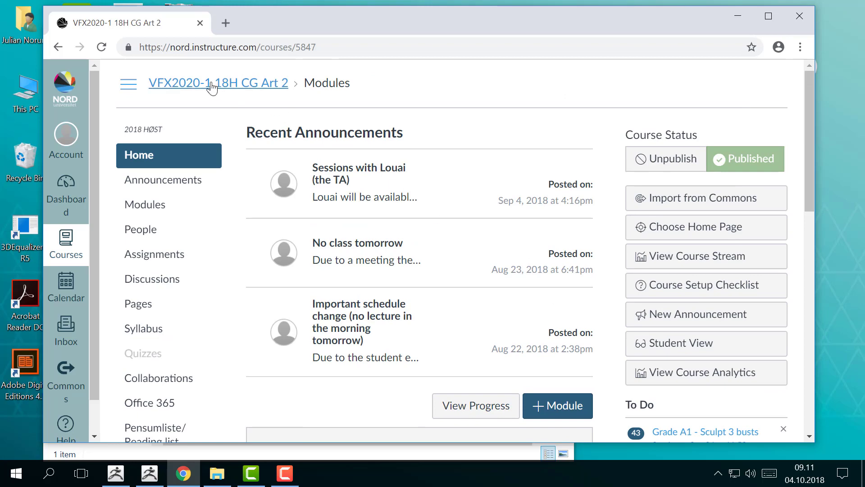
Step: Collapse the Session1 module in the course's module list and keep the Session 2 module expanded
scroll(529, 201, down, 5)
scroll(527, 208, down, 7)
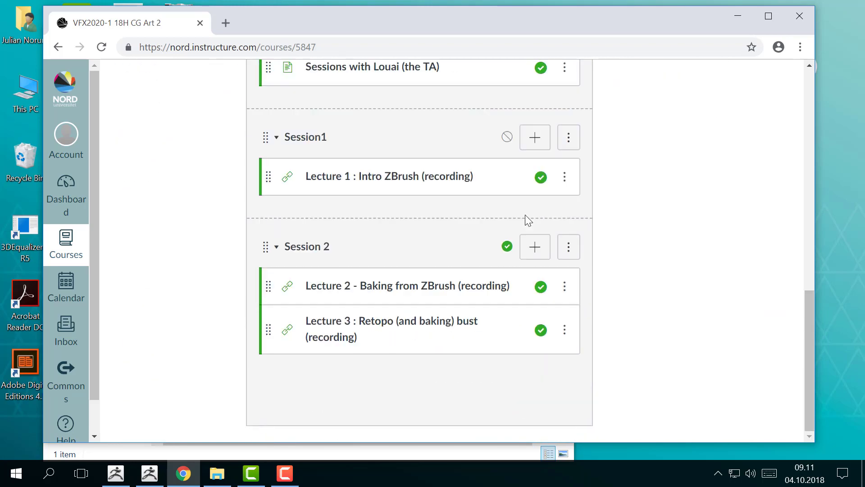
scroll(452, 222, up, 2)
scroll(316, 222, down, 2)
click(277, 137)
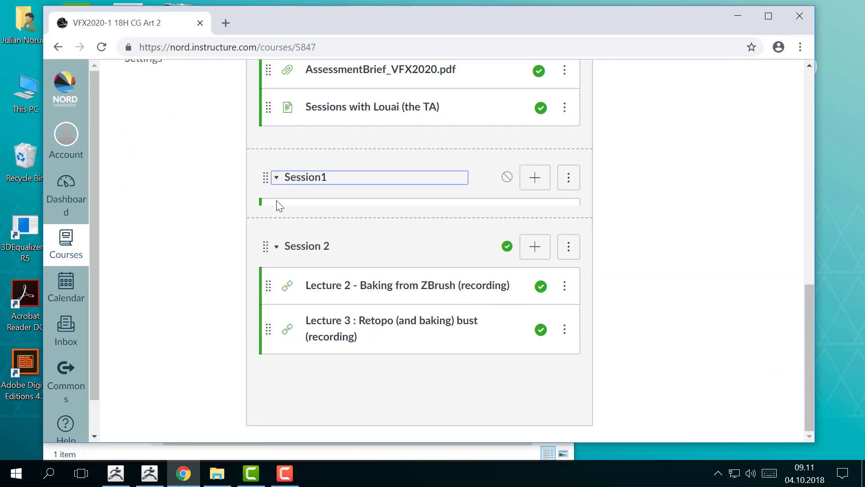
click(276, 249)
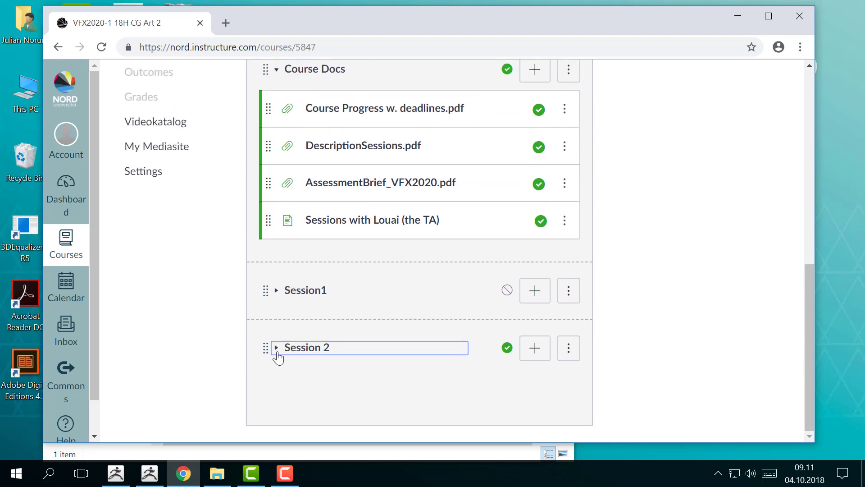
click(277, 351)
scroll(415, 338, down, 3)
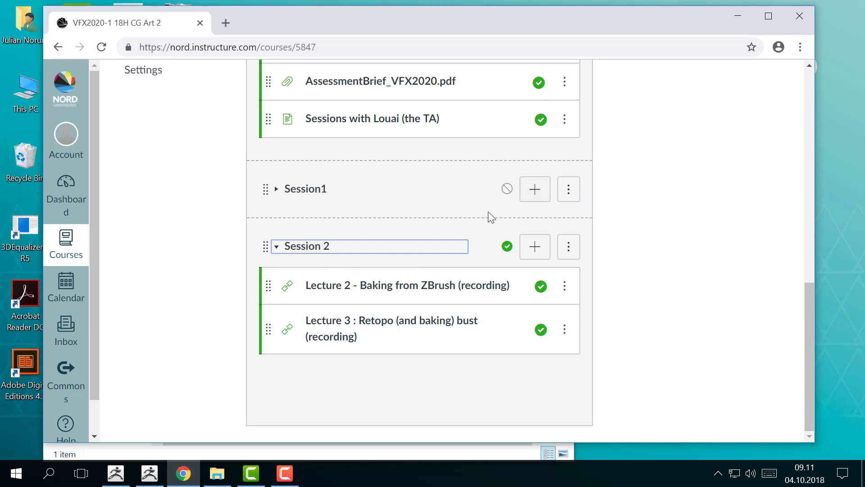
Step: Publish the Session1 module, expand it to check its lecture, and collapse it again
click(508, 190)
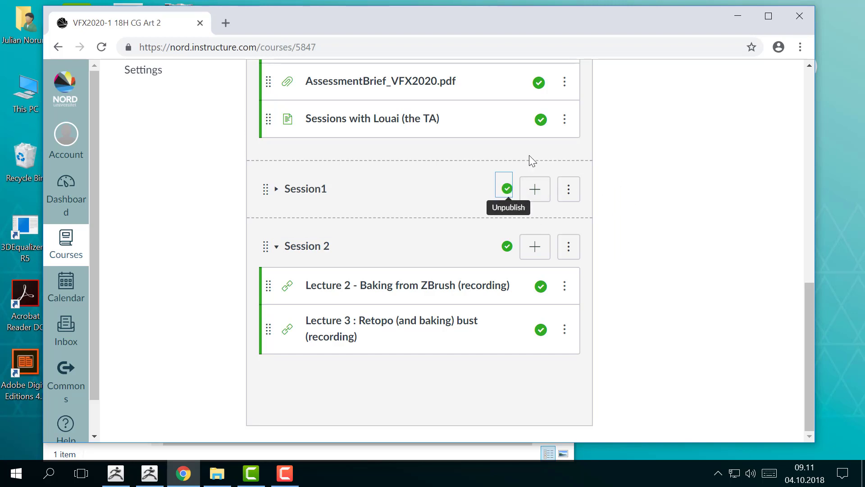
click(281, 196)
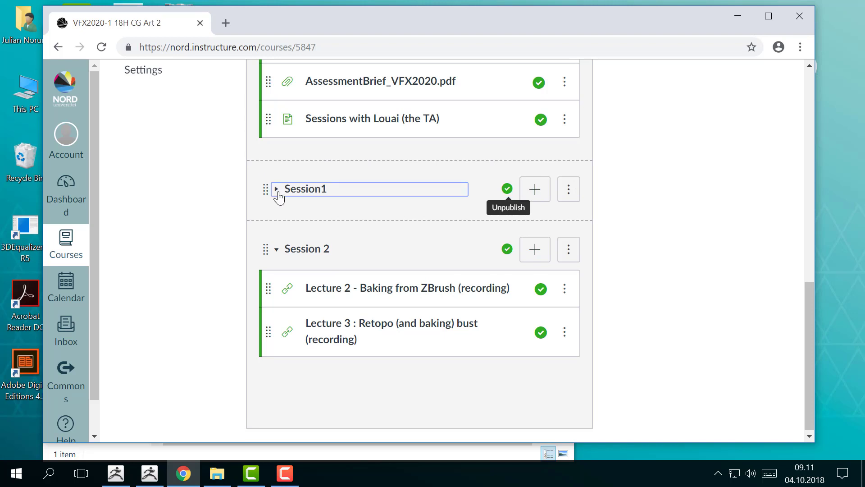
click(279, 197)
click(279, 196)
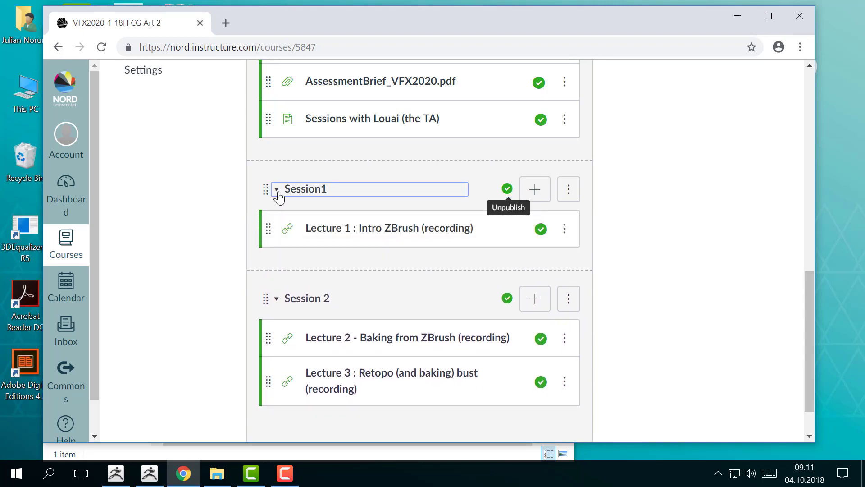
click(279, 196)
click(660, 237)
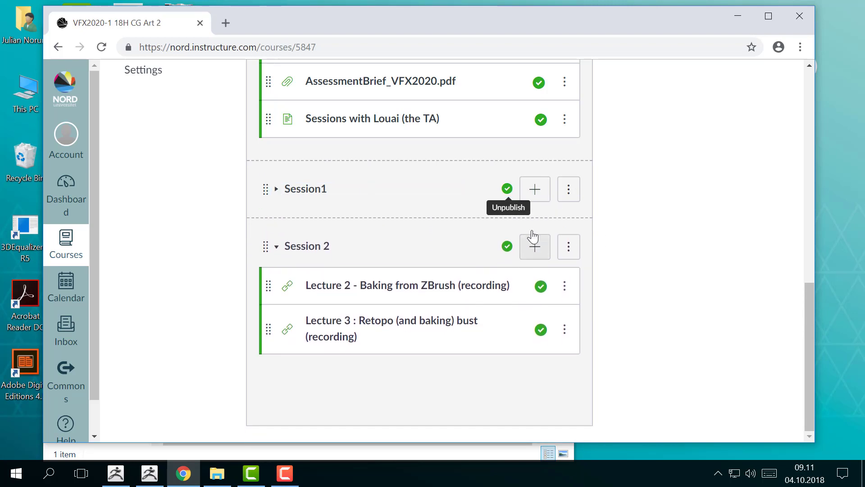
Step: Review the course home page from the announcements down through the Course Docs, Session1 and Session 2 modules
scroll(633, 206, up, 12)
scroll(604, 230, down, 12)
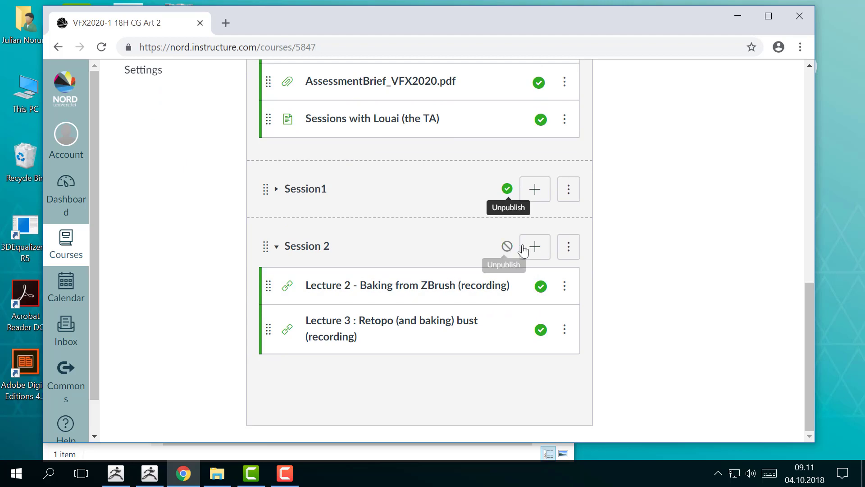
scroll(652, 251, up, 12)
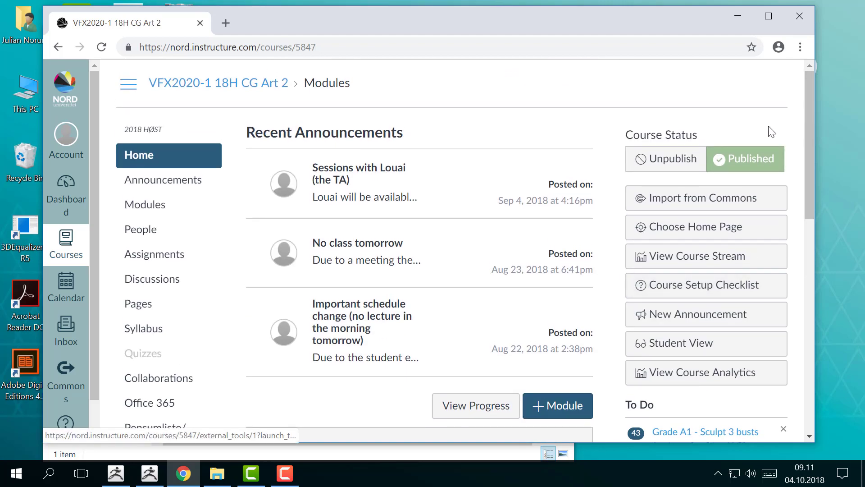
scroll(505, 225, down, 7)
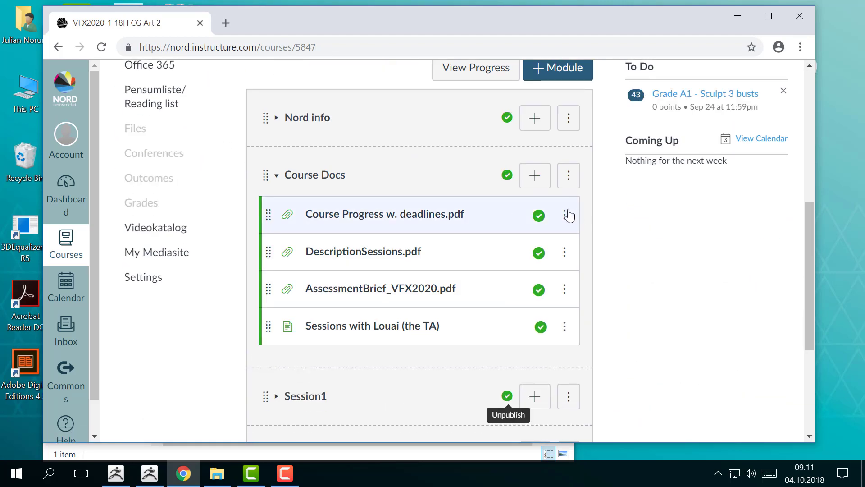
scroll(542, 339, up, 6)
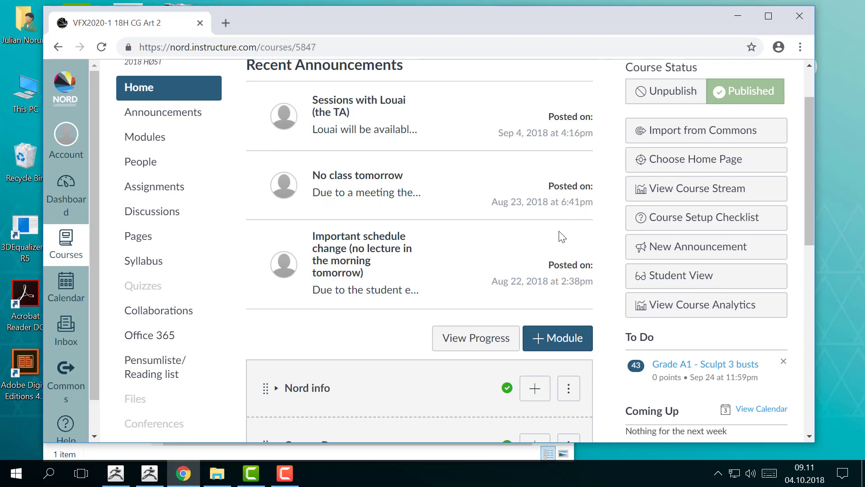
scroll(560, 234, down, 12)
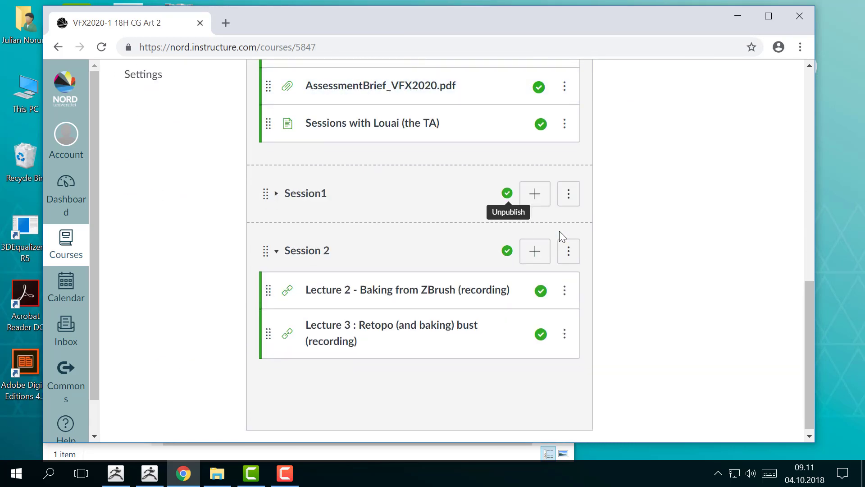
scroll(594, 291, up, 6)
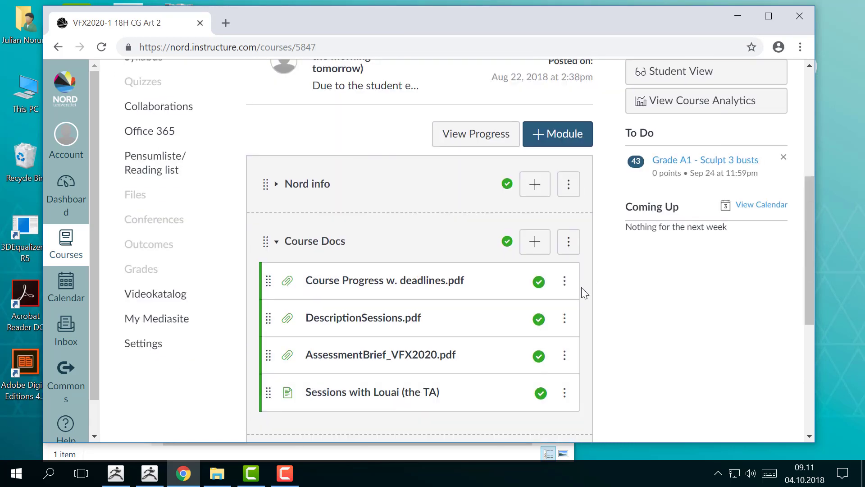
scroll(569, 293, up, 1)
scroll(579, 318, down, 7)
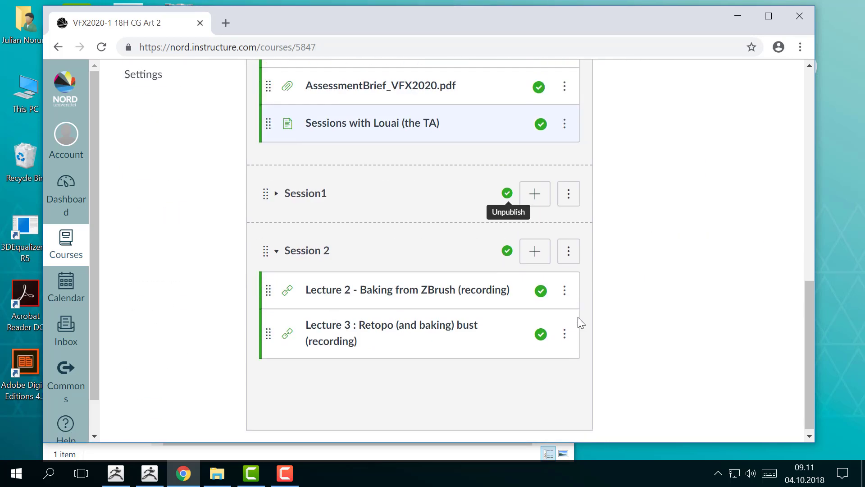
click(276, 197)
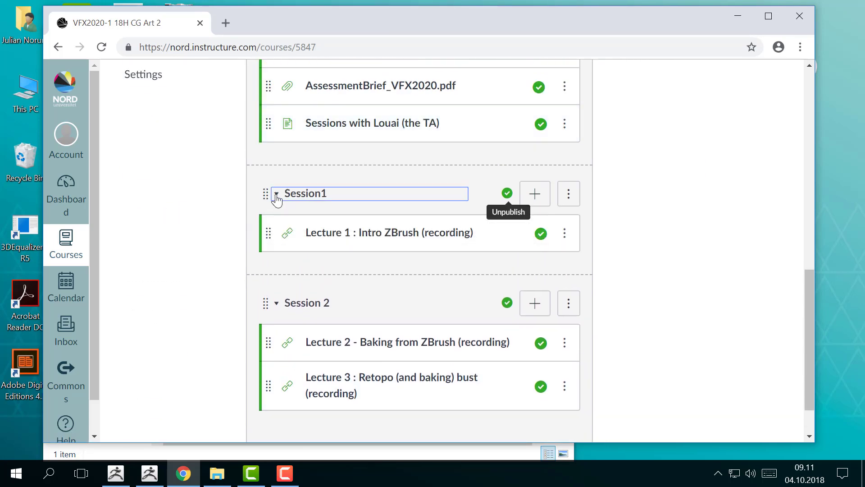
click(276, 197)
scroll(617, 262, up, 12)
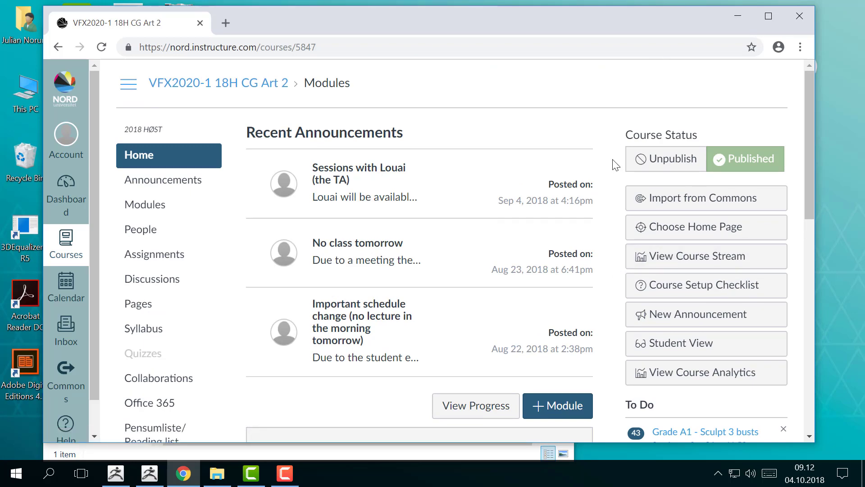
Step: Minimize the browser and file explorer windows, then switch to ZBrush and hide its Home Page window
click(729, 14)
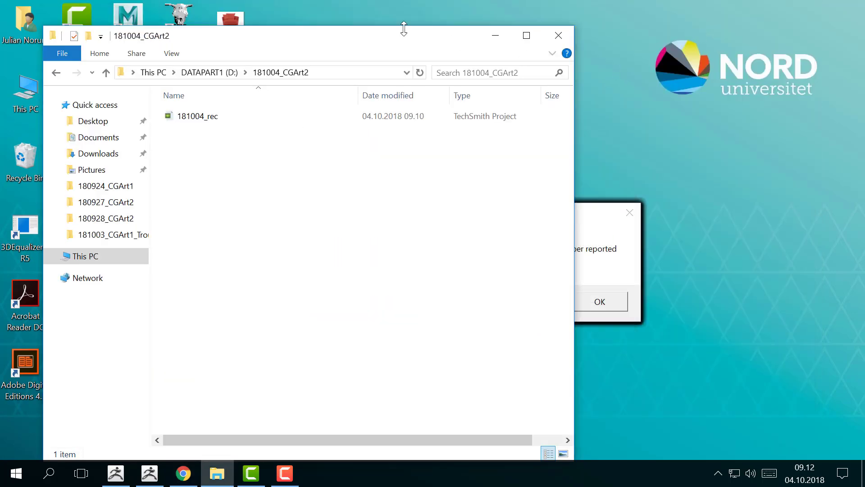
click(497, 34)
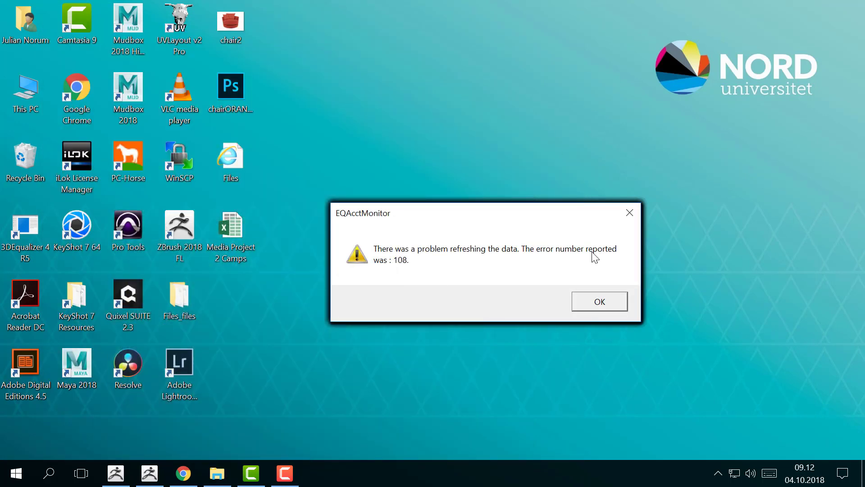
click(122, 481)
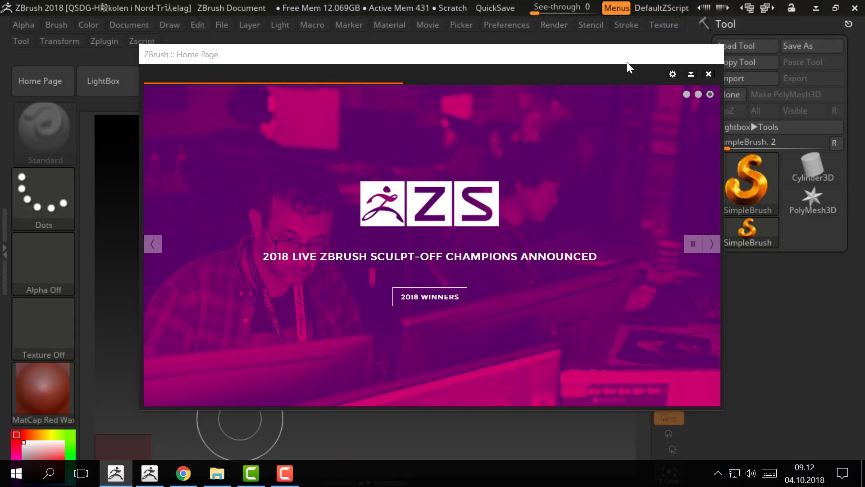
click(691, 74)
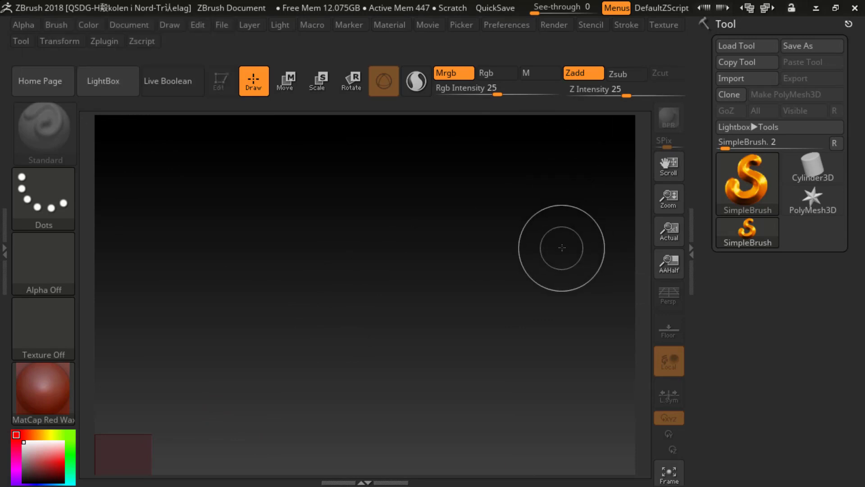
Step: Look through the sample projects in the LightBox project browser and close it again
key(comma)
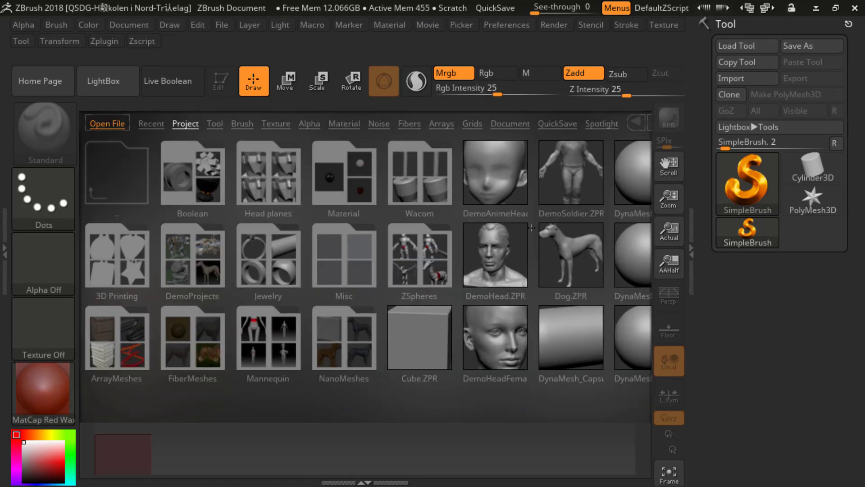
scroll(531, 228, down, 3)
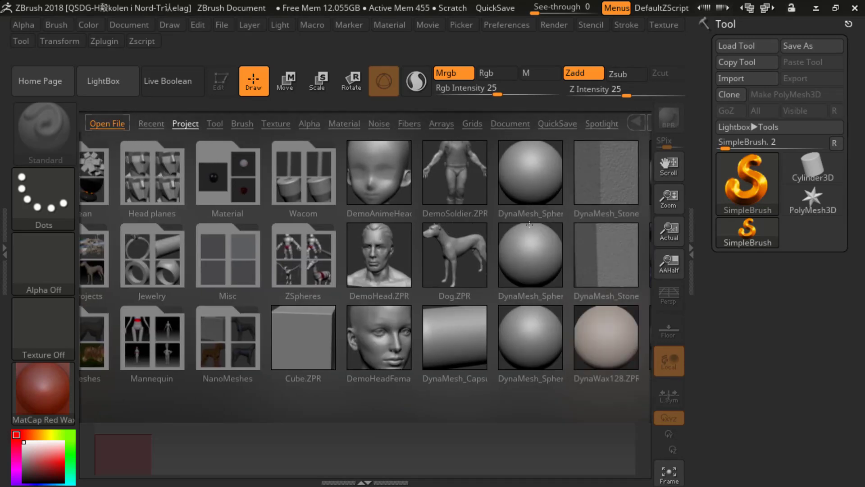
key(comma)
key(comma)
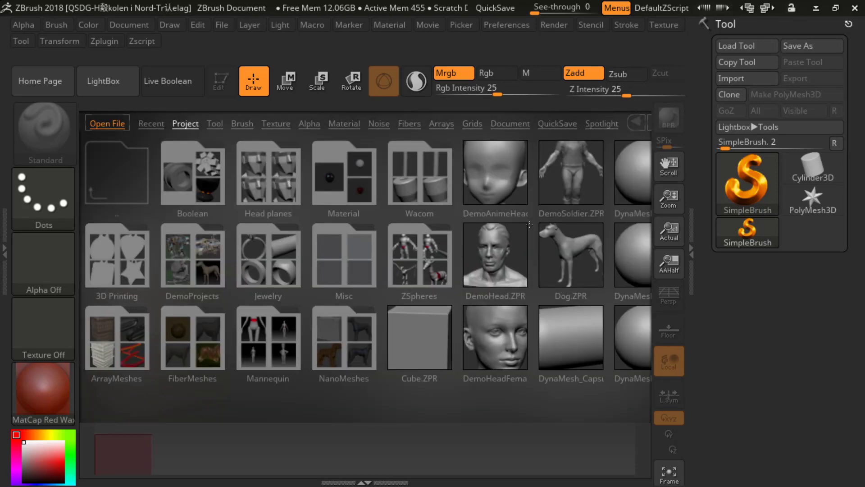
key(comma)
key(comma)
key(comma)
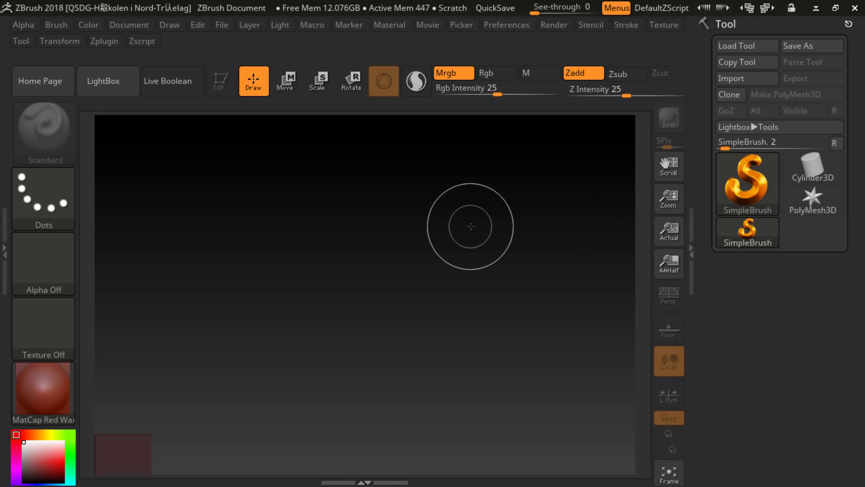
Step: Double the document size to 1600 by 1200 and remove the background gradient by lowering its Range
key(ctrl+minus)
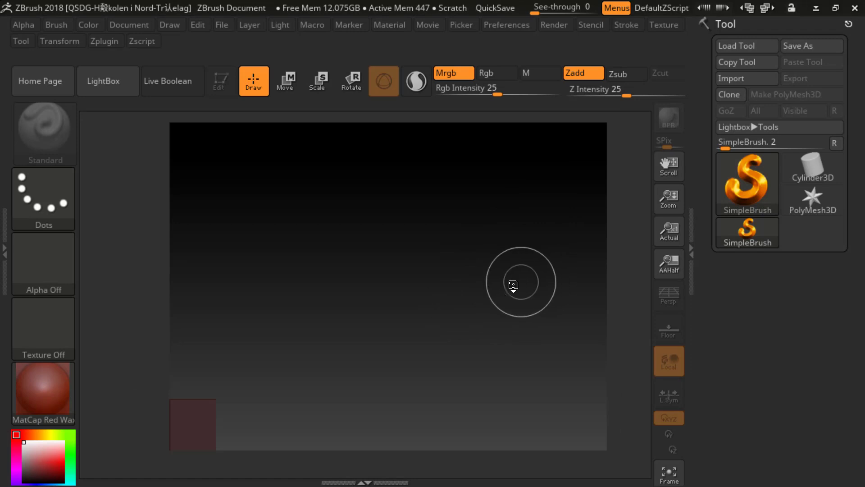
click(130, 25)
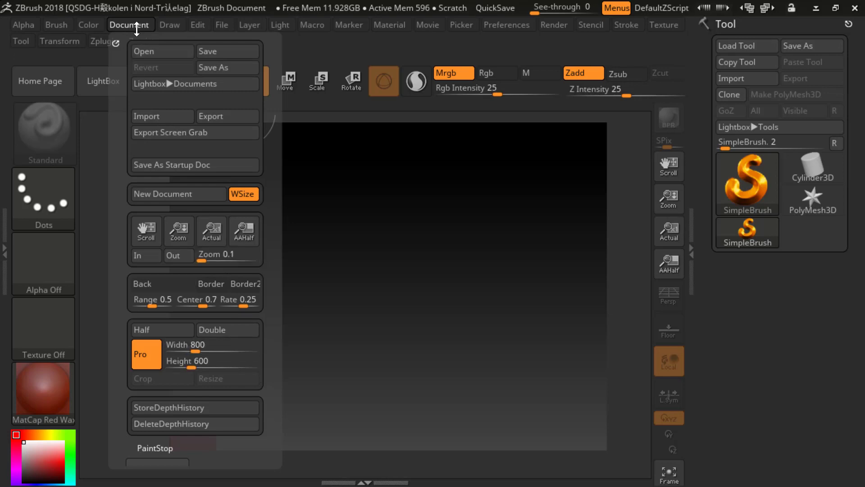
click(226, 328)
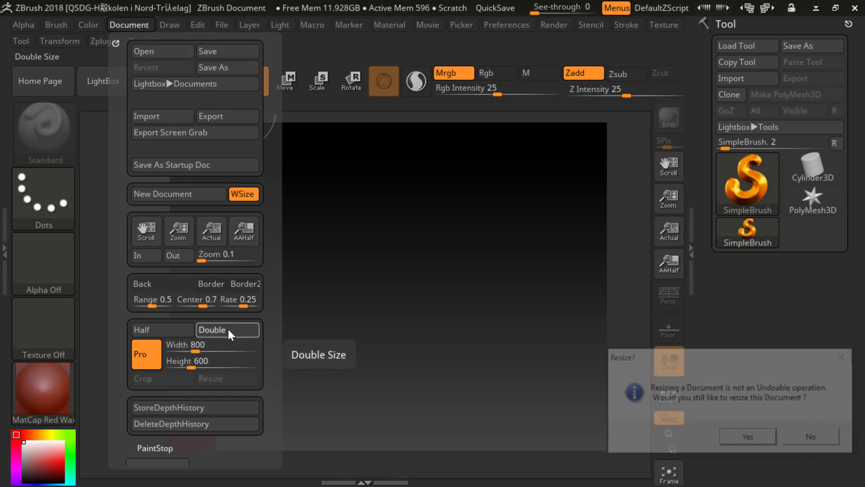
click(735, 443)
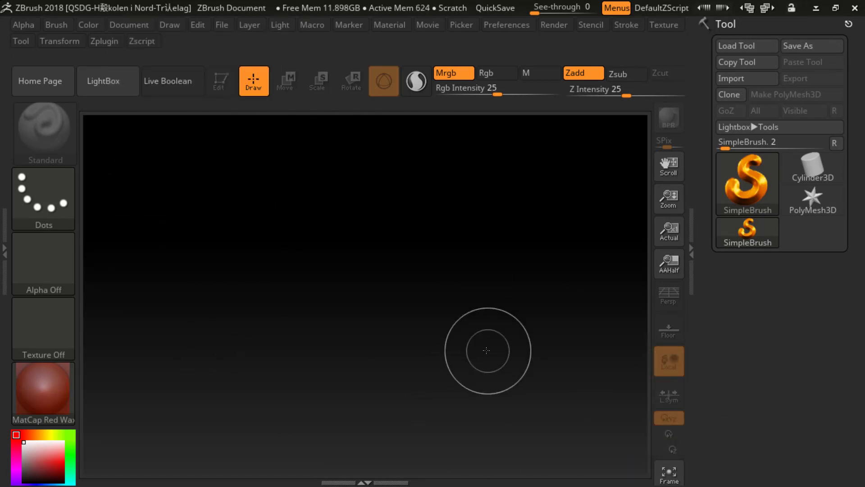
click(126, 25)
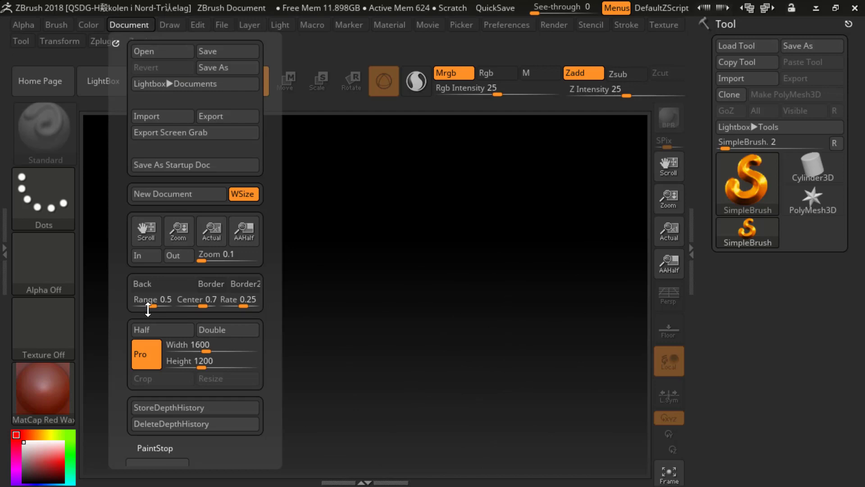
drag(147, 304, 125, 303)
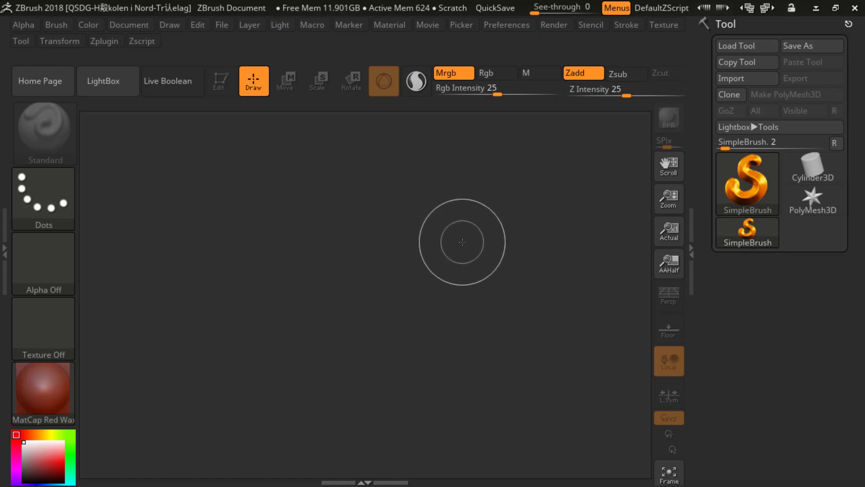
Step: Load the 8HeadMan mannequin project from the LightBox Mannequin folder without saving changes to the current project
key(comma)
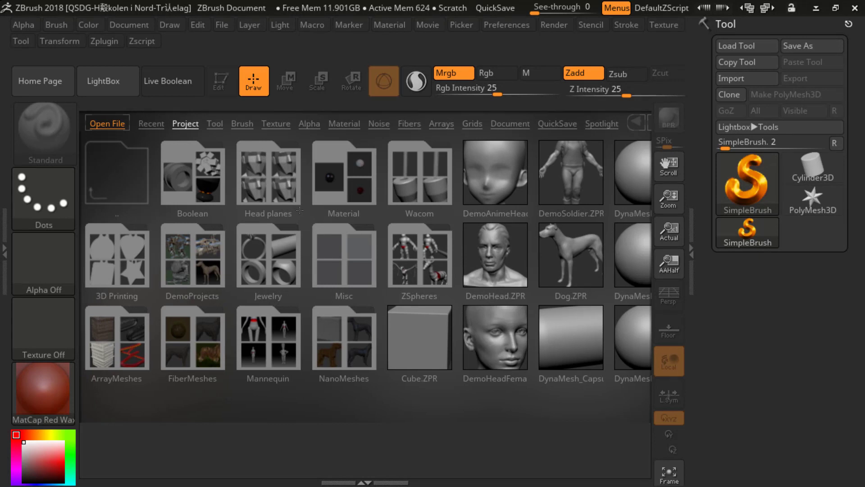
drag(386, 215, 418, 220)
drag(367, 216, 371, 265)
click(270, 338)
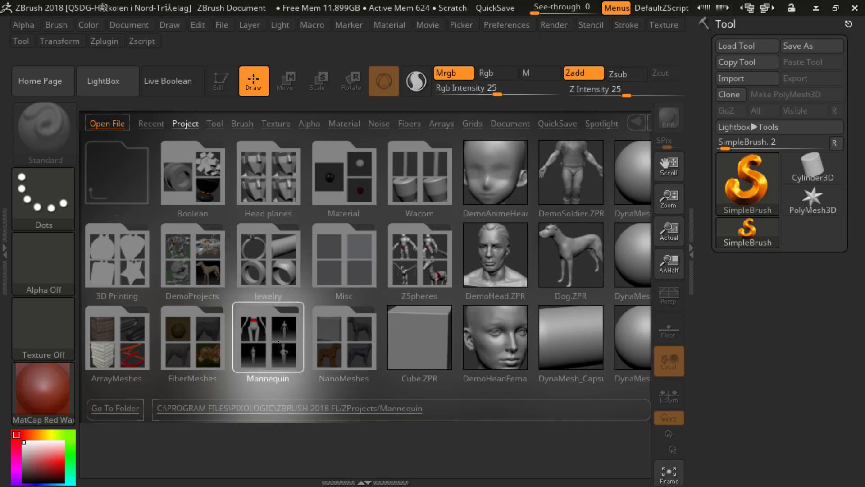
double_click(274, 338)
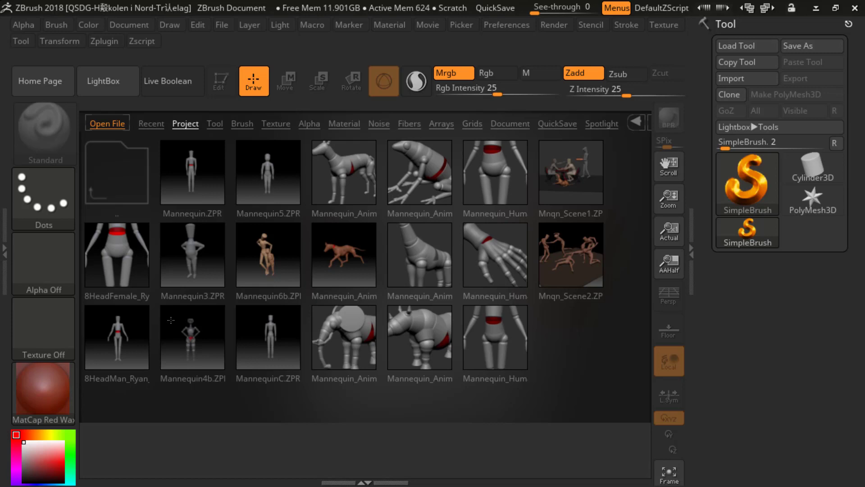
double_click(122, 340)
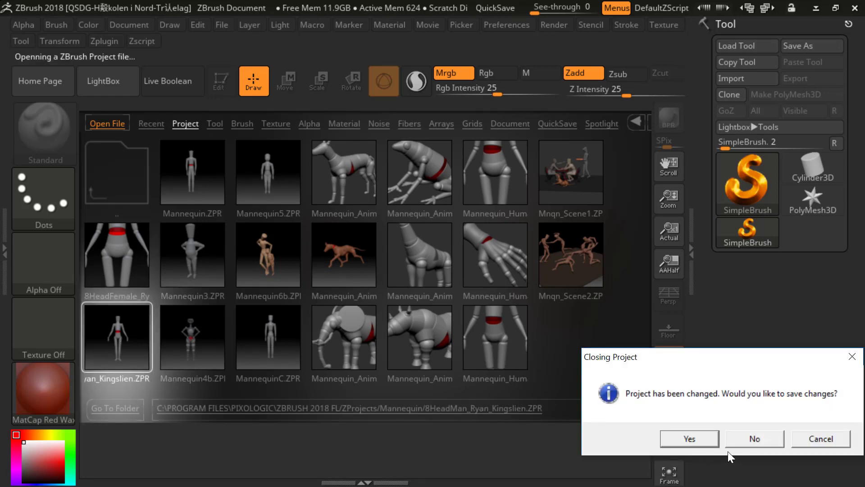
click(745, 440)
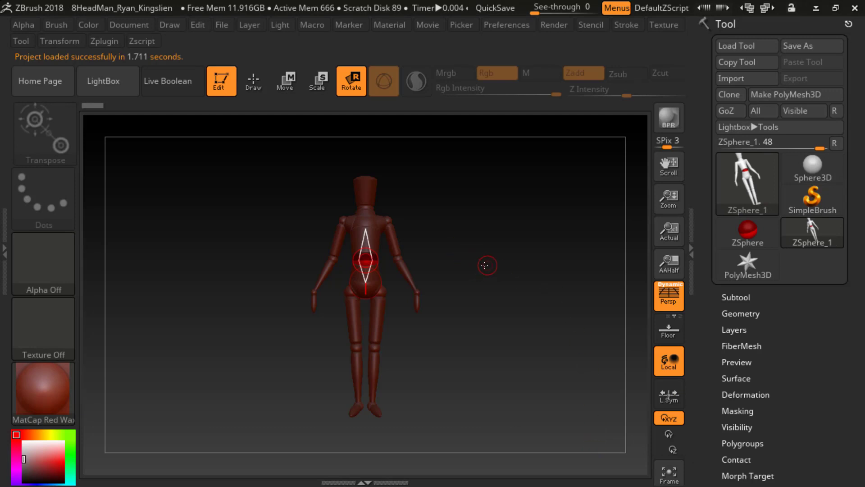
Step: View the mannequin from the side, move its waist joint forward to bend the torso, and preview the adaptive skin
drag(495, 265, 478, 264)
drag(477, 263, 443, 278)
click(282, 85)
key(q)
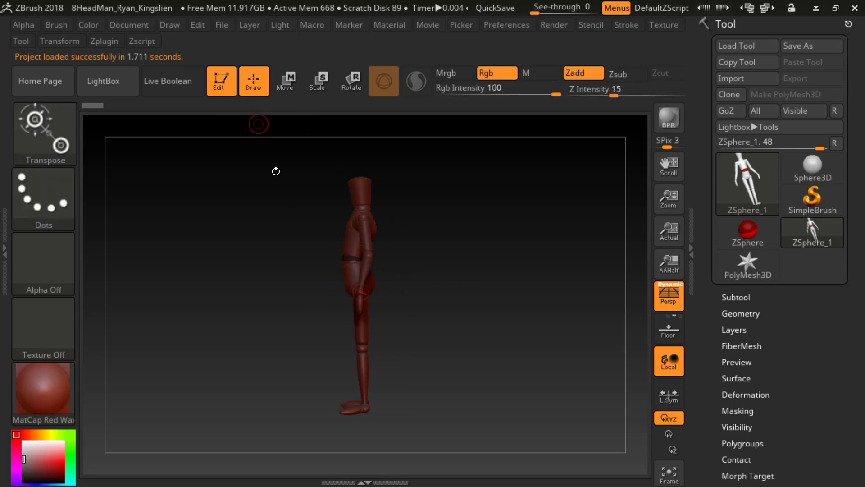
drag(362, 284, 351, 271)
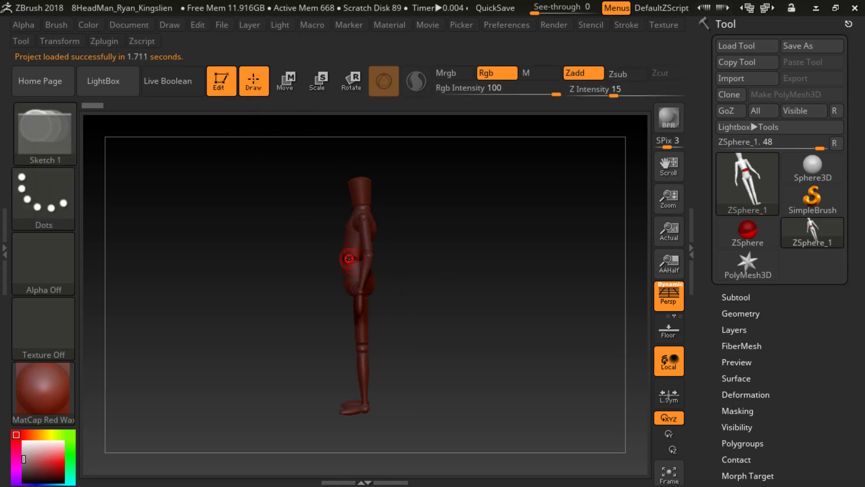
click(349, 258)
alt+drag(412, 245, 432, 284)
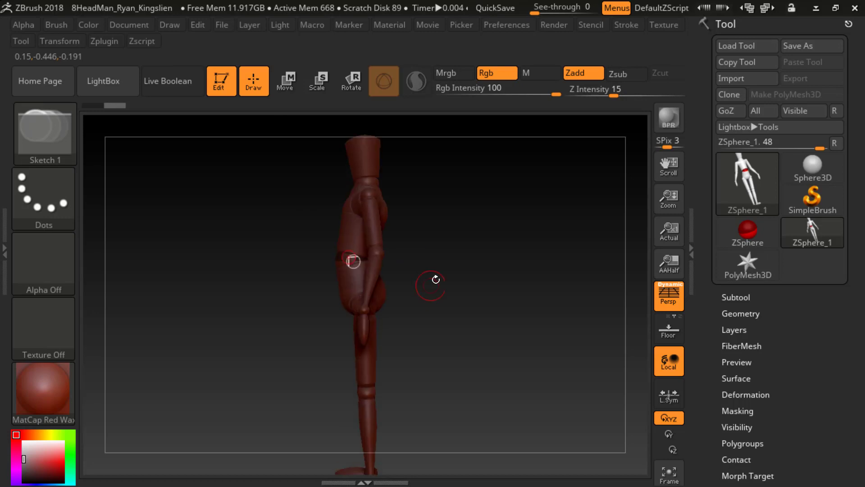
key(w)
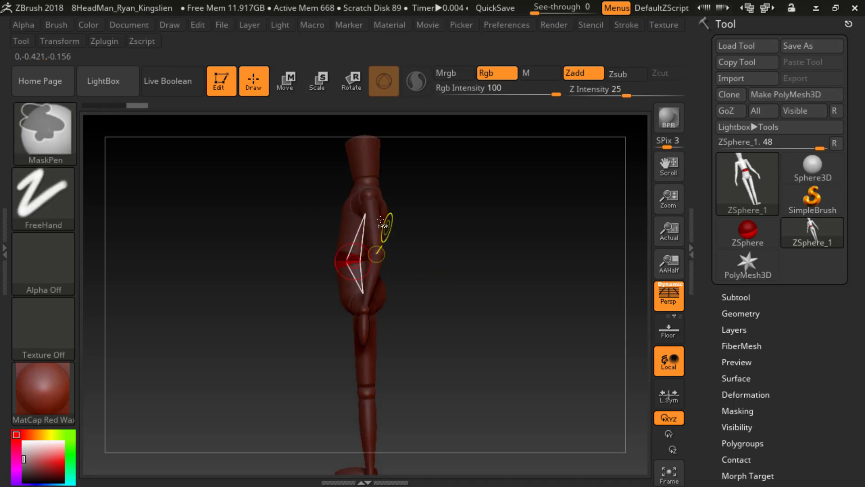
mouse_move(345, 260)
mouse_down()
mouse_move(298, 278)
mouse_move(429, 263)
mouse_move(344, 261)
mouse_move(330, 248)
mouse_move(354, 254)
mouse_move(343, 251)
mouse_up()
key(a)
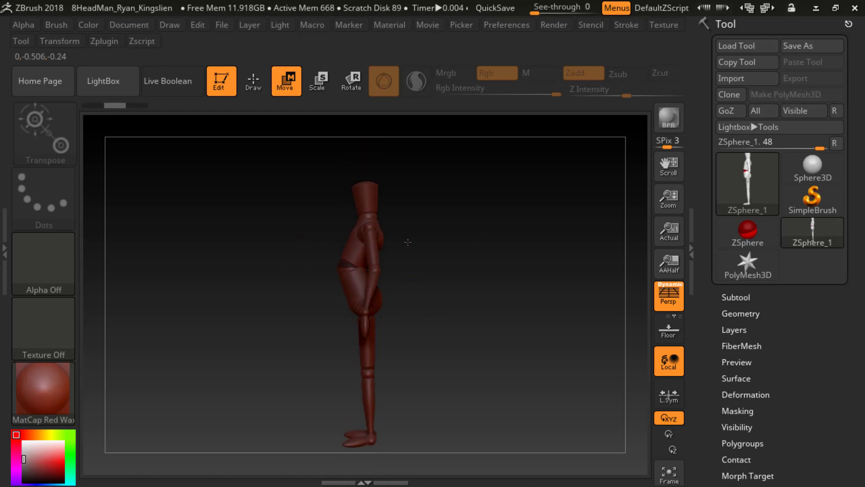
key(a)
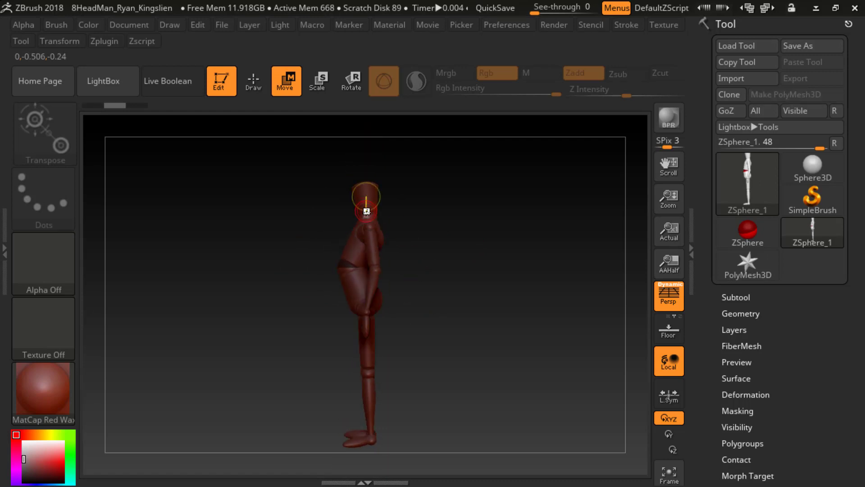
Step: Reposition the mannequin's neck, waist and upper chest joints in side view to adjust the torso posture
drag(370, 216, 372, 183)
key(a)
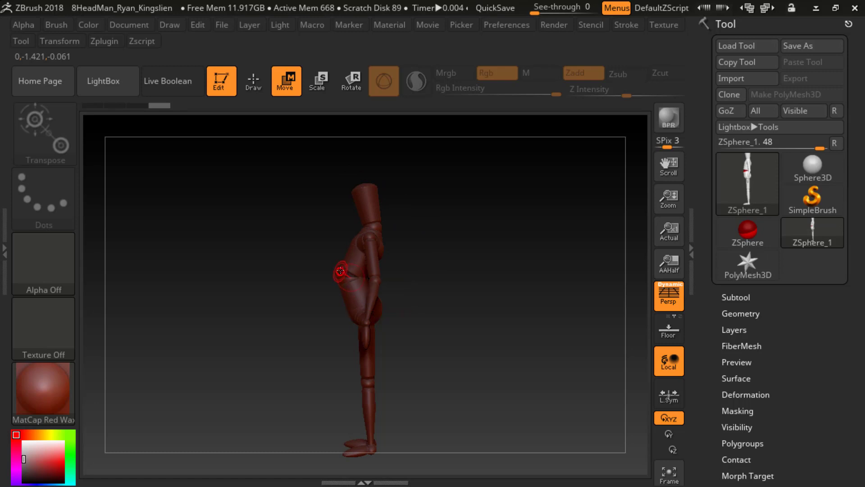
mouse_move(340, 271)
mouse_down()
mouse_move(352, 272)
mouse_move(345, 275)
mouse_up()
drag(355, 242, 377, 224)
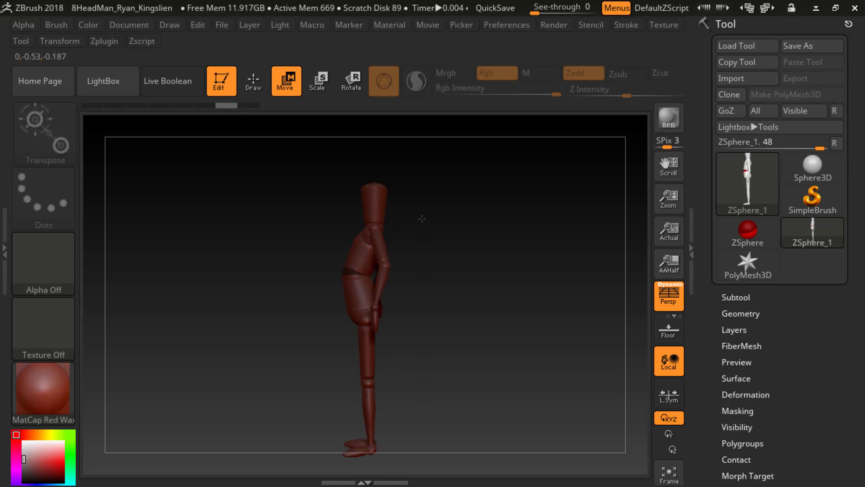
Step: Spread the mannequin's legs from the front view by moving the knee and foot joints outward
shift+drag(419, 220, 473, 221)
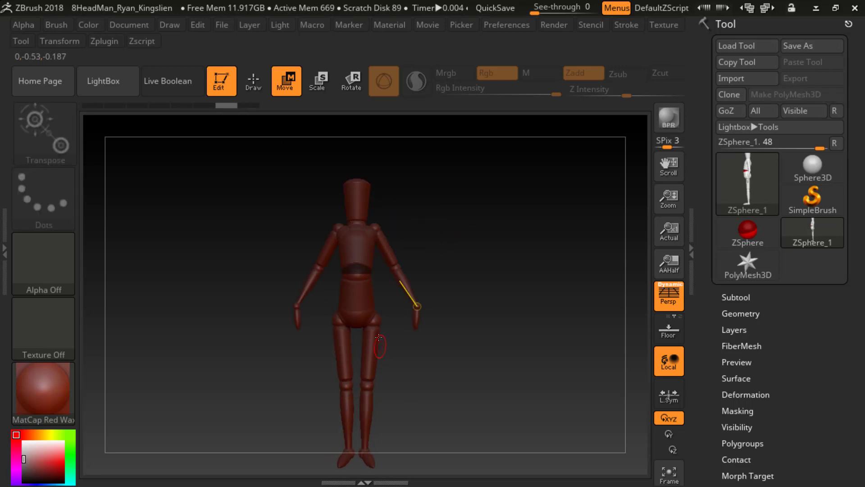
drag(371, 386, 384, 383)
alt+drag(415, 420, 392, 394)
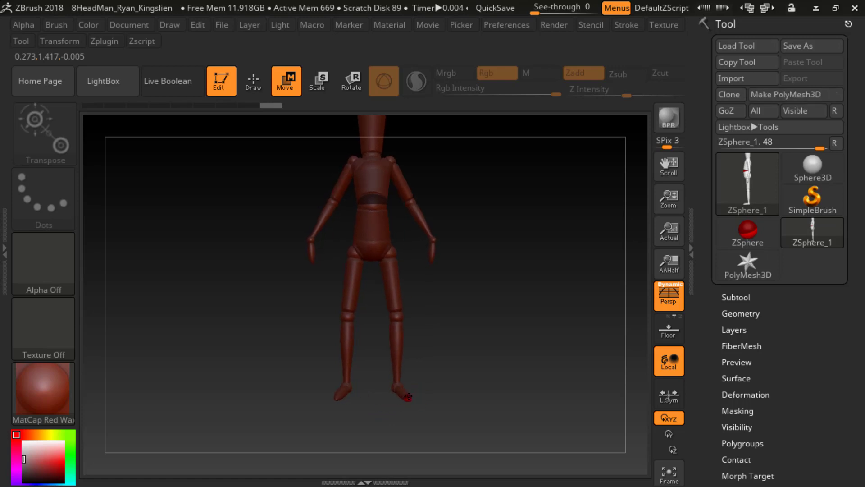
shift+drag(407, 396, 482, 290)
mouse_move(405, 341)
mouse_down()
mouse_move(397, 344)
mouse_move(404, 347)
mouse_up()
Step: Shift the mannequin's hip joint in side view and push the waist joint well forward
shift+drag(462, 320, 384, 294)
drag(389, 256, 397, 259)
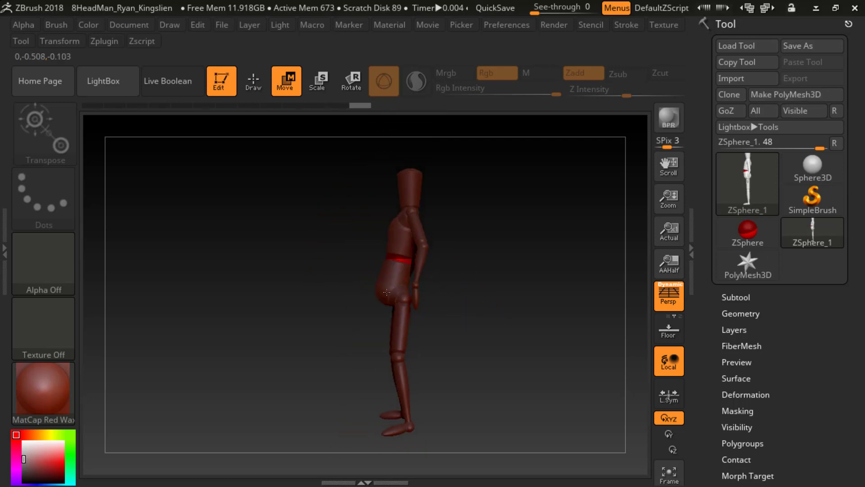
mouse_move(387, 292)
mouse_down()
mouse_move(365, 294)
mouse_move(382, 294)
mouse_up()
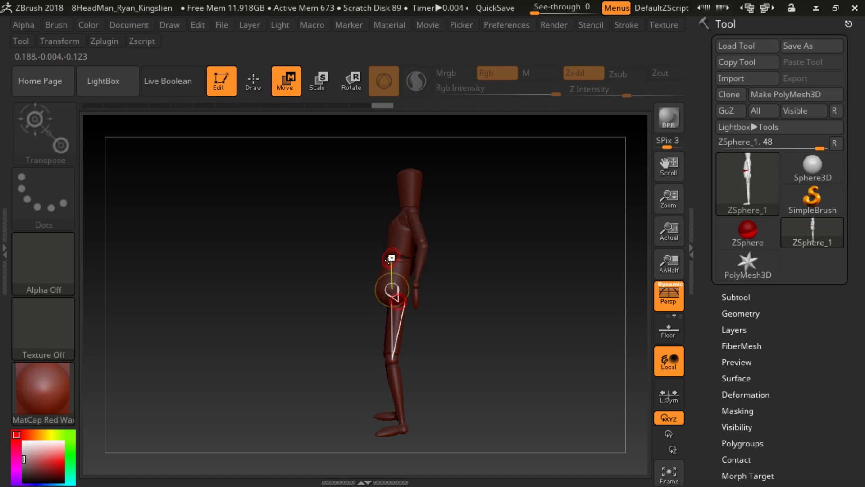
drag(393, 257, 366, 256)
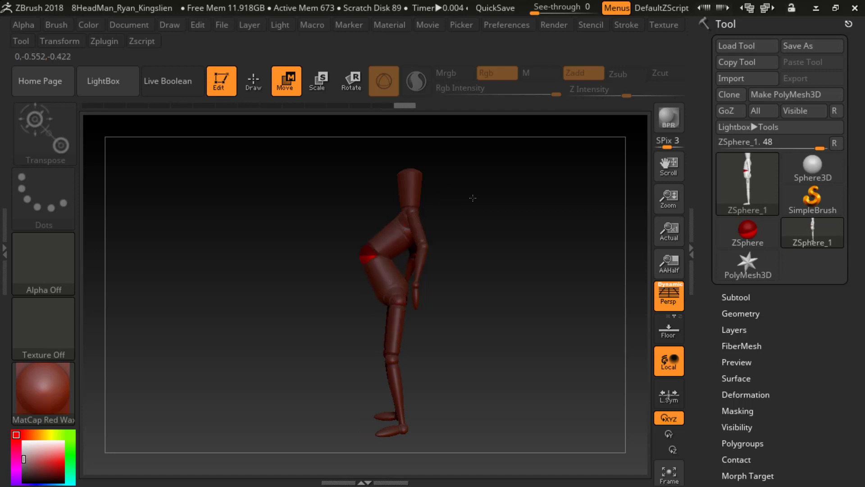
Step: Bend the mannequin's upper body forward by moving the chest, neck and head joints
drag(487, 200, 376, 141)
drag(393, 218, 388, 215)
drag(454, 205, 435, 211)
mouse_move(398, 233)
mouse_down()
mouse_move(433, 196)
mouse_move(449, 240)
mouse_move(403, 242)
mouse_move(372, 228)
mouse_move(394, 230)
mouse_up()
drag(475, 222, 453, 239)
drag(417, 213, 333, 199)
drag(393, 182, 276, 180)
drag(338, 179, 346, 184)
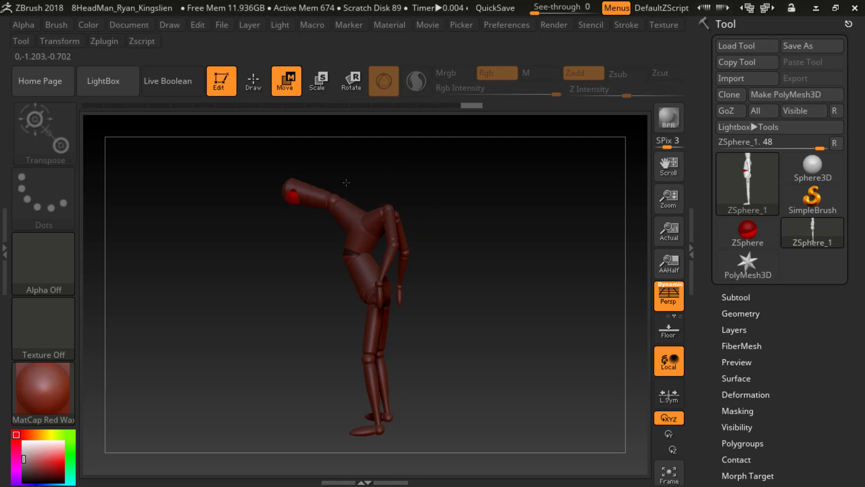
Step: Adjust the head, pull the waist joint back, and raise the chest joint to give the mannequin a hunched upper back
drag(397, 174, 402, 192)
mouse_move(304, 180)
mouse_down()
mouse_move(317, 176)
mouse_move(307, 185)
mouse_up()
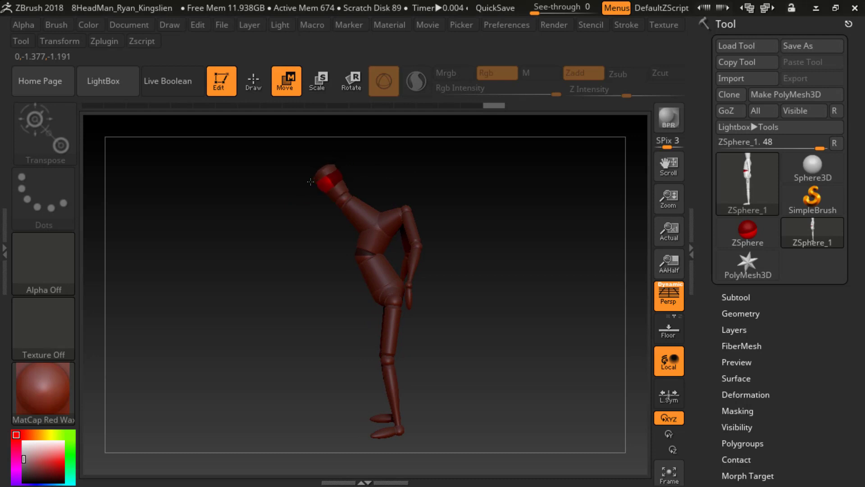
drag(367, 261, 376, 246)
drag(370, 238, 369, 210)
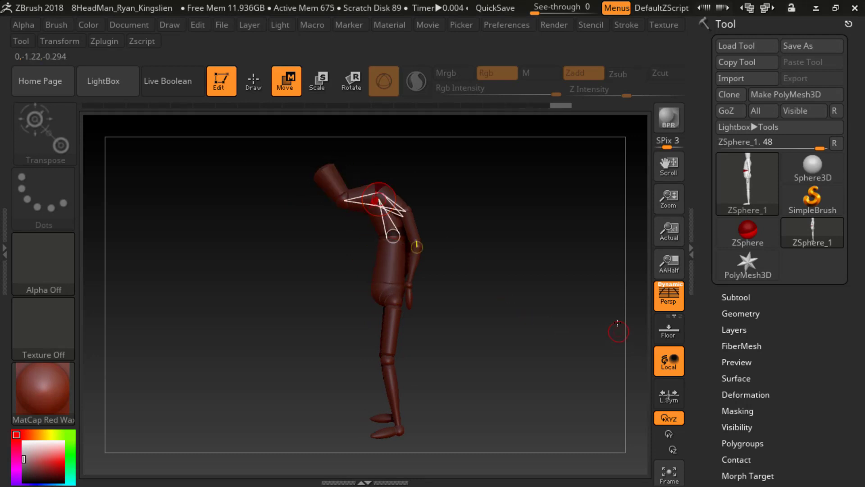
Step: Preview the mannequin's adaptive skin at Density 1 and make an adaptive skin mesh from it
drag(717, 347, 717, 270)
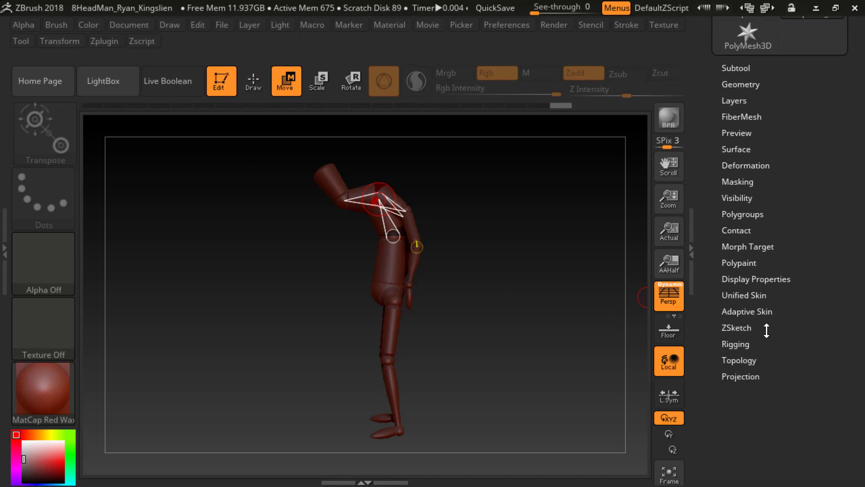
click(756, 311)
drag(712, 340, 708, 266)
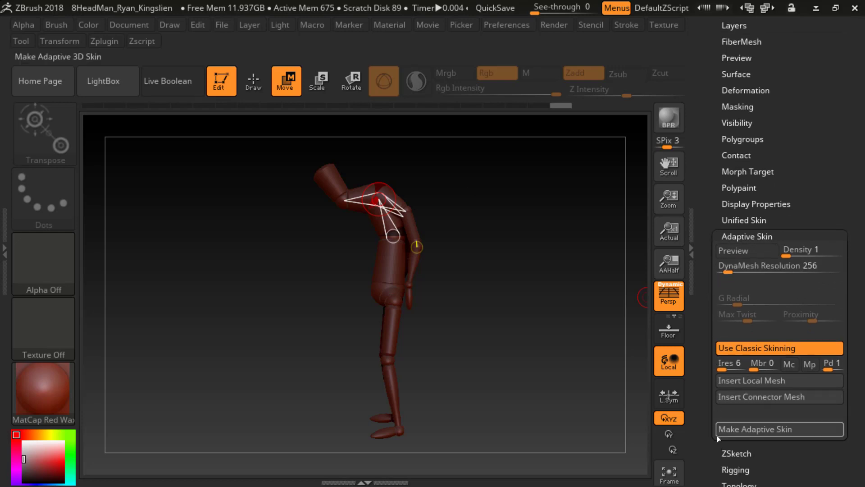
click(728, 253)
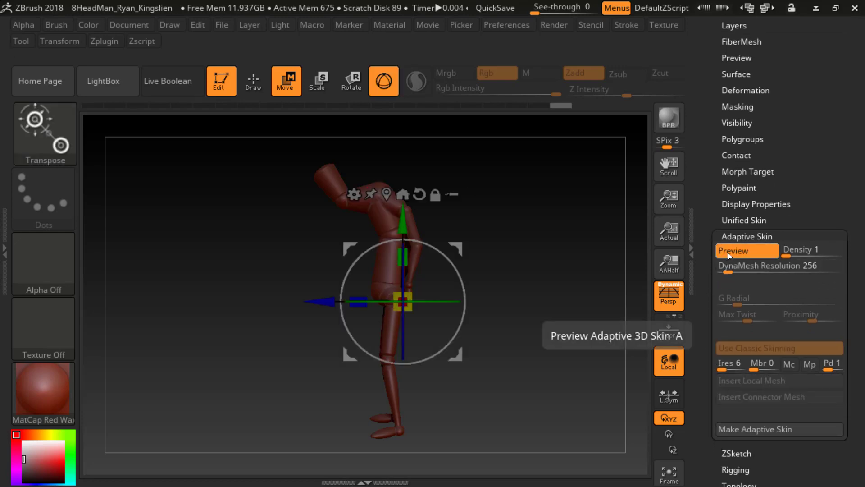
click(724, 252)
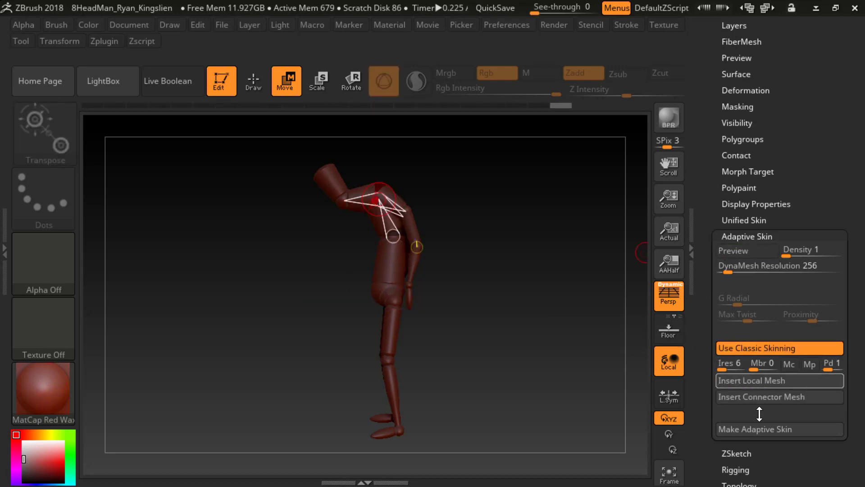
click(742, 253)
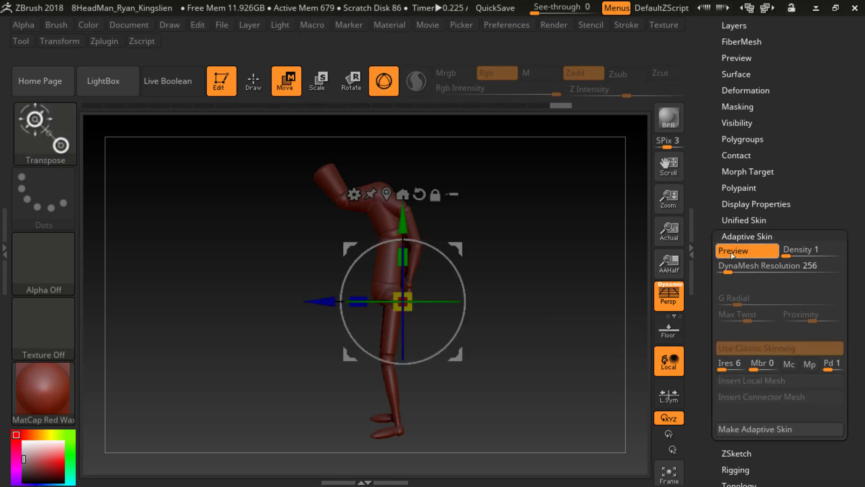
click(762, 434)
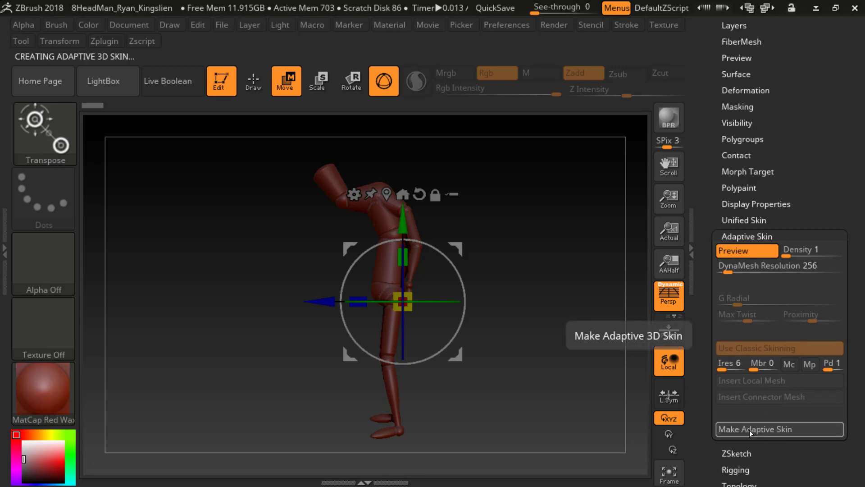
Step: Check the tool thumbnails and the Subtool list, and switch the previewed mannequin from Move to Draw mode
drag(717, 153, 714, 300)
drag(726, 153, 729, 205)
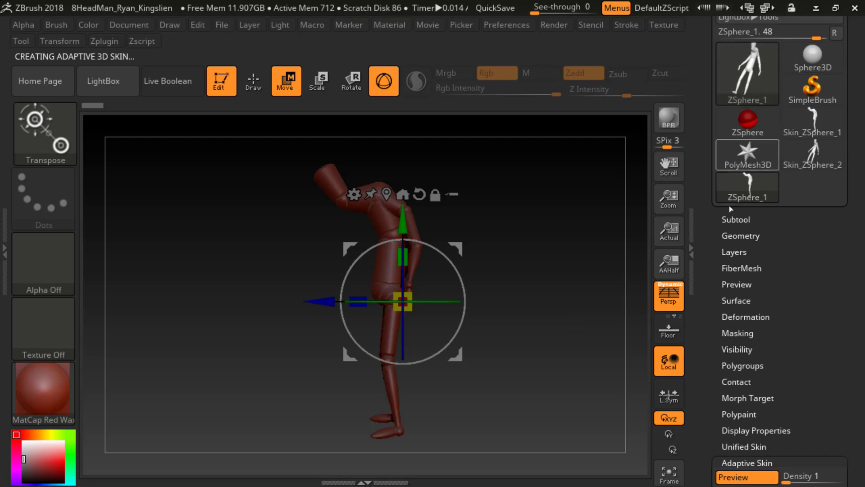
click(737, 219)
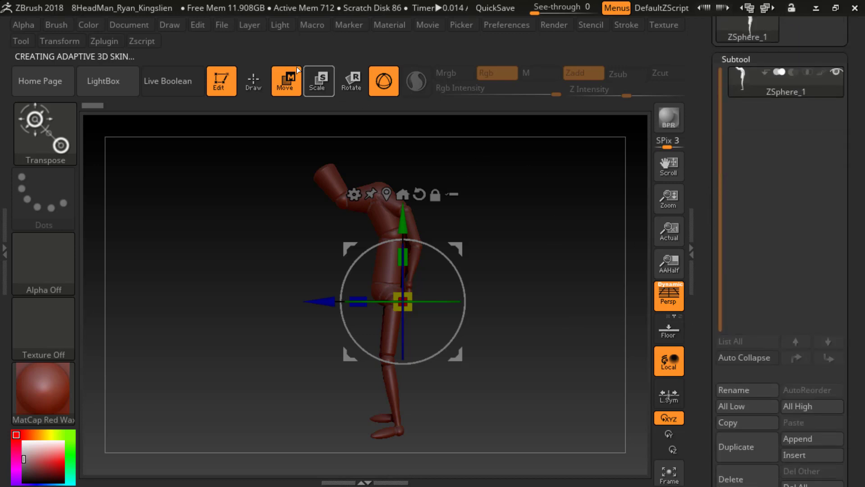
click(253, 80)
drag(473, 212, 527, 243)
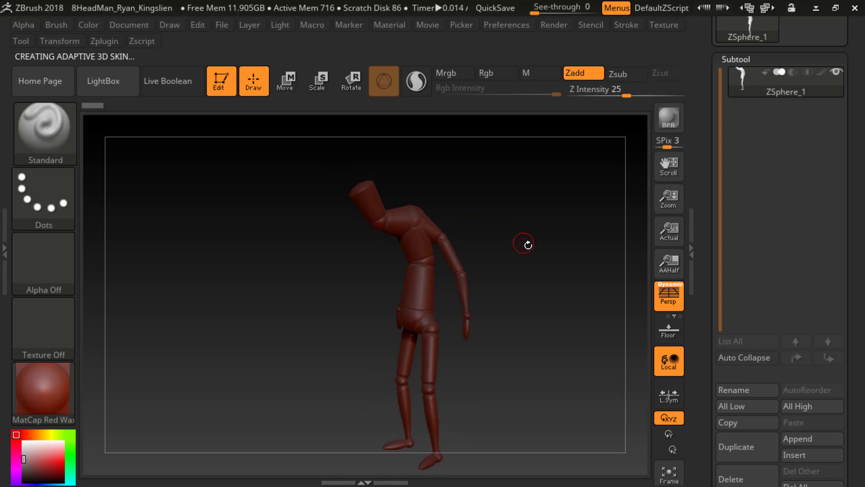
Step: Open the DynaMesh settings within the mannequin's Geometry options
drag(719, 287, 707, 223)
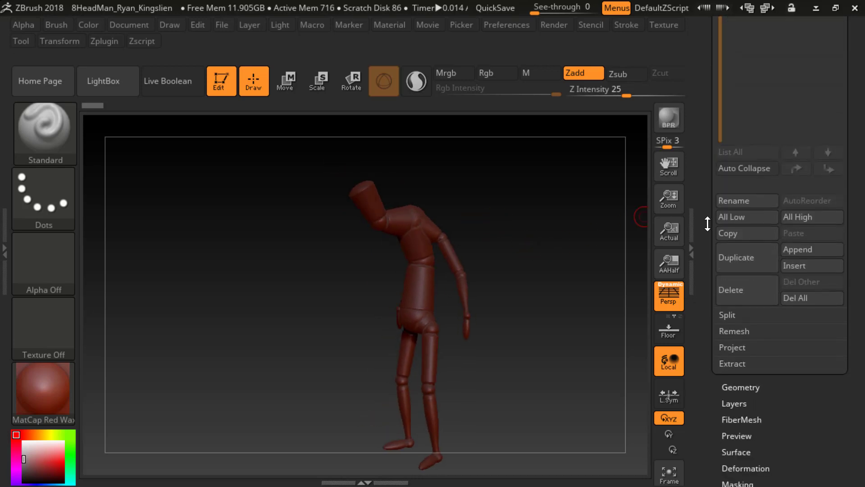
click(751, 383)
drag(715, 294, 728, 371)
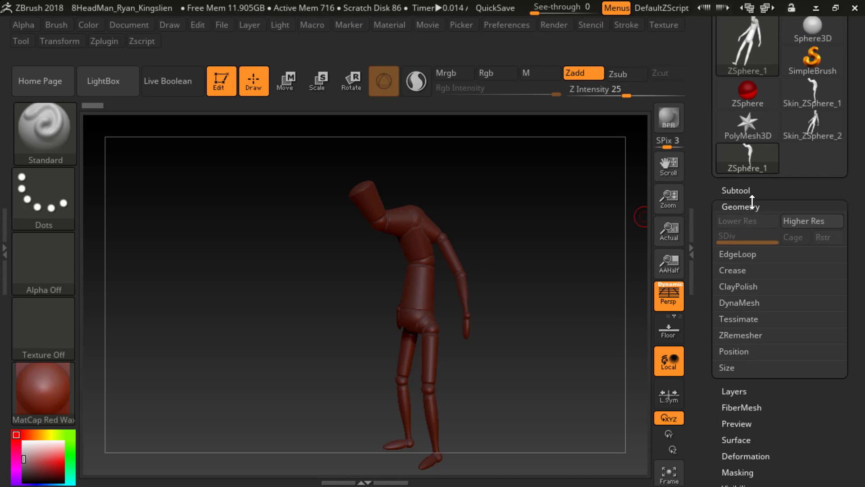
click(739, 303)
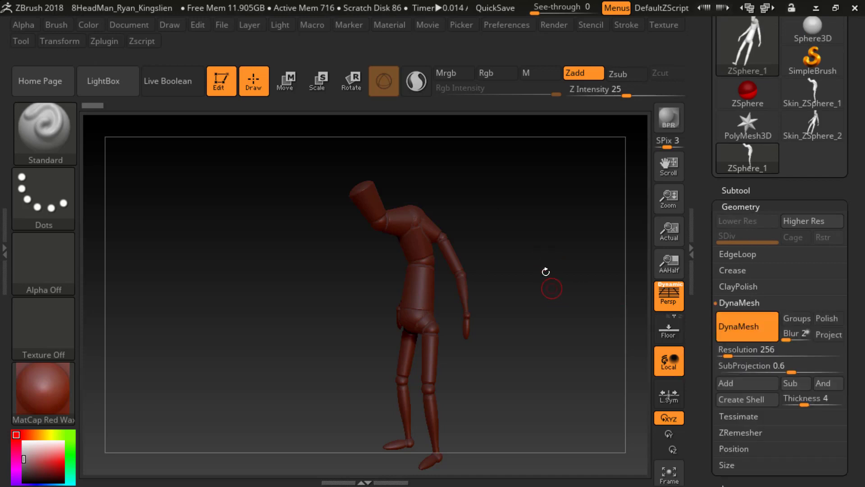
Step: Frame the mannequin's upper body closely and select the ClayBuildup brush for sculpting
drag(576, 343, 532, 210)
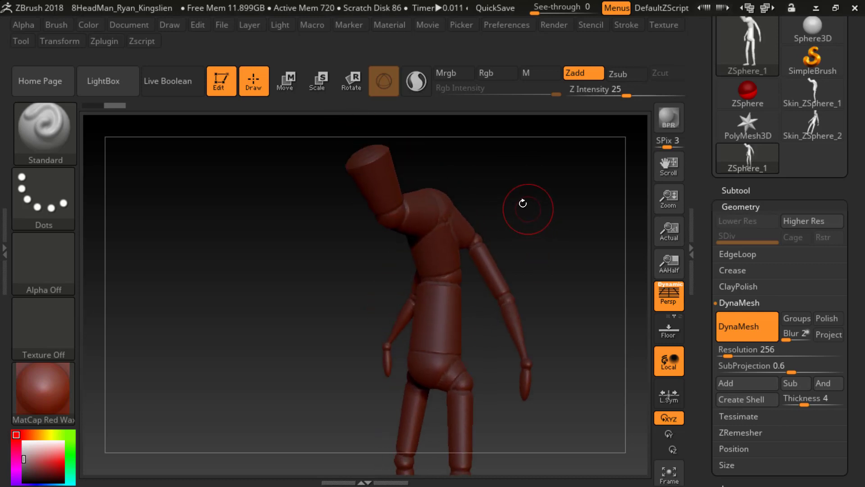
key(b)
key(c)
key(b)
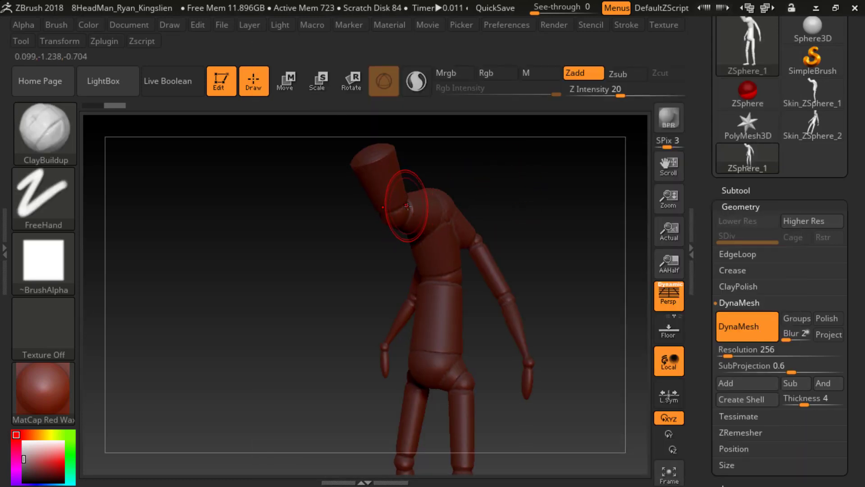
Step: Build up clay over the mannequin's neck to blend the head into the shoulders, and smooth the strokes
mouse_move(407, 207)
mouse_down()
mouse_move(409, 214)
mouse_move(408, 188)
mouse_up()
drag(499, 174, 432, 190)
mouse_move(484, 160)
mouse_down()
mouse_move(414, 165)
mouse_move(408, 191)
mouse_up()
mouse_move(560, 160)
ctrl+mouse_down()
mouse_move(580, 220)
mouse_move(605, 218)
ctrl+mouse_up()
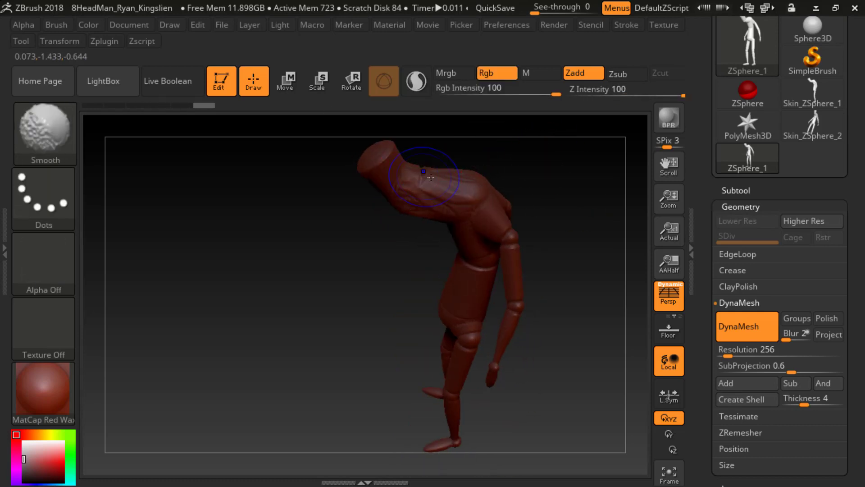
drag(569, 187, 573, 199)
Step: Open the Split options for the mannequin's subtool
click(735, 190)
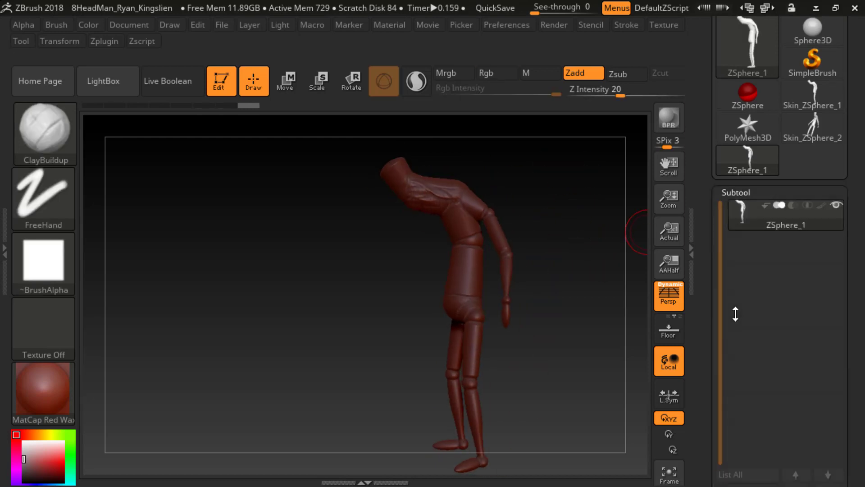
scroll(732, 316, down, 5)
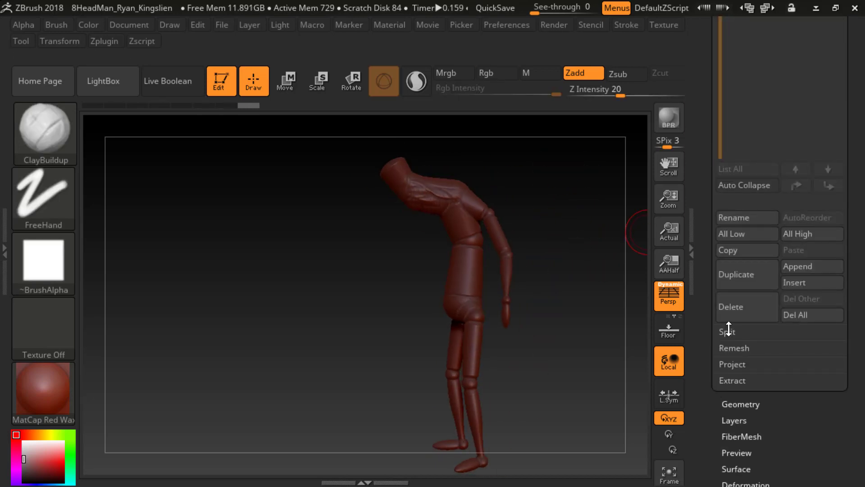
click(727, 331)
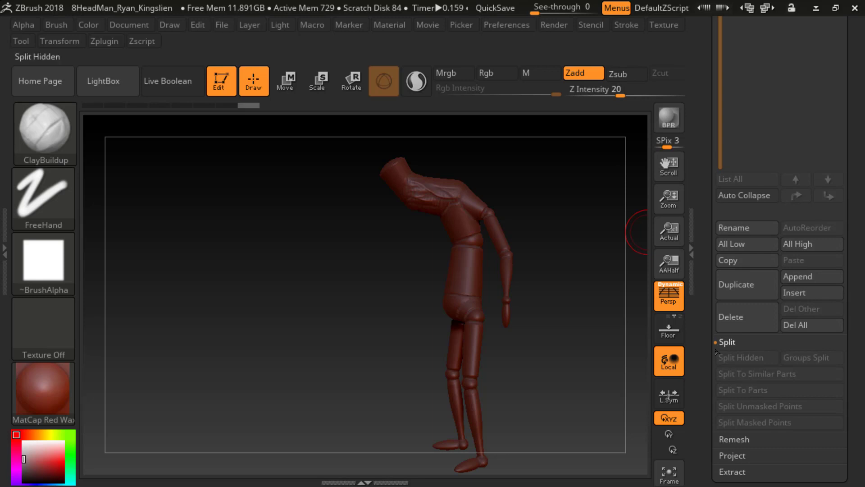
scroll(727, 350, down, 1)
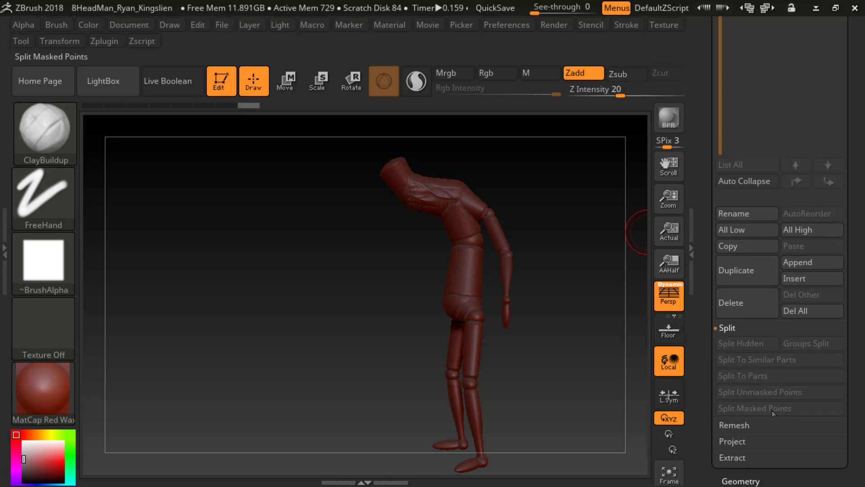
Step: Mask the mannequin's head and neck area and clear the mask again
drag(516, 176, 498, 174)
ctrl+drag(366, 145, 444, 270)
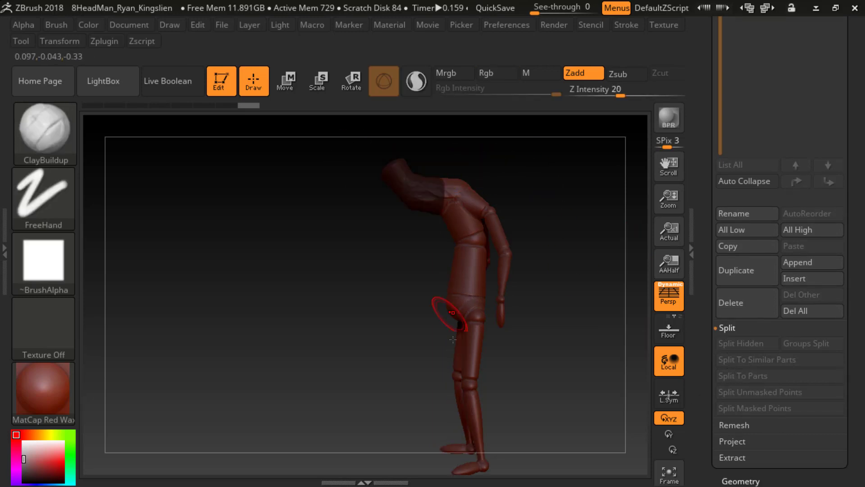
ctrl+drag(545, 225, 566, 246)
Step: Convert the mannequin into a PolyMesh3D tool
drag(711, 145, 710, 243)
mouse_move(711, 197)
mouse_down()
mouse_move(713, 296)
mouse_move(721, 107)
mouse_up()
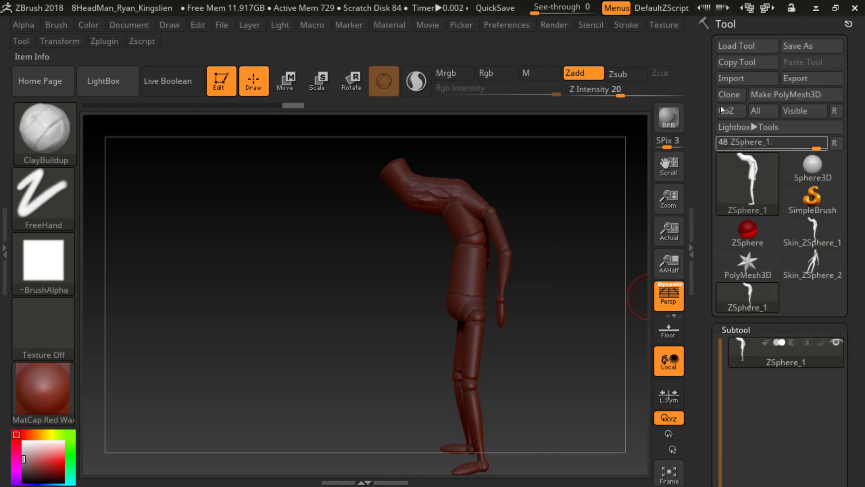
click(794, 98)
drag(702, 338, 705, 270)
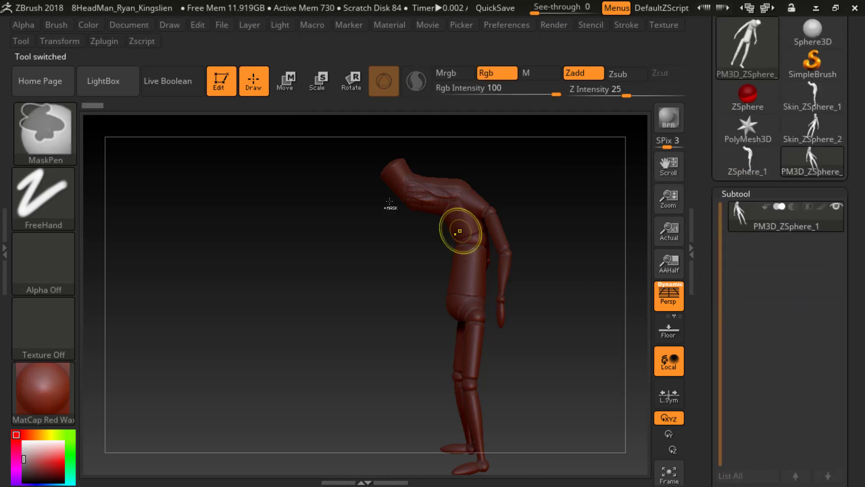
Step: Mask the polymesh mannequin's head and neck down to the shoulders, look over the subtool options, and clear the mask
ctrl+drag(367, 143, 457, 243)
mouse_move(707, 334)
mouse_down()
mouse_move(710, 250)
mouse_move(713, 324)
mouse_up()
click(725, 466)
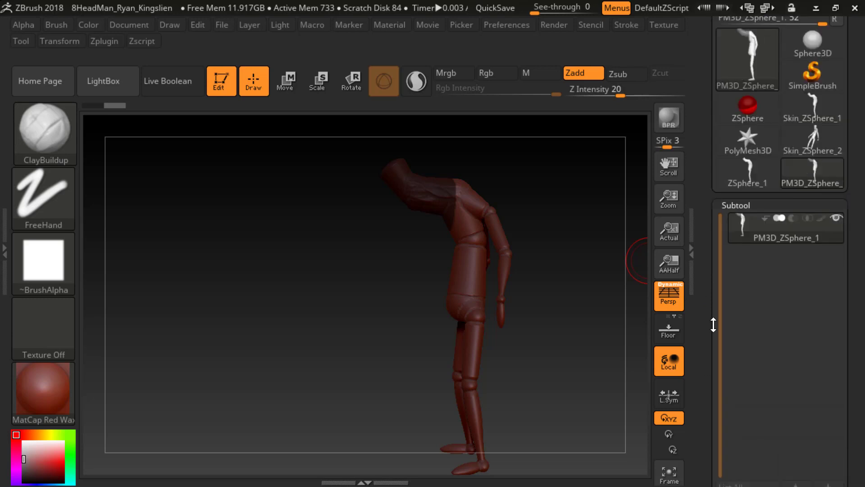
drag(713, 212, 714, 269)
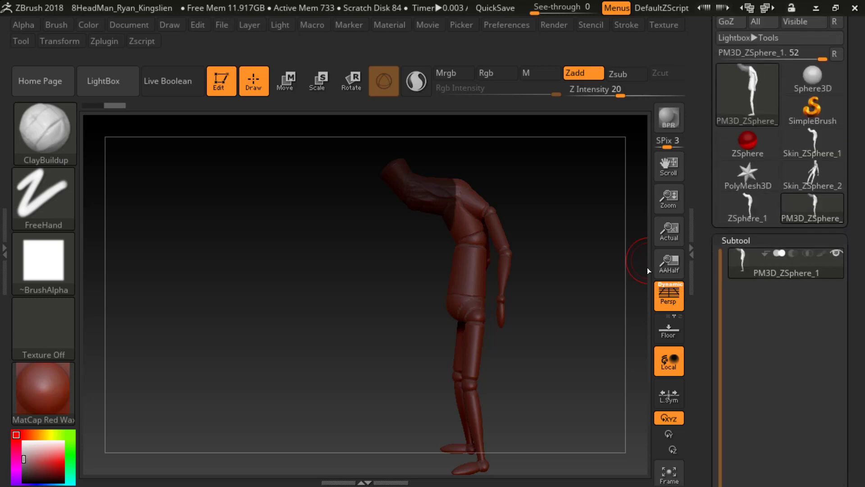
ctrl+drag(527, 280, 567, 316)
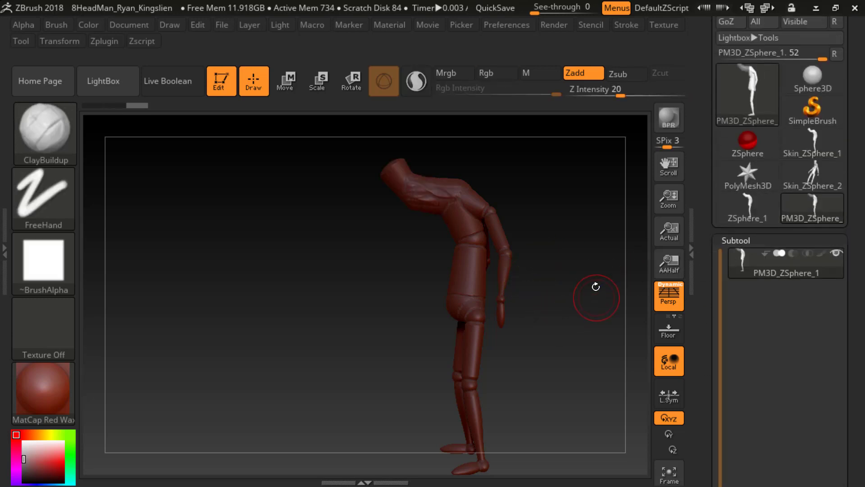
Step: Examine the Split options available for the polymesh mannequin's subtool
drag(594, 285, 548, 294)
drag(709, 158, 702, 187)
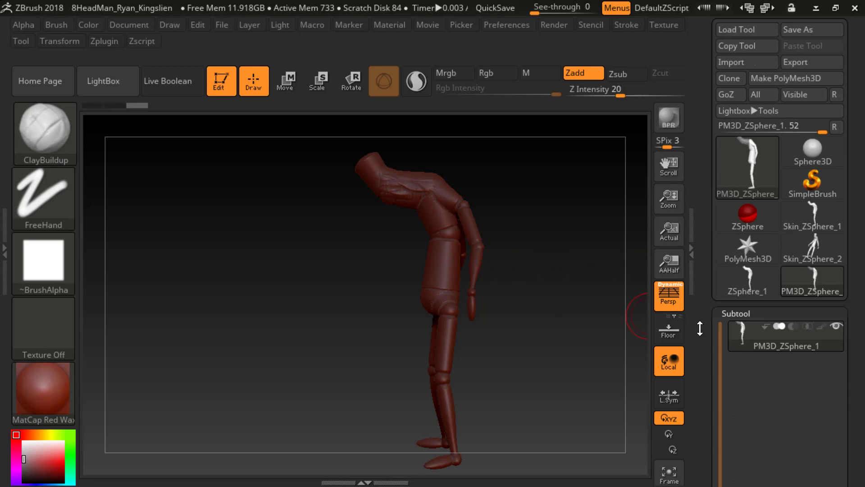
drag(700, 328, 704, 282)
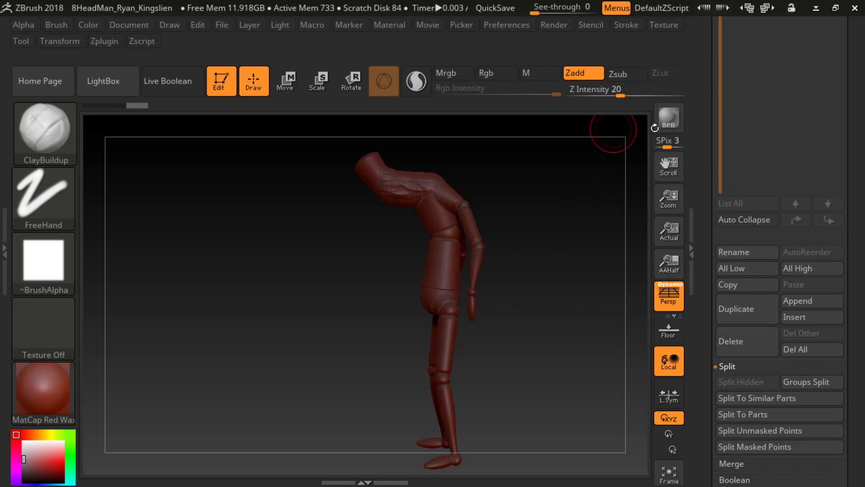
drag(705, 131, 707, 195)
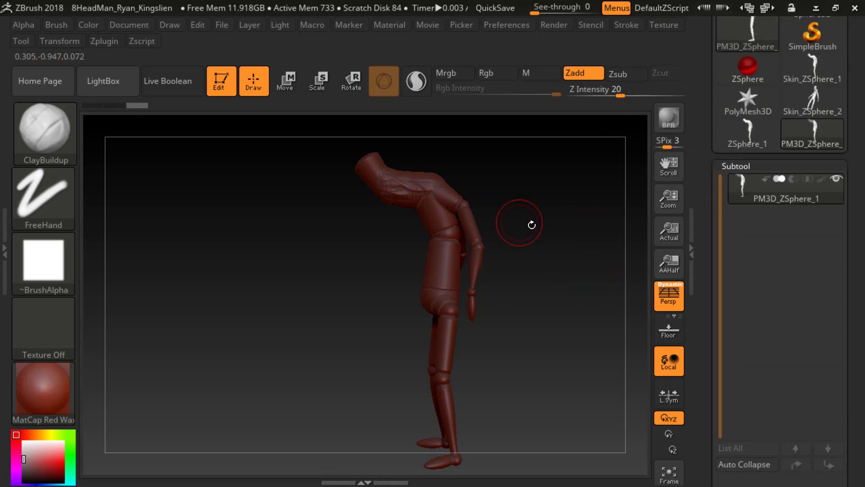
mouse_move(483, 211)
mouse_down()
mouse_move(568, 194)
mouse_move(550, 259)
mouse_move(550, 207)
mouse_up()
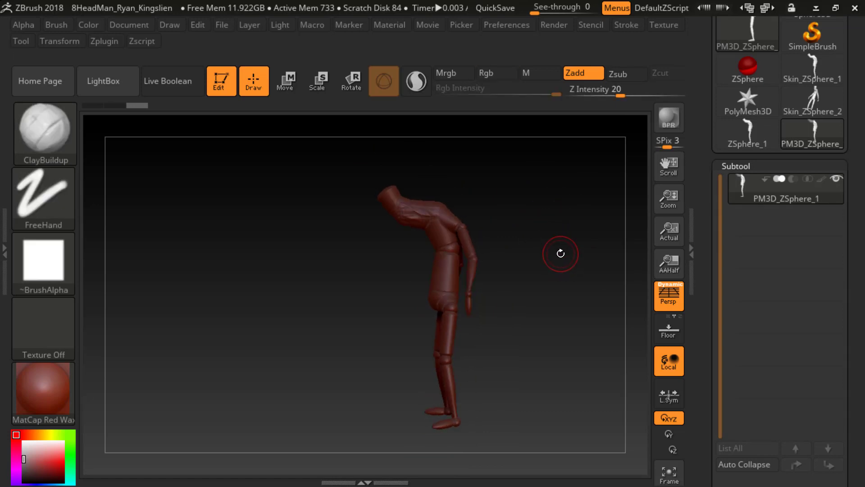
Step: Load the DynaMesh_Sphere_128 project from the LightBox project library
key(comma)
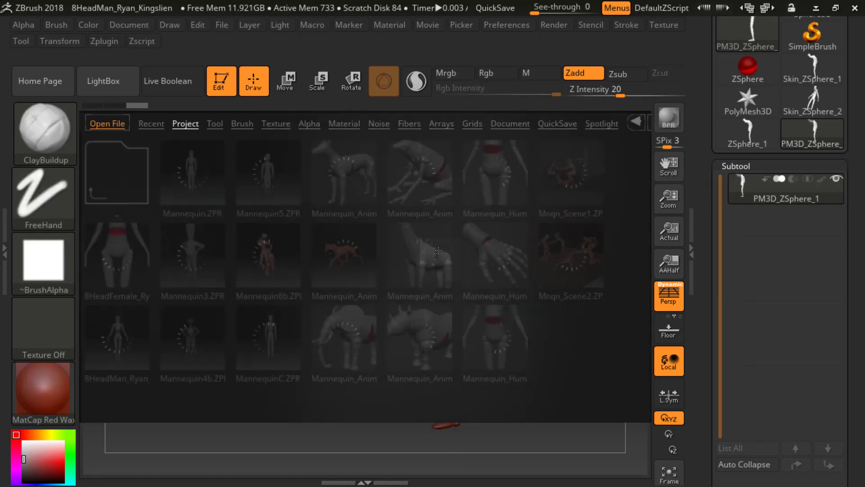
click(199, 126)
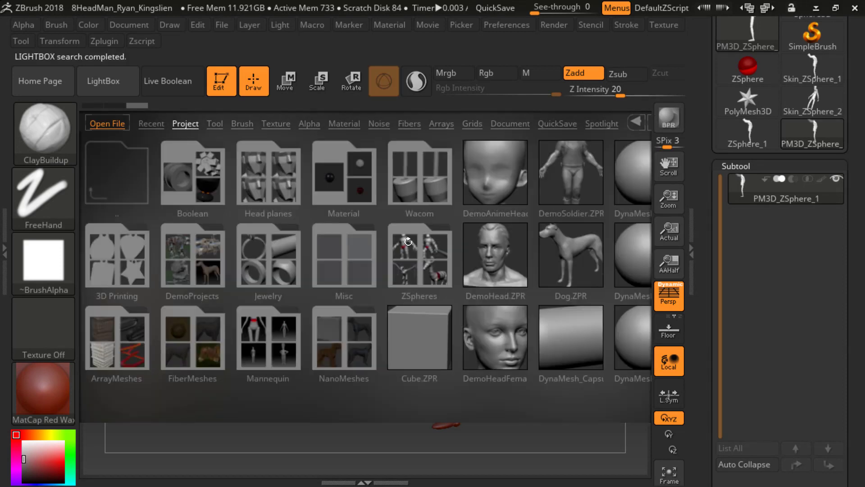
scroll(470, 217, right, 3)
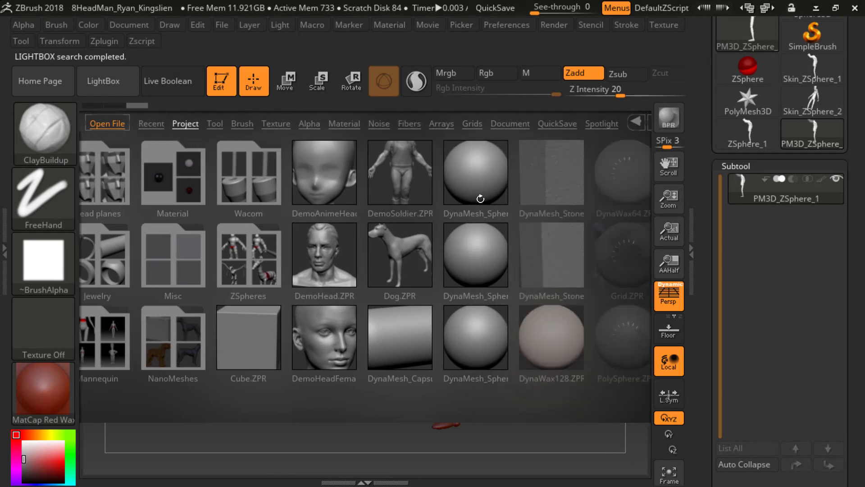
double_click(443, 182)
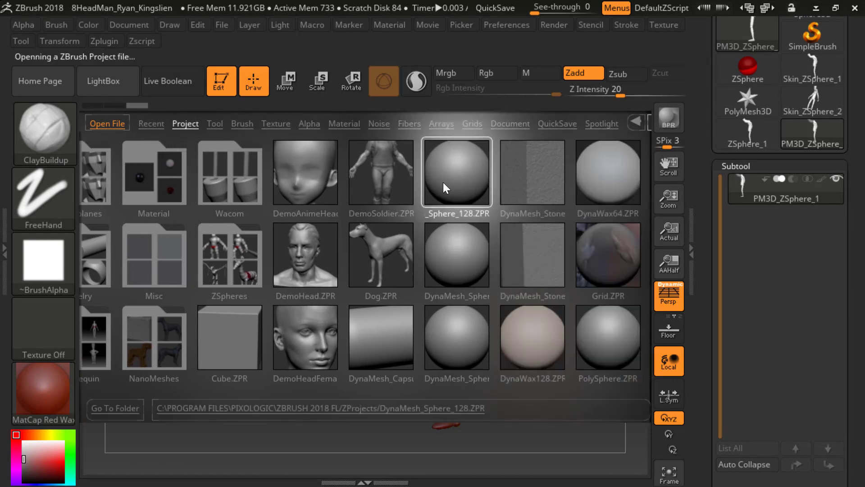
click(744, 446)
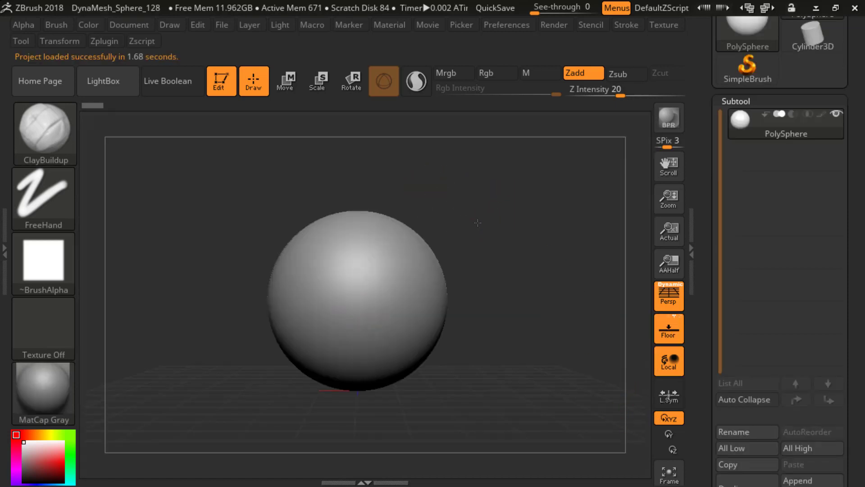
Step: Select the Move brush and adjust its draw size for reshaping the sphere
drag(478, 222, 514, 218)
mouse_move(457, 226)
mouse_down()
mouse_move(487, 217)
mouse_move(482, 226)
mouse_move(512, 207)
mouse_up()
key(b)
key(m)
key(v)
key(s)
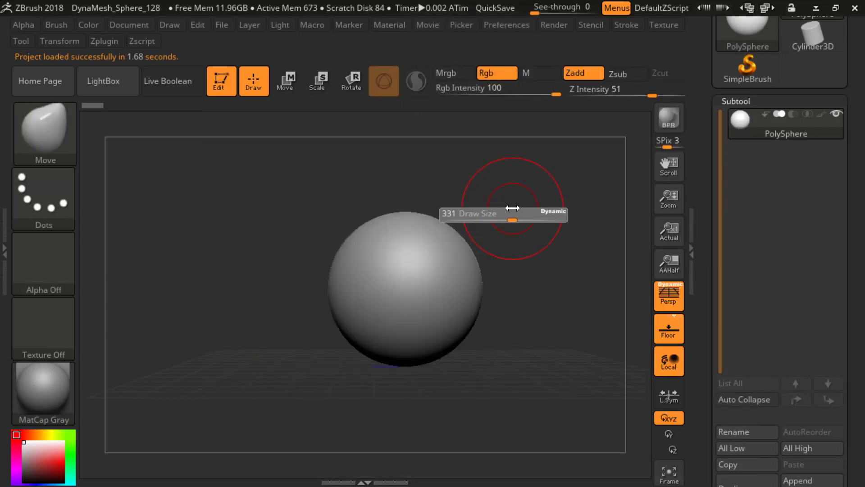
key(s)
Step: Reshape the sphere with the Move brush into a rough head form with a pulled-out and pushed-in front
drag(348, 201, 355, 201)
drag(357, 239, 414, 214)
drag(455, 220, 459, 213)
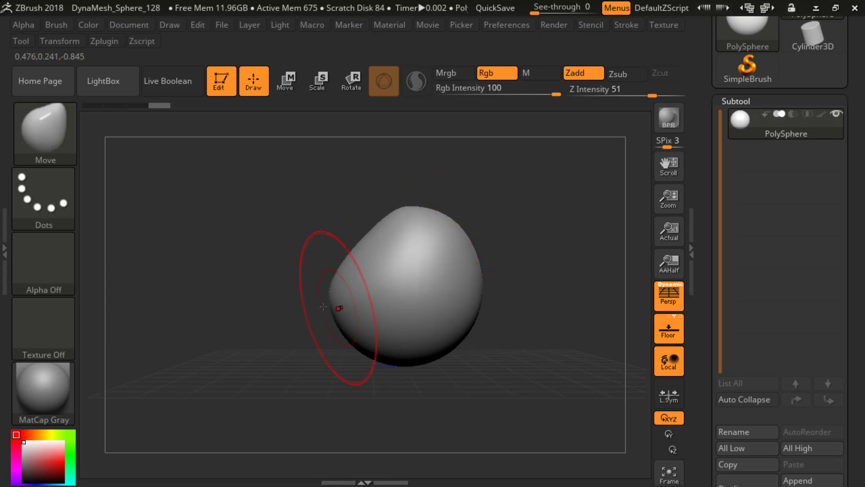
mouse_move(340, 305)
mouse_down()
mouse_move(362, 291)
mouse_move(374, 261)
mouse_up()
alt+drag(538, 180, 528, 227)
Step: Remesh the reshaped sphere with DynaMesh at Resolution 128 and inspect its wireframe
scroll(704, 347, down, 10)
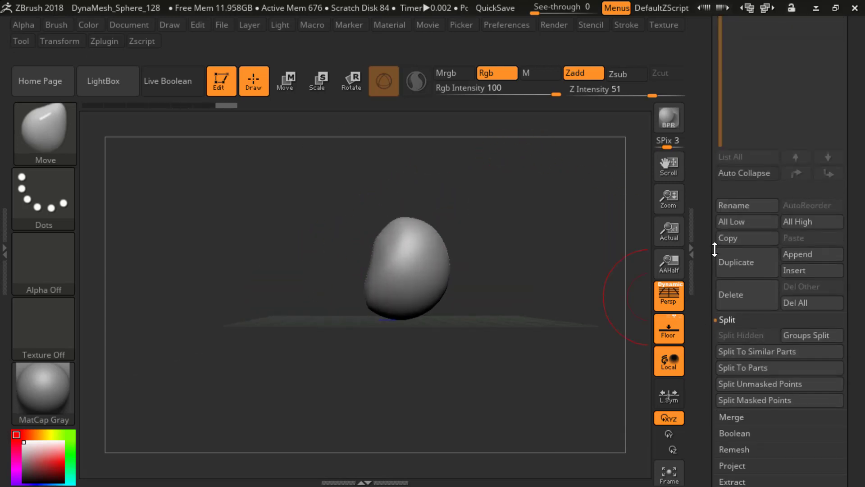
click(734, 390)
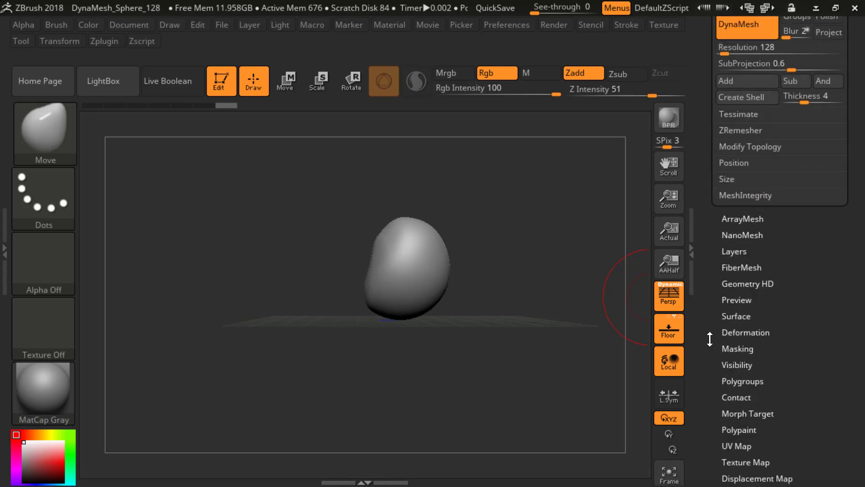
scroll(710, 279, up, 4)
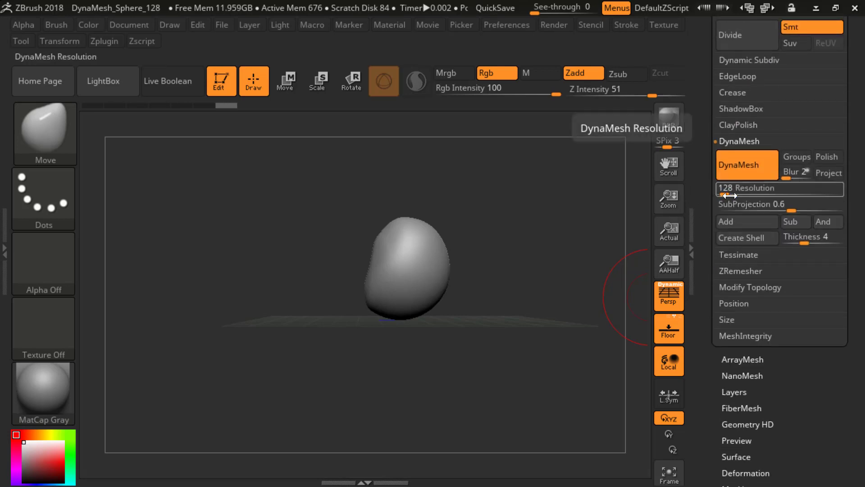
ctrl+drag(524, 257, 555, 282)
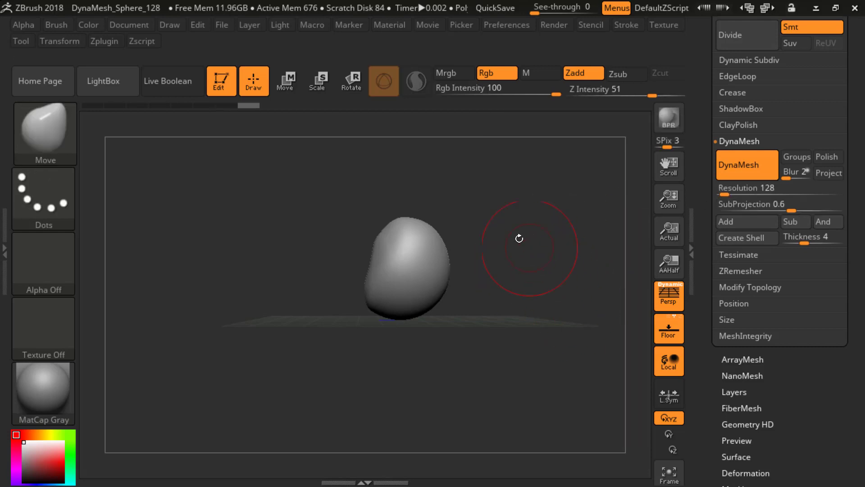
alt+drag(511, 201, 531, 209)
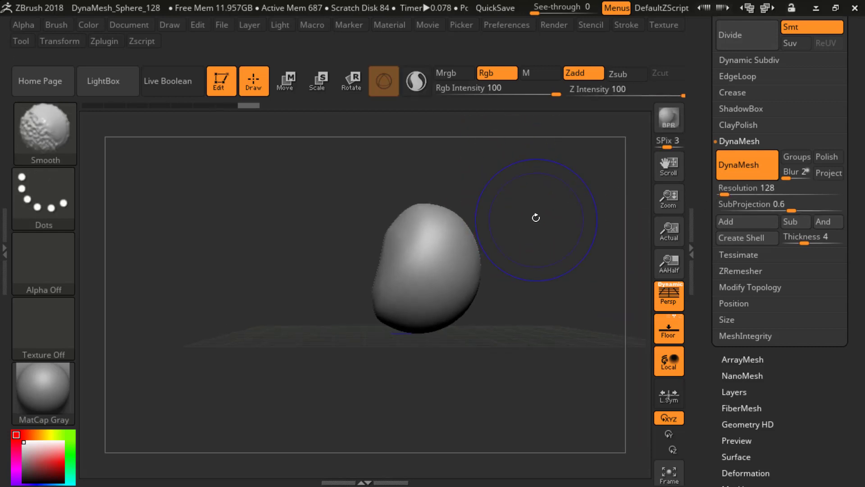
key(shift+f)
key(shift+f)
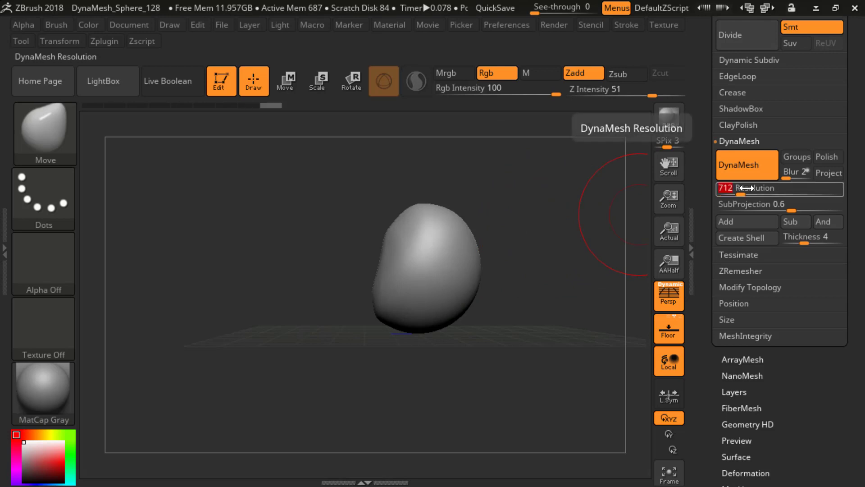
Step: Raise the DynaMesh Resolution to 712, remesh the head form and check its wireframe
mouse_move(545, 282)
ctrl+mouse_down()
mouse_move(570, 318)
mouse_move(525, 287)
mouse_move(548, 304)
mouse_move(550, 279)
ctrl+mouse_up()
key(shift+f)
key(shift+f)
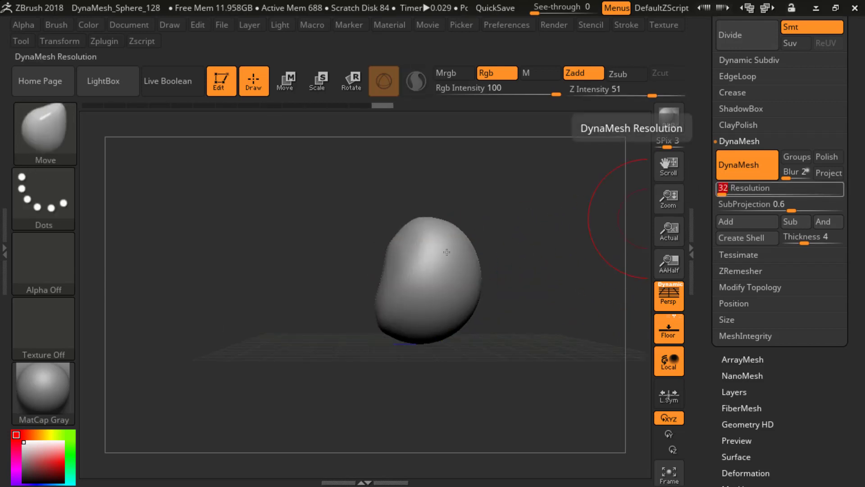
Step: Remesh the head form at DynaMesh Resolution 32, try pushing in its lower front, and undo that push
shift+click(453, 275)
ctrl+drag(531, 288, 562, 336)
drag(528, 296, 535, 276)
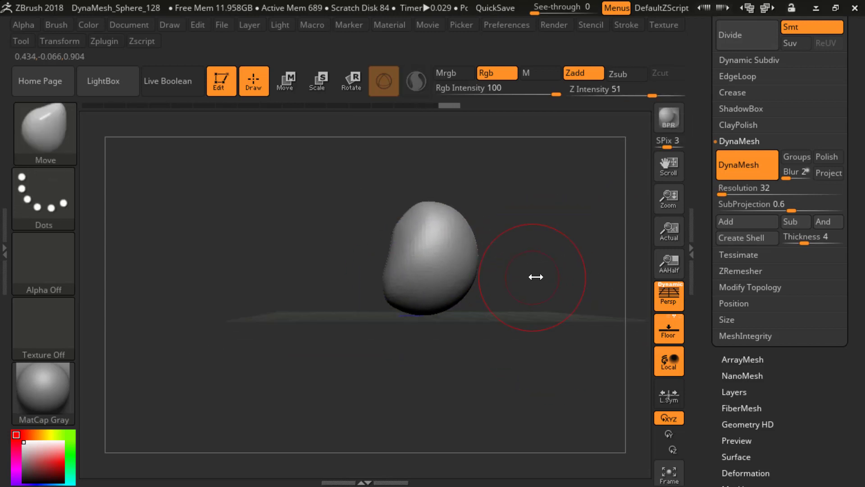
drag(391, 285, 404, 287)
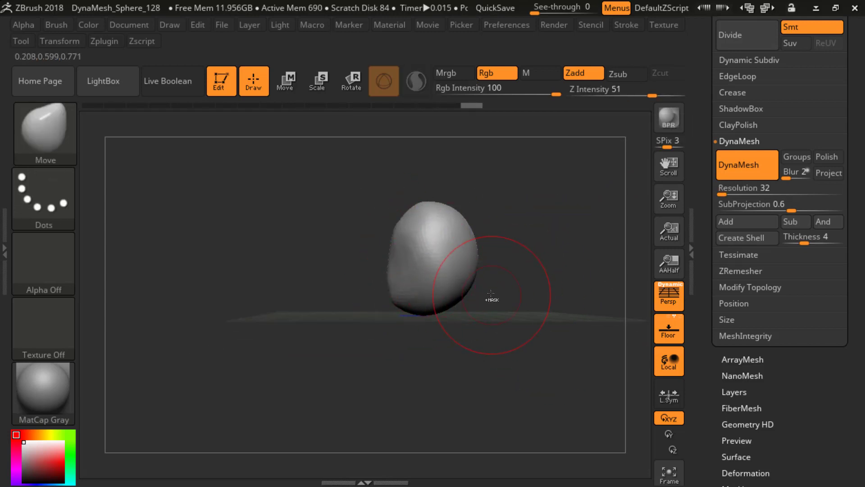
key(ctrl+z)
key(b)
key(m)
key(l)
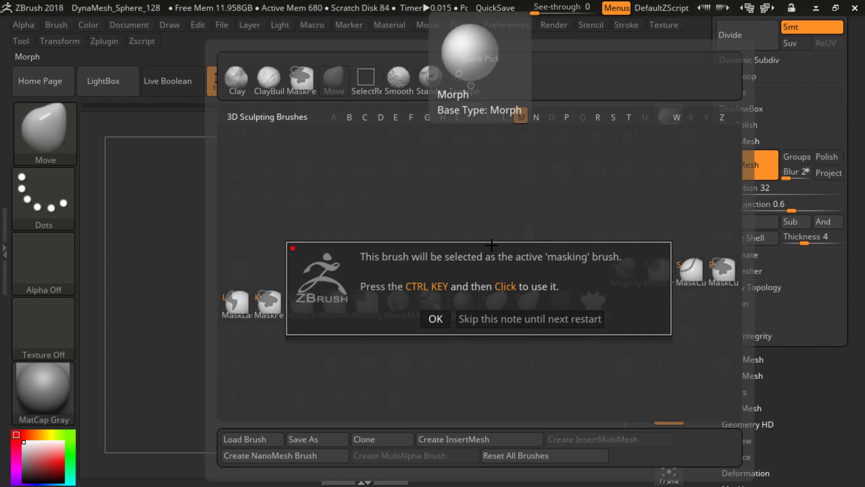
click(436, 319)
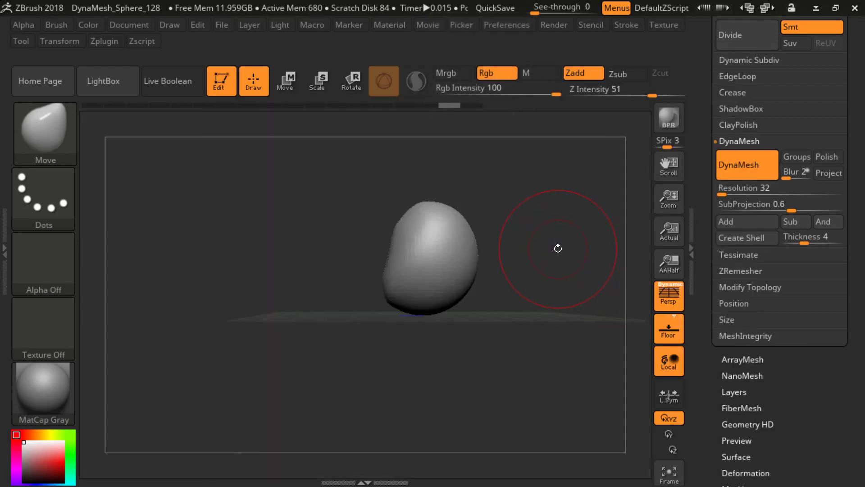
key(b)
key(m)
key(l)
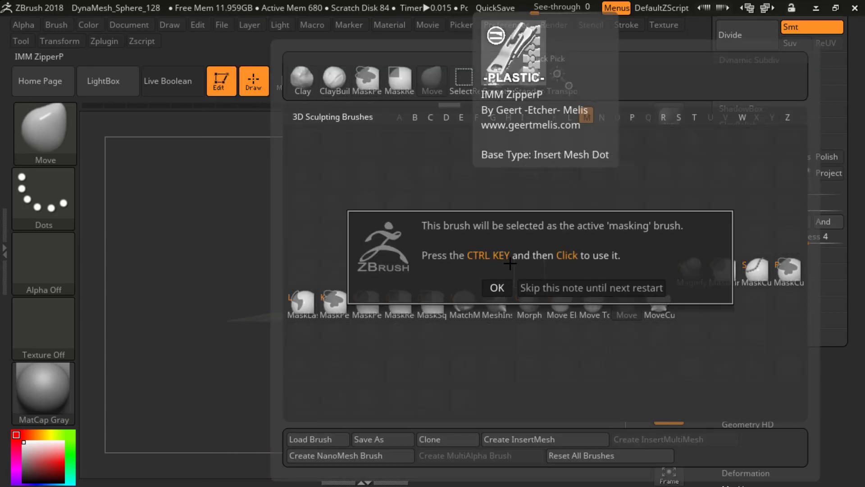
click(497, 285)
key(b)
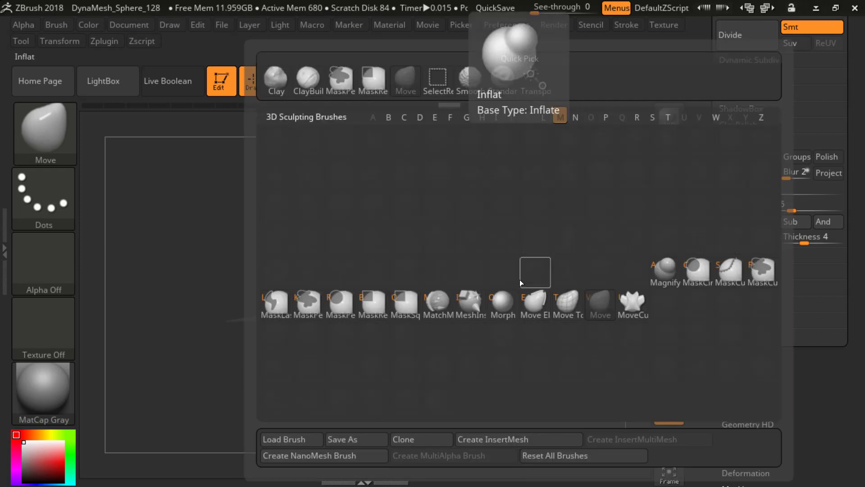
key(Escape)
key(b)
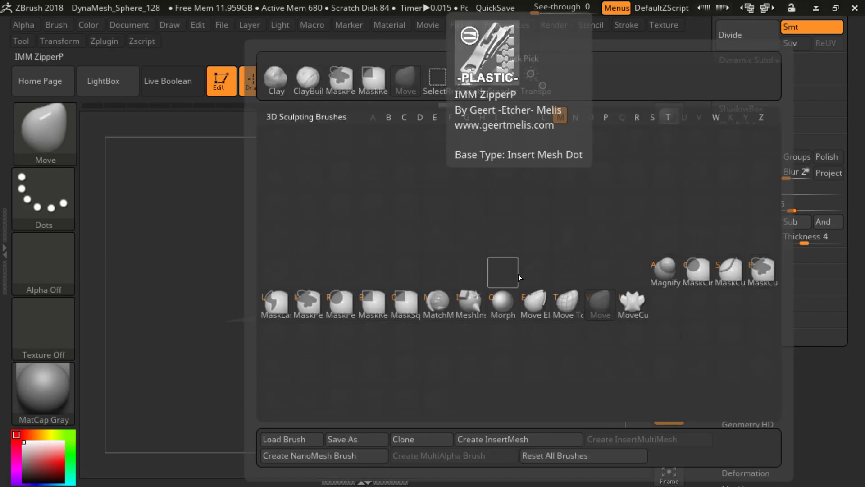
key(Escape)
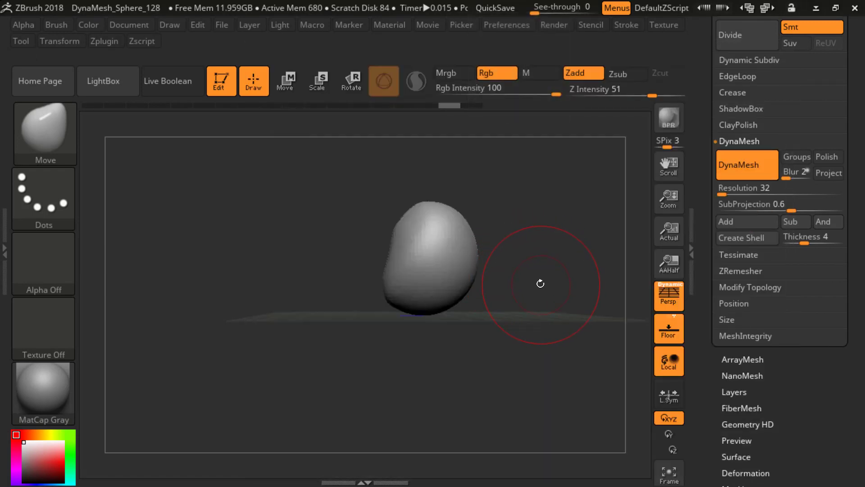
key(b)
key(m)
key(Escape)
key(b)
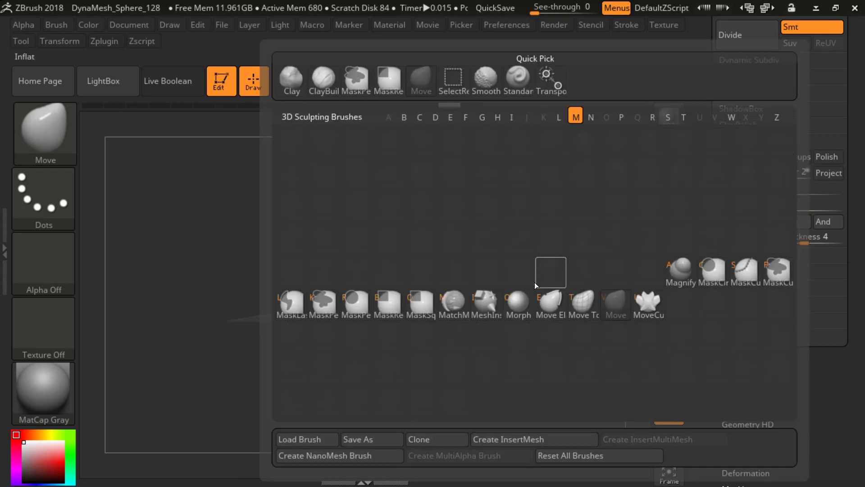
key(Escape)
key(b)
key(Escape)
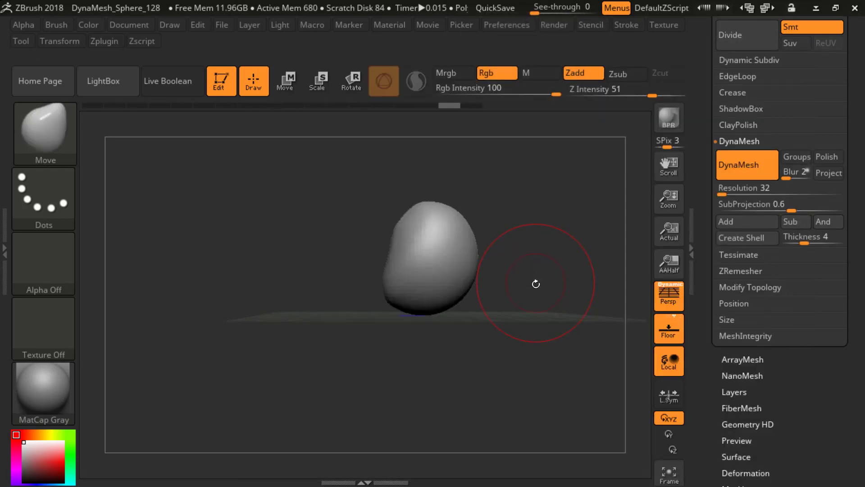
Step: Taper the underside of the head form and raise and round its crown with the Move brush
alt+drag(527, 295, 508, 274)
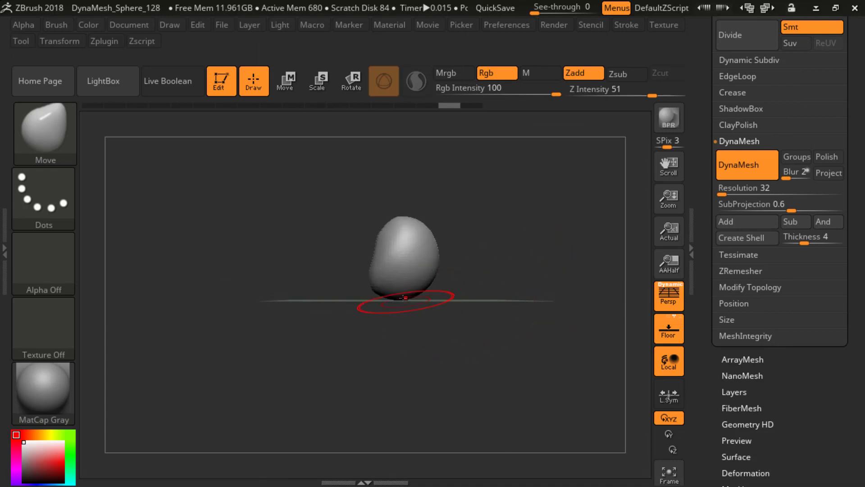
mouse_move(383, 300)
mouse_down()
mouse_move(400, 298)
mouse_move(393, 291)
mouse_up()
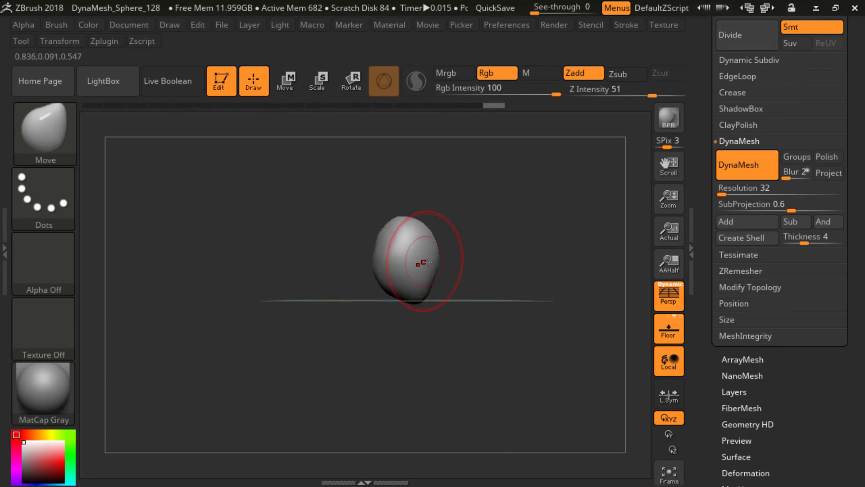
drag(491, 268, 535, 248)
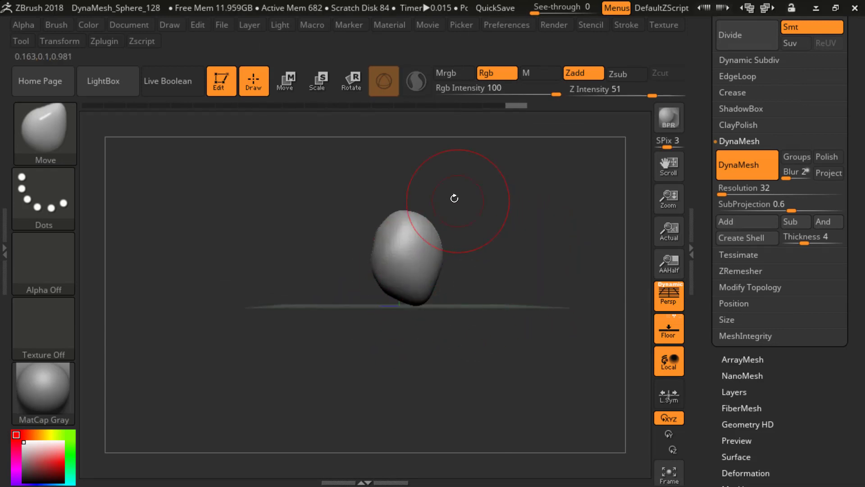
drag(439, 249, 433, 221)
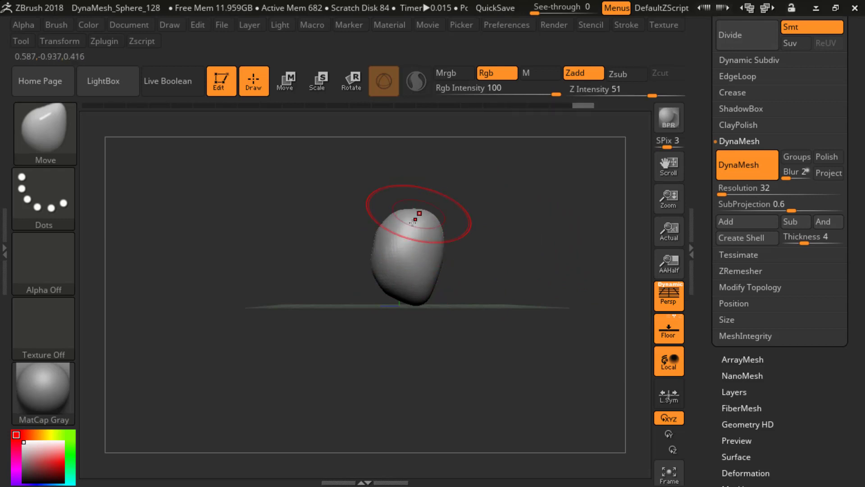
drag(479, 236, 488, 261)
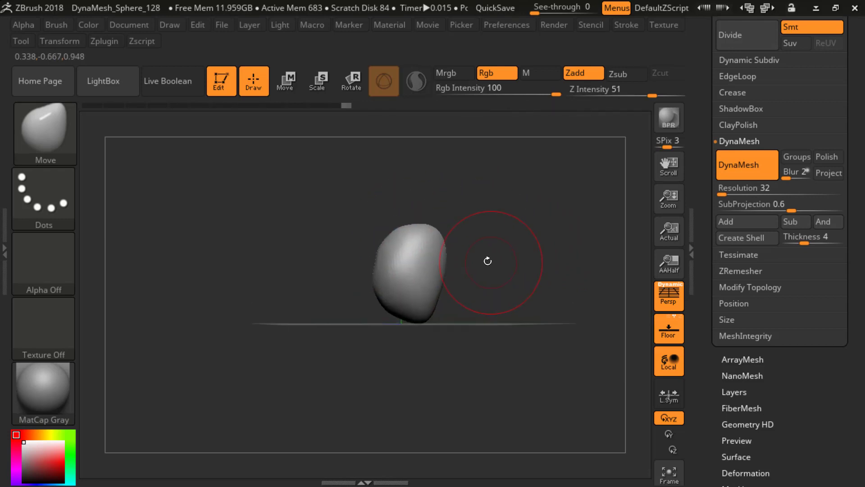
drag(402, 235, 421, 235)
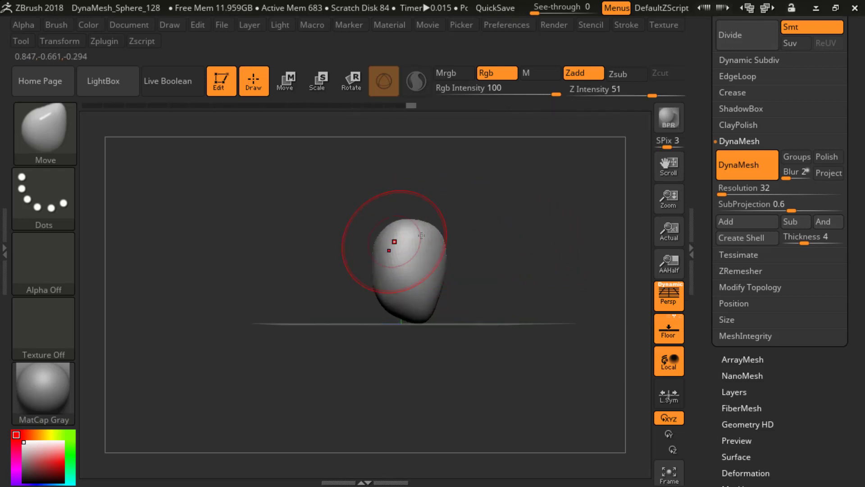
ctrl+right_drag(482, 261, 523, 257)
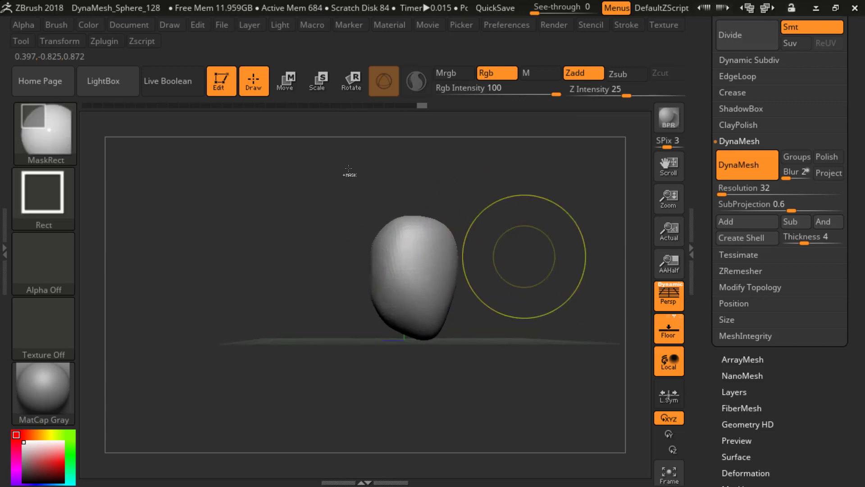
Step: Set the DynaMesh Resolution to 24, remesh the head form and check its wireframe
ctrl+drag(523, 257, 533, 333)
click(731, 190)
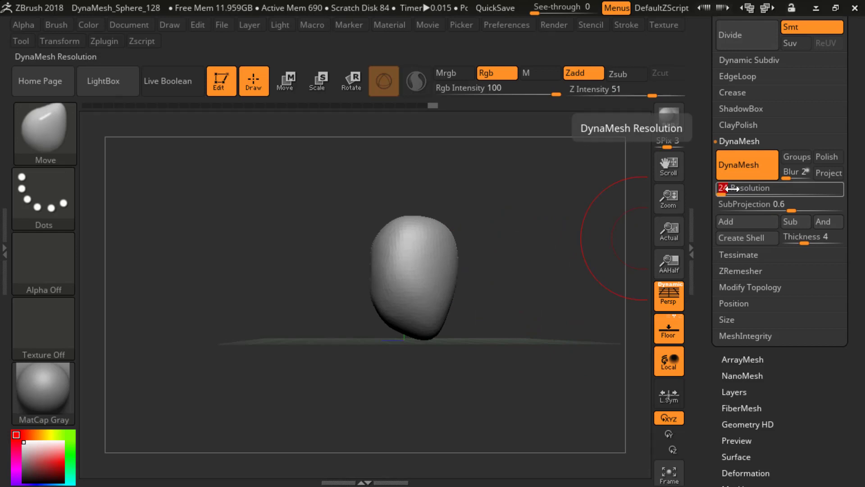
key(Return)
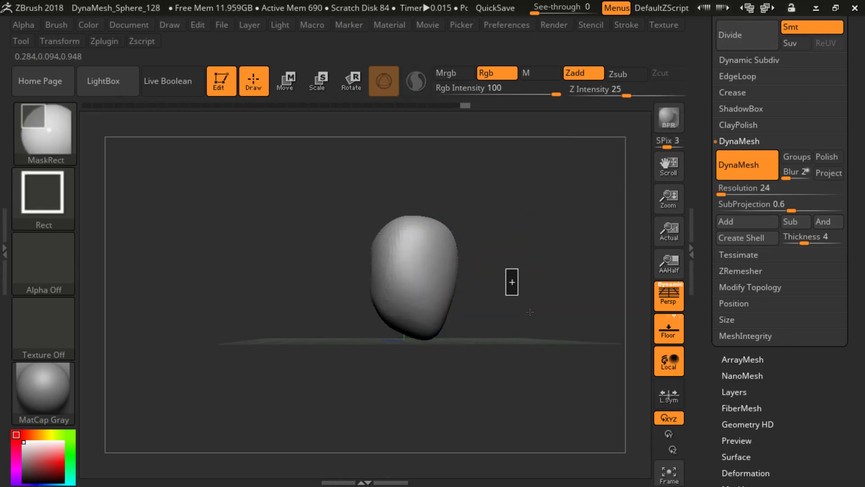
key(shift+f)
drag(565, 236, 528, 253)
key(shift+f)
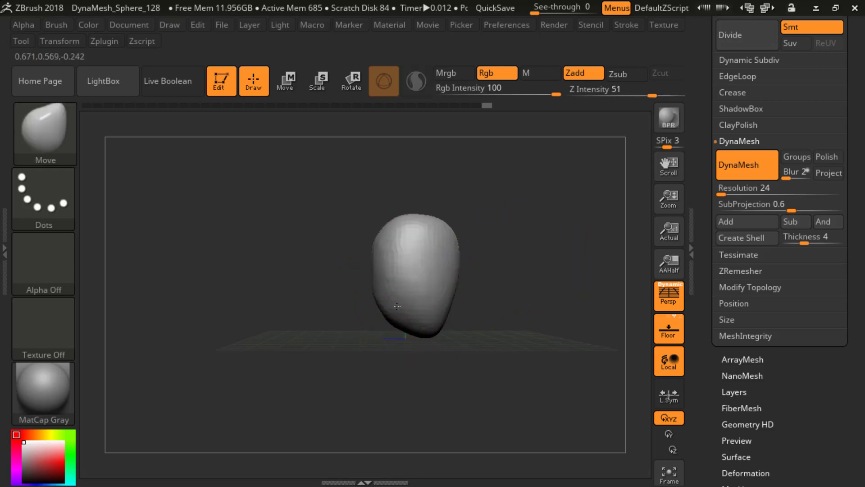
Step: Push in the lower front of the head form and pull its upper front upward with the Move brush
mouse_move(397, 306)
mouse_down()
mouse_move(404, 301)
mouse_move(393, 281)
mouse_up()
alt+drag(474, 272, 467, 270)
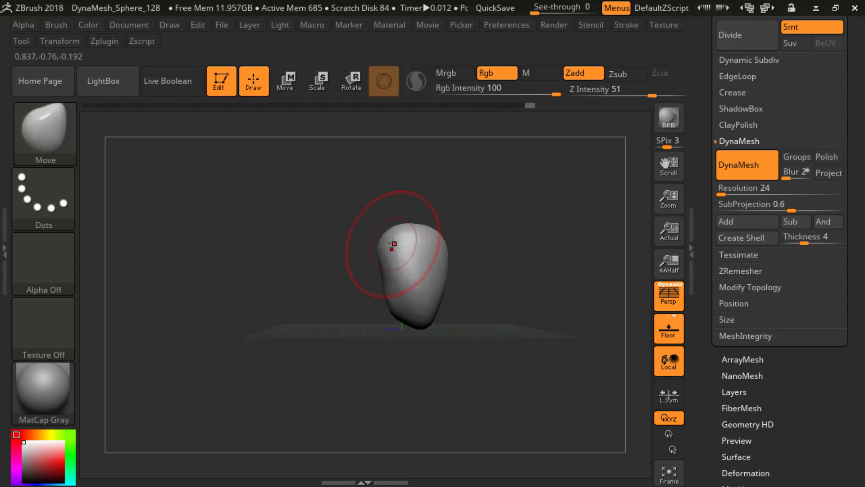
drag(392, 243, 398, 224)
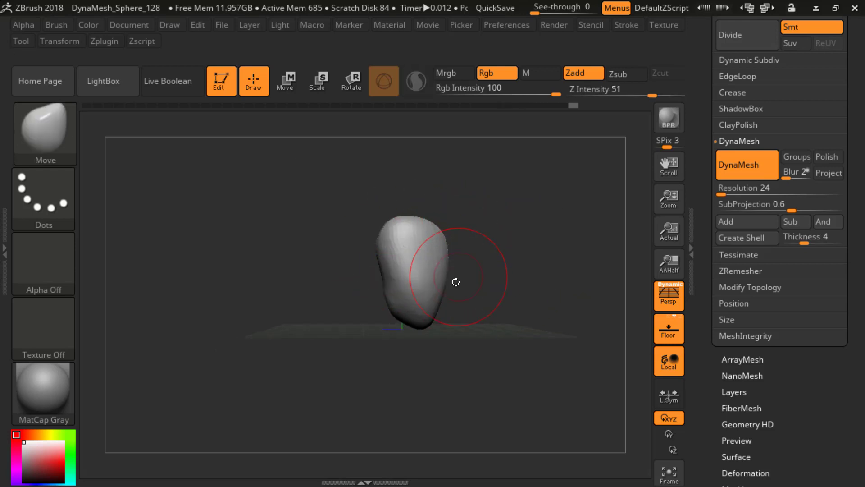
mouse_move(455, 282)
mouse_down()
mouse_move(436, 271)
mouse_move(453, 272)
mouse_move(431, 271)
mouse_up()
Step: Bend the form into a head and neck with the Move brush, hollowing the nape and pulling the base downward
mouse_move(465, 277)
mouse_down()
mouse_move(436, 309)
mouse_move(443, 311)
mouse_move(386, 301)
mouse_up()
key(s)
drag(390, 261, 374, 228)
drag(378, 226, 399, 209)
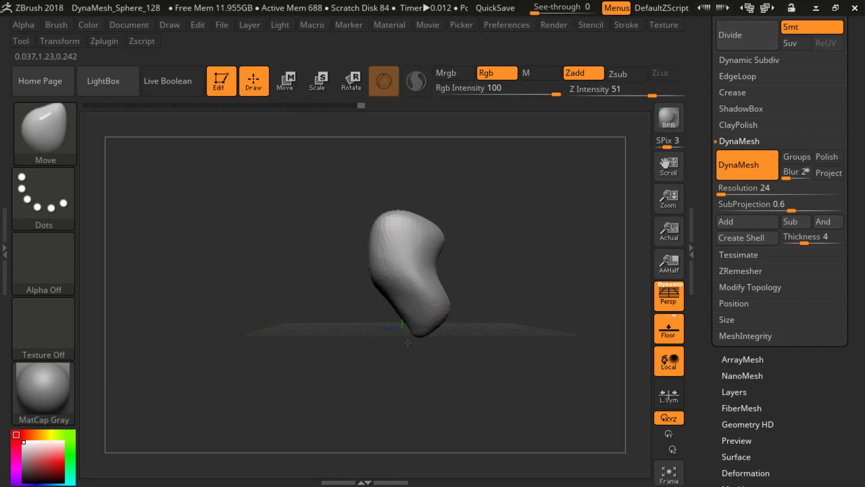
drag(412, 331, 408, 340)
drag(490, 299, 463, 287)
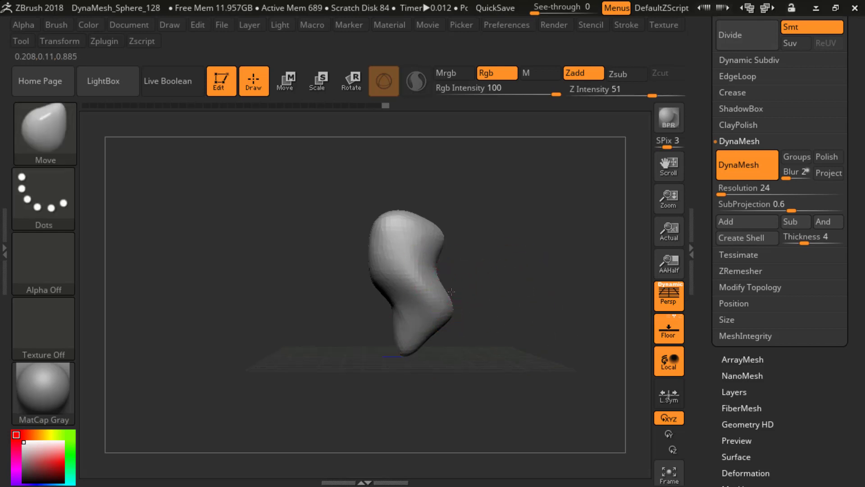
Step: Smooth and narrow the upper sides of the head with the Smooth and Move brushes
right_drag(426, 227, 439, 236)
drag(440, 234, 435, 222)
shift+right_drag(424, 220, 442, 225)
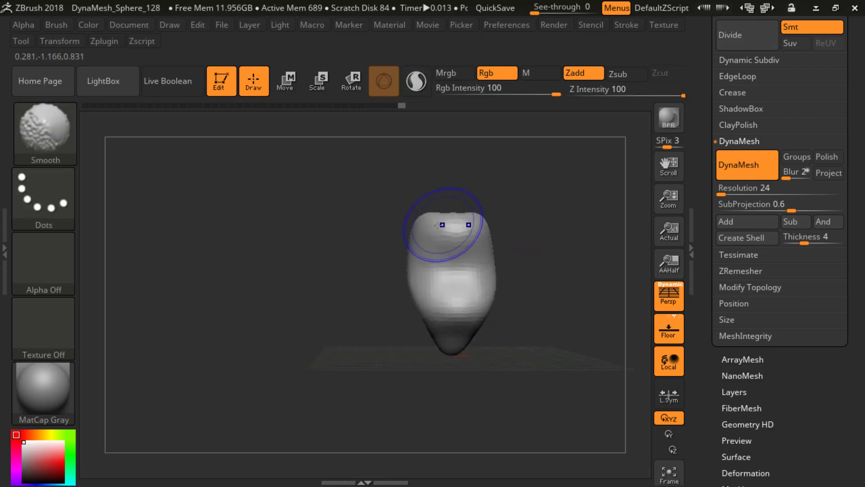
mouse_move(429, 229)
mouse_down()
mouse_move(433, 223)
mouse_move(431, 240)
mouse_up()
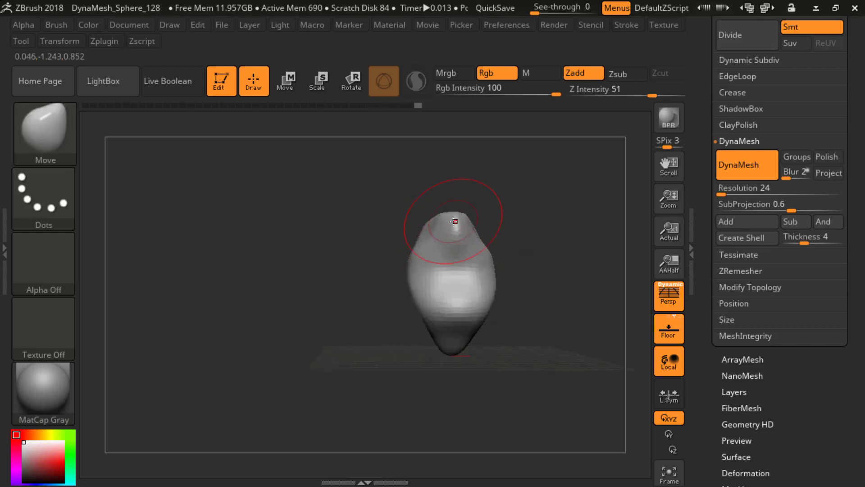
mouse_move(442, 215)
shift+right_down()
mouse_move(477, 205)
mouse_move(490, 263)
shift+right_up()
Step: Build up the sides of the head and a rough jaw with the ClayBuildup brush
key(b)
key(c)
key(b)
key(s)
drag(491, 223, 474, 223)
shift+right_drag(474, 223, 531, 249)
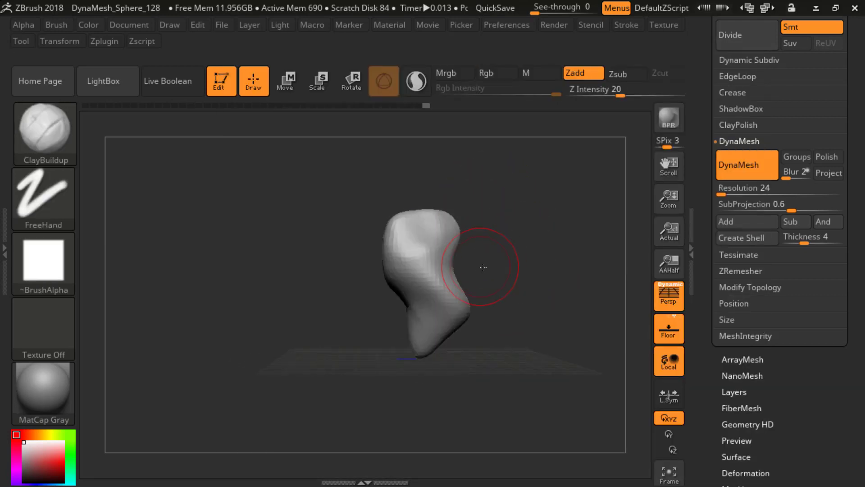
mouse_move(483, 267)
shift+right_down()
mouse_move(446, 217)
mouse_move(428, 243)
mouse_move(469, 267)
mouse_move(452, 267)
mouse_move(442, 198)
shift+right_up()
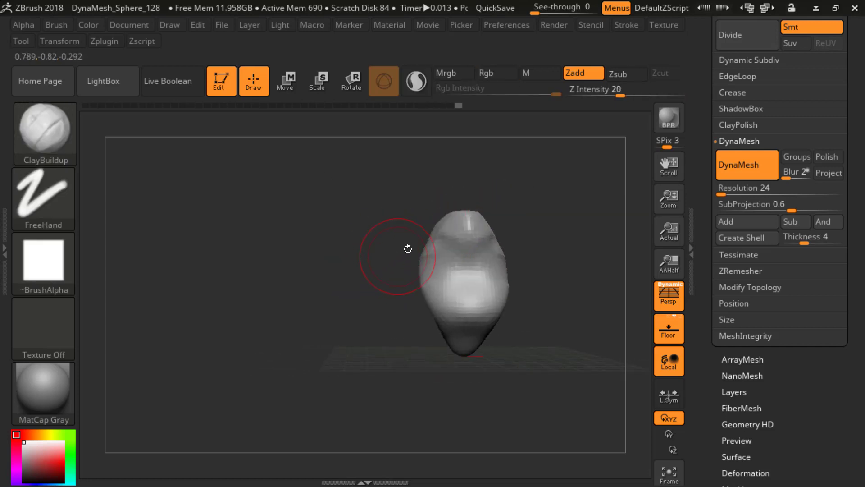
mouse_move(451, 228)
mouse_down()
mouse_move(466, 234)
mouse_move(438, 245)
mouse_up()
mouse_move(365, 277)
right_down()
mouse_move(441, 286)
mouse_move(404, 266)
right_up()
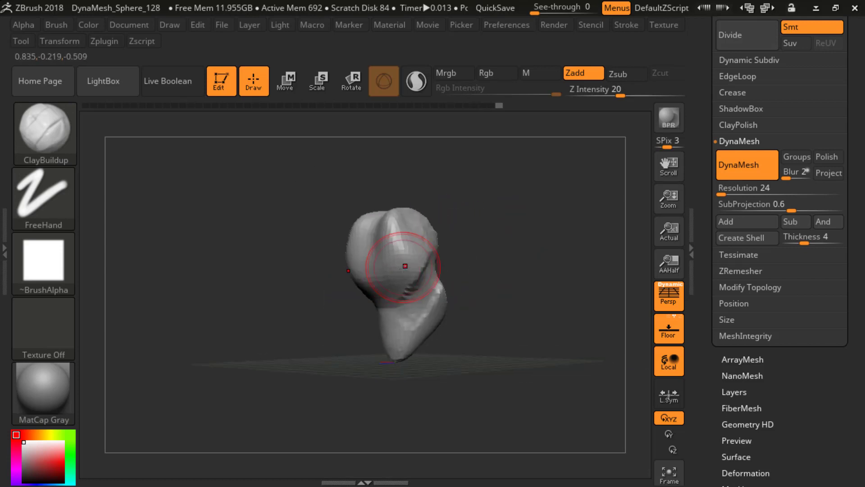
right_drag(488, 224, 377, 334)
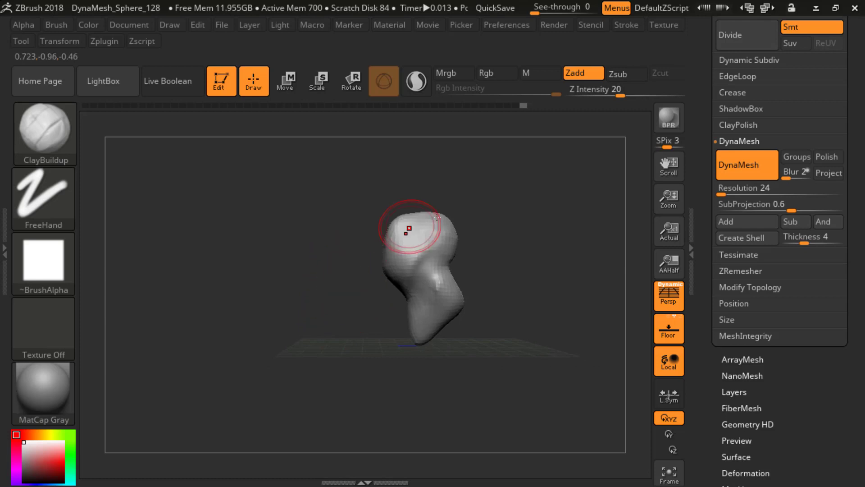
Step: Fill out the side of the skull and add clay along the neck and upper chest with ClayBuildup
mouse_move(438, 218)
right_down()
mouse_move(522, 267)
mouse_move(450, 257)
right_up()
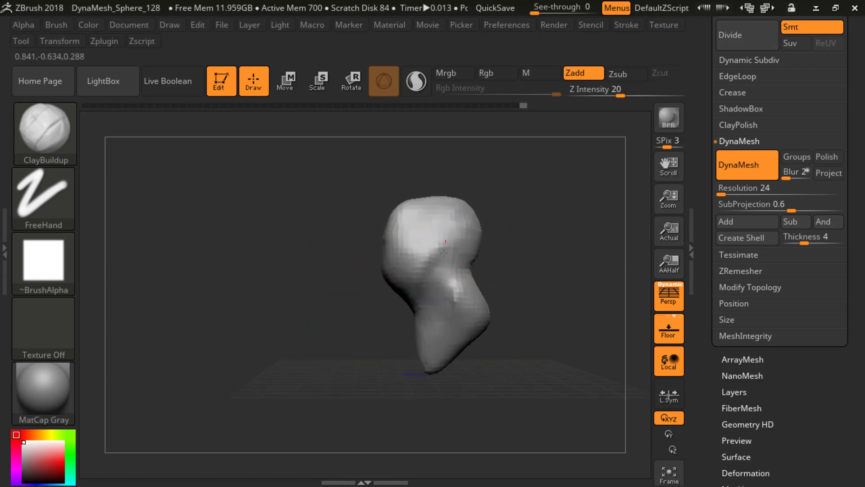
mouse_move(408, 281)
right_down()
mouse_move(349, 266)
mouse_move(460, 248)
mouse_move(467, 238)
mouse_move(506, 270)
mouse_move(437, 302)
right_up()
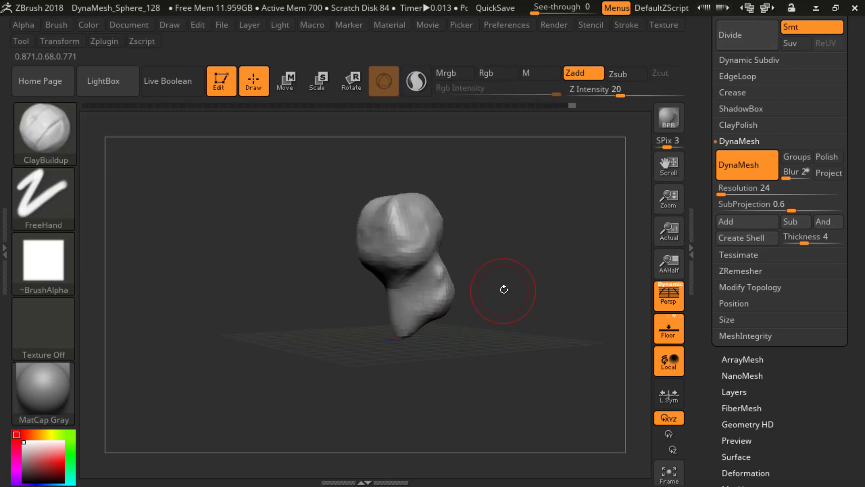
drag(408, 320, 444, 307)
mouse_move(501, 285)
mouse_down()
mouse_move(533, 294)
mouse_move(539, 286)
mouse_move(523, 278)
mouse_up()
mouse_move(452, 277)
mouse_down()
mouse_move(460, 257)
mouse_move(476, 264)
mouse_move(474, 287)
mouse_move(471, 255)
mouse_move(479, 283)
mouse_up()
Step: Build up the back of the neck and the shoulders with ClayBuildup
ctrl+drag(506, 240, 528, 260)
mouse_move(528, 261)
shift+mouse_down()
mouse_move(482, 287)
mouse_move(461, 236)
mouse_move(457, 278)
mouse_move(477, 300)
shift+mouse_up()
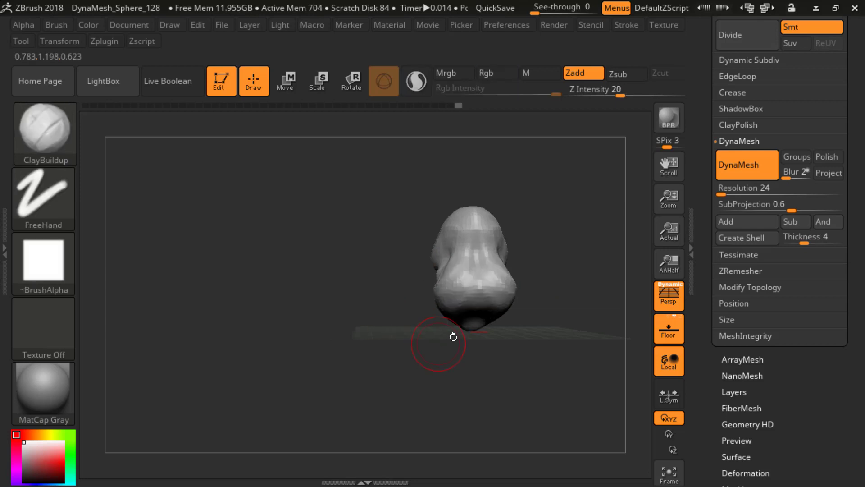
drag(450, 333, 545, 282)
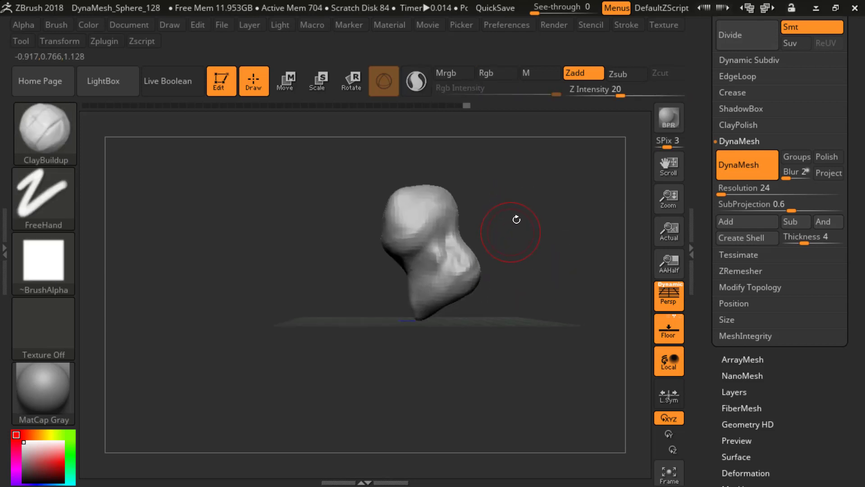
mouse_move(517, 219)
mouse_down()
mouse_move(578, 236)
mouse_move(577, 247)
mouse_move(567, 253)
mouse_move(546, 234)
mouse_move(444, 250)
mouse_up()
mouse_move(511, 236)
mouse_down()
mouse_move(542, 228)
mouse_move(552, 285)
mouse_move(495, 248)
mouse_up()
Step: Carve symmetrical eye sockets into the front of the head with ClayBuildup and check the profile
drag(541, 274, 354, 181)
mouse_move(537, 239)
ctrl+mouse_down()
mouse_move(544, 259)
mouse_move(507, 263)
mouse_move(483, 243)
mouse_move(427, 231)
ctrl+mouse_up()
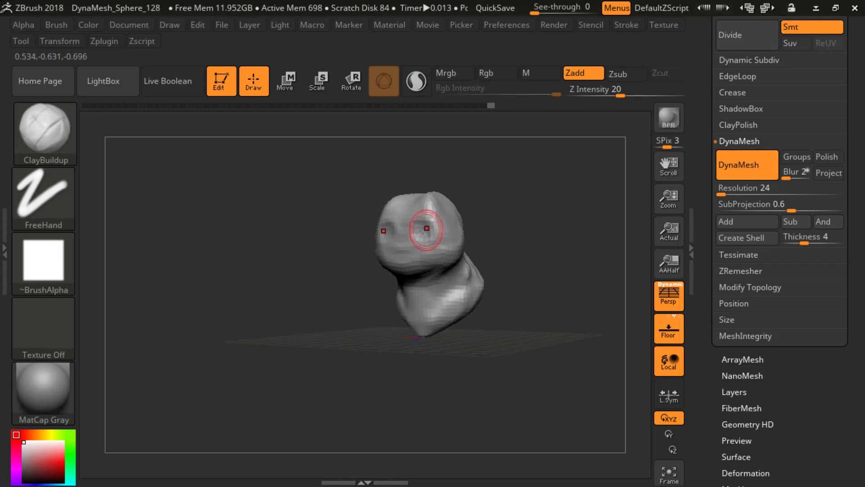
shift+drag(505, 203, 400, 304)
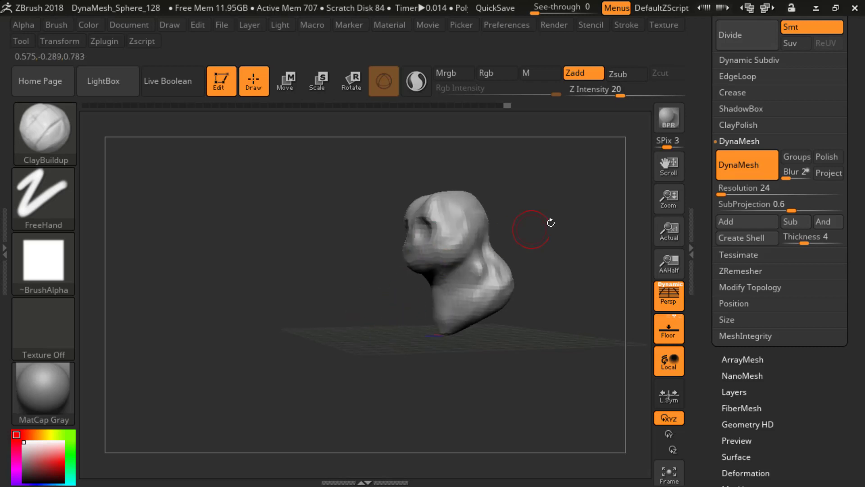
drag(550, 222, 540, 240)
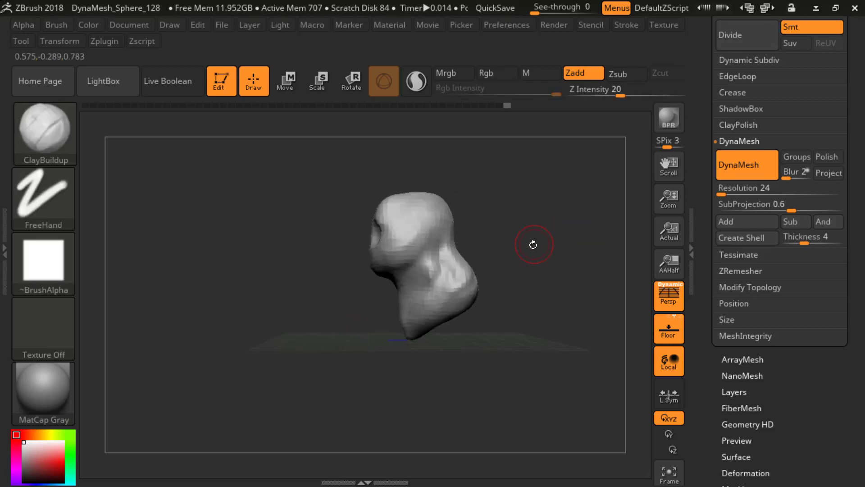
Step: Reshape the face profile, jaw, and back of the head and neck with the Move brush
key(b)
key(m)
key(v)
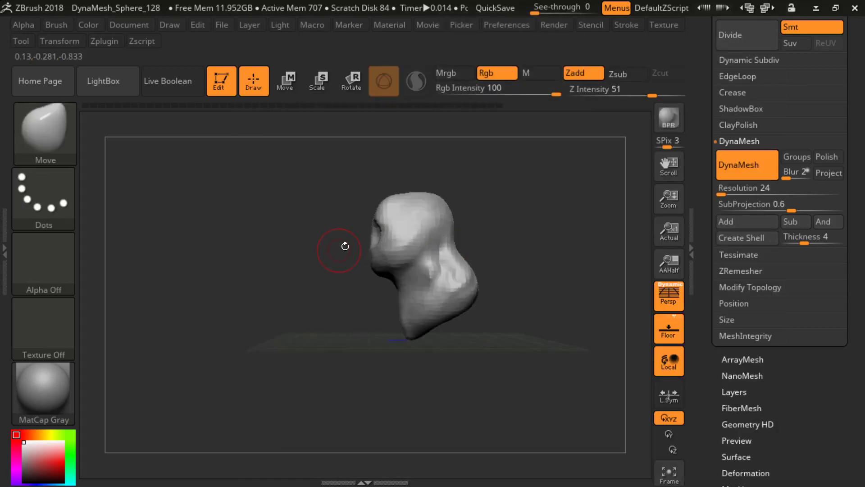
drag(338, 247, 365, 238)
mouse_move(331, 282)
mouse_down()
mouse_move(506, 291)
mouse_move(370, 284)
mouse_move(368, 273)
mouse_move(408, 283)
mouse_up()
drag(454, 241, 479, 245)
drag(440, 212, 422, 200)
mouse_move(436, 251)
mouse_down()
mouse_move(444, 273)
mouse_move(433, 270)
mouse_move(478, 268)
mouse_up()
key(b)
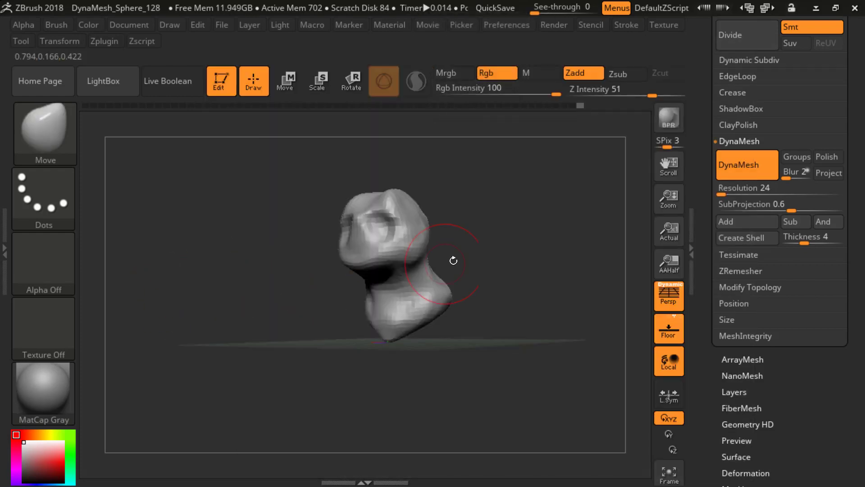
key(b)
key(c)
key(b)
mouse_move(486, 244)
mouse_down()
mouse_move(479, 264)
mouse_move(467, 266)
mouse_move(553, 294)
mouse_move(522, 292)
mouse_move(528, 318)
mouse_up()
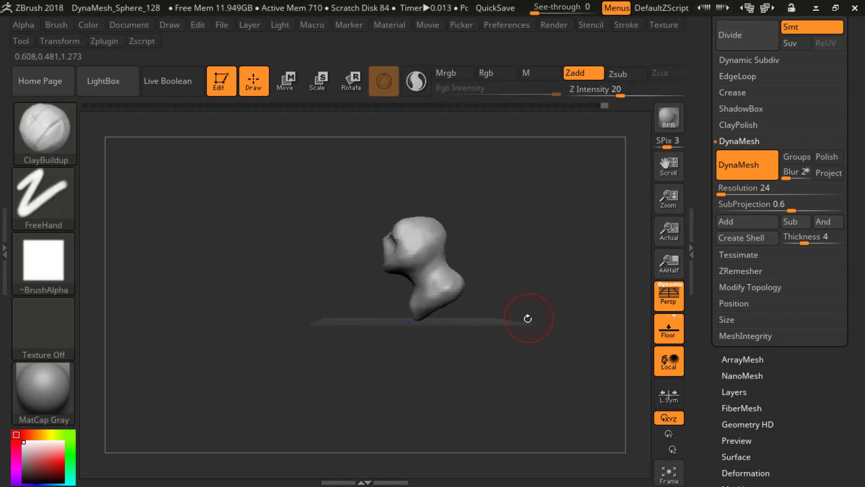
Step: Enlarge the Move brush and pull the base of the bust downward to form a torso
key(b)
key(m)
key(v)
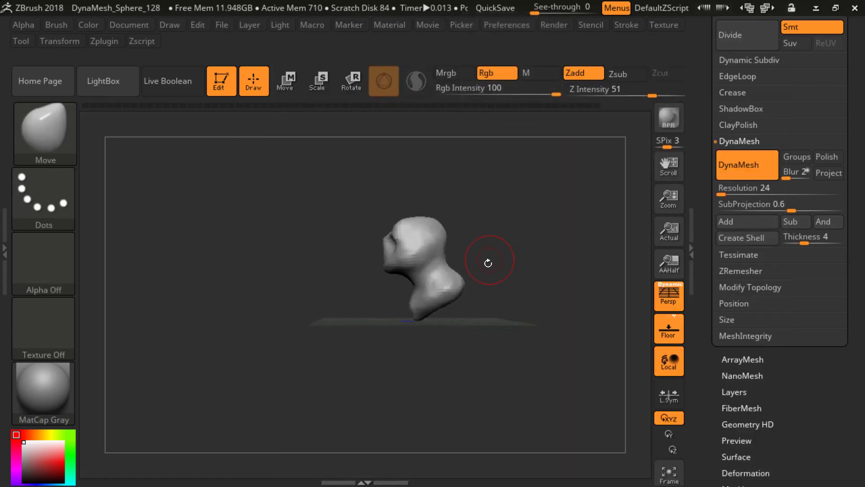
key(s)
mouse_move(463, 289)
mouse_down()
mouse_move(475, 289)
mouse_move(451, 313)
mouse_up()
key(s)
drag(451, 313, 426, 341)
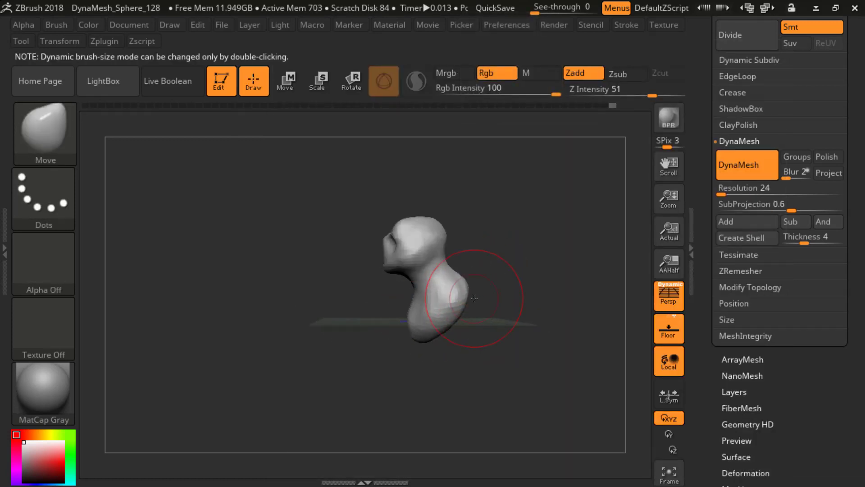
mouse_move(500, 294)
mouse_down()
mouse_move(532, 301)
mouse_move(521, 299)
mouse_up()
ctrl+click(512, 302)
drag(452, 308, 434, 358)
Step: Adjust the torso's lower end and the crown of the head in profile with the Move brush
alt+drag(515, 283, 486, 278)
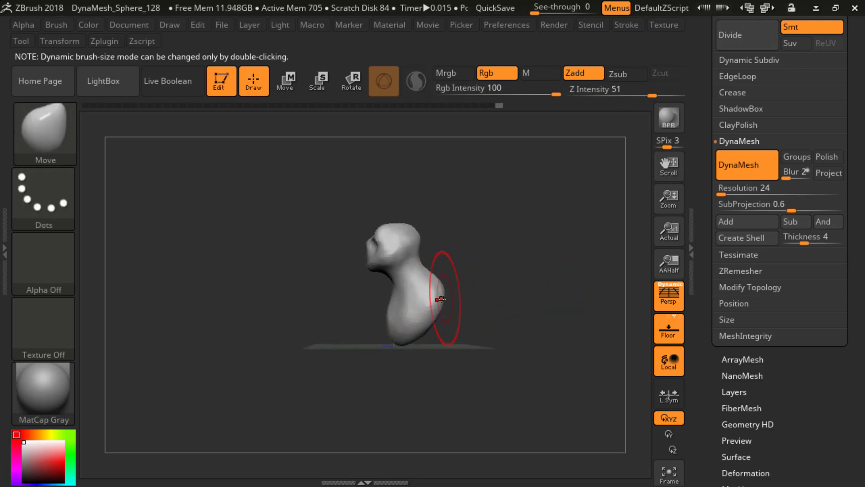
drag(411, 331, 393, 333)
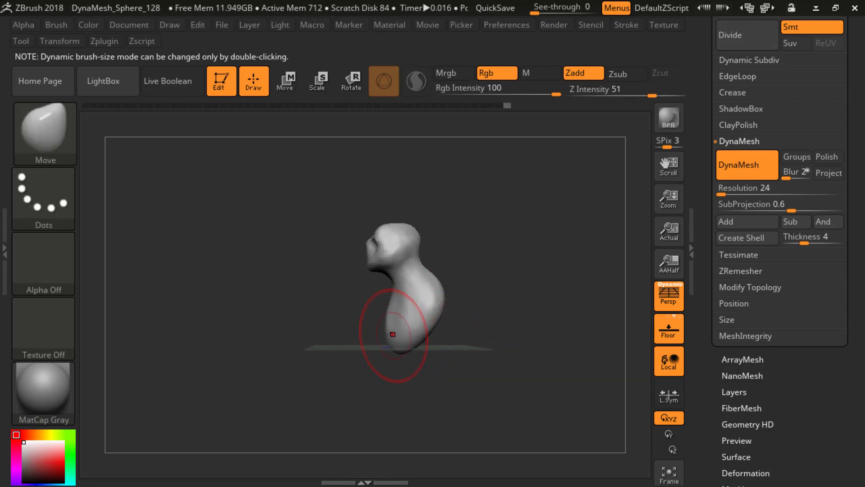
right_drag(394, 215, 387, 221)
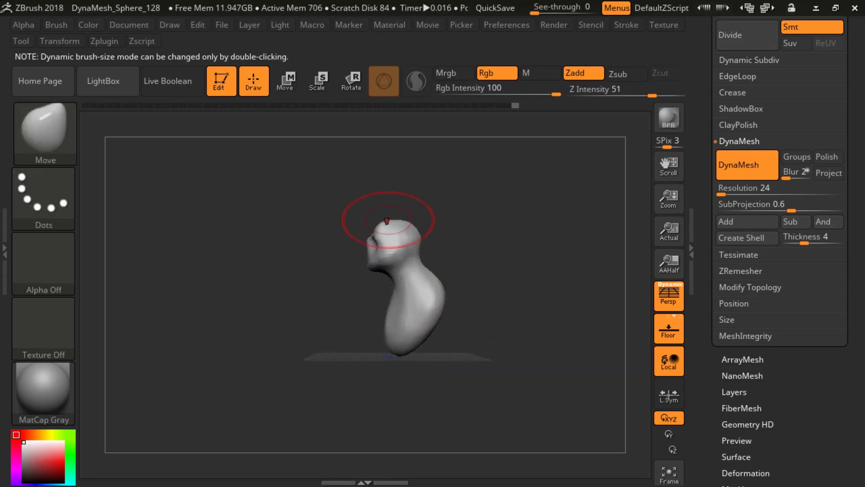
mouse_move(389, 218)
shift+mouse_down()
mouse_move(397, 211)
mouse_move(383, 217)
shift+mouse_up()
mouse_move(437, 203)
mouse_down()
mouse_move(469, 199)
mouse_move(478, 225)
mouse_up()
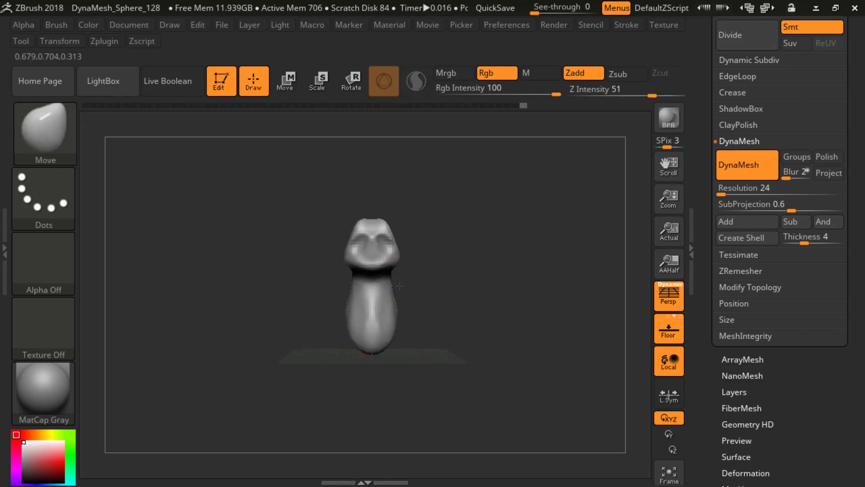
Step: Widen the torso from the front and pull its lower end further down with the Move brush
mouse_move(447, 278)
mouse_down()
mouse_move(467, 278)
mouse_move(406, 296)
mouse_up()
mouse_move(428, 307)
mouse_down()
mouse_move(443, 304)
mouse_move(419, 320)
mouse_up()
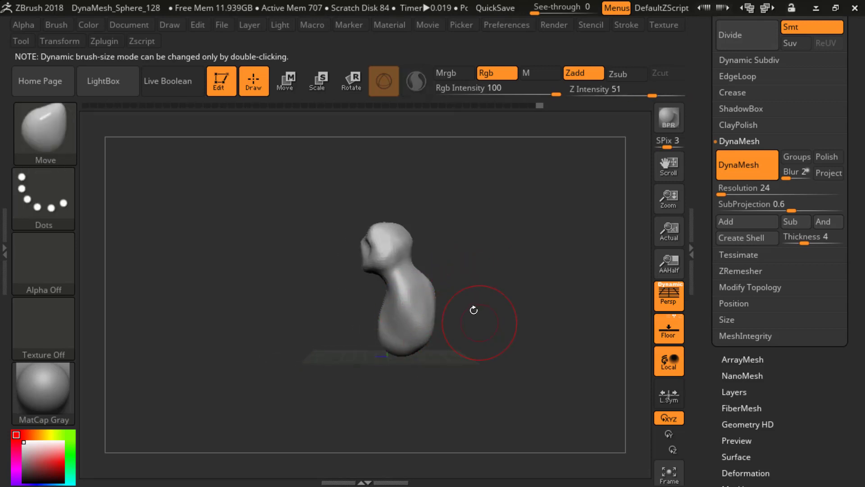
mouse_move(473, 309)
mouse_down()
mouse_move(525, 303)
mouse_move(441, 319)
mouse_up()
drag(382, 341, 377, 342)
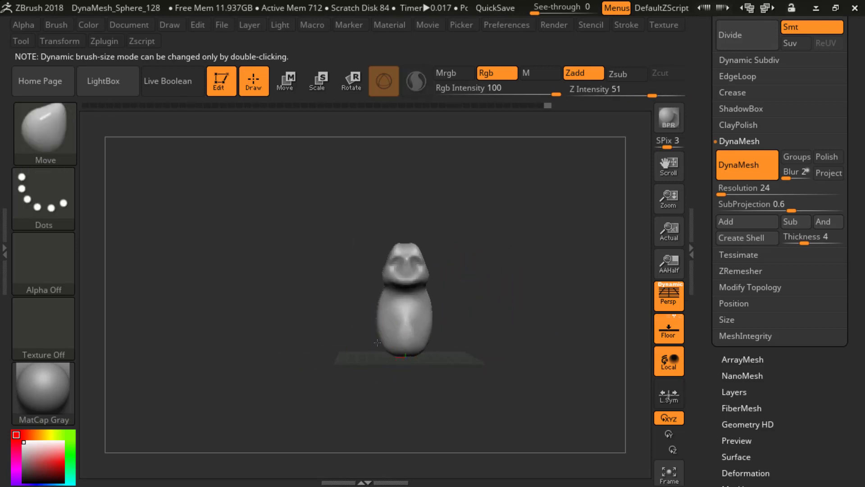
mouse_move(492, 316)
mouse_down()
mouse_move(471, 306)
mouse_move(439, 325)
mouse_up()
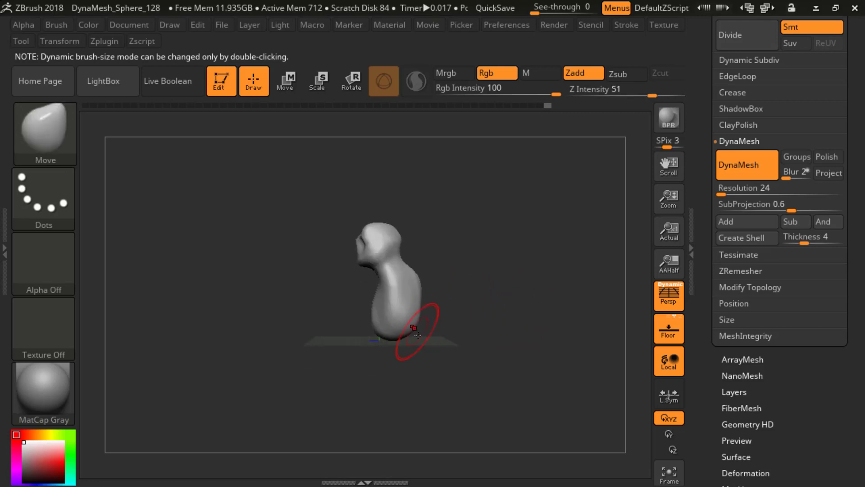
drag(378, 347, 416, 349)
drag(278, 230, 288, 230)
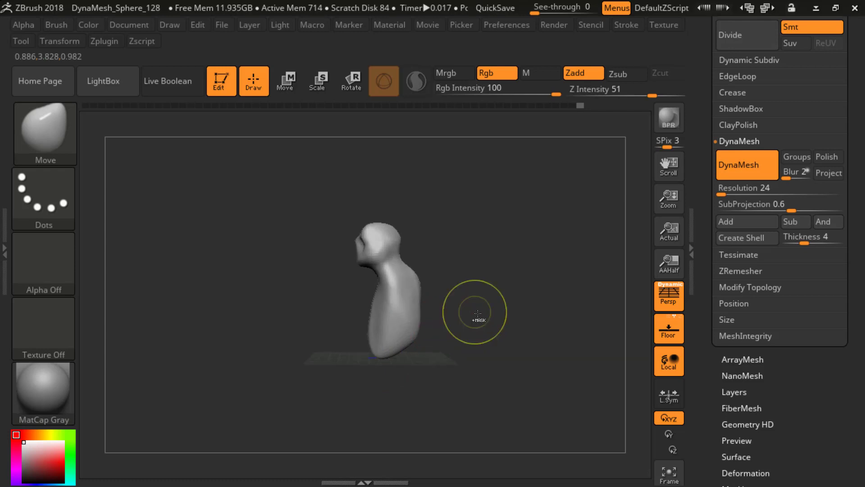
Step: Pull a symmetrical pair of short arms out of the upper torso with the SnakeHook brush, adjusting its draw size
mouse_move(472, 293)
mouse_down()
mouse_move(521, 286)
mouse_move(508, 302)
mouse_up()
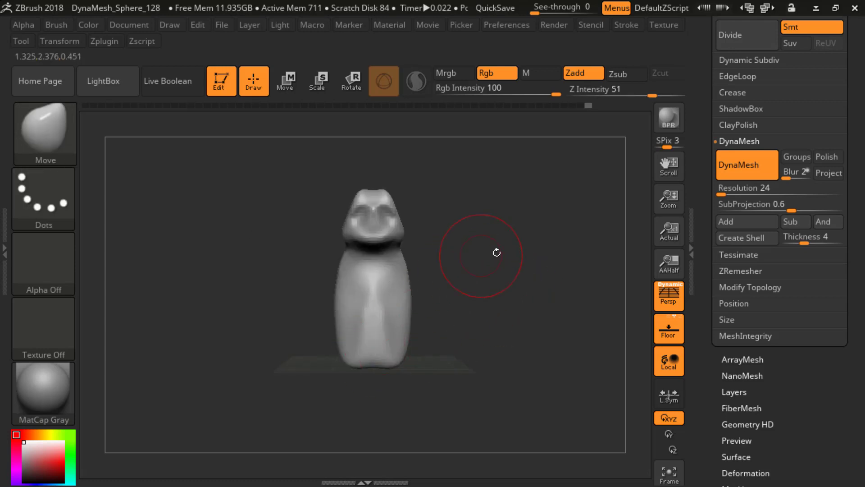
drag(496, 251, 507, 258)
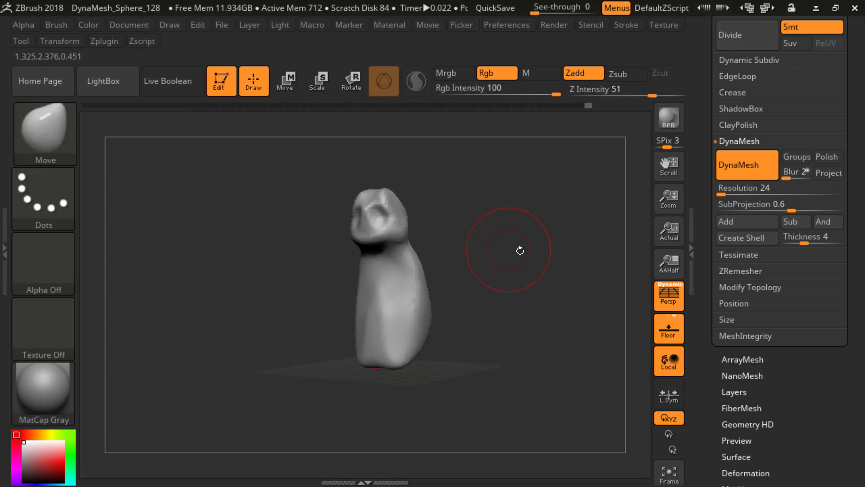
mouse_move(497, 256)
mouse_down()
mouse_move(510, 247)
mouse_move(534, 282)
mouse_up()
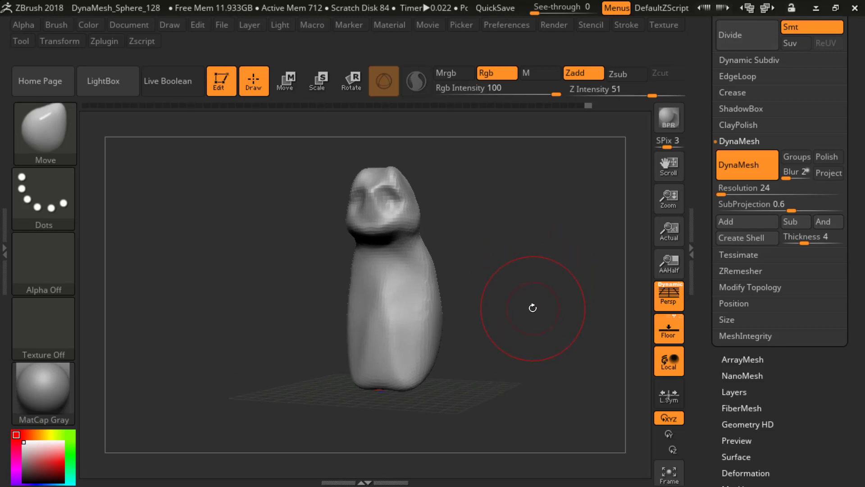
key(b)
key(s)
key(h)
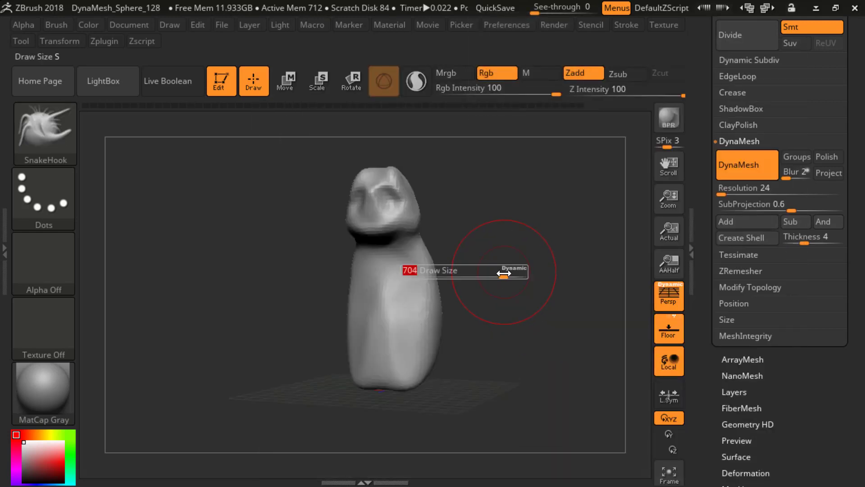
drag(507, 273, 499, 277)
key(s)
mouse_move(450, 267)
mouse_down()
mouse_move(494, 277)
mouse_move(433, 260)
mouse_move(462, 256)
mouse_move(491, 285)
mouse_move(440, 274)
mouse_move(457, 268)
mouse_move(494, 279)
mouse_move(456, 282)
mouse_move(501, 269)
mouse_up()
key(s)
key(ctrl+z)
key(s)
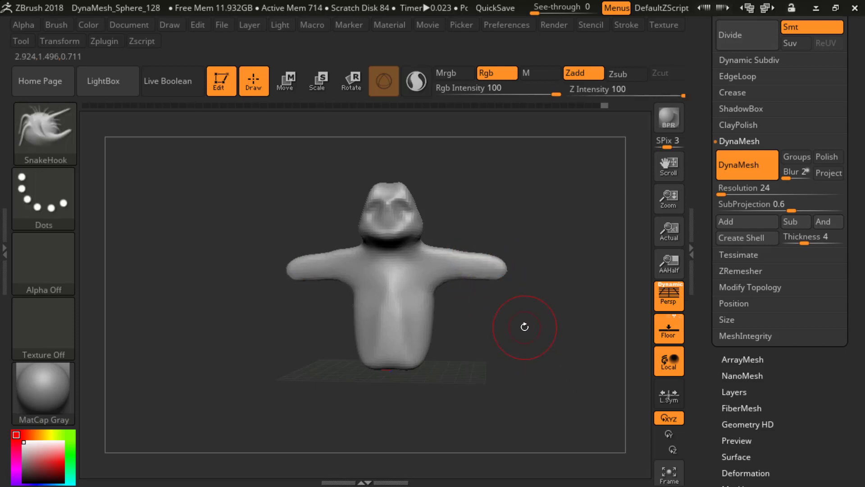
Step: Try bending the ends of both arms downward with SnakeHook, and undo the strokes
drag(522, 324, 507, 331)
drag(491, 279, 507, 304)
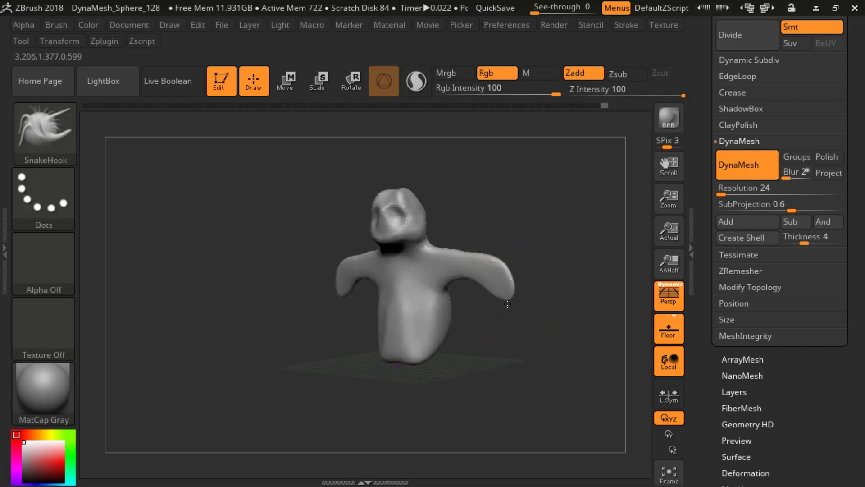
key(ctrl+z)
key(ctrl+z)
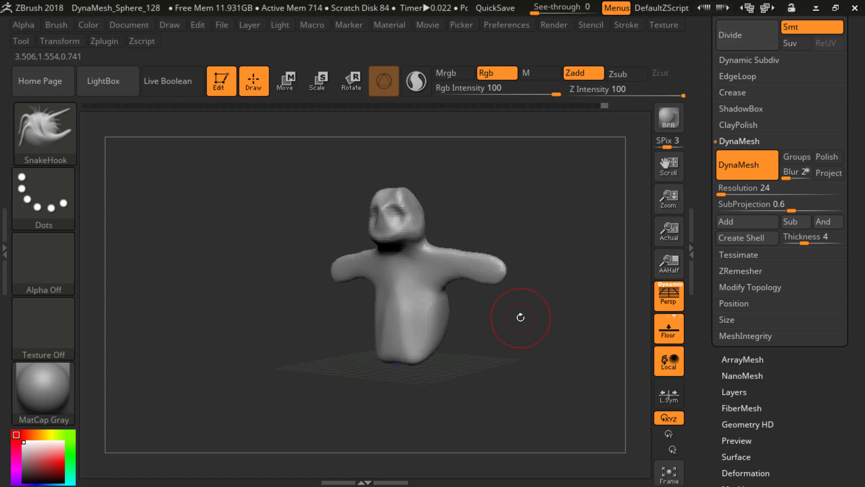
Step: Draw long forearms down from the arm ends with SnakeHook, redoing the stroke so they hang below the torso
ctrl+drag(514, 311, 520, 315)
mouse_move(516, 307)
mouse_down()
mouse_move(551, 288)
mouse_move(501, 284)
mouse_move(483, 357)
mouse_move(525, 453)
mouse_up()
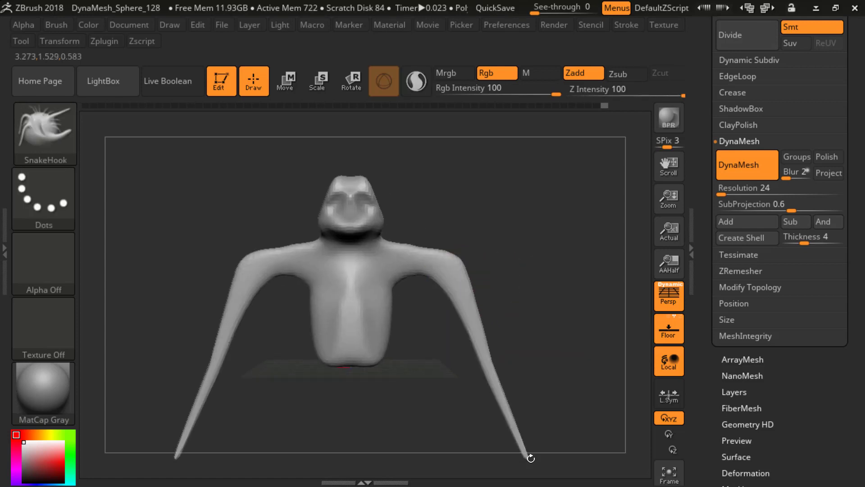
key(ctrl+z)
drag(440, 272, 448, 423)
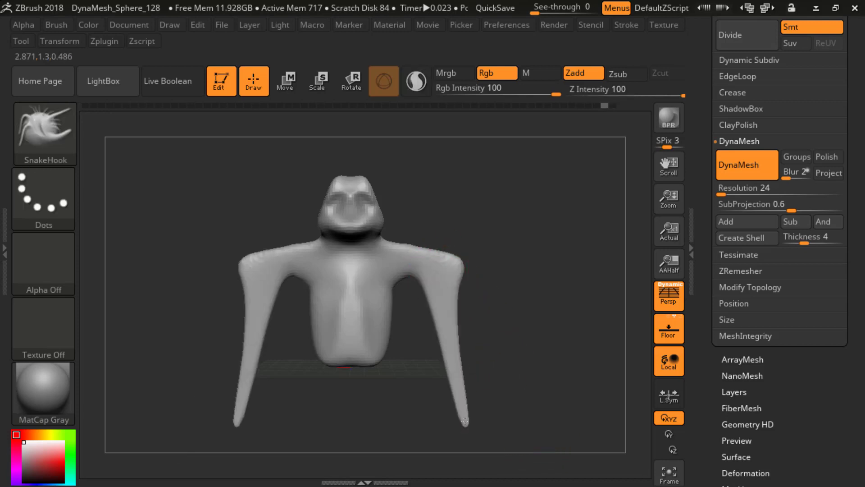
Step: Thicken the thin forearms and their tips with the Inflat brush
mouse_move(546, 348)
mouse_down()
mouse_move(480, 332)
mouse_move(511, 332)
mouse_move(501, 304)
mouse_up()
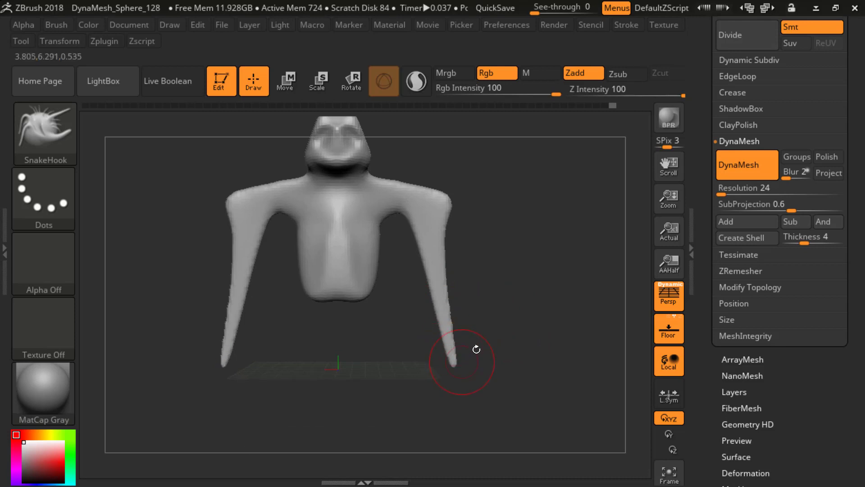
key(b)
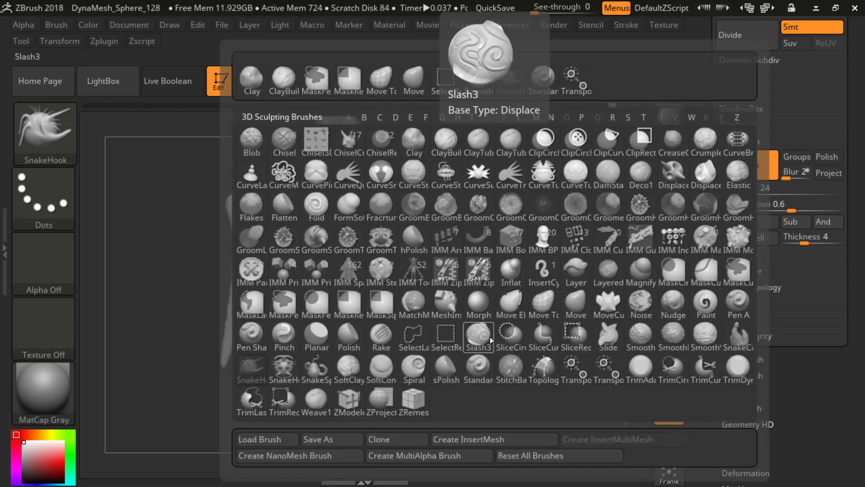
key(i)
key(n)
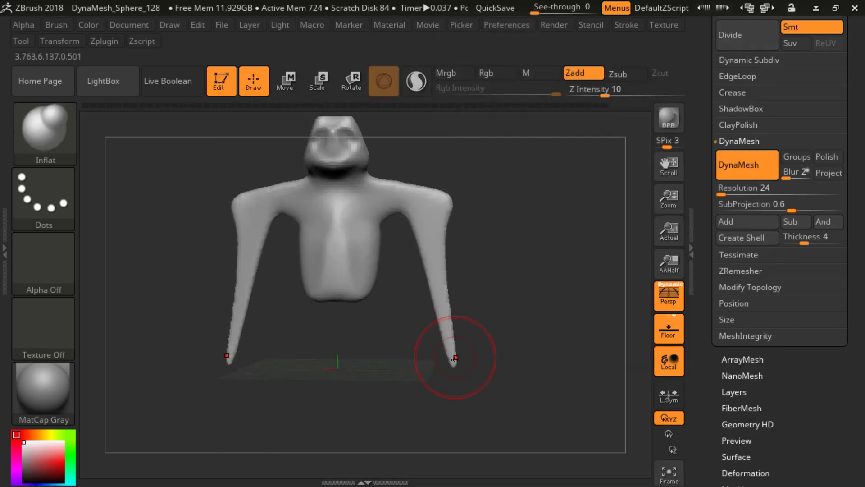
mouse_move(453, 362)
mouse_down()
mouse_move(418, 236)
mouse_move(415, 259)
mouse_move(459, 355)
mouse_up()
mouse_move(513, 328)
mouse_down()
mouse_move(405, 324)
mouse_move(489, 324)
mouse_move(484, 316)
mouse_up()
mouse_move(491, 282)
ctrl+mouse_down()
mouse_move(520, 334)
mouse_move(550, 310)
mouse_move(514, 331)
ctrl+mouse_up()
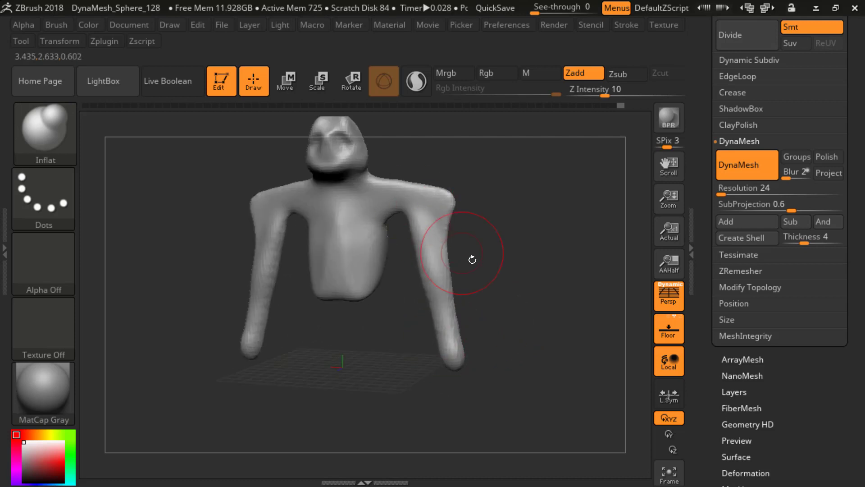
drag(500, 282, 499, 249)
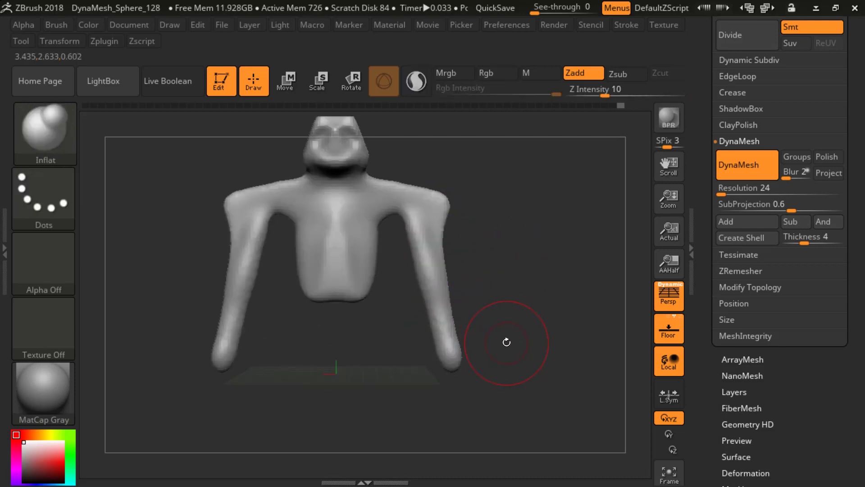
Step: Push the armpits and outer shoulders inward and reshape the upper arms with the Move brush
key(b)
key(m)
key(v)
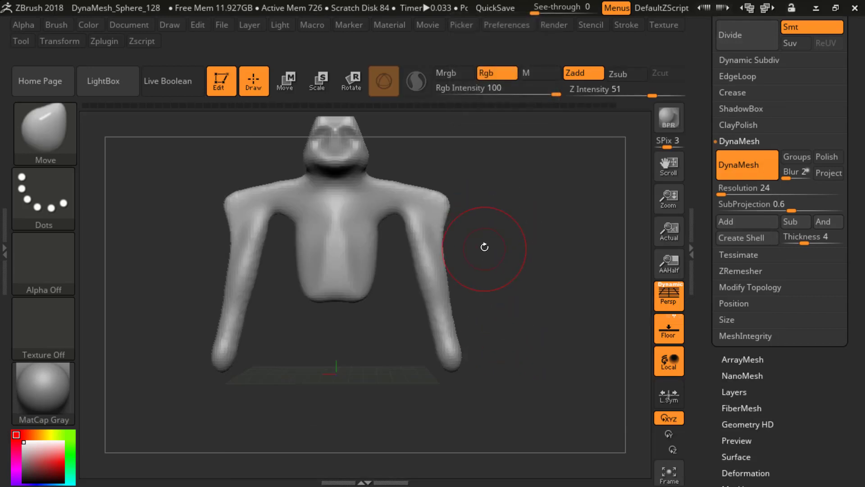
drag(412, 216, 396, 218)
drag(447, 205, 435, 208)
mouse_move(518, 199)
mouse_down()
mouse_move(513, 225)
mouse_move(361, 221)
mouse_up()
mouse_move(455, 207)
mouse_down()
mouse_move(514, 193)
mouse_move(491, 227)
mouse_move(488, 219)
mouse_up()
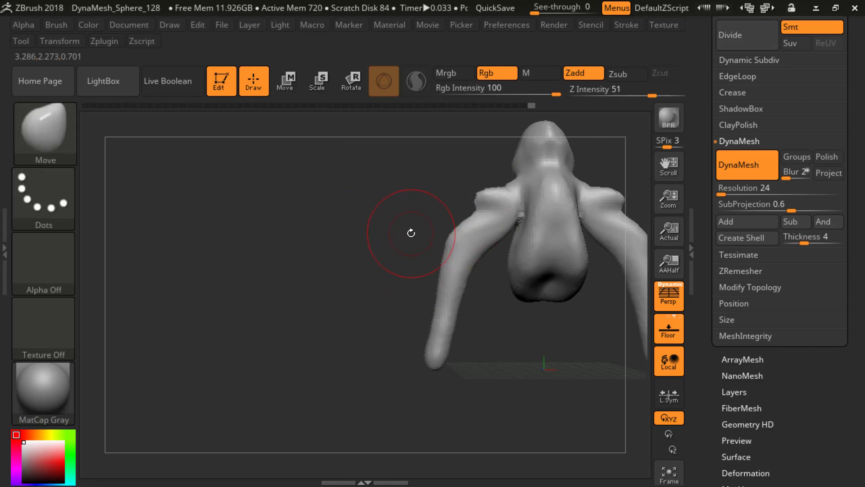
Step: Build up the upper back and the rear of the shoulders with the ClayBuildup brush
key(b)
key(c)
key(b)
drag(411, 209, 432, 207)
mouse_move(520, 218)
mouse_down()
mouse_move(509, 193)
mouse_move(540, 190)
mouse_move(513, 225)
mouse_move(536, 214)
mouse_up()
ctrl+drag(374, 214, 405, 255)
mouse_move(392, 235)
mouse_down()
mouse_move(455, 227)
mouse_move(437, 226)
mouse_up()
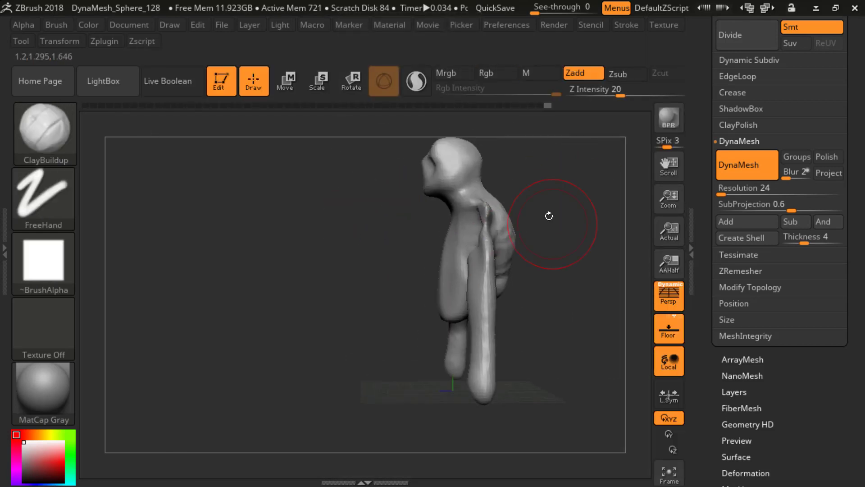
Step: Add clay across the side of the chest and the shoulder joints with ClayBuildup
mouse_move(548, 216)
mouse_down()
mouse_move(575, 206)
mouse_move(554, 216)
mouse_up()
mouse_move(476, 240)
mouse_down()
mouse_move(514, 215)
mouse_move(560, 216)
mouse_move(557, 203)
mouse_up()
drag(473, 273, 494, 251)
drag(521, 222, 550, 216)
mouse_move(496, 263)
mouse_down()
mouse_move(488, 259)
mouse_move(511, 269)
mouse_up()
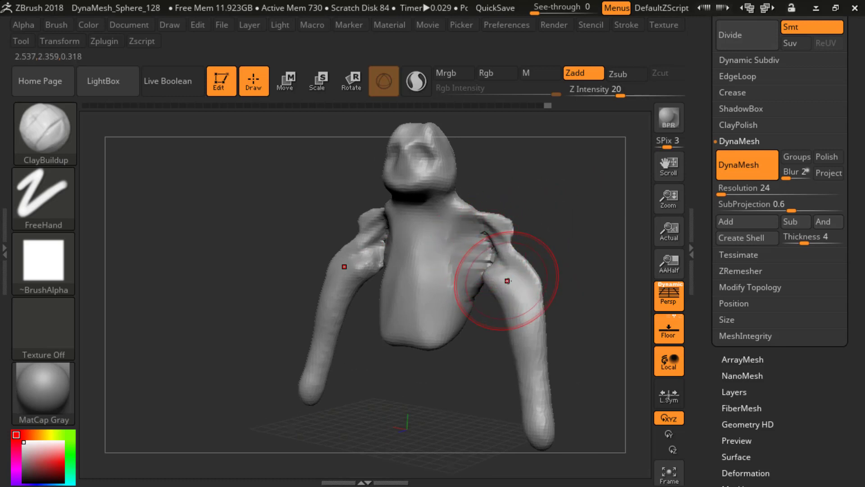
Step: Open the ClayBuildup brush's Auto Masking settings and find the BackfaceMask option
click(56, 25)
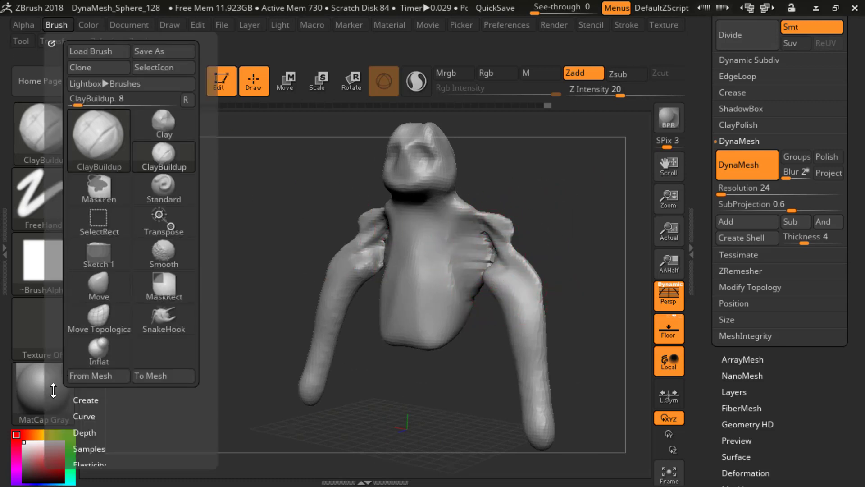
drag(53, 391, 69, 272)
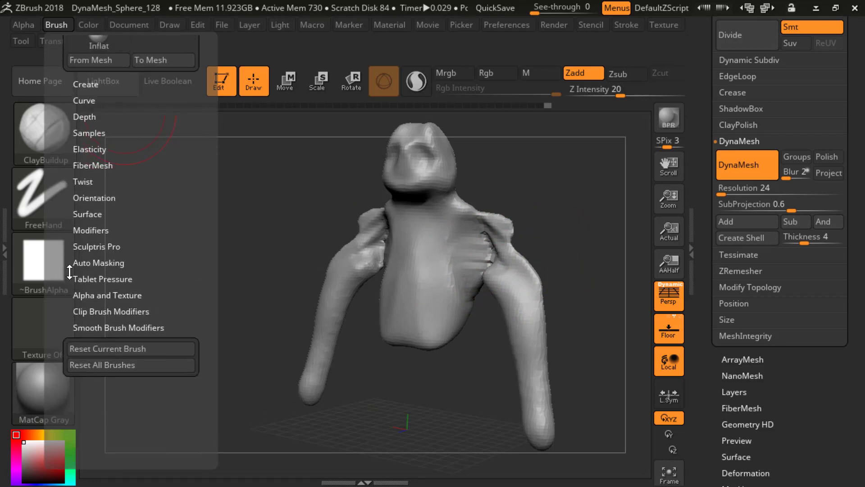
click(97, 263)
drag(65, 312, 69, 238)
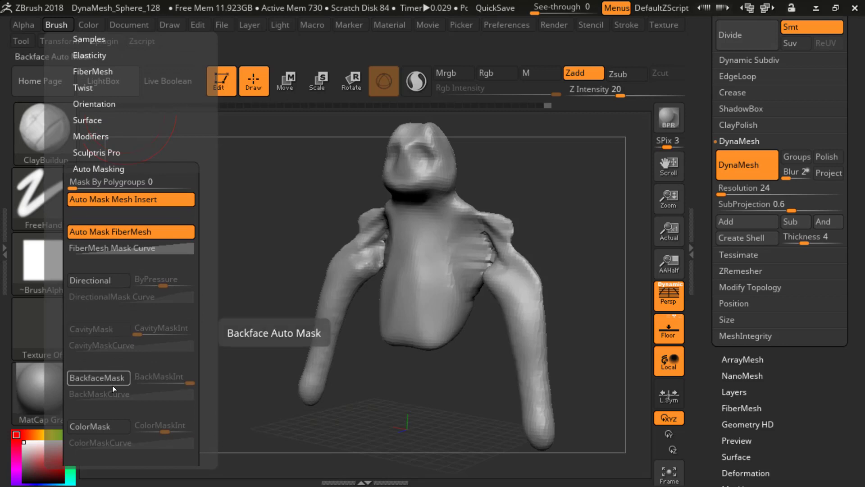
click(115, 377)
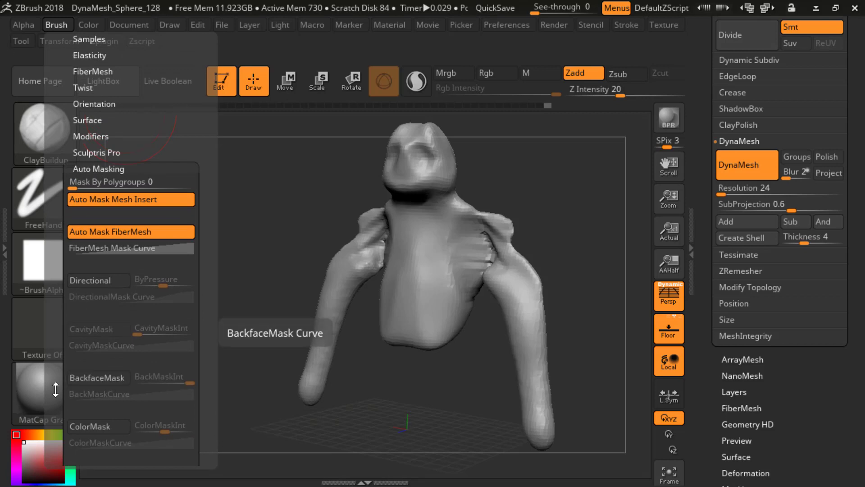
Step: Fill in the front of the shoulder joints and the armpits with the ClayBuildup brush
scroll(95, 326, down, 2)
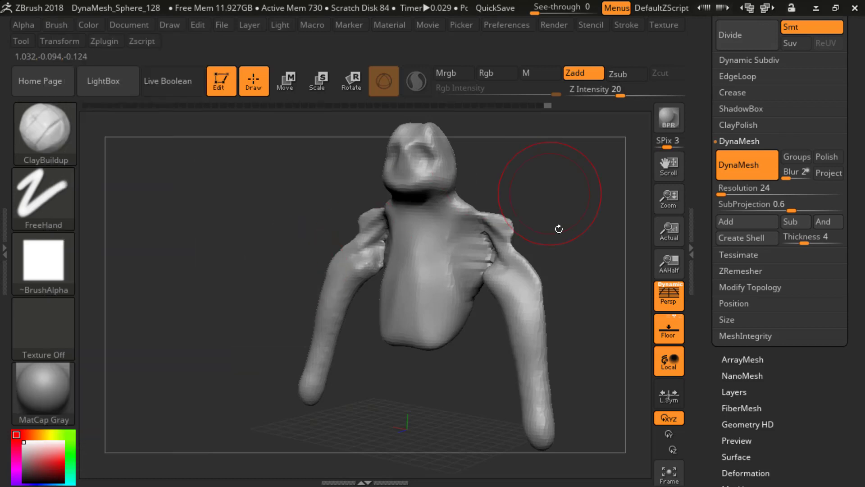
drag(553, 218, 571, 216)
mouse_move(499, 265)
mouse_down()
mouse_move(503, 252)
mouse_move(506, 269)
mouse_move(515, 266)
mouse_up()
ctrl+drag(575, 206, 564, 231)
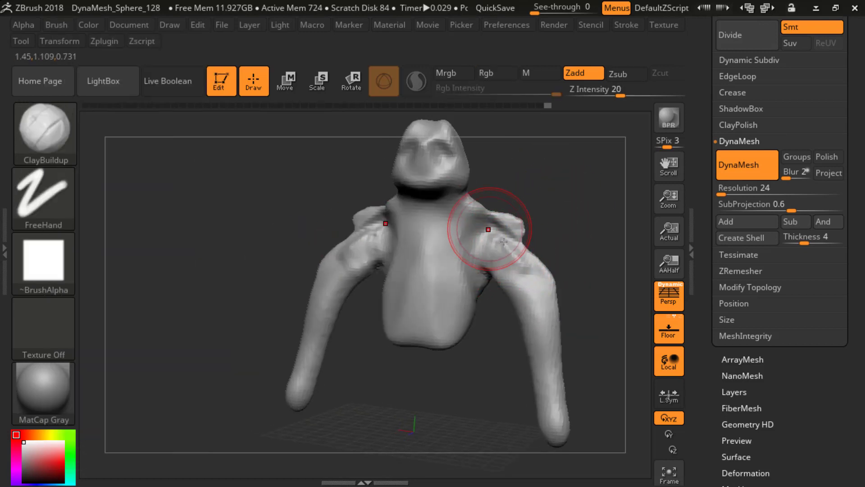
drag(489, 229, 502, 267)
drag(556, 209, 534, 226)
drag(423, 252, 495, 235)
Step: Add clay over the outer and rear sides of the shoulders with ClayBuildup
drag(569, 219, 482, 228)
mouse_move(413, 261)
ctrl+mouse_down()
mouse_move(407, 243)
mouse_move(440, 265)
ctrl+mouse_up()
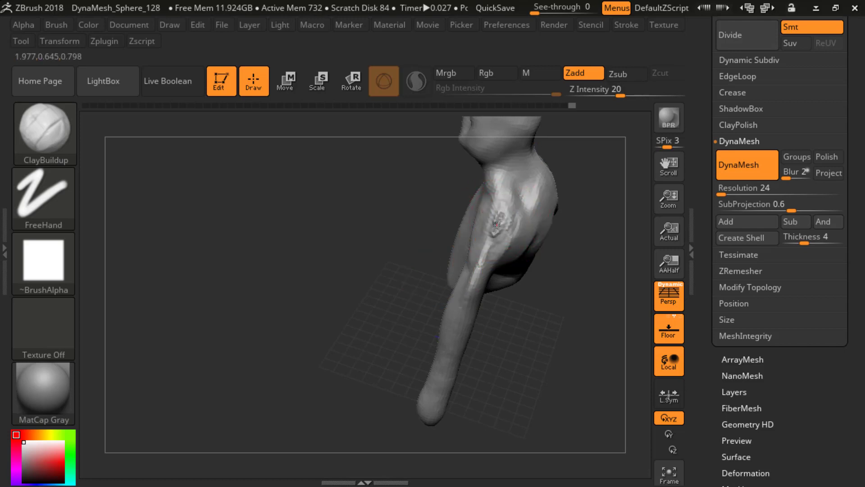
drag(575, 291, 506, 264)
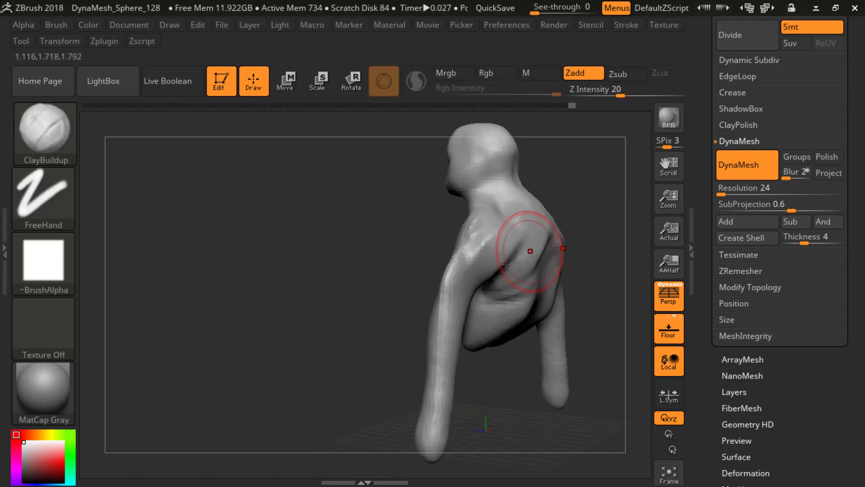
mouse_move(566, 233)
mouse_down()
mouse_move(321, 148)
mouse_move(520, 228)
mouse_move(545, 220)
mouse_up()
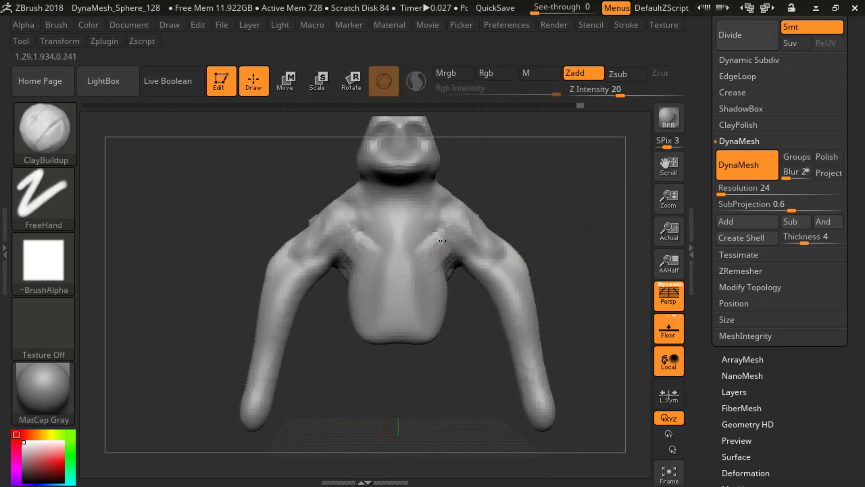
Step: Build up the pectoral area between the upper chest and the shoulders with ClayBuildup
drag(440, 224, 457, 216)
mouse_move(529, 224)
mouse_down()
mouse_move(446, 210)
mouse_move(427, 241)
mouse_up()
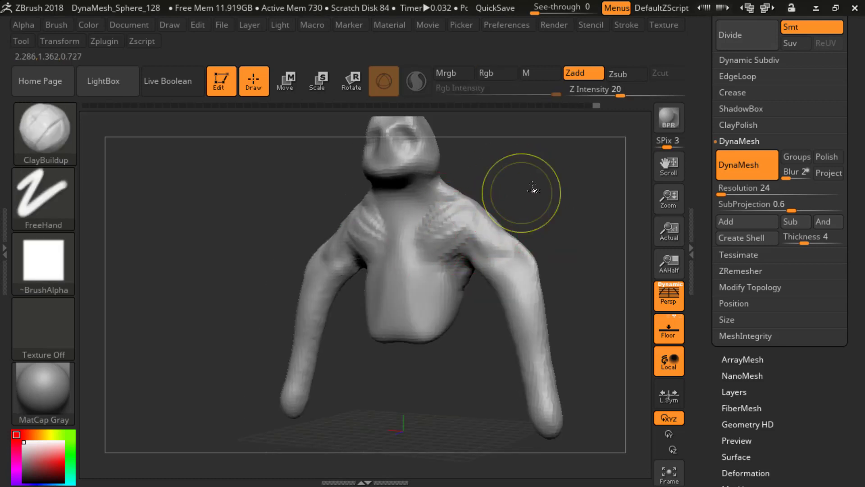
ctrl+drag(532, 184, 547, 203)
mouse_move(532, 196)
shift+mouse_down()
mouse_move(549, 196)
mouse_move(562, 221)
mouse_move(523, 217)
mouse_move(518, 225)
shift+mouse_up()
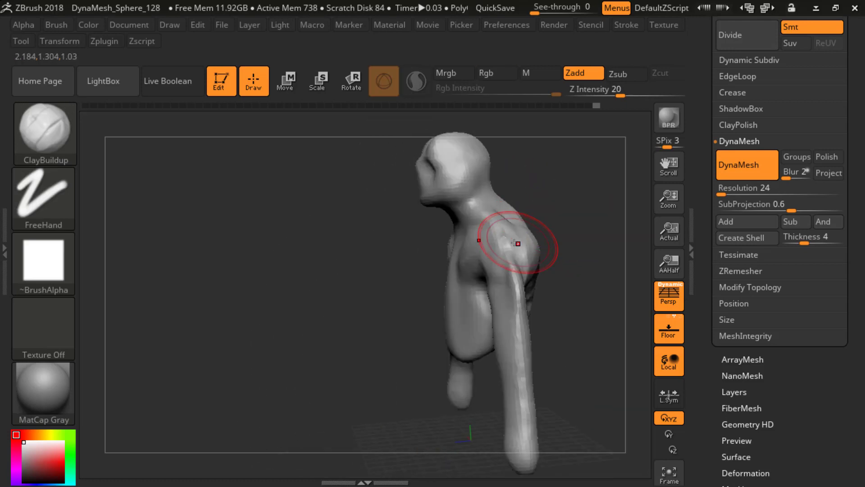
Step: Thicken the deltoids and the outside of the upper arms with ClayBuildup strokes
drag(573, 228, 530, 260)
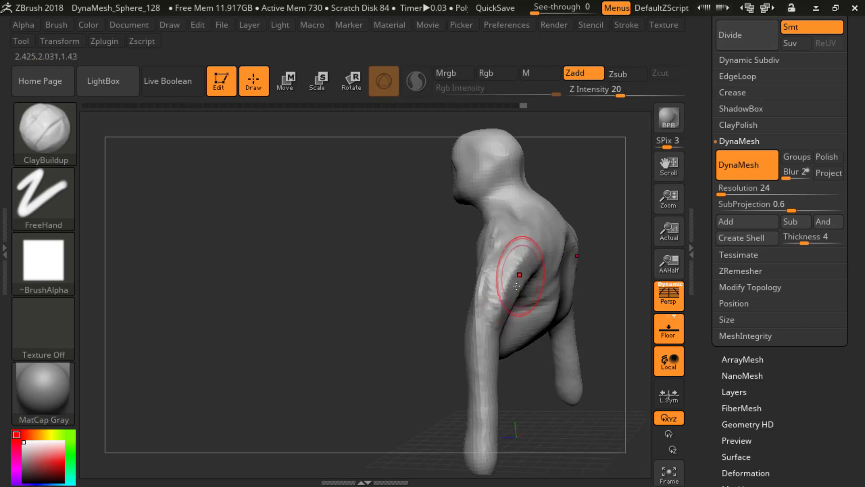
drag(377, 312, 438, 300)
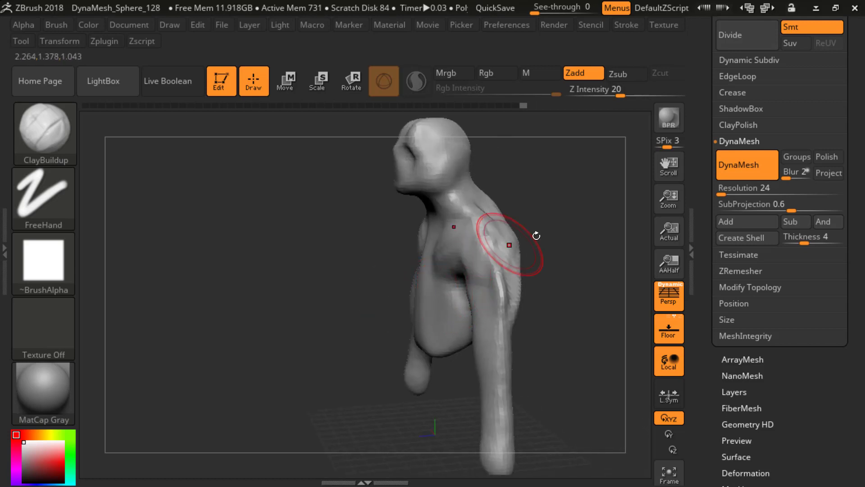
mouse_move(518, 257)
mouse_down()
mouse_move(574, 252)
mouse_move(559, 285)
mouse_up()
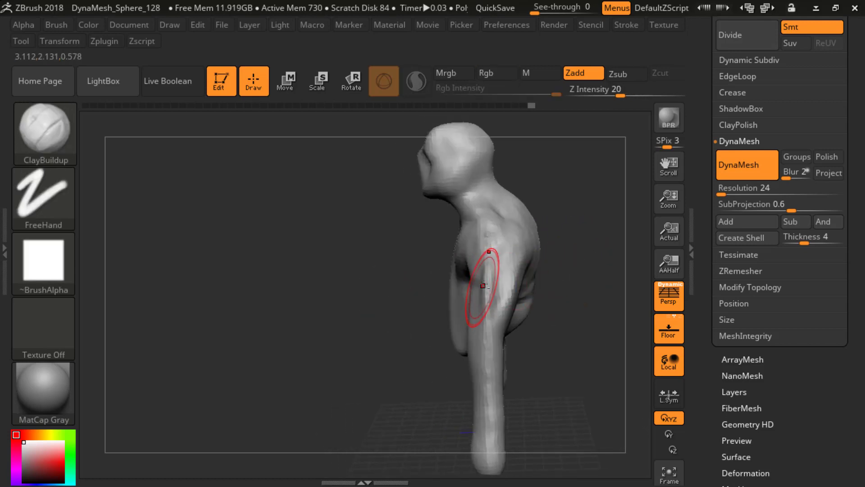
mouse_move(486, 294)
mouse_down()
mouse_move(491, 307)
mouse_move(500, 263)
mouse_up()
mouse_move(555, 255)
mouse_down()
mouse_move(595, 251)
mouse_move(575, 237)
mouse_move(510, 257)
mouse_up()
Step: Add clay to the side and back of the neck with the ClayBuildup brush
mouse_move(475, 224)
mouse_down()
mouse_move(506, 218)
mouse_move(502, 192)
mouse_move(522, 167)
mouse_move(533, 195)
mouse_move(490, 198)
mouse_up()
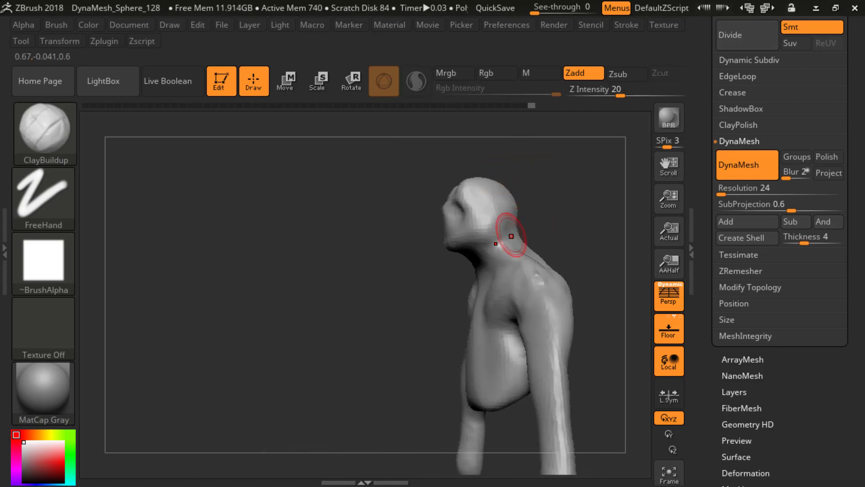
drag(510, 236, 504, 252)
mouse_move(591, 206)
alt+mouse_down()
mouse_move(558, 199)
mouse_move(573, 208)
alt+mouse_up()
key(alt+Tab)
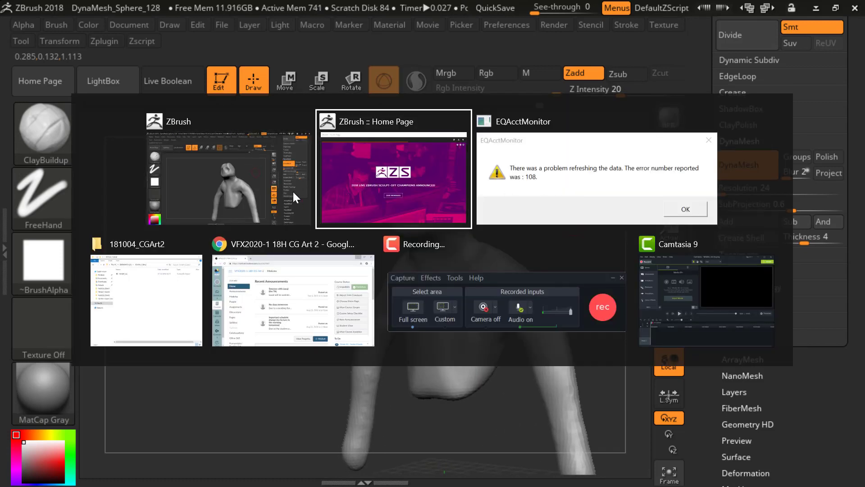
click(254, 209)
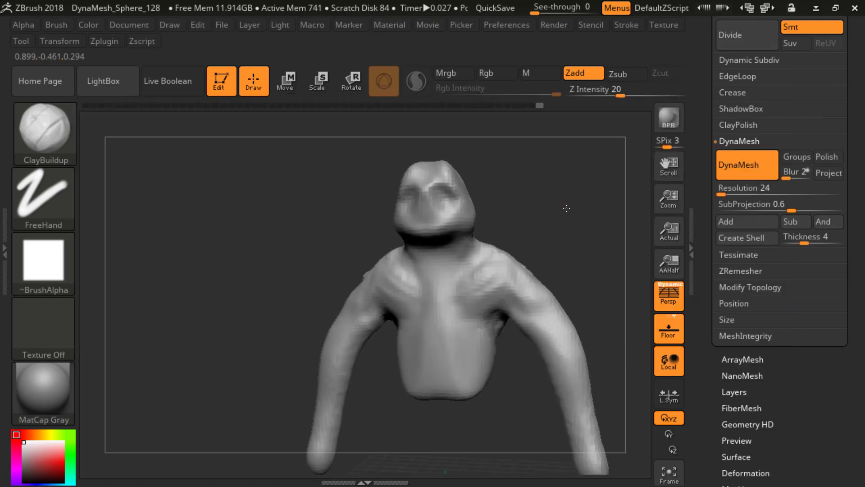
Step: Build up clay from the sides of the neck across the collar area to the front of the shoulders
drag(566, 208, 453, 233)
mouse_move(518, 207)
mouse_down()
mouse_move(493, 211)
mouse_move(502, 215)
mouse_move(482, 217)
mouse_move(469, 232)
mouse_up()
mouse_move(513, 216)
mouse_down()
mouse_move(552, 204)
mouse_move(567, 228)
mouse_move(517, 229)
mouse_move(448, 251)
mouse_move(449, 244)
mouse_up()
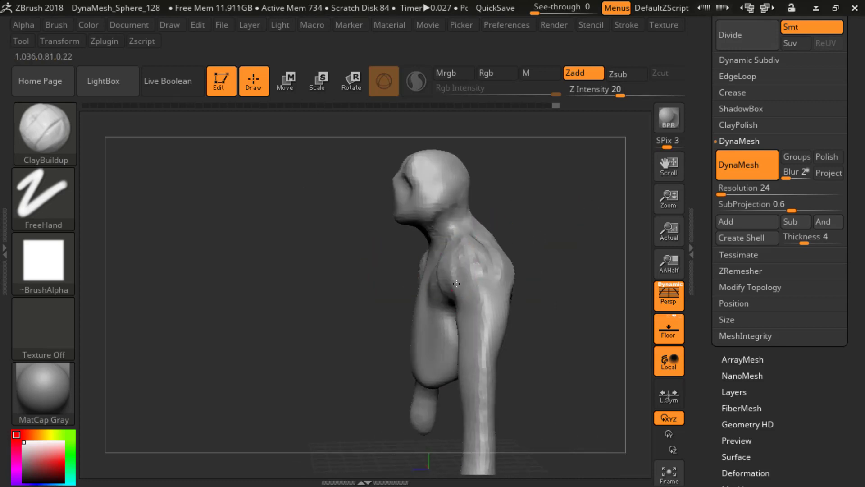
drag(546, 249, 568, 237)
mouse_move(355, 150)
mouse_down()
mouse_move(536, 239)
mouse_move(521, 247)
mouse_up()
Step: Shape the pectoral muscles and blend them into the shoulder caps with ClayBuildup
key(shift)
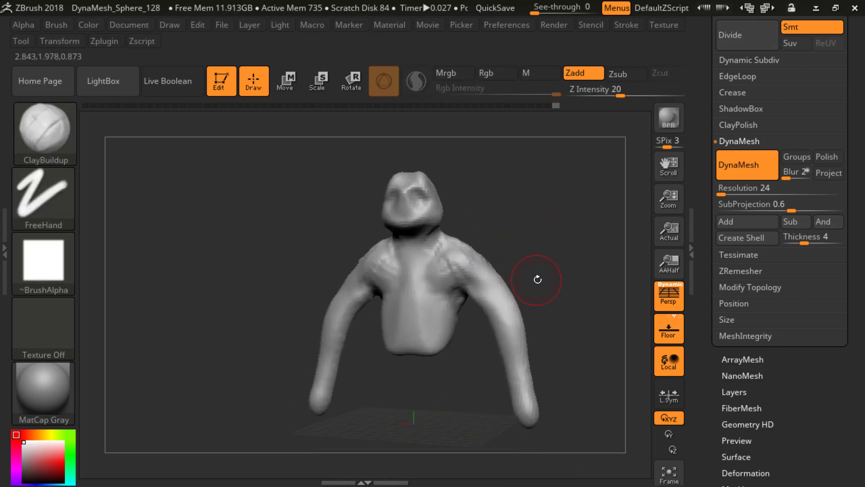
drag(537, 280, 543, 269)
mouse_move(396, 293)
mouse_down()
mouse_move(371, 276)
mouse_move(393, 287)
mouse_move(386, 296)
mouse_move(382, 280)
mouse_up()
drag(442, 269, 425, 299)
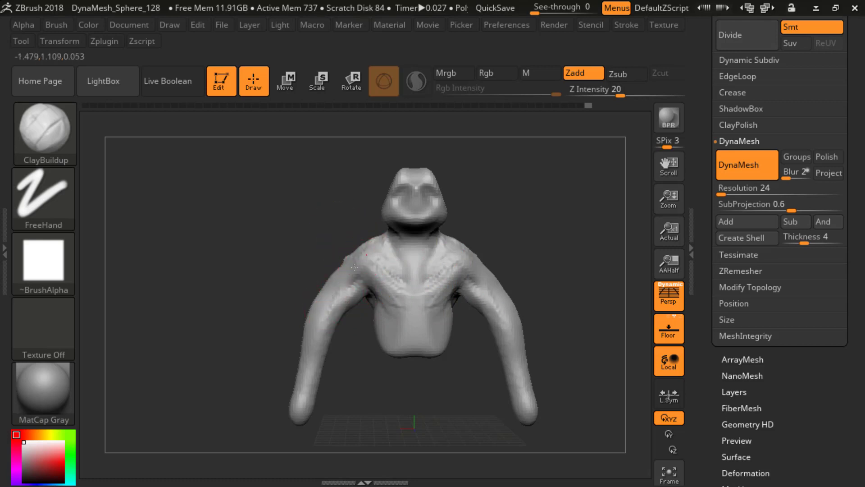
mouse_move(367, 252)
right_down()
mouse_move(518, 248)
mouse_move(466, 253)
right_up()
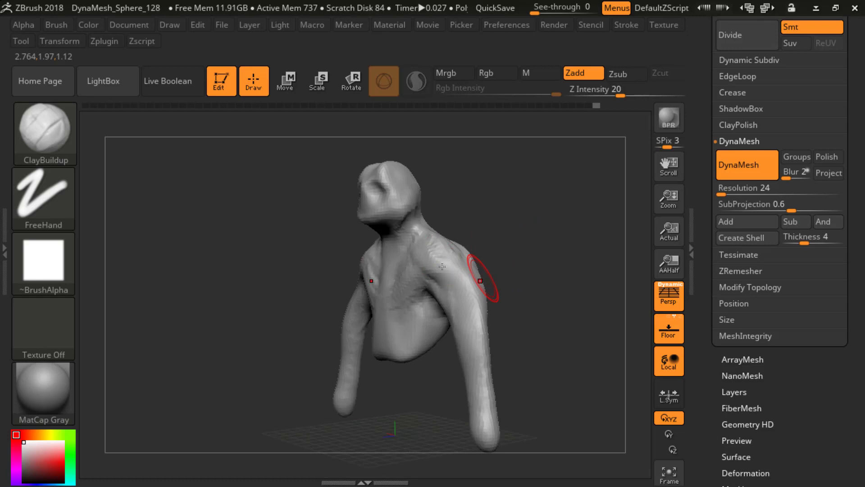
right_drag(442, 262, 507, 249)
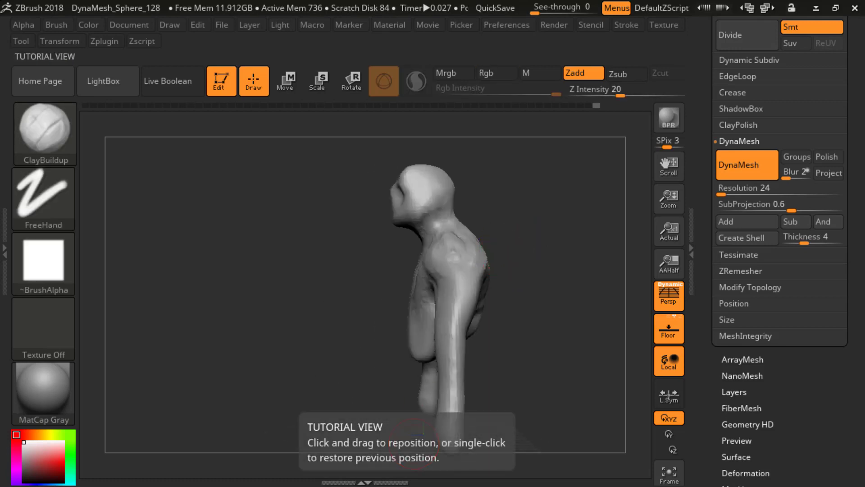
drag(382, 482, 320, 182)
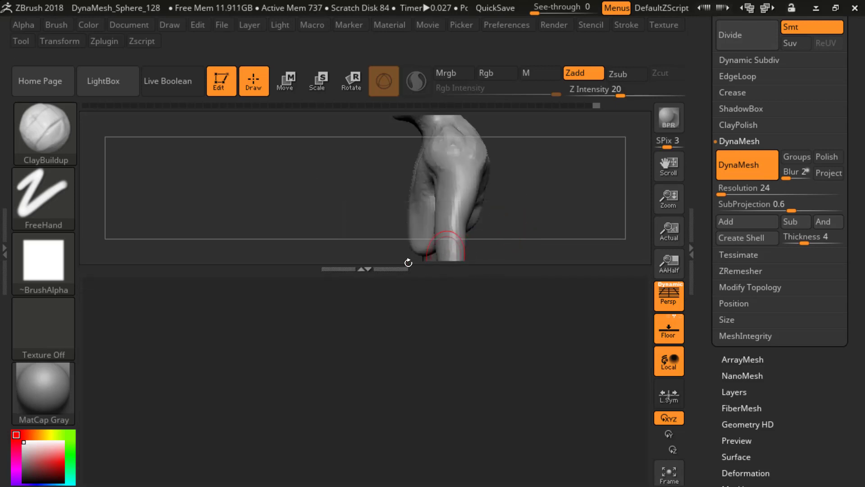
click(245, 179)
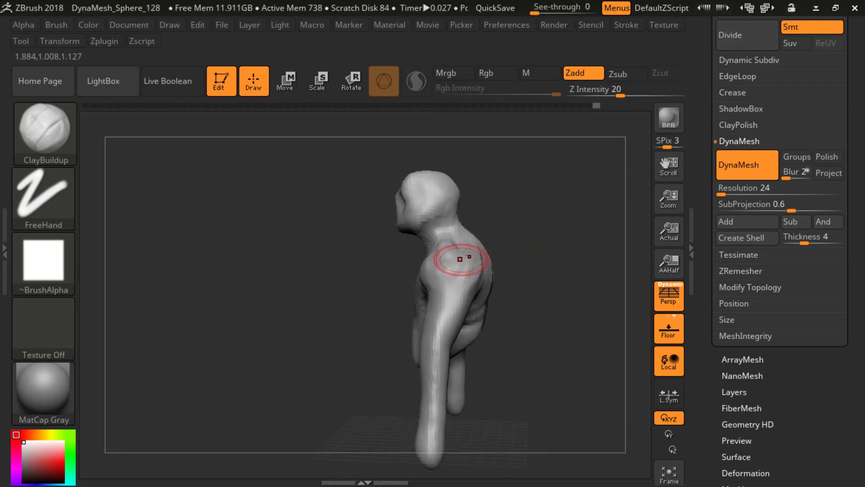
Step: Fill the upper back between the shoulder blades and the base of the neck with ClayBuildup
drag(543, 241, 484, 265)
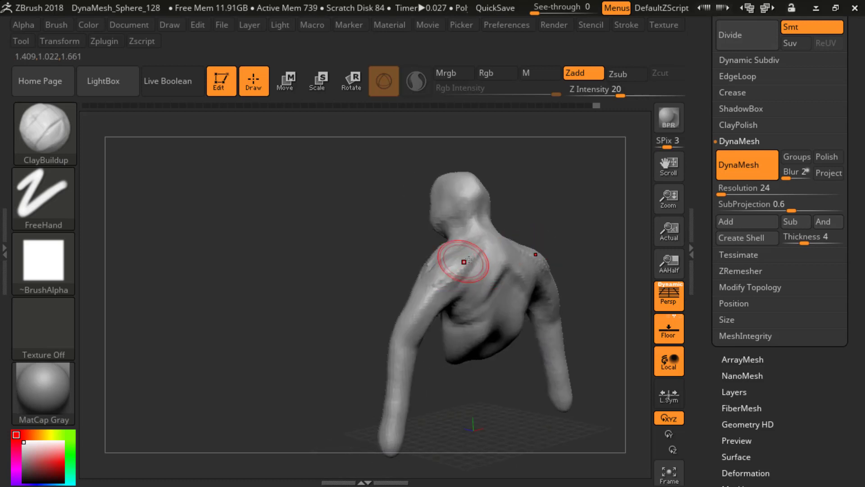
drag(403, 283, 390, 248)
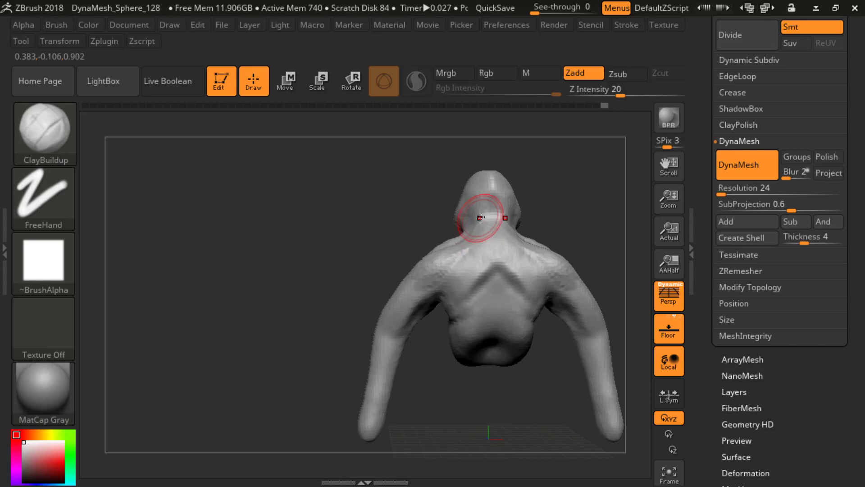
mouse_move(480, 217)
mouse_down()
mouse_move(434, 235)
mouse_move(477, 236)
mouse_move(475, 259)
mouse_move(487, 279)
mouse_up()
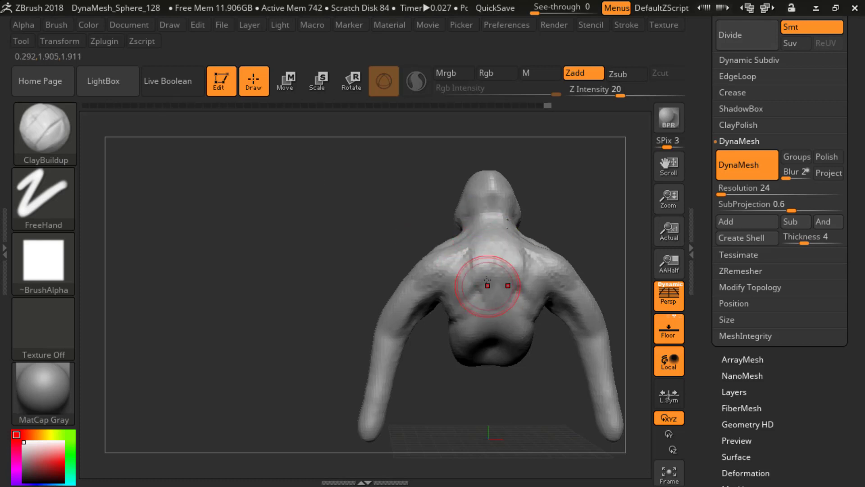
drag(577, 204, 573, 193)
shift+drag(460, 261, 474, 295)
drag(409, 246, 401, 251)
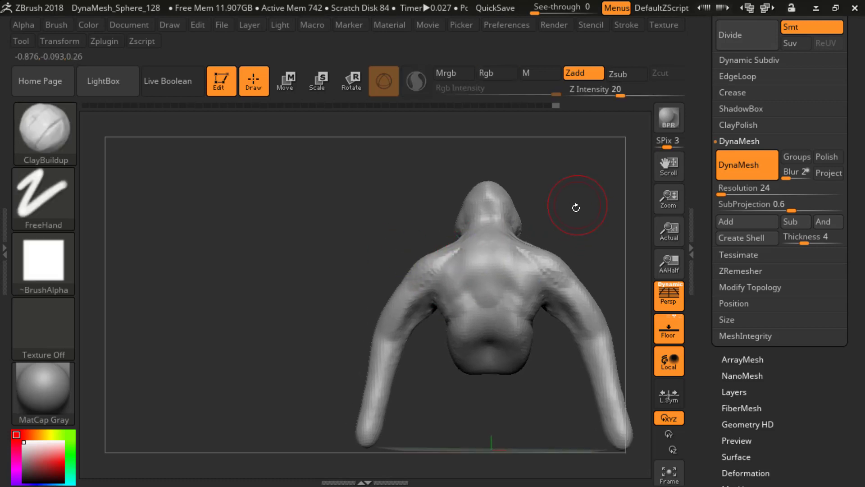
Step: Add clay along the sides of the mid and lower back, from the armpits toward the spine
shift+drag(575, 207, 476, 241)
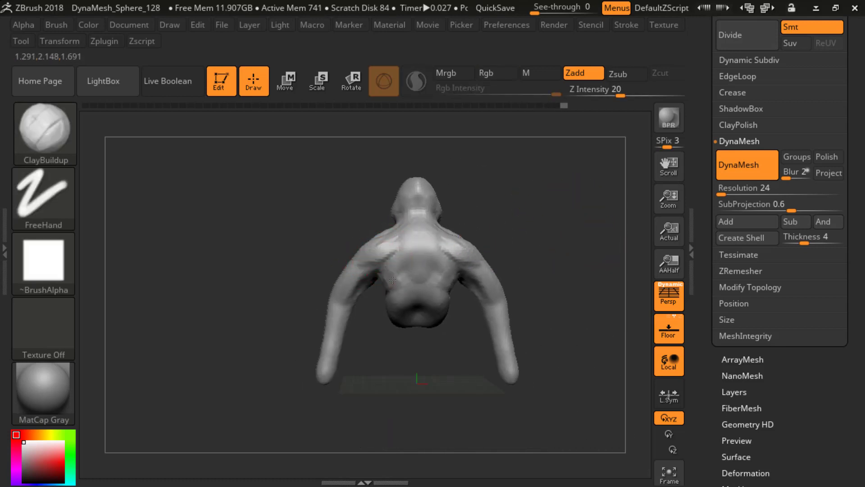
drag(401, 308, 413, 311)
drag(384, 284, 417, 322)
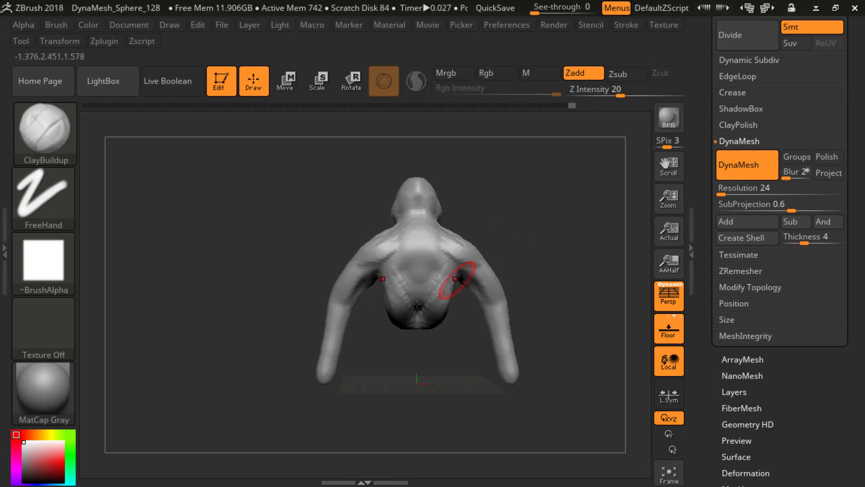
ctrl+drag(483, 209, 508, 234)
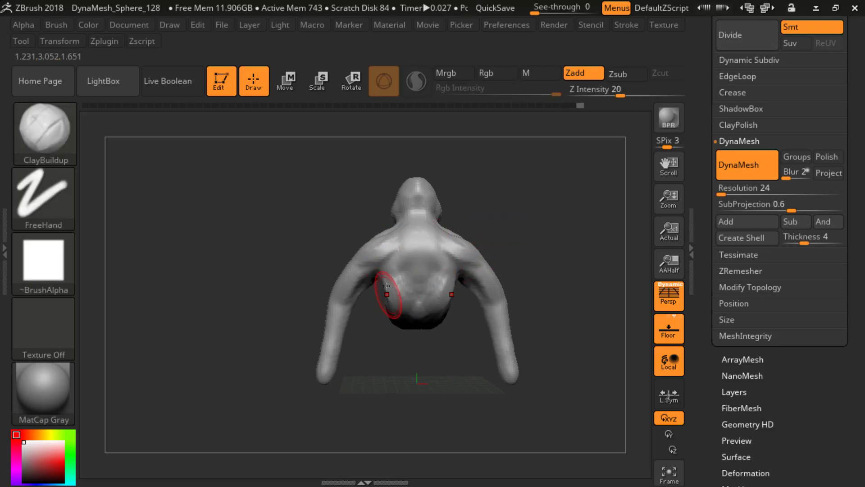
drag(406, 284, 398, 264)
drag(500, 203, 568, 211)
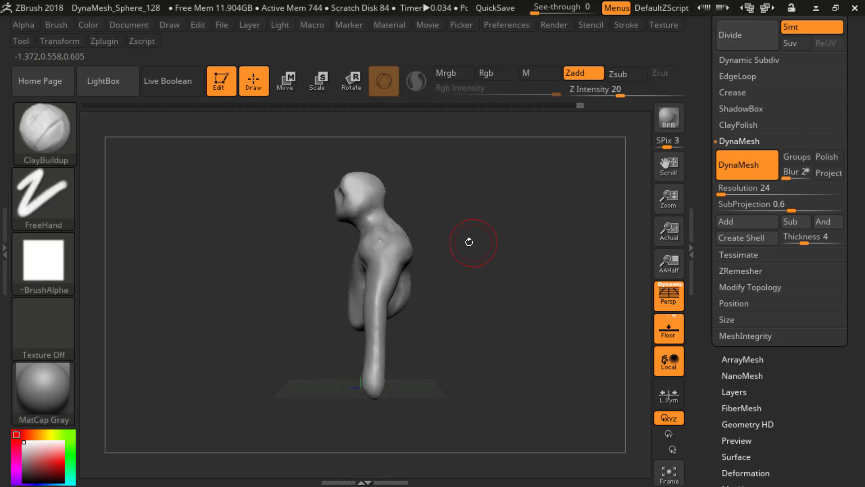
Step: Switch to the Move brush and reshape the upper arms below the shoulders
mouse_move(468, 242)
mouse_down()
mouse_move(507, 244)
mouse_move(489, 250)
mouse_move(480, 243)
mouse_move(527, 242)
mouse_up()
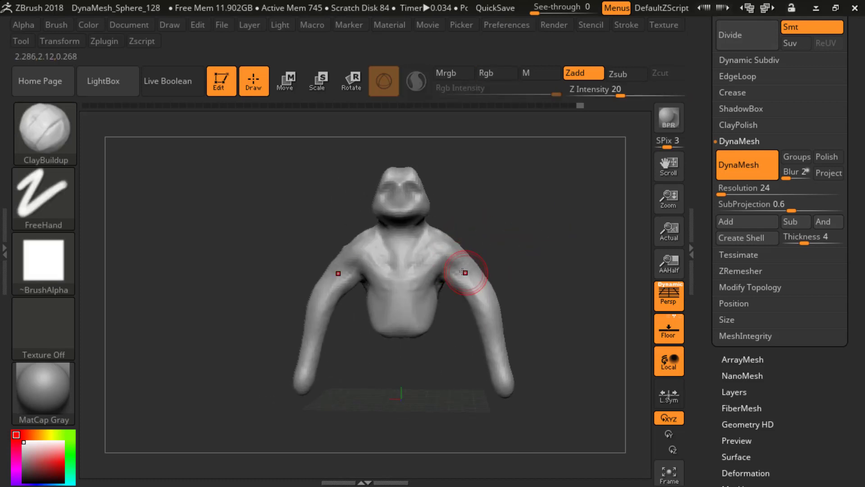
key(b)
key(m)
key(v)
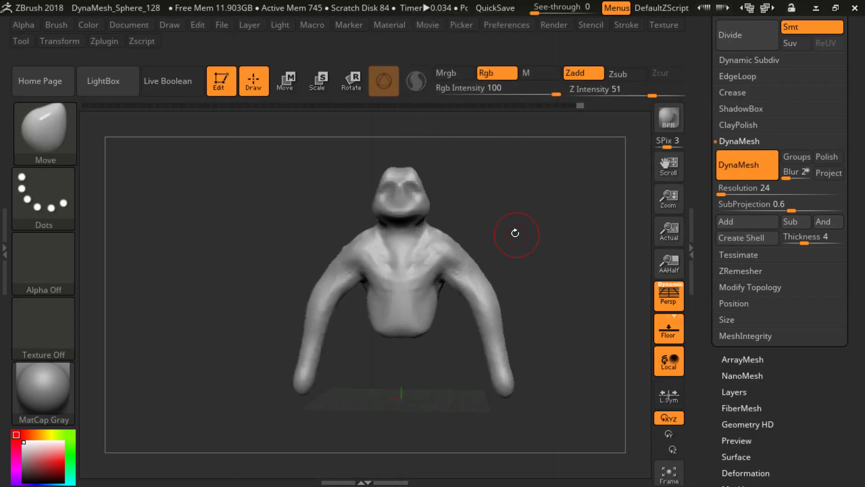
mouse_move(476, 270)
mouse_down()
mouse_move(488, 297)
mouse_move(471, 299)
mouse_up()
mouse_move(523, 293)
mouse_down()
mouse_move(513, 292)
mouse_move(535, 290)
mouse_move(537, 280)
mouse_move(503, 257)
mouse_up()
Step: Turn off perspective and bend the arms at the elbow in side view with the SnakeHook brush
key(b)
key(s)
key(h)
key(p)
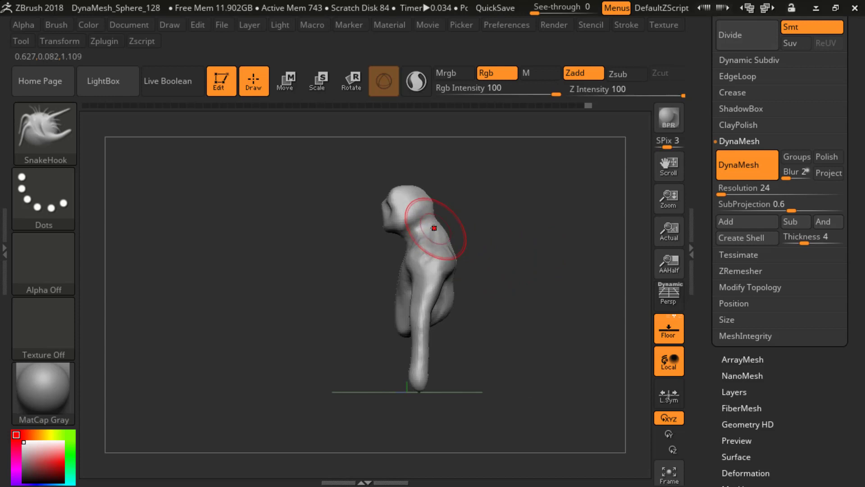
drag(429, 259, 437, 262)
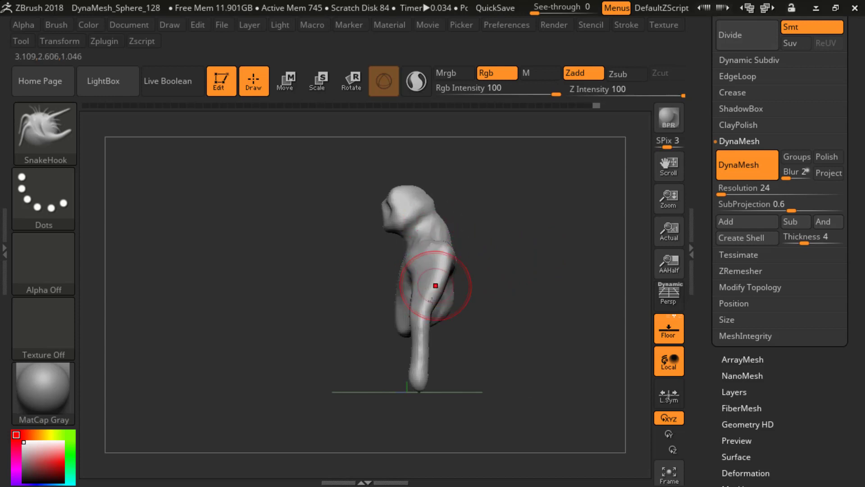
mouse_move(424, 308)
mouse_down()
mouse_move(432, 312)
mouse_move(421, 305)
mouse_up()
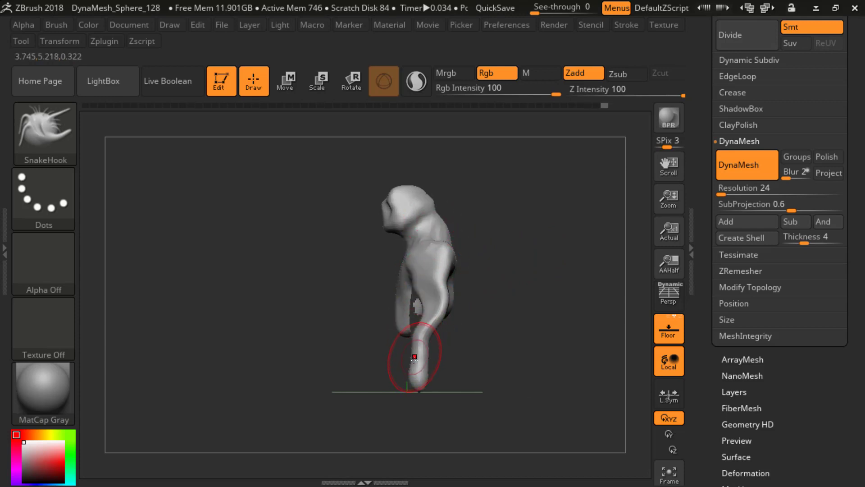
drag(424, 342, 406, 378)
Step: Adjust the shoulders and upper arms from behind with the SnakeHook brush, undoing the last stroke
ctrl+drag(489, 319, 561, 299)
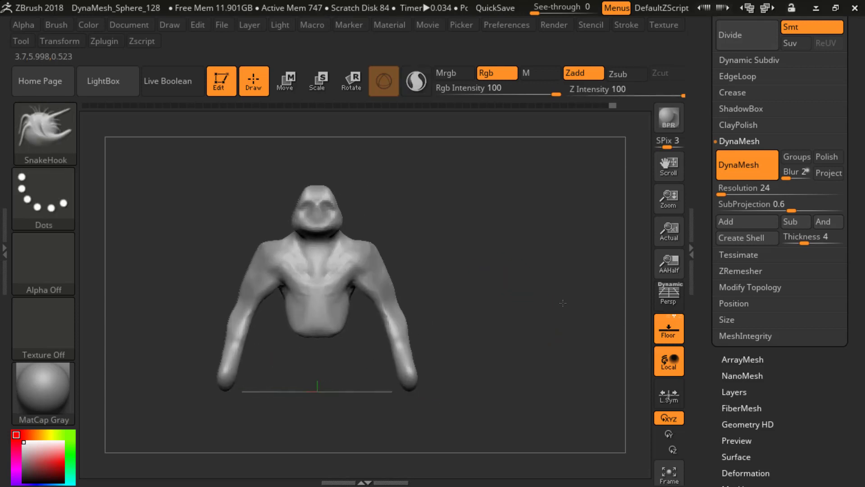
drag(505, 292, 426, 295)
mouse_move(498, 258)
shift+mouse_down()
mouse_move(458, 247)
mouse_move(470, 242)
shift+mouse_up()
key(ctrl+z)
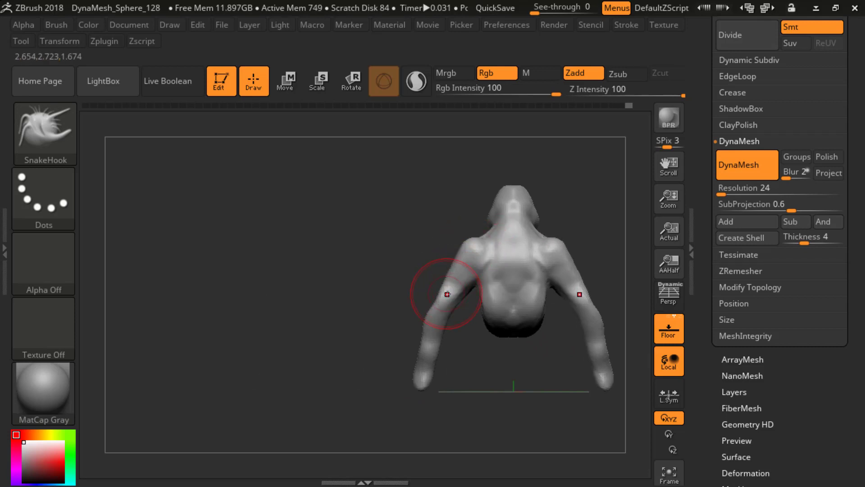
Step: Nudge the forearms and shoulder tops from behind and the crown of the head in side view with the SnakeHook brush
drag(428, 328, 435, 327)
ctrl+drag(393, 297, 455, 266)
mouse_move(474, 231)
mouse_down()
mouse_move(453, 234)
mouse_move(479, 220)
mouse_up()
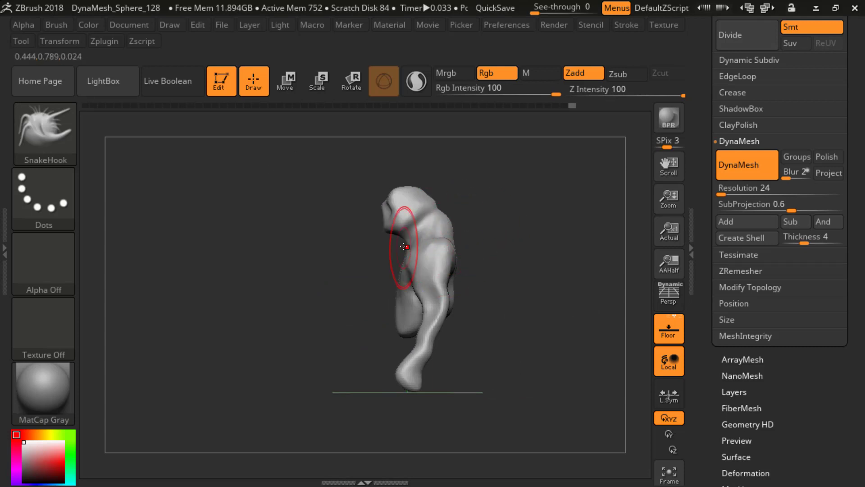
mouse_move(406, 186)
mouse_down()
mouse_move(395, 189)
mouse_move(413, 185)
mouse_up()
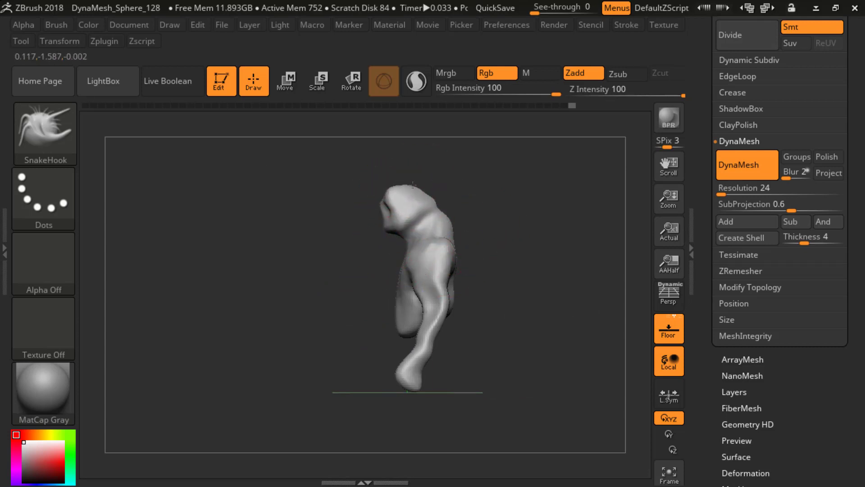
drag(497, 214, 523, 219)
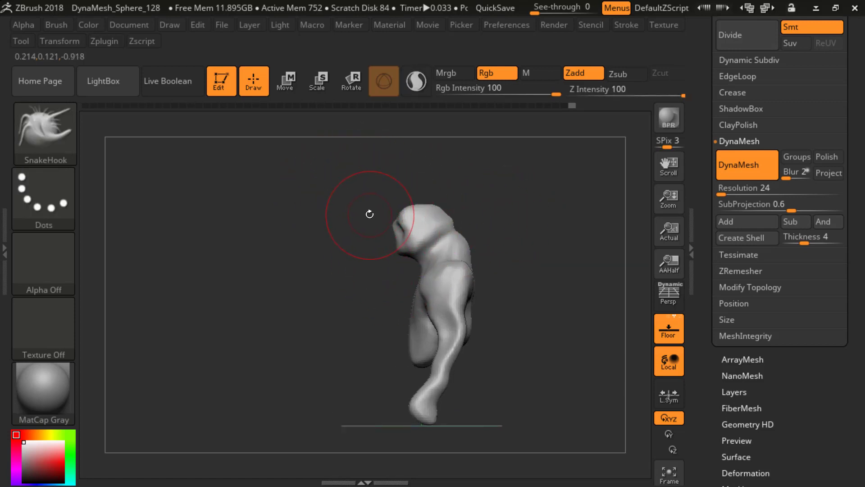
key(b)
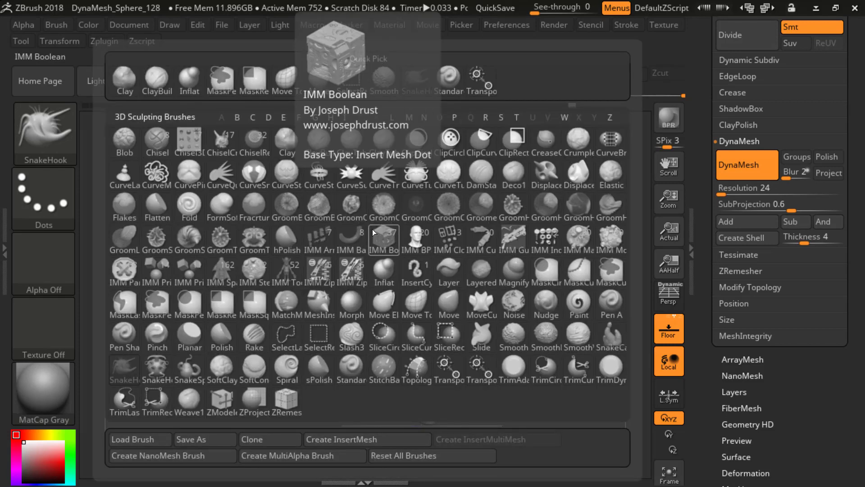
key(m)
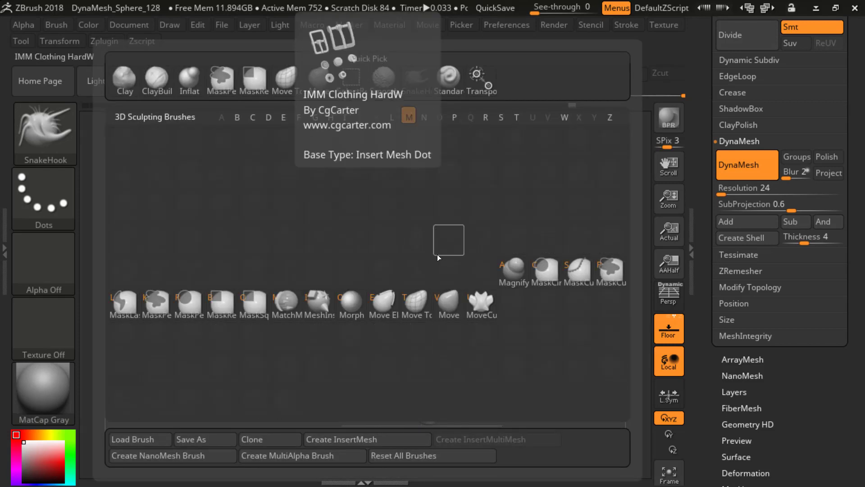
click(615, 272)
click(570, 302)
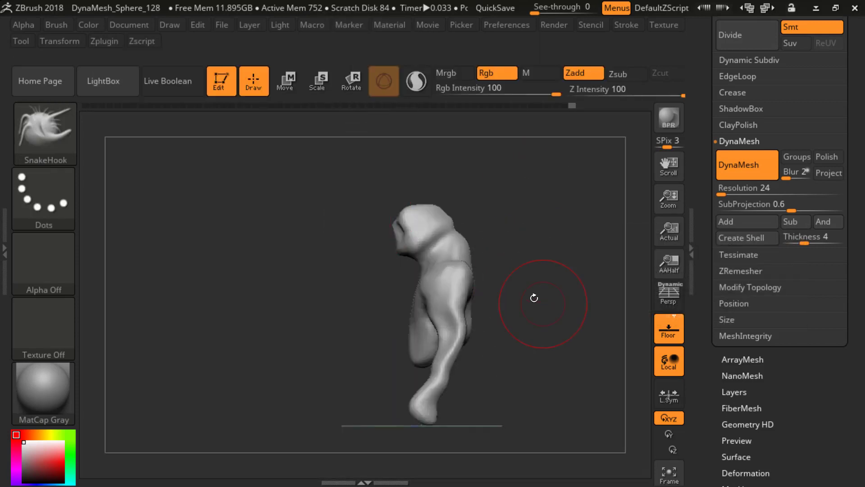
mouse_move(497, 175)
ctrl+mouse_down()
mouse_move(522, 189)
mouse_move(501, 216)
ctrl+mouse_up()
ctrl+drag(333, 144, 269, 188)
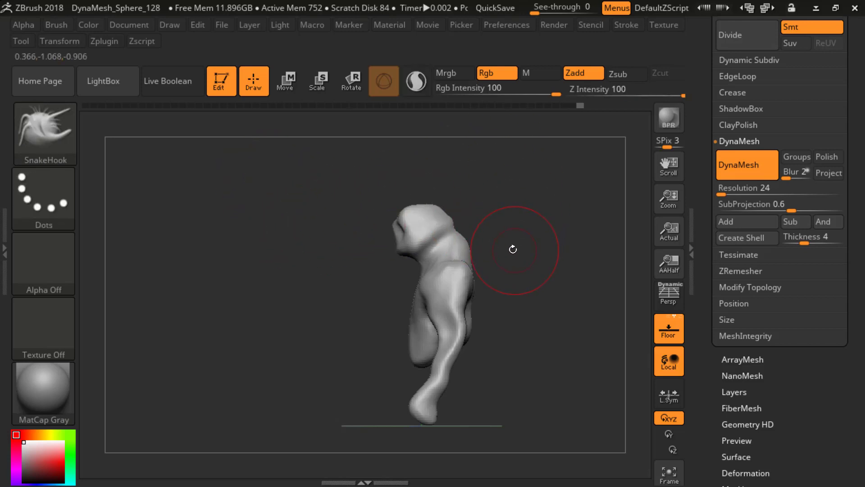
Step: Choose MaskLasso as the masking brush, mask the head in side view and invert the mask to protect the body
key(b)
key(m)
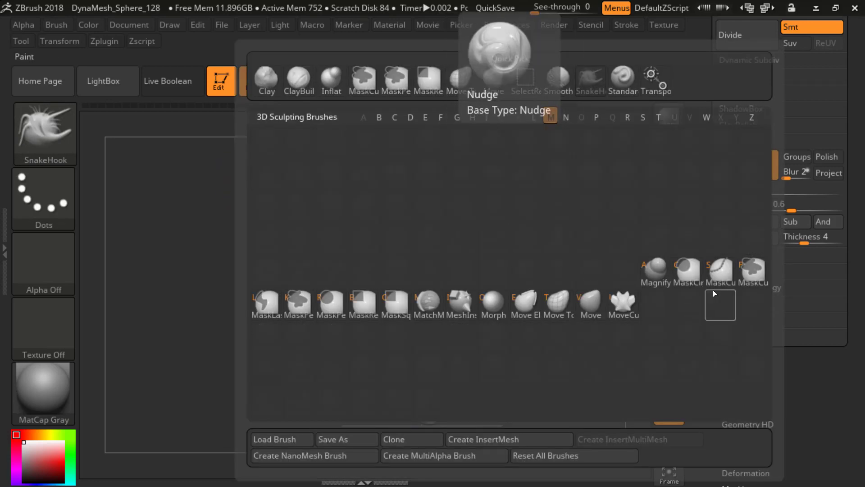
click(270, 306)
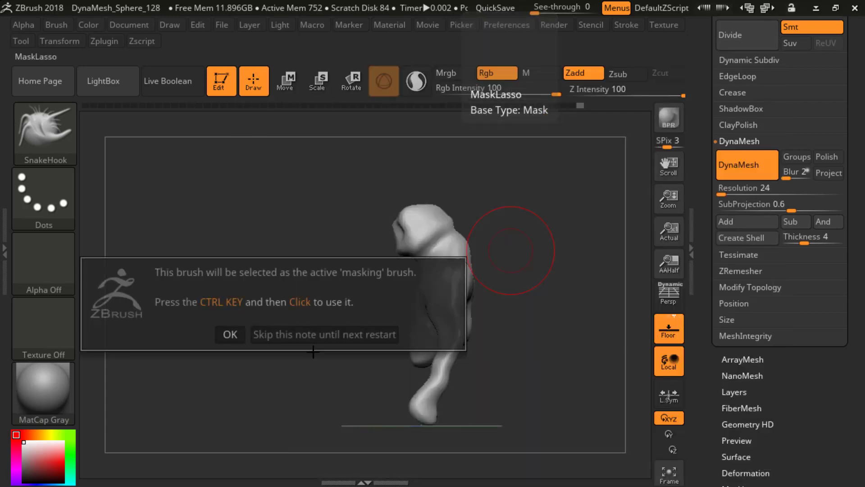
click(231, 335)
mouse_move(556, 194)
ctrl+mouse_down()
mouse_move(536, 206)
mouse_move(554, 151)
mouse_move(477, 182)
mouse_move(494, 244)
mouse_move(467, 215)
ctrl+mouse_up()
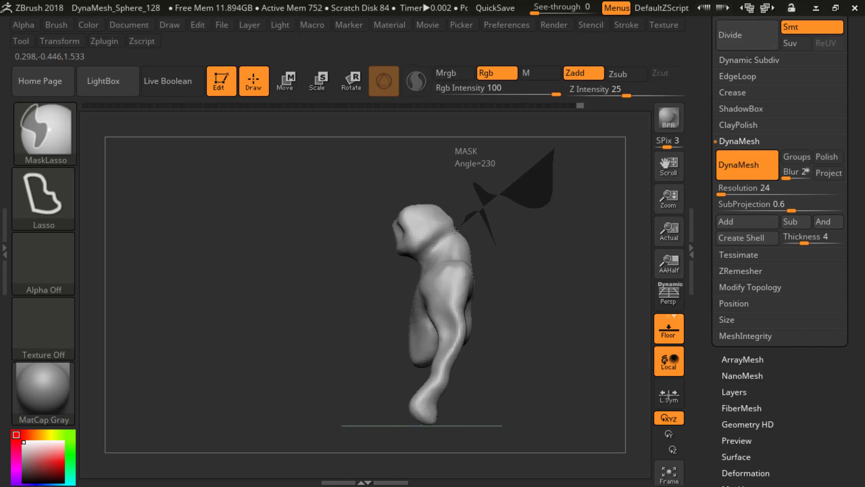
mouse_move(421, 260)
ctrl+mouse_down()
mouse_move(360, 189)
mouse_move(342, 135)
ctrl+mouse_up()
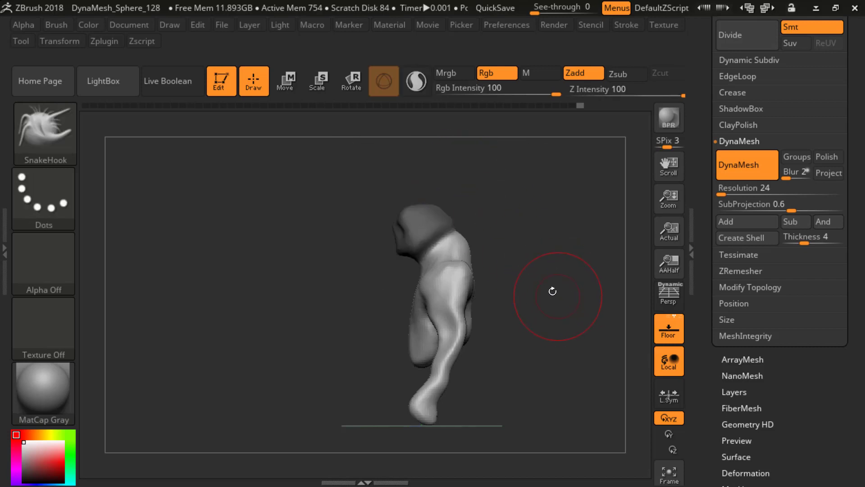
ctrl+click(518, 204)
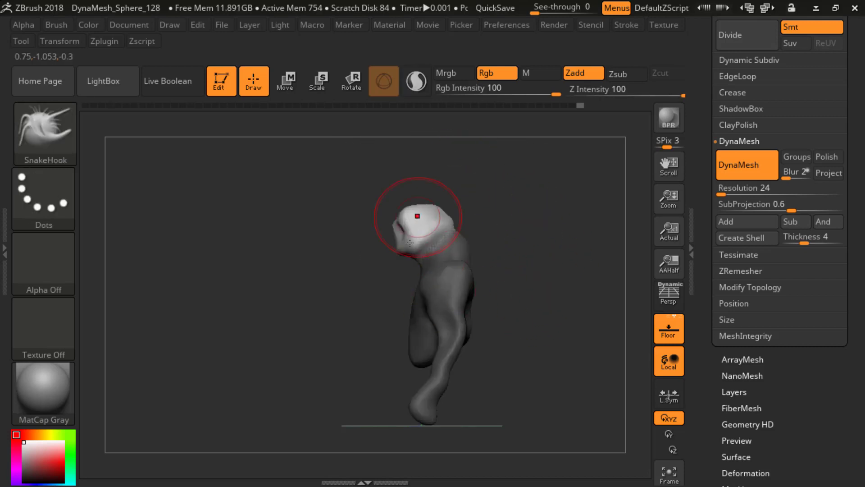
Step: Tilt the head and shift it slightly forward and up with the transform gizmo, and clear the mask
key(w)
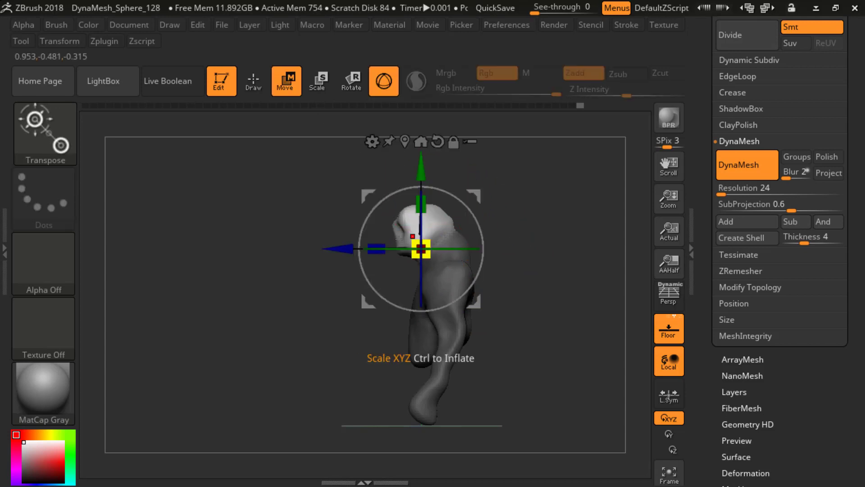
drag(393, 194, 400, 250)
drag(389, 175, 385, 170)
mouse_move(529, 209)
mouse_down()
mouse_move(572, 212)
mouse_move(539, 216)
mouse_up()
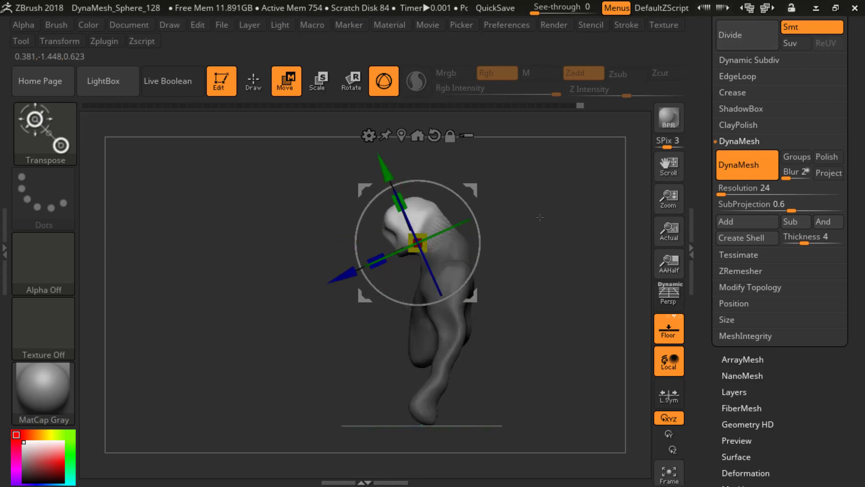
drag(353, 267, 353, 267)
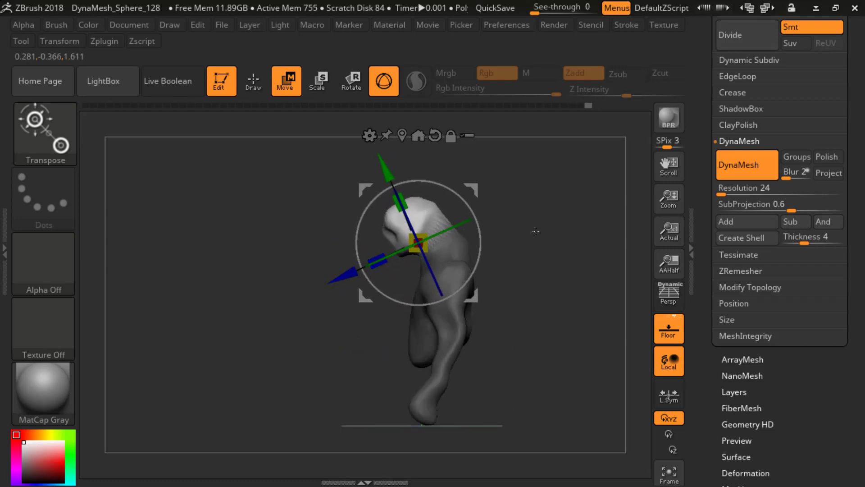
drag(386, 171, 386, 170)
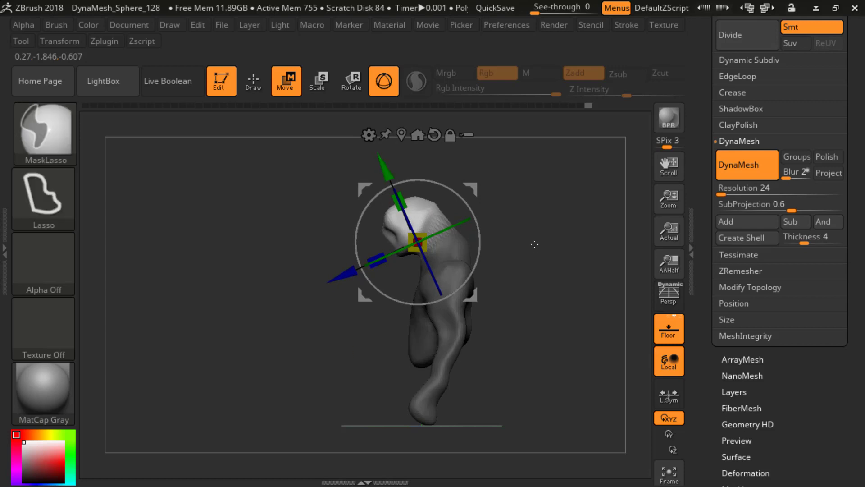
ctrl+drag(533, 244, 536, 325)
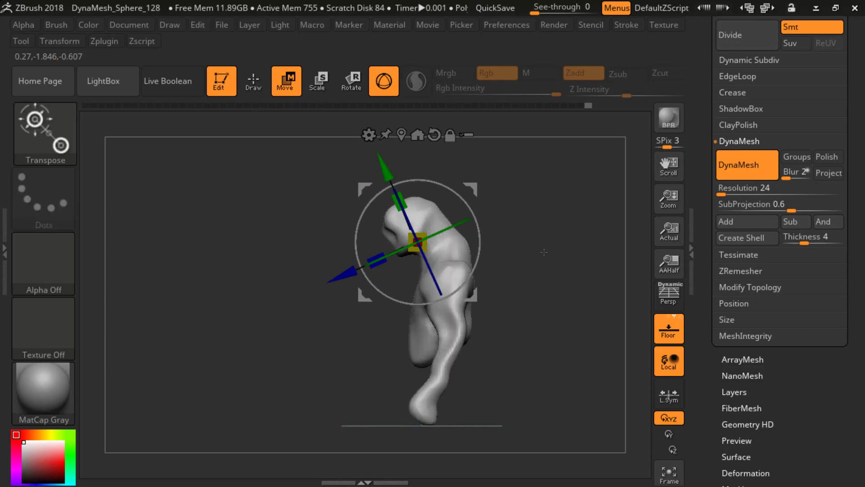
Step: Lasso a mask in side view that protects the head and leaves the shoulders, torso and arms editable
key(q)
key(ctrl)
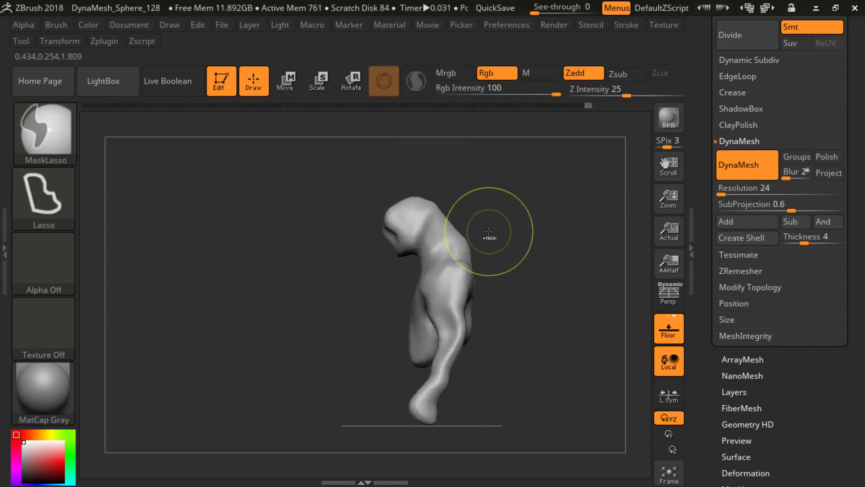
mouse_move(414, 271)
ctrl+mouse_down()
mouse_move(336, 381)
mouse_move(535, 408)
mouse_move(574, 252)
ctrl+mouse_up()
ctrl+click(554, 248)
Step: Rescale and lower the unmasked body with the transform gizmo to lengthen the neck, and clear the mask
key(w)
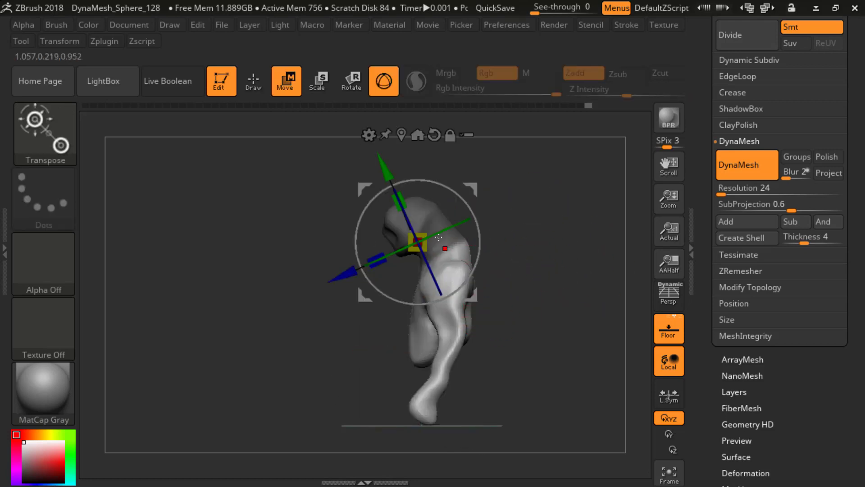
mouse_move(348, 271)
mouse_down()
mouse_move(358, 266)
mouse_move(351, 270)
mouse_up()
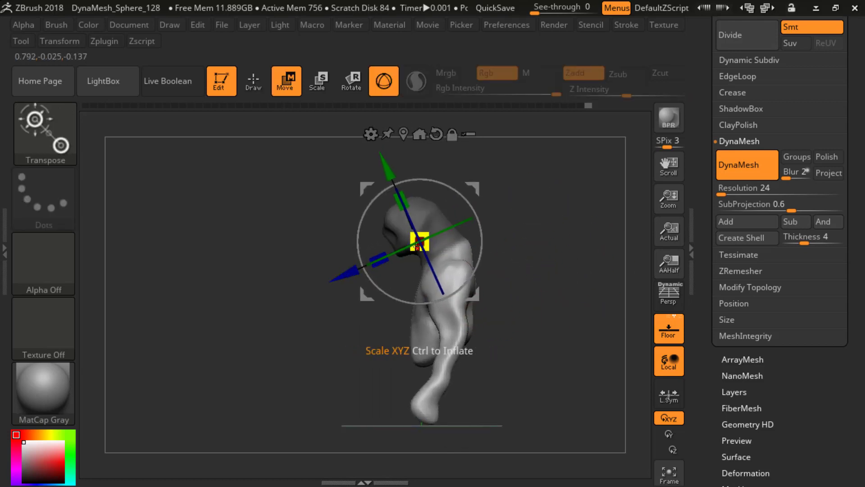
drag(424, 253, 280, 162)
drag(392, 181, 400, 198)
drag(348, 289, 351, 288)
key(q)
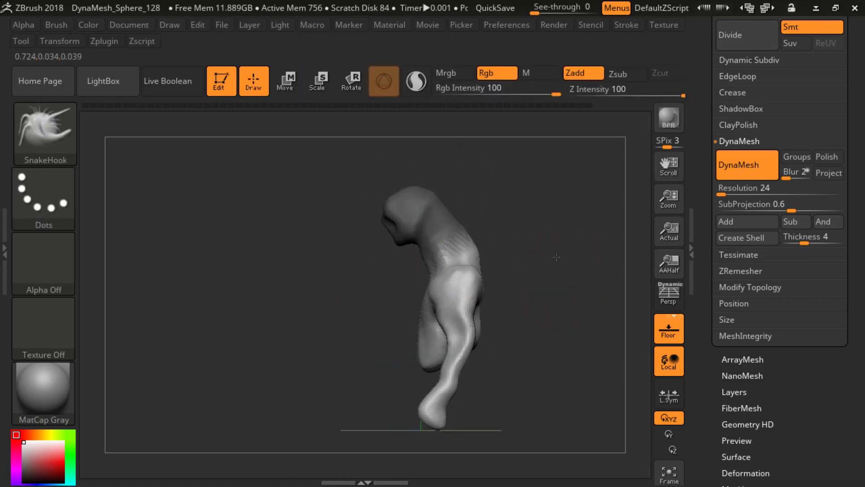
mouse_move(556, 257)
mouse_down()
mouse_move(492, 271)
mouse_move(538, 272)
mouse_move(565, 285)
mouse_up()
key(b)
key(ctrl)
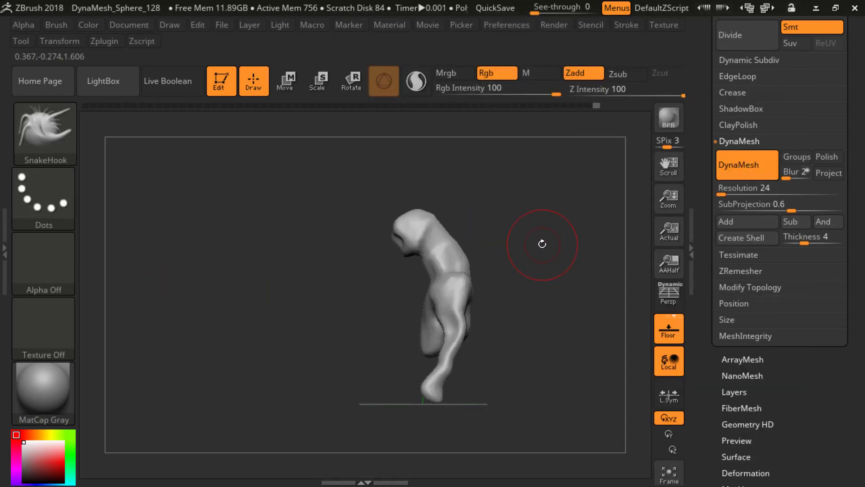
Step: Switch to the Move brush and reshape the upper back in side view and the torso from behind
key(b)
key(m)
key(v)
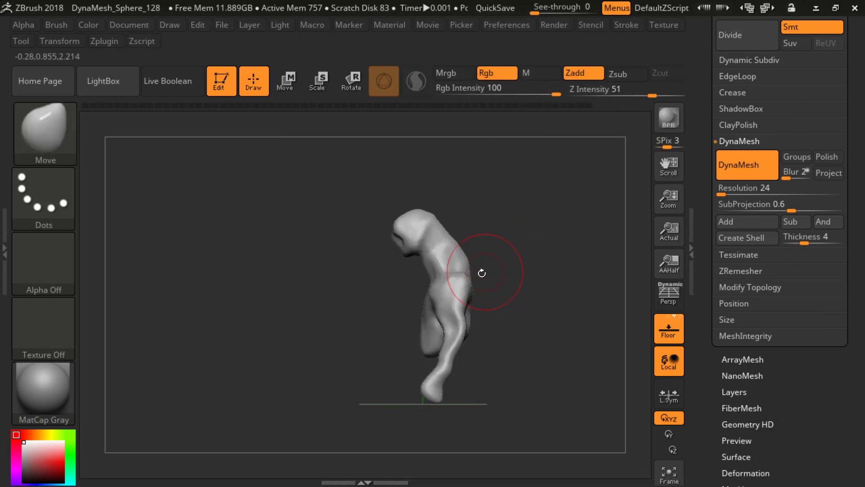
mouse_move(472, 275)
mouse_down()
mouse_move(460, 242)
mouse_move(466, 257)
mouse_move(455, 261)
mouse_move(455, 243)
mouse_move(529, 255)
mouse_move(463, 261)
mouse_move(457, 281)
mouse_move(490, 274)
mouse_move(492, 259)
mouse_up()
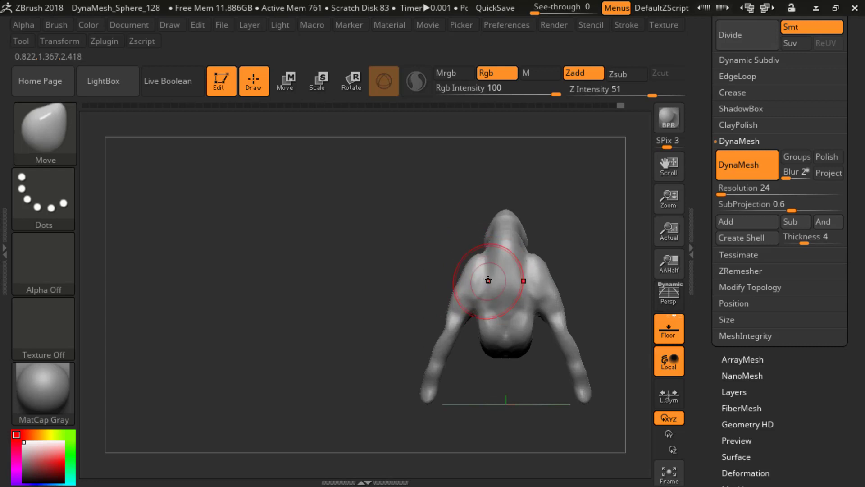
mouse_move(491, 293)
mouse_down()
mouse_move(500, 309)
mouse_move(477, 351)
mouse_move(501, 366)
mouse_move(487, 367)
mouse_up()
Step: Thicken the upper arms, elbows and forearms with the Inflat brush
key(b)
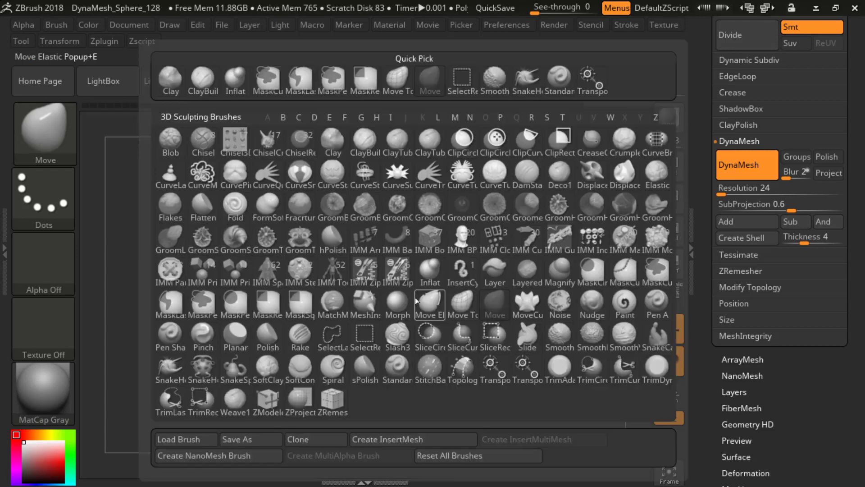
key(i)
key(n)
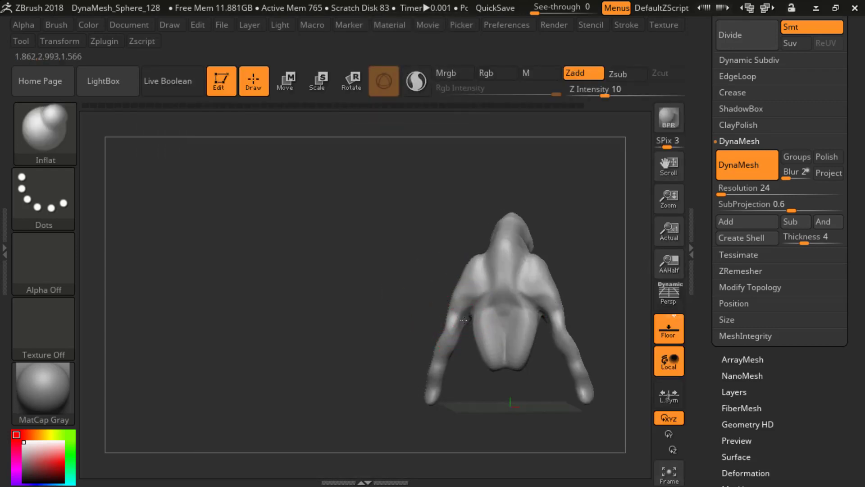
drag(464, 320, 464, 315)
mouse_move(407, 313)
mouse_down()
mouse_move(501, 313)
mouse_move(462, 314)
mouse_up()
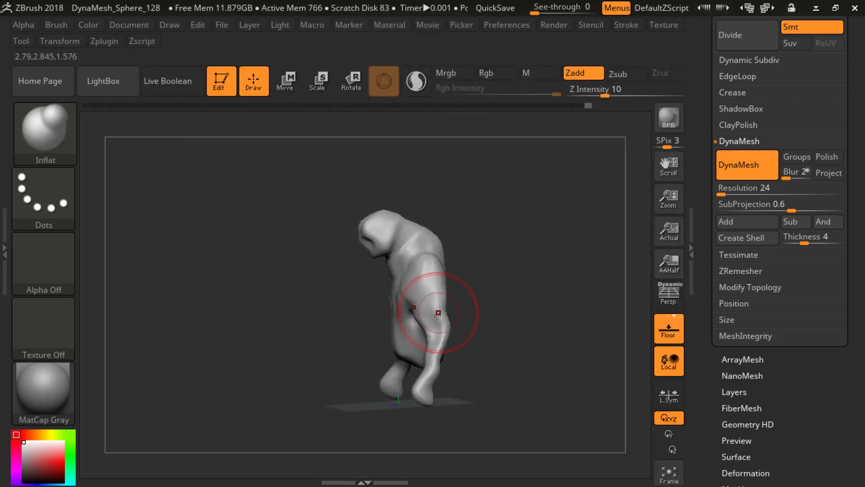
drag(436, 350, 431, 345)
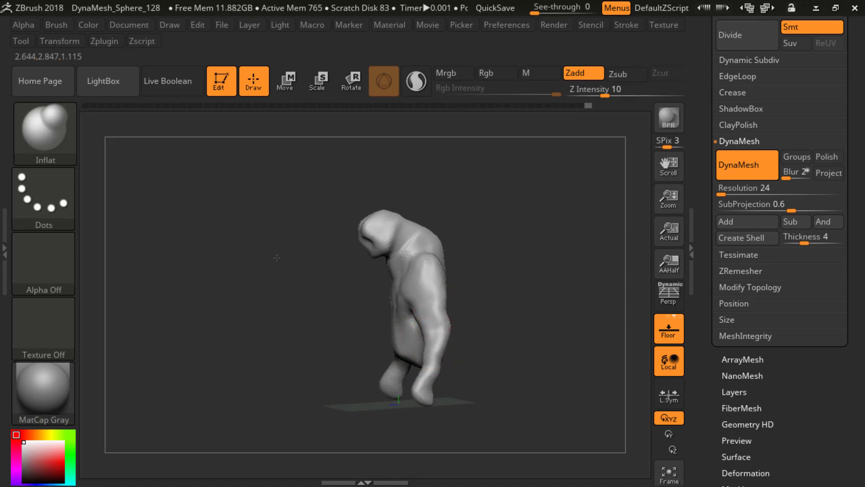
mouse_move(477, 288)
mouse_down()
mouse_move(512, 188)
mouse_move(516, 274)
mouse_move(481, 231)
mouse_move(519, 252)
mouse_move(495, 229)
mouse_move(488, 240)
mouse_move(532, 227)
mouse_up()
key(b)
key(d)
key(s)
Step: Switch to the ClayBuildup brush, adjust its draw size and build up the front of the neck below the jaw
key(s)
click(506, 244)
key(b)
key(c)
key(b)
key(s)
click(519, 242)
mouse_move(502, 203)
alt+mouse_down()
mouse_move(536, 229)
mouse_move(465, 194)
mouse_move(473, 216)
mouse_move(396, 230)
mouse_move(367, 262)
mouse_move(373, 234)
alt+mouse_up()
key(s)
click(483, 197)
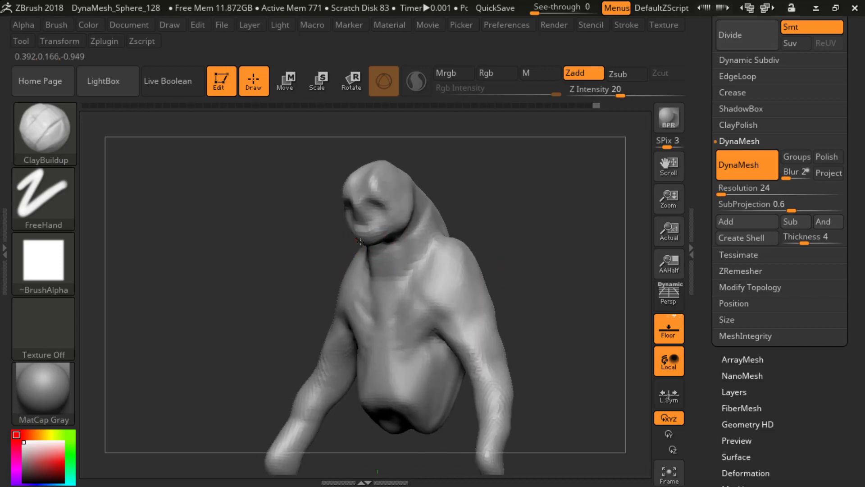
shift+drag(531, 194, 496, 185)
mouse_move(548, 222)
alt+mouse_down()
mouse_move(539, 201)
mouse_move(595, 199)
mouse_move(485, 207)
mouse_move(496, 193)
mouse_move(490, 185)
mouse_move(437, 214)
alt+mouse_up()
key(s)
key(s)
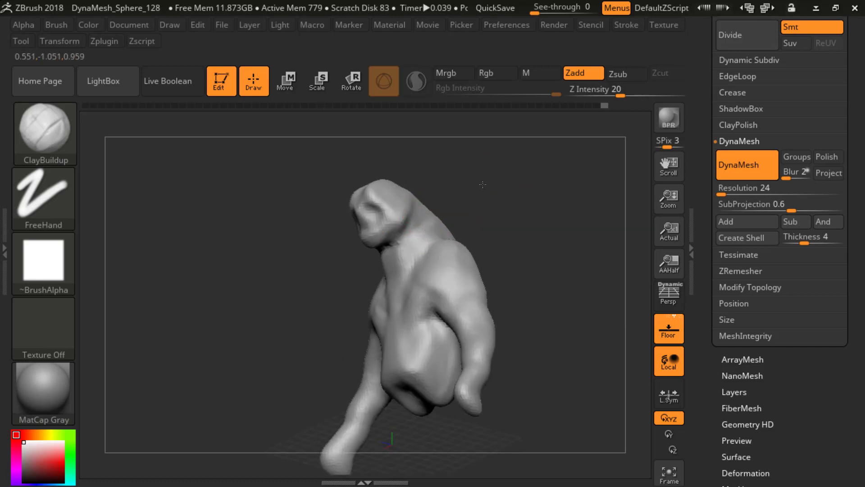
drag(483, 184, 427, 224)
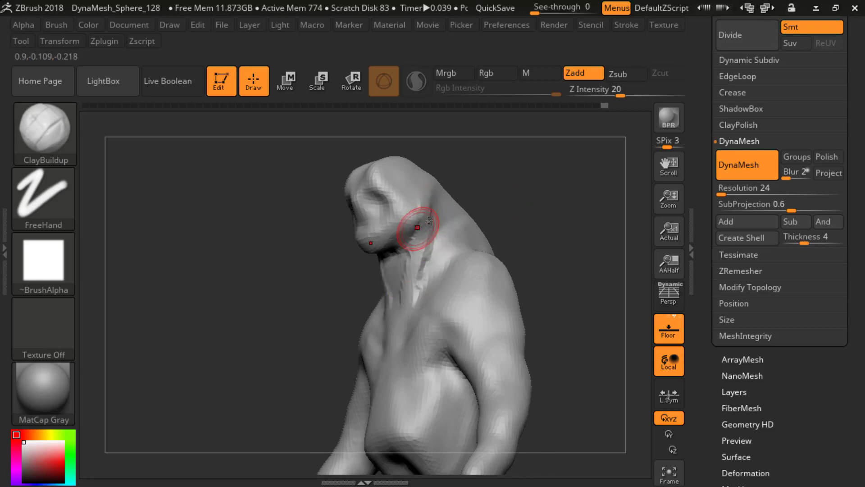
Step: Add ClayBuildup strokes along the sides of the neck, running from behind the jaw down toward the collarbones
drag(429, 221, 422, 221)
drag(387, 293, 424, 246)
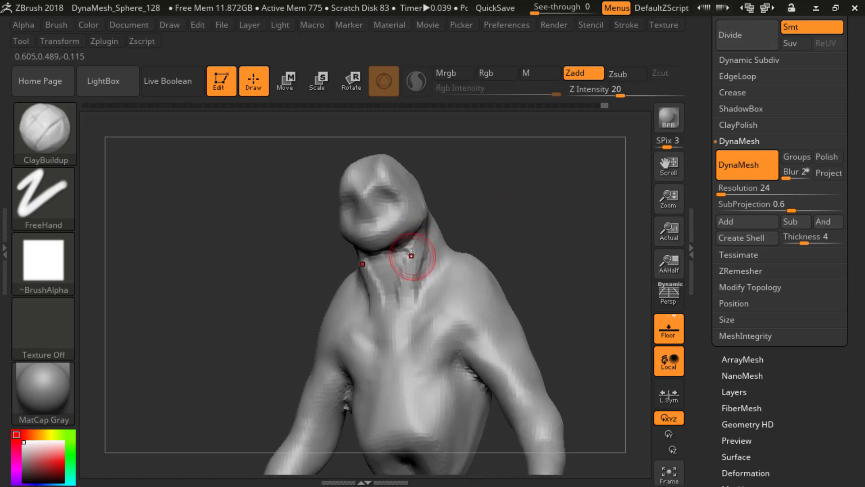
drag(444, 210, 454, 226)
shift+drag(396, 257, 403, 283)
drag(483, 207, 450, 219)
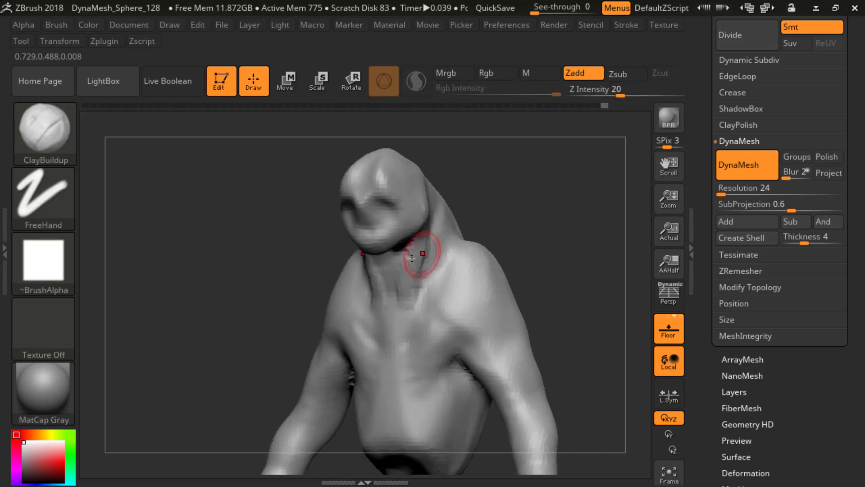
shift+drag(421, 253, 419, 275)
mouse_move(497, 195)
mouse_down()
mouse_move(502, 185)
mouse_move(439, 215)
mouse_up()
Step: Switch to the DamStandard brush and carve the area behind the jaw where the head meets the neck
key(b)
key(d)
key(s)
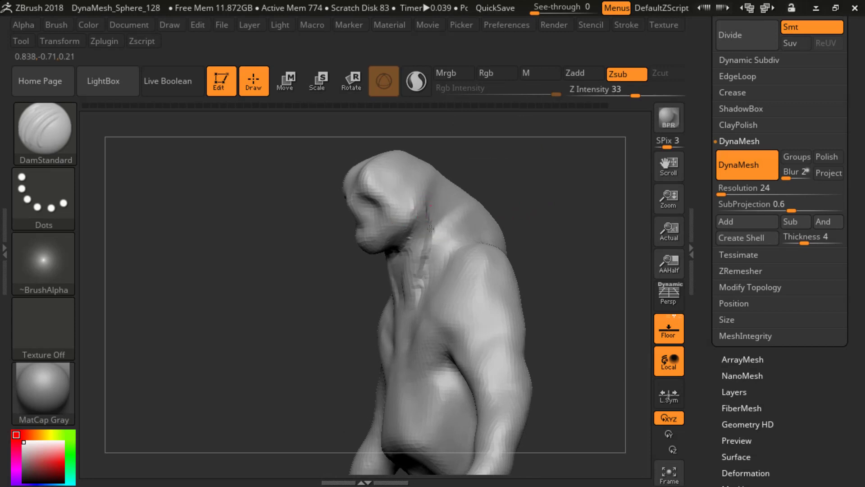
drag(518, 199, 457, 187)
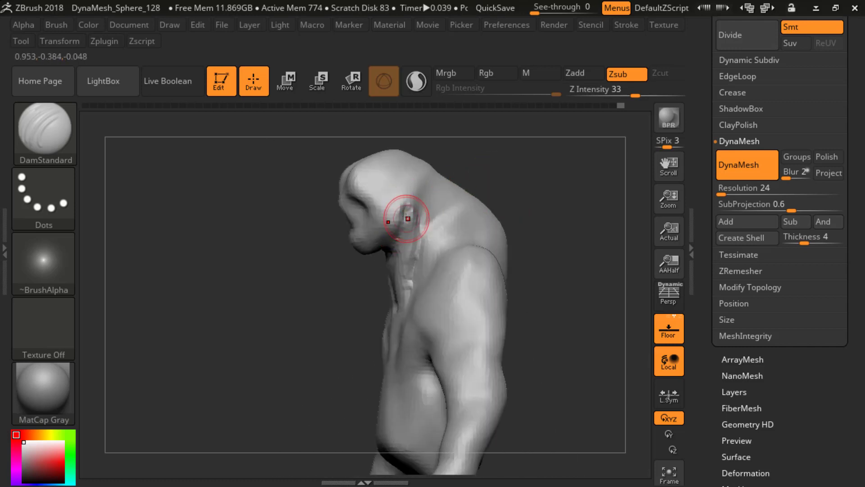
Step: Carve the hollow at the base of the neck along the upper edge of the collarbones with the DamStandard brush
drag(535, 142, 482, 222)
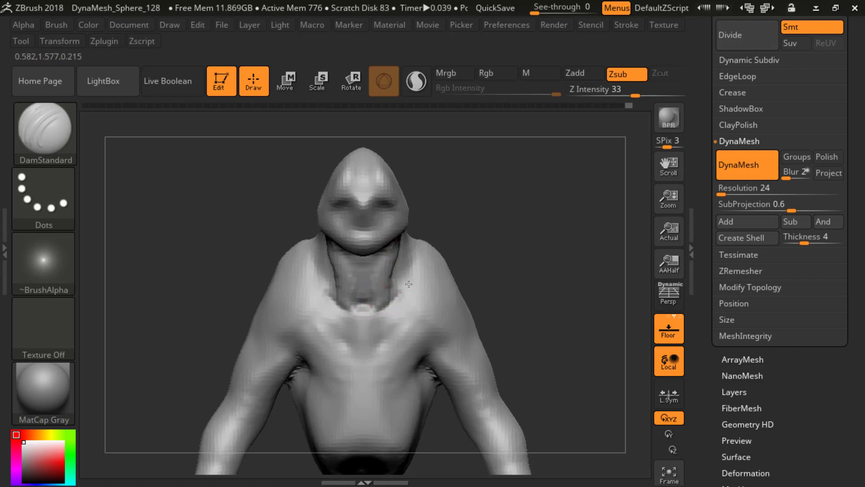
drag(350, 311, 377, 310)
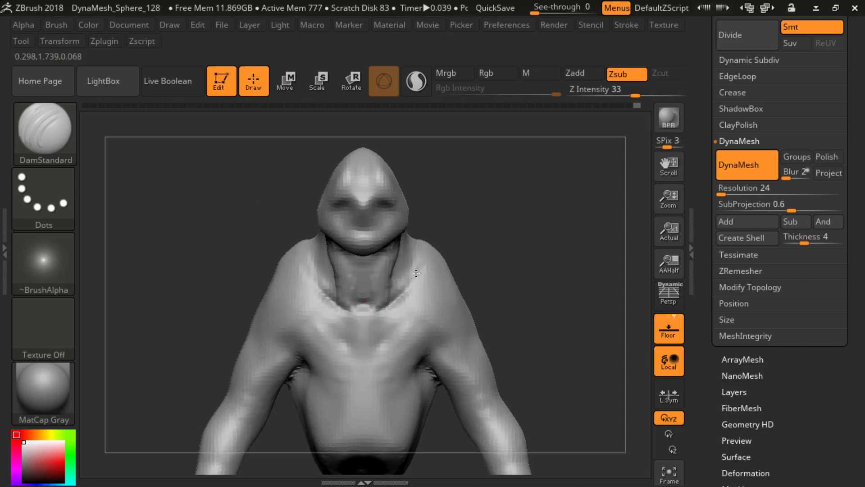
drag(484, 232, 391, 278)
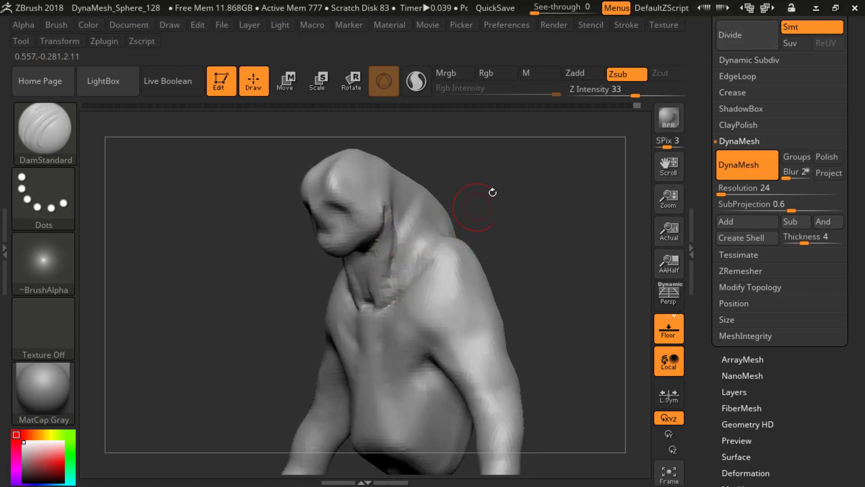
drag(492, 192, 505, 210)
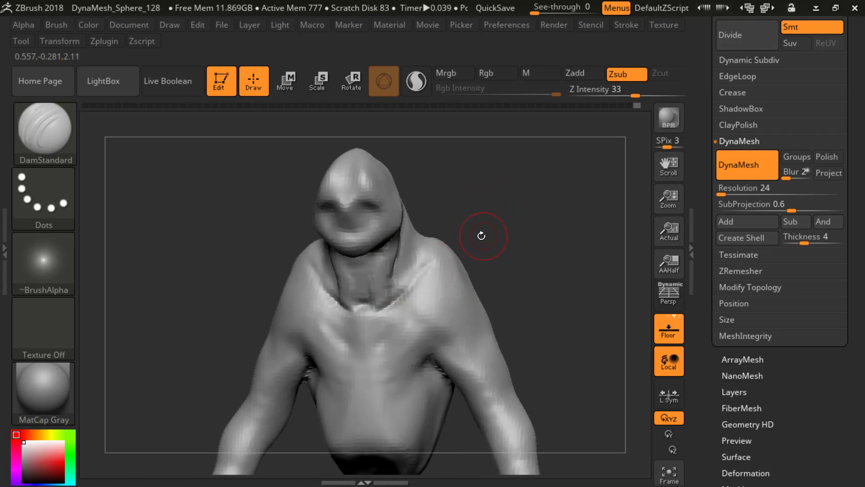
mouse_move(481, 236)
mouse_down()
mouse_move(498, 232)
mouse_move(446, 235)
mouse_up()
drag(393, 217, 388, 282)
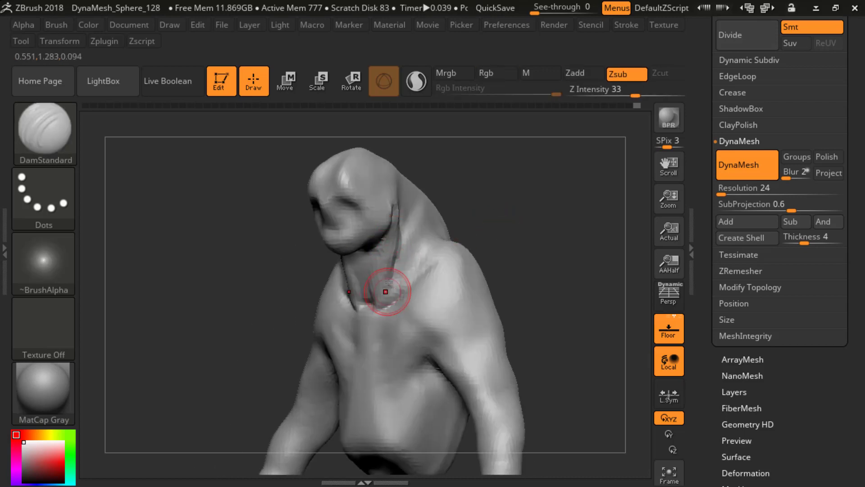
key(b)
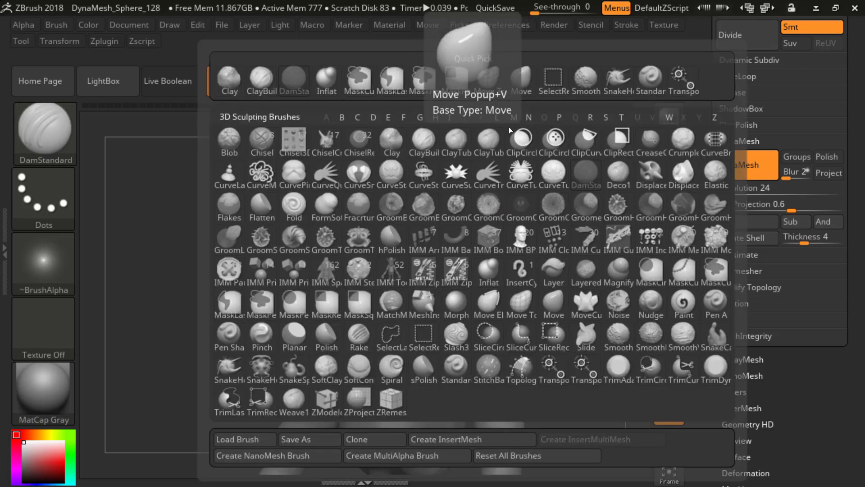
key(v)
key(b)
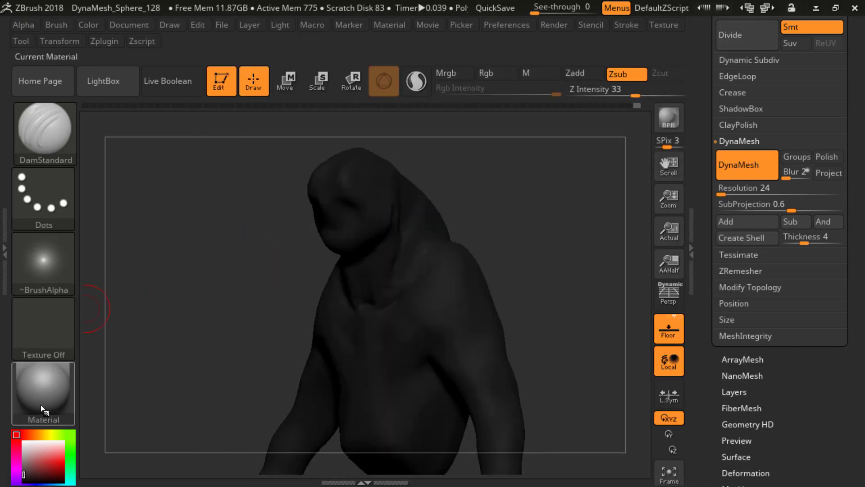
key(v)
Step: Switch to the ZBrush Home Page window and close it
key(alt+Tab)
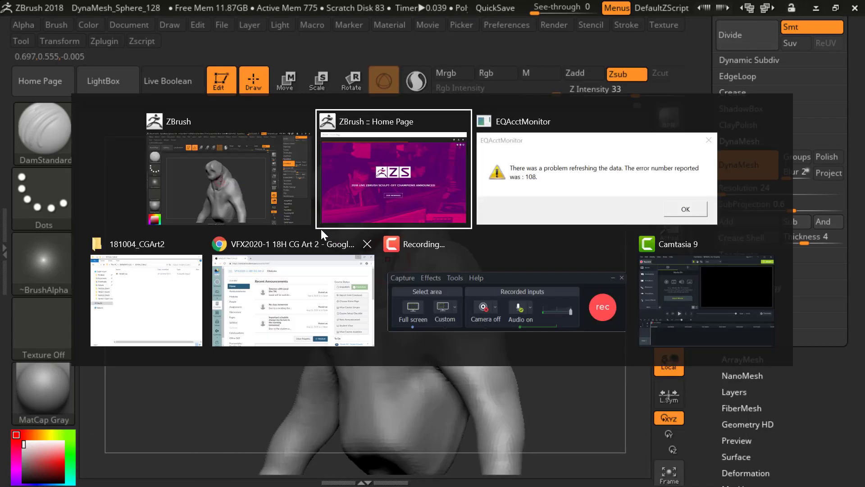
click(361, 176)
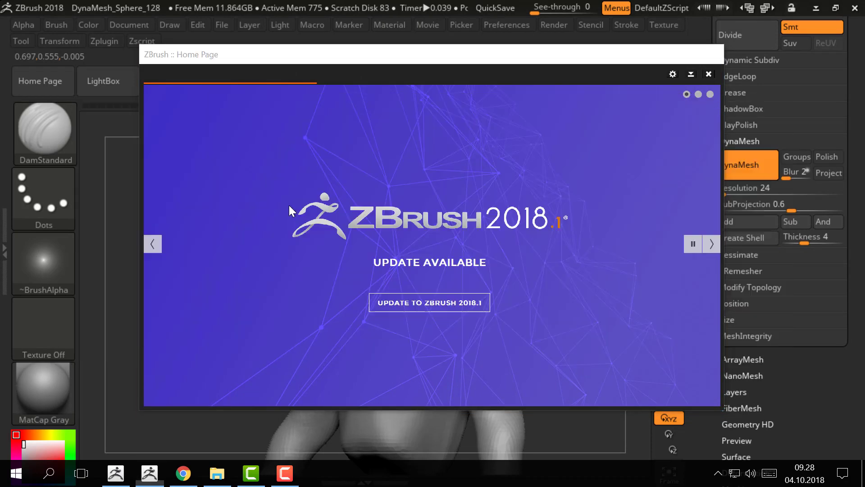
click(689, 73)
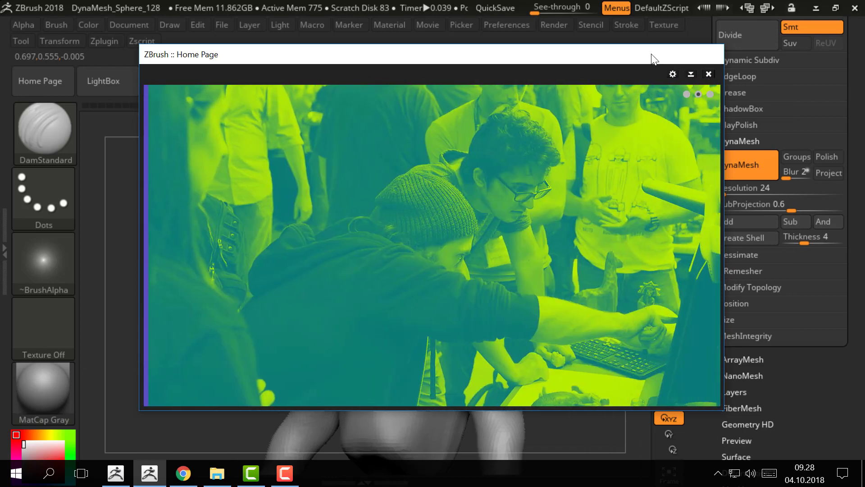
drag(654, 59, 650, 81)
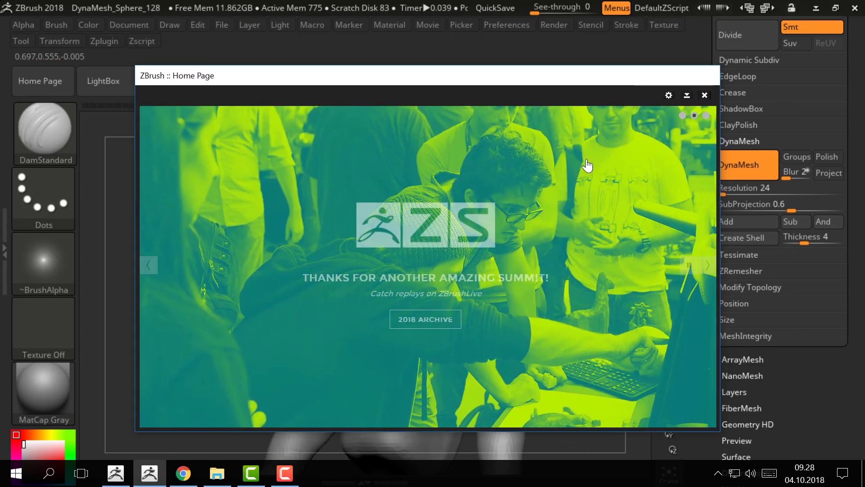
click(704, 95)
Step: Examine the whole figure from the front, checking the proportions of the head, neck, shoulders and arms
drag(497, 222, 533, 231)
ctrl+right_drag(533, 232, 502, 180)
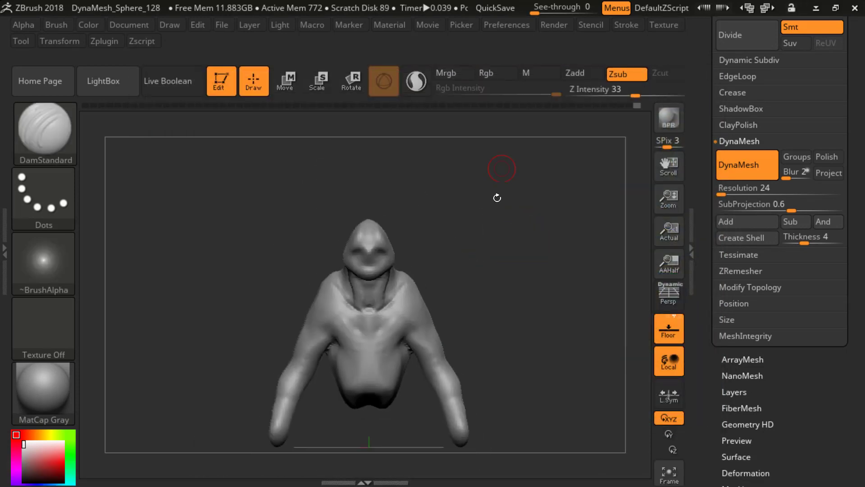
drag(496, 197, 473, 203)
shift+drag(384, 289, 388, 277)
shift+drag(461, 227, 478, 228)
shift+drag(403, 285, 402, 266)
drag(469, 246, 472, 237)
ctrl+right_drag(472, 238, 496, 230)
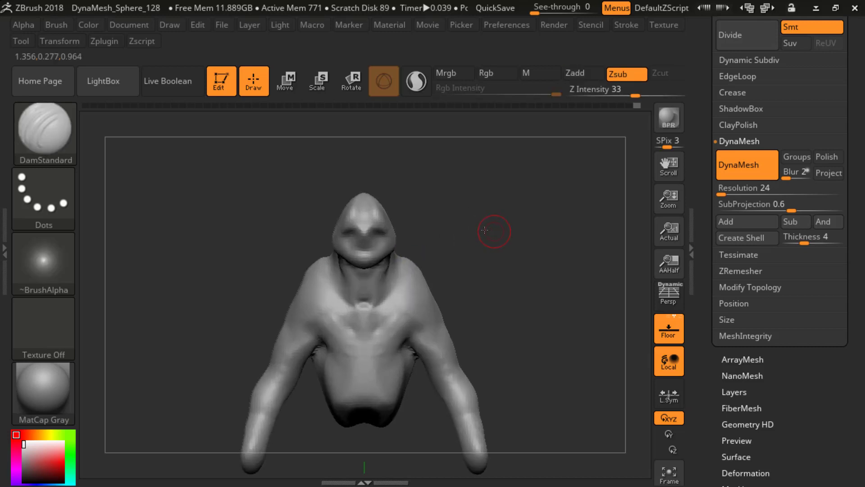
Step: Switch to the ClayBuildup brush and build up the trapezius between the back of the neck and the shoulders
mouse_move(496, 230)
mouse_down()
mouse_move(505, 218)
mouse_move(435, 242)
mouse_up()
key(b)
key(c)
key(b)
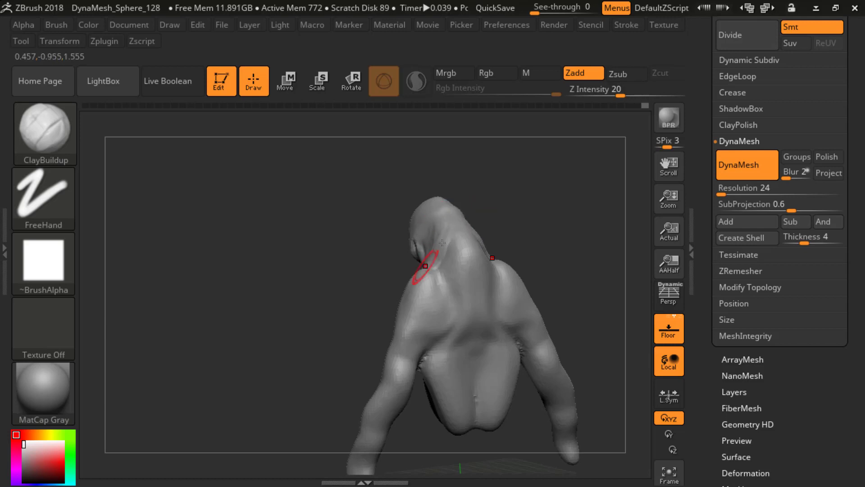
drag(442, 243, 431, 266)
mouse_move(473, 205)
mouse_down()
mouse_move(547, 219)
mouse_move(514, 236)
mouse_move(421, 236)
mouse_move(392, 245)
mouse_move(411, 270)
mouse_move(401, 260)
mouse_move(371, 261)
mouse_up()
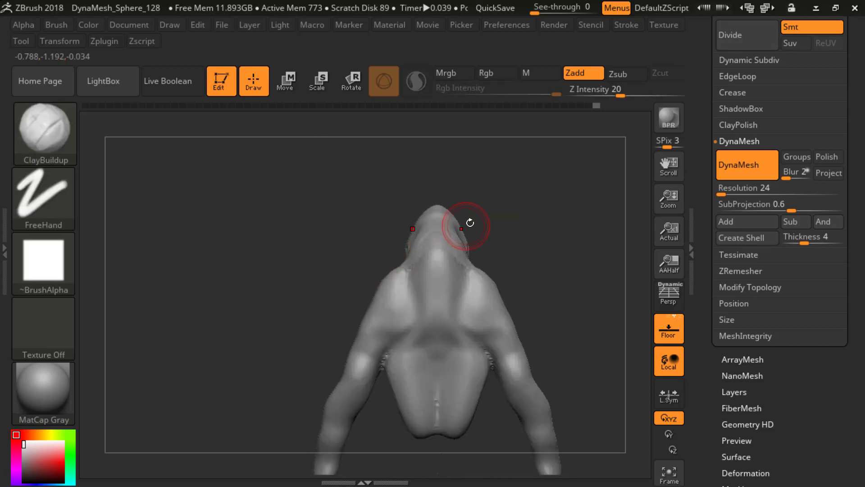
Step: Check the figure's front silhouette by repeatedly swapping the main colour between black and white
mouse_move(469, 222)
mouse_down()
mouse_move(484, 227)
mouse_move(496, 251)
mouse_move(522, 247)
mouse_up()
key(v)
key(v)
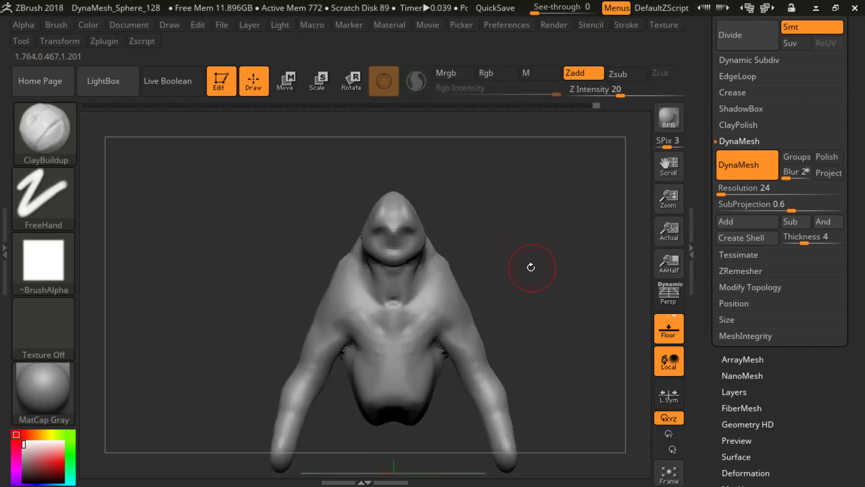
key(v)
key(v)
key(v)
key(v)
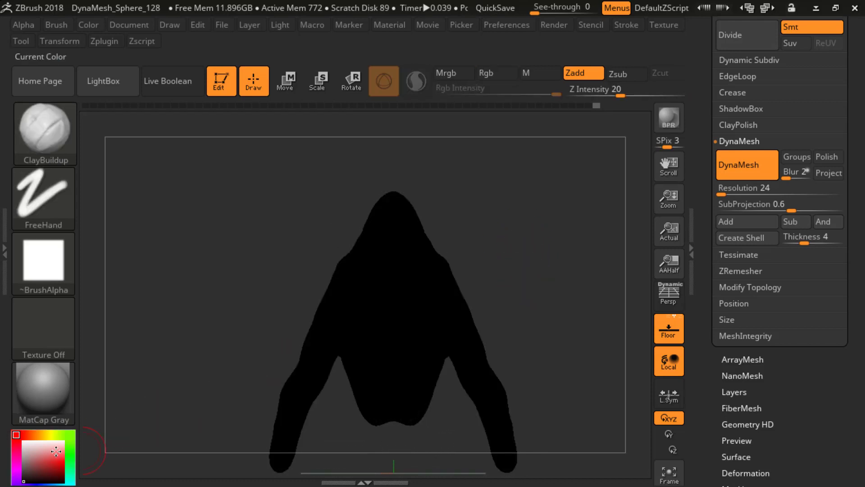
key(v)
key(v)
key(v)
key(v)
key(v)
key(v)
key(v)
key(v)
Step: Switch to the Move brush, adjust its draw size and refine the figure's outline while checking it as a flat black silhouette
key(v)
key(v)
key(v)
key(v)
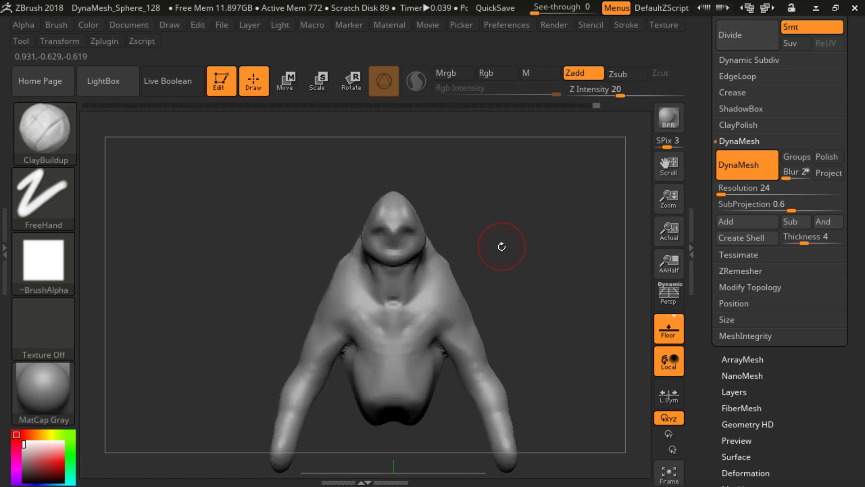
mouse_move(530, 272)
alt+mouse_down()
mouse_move(521, 230)
mouse_move(497, 264)
mouse_move(543, 274)
mouse_move(529, 217)
mouse_move(542, 228)
mouse_move(469, 235)
mouse_move(443, 246)
mouse_move(411, 223)
alt+mouse_up()
key(v)
key(b)
key(m)
key(v)
mouse_move(501, 171)
alt+mouse_down()
mouse_move(490, 231)
mouse_move(460, 224)
mouse_move(489, 226)
mouse_move(480, 248)
mouse_move(459, 255)
mouse_move(480, 251)
alt+mouse_up()
key(v)
key(s)
key(v)
key(s)
Step: Switch to the ClayBuildup brush, adjust its draw size and add volume to the outer side of the shoulders
key(b)
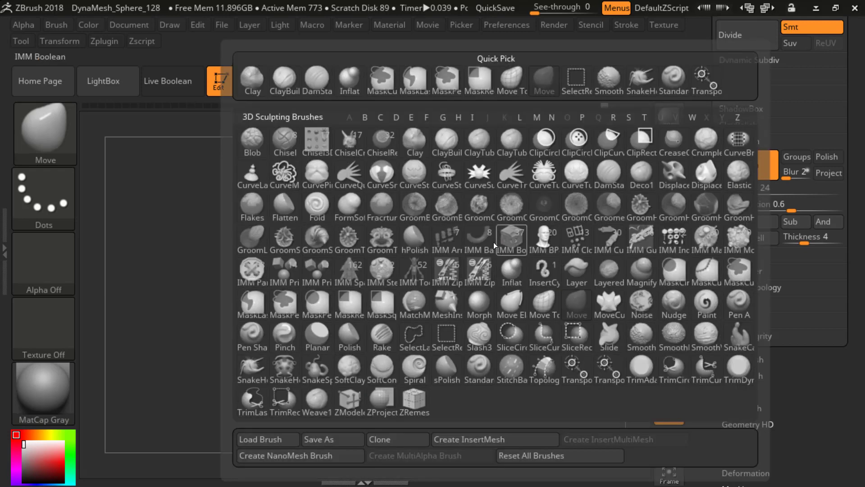
key(c)
key(b)
mouse_move(431, 232)
mouse_down()
mouse_move(496, 251)
mouse_move(521, 240)
mouse_move(492, 257)
mouse_up()
key(s)
click(400, 270)
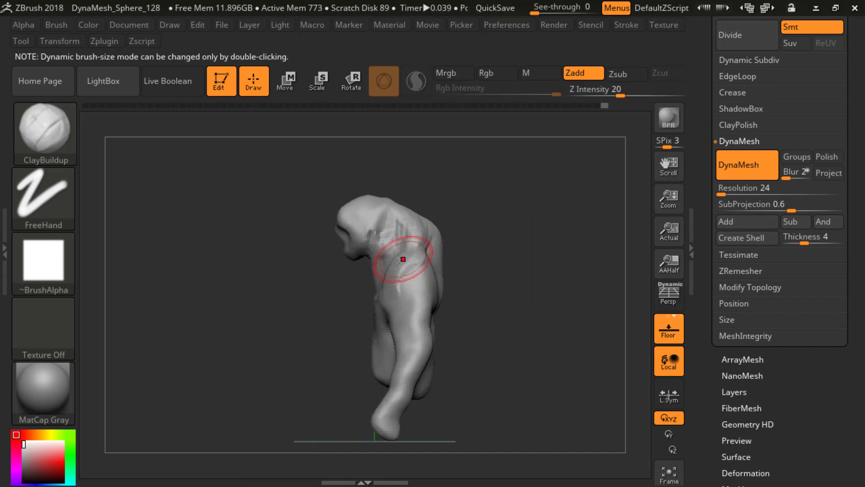
Step: Build up the back of the shoulders down into the upper arms with ClayBuildup strokes and check the mesh's polyframe
mouse_move(502, 247)
mouse_down()
mouse_move(421, 262)
mouse_move(461, 263)
mouse_up()
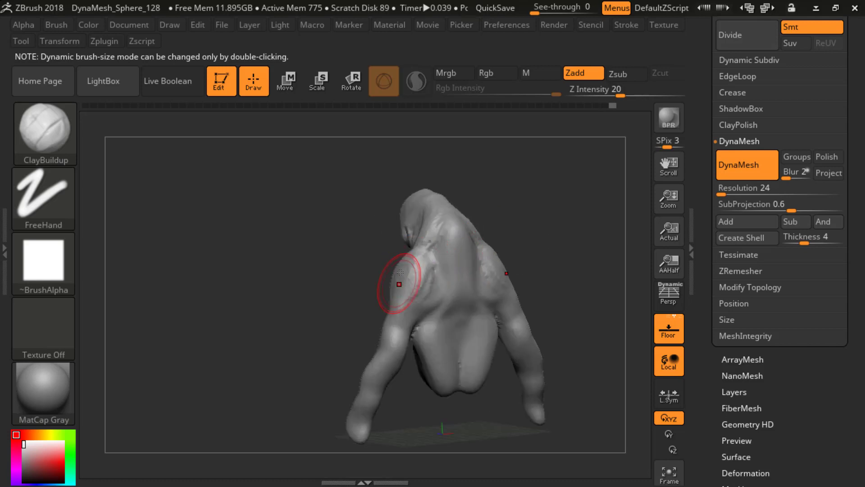
mouse_move(400, 272)
mouse_down()
mouse_move(446, 253)
mouse_move(469, 260)
mouse_move(515, 250)
mouse_move(520, 265)
mouse_move(552, 247)
mouse_move(397, 313)
mouse_up()
key(shift+f)
key(shift+f)
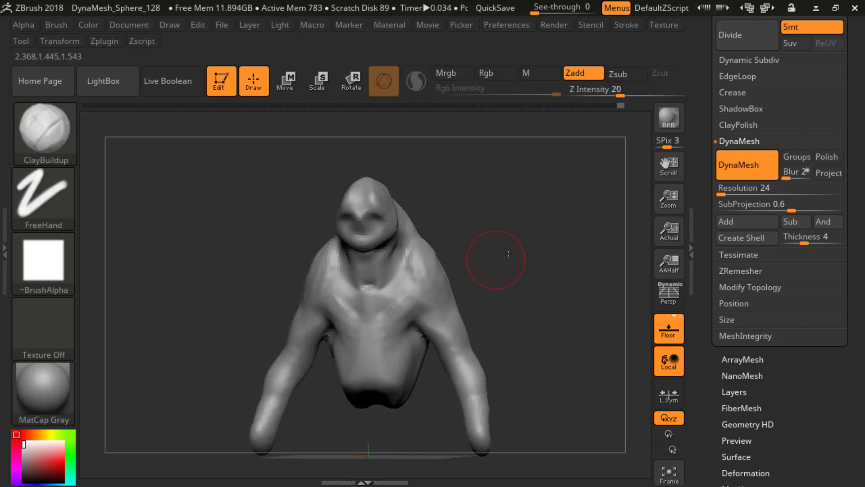
Step: Shape the front and side of the deltoids where they meet the chest and upper arms with ClayBuildup strokes
drag(509, 254, 411, 255)
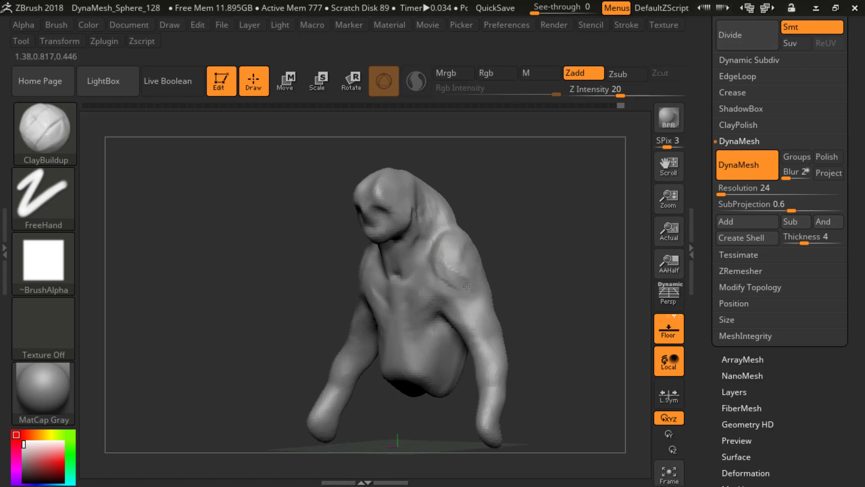
mouse_move(544, 252)
mouse_down()
mouse_move(496, 253)
mouse_move(475, 279)
mouse_move(450, 273)
mouse_up()
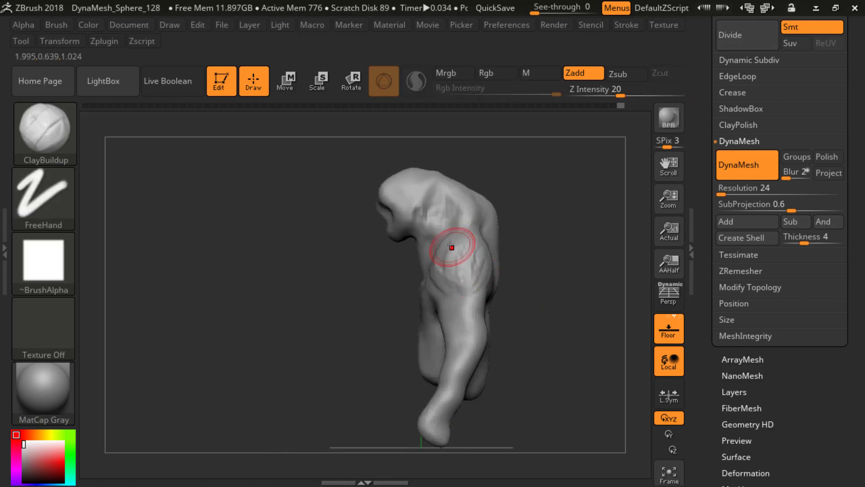
shift+drag(552, 251, 591, 266)
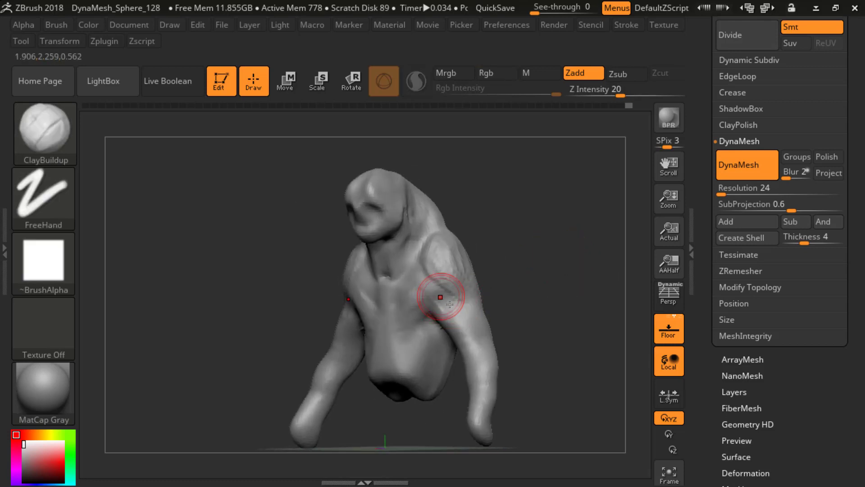
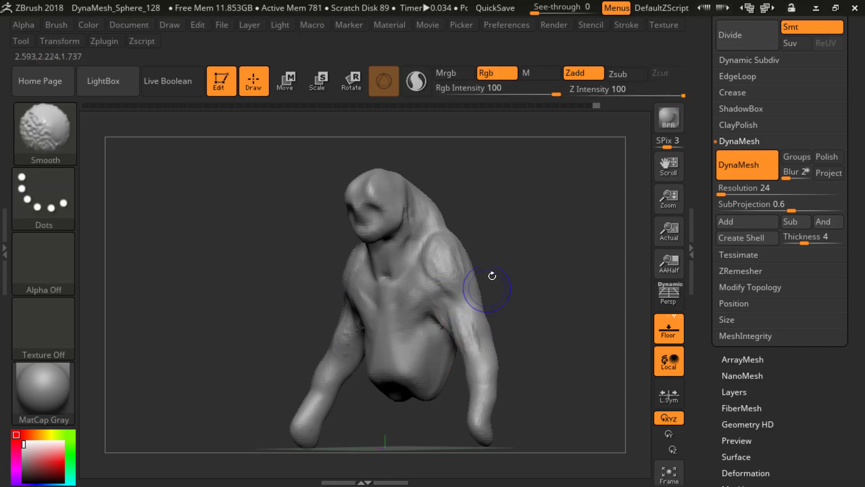
Step: Build up the pectorals and collarbone area with ClayBuildup strokes across the upper chest and smooth them
mouse_move(493, 274)
shift+mouse_down()
mouse_move(521, 265)
mouse_move(490, 273)
shift+mouse_up()
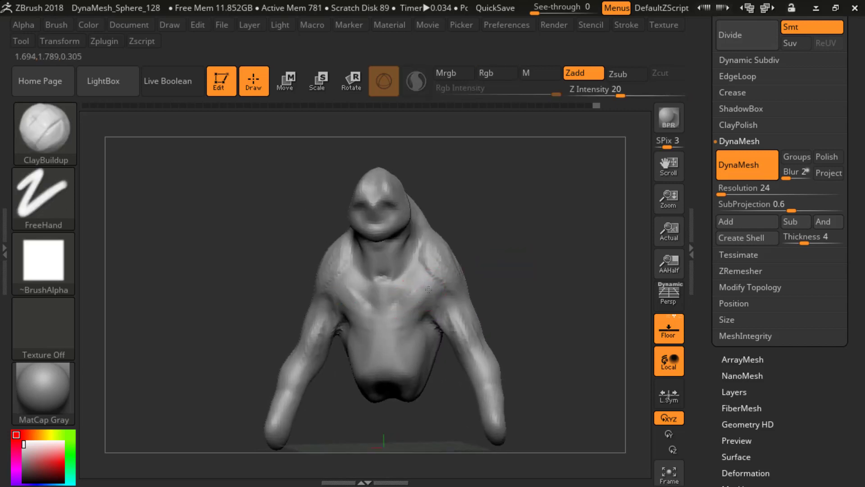
mouse_move(428, 289)
mouse_down()
mouse_move(391, 305)
mouse_move(388, 297)
mouse_up()
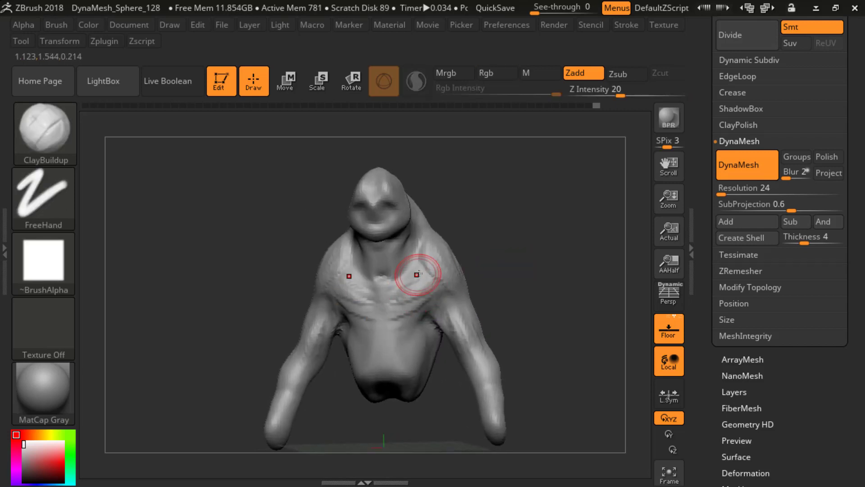
key(shift)
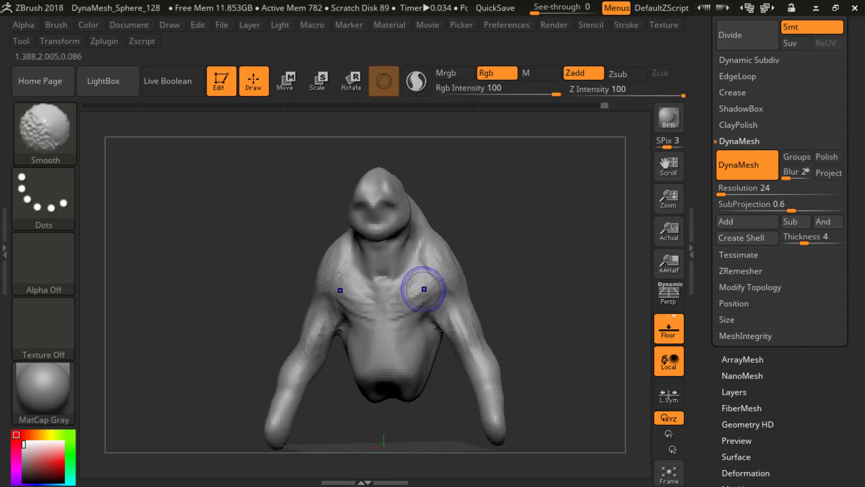
Step: Switch to the DamStandard brush and carve the lower edge of the pectorals from the armpits towards the sternum
key(b)
key(d)
key(s)
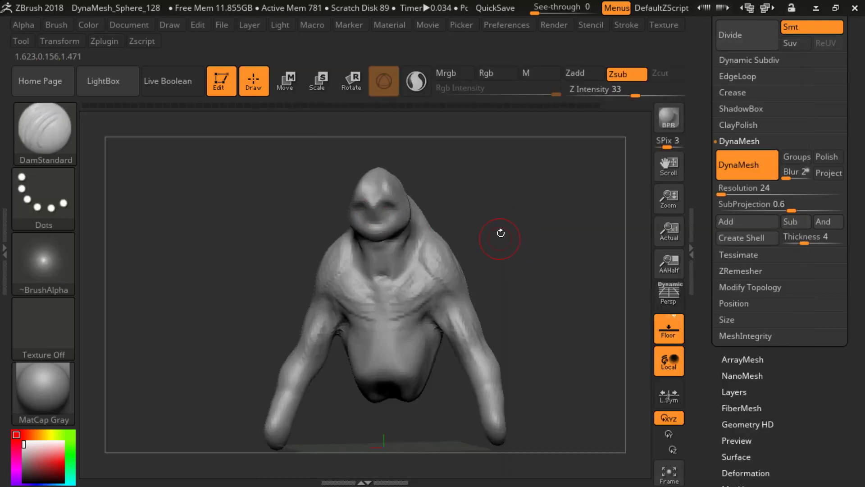
drag(500, 233, 468, 276)
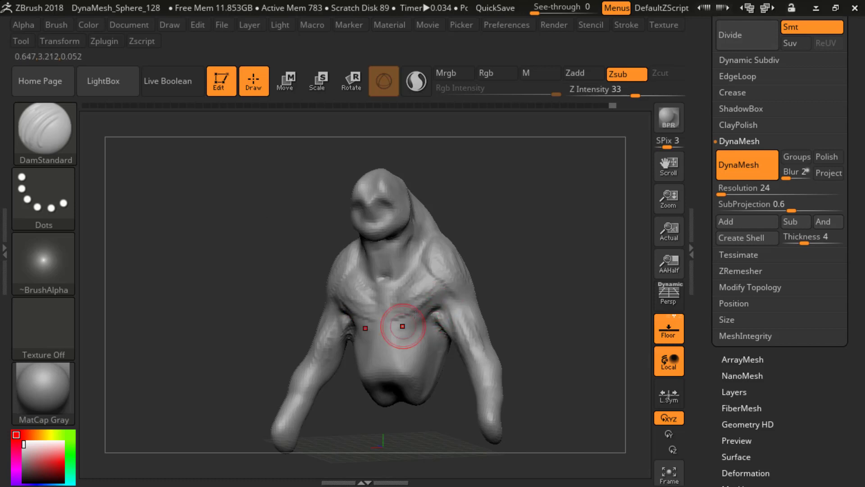
mouse_move(469, 300)
mouse_down()
mouse_move(531, 280)
mouse_move(398, 319)
mouse_up()
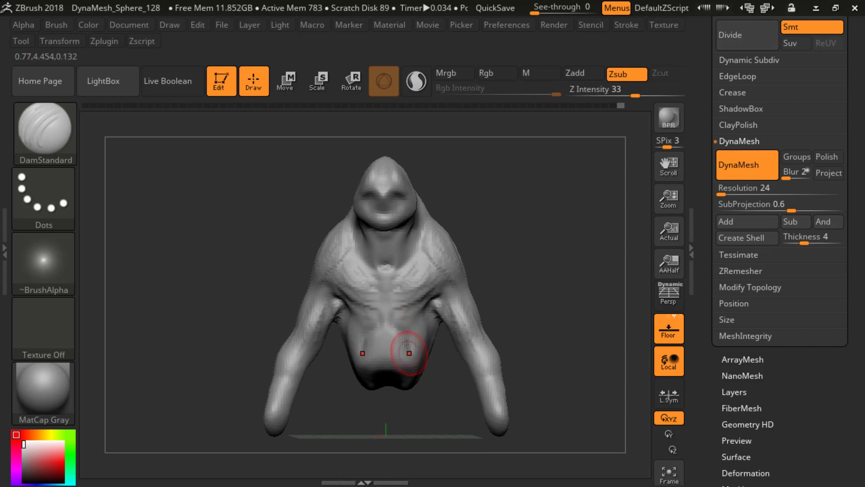
Step: Switch back to the ClayBuildup brush, add volume to the chest and smooth the transitions into the shoulders and ribcage
mouse_move(518, 270)
mouse_down()
mouse_move(514, 253)
mouse_move(462, 253)
mouse_up()
key(b)
key(c)
key(b)
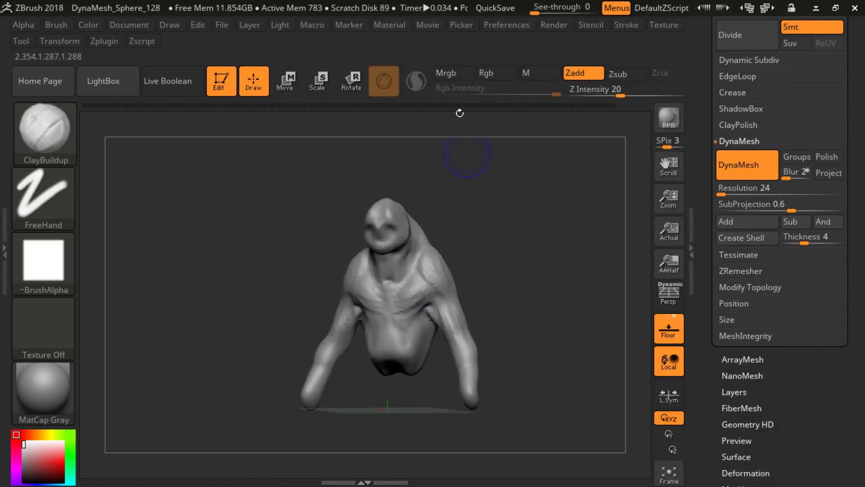
shift+drag(397, 294, 416, 287)
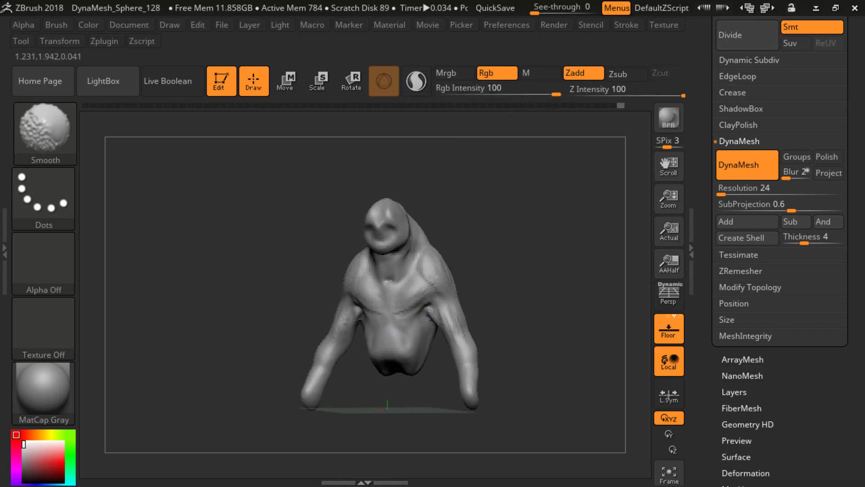
mouse_move(514, 309)
mouse_down()
mouse_move(469, 259)
mouse_move(554, 263)
mouse_move(533, 239)
mouse_move(459, 293)
mouse_up()
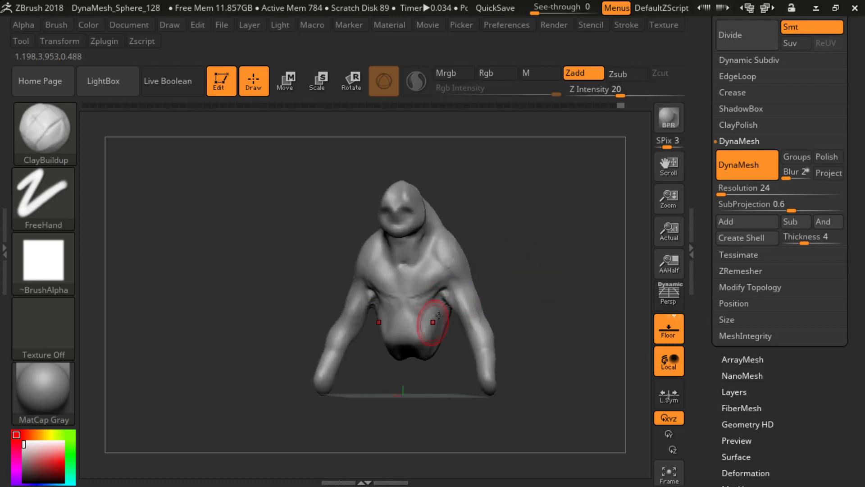
Step: Switch to the SnakeHook brush and pull the bottom of the torso downwards and outwards to fill out the waist
key(b)
key(m)
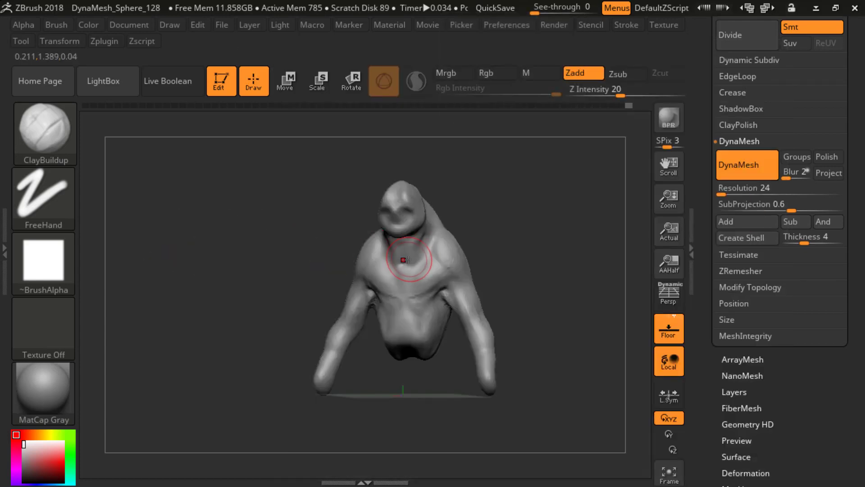
key(b)
key(s)
key(h)
mouse_move(544, 242)
shift+mouse_down()
mouse_move(544, 255)
mouse_move(545, 230)
shift+mouse_up()
mouse_move(384, 325)
mouse_down()
mouse_move(379, 318)
mouse_move(399, 349)
mouse_up()
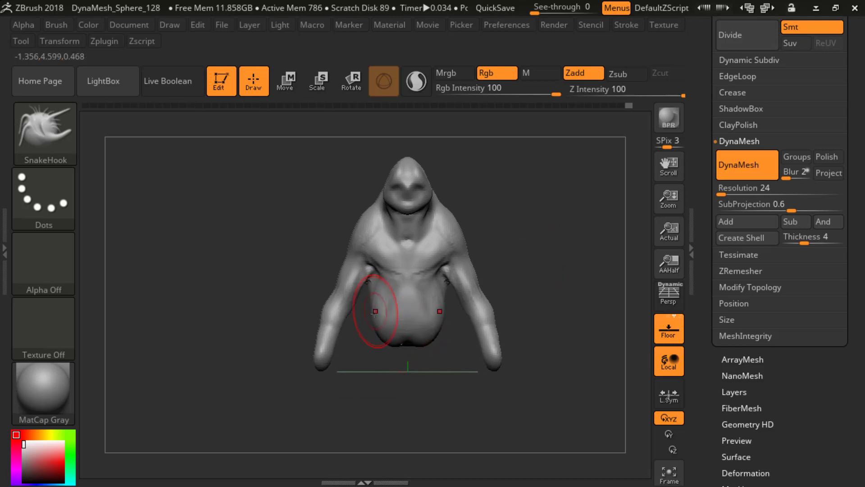
mouse_move(374, 311)
mouse_down()
mouse_move(357, 323)
mouse_move(396, 355)
mouse_move(409, 350)
mouse_up()
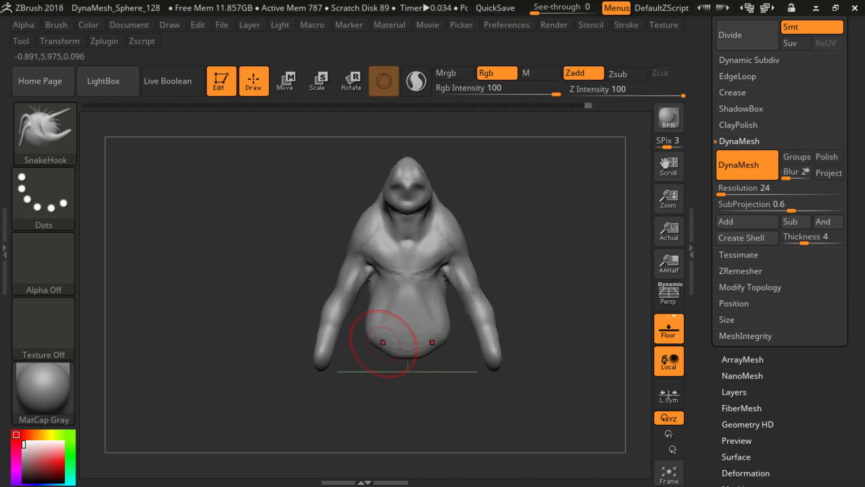
Step: Adjust the SnakeHook draw size and reshape the curve of the back and lower torso in side view
drag(538, 233, 360, 289)
key(s)
click(468, 266)
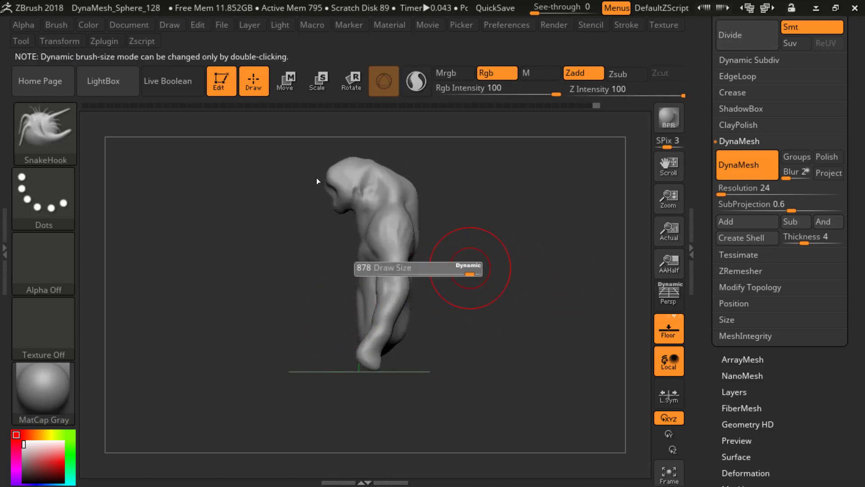
mouse_move(468, 266)
mouse_down()
mouse_move(412, 270)
mouse_move(424, 275)
mouse_up()
mouse_move(446, 266)
shift+mouse_down()
mouse_move(463, 265)
mouse_move(427, 279)
mouse_move(416, 318)
shift+mouse_up()
drag(432, 235, 411, 173)
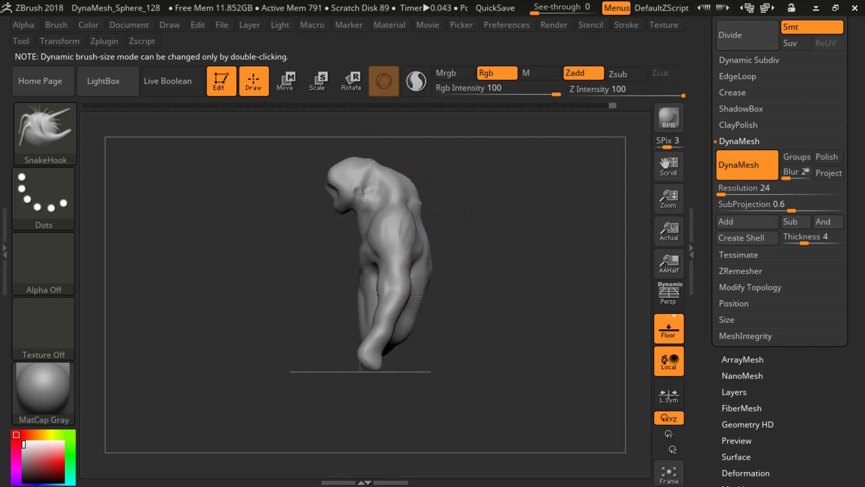
mouse_move(417, 296)
mouse_down()
mouse_move(391, 315)
mouse_move(321, 326)
mouse_move(390, 300)
mouse_move(435, 311)
mouse_up()
Step: Switch to the ClayBuildup brush, reduce its draw size and build up the back of the head down into the neck
key(s)
key(b)
key(c)
key(b)
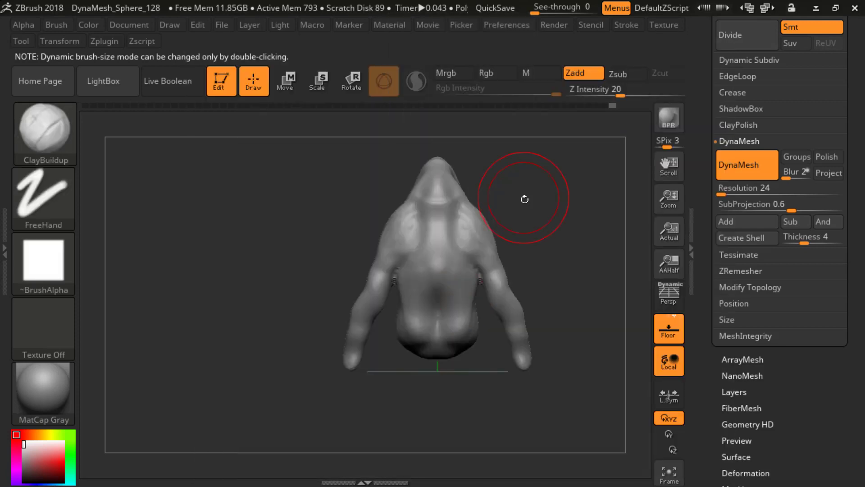
drag(524, 199, 546, 198)
shift+drag(444, 182, 490, 174)
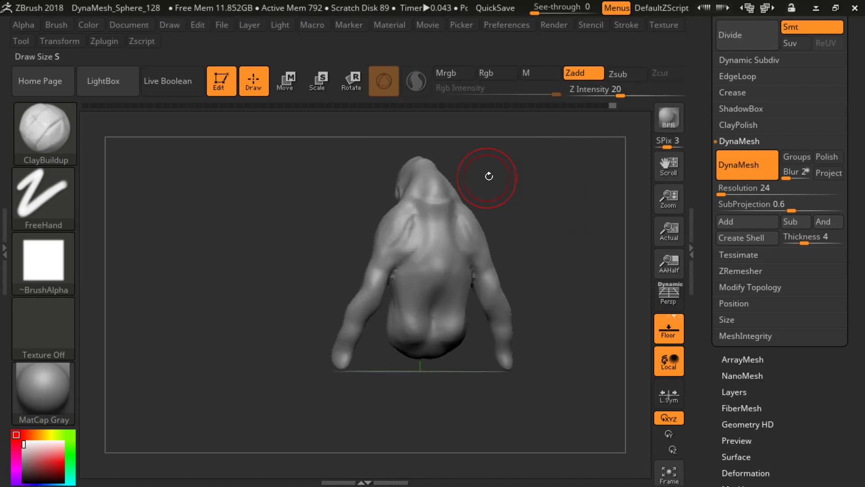
key(s)
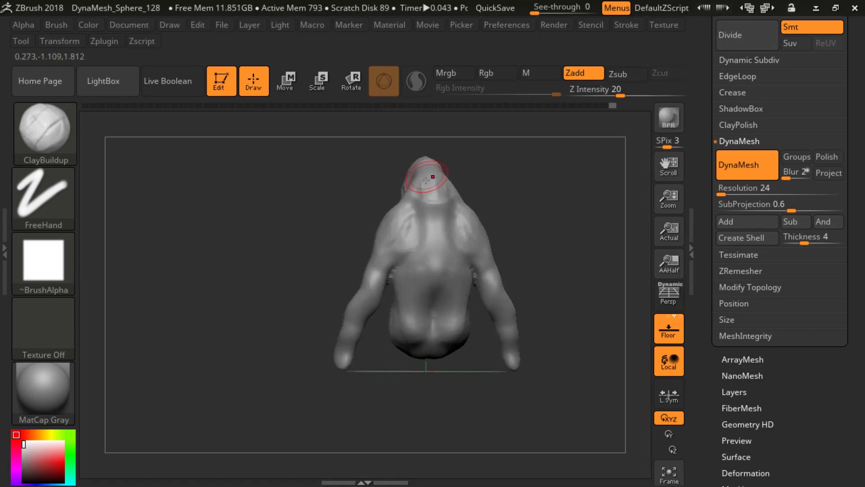
mouse_move(426, 183)
mouse_down()
mouse_move(426, 208)
mouse_move(418, 190)
mouse_move(438, 215)
mouse_up()
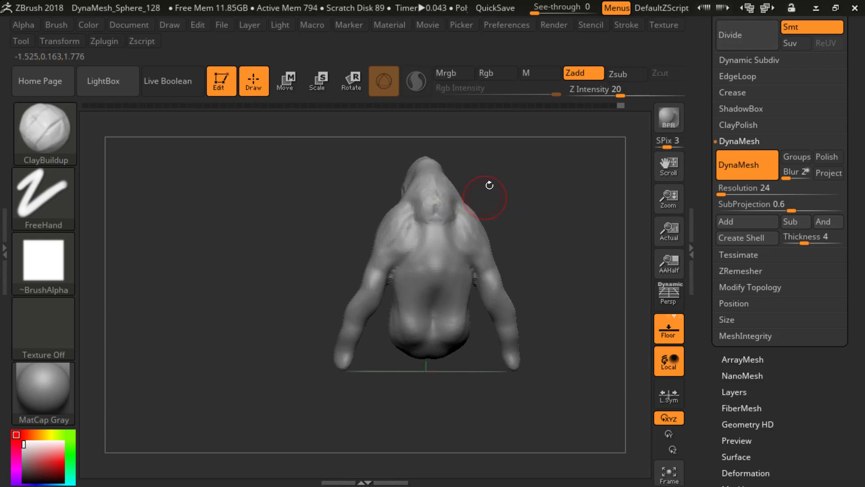
drag(489, 185, 501, 193)
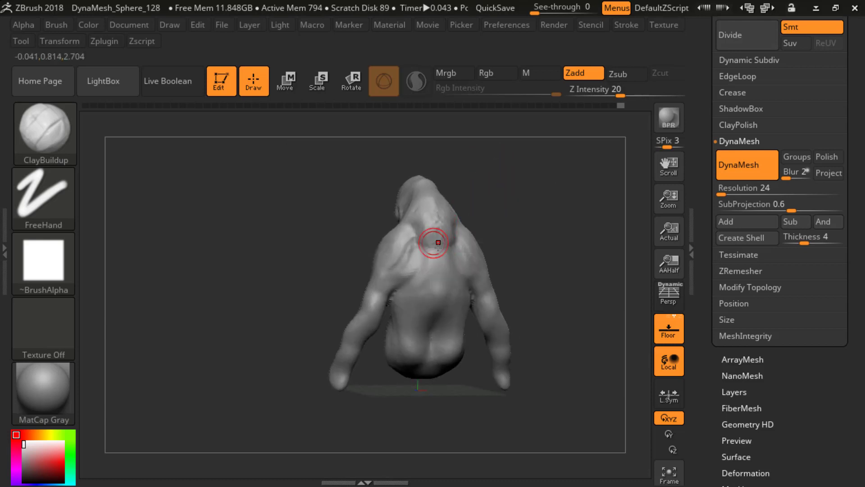
Step: Switch to Google Chrome and search Google Images for "human anatomy" in a new tab
key(alt+Tab)
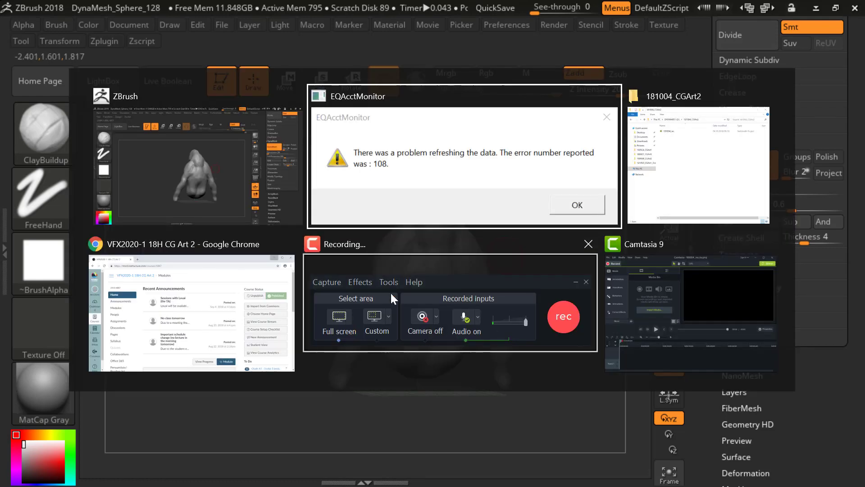
click(243, 301)
key(ctrl+t)
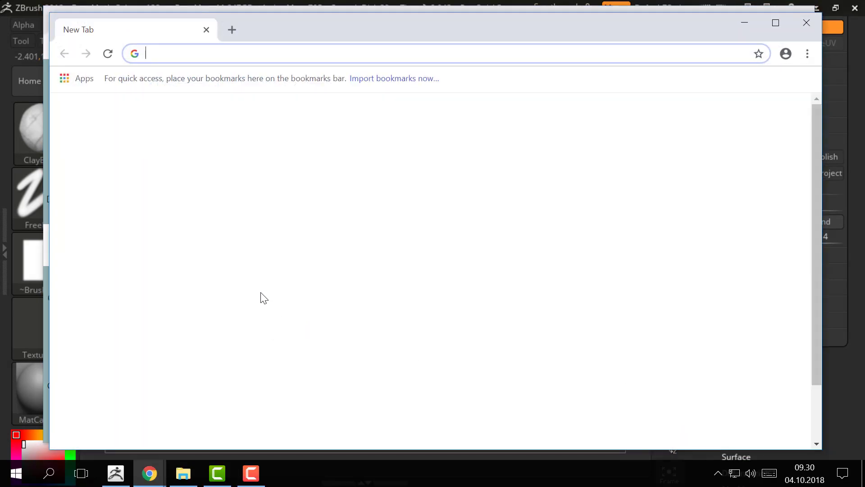
text(human a)
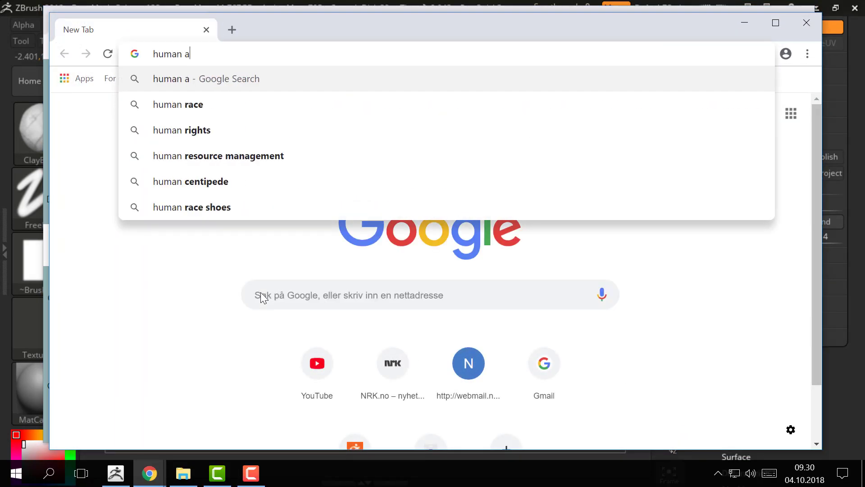
text(natomy)
key(BackSpace)
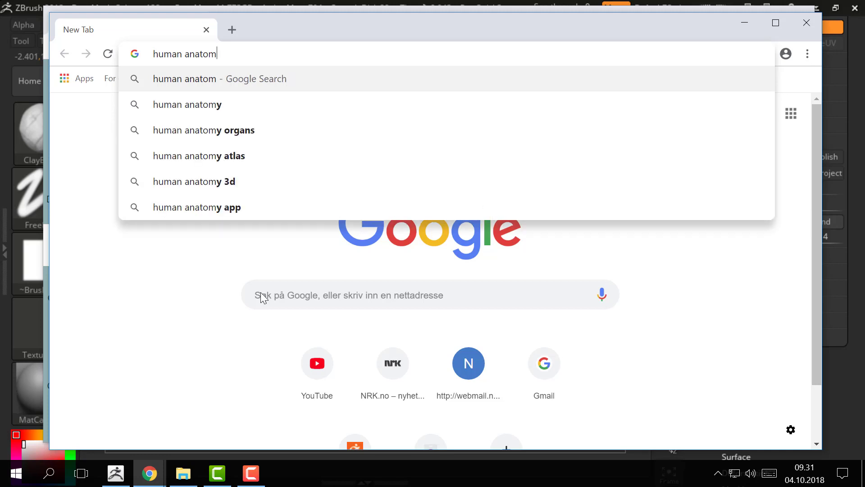
text(y)
key(Return)
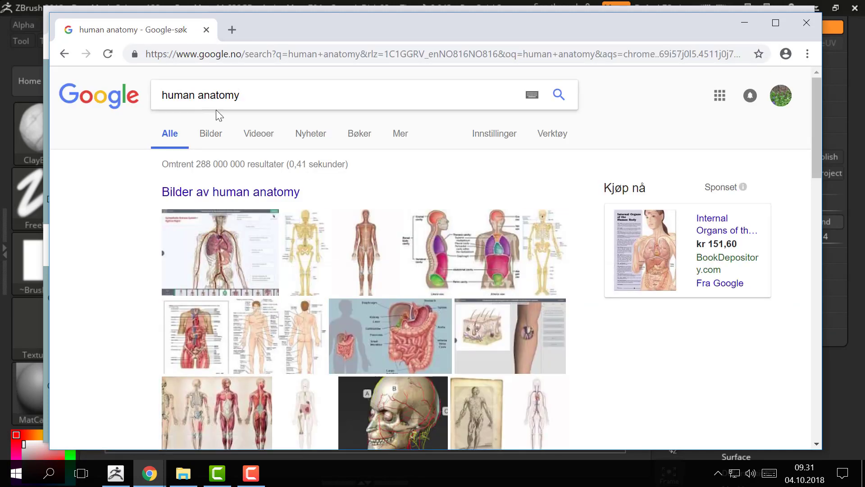
click(221, 138)
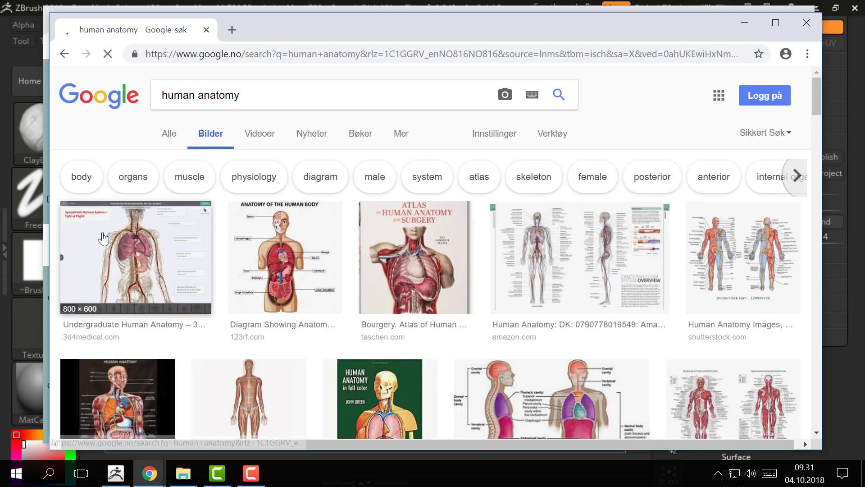
Step: Examine the human anatomy image results for usable muscle and body references
scroll(103, 239, down, 5)
scroll(103, 239, down, 15)
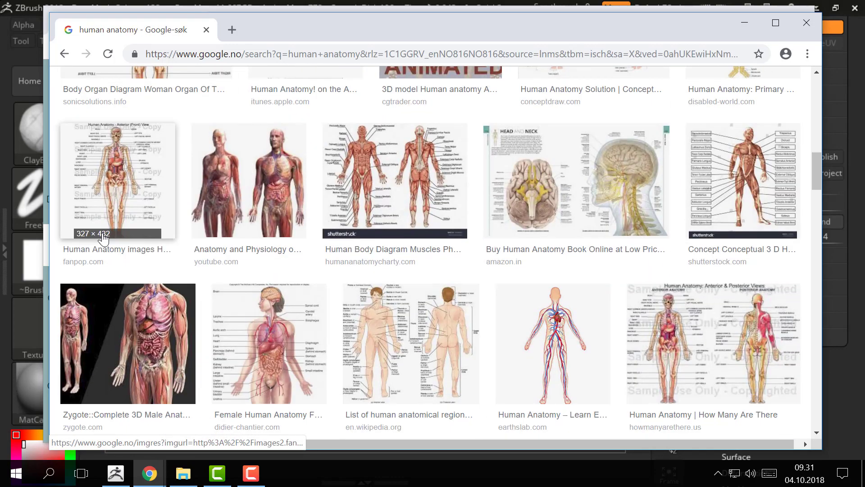
scroll(103, 239, down, 4)
scroll(116, 234, up, 3)
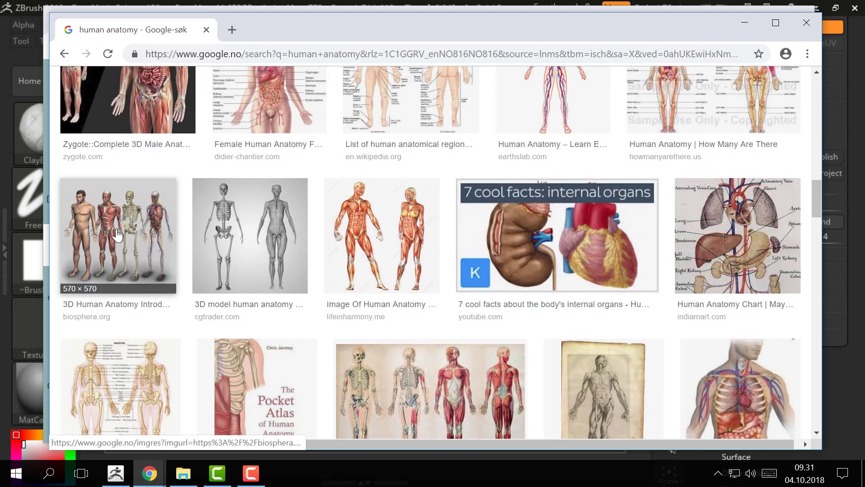
scroll(116, 234, down, 8)
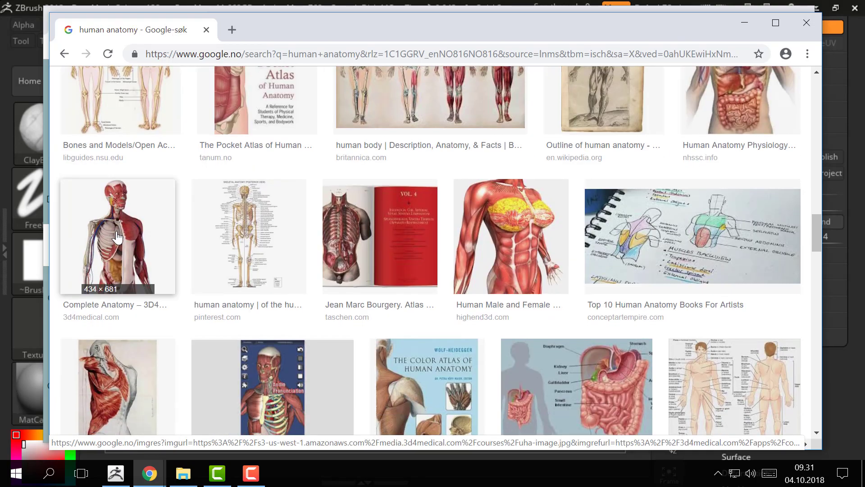
scroll(116, 235, down, 5)
scroll(147, 254, up, 15)
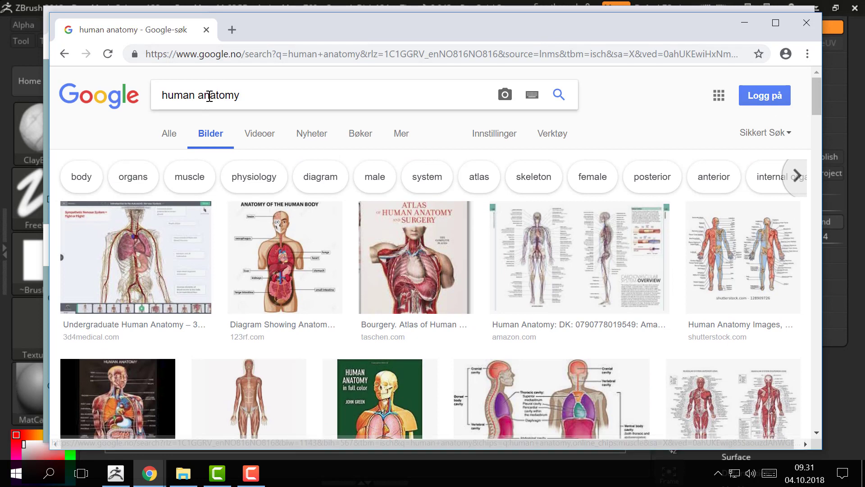
Step: Replace the image search with "anatomy reference" and look through the first results
drag(196, 96, 283, 99)
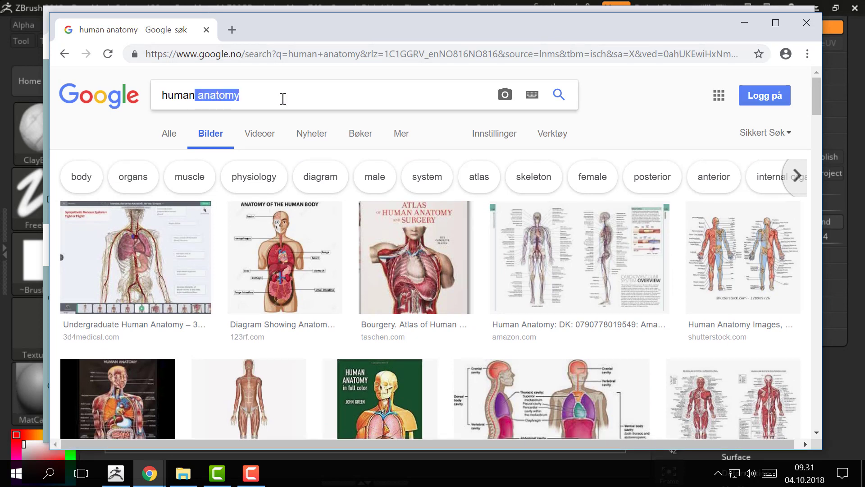
key(BackSpace)
key(BackSpace)
key(BackSpace)
key(BackSpace)
key(BackSpace)
key(BackSpace)
text(a)
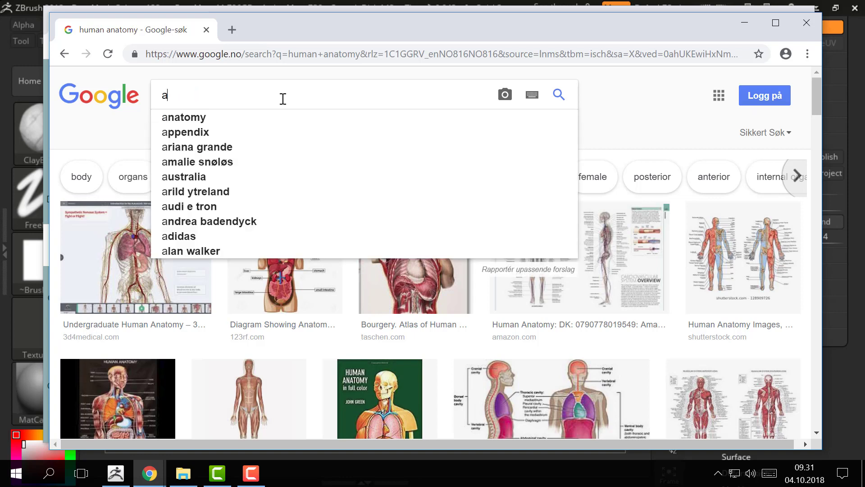
text(natomy ref)
key(BackSpace)
text(e)
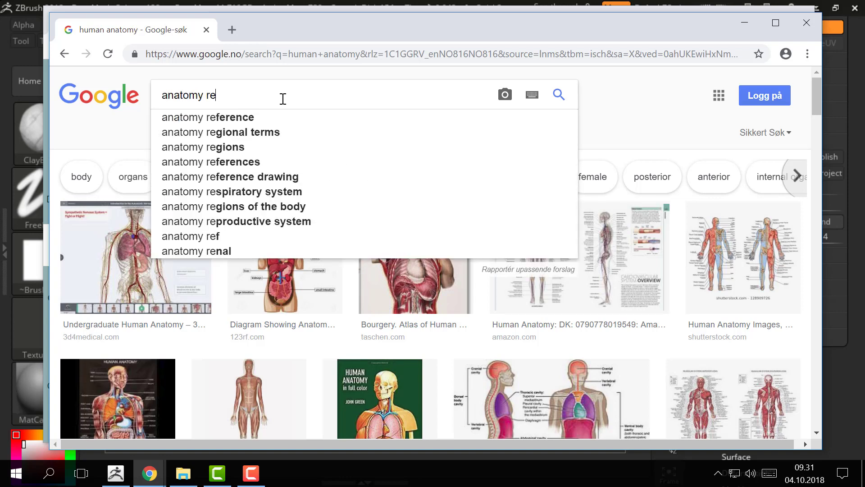
text(ference)
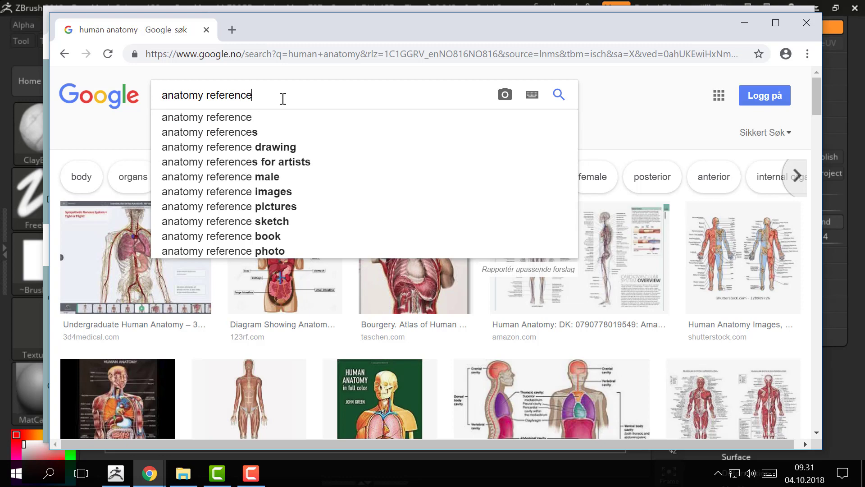
key(Return)
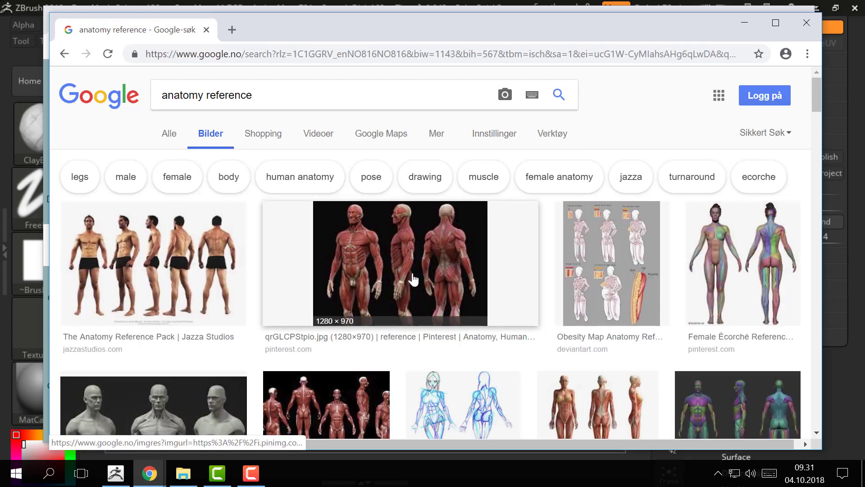
scroll(377, 266, down, 3)
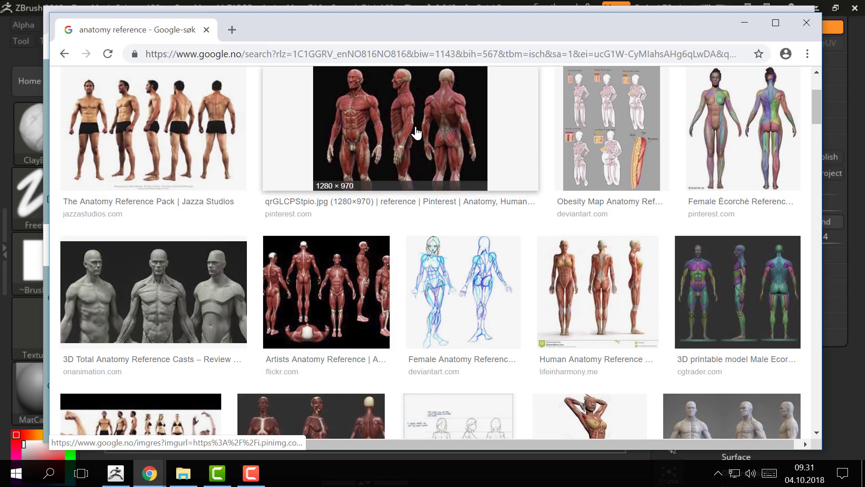
Step: Look through the anatomy reference image results and open the preview of the grey male torso sculpt shown from back and front
scroll(417, 133, down, 5)
scroll(417, 133, up, 2)
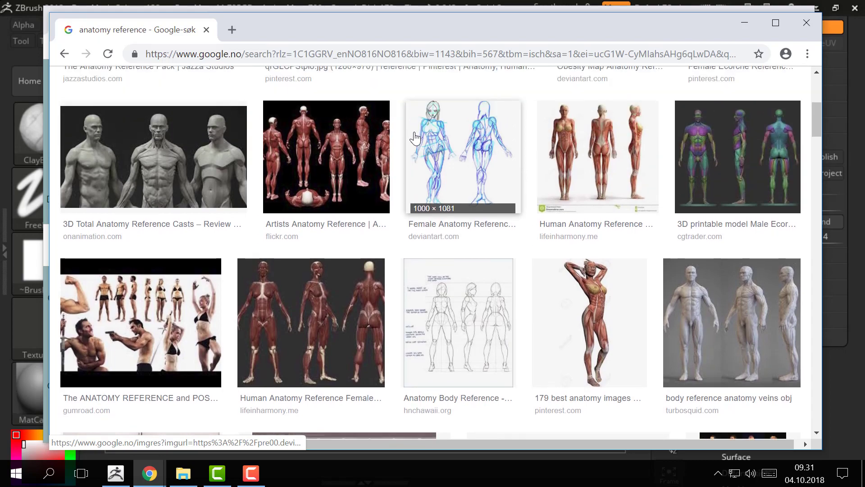
scroll(415, 138, down, 10)
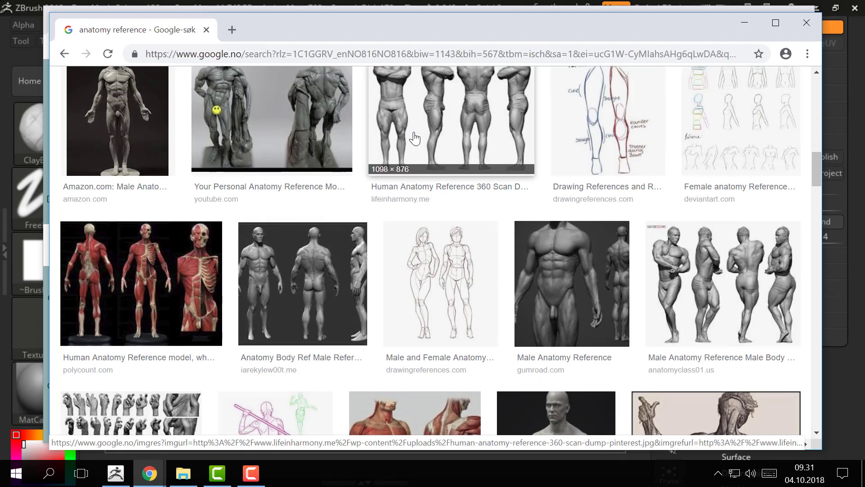
scroll(415, 137, down, 6)
scroll(415, 138, down, 5)
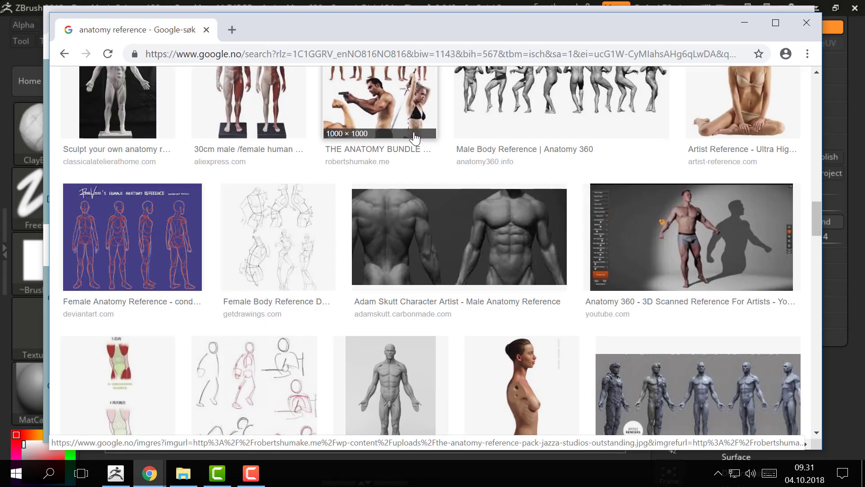
scroll(415, 137, down, 5)
scroll(414, 132, up, 7)
scroll(413, 131, down, 3)
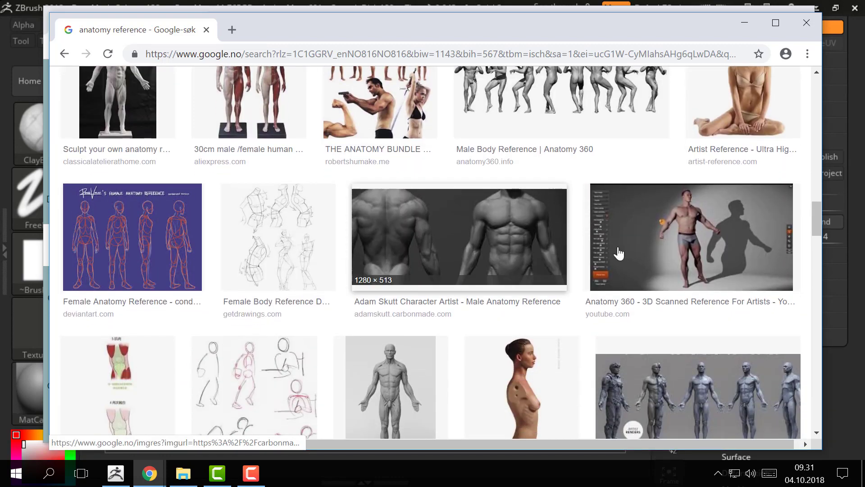
scroll(384, 154, down, 3)
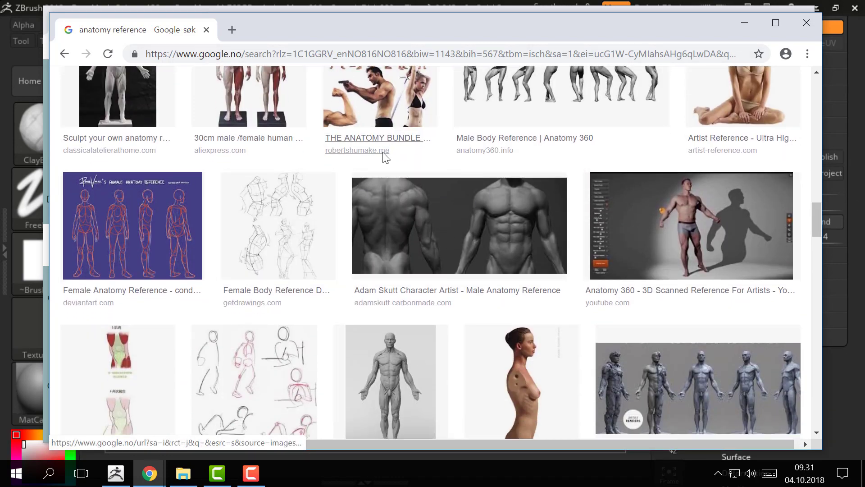
scroll(375, 171, up, 2)
scroll(376, 172, down, 1)
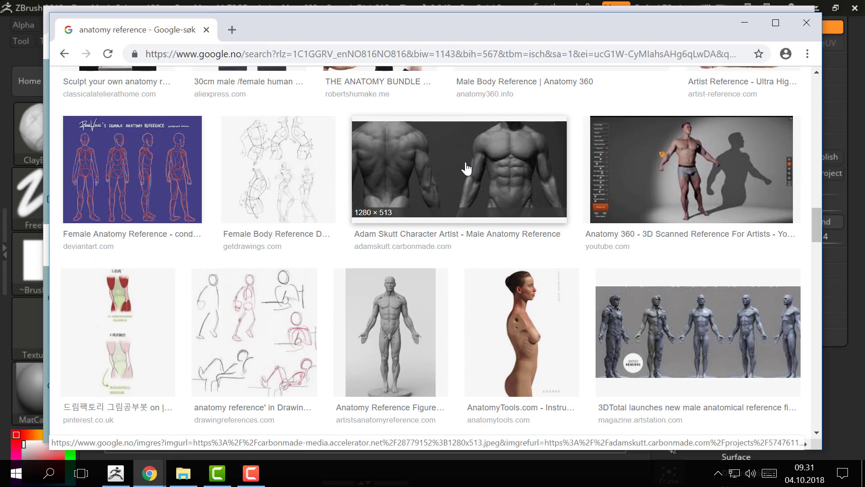
click(466, 169)
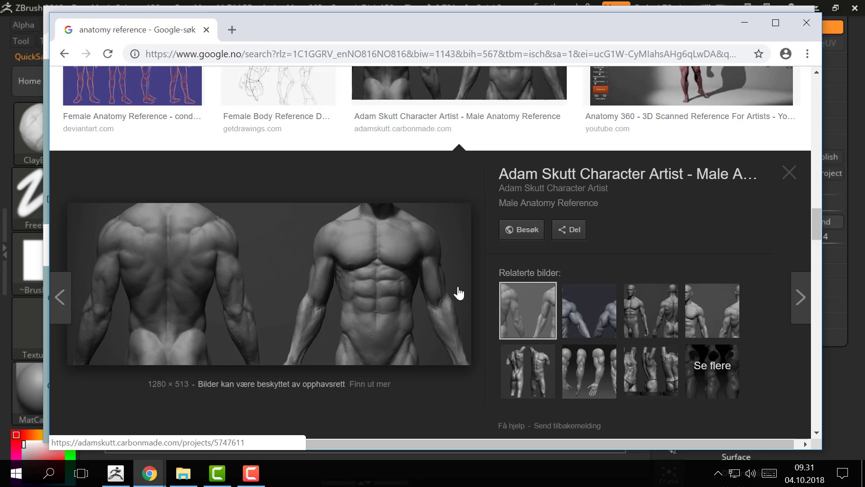
Step: Examine more of the anatomy reference results for sculpted figures, muscle charts and proportion drawings
scroll(392, 318, up, 4)
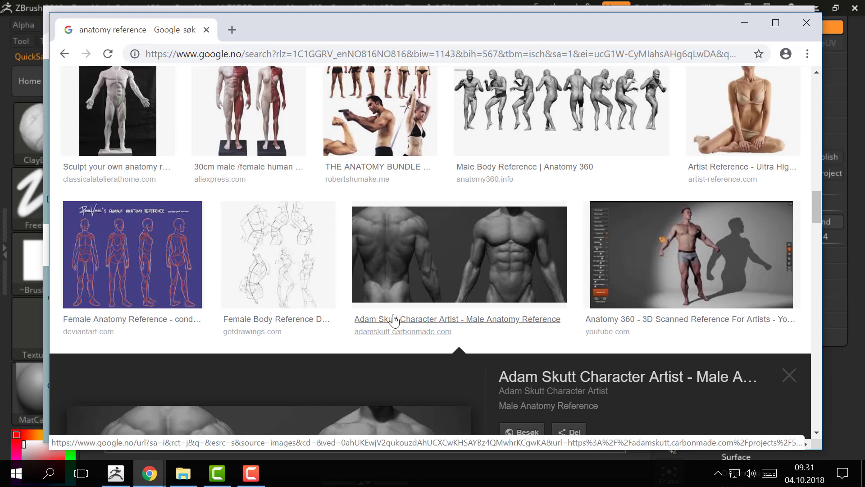
scroll(393, 320, down, 5)
scroll(394, 319, down, 4)
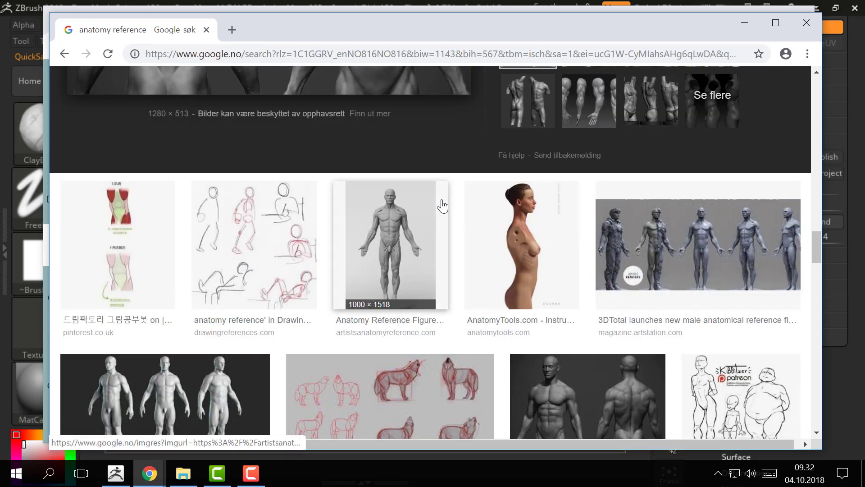
scroll(555, 272, down, 3)
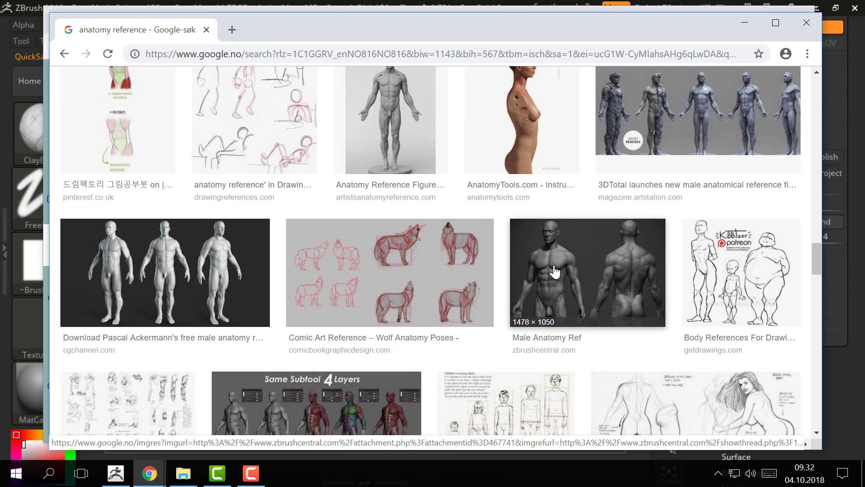
scroll(558, 269, down, 4)
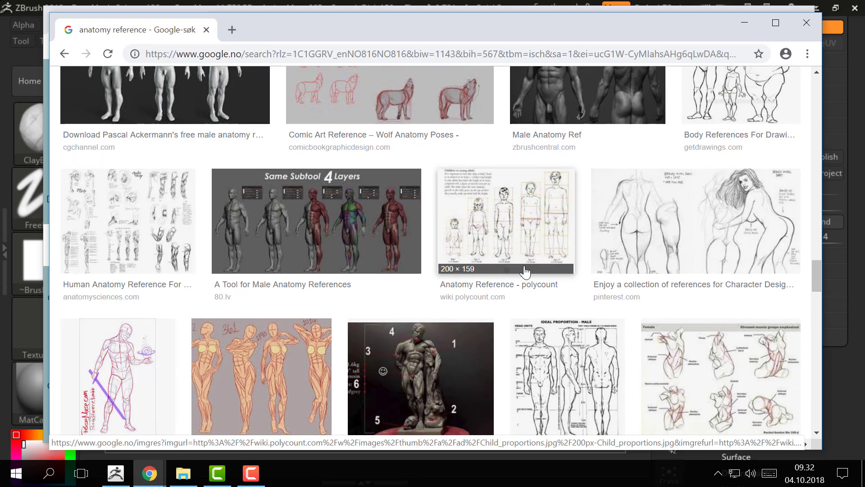
scroll(497, 261, down, 4)
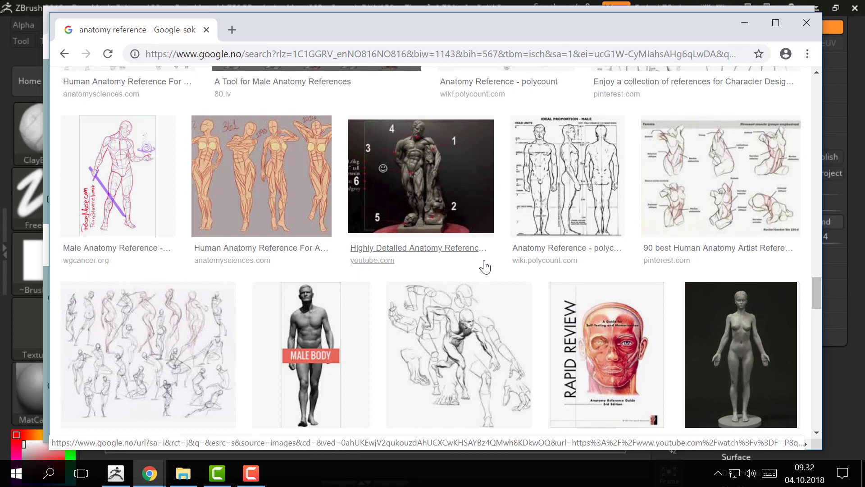
scroll(485, 267, up, 3)
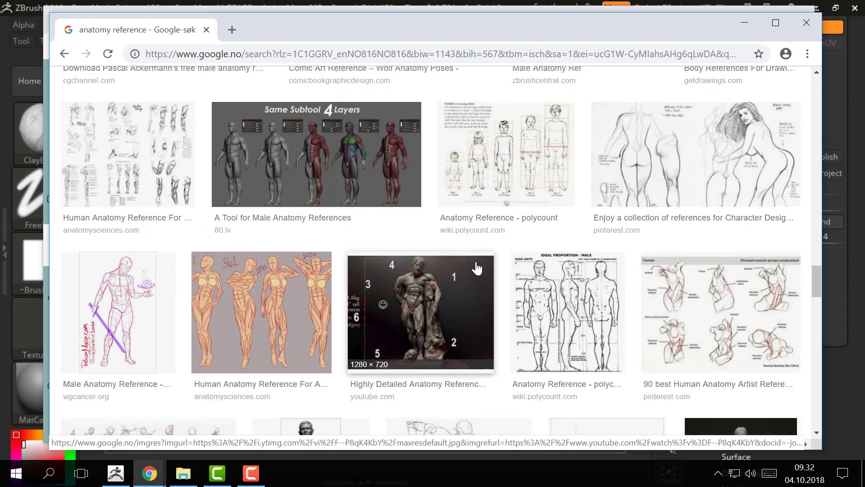
scroll(473, 263, up, 15)
scroll(470, 253, down, 1)
scroll(470, 253, up, 10)
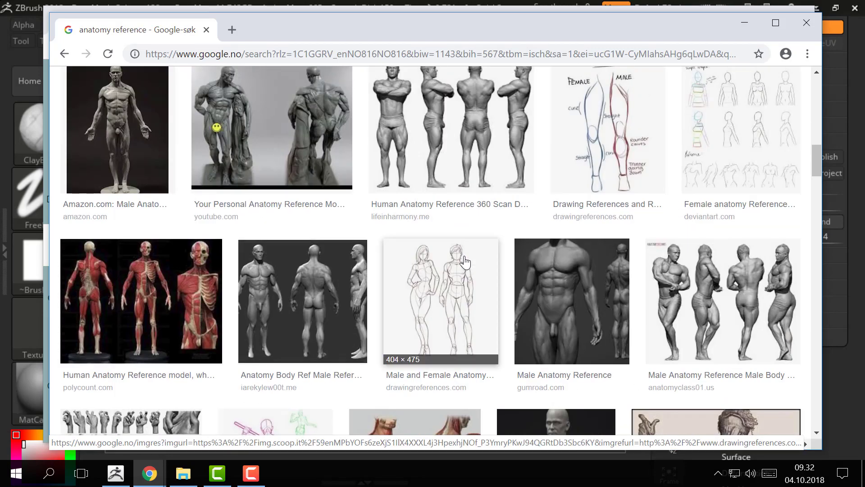
scroll(459, 258, up, 4)
Step: Switch back to ZBrush and smooth the transition between the neck and shoulder and the front of the torso
key(alt+Tab)
key(alt+Tab)
key(alt+Tab)
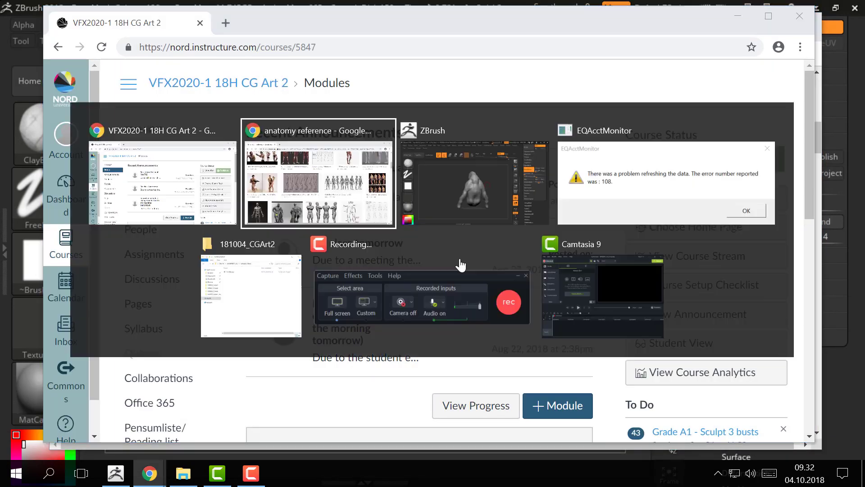
mouse_move(543, 226)
mouse_down()
mouse_move(489, 207)
mouse_move(545, 223)
mouse_move(500, 245)
mouse_up()
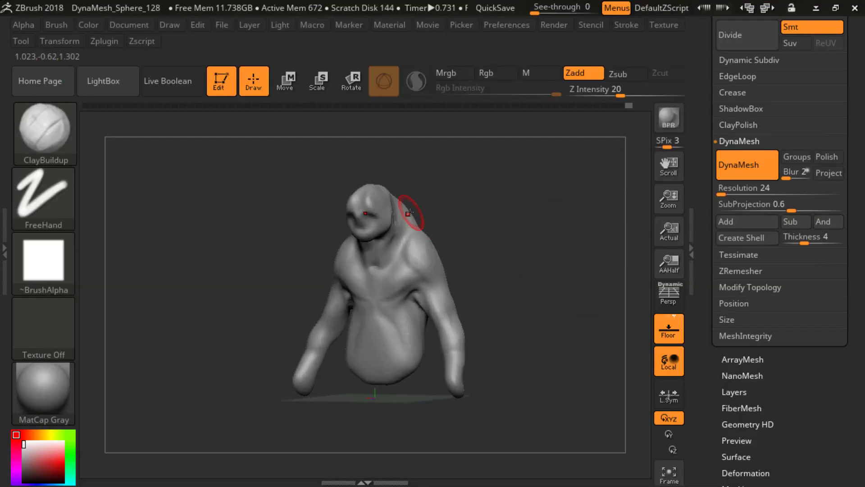
mouse_move(457, 228)
mouse_down()
mouse_move(440, 230)
mouse_move(462, 229)
mouse_up()
shift+drag(420, 250, 413, 224)
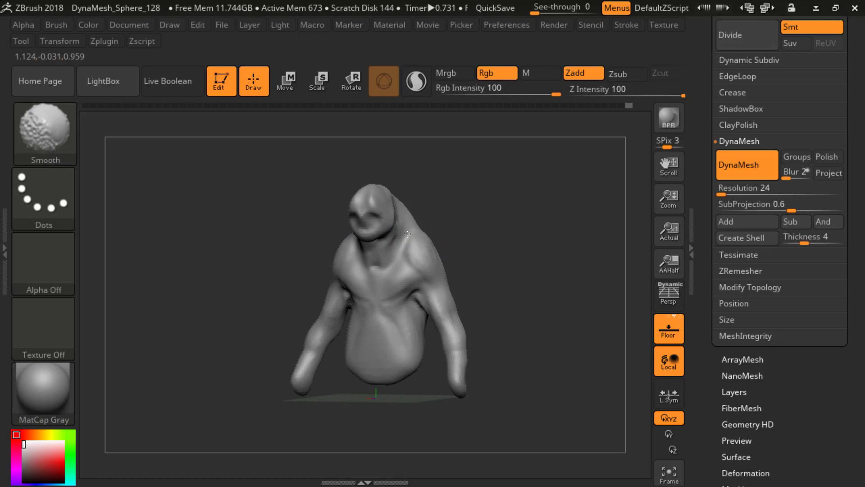
shift+drag(482, 297, 490, 282)
shift+drag(405, 298, 407, 306)
drag(511, 282, 473, 273)
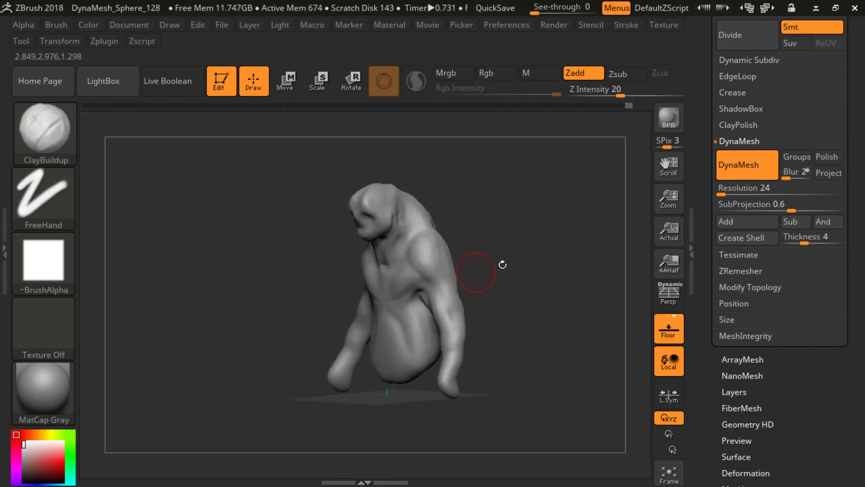
mouse_move(525, 257)
mouse_down()
mouse_move(489, 255)
mouse_move(531, 223)
mouse_move(518, 222)
mouse_up()
Step: Switch to the Move brush and reshape the back of the skull and the lower jaw
key(b)
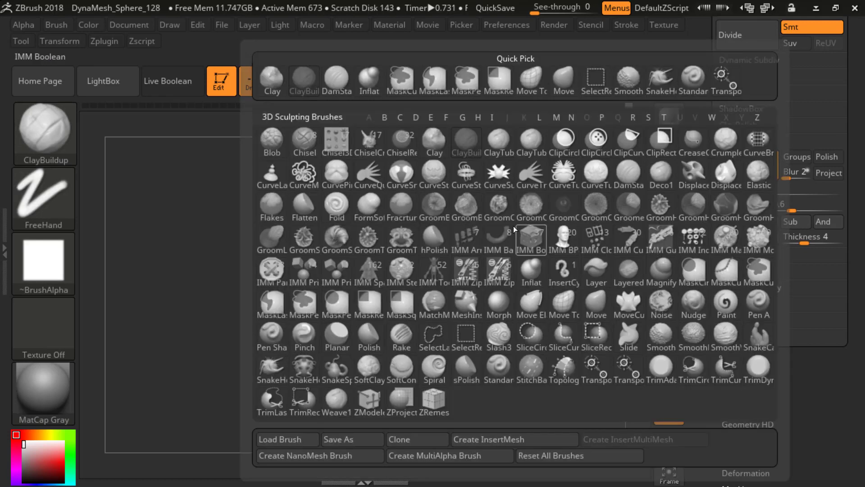
key(m)
key(v)
mouse_move(484, 195)
shift+mouse_down()
mouse_move(444, 193)
mouse_move(483, 170)
mouse_move(495, 175)
mouse_move(481, 201)
mouse_move(451, 201)
shift+mouse_up()
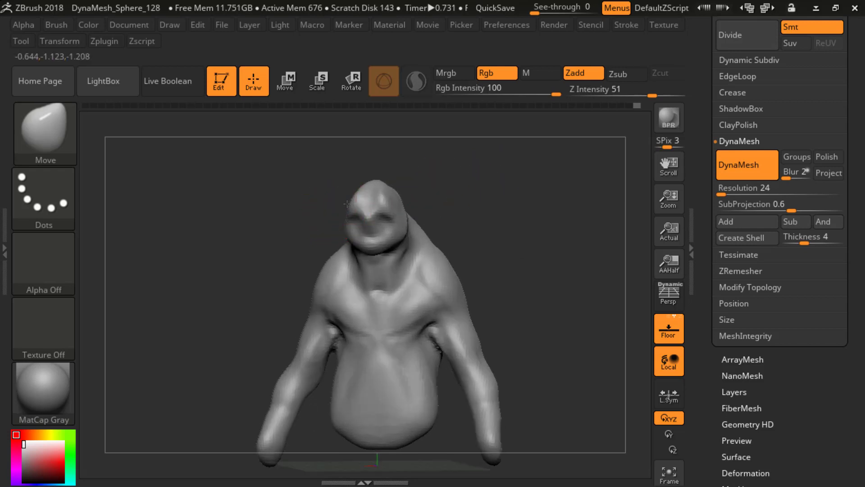
drag(454, 170, 342, 193)
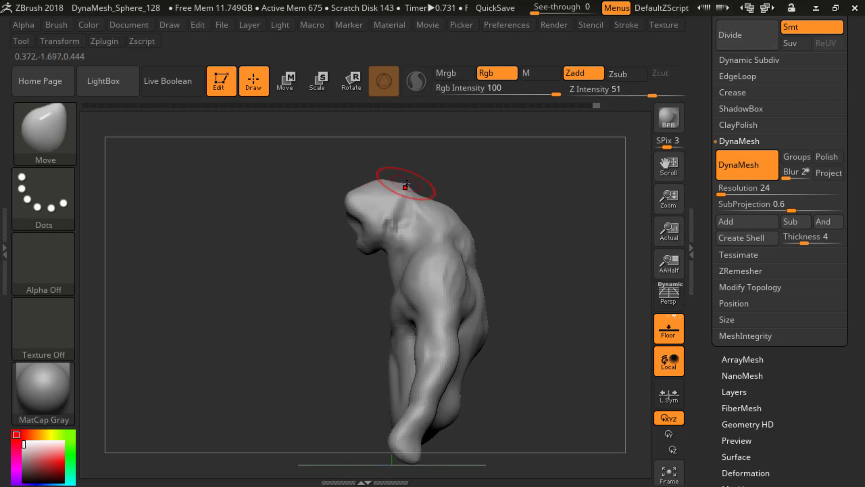
drag(406, 186, 407, 181)
mouse_move(445, 172)
mouse_down()
mouse_move(495, 184)
mouse_move(390, 210)
mouse_up()
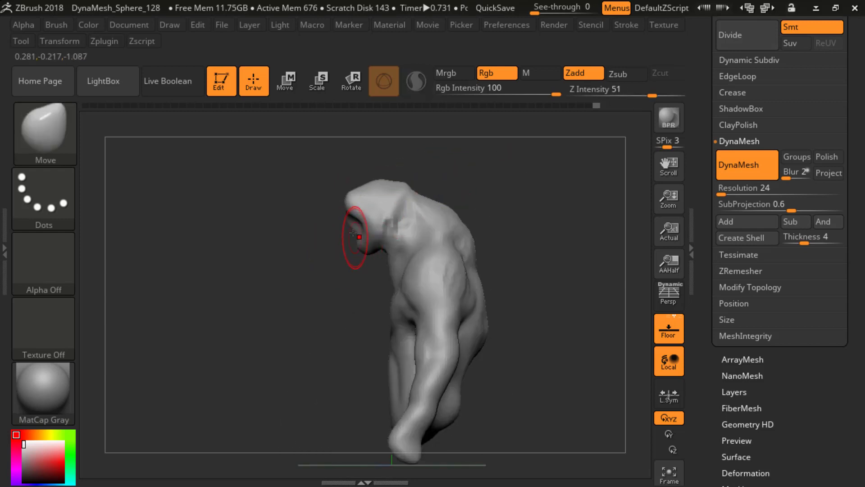
drag(354, 237, 368, 251)
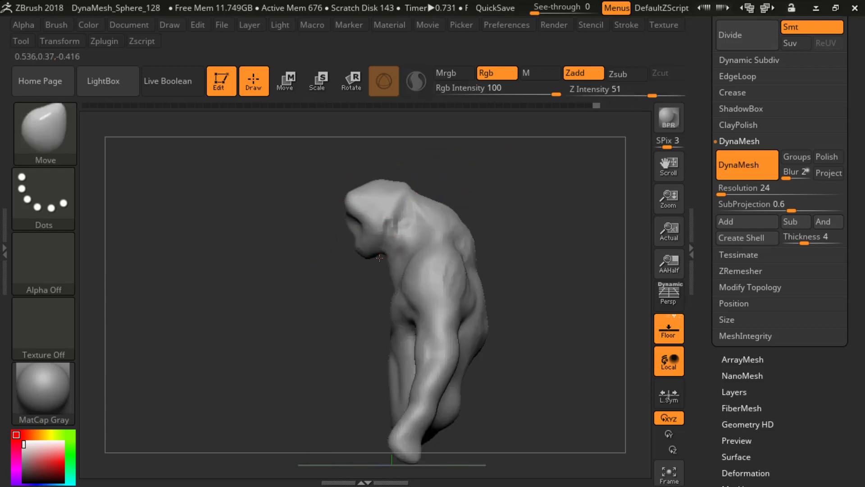
drag(328, 278, 415, 211)
drag(313, 284, 359, 297)
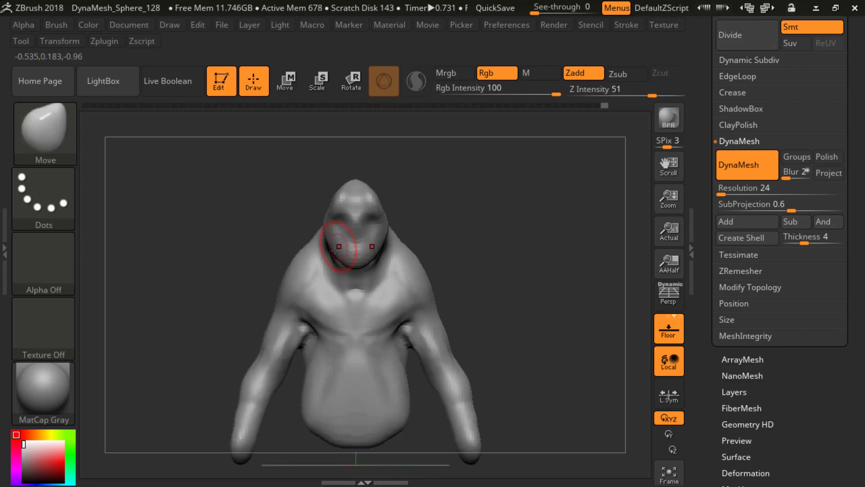
Step: Adjust the Move brush's draw size and pull the lower face forward and down into a long muzzle
alt+drag(471, 239, 477, 195)
drag(527, 230, 419, 259)
key(s)
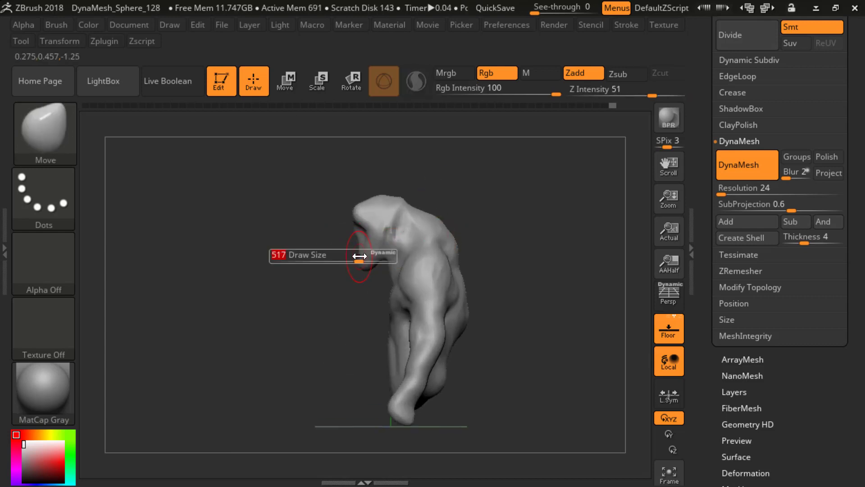
drag(312, 306, 459, 280)
mouse_move(480, 313)
mouse_down()
mouse_move(447, 294)
mouse_move(412, 290)
mouse_up()
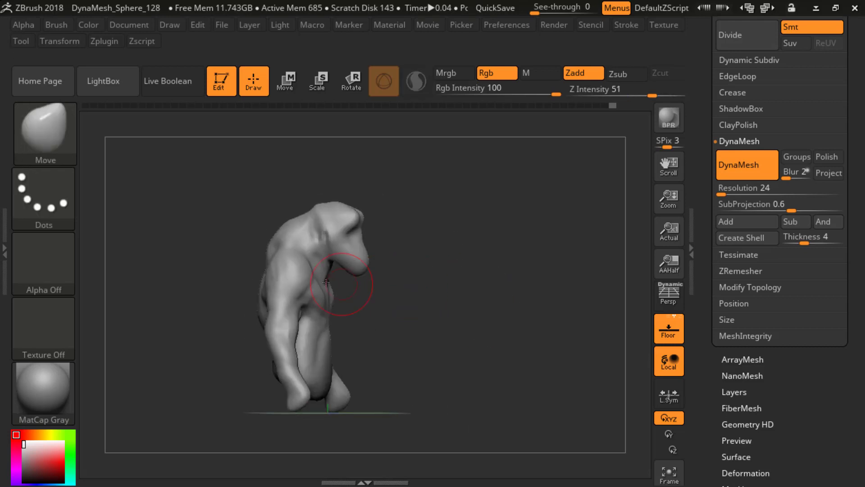
mouse_move(395, 252)
mouse_down()
mouse_move(382, 258)
mouse_move(363, 248)
mouse_move(355, 258)
mouse_up()
drag(530, 216, 455, 205)
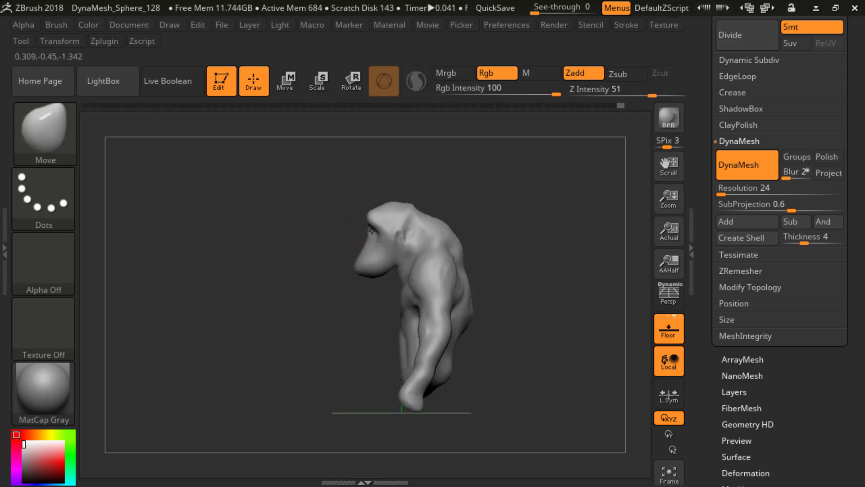
mouse_move(371, 231)
mouse_down()
mouse_move(448, 232)
mouse_move(453, 243)
mouse_up()
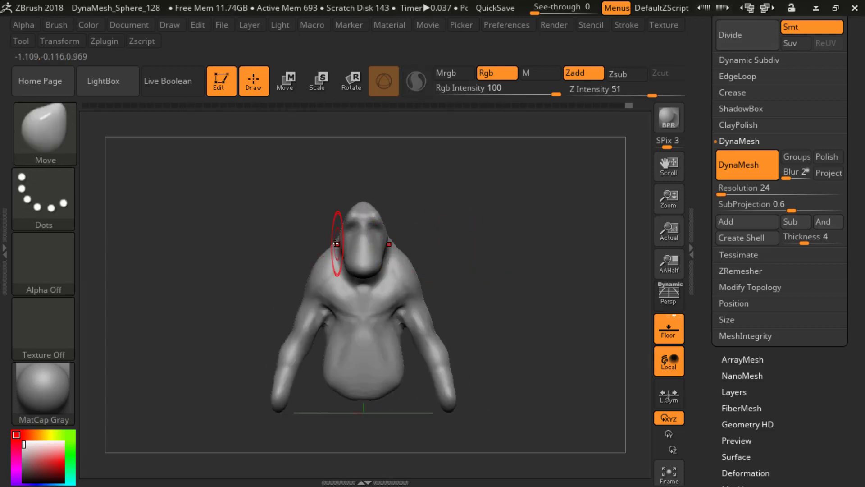
Step: Reshape both arms with the Move brush, adjusting the forearm contours and pushing the hand ends slightly outward
mouse_move(299, 291)
mouse_down()
mouse_move(293, 329)
mouse_move(280, 343)
mouse_up()
mouse_move(291, 305)
mouse_down()
mouse_move(297, 301)
mouse_move(292, 325)
mouse_up()
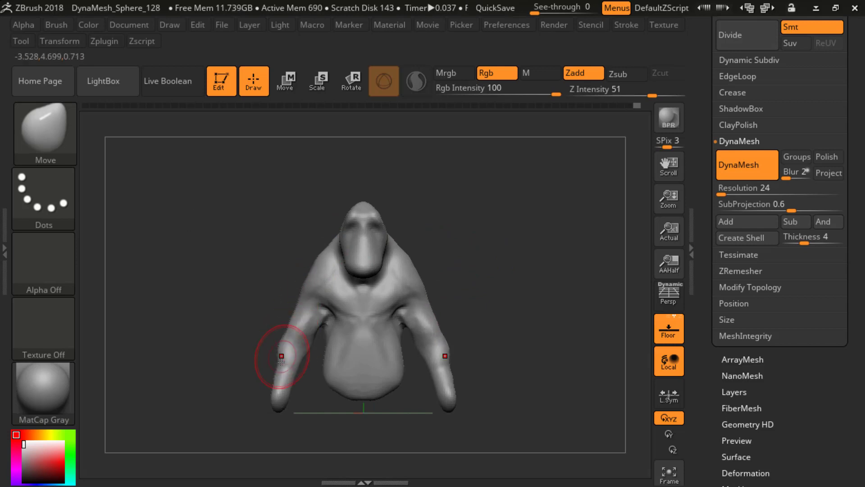
drag(282, 358, 274, 370)
ctrl+drag(251, 340, 185, 252)
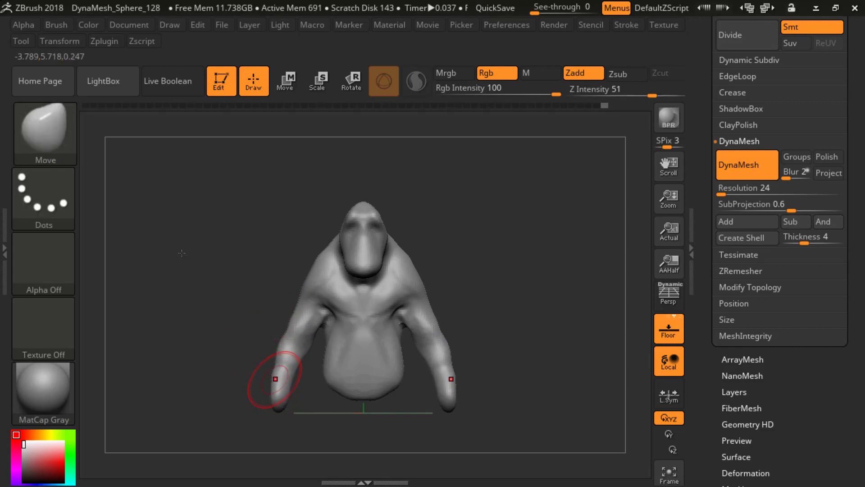
drag(276, 379, 279, 360)
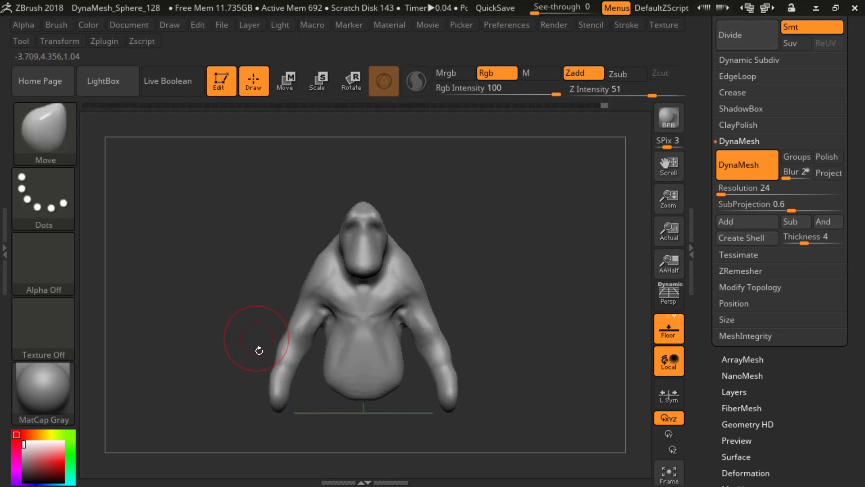
drag(273, 399, 270, 395)
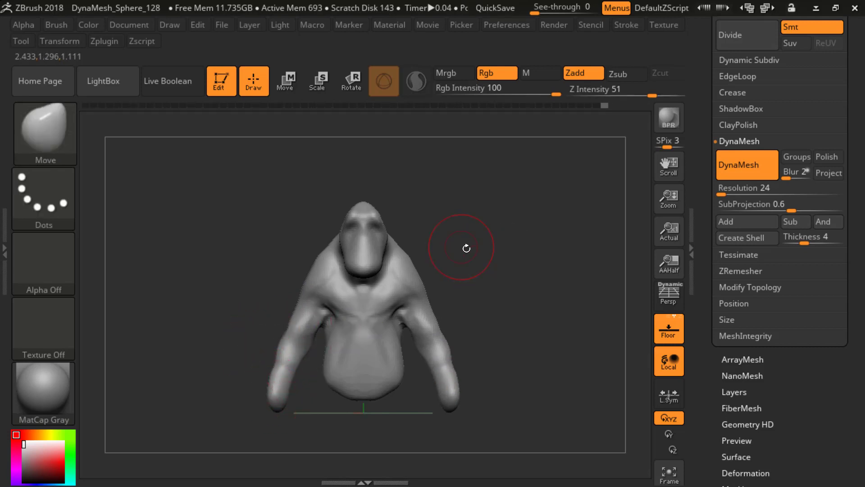
Step: Switch to the DamStandard brush, adjust its draw size and carve deeper eye sockets under the brow
key(b)
key(d)
key(s)
mouse_move(491, 244)
mouse_down()
mouse_move(441, 245)
mouse_move(478, 258)
mouse_move(495, 231)
mouse_move(517, 242)
mouse_move(428, 280)
mouse_move(378, 276)
mouse_move(550, 228)
mouse_move(471, 215)
mouse_up()
key(s)
alt+drag(454, 249, 506, 220)
key(s)
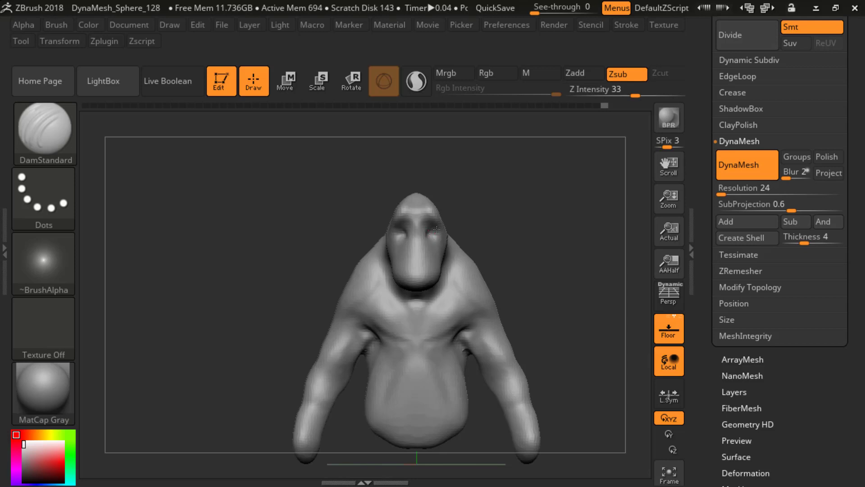
Step: Carve grooves along the jawline and behind the jaw to separate the head from the neck
mouse_move(487, 216)
mouse_down()
mouse_move(434, 225)
mouse_move(399, 267)
mouse_move(458, 261)
mouse_up()
mouse_move(360, 233)
mouse_down()
mouse_move(352, 242)
mouse_move(377, 270)
mouse_up()
drag(475, 229, 446, 236)
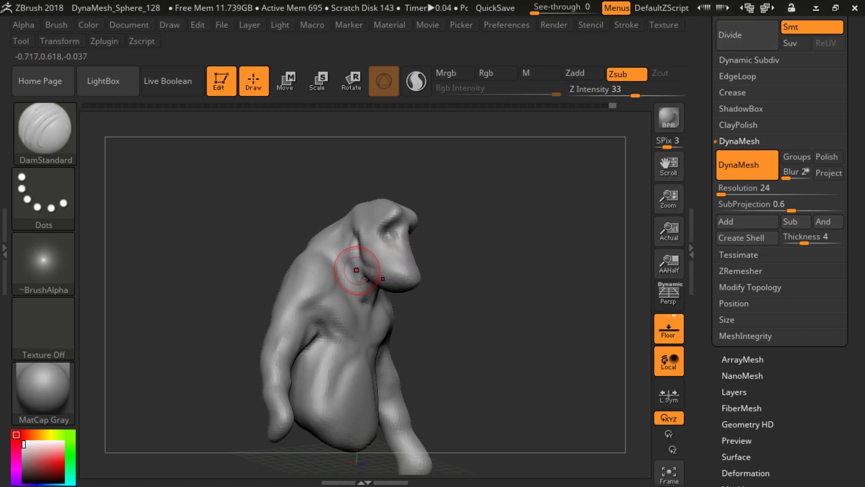
drag(362, 273, 371, 276)
mouse_move(468, 244)
mouse_down()
mouse_move(464, 265)
mouse_move(367, 265)
mouse_up()
drag(371, 231, 373, 261)
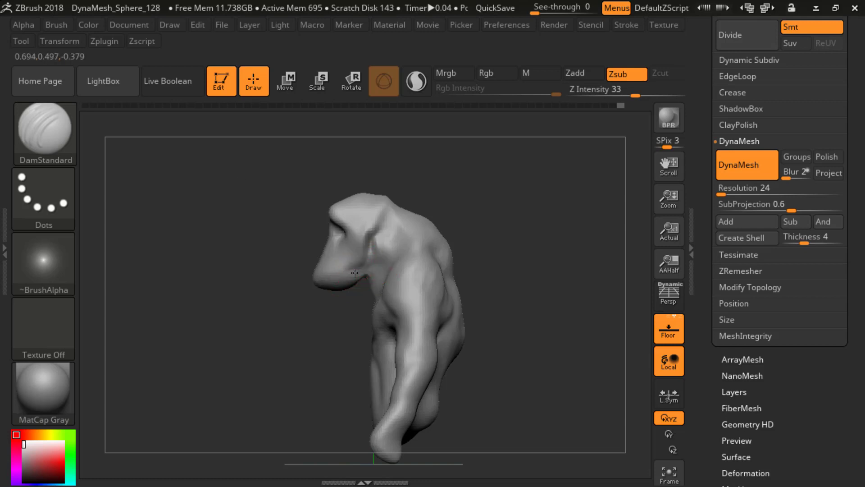
Step: Deepen the DamStandard grooves around the cheeks, jaw and throat to define the head against the neck and shoulders
shift+drag(360, 270, 373, 248)
mouse_move(456, 202)
mouse_down()
mouse_move(489, 198)
mouse_move(553, 218)
mouse_move(445, 178)
mouse_move(408, 202)
mouse_move(392, 228)
mouse_up()
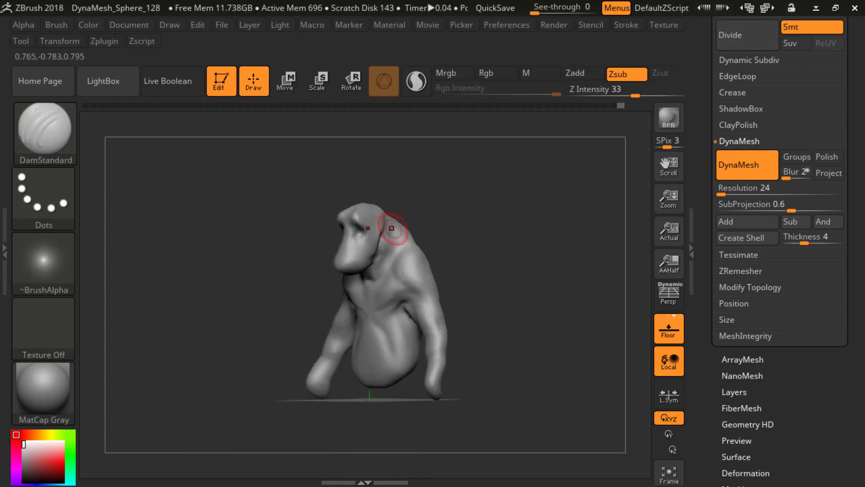
alt+drag(447, 193, 382, 240)
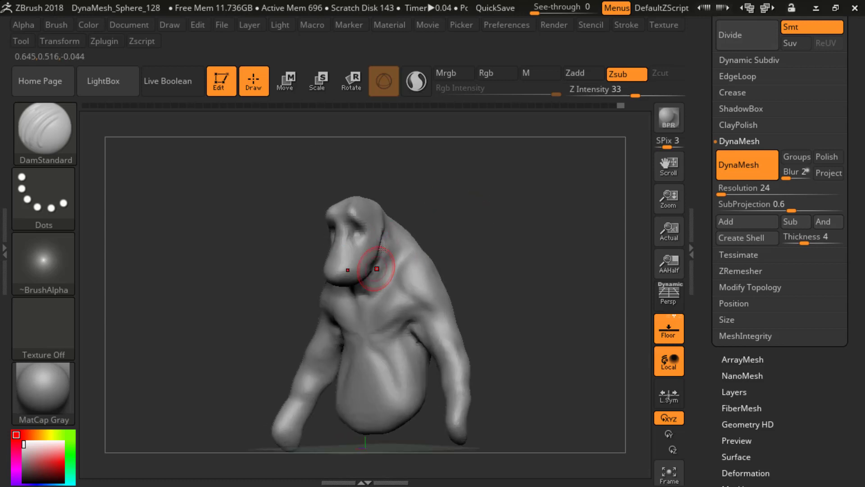
mouse_move(440, 224)
mouse_down()
mouse_move(481, 217)
mouse_move(455, 224)
mouse_up()
drag(404, 278, 396, 263)
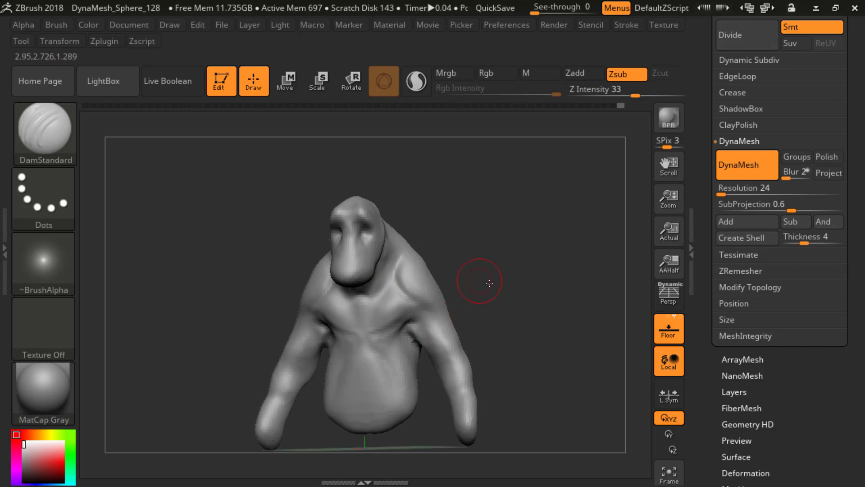
shift+drag(473, 281, 444, 294)
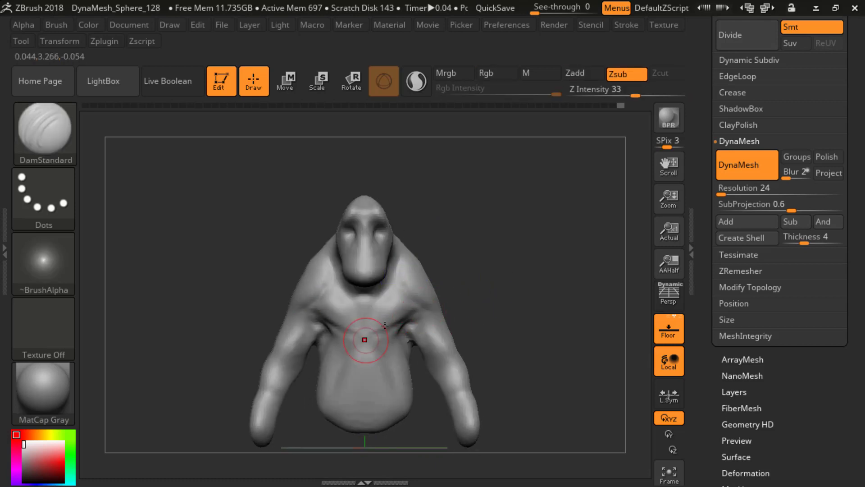
Step: Switch to the Move brush, adjust its draw size and reshape the creature's lower back and rear torso contour
mouse_move(455, 246)
mouse_down()
mouse_move(477, 222)
mouse_move(435, 253)
mouse_move(495, 251)
mouse_move(513, 307)
mouse_up()
key(b)
key(m)
key(v)
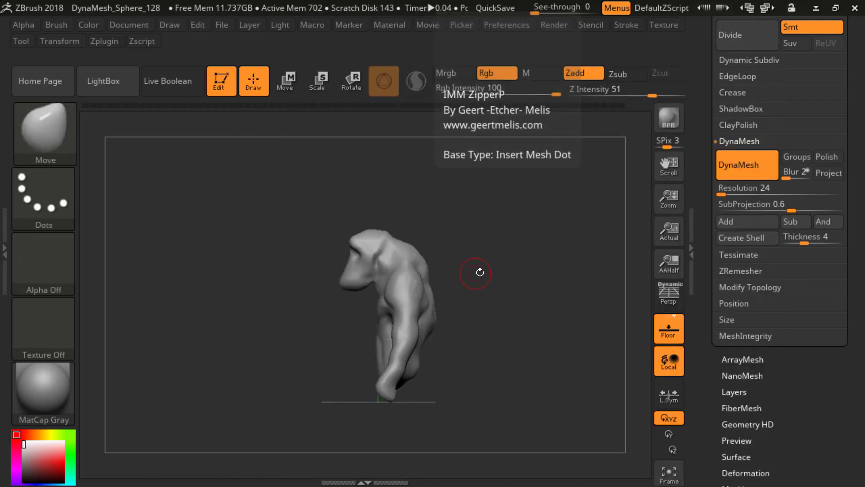
key(s)
drag(488, 273, 450, 276)
key(s)
click(460, 280)
key(s)
click(455, 285)
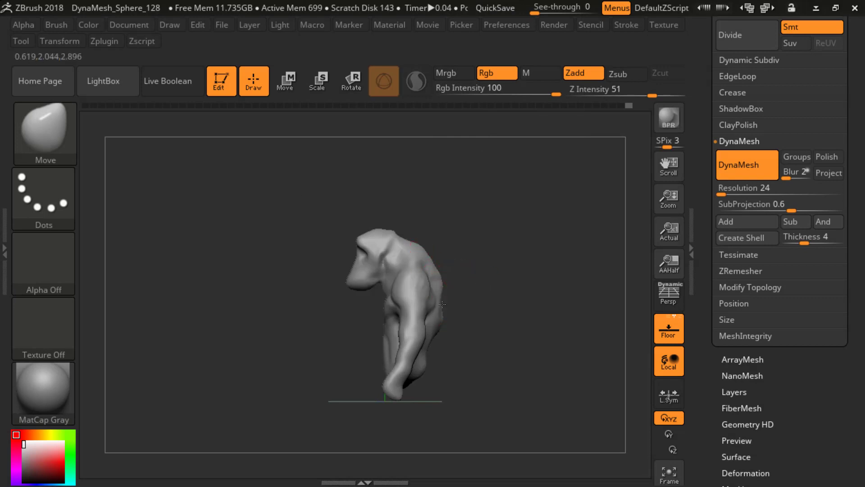
drag(457, 348, 428, 356)
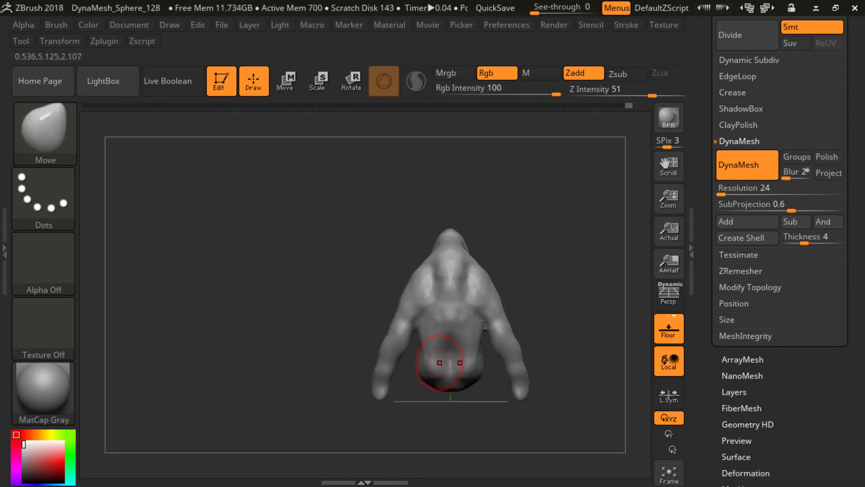
mouse_move(372, 189)
mouse_down()
mouse_move(451, 352)
mouse_move(430, 380)
mouse_up()
drag(361, 383, 401, 360)
Step: Enlarge the Move brush's draw size and pull the shoulders and upper back into a fuller shape
key(s)
click(531, 287)
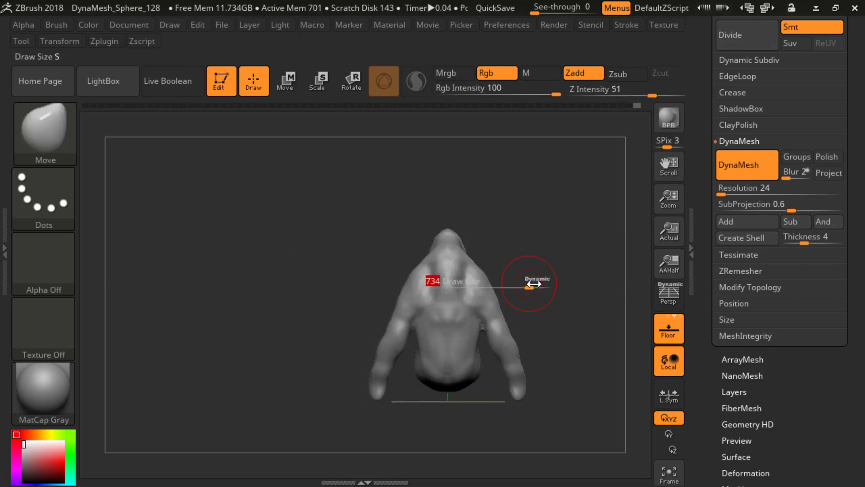
drag(538, 289, 551, 285)
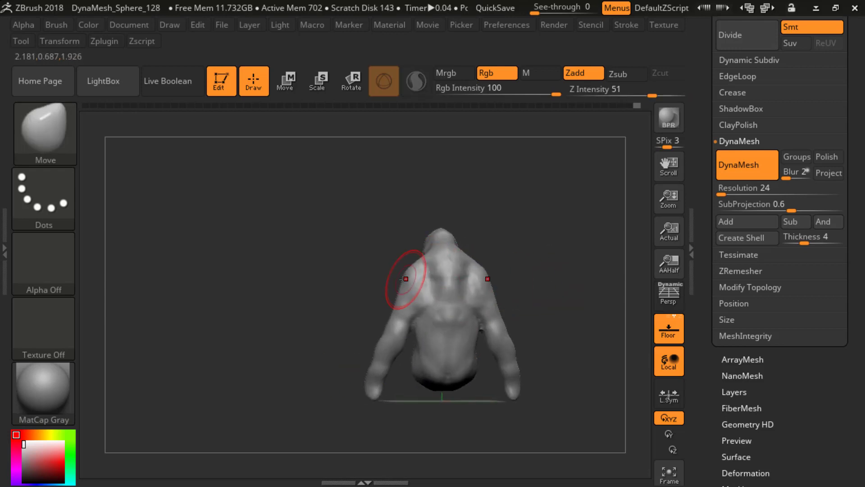
mouse_move(516, 234)
mouse_down()
mouse_move(510, 245)
mouse_move(428, 270)
mouse_up()
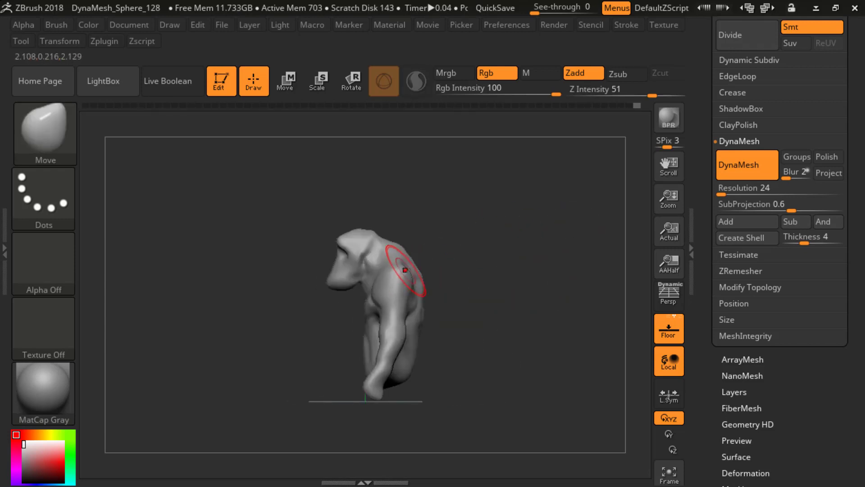
right_drag(406, 270, 419, 270)
Step: Switch to the ClayBuildup brush and build up muscle volume on the backs of both shoulders
key(b)
key(c)
key(b)
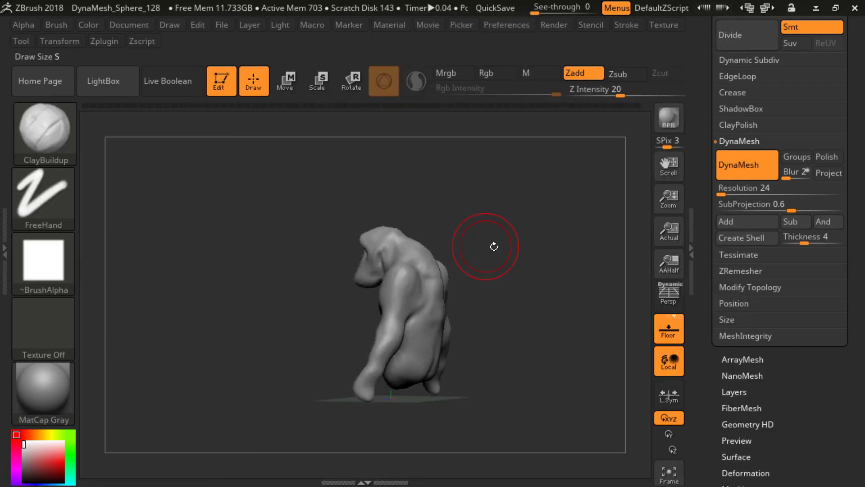
mouse_move(494, 245)
right_down()
mouse_move(506, 249)
mouse_move(421, 269)
right_up()
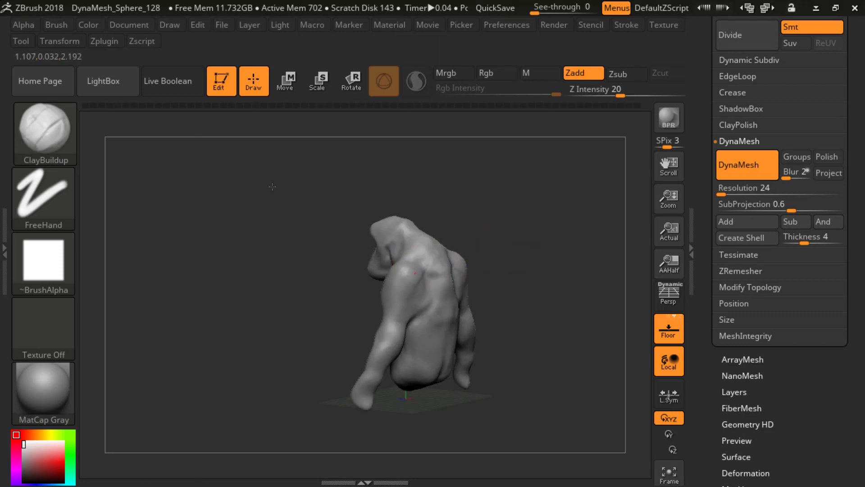
shift+right_drag(411, 296, 396, 248)
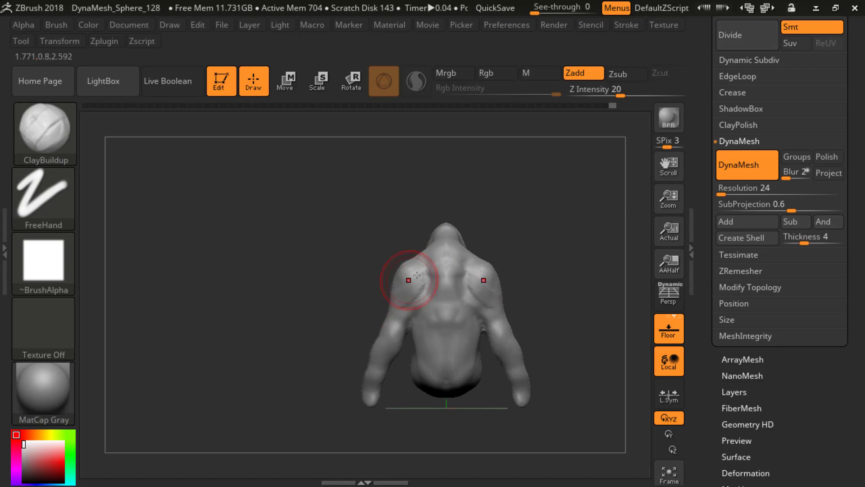
mouse_move(376, 294)
right_down()
mouse_move(488, 265)
mouse_move(439, 275)
right_up()
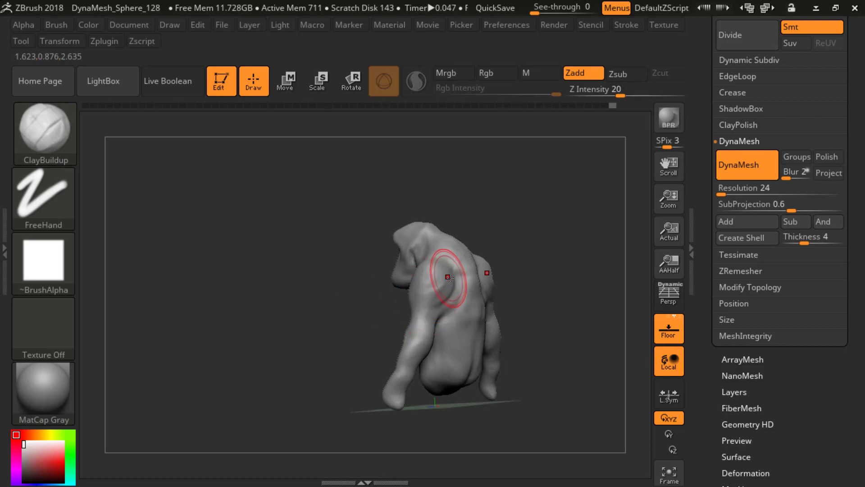
Step: Reduce the ClayBuildup draw size and add muscle mass along the backs of the upper arms
key(s)
right_drag(412, 313, 419, 312)
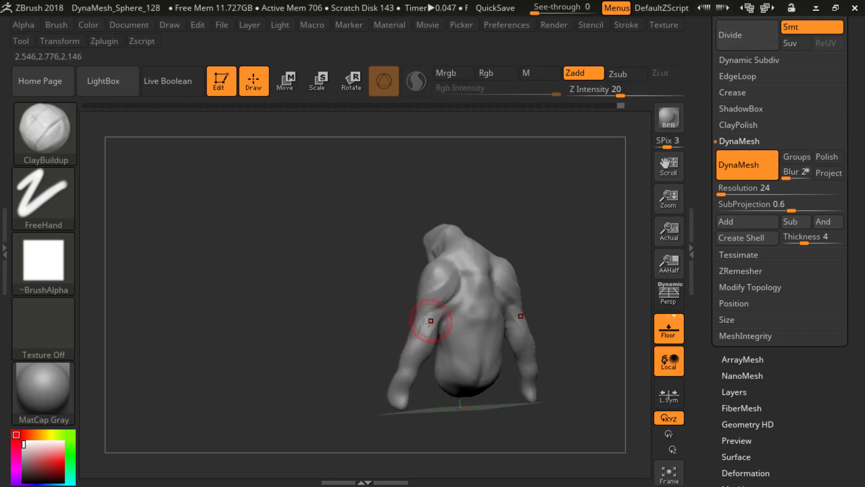
right_drag(367, 344, 489, 321)
Step: Switch to the SnakeHook brush, adjust its draw size and pull the arm ends down and out into rough hand shapes
key(b)
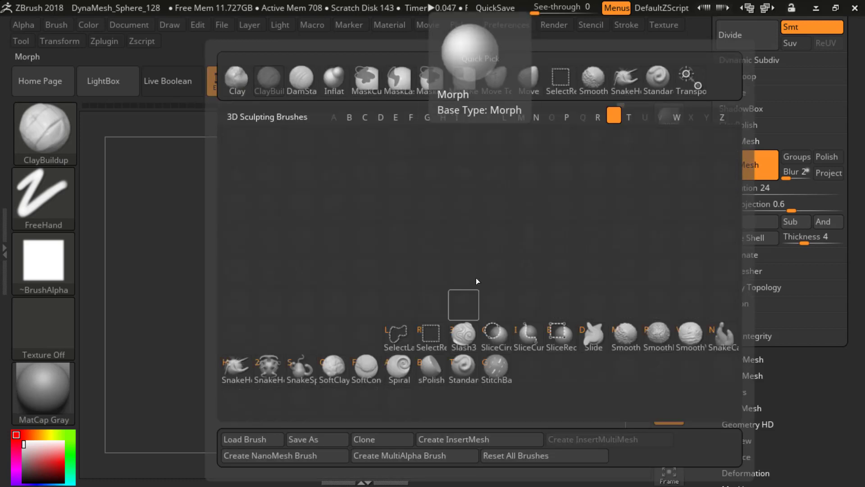
key(s)
key(h)
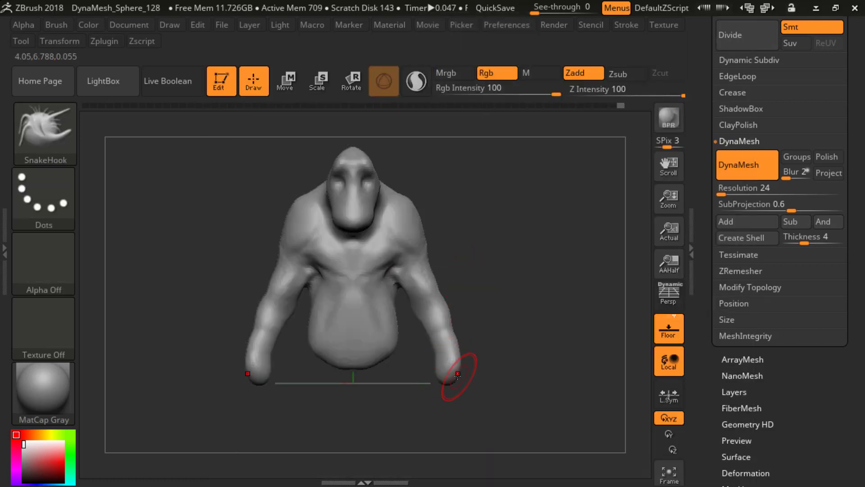
drag(457, 374, 456, 391)
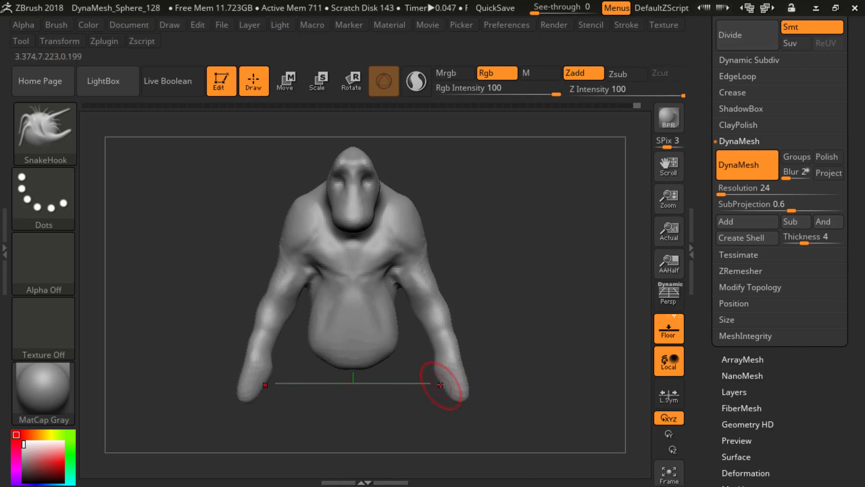
key(bracketleft)
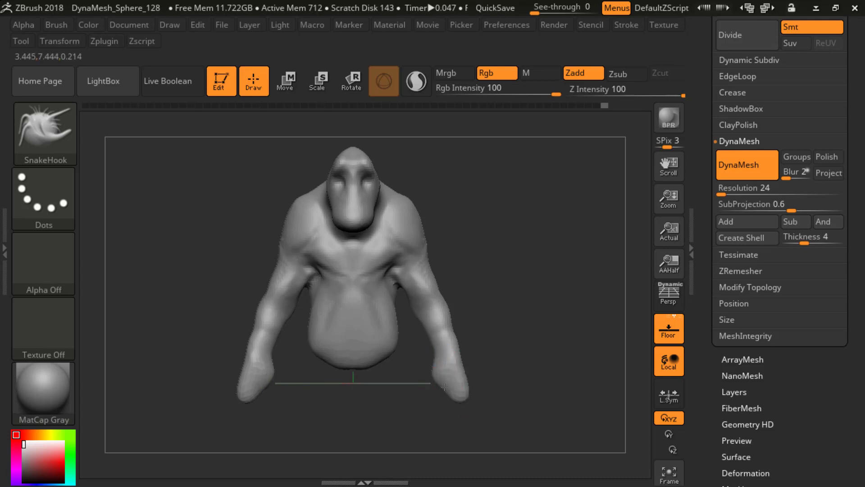
mouse_move(494, 393)
shift+mouse_down()
mouse_move(469, 400)
mouse_move(483, 386)
shift+mouse_up()
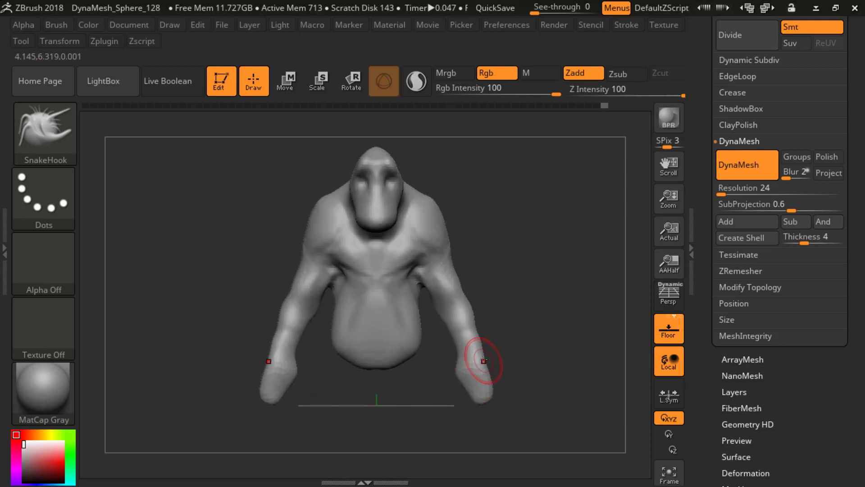
shift+drag(492, 347, 513, 322)
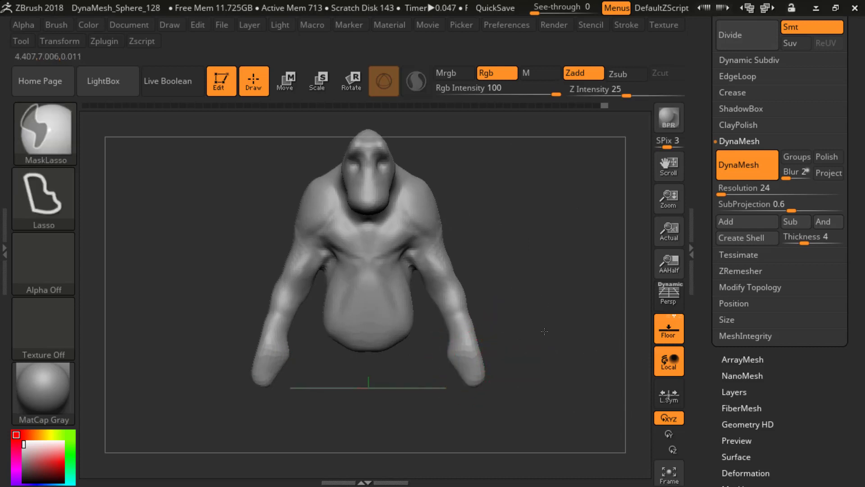
Step: Mask both hands with MaskLasso, invert the mask so only the hands stay editable, and activate the Transpose line in Move mode
mouse_move(462, 404)
ctrl+mouse_down()
mouse_move(507, 360)
mouse_move(463, 335)
mouse_move(450, 391)
ctrl+mouse_up()
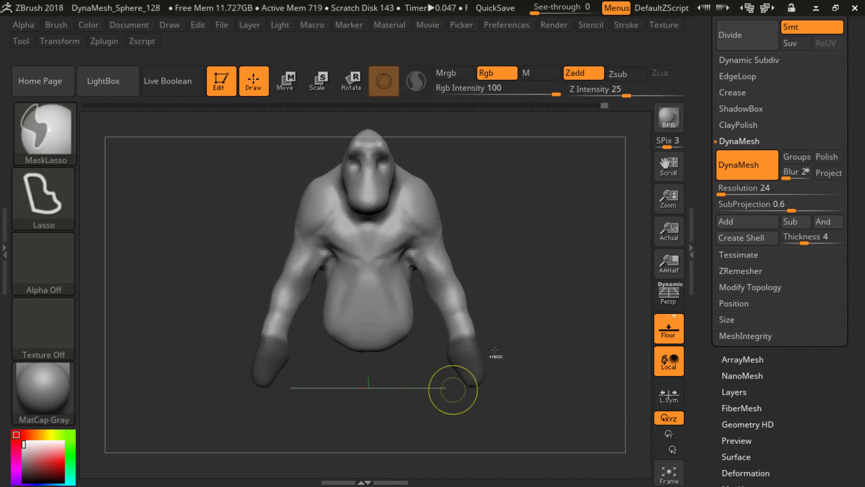
ctrl+click(511, 342)
key(w)
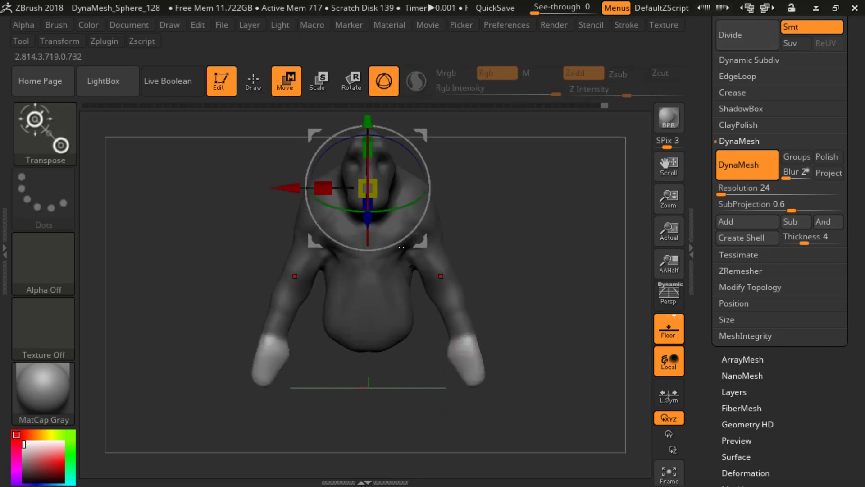
click(384, 82)
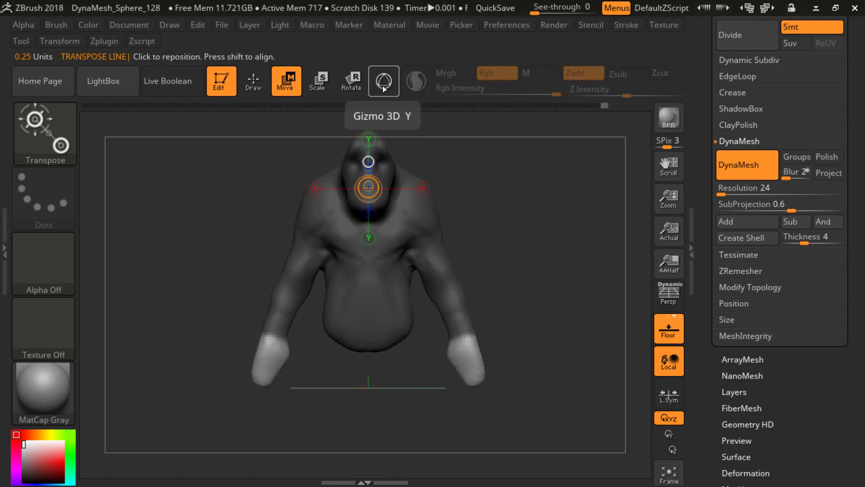
Step: Switch back and forth between Gizmo 3D and the Transpose line to compare the two manipulators
click(383, 83)
click(385, 86)
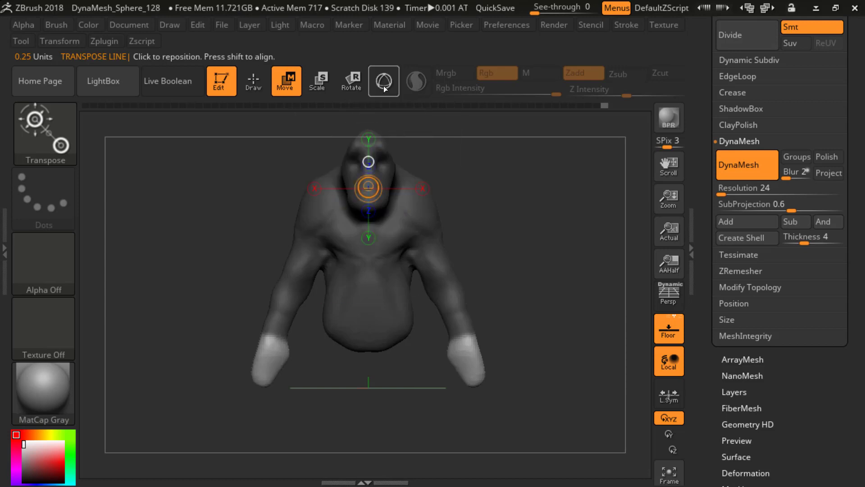
click(384, 87)
click(384, 86)
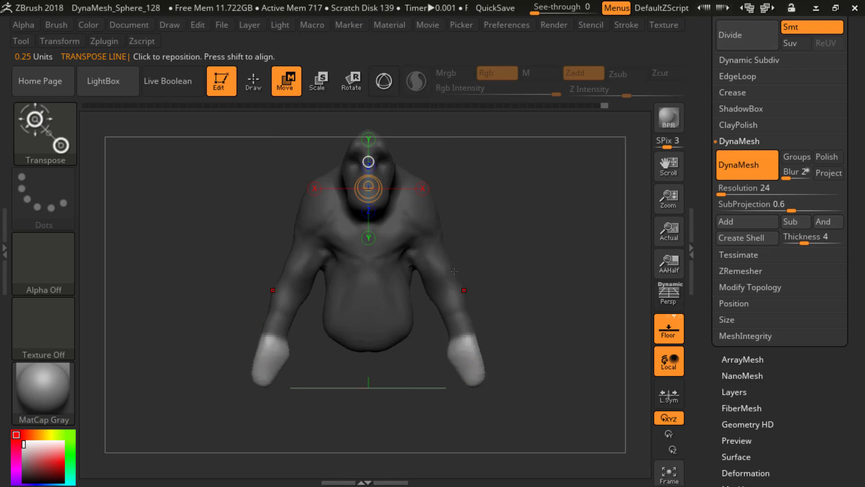
click(383, 84)
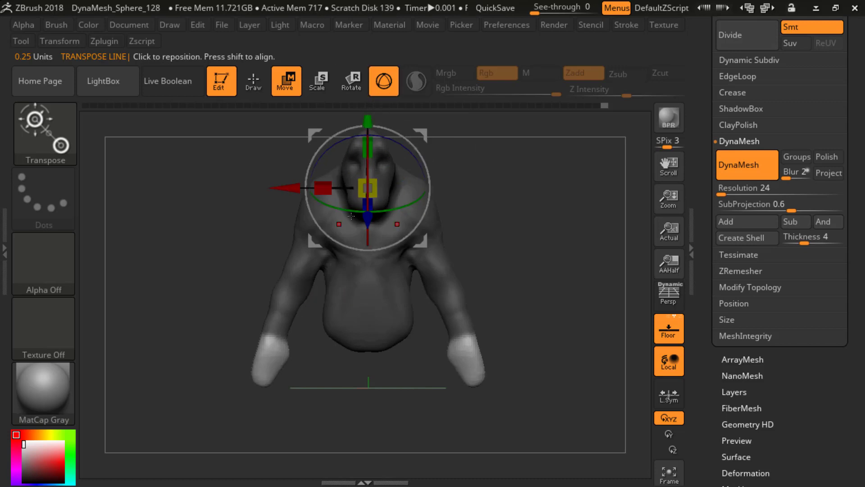
click(384, 82)
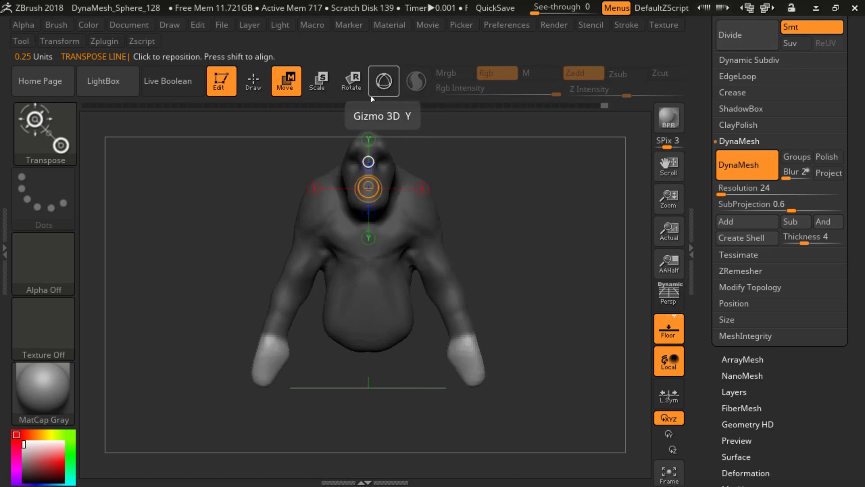
Step: Try to spin the unmasked hands in Rotate mode around a Transpose line placed from the wrist past the hand end
drag(467, 338, 490, 400)
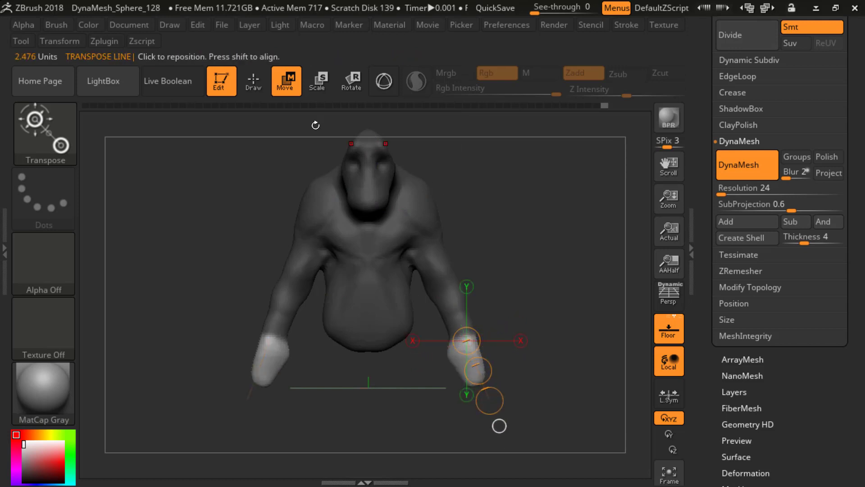
key(r)
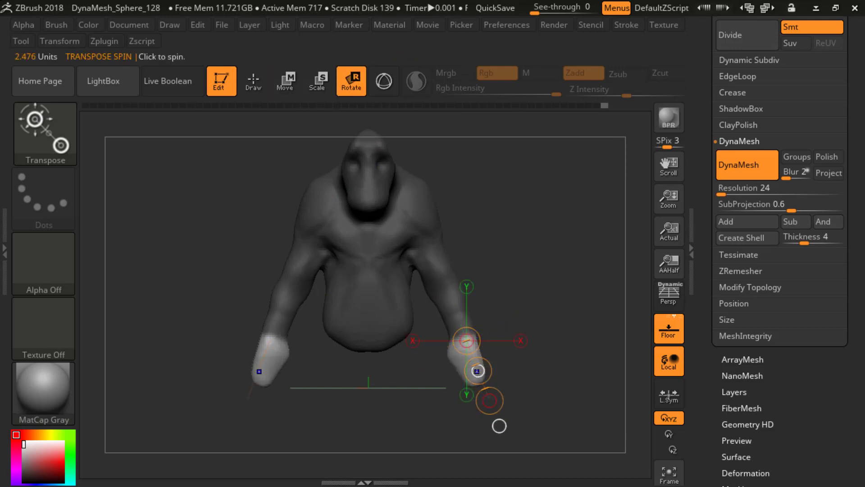
click(478, 370)
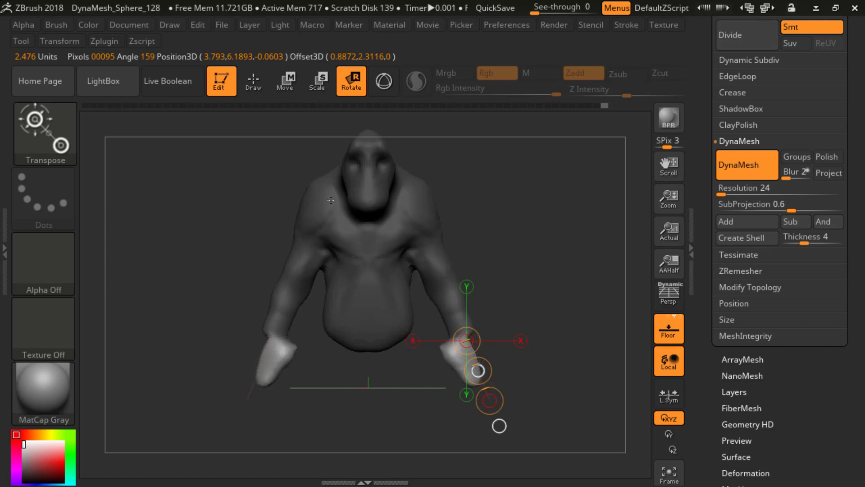
click(382, 89)
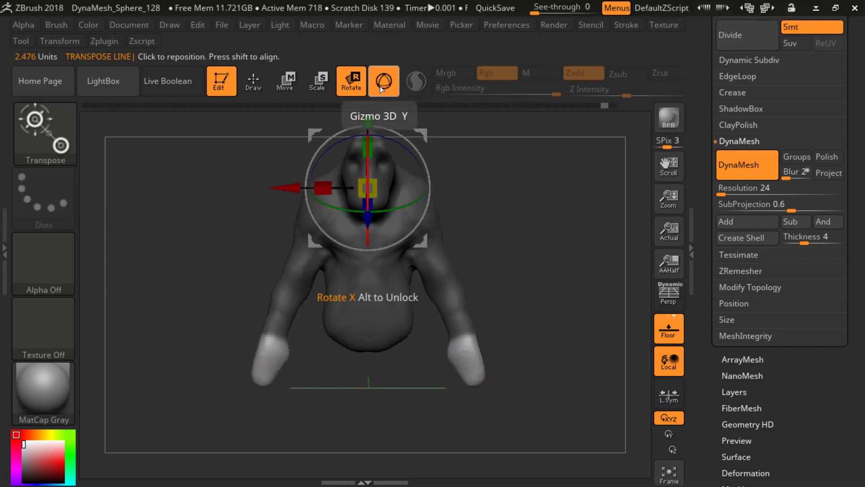
key(y)
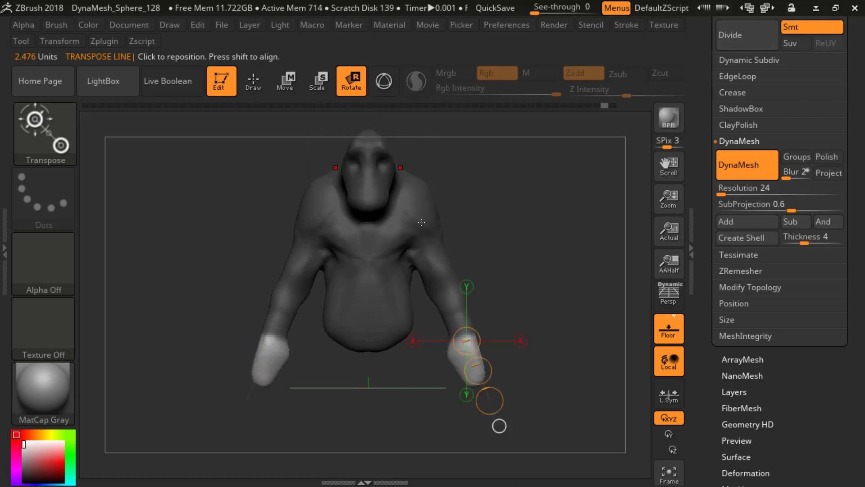
Step: Place a new Transpose line along the opposite hand and spin both hands around it, checking them from the side
drag(561, 363, 491, 326)
shift+drag(433, 384, 474, 394)
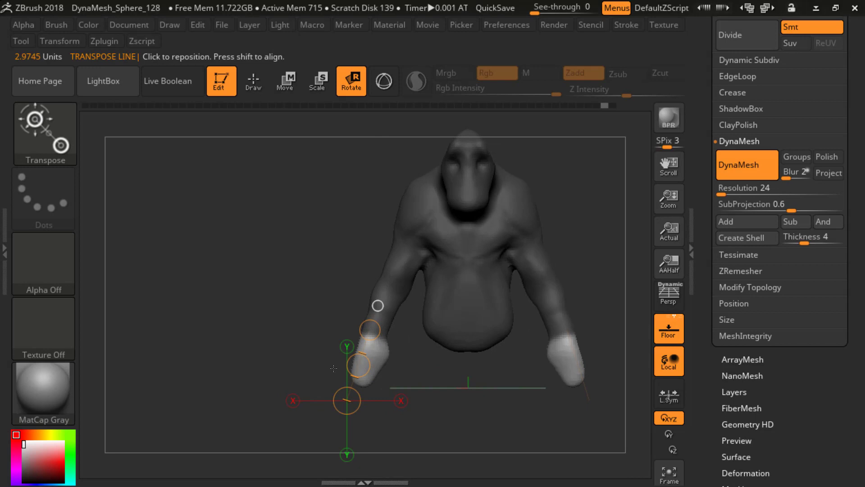
drag(361, 364, 376, 423)
drag(325, 365, 462, 369)
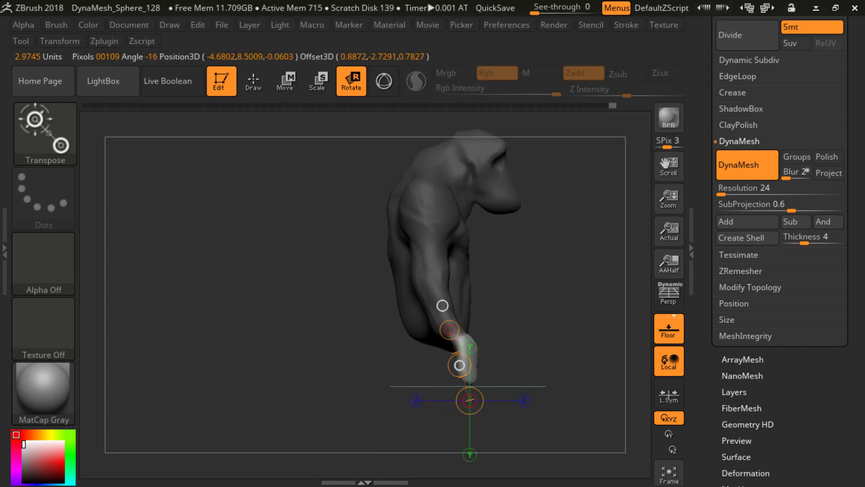
Step: Examine the rotated hands from the front and both sides, switching between Draw and Move modes
drag(470, 400, 461, 323)
right_drag(435, 299, 471, 317)
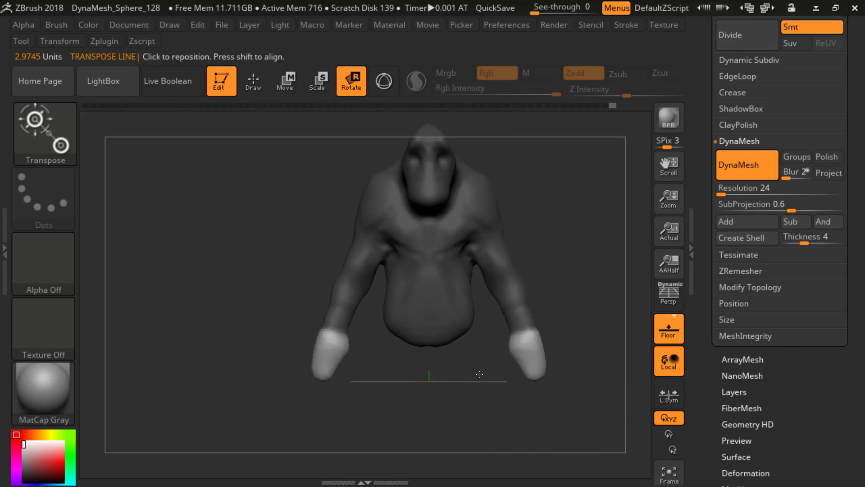
shift+right_drag(491, 381, 521, 319)
key(w)
drag(442, 361, 446, 360)
key(q)
mouse_move(526, 315)
shift+right_down()
mouse_move(566, 324)
mouse_move(562, 290)
shift+right_up()
right_drag(575, 338, 537, 335)
right_drag(511, 363, 491, 362)
mouse_move(444, 384)
ctrl+mouse_down()
mouse_move(498, 328)
mouse_move(424, 370)
mouse_move(425, 382)
ctrl+mouse_up()
ctrl+click(540, 346)
shift+right_drag(542, 348, 448, 365)
key(w)
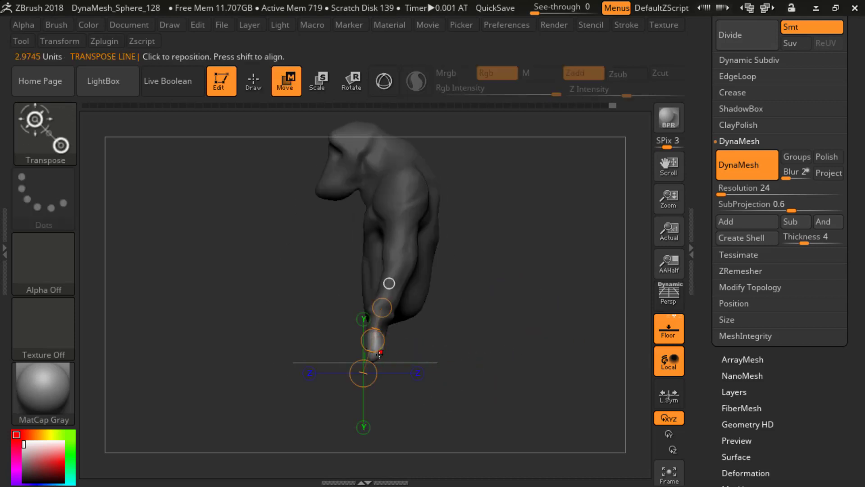
Step: Place a Transpose line about 2.25 units long from the wrist past the fingertips and rotate the hands backward at the wrist
click(407, 263)
drag(377, 335, 379, 388)
click(359, 86)
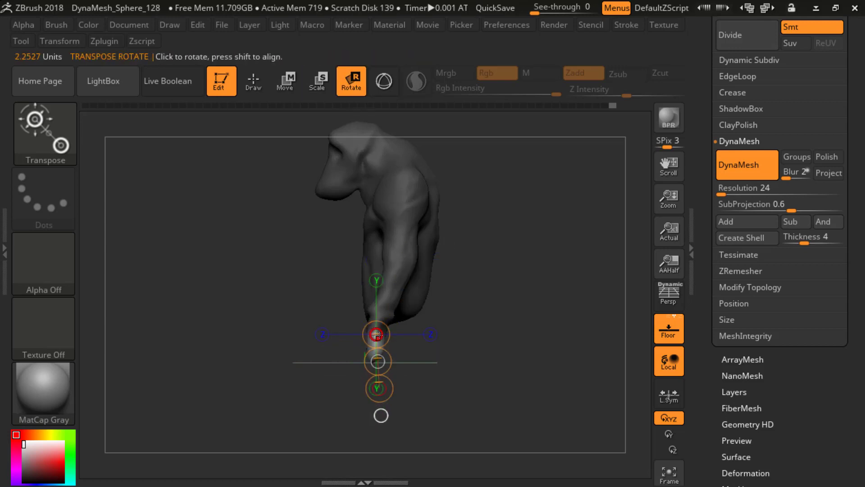
click(381, 388)
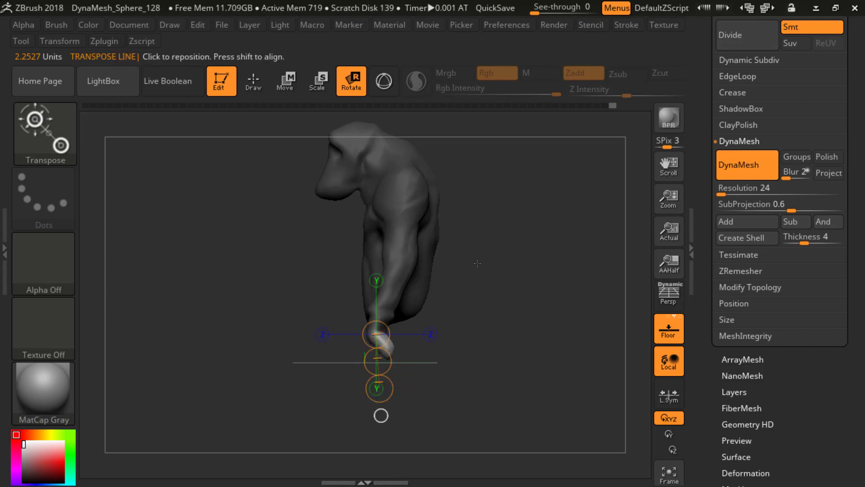
Step: Clear the mask, select the SnakeHook brush and pull a thumb out of the inner side of each hand
mouse_move(476, 265)
shift+mouse_down()
mouse_move(512, 264)
mouse_move(463, 265)
mouse_move(426, 289)
mouse_move(493, 315)
mouse_move(441, 300)
mouse_move(458, 276)
mouse_move(477, 299)
mouse_move(512, 306)
mouse_move(378, 316)
mouse_move(405, 320)
mouse_move(504, 276)
mouse_move(517, 310)
shift+mouse_up()
key(q)
key(b)
key(s)
click(424, 320)
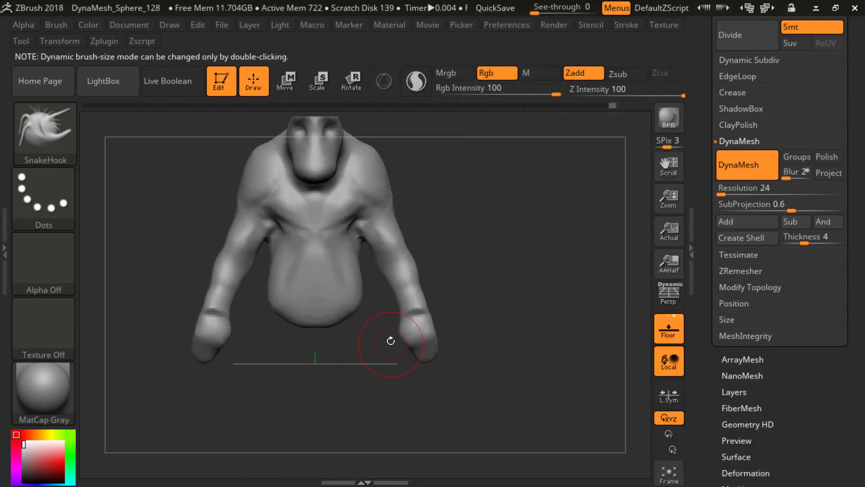
key(s)
mouse_move(373, 345)
mouse_down()
mouse_move(391, 347)
mouse_move(385, 349)
mouse_move(404, 336)
mouse_up()
Step: Resize the SnakeHook brush and pull separate finger stubs out of the ends of both hands
mouse_move(482, 332)
mouse_down()
mouse_move(391, 332)
mouse_move(424, 338)
mouse_move(393, 354)
mouse_up()
key(s)
drag(396, 346, 390, 363)
key(s)
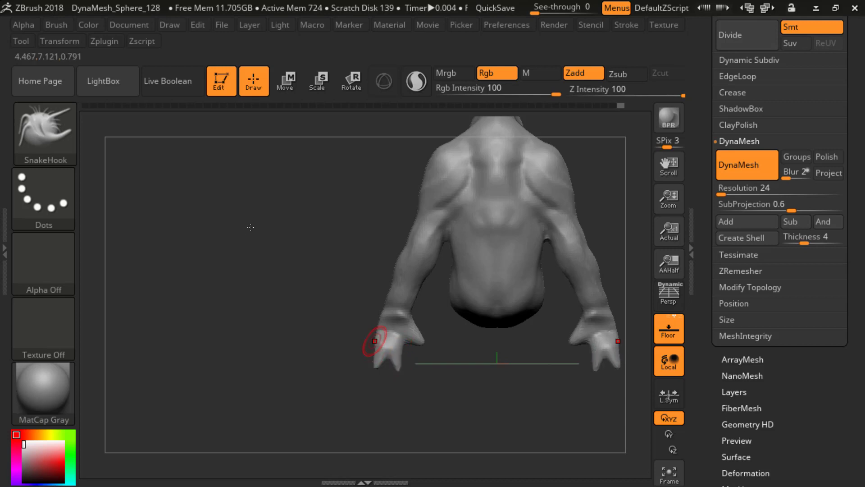
mouse_move(377, 344)
mouse_down()
mouse_move(442, 342)
mouse_move(419, 332)
mouse_move(387, 359)
mouse_up()
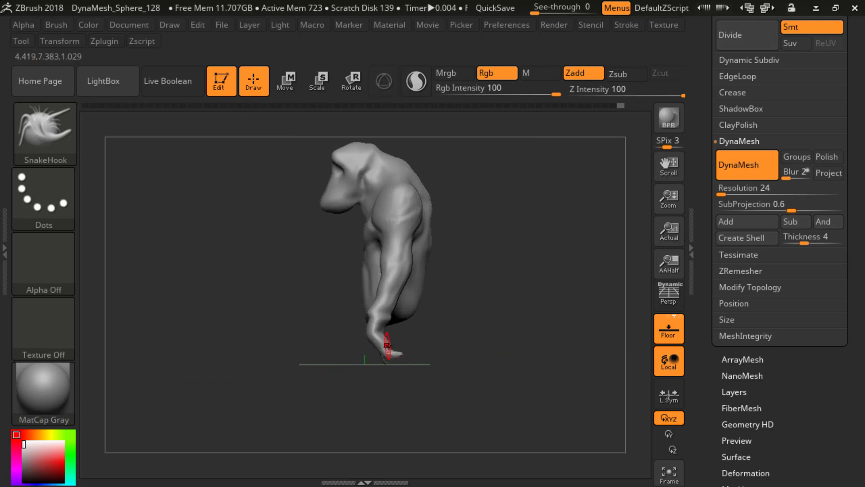
Step: Adjust the direction and length of the fingers with SnakeHook, working from the side and front
drag(471, 360, 497, 336)
mouse_move(439, 347)
mouse_down()
mouse_move(479, 350)
mouse_move(396, 350)
mouse_move(423, 349)
mouse_up()
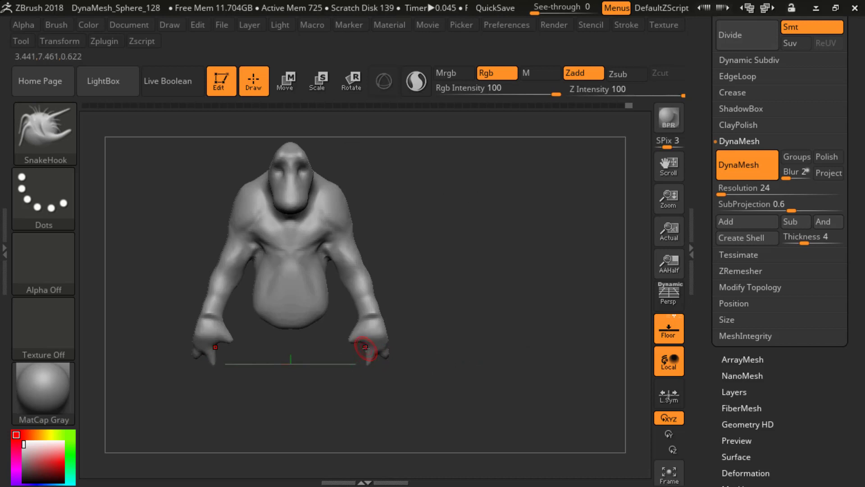
mouse_move(366, 366)
mouse_down()
mouse_move(386, 376)
mouse_move(355, 386)
mouse_move(441, 373)
mouse_move(359, 371)
mouse_up()
drag(414, 355, 479, 347)
key(s)
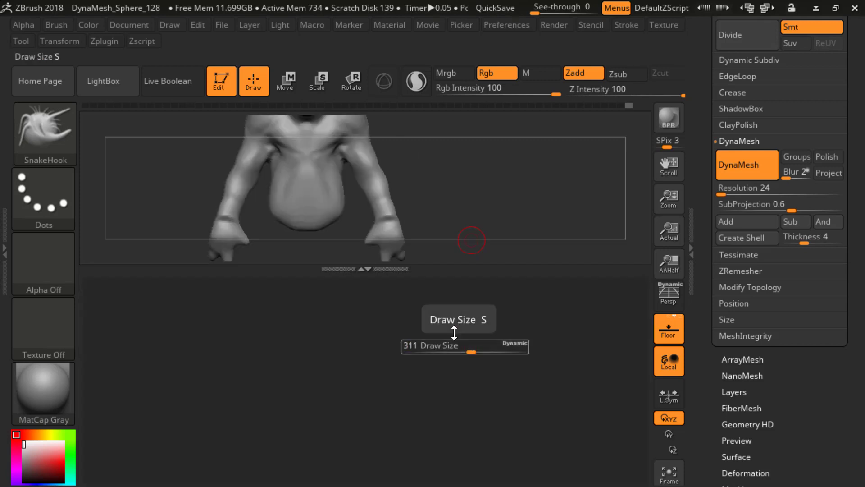
click(367, 270)
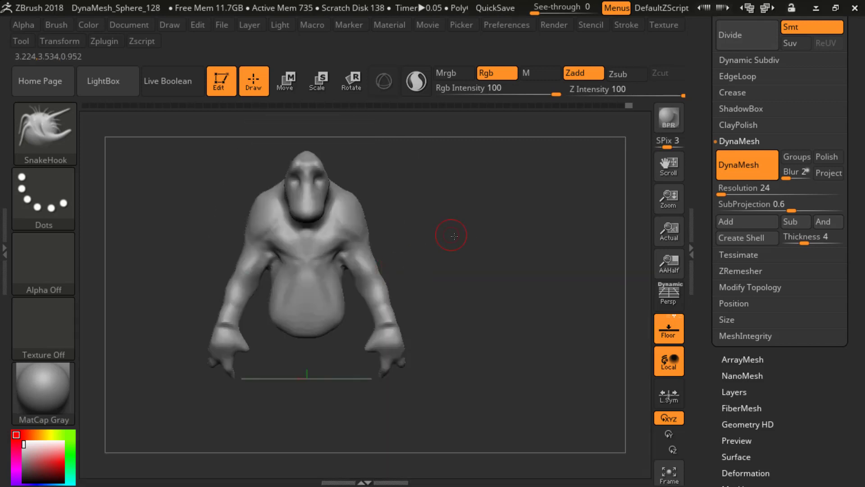
Step: Switch to the ClayBuildup brush and briefly show the PolyFrame wireframe over the creature
drag(424, 240, 422, 251)
key(b)
key(c)
key(b)
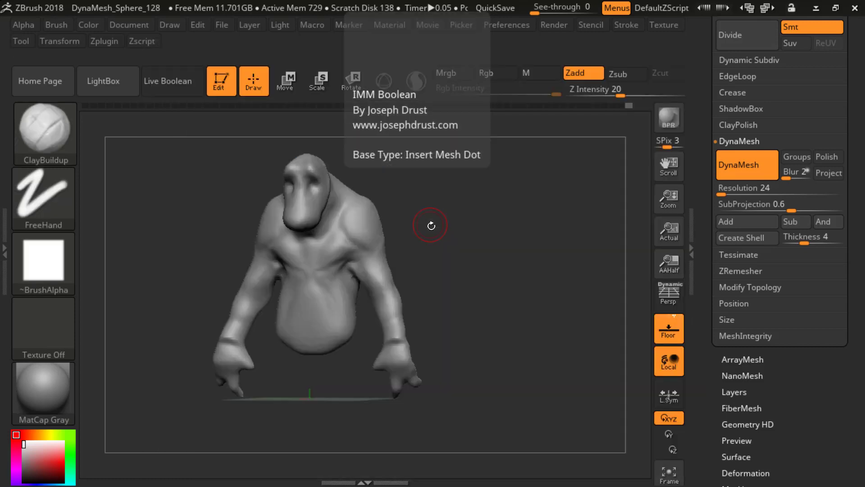
mouse_move(429, 222)
mouse_down()
mouse_move(479, 288)
mouse_move(475, 199)
mouse_up()
key(shift+f)
alt+drag(460, 245, 529, 257)
key(shift+f)
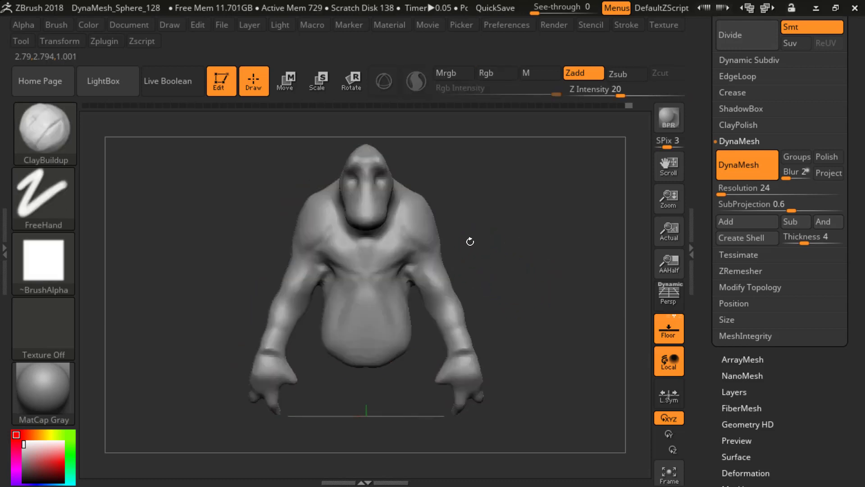
Step: Shape the outer chest and armpits symmetrically with ClayBuildup strokes
drag(469, 242, 459, 259)
drag(419, 311, 406, 291)
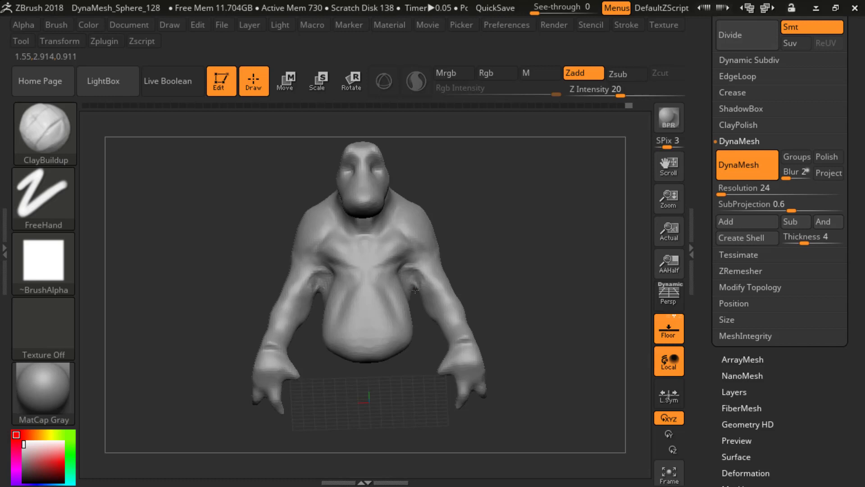
drag(415, 289, 412, 284)
shift+drag(474, 259, 482, 309)
mouse_move(409, 271)
shift+mouse_down()
mouse_move(414, 259)
mouse_move(396, 269)
mouse_move(412, 273)
shift+mouse_up()
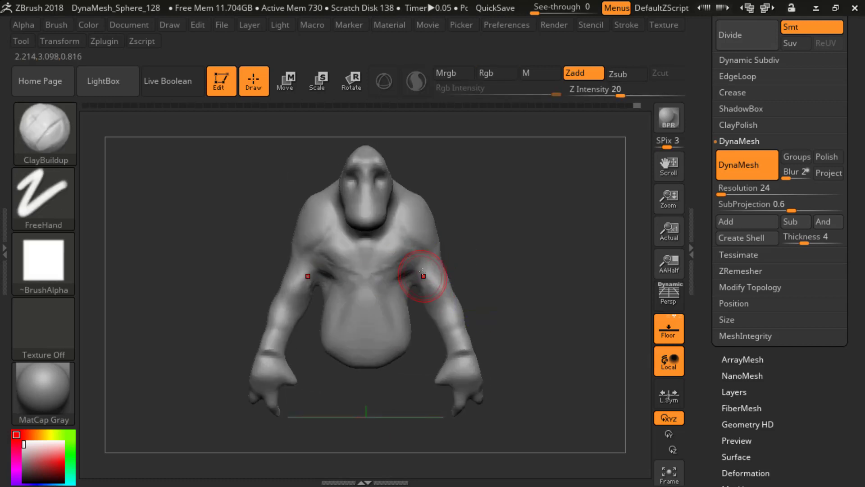
Step: Switch to the DamStandard brush and carve creases into the armpits where the arms meet the torso
mouse_move(517, 263)
mouse_down()
mouse_move(488, 265)
mouse_move(499, 271)
mouse_move(486, 253)
mouse_move(489, 264)
mouse_move(500, 257)
mouse_move(494, 266)
mouse_up()
key(b)
key(d)
key(s)
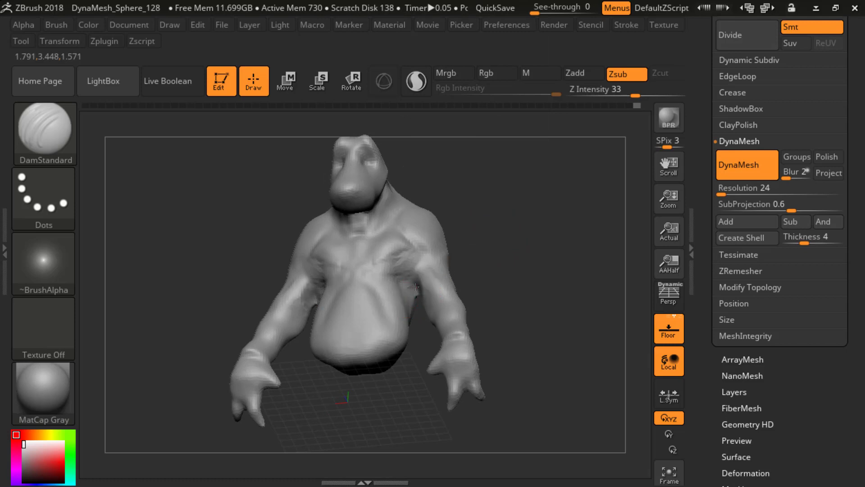
drag(415, 287, 419, 293)
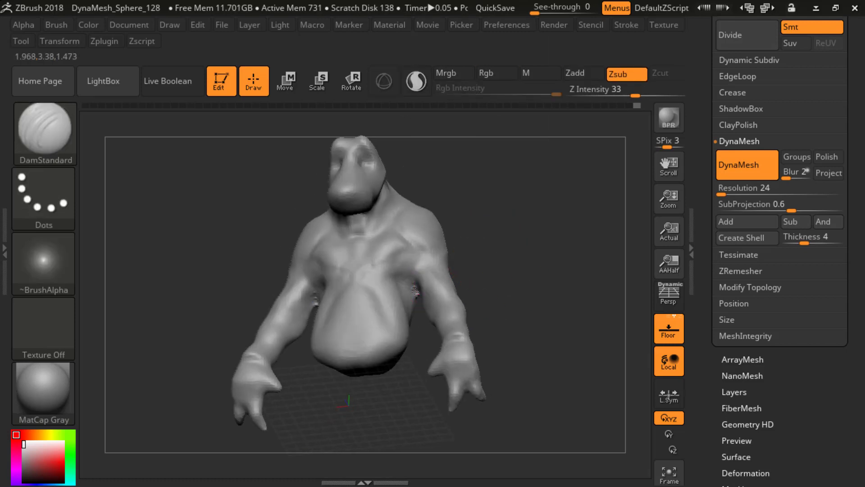
drag(463, 248, 433, 281)
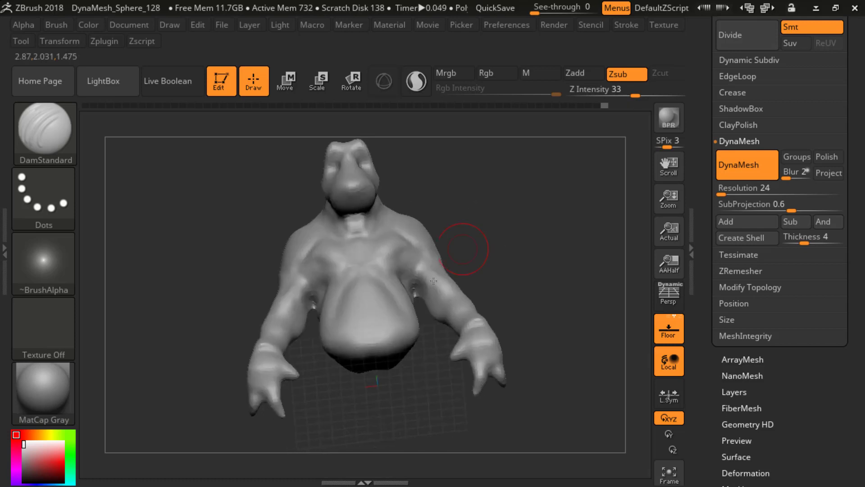
mouse_move(513, 248)
mouse_down()
mouse_move(522, 314)
mouse_move(465, 272)
mouse_up()
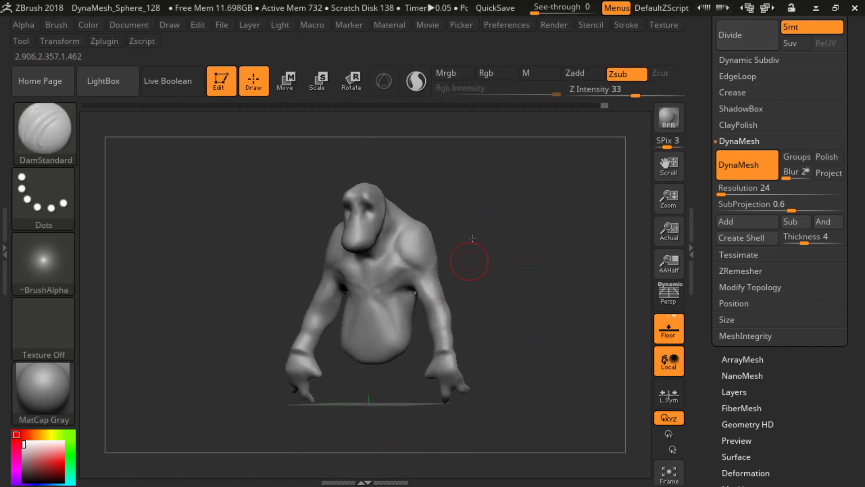
Step: Define the folds between chest, shoulders and upper arms with DamStandard, smoothing the upper chest
drag(471, 238, 410, 291)
mouse_move(466, 253)
mouse_down()
mouse_move(471, 224)
mouse_move(425, 287)
mouse_up()
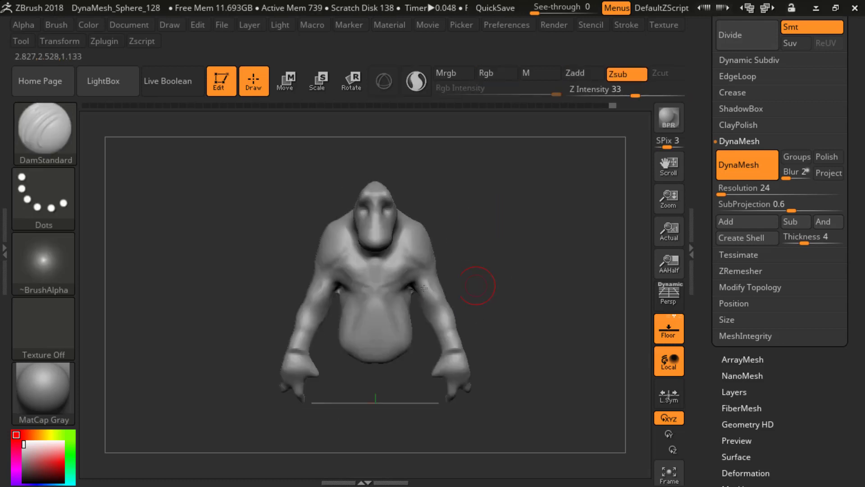
drag(467, 263, 407, 285)
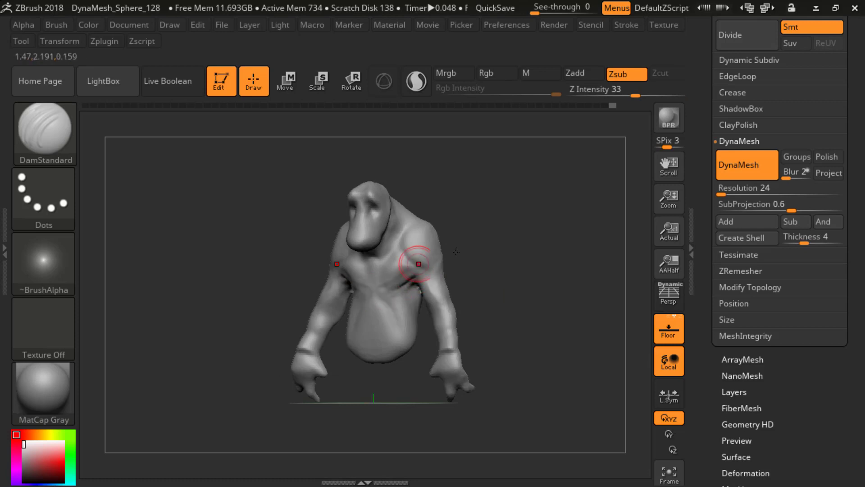
mouse_move(494, 272)
mouse_down()
mouse_move(508, 272)
mouse_move(448, 253)
mouse_move(412, 260)
mouse_up()
drag(467, 261, 493, 262)
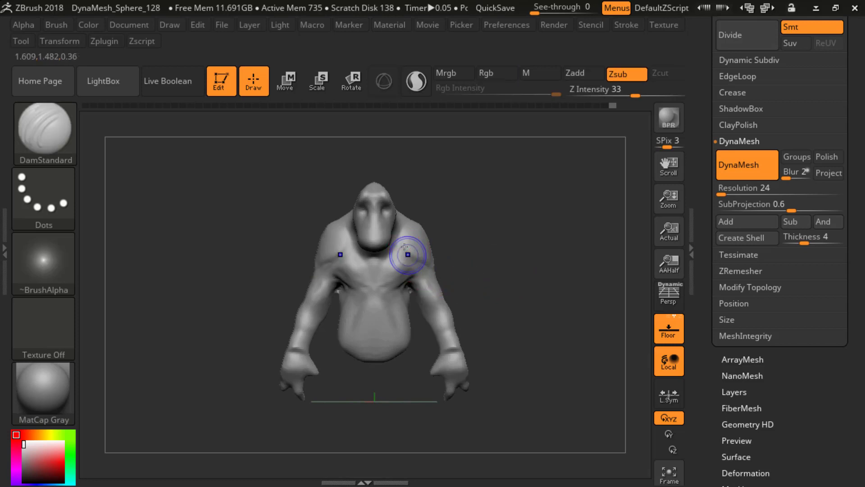
shift+drag(407, 253, 405, 251)
drag(477, 272, 437, 279)
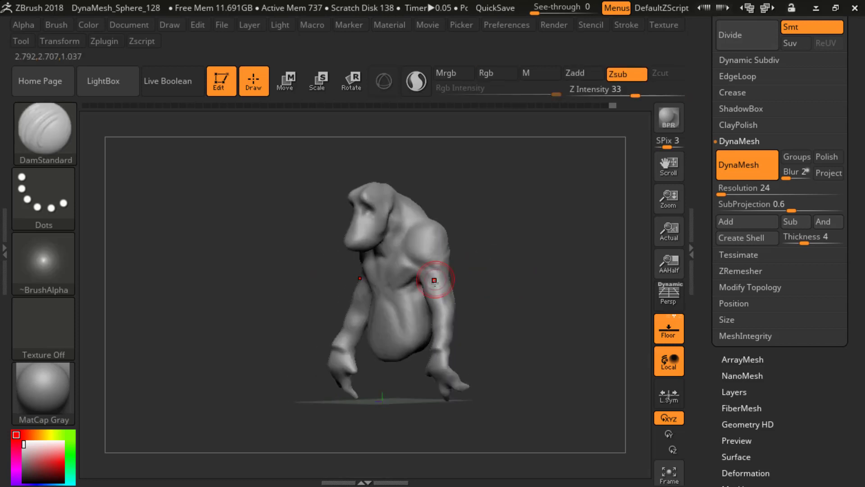
Step: Carve the muscle separations around the shoulders and upper arms with DamStandard, continuing around to the back
drag(482, 260, 424, 266)
drag(525, 260, 462, 259)
mouse_move(558, 264)
mouse_down()
mouse_move(462, 267)
mouse_move(442, 282)
mouse_up()
drag(416, 302, 529, 312)
shift+drag(449, 279, 452, 269)
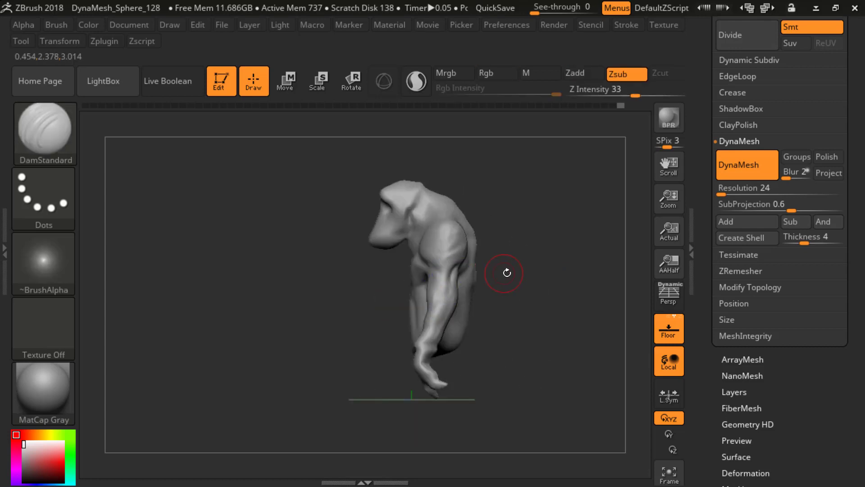
drag(506, 272, 482, 271)
mouse_move(378, 300)
shift+mouse_down()
mouse_move(352, 297)
mouse_move(363, 290)
mouse_move(349, 264)
shift+mouse_up()
mouse_move(444, 271)
shift+mouse_down()
mouse_move(443, 260)
mouse_move(472, 250)
shift+mouse_up()
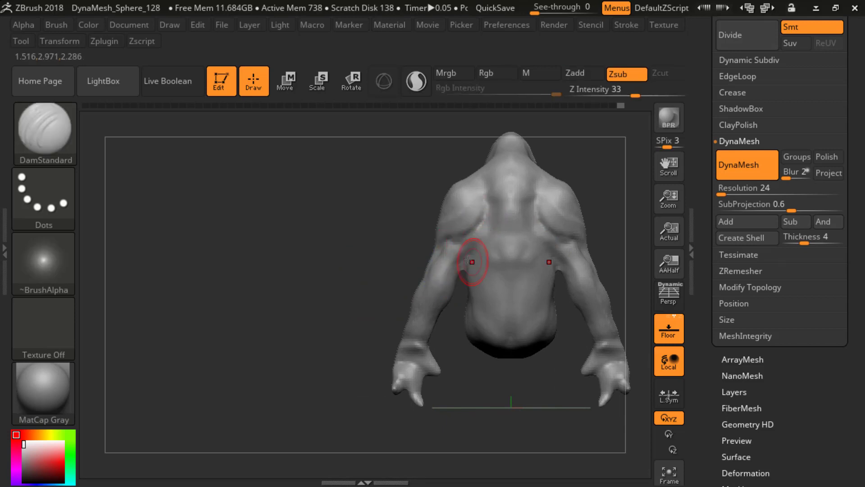
Step: Switch to ClayBuildup and build up muscle ridges on the back below the shoulder blades
key(b)
key(c)
key(b)
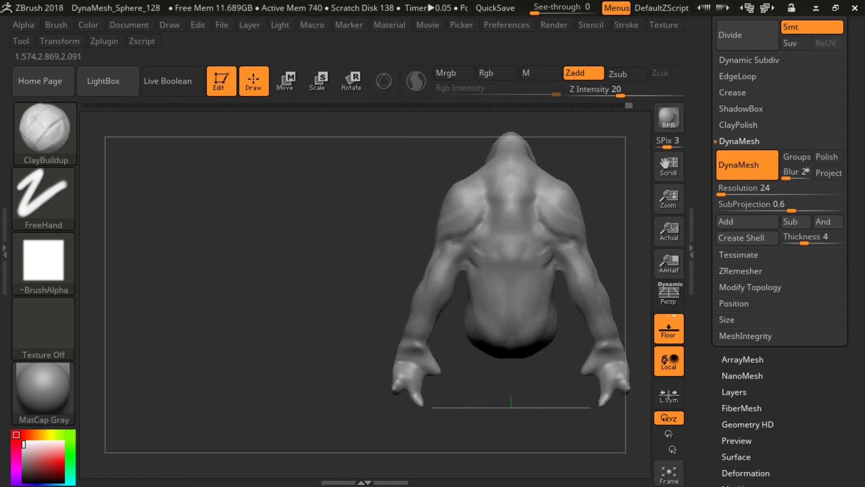
drag(471, 261, 486, 270)
mouse_move(361, 220)
alt+mouse_down()
mouse_move(362, 184)
mouse_move(360, 203)
mouse_move(462, 240)
mouse_move(550, 198)
alt+mouse_up()
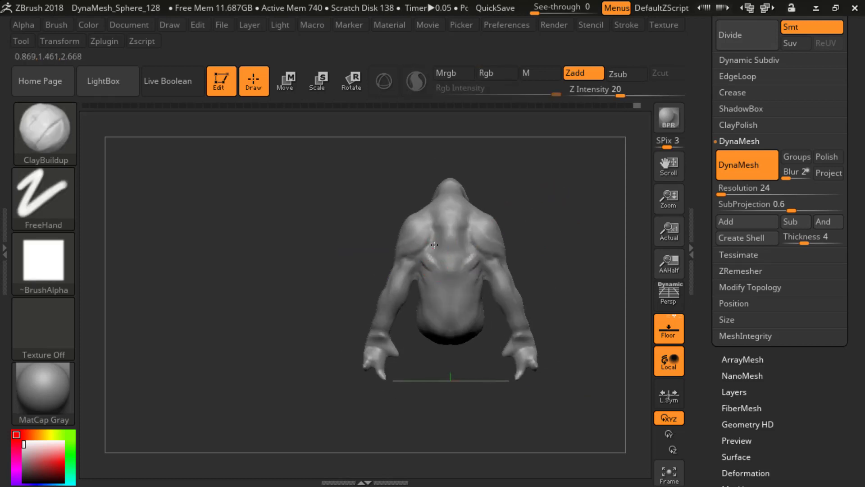
Step: Enlarge the ClayBuildup brush and add muscle volume along the middle and lower back
mouse_move(528, 216)
mouse_down()
mouse_move(530, 225)
mouse_move(549, 228)
mouse_up()
key(])
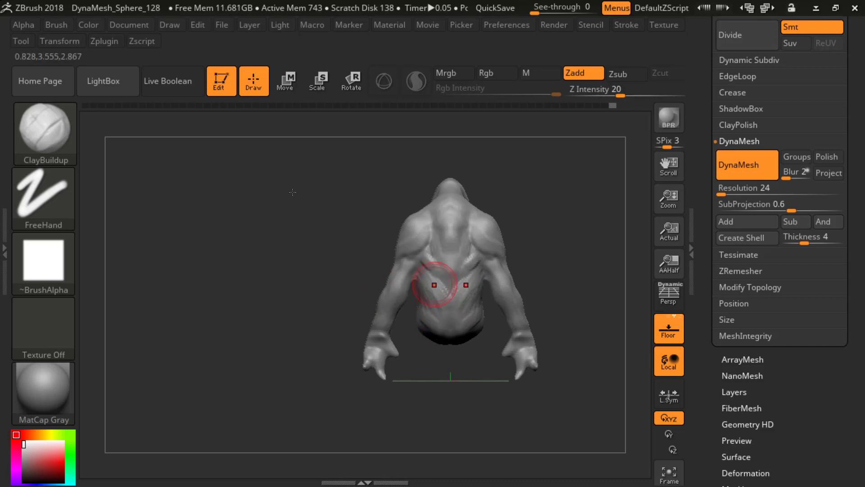
shift+drag(437, 296, 439, 295)
alt+drag(535, 193, 572, 238)
shift+drag(446, 273, 453, 276)
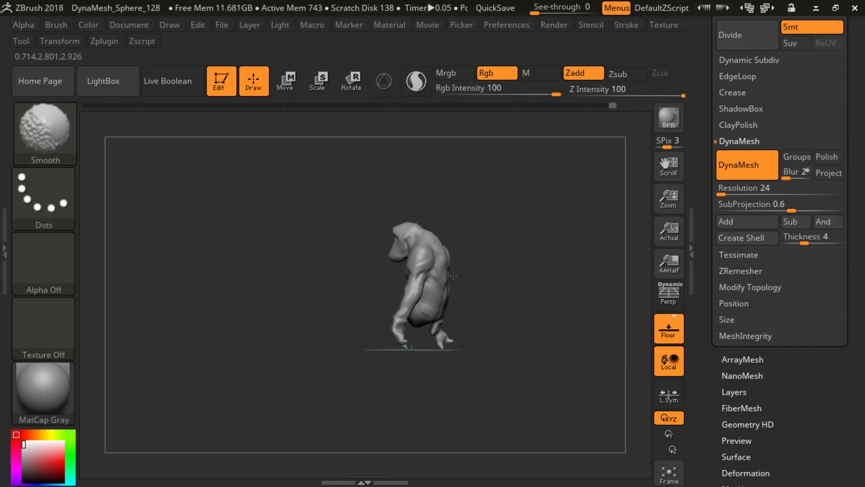
Step: Smooth the newly built back muscles while checking the form from the side and rear
drag(581, 246, 528, 252)
drag(528, 252, 463, 253)
drag(528, 227, 547, 230)
shift+drag(471, 249, 466, 252)
mouse_move(534, 240)
mouse_down()
mouse_move(541, 241)
mouse_move(531, 227)
mouse_up()
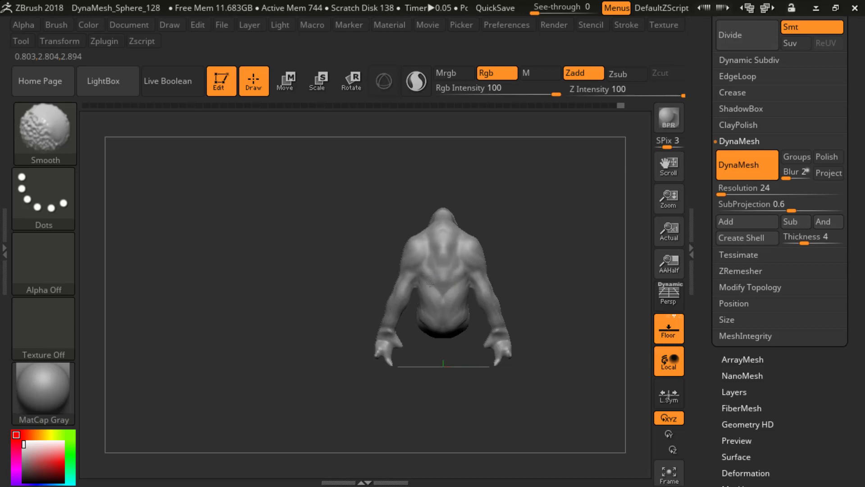
drag(506, 235, 586, 239)
alt+drag(585, 238, 533, 248)
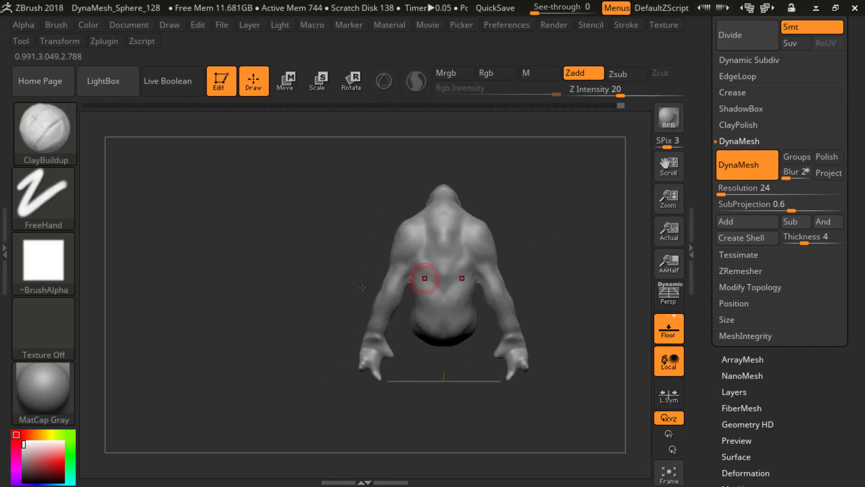
Step: Build up the elbows and the backs of the upper arms with ClayBuildup, and smooth the area behind the armpits
alt+drag(321, 245, 324, 278)
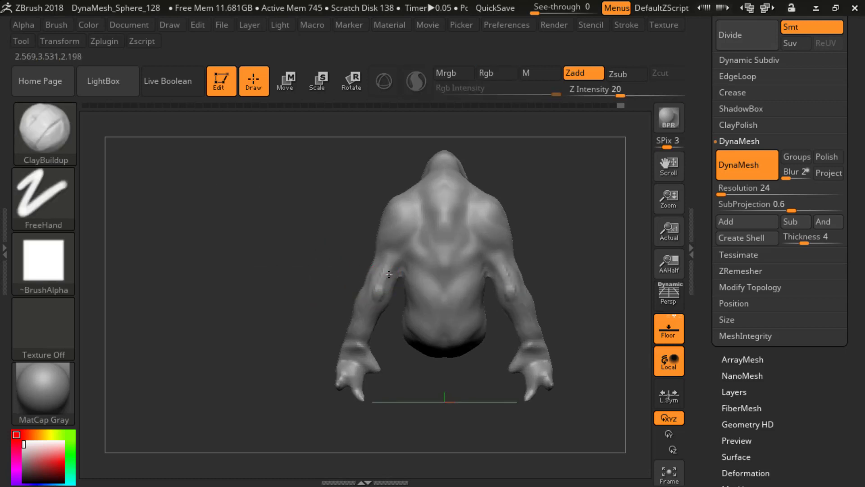
drag(389, 274, 403, 250)
drag(331, 266, 386, 256)
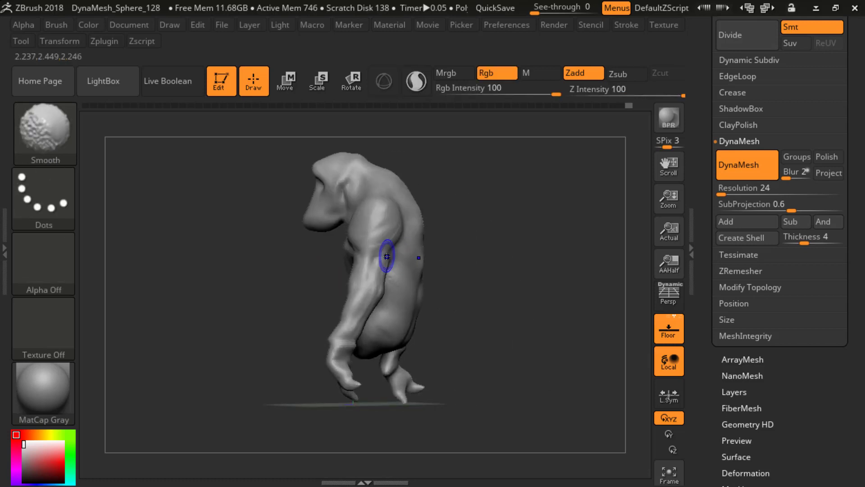
Step: Refine the front of both arms around the elbows with ClayBuildup and smoothing
mouse_move(473, 242)
mouse_down()
mouse_move(496, 219)
mouse_move(493, 242)
mouse_move(532, 267)
mouse_move(525, 239)
mouse_move(508, 275)
mouse_up()
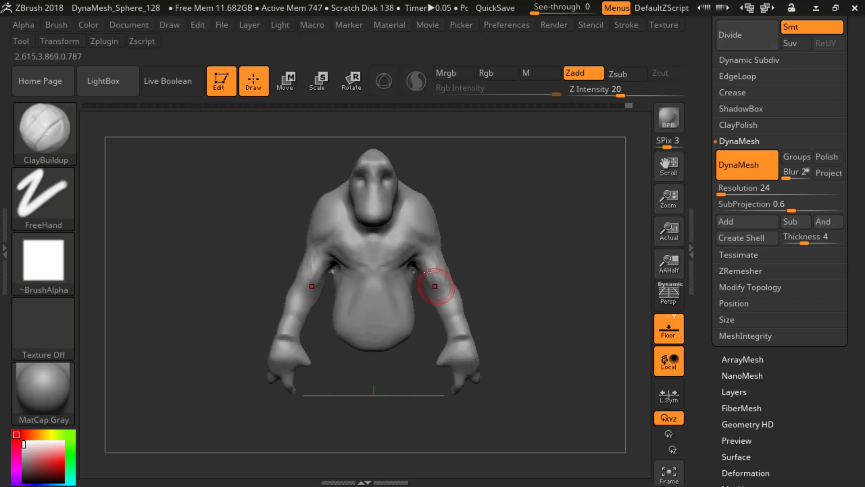
key(shift)
key(shift)
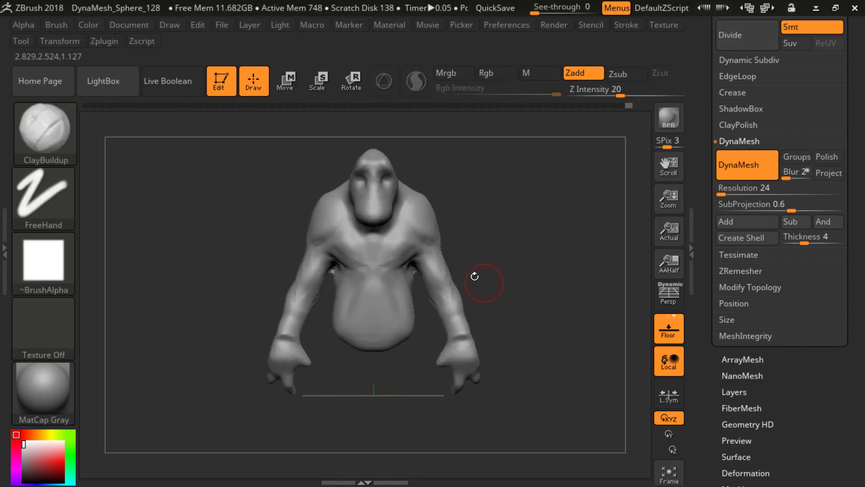
mouse_move(502, 292)
alt+mouse_down()
mouse_move(505, 269)
mouse_move(511, 294)
alt+mouse_up()
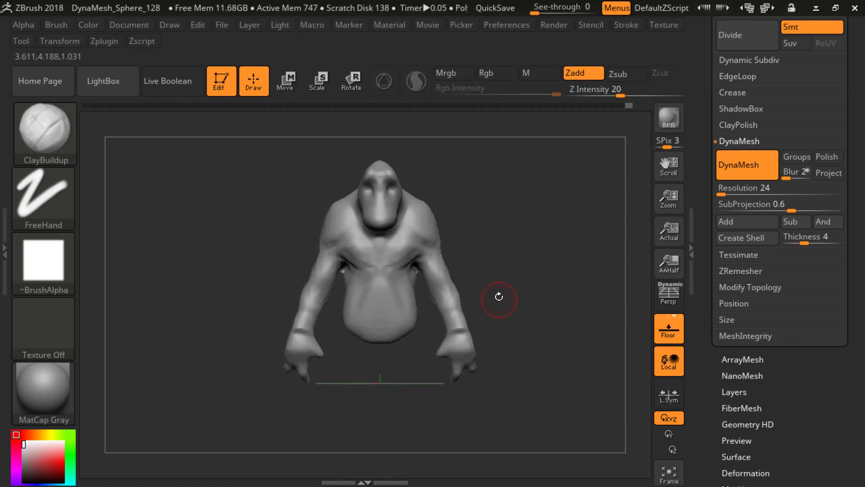
Step: Switch to the Inflat brush and adjust its draw size
key(b)
key(i)
key(n)
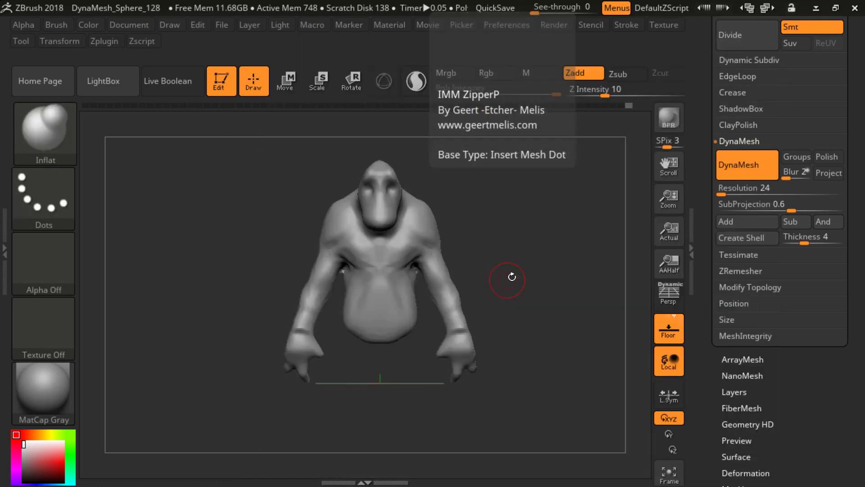
key(s)
click(523, 291)
alt+drag(523, 309, 502, 294)
key(s)
click(515, 294)
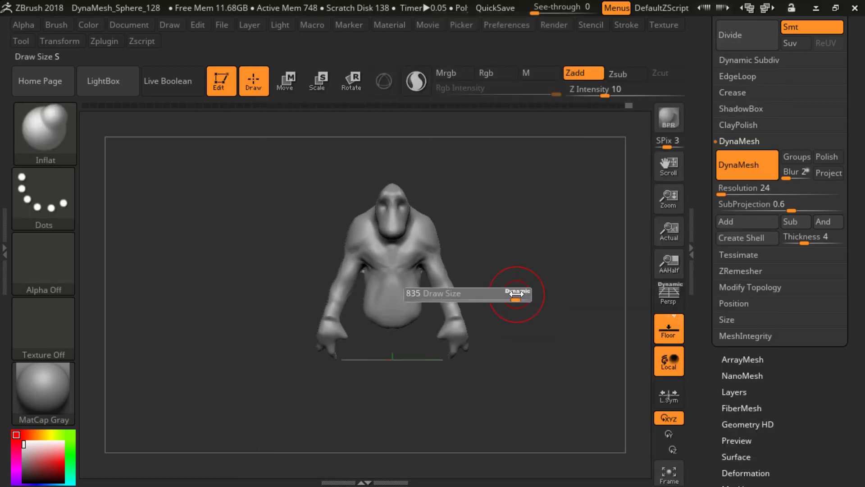
key(s)
click(507, 300)
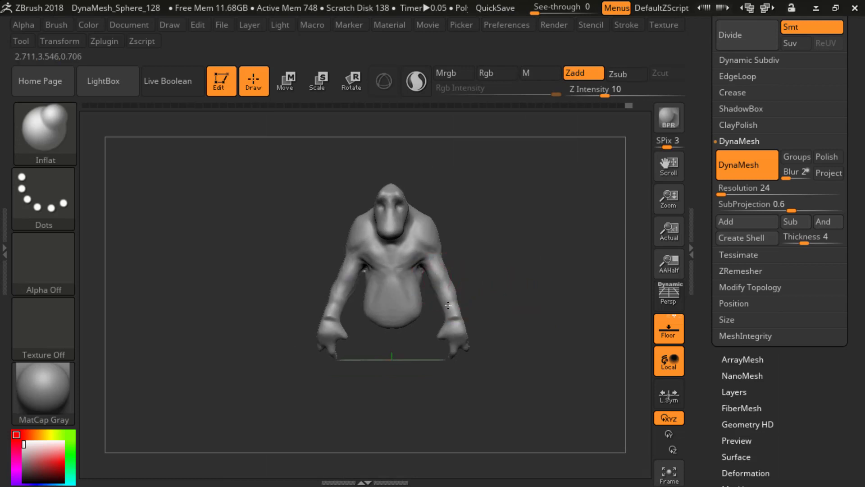
Step: Try to turn off dynamic brush sizing for the Inflat brush
key(s)
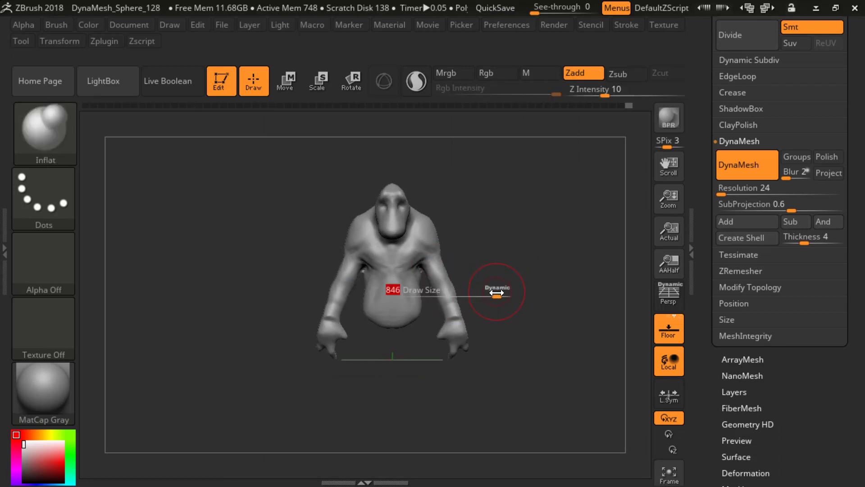
click(496, 291)
key(s)
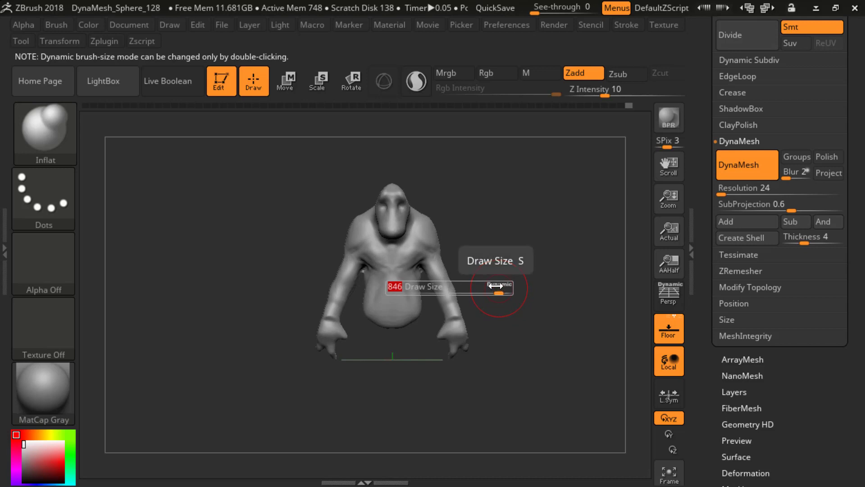
click(497, 286)
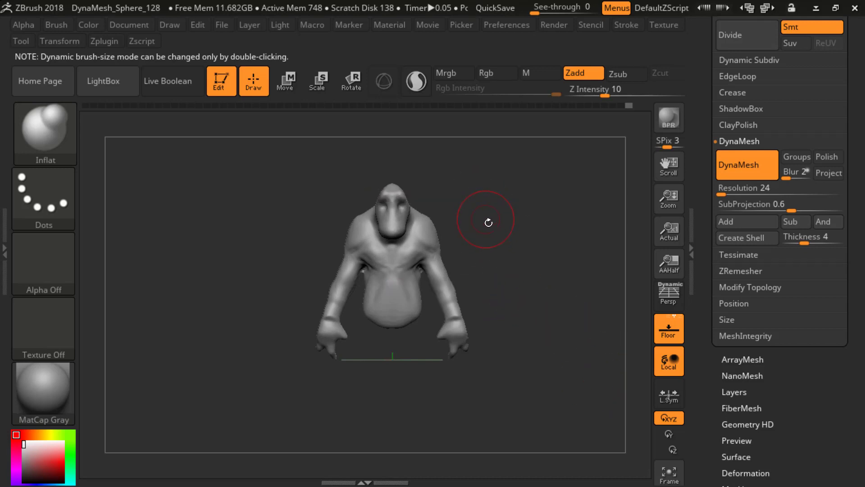
key(s)
click(505, 234)
key(s)
click(508, 235)
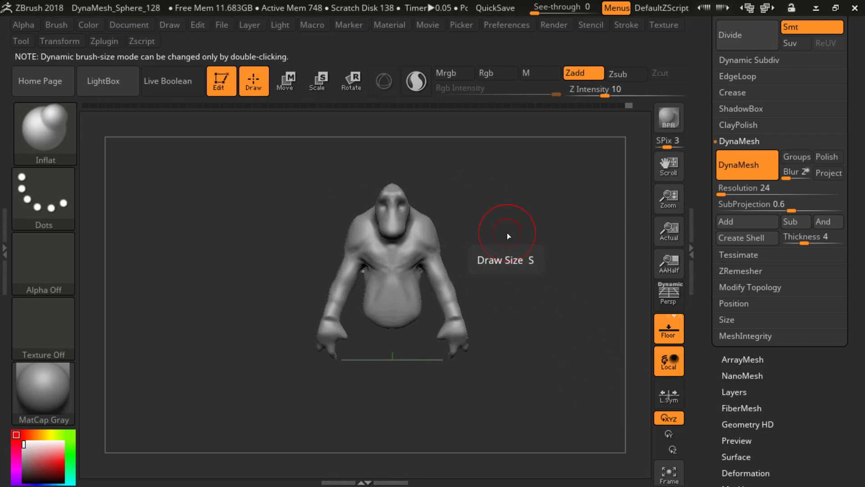
key(s)
mouse_move(507, 237)
mouse_down()
mouse_move(476, 240)
mouse_move(513, 242)
mouse_up()
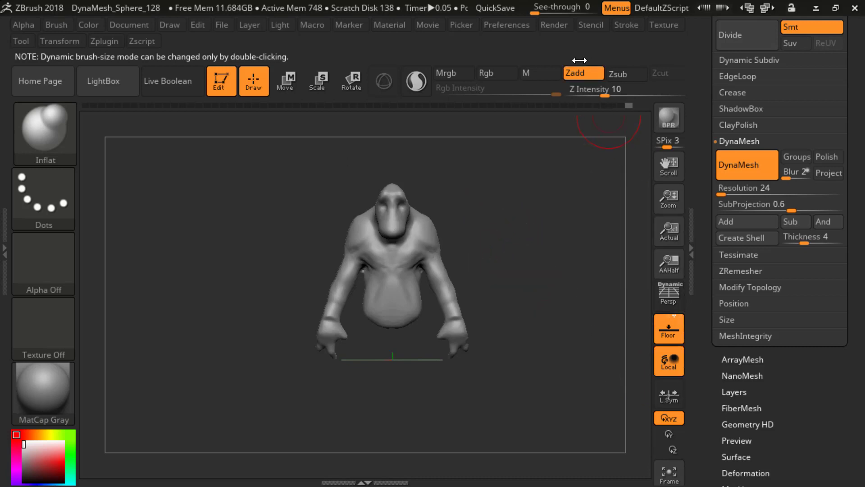
Step: Turn off dynamic sizing for the Inflat brush and reduce its draw size
right_click(386, 173)
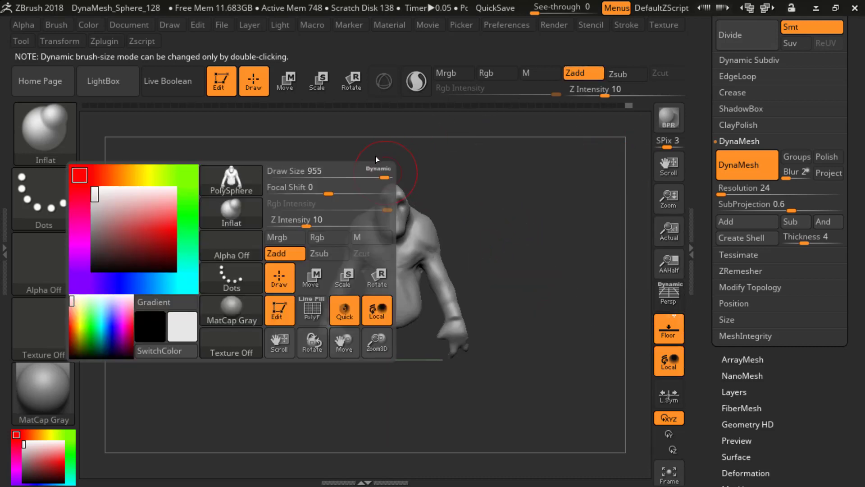
drag(383, 176, 380, 172)
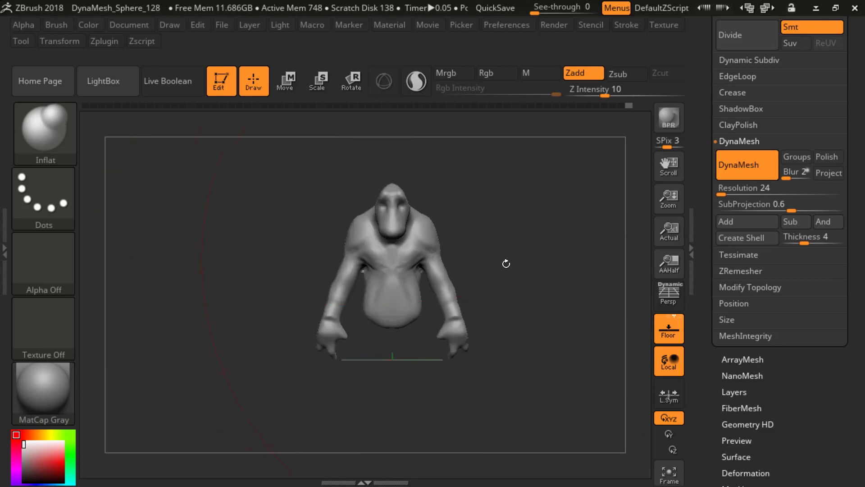
key(s)
drag(502, 267, 428, 271)
Step: Fine-tune the Inflat brush's fixed draw size so it spans an arm of the creature
key(space)
key(s)
mouse_move(488, 256)
mouse_down()
mouse_move(470, 256)
mouse_move(498, 259)
mouse_move(487, 259)
mouse_up()
key(space)
key(s)
key(s)
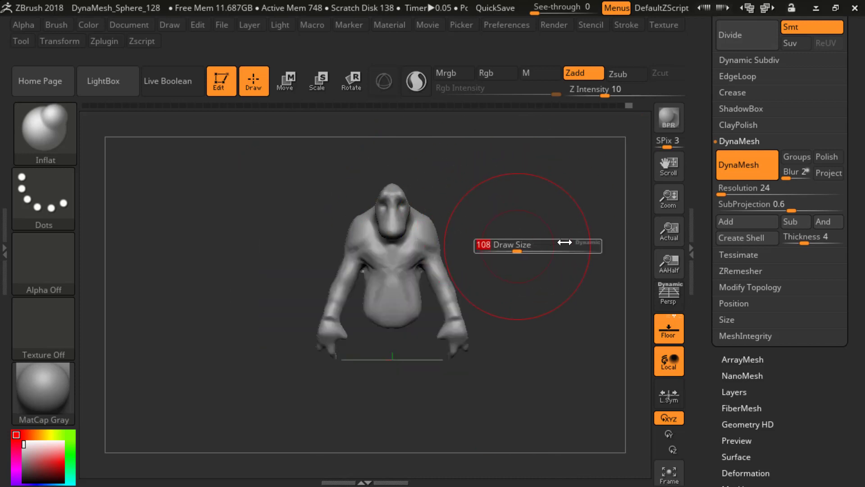
click(588, 243)
key(space)
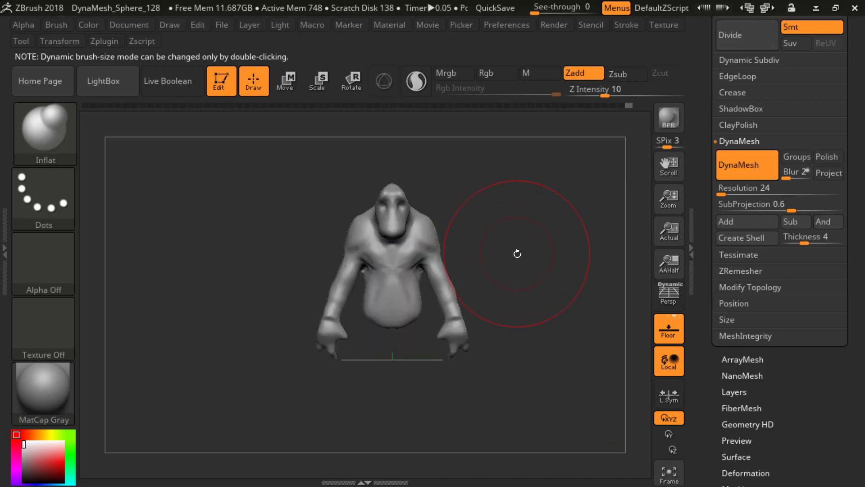
key(s)
click(525, 258)
key(space)
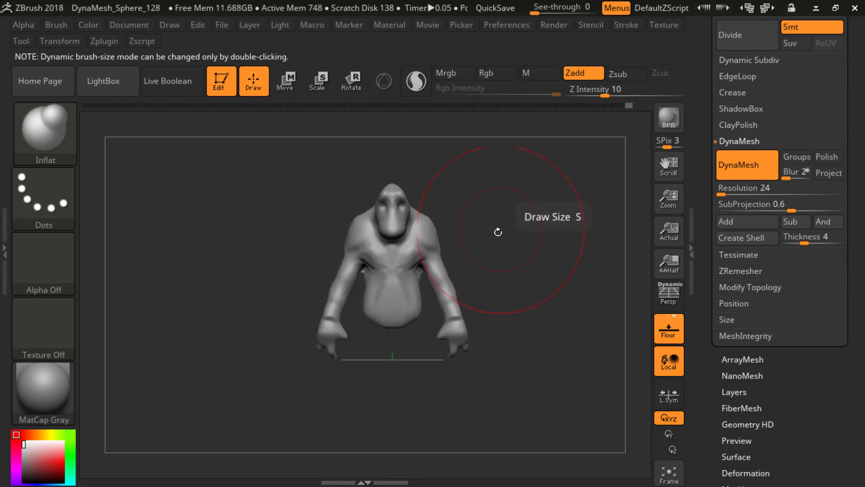
key(s)
Step: Inflate both arms with the Inflat brush to thicken the upper arms and forearms
mouse_move(488, 255)
mouse_down()
mouse_move(473, 255)
mouse_move(530, 255)
mouse_move(476, 251)
mouse_move(509, 274)
mouse_move(501, 260)
mouse_up()
mouse_move(445, 273)
mouse_down()
mouse_move(486, 271)
mouse_move(441, 284)
mouse_move(454, 336)
mouse_move(415, 244)
mouse_move(405, 257)
mouse_up()
key(s)
alt+drag(494, 215, 507, 192)
mouse_move(511, 221)
mouse_down()
mouse_move(432, 233)
mouse_move(500, 231)
mouse_move(503, 262)
mouse_up()
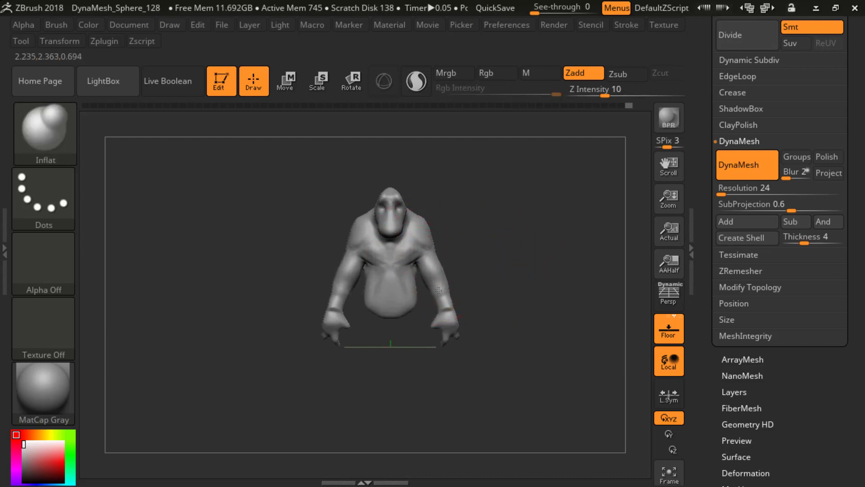
mouse_move(525, 264)
mouse_down()
mouse_move(518, 253)
mouse_move(469, 237)
mouse_move(498, 213)
mouse_move(455, 240)
mouse_up()
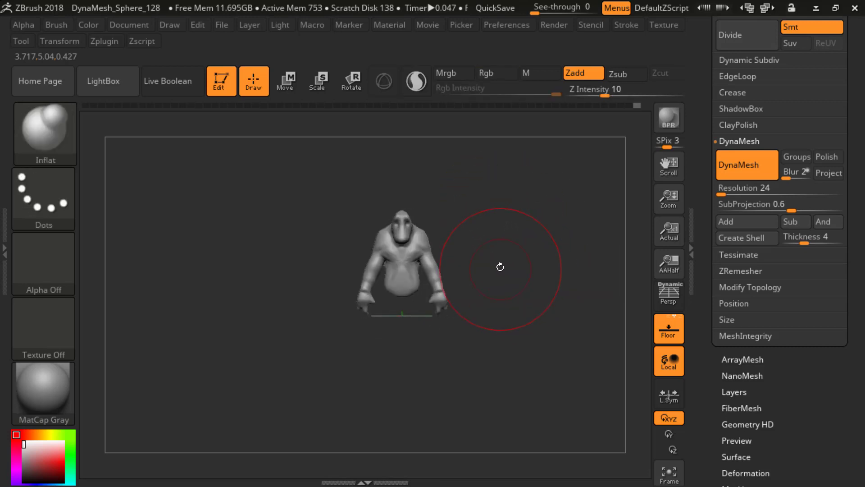
alt+drag(507, 233, 518, 260)
Step: Switch the model's color to black and back to examine the creature's silhouette
key(v)
alt+drag(527, 221, 504, 252)
key(v)
key(v)
key(v)
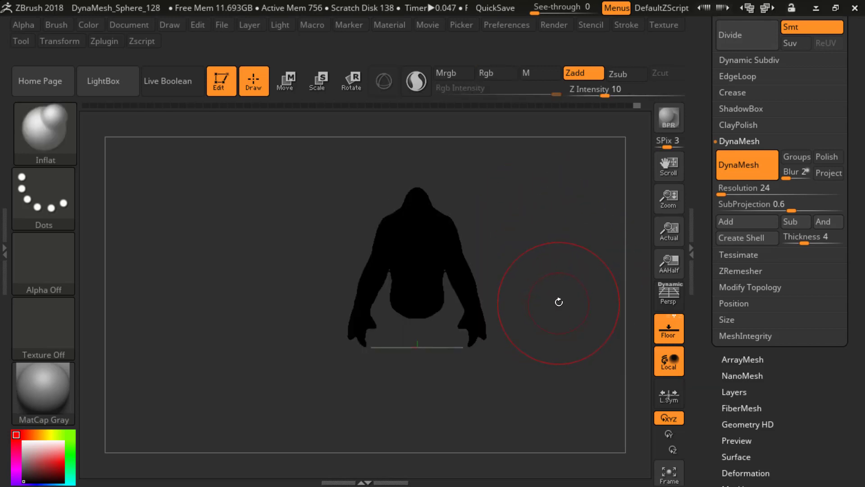
Step: Carve a groove along the front of both forearms with a smaller DamStandard brush
mouse_move(562, 253)
alt+mouse_down()
mouse_move(567, 275)
mouse_move(563, 262)
alt+mouse_up()
key(s)
drag(562, 263, 542, 263)
mouse_move(556, 256)
alt+mouse_down()
mouse_move(564, 269)
mouse_move(558, 267)
alt+mouse_up()
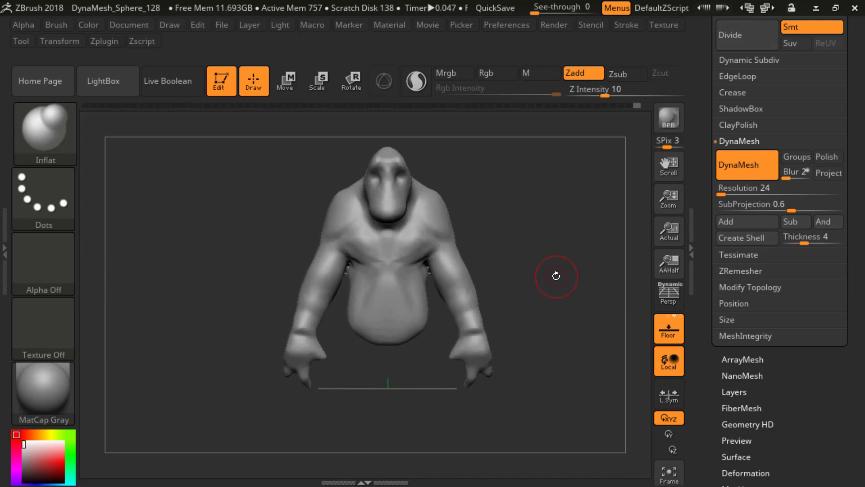
key(b)
key(d)
key(s)
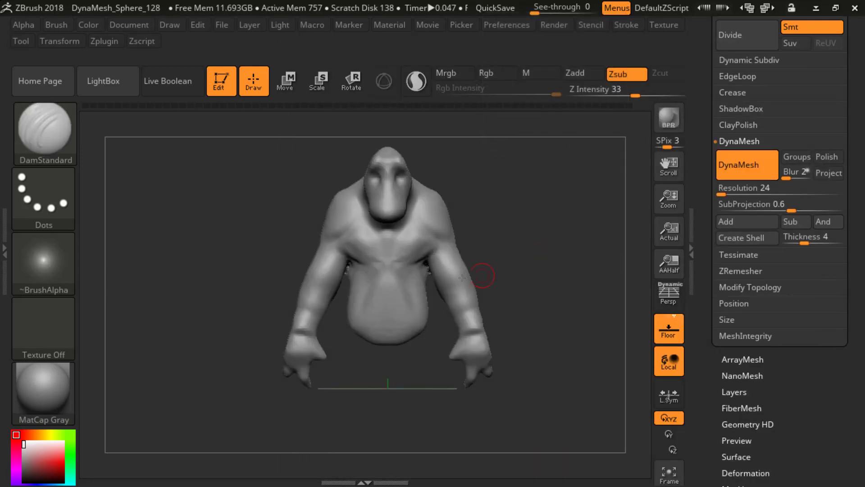
key(s)
drag(463, 277, 471, 276)
mouse_move(497, 267)
mouse_down()
mouse_move(473, 275)
mouse_move(505, 259)
mouse_move(466, 274)
mouse_up()
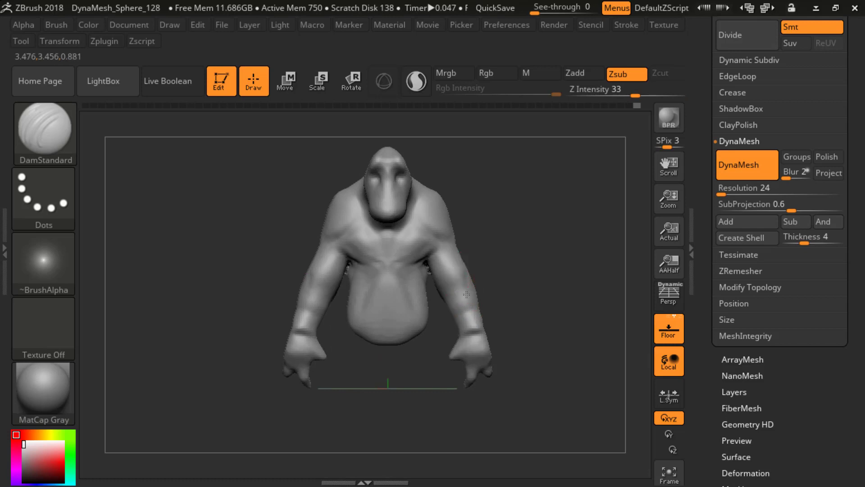
drag(504, 276, 449, 278)
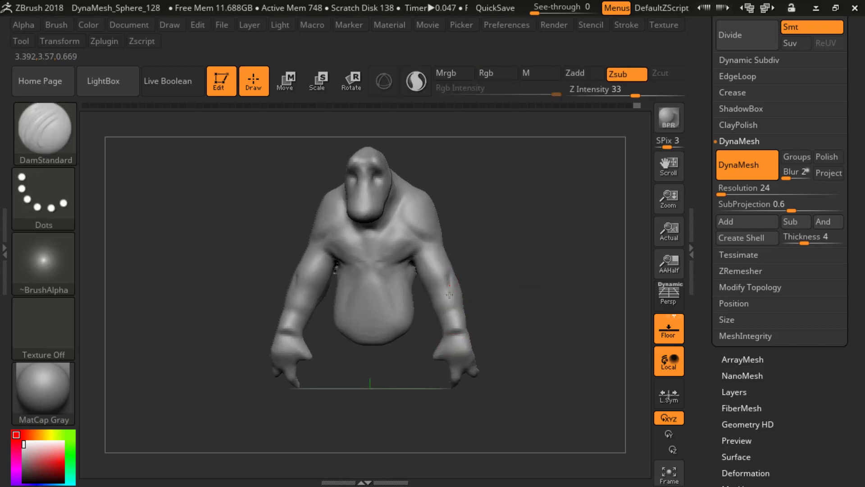
drag(451, 319, 449, 311)
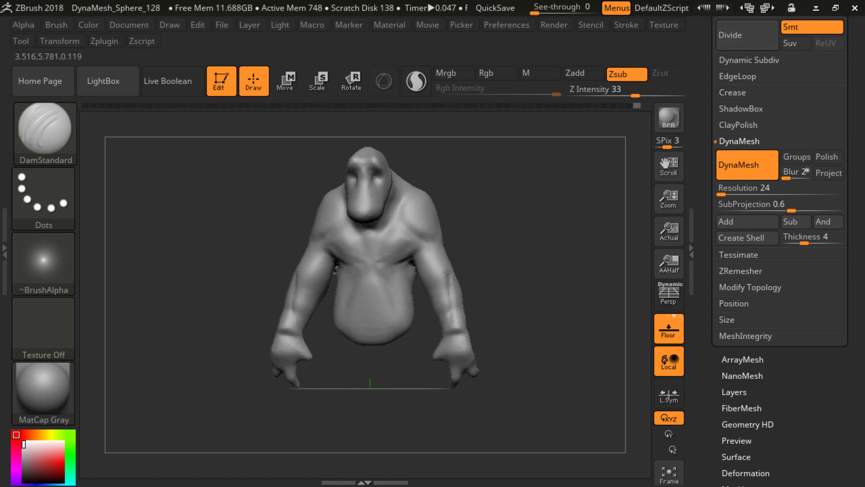
Step: Deepen and extend the forearm grooves between elbow and wrist with DamStandard, working from front and side
drag(505, 331, 519, 335)
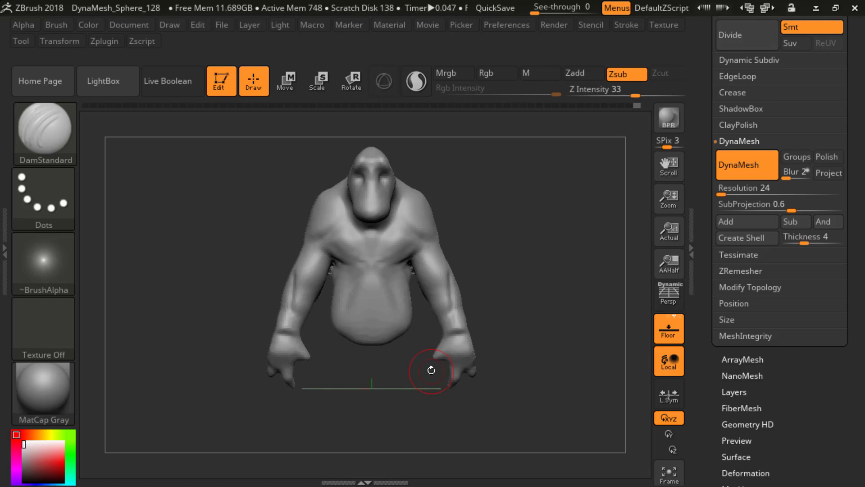
mouse_move(519, 255)
mouse_down()
mouse_move(459, 265)
mouse_move(463, 274)
mouse_move(472, 219)
mouse_up()
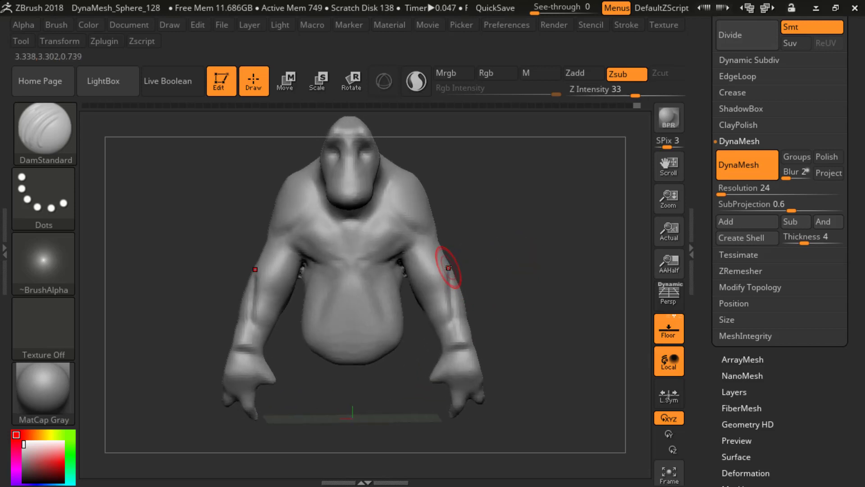
drag(445, 333, 445, 338)
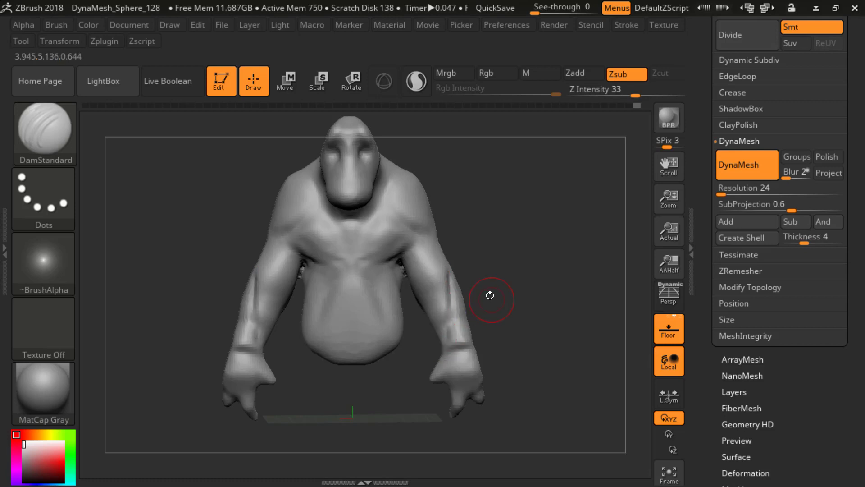
mouse_move(490, 295)
mouse_down()
mouse_move(466, 295)
mouse_move(490, 285)
mouse_up()
drag(448, 266, 450, 278)
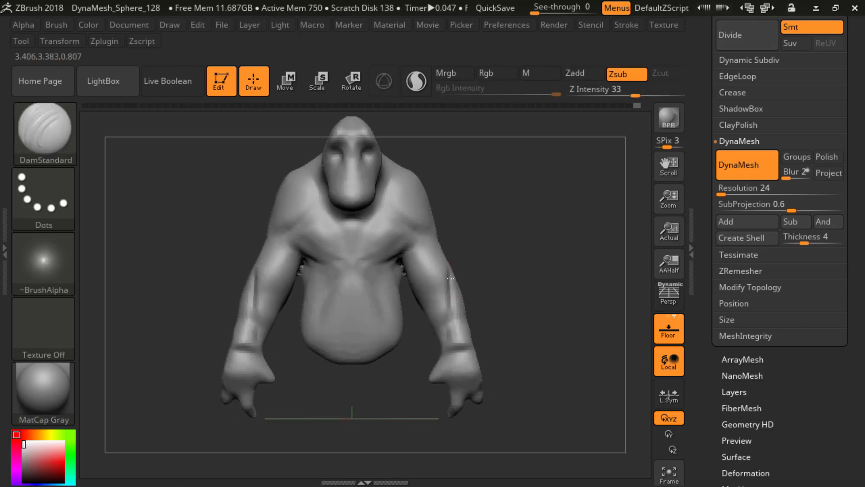
drag(450, 339, 490, 282)
drag(491, 281, 452, 278)
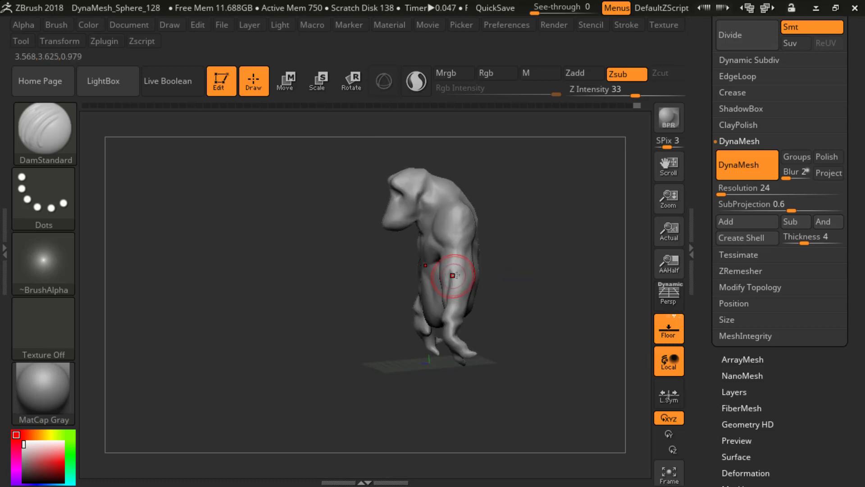
shift+drag(509, 254, 467, 275)
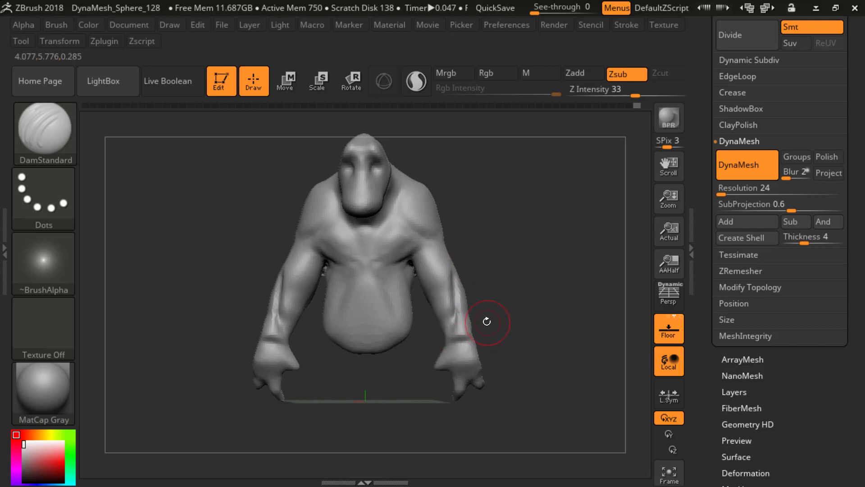
Step: Build up the forearm muscles around the grooves and elbows with a small ClayBuildup brush
key(b)
key(c)
key(b)
key(s)
mouse_move(505, 266)
mouse_down()
mouse_move(500, 279)
mouse_move(454, 290)
mouse_move(456, 309)
mouse_up()
mouse_move(459, 273)
mouse_down()
mouse_move(462, 349)
mouse_move(461, 340)
mouse_up()
mouse_move(514, 315)
shift+mouse_down()
mouse_move(508, 321)
mouse_move(503, 280)
mouse_move(513, 320)
shift+mouse_up()
mouse_move(452, 274)
shift+mouse_down()
mouse_move(452, 294)
mouse_move(488, 298)
shift+mouse_up()
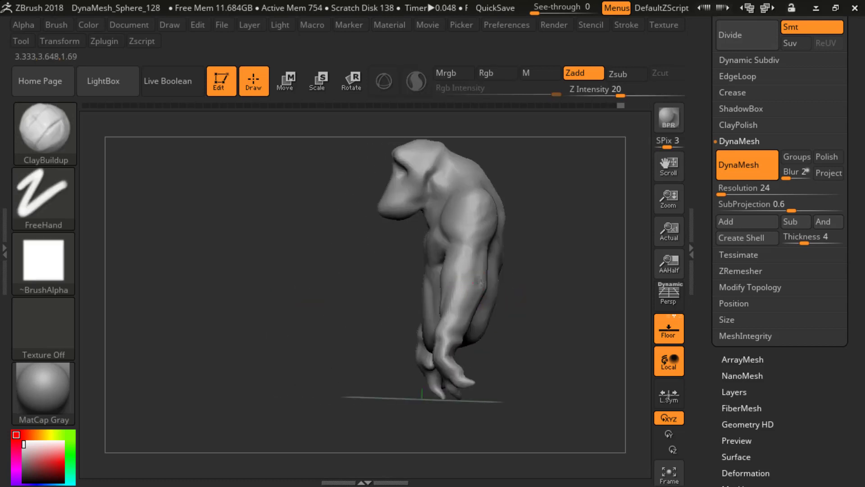
drag(518, 274, 473, 290)
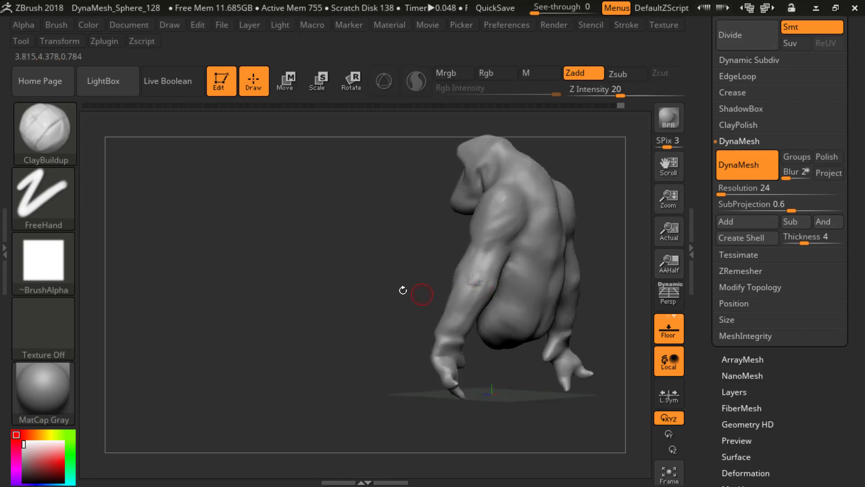
Step: Add ClayBuildup volume to the backs of the forearms, wrists and hands
mouse_move(406, 290)
mouse_down()
mouse_move(494, 288)
mouse_move(450, 288)
mouse_move(470, 305)
mouse_move(456, 321)
mouse_move(394, 327)
mouse_up()
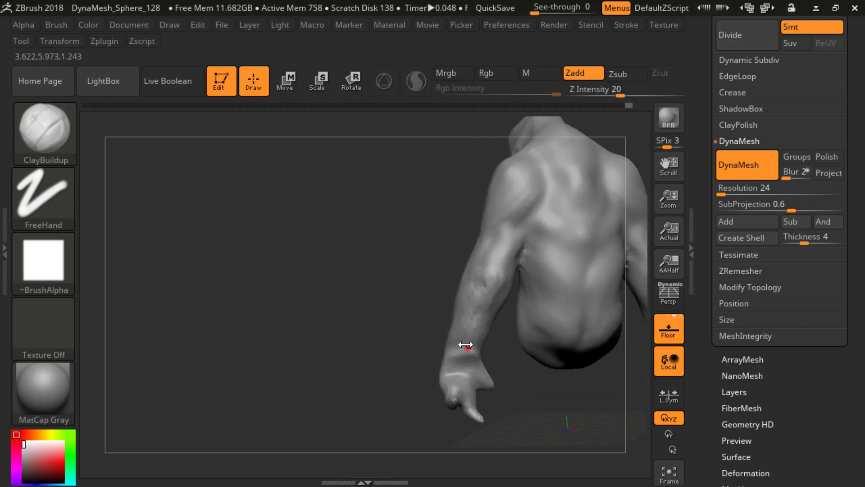
mouse_move(431, 354)
mouse_down()
mouse_move(428, 345)
mouse_move(449, 377)
mouse_up()
mouse_move(428, 375)
mouse_down()
mouse_move(435, 366)
mouse_move(460, 370)
mouse_move(419, 365)
mouse_up()
mouse_move(420, 364)
alt+mouse_down()
mouse_move(397, 347)
mouse_move(459, 357)
mouse_move(434, 351)
alt+mouse_up()
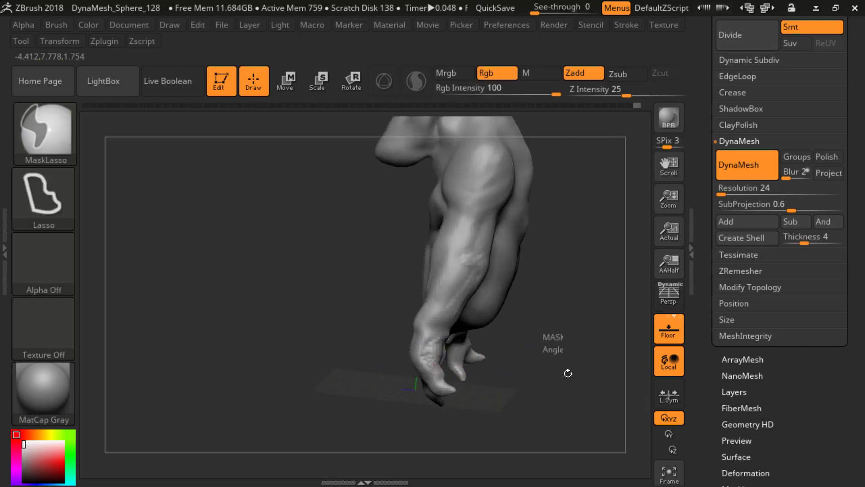
Step: Smooth the newly built forearm and hand forms from the side and front
mouse_move(568, 370)
mouse_down()
mouse_move(532, 293)
mouse_move(532, 335)
mouse_move(563, 322)
mouse_move(448, 344)
mouse_move(445, 326)
mouse_up()
key(shift)
mouse_move(498, 293)
mouse_down()
mouse_move(496, 286)
mouse_move(412, 306)
mouse_move(434, 308)
mouse_move(430, 299)
mouse_up()
mouse_move(480, 283)
mouse_down()
mouse_move(496, 274)
mouse_move(510, 290)
mouse_move(479, 288)
mouse_up()
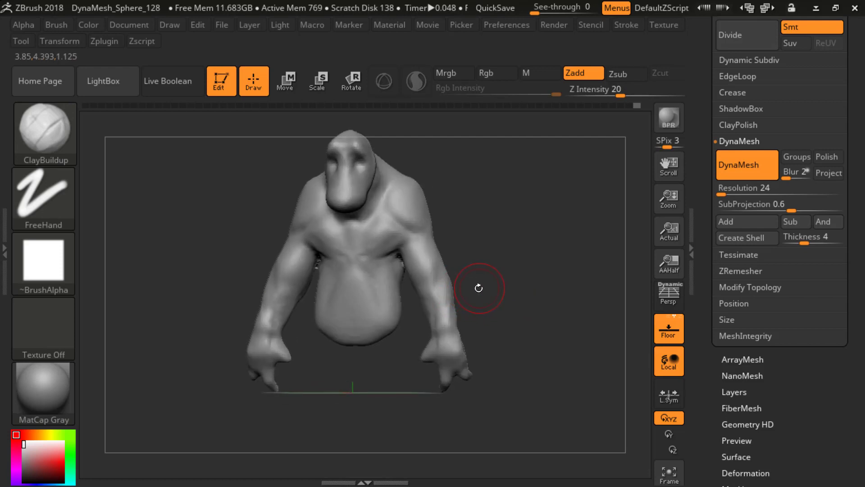
Step: Recut the muscle separation down the front of both forearms to the wrists with DamStandard
key(b)
key(d)
key(s)
key(s)
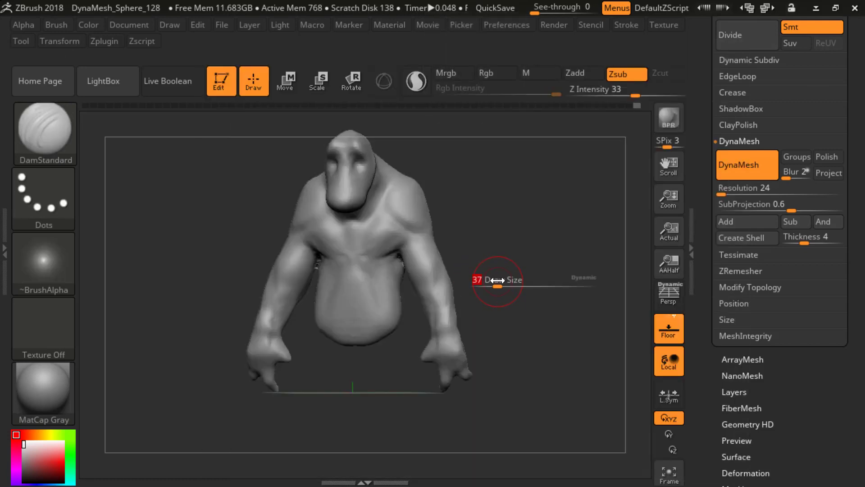
mouse_move(458, 274)
mouse_down()
mouse_move(467, 269)
mouse_move(438, 306)
mouse_move(438, 345)
mouse_up()
mouse_move(490, 297)
mouse_down()
mouse_move(470, 300)
mouse_move(450, 286)
mouse_move(504, 296)
mouse_move(487, 280)
mouse_move(440, 281)
mouse_up()
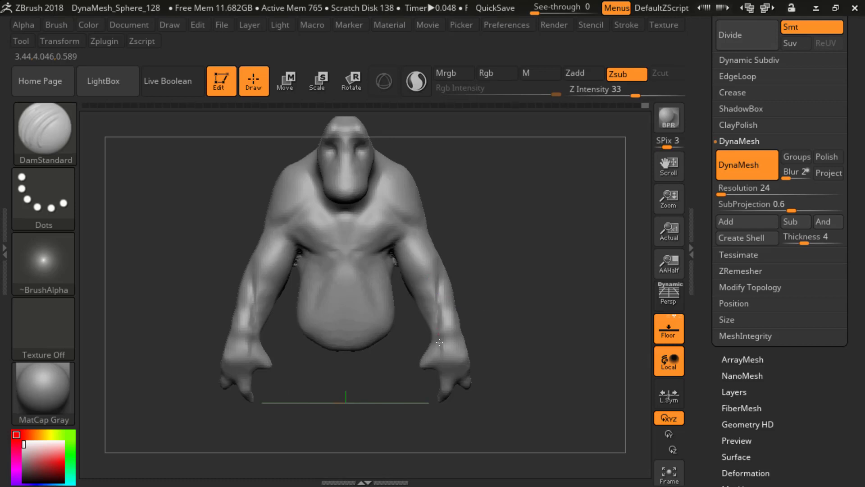
Step: Refine the grooves near the wrists with DamStandard and smooth their upper ends below the elbows
drag(453, 311, 454, 333)
mouse_move(484, 301)
mouse_down()
mouse_move(453, 299)
mouse_move(450, 333)
mouse_up()
mouse_move(486, 310)
shift+mouse_down()
mouse_move(502, 313)
mouse_move(526, 291)
mouse_move(518, 295)
shift+mouse_up()
mouse_move(518, 295)
mouse_down()
mouse_move(486, 285)
mouse_move(514, 292)
mouse_move(495, 291)
mouse_up()
mouse_move(440, 291)
mouse_down()
mouse_move(437, 275)
mouse_move(439, 289)
mouse_up()
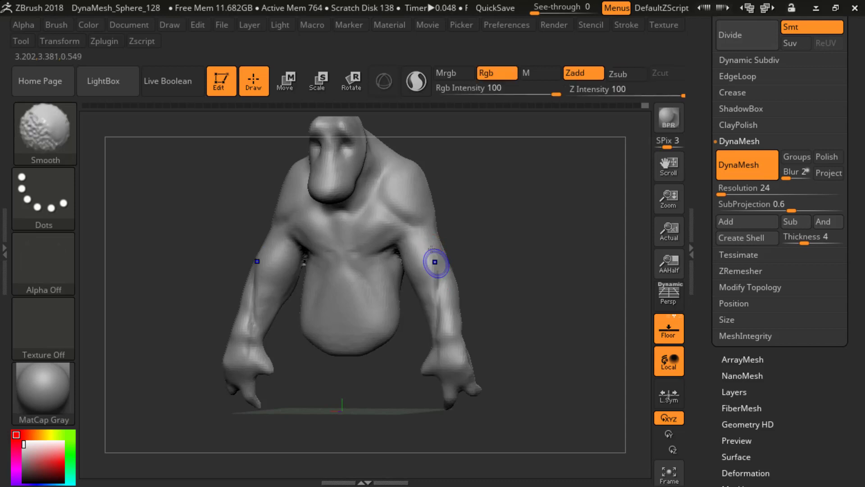
Step: Deepen the muscle groove on the inner forearms below the elbows with DamStandard
mouse_move(431, 248)
shift+mouse_down()
mouse_move(436, 265)
mouse_move(477, 253)
mouse_move(495, 260)
shift+mouse_up()
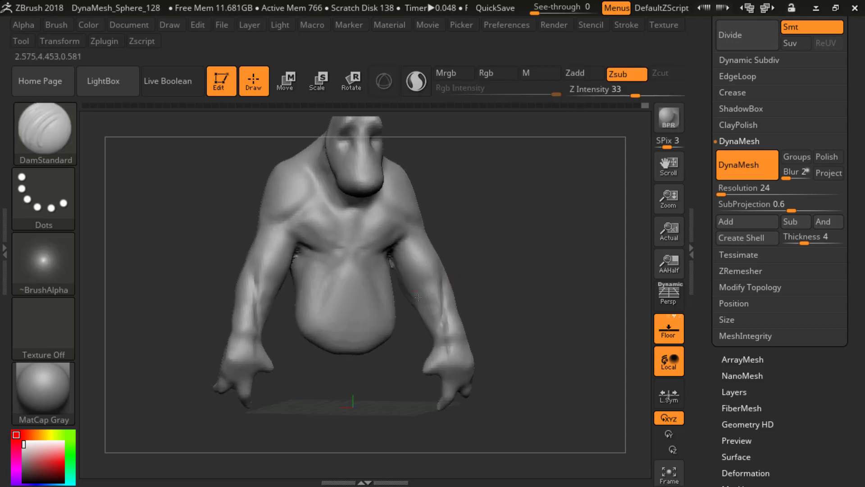
drag(478, 288, 460, 271)
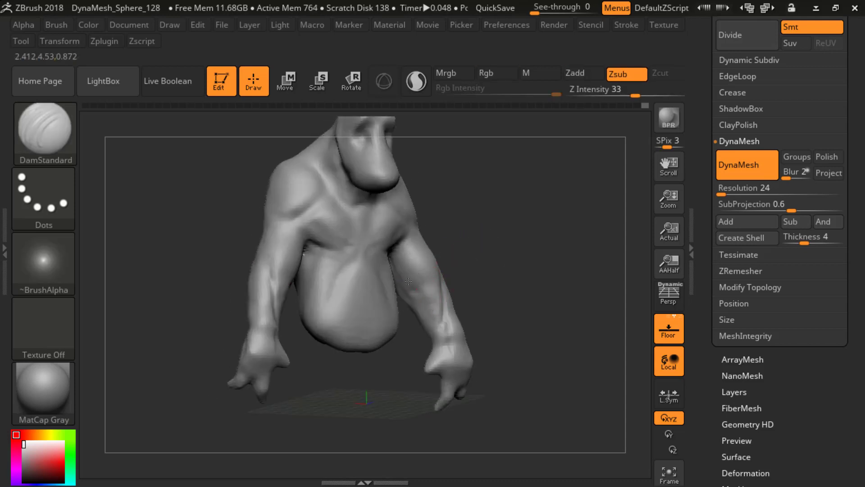
drag(435, 288, 450, 313)
shift+drag(480, 288, 439, 285)
Step: Adjust the armpit area between the upper arms and torso from behind with a small SnakeHook brush
key(b)
key(c)
key(b)
mouse_move(487, 242)
mouse_down()
mouse_move(506, 247)
mouse_move(495, 240)
mouse_move(498, 226)
mouse_move(463, 240)
mouse_move(504, 261)
mouse_move(352, 286)
mouse_up()
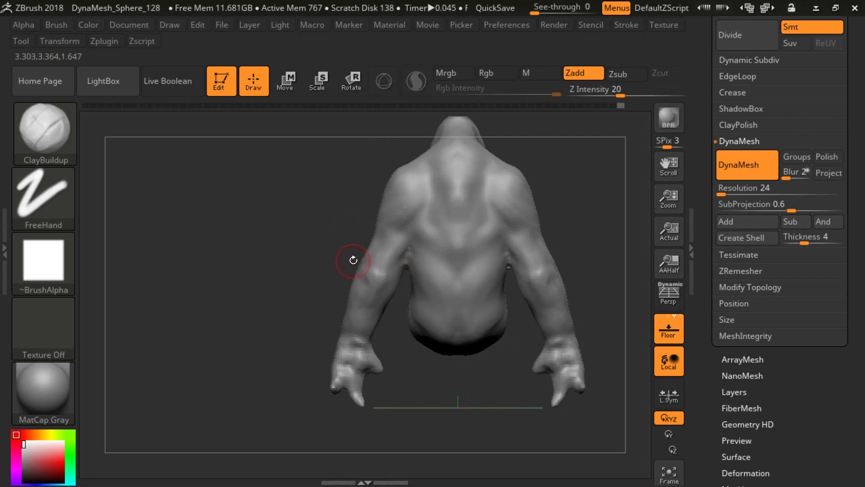
key(b)
key(s)
key(h)
key(s)
key(s)
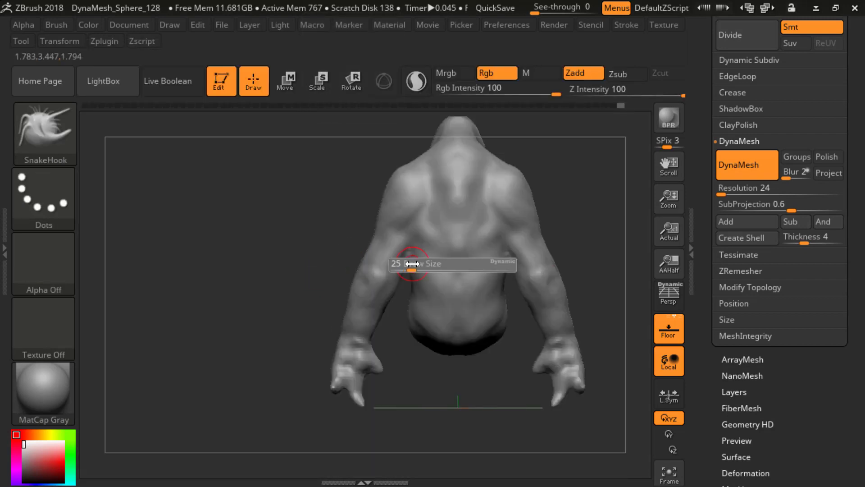
click(412, 264)
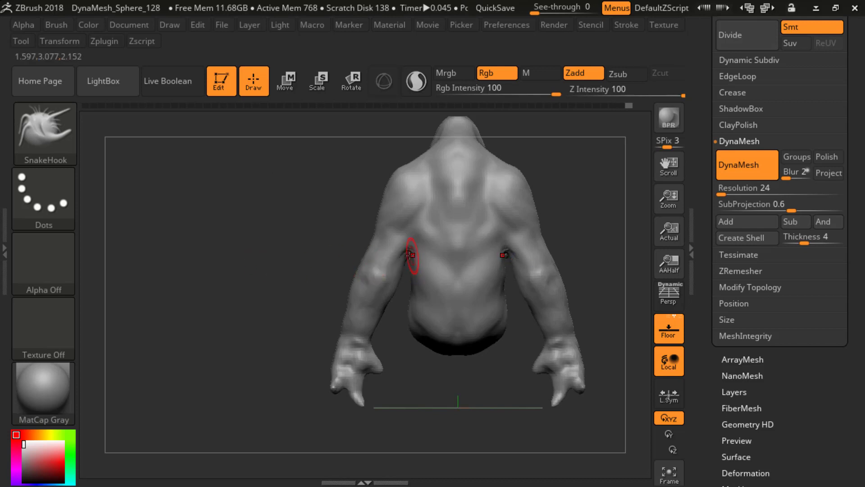
alt+drag(279, 337, 344, 280)
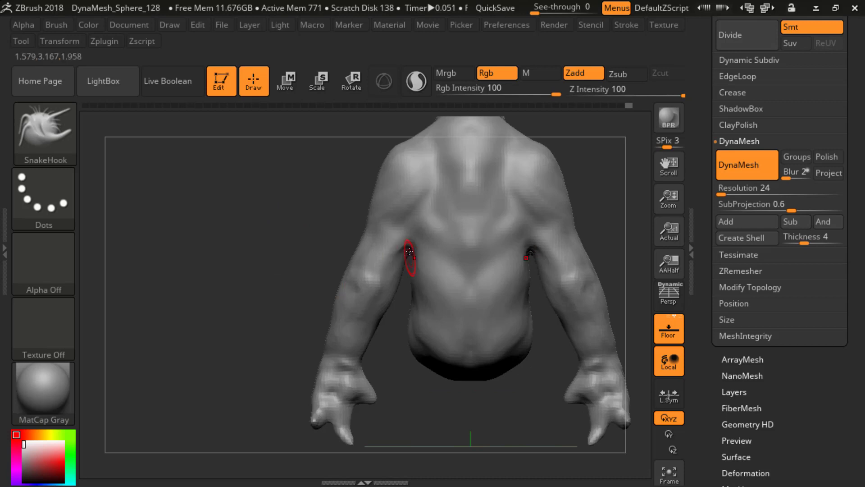
alt+drag(266, 255, 252, 168)
alt+drag(306, 199, 402, 259)
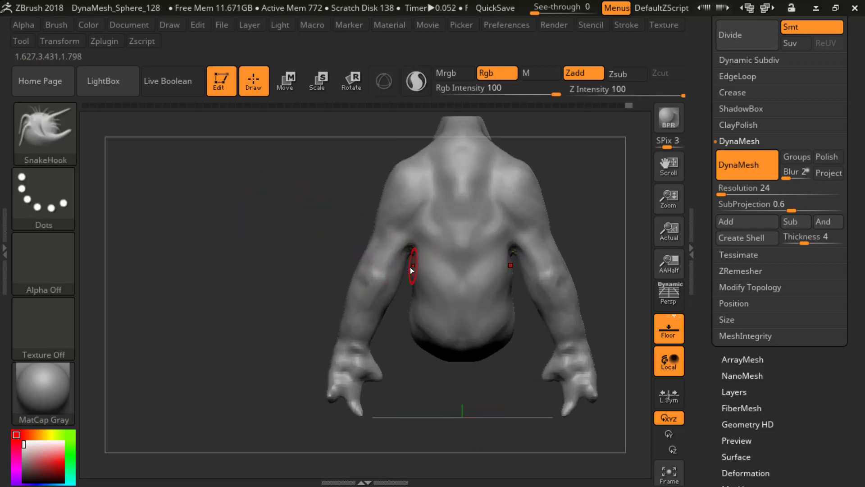
Step: Reshape the sides of the torso from the armpits down to the hips with the Move brush, working from behind
key(b)
key(b)
key(m)
key(v)
key(s)
mouse_move(290, 263)
mouse_down()
mouse_move(301, 259)
mouse_move(291, 220)
mouse_move(283, 241)
mouse_up()
key(s)
drag(411, 309, 403, 307)
key(s)
mouse_move(423, 271)
mouse_down()
mouse_move(409, 277)
mouse_move(414, 291)
mouse_up()
mouse_move(423, 321)
mouse_down()
mouse_move(427, 330)
mouse_move(410, 324)
mouse_up()
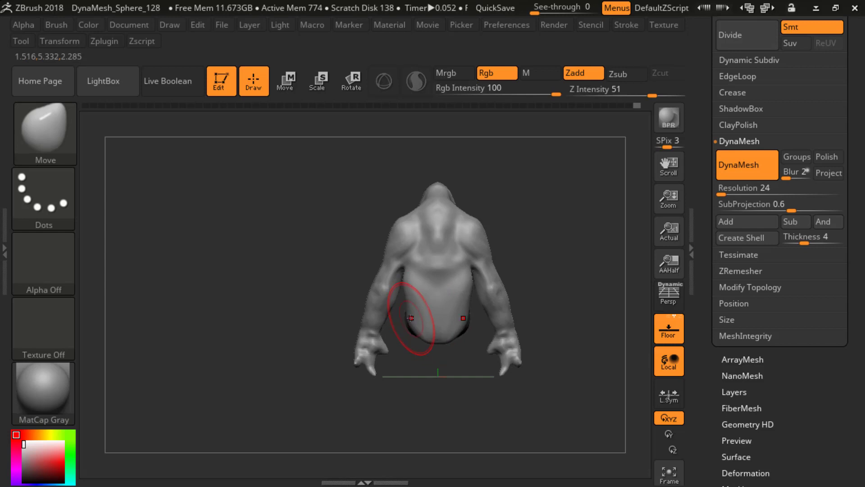
drag(405, 291, 408, 290)
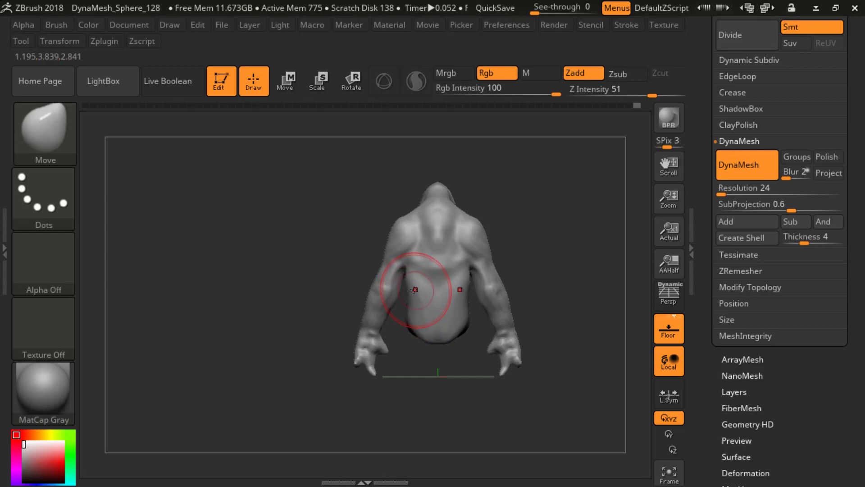
Step: Add light ClayBuildup strokes to the ribcage sides just below the chest muscles
drag(289, 213, 489, 258)
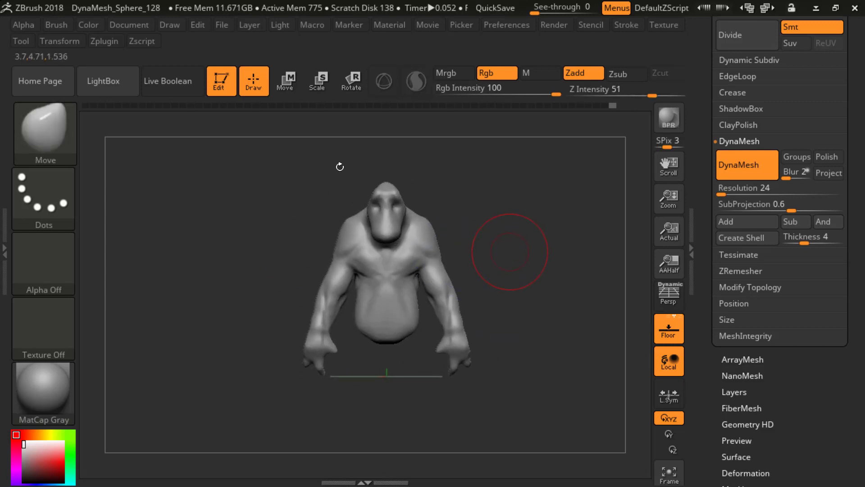
key(b)
key(c)
key(b)
key(s)
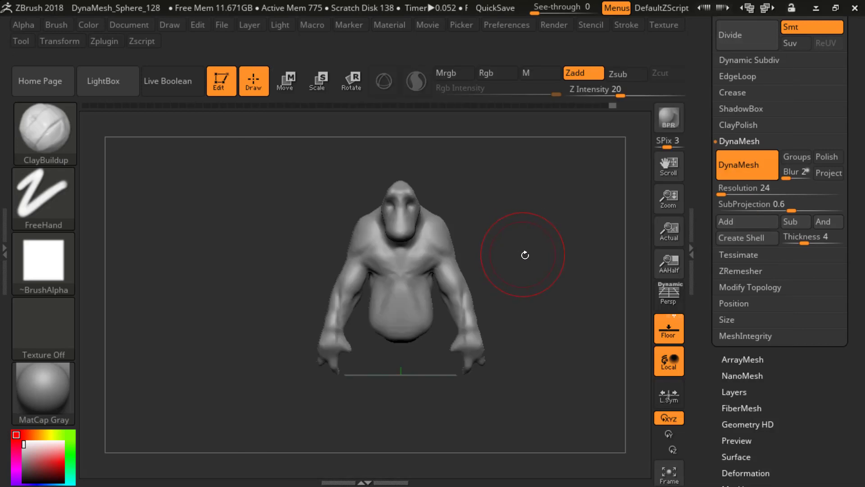
key(s)
drag(524, 255, 453, 268)
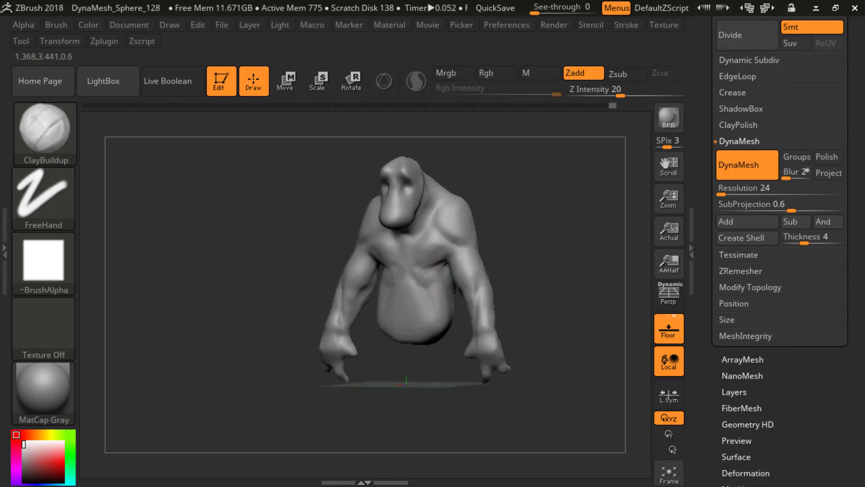
Step: Reshape the belly and its underside with a large Move brush from high, bottom and front views
key(b)
key(m)
key(v)
mouse_move(532, 217)
mouse_down()
mouse_move(558, 274)
mouse_move(556, 222)
mouse_move(535, 215)
mouse_move(546, 196)
mouse_move(387, 261)
mouse_move(392, 347)
mouse_move(468, 385)
mouse_move(465, 342)
mouse_move(421, 339)
mouse_move(415, 303)
mouse_up()
key(s)
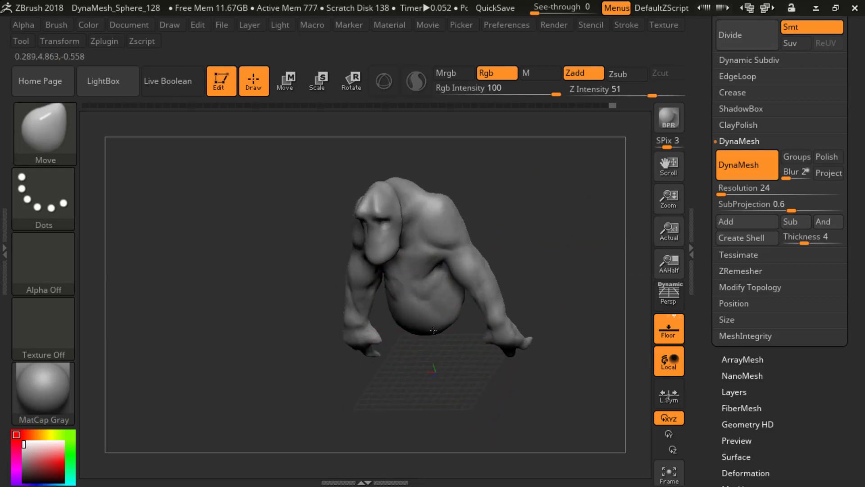
drag(432, 330, 448, 284)
mouse_move(367, 314)
mouse_down()
mouse_move(531, 218)
mouse_move(400, 235)
mouse_move(571, 244)
mouse_move(518, 252)
mouse_move(550, 251)
mouse_move(547, 309)
mouse_move(526, 343)
mouse_move(533, 288)
mouse_move(548, 342)
mouse_move(528, 262)
mouse_move(538, 239)
mouse_move(520, 216)
mouse_move(544, 309)
mouse_move(519, 195)
mouse_move(536, 234)
mouse_move(550, 232)
mouse_up()
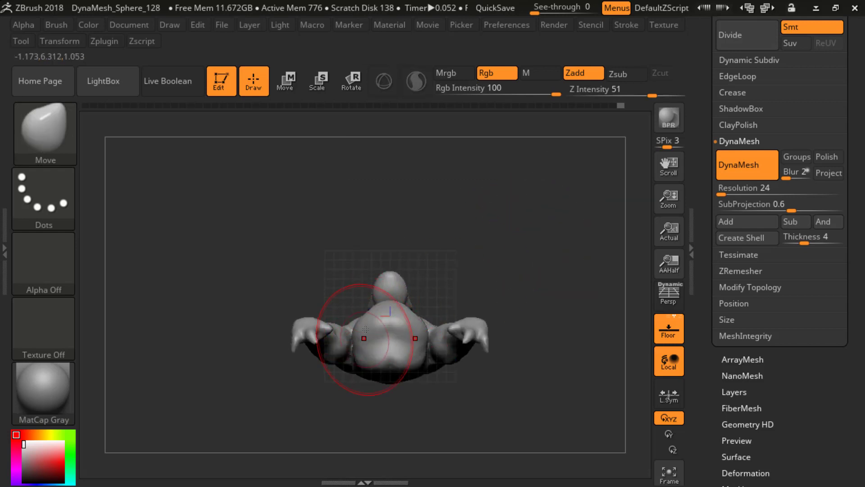
drag(509, 277, 550, 323)
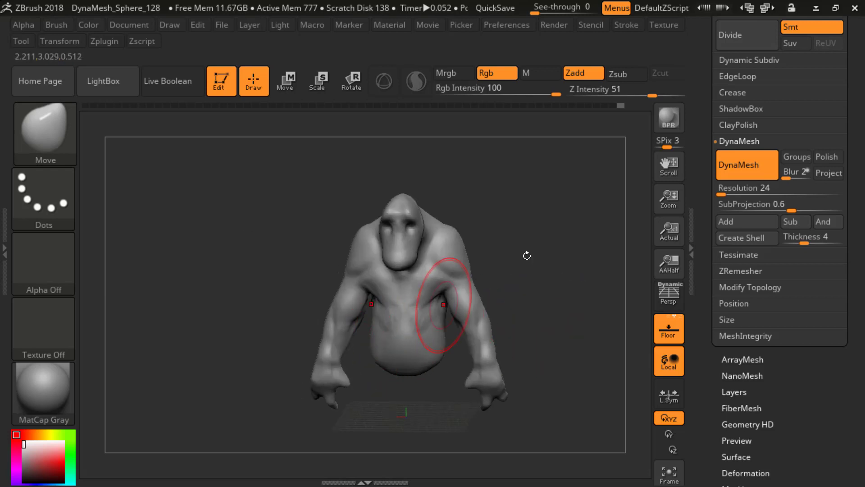
mouse_move(526, 255)
mouse_down()
mouse_move(473, 279)
mouse_move(512, 346)
mouse_move(496, 341)
mouse_move(511, 290)
mouse_move(501, 253)
mouse_move(387, 381)
mouse_up()
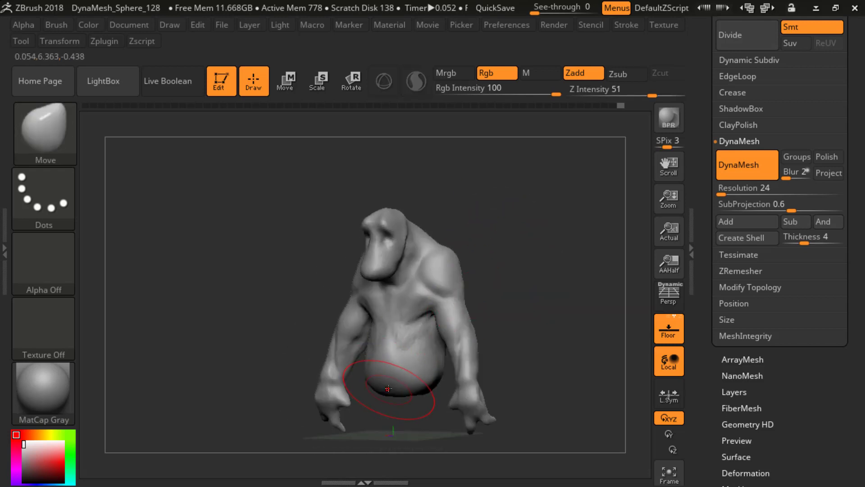
Step: Adjust the back profile, then narrow the waist and widen the lower torso from behind with the Move brush
drag(514, 282, 373, 337)
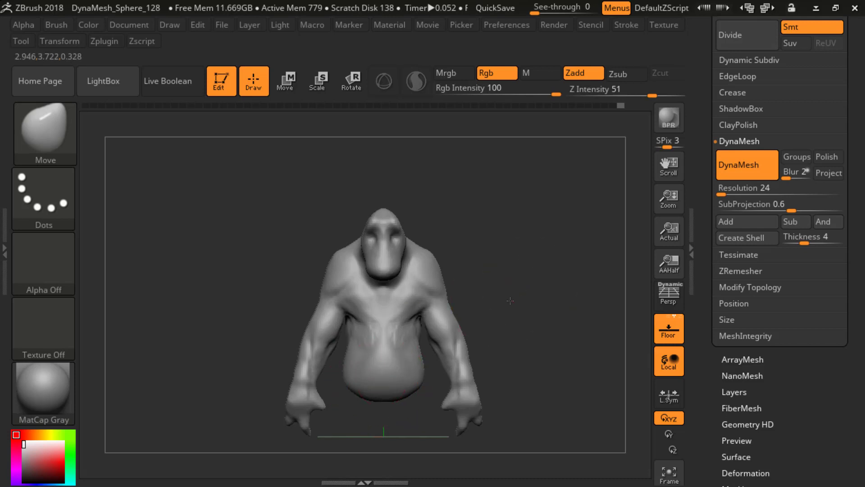
shift+drag(509, 299, 477, 316)
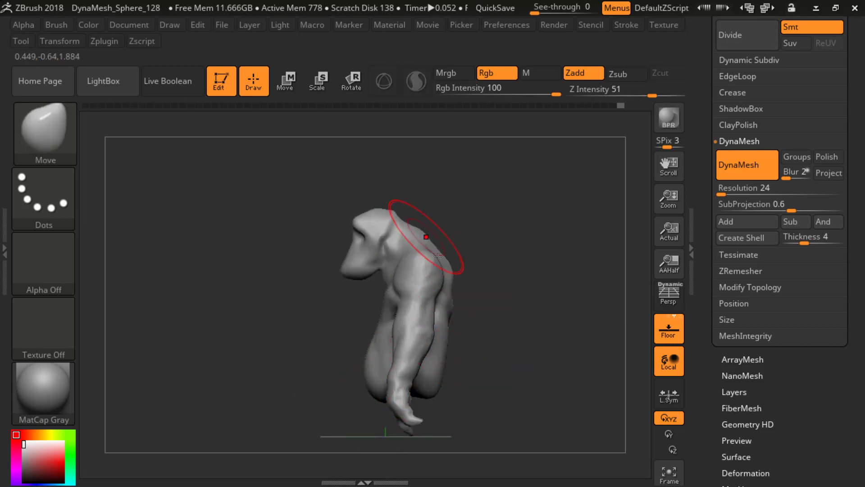
shift+drag(473, 289, 540, 241)
drag(604, 239, 512, 255)
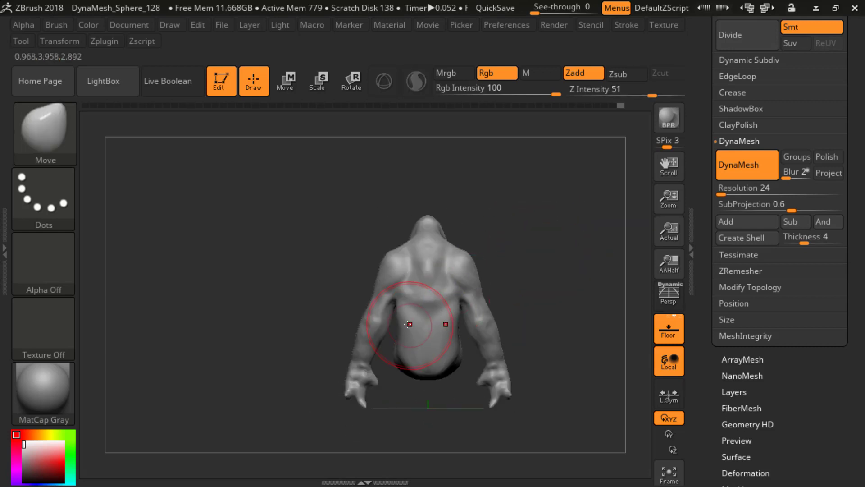
key(s)
drag(422, 323, 401, 303)
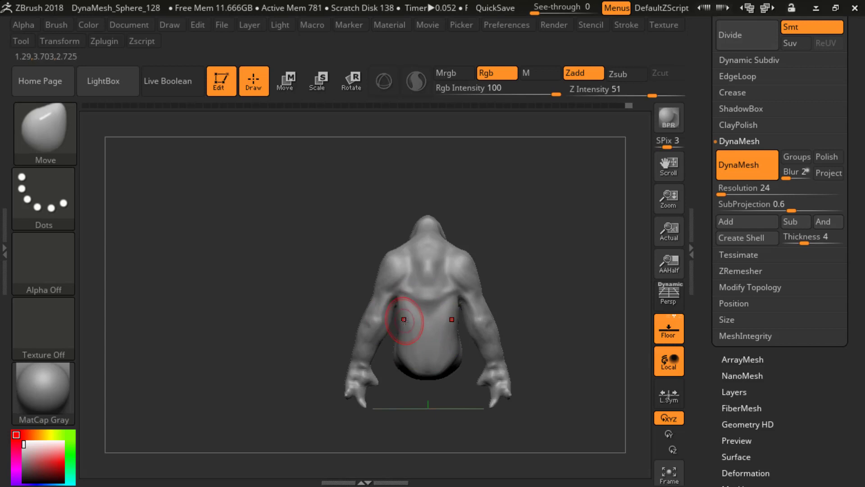
drag(398, 346, 399, 330)
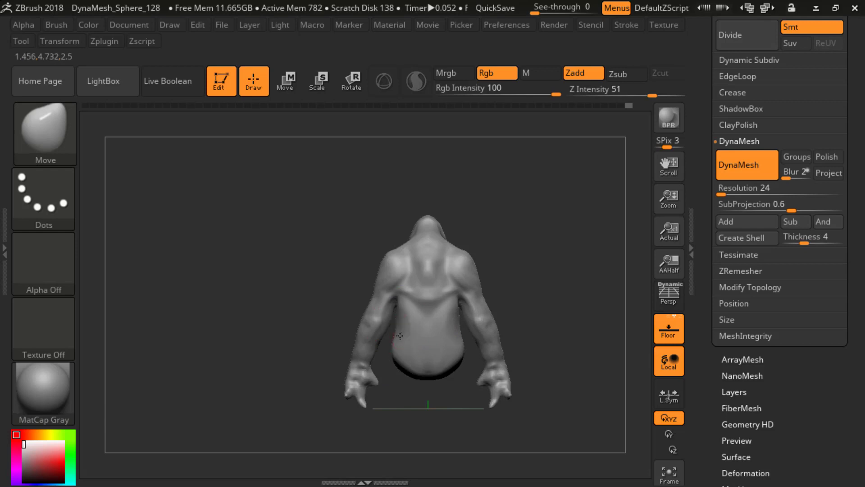
Step: Build up the muscle forms across the middle back below the shoulder blades with ClayBuildup
mouse_move(334, 153)
mouse_down()
mouse_move(520, 247)
mouse_move(497, 253)
mouse_up()
key(b)
key(c)
key(b)
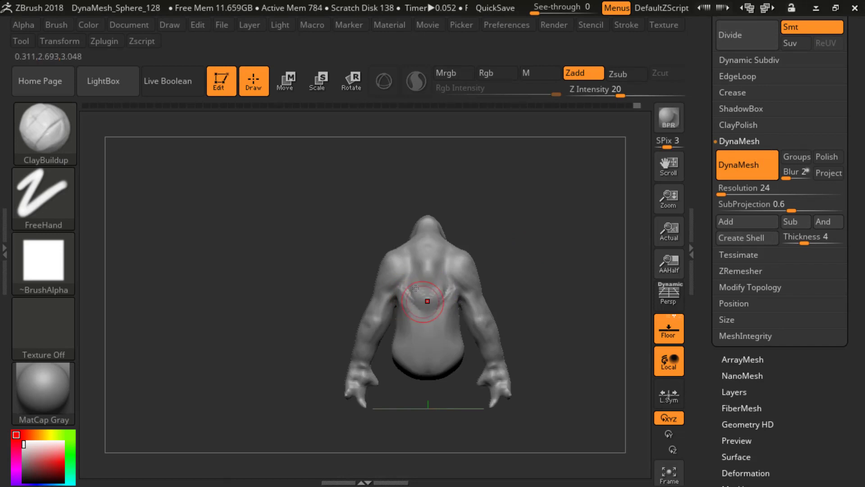
mouse_move(416, 288)
mouse_down()
mouse_move(415, 279)
mouse_move(422, 311)
mouse_move(423, 297)
mouse_up()
drag(505, 258, 547, 245)
shift+drag(416, 295, 427, 282)
mouse_move(490, 264)
shift+mouse_down()
mouse_move(509, 237)
mouse_move(440, 253)
mouse_move(471, 290)
shift+mouse_up()
Step: Refine the upper back and inner shoulder-blade edges with ClayBuildup, smoothing the base of the neck
mouse_move(484, 252)
shift+mouse_down()
mouse_move(492, 228)
mouse_move(515, 249)
mouse_move(372, 276)
shift+mouse_up()
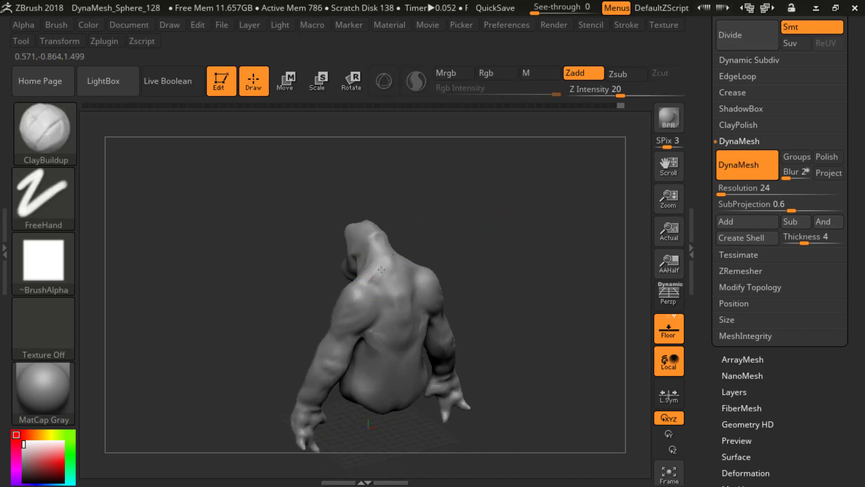
drag(421, 246, 454, 229)
shift+drag(388, 270, 389, 264)
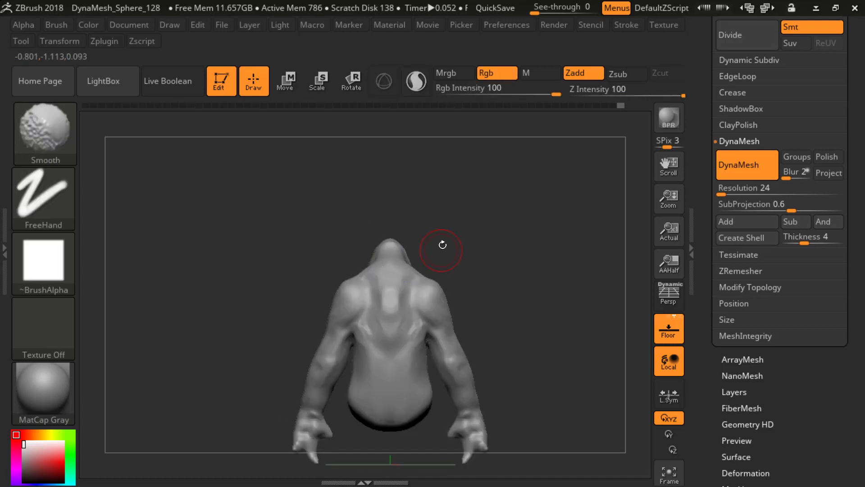
drag(442, 245, 423, 248)
shift+drag(381, 302, 389, 311)
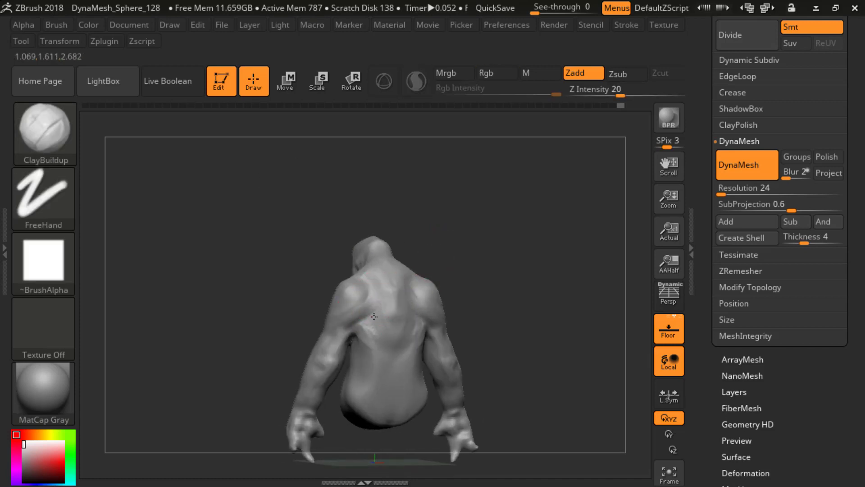
drag(446, 252, 491, 253)
shift+drag(363, 321, 369, 334)
drag(504, 257, 469, 261)
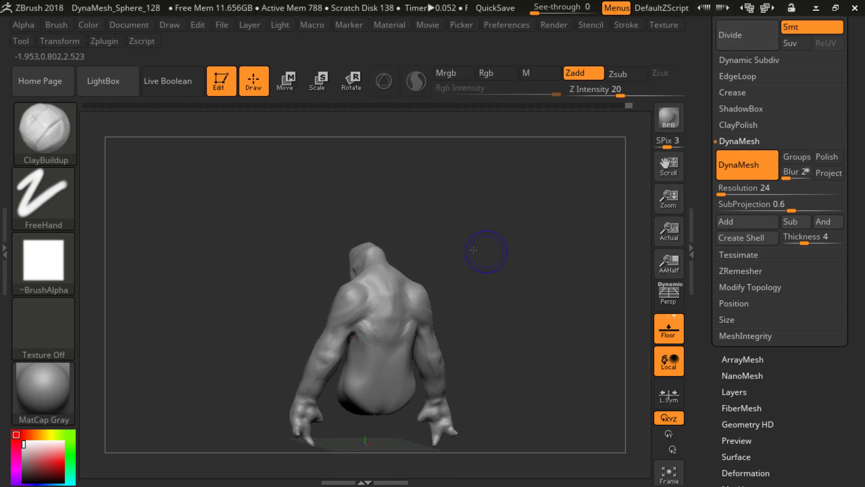
Step: Examine the creature's overall proportions and arm spacing, toggling a solid black silhouette in the front and back views
drag(483, 245, 509, 298)
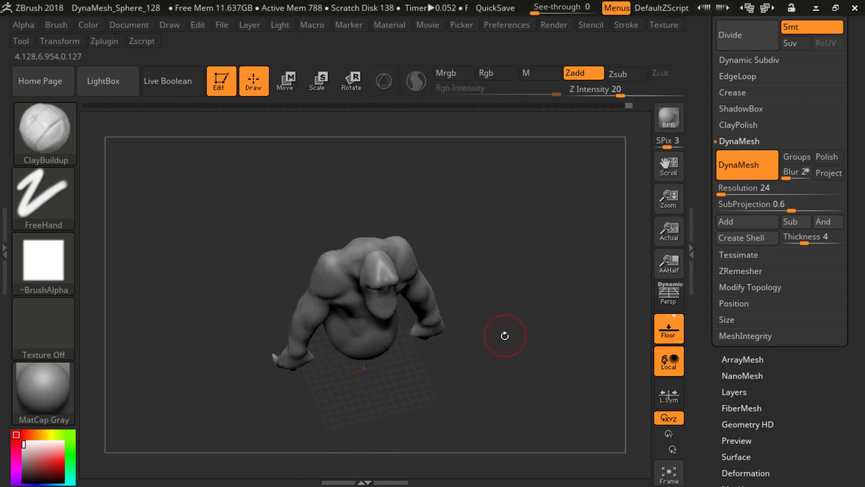
ctrl+click(506, 334)
drag(532, 356, 519, 289)
key(v)
key(v)
key(v)
key(v)
key(v)
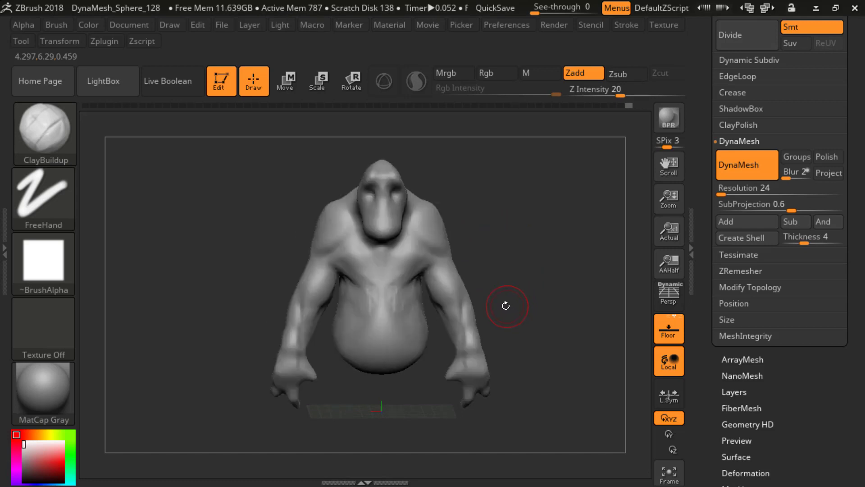
key(v)
alt+drag(512, 294, 503, 257)
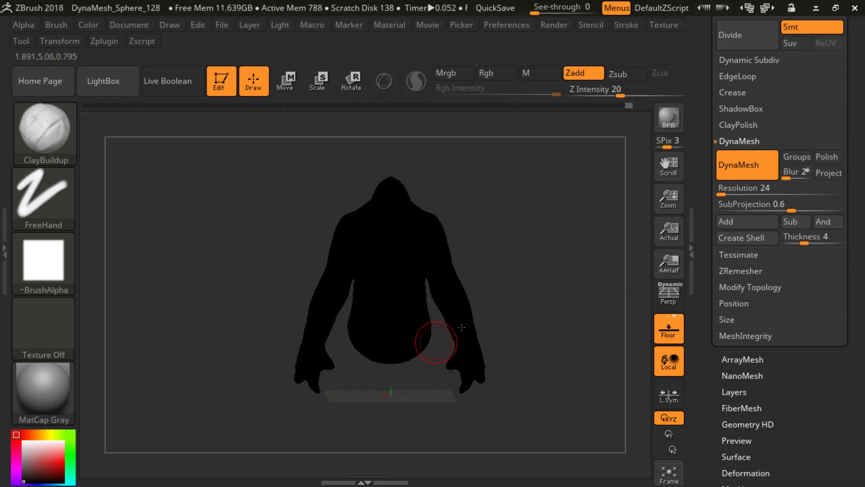
key(v)
key(v)
mouse_move(531, 299)
mouse_down()
mouse_move(512, 291)
mouse_move(544, 289)
mouse_move(536, 292)
mouse_up()
key(v)
key(v)
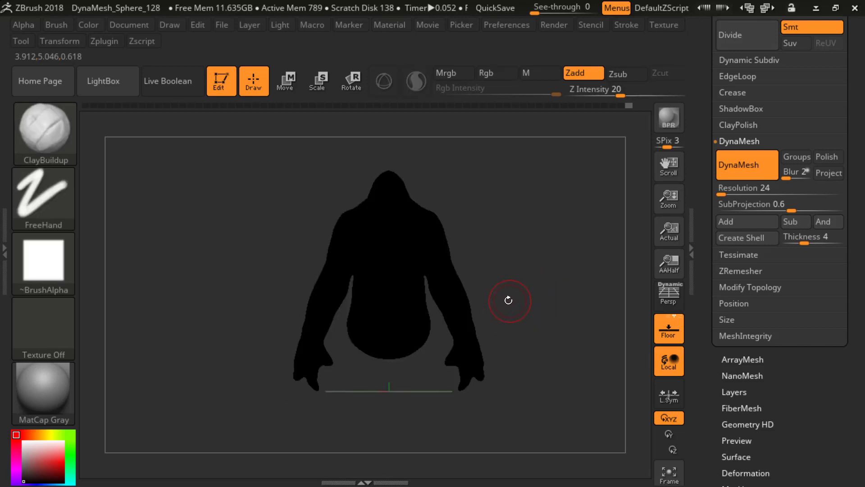
key(v)
key(v)
key(v)
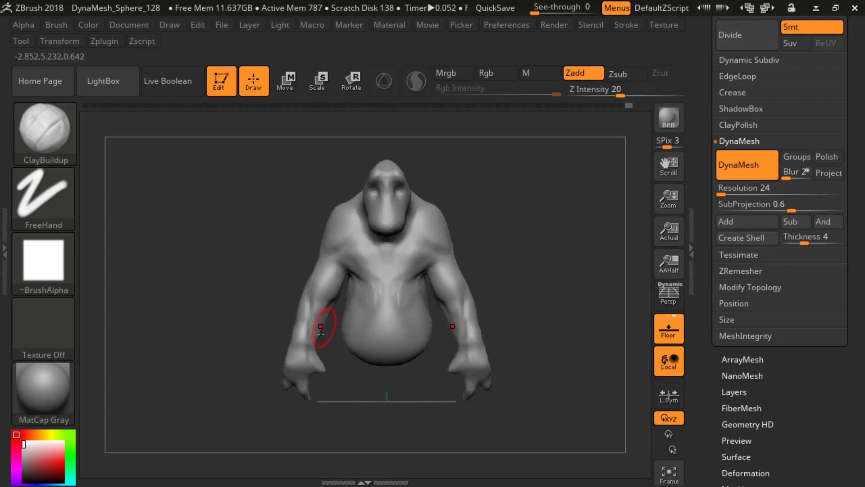
drag(534, 262, 536, 275)
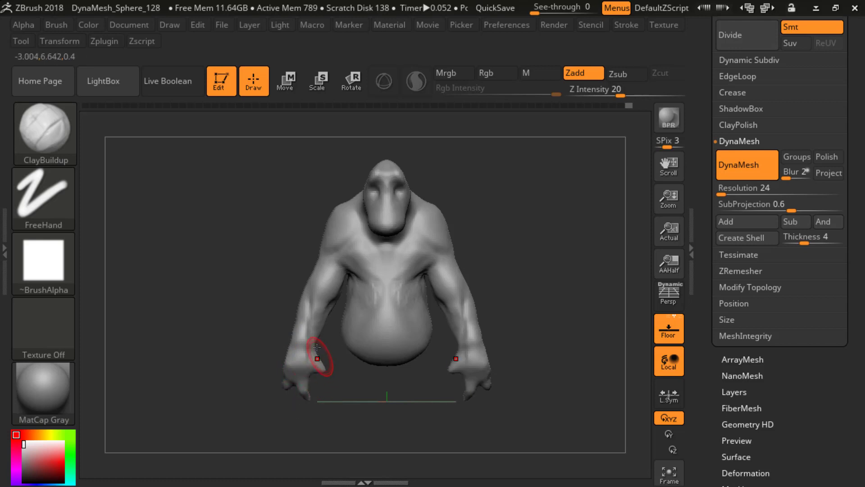
mouse_move(542, 284)
alt+mouse_down()
mouse_move(494, 318)
mouse_move(537, 289)
alt+mouse_up()
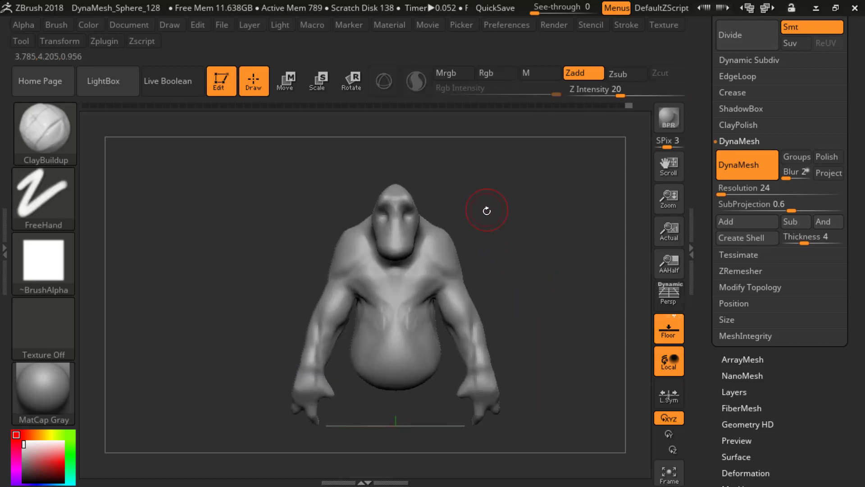
Step: Carve the crease behind the jaw and down the side of the neck with DamStandard
key(b)
key(d)
key(s)
mouse_move(518, 207)
mouse_down()
mouse_move(546, 245)
mouse_move(505, 229)
mouse_move(527, 242)
mouse_move(518, 245)
mouse_up()
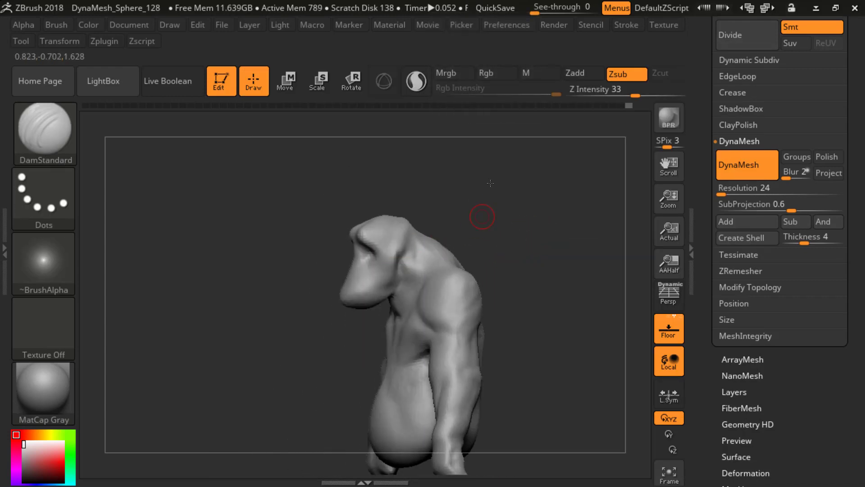
mouse_move(487, 185)
mouse_down()
mouse_move(498, 185)
mouse_move(489, 192)
mouse_up()
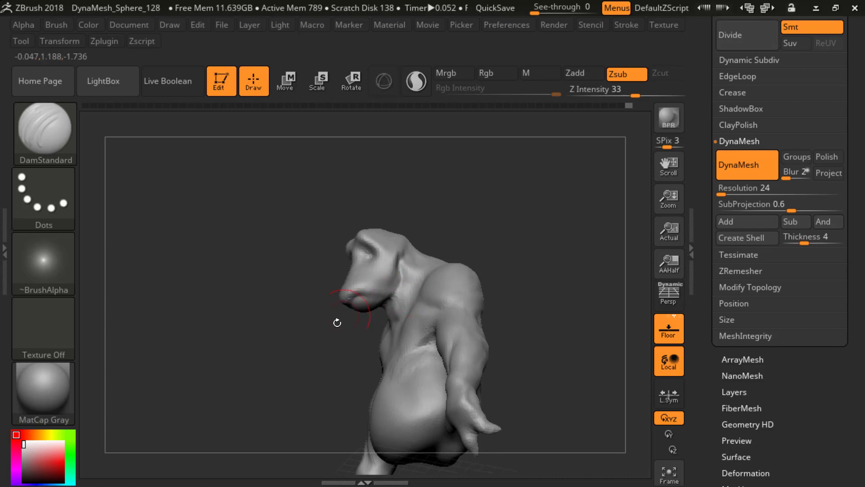
Step: Switch to the ClayBuildup brush and isolate the head and shoulders by hiding the rest of the body
drag(338, 323, 357, 298)
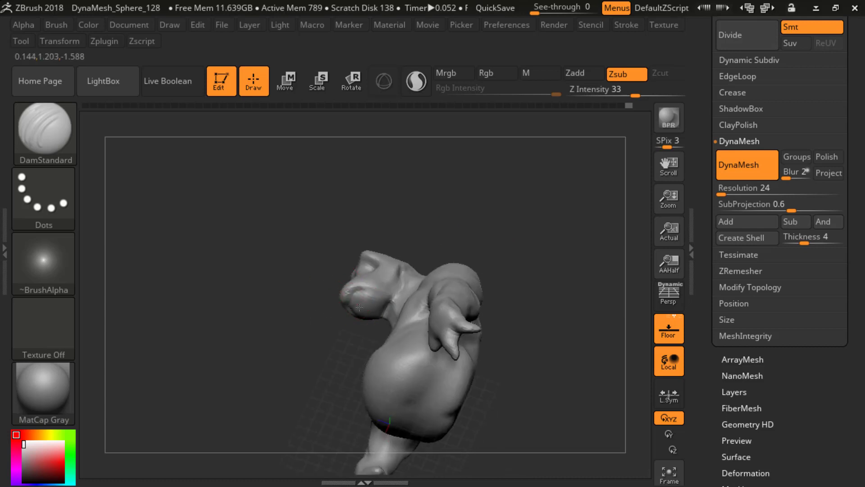
key(b)
key(c)
key(b)
mouse_move(321, 294)
mouse_down()
mouse_move(329, 313)
mouse_move(353, 307)
mouse_up()
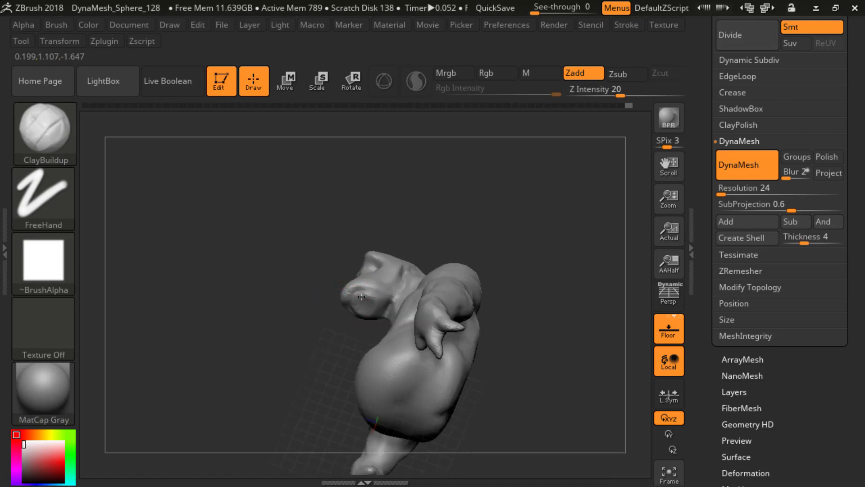
mouse_move(374, 301)
right_down()
mouse_move(342, 334)
mouse_move(382, 305)
mouse_move(358, 316)
mouse_move(468, 297)
mouse_move(505, 232)
mouse_move(508, 240)
mouse_move(369, 310)
mouse_move(481, 207)
mouse_move(498, 247)
mouse_move(457, 242)
mouse_move(479, 223)
right_up()
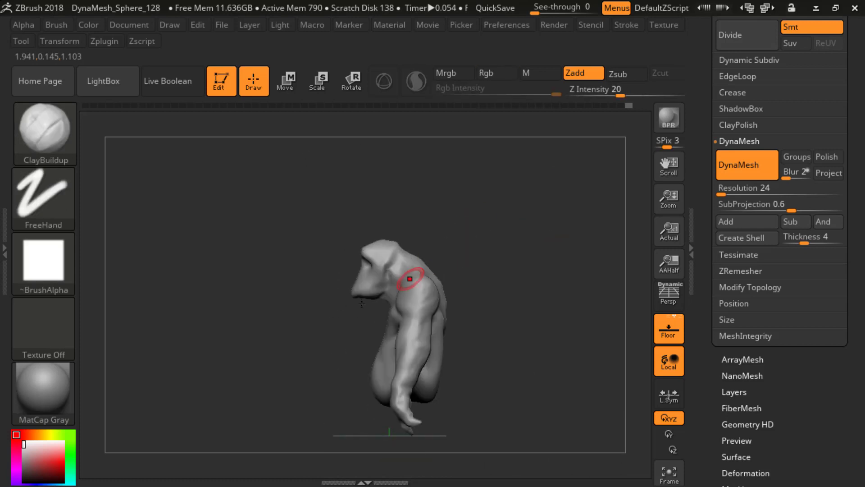
key(ctrl+shift)
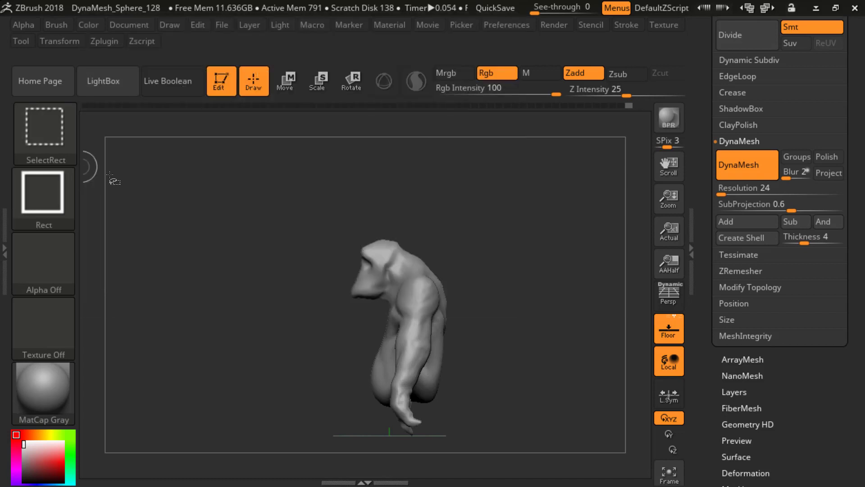
key(ctrl+shift)
ctrl+shift+drag(301, 318, 407, 211)
mouse_move(453, 270)
shift+mouse_down()
mouse_move(535, 250)
mouse_move(569, 361)
shift+mouse_up()
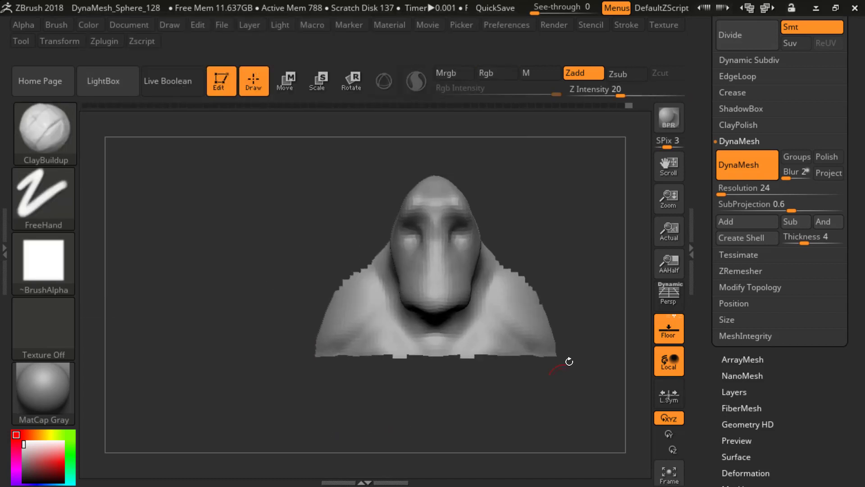
Step: Build up the throat beneath the chin with ClayBuildup strokes
alt+drag(577, 198, 564, 218)
mouse_move(576, 247)
mouse_down()
mouse_move(534, 251)
mouse_move(545, 204)
mouse_move(538, 187)
mouse_up()
drag(394, 276, 384, 304)
drag(518, 198, 501, 195)
drag(391, 295, 398, 283)
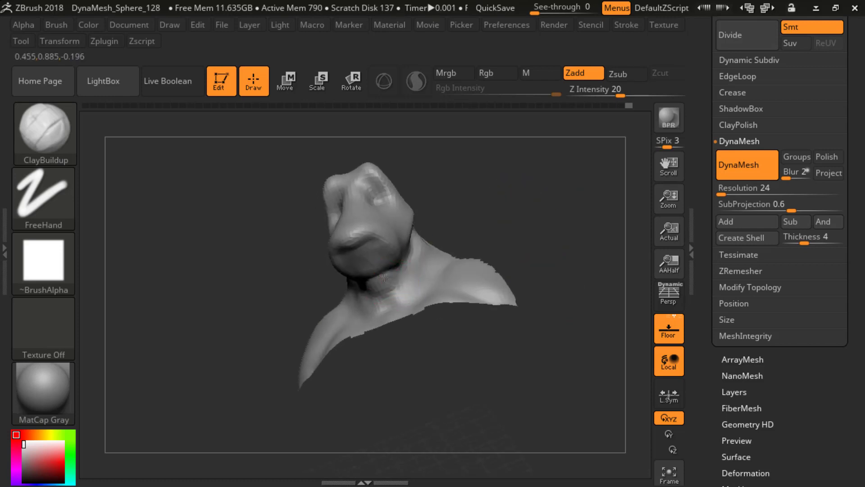
Step: Sculpt a thick fold of flesh beneath the jaw, running around the side of the neck, with ClayBuildup
drag(519, 213, 456, 220)
drag(328, 308, 498, 207)
drag(417, 253, 411, 269)
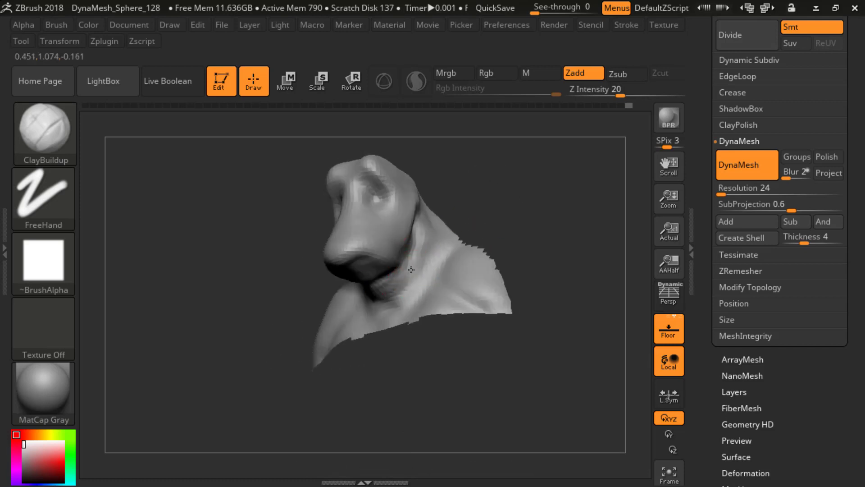
drag(360, 299, 377, 311)
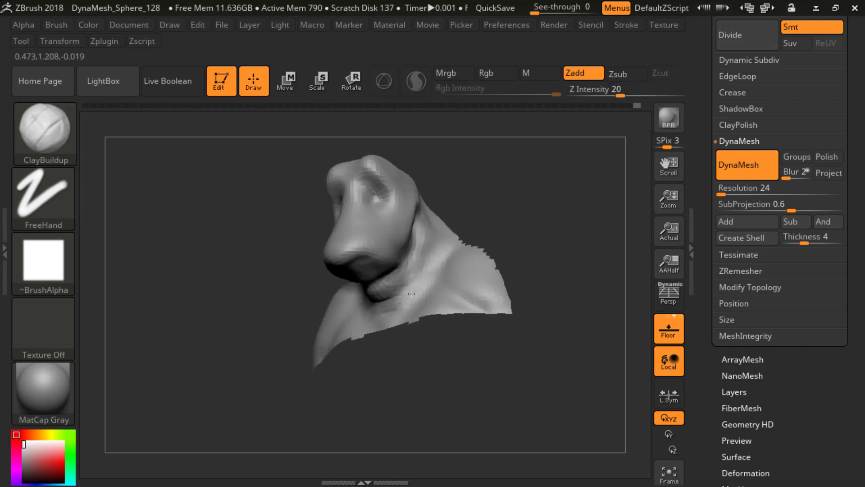
right_drag(411, 293, 410, 277)
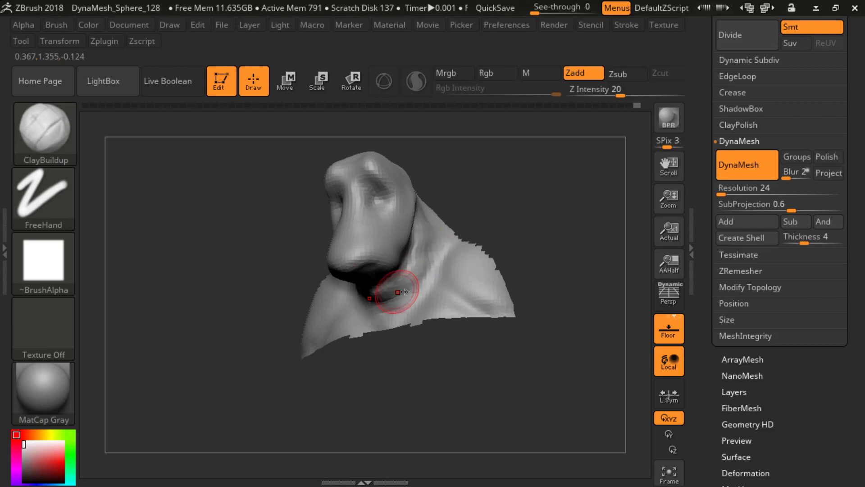
right_drag(503, 199, 337, 285)
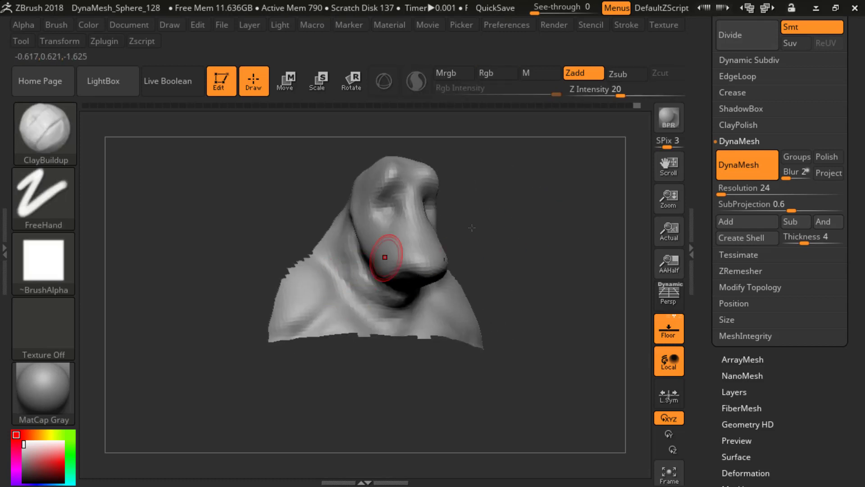
mouse_move(472, 228)
right_down()
mouse_move(414, 282)
mouse_move(412, 267)
right_up()
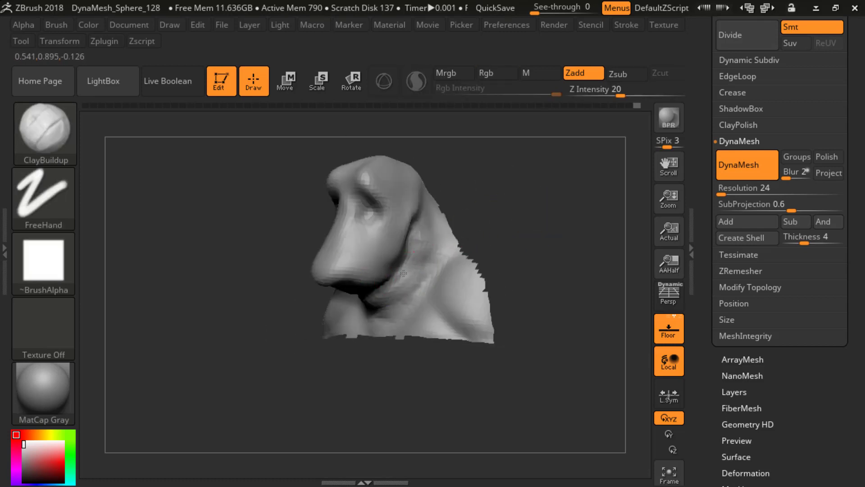
Step: Add more volume to the throat fold and the side of the neck below the rear of the jaw
mouse_move(517, 209)
mouse_down()
mouse_move(539, 222)
mouse_move(490, 216)
mouse_move(444, 234)
mouse_up()
drag(511, 218, 530, 239)
drag(526, 202, 439, 240)
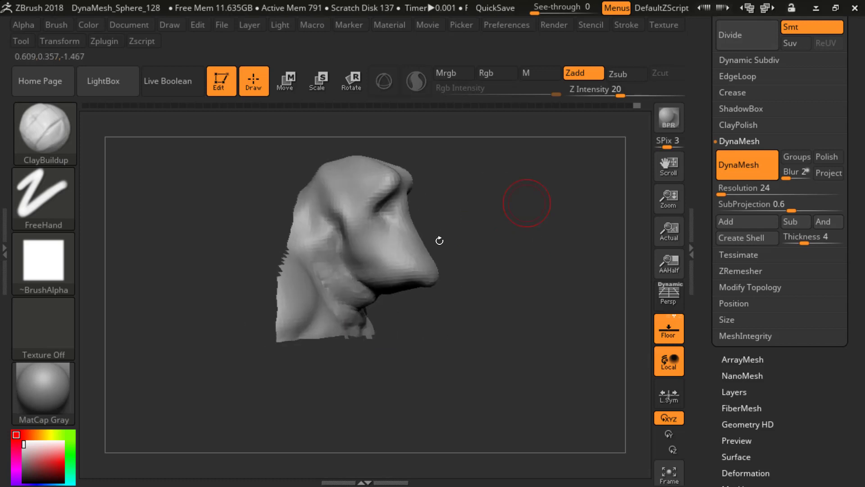
mouse_move(572, 216)
mouse_down()
mouse_move(530, 206)
mouse_move(482, 212)
mouse_up()
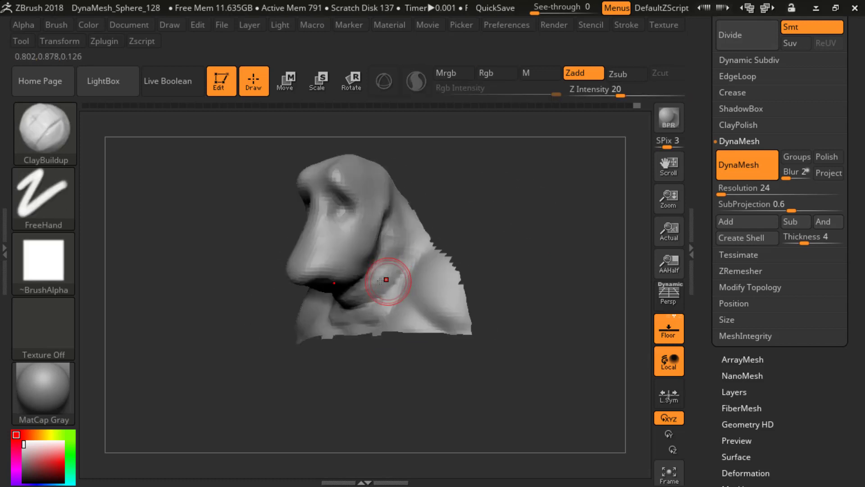
drag(388, 278, 370, 307)
Step: Shape the underside of the muzzle and chin with ClayBuildup strokes
mouse_move(453, 239)
mouse_down()
mouse_move(464, 201)
mouse_move(533, 229)
mouse_move(443, 241)
mouse_up()
mouse_move(323, 300)
mouse_down()
mouse_move(341, 314)
mouse_move(349, 283)
mouse_up()
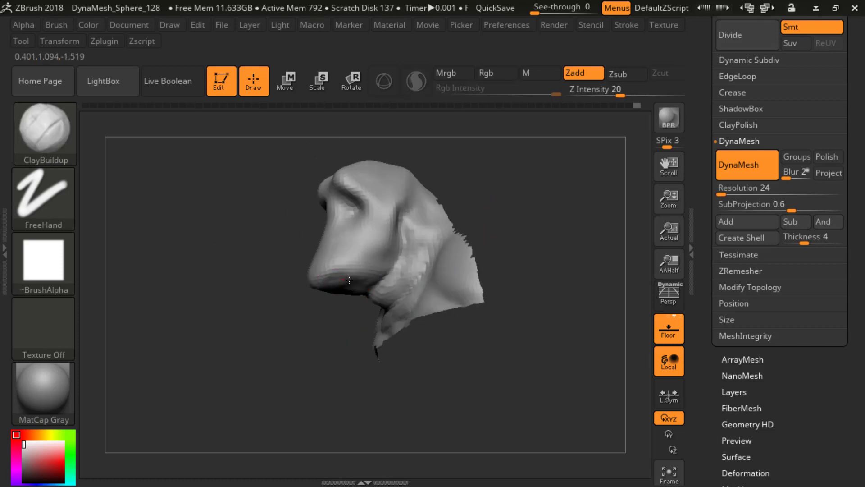
mouse_move(333, 314)
mouse_down()
mouse_move(326, 318)
mouse_move(333, 319)
mouse_move(332, 282)
mouse_up()
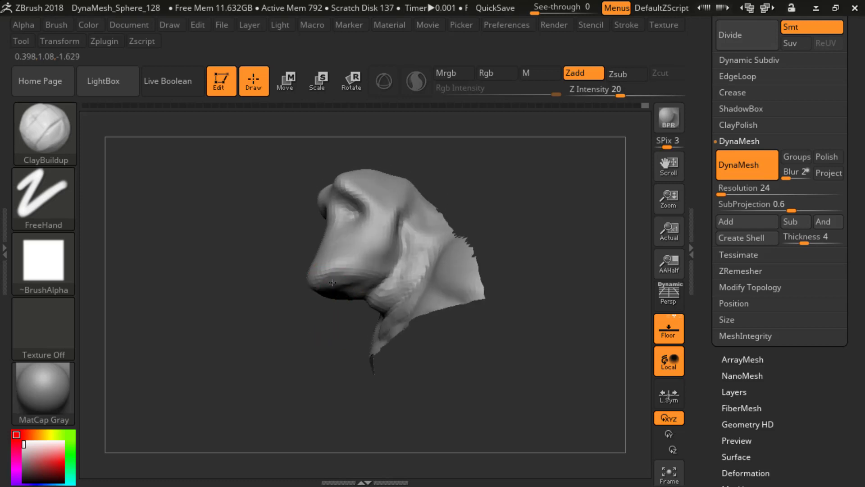
shift+drag(314, 332, 299, 355)
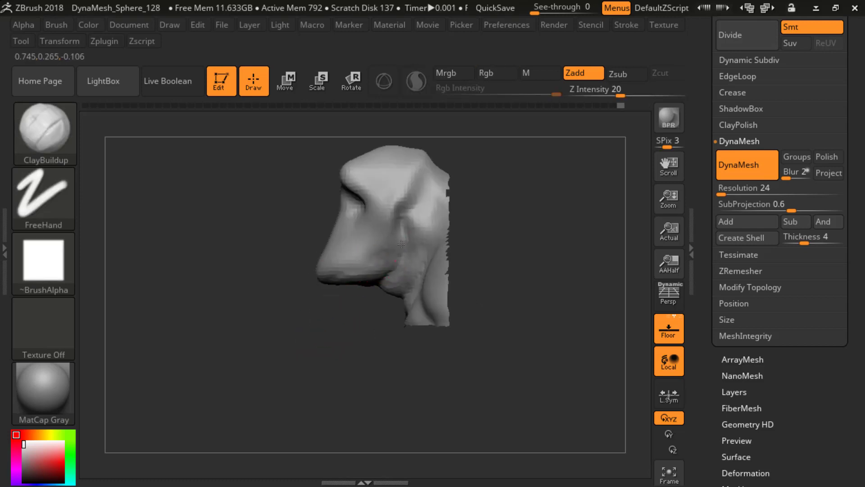
Step: Refine the area where the rear jaw meets the neck, and show the whole body again
drag(317, 312, 384, 314)
shift+drag(483, 218, 496, 203)
mouse_move(504, 182)
ctrl+mouse_down()
mouse_move(531, 234)
mouse_move(521, 241)
mouse_move(518, 212)
mouse_move(543, 212)
mouse_move(518, 219)
ctrl+mouse_up()
shift+drag(399, 266, 401, 261)
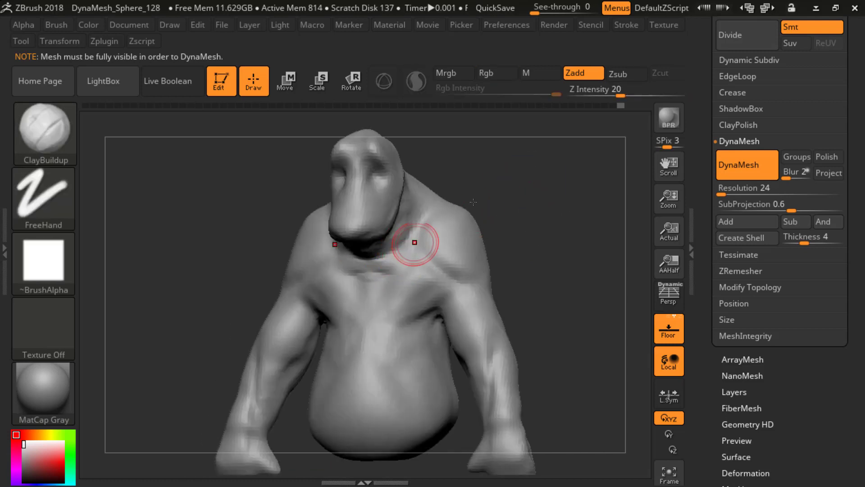
shift+drag(518, 192, 537, 200)
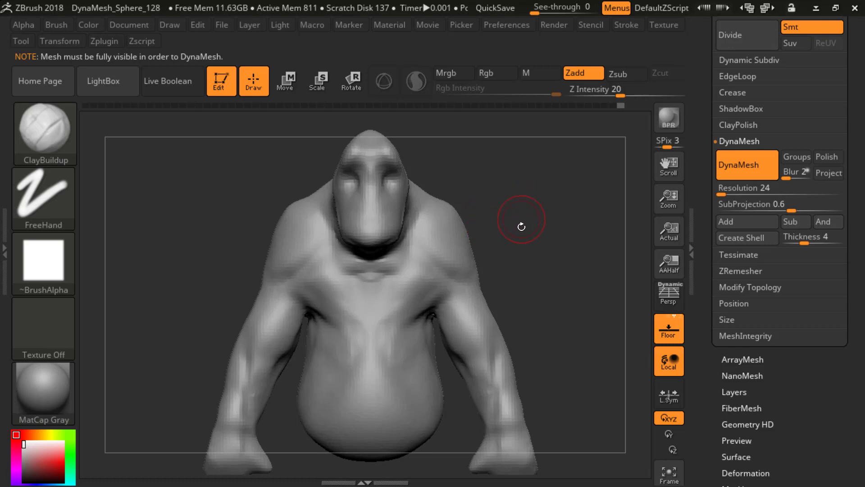
drag(521, 227, 539, 241)
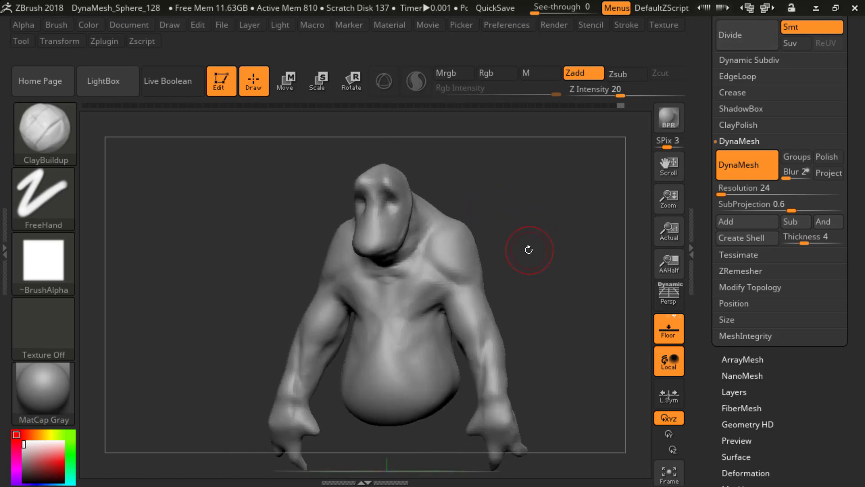
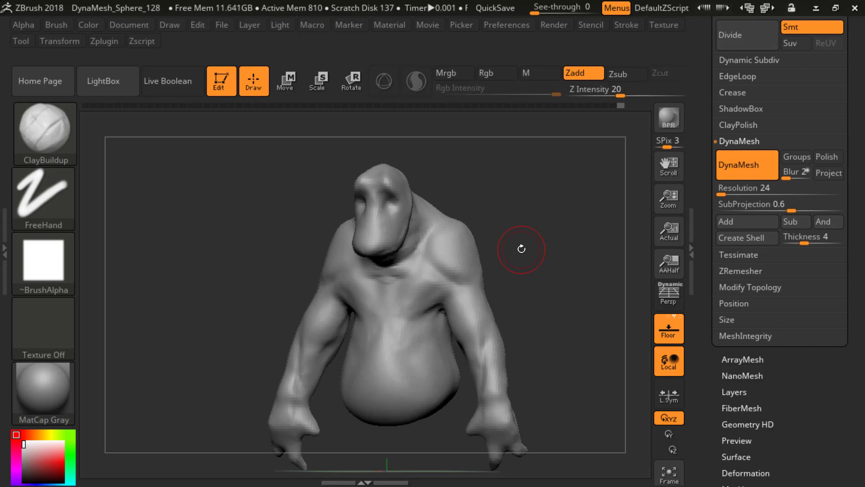
Step: Sculpt the shoulder muscles with ClayBuildup strokes from the front and side, and smooth their surface
mouse_move(521, 249)
mouse_down()
mouse_move(469, 264)
mouse_move(540, 226)
mouse_move(544, 239)
mouse_move(455, 247)
mouse_up()
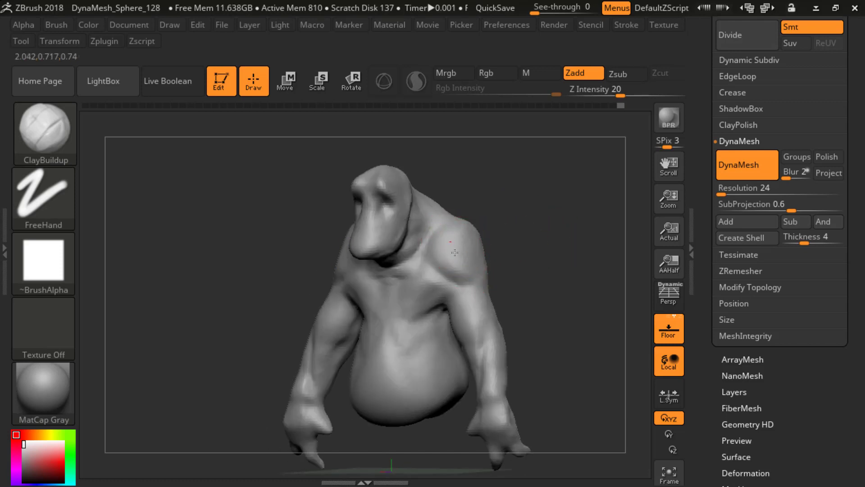
mouse_move(509, 246)
mouse_down()
mouse_move(542, 235)
mouse_move(532, 241)
mouse_up()
mouse_move(452, 247)
mouse_down()
mouse_move(458, 268)
mouse_move(447, 249)
mouse_up()
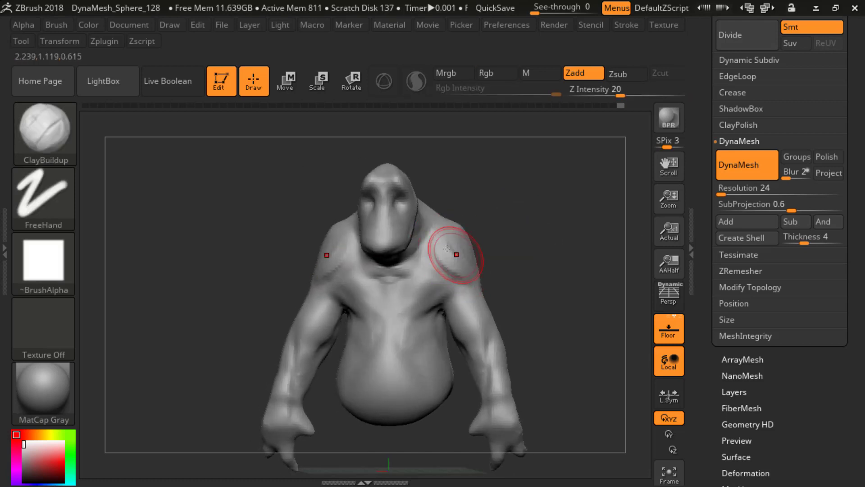
drag(540, 257, 471, 202)
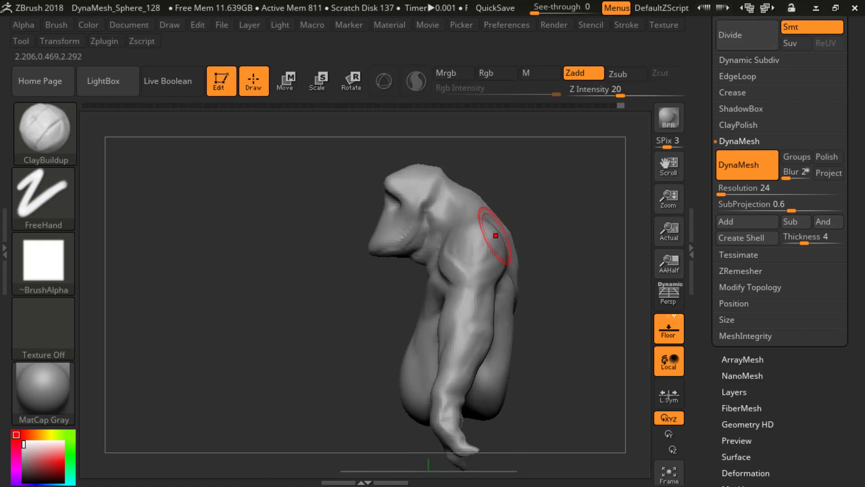
mouse_move(494, 251)
mouse_down()
mouse_move(464, 279)
mouse_move(488, 260)
mouse_up()
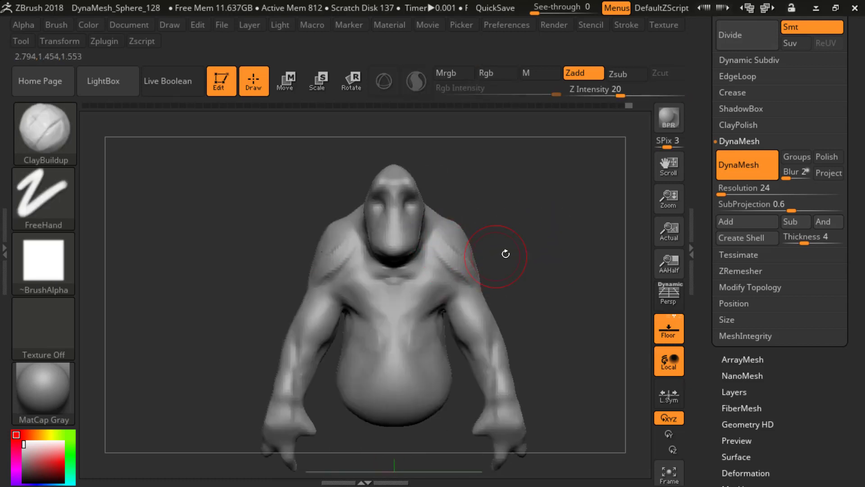
key(shift)
mouse_move(503, 265)
mouse_down()
mouse_move(522, 245)
mouse_move(450, 254)
mouse_move(579, 253)
mouse_move(537, 251)
mouse_move(498, 279)
mouse_up()
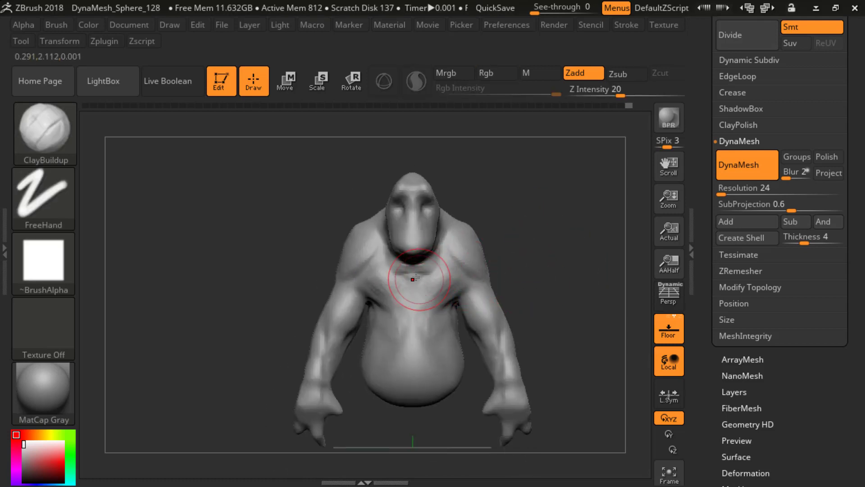
Step: Add ClayBuildup volume to the upper chest beneath the chin, and shape and smooth the belly
shift+drag(419, 281, 401, 278)
mouse_move(492, 253)
alt+mouse_down()
mouse_move(442, 269)
mouse_move(443, 281)
mouse_move(424, 286)
alt+mouse_up()
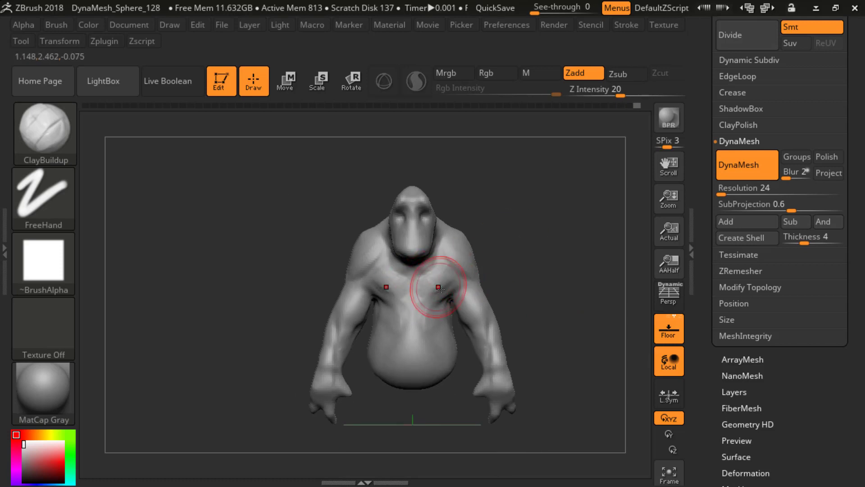
drag(507, 254, 471, 268)
drag(528, 248, 547, 262)
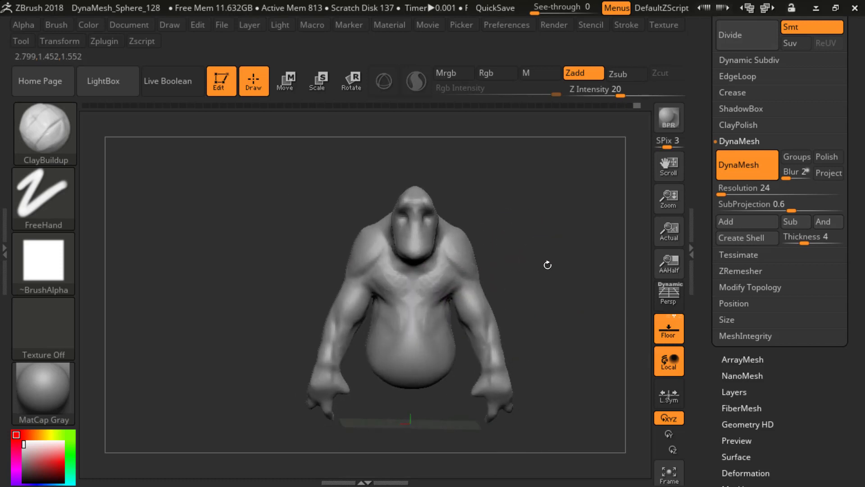
mouse_move(397, 323)
mouse_down()
mouse_move(394, 337)
mouse_move(397, 329)
mouse_move(410, 349)
mouse_up()
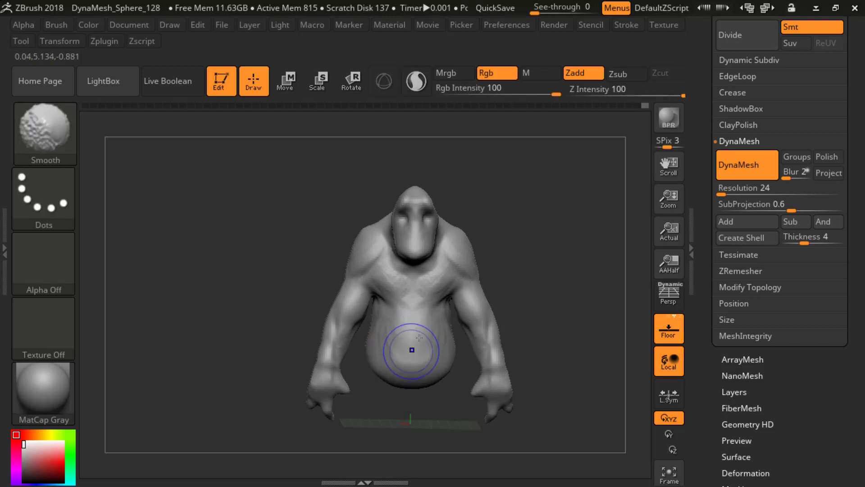
mouse_move(536, 271)
mouse_down()
mouse_move(549, 269)
mouse_move(530, 286)
mouse_up()
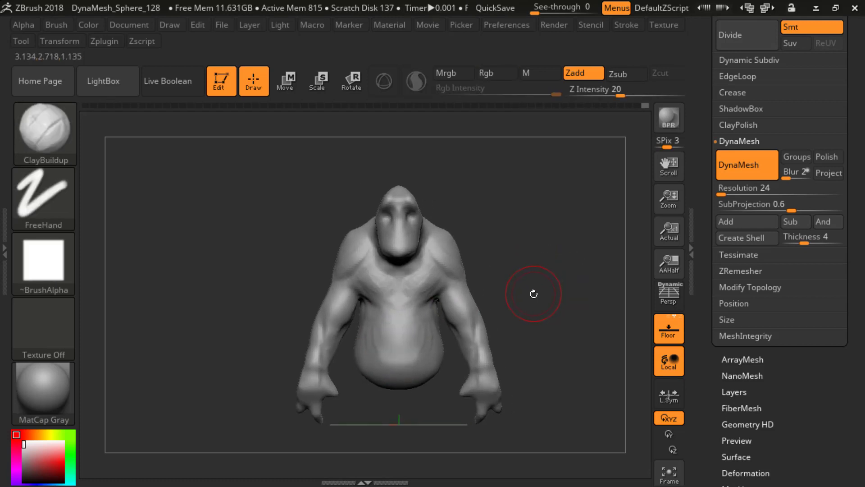
Step: Compare the creature's proportions from the front and side with perspective switched on and off
key(p)
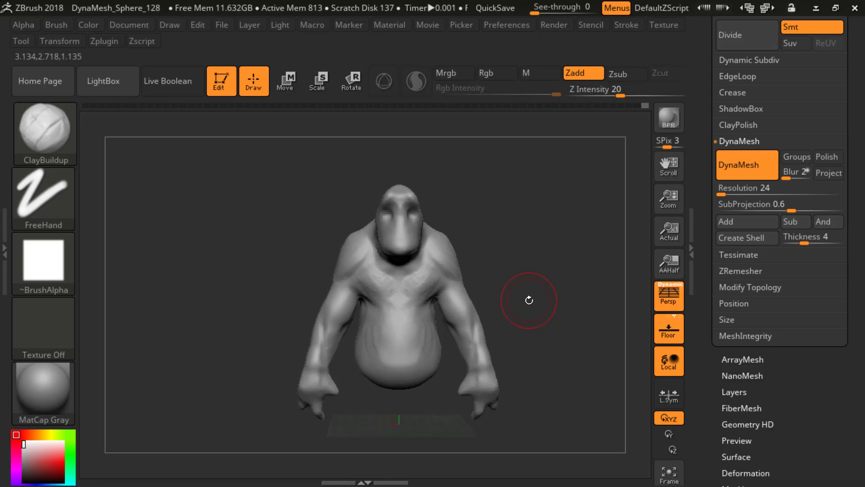
key(p)
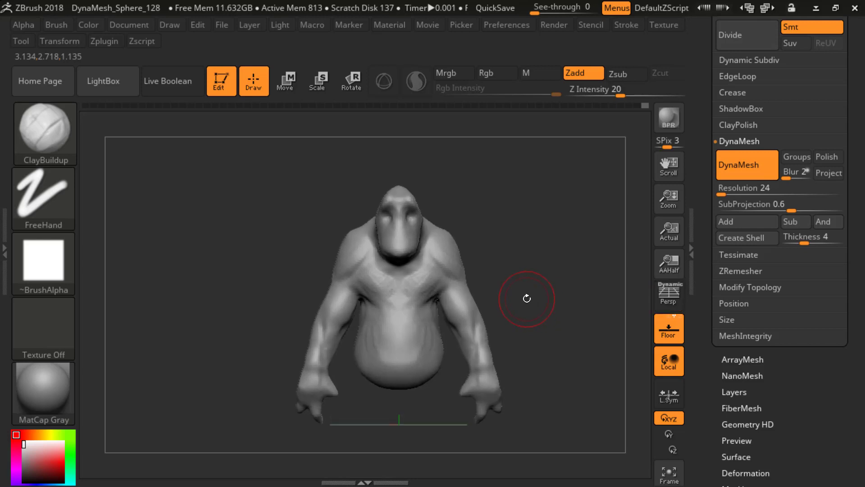
key(p)
key(p)
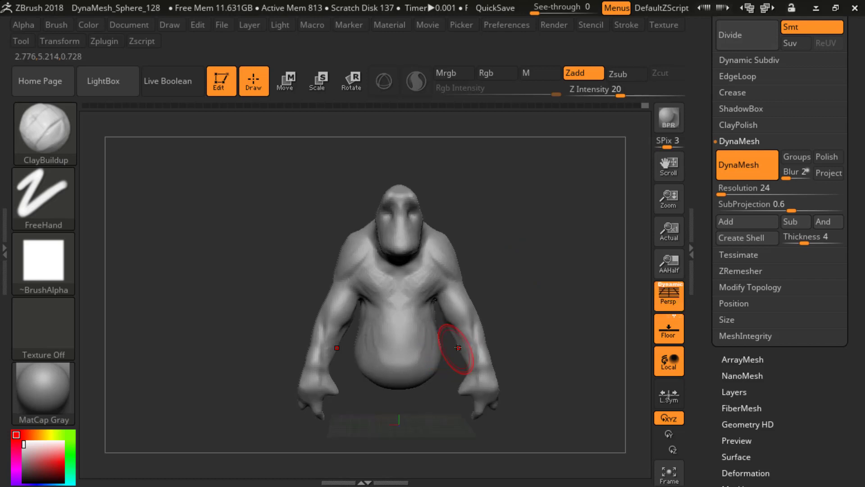
key(p)
mouse_move(520, 276)
mouse_down()
mouse_move(420, 287)
mouse_move(518, 284)
mouse_move(521, 277)
mouse_move(500, 301)
mouse_up()
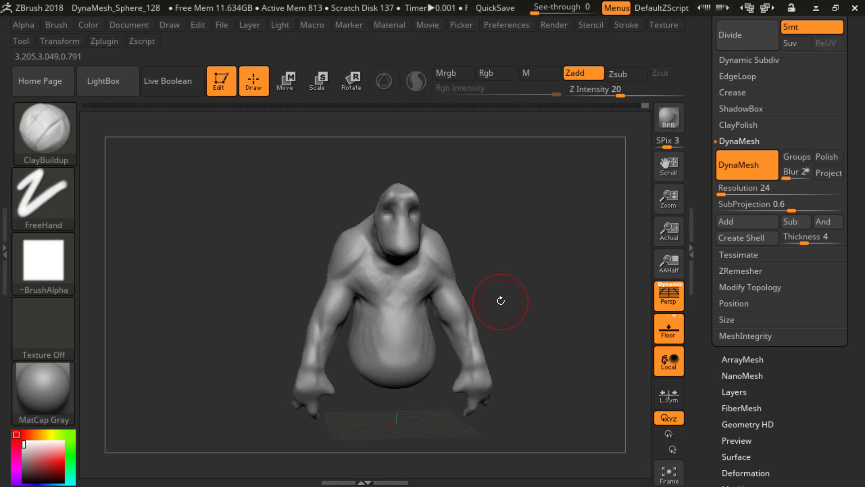
mouse_move(501, 300)
mouse_down()
mouse_move(556, 224)
mouse_move(469, 263)
mouse_up()
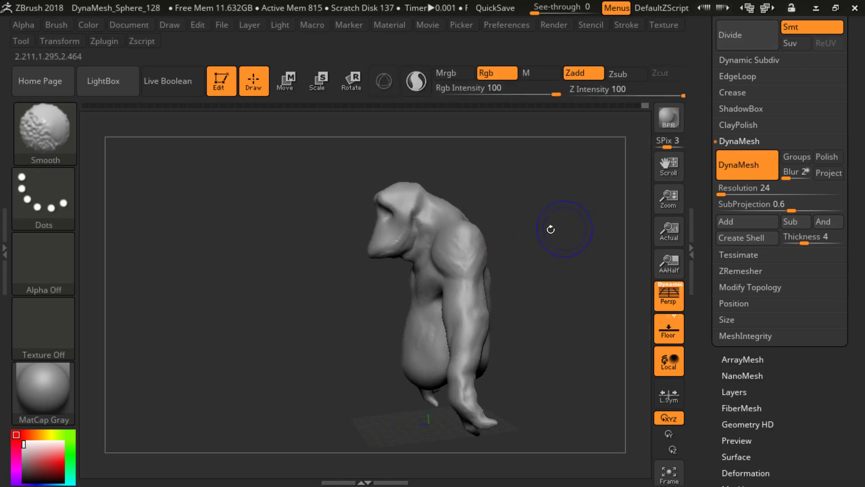
mouse_move(551, 232)
mouse_down()
mouse_move(540, 257)
mouse_move(554, 234)
mouse_move(592, 271)
mouse_move(556, 261)
mouse_move(527, 276)
mouse_move(559, 267)
mouse_up()
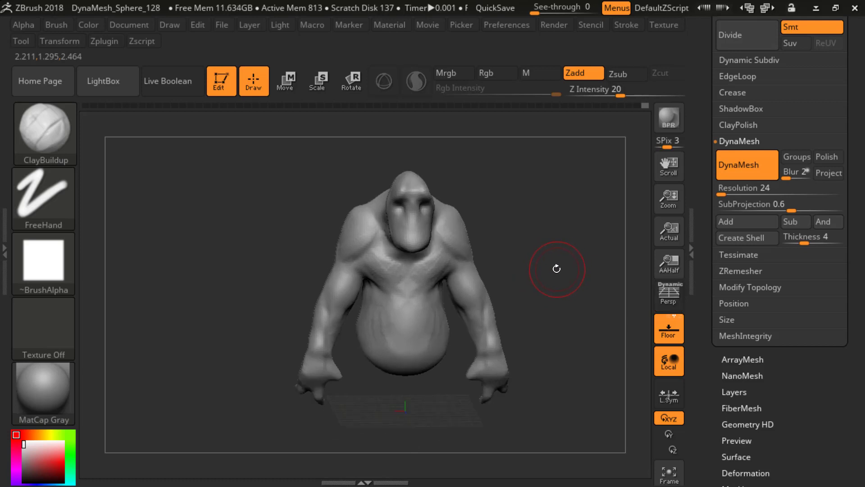
key(p)
key(p)
key(p)
key(p)
key(p)
Step: Build up both pectoral muscles with ClayBuildup strokes running from the breastbone towards the armpits
mouse_move(560, 287)
mouse_down()
mouse_move(552, 263)
mouse_move(495, 245)
mouse_move(437, 259)
mouse_move(435, 275)
mouse_up()
shift+drag(537, 241, 550, 242)
mouse_move(431, 269)
shift+mouse_down()
mouse_move(433, 259)
mouse_move(449, 267)
mouse_move(394, 275)
shift+mouse_up()
mouse_move(512, 254)
mouse_down()
mouse_move(535, 260)
mouse_move(521, 259)
mouse_up()
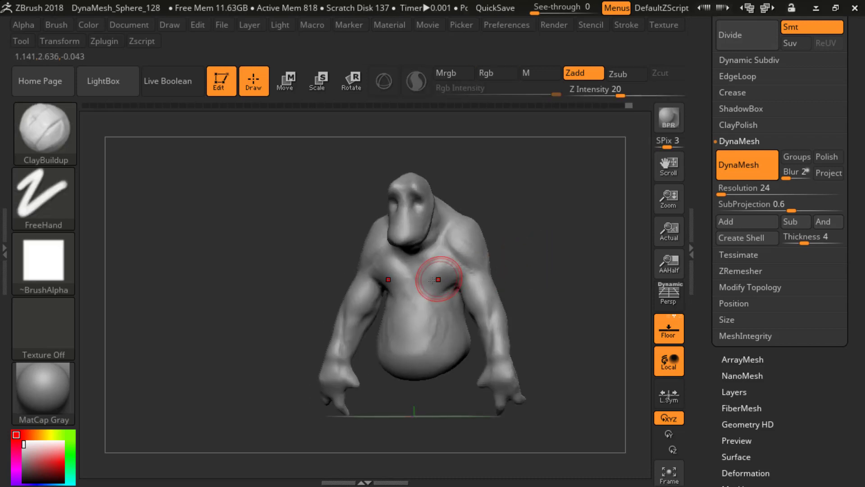
drag(441, 278, 420, 283)
shift+drag(512, 257, 516, 257)
drag(380, 276, 401, 281)
mouse_move(514, 263)
alt+mouse_down()
mouse_move(518, 219)
mouse_move(504, 247)
alt+mouse_up()
Step: Build up a fold across the middle of the belly and cut a short central crease with DamStandard
alt+drag(505, 247, 506, 272)
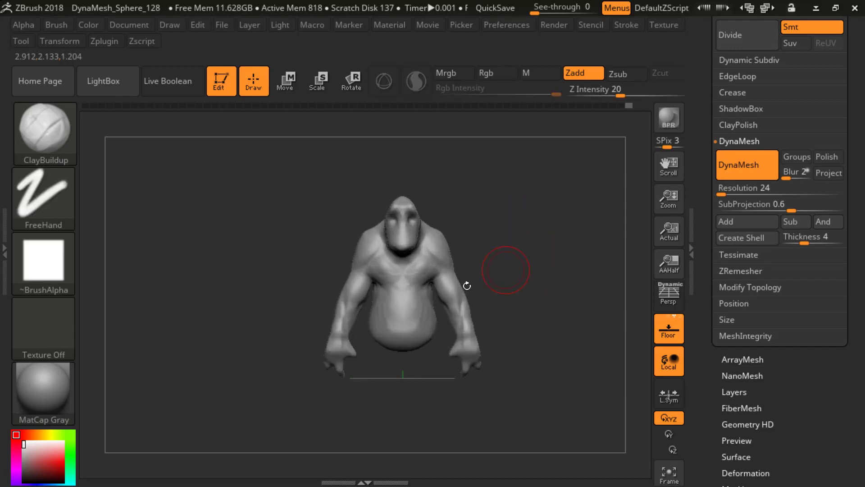
drag(383, 286, 397, 325)
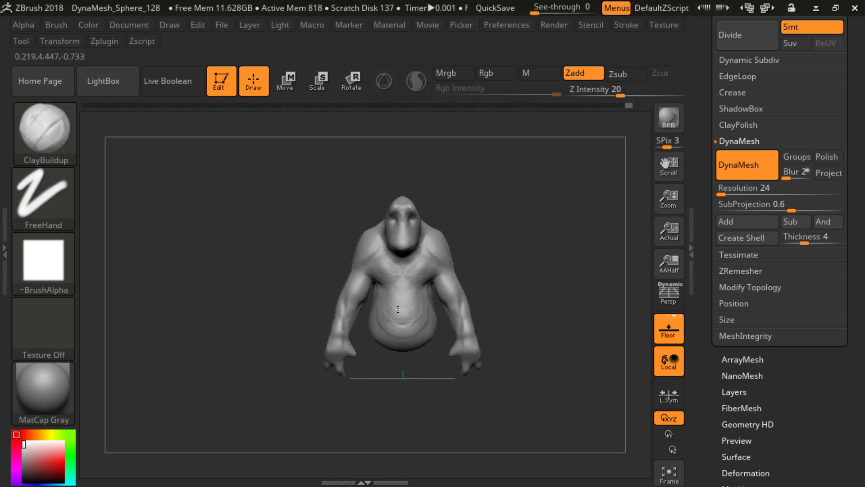
key(b)
key(d)
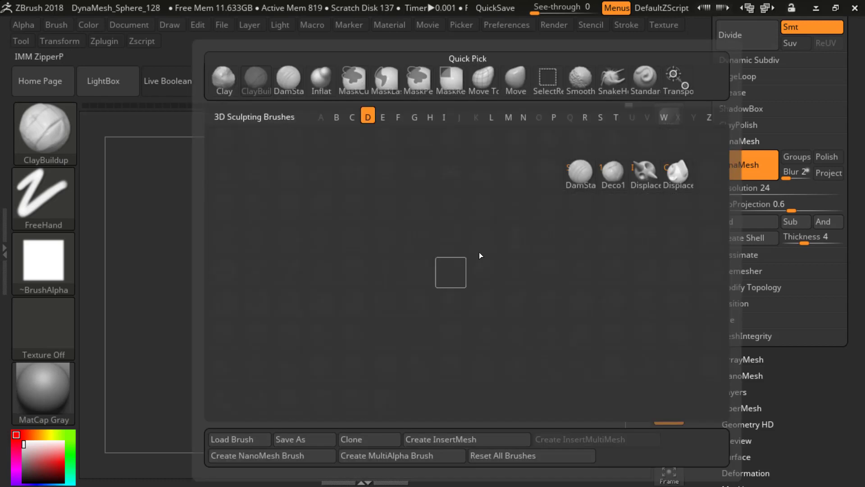
key(s)
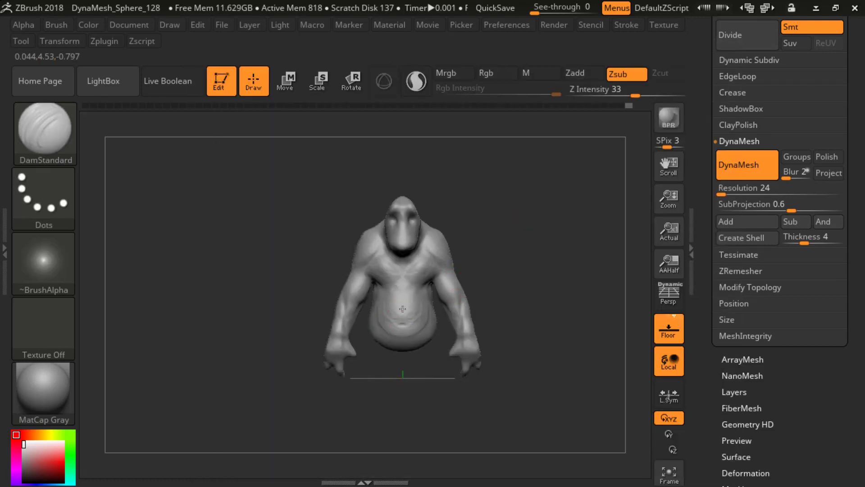
drag(401, 309, 395, 317)
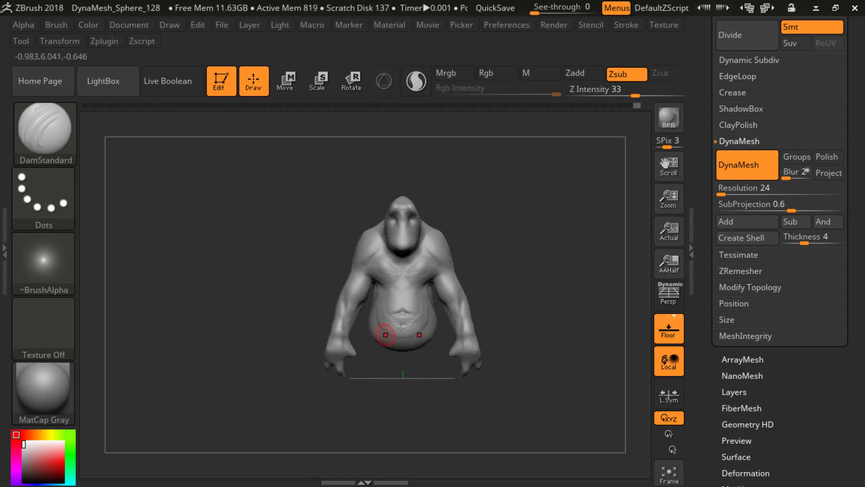
key(shift)
key(shift)
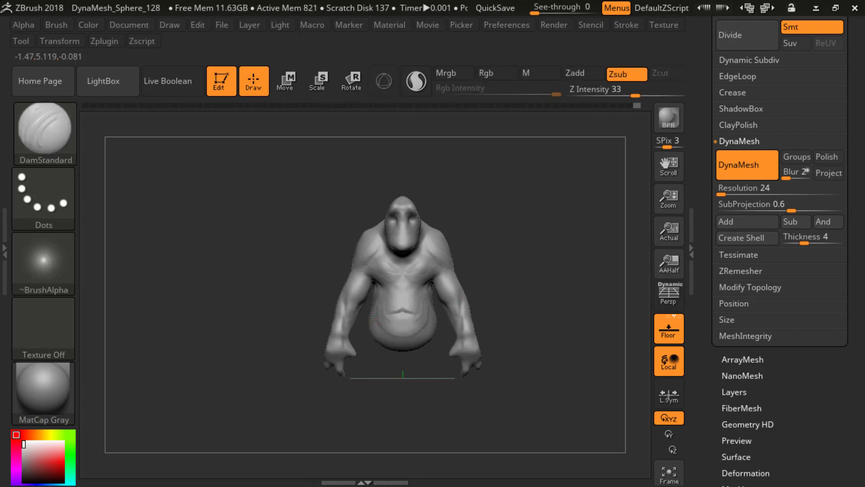
Step: Carve curved skin folds around the sides of the belly with DamStandard
drag(518, 266, 428, 311)
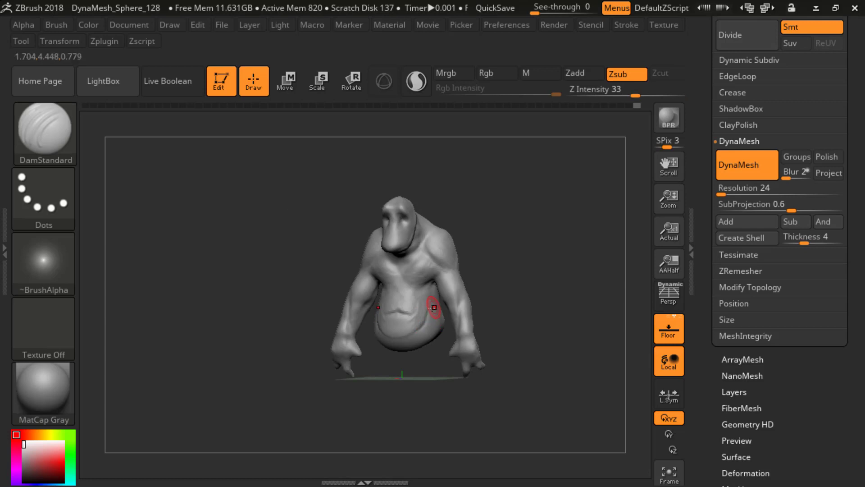
drag(524, 259, 444, 289)
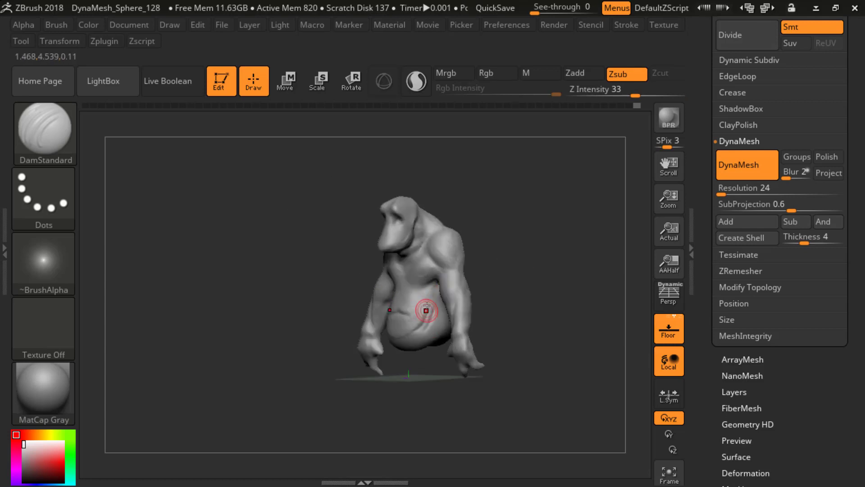
mouse_move(491, 276)
mouse_down()
mouse_move(525, 273)
mouse_move(512, 257)
mouse_move(481, 268)
mouse_move(496, 279)
mouse_move(465, 294)
mouse_up()
mouse_move(515, 282)
mouse_down()
mouse_move(482, 292)
mouse_move(539, 299)
mouse_move(514, 306)
mouse_up()
key(s)
click(454, 311)
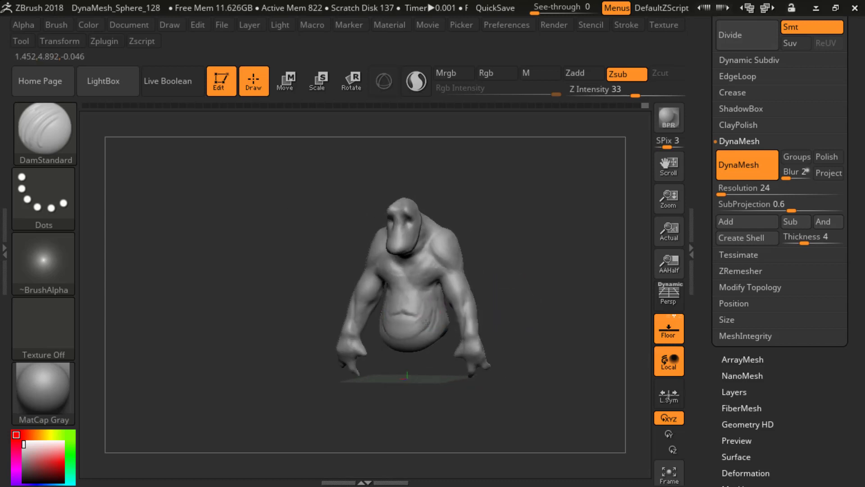
Step: Deepen the central belly crease and carve a line across the upper abdomen below the chest
drag(277, 240, 405, 311)
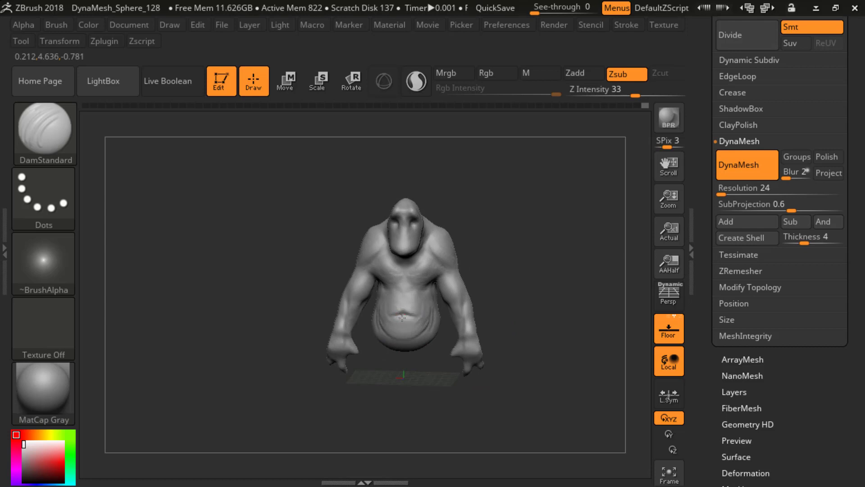
mouse_move(504, 265)
mouse_down()
mouse_move(533, 253)
mouse_move(523, 253)
mouse_move(539, 269)
mouse_move(505, 280)
mouse_move(534, 272)
mouse_up()
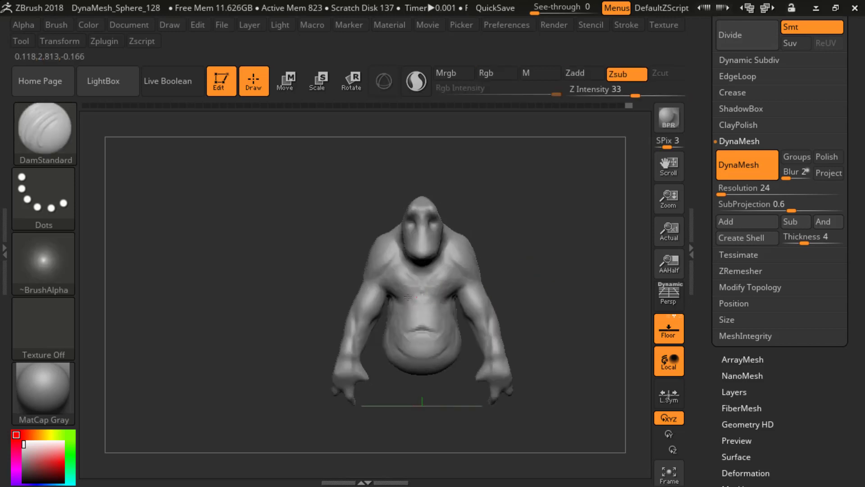
mouse_move(415, 298)
shift+mouse_down()
mouse_move(415, 291)
mouse_move(412, 324)
mouse_move(401, 307)
shift+mouse_up()
Step: Add flesh to the upper abdomen and ribcage beneath the pectorals with ClayBuildup
key(b)
key(c)
key(b)
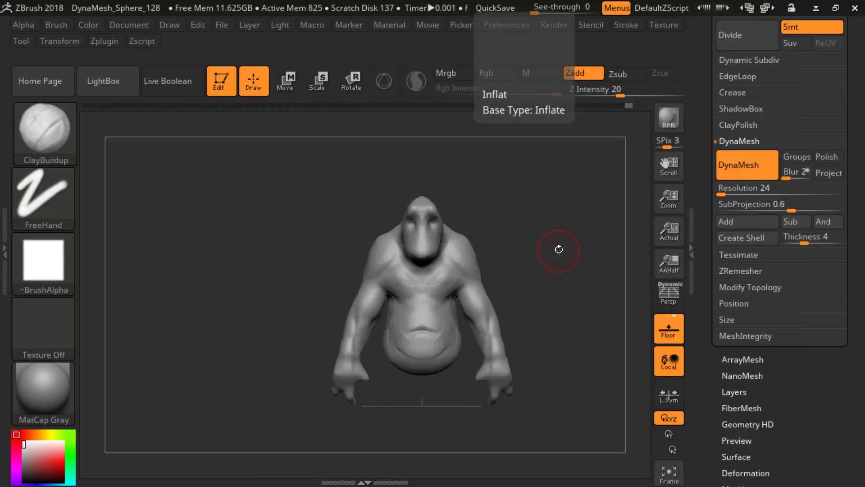
drag(558, 250, 454, 290)
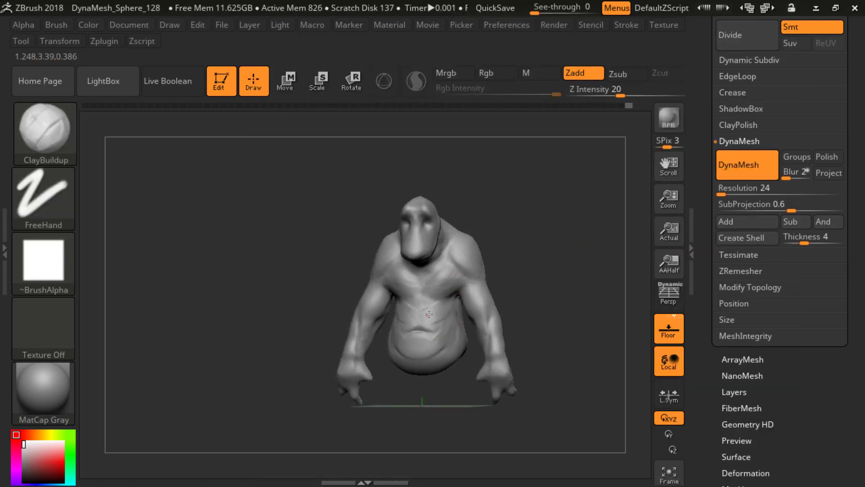
mouse_move(551, 262)
mouse_down()
mouse_move(533, 257)
mouse_move(582, 272)
mouse_up()
key(s)
drag(422, 297, 413, 298)
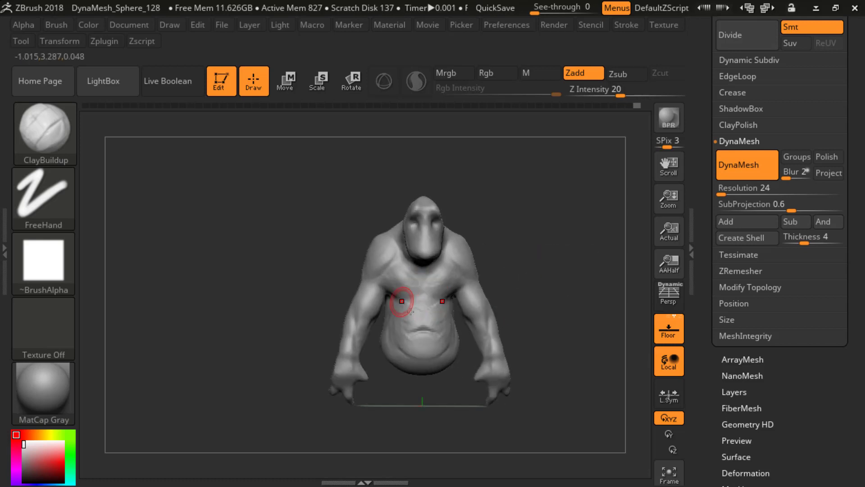
key(b)
key(d)
key(s)
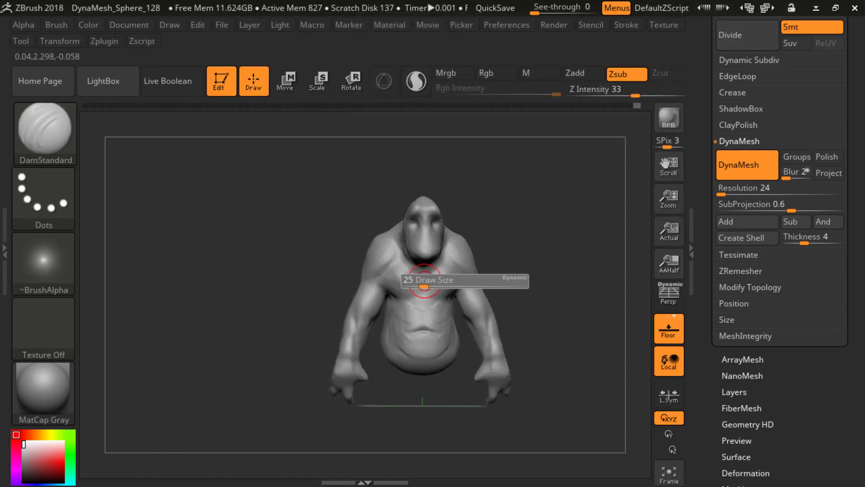
key(b)
key(s)
key(h)
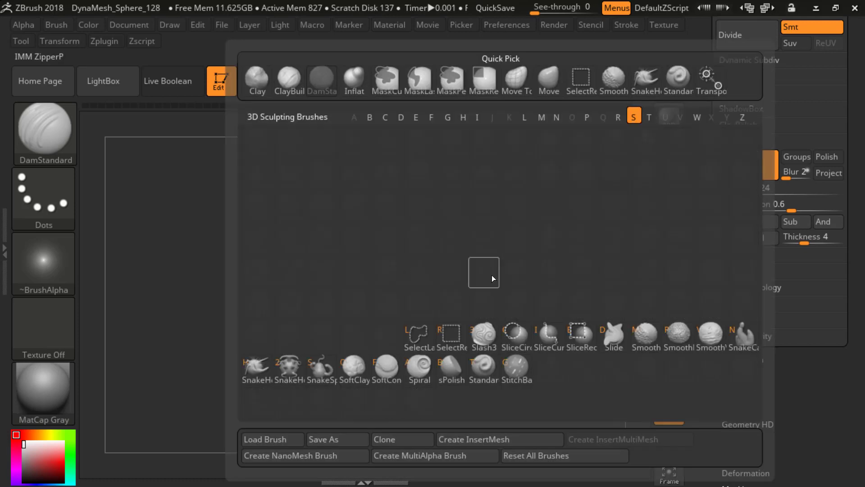
Step: Try cutting creases beneath the pectorals with the Slash3 brush at Z Intensity 23
key(b)
key(s)
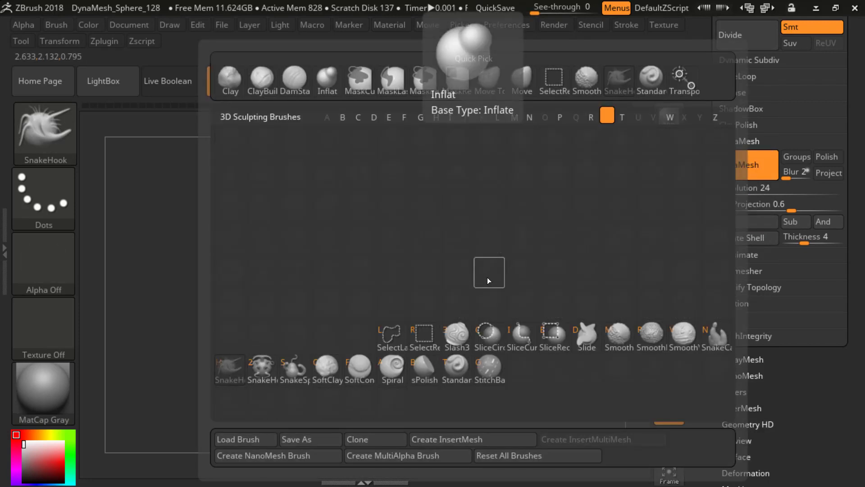
click(466, 330)
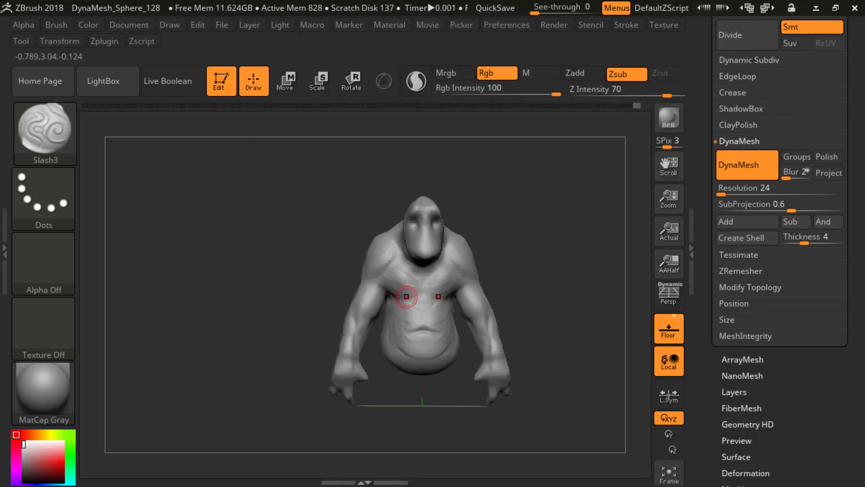
mouse_move(537, 291)
mouse_down()
mouse_move(478, 289)
mouse_move(512, 284)
mouse_move(487, 284)
mouse_up()
key(u)
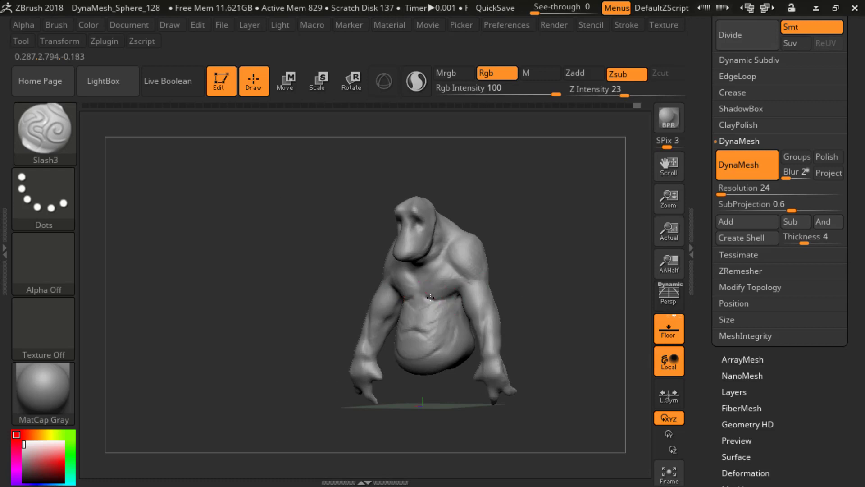
mouse_move(536, 269)
mouse_down()
mouse_move(539, 277)
mouse_move(525, 271)
mouse_move(529, 243)
mouse_move(478, 287)
mouse_up()
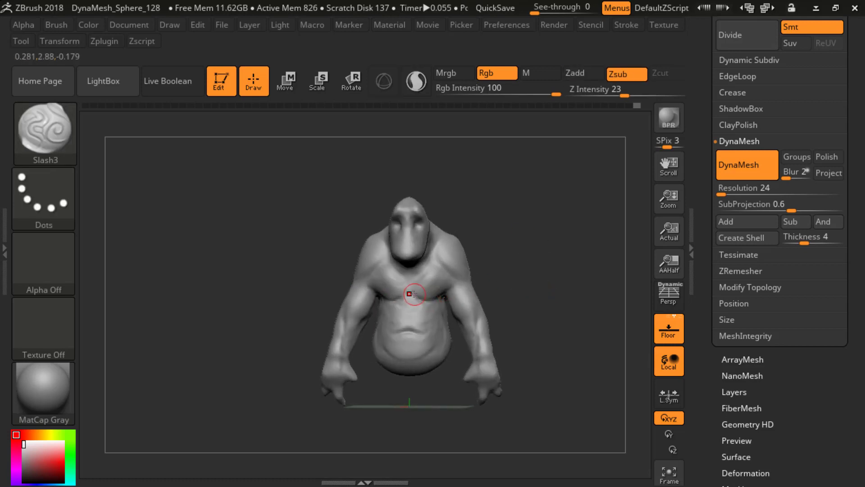
Step: Switch to the Standard brush and assign Alpha 47 to it
mouse_move(521, 272)
shift+mouse_down()
mouse_move(539, 292)
mouse_move(532, 297)
shift+mouse_up()
key(b)
key(s)
key(t)
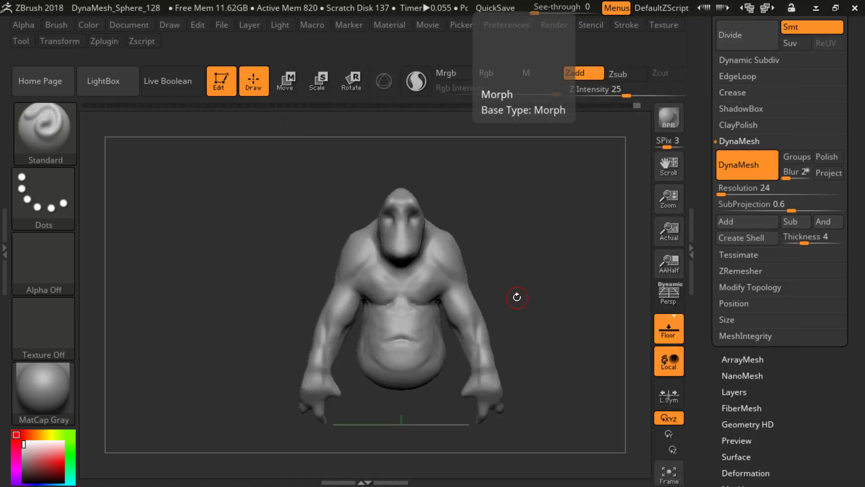
click(41, 259)
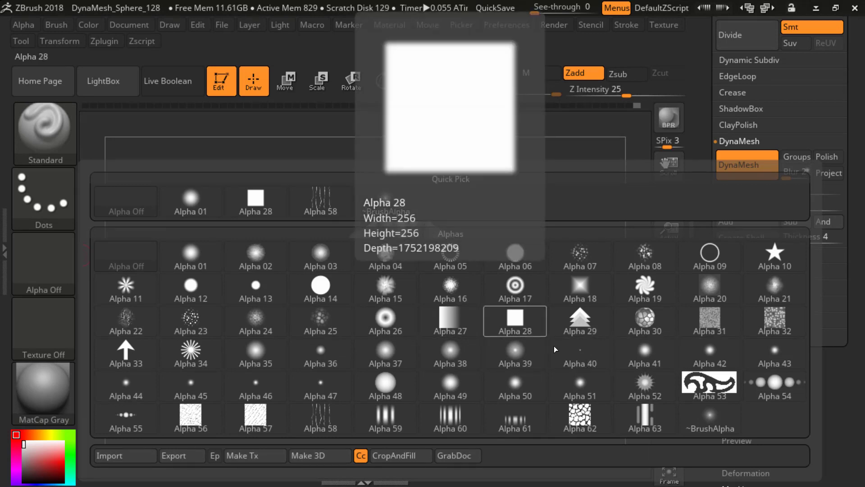
click(327, 385)
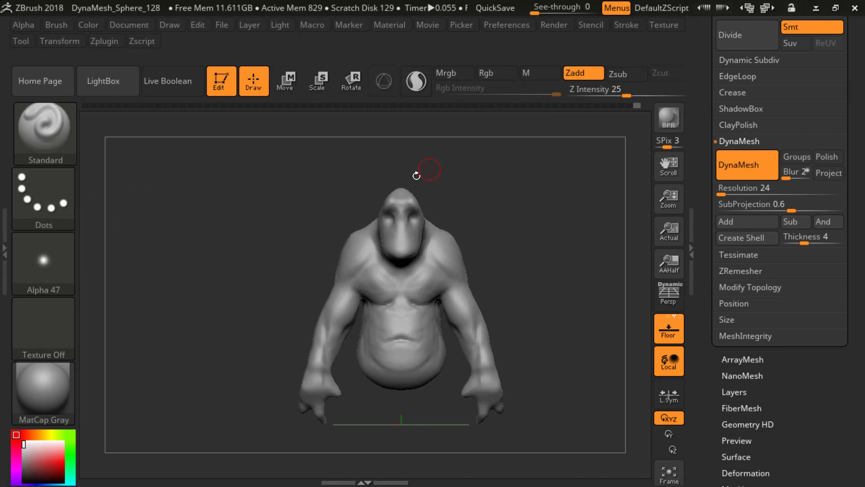
mouse_move(502, 264)
mouse_down()
mouse_move(542, 207)
mouse_move(523, 253)
mouse_up()
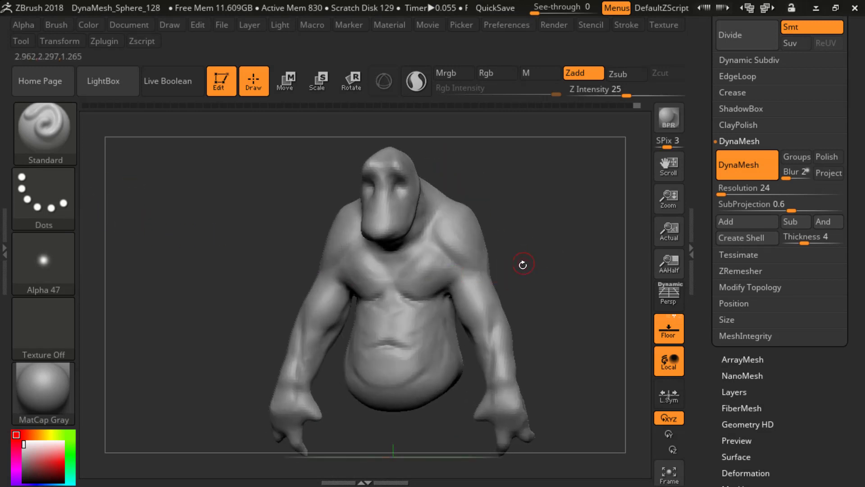
Step: Examine the Standard brush's curve settings, including the expanded Edit Curve graph
click(56, 25)
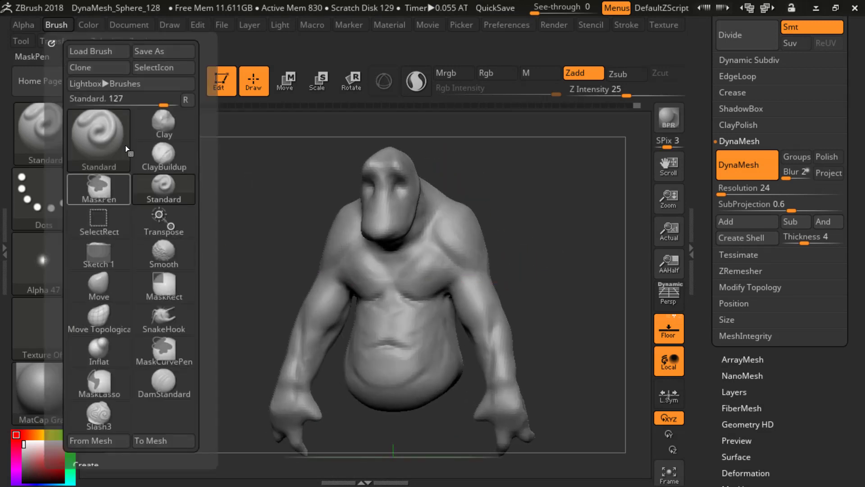
scroll(99, 311, down, 5)
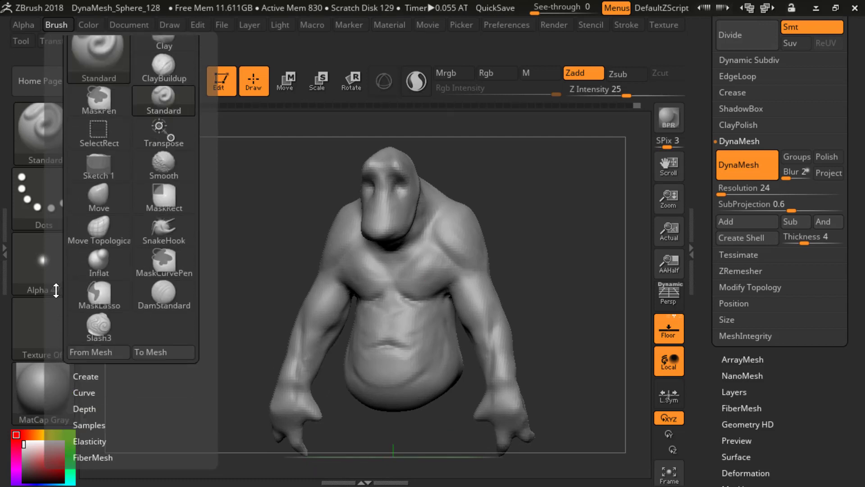
click(84, 267)
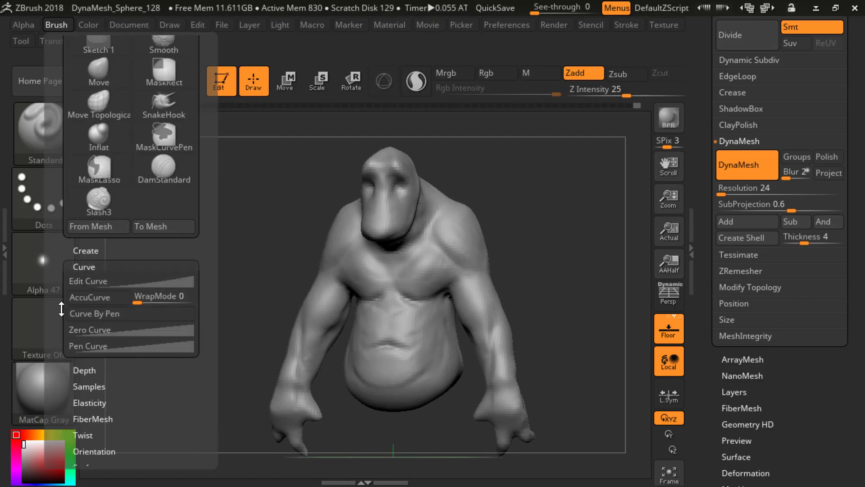
scroll(72, 252, down, 5)
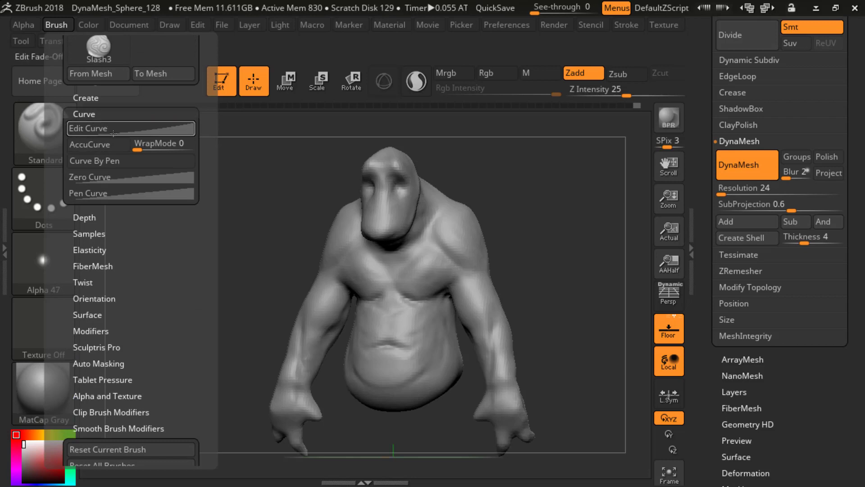
click(111, 128)
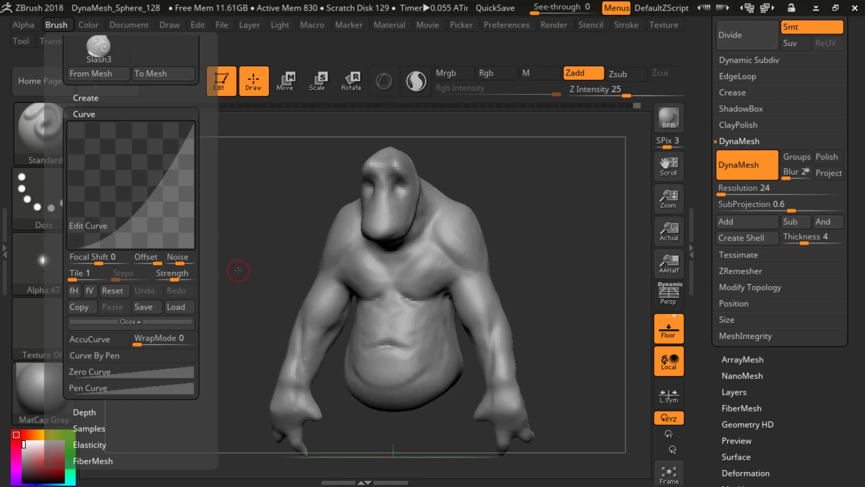
click(54, 25)
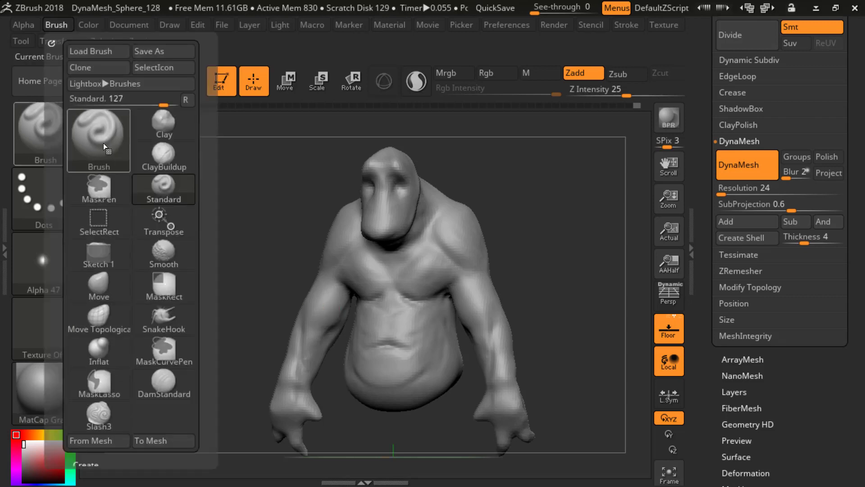
drag(59, 336, 63, 283)
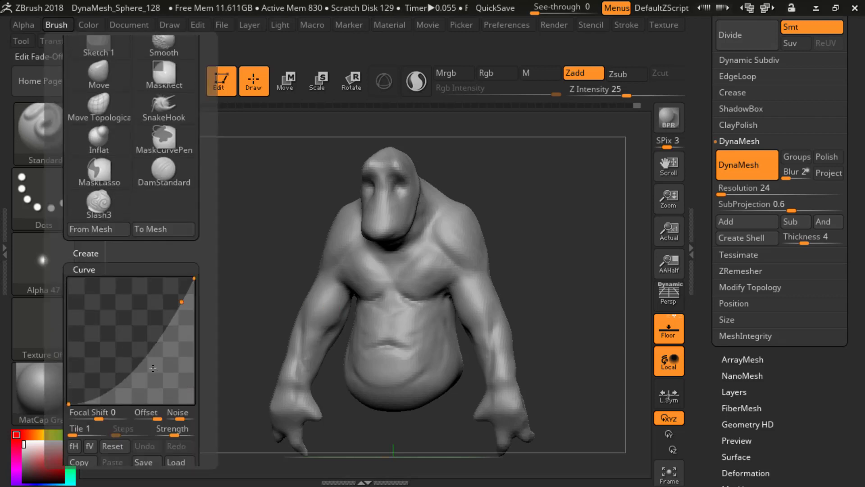
drag(539, 293, 489, 270)
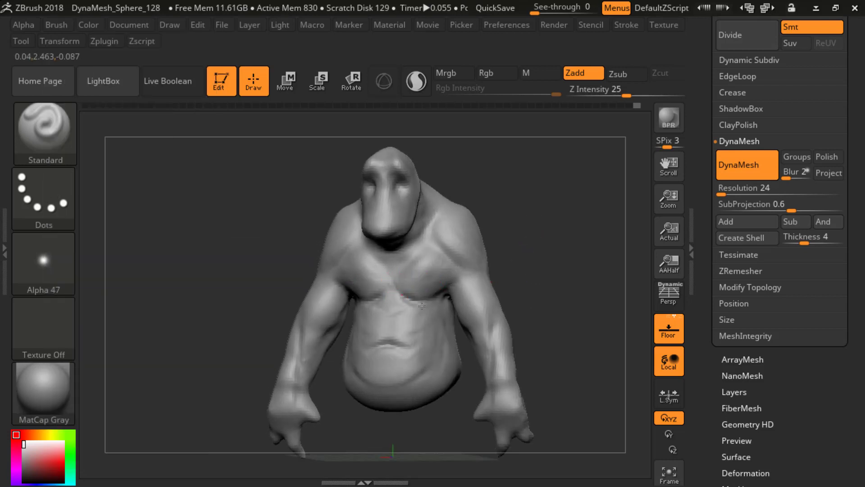
Step: Set the Standard brush to Zsub at Z Intensity 34 and carve small creases over the sternum between the pectorals
click(625, 74)
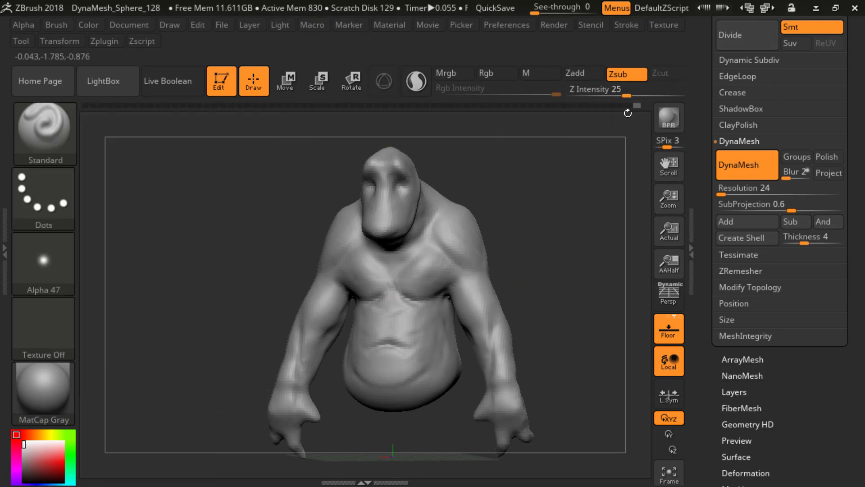
drag(509, 229, 492, 249)
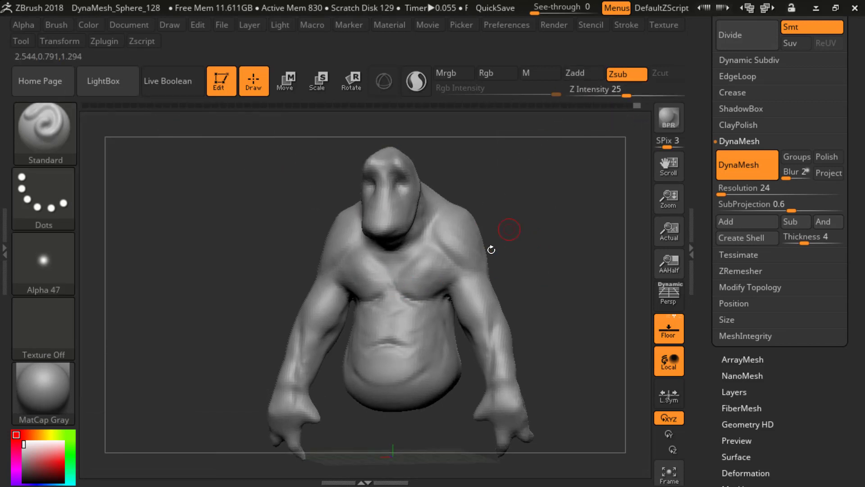
drag(425, 297, 408, 300)
key(u)
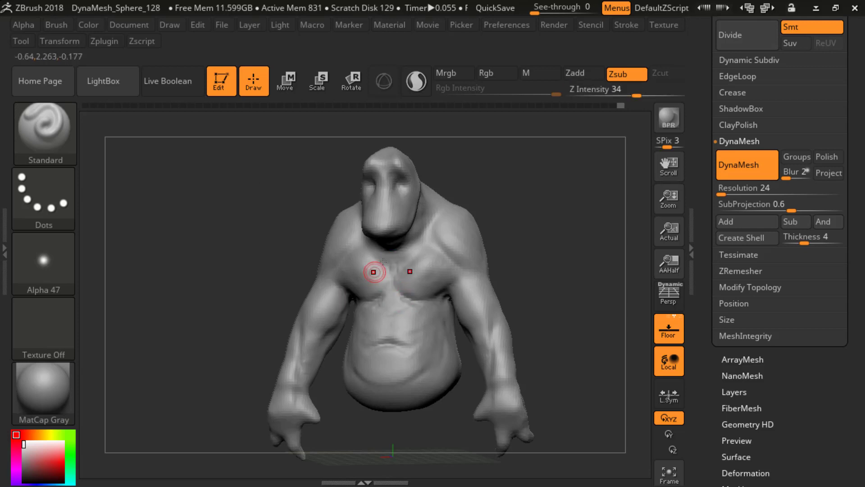
mouse_move(536, 241)
mouse_down()
mouse_move(552, 242)
mouse_move(499, 230)
mouse_move(537, 220)
mouse_up()
key(shift)
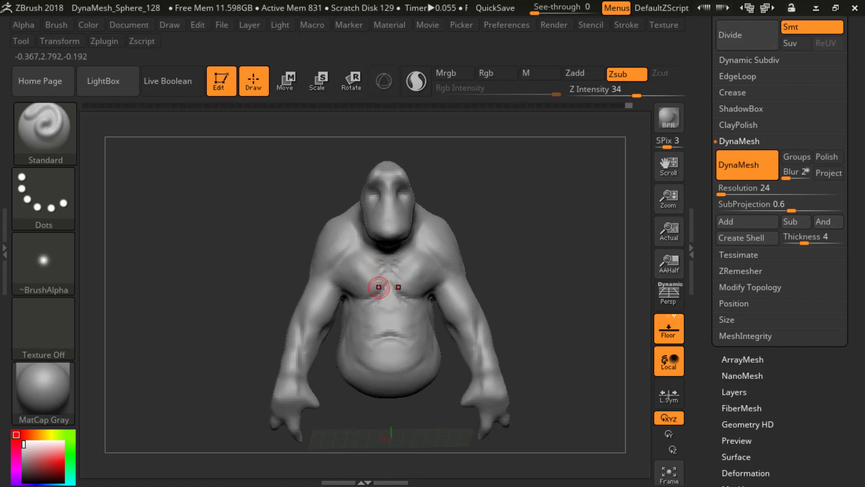
Step: Deepen the creases along the underside of the pectorals towards the armpits
drag(490, 222, 432, 300)
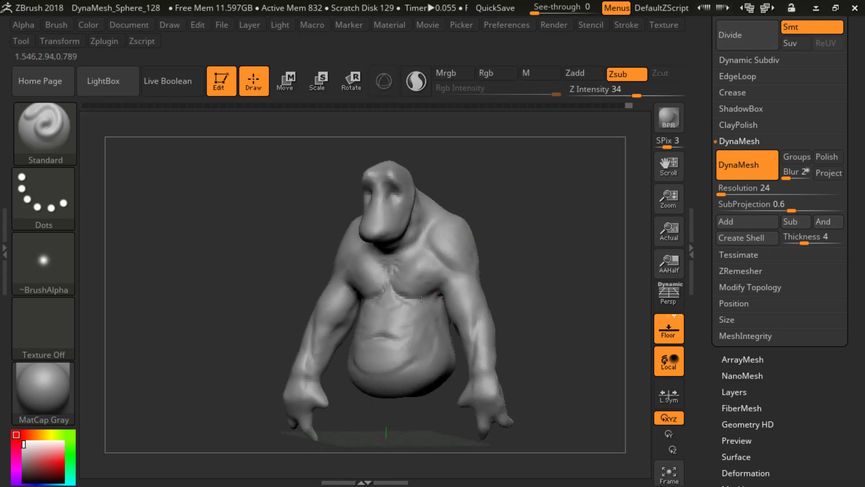
mouse_move(499, 266)
mouse_down()
mouse_move(520, 263)
mouse_move(525, 274)
mouse_move(435, 292)
mouse_up()
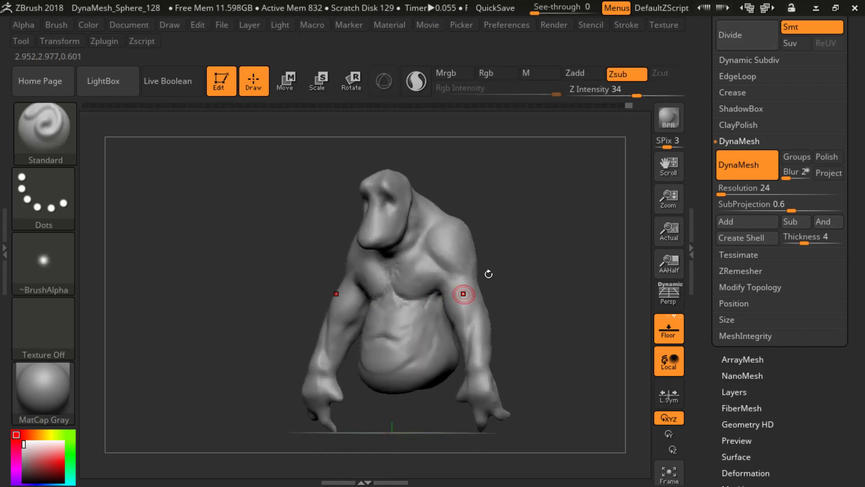
mouse_move(489, 272)
mouse_down()
mouse_move(505, 259)
mouse_move(528, 272)
mouse_move(536, 267)
mouse_up()
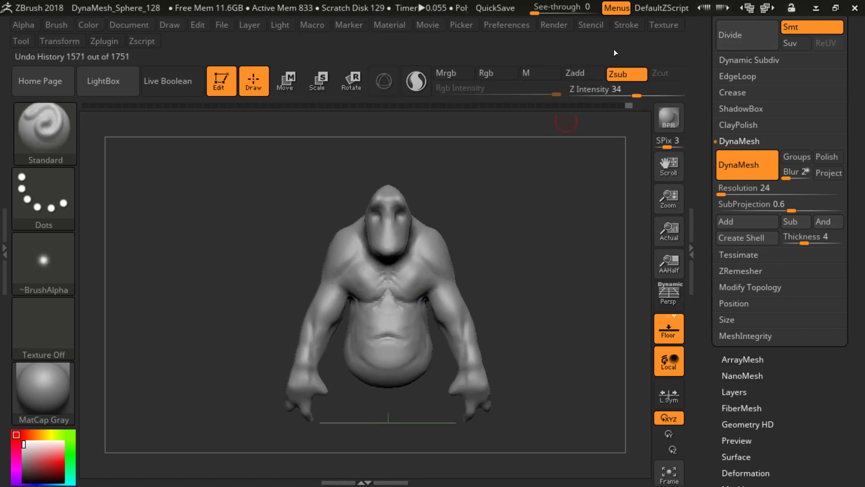
click(629, 26)
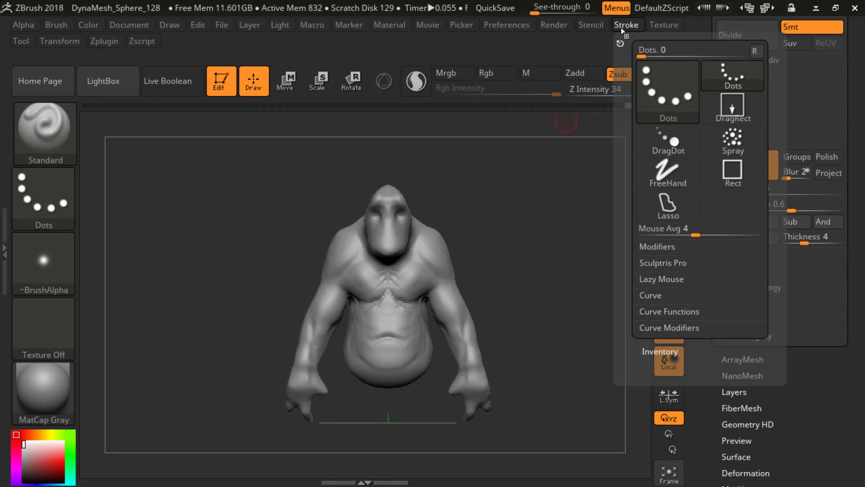
click(76, 42)
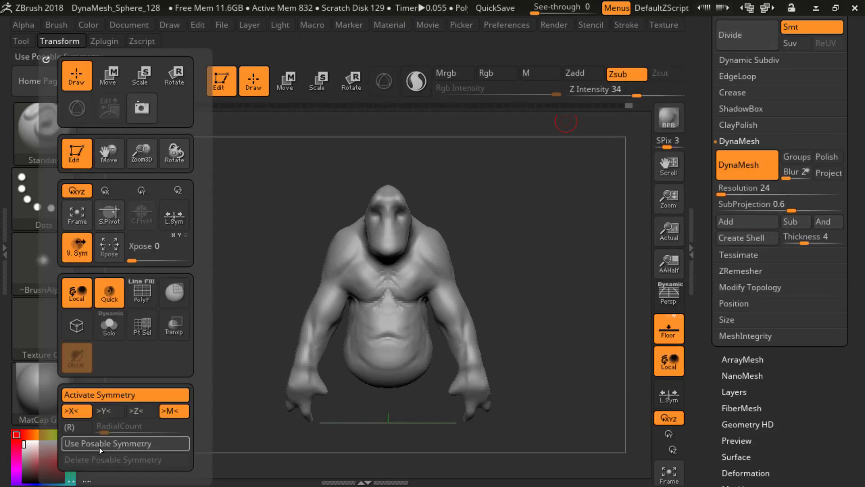
scroll(53, 415, down, 5)
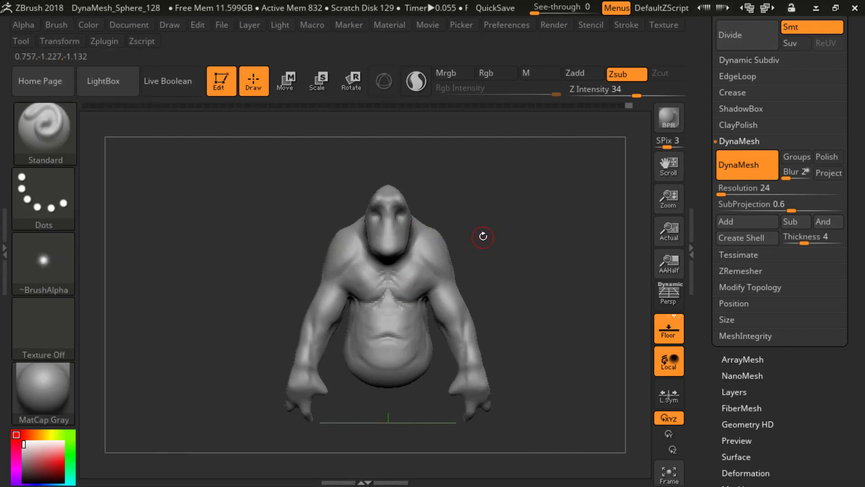
Step: Carve the muscle separations around the shoulder blades and rear armpits on the creature's back with the Standard brush
mouse_move(535, 234)
mouse_down()
mouse_move(504, 238)
mouse_move(526, 239)
mouse_move(455, 278)
mouse_move(486, 243)
mouse_move(484, 265)
mouse_move(481, 256)
mouse_move(536, 245)
mouse_move(437, 269)
mouse_up()
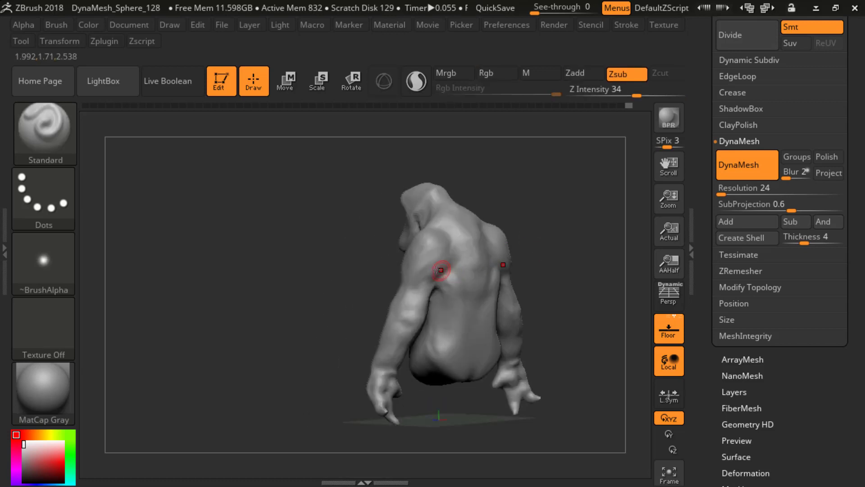
mouse_move(365, 272)
mouse_down()
mouse_move(396, 269)
mouse_move(422, 279)
mouse_up()
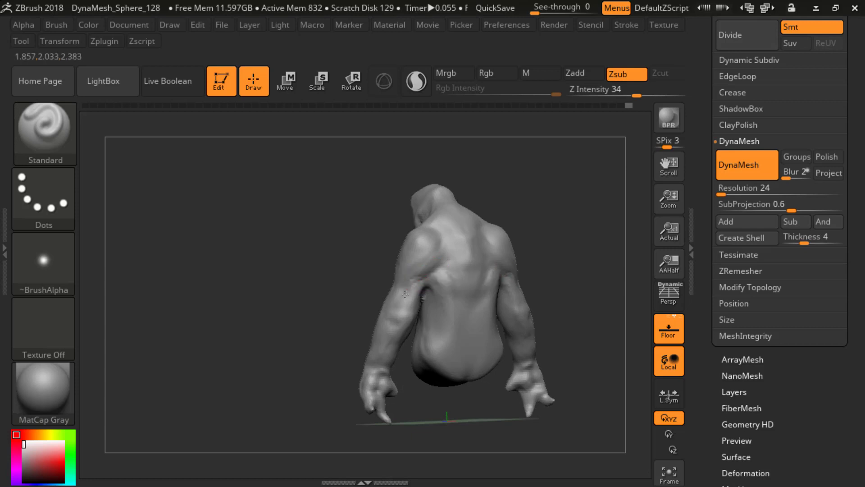
mouse_move(345, 278)
mouse_down()
mouse_move(425, 279)
mouse_move(411, 283)
mouse_up()
key(s)
click(422, 284)
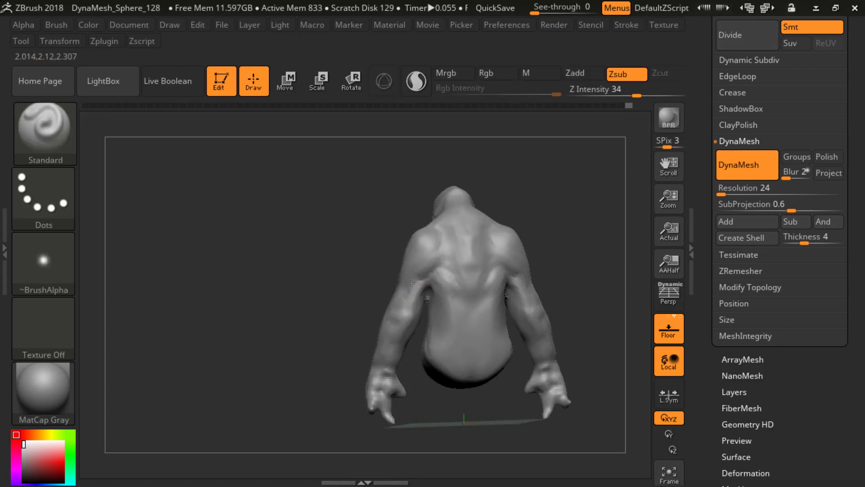
drag(356, 290, 455, 289)
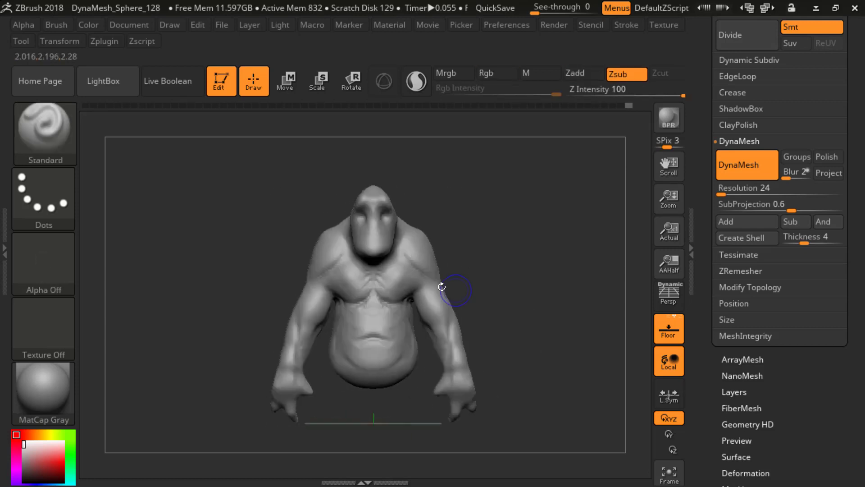
Step: Refine the front armpits and the muscle separations along the upper arms with subtractive Standard strokes, smoothing where needed
alt+drag(483, 211, 489, 165)
mouse_move(498, 232)
alt+mouse_down()
mouse_move(499, 298)
mouse_move(535, 264)
mouse_move(492, 264)
alt+mouse_up()
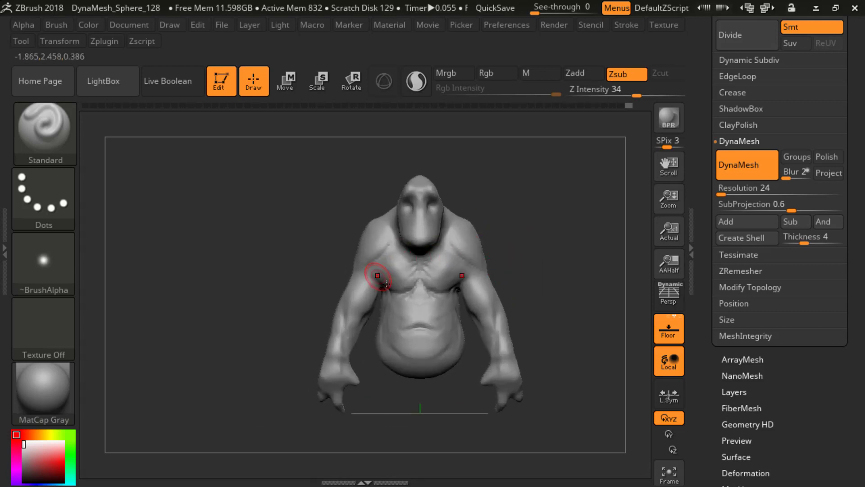
drag(321, 289, 349, 307)
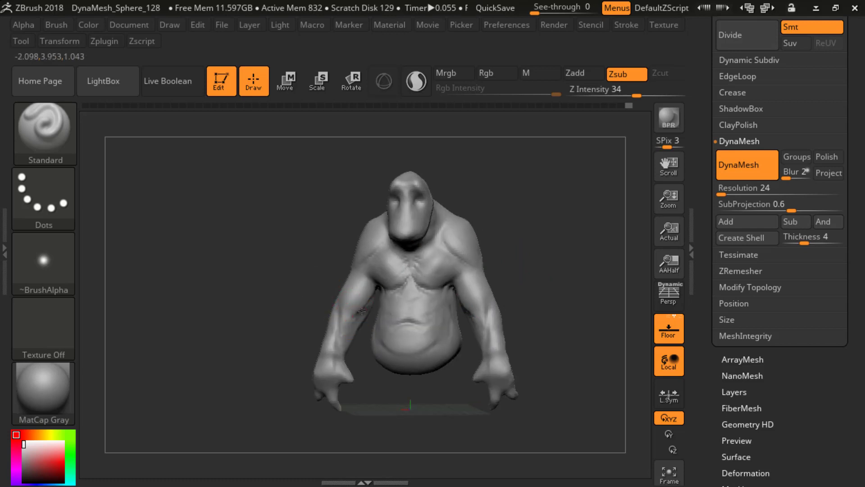
key(shift)
mouse_move(356, 316)
alt+mouse_down()
mouse_move(337, 336)
mouse_move(354, 309)
alt+mouse_up()
drag(301, 301, 301, 280)
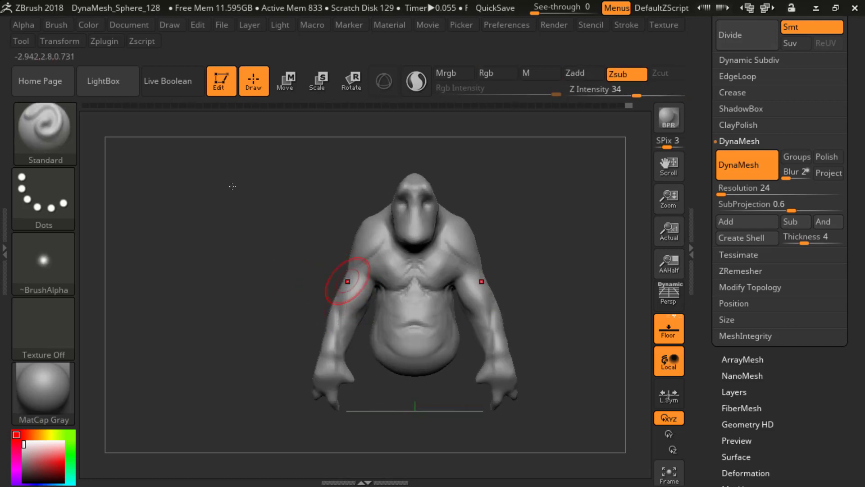
shift+drag(349, 286, 339, 318)
alt+drag(295, 340, 295, 275)
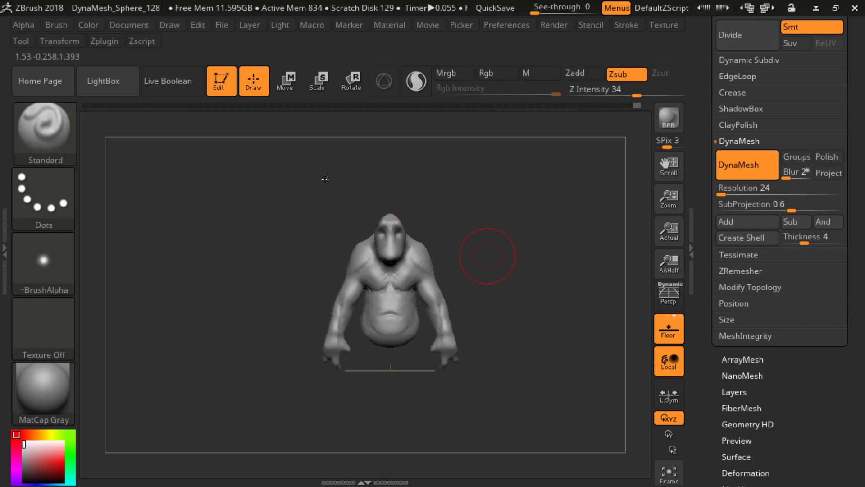
Step: Adjust the brush size, then build up and smooth the creature's shoulder and upper-arm forms with the ClayBuildup brush at Z Intensity 20
mouse_move(510, 292)
mouse_down()
mouse_move(506, 301)
mouse_move(514, 299)
mouse_up()
alt+drag(509, 269, 452, 272)
key(u)
mouse_move(487, 245)
mouse_down()
mouse_move(500, 265)
mouse_move(492, 264)
mouse_up()
key(s)
drag(419, 260, 425, 260)
key(s)
drag(415, 259, 411, 259)
key(b)
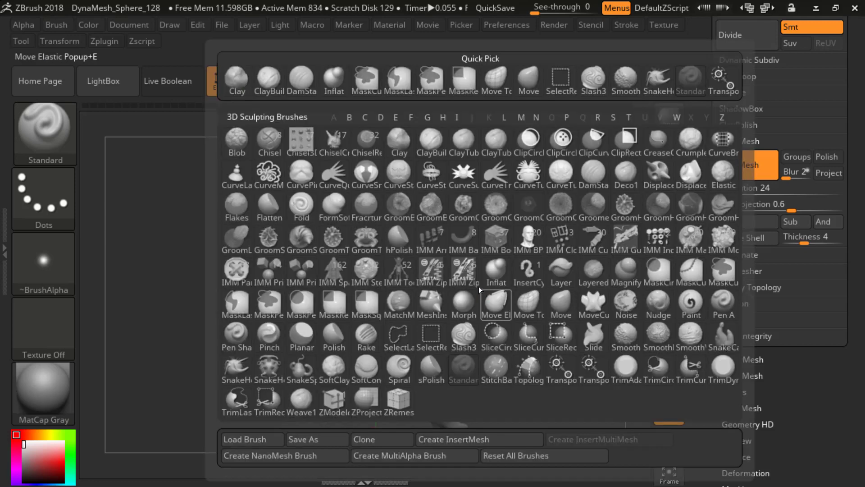
key(c)
key(b)
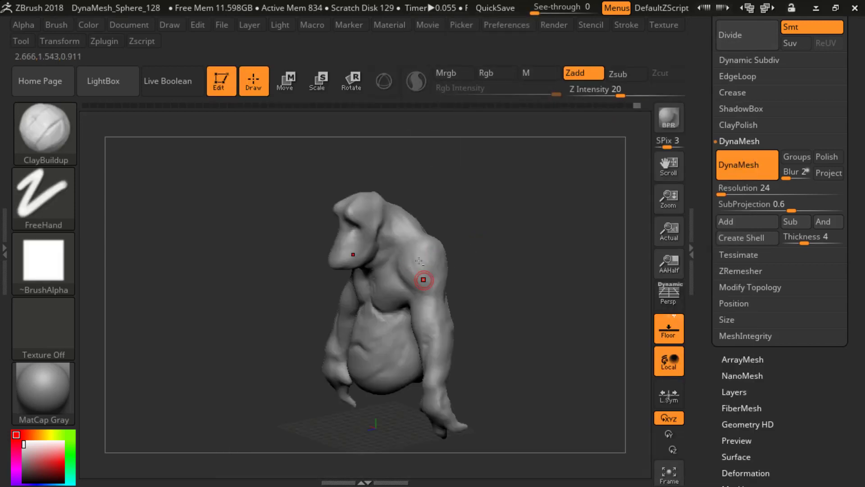
drag(518, 259, 460, 251)
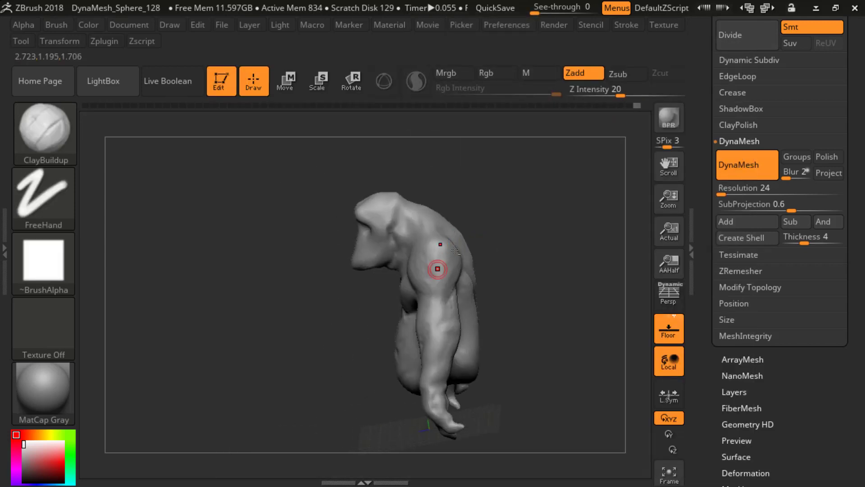
drag(518, 264, 447, 256)
drag(387, 296, 433, 293)
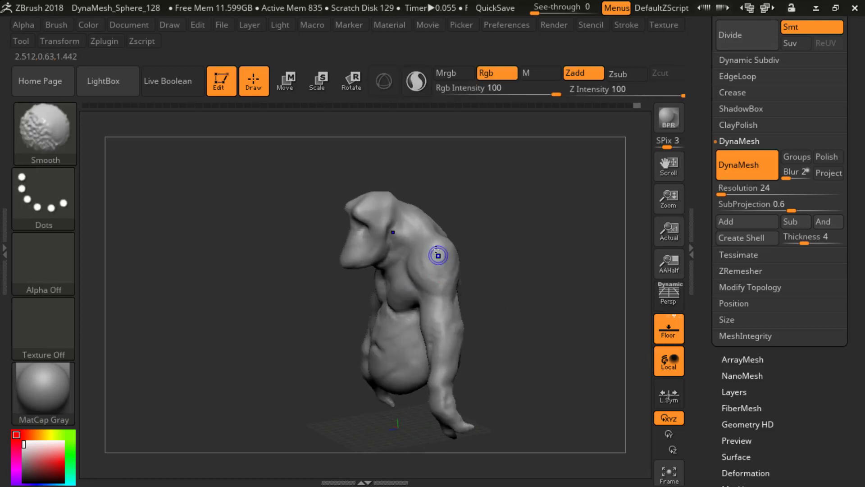
mouse_move(439, 255)
shift+mouse_down()
mouse_move(435, 262)
mouse_move(543, 274)
mouse_move(495, 231)
mouse_move(523, 252)
mouse_move(528, 297)
mouse_move(504, 286)
mouse_move(535, 253)
mouse_move(506, 201)
mouse_move(382, 225)
shift+mouse_up()
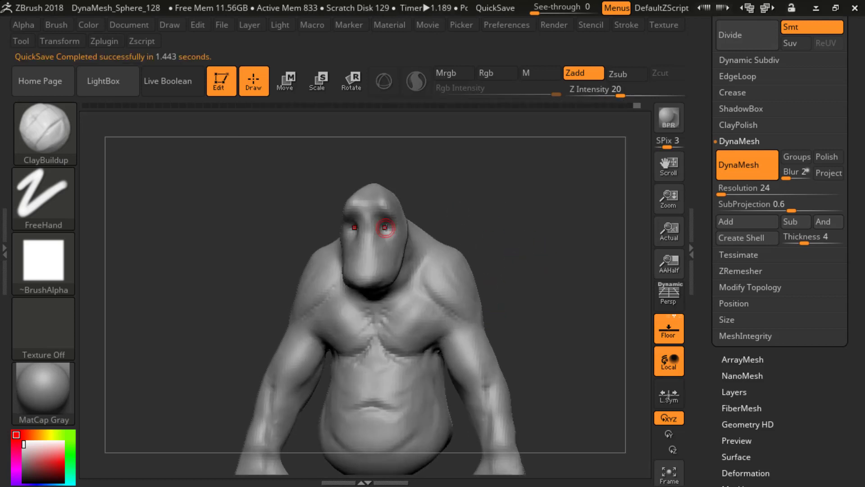
Step: Examine the mesh's polygon wireframe and its polygon and point counts
mouse_move(464, 212)
shift+mouse_down()
mouse_move(502, 241)
mouse_move(498, 257)
mouse_move(529, 221)
mouse_move(534, 294)
mouse_move(553, 248)
shift+mouse_up()
key(shift+f)
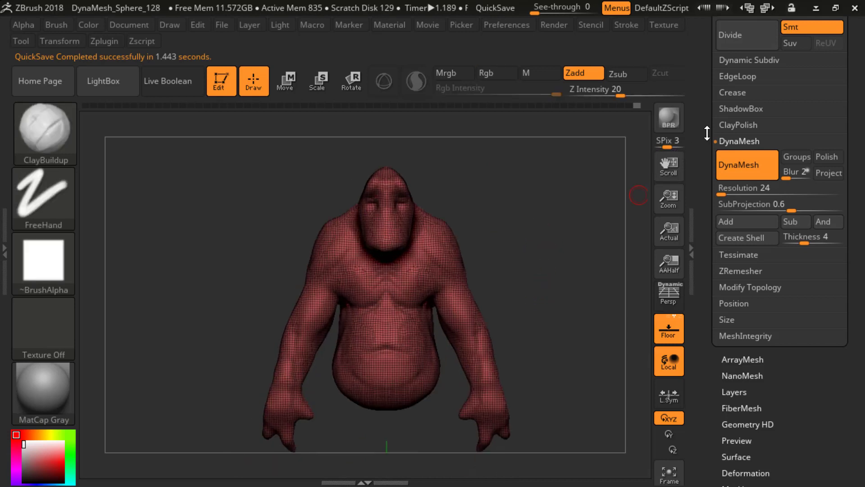
drag(707, 133, 714, 250)
mouse_move(736, 188)
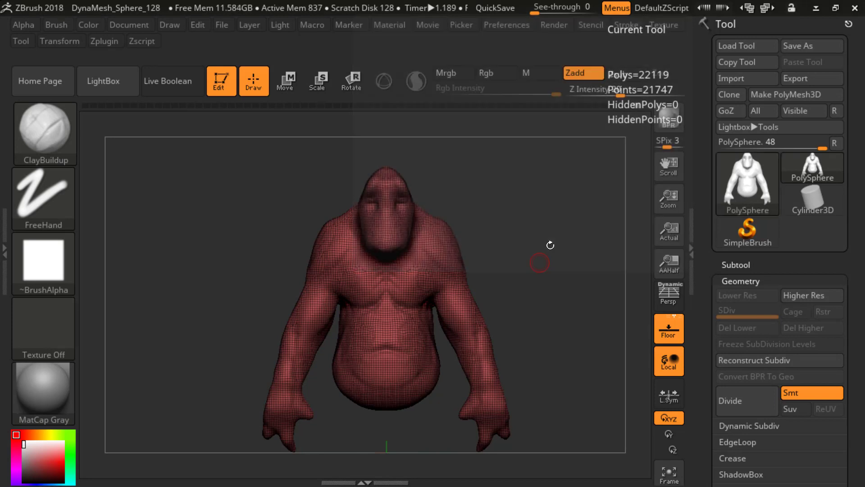
key(shift)
key(shift+f)
alt+drag(554, 282, 567, 265)
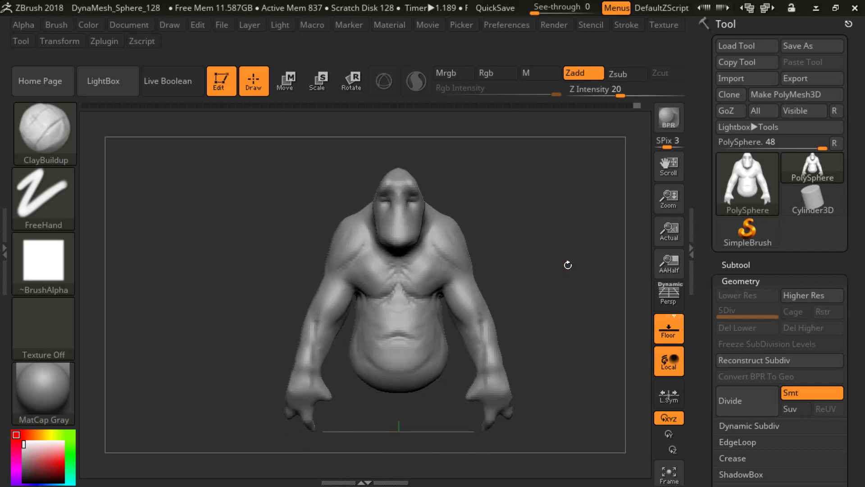
Step: Add small ClayBuildup forms for the eyes and lower lids inside the eye sockets
mouse_move(559, 229)
alt+mouse_down()
mouse_move(577, 245)
mouse_move(542, 228)
mouse_move(419, 232)
alt+mouse_up()
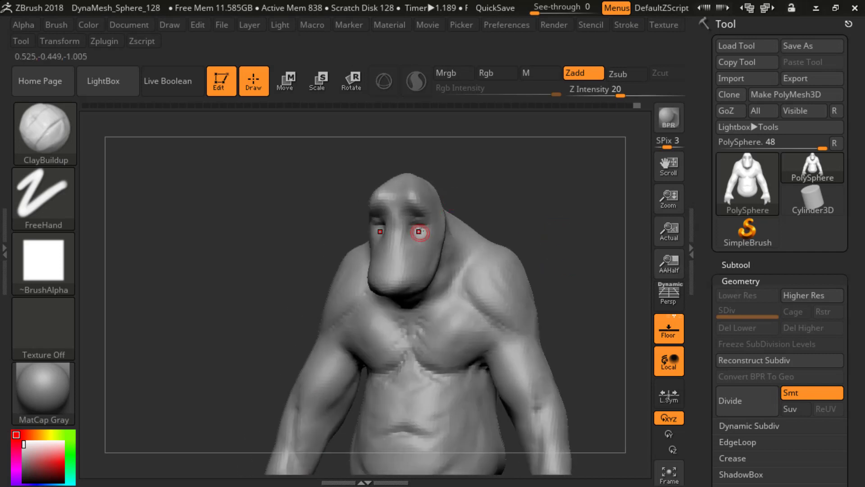
drag(321, 134, 349, 136)
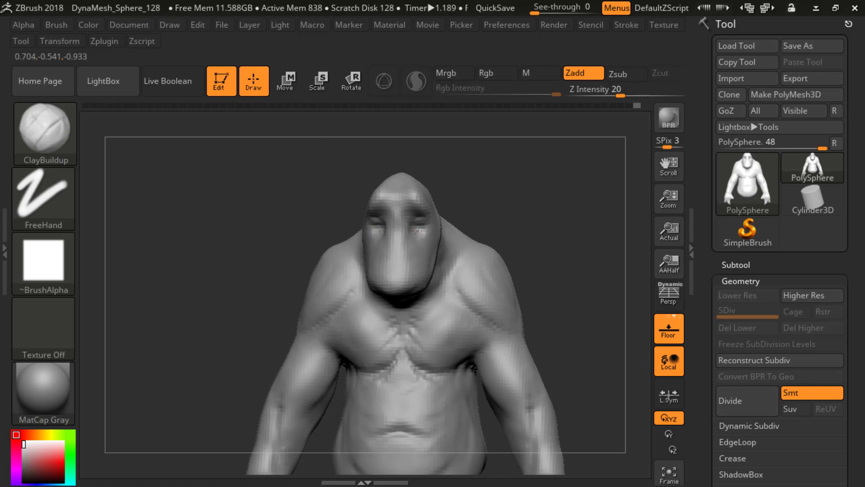
mouse_move(522, 208)
mouse_down()
mouse_move(488, 203)
mouse_move(518, 175)
mouse_move(552, 229)
mouse_move(527, 149)
mouse_move(513, 157)
mouse_up()
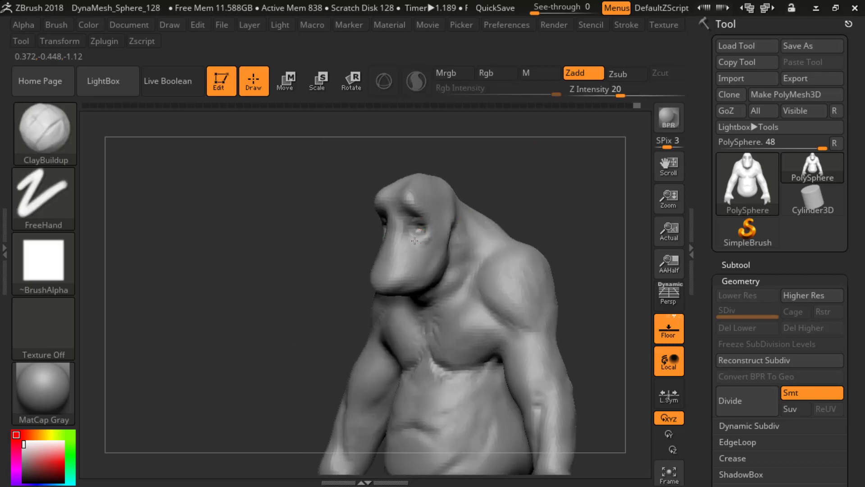
drag(518, 200, 545, 202)
alt+drag(544, 202, 535, 148)
Step: Sculpt a downturned mouth with lips across the muzzle using ClayBuildup, smoothing the area below the nose
mouse_move(536, 231)
alt+mouse_down()
mouse_move(525, 226)
mouse_move(526, 246)
mouse_move(518, 247)
mouse_move(545, 253)
mouse_move(513, 225)
mouse_move(510, 261)
alt+mouse_up()
drag(510, 262, 486, 259)
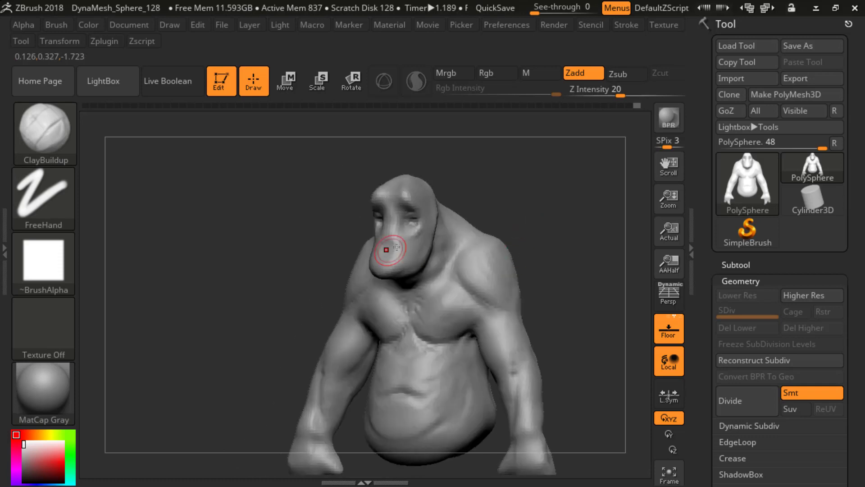
shift+drag(518, 196, 542, 200)
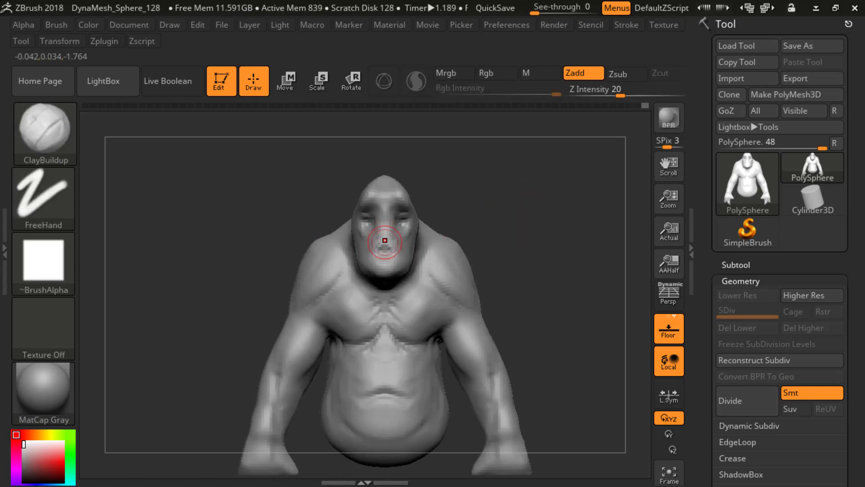
mouse_move(520, 218)
mouse_down()
mouse_move(484, 197)
mouse_move(523, 193)
mouse_move(477, 187)
mouse_move(492, 203)
mouse_move(475, 209)
mouse_up()
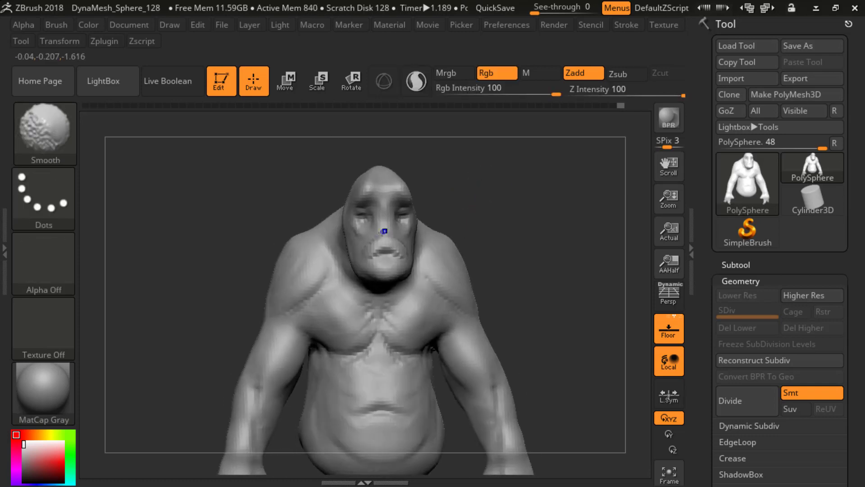
shift+drag(382, 230, 381, 228)
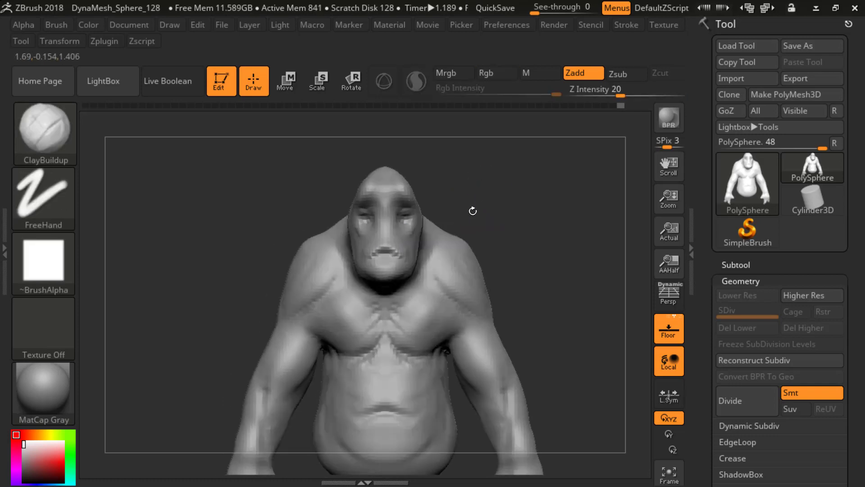
drag(246, 164, 414, 239)
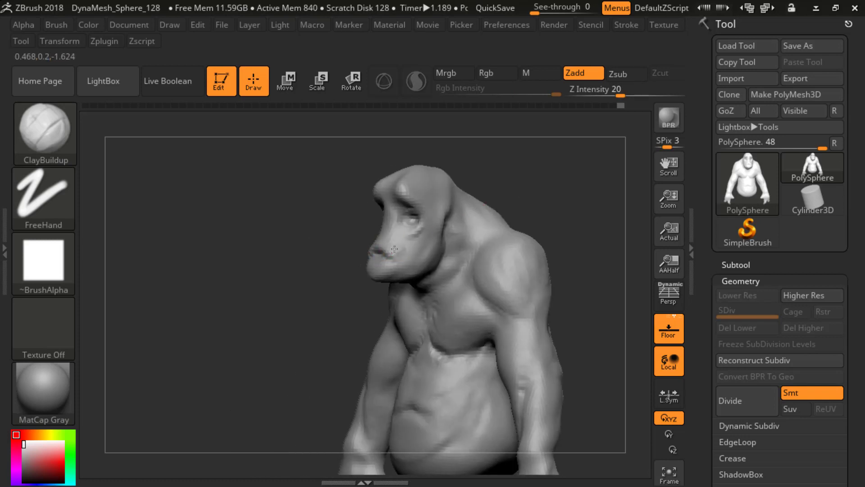
mouse_move(343, 293)
mouse_down()
mouse_move(404, 274)
mouse_move(389, 291)
mouse_move(396, 280)
mouse_move(558, 264)
mouse_move(543, 220)
mouse_move(417, 240)
mouse_move(516, 216)
mouse_up()
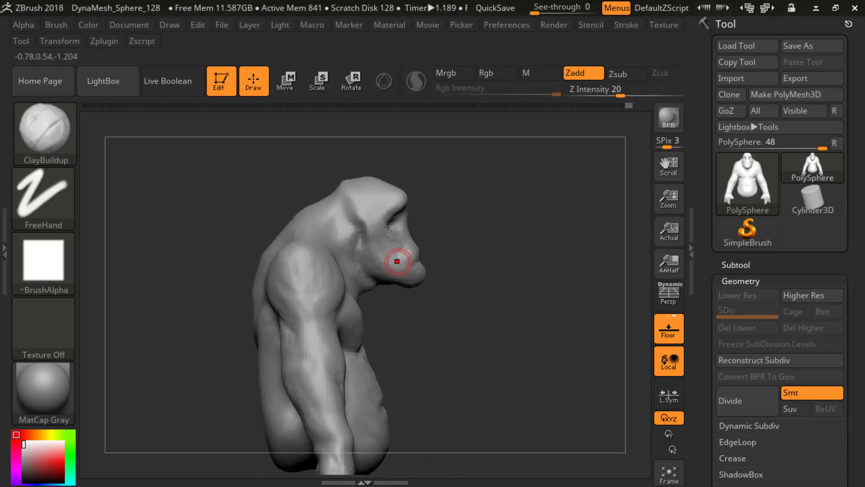
Step: Shape the cheeks, jawline and neck folds from several angles with the ClayBuildup brush
drag(527, 204, 415, 230)
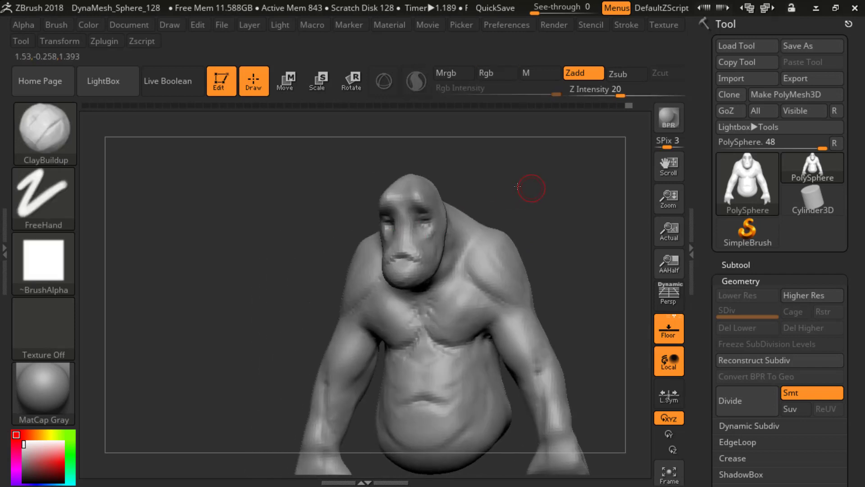
drag(531, 187, 455, 219)
mouse_move(489, 189)
shift+mouse_down()
mouse_move(524, 192)
mouse_move(506, 218)
mouse_move(439, 243)
mouse_move(440, 231)
mouse_move(436, 248)
mouse_move(443, 231)
shift+mouse_up()
mouse_move(534, 181)
mouse_down()
mouse_move(506, 190)
mouse_move(542, 181)
mouse_move(526, 197)
mouse_up()
mouse_move(349, 281)
mouse_down()
mouse_move(350, 297)
mouse_move(413, 285)
mouse_up()
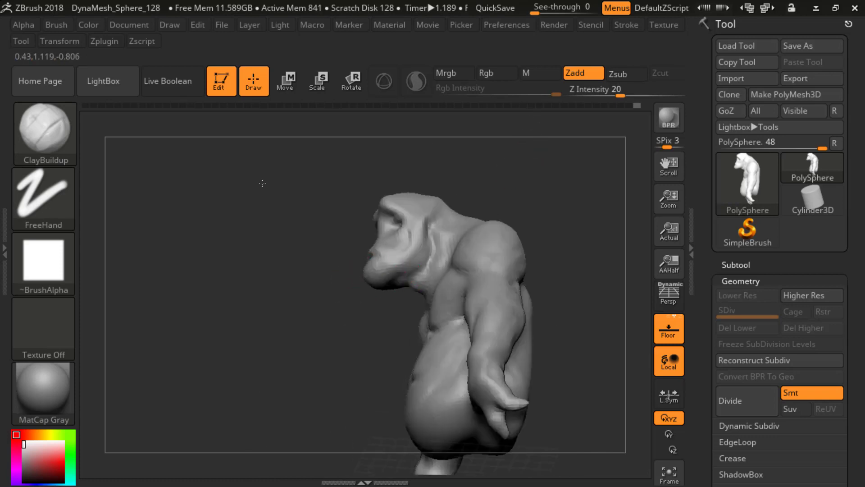
drag(360, 324, 343, 344)
drag(359, 312, 400, 312)
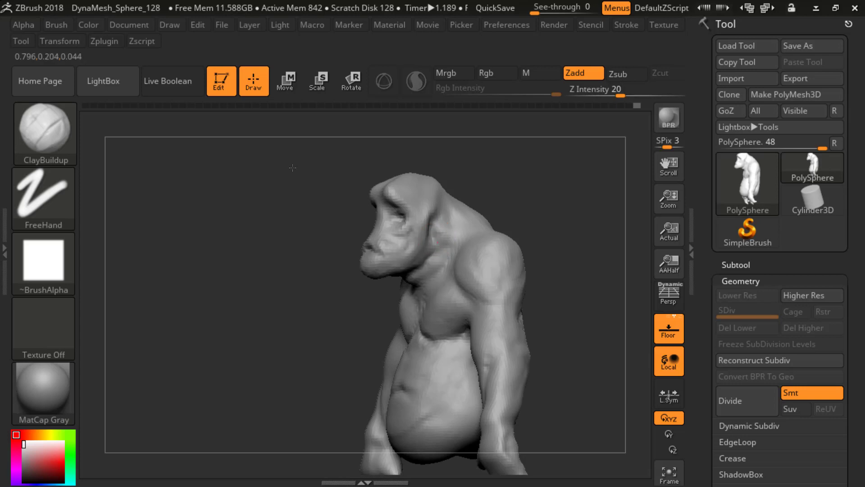
Step: Build up the brow, forehead and back of the skull with ClayBuildup
mouse_move(522, 194)
mouse_down()
mouse_move(554, 201)
mouse_move(564, 216)
mouse_move(505, 222)
mouse_move(585, 202)
mouse_move(405, 218)
mouse_up()
mouse_move(465, 183)
mouse_down()
mouse_move(510, 179)
mouse_move(434, 190)
mouse_up()
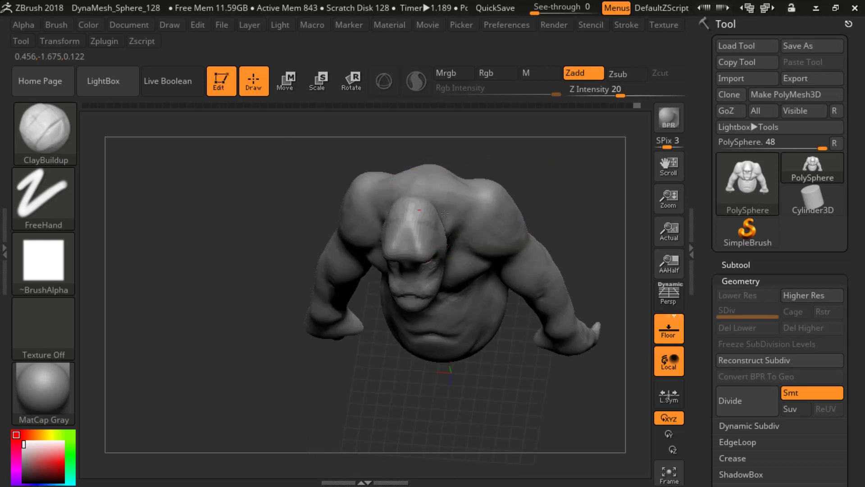
mouse_move(551, 179)
shift+mouse_down()
mouse_move(526, 199)
mouse_move(458, 212)
shift+mouse_up()
mouse_move(518, 188)
mouse_down()
mouse_move(501, 191)
mouse_move(556, 201)
mouse_move(433, 207)
mouse_move(504, 176)
mouse_move(504, 193)
mouse_move(452, 217)
mouse_move(512, 183)
mouse_move(542, 196)
mouse_move(537, 206)
mouse_move(459, 226)
mouse_up()
Step: Carve a crease where the back of the skull meets the neck with the DamStandard brush at Z Intensity 33
key(b)
key(d)
key(s)
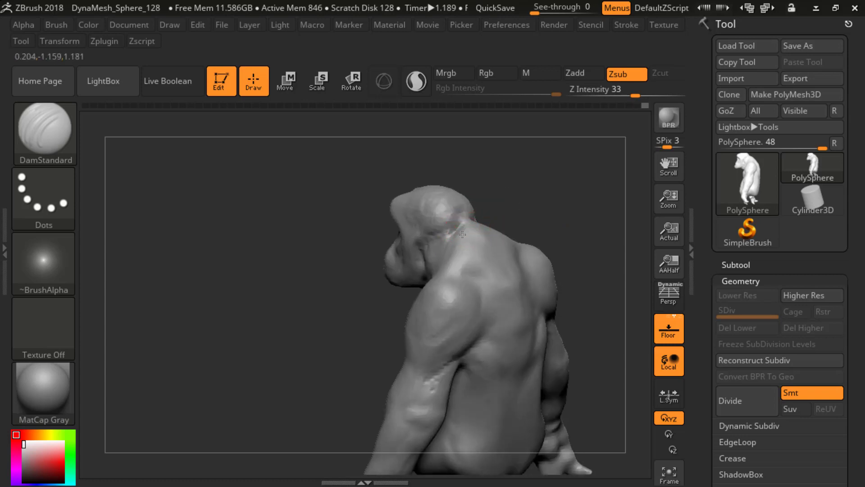
mouse_move(518, 199)
mouse_down()
mouse_move(539, 139)
mouse_move(527, 216)
mouse_move(624, 221)
mouse_move(532, 223)
mouse_move(527, 187)
mouse_move(559, 189)
mouse_move(574, 207)
mouse_move(579, 189)
mouse_move(563, 198)
mouse_move(546, 176)
mouse_move(468, 189)
mouse_move(453, 201)
mouse_move(571, 200)
mouse_move(550, 239)
mouse_move(545, 209)
mouse_up()
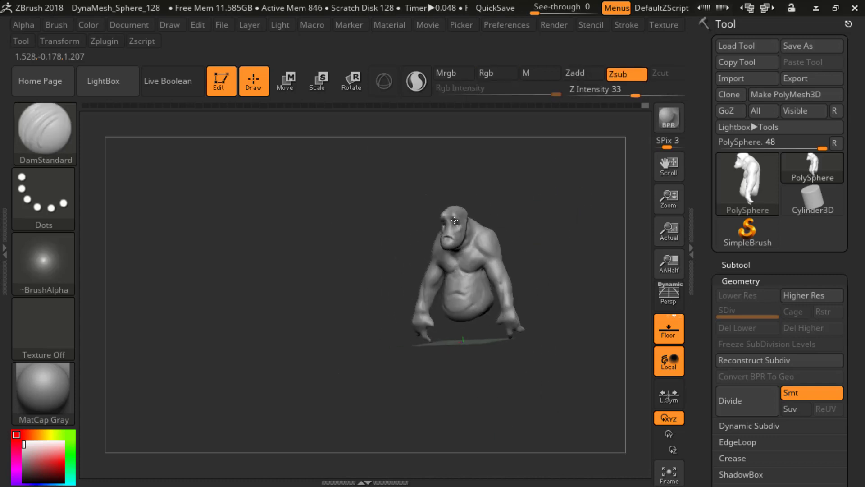
mouse_move(490, 219)
mouse_down()
mouse_move(367, 228)
mouse_move(508, 208)
mouse_move(528, 220)
mouse_move(569, 197)
mouse_move(542, 193)
mouse_up()
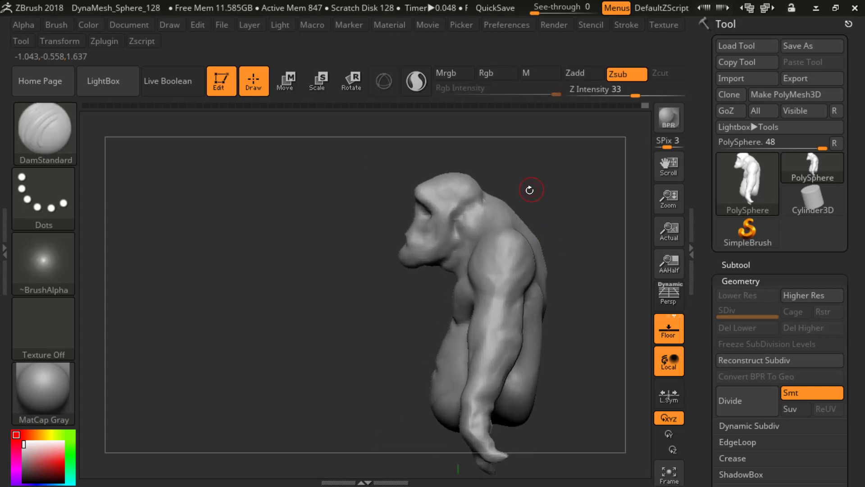
Step: Adjust the side of the head and the jaw profile with the Move brush at Z Intensity 51
key(b)
key(m)
key(v)
mouse_move(329, 270)
mouse_down()
mouse_move(374, 270)
mouse_move(530, 219)
mouse_move(557, 186)
mouse_move(495, 212)
mouse_move(527, 182)
mouse_move(545, 183)
mouse_up()
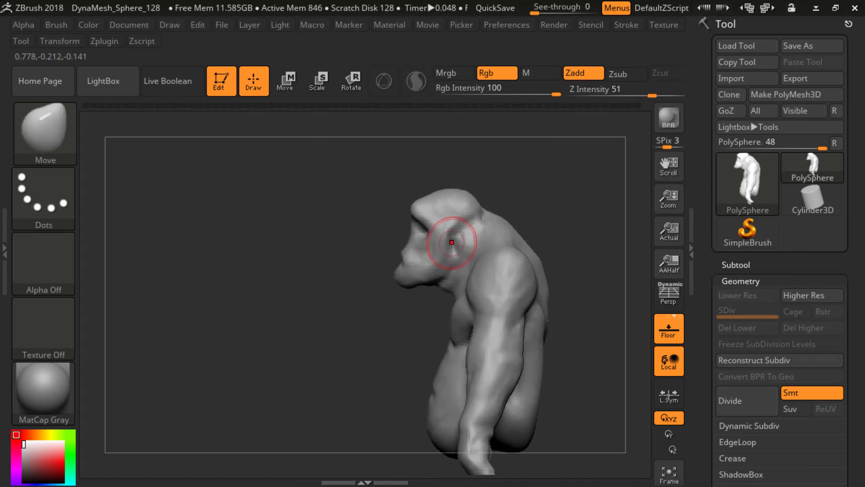
drag(354, 298, 391, 285)
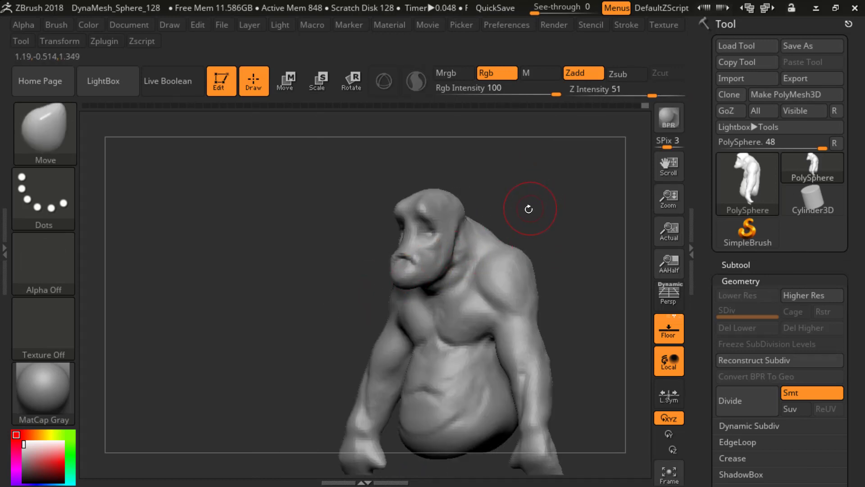
Step: Reshape the lips and muzzle with the SnakeHook brush at Z Intensity 100, undoing the first attempts
key(b)
key(s)
key(k)
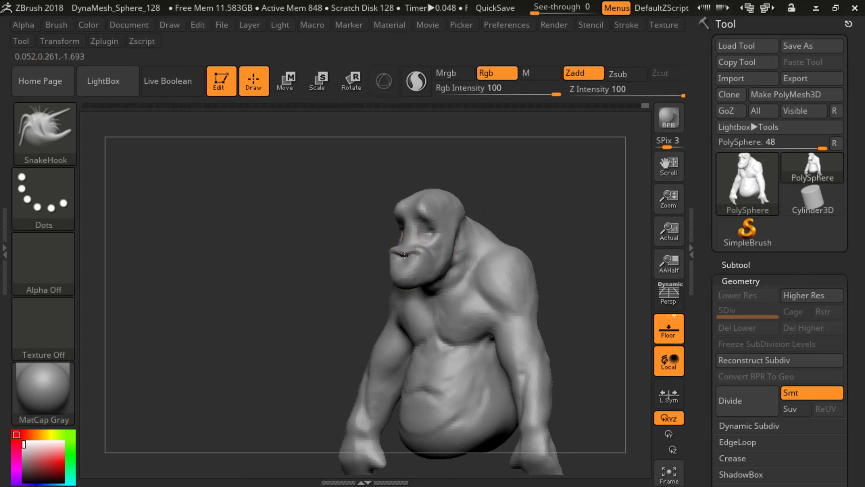
key(ctrl+z)
key(ctrl+z)
key(ctrl+z)
drag(351, 261, 401, 256)
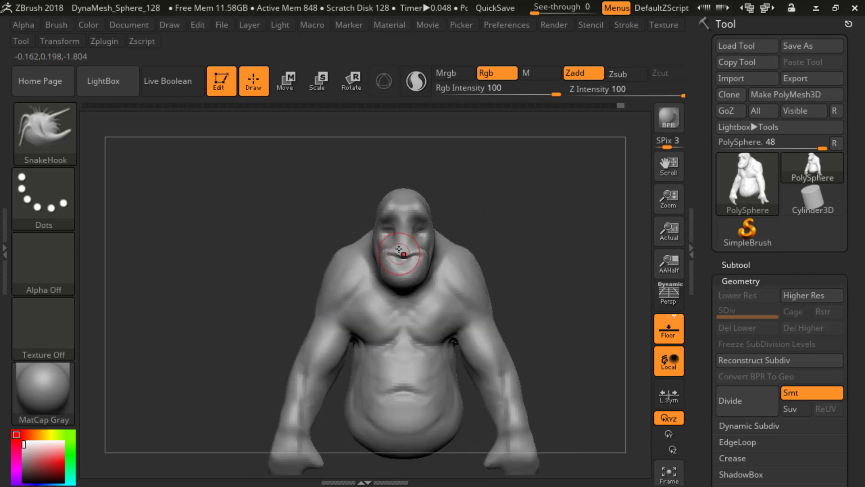
drag(352, 171, 253, 151)
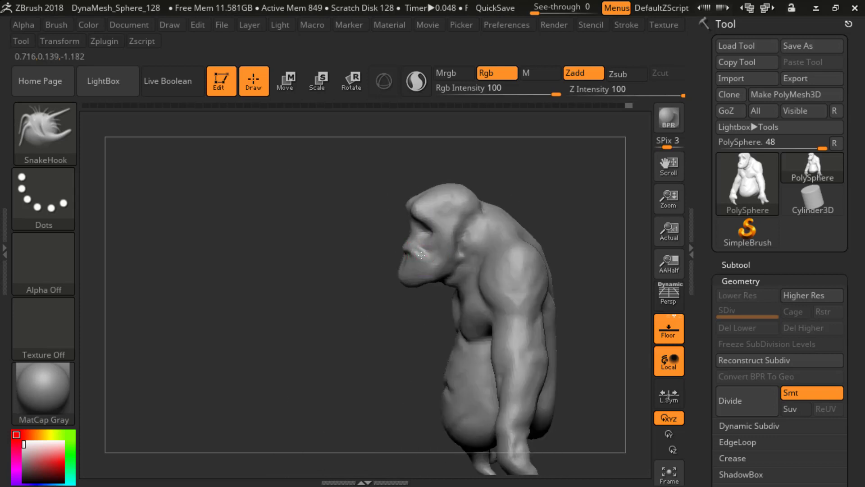
mouse_move(370, 266)
mouse_down()
mouse_move(467, 252)
mouse_move(488, 233)
mouse_move(400, 257)
mouse_move(464, 225)
mouse_up()
Step: Build up thicker lips around a hollow mouth opening with the ClayBuildup brush at Z Intensity 20
key(b)
key(c)
key(b)
shift+drag(299, 279, 396, 259)
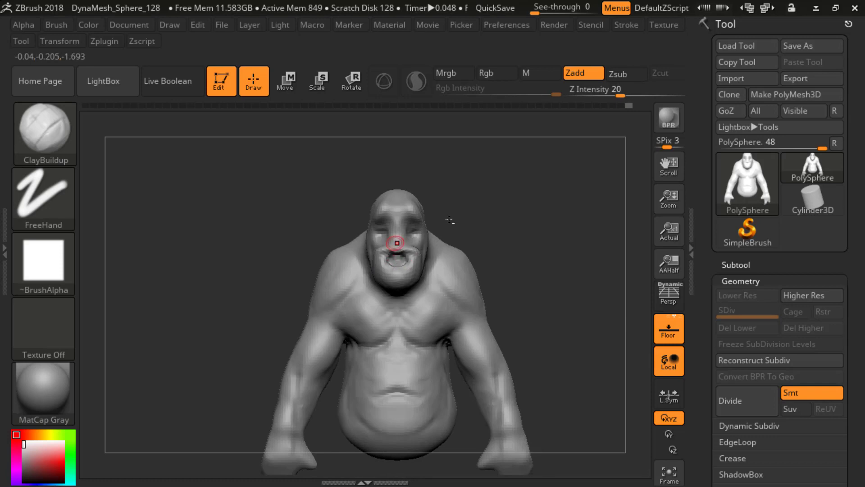
drag(449, 219, 545, 228)
shift+drag(503, 213, 523, 245)
mouse_move(511, 234)
mouse_down()
mouse_move(478, 235)
mouse_move(521, 216)
mouse_move(305, 268)
mouse_move(361, 280)
mouse_move(308, 270)
mouse_move(324, 277)
mouse_move(450, 259)
mouse_move(468, 246)
mouse_up()
Step: Resize the Move brush and pull the lips, chin and muzzle into a wide-open mouth with a stronger jaw
key(b)
key(m)
key(v)
key(s)
key(s)
key(s)
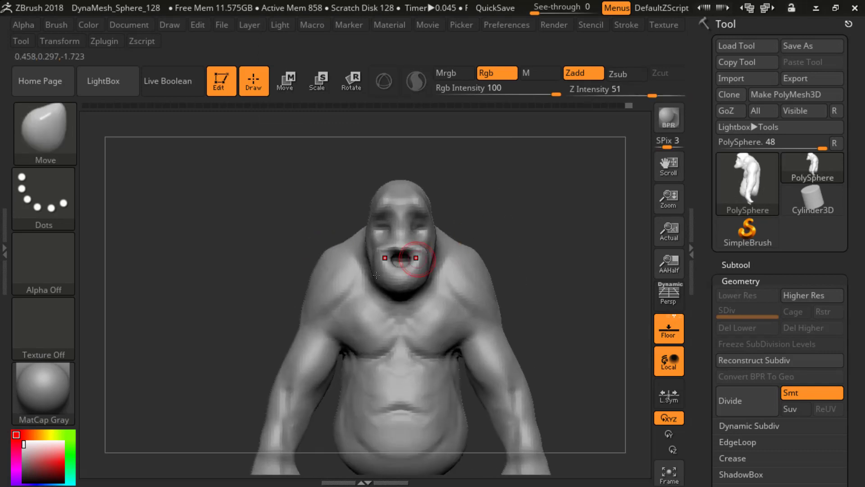
drag(387, 261, 397, 276)
drag(518, 216, 443, 220)
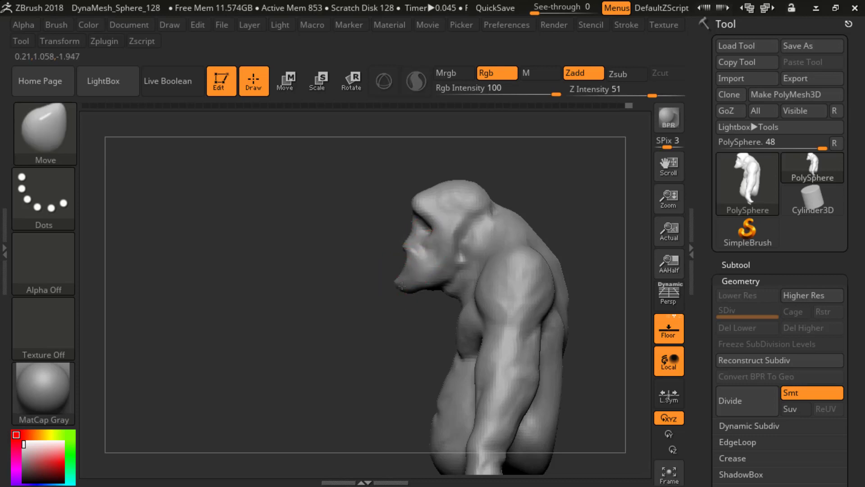
mouse_move(292, 192)
mouse_down()
mouse_move(512, 245)
mouse_move(473, 231)
mouse_move(407, 249)
mouse_move(446, 236)
mouse_move(488, 243)
mouse_move(405, 250)
mouse_up()
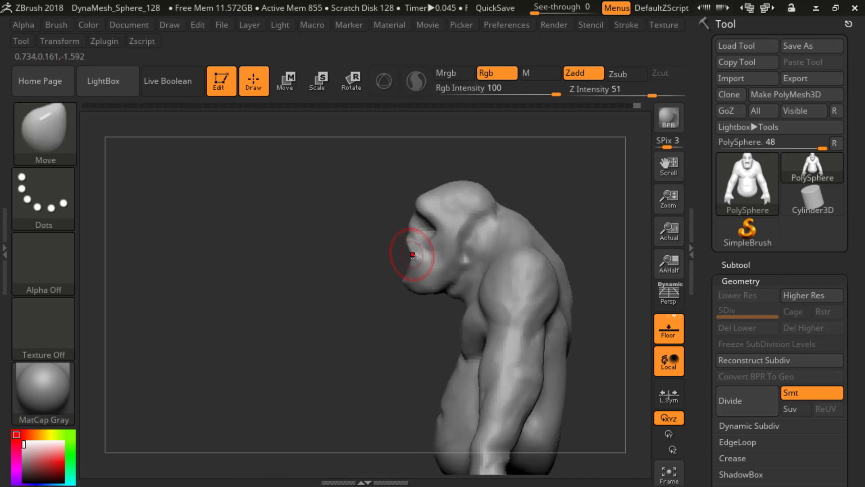
mouse_move(351, 274)
mouse_down()
mouse_move(477, 257)
mouse_move(492, 197)
mouse_move(487, 207)
mouse_move(328, 251)
mouse_move(482, 212)
mouse_move(515, 216)
mouse_up()
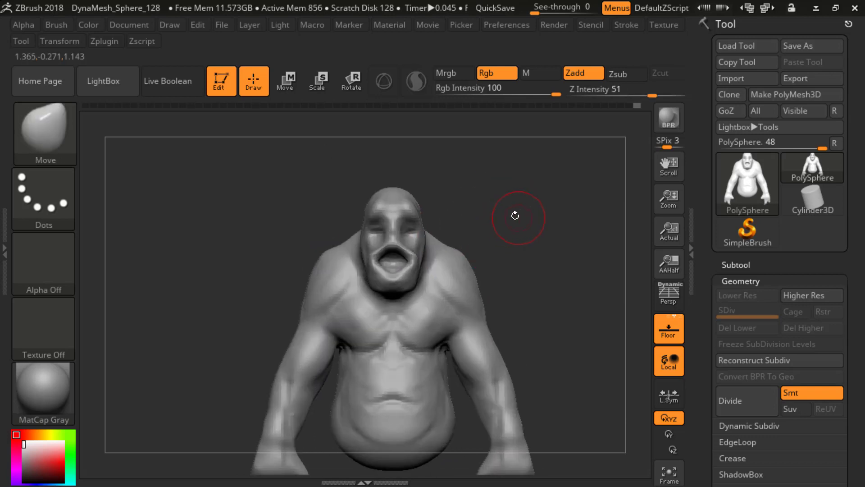
Step: Build up the cheeks and the area around the eyes with the ClayBuildup brush at Z Intensity 20
key(b)
key(c)
key(b)
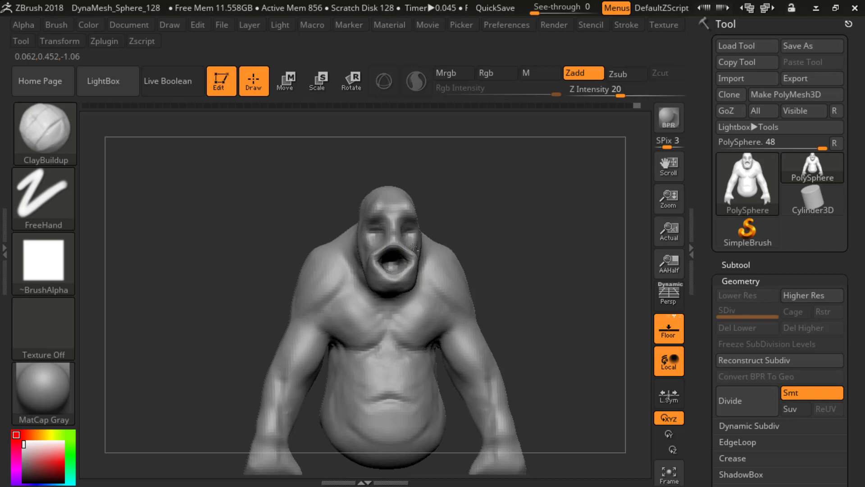
mouse_move(413, 247)
right_down()
mouse_move(381, 271)
mouse_move(483, 203)
right_up()
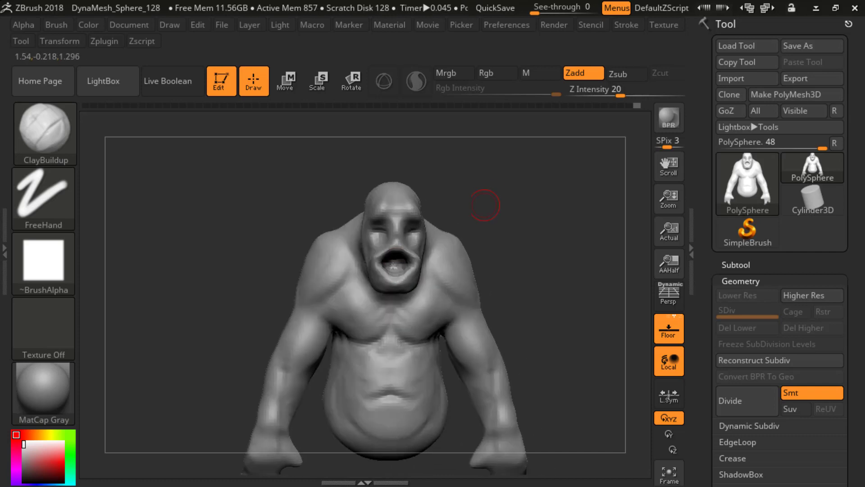
drag(505, 214, 515, 212)
mouse_move(515, 212)
ctrl+mouse_down()
mouse_move(529, 239)
mouse_move(490, 235)
mouse_move(512, 218)
mouse_move(535, 217)
ctrl+mouse_up()
right_drag(434, 211, 424, 217)
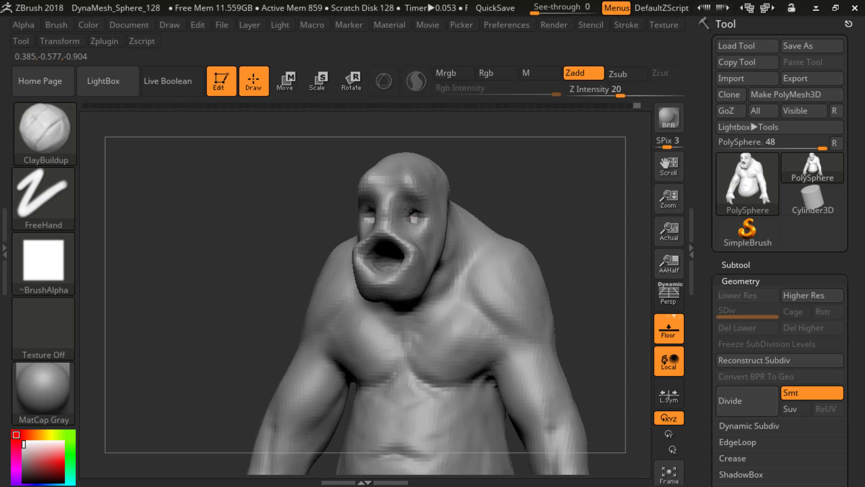
ctrl+drag(506, 186, 542, 207)
drag(454, 197, 473, 195)
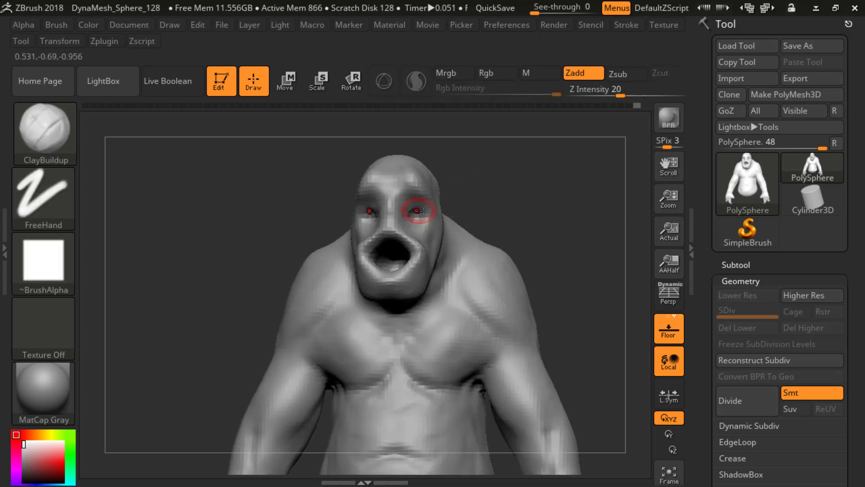
Step: Refine the eyelids, eye sockets and cheekbones with ClayBuildup, checking the face from the front and side
key(f)
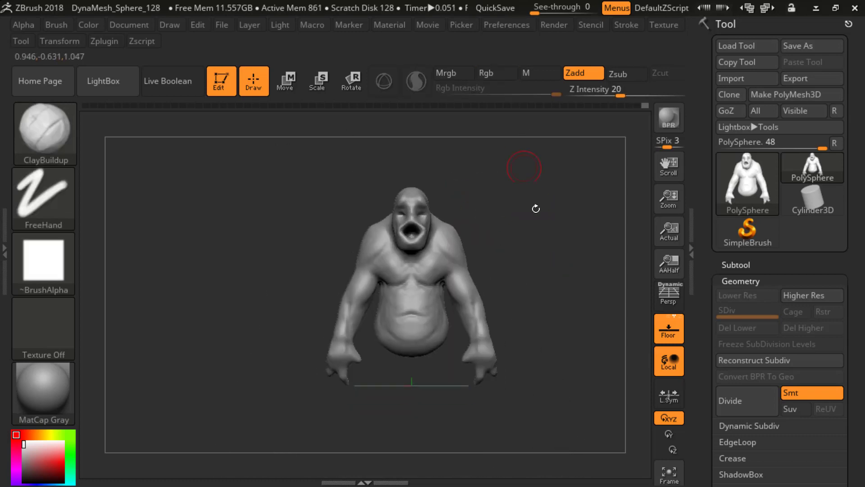
drag(535, 207, 511, 228)
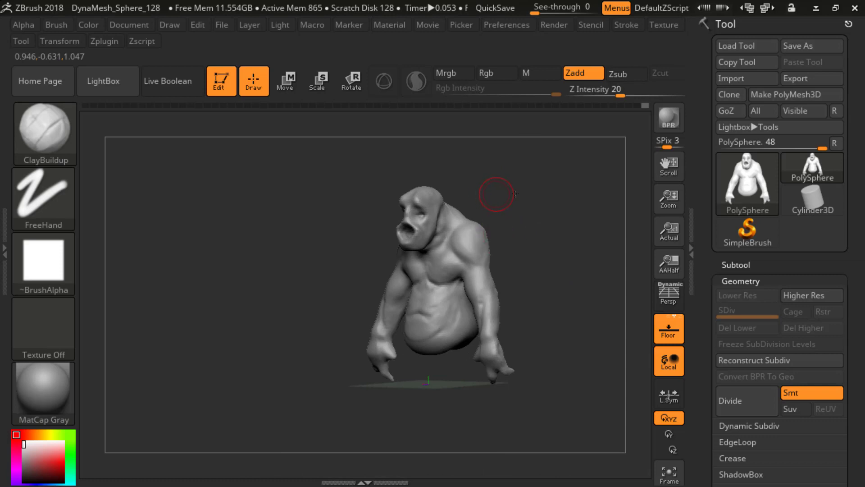
mouse_move(515, 193)
mouse_down()
mouse_move(536, 192)
mouse_move(520, 276)
mouse_move(487, 205)
mouse_move(520, 184)
mouse_move(457, 210)
mouse_up()
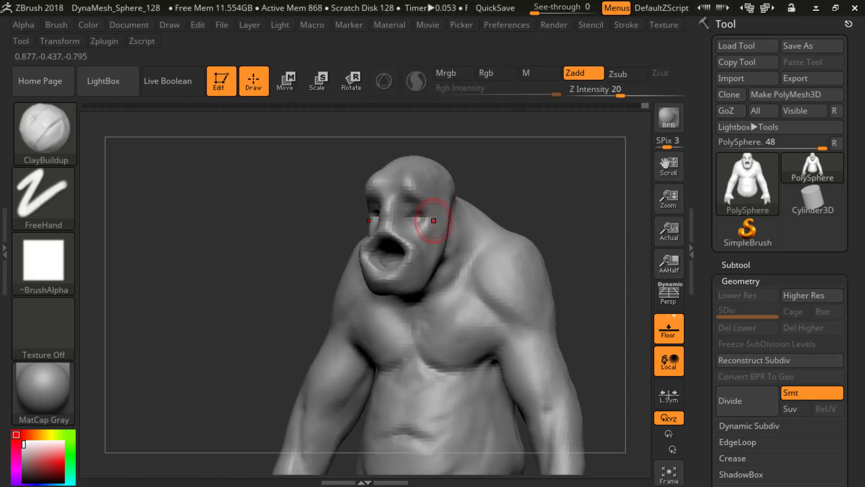
mouse_move(519, 186)
mouse_down()
mouse_move(532, 184)
mouse_move(518, 199)
mouse_move(547, 189)
mouse_move(513, 195)
mouse_up()
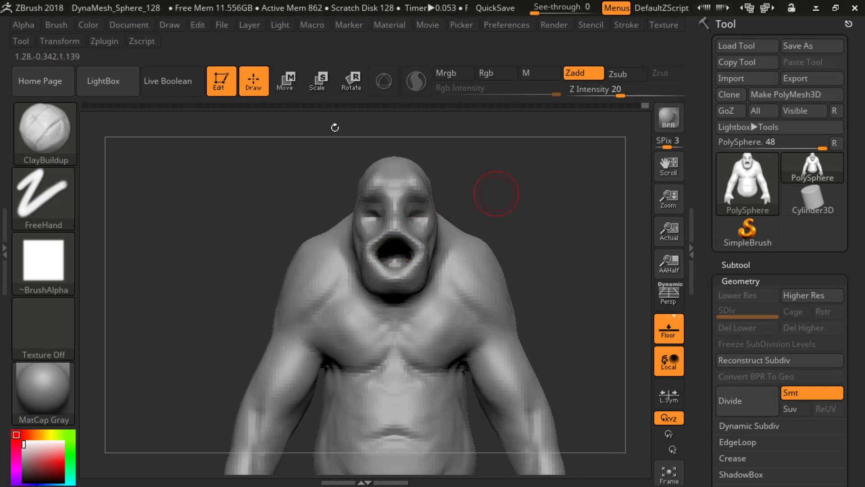
drag(335, 127, 457, 233)
mouse_move(213, 169)
mouse_down()
mouse_move(366, 228)
mouse_move(412, 220)
mouse_up()
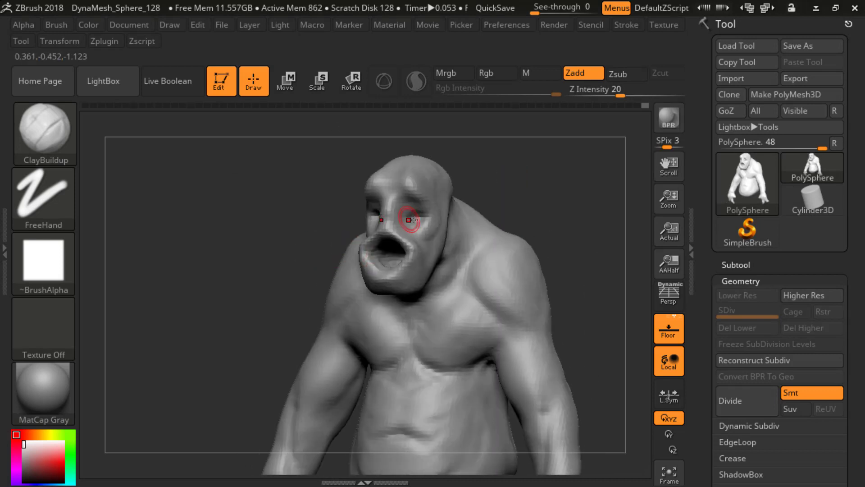
mouse_move(486, 174)
mouse_down()
mouse_move(512, 177)
mouse_move(539, 214)
mouse_move(524, 198)
mouse_move(338, 114)
mouse_up()
mouse_move(525, 189)
alt+mouse_down()
mouse_move(553, 184)
mouse_move(320, 291)
mouse_move(345, 270)
mouse_move(331, 276)
mouse_move(477, 204)
alt+mouse_up()
drag(496, 165, 529, 173)
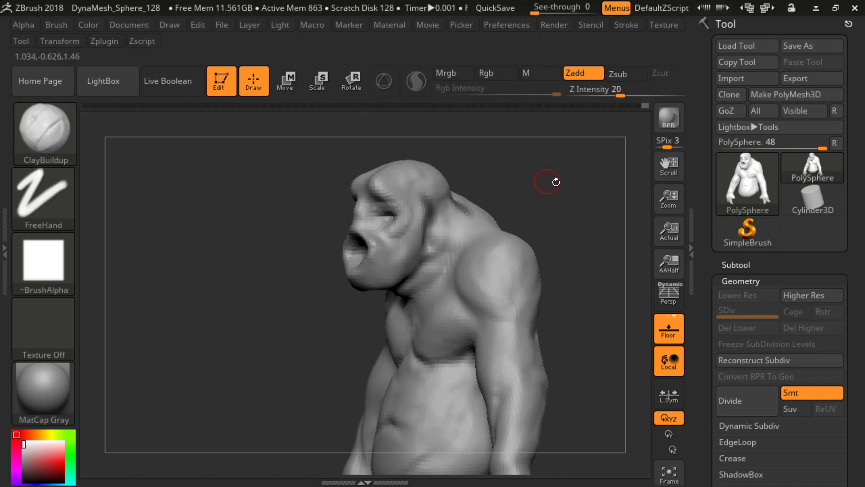
mouse_move(554, 180)
mouse_down()
mouse_move(555, 187)
mouse_move(550, 181)
mouse_up()
Step: Choose MaskPerfectCircle as the active masking brush
key(b)
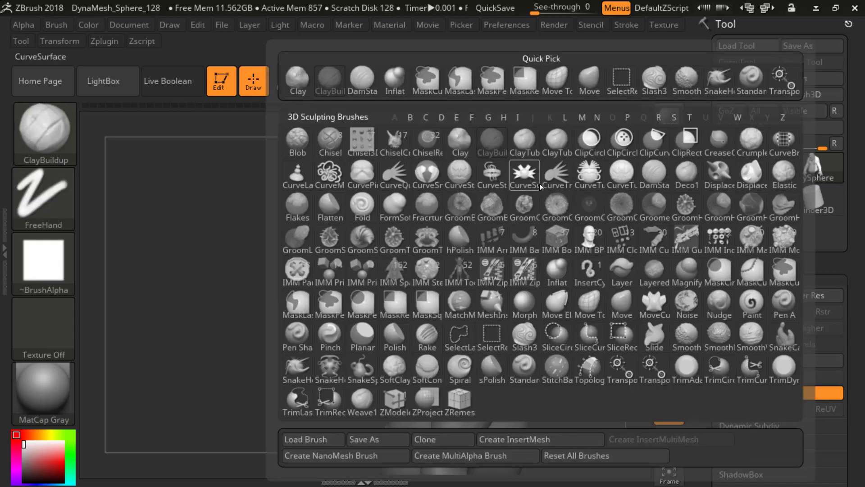
key(m)
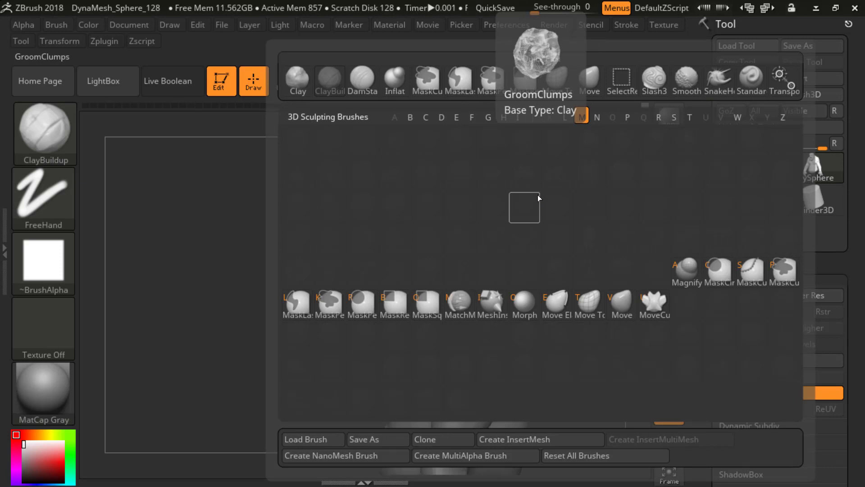
click(361, 302)
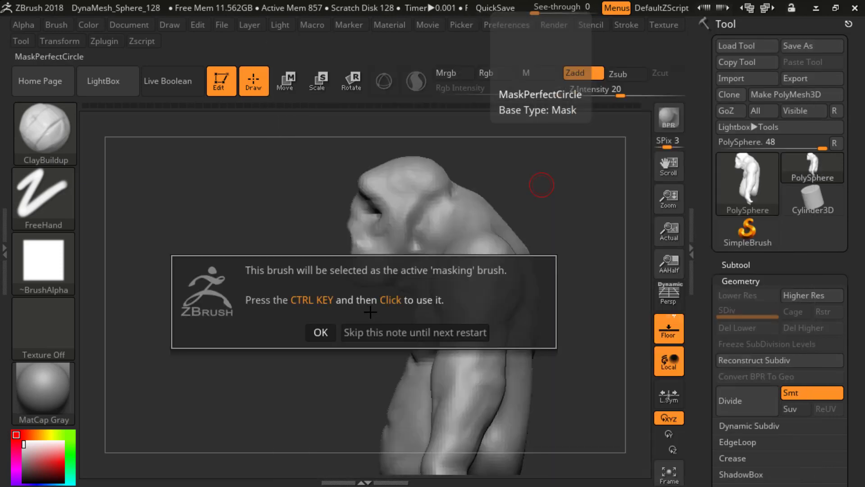
click(341, 337)
key(ctrl)
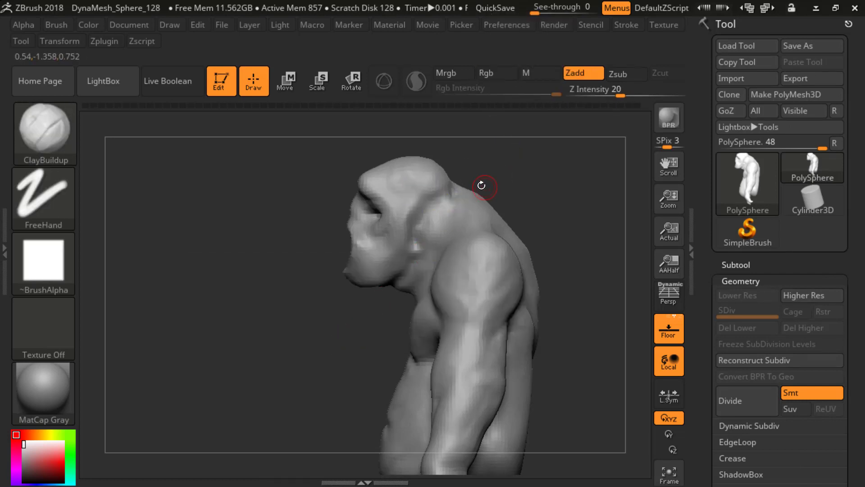
Step: Choose MaskPen as the masking brush and paint a narrow ear-shaped mask on the side of the head
key(b)
key(m)
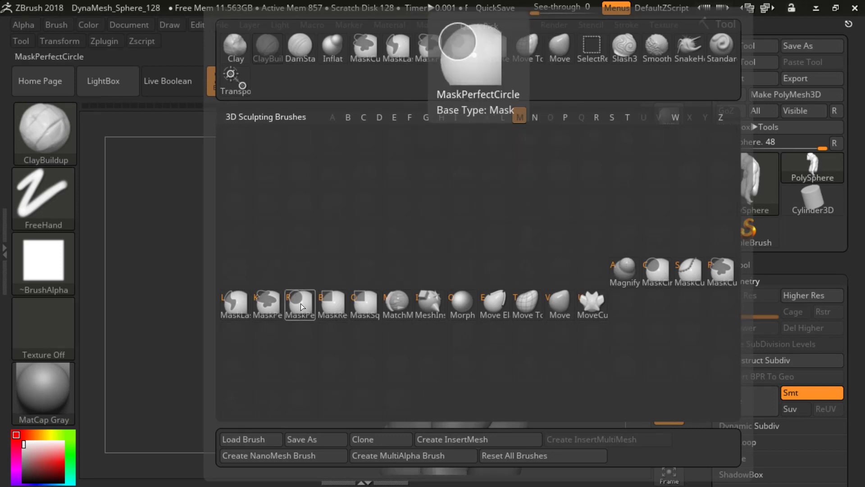
click(272, 304)
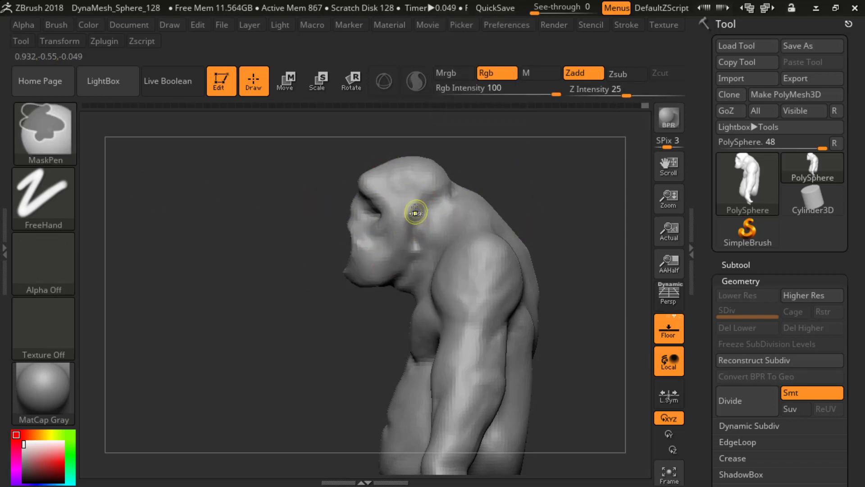
ctrl+drag(412, 200, 415, 223)
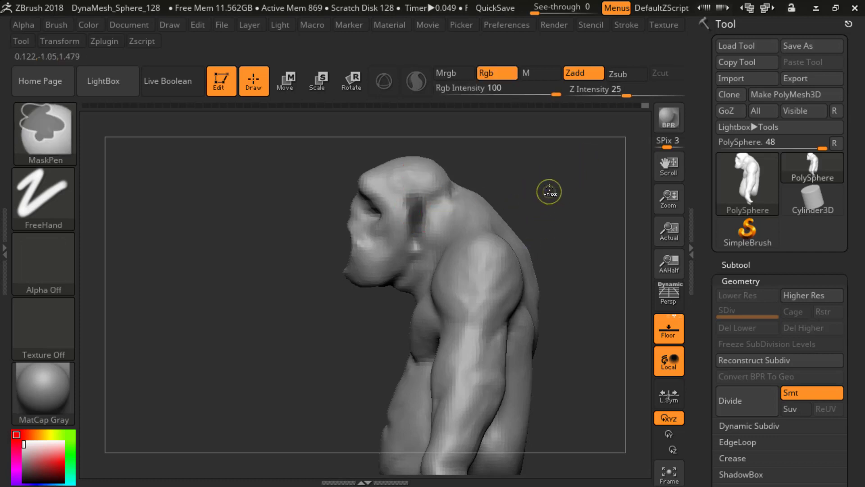
Step: Try to place a Transpose line along the ear patch in Move mode
drag(549, 192, 487, 203)
key(w)
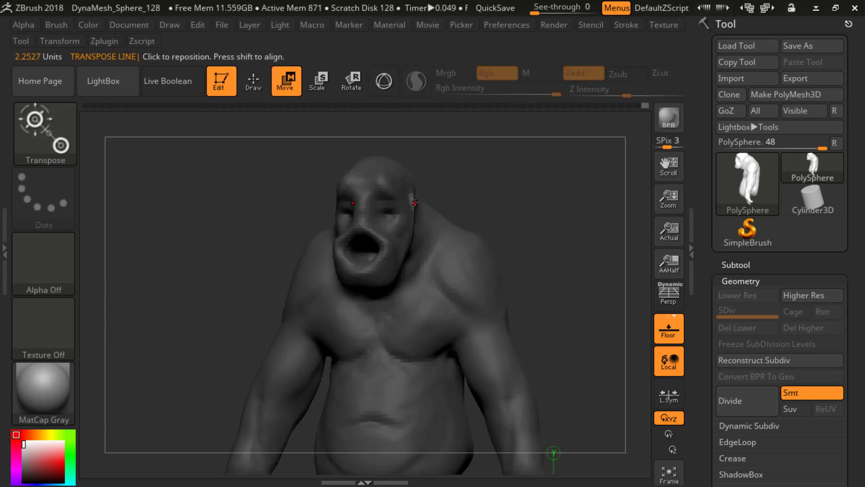
click(389, 85)
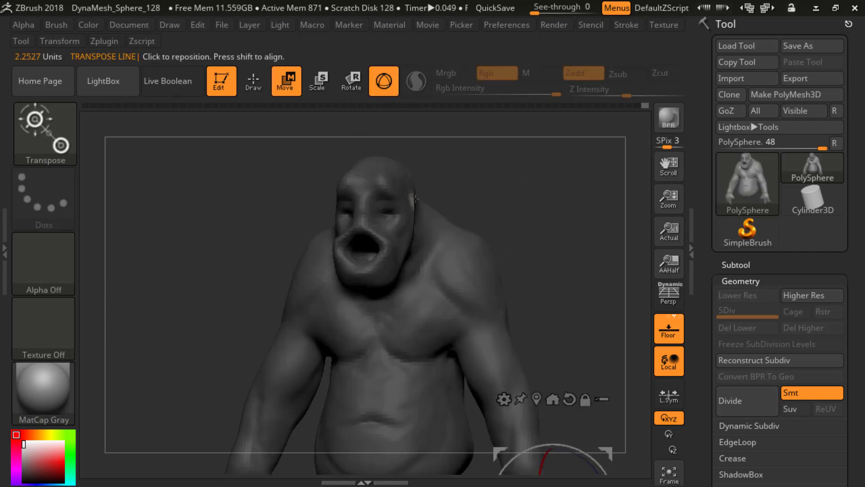
mouse_move(419, 202)
shift+mouse_down()
mouse_move(429, 201)
mouse_move(405, 203)
shift+mouse_up()
drag(497, 198, 422, 193)
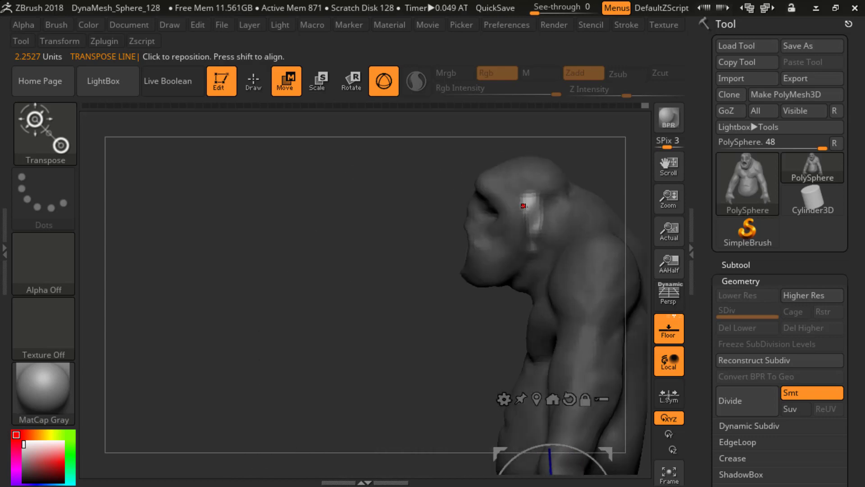
click(384, 82)
click(535, 224)
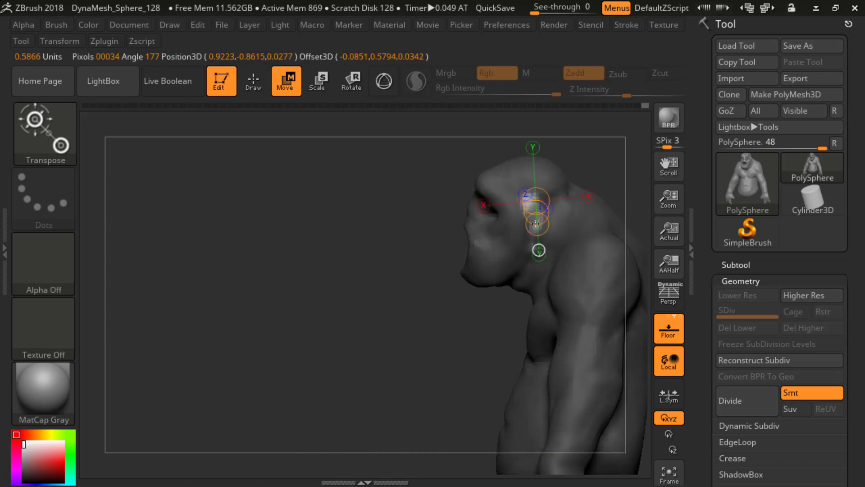
drag(535, 224, 550, 236)
ctrl+click(380, 252)
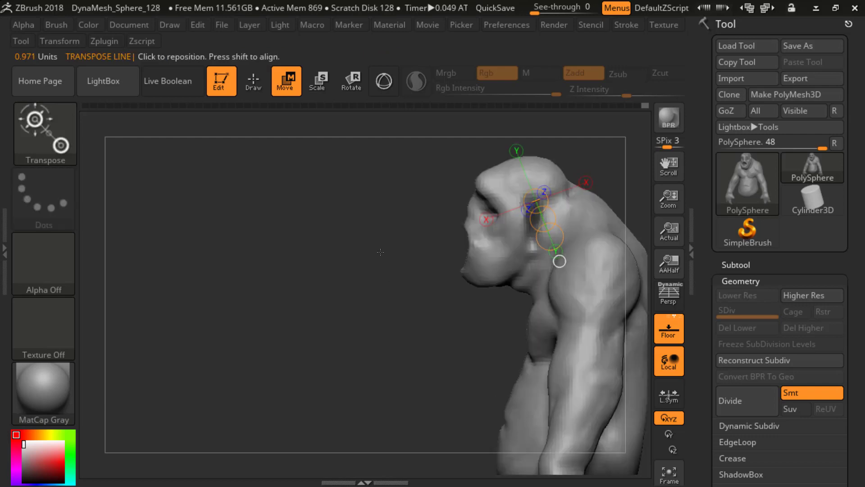
Step: Switch to the Gizmo, keep everything but the ear patch masked, and pull the ears out from the head
click(381, 86)
drag(326, 229, 519, 209)
alt+drag(576, 247, 501, 213)
alt+drag(501, 214, 502, 112)
ctrl+click(523, 240)
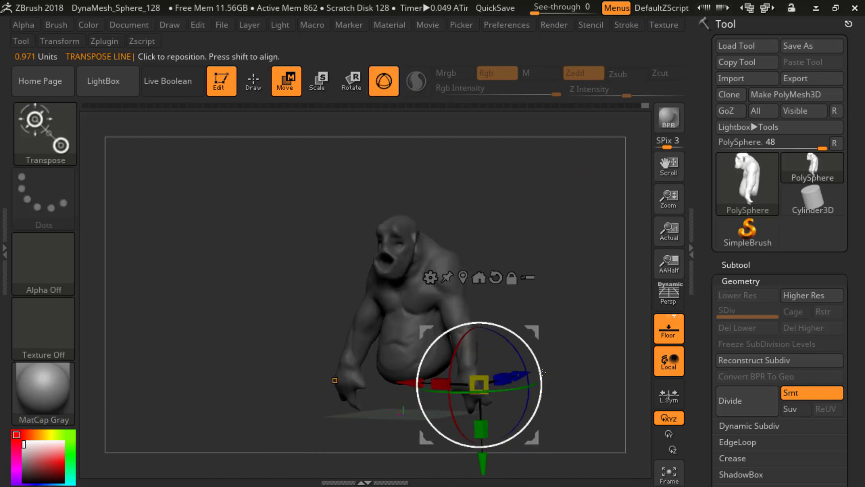
drag(407, 387, 415, 388)
mouse_move(529, 224)
shift+mouse_down()
mouse_move(543, 211)
mouse_move(528, 214)
shift+mouse_up()
mouse_move(532, 226)
ctrl+mouse_down()
mouse_move(558, 266)
mouse_move(506, 231)
ctrl+mouse_up()
Step: Return to Draw mode and choose MaskLasso as the masking brush
key(q)
mouse_move(488, 168)
alt+mouse_down()
mouse_move(518, 163)
mouse_move(521, 185)
alt+mouse_up()
key(b)
key(m)
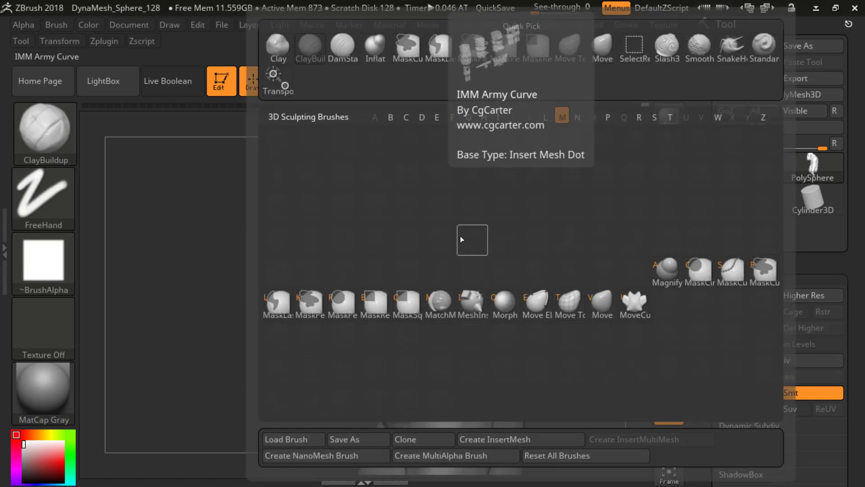
key(l)
click(422, 262)
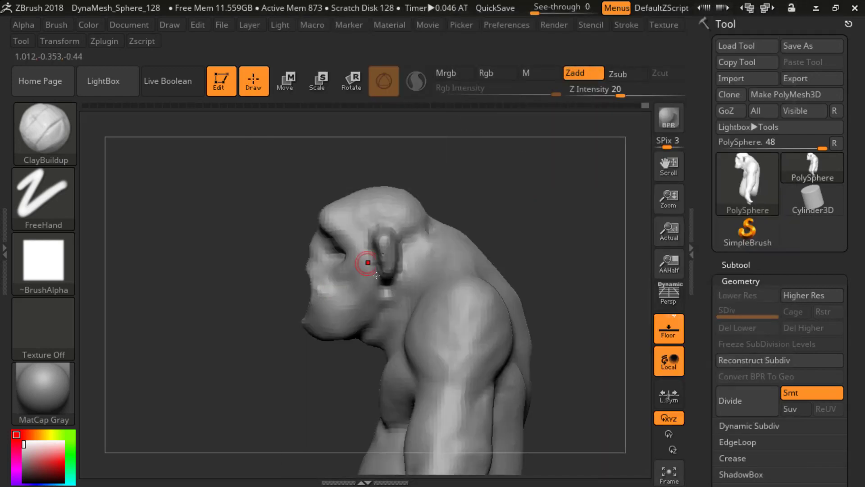
Step: Adjust the SnakeHook brush's draw size and reshape the ear at Z Intensity 100
key(b)
key(s)
key(h)
drag(512, 193, 493, 241)
key(s)
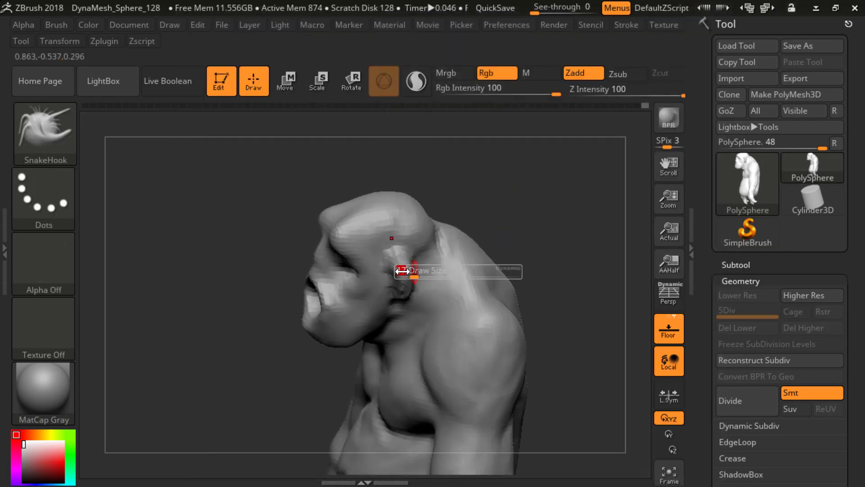
mouse_move(404, 271)
mouse_down()
mouse_move(423, 275)
mouse_move(406, 271)
mouse_move(411, 266)
mouse_up()
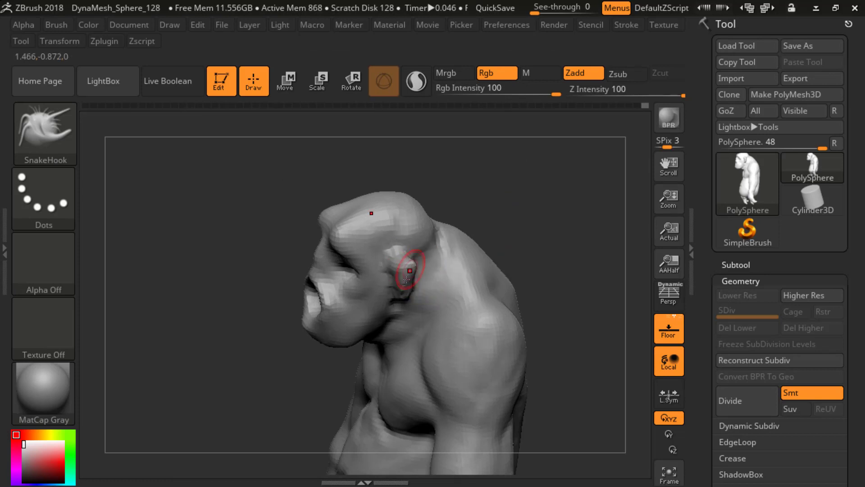
Step: Try Sculptris Pro mode with the SnakeHook brush around the ear and switch the mode off again
shift+drag(522, 214, 542, 212)
click(419, 91)
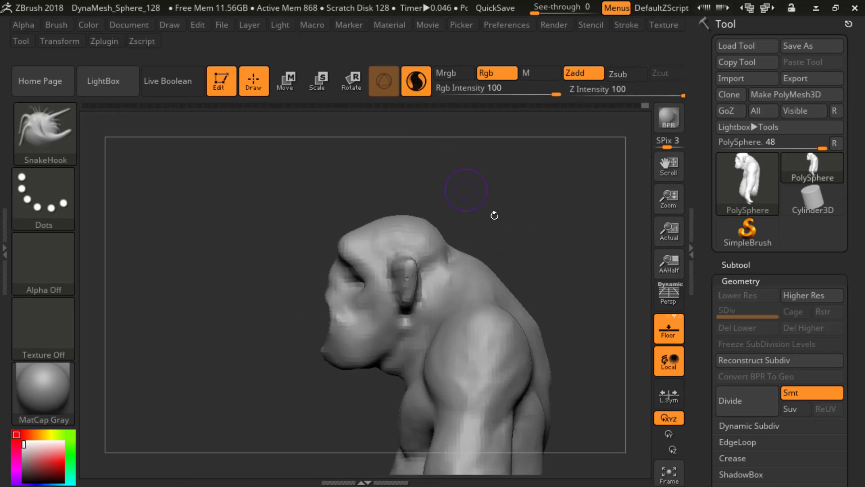
alt+drag(529, 265, 525, 181)
mouse_move(488, 291)
alt+mouse_down()
mouse_move(479, 235)
mouse_move(524, 234)
alt+mouse_up()
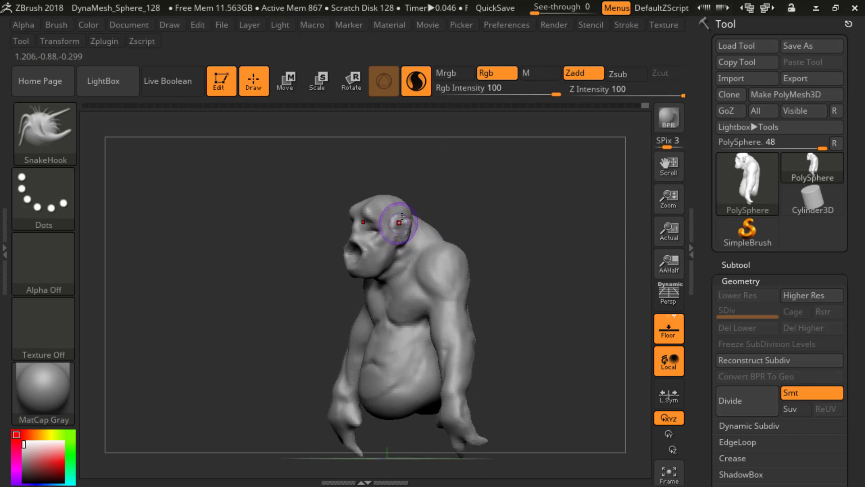
click(418, 88)
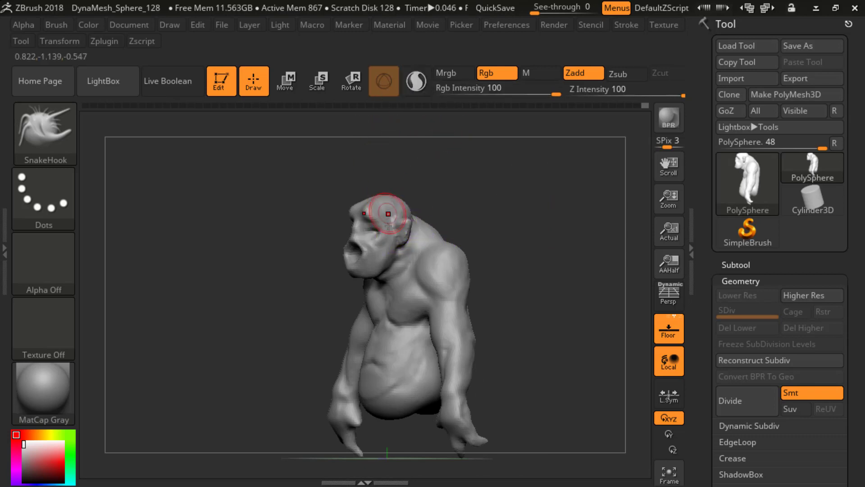
Step: Try to reposition the creature with the Gizmo, undo the change and return to Draw mode
key(w)
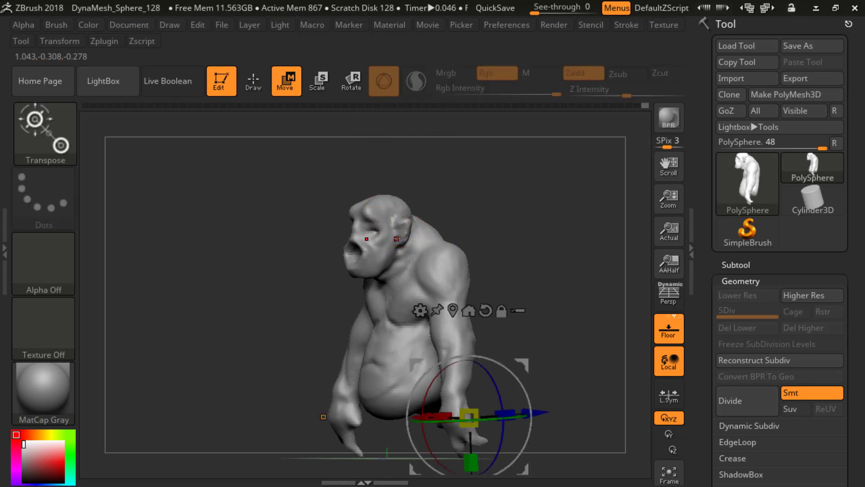
click(470, 311)
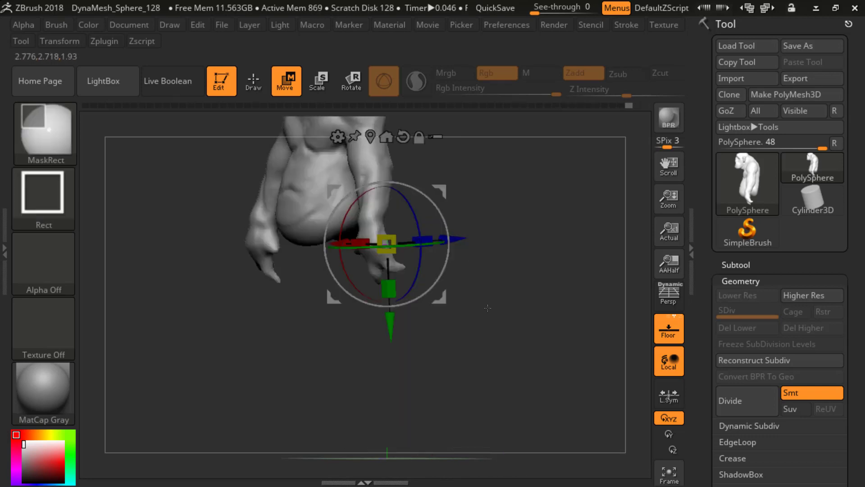
key(ctrl+z)
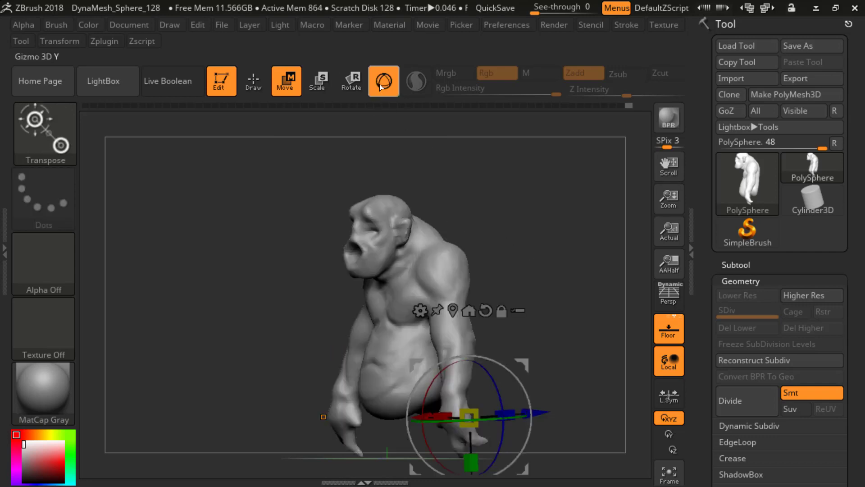
click(382, 84)
click(259, 82)
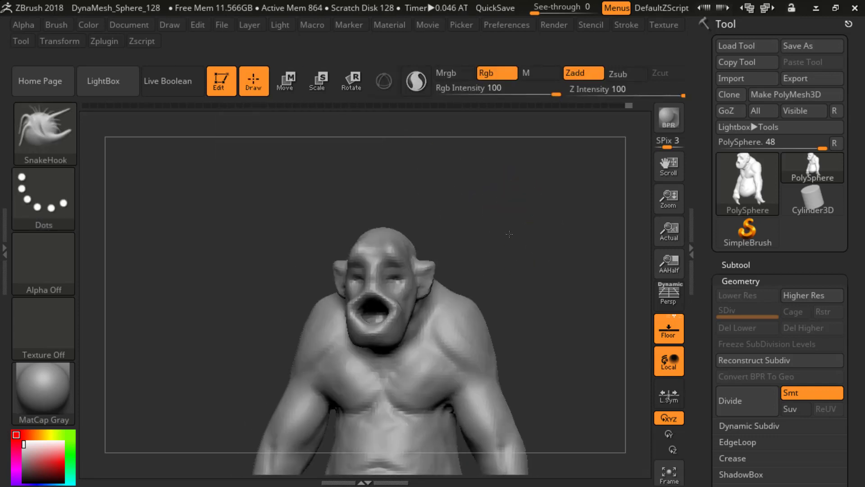
Step: Select the SnakeHook brush and work on the creature's ear from the side
drag(509, 234, 506, 184)
key(b)
key(s)
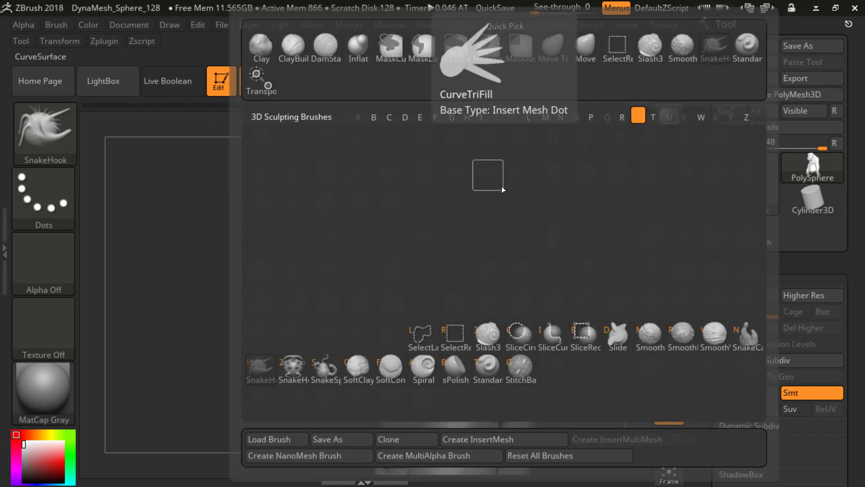
key(h)
mouse_move(502, 219)
mouse_down()
mouse_move(463, 206)
mouse_move(380, 201)
mouse_move(473, 242)
mouse_move(506, 229)
mouse_move(480, 212)
mouse_move(479, 193)
mouse_move(457, 208)
mouse_move(473, 268)
mouse_move(451, 285)
mouse_up()
key(ctrl)
drag(525, 241, 532, 302)
shift+drag(514, 213, 398, 253)
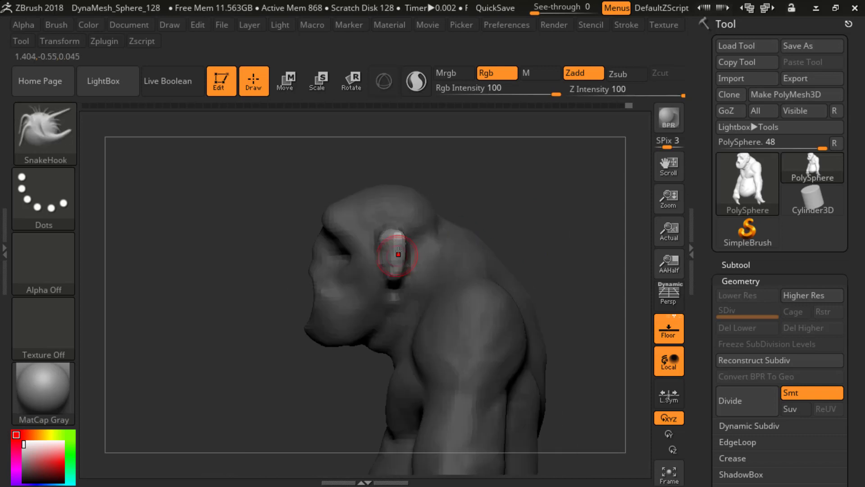
Step: Choose SnakeHook as the active brush and adjust its draw size for finer ear work
key(b)
key(s)
key(h)
key(s)
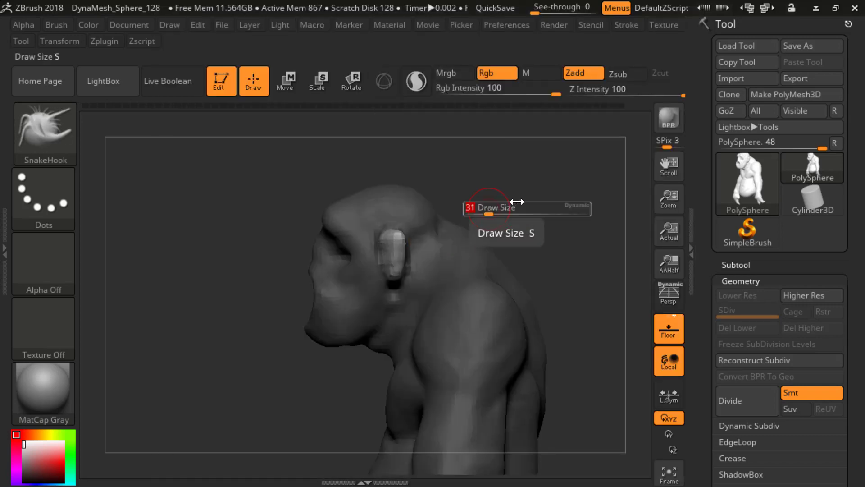
click(517, 202)
key(s)
click(494, 227)
drag(526, 211, 489, 214)
Step: Pull the ear's rim and lobe into a broader, rounded outline with the SnakeHook brush
mouse_move(387, 237)
mouse_down()
mouse_move(377, 245)
mouse_move(386, 267)
mouse_up()
shift+drag(512, 201, 406, 242)
drag(357, 205, 453, 210)
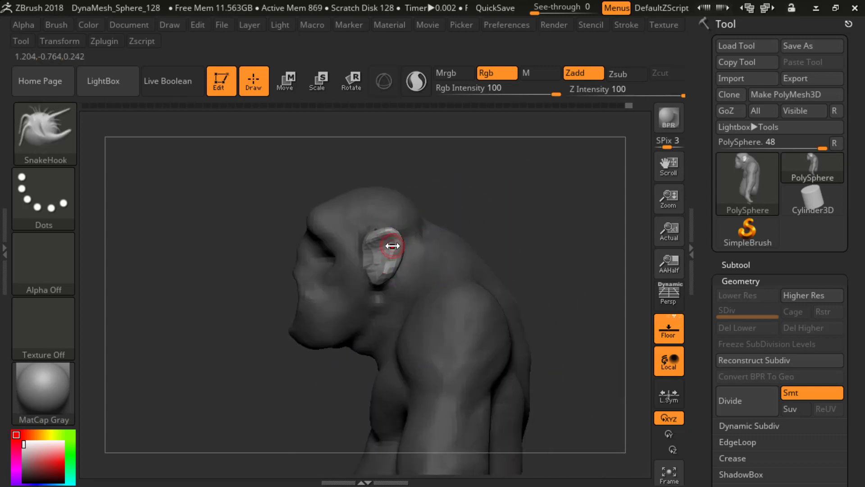
mouse_move(394, 252)
mouse_down()
mouse_move(391, 244)
mouse_move(396, 252)
mouse_up()
drag(504, 201, 408, 232)
drag(401, 255, 398, 260)
mouse_move(356, 216)
mouse_down()
mouse_move(468, 249)
mouse_move(467, 231)
mouse_move(396, 218)
mouse_move(399, 236)
mouse_up()
mouse_move(349, 253)
mouse_down()
mouse_move(432, 264)
mouse_move(401, 266)
mouse_up()
mouse_move(448, 237)
mouse_down()
mouse_move(393, 236)
mouse_move(410, 244)
mouse_up()
drag(475, 222, 421, 231)
Step: Build up the ear's inner folds and rim with the ClayBuildup brush at Z Intensity 20, adjusting its draw size
key(b)
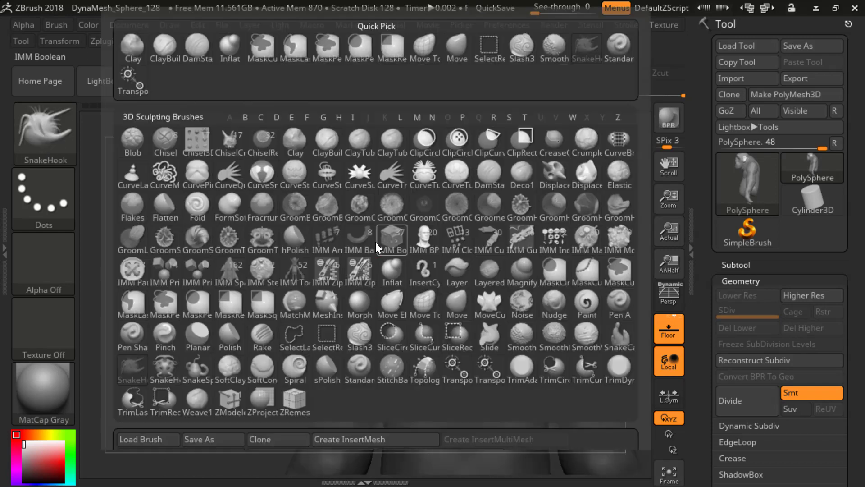
key(c)
key(b)
shift+drag(190, 162, 234, 168)
alt+drag(460, 186, 458, 215)
key(s)
click(436, 222)
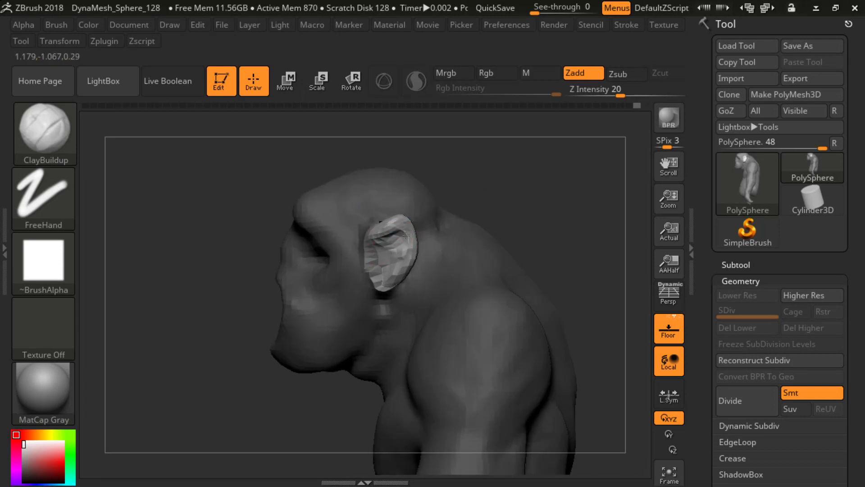
mouse_move(537, 199)
alt+mouse_down()
mouse_move(489, 174)
mouse_move(492, 210)
mouse_move(567, 189)
mouse_move(495, 195)
mouse_move(410, 237)
alt+mouse_up()
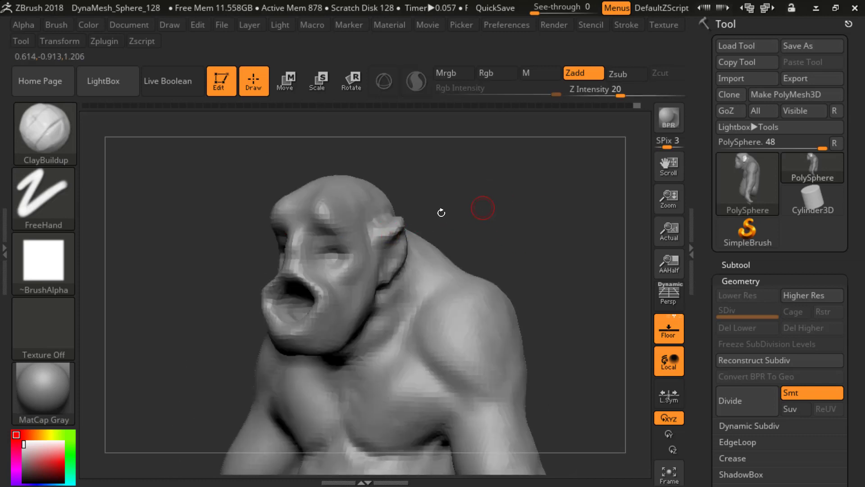
mouse_move(441, 212)
mouse_down()
mouse_move(419, 238)
mouse_move(397, 240)
mouse_up()
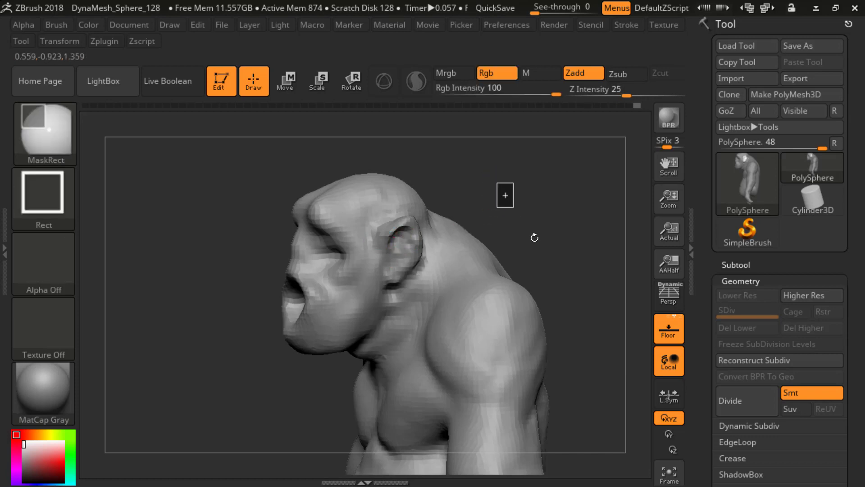
Step: Switch to the SnakeHook brush at Z Intensity 100 and work on the ears from the front and back
mouse_move(533, 237)
mouse_down()
mouse_move(537, 206)
mouse_move(552, 193)
mouse_move(525, 218)
mouse_move(537, 218)
mouse_move(535, 226)
mouse_up()
key(b)
key(s)
key(h)
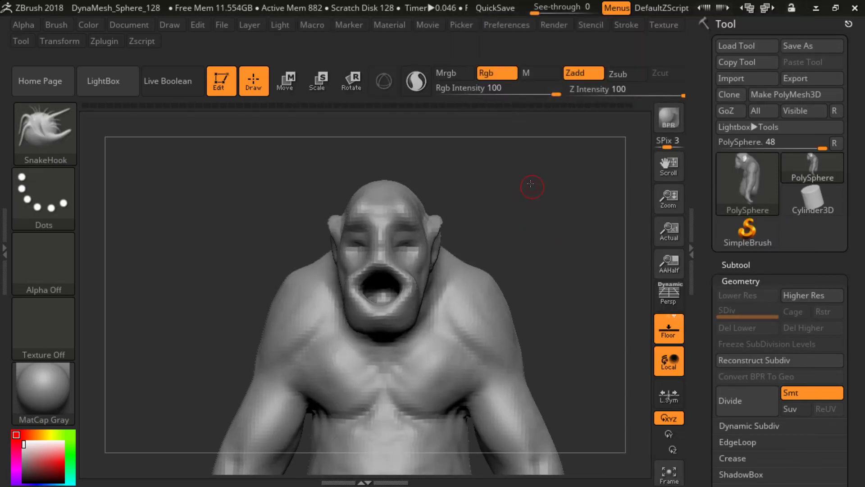
mouse_move(531, 185)
mouse_down()
mouse_move(520, 198)
mouse_move(539, 162)
mouse_move(543, 184)
mouse_move(446, 205)
mouse_up()
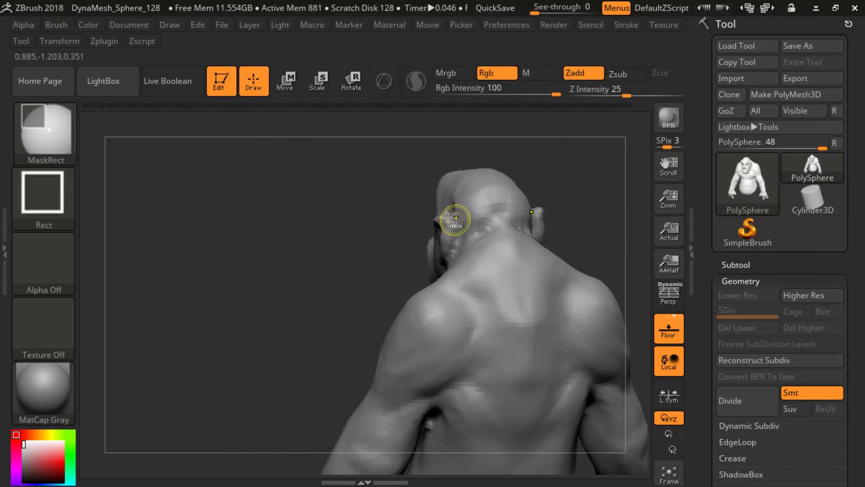
Step: Choose the sPolish brush for the back of the ear and decline activating Dynamic Subdiv
key(b)
key(s)
key(p)
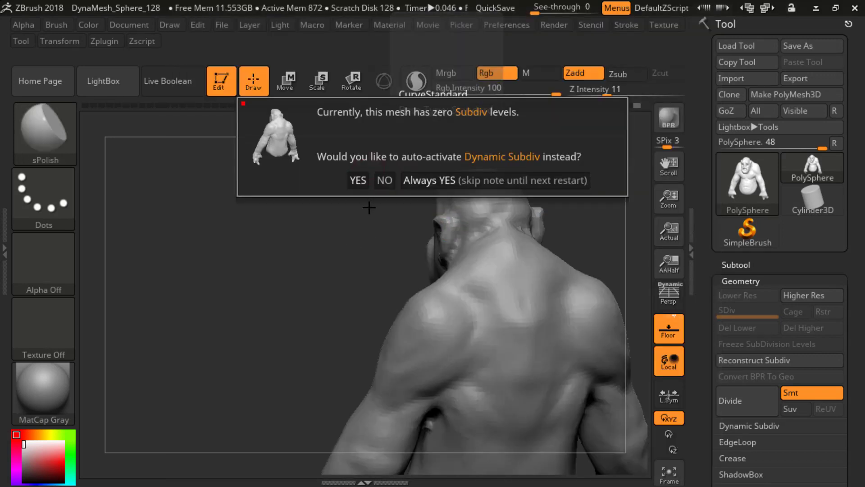
click(383, 180)
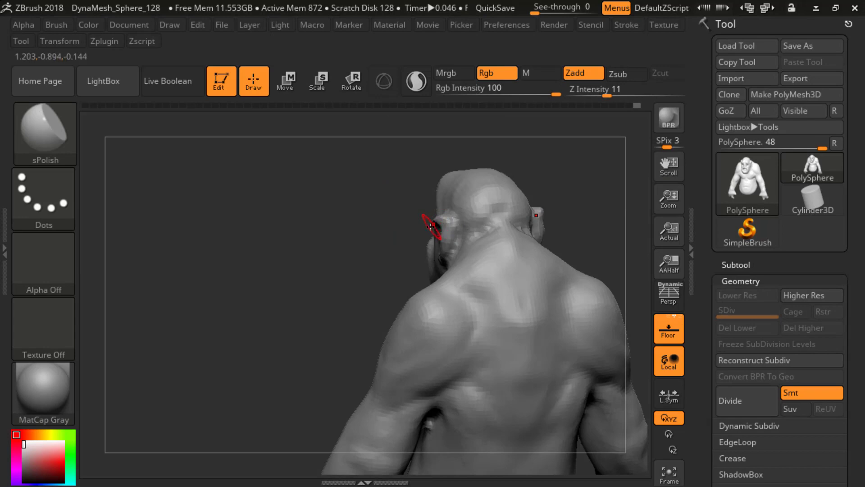
key(b)
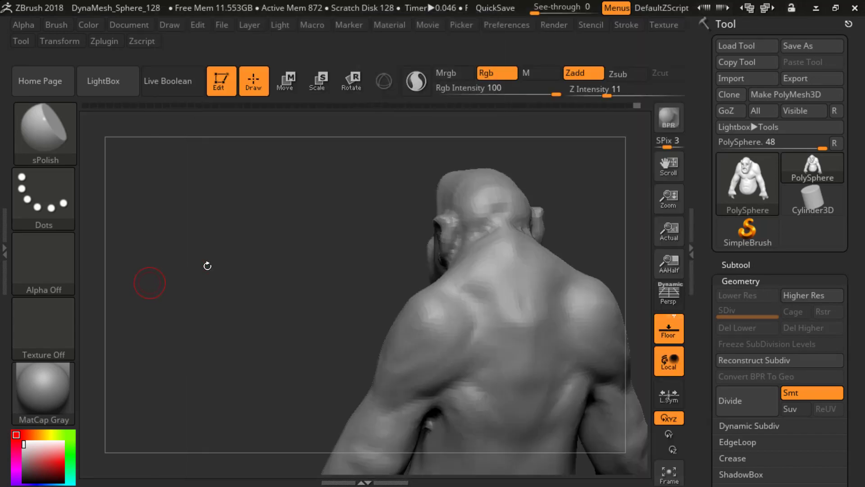
Step: Switch to the DamStandard brush with Zsub at Z Intensity 33
key(b)
key(d)
key(s)
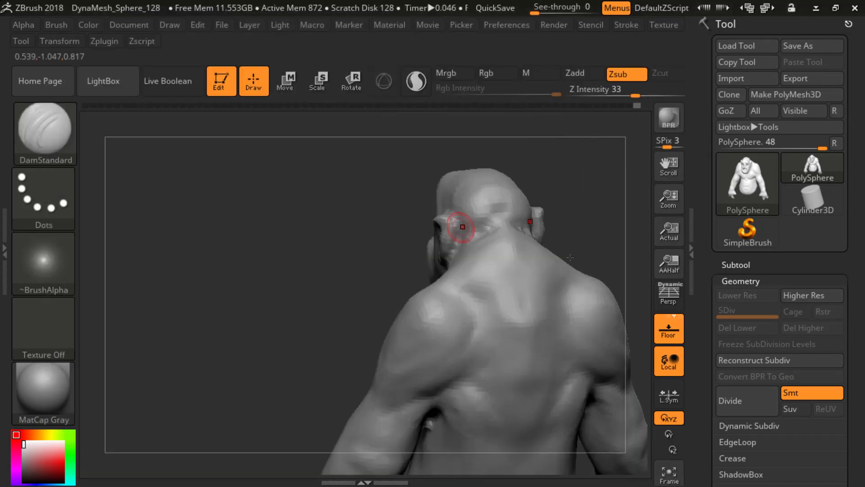
Step: Examine the Subtool list and the Dynamic Subdiv settings under Geometry
click(734, 265)
scroll(702, 314, down, 1)
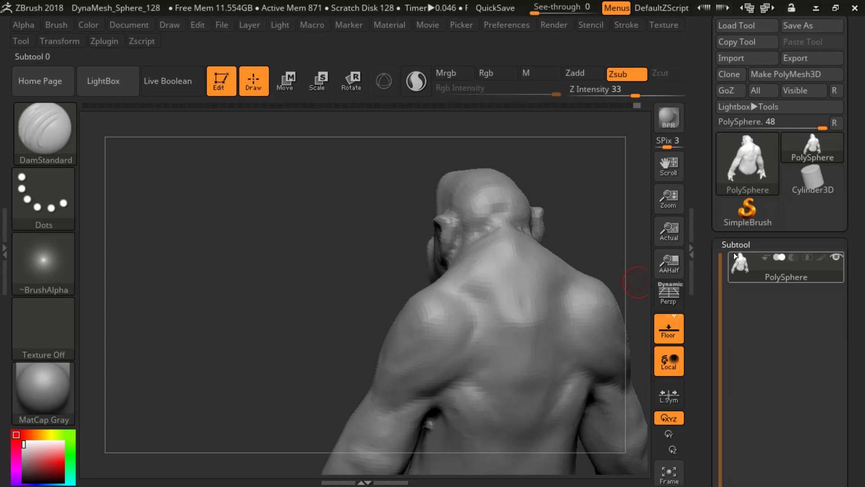
click(733, 247)
click(741, 262)
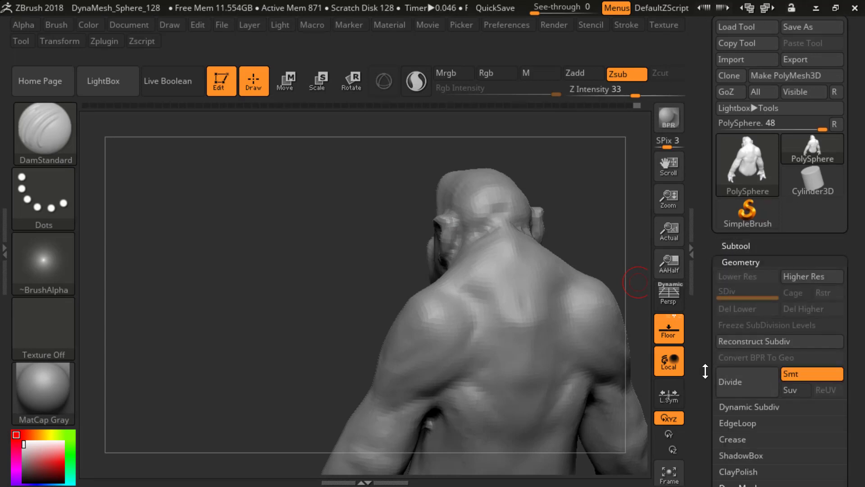
scroll(735, 337, down, 4)
click(738, 336)
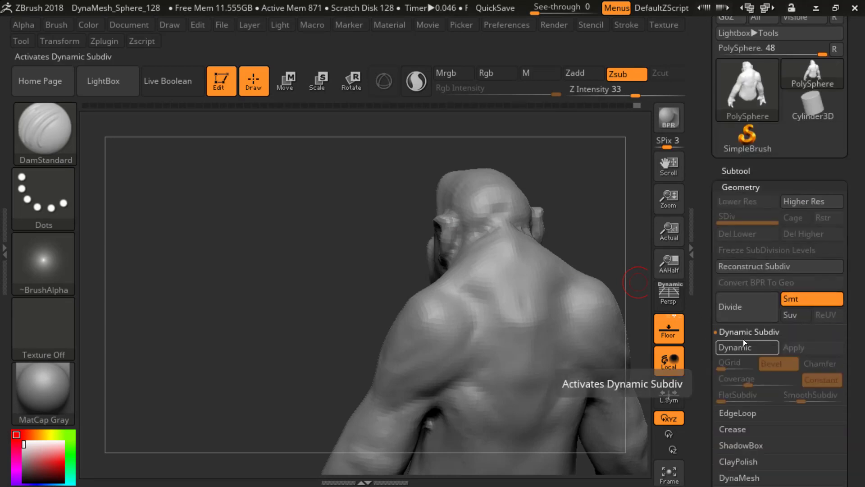
click(739, 336)
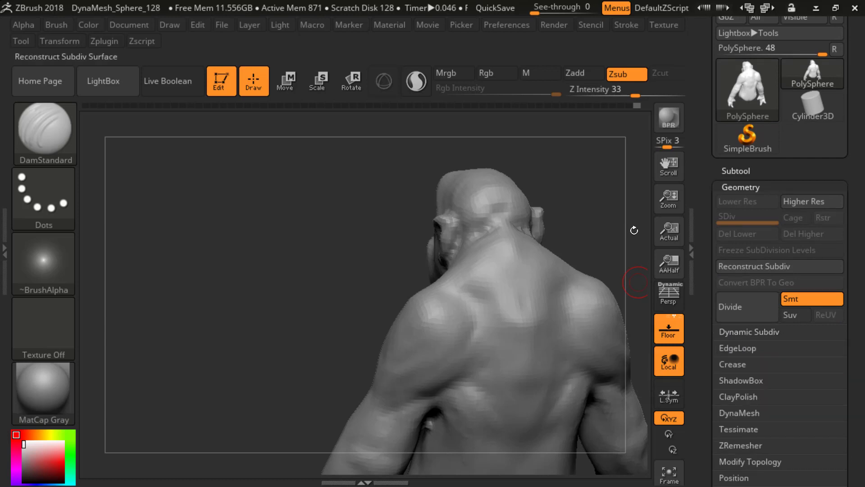
Step: Carve creases behind the ear and along the back of the neck with DamStandard, and expand the Dynamic Subdiv settings
drag(636, 231, 530, 223)
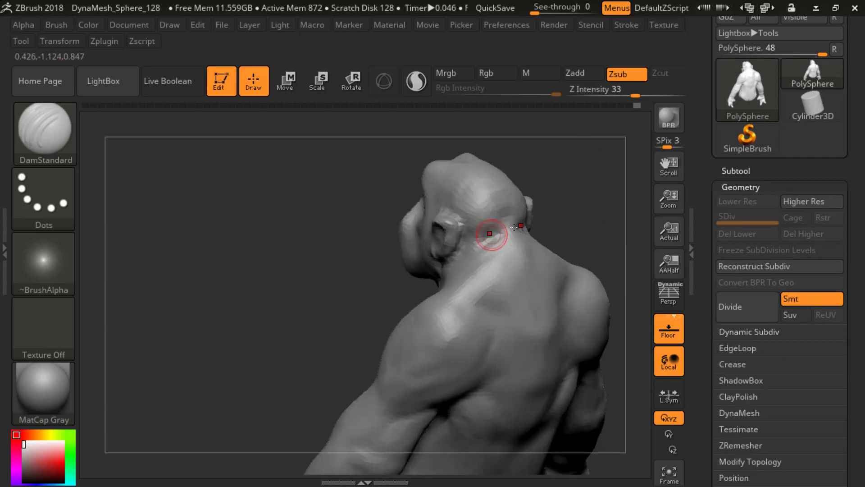
drag(589, 199, 492, 242)
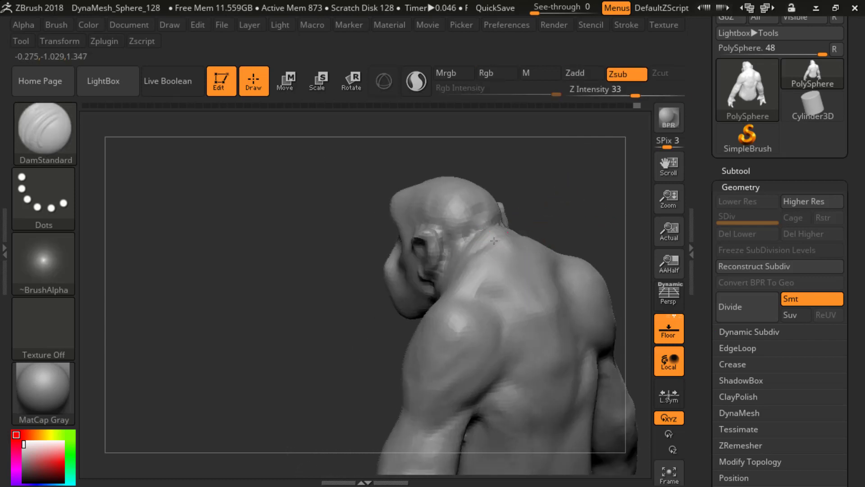
mouse_move(548, 225)
shift+mouse_down()
mouse_move(508, 239)
mouse_move(485, 239)
mouse_move(478, 225)
mouse_move(471, 231)
mouse_move(572, 228)
shift+mouse_up()
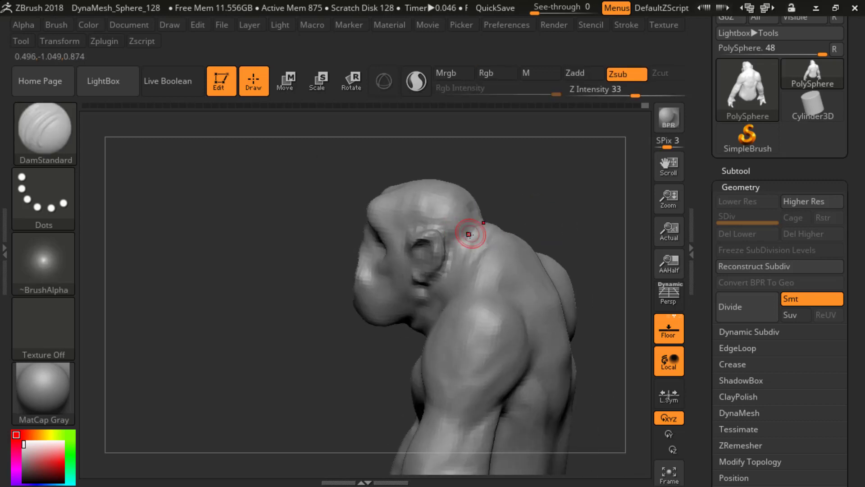
drag(531, 207, 495, 210)
shift+drag(572, 201, 588, 211)
mouse_move(546, 216)
alt+mouse_down()
mouse_move(542, 245)
mouse_move(537, 215)
mouse_move(542, 221)
alt+mouse_up()
drag(551, 211, 495, 220)
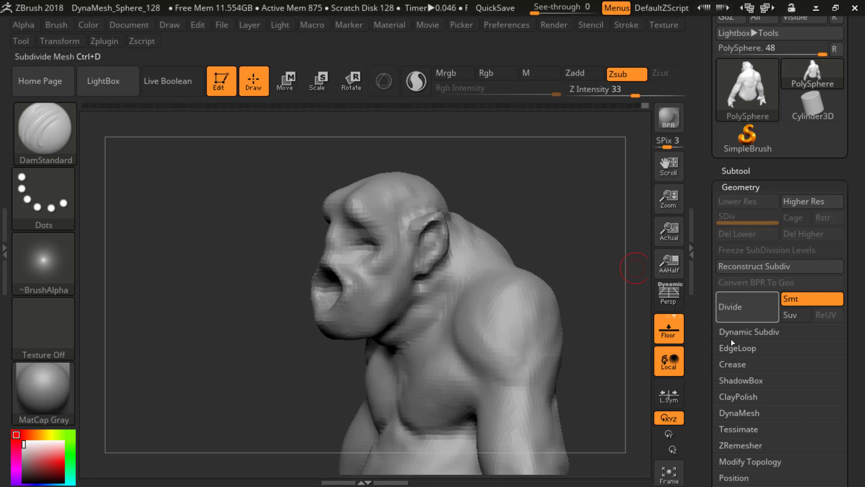
click(742, 331)
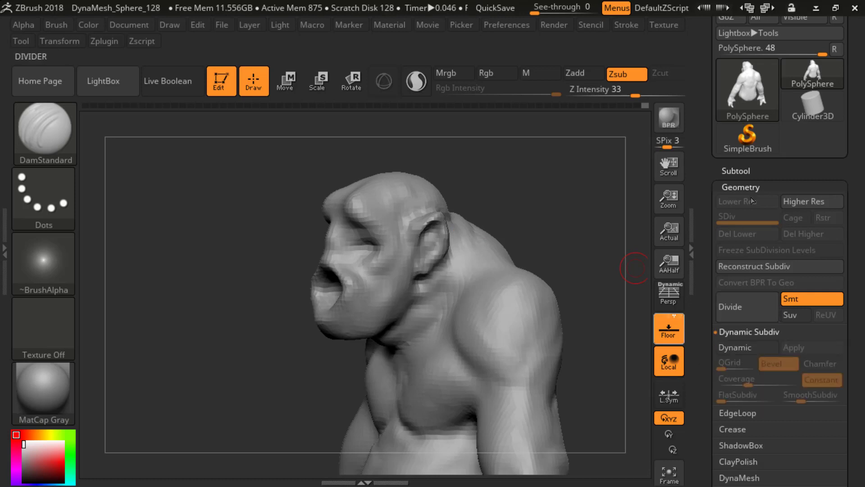
Step: Build up the lips around the open mouth with the ClayBuildup brush at Z Intensity 20
mouse_move(541, 209)
shift+mouse_down()
mouse_move(561, 217)
mouse_move(548, 222)
mouse_move(523, 208)
mouse_move(536, 202)
mouse_move(473, 219)
shift+mouse_up()
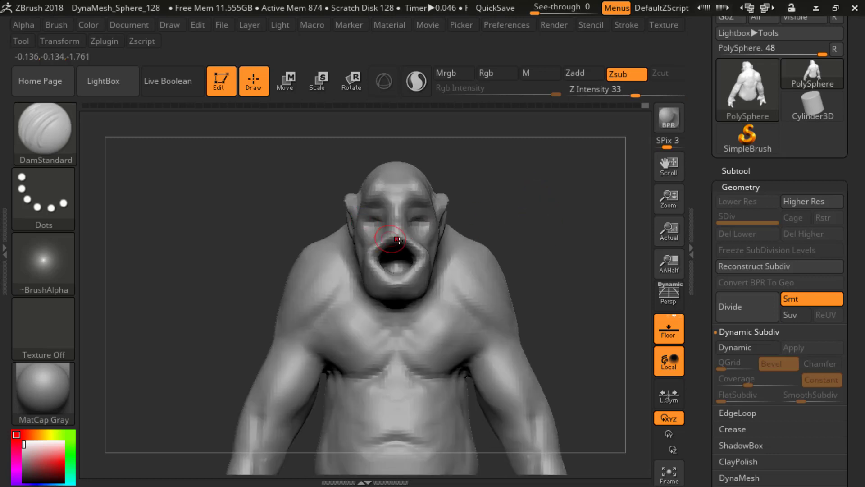
key(b)
key(c)
key(b)
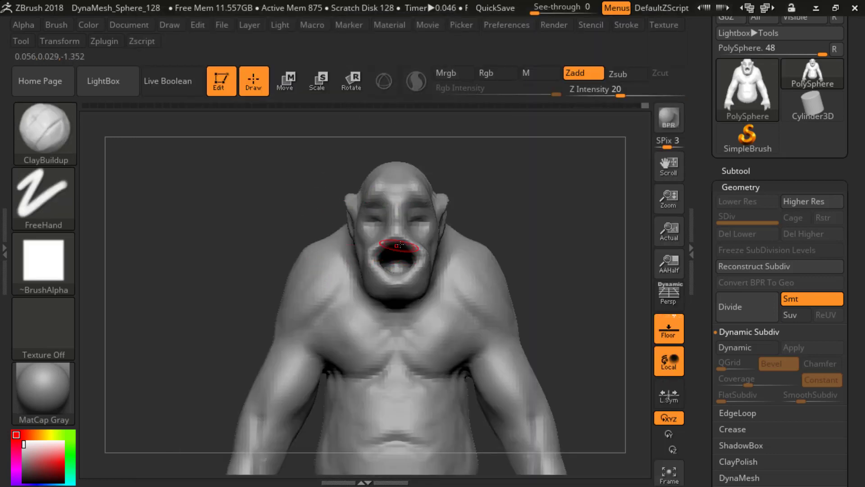
mouse_move(388, 244)
mouse_down()
mouse_move(404, 239)
mouse_move(371, 257)
mouse_move(385, 230)
mouse_move(375, 265)
mouse_up()
drag(505, 220, 438, 227)
mouse_move(400, 254)
shift+mouse_down()
mouse_move(396, 273)
mouse_move(401, 260)
mouse_move(455, 256)
mouse_move(441, 242)
mouse_move(449, 240)
mouse_move(426, 246)
mouse_move(449, 240)
mouse_move(383, 260)
shift+mouse_up()
Step: Reshape the mouth and lips with the Move brush at Z Intensity 51, adjusting its draw size
key(b)
key(m)
key(v)
mouse_move(496, 221)
mouse_down()
mouse_move(383, 260)
mouse_move(389, 310)
mouse_move(401, 271)
mouse_move(425, 251)
mouse_move(366, 259)
mouse_move(381, 252)
mouse_up()
key(s)
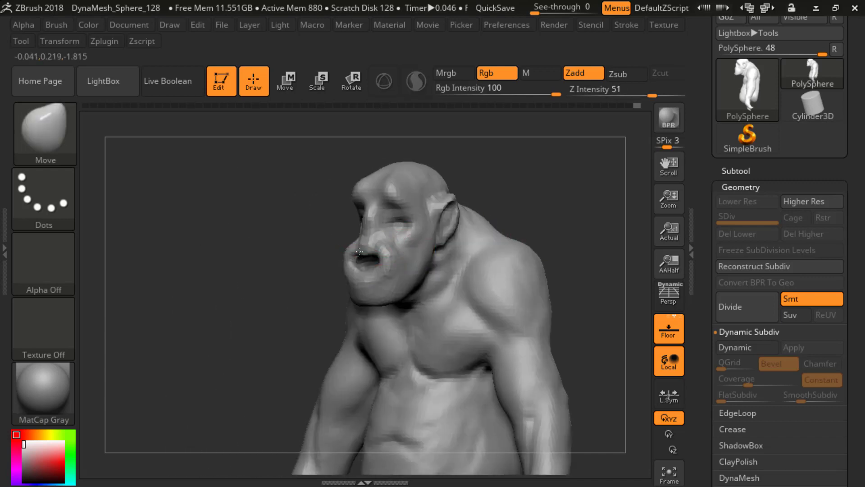
mouse_move(285, 263)
mouse_down()
mouse_move(359, 297)
mouse_move(325, 262)
mouse_up()
mouse_move(212, 187)
mouse_down()
mouse_move(488, 259)
mouse_move(496, 267)
mouse_move(483, 293)
mouse_move(462, 255)
mouse_move(471, 245)
mouse_up()
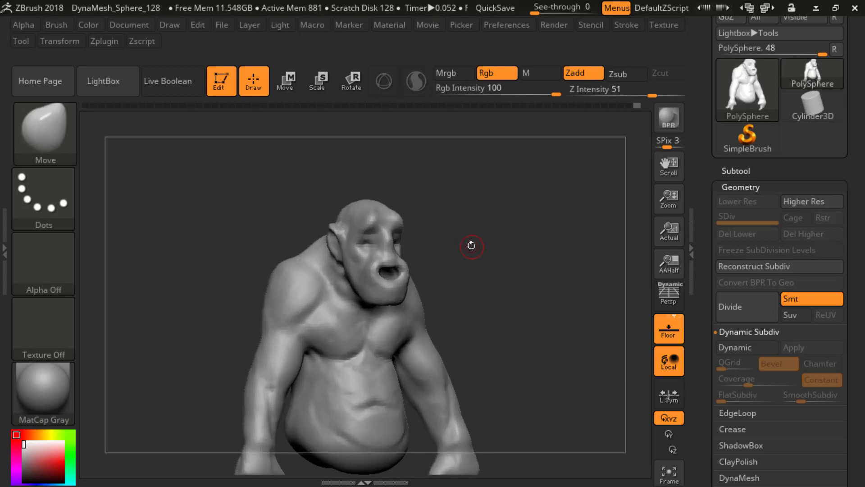
Step: Add volume to the nose bridge and tip with the ClayBuildup brush at Z Intensity 20
key(b)
key(c)
key(b)
key(s)
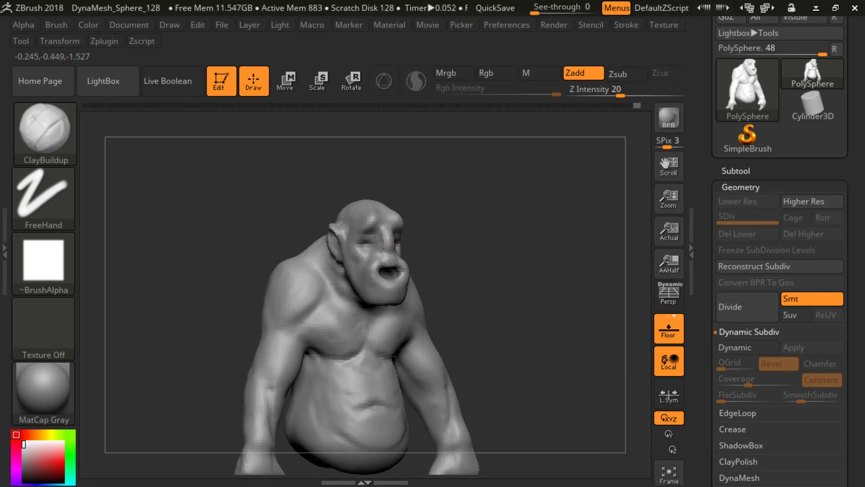
mouse_move(260, 164)
mouse_down()
mouse_move(457, 233)
mouse_move(342, 216)
mouse_move(396, 233)
mouse_up()
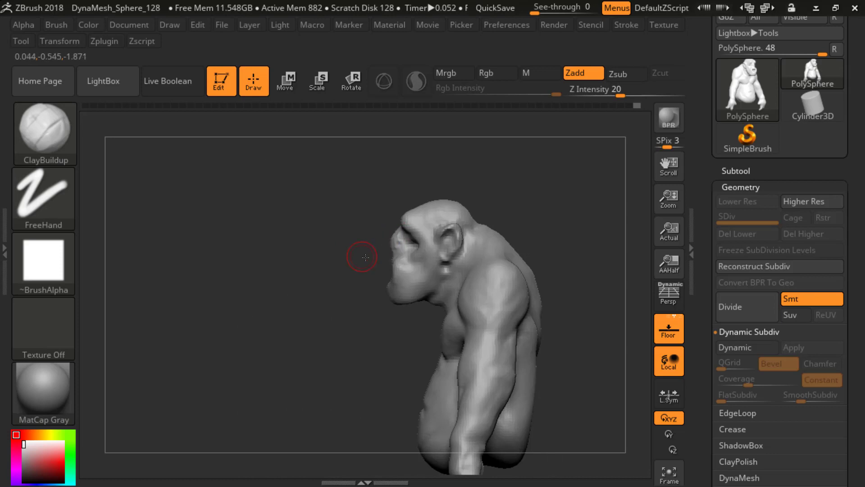
drag(365, 257, 411, 235)
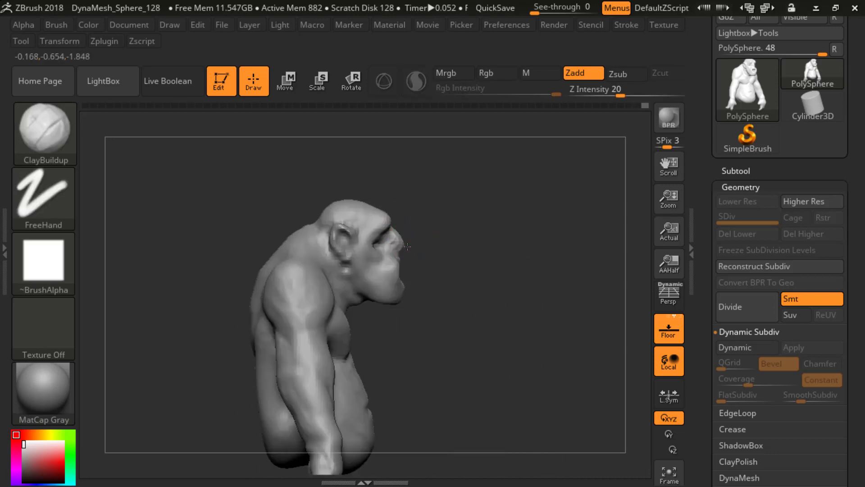
mouse_move(483, 257)
mouse_down()
mouse_move(402, 243)
mouse_move(444, 254)
mouse_up()
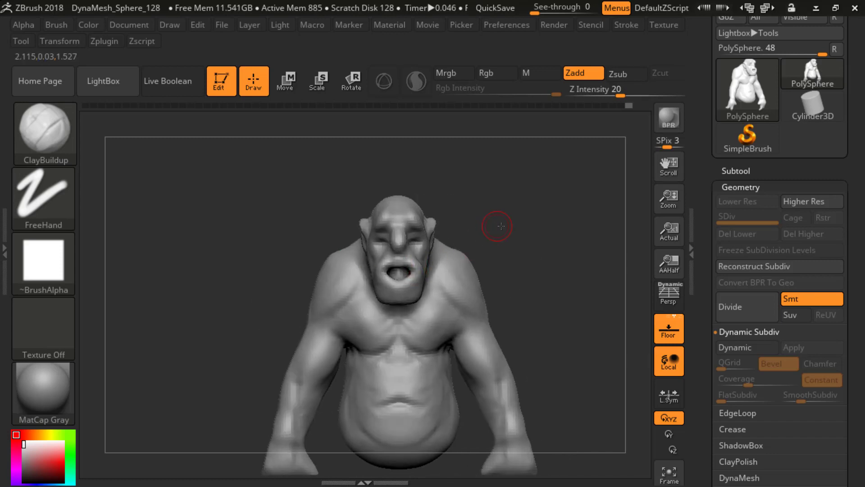
Step: Strengthen the nose and brow ridge with ClayBuildup strokes, working from both sides of the face
mouse_move(499, 227)
mouse_down()
mouse_move(423, 231)
mouse_move(458, 232)
mouse_up()
mouse_move(344, 266)
mouse_down()
mouse_move(331, 284)
mouse_move(417, 236)
mouse_up()
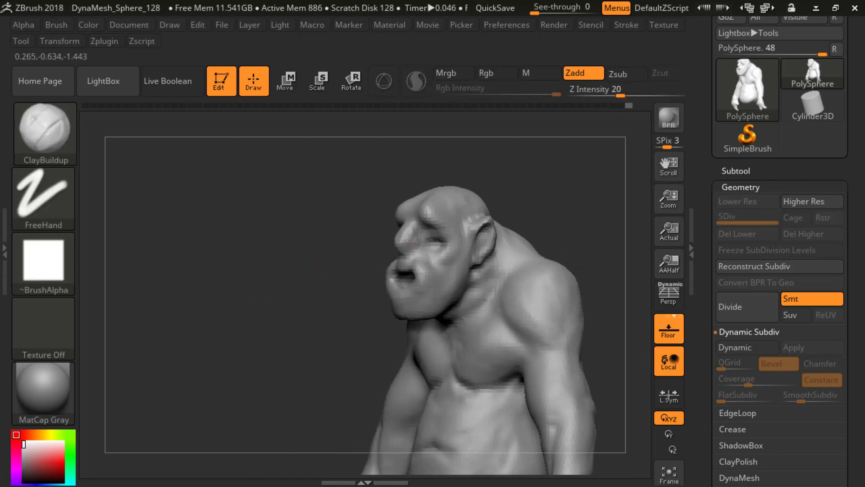
mouse_move(360, 268)
mouse_down()
mouse_move(460, 245)
mouse_move(338, 194)
mouse_up()
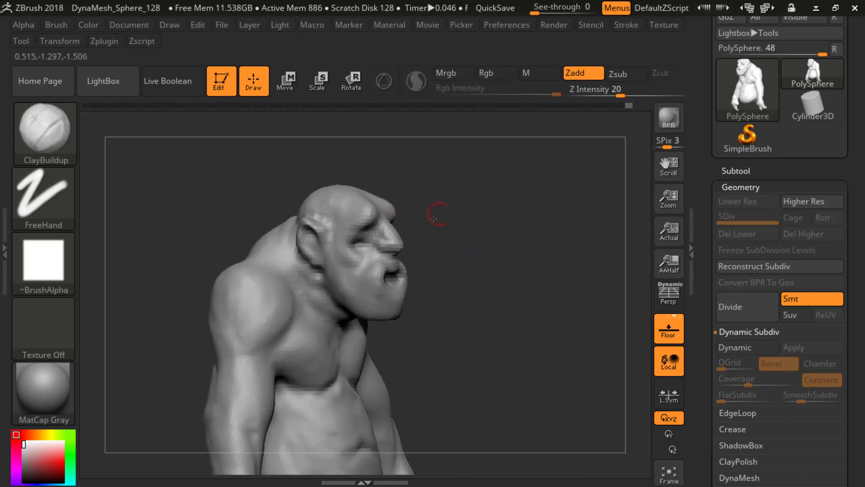
drag(392, 202, 382, 218)
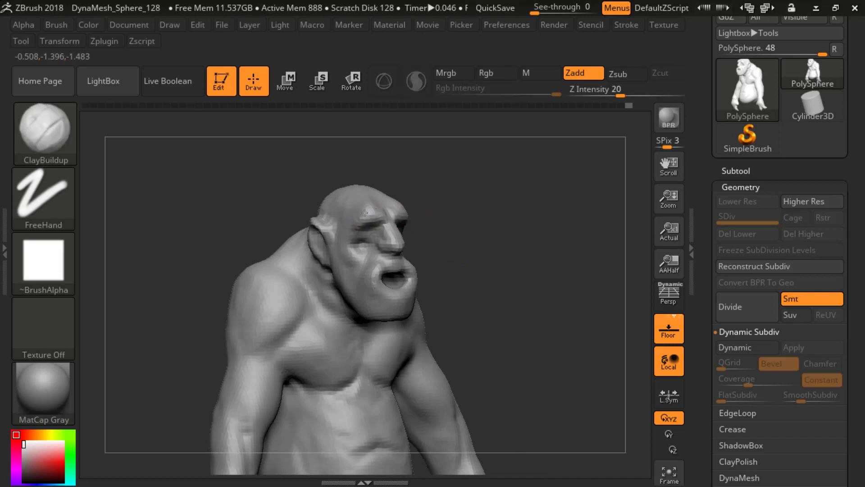
drag(313, 149, 282, 151)
mouse_move(473, 202)
alt+mouse_down()
mouse_move(502, 207)
mouse_move(469, 201)
mouse_move(500, 196)
mouse_move(507, 182)
mouse_move(509, 217)
mouse_move(378, 260)
alt+mouse_up()
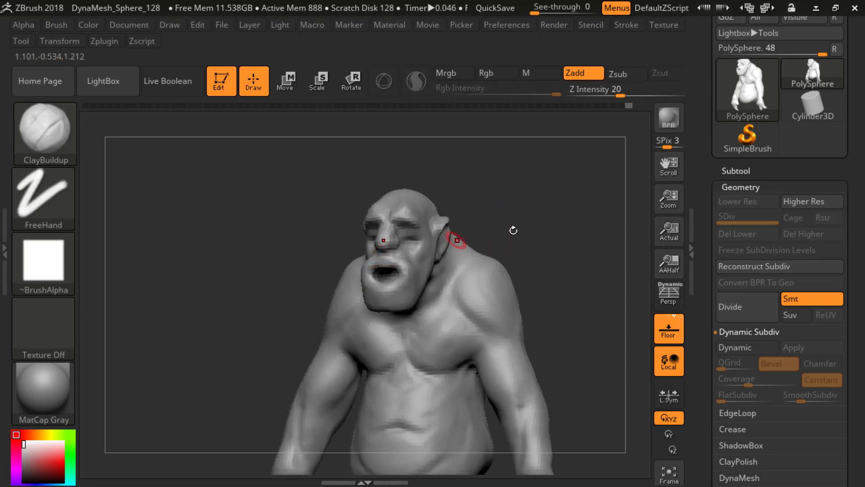
Step: Build up the cheekbones and the folds beside the nose with the ClayBuildup brush at Z Intensity 20
drag(513, 230, 444, 251)
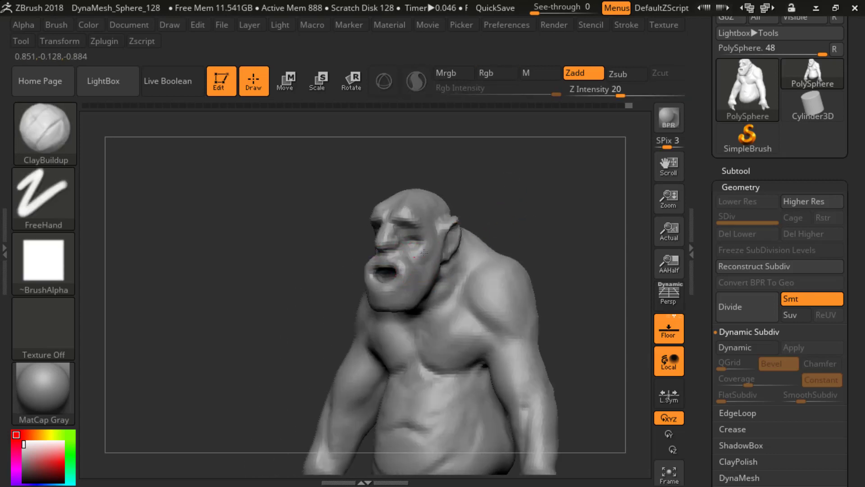
mouse_move(473, 233)
mouse_down()
mouse_move(514, 234)
mouse_move(412, 258)
mouse_up()
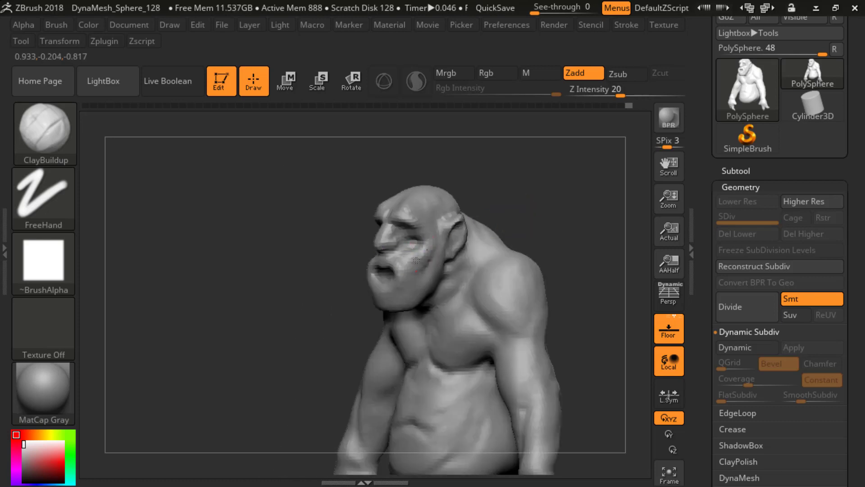
mouse_move(515, 201)
mouse_down()
mouse_move(536, 205)
mouse_move(423, 244)
mouse_up()
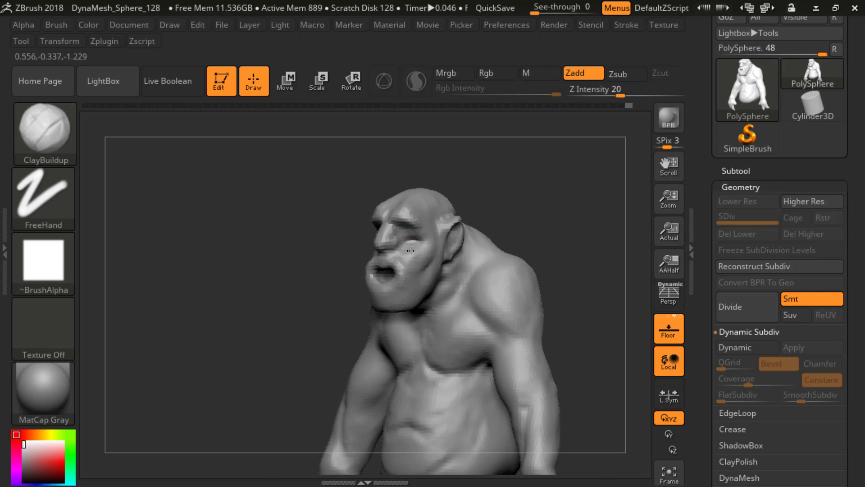
mouse_move(504, 202)
mouse_down()
mouse_move(516, 202)
mouse_move(455, 214)
mouse_move(428, 234)
mouse_up()
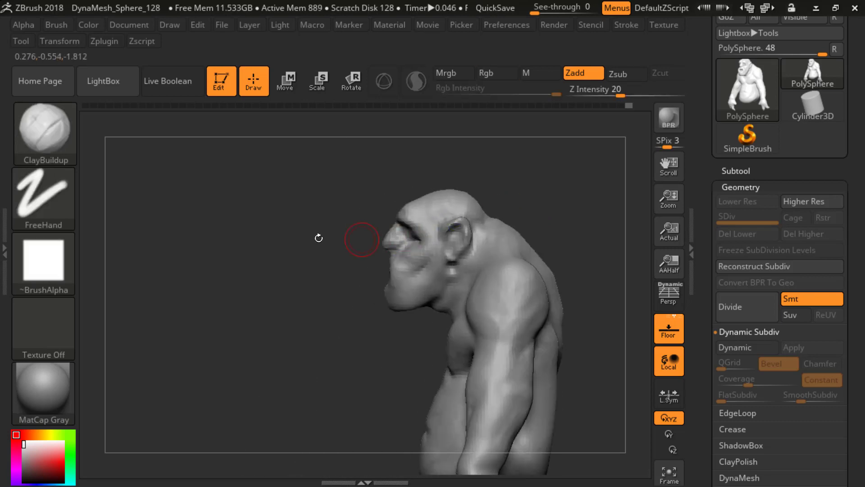
Step: Add ClayBuildup strokes around the eye sockets and lower lids, blending them into the upper cheeks
drag(319, 238, 386, 241)
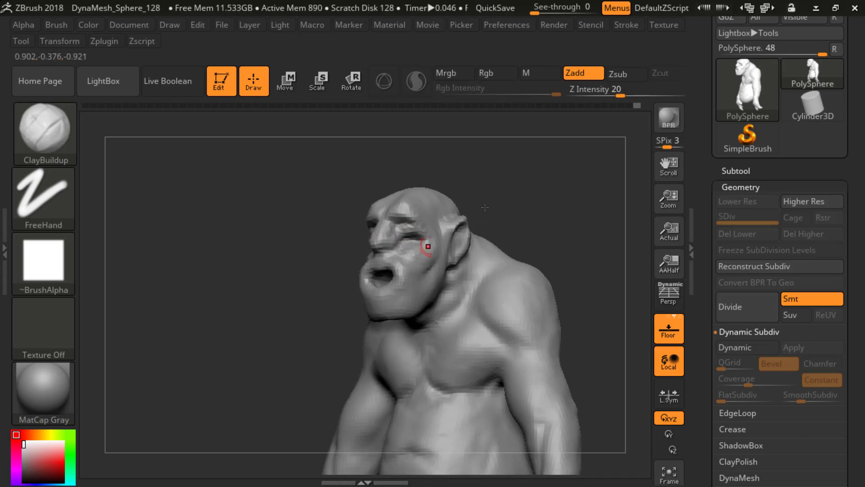
shift+drag(484, 207, 428, 233)
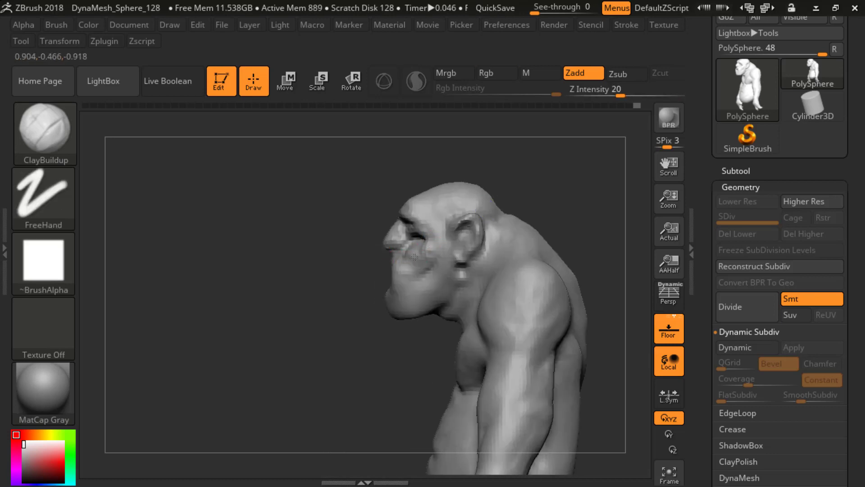
drag(360, 289, 397, 280)
mouse_move(489, 153)
mouse_down()
mouse_move(473, 182)
mouse_move(510, 217)
mouse_move(479, 232)
mouse_up()
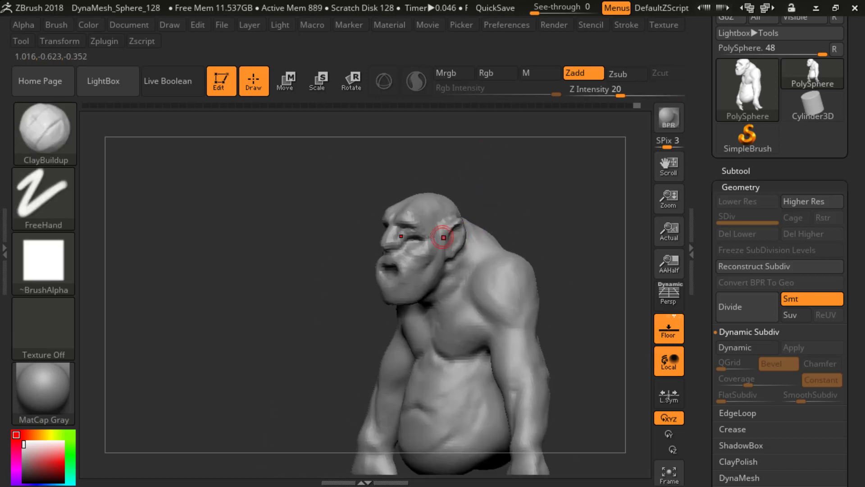
mouse_move(507, 183)
ctrl+mouse_down()
mouse_move(515, 196)
mouse_move(502, 193)
mouse_move(515, 221)
mouse_move(414, 238)
ctrl+mouse_up()
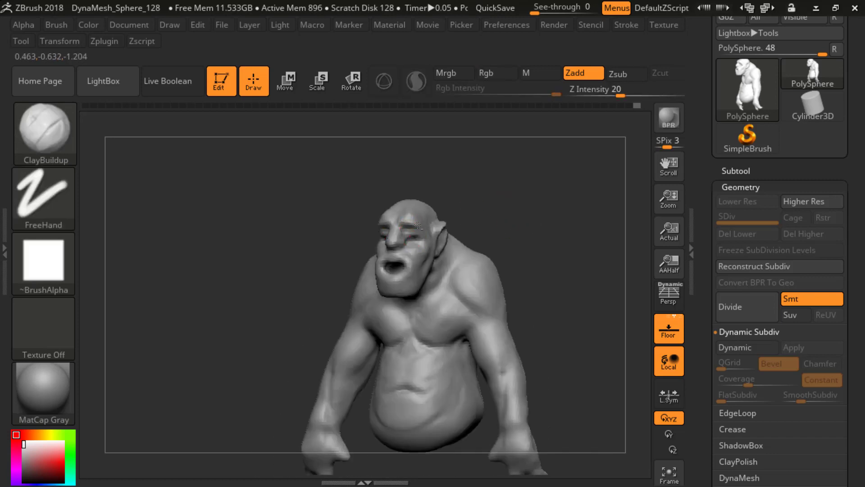
drag(535, 199, 409, 240)
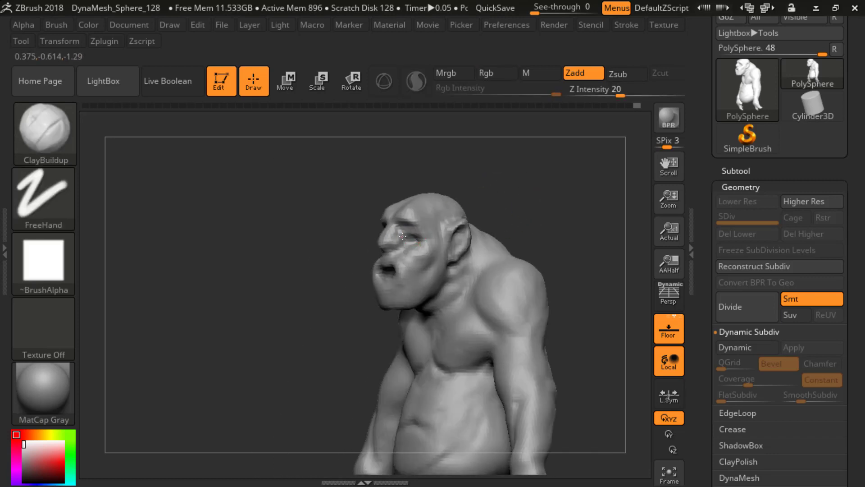
mouse_move(496, 189)
mouse_down()
mouse_move(506, 197)
mouse_move(500, 136)
mouse_move(507, 236)
mouse_move(508, 217)
mouse_move(533, 209)
mouse_move(496, 195)
mouse_move(513, 197)
mouse_move(517, 216)
mouse_move(495, 230)
mouse_up()
Step: Carve creases below the ear and along the jaw and neck with the DamStandard brush at Z Intensity 33
key(b)
key(d)
key(s)
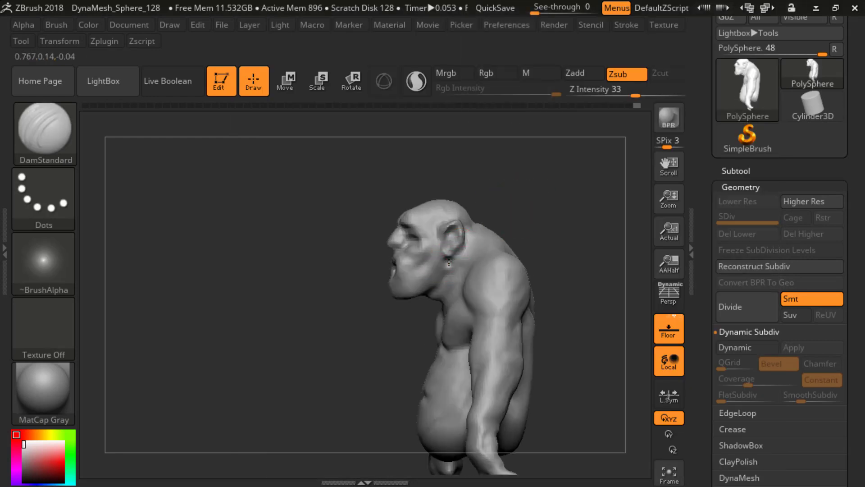
mouse_move(449, 261)
mouse_down()
mouse_move(511, 187)
mouse_move(432, 276)
mouse_up()
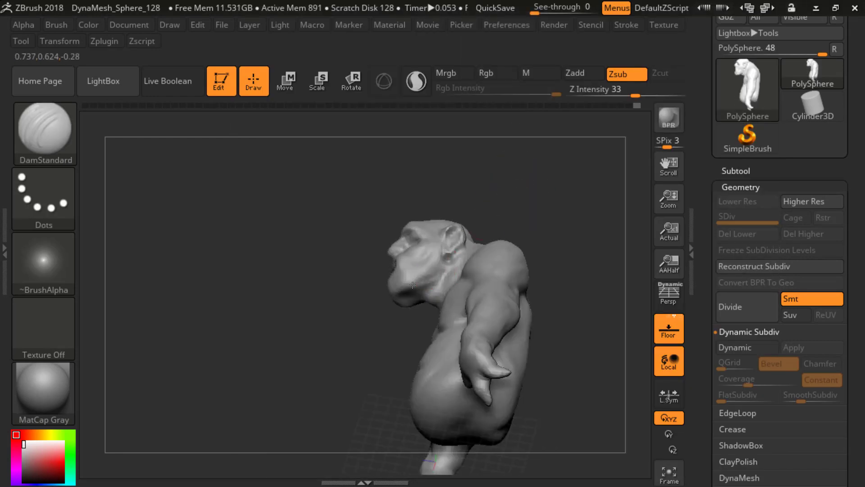
mouse_move(372, 315)
mouse_down()
mouse_move(410, 323)
mouse_move(414, 255)
mouse_move(433, 292)
mouse_up()
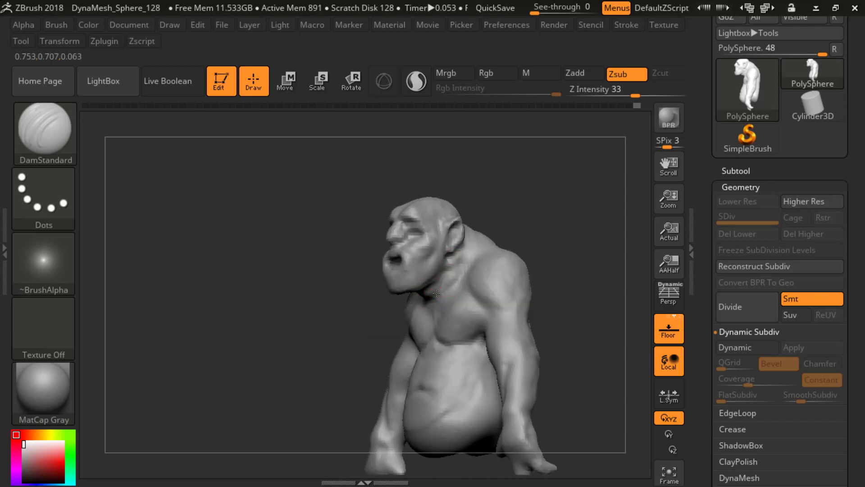
mouse_move(353, 308)
mouse_down()
mouse_move(434, 306)
mouse_move(397, 299)
mouse_up()
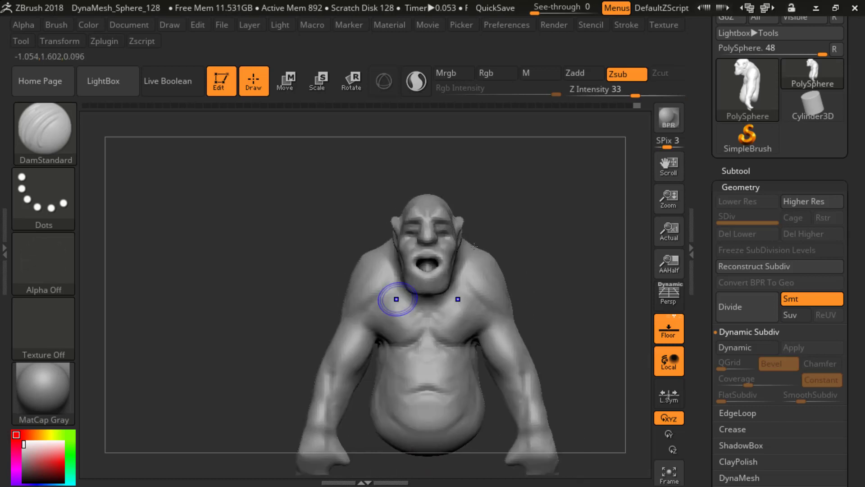
mouse_move(518, 230)
alt+mouse_down()
mouse_move(516, 191)
mouse_move(527, 221)
mouse_move(510, 216)
alt+mouse_up()
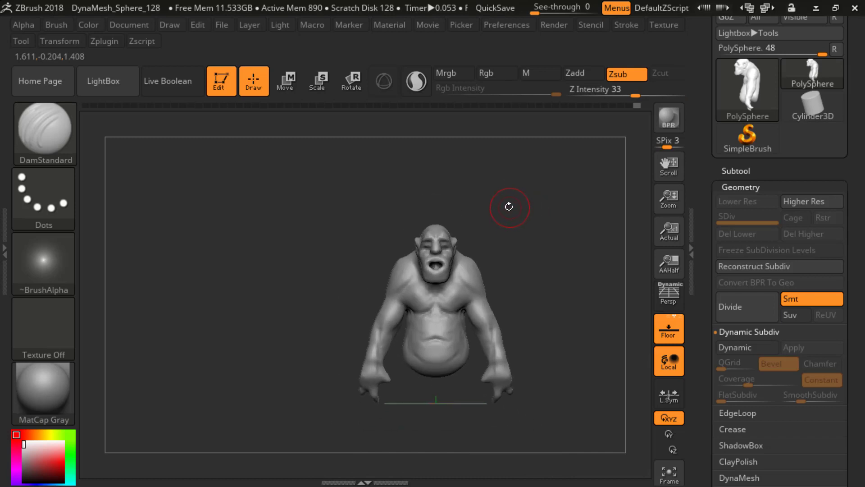
Step: Reshape the skull and face proportions with the Move brush at Z Intensity 51, working from side and front
key(b)
key(m)
key(v)
mouse_move(445, 214)
mouse_down()
mouse_move(450, 198)
mouse_move(417, 218)
mouse_up()
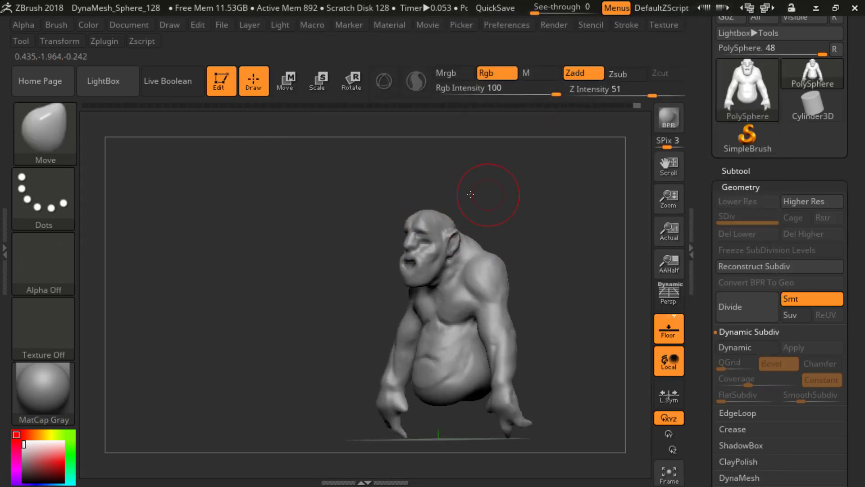
mouse_move(471, 194)
mouse_down()
mouse_move(430, 229)
mouse_move(428, 209)
mouse_move(480, 207)
mouse_move(470, 207)
mouse_move(444, 149)
mouse_move(429, 223)
mouse_move(436, 224)
mouse_up()
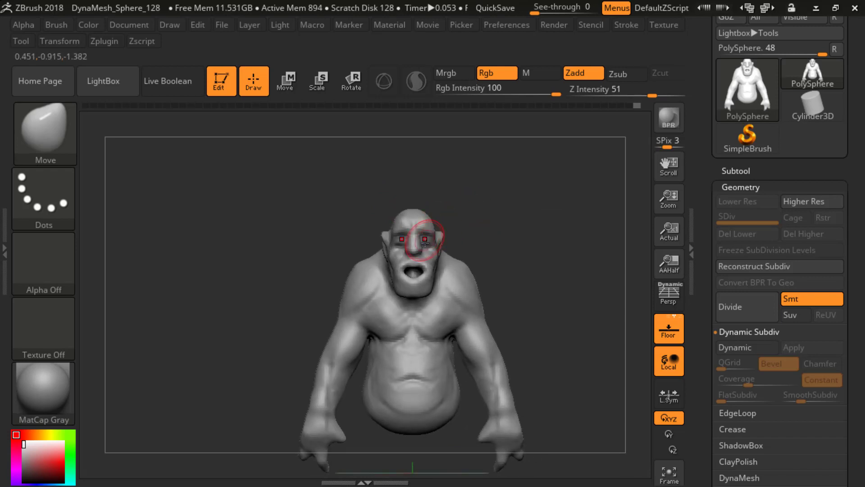
drag(467, 243, 506, 235)
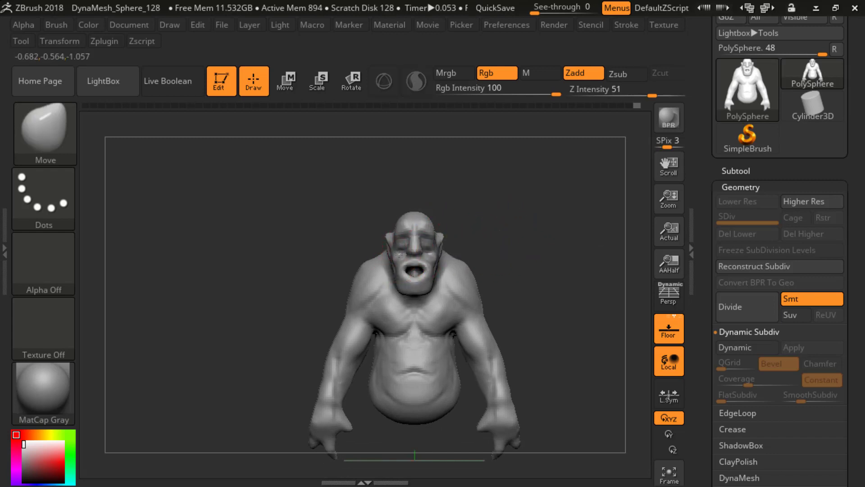
mouse_move(510, 226)
mouse_down()
mouse_move(396, 254)
mouse_move(396, 266)
mouse_up()
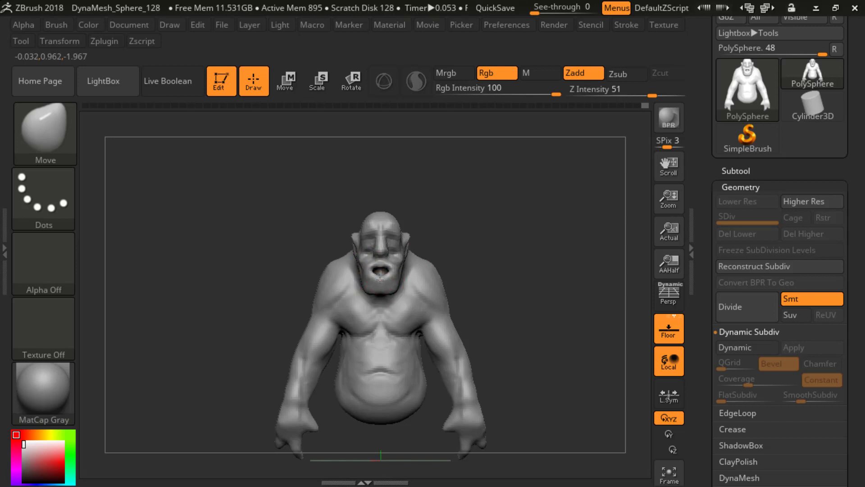
Step: Refine the jaw, ears and back of the head with further Move brush adjustments from several angles
shift+drag(498, 233, 411, 247)
shift+drag(323, 245, 383, 243)
alt+drag(483, 224, 459, 263)
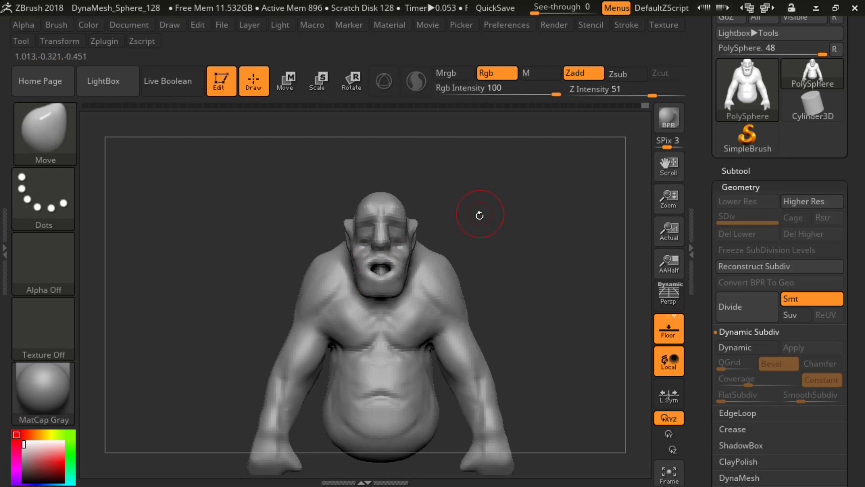
drag(502, 218, 396, 290)
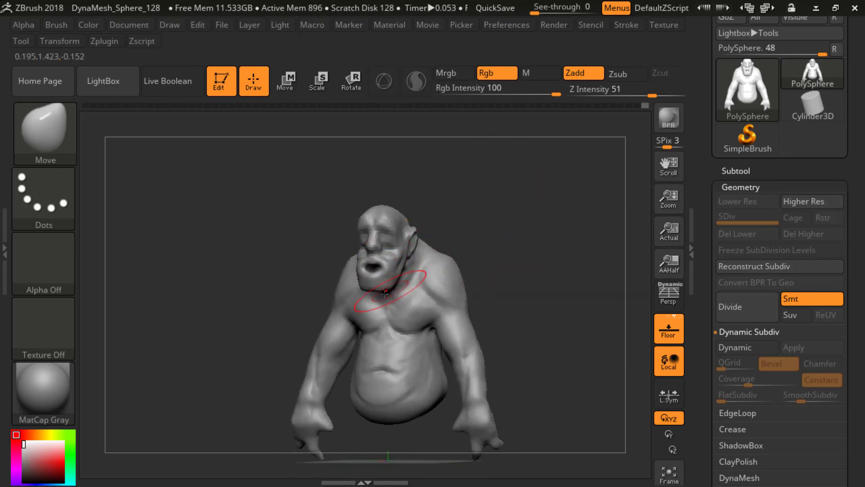
shift+drag(473, 225, 474, 234)
drag(414, 244, 412, 255)
drag(464, 235, 467, 228)
drag(525, 226, 404, 237)
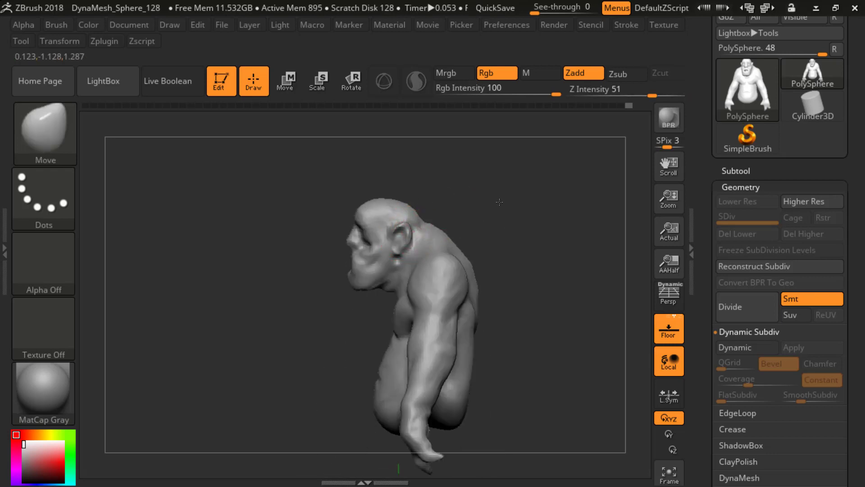
shift+drag(498, 202, 487, 216)
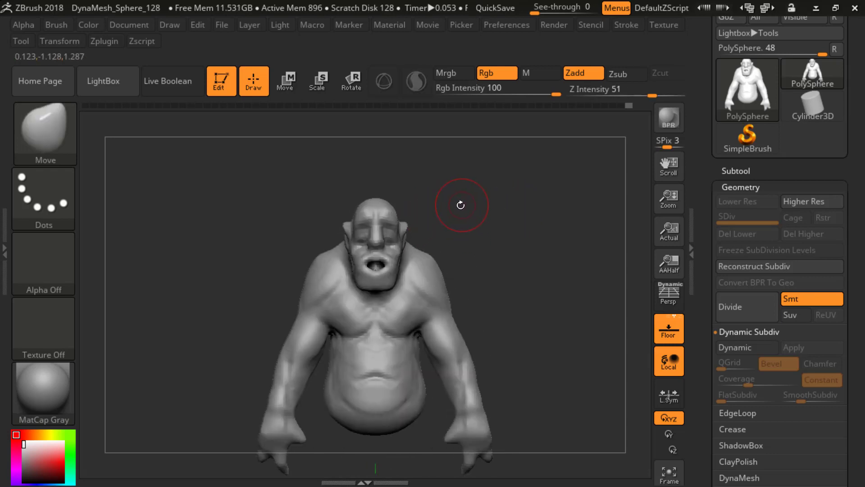
Step: Pull the ears outward with the SnakeHook brush at Z Intensity 100
key(b)
key(s)
key(h)
mouse_move(458, 198)
mouse_down()
mouse_move(429, 193)
mouse_move(398, 214)
mouse_move(441, 219)
mouse_move(399, 205)
mouse_move(379, 209)
mouse_move(409, 244)
mouse_move(502, 235)
mouse_move(473, 190)
mouse_move(502, 219)
mouse_up()
alt+drag(442, 187, 512, 239)
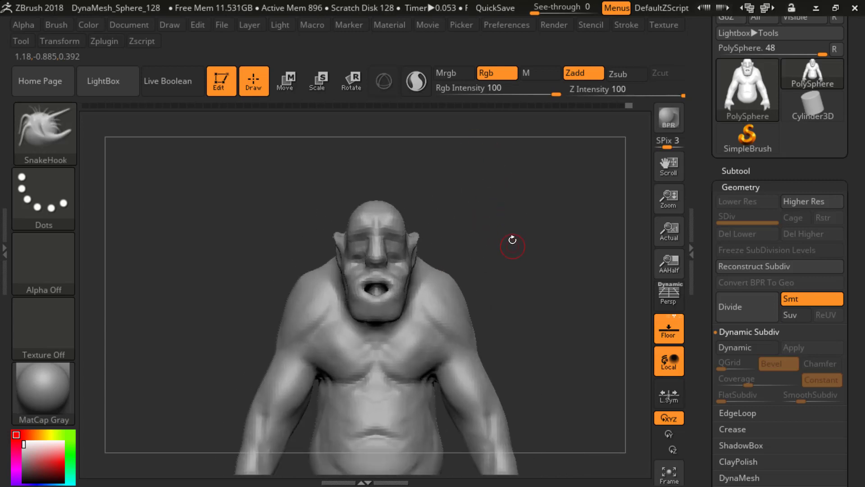
Step: Adjust the ears and the shoulder and arm silhouette with a resized Move brush at Z Intensity 51, from back and front
key(b)
key(m)
key(v)
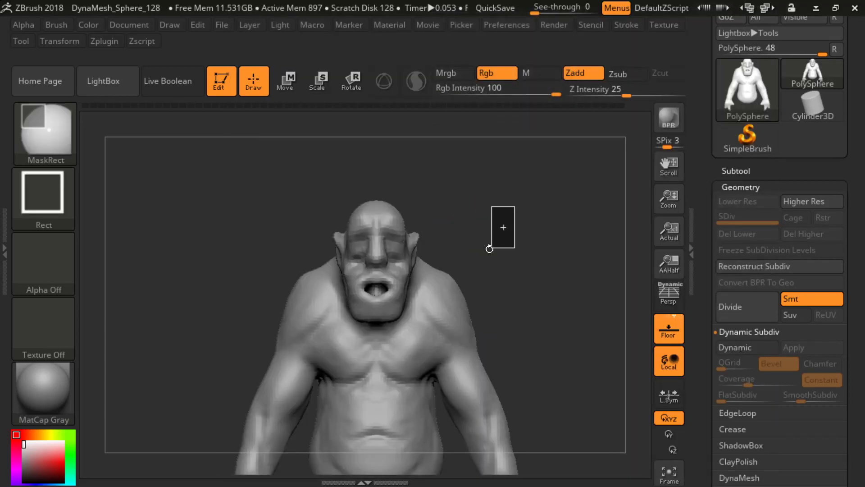
key(s)
mouse_move(488, 162)
alt+mouse_down()
mouse_move(490, 220)
mouse_move(493, 187)
alt+mouse_up()
mouse_move(503, 216)
mouse_down()
mouse_move(461, 226)
mouse_move(516, 228)
mouse_move(428, 212)
mouse_move(260, 157)
mouse_up()
mouse_move(509, 184)
mouse_down()
mouse_move(619, 192)
mouse_move(509, 198)
mouse_up()
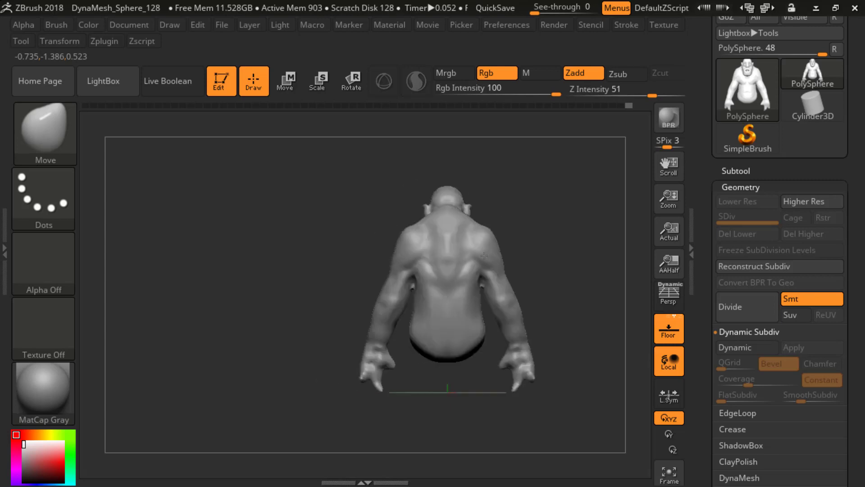
mouse_move(310, 253)
mouse_down()
mouse_move(510, 243)
mouse_move(523, 234)
mouse_move(485, 257)
mouse_move(406, 233)
mouse_move(488, 236)
mouse_move(502, 245)
mouse_move(497, 226)
mouse_move(499, 252)
mouse_up()
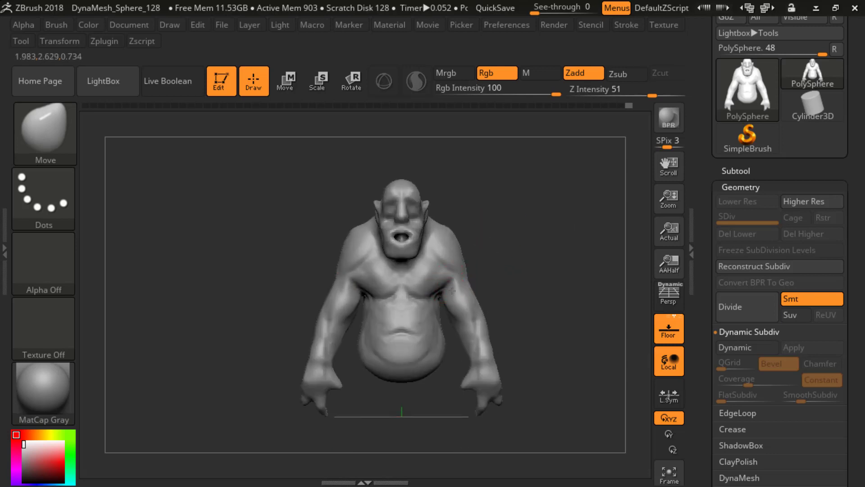
key(ctrl)
key(b)
key(s)
key(h)
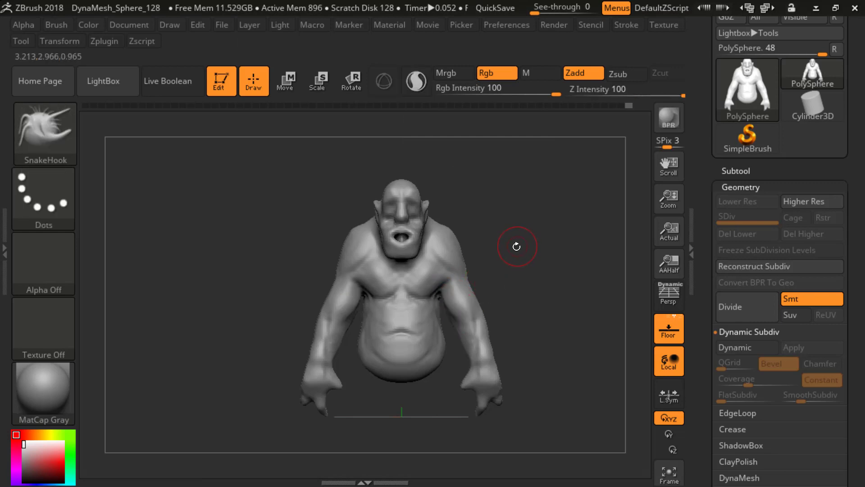
Step: Switch to the DamStandard brush and preview the creature with its polyframe wireframe and a BPR render
key(b)
key(d)
key(s)
alt+drag(518, 248, 516, 255)
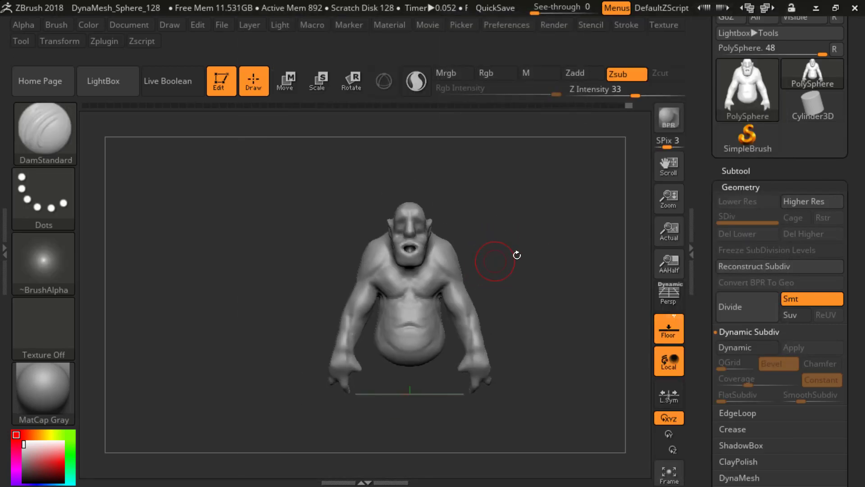
key(shift+f)
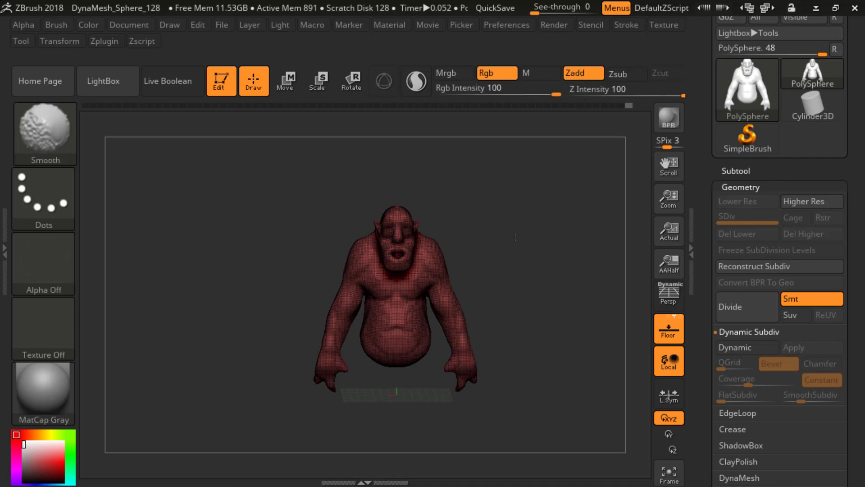
key(shift+f)
key(shift+r)
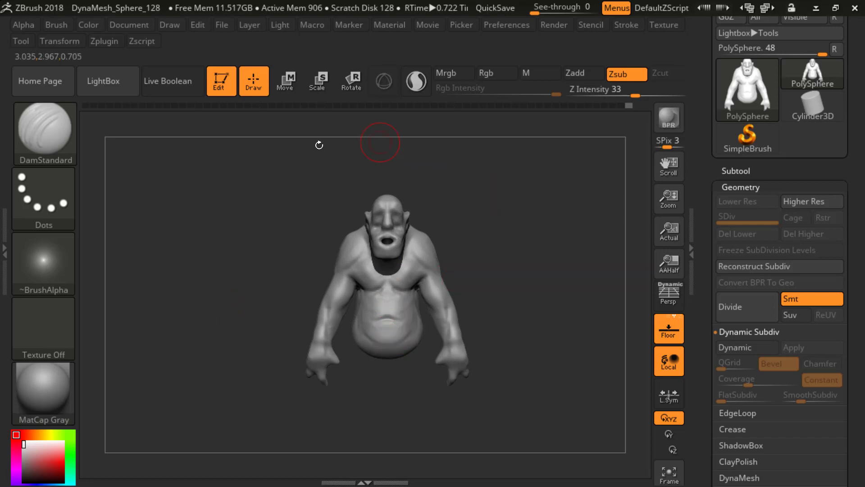
Step: Carve muscle grooves along the forearms with the DamStandard brush at Z Intensity 33
mouse_move(475, 231)
mouse_down()
mouse_move(518, 252)
mouse_move(531, 247)
mouse_move(511, 231)
mouse_move(528, 266)
mouse_move(519, 265)
mouse_up()
drag(503, 274, 446, 276)
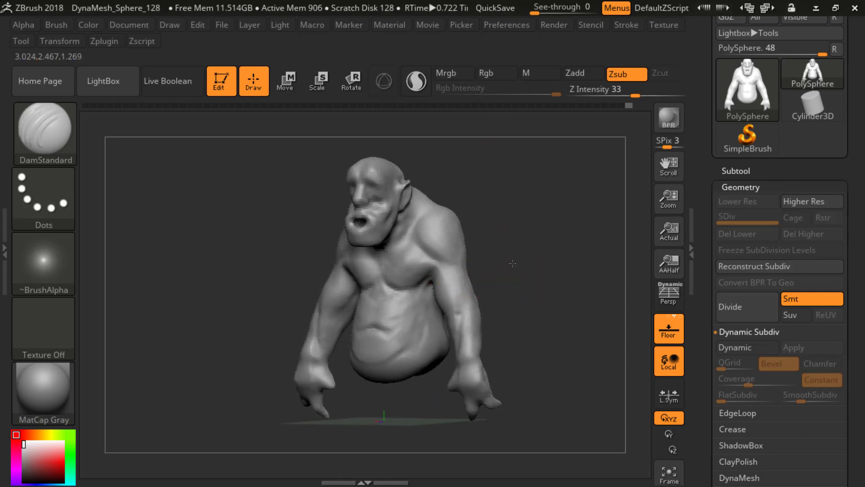
mouse_move(512, 265)
shift+mouse_down()
mouse_move(528, 267)
mouse_move(503, 272)
mouse_move(505, 288)
shift+mouse_up()
key(shift)
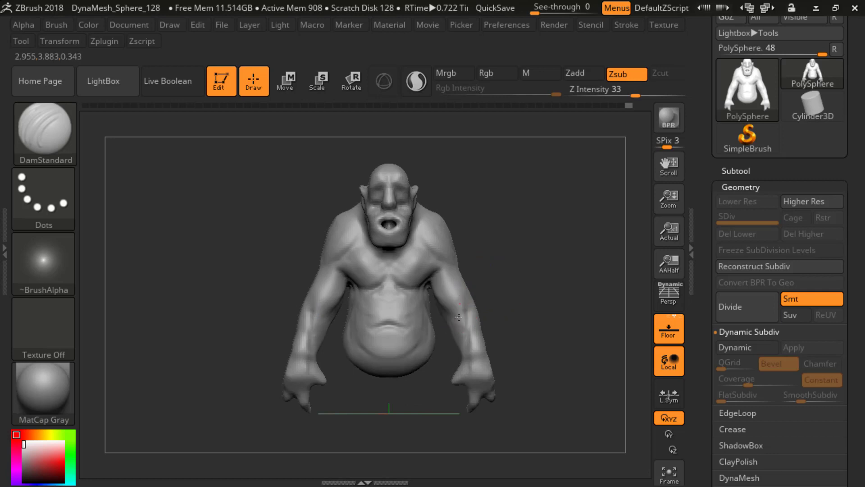
key(shift)
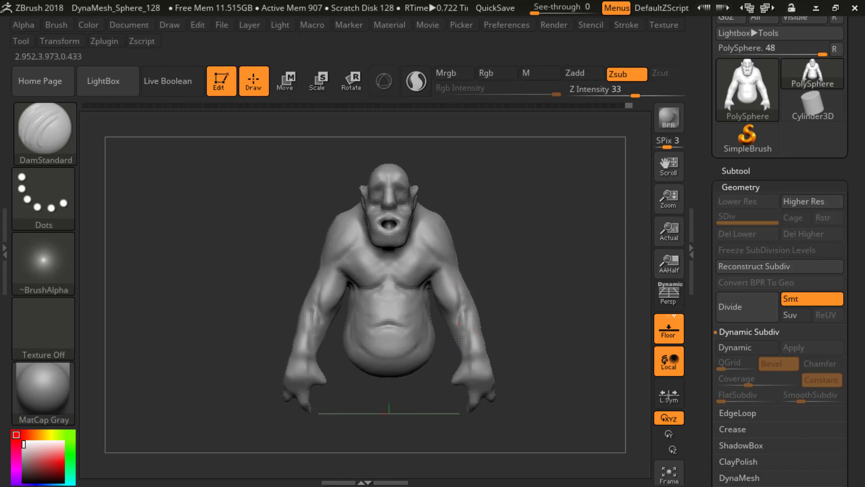
Step: Carve grooves around the wrists and hands with the DamStandard brush at Z Intensity 33, from front and back
mouse_move(470, 355)
mouse_down()
mouse_move(486, 332)
mouse_move(474, 324)
mouse_move(530, 333)
mouse_move(513, 336)
mouse_up()
mouse_move(513, 335)
mouse_down()
mouse_move(481, 328)
mouse_move(466, 351)
mouse_move(474, 336)
mouse_move(500, 349)
mouse_move(475, 351)
mouse_move(504, 323)
mouse_move(441, 354)
mouse_up()
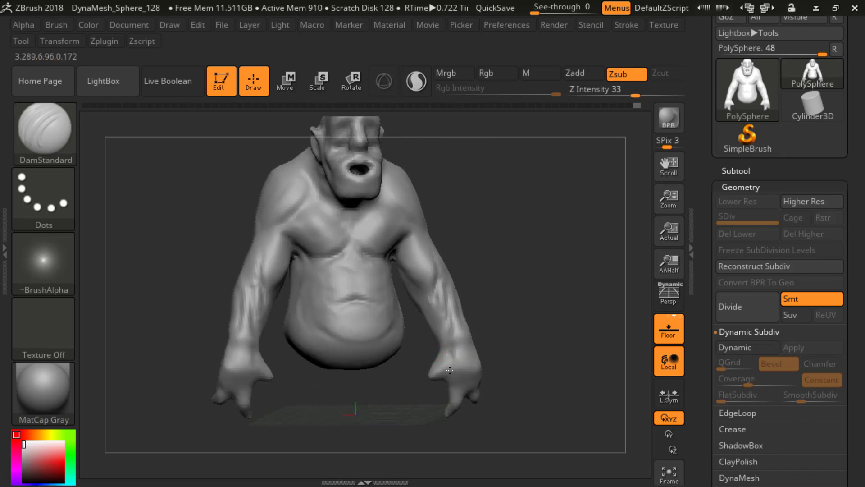
drag(520, 333, 503, 292)
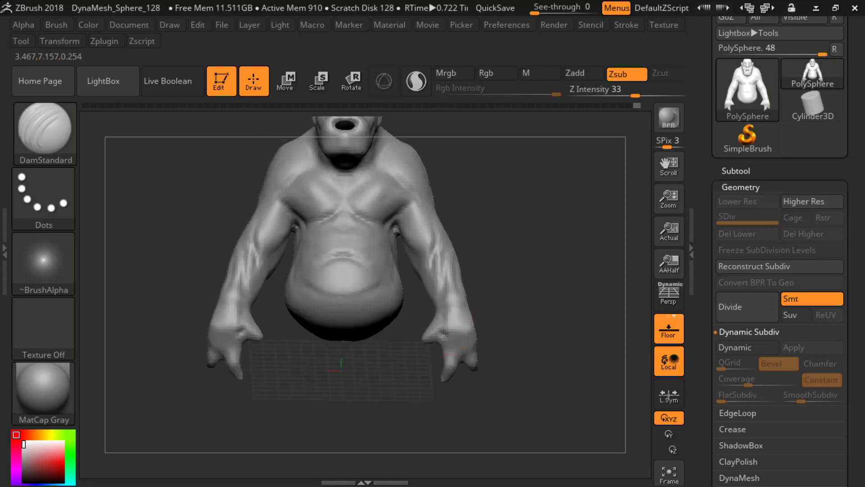
mouse_move(503, 332)
mouse_down()
mouse_move(465, 359)
mouse_move(477, 356)
mouse_move(425, 355)
mouse_move(451, 334)
mouse_move(473, 341)
mouse_move(472, 322)
mouse_up()
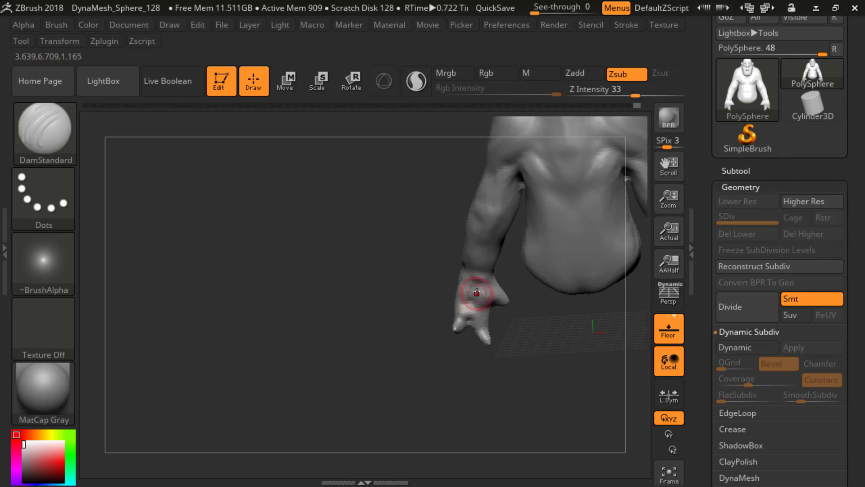
mouse_move(505, 311)
mouse_down()
mouse_move(590, 324)
mouse_move(556, 293)
mouse_move(538, 243)
mouse_move(558, 262)
mouse_move(548, 265)
mouse_move(545, 288)
mouse_move(534, 246)
mouse_up()
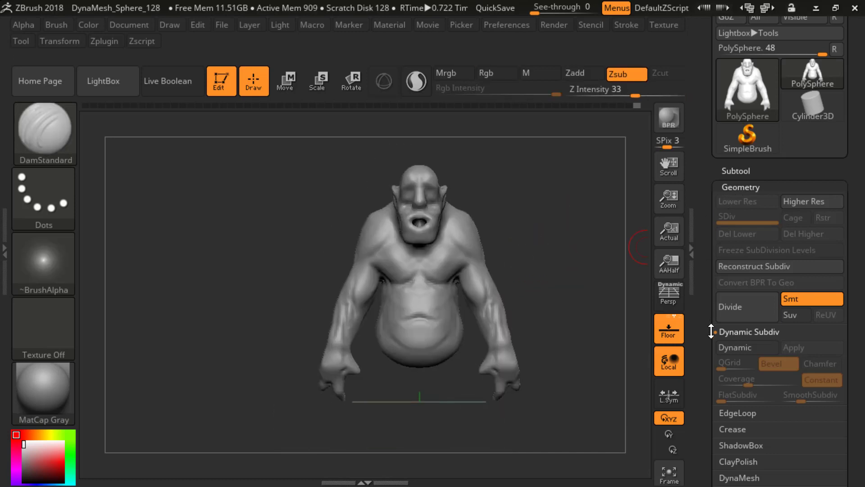
Step: Set the DynaMesh resolution to 200 and remesh the creature
drag(711, 402, 708, 356)
click(725, 380)
click(725, 352)
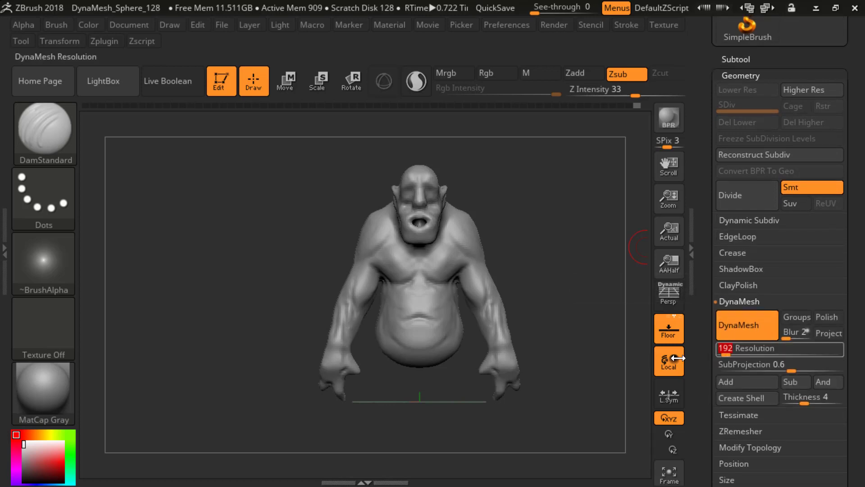
text(200)
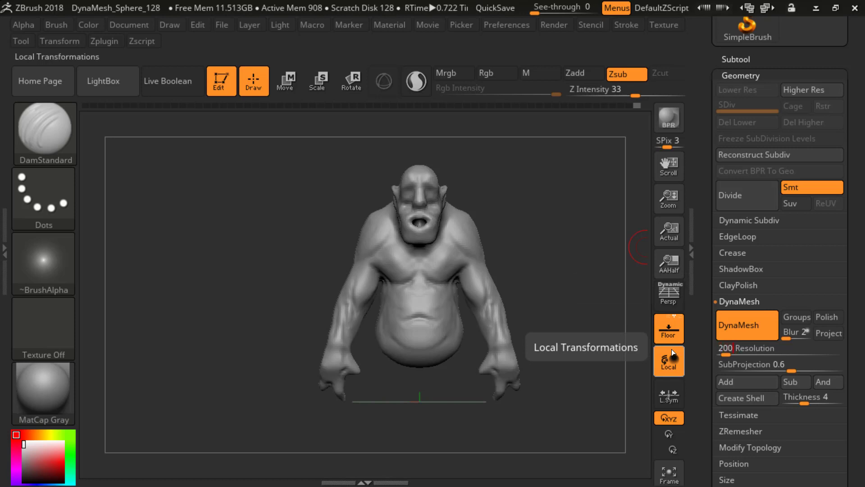
ctrl+drag(517, 218, 529, 277)
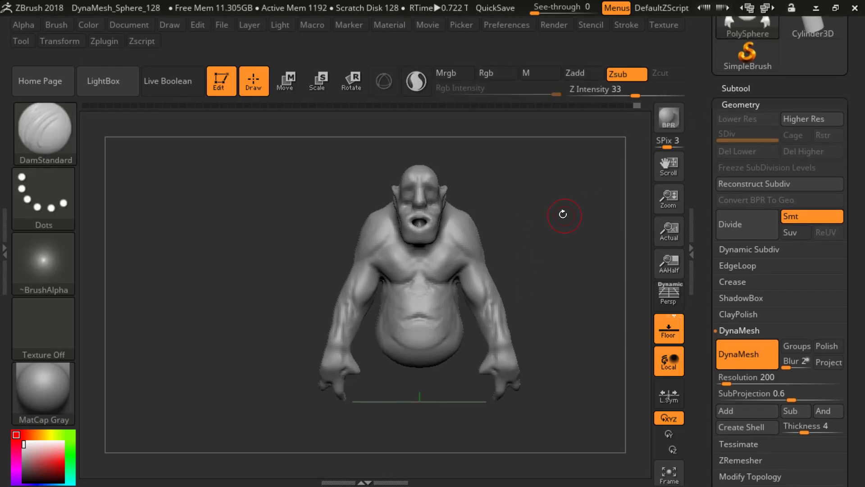
Step: Inspect the remeshed creature's polyframe wireframe from the front and a three-quarter angle
key(shift)
key(shift+f)
key(shift+f)
alt+drag(557, 234, 572, 251)
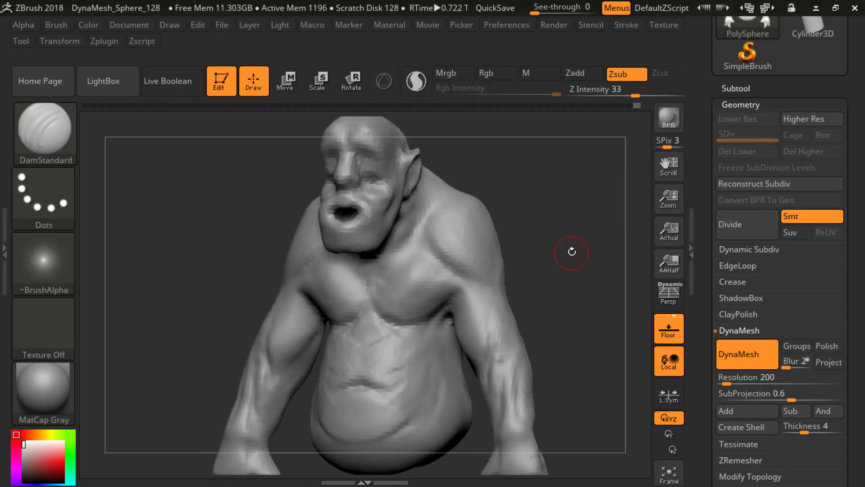
key(shift+f)
key(shift+f)
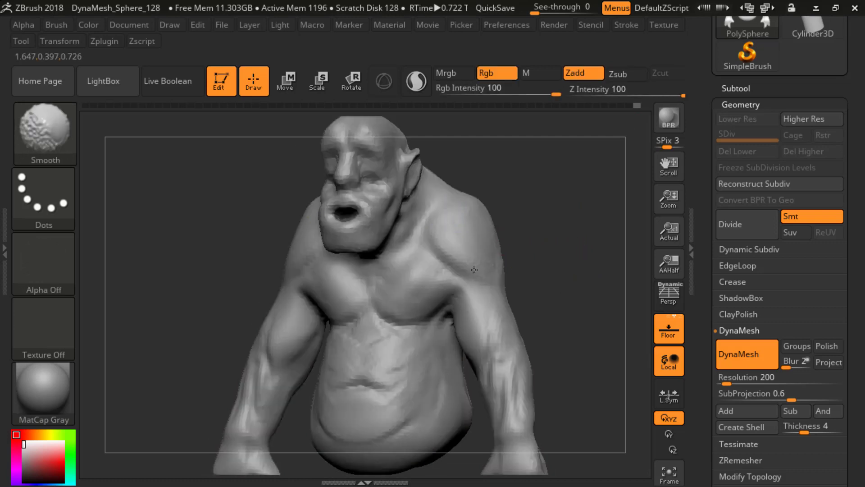
Step: Soften the mouth, chin and cheeks with the Smooth brush at Z Intensity 100, working from several angles
drag(527, 219, 551, 221)
mouse_move(527, 205)
alt+mouse_down()
mouse_move(574, 241)
mouse_move(540, 177)
mouse_move(515, 219)
alt+mouse_up()
key(shift)
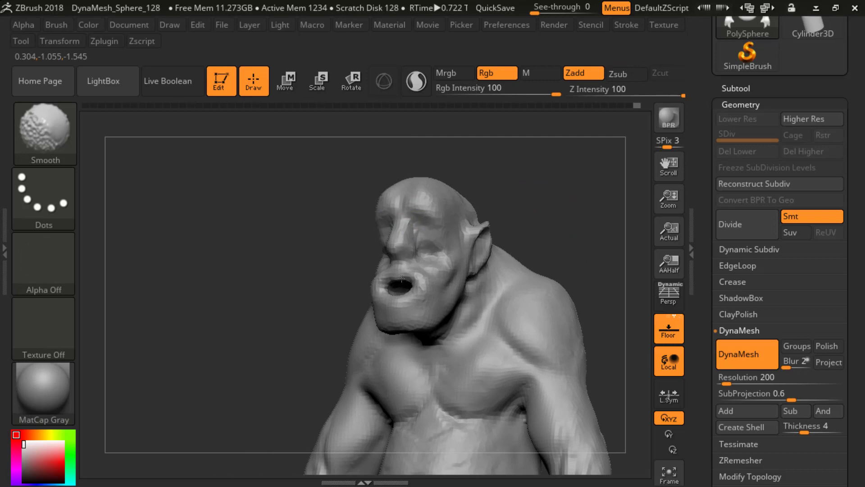
mouse_move(515, 198)
shift+mouse_down()
mouse_move(423, 199)
mouse_move(455, 217)
mouse_move(512, 203)
mouse_move(500, 201)
shift+mouse_up()
shift+drag(430, 212, 406, 213)
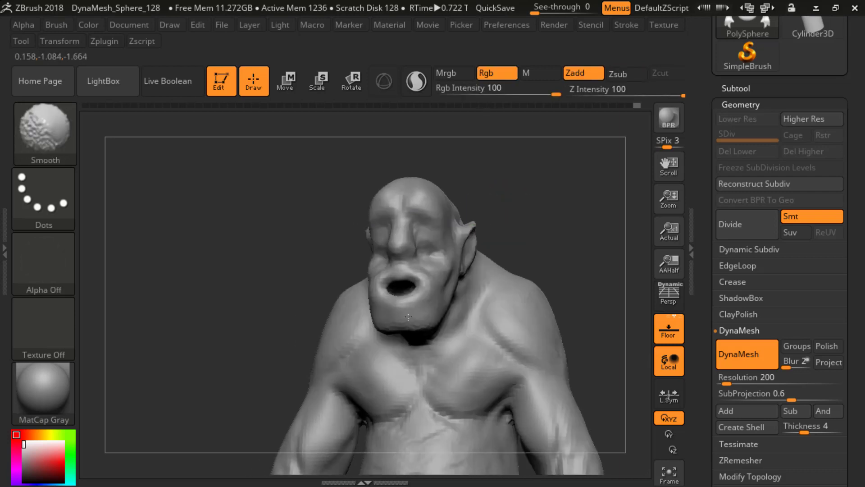
mouse_move(564, 245)
alt+mouse_down()
mouse_move(544, 218)
mouse_move(543, 239)
mouse_move(492, 235)
alt+mouse_up()
shift+drag(478, 229, 468, 231)
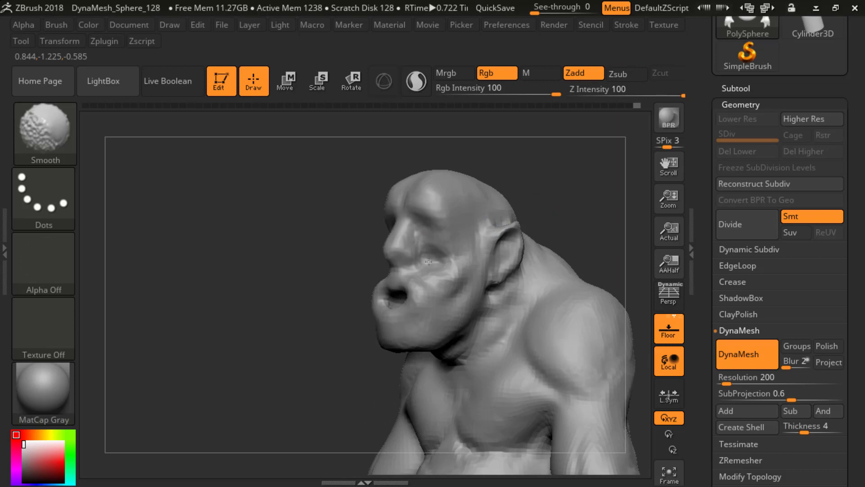
Step: Build up eyelid volume in both eye sockets with the ClayBuildup brush at Z Intensity 20
key(b)
key(c)
key(b)
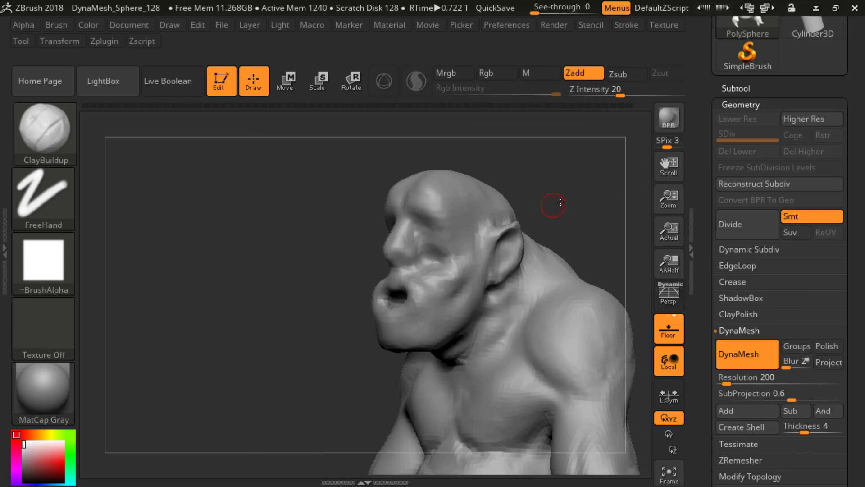
mouse_move(561, 202)
mouse_down()
mouse_move(582, 201)
mouse_move(552, 212)
mouse_move(564, 209)
mouse_up()
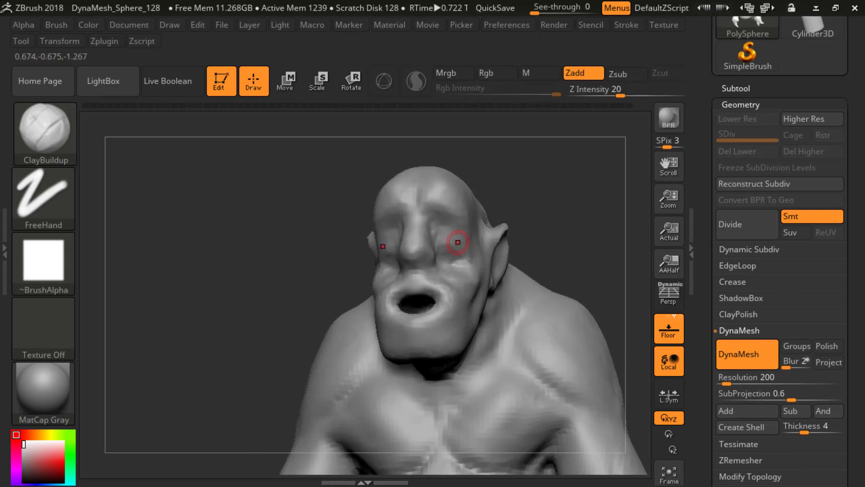
shift+drag(455, 252, 446, 247)
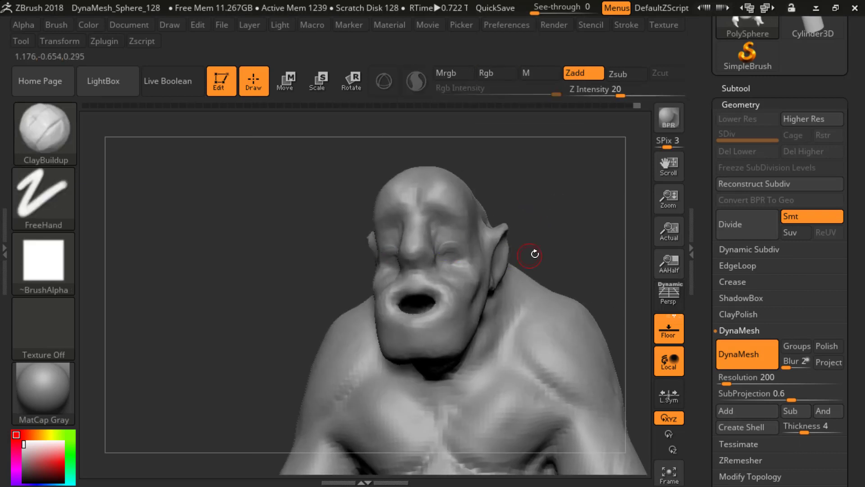
Step: Try the Inflate deformation on the whole creature and look through the other Deformation options
alt+drag(535, 252, 541, 141)
mouse_move(533, 201)
shift+mouse_down()
mouse_move(544, 239)
mouse_move(568, 247)
shift+mouse_up()
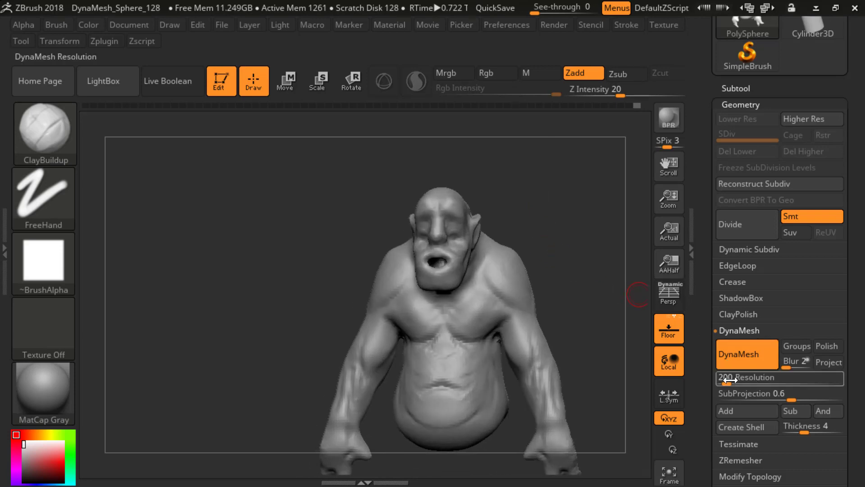
drag(583, 341, 601, 332)
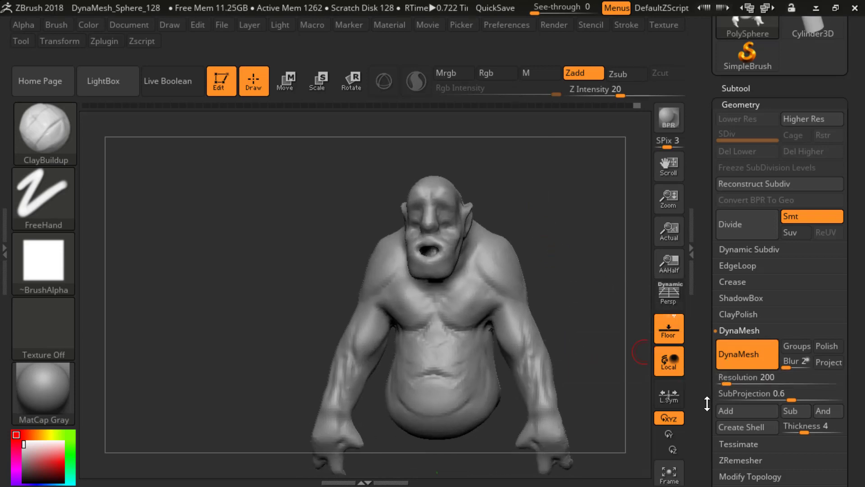
scroll(709, 401, down, 10)
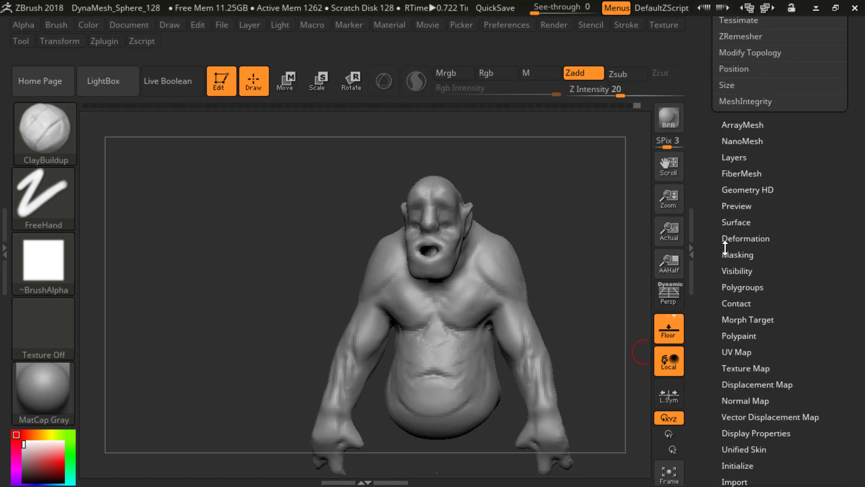
click(730, 239)
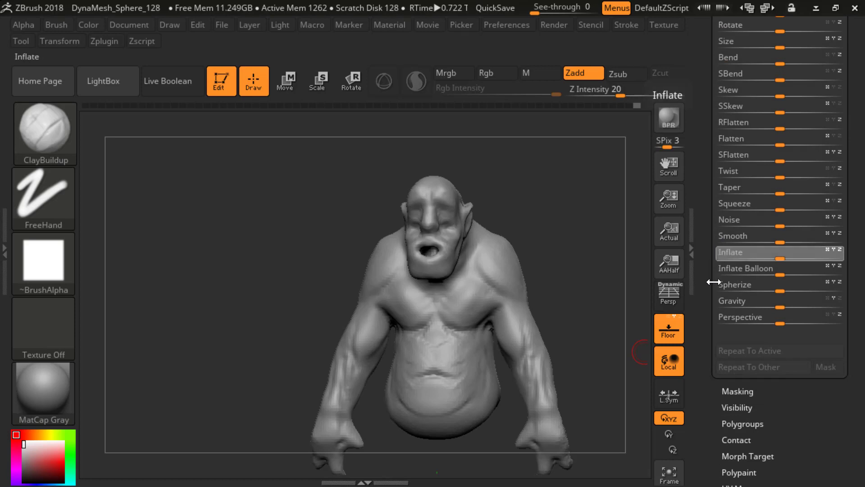
drag(713, 282, 712, 283)
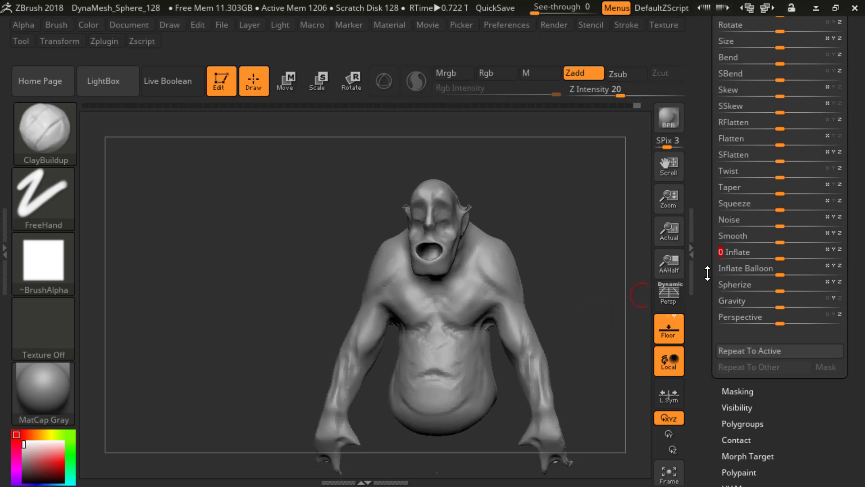
scroll(707, 273, up, 1)
key(ctrl)
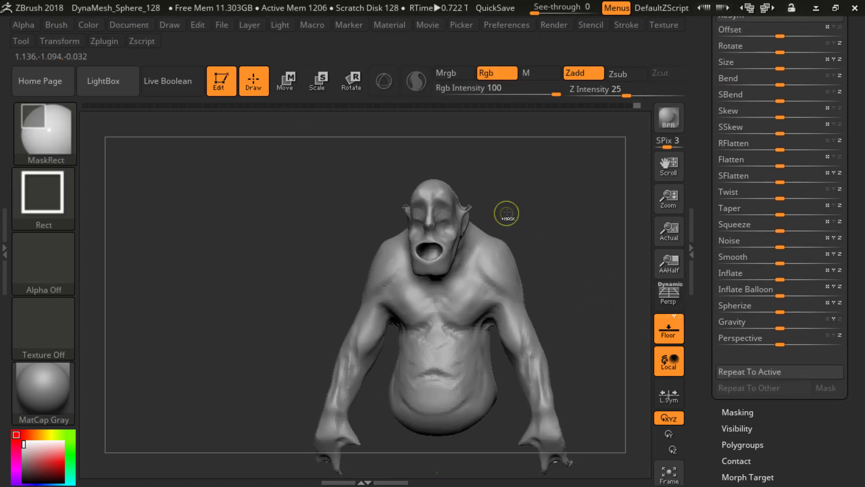
key(ctrl+z)
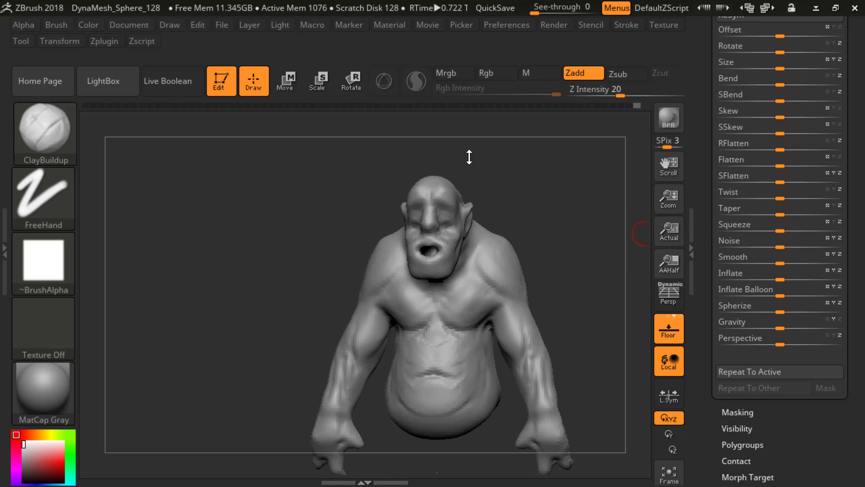
scroll(697, 161, up, 9)
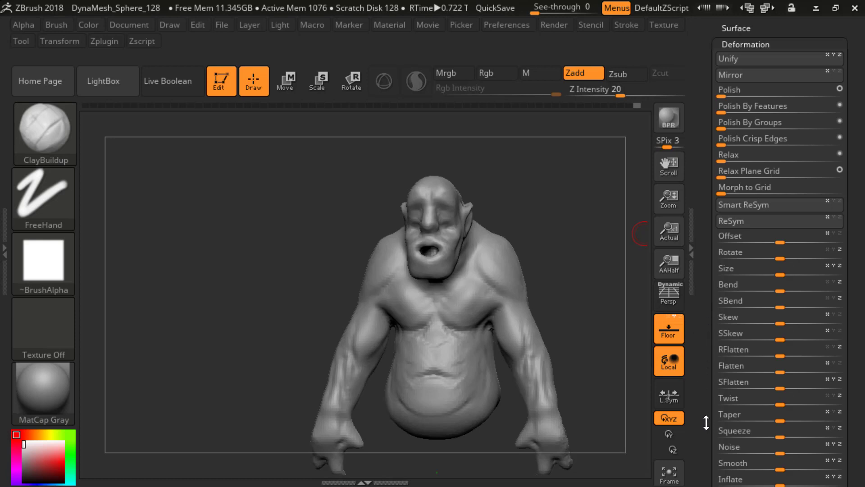
scroll(706, 422, down, 1)
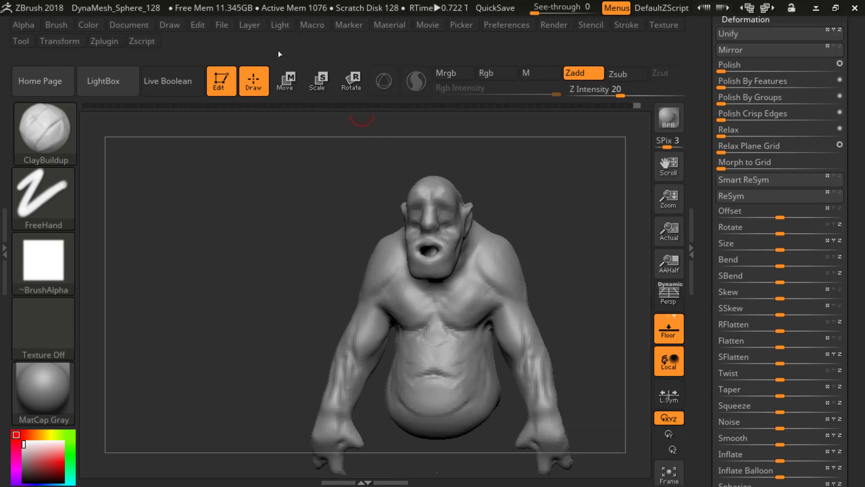
Step: Save the project as a ZBrush Project in the 181004_CGArt2 folder on the DATAPART1 (D:) drive
click(224, 23)
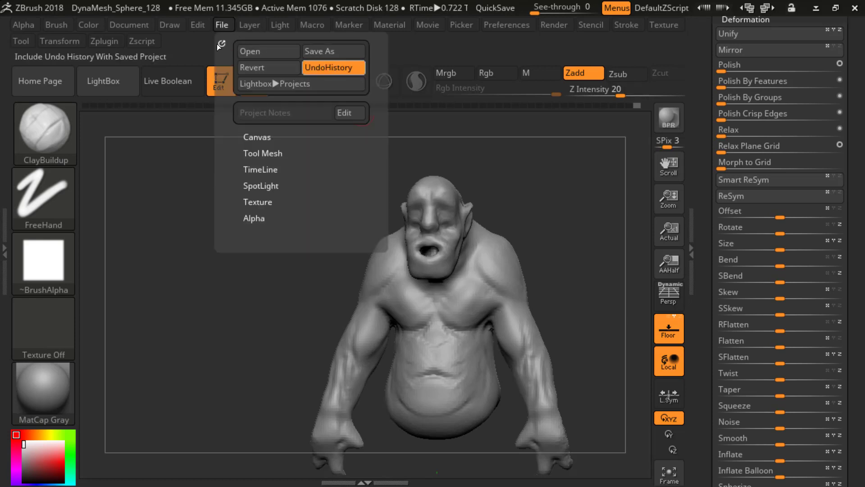
click(323, 53)
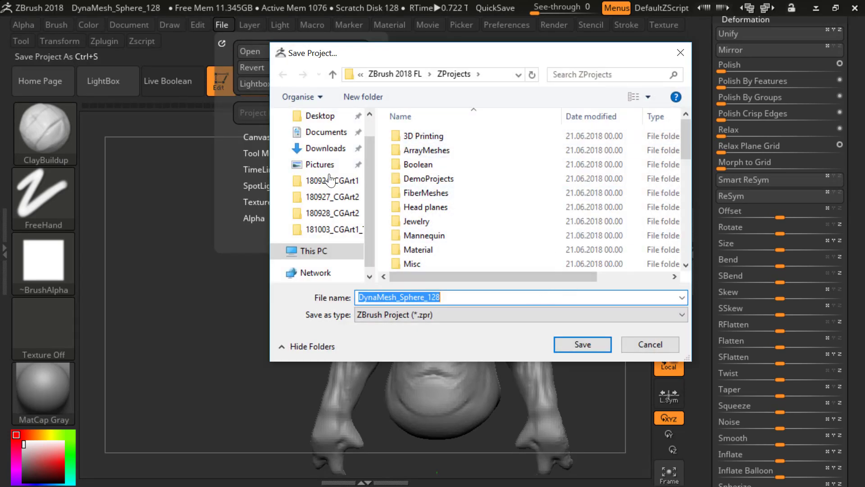
click(329, 248)
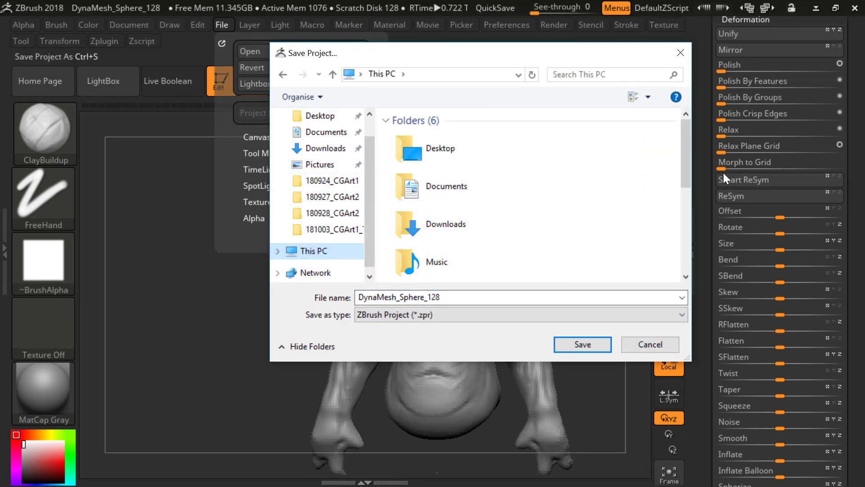
drag(686, 169, 681, 228)
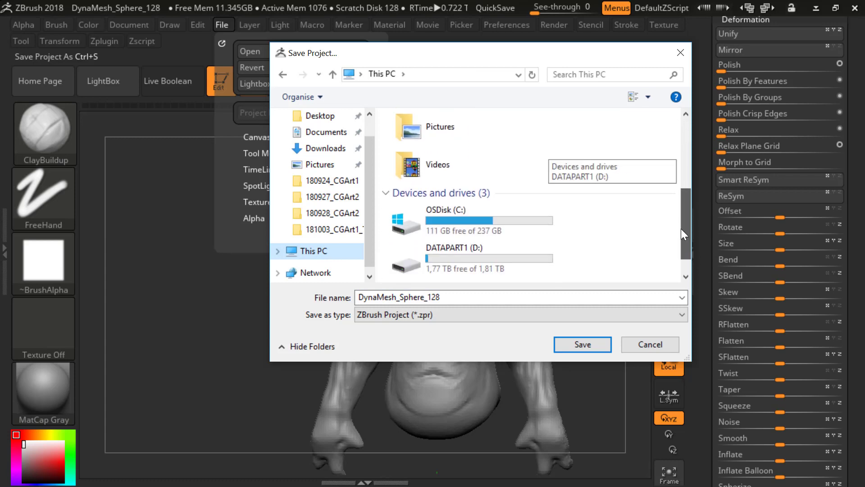
double_click(501, 249)
drag(682, 156, 665, 215)
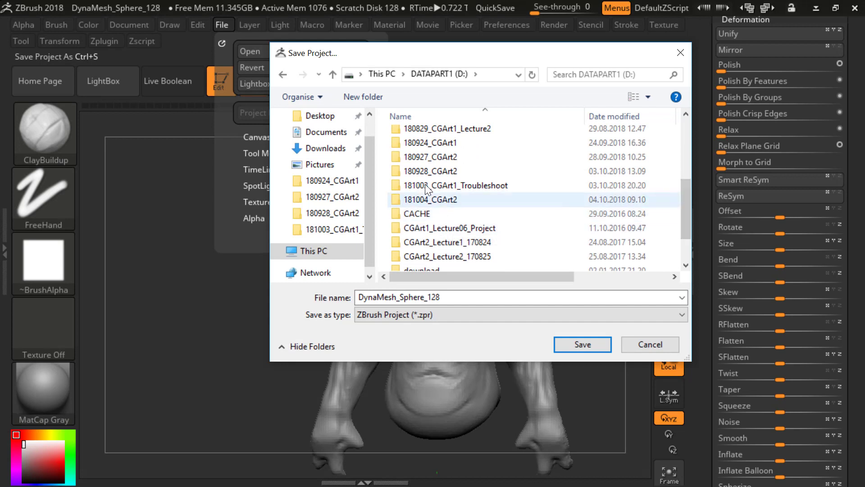
double_click(436, 199)
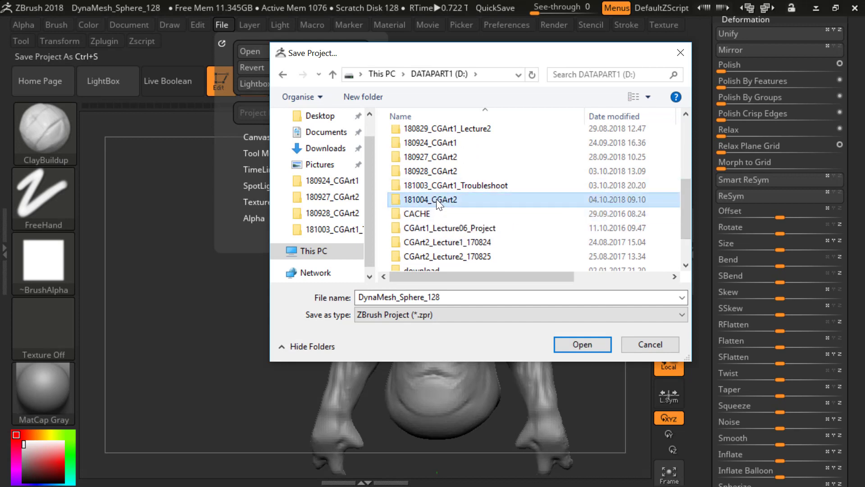
click(453, 299)
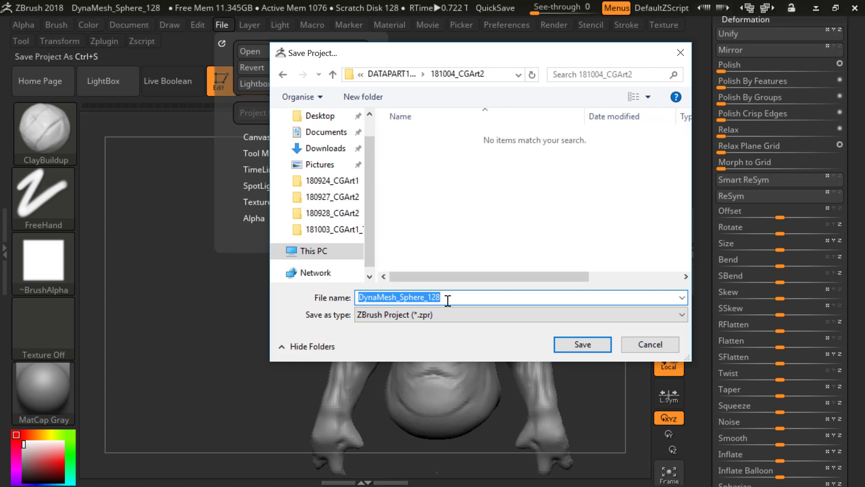
Step: Name the project file 181004_sculpt and save it as a ZBrush Project
text(1810)
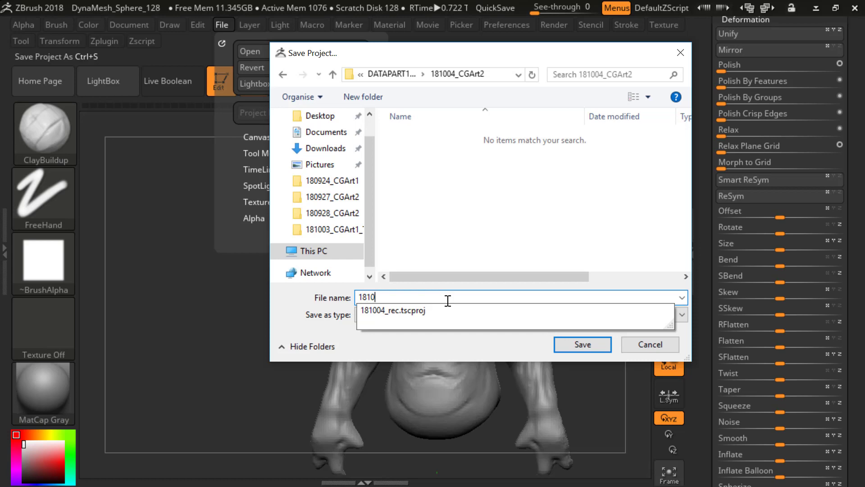
text(04_sculpt)
key(Return)
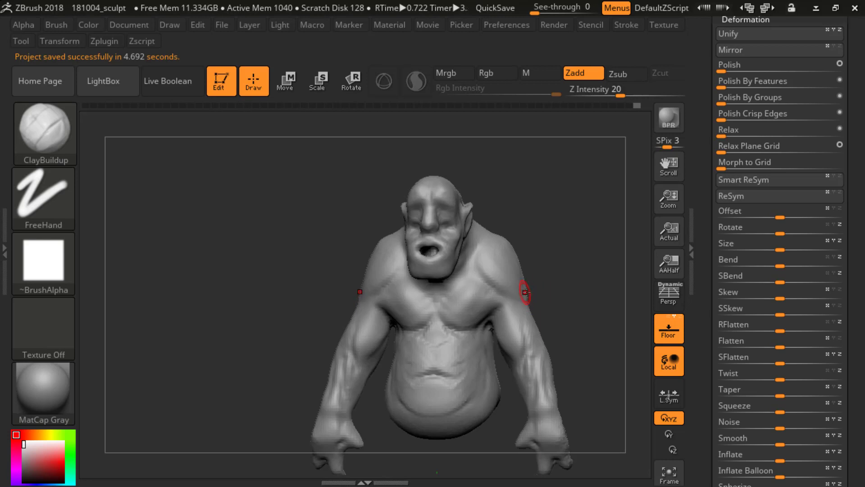
Step: Build up the transition between the outer chest and shoulders with the ClayBuildup brush at Z Intensity 20
drag(558, 239, 582, 252)
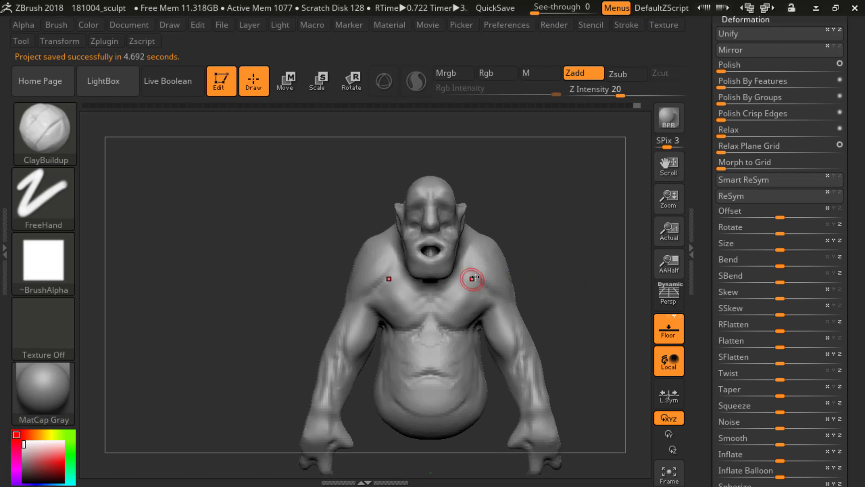
drag(492, 290, 509, 311)
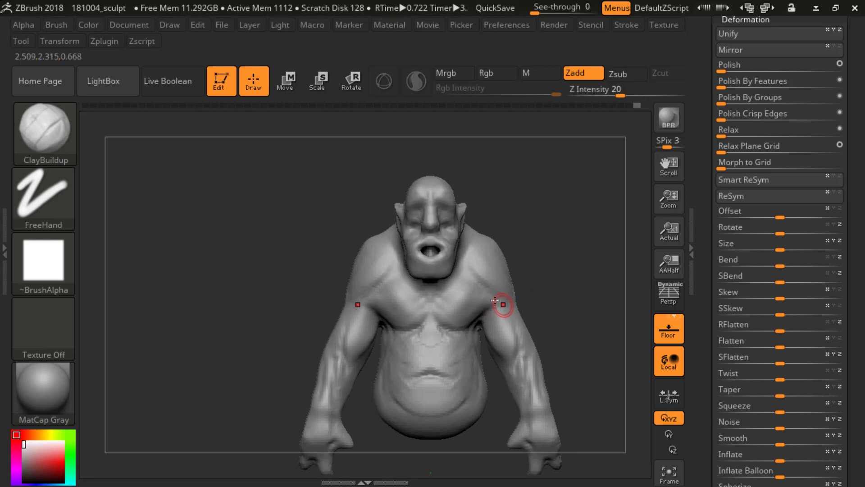
key(s)
mouse_move(507, 305)
mouse_down()
mouse_move(494, 305)
mouse_move(521, 281)
mouse_move(586, 295)
mouse_move(498, 305)
mouse_up()
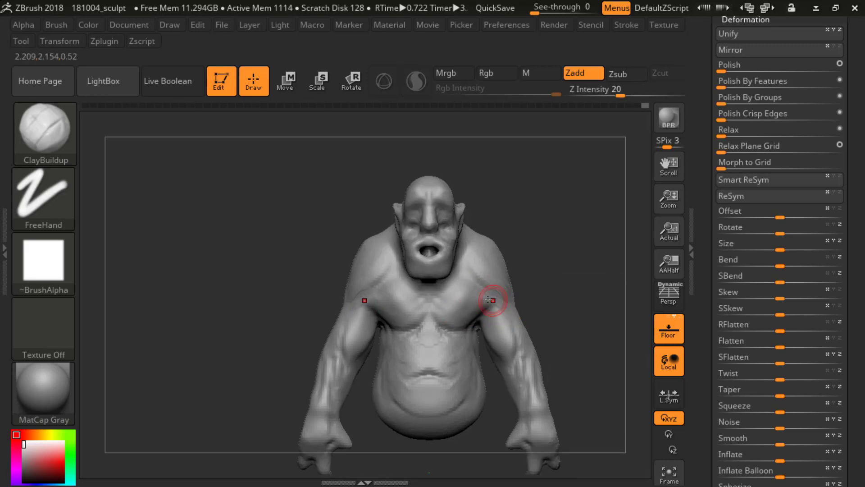
key(shift)
shift+drag(499, 304, 492, 305)
key(shift)
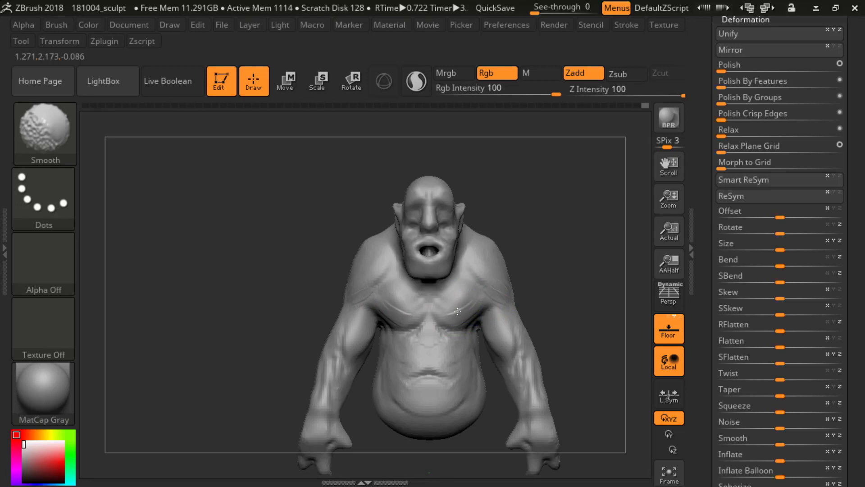
Step: Smooth the chest, shoulders and belly with the Smooth brush at Z Intensity 100, checking the body from several angles
key(shift)
shift+drag(487, 299, 471, 298)
mouse_move(576, 291)
alt+mouse_down()
mouse_move(556, 252)
mouse_move(527, 259)
alt+mouse_up()
shift+drag(462, 289, 473, 288)
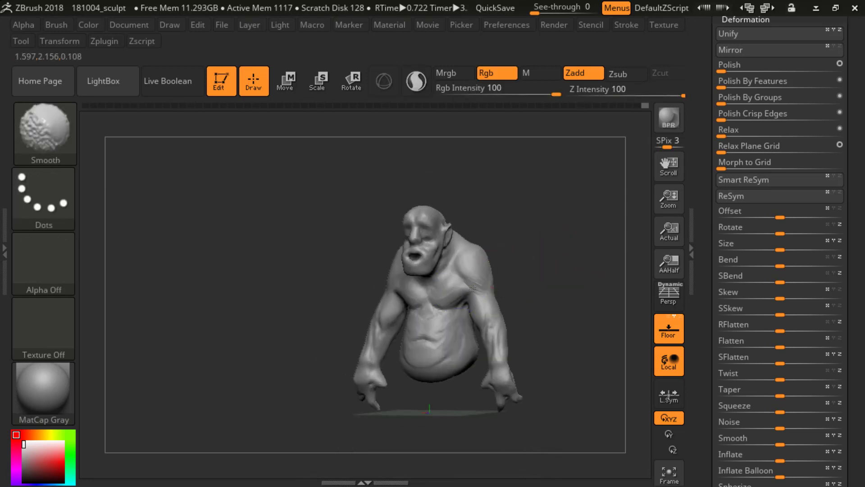
shift+drag(455, 324, 451, 333)
mouse_move(529, 291)
shift+mouse_down()
mouse_move(554, 293)
mouse_move(538, 290)
shift+mouse_up()
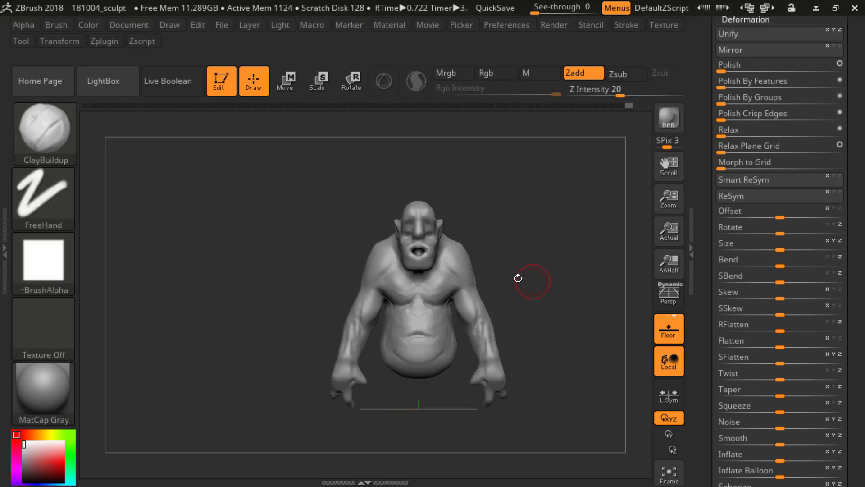
shift+drag(429, 311, 426, 313)
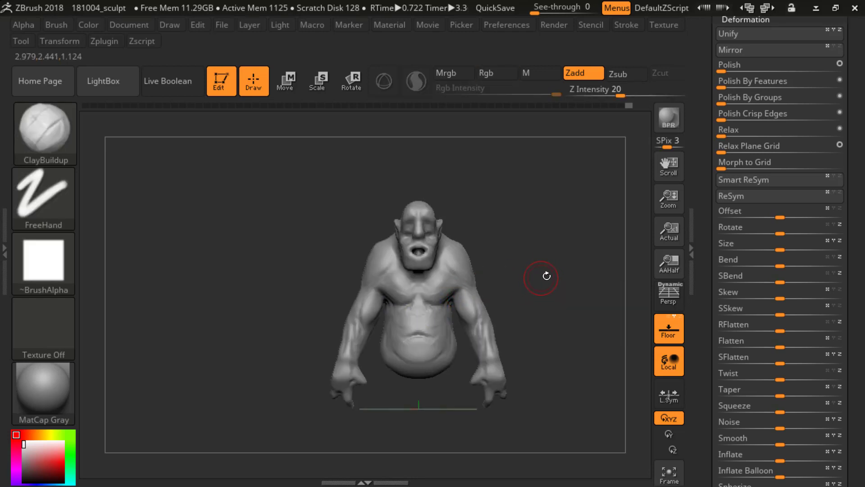
mouse_move(547, 275)
mouse_down()
mouse_move(502, 272)
mouse_move(541, 266)
mouse_up()
alt+drag(543, 267, 607, 298)
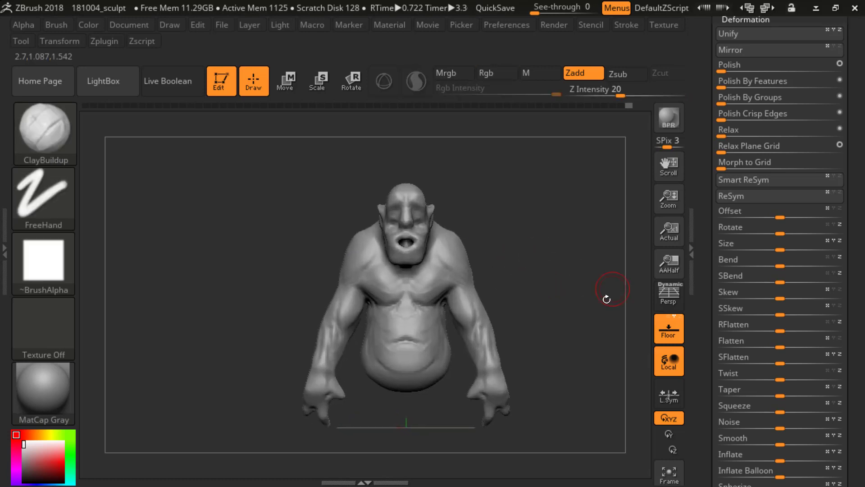
key(shift)
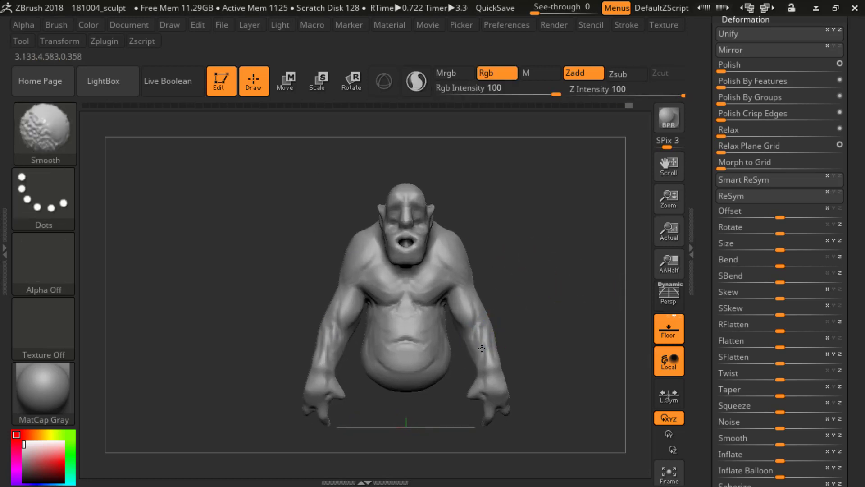
Step: Remesh the whole creature with DynaMesh at Resolution 104 and inspect its polygon wireframe
mouse_move(701, 189)
mouse_down()
mouse_move(708, 130)
mouse_move(710, 281)
mouse_up()
click(738, 52)
drag(714, 97, 718, 186)
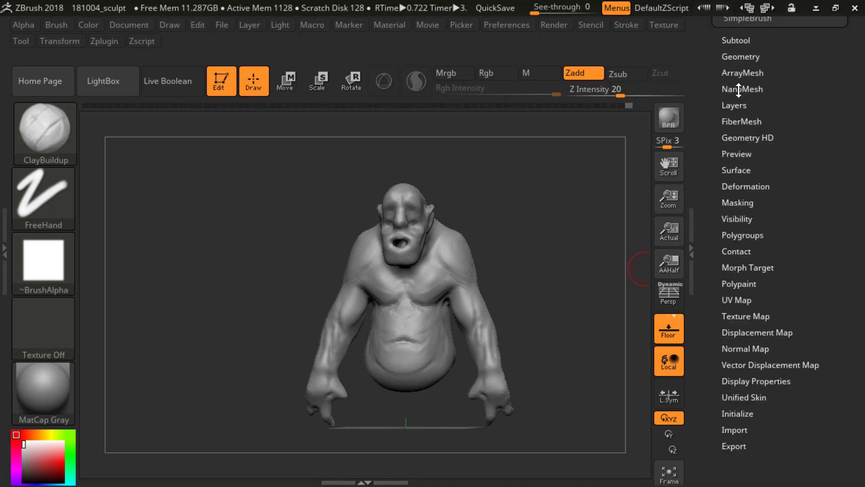
click(743, 57)
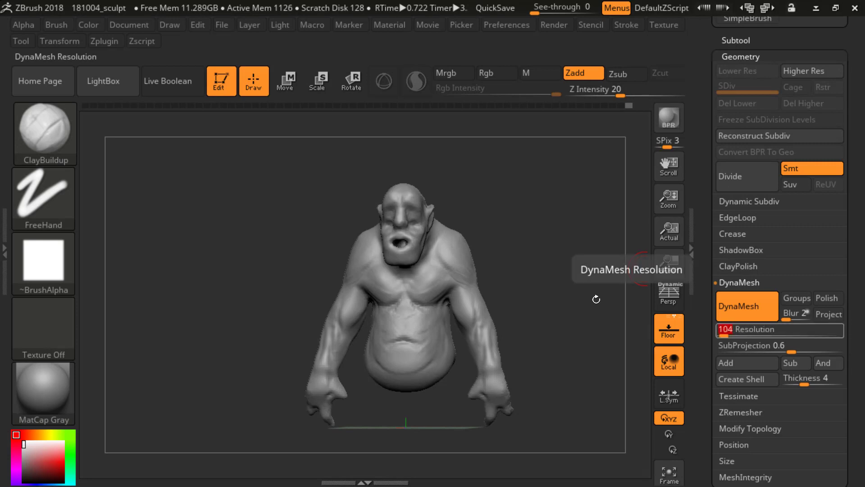
key(shift)
key(ctrl)
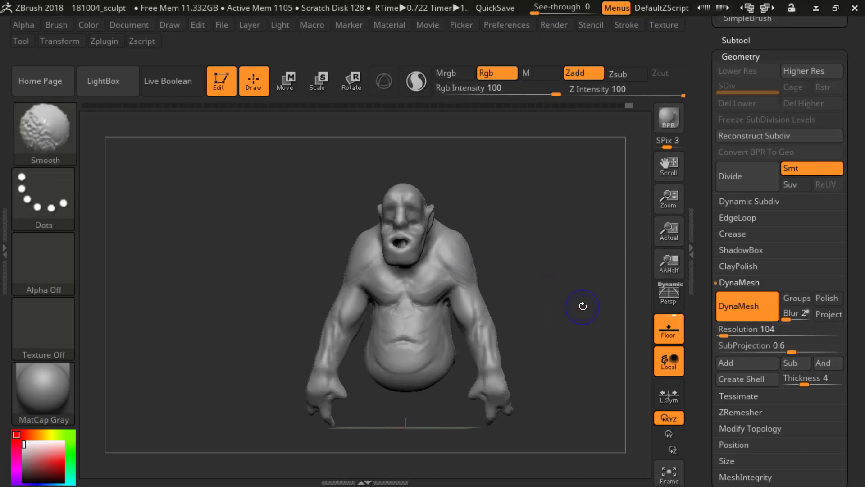
key(shift+f)
key(shift+f)
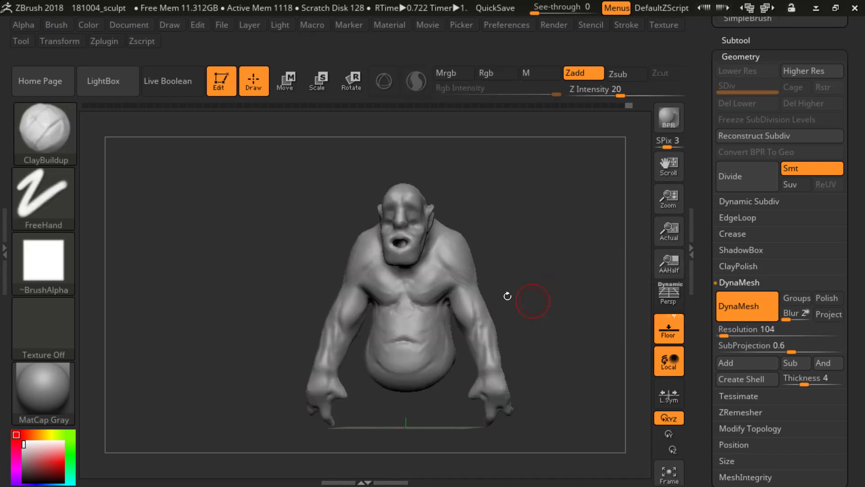
Step: Check the creature's polygon count and remesh it with DynaMesh at Resolution 80
key(shift)
scroll(744, 173, up, 5)
mouse_move(745, 173)
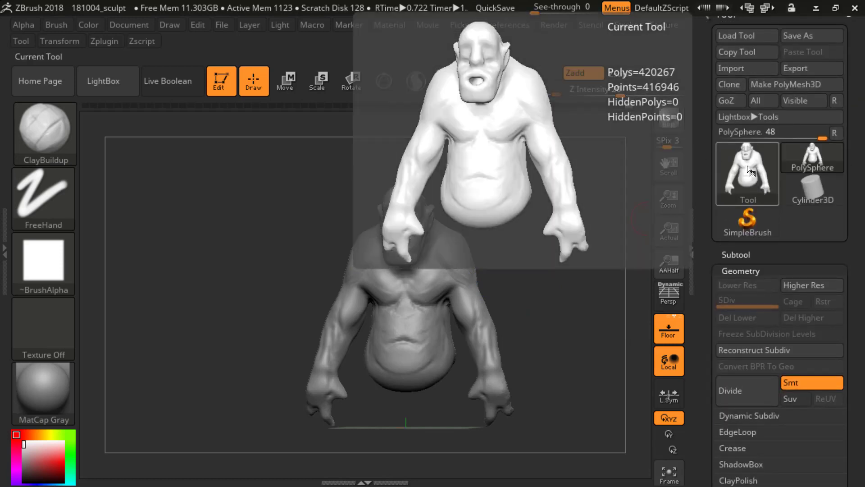
scroll(717, 252, down, 5)
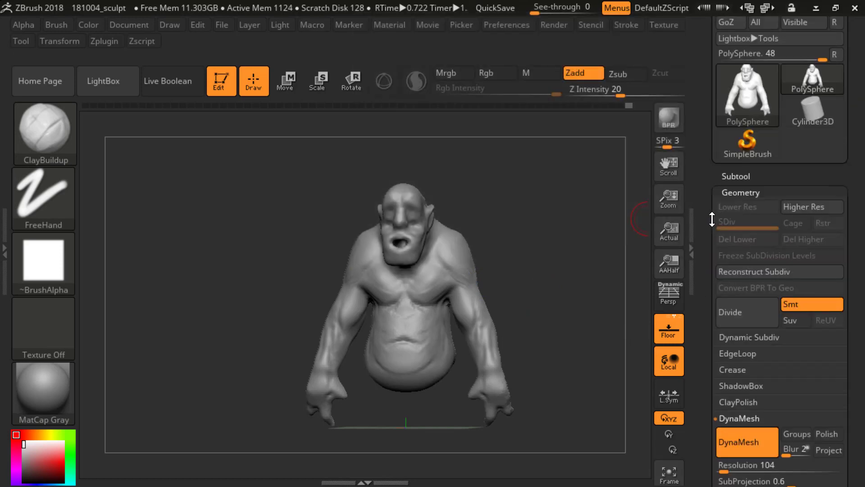
click(726, 358)
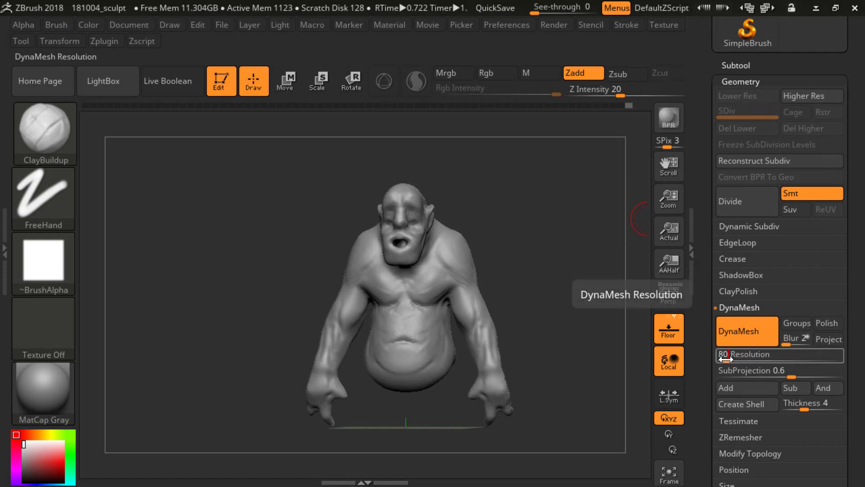
key(Return)
ctrl+drag(521, 228, 541, 320)
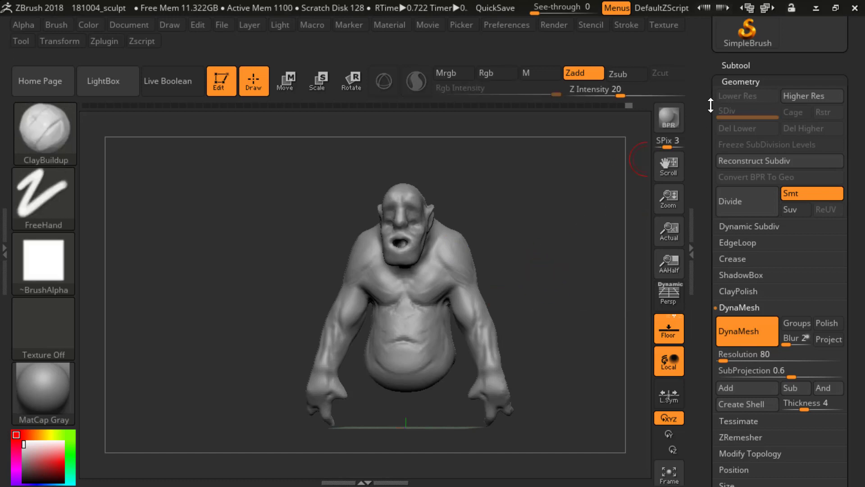
key(shift+f)
key(shift+f)
Step: Add volume to the shoulders and inner ears with the ClayBuildup brush at Z Intensity 20
mouse_move(550, 270)
alt+mouse_down()
mouse_move(574, 234)
mouse_move(569, 241)
alt+mouse_up()
mouse_move(463, 288)
shift+mouse_down()
mouse_move(494, 304)
mouse_move(487, 298)
shift+mouse_up()
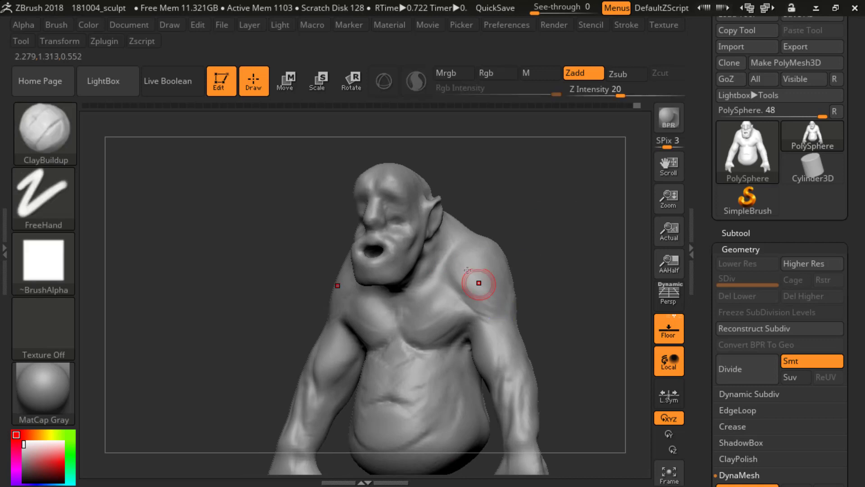
drag(546, 260, 579, 262)
mouse_move(514, 231)
mouse_down()
mouse_move(484, 232)
mouse_move(474, 212)
mouse_move(504, 192)
mouse_move(556, 220)
mouse_up()
key(s)
drag(556, 219, 529, 202)
drag(453, 224, 471, 219)
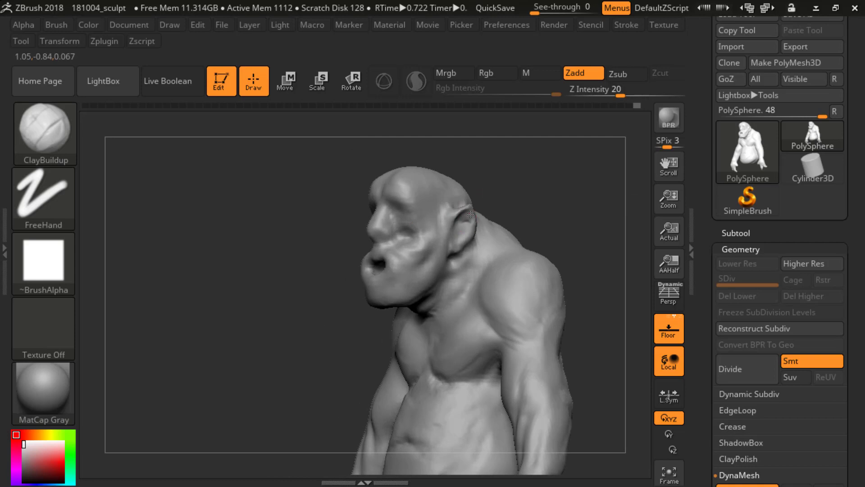
mouse_move(524, 185)
mouse_down()
mouse_move(509, 194)
mouse_move(526, 197)
mouse_move(465, 226)
mouse_up()
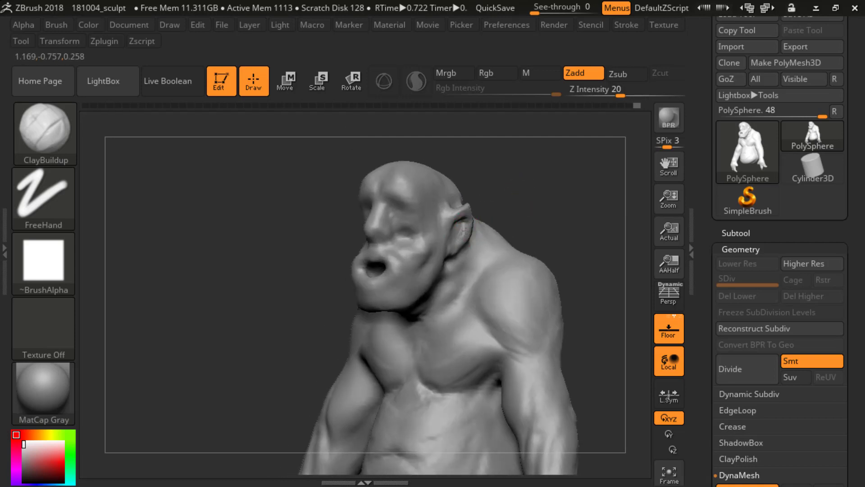
Step: Shape the forehead and brow with ClayBuildup strokes and smoothing, working from several angles
mouse_move(515, 199)
mouse_down()
mouse_move(455, 228)
mouse_move(547, 193)
mouse_move(488, 217)
mouse_move(433, 220)
mouse_move(452, 205)
mouse_up()
key(shift)
mouse_move(539, 183)
mouse_down()
mouse_move(569, 187)
mouse_move(536, 192)
mouse_up()
drag(431, 204, 442, 199)
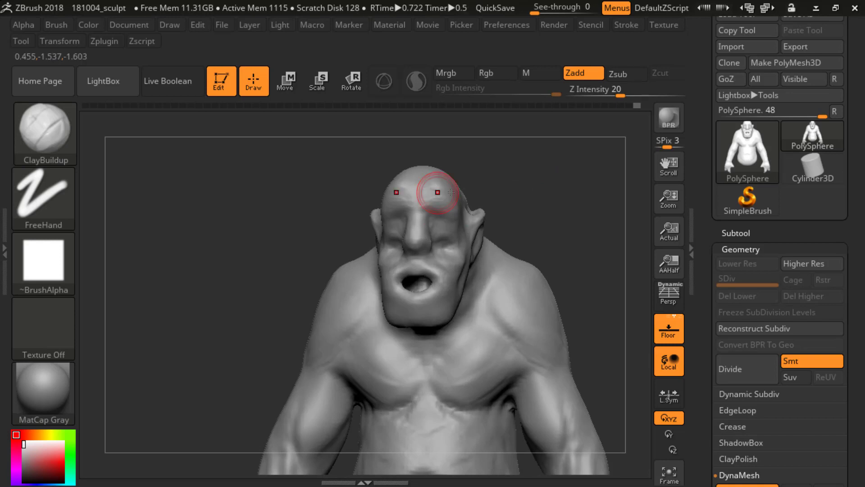
drag(515, 181, 441, 185)
shift+drag(543, 176, 525, 179)
mouse_move(587, 200)
alt+mouse_down()
mouse_move(527, 177)
mouse_move(548, 169)
mouse_move(580, 203)
mouse_move(554, 184)
mouse_move(570, 183)
mouse_move(569, 194)
mouse_move(557, 189)
mouse_move(543, 201)
alt+mouse_up()
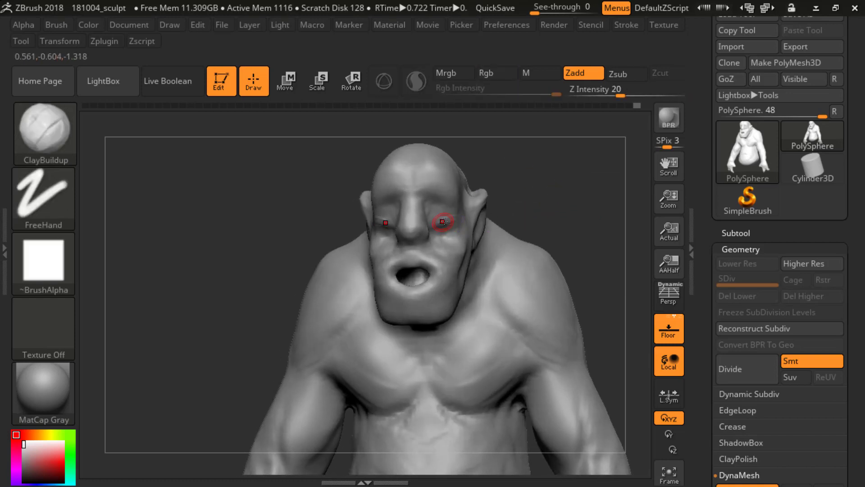
Step: Build up the eye sockets and lower eyelids with the ClayBuildup brush, adjusting the brush size and reviewing the head from different angles
shift+drag(452, 224, 438, 224)
drag(539, 194, 554, 196)
shift+drag(441, 220, 451, 225)
drag(547, 197, 464, 201)
mouse_move(391, 214)
mouse_down()
mouse_move(503, 204)
mouse_move(451, 200)
mouse_up()
key(s)
shift+drag(575, 185, 587, 184)
alt+drag(565, 184, 549, 158)
mouse_move(546, 195)
shift+mouse_down()
mouse_move(525, 199)
mouse_move(548, 185)
mouse_move(576, 193)
mouse_move(548, 228)
mouse_move(572, 211)
shift+mouse_up()
drag(572, 164, 570, 216)
drag(572, 214, 561, 209)
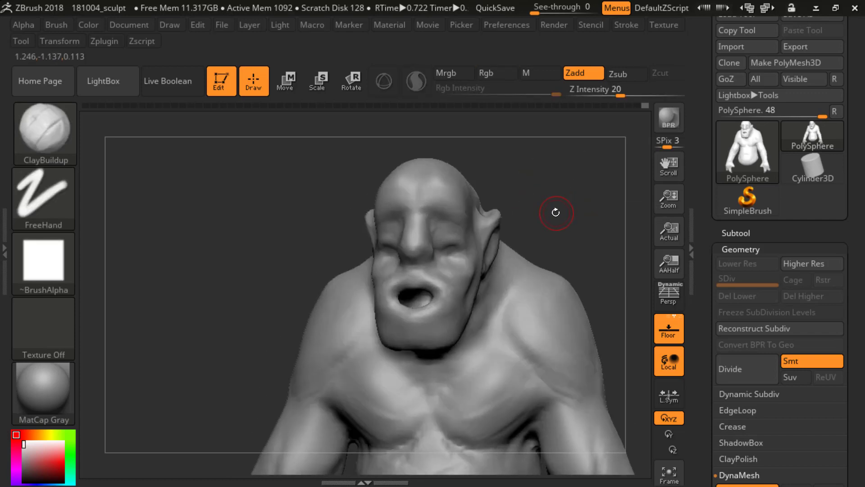
Step: Carve the eyelid creases in both eyes with the DamStandard brush in Zsub mode at Z Intensity 33
key(b)
key(d)
key(b)
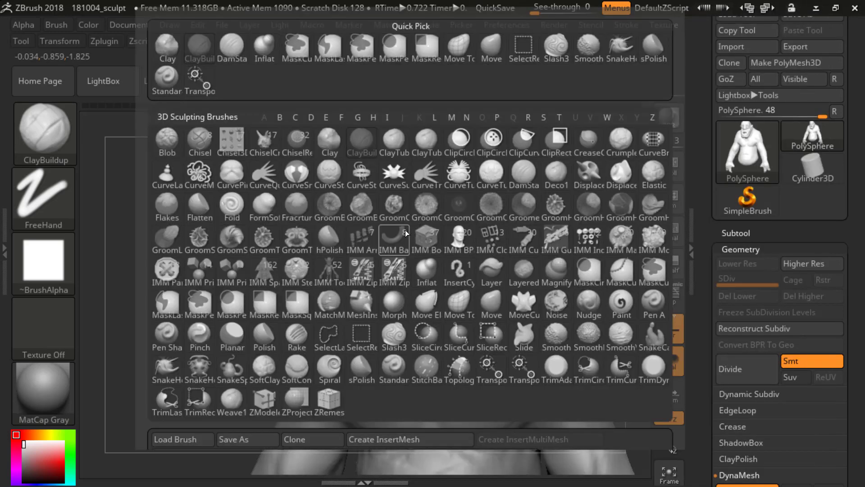
click(406, 233)
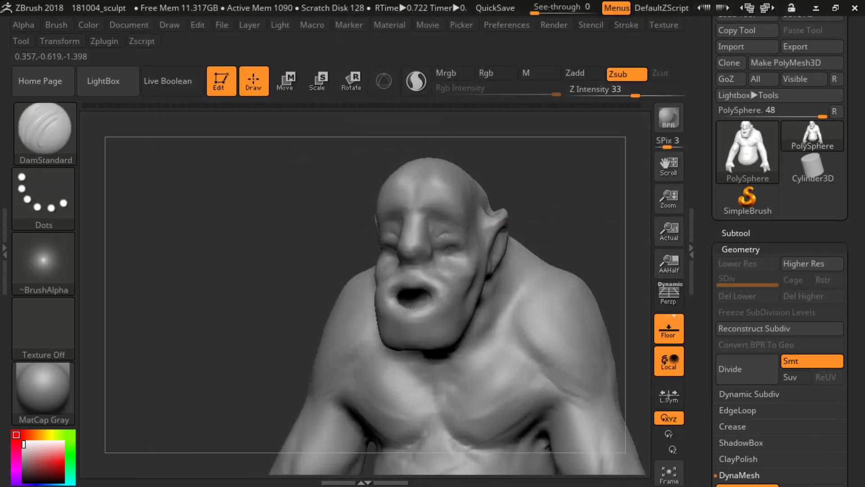
drag(558, 190, 459, 238)
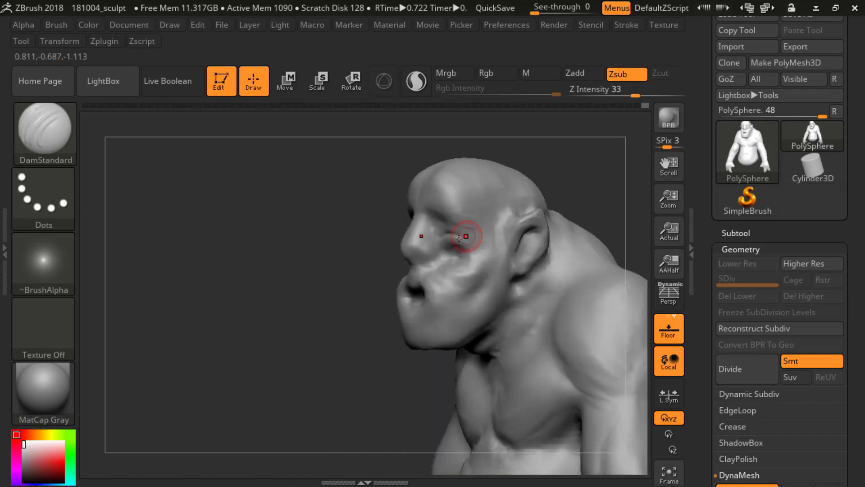
shift+drag(394, 266, 396, 268)
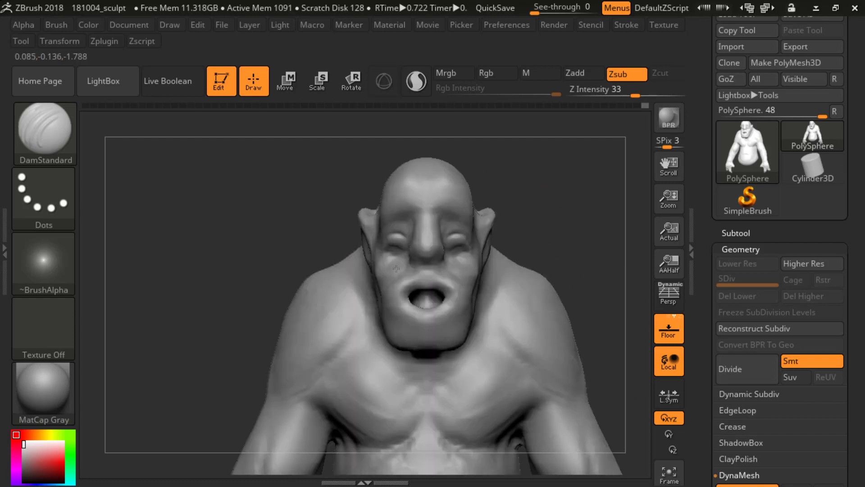
drag(536, 220, 442, 232)
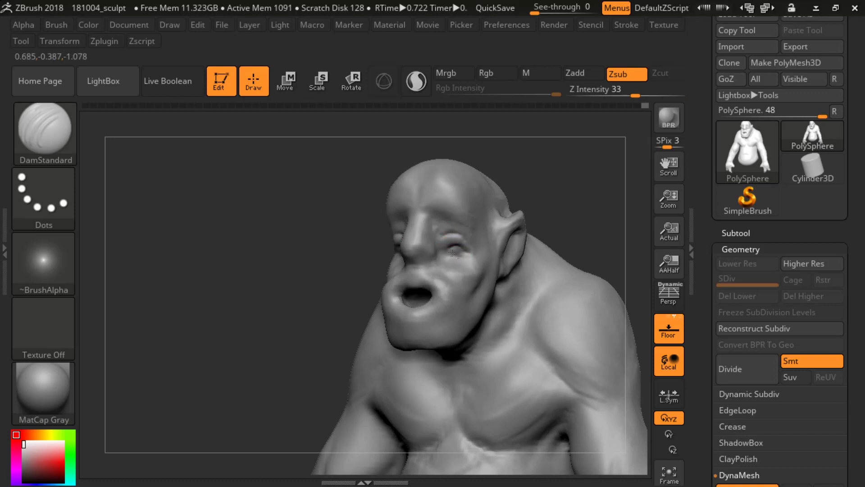
mouse_move(569, 220)
shift+mouse_down()
mouse_move(554, 191)
mouse_move(573, 207)
mouse_move(569, 213)
mouse_move(415, 196)
shift+mouse_up()
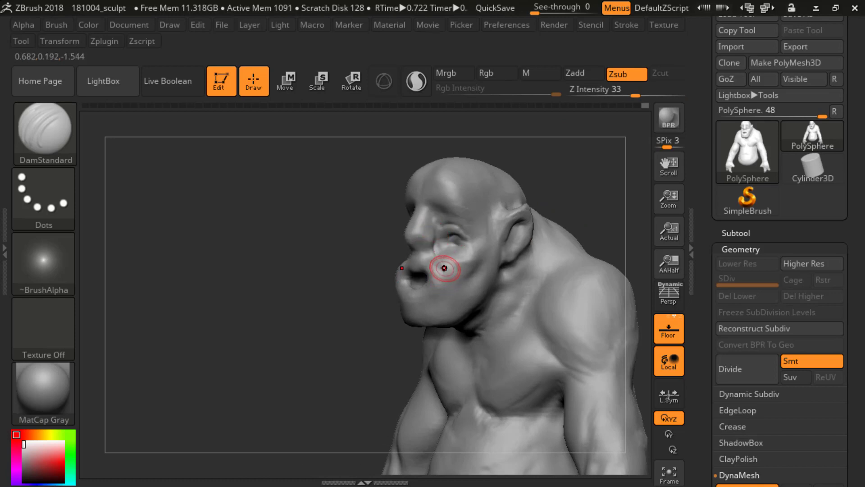
Step: Build up the folds beside the nose and the upper lip with the ClayBuildup brush at Z Intensity 20
key(b)
key(b)
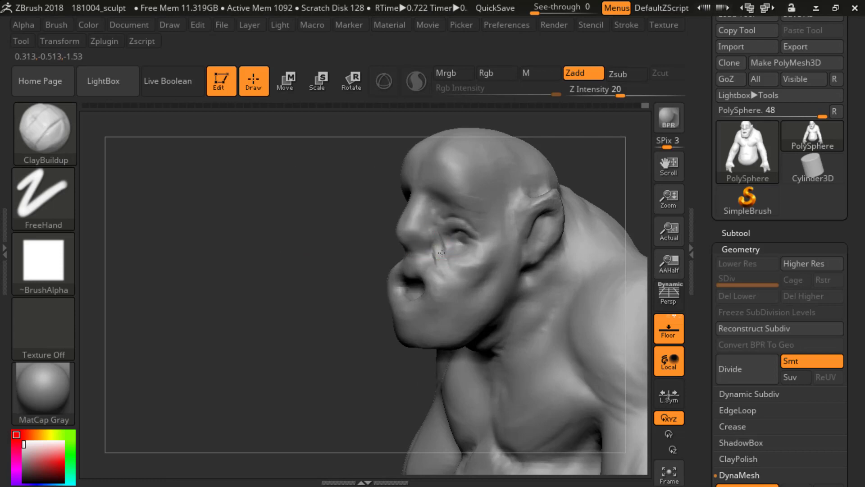
drag(442, 253, 446, 264)
mouse_move(344, 235)
mouse_down()
mouse_move(440, 239)
mouse_move(464, 283)
mouse_up()
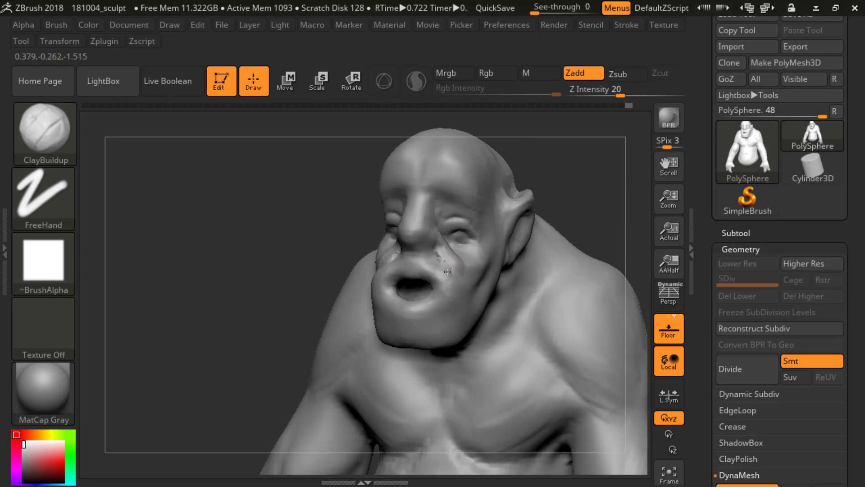
drag(419, 264, 420, 267)
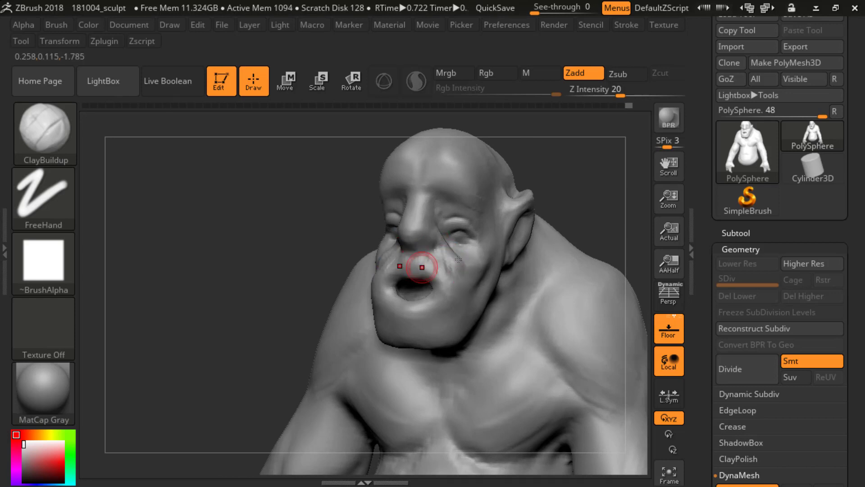
drag(591, 169, 488, 207)
drag(380, 276, 432, 250)
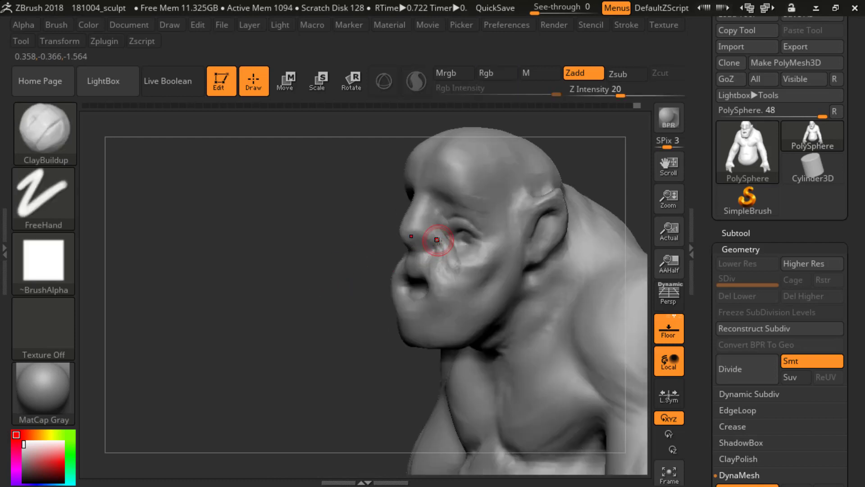
Step: Add ClayBuildup volume to the cheeks and the area beneath the eyes, working from side and three-quarter angles
drag(336, 260, 373, 266)
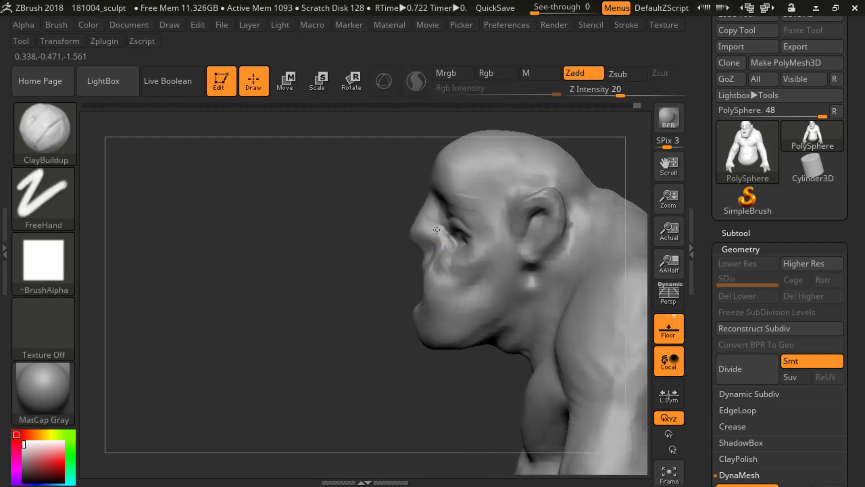
drag(357, 272, 476, 257)
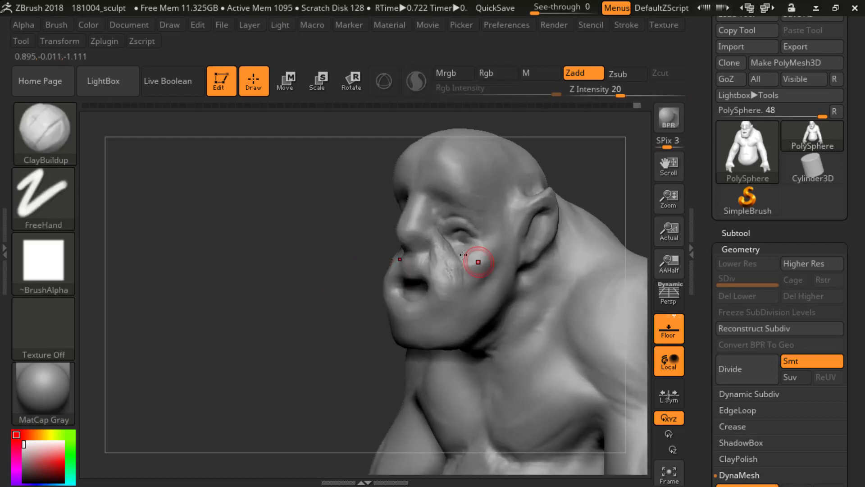
mouse_move(309, 261)
mouse_down()
mouse_move(561, 195)
mouse_move(476, 245)
mouse_up()
drag(564, 220, 482, 236)
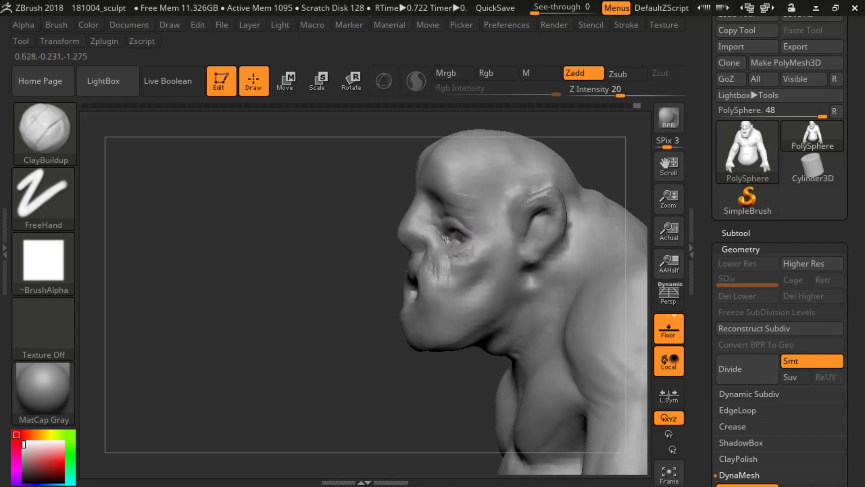
mouse_move(332, 276)
mouse_down()
mouse_move(396, 277)
mouse_move(550, 188)
mouse_move(456, 250)
mouse_up()
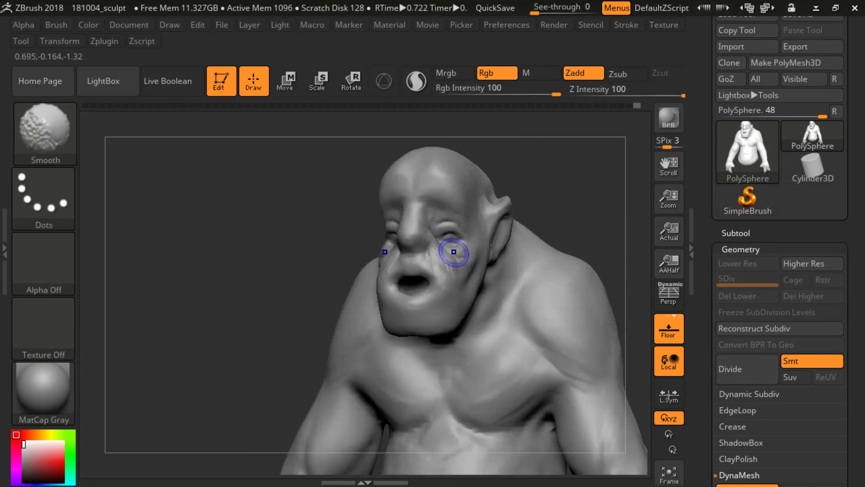
Step: Smooth the fresh clay strokes under the eyes and on the upper lip with the Smooth brush
shift+drag(561, 216, 564, 215)
mouse_move(435, 260)
shift+mouse_down()
mouse_move(434, 249)
mouse_move(422, 263)
shift+mouse_up()
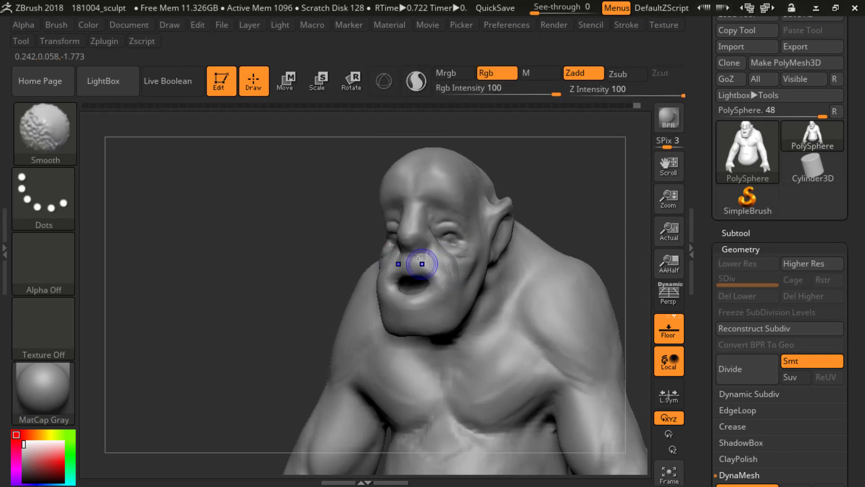
shift+drag(579, 207, 506, 239)
mouse_move(404, 259)
mouse_down()
mouse_move(403, 270)
mouse_move(396, 261)
mouse_up()
mouse_move(518, 216)
mouse_down()
mouse_move(539, 207)
mouse_move(476, 220)
mouse_move(325, 312)
mouse_move(436, 293)
mouse_up()
Step: Sharpen the upper lip edge and mouth corners with the DamStandard brush in Zsub mode at Z Intensity 33
key(b)
key(d)
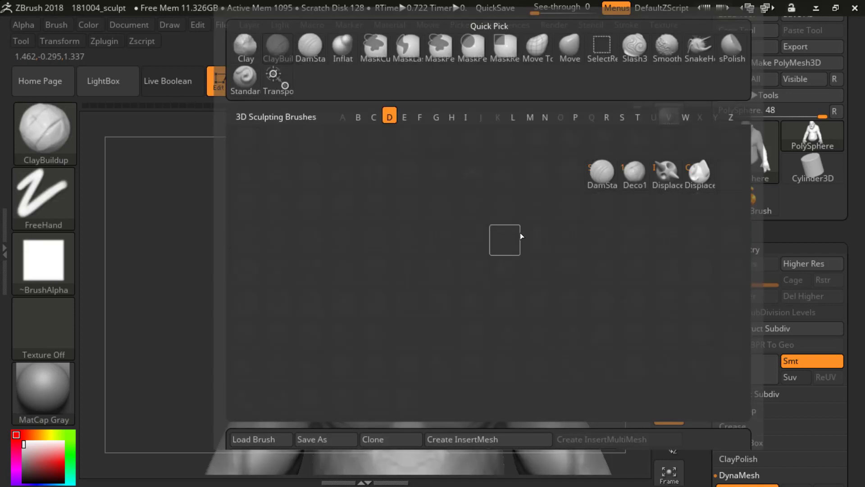
key(s)
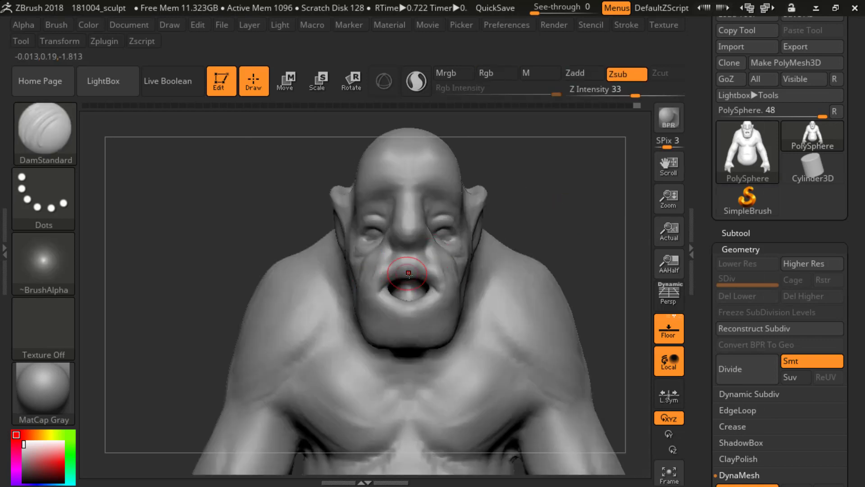
drag(499, 238, 374, 293)
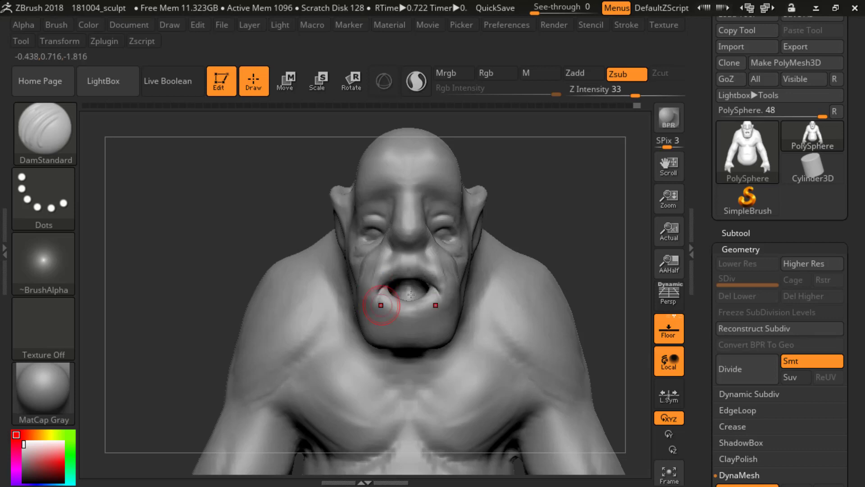
Step: Carve the nostrils into the underside of the nose with the DamStandard brush
alt+drag(581, 224, 567, 154)
mouse_move(556, 205)
mouse_down()
mouse_move(496, 206)
mouse_move(545, 186)
mouse_move(532, 226)
mouse_up()
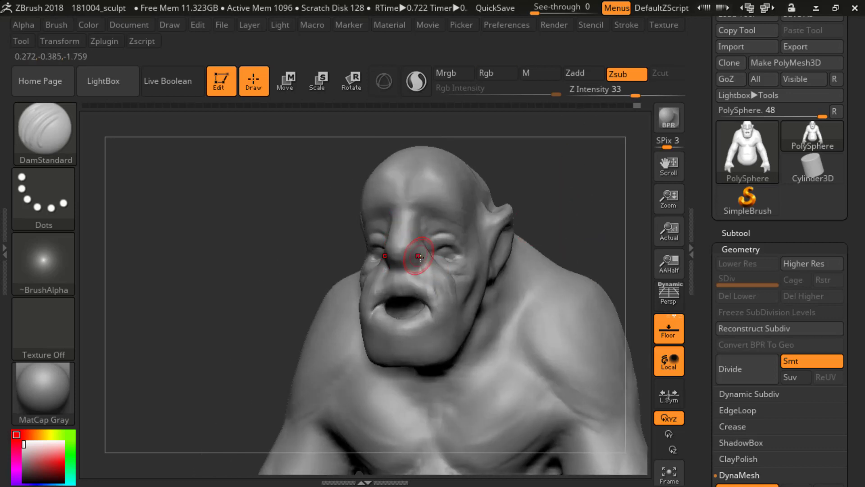
drag(413, 265, 418, 262)
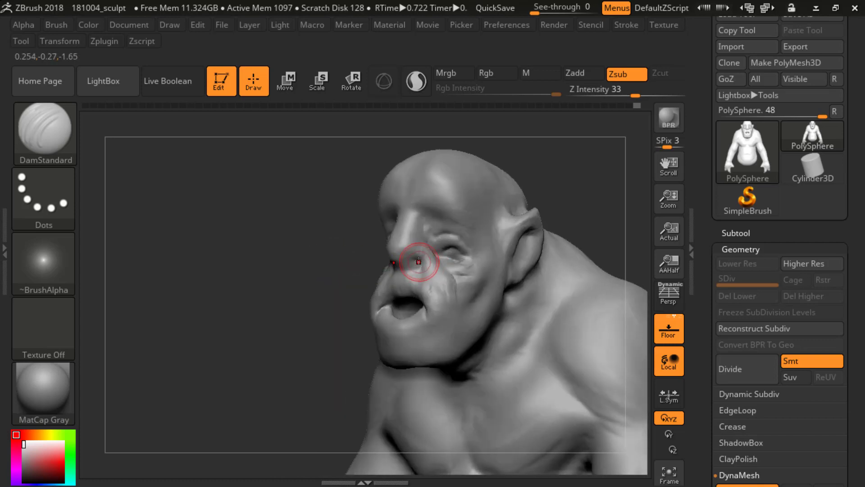
mouse_move(306, 243)
mouse_down()
mouse_move(360, 242)
mouse_move(310, 250)
mouse_up()
drag(413, 258, 417, 261)
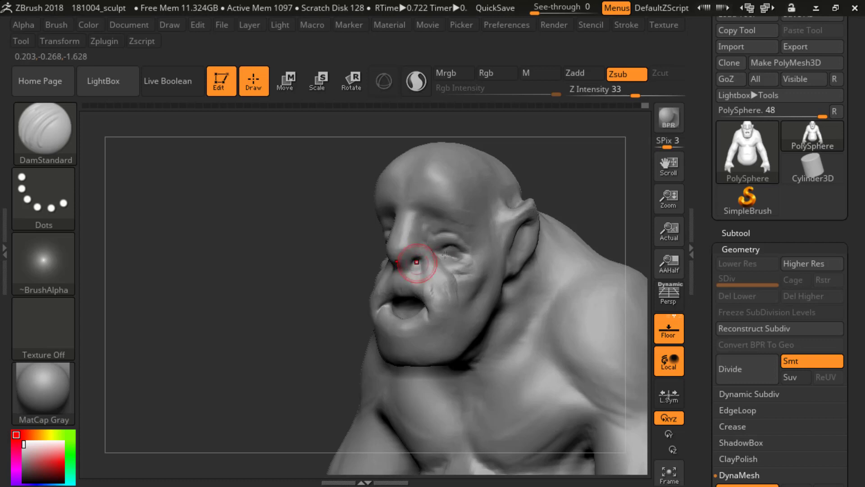
Step: Adjust the DamStandard brush size and carve the creases that define the nostril wings against the cheeks
drag(567, 180, 528, 199)
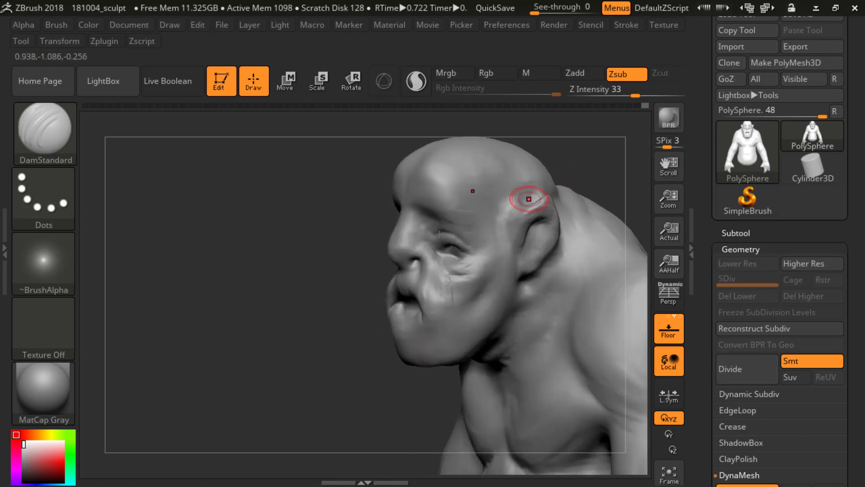
key(s)
drag(415, 244, 413, 243)
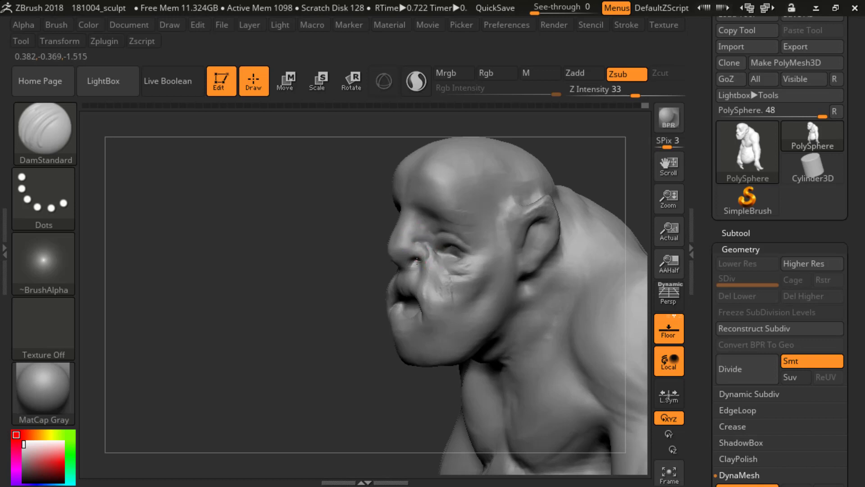
drag(335, 272, 383, 266)
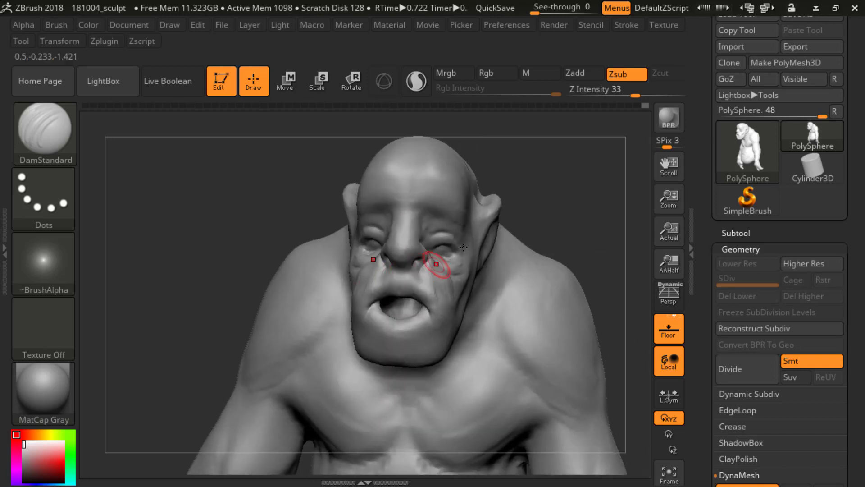
mouse_move(540, 204)
shift+mouse_down()
mouse_move(560, 197)
mouse_move(525, 201)
shift+mouse_up()
drag(418, 238, 427, 265)
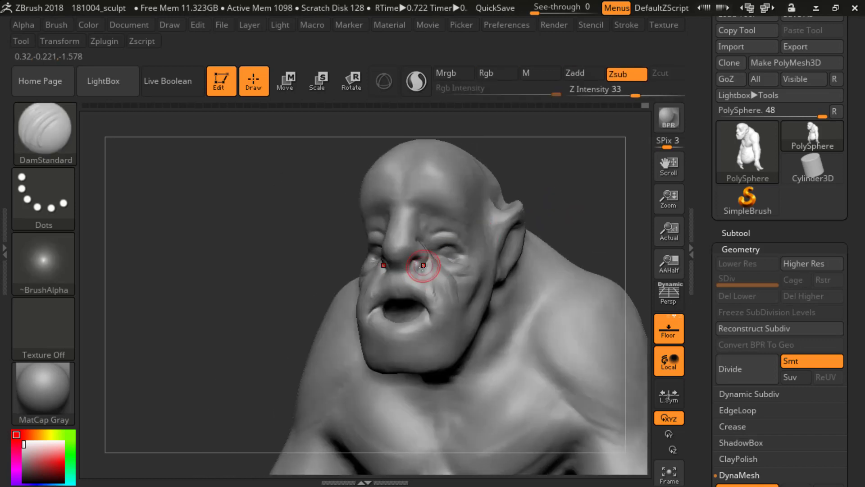
drag(571, 189, 532, 196)
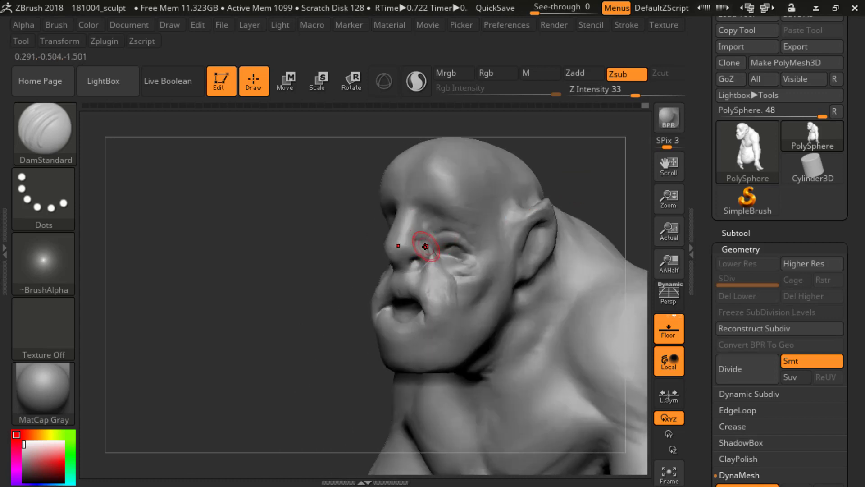
drag(415, 245, 444, 242)
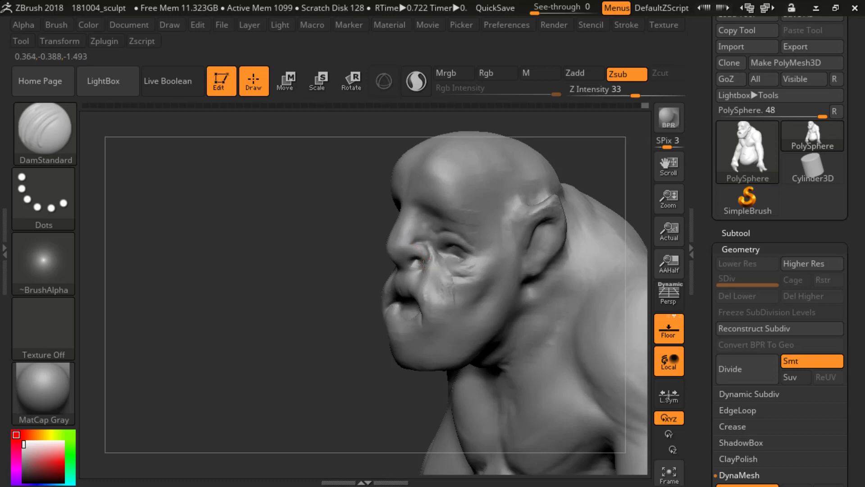
Step: Carve the nasolabial folds from the nostril wings down across the cheeks with the DamStandard brush
mouse_move(392, 275)
mouse_down()
mouse_move(521, 217)
mouse_move(537, 228)
mouse_move(415, 261)
mouse_up()
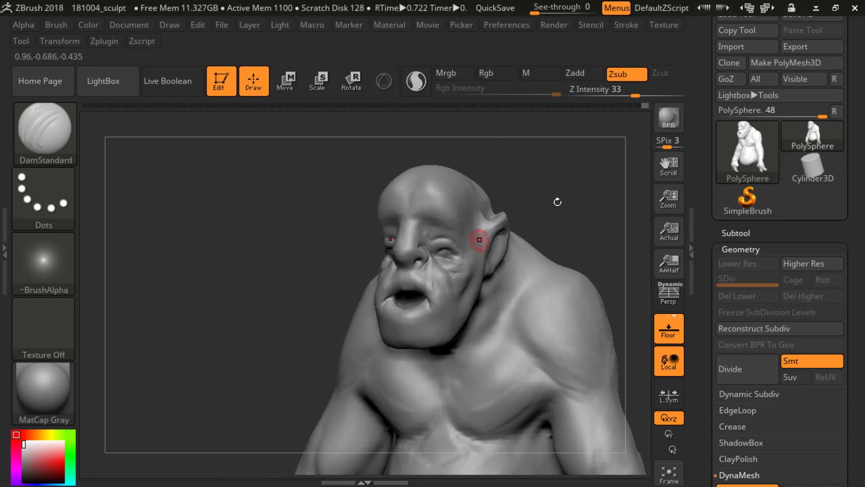
mouse_move(479, 240)
mouse_down()
mouse_move(438, 243)
mouse_move(444, 276)
mouse_up()
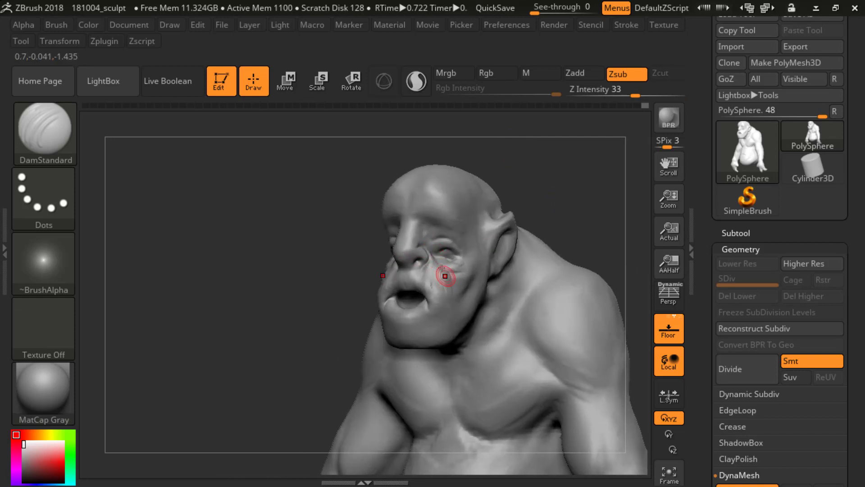
drag(427, 247, 452, 296)
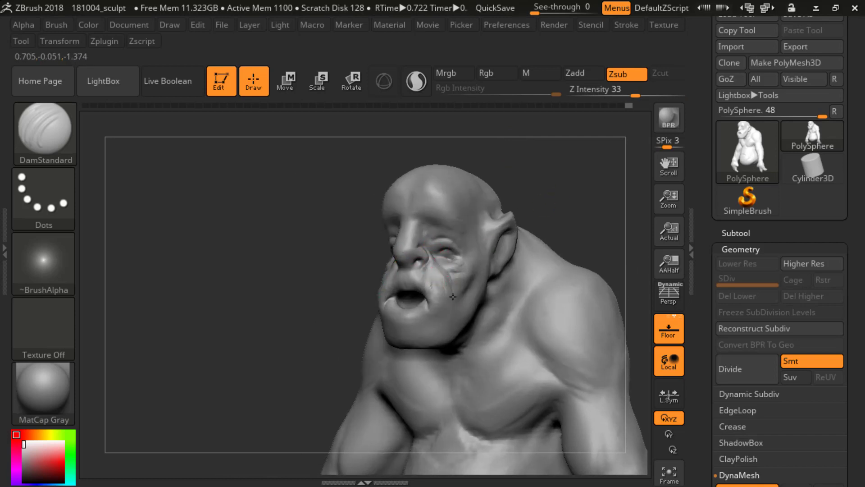
Step: Carve the creases around the lower lip and chin with the DamStandard brush and refine the lines beneath the eyes
mouse_move(531, 217)
mouse_down()
mouse_move(541, 183)
mouse_move(562, 243)
mouse_up()
mouse_move(382, 301)
mouse_down()
mouse_move(384, 315)
mouse_move(405, 325)
mouse_move(391, 333)
mouse_move(385, 316)
mouse_up()
shift+drag(541, 239, 538, 234)
mouse_move(539, 234)
alt+mouse_down()
mouse_move(537, 182)
mouse_move(536, 232)
mouse_move(480, 235)
mouse_move(519, 247)
mouse_move(497, 185)
mouse_move(500, 239)
alt+mouse_up()
drag(500, 238, 444, 243)
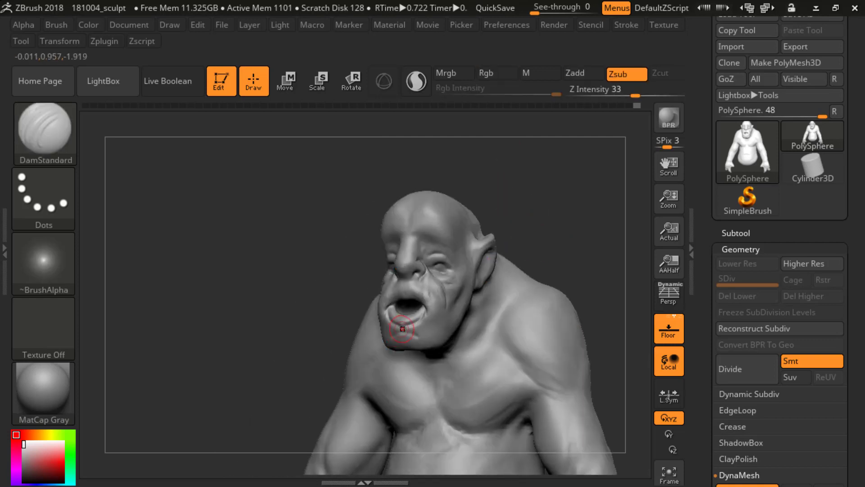
key(shift)
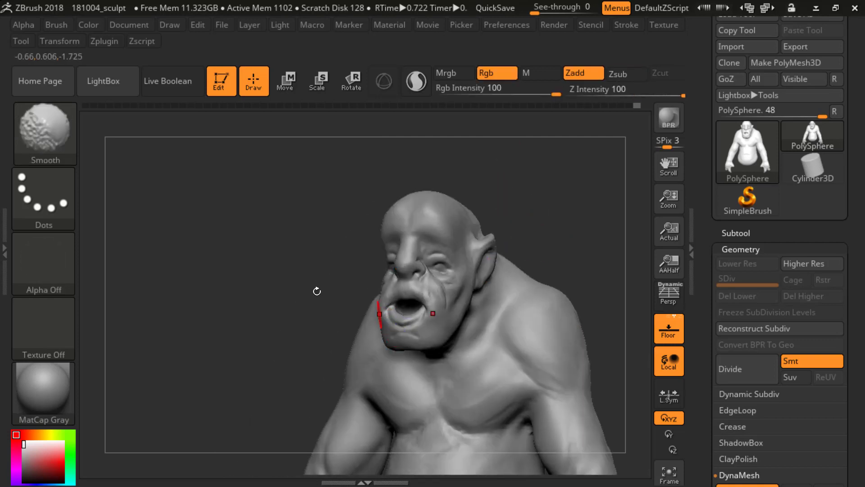
shift+drag(316, 291, 323, 290)
mouse_move(525, 243)
alt+mouse_down()
mouse_move(527, 214)
mouse_move(458, 230)
mouse_move(367, 377)
mouse_move(450, 270)
mouse_move(445, 250)
mouse_move(468, 268)
alt+mouse_up()
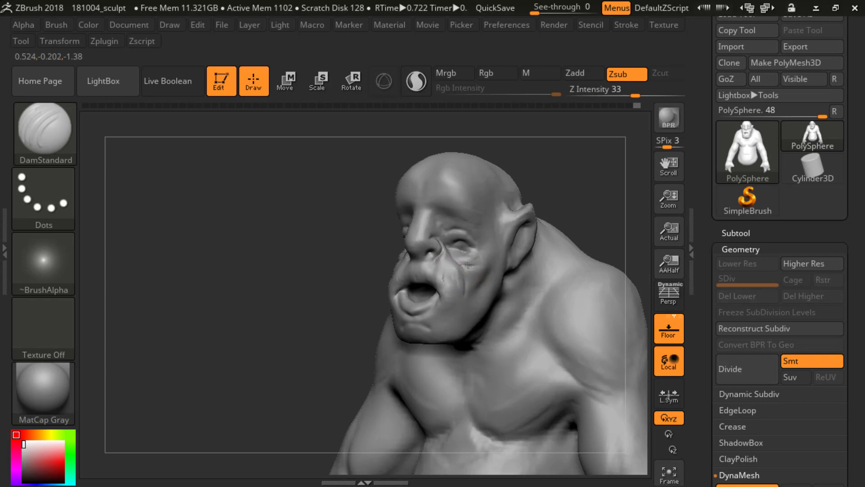
mouse_move(565, 201)
shift+mouse_down()
mouse_move(608, 204)
mouse_move(560, 180)
mouse_move(567, 218)
shift+mouse_up()
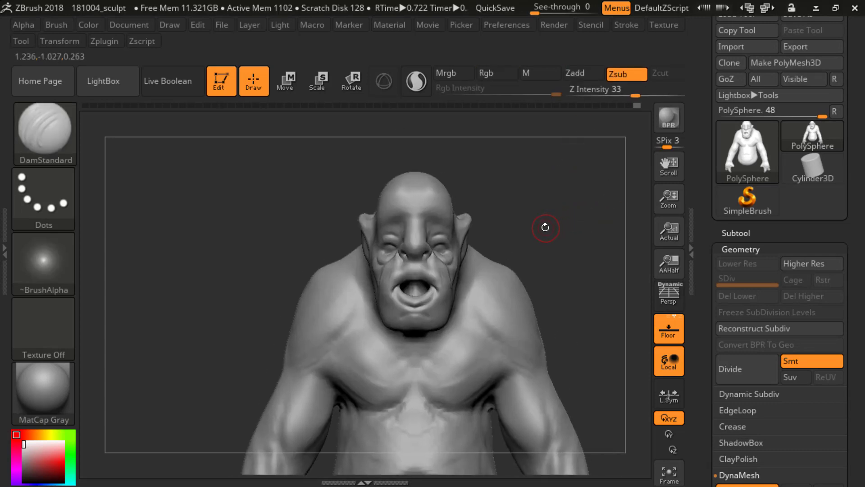
Step: Switch to the Standard brush in Zsub mode at Z Intensity 21 and deepen the eye bags
key(b)
key(d)
key(s)
key(b)
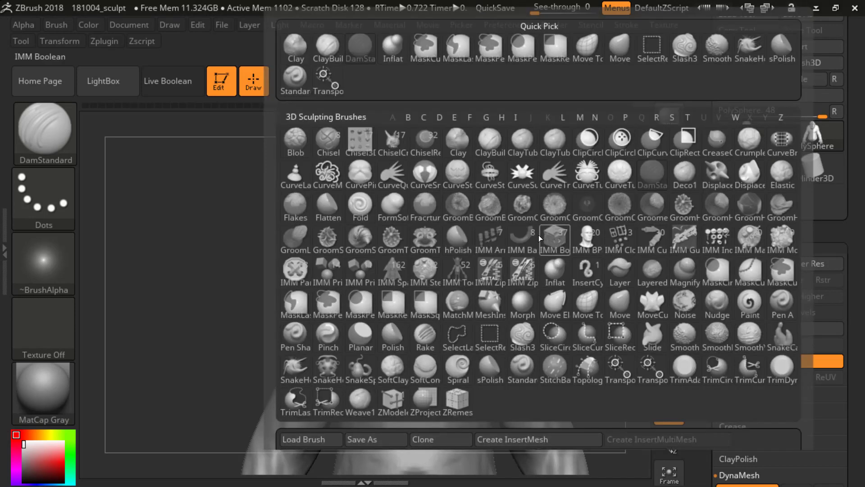
key(s)
key(t)
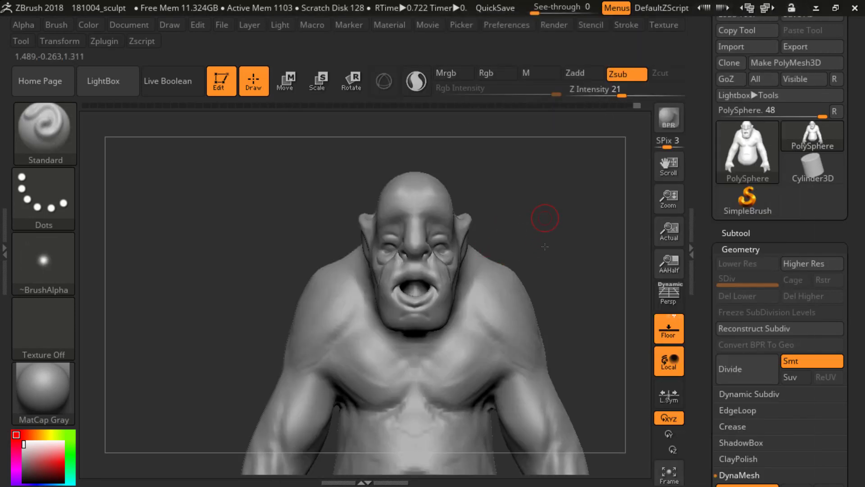
drag(545, 246, 477, 252)
key(shift)
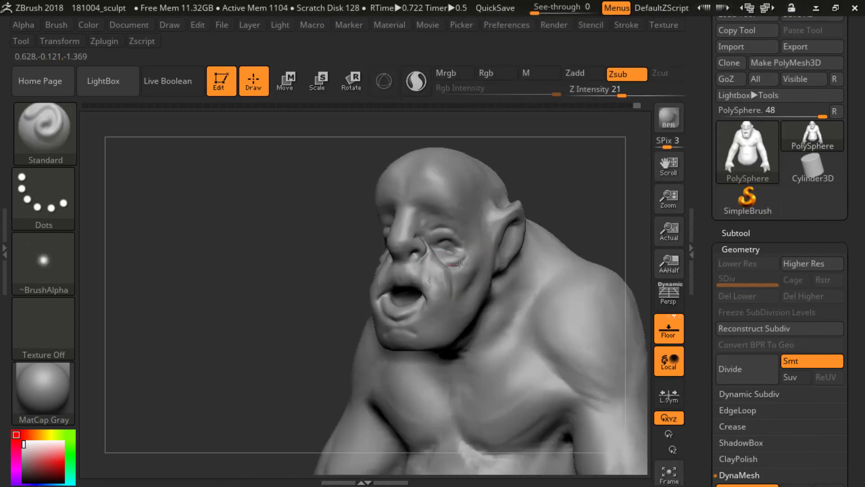
Step: Recess the areas around the eyes with the Standard brush in Zsub mode, raising Z Intensity to 29 and then 42
drag(579, 180, 585, 198)
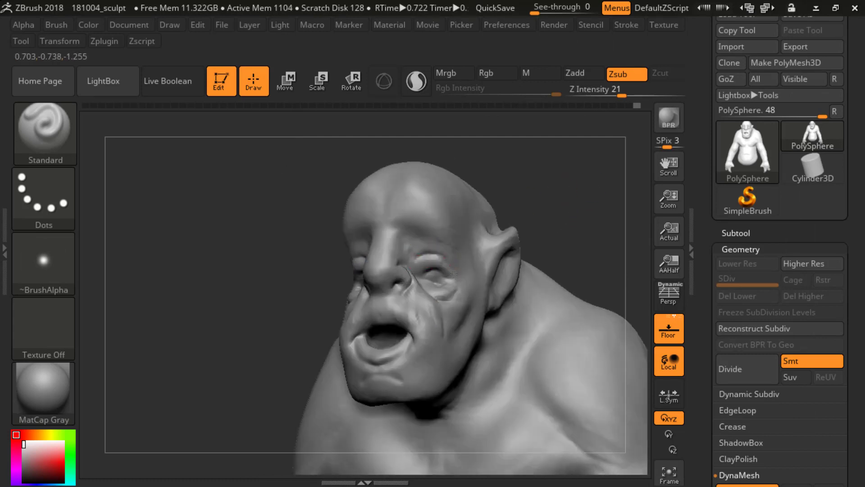
key(u)
drag(457, 269, 466, 267)
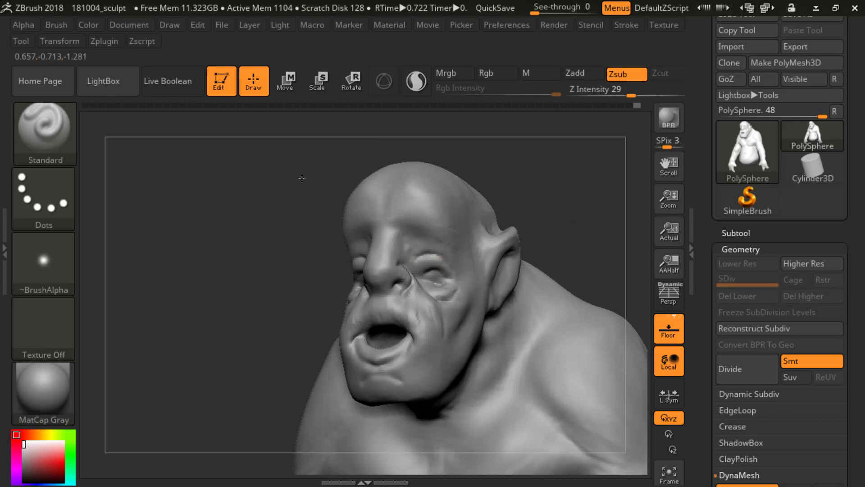
mouse_move(547, 209)
mouse_down()
mouse_move(580, 213)
mouse_move(556, 226)
mouse_up()
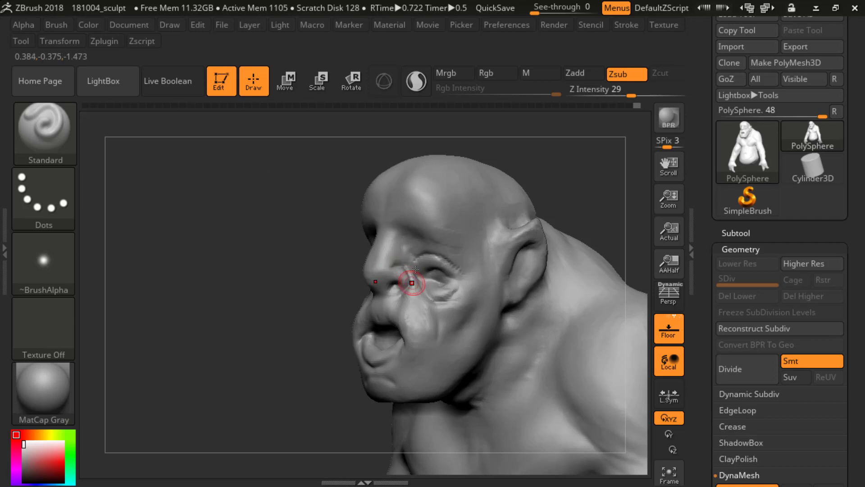
mouse_move(281, 300)
mouse_down()
mouse_move(425, 267)
mouse_move(443, 277)
mouse_move(436, 273)
mouse_up()
key(u)
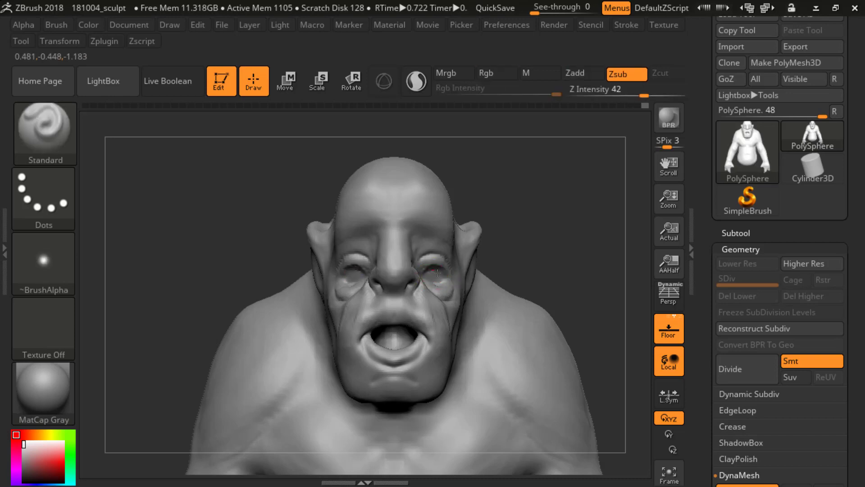
Step: Deepen the inner eye areas with the Standard brush in Zsub mode at Z Intensity 42, working from front and side
drag(542, 221, 397, 230)
drag(432, 278, 440, 272)
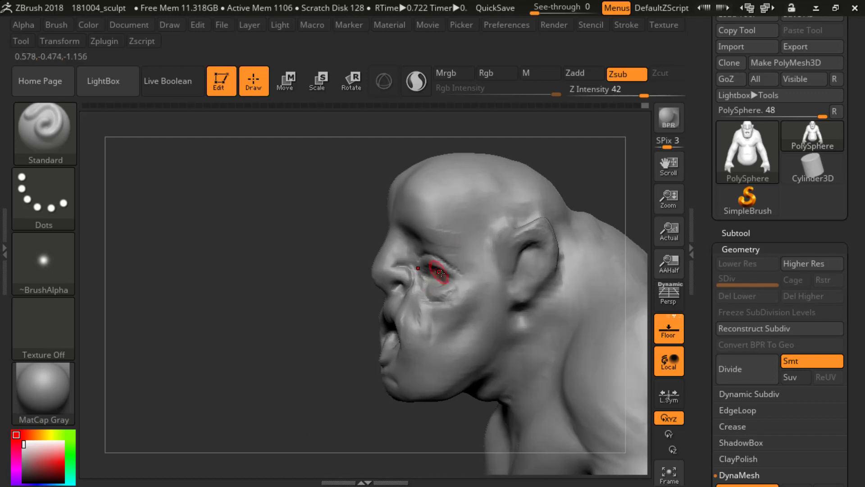
drag(325, 299, 477, 306)
drag(437, 277, 426, 272)
drag(538, 233, 388, 235)
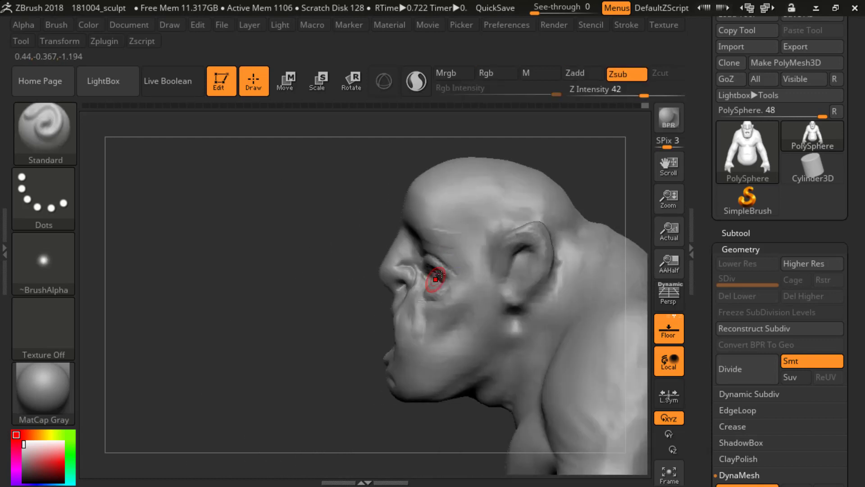
drag(341, 298, 495, 270)
Step: Switch to the ClayBuildup brush and set the masking brush to MaskPen
key(b)
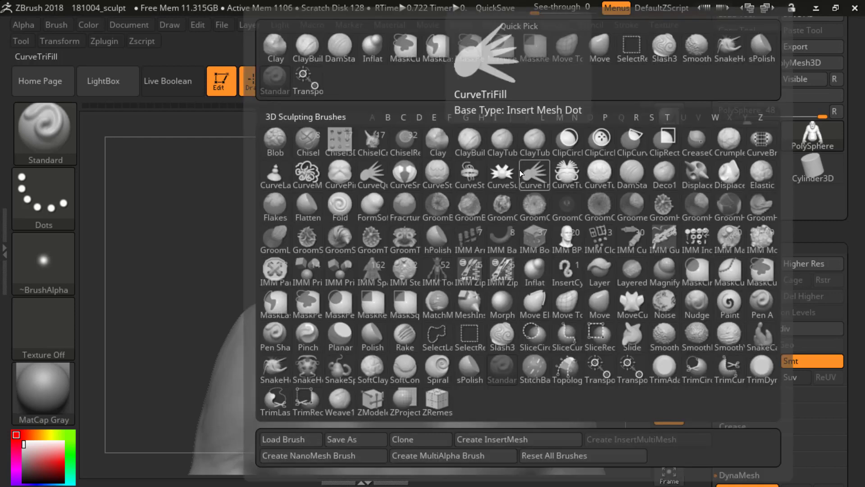
key(c)
key(b)
mouse_move(526, 224)
mouse_down()
mouse_move(538, 229)
mouse_move(431, 283)
mouse_move(431, 273)
mouse_move(439, 279)
mouse_move(565, 224)
mouse_up()
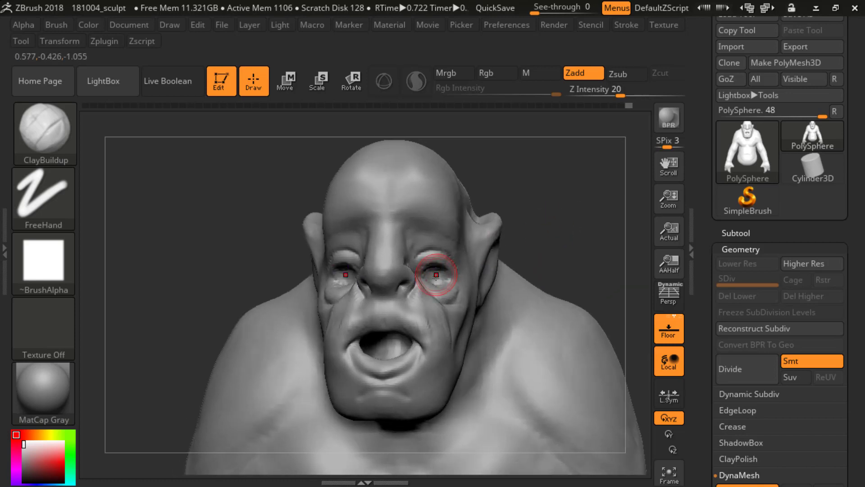
key(ctrl)
key(ctrl)
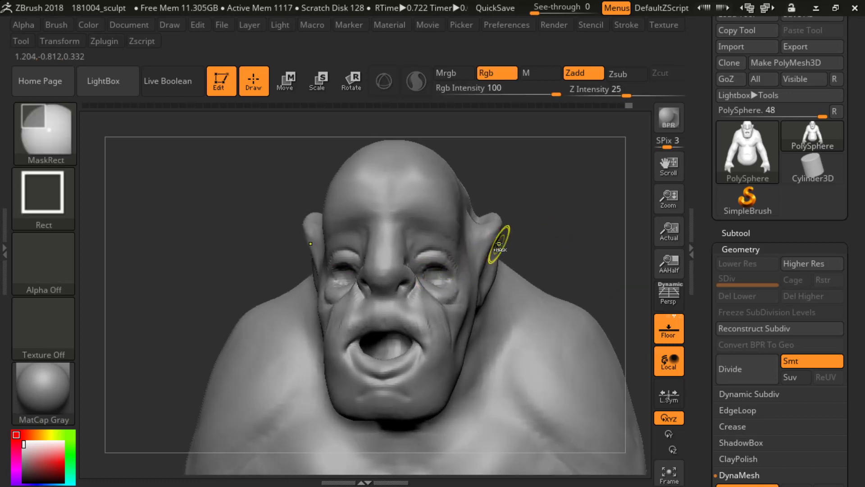
key(b)
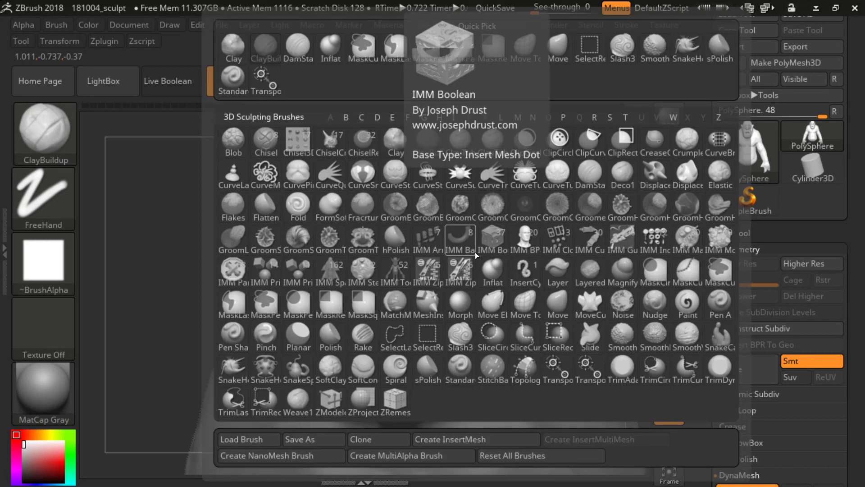
key(m)
click(266, 304)
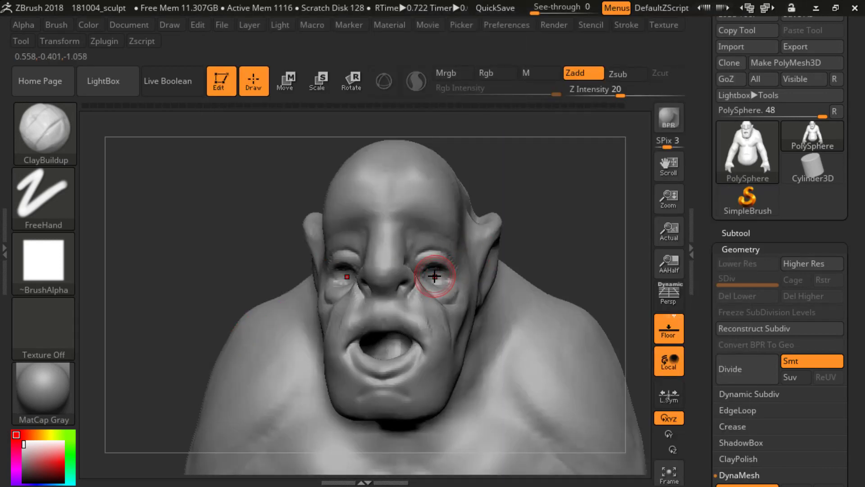
Step: Mask everything except the two eyes and activate the Move gizmo
ctrl+drag(435, 276, 444, 270)
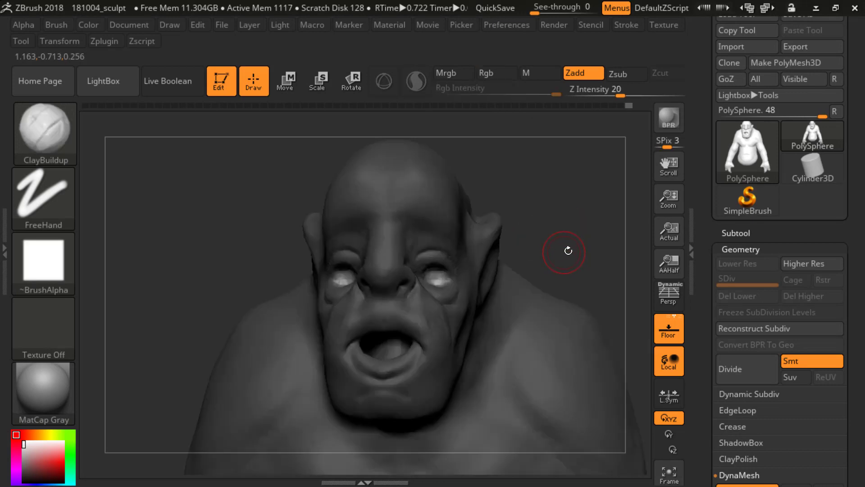
mouse_move(566, 251)
shift+mouse_down()
mouse_move(434, 270)
mouse_move(373, 248)
shift+mouse_up()
key(w)
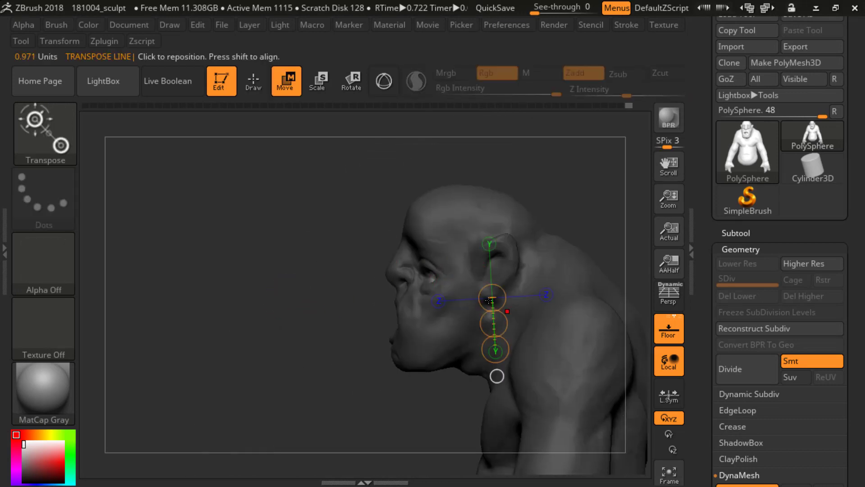
click(386, 92)
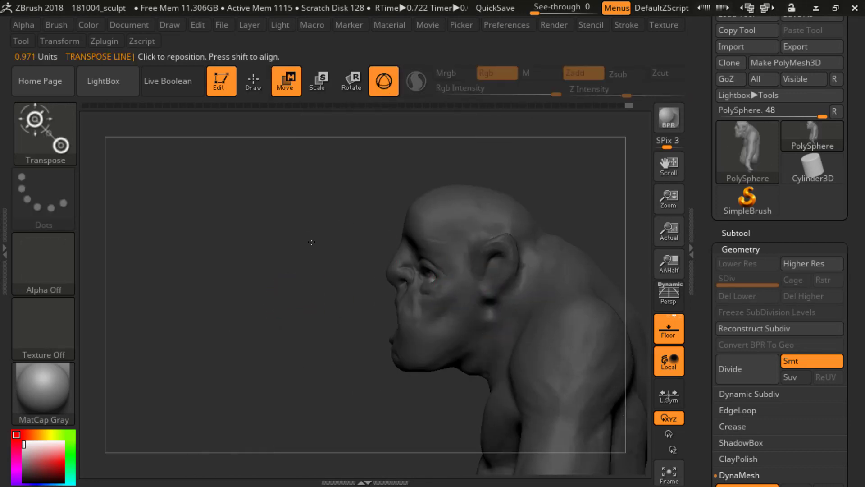
ctrl+right_drag(313, 243, 323, 176)
alt+drag(322, 176, 317, 150)
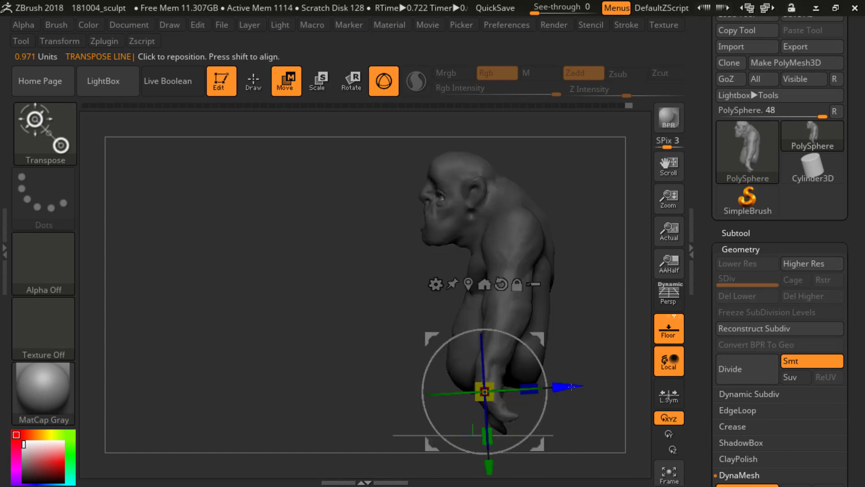
Step: Try to push the unmasked eyes back into the head along the Z axis with the gizmo, and clear the mask
mouse_move(546, 283)
right_down()
mouse_move(584, 286)
mouse_move(529, 272)
mouse_move(552, 284)
right_up()
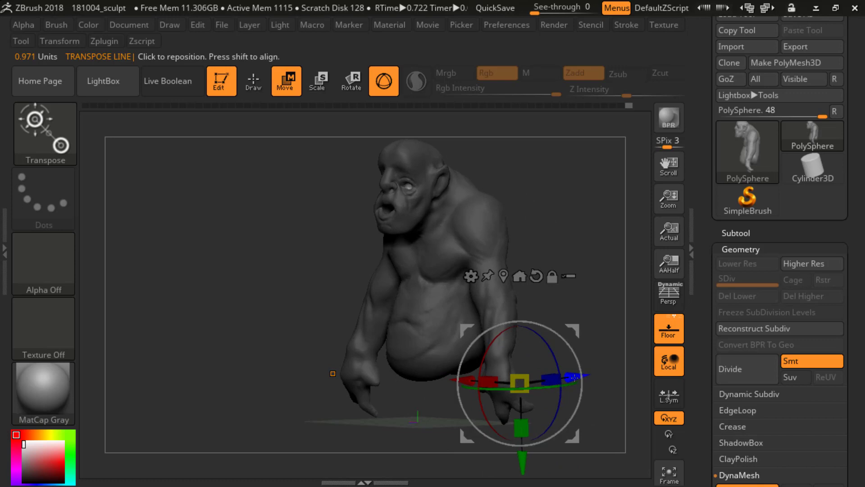
drag(574, 372, 585, 371)
right_drag(560, 221, 582, 188)
right_drag(619, 229, 585, 236)
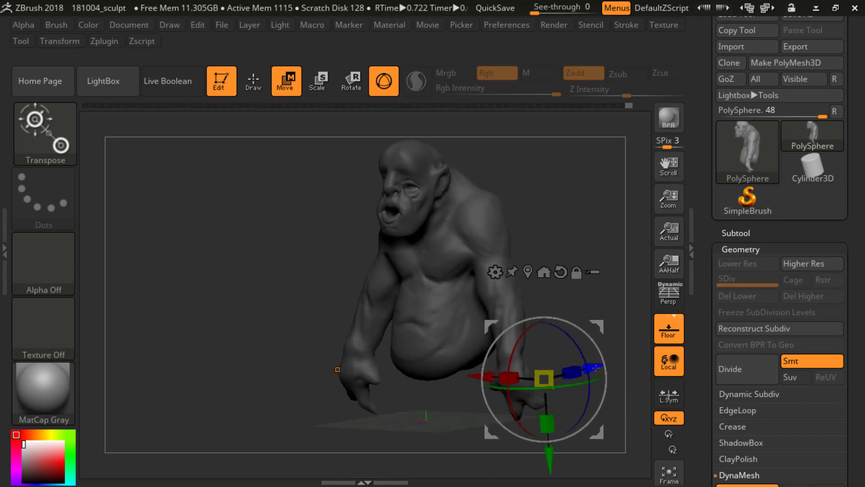
drag(596, 368, 600, 366)
shift+right_drag(597, 247, 586, 252)
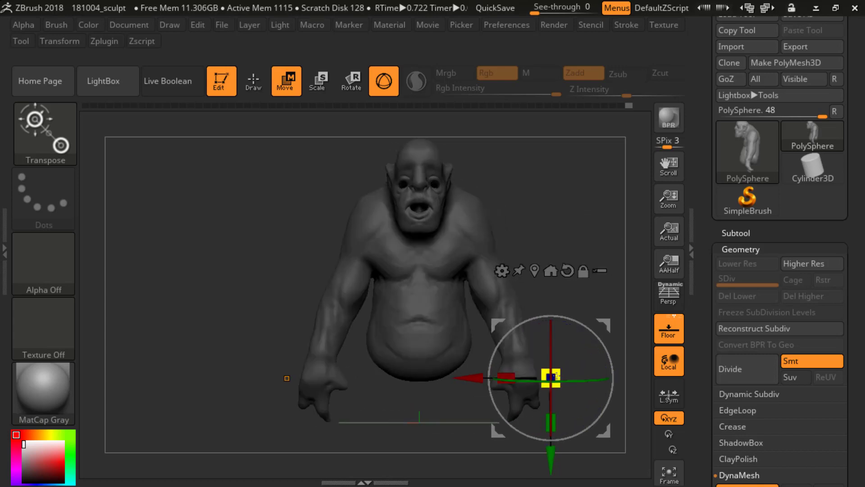
mouse_move(606, 210)
right_down()
mouse_move(577, 214)
mouse_move(564, 287)
mouse_move(571, 257)
mouse_move(579, 279)
right_up()
key(q)
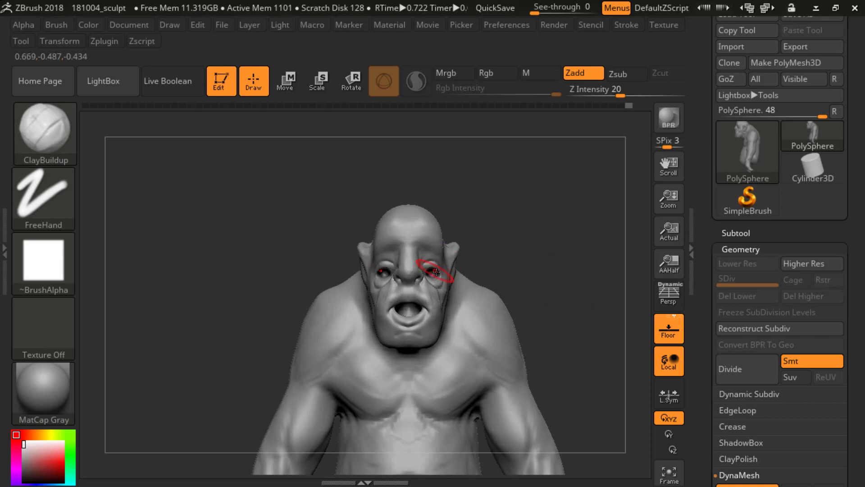
key(ctrl)
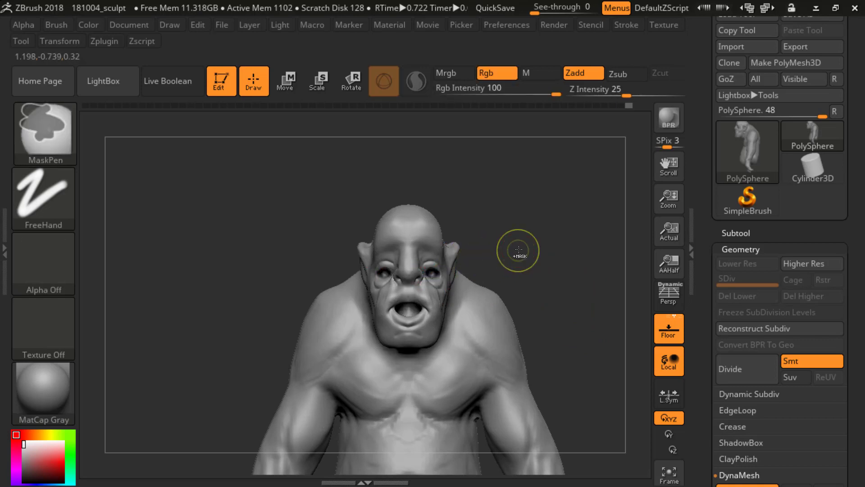
mouse_move(519, 252)
ctrl+right_down()
mouse_move(547, 239)
mouse_move(517, 244)
ctrl+right_up()
key(ctrl)
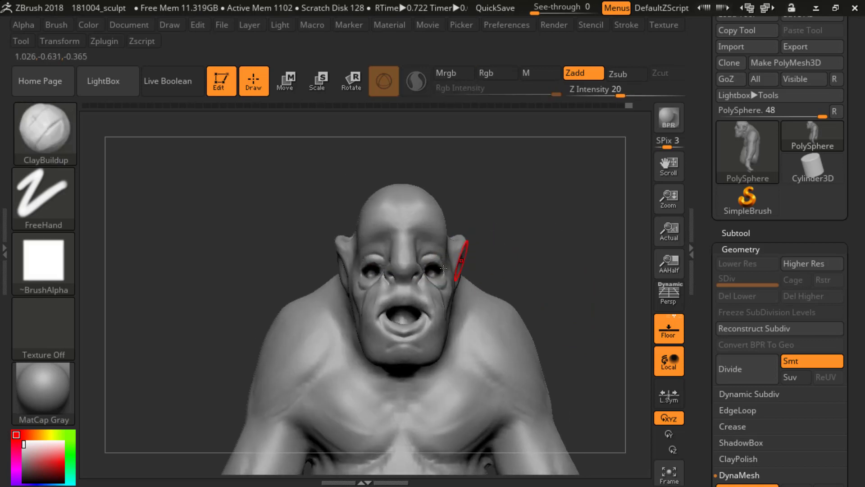
Step: Paint a mask over the eye openings again and invert it so that only they stay editable
key(ctrl)
ctrl+drag(433, 274, 436, 275)
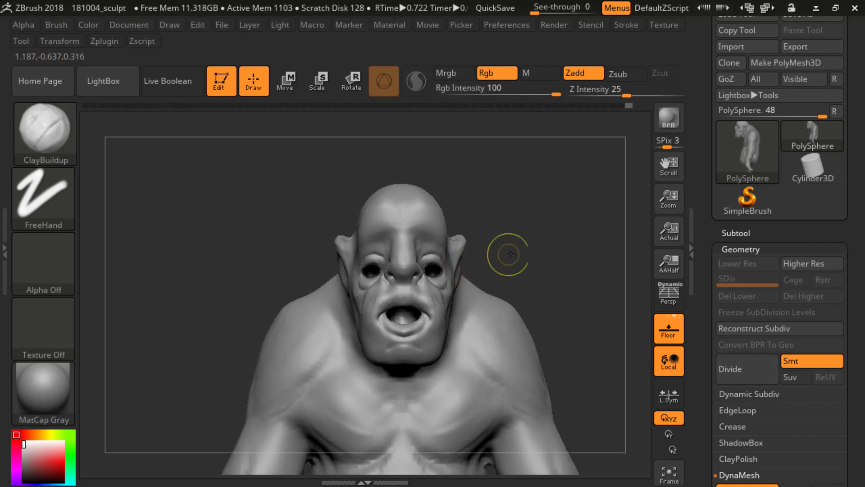
ctrl+click(508, 254)
mouse_move(571, 283)
right_down()
mouse_move(574, 217)
mouse_move(552, 260)
right_up()
Step: Reposition the gizmo to the head, try to push the unmasked eye areas further back, and clear the mask
key(w)
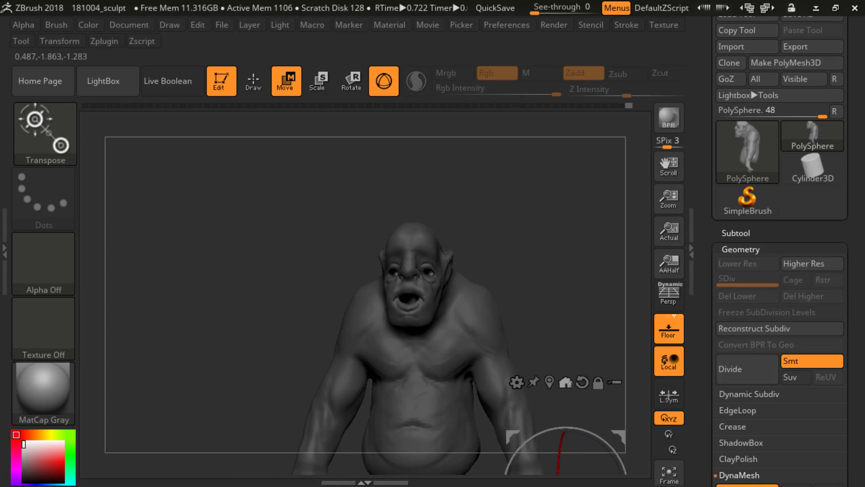
key(alt)
click(565, 382)
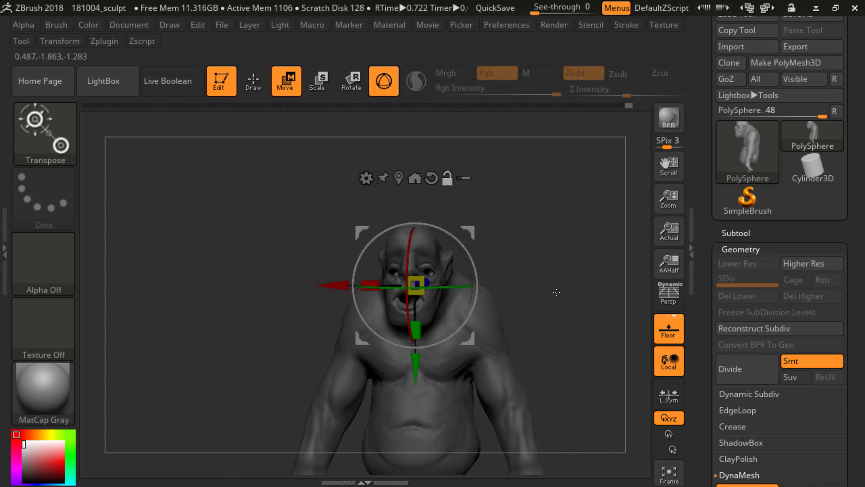
drag(556, 292, 572, 304)
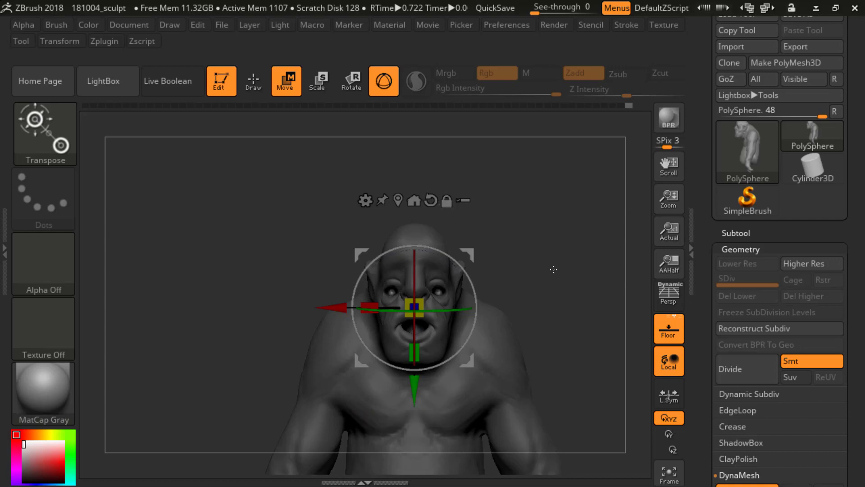
drag(553, 270, 450, 276)
drag(501, 302, 504, 303)
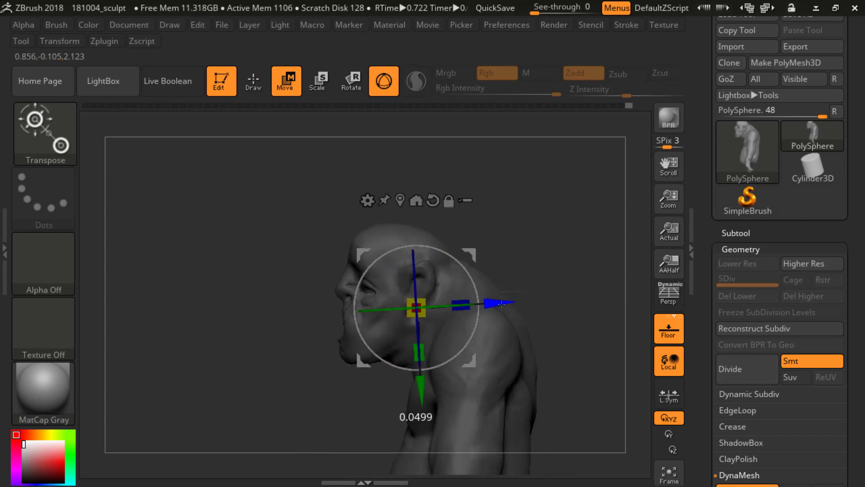
key(q)
drag(550, 247, 565, 239)
shift+drag(571, 266, 559, 252)
mouse_move(562, 231)
ctrl+mouse_down()
mouse_move(572, 265)
mouse_move(546, 216)
mouse_move(565, 213)
ctrl+mouse_up()
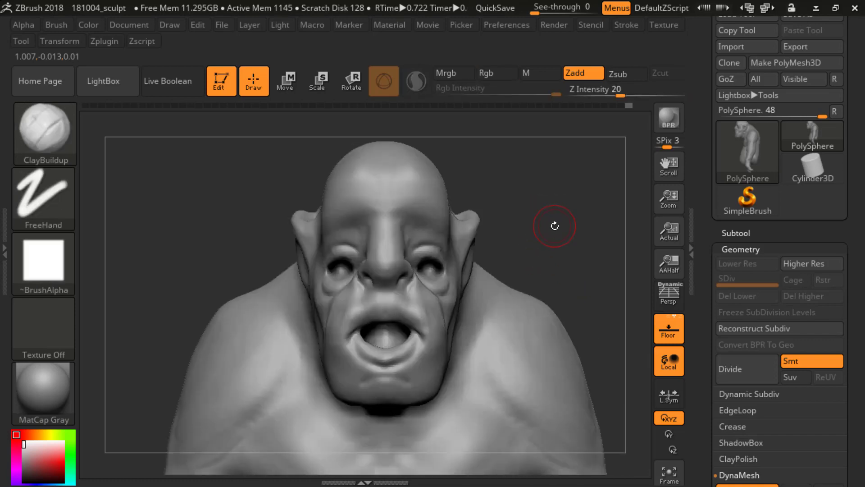
mouse_move(553, 246)
alt+mouse_down()
mouse_move(563, 219)
mouse_move(533, 240)
mouse_move(560, 241)
mouse_move(477, 242)
mouse_move(569, 220)
mouse_move(534, 236)
mouse_move(575, 266)
mouse_move(573, 283)
alt+mouse_up()
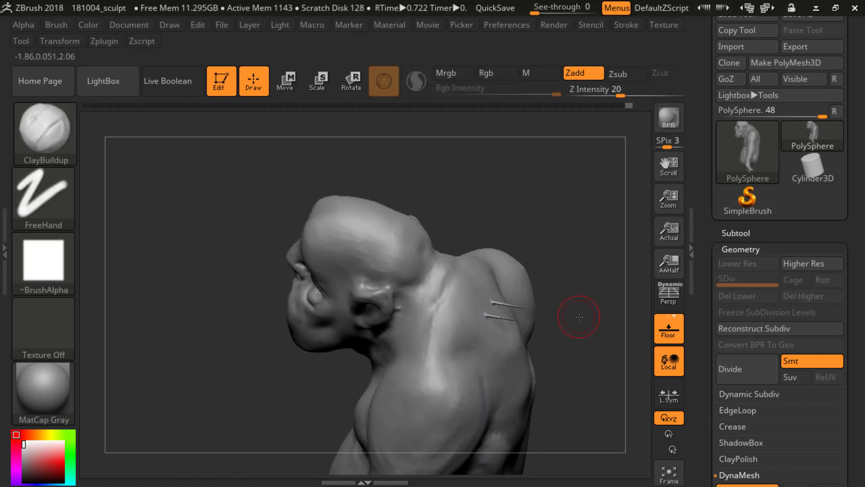
Step: Undo the masking and backward moves of the eyes
drag(565, 315, 580, 319)
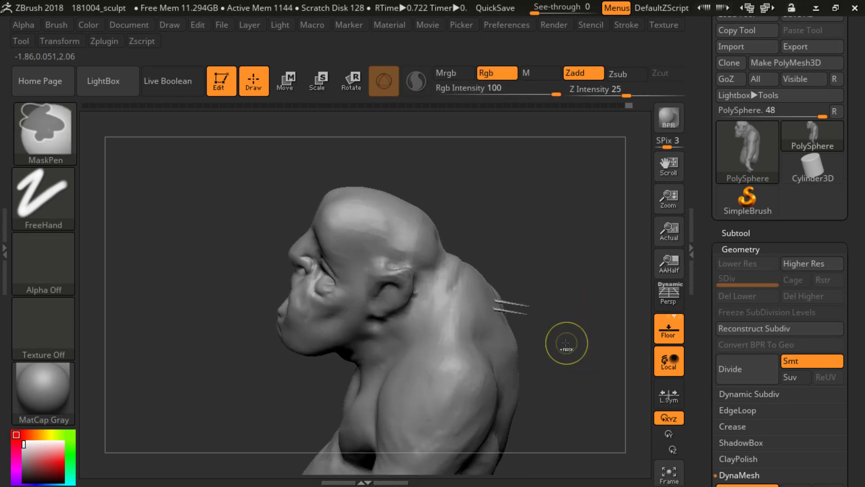
ctrl+click(564, 346)
ctrl+click(564, 344)
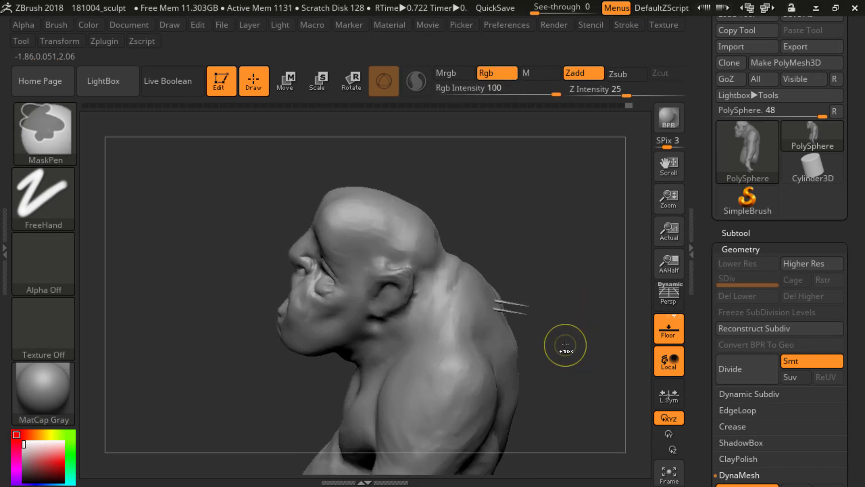
ctrl+click(564, 345)
ctrl+click(566, 345)
mouse_move(565, 334)
alt+mouse_down()
mouse_move(561, 234)
mouse_move(571, 228)
mouse_move(586, 239)
mouse_move(567, 249)
alt+mouse_up()
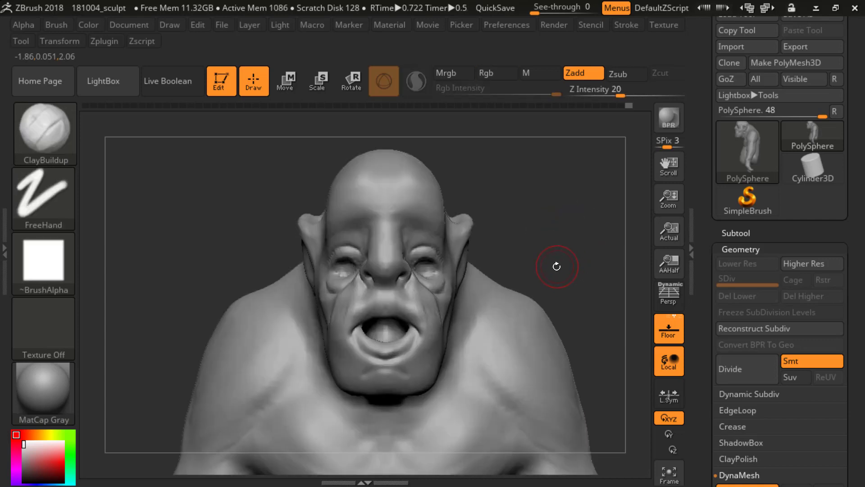
key(b)
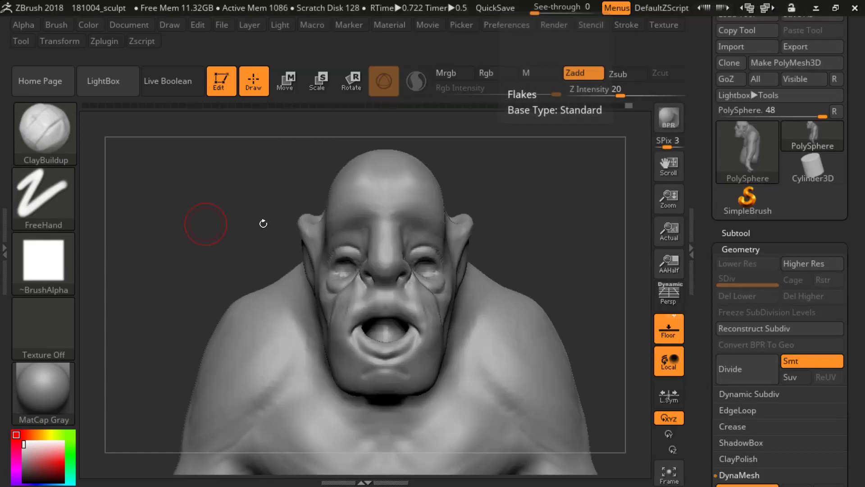
ctrl+click(534, 220)
key(b)
key(c)
key(b)
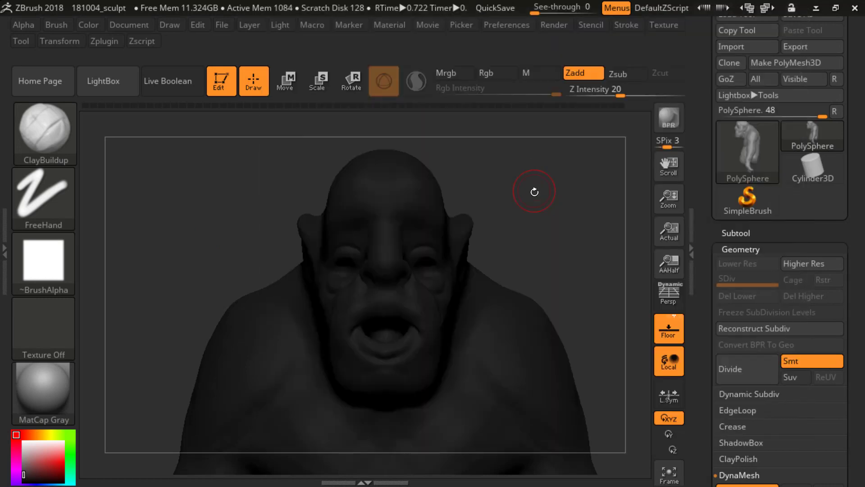
key(c)
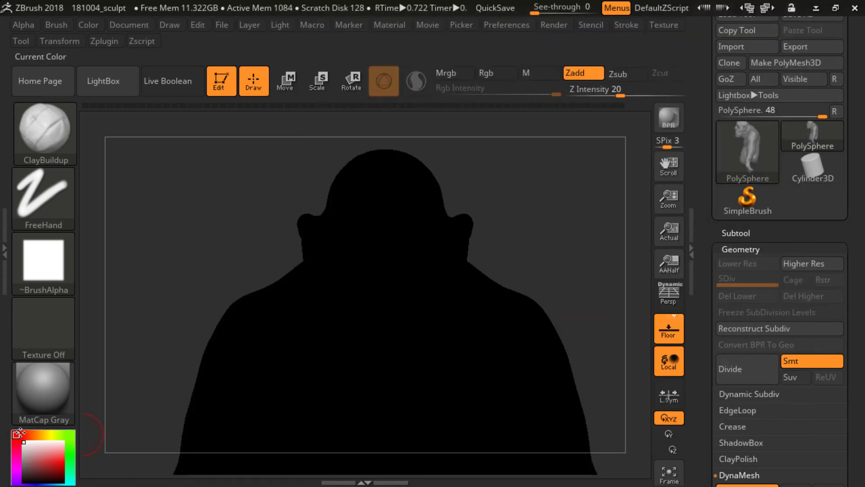
Step: Carve the eye sockets deeper with the ClayBuildup brush, adjusting the brush size
mouse_move(552, 225)
mouse_down()
mouse_move(552, 234)
mouse_move(518, 228)
mouse_move(455, 256)
mouse_move(404, 265)
mouse_up()
key(s)
key(s)
drag(558, 198, 590, 191)
key(s)
mouse_move(423, 253)
mouse_down()
mouse_move(412, 251)
mouse_move(421, 253)
mouse_up()
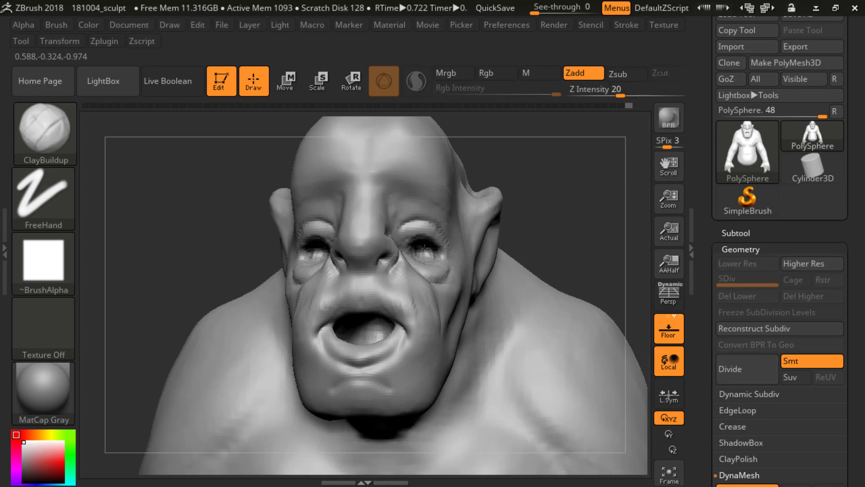
Step: Open the Subtool list of the creature's tool
mouse_move(583, 199)
ctrl+mouse_down()
mouse_move(598, 228)
mouse_move(559, 269)
mouse_move(373, 148)
mouse_move(572, 270)
mouse_move(579, 224)
ctrl+mouse_up()
click(735, 232)
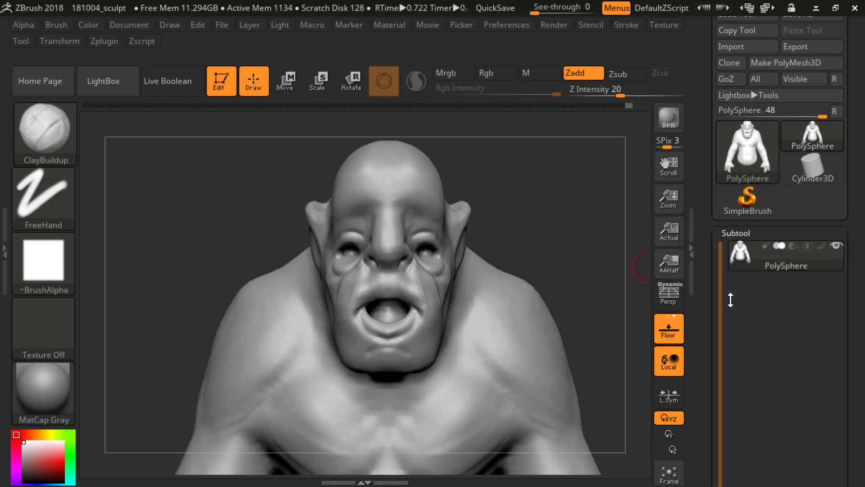
drag(703, 315, 706, 280)
drag(708, 389, 707, 362)
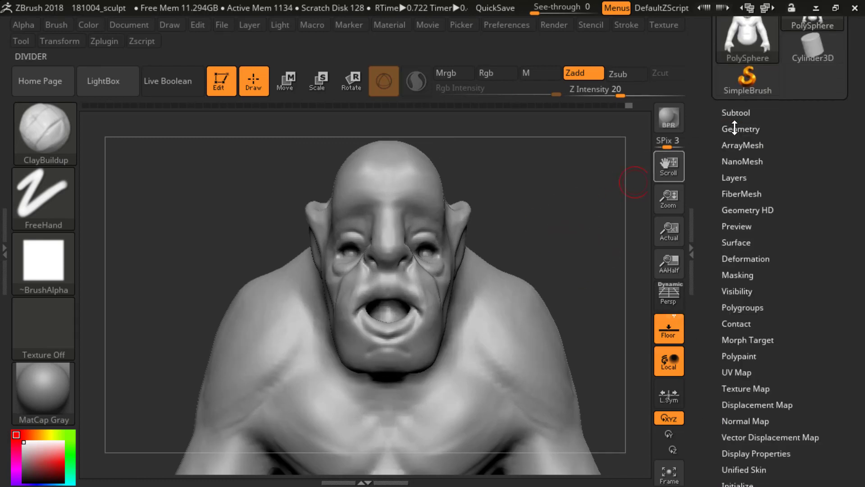
alt+drag(532, 205, 531, 218)
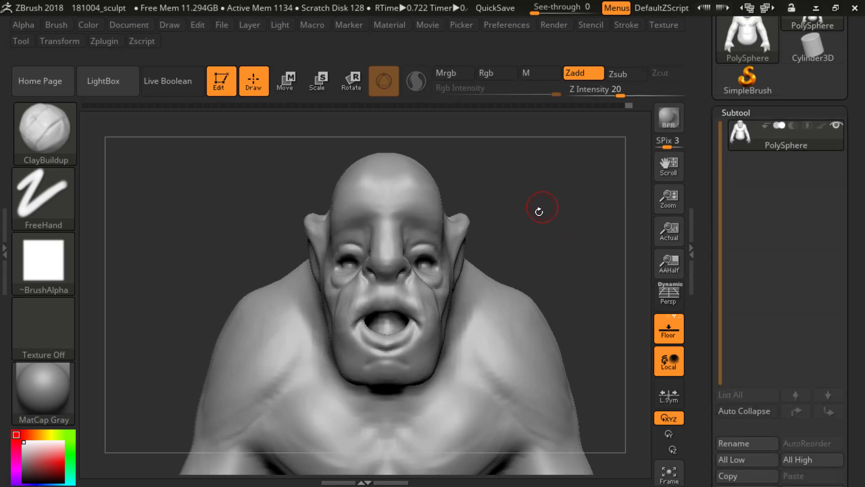
Step: Insert symmetrical PolySphere eyeballs into both eye sockets with the IMM Primitives brush, then clear the mask from the body
key(b)
key(i)
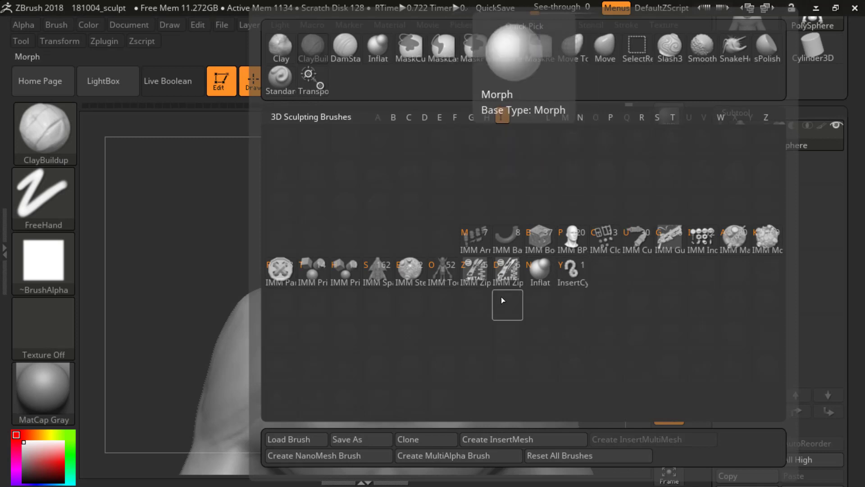
click(320, 280)
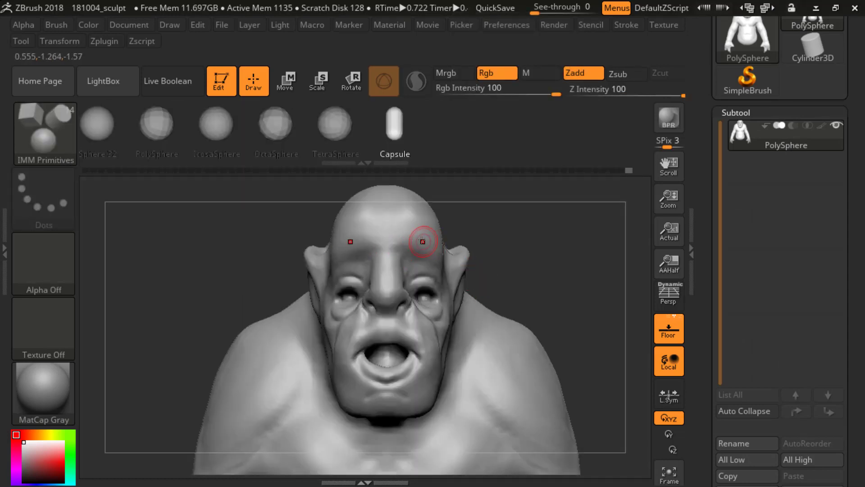
click(156, 131)
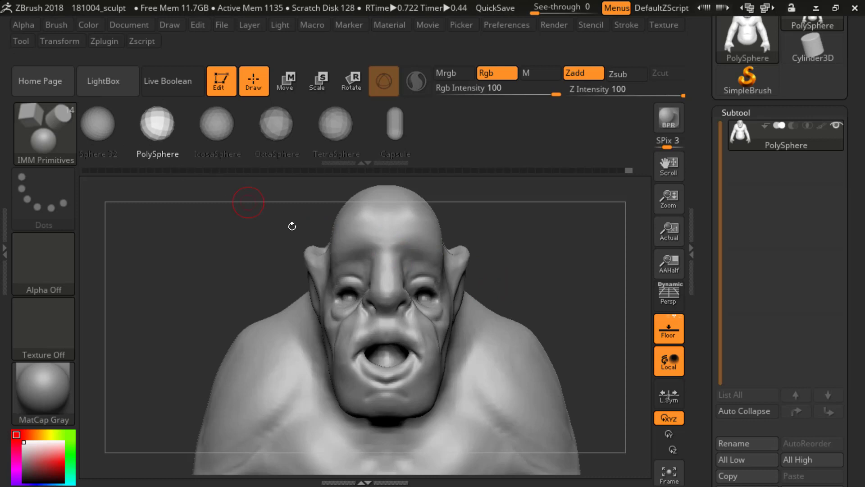
alt+drag(524, 275, 509, 277)
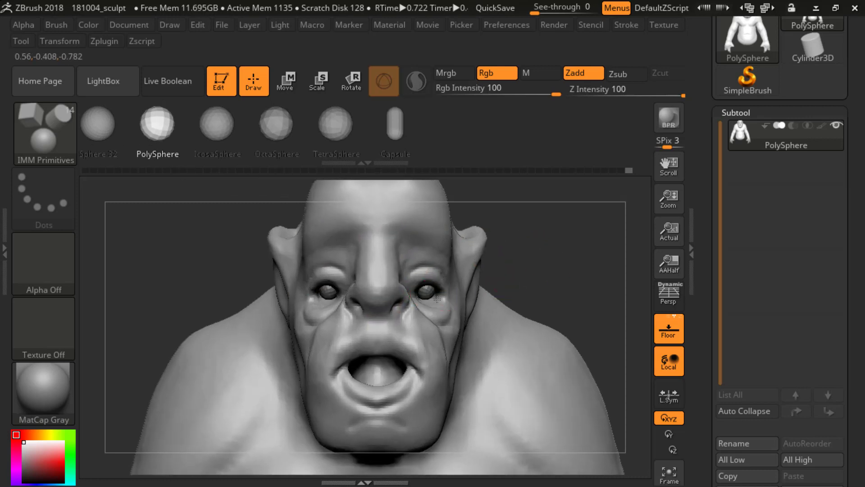
drag(439, 300, 443, 301)
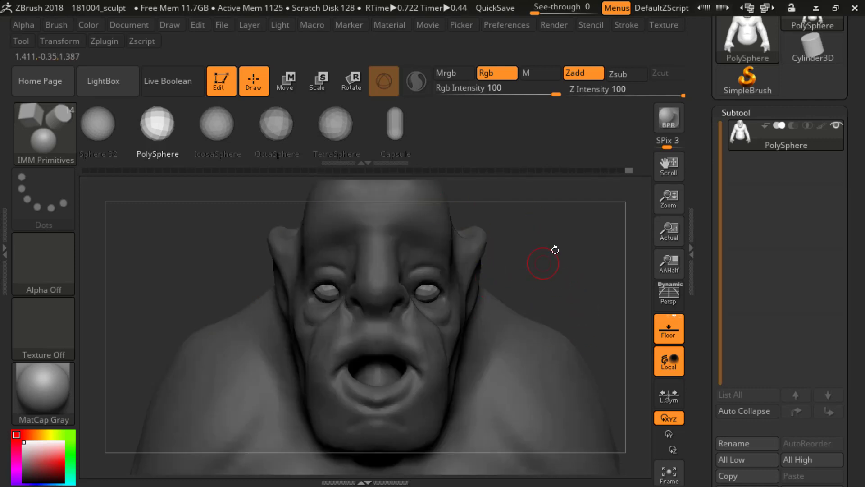
drag(558, 232, 562, 241)
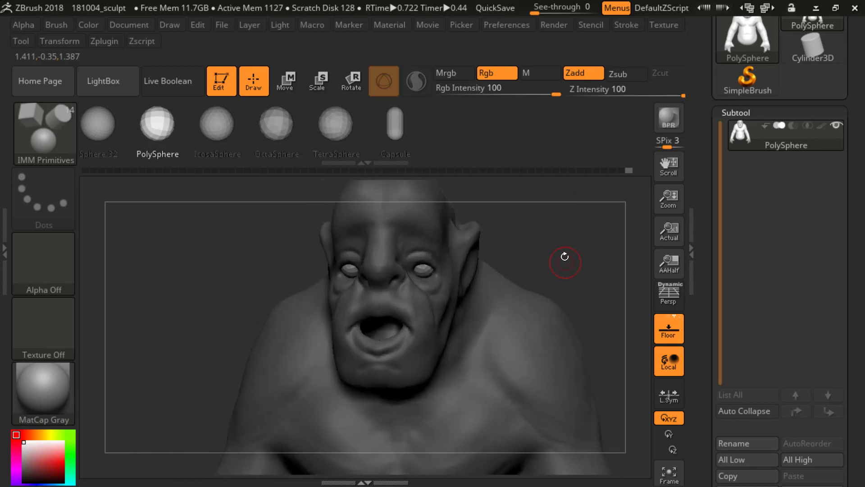
ctrl+click(558, 237)
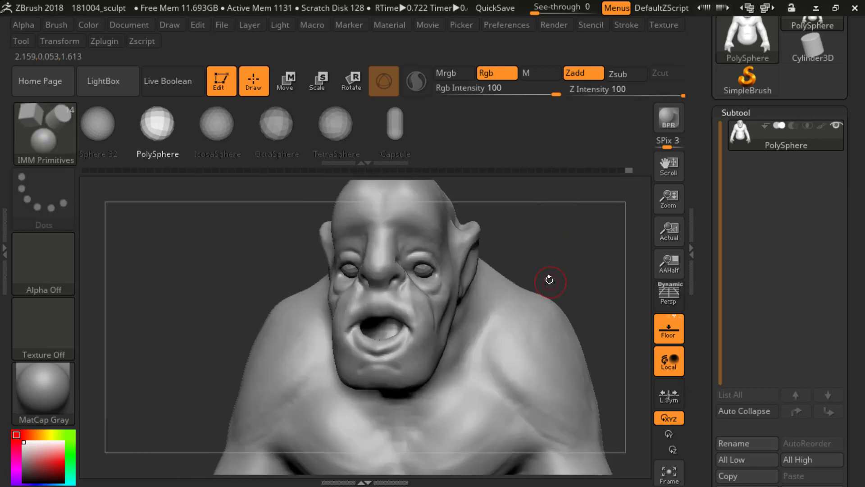
Step: Return to the ClayBuildup brush and show the polygroup wireframe to inspect the inserted eyeballs from several angles
key(b)
key(c)
key(b)
mouse_move(567, 245)
mouse_down()
mouse_move(569, 201)
mouse_move(579, 238)
mouse_up()
mouse_move(579, 237)
alt+mouse_down()
mouse_move(585, 182)
mouse_move(560, 218)
mouse_move(498, 231)
mouse_move(540, 235)
alt+mouse_up()
mouse_move(740, 137)
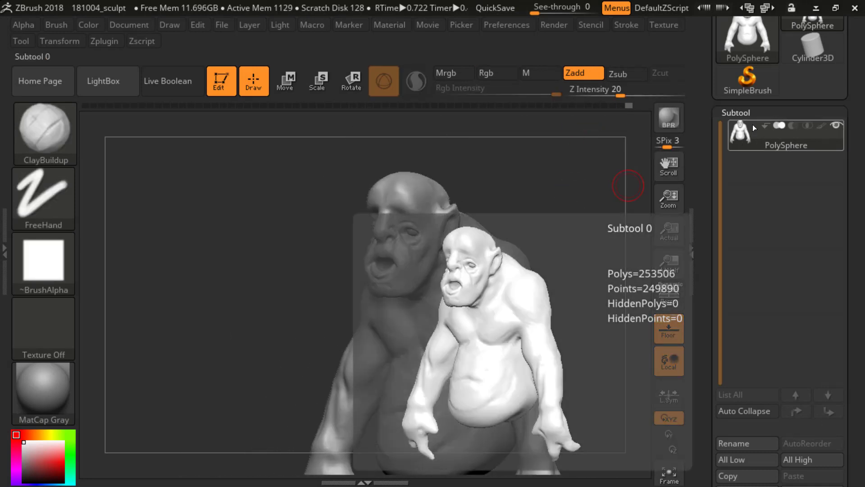
shift+drag(571, 212, 580, 215)
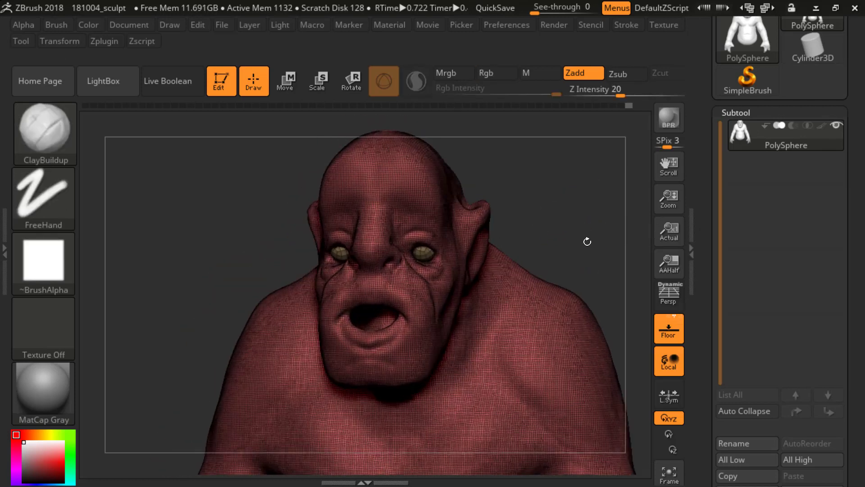
drag(587, 241, 593, 243)
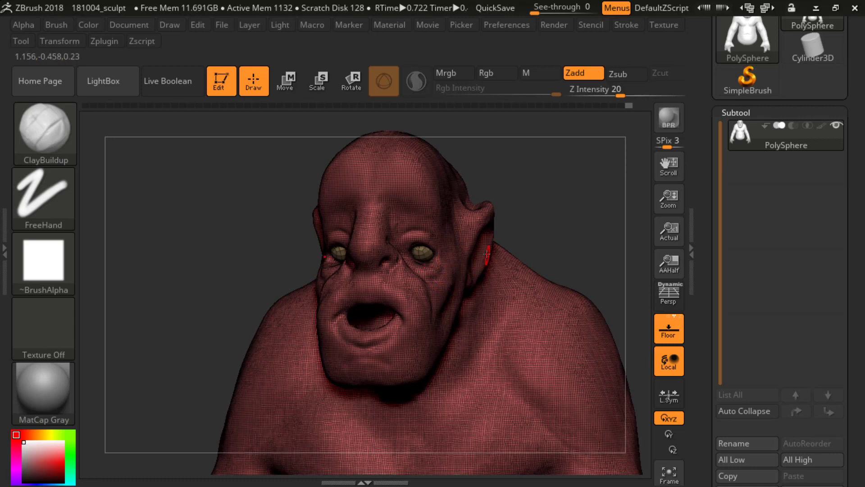
mouse_move(570, 234)
shift+mouse_down()
mouse_move(585, 236)
mouse_move(571, 242)
mouse_move(572, 230)
shift+mouse_up()
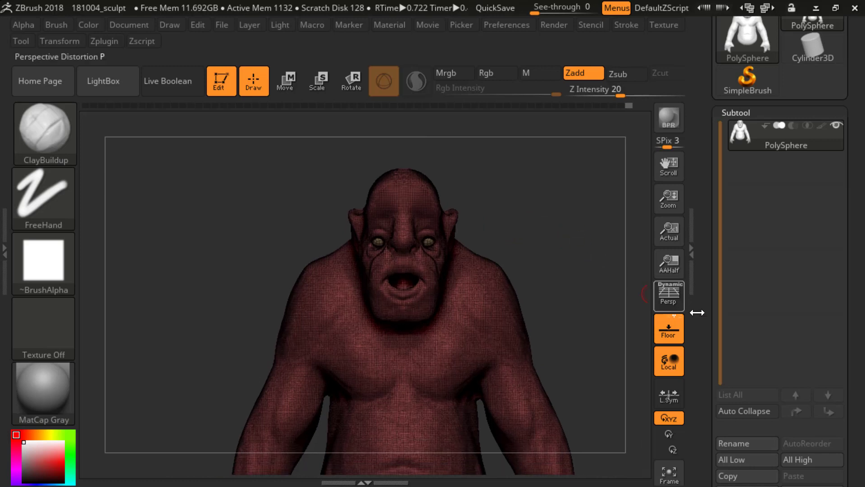
Step: Examine the Polygroups options and compare the head with and without the wireframe to check the eyeballs' grouping
drag(710, 290, 704, 57)
drag(703, 382, 709, 246)
click(731, 374)
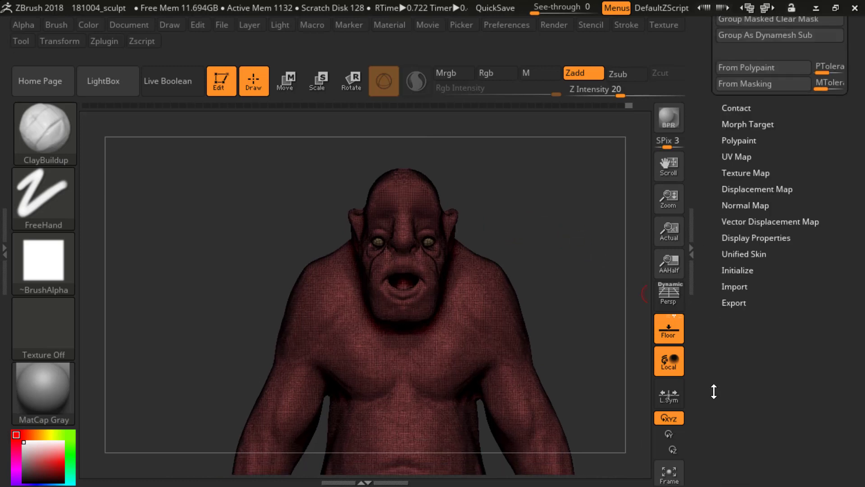
drag(722, 289, 722, 348)
drag(711, 127, 479, 300)
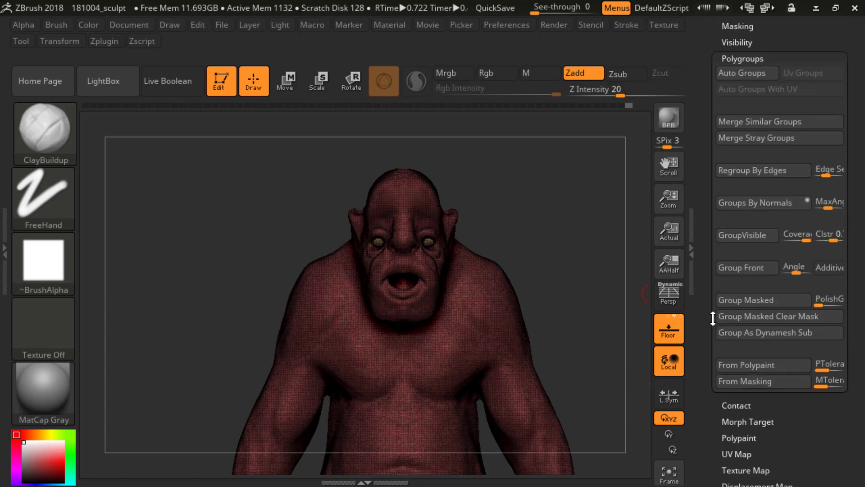
drag(712, 322, 712, 342)
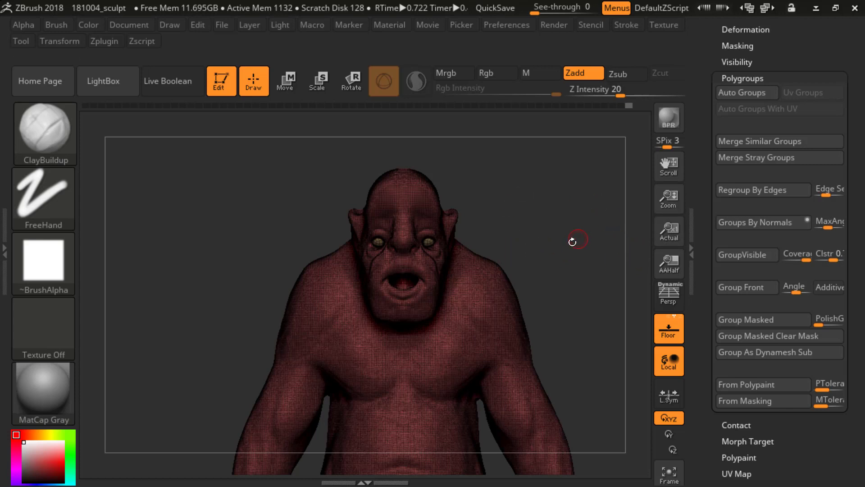
key(shift+f)
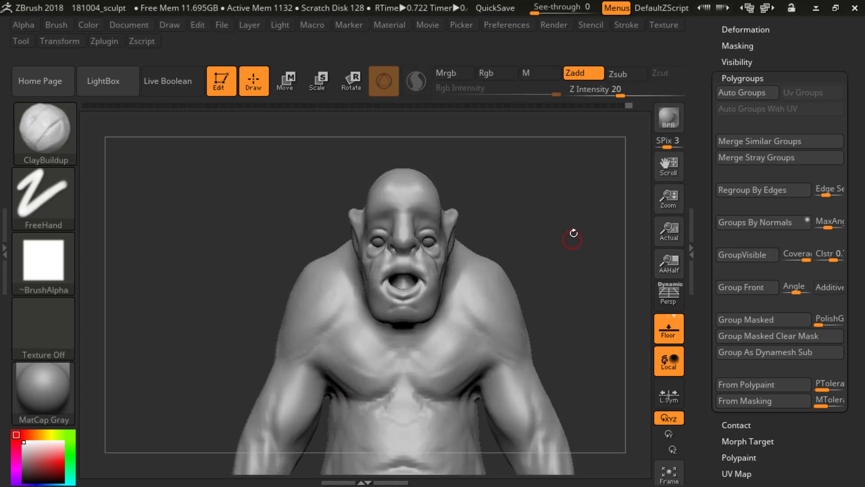
key(shift+f)
mouse_move(549, 192)
alt+mouse_down()
mouse_move(562, 287)
mouse_move(579, 298)
alt+mouse_up()
drag(595, 220, 481, 255)
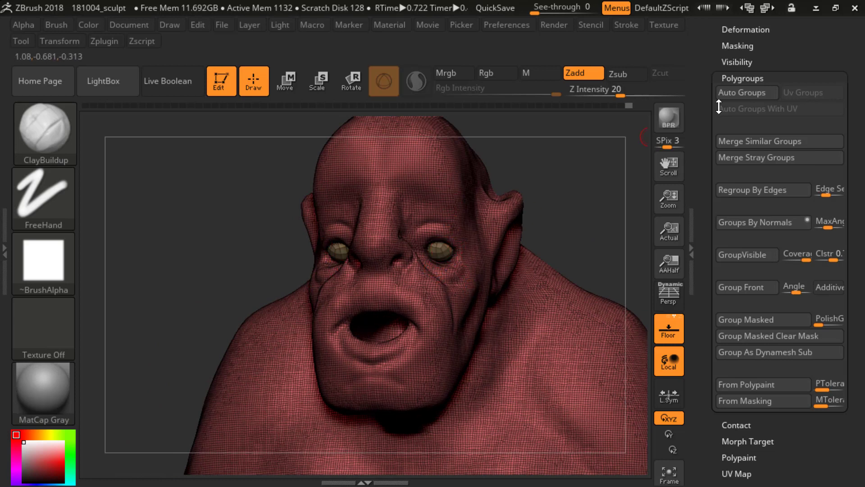
Step: Split the eyeballs from the body into their own subtool with Groups Split, accepting the non-undoable operation
click(718, 79)
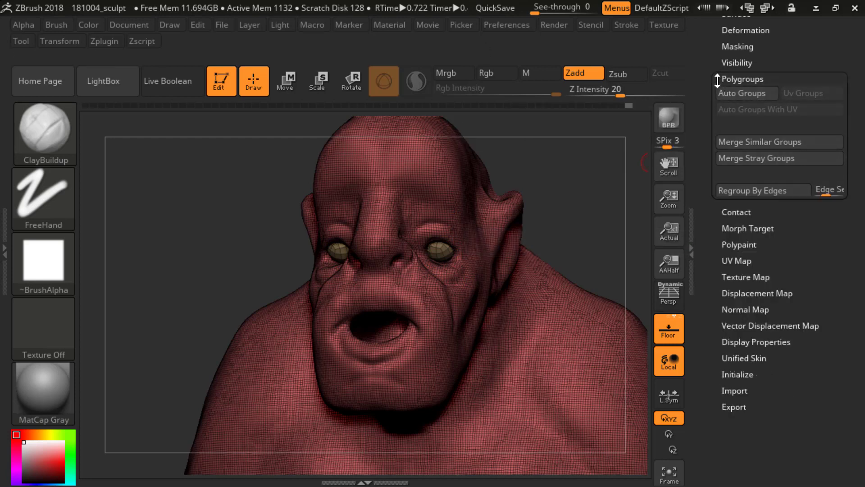
scroll(703, 202, up, 5)
click(721, 232)
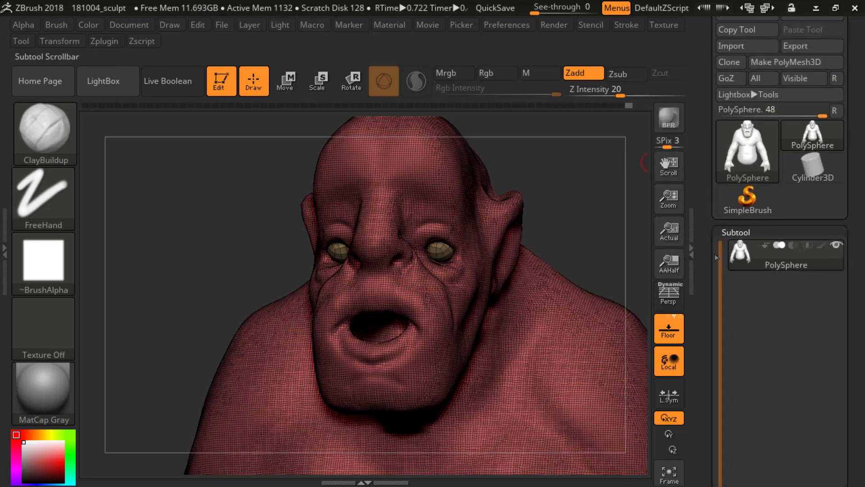
scroll(716, 257, down, 6)
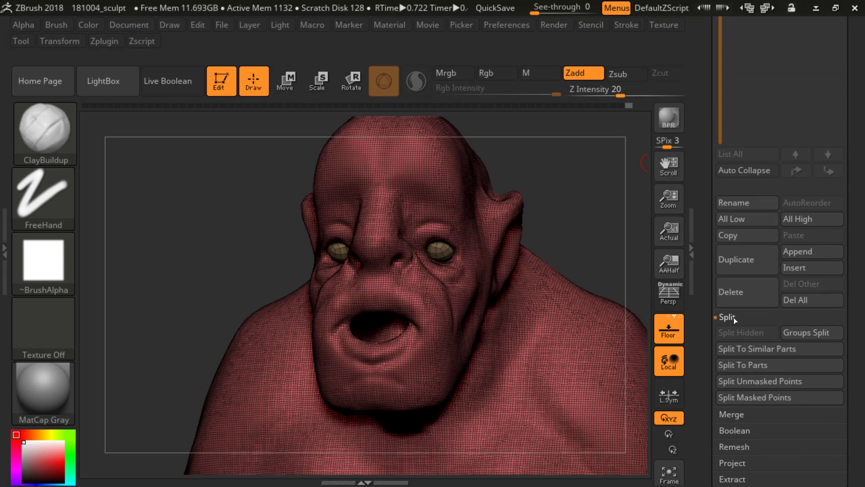
click(808, 334)
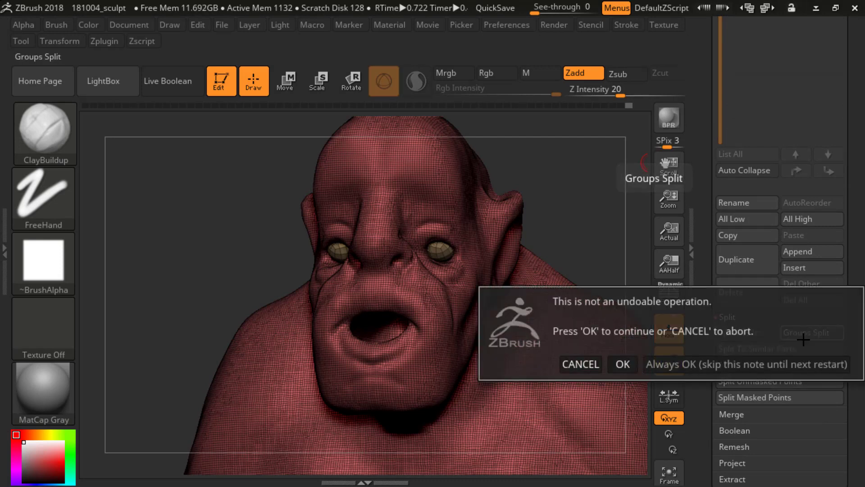
click(621, 363)
scroll(766, 270, up, 10)
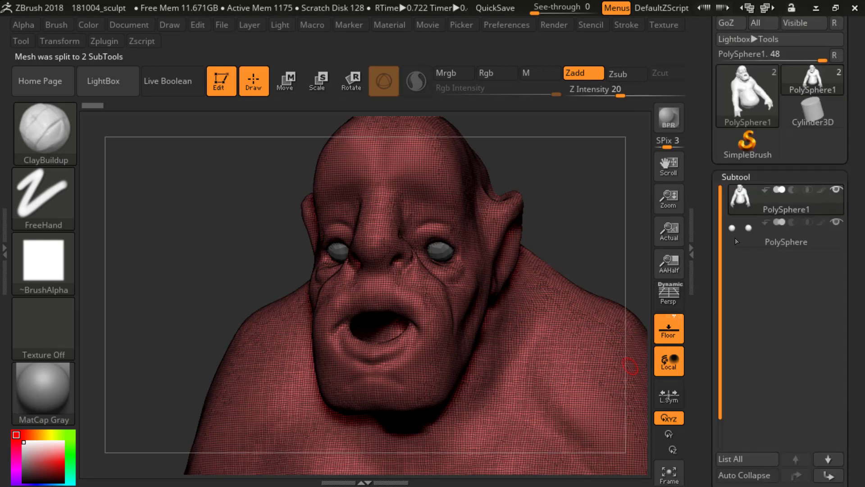
Step: Make the eyeball subtool active and hide the polygroup wireframe
click(740, 228)
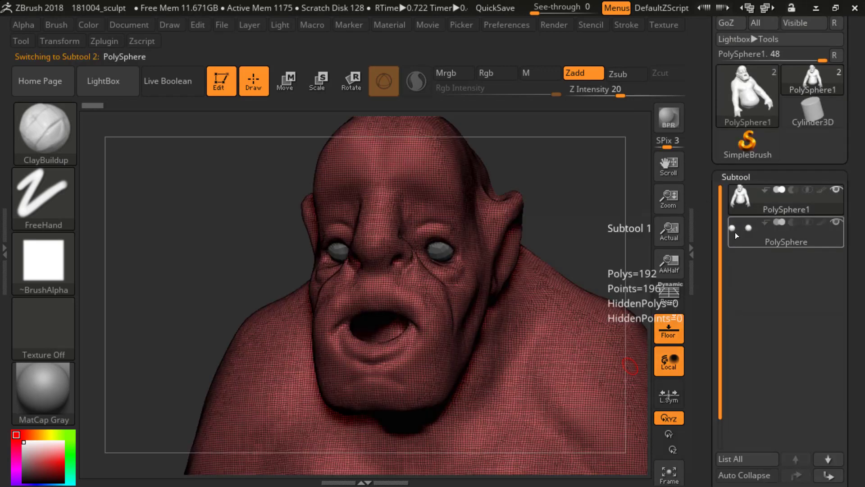
mouse_move(602, 185)
shift+mouse_down()
mouse_move(593, 225)
mouse_move(577, 165)
mouse_move(570, 207)
mouse_move(575, 222)
mouse_move(594, 230)
mouse_move(577, 199)
mouse_move(593, 199)
mouse_move(604, 225)
shift+mouse_up()
key(ctrl)
key(b)
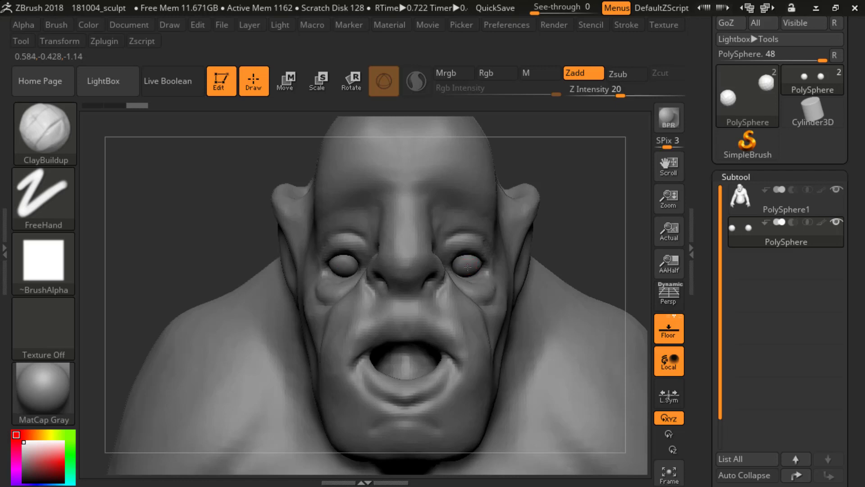
drag(471, 263, 472, 261)
Step: Reactivate the body subtool and reshape the outer eye corners in profile with a resized Move brush
alt+drag(559, 252, 557, 221)
drag(556, 221, 464, 225)
alt+click(442, 281)
alt+drag(326, 253, 333, 295)
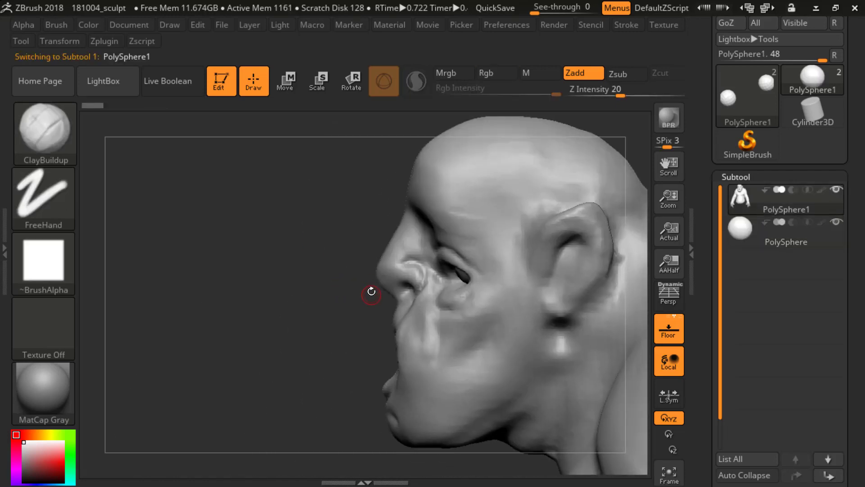
key(b)
key(m)
key(v)
key(s)
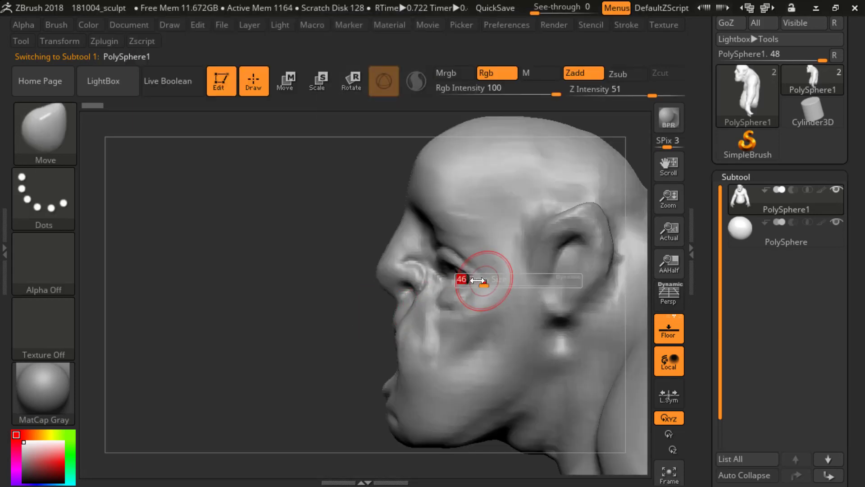
drag(468, 277, 468, 278)
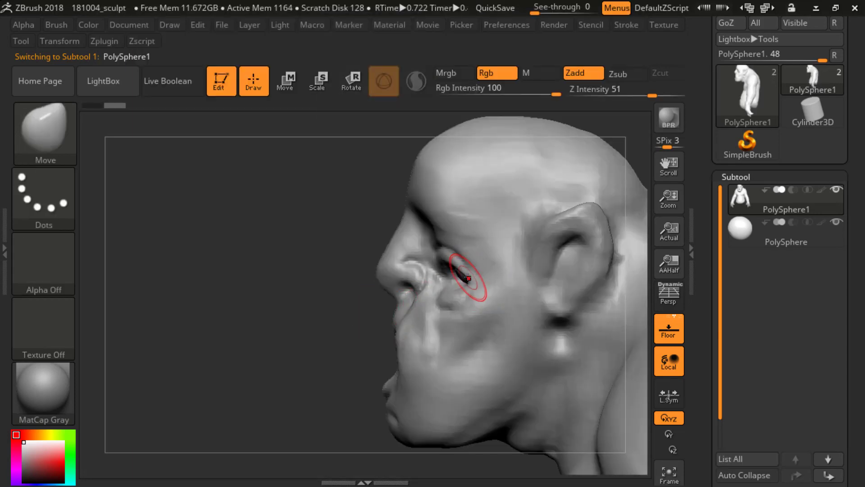
mouse_move(322, 278)
shift+mouse_down()
mouse_move(405, 257)
mouse_move(431, 272)
mouse_move(448, 265)
shift+mouse_up()
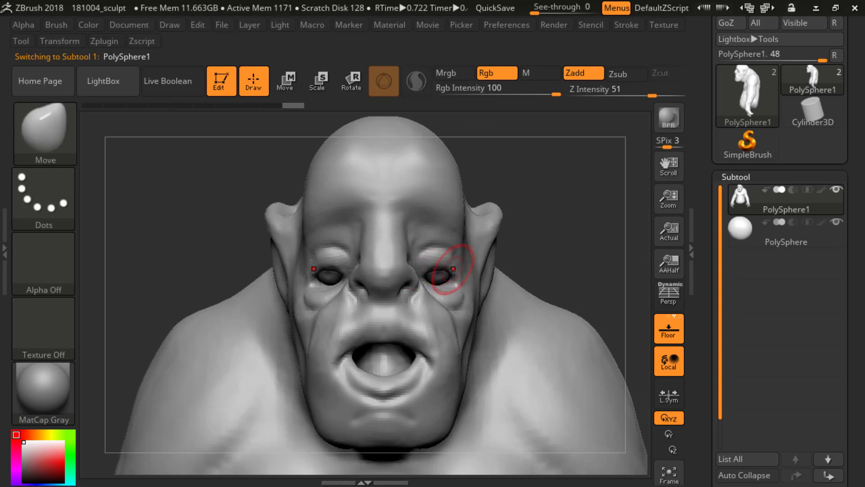
Step: Adjust the eyelids around the eyeballs with the Move brush from a three-quarter view
mouse_move(588, 252)
alt+mouse_down()
mouse_move(558, 234)
mouse_move(580, 251)
mouse_move(541, 246)
alt+mouse_up()
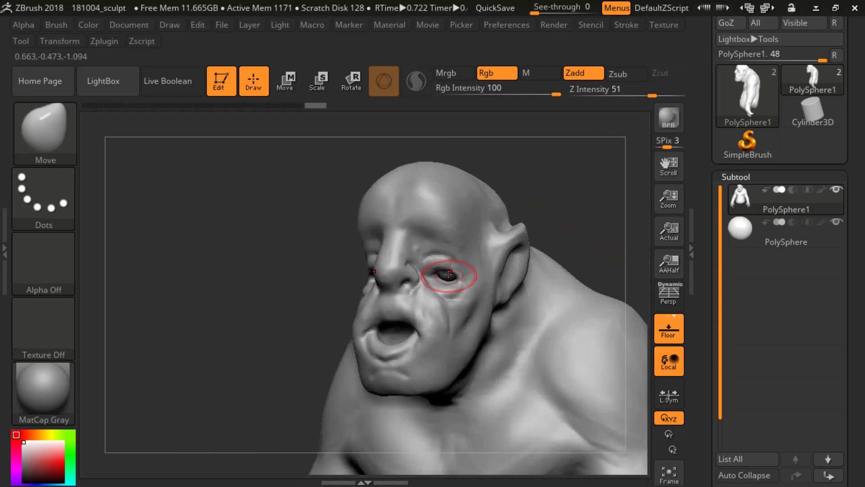
mouse_move(556, 200)
shift+mouse_down()
mouse_move(604, 187)
mouse_move(587, 232)
shift+mouse_up()
drag(587, 232, 540, 239)
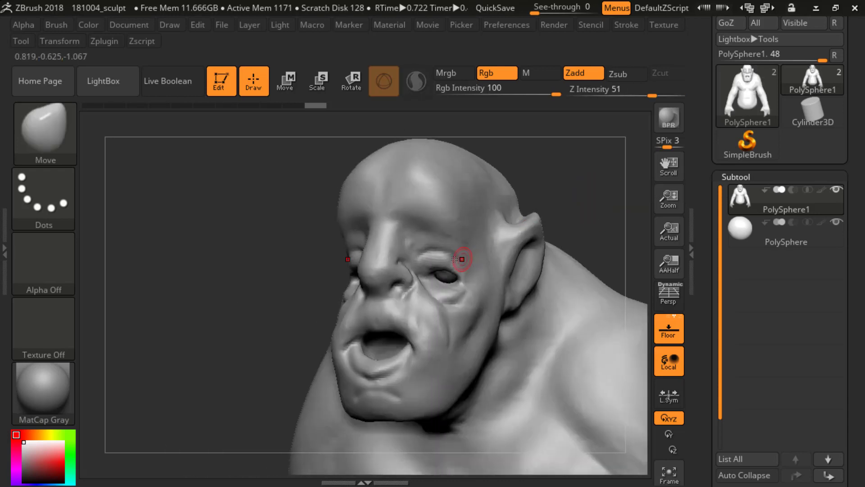
mouse_move(450, 255)
shift+mouse_down()
mouse_move(444, 260)
mouse_move(450, 252)
shift+mouse_up()
Step: Carve creases along the upper eyelids and outer eye corners with the DamStandard brush
mouse_move(540, 218)
shift+mouse_down()
mouse_move(585, 209)
mouse_move(579, 236)
shift+mouse_up()
key(b)
key(d)
key(s)
key(s)
click(558, 222)
drag(579, 236, 538, 241)
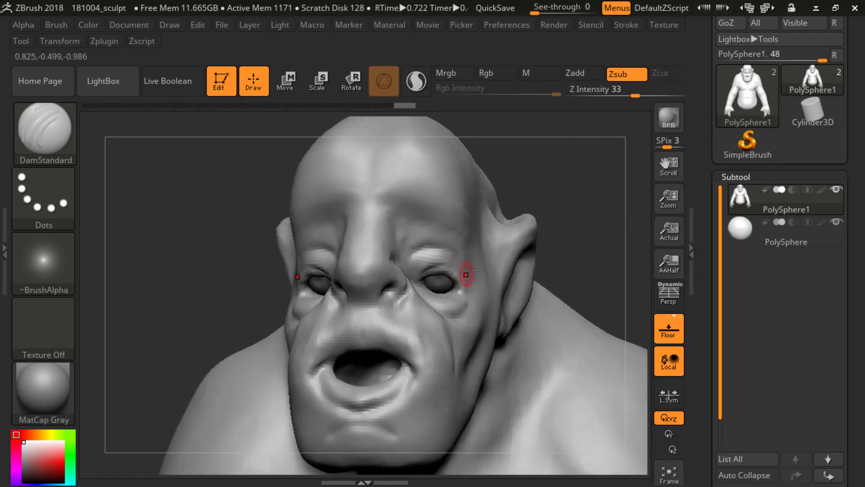
drag(475, 271, 480, 271)
mouse_move(552, 235)
shift+mouse_down()
mouse_move(585, 234)
mouse_move(562, 195)
mouse_move(560, 234)
shift+mouse_up()
drag(561, 234, 522, 232)
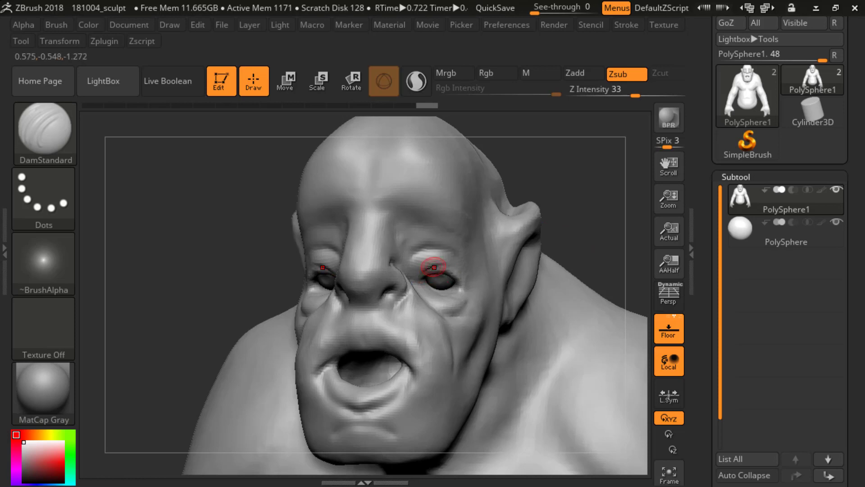
drag(447, 265, 456, 270)
mouse_move(567, 239)
shift+mouse_down()
mouse_move(610, 224)
mouse_move(566, 190)
mouse_move(573, 237)
mouse_move(626, 226)
shift+mouse_up()
drag(627, 226, 599, 219)
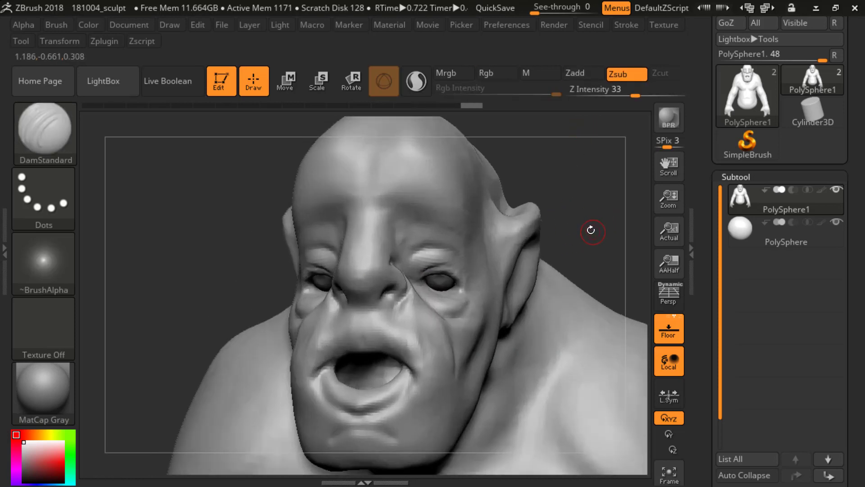
Step: Build up the lower eyelids and outer eye corners with the resized ClayBuildup brush
key(b)
key(b)
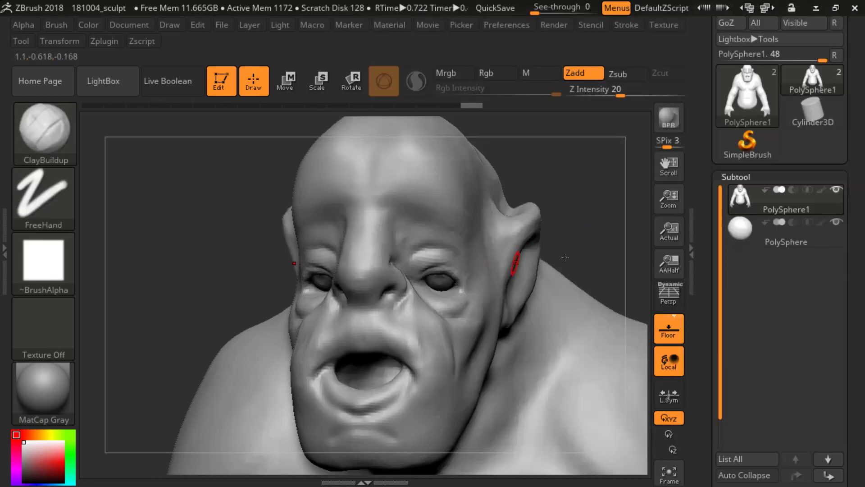
drag(611, 232, 548, 242)
drag(250, 266, 229, 289)
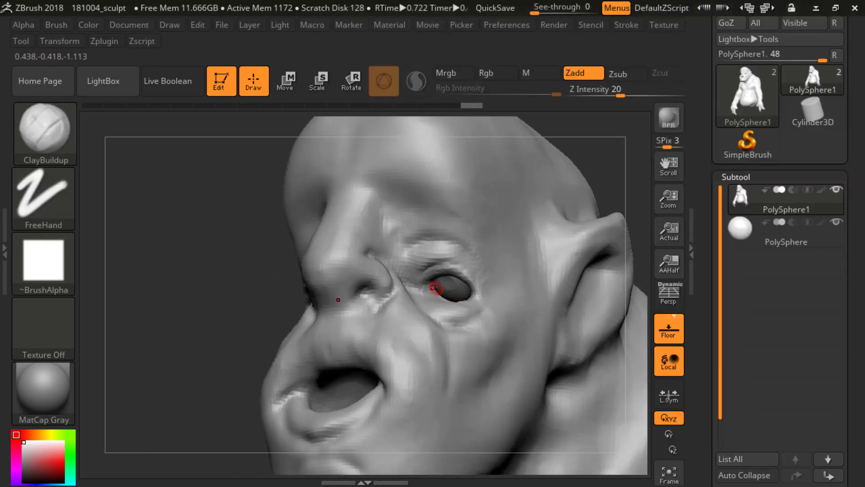
drag(380, 298, 455, 301)
key(s)
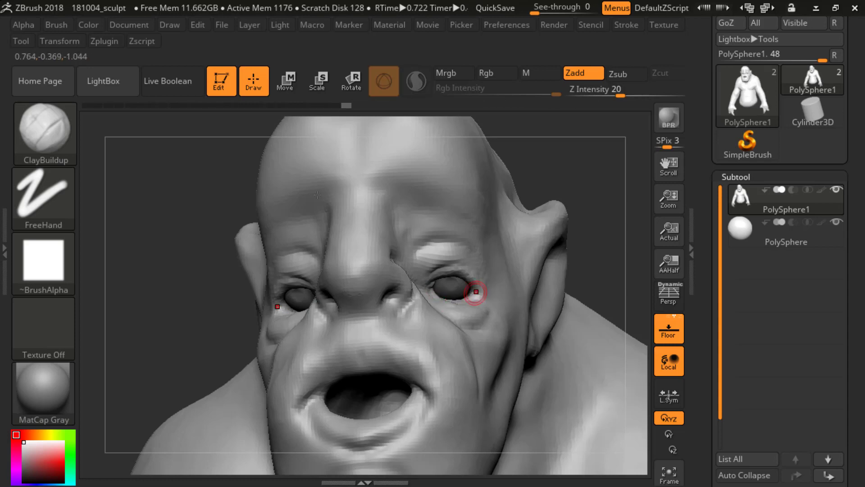
drag(633, 211, 636, 234)
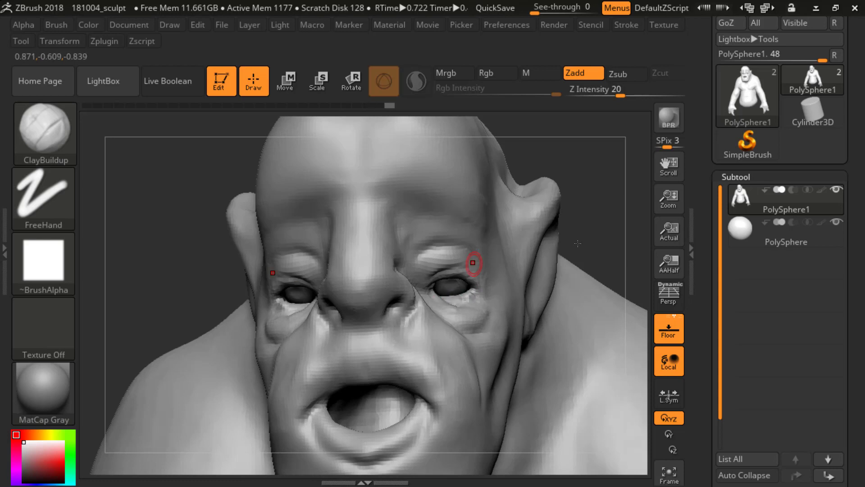
mouse_move(636, 226)
ctrl+right_down()
mouse_move(604, 245)
mouse_move(584, 220)
ctrl+right_up()
ctrl+drag(594, 326, 594, 328)
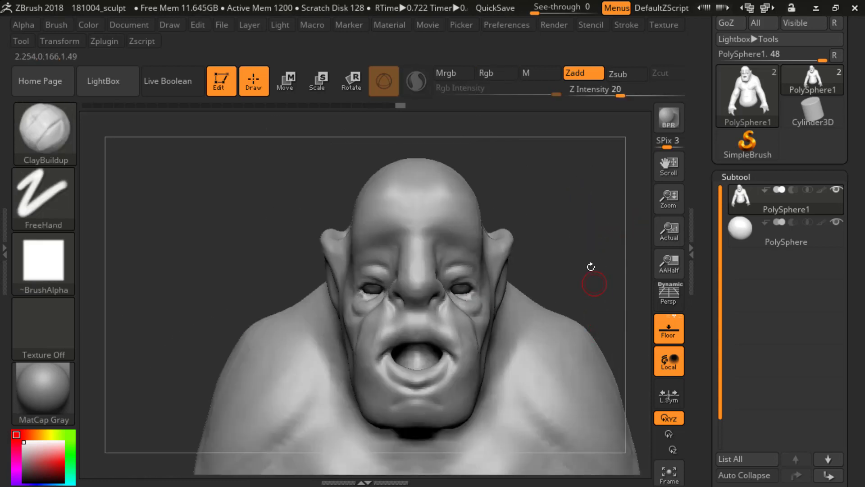
Step: Touch up the lower eyelids with ClayBuildup, checking the head from the front and from three-quarter views
mouse_move(593, 247)
alt+mouse_down()
mouse_move(591, 203)
mouse_move(593, 247)
alt+mouse_up()
drag(593, 247, 543, 261)
drag(573, 227, 618, 241)
shift+drag(471, 298, 464, 298)
shift+drag(597, 253, 577, 250)
mouse_move(576, 251)
alt+mouse_down()
mouse_move(558, 228)
mouse_move(578, 280)
mouse_move(575, 264)
mouse_move(467, 298)
alt+mouse_up()
Step: Carve the inner part of the upper eyelids with the DamStandard brush and undo the last stroke
key(b)
key(d)
key(s)
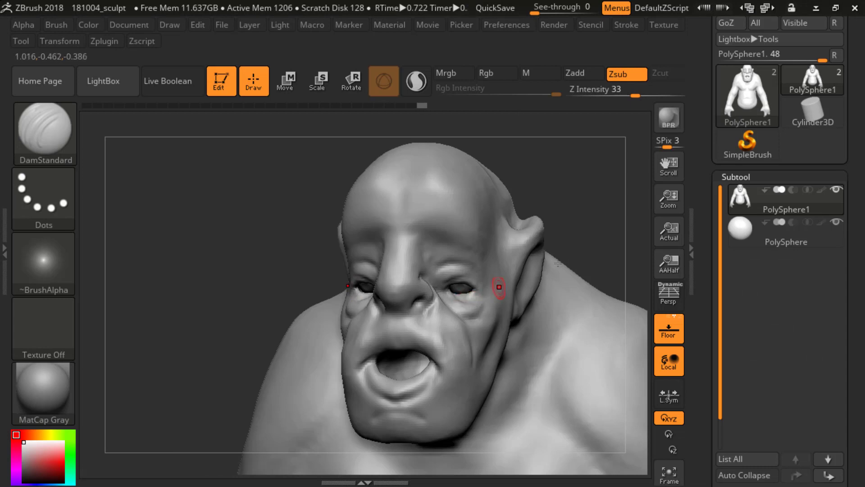
mouse_move(586, 234)
shift+mouse_down()
mouse_move(609, 224)
mouse_move(607, 239)
shift+mouse_up()
drag(607, 239, 581, 239)
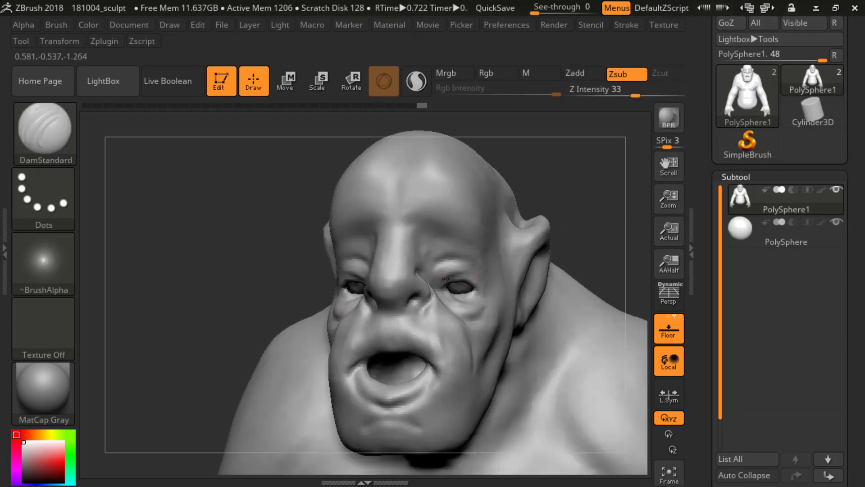
drag(443, 282, 453, 276)
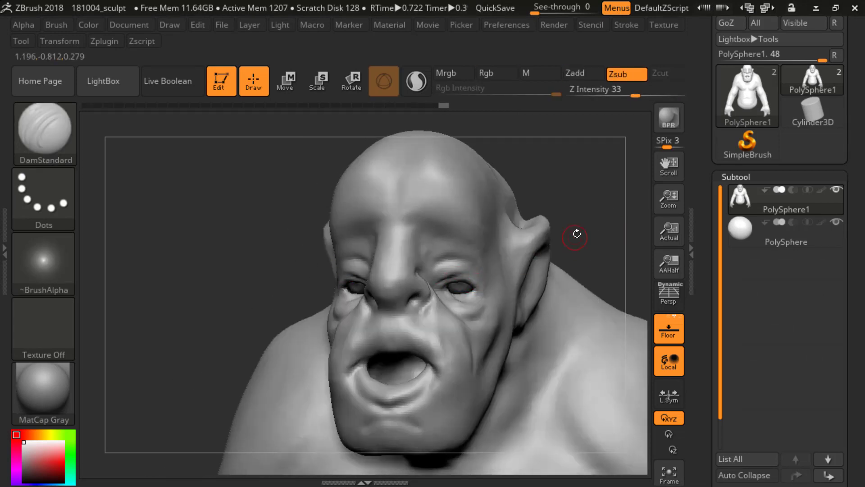
key(ctrl+z)
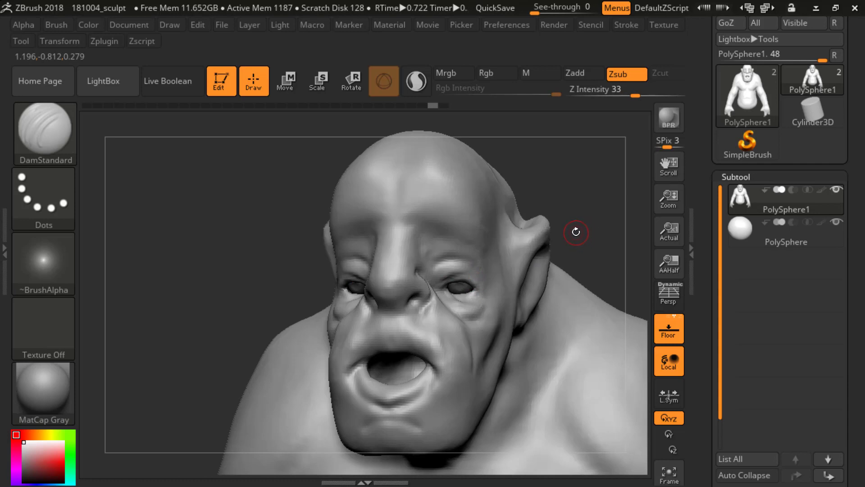
Step: Carve in the outer eye corners with the Standard brush in Zsub mode and smooth the skin around them
key(b)
key(s)
key(t)
shift+drag(268, 267, 310, 264)
mouse_move(546, 251)
alt+mouse_down()
mouse_move(539, 197)
mouse_move(546, 253)
alt+mouse_up()
drag(547, 253, 504, 254)
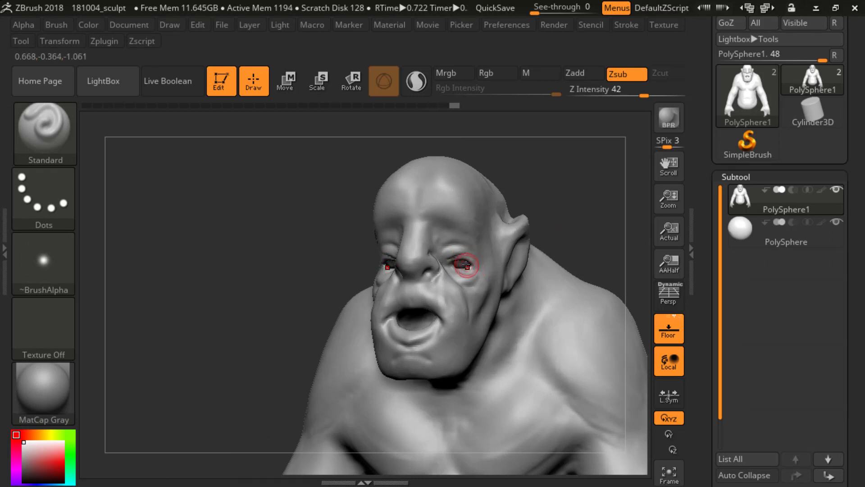
drag(486, 265, 490, 265)
shift+drag(587, 229, 527, 232)
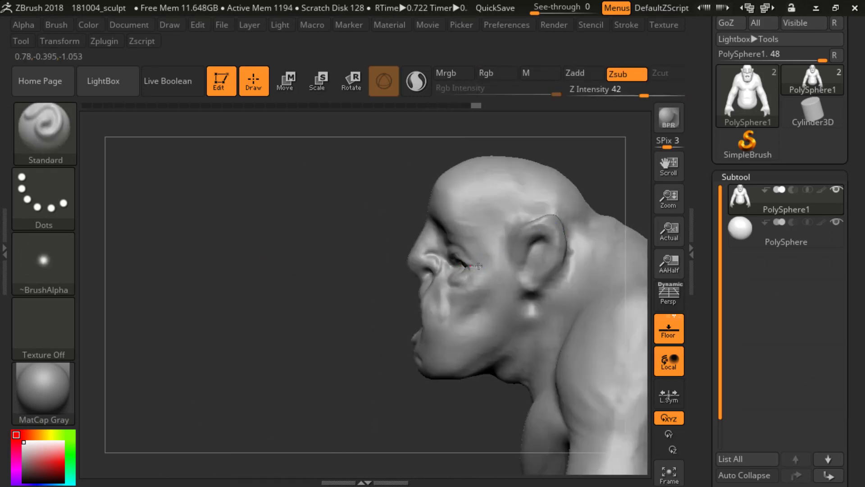
drag(463, 266, 459, 265)
drag(347, 289, 405, 286)
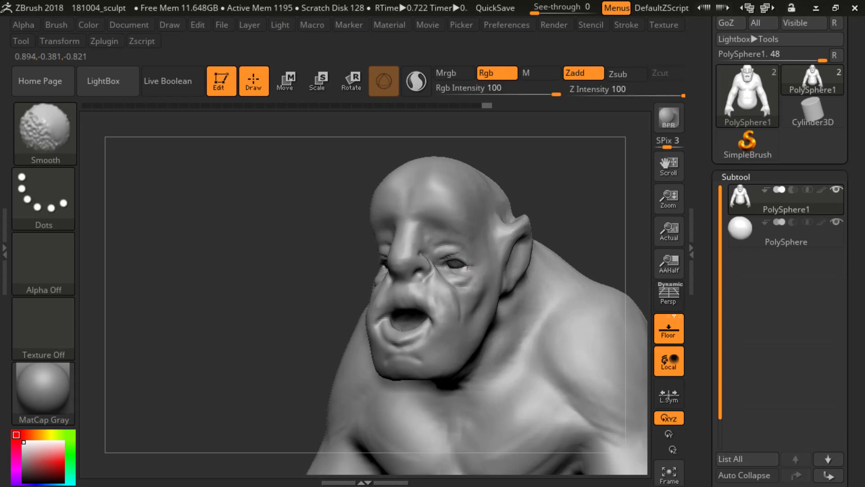
drag(463, 268, 488, 277)
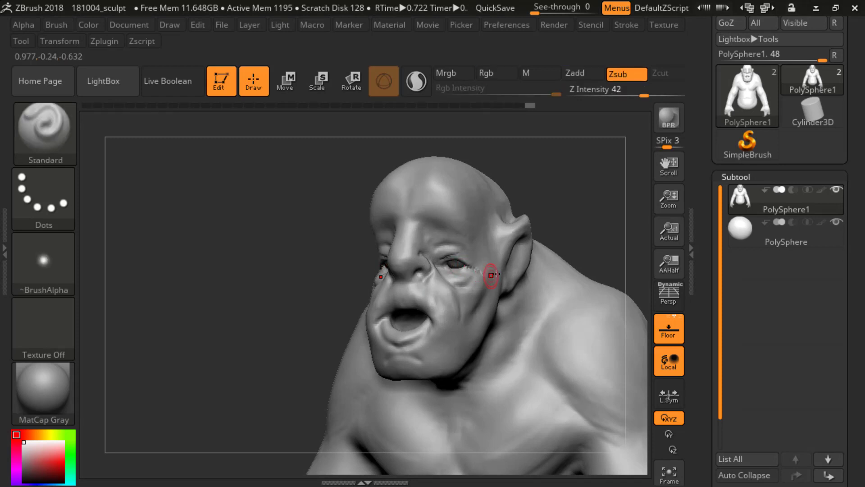
mouse_move(587, 230)
shift+mouse_down()
mouse_move(323, 323)
mouse_move(348, 235)
mouse_move(380, 295)
mouse_move(408, 306)
mouse_move(484, 273)
shift+mouse_up()
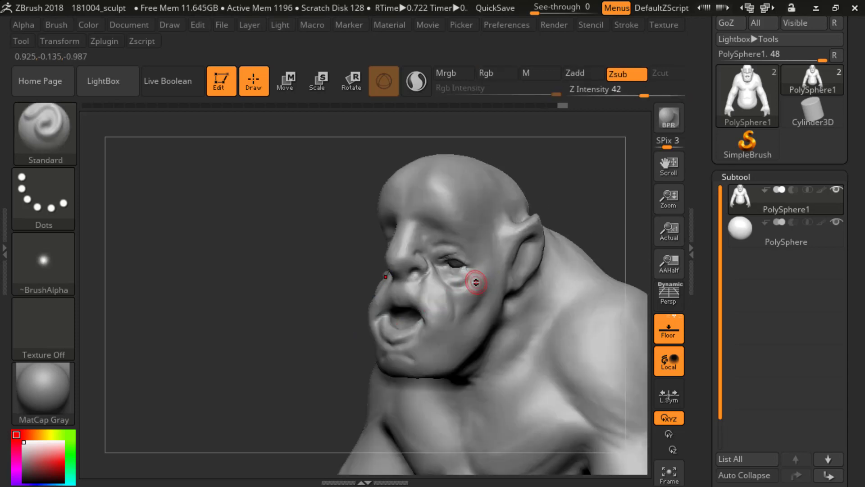
key(b)
key(d)
key(s)
mouse_move(331, 298)
mouse_down()
mouse_move(322, 274)
mouse_move(392, 279)
mouse_up()
Step: Build up the upper eyelid folds and the skin at the outer eye corners with the ClayBuildup brush
key(b)
key(c)
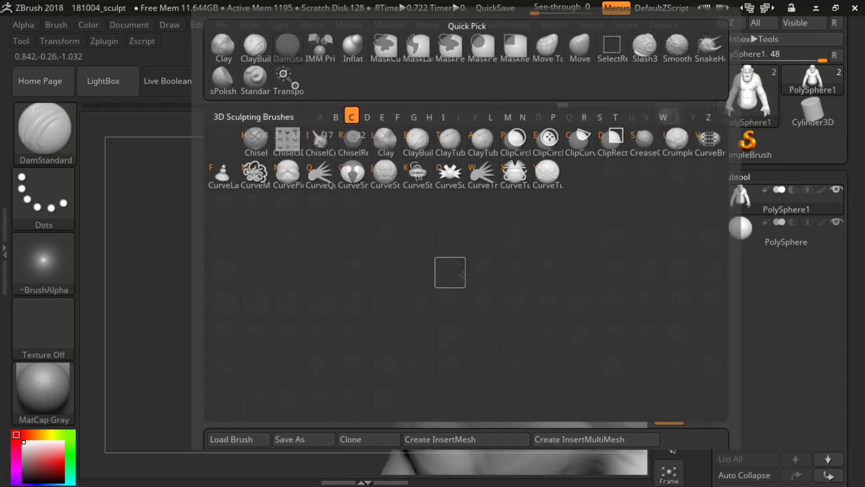
key(b)
mouse_move(464, 265)
mouse_down()
mouse_move(475, 257)
mouse_move(467, 263)
mouse_up()
drag(309, 286, 490, 239)
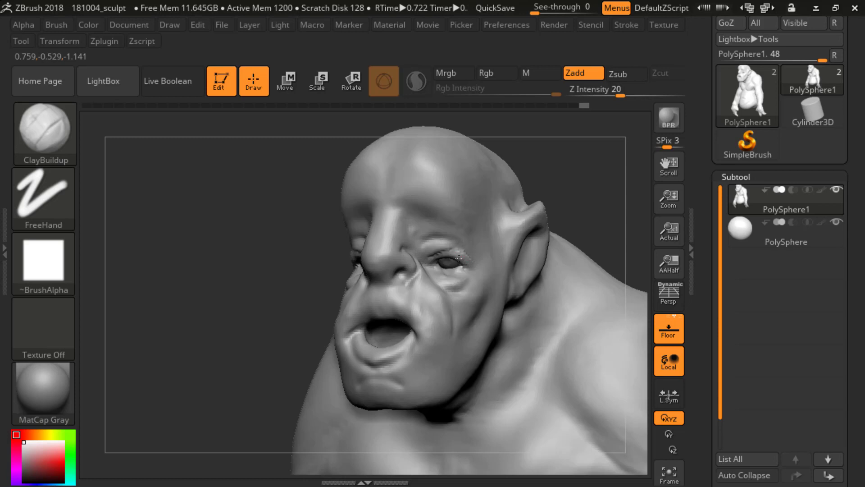
drag(475, 258, 474, 260)
mouse_move(558, 214)
mouse_down()
mouse_move(593, 206)
mouse_move(500, 232)
mouse_up()
drag(452, 250, 466, 253)
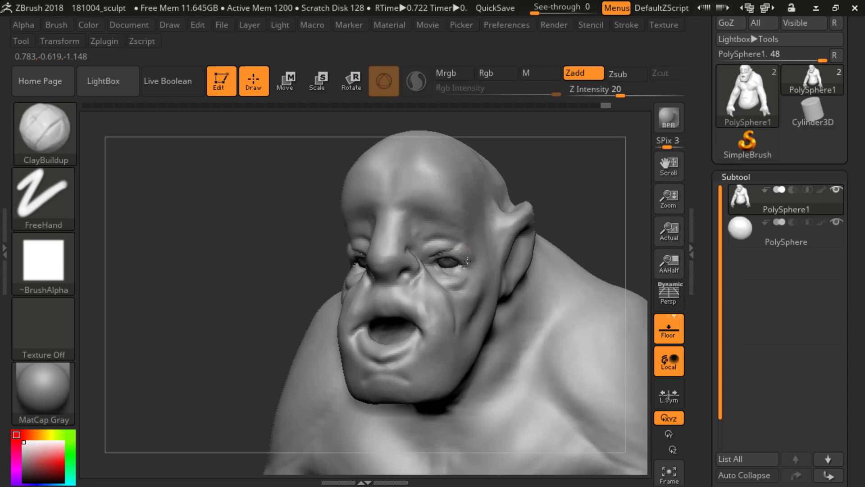
drag(467, 261, 469, 262)
Step: Add volume to the lower eyelids and the bags under the eyes with the ClayBuildup brush
mouse_move(556, 225)
shift+mouse_down()
mouse_move(587, 233)
mouse_move(568, 204)
mouse_move(582, 256)
shift+mouse_up()
drag(579, 249, 397, 193)
alt+drag(554, 215, 557, 253)
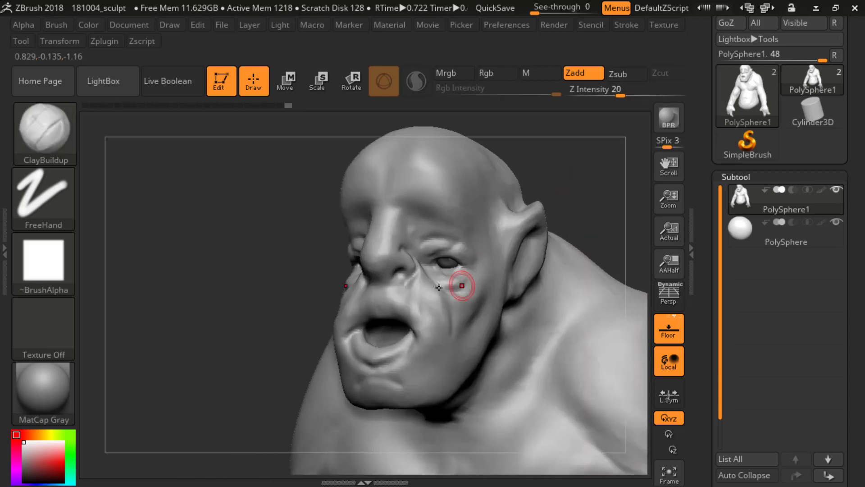
drag(432, 267, 436, 268)
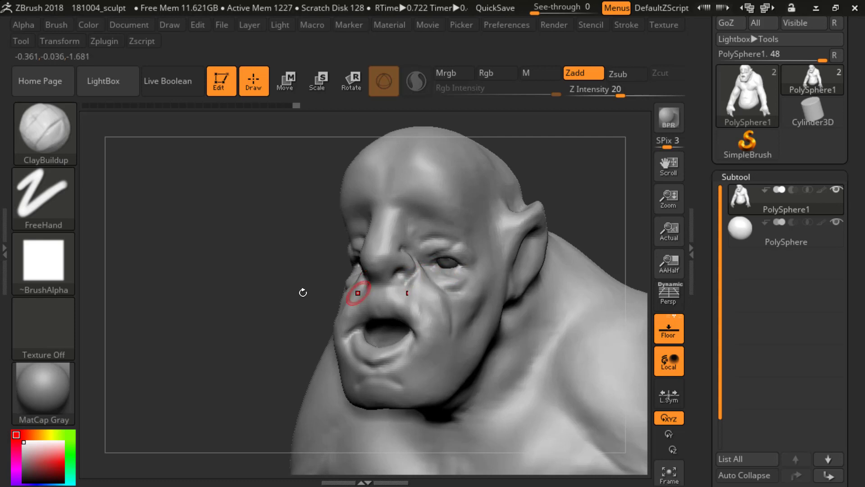
Step: Isolate the front of the face by hiding the rest of the body mesh
shift+drag(304, 291, 332, 241)
ctrl+shift+drag(327, 185, 462, 310)
shift+drag(392, 340, 375, 164)
drag(556, 257, 514, 263)
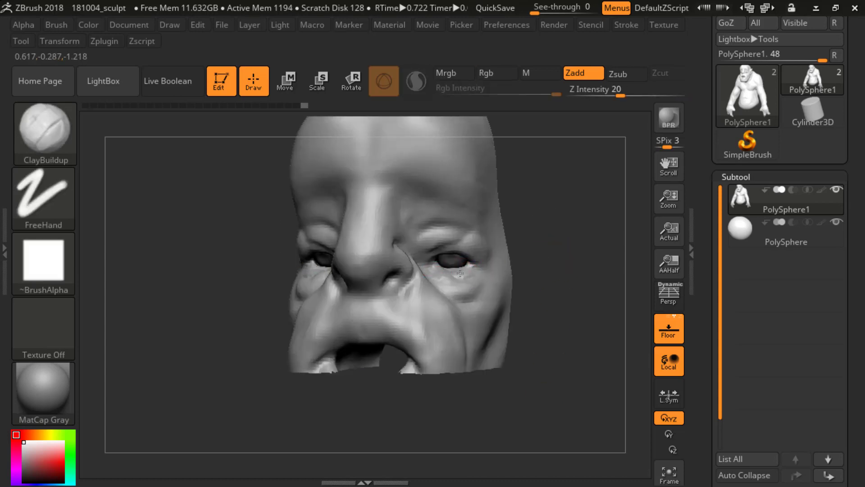
Step: Smooth and fill out the bags under the eyes and the upper cheeks with resized ClayBuildup strokes
key(shift)
shift+drag(448, 275, 470, 269)
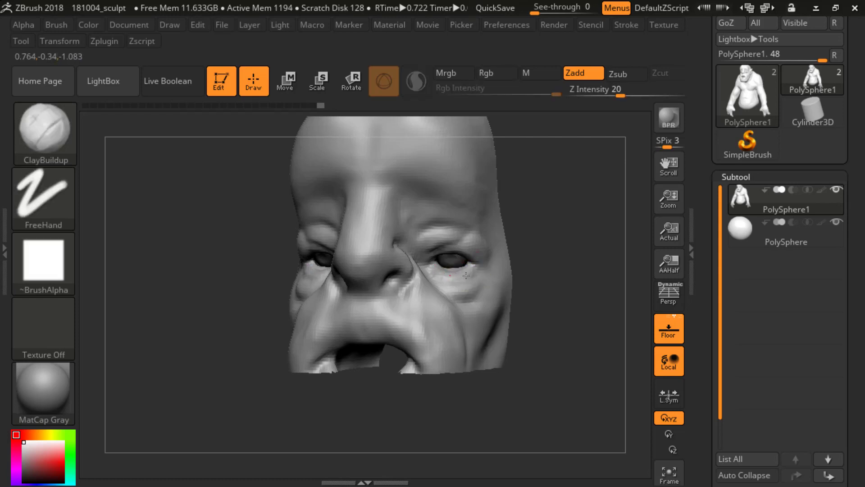
drag(528, 249, 496, 270)
key(s)
click(475, 273)
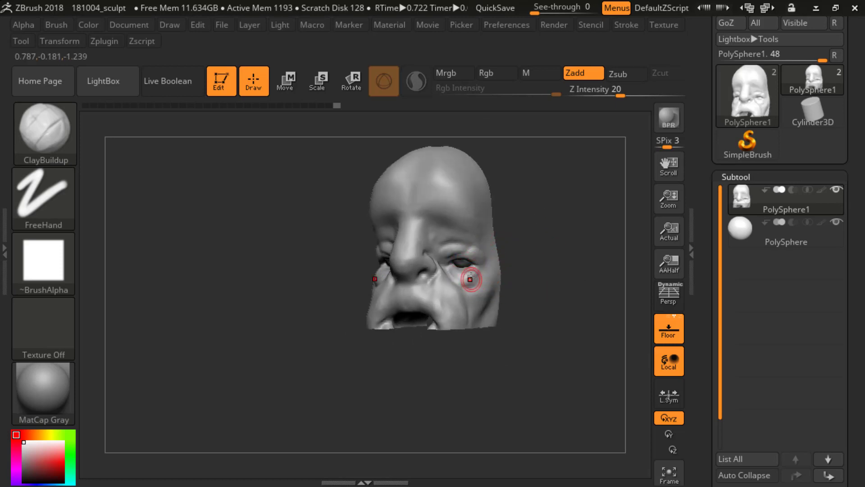
mouse_move(521, 251)
shift+mouse_down()
mouse_move(535, 265)
mouse_move(466, 285)
mouse_move(478, 278)
shift+mouse_up()
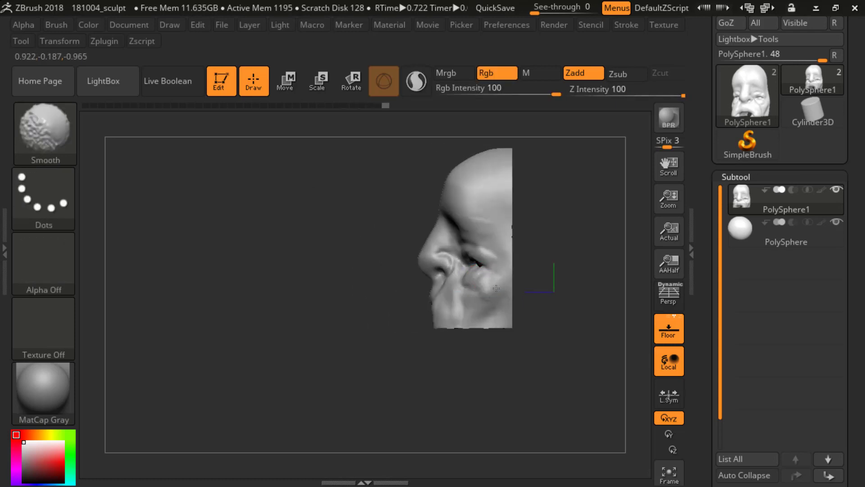
shift+drag(489, 295, 478, 282)
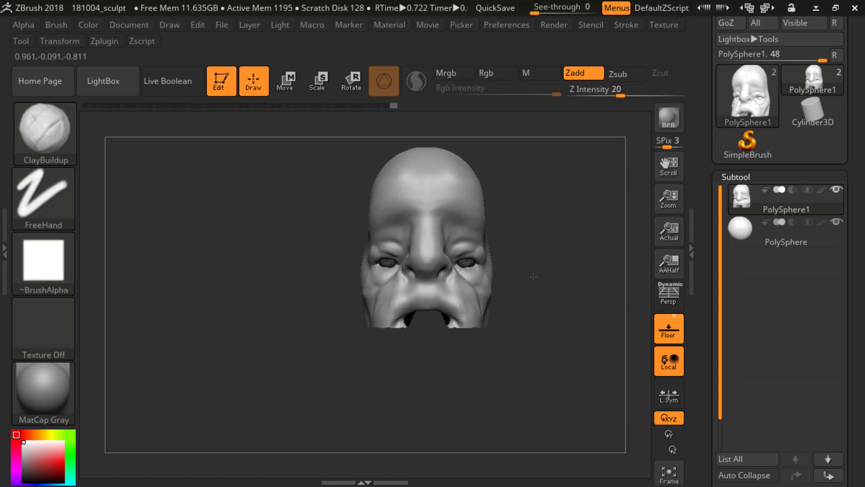
mouse_move(535, 261)
mouse_down()
mouse_move(561, 270)
mouse_move(523, 280)
mouse_up()
mouse_move(378, 304)
shift+mouse_down()
mouse_move(582, 264)
mouse_move(580, 243)
shift+mouse_up()
Step: Switch to the DamStandard brush, adjust its size, and unhide the rest of the body
key(b)
key(d)
key(s)
key(s)
mouse_move(568, 253)
mouse_down()
mouse_move(593, 255)
mouse_move(577, 271)
mouse_move(588, 270)
mouse_move(574, 259)
mouse_move(575, 298)
mouse_move(565, 295)
mouse_up()
key(s)
key(s)
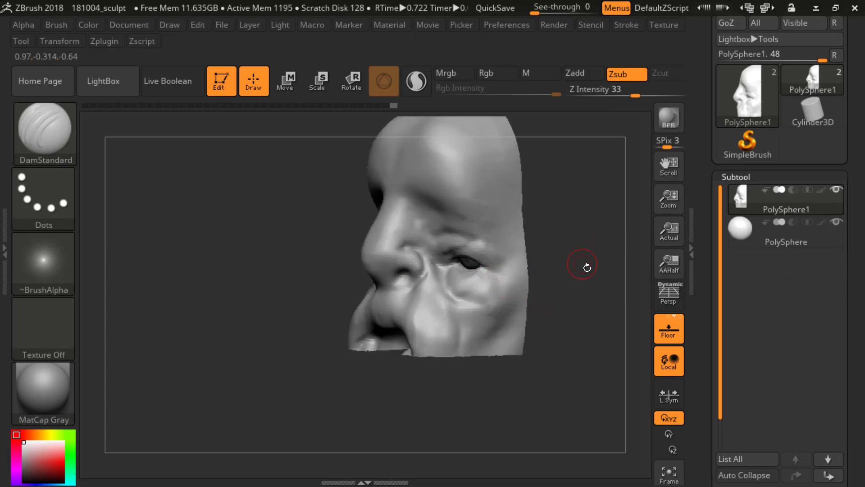
shift+drag(579, 264, 542, 241)
ctrl+shift+click(581, 313)
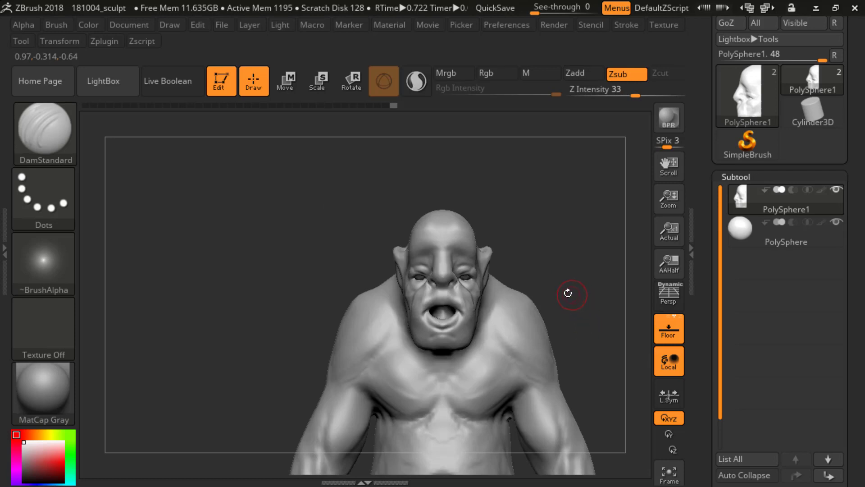
mouse_move(584, 290)
alt+mouse_down()
mouse_move(563, 232)
mouse_move(543, 216)
mouse_move(565, 283)
alt+mouse_up()
mouse_move(542, 228)
alt+mouse_down()
mouse_move(547, 303)
mouse_move(554, 242)
alt+mouse_up()
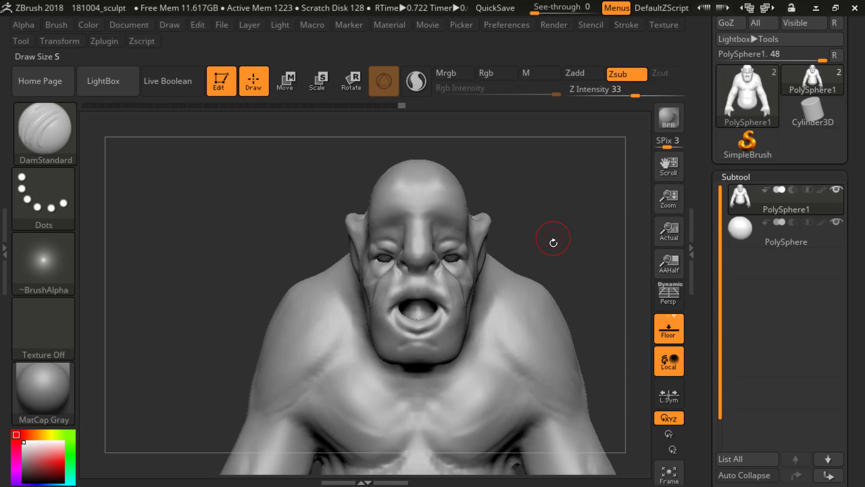
Step: Carve frown creases between the brows and across the nose bridge with DamStandard, softening them with Smooth
key(b)
key(d)
key(s)
key(s)
click(505, 225)
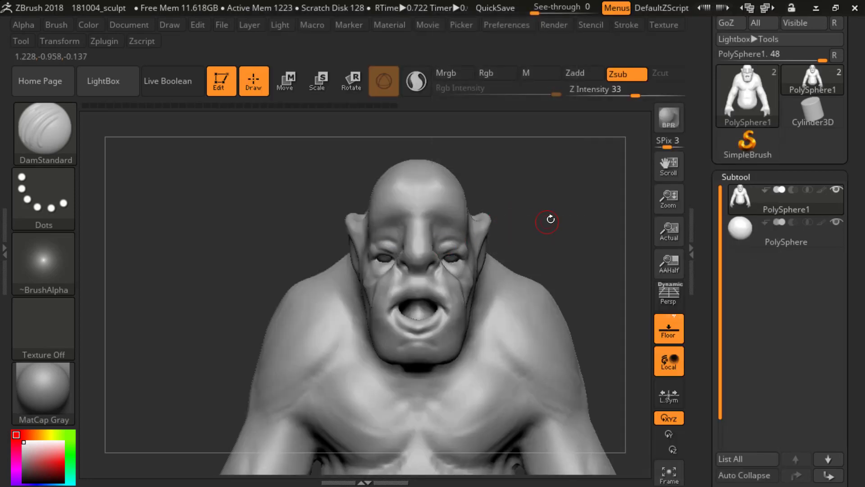
drag(551, 219, 499, 225)
shift+drag(534, 177, 523, 181)
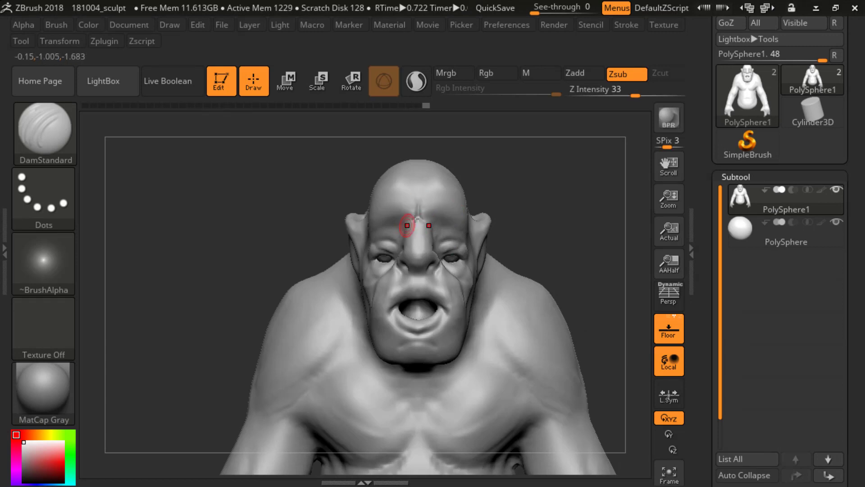
shift+drag(416, 218, 421, 215)
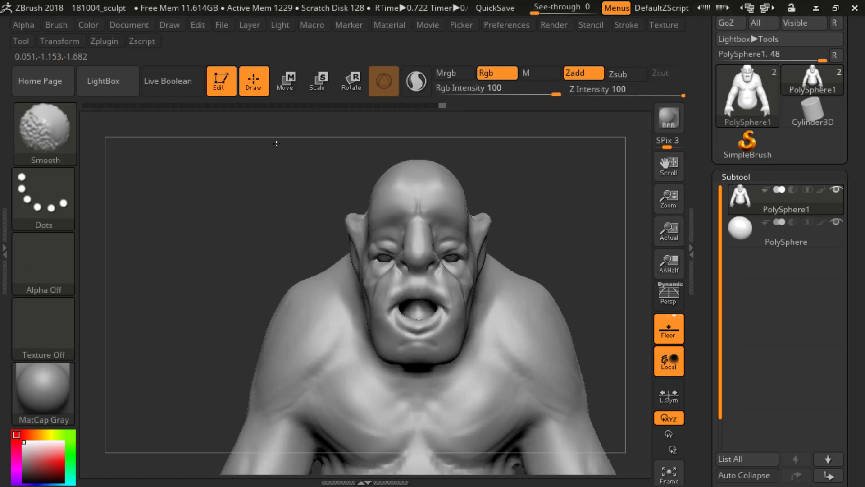
drag(498, 172, 547, 171)
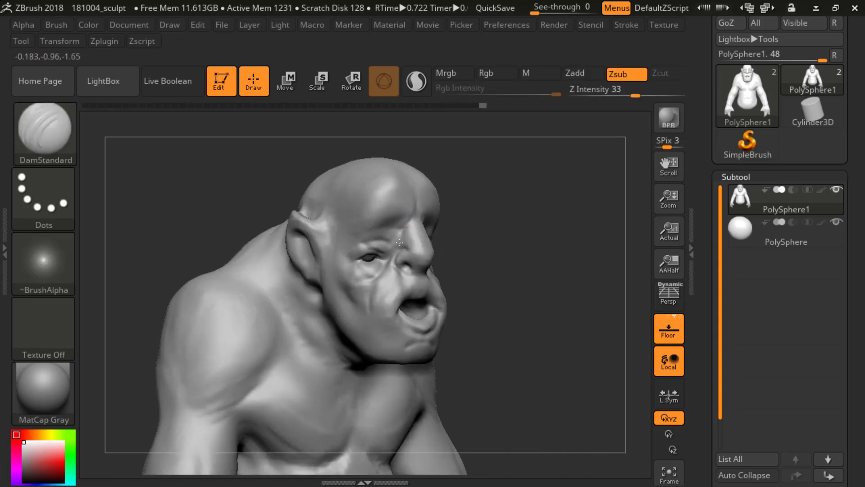
drag(407, 244, 404, 230)
mouse_move(532, 202)
shift+mouse_down()
mouse_move(485, 204)
mouse_move(473, 187)
shift+mouse_up()
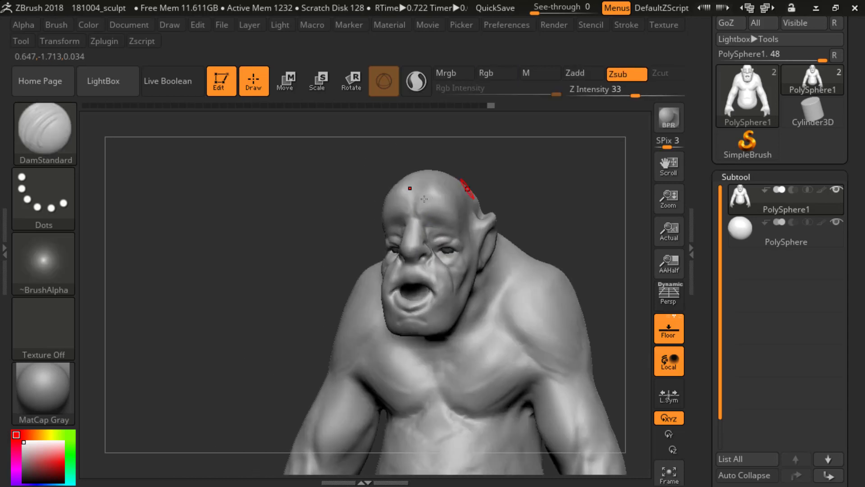
Step: Carve horizontal wrinkles across the middle of the forehead with DamStandard and soften them with Smooth
shift+drag(421, 192, 421, 205)
shift+drag(500, 192, 532, 192)
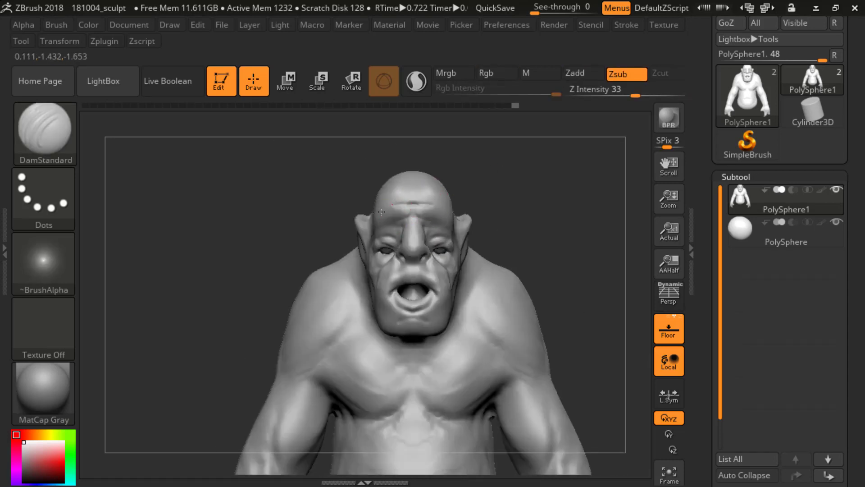
key(shift)
shift+drag(413, 201, 409, 199)
drag(478, 181, 518, 178)
shift+drag(406, 201, 406, 210)
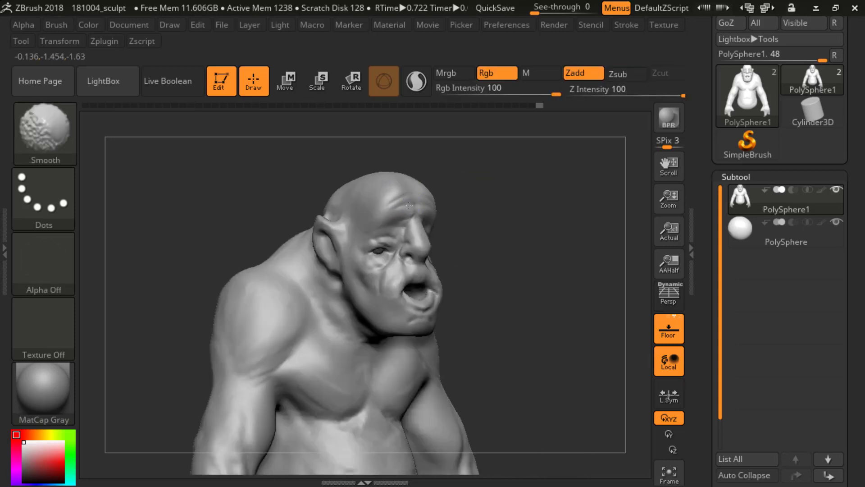
drag(497, 194, 464, 200)
mouse_move(523, 255)
alt+mouse_down()
mouse_move(487, 179)
mouse_move(538, 221)
alt+mouse_up()
drag(538, 221, 498, 214)
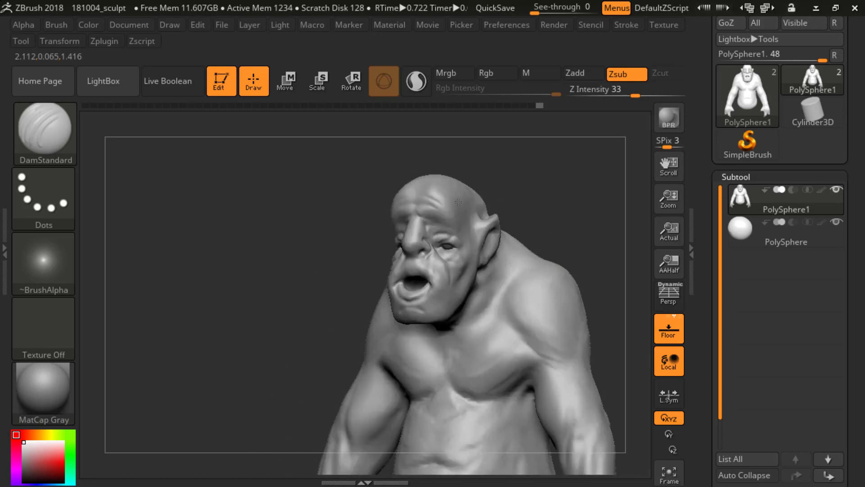
Step: Smooth the forehead wrinkles and extend them toward the temples, checking the head from several angles
key(shift)
shift+drag(424, 200, 441, 202)
mouse_move(377, 208)
mouse_down()
mouse_move(353, 218)
mouse_move(346, 234)
mouse_move(383, 223)
mouse_up()
mouse_move(547, 183)
shift+mouse_down()
mouse_move(563, 216)
mouse_move(479, 239)
shift+mouse_up()
shift+drag(537, 229, 544, 246)
alt+drag(544, 245, 545, 226)
shift+drag(491, 199, 481, 248)
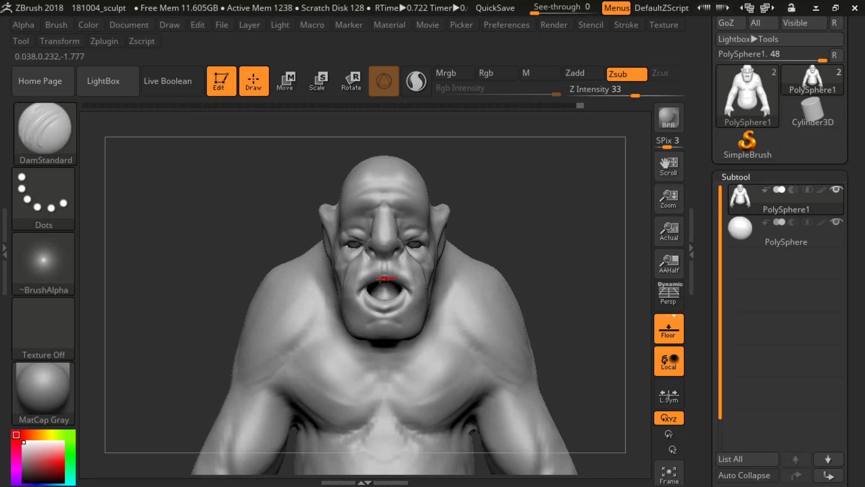
Step: Undo the last three edits, check the figure from the side, and isolate the head and upper torso
mouse_move(482, 215)
mouse_down()
mouse_move(459, 187)
mouse_move(503, 230)
mouse_up()
key(ctrl+z)
key(ctrl+z)
key(ctrl+z)
key(ctrl+z)
key(ctrl+z)
key(ctrl+z)
key(ctrl+z)
key(ctrl+z)
key(ctrl+z)
key(ctrl+z)
key(ctrl+z)
key(ctrl+z)
key(ctrl+z)
key(ctrl+z)
key(ctrl+z)
key(ctrl+z)
key(ctrl+z)
key(ctrl+z)
key(ctrl+z)
key(ctrl+z)
alt+drag(503, 230, 502, 173)
mouse_move(530, 253)
alt+mouse_down()
mouse_move(529, 226)
mouse_move(489, 229)
alt+mouse_up()
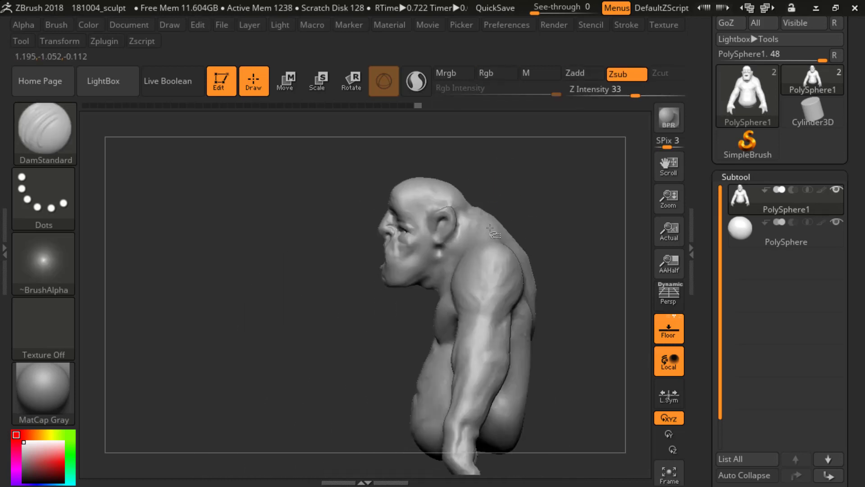
ctrl+shift+drag(308, 349, 451, 161)
mouse_move(521, 170)
shift+mouse_down()
mouse_move(563, 247)
mouse_move(573, 307)
shift+mouse_up()
drag(575, 222, 534, 229)
mouse_move(225, 260)
mouse_down()
mouse_move(269, 257)
mouse_move(275, 246)
mouse_up()
Step: Set the DamStandard brush to Z Intensity 53 and carve creases at the corners of the open mouth
key(b)
key(d)
key(s)
key(s)
key(u)
drag(383, 294, 401, 293)
key(s)
drag(370, 291, 358, 290)
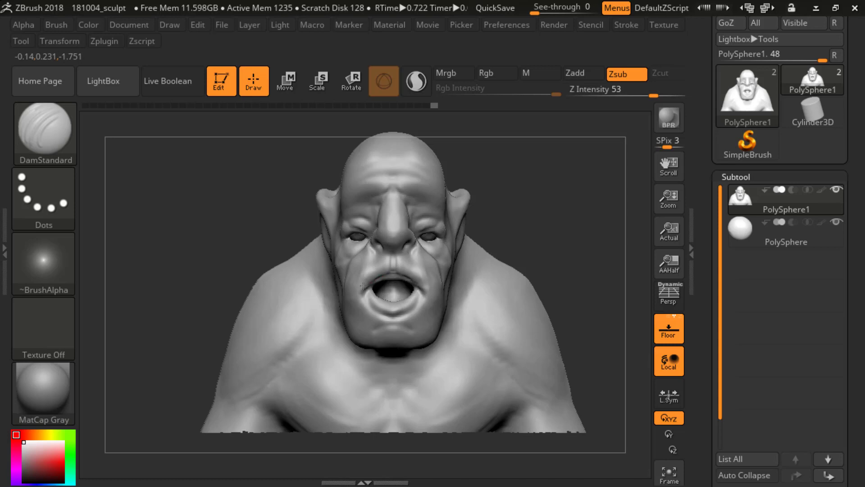
Step: Reshape the cheek contour beside the mouth with the Move brush, and unhide the rest of the body
drag(518, 218, 335, 251)
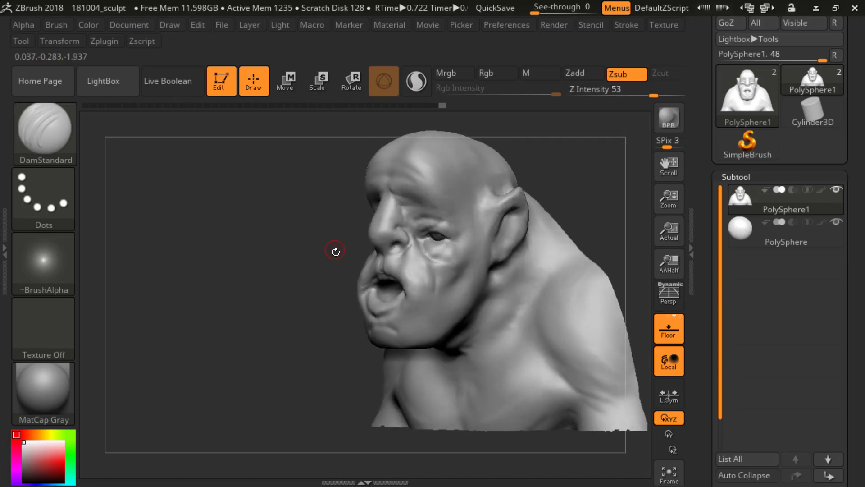
key(b)
key(m)
key(v)
key(s)
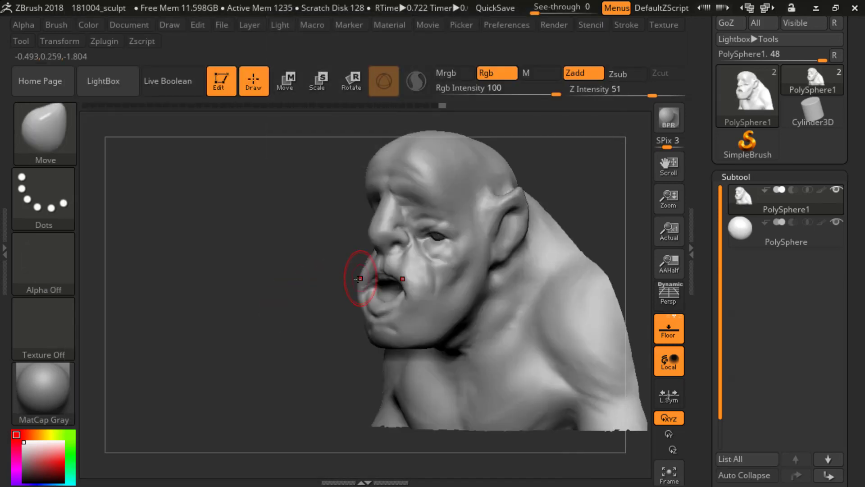
mouse_move(361, 284)
mouse_down()
mouse_move(451, 288)
mouse_move(405, 293)
mouse_move(402, 287)
mouse_up()
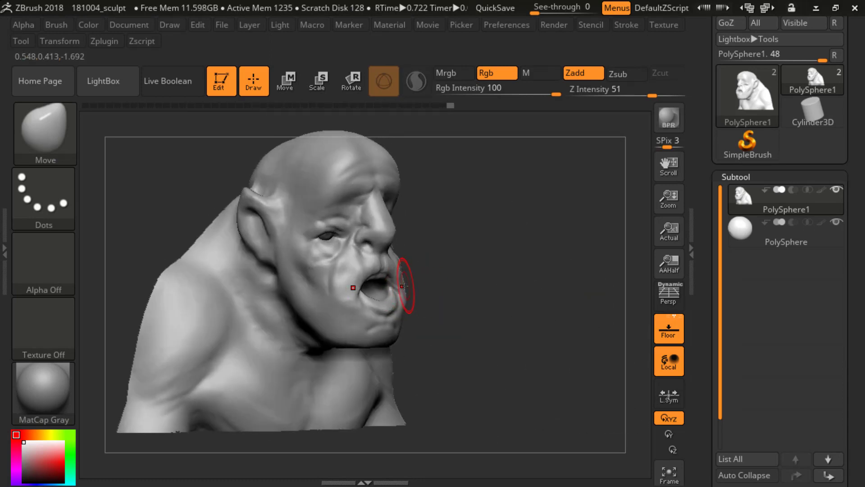
mouse_move(453, 275)
mouse_down()
mouse_move(347, 290)
mouse_move(355, 274)
mouse_up()
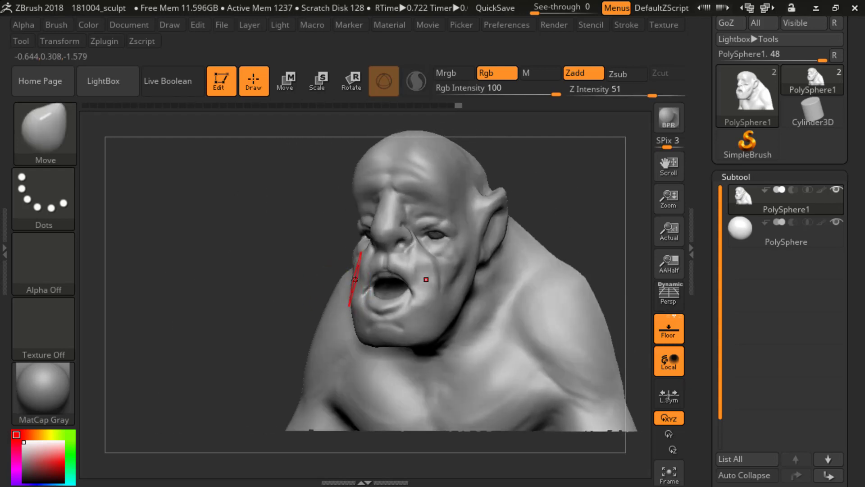
drag(307, 288, 327, 288)
shift+right_drag(327, 289, 342, 287)
mouse_move(527, 245)
ctrl+right_down()
mouse_move(492, 216)
mouse_move(527, 245)
mouse_move(551, 219)
ctrl+right_up()
ctrl+shift+click(551, 219)
shift+right_drag(522, 268, 505, 269)
mouse_move(524, 228)
ctrl+right_down()
mouse_move(496, 204)
mouse_move(517, 221)
ctrl+right_up()
Step: Choose the IMM Primitives brush and set its insert mesh to Insert Cube
key(b)
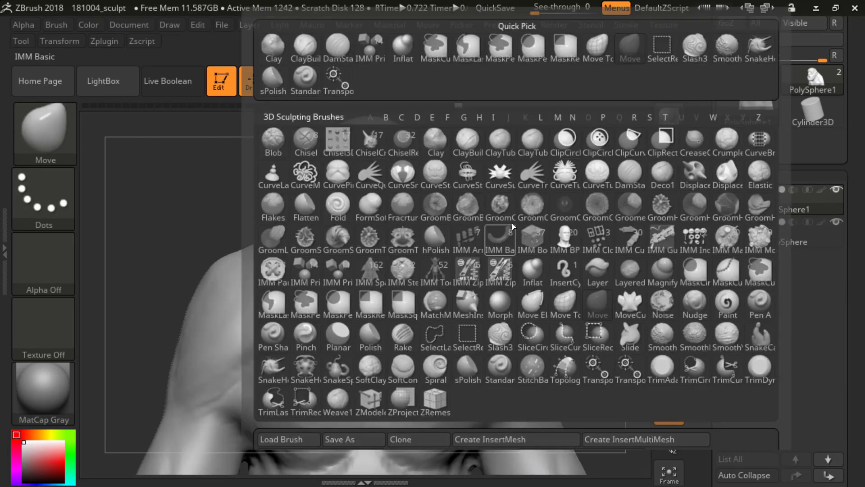
key(i)
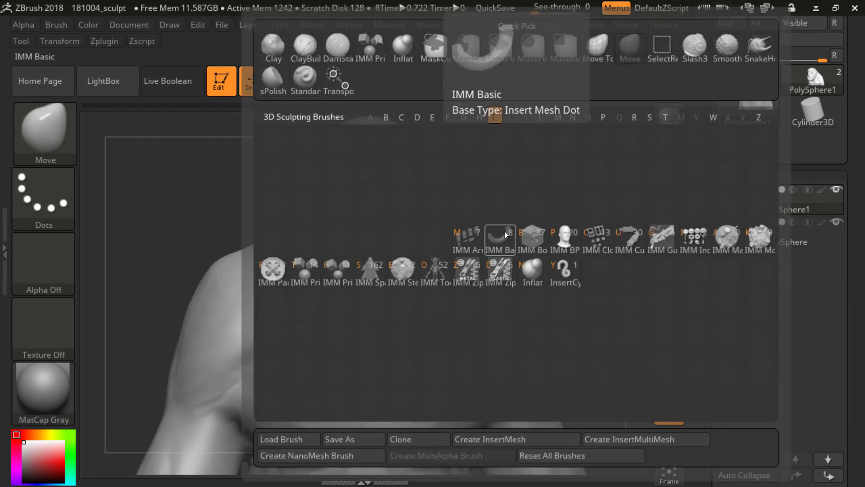
click(310, 283)
key(ctrl)
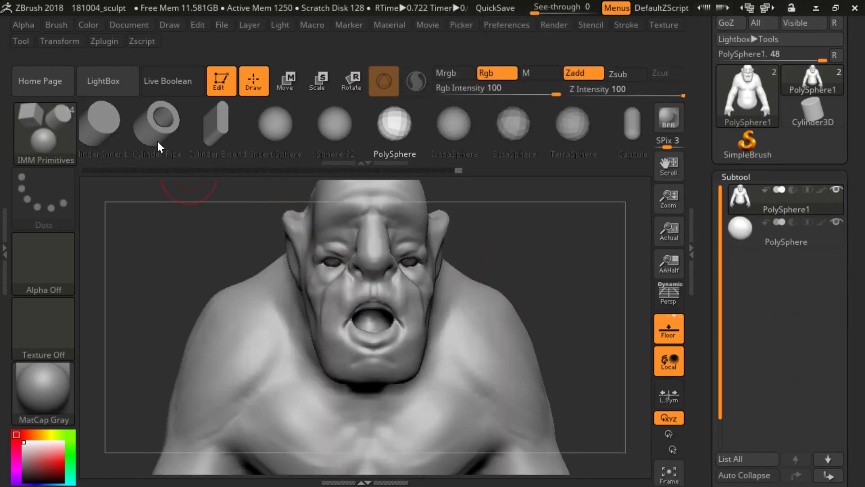
drag(264, 141, 195, 133)
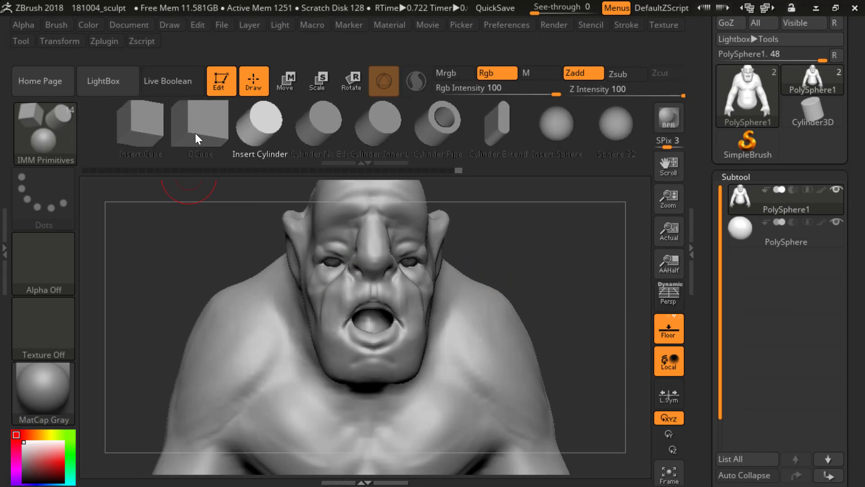
click(145, 131)
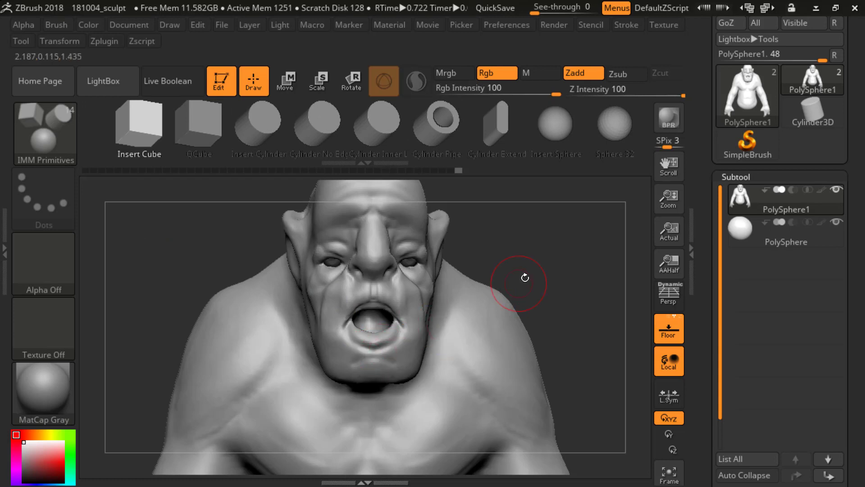
Step: Insert mirrored pairs of small cubes inside the open mouth as upper and lower teeth
drag(524, 277, 550, 298)
key(s)
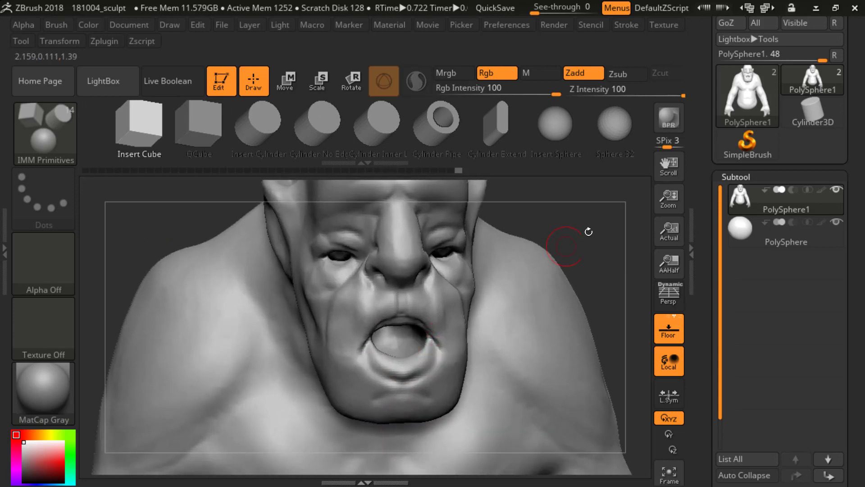
drag(589, 232, 572, 279)
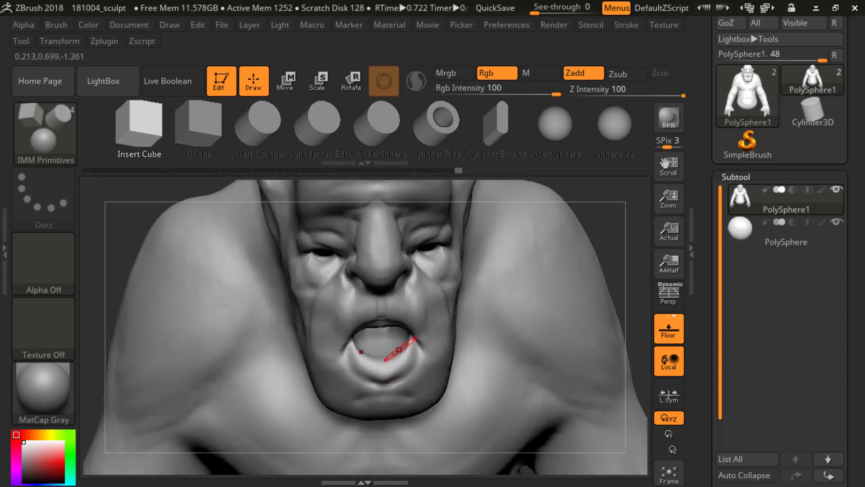
mouse_move(595, 214)
mouse_down()
mouse_move(577, 233)
mouse_move(557, 215)
mouse_up()
key(s)
drag(350, 300, 354, 311)
mouse_move(590, 266)
mouse_down()
mouse_move(589, 277)
mouse_move(529, 230)
mouse_move(549, 256)
mouse_move(469, 280)
mouse_up()
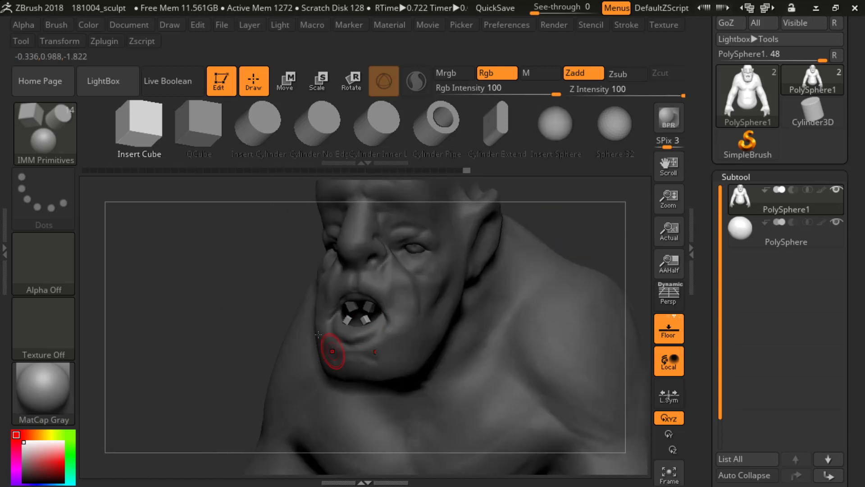
shift+drag(253, 293, 324, 286)
alt+drag(567, 264, 565, 250)
mouse_move(505, 252)
alt+mouse_down()
mouse_move(546, 237)
mouse_move(539, 244)
mouse_move(579, 248)
mouse_move(592, 217)
alt+mouse_up()
Step: Switch to the Move brush and separate the inserted teeth from the body into their own subtools with Groups Split
key(b)
key(m)
key(v)
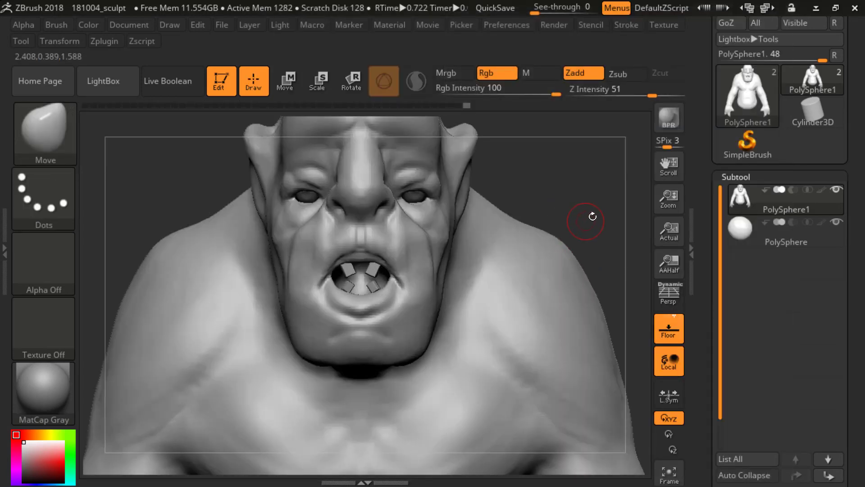
drag(716, 438, 717, 226)
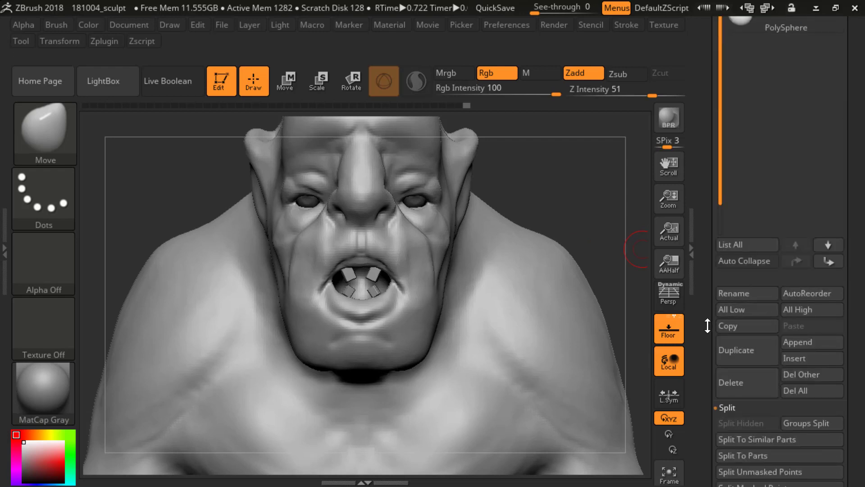
drag(709, 311, 710, 266)
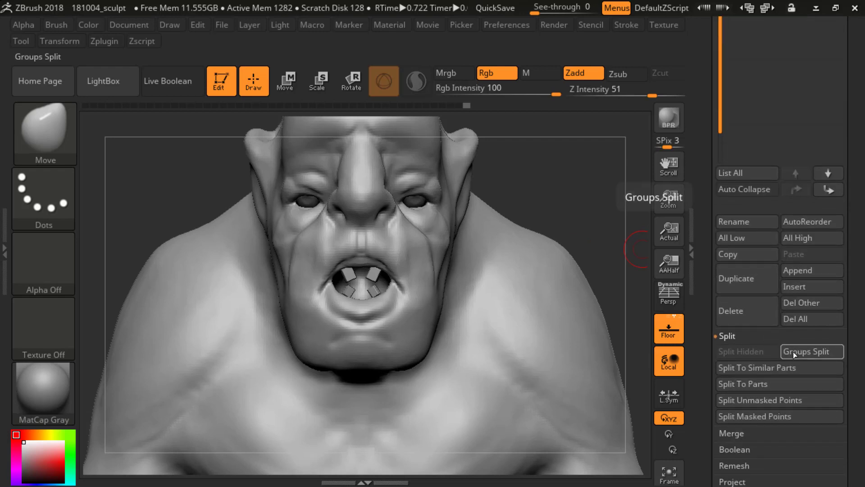
click(793, 353)
click(622, 380)
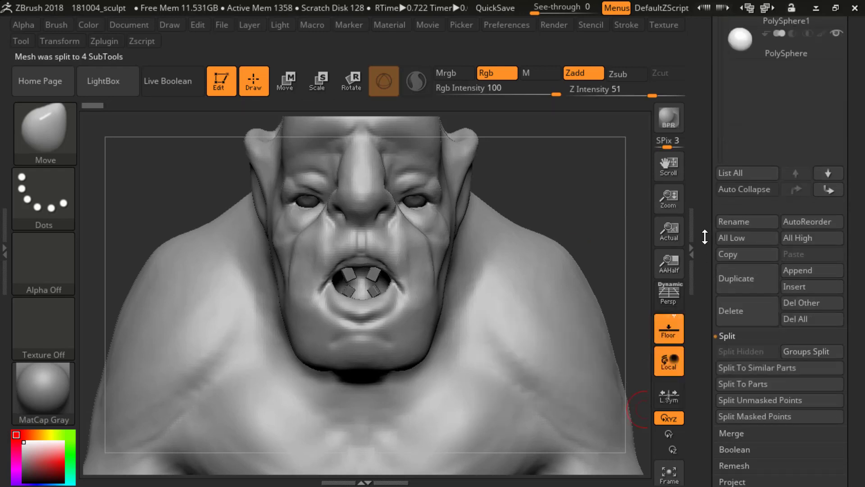
Step: Split the lower teeth subtool with Split To Parts and select the tooth on the creature's right side
click(748, 234)
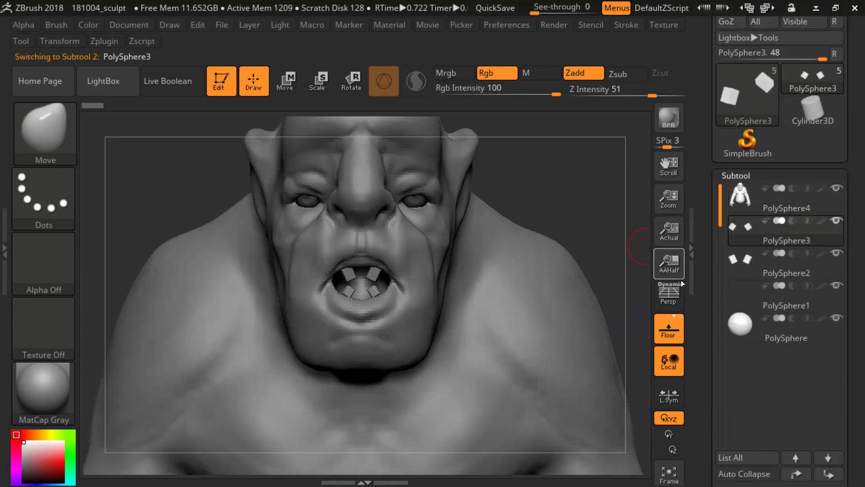
drag(705, 317, 706, 184)
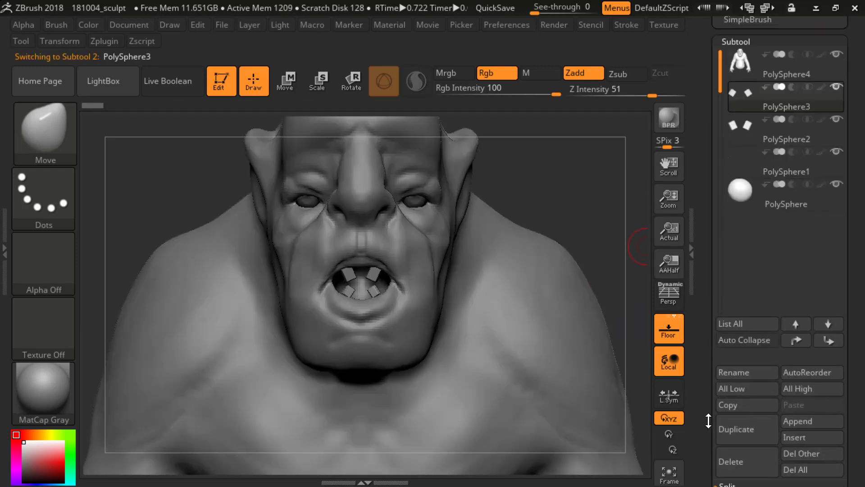
drag(708, 420, 708, 317)
click(750, 433)
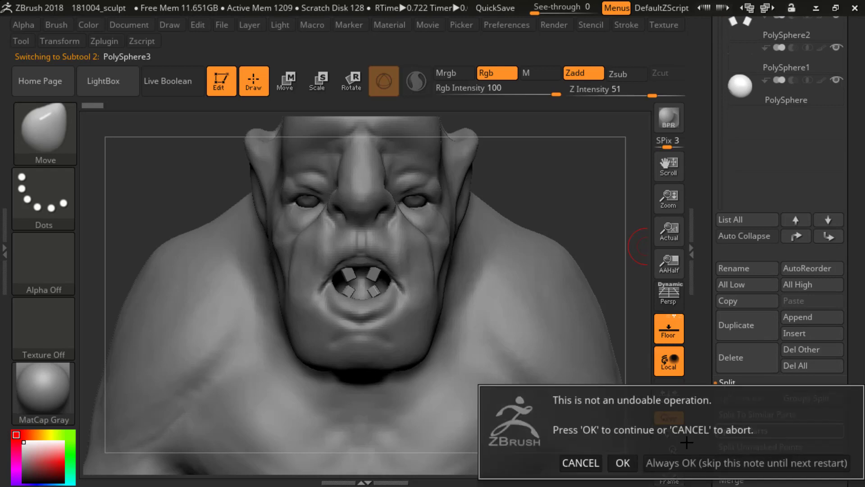
click(622, 463)
drag(706, 303, 712, 465)
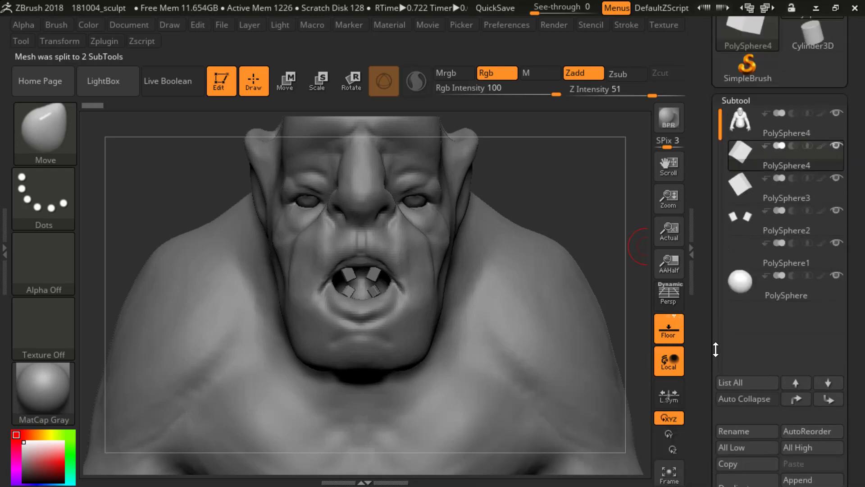
click(747, 165)
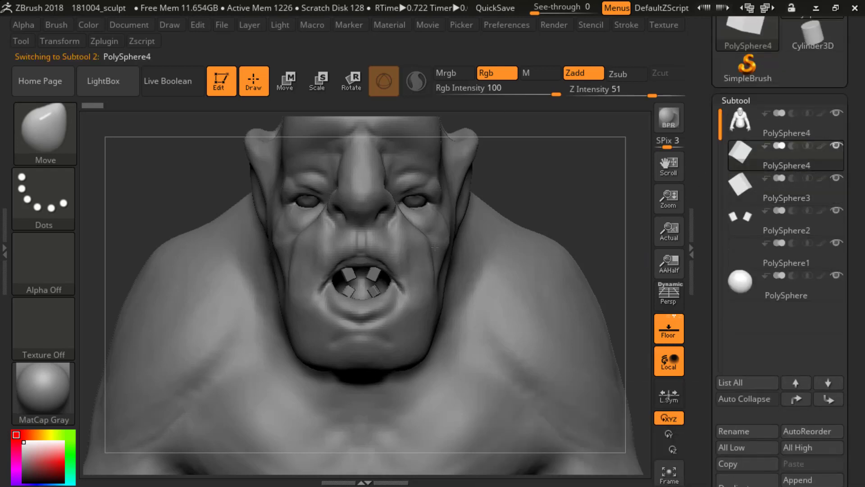
alt+drag(544, 180, 553, 220)
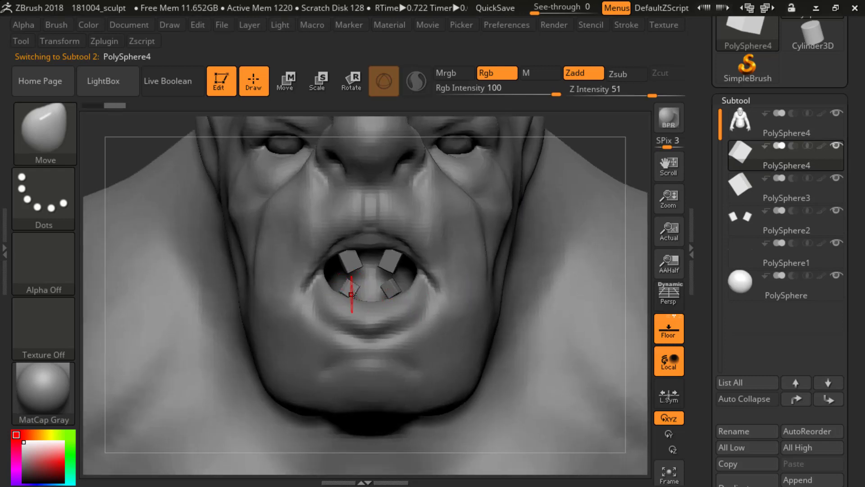
Step: Rotate, move and slightly rescale the selected lower tooth with the gizmo to straighten it in the jaw
click(298, 89)
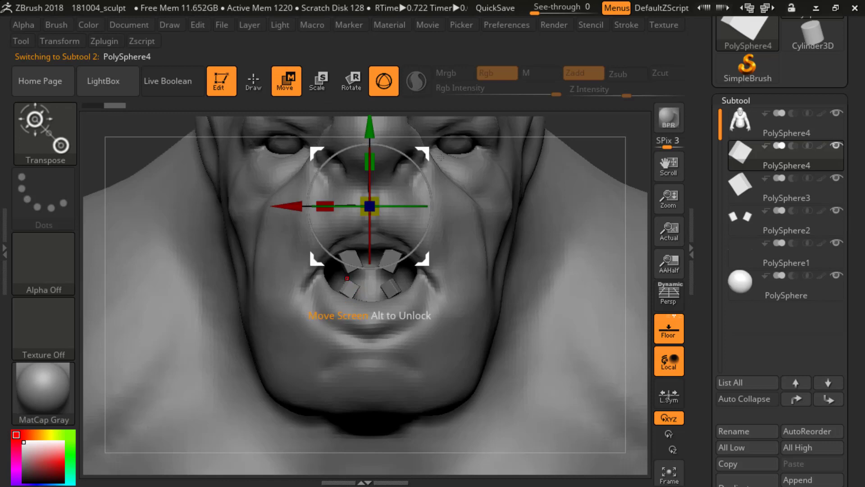
alt+drag(625, 135, 626, 183)
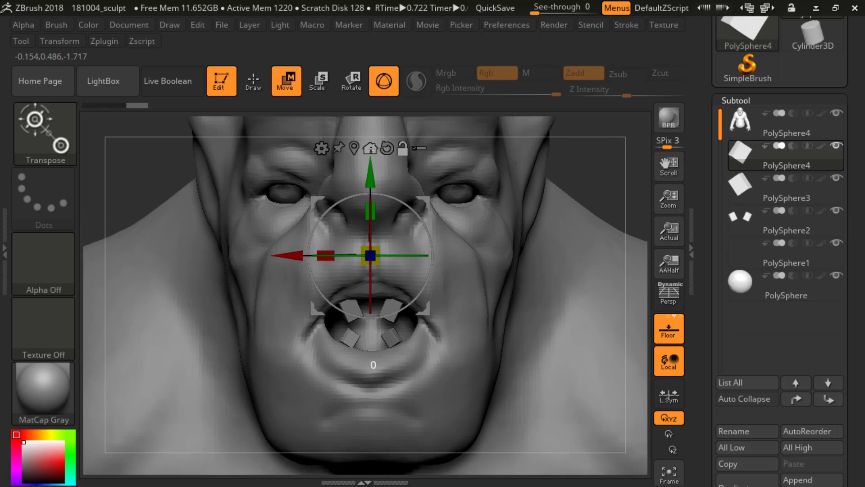
drag(370, 193, 379, 193)
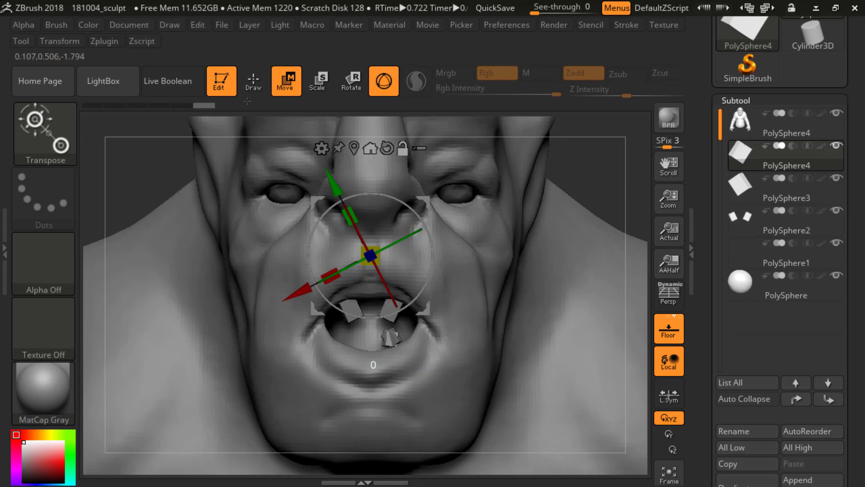
drag(299, 283, 284, 291)
drag(318, 195, 311, 182)
drag(273, 286, 258, 294)
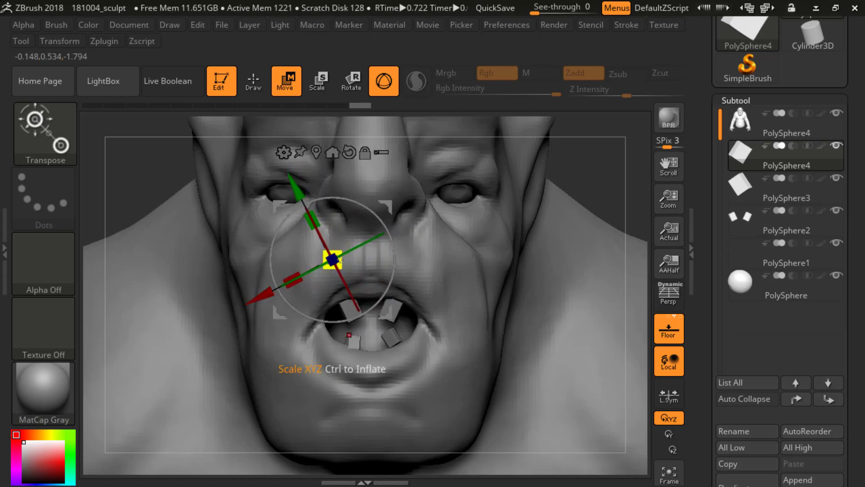
drag(345, 254, 347, 253)
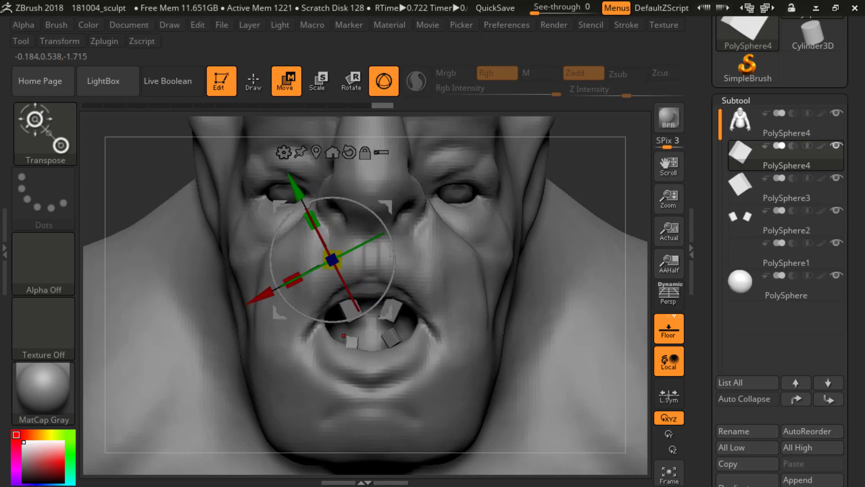
Step: Turn off the gizmo, draw a transpose line downward from the lower tooth on the creature's right and adjust the tooth with it
click(253, 81)
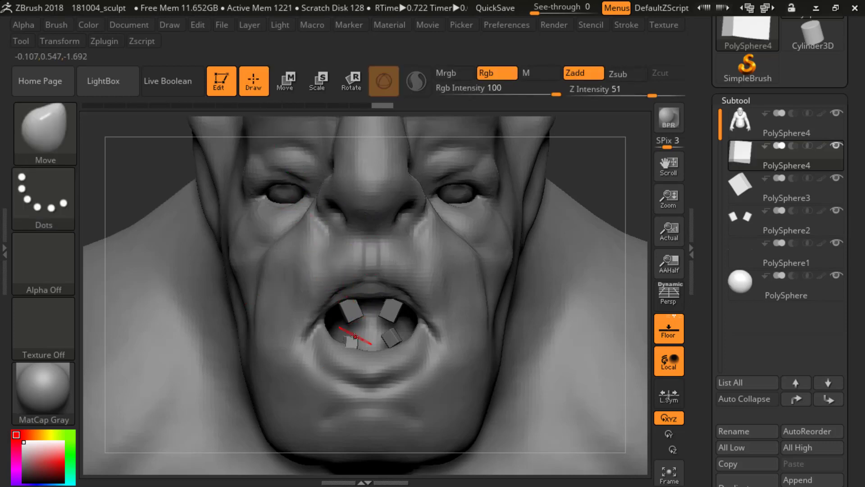
click(286, 81)
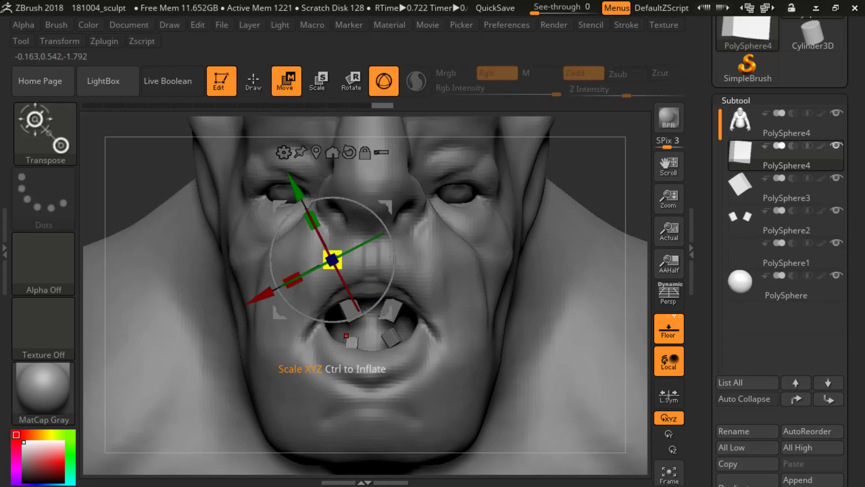
click(383, 81)
drag(353, 343, 350, 404)
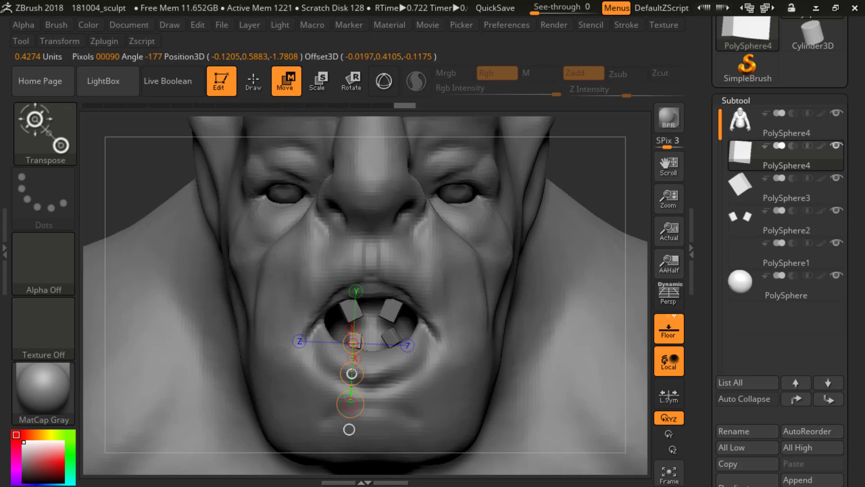
key(e)
key(r)
drag(353, 373, 358, 357)
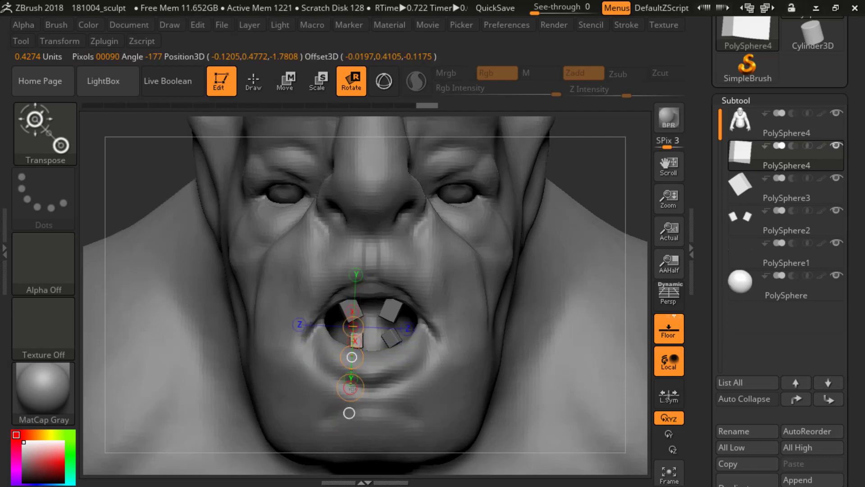
Step: Nudge the lower tooth's placement in the jaw with the Move transpose line, checking it from the side and front
key(w)
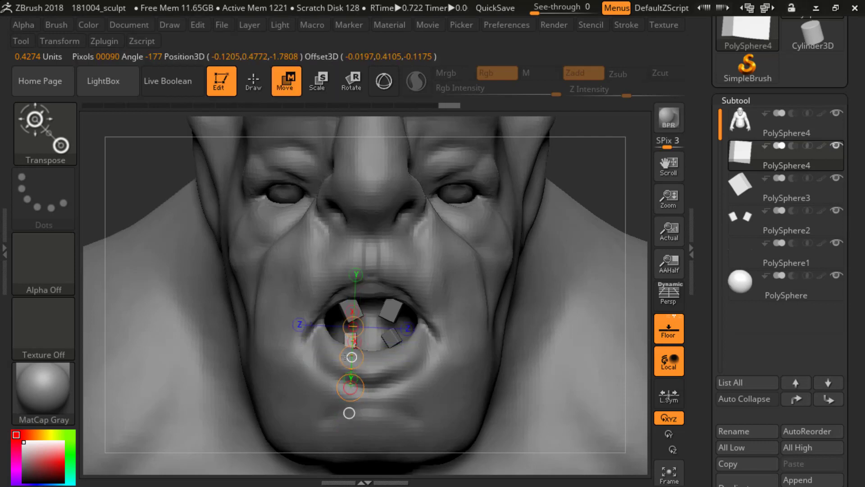
right_drag(352, 339, 216, 334)
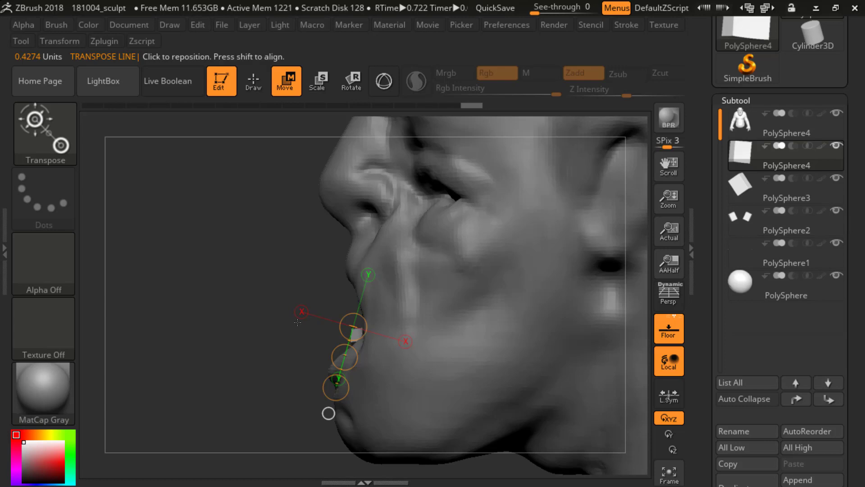
drag(297, 322, 337, 325)
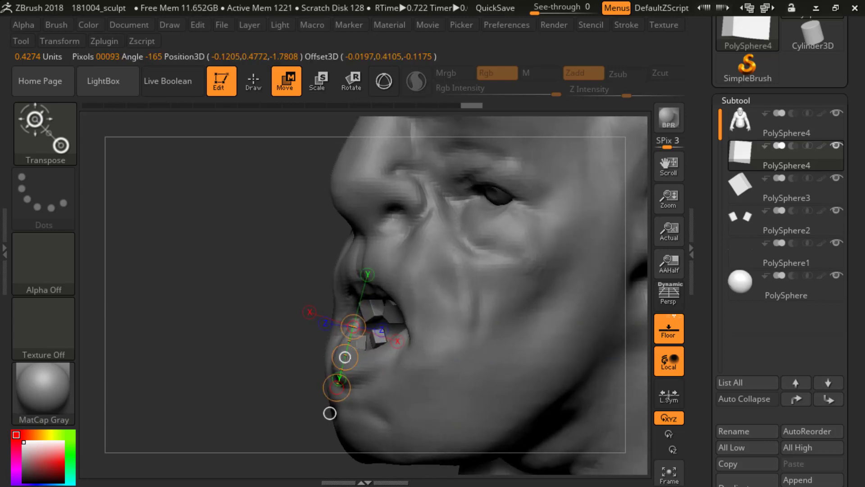
drag(347, 361, 346, 364)
shift+drag(246, 332, 323, 349)
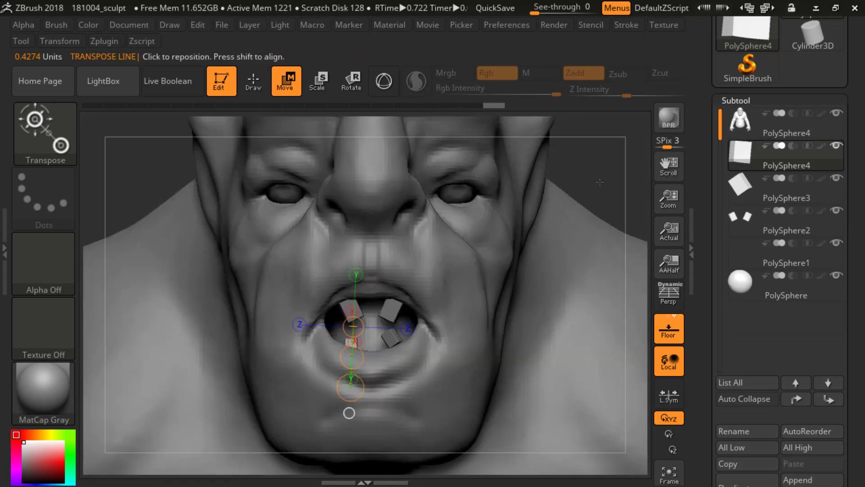
Step: Return to Draw mode and open the Geometry settings with the DynaMesh options for the lower tooth's subtool
key(q)
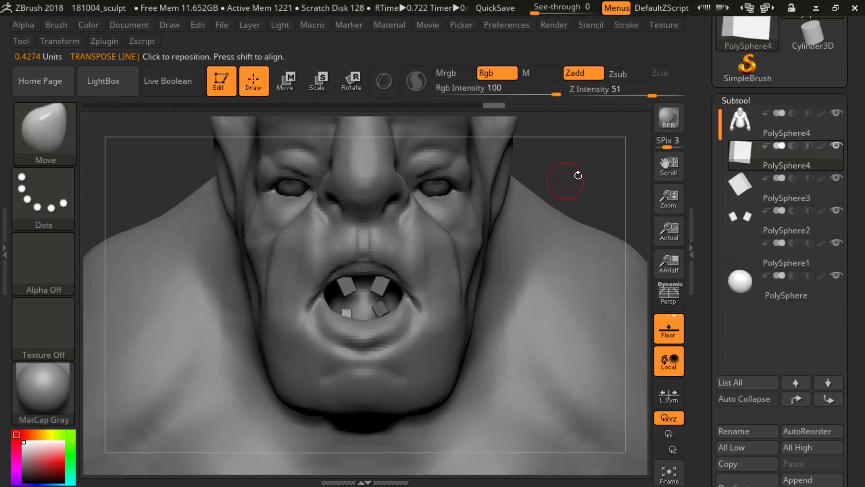
alt+drag(583, 164, 582, 193)
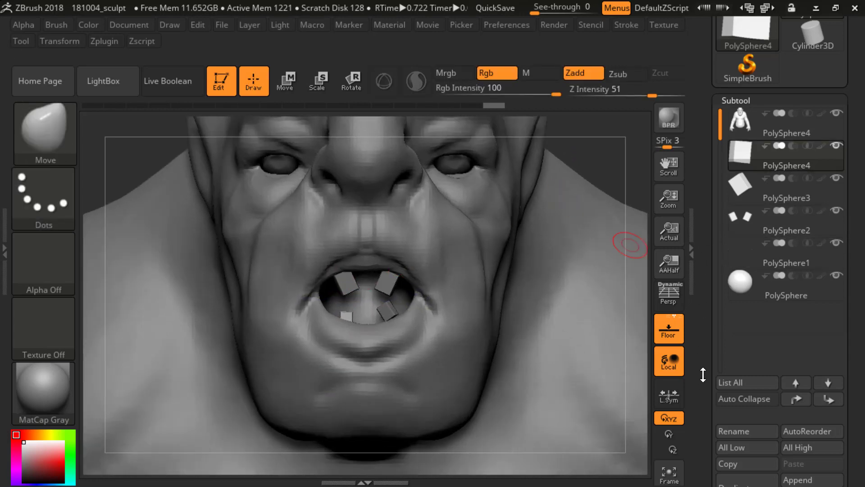
drag(702, 374, 703, 315)
drag(707, 433, 700, 332)
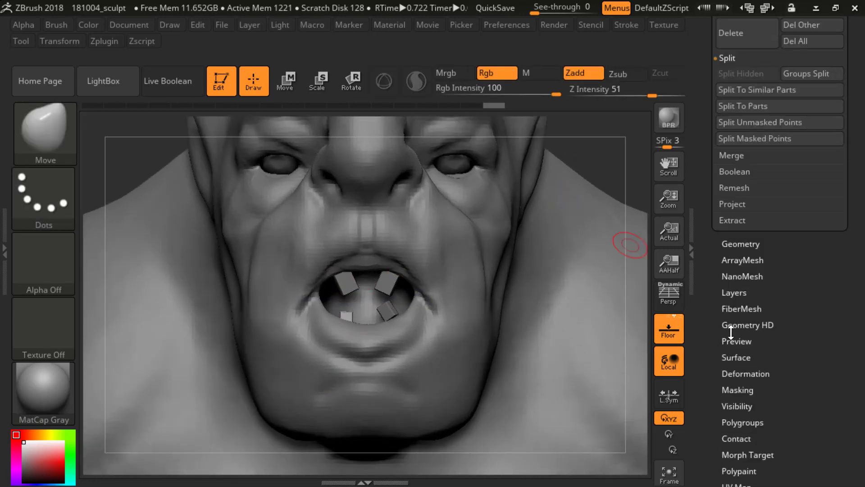
click(735, 248)
drag(716, 274, 724, 350)
drag(707, 204, 709, 372)
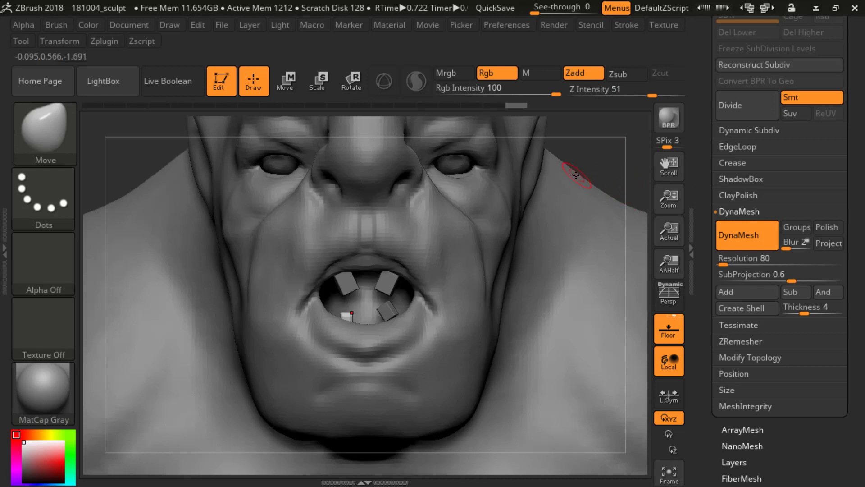
Step: Select the Move brush, adjust its size and pull the lower tooth into a taller shape from the front
key(b)
key(m)
key(v)
key(s)
drag(394, 297, 408, 296)
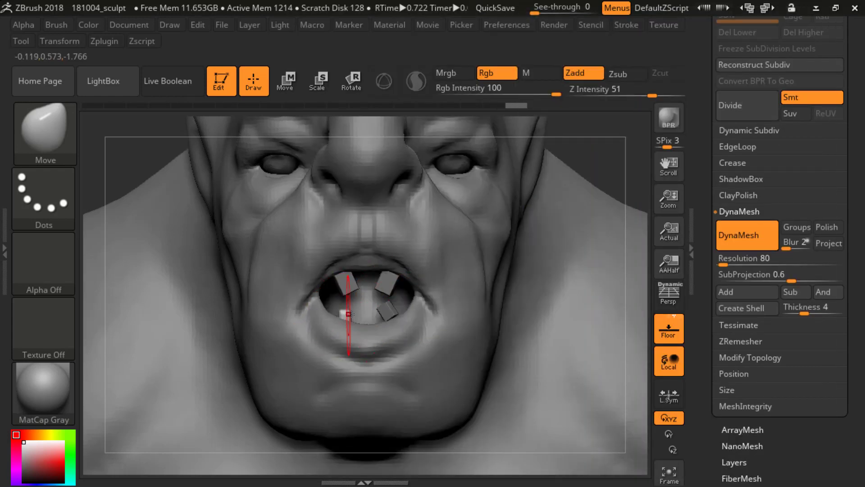
drag(345, 311, 349, 314)
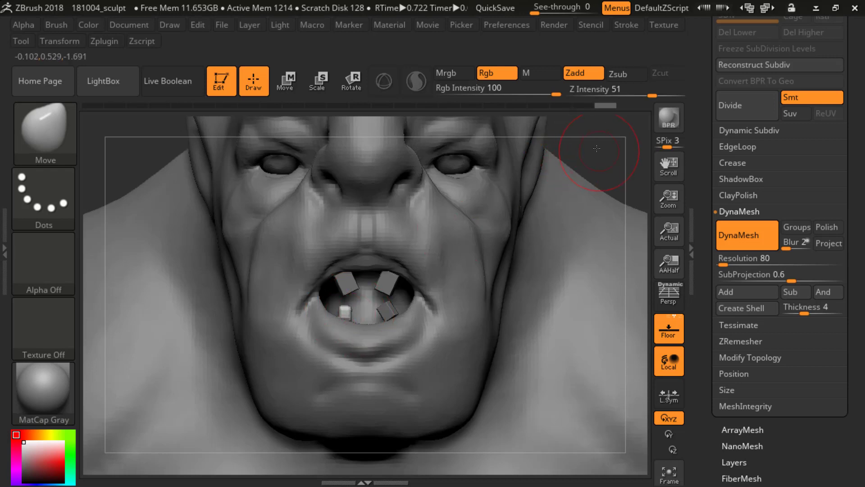
Step: Refine the lower tooth's shape and depth behind the lip with the Move brush from the side views
drag(585, 158, 519, 168)
drag(284, 306, 302, 305)
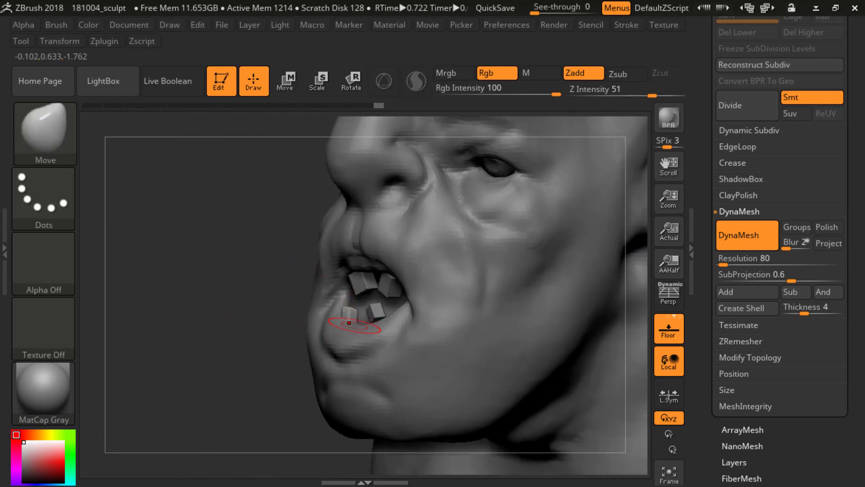
drag(282, 307, 252, 311)
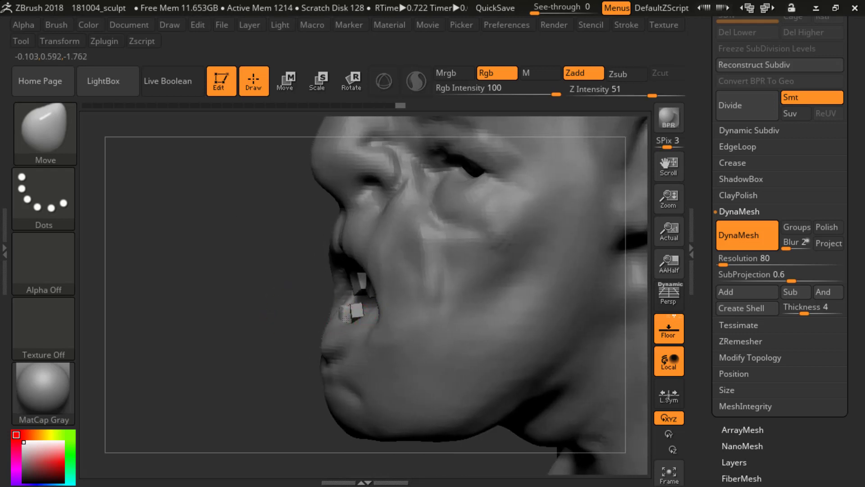
drag(277, 314, 311, 311)
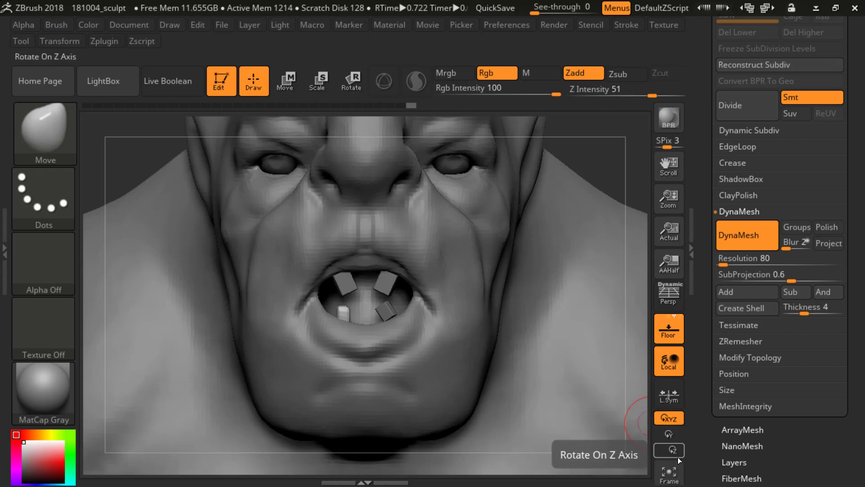
Step: Open the subtool list and temporarily hide the body to inspect the separate teeth and eyes
alt+drag(631, 159, 612, 210)
scroll(706, 197, up, 5)
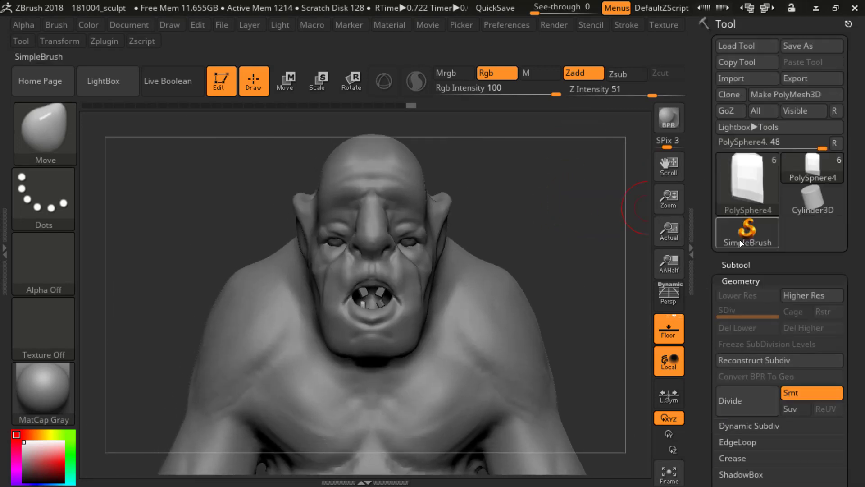
click(736, 265)
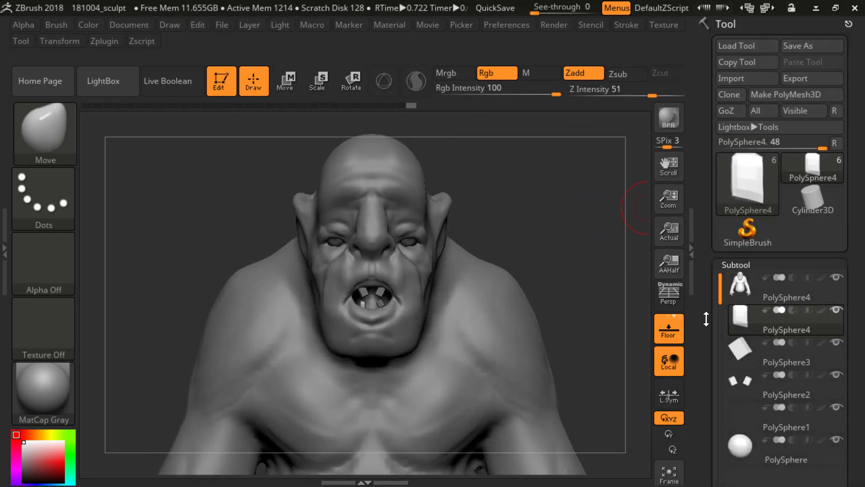
click(835, 277)
click(835, 277)
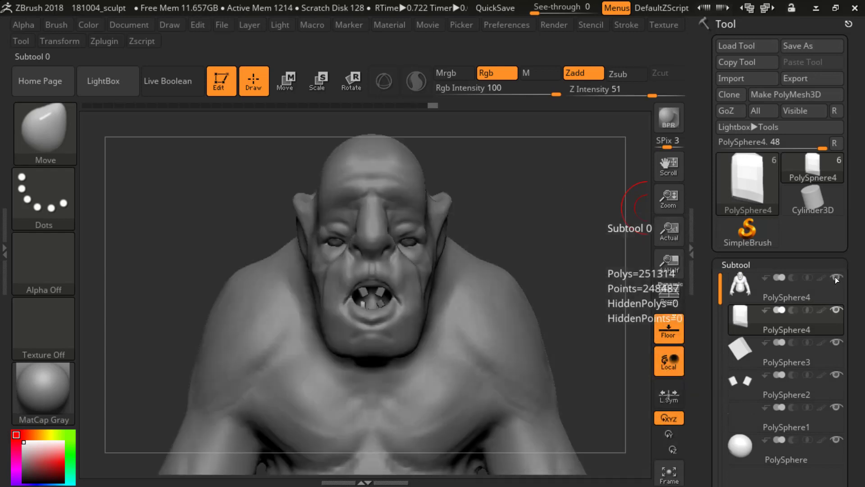
click(835, 277)
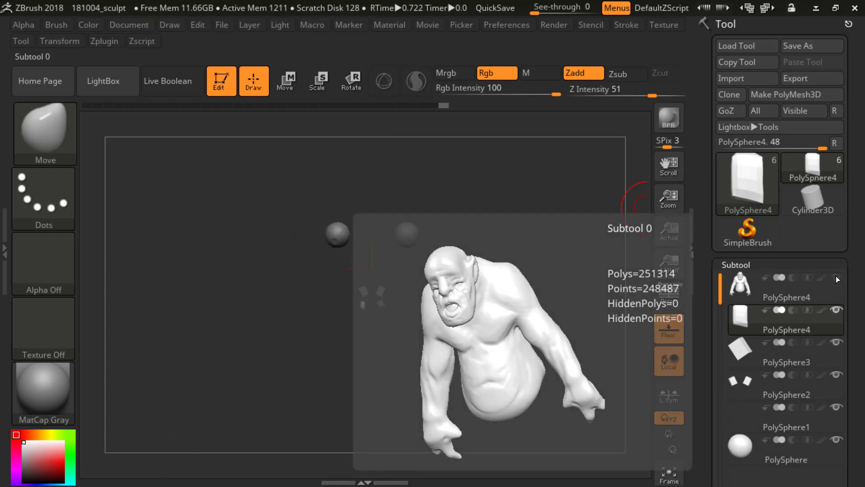
click(837, 277)
Step: Frame the creature's head and upper body from the front and render the view with BPR
drag(524, 273, 550, 247)
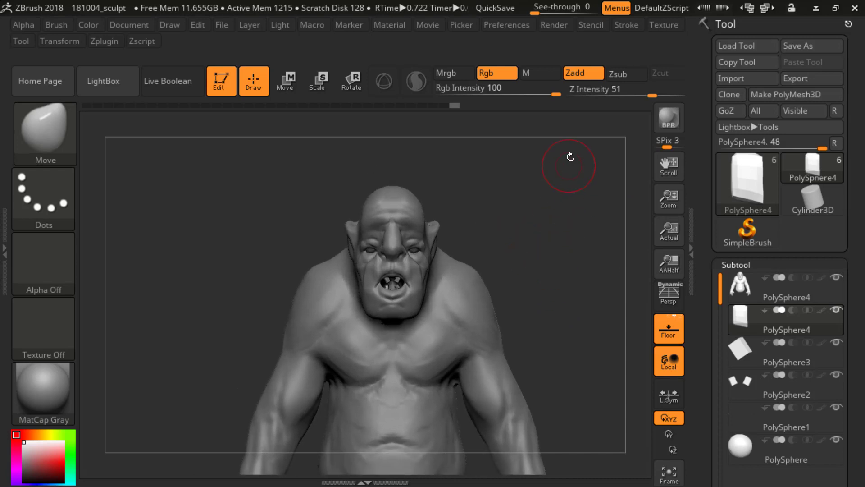
click(676, 124)
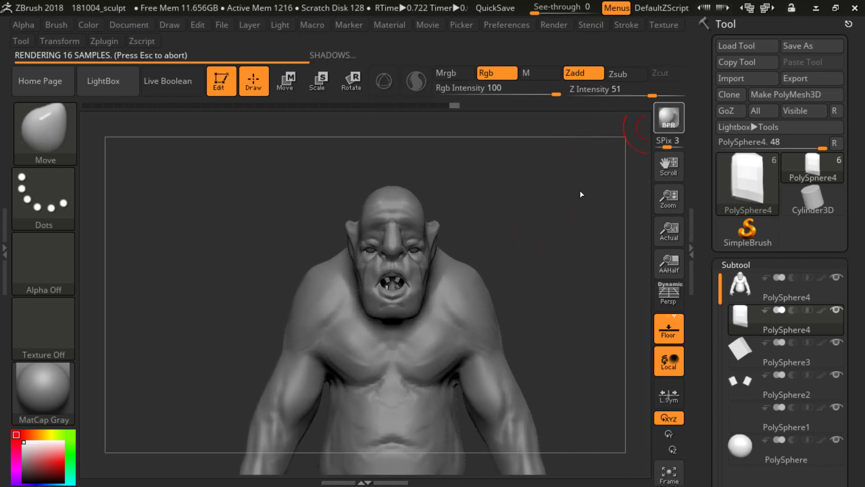
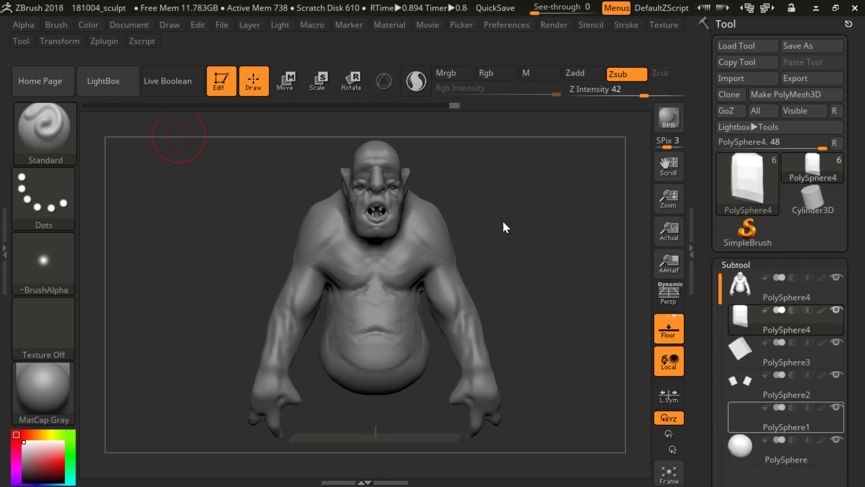
Step: Activate the body subtool and reshape the shoulder and the back of the arm in side view with the Move brush
mouse_move(503, 222)
mouse_down()
mouse_move(548, 236)
mouse_move(535, 236)
mouse_move(540, 214)
mouse_move(552, 212)
mouse_move(556, 260)
mouse_up()
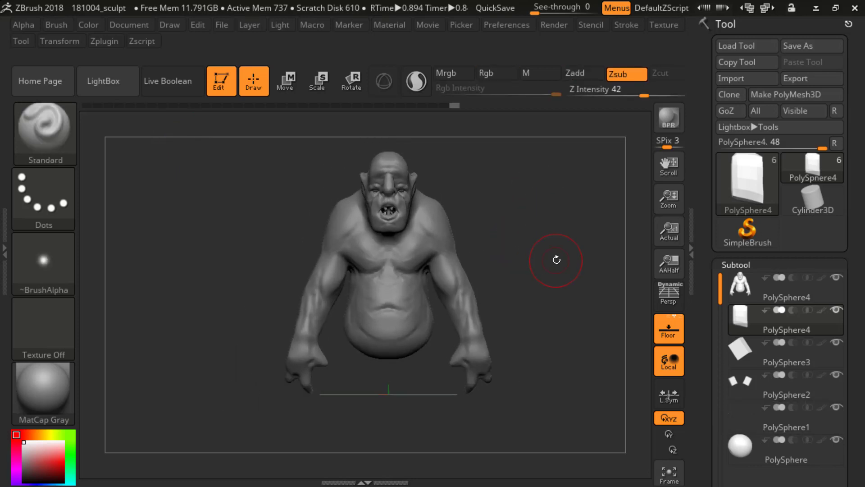
mouse_move(555, 221)
mouse_down()
mouse_move(371, 146)
mouse_move(552, 236)
mouse_up()
key(b)
key(m)
key(v)
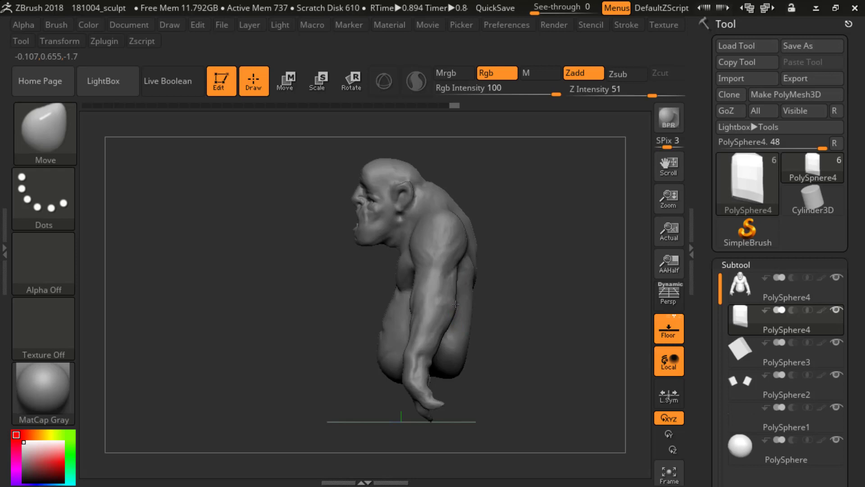
click(735, 284)
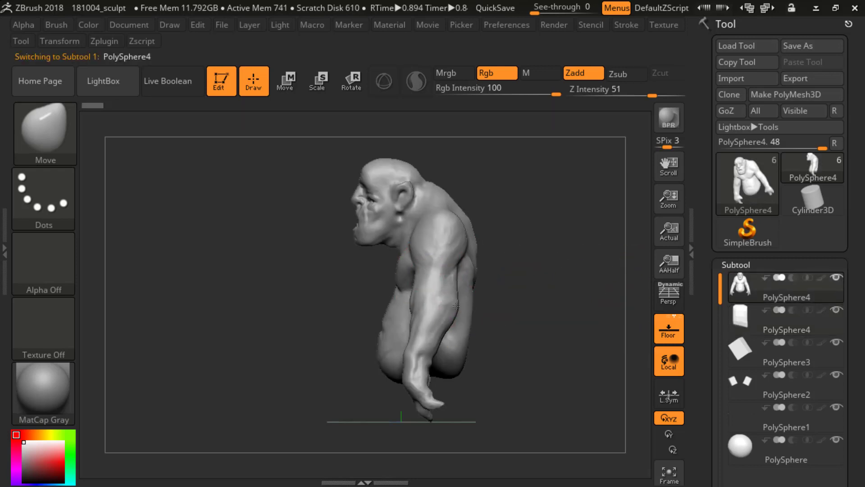
drag(456, 306, 454, 309)
ctrl+right_drag(452, 308, 485, 295)
key(s)
drag(478, 283, 473, 282)
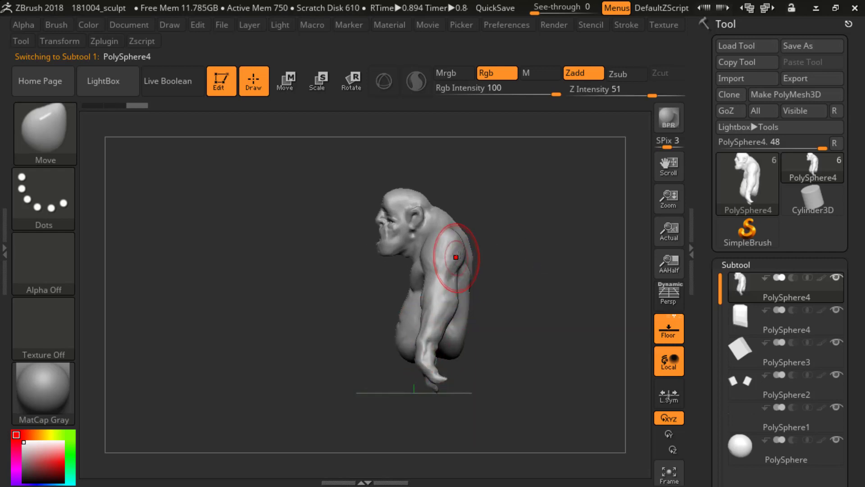
mouse_move(461, 237)
mouse_down()
mouse_move(437, 233)
mouse_move(452, 230)
mouse_move(450, 248)
mouse_move(479, 246)
mouse_move(437, 248)
mouse_move(500, 247)
mouse_up()
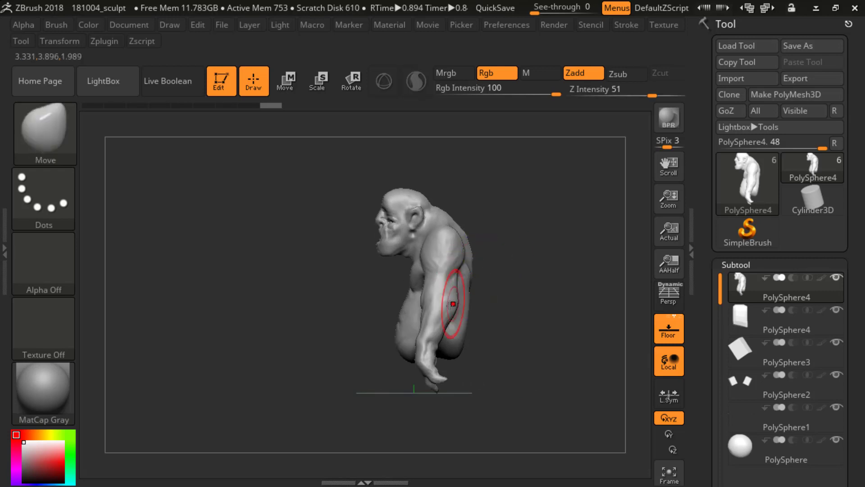
drag(454, 295, 459, 295)
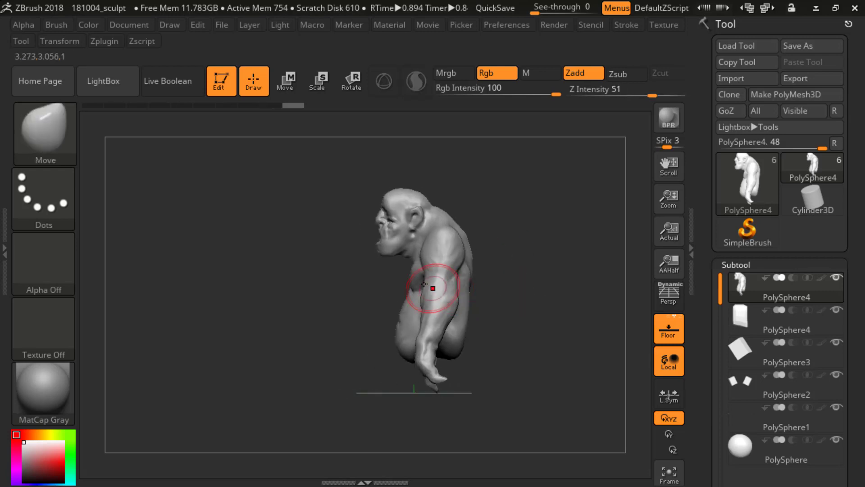
Step: Adjust the belly, elbow and upper back contours from both side views with the Move brush
drag(406, 289, 393, 338)
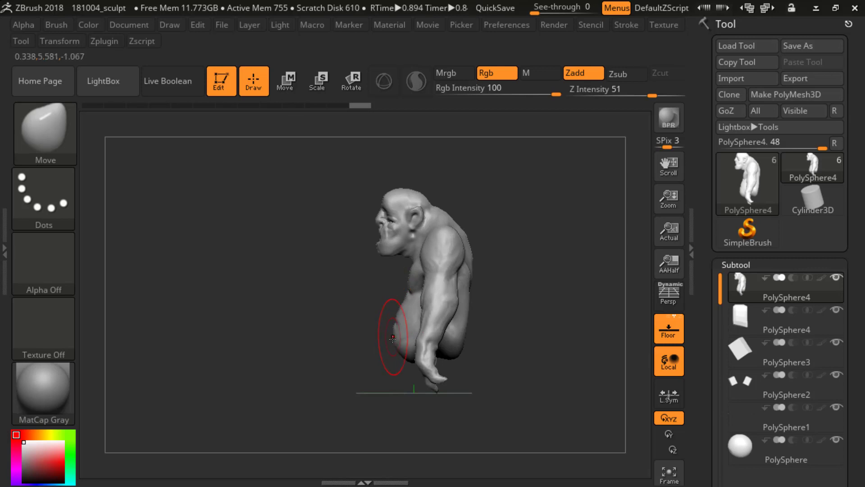
mouse_move(379, 367)
mouse_down()
mouse_move(529, 363)
mouse_move(464, 359)
mouse_up()
shift+drag(431, 323, 455, 331)
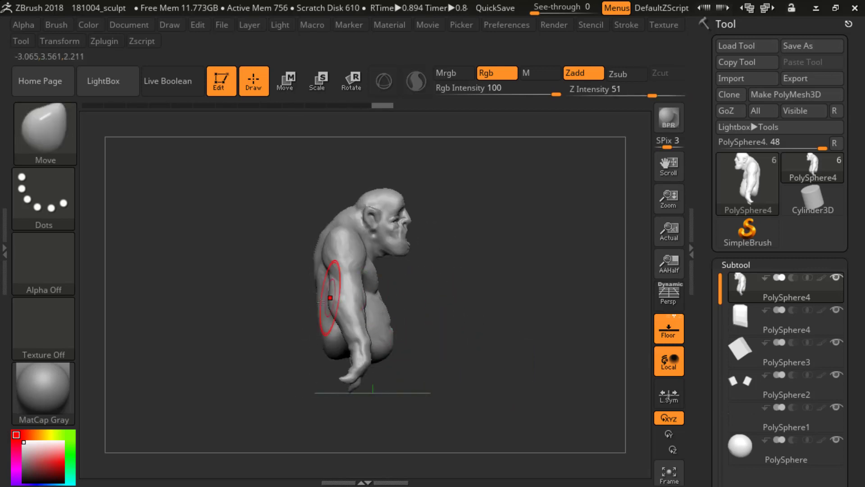
drag(314, 266, 314, 272)
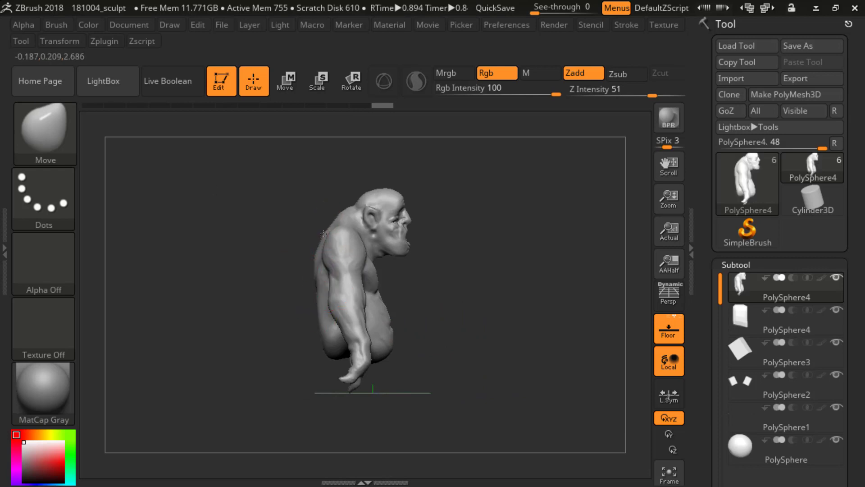
drag(323, 231, 336, 237)
Step: Build up the muscles around the shoulder blades with the ClayBuildup brush and smooth the upper back
mouse_move(453, 228)
mouse_down()
mouse_move(493, 250)
mouse_move(507, 279)
mouse_move(475, 270)
mouse_up()
key(b)
key(c)
key(b)
key(s)
mouse_move(372, 255)
mouse_down()
mouse_move(380, 253)
mouse_move(365, 260)
mouse_move(380, 238)
mouse_move(371, 267)
mouse_up()
key(s)
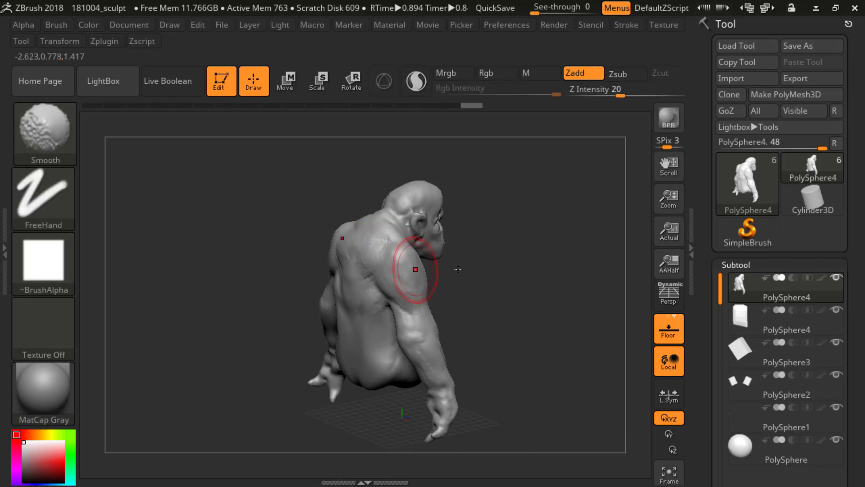
drag(469, 269, 500, 267)
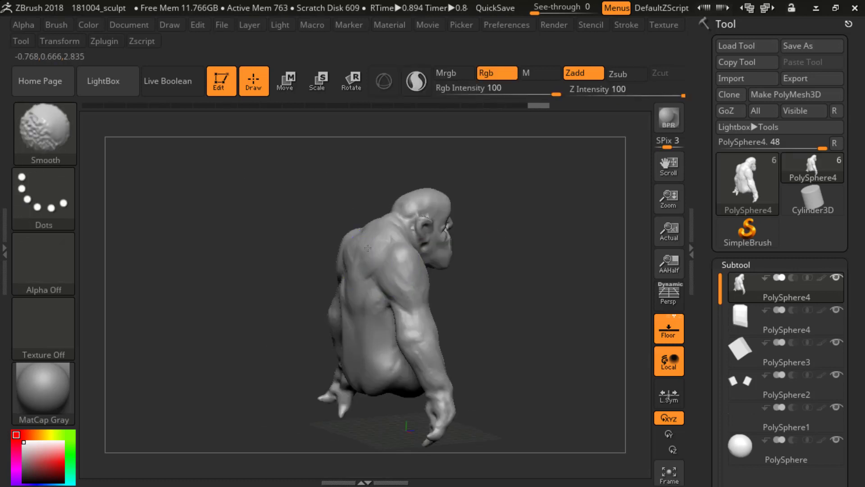
shift+drag(368, 248, 361, 259)
shift+drag(329, 275, 306, 279)
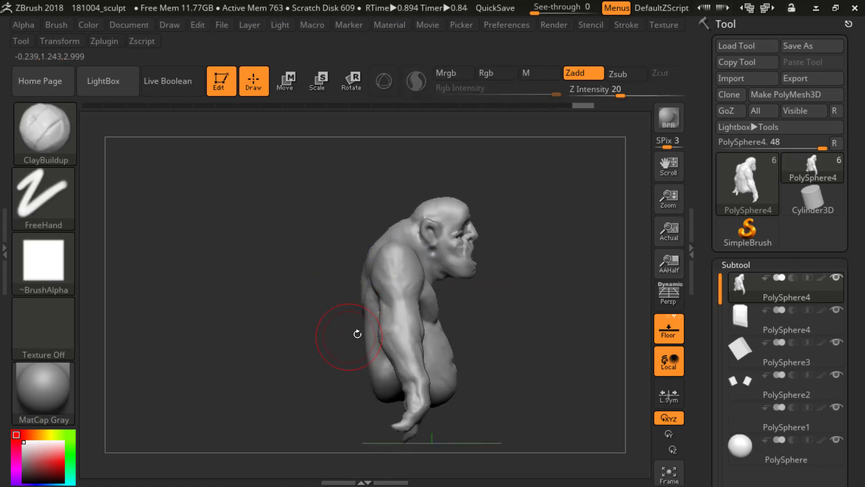
Step: Refine the middle of the back beside the spine with ClayBuildup strokes
drag(357, 333, 366, 304)
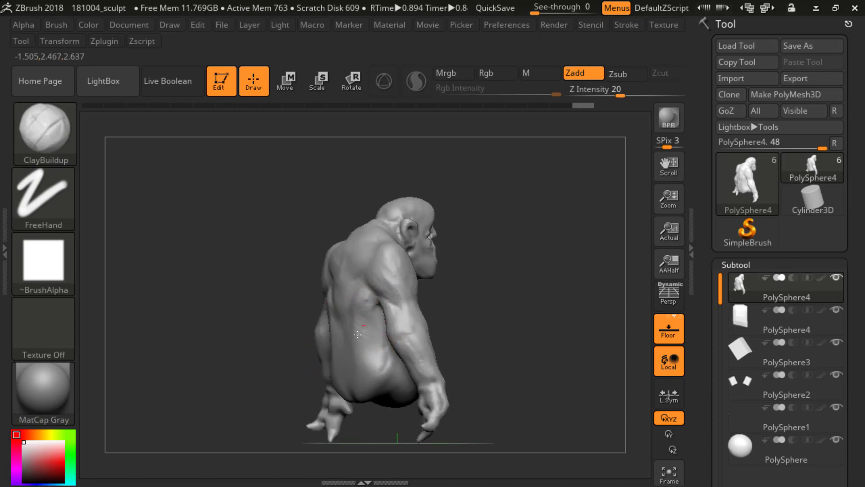
mouse_move(456, 298)
shift+mouse_down()
mouse_move(403, 316)
mouse_move(353, 306)
mouse_move(361, 299)
shift+mouse_up()
drag(460, 282, 381, 289)
mouse_move(489, 277)
alt+mouse_down()
mouse_move(485, 243)
mouse_move(485, 261)
mouse_move(468, 262)
alt+mouse_up()
Step: Turn on the perspective display and inspect the body from the front
key(p)
mouse_move(495, 214)
alt+mouse_down()
mouse_move(498, 239)
mouse_move(532, 213)
mouse_move(487, 251)
mouse_move(452, 249)
mouse_move(510, 251)
mouse_move(512, 218)
mouse_move(520, 225)
alt+mouse_up()
alt+drag(520, 203, 524, 243)
mouse_move(565, 186)
alt+mouse_down()
mouse_move(563, 216)
mouse_move(473, 183)
mouse_move(494, 213)
mouse_move(561, 214)
mouse_move(525, 207)
mouse_move(349, 125)
alt+mouse_up()
alt+drag(521, 187, 527, 192)
mouse_move(526, 191)
shift+mouse_down()
mouse_move(544, 192)
mouse_move(559, 219)
shift+mouse_up()
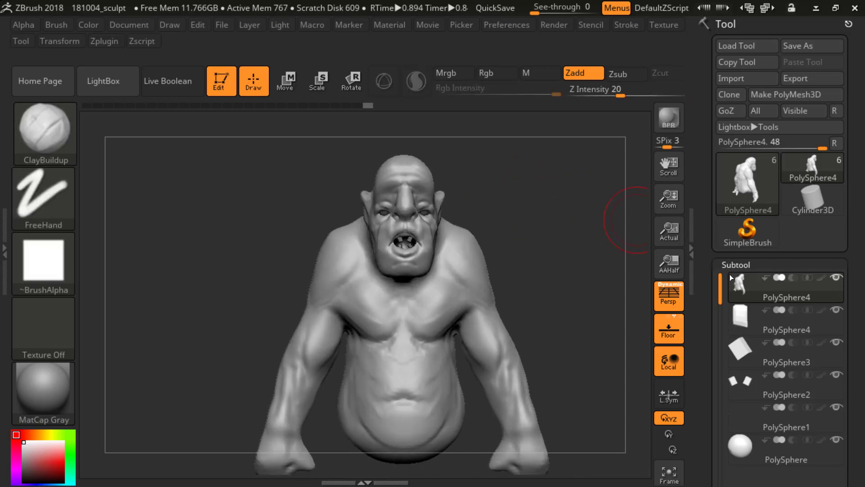
Step: Mask the top of the head down to just above the brow and ears
drag(710, 289, 710, 253)
mouse_move(511, 258)
alt+mouse_down()
mouse_move(525, 259)
mouse_move(567, 222)
alt+mouse_up()
alt+drag(602, 174, 436, 248)
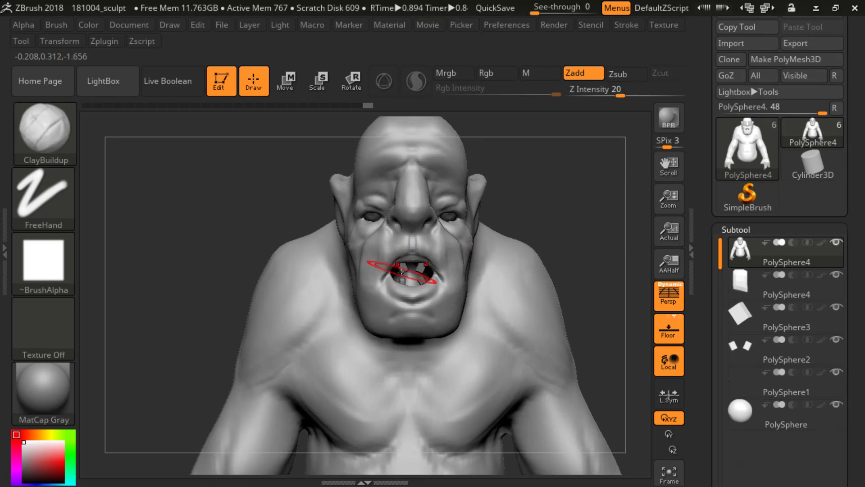
mouse_move(581, 214)
alt+mouse_down()
mouse_move(562, 193)
mouse_move(546, 236)
mouse_move(555, 211)
mouse_move(475, 207)
mouse_move(559, 212)
alt+mouse_up()
mouse_move(328, 135)
mouse_down()
mouse_move(577, 199)
mouse_move(475, 179)
mouse_move(492, 174)
mouse_up()
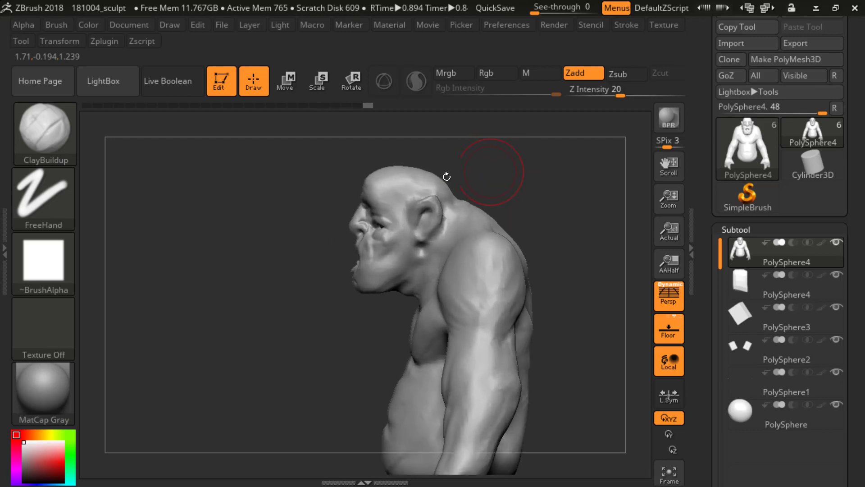
mouse_move(423, 151)
shift+mouse_down()
mouse_move(363, 142)
mouse_move(441, 141)
shift+mouse_up()
mouse_move(297, 155)
ctrl+mouse_down()
mouse_move(473, 170)
mouse_move(502, 198)
mouse_move(473, 202)
ctrl+mouse_up()
mouse_move(545, 209)
mouse_down()
mouse_move(570, 199)
mouse_move(541, 183)
mouse_move(558, 210)
mouse_up()
Step: Extract the masked top of the head with smoothness 5 and thickness 0.02, and accept it as a new subtool
drag(707, 289, 701, 168)
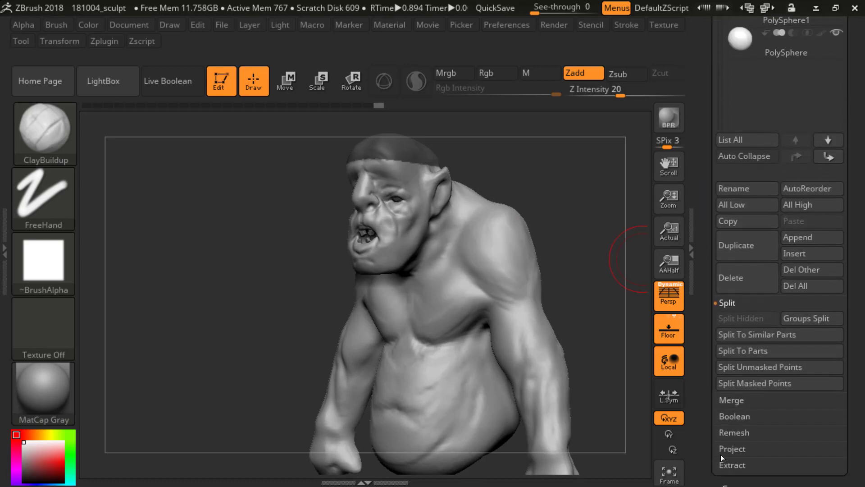
mouse_move(722, 452)
mouse_down()
mouse_move(763, 423)
mouse_move(715, 456)
mouse_up()
drag(703, 296, 703, 224)
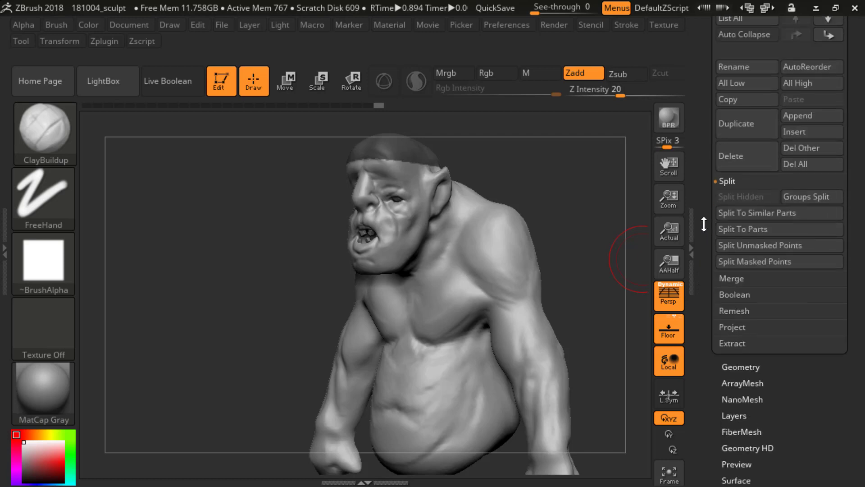
click(737, 332)
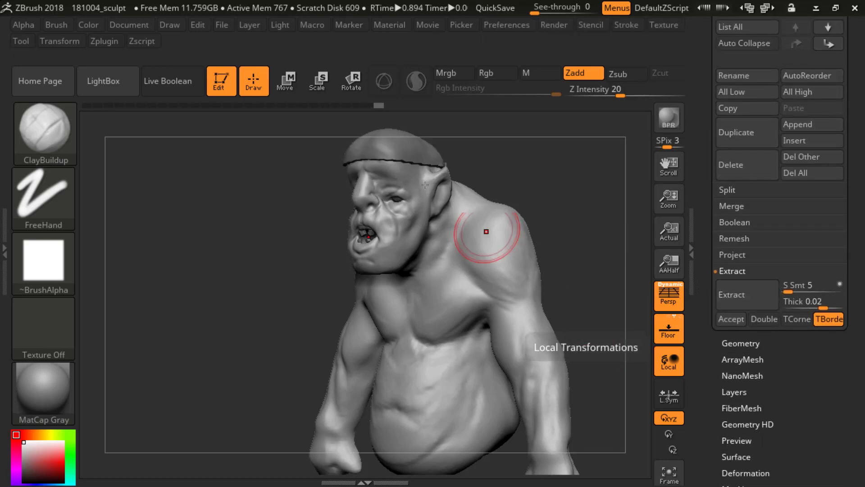
click(699, 201)
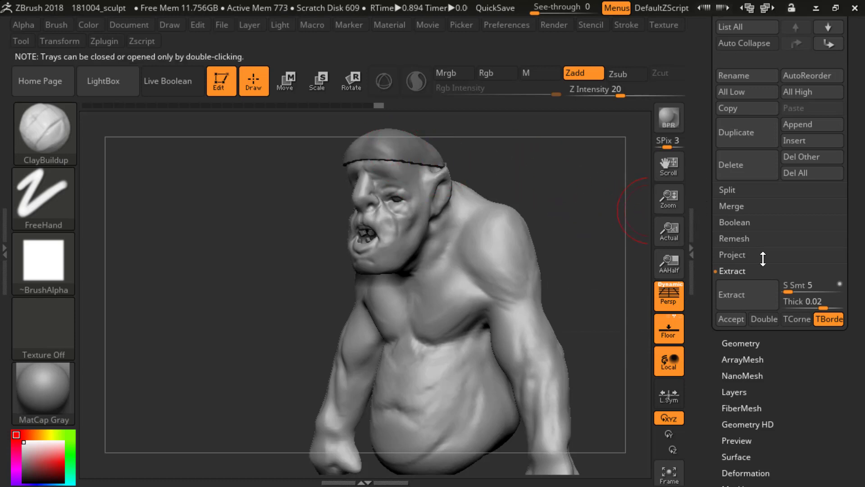
click(730, 319)
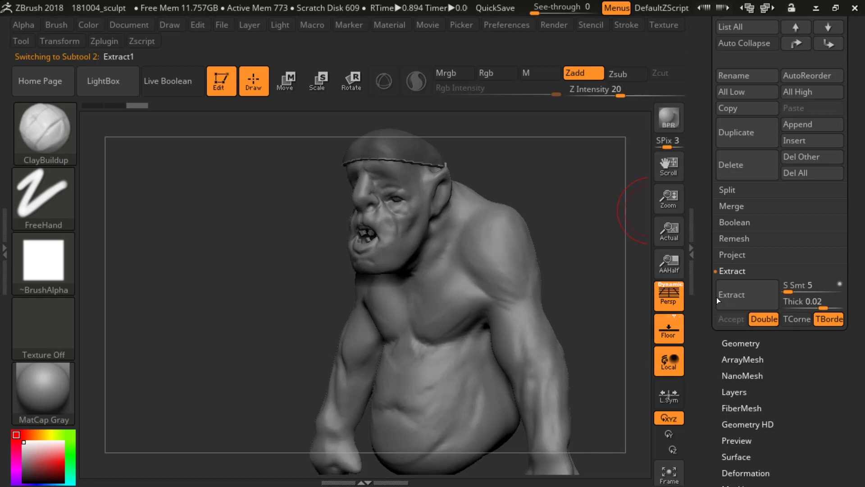
Step: Try to smooth the jagged rim of the extracted cap around the back and sides of the head
mouse_move(576, 217)
mouse_down()
mouse_move(598, 296)
mouse_move(500, 238)
mouse_move(583, 245)
mouse_move(553, 282)
mouse_up()
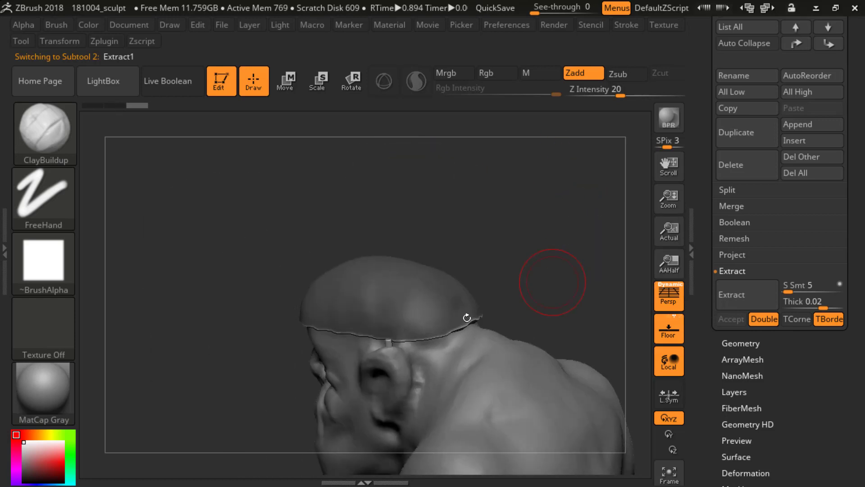
drag(542, 244, 379, 347)
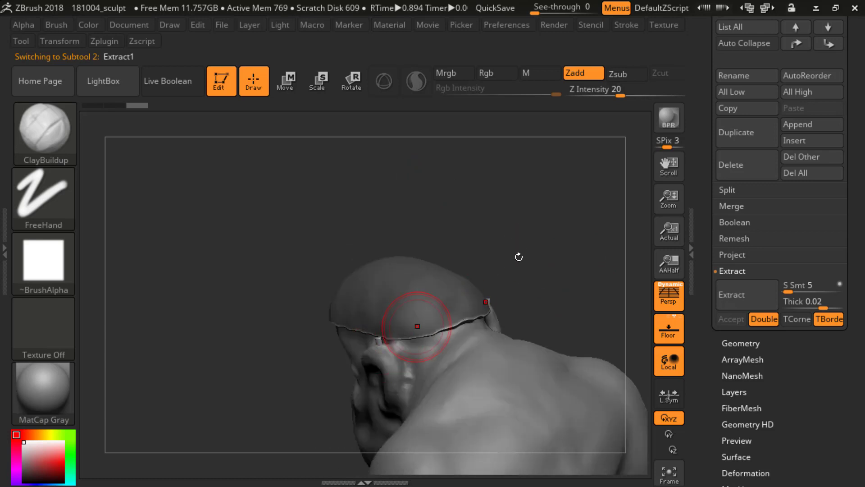
mouse_move(519, 257)
mouse_down()
mouse_move(539, 207)
mouse_move(428, 236)
mouse_move(386, 265)
mouse_up()
key(shift)
drag(513, 178, 582, 182)
shift+drag(415, 251, 394, 256)
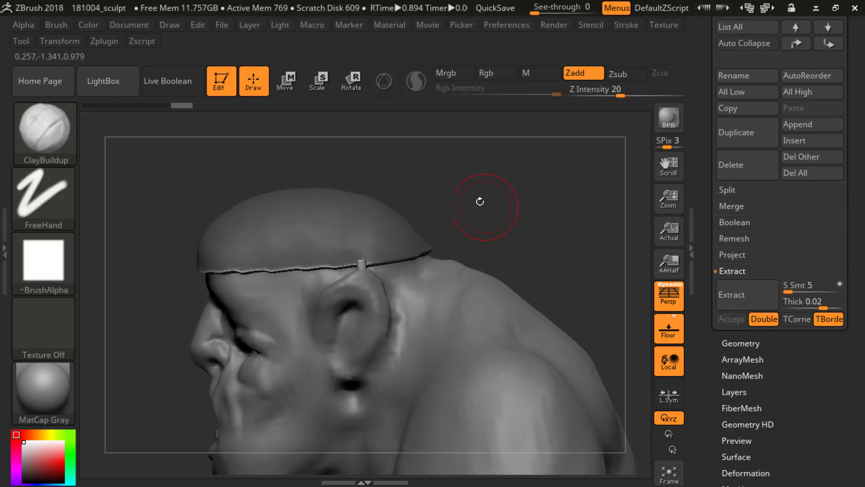
drag(481, 200, 554, 185)
shift+drag(425, 250, 377, 254)
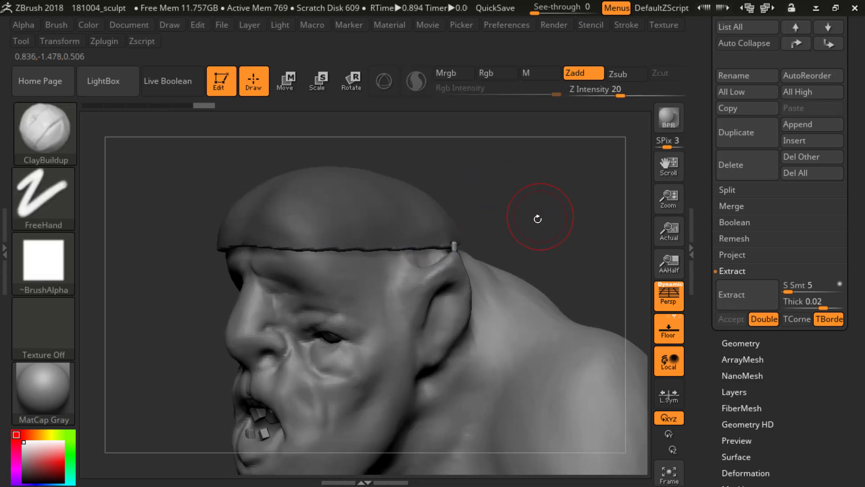
mouse_move(477, 203)
mouse_down()
mouse_move(560, 180)
mouse_move(563, 190)
mouse_up()
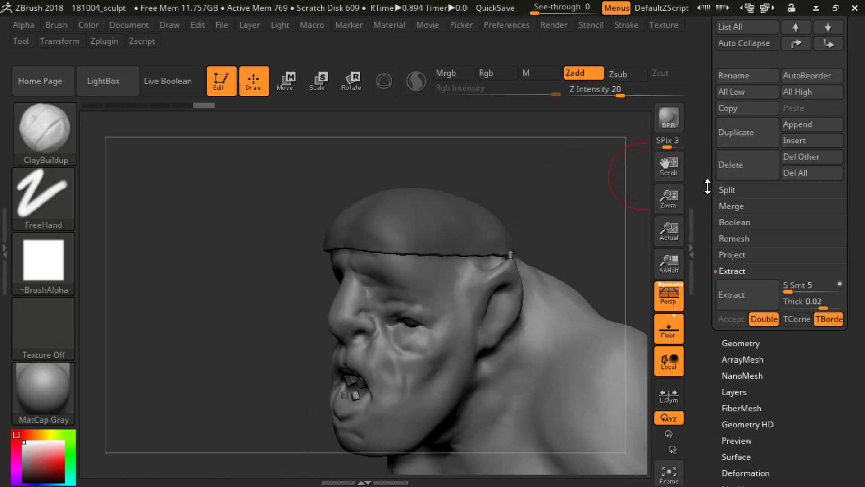
Step: Clear the mask on the extracted cap and convert it to a DynaMesh at resolution 128
drag(707, 186, 739, 356)
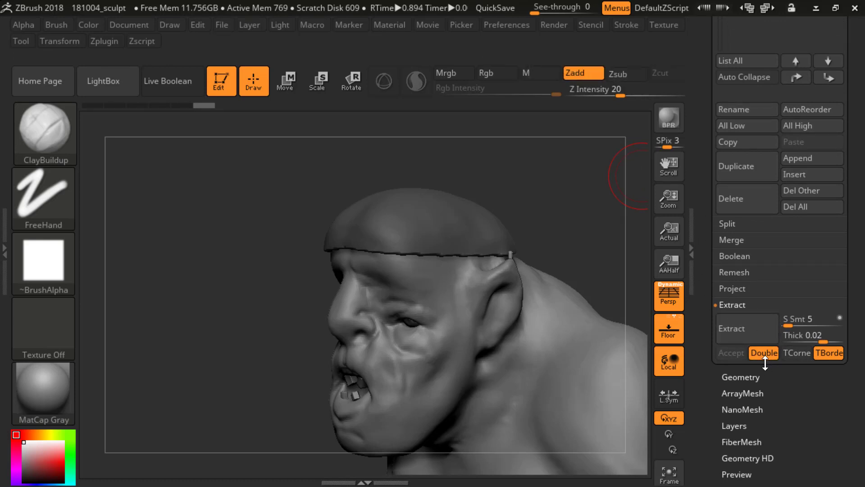
mouse_move(531, 137)
mouse_down()
mouse_move(581, 160)
mouse_move(626, 149)
mouse_up()
drag(702, 164, 705, 259)
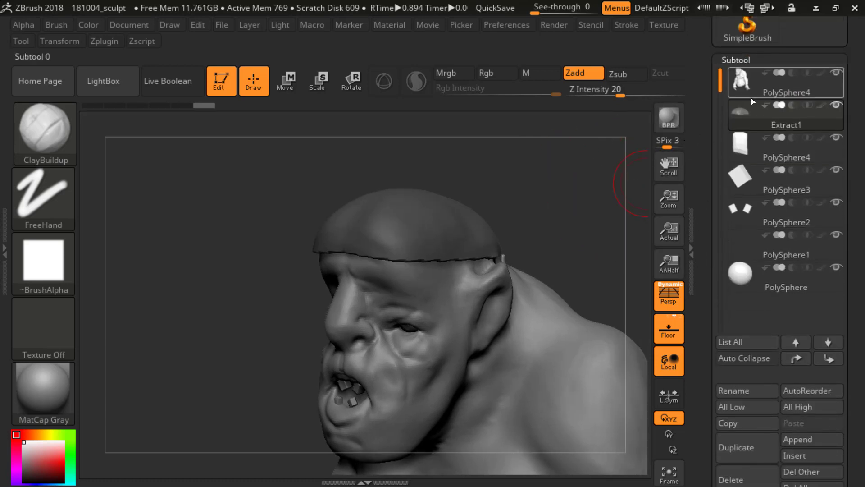
mouse_move(743, 119)
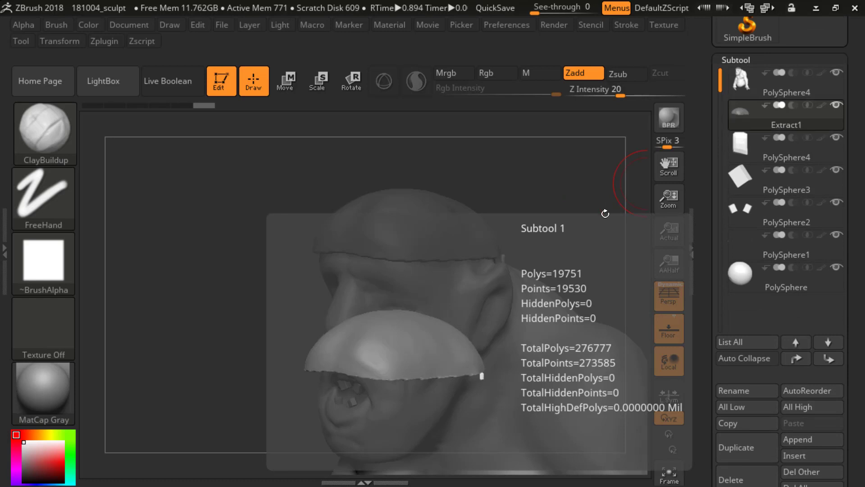
mouse_move(561, 176)
mouse_down()
mouse_move(588, 232)
mouse_move(563, 187)
mouse_up()
drag(708, 246, 702, 195)
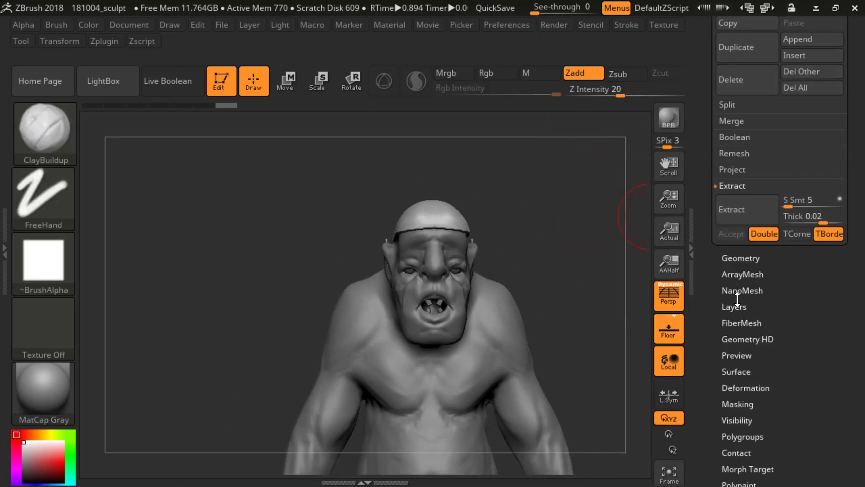
click(741, 258)
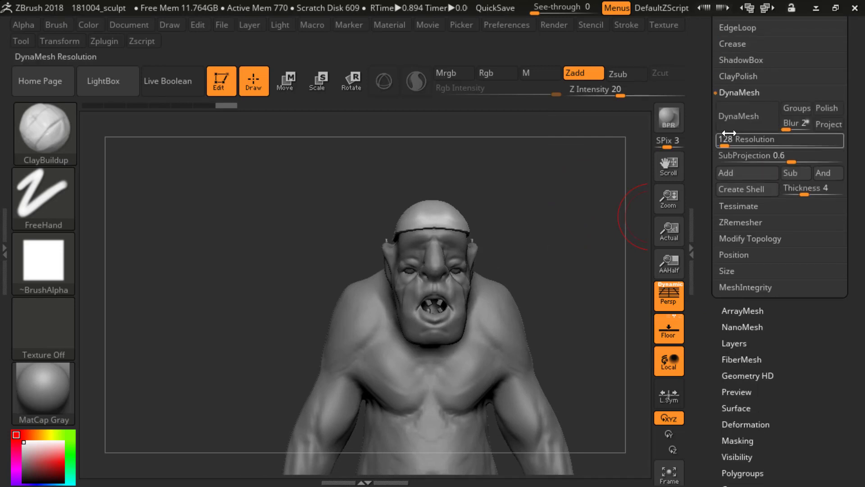
click(733, 121)
Step: Smooth the cap's rim around the back and sides, and build it up along the forehead with the ClayBuildup brush
mouse_move(558, 183)
mouse_down()
mouse_move(559, 222)
mouse_move(465, 246)
mouse_move(420, 279)
mouse_move(514, 282)
mouse_up()
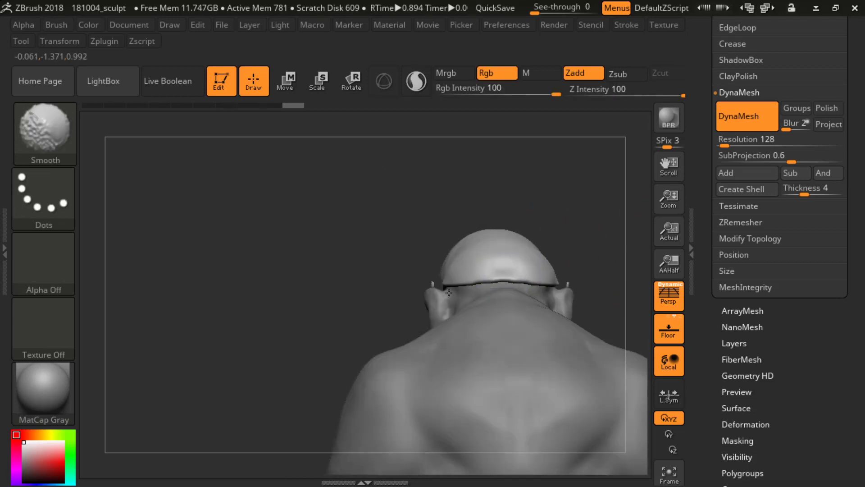
mouse_move(448, 292)
mouse_down()
mouse_move(556, 208)
mouse_move(520, 223)
mouse_move(545, 201)
mouse_move(489, 212)
mouse_up()
key(b)
key(c)
key(b)
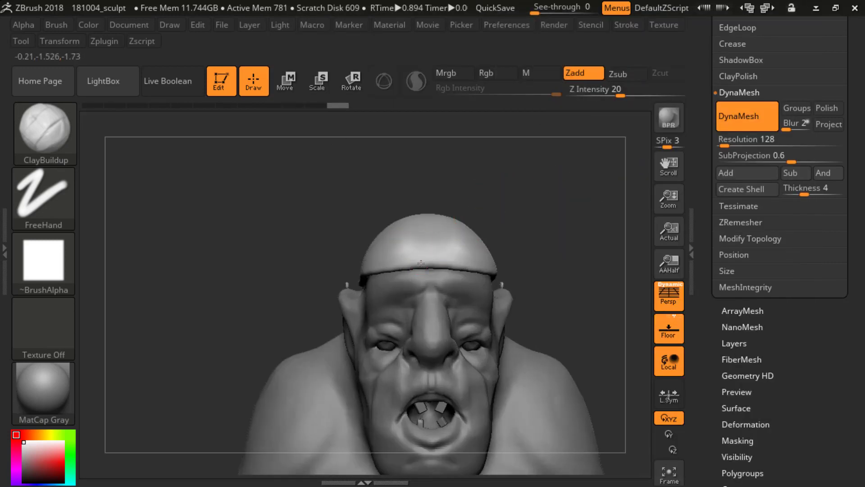
drag(415, 258, 392, 267)
mouse_move(577, 245)
mouse_down()
mouse_move(507, 248)
mouse_move(487, 269)
mouse_move(566, 282)
mouse_move(558, 273)
mouse_up()
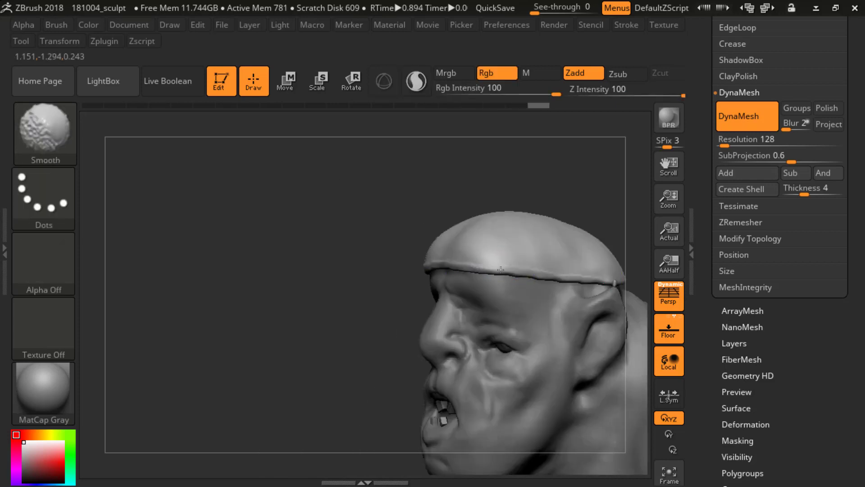
shift+drag(500, 269, 422, 265)
mouse_move(390, 261)
mouse_down()
mouse_move(450, 201)
mouse_move(382, 216)
mouse_up()
drag(467, 185, 476, 179)
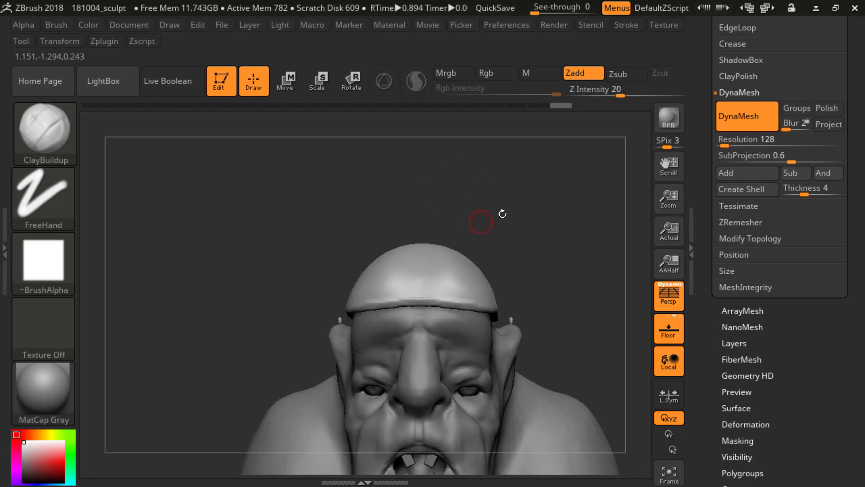
Step: Carve short vertical creases into the front corner of the cap with the Fold brush and soften them
key(b)
key(f)
key(o)
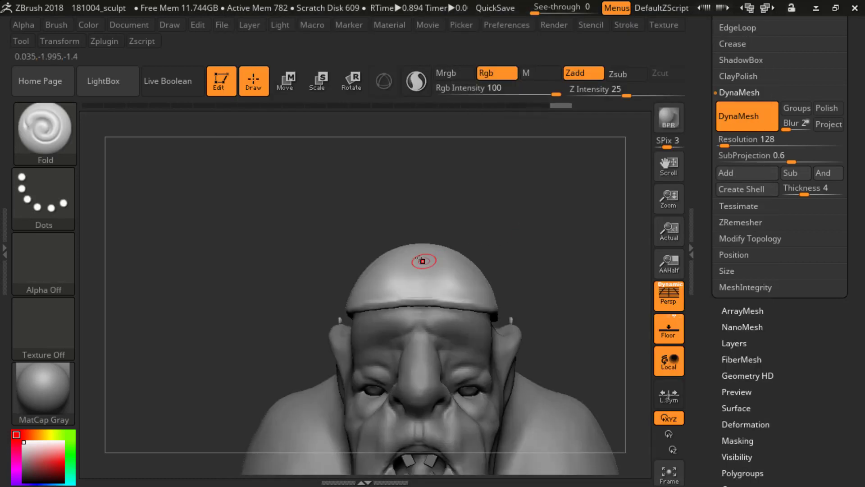
key(s)
click(367, 291)
drag(366, 247, 406, 266)
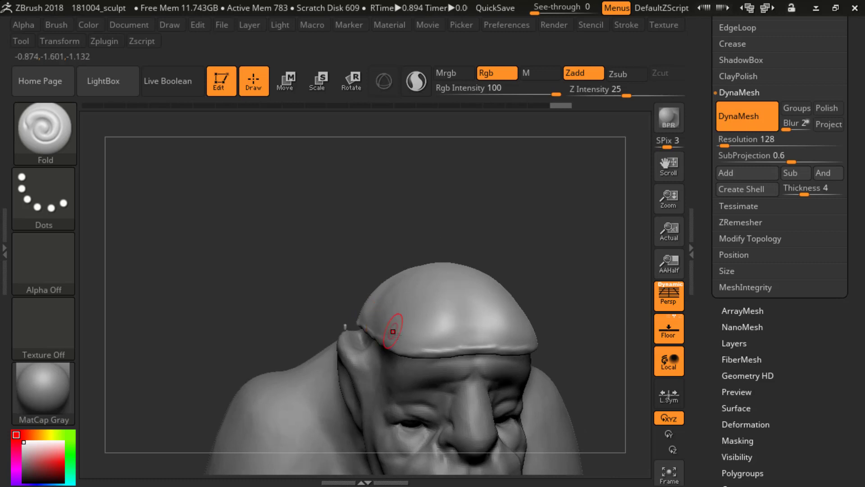
drag(470, 232, 454, 217)
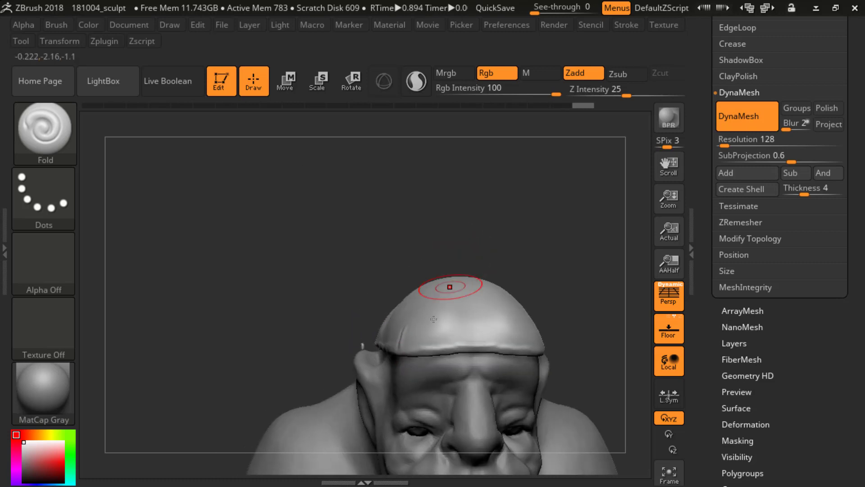
key(shift)
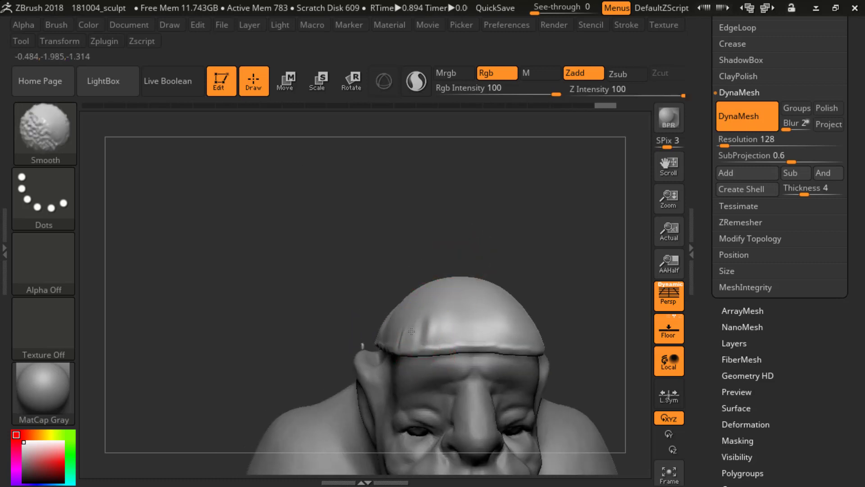
shift+drag(425, 318, 428, 325)
Step: Add a vertical fold near the middle of the cap's front above the forehead and smooth its upper end
drag(553, 262, 514, 270)
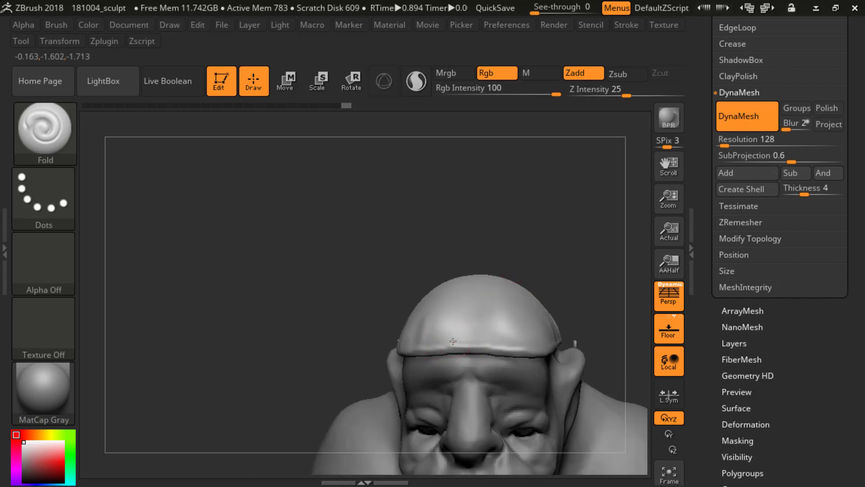
drag(458, 297, 459, 315)
key(shift)
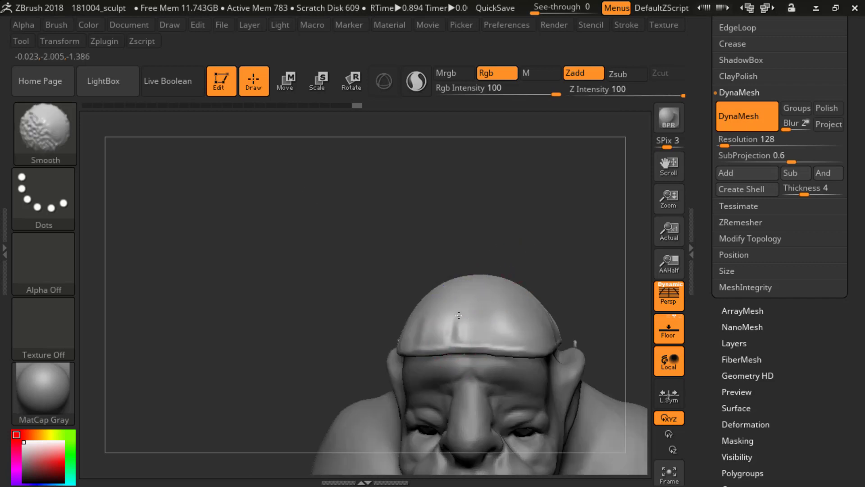
shift+drag(481, 268, 487, 263)
Step: Carve fold creases rising from the rim on the cap's side above the temple and blend them out
mouse_move(556, 258)
mouse_down()
mouse_move(539, 230)
mouse_move(365, 161)
mouse_move(333, 162)
mouse_up()
key(s)
drag(494, 309, 496, 309)
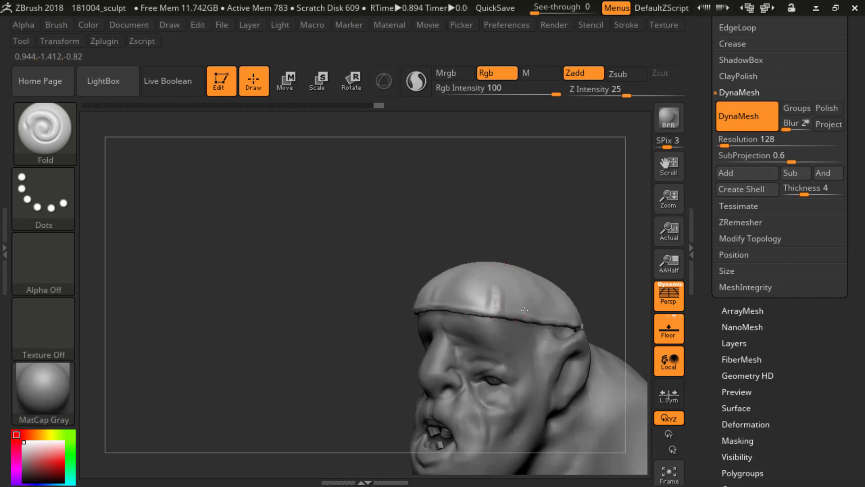
key(shift)
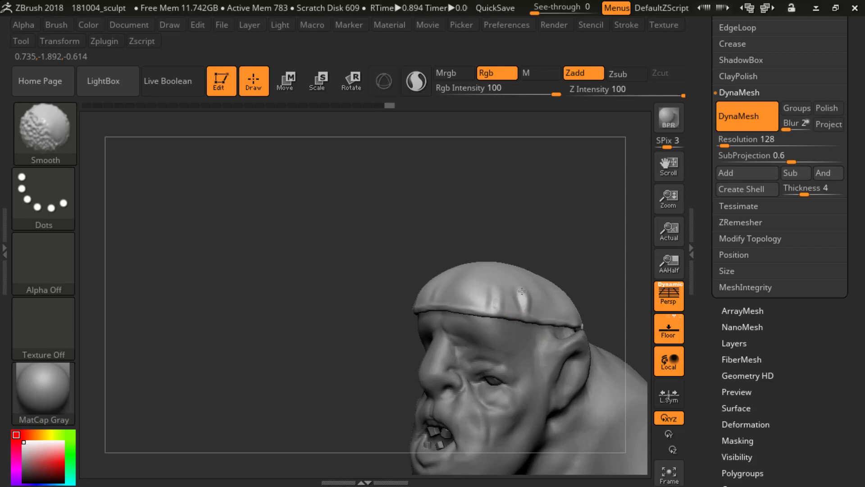
mouse_move(563, 270)
shift+mouse_down()
mouse_move(581, 245)
mouse_move(536, 214)
mouse_move(538, 256)
mouse_move(547, 244)
shift+mouse_up()
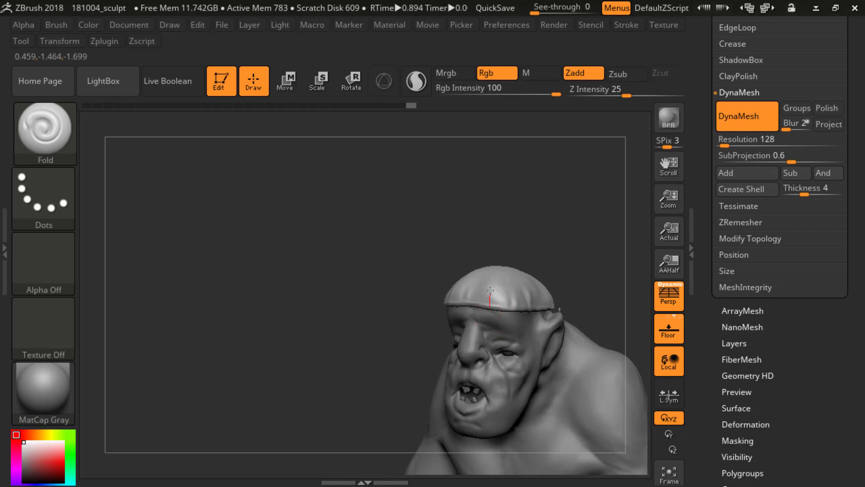
Step: Add more fold creases around the front and side of the cap above the ear, smoothing where they fade out
key(shift)
mouse_move(518, 214)
mouse_down()
mouse_move(501, 278)
mouse_move(501, 260)
mouse_up()
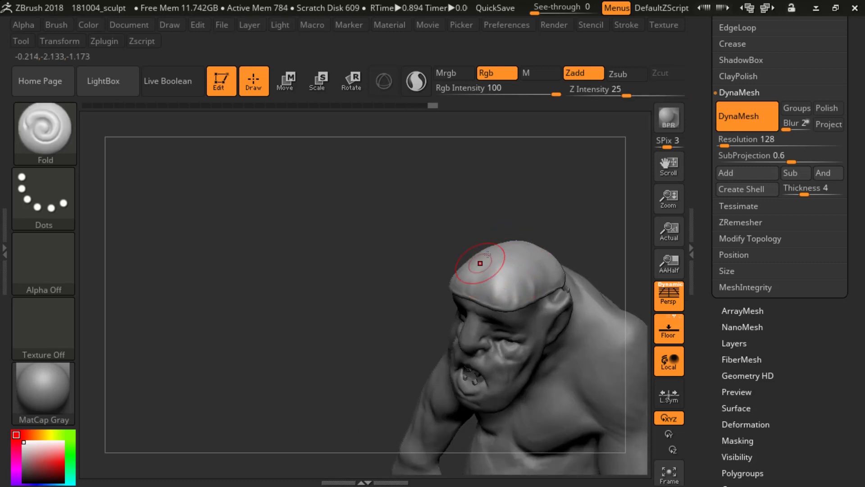
shift+drag(554, 213, 560, 213)
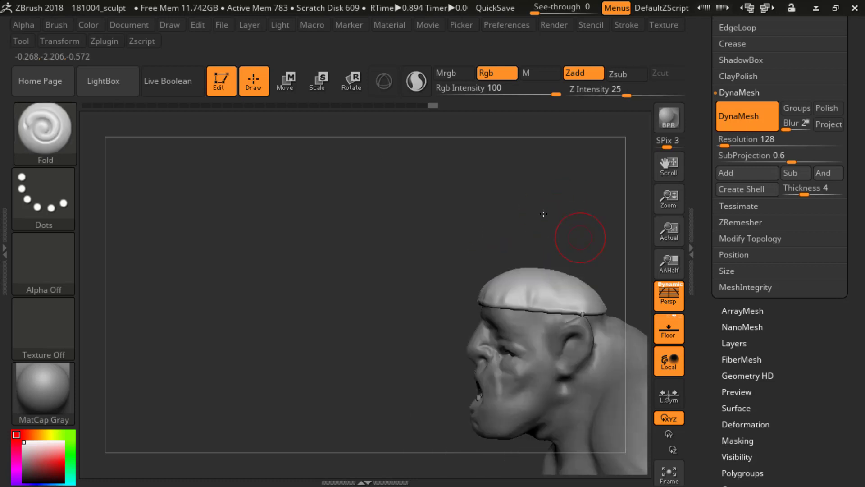
key(s)
mouse_move(518, 246)
alt+mouse_down()
mouse_move(532, 251)
mouse_move(478, 275)
mouse_move(505, 264)
alt+mouse_up()
drag(301, 198, 317, 197)
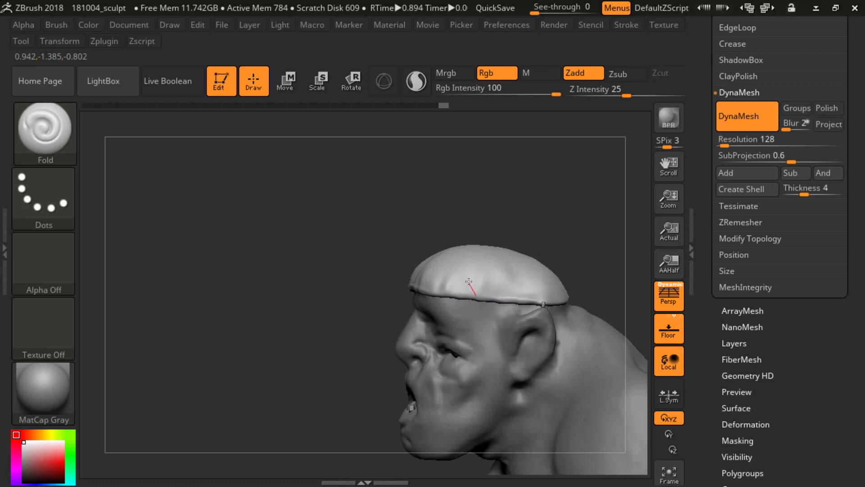
drag(479, 257, 470, 273)
mouse_move(515, 201)
mouse_down()
mouse_move(558, 236)
mouse_move(535, 220)
mouse_move(551, 243)
mouse_move(610, 237)
mouse_move(469, 260)
mouse_up()
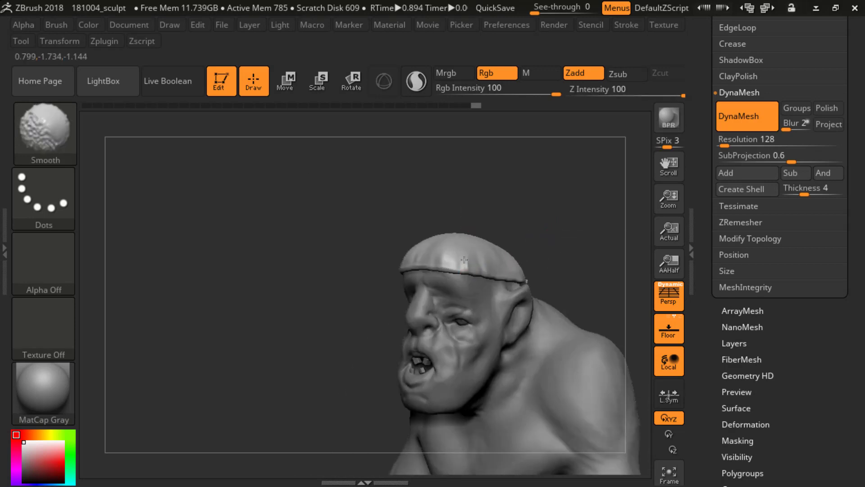
drag(311, 147, 370, 143)
mouse_move(576, 219)
mouse_down()
mouse_move(534, 216)
mouse_move(577, 220)
mouse_up()
mouse_move(508, 271)
mouse_down()
mouse_move(518, 225)
mouse_move(549, 212)
mouse_move(540, 221)
mouse_up()
Step: Pull a pointed notch up into the cap's front rim on one side of the forehead with the SnakeHook brush
key(b)
key(s)
key(h)
key(s)
click(505, 219)
key(s)
click(543, 216)
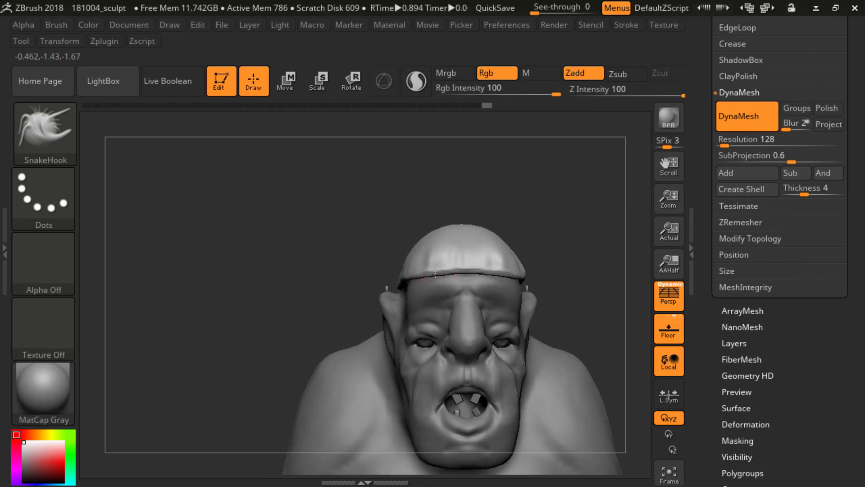
drag(436, 266, 449, 270)
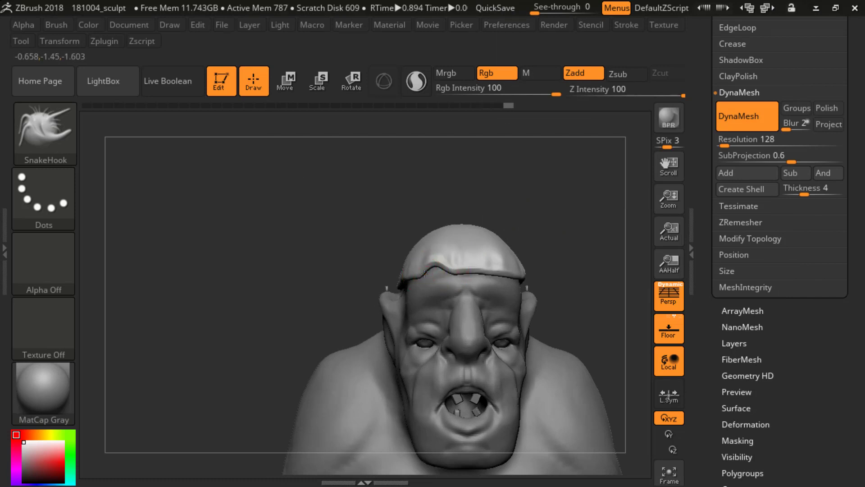
mouse_move(486, 248)
shift+mouse_down()
mouse_move(453, 255)
mouse_move(428, 275)
mouse_move(439, 258)
mouse_move(429, 256)
mouse_move(440, 276)
shift+mouse_up()
key(s)
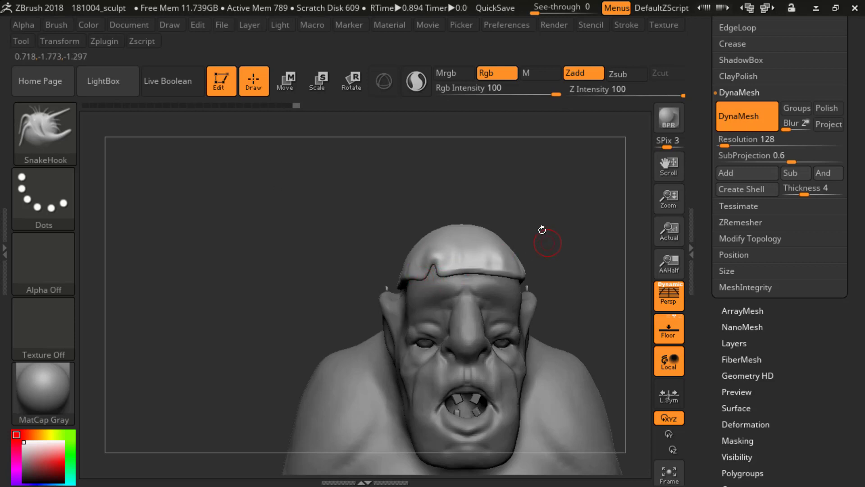
Step: Pull a second notch into the cap's rim on the opposite side of the forehead and smooth its edges
key(shift)
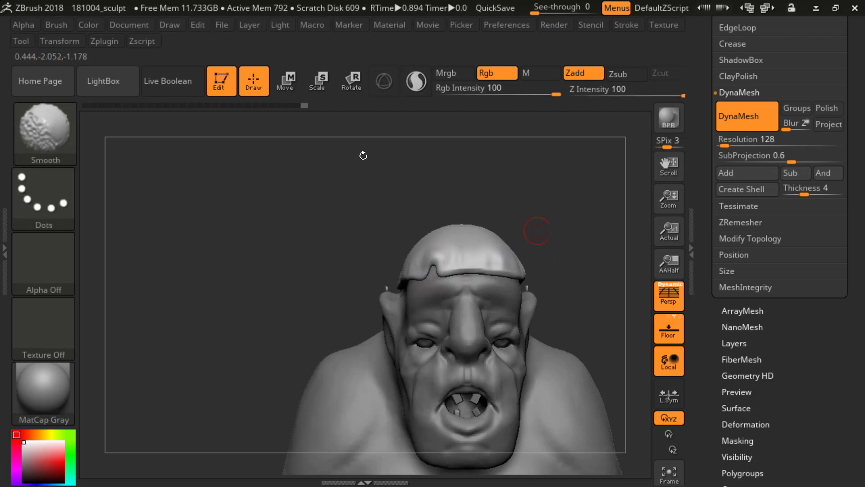
mouse_move(363, 156)
mouse_down()
mouse_move(498, 234)
mouse_move(527, 208)
mouse_move(514, 217)
mouse_move(493, 265)
mouse_up()
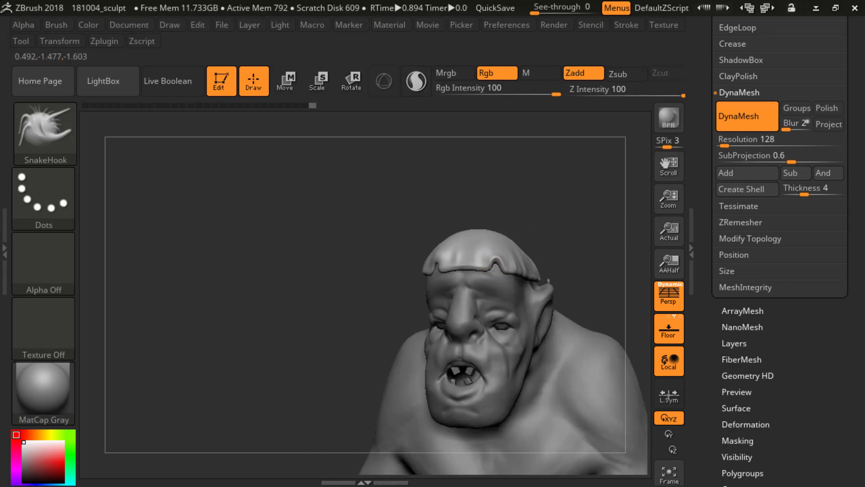
key(shift)
drag(496, 269, 499, 266)
mouse_move(557, 224)
mouse_down()
mouse_move(569, 218)
mouse_move(548, 157)
mouse_move(569, 245)
mouse_move(491, 269)
mouse_up()
key(shift)
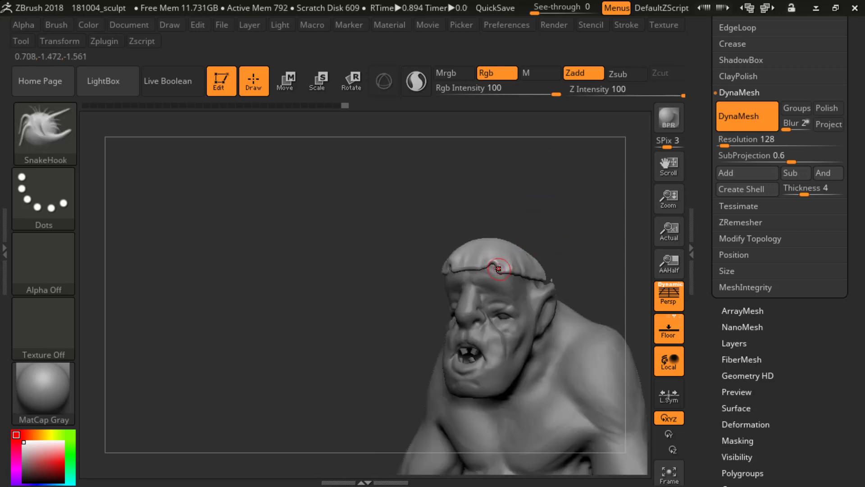
Step: Update the cap's DynaMesh and smooth the stretched surface around the second notch
ctrl+drag(553, 178, 580, 232)
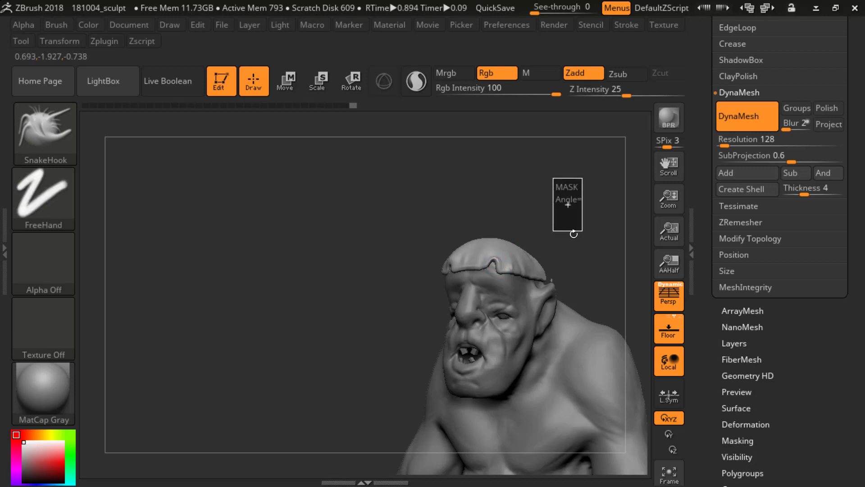
mouse_move(554, 198)
mouse_down()
mouse_move(569, 167)
mouse_move(571, 239)
mouse_up()
key(shift)
drag(572, 239, 496, 260)
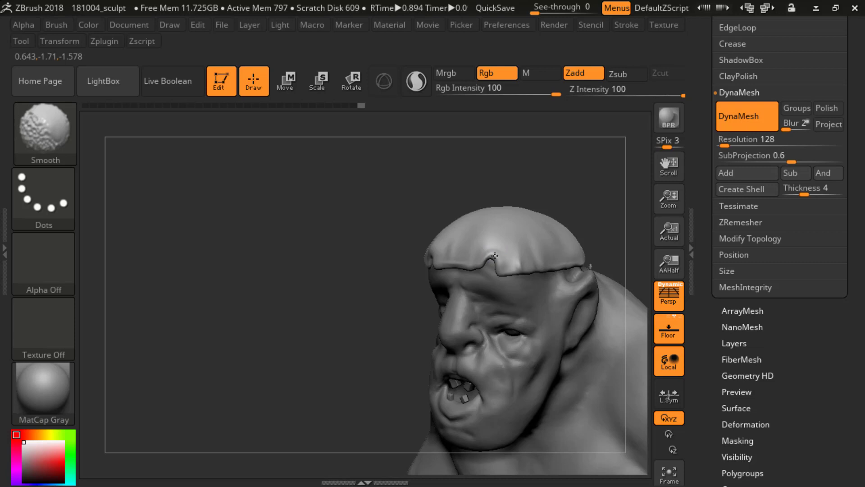
Step: Build up the cap's surface around the second notch with the ClayBuildup brush
key(b)
key(c)
key(b)
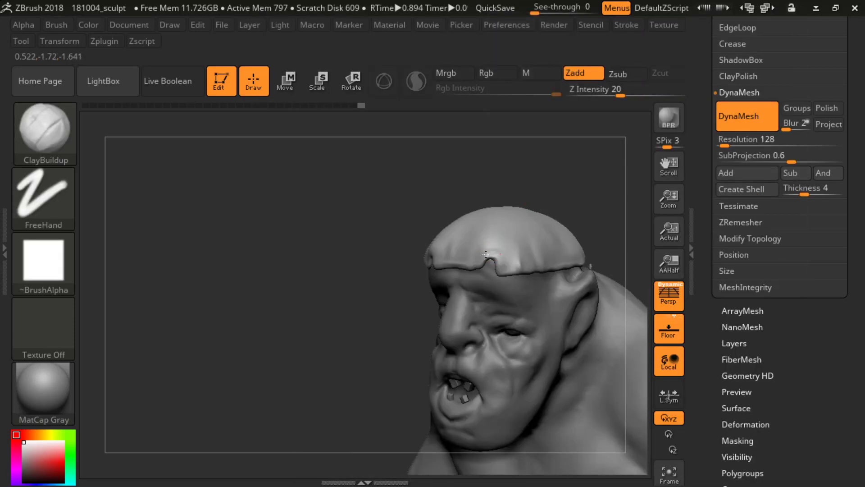
shift+drag(561, 221, 512, 246)
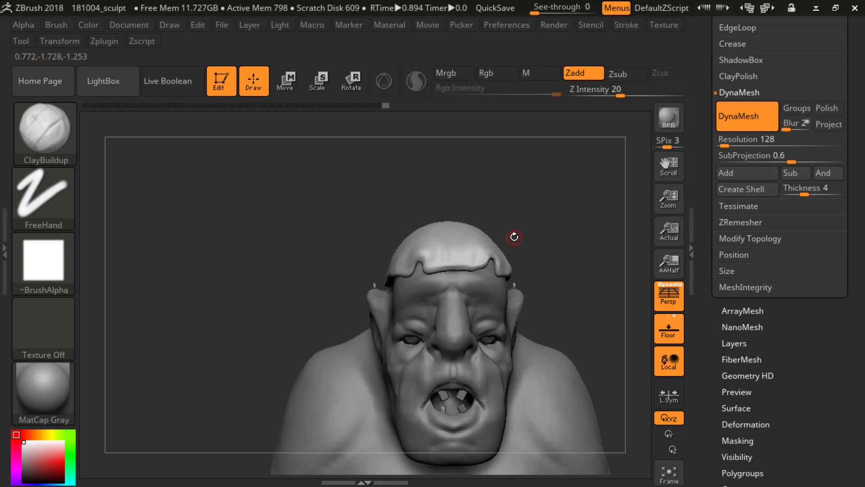
Step: Reshape the cap's front rim beside the two forehead notches with the SnakeHook brush
key(b)
key(s)
key(h)
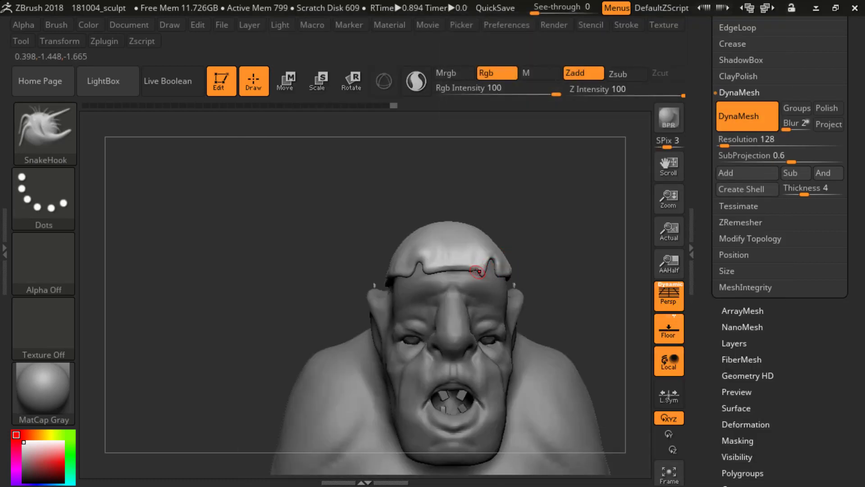
shift+drag(482, 277, 480, 271)
alt+drag(556, 247, 540, 203)
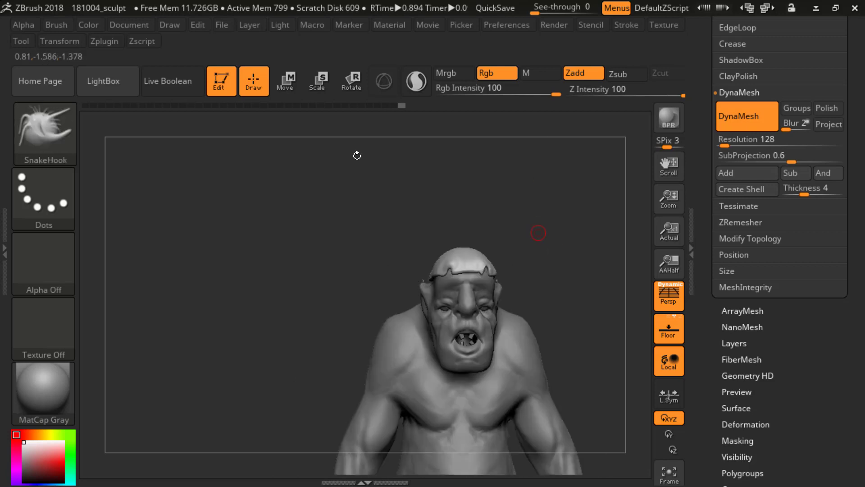
mouse_move(538, 233)
mouse_down()
mouse_move(528, 234)
mouse_move(542, 228)
mouse_move(539, 270)
mouse_up()
shift+drag(470, 243, 463, 244)
drag(500, 201, 534, 219)
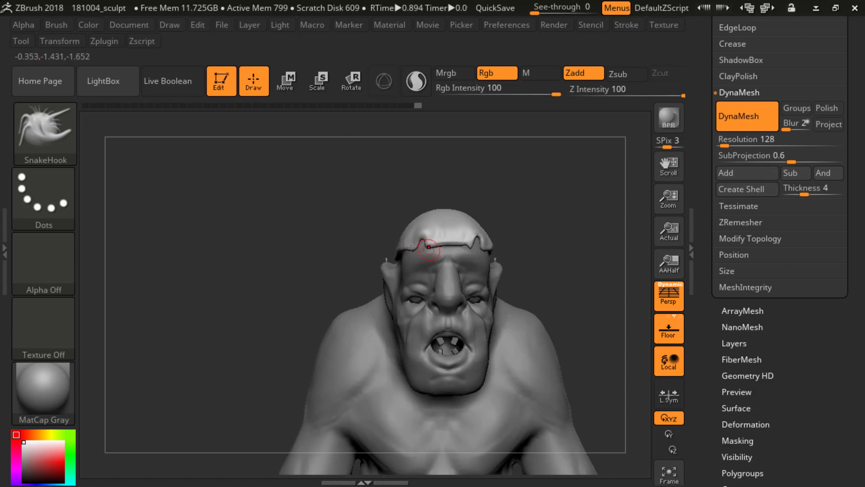
Step: Pull further notches and irregularities into the cap's rim along the side above the ear with the SnakeHook brush
mouse_move(511, 227)
mouse_down()
mouse_move(476, 253)
mouse_move(562, 216)
mouse_move(540, 175)
mouse_up()
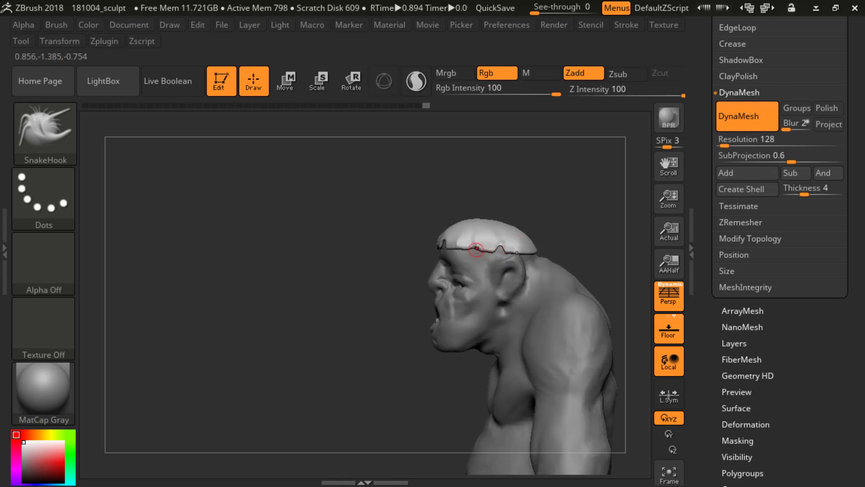
mouse_move(532, 194)
mouse_down()
mouse_move(542, 195)
mouse_move(524, 189)
mouse_move(521, 256)
mouse_up()
mouse_move(546, 229)
shift+mouse_down()
mouse_move(554, 225)
mouse_move(455, 238)
shift+mouse_up()
shift+drag(511, 228, 532, 224)
alt+drag(529, 122, 541, 232)
mouse_move(541, 232)
alt+mouse_down()
mouse_move(519, 204)
mouse_move(533, 204)
mouse_move(579, 251)
alt+mouse_up()
mouse_move(550, 215)
alt+mouse_down()
mouse_move(548, 230)
mouse_move(530, 217)
alt+mouse_up()
mouse_move(536, 178)
mouse_down()
mouse_move(548, 204)
mouse_move(504, 205)
mouse_up()
mouse_move(564, 204)
mouse_down()
mouse_move(545, 198)
mouse_move(552, 245)
mouse_move(555, 199)
mouse_move(560, 253)
mouse_move(563, 166)
mouse_up()
Step: Select the subtool containing the pair of teeth and split it to parts
alt+click(416, 304)
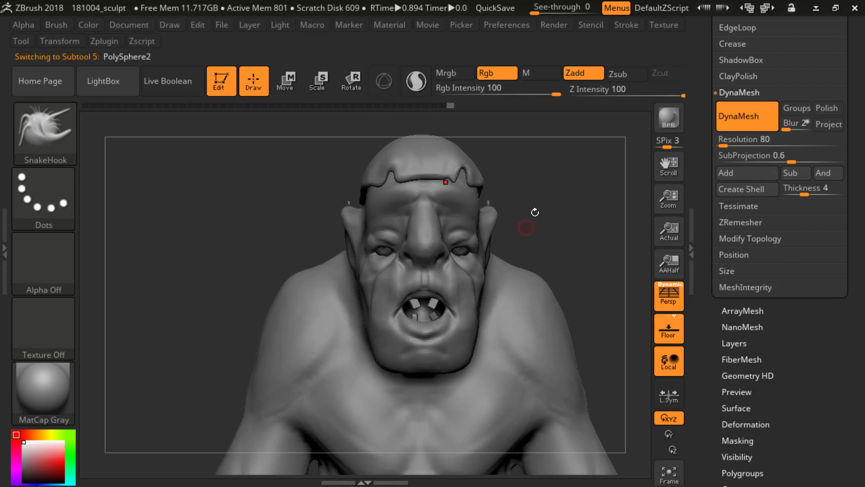
alt+drag(535, 213, 581, 182)
drag(704, 93, 707, 290)
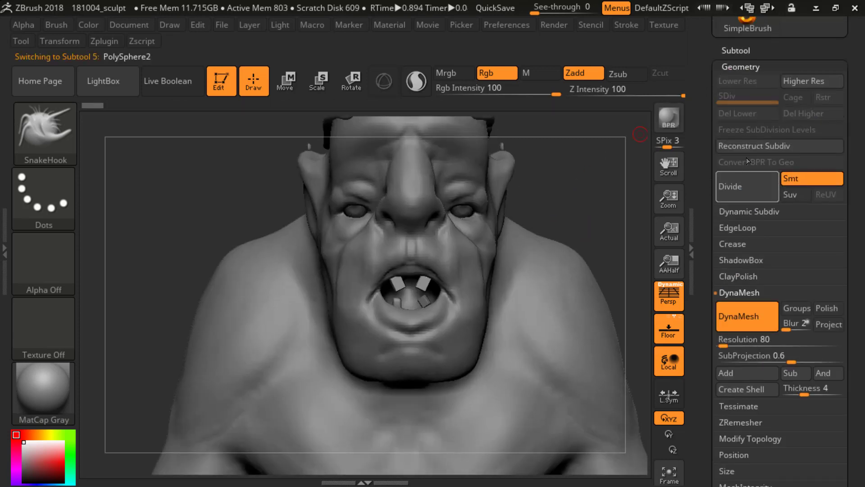
click(737, 54)
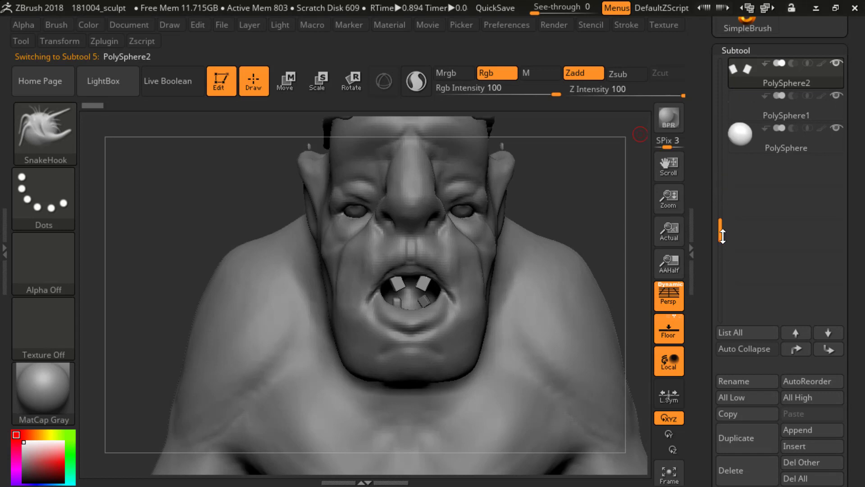
click(717, 413)
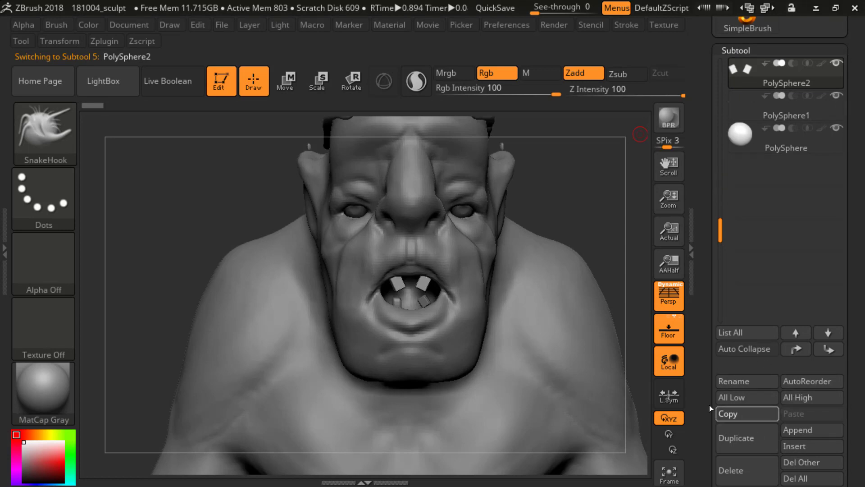
drag(704, 429, 705, 332)
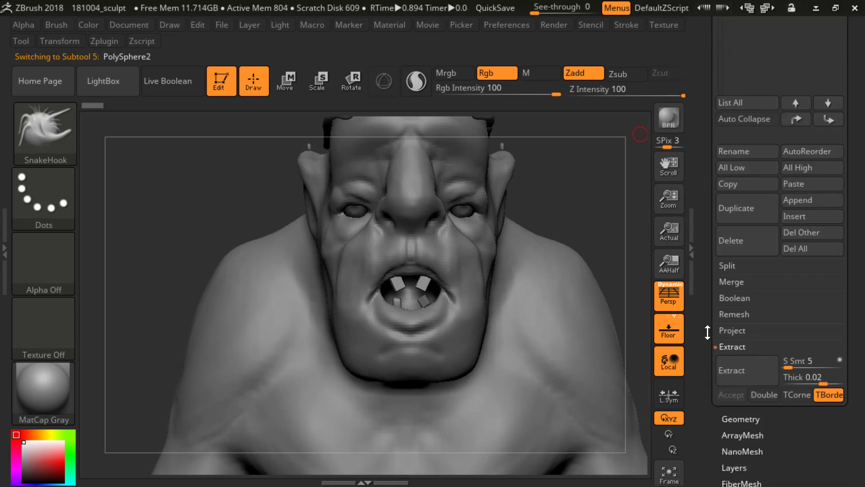
click(726, 265)
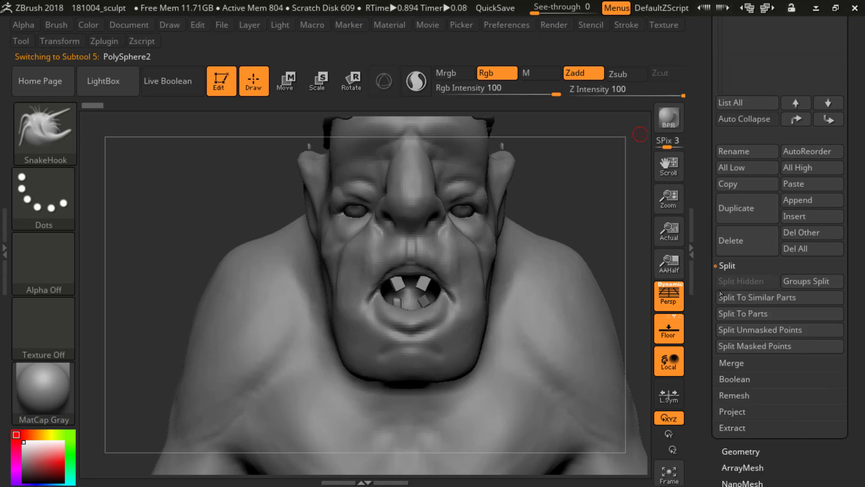
click(764, 312)
click(622, 346)
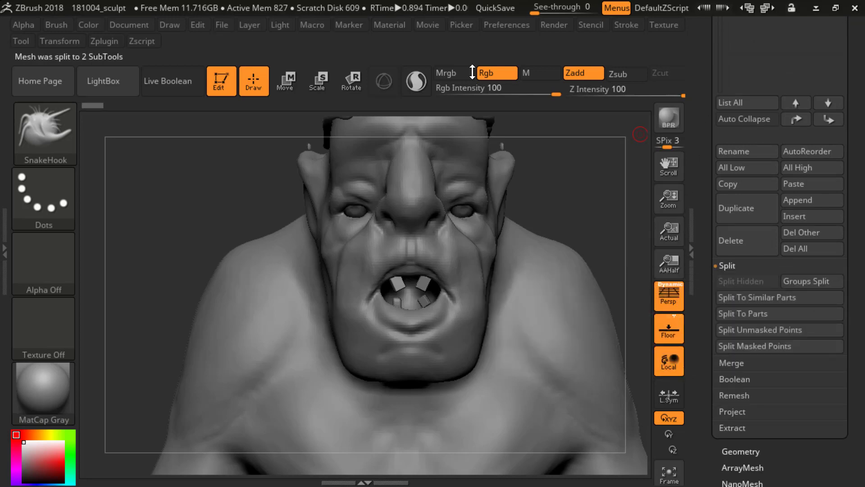
drag(705, 72, 754, 240)
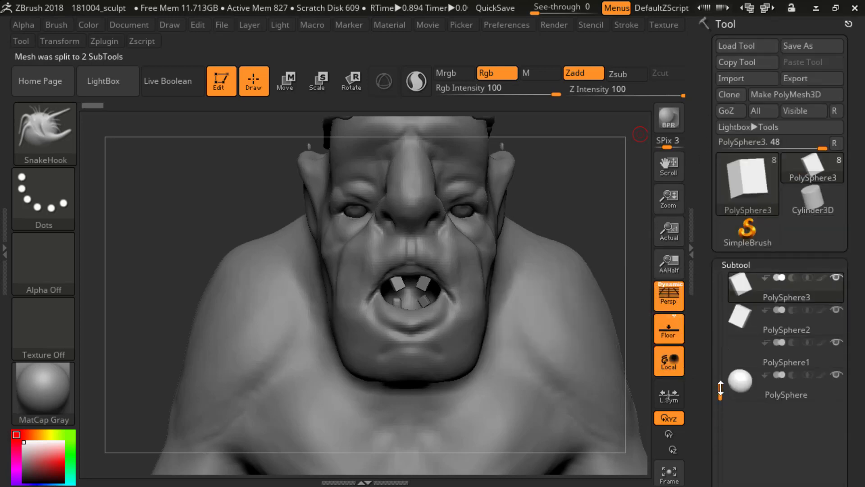
Step: Reposition and rotate the split upper tooth at the front view's left side of the mouth with the Transpose line
drag(720, 387, 720, 308)
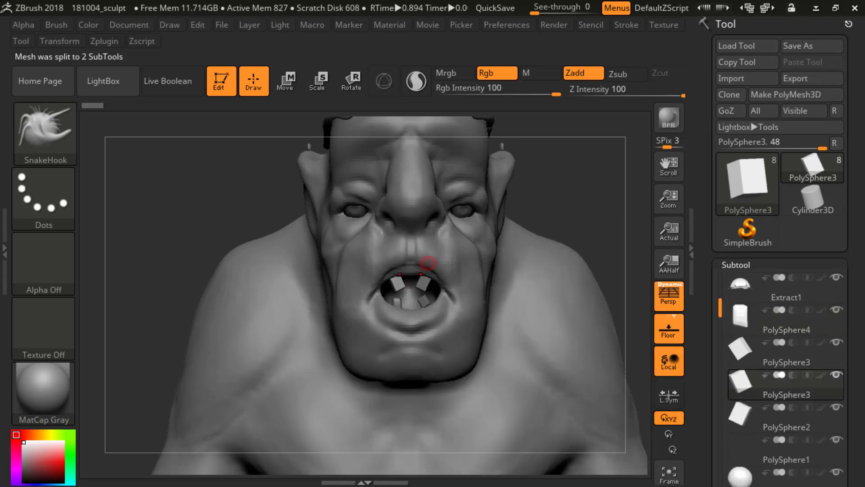
key(w)
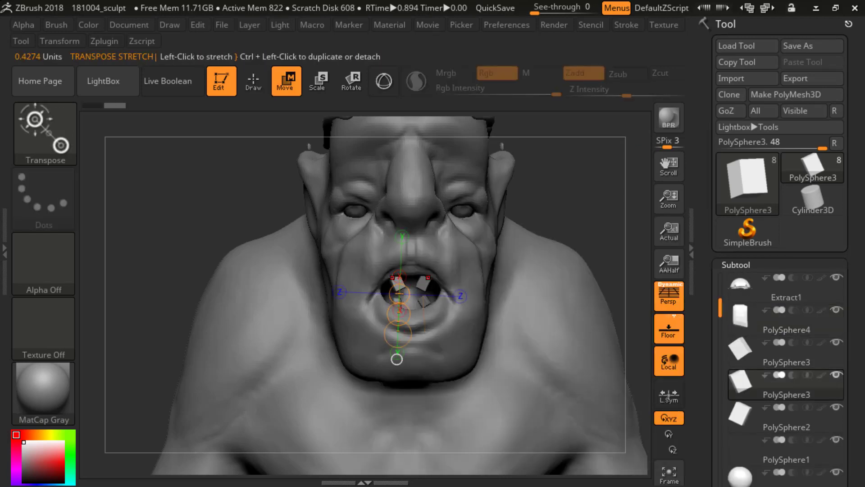
click(394, 284)
click(400, 289)
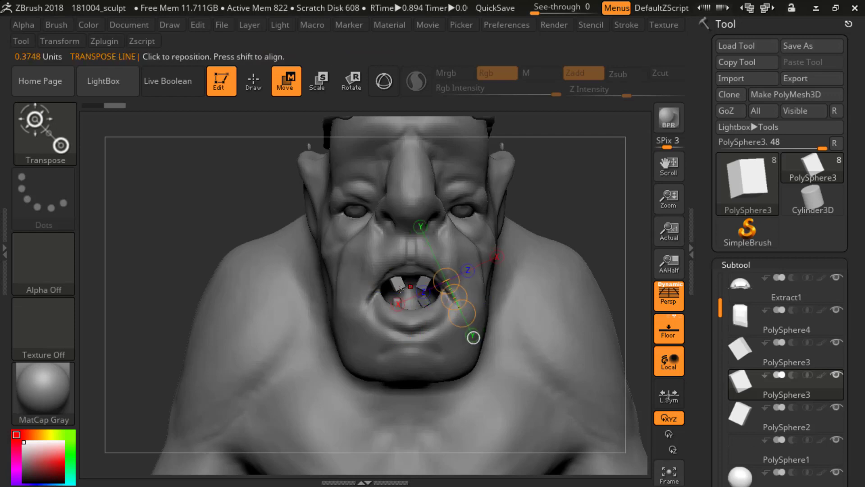
drag(396, 276, 423, 339)
key(r)
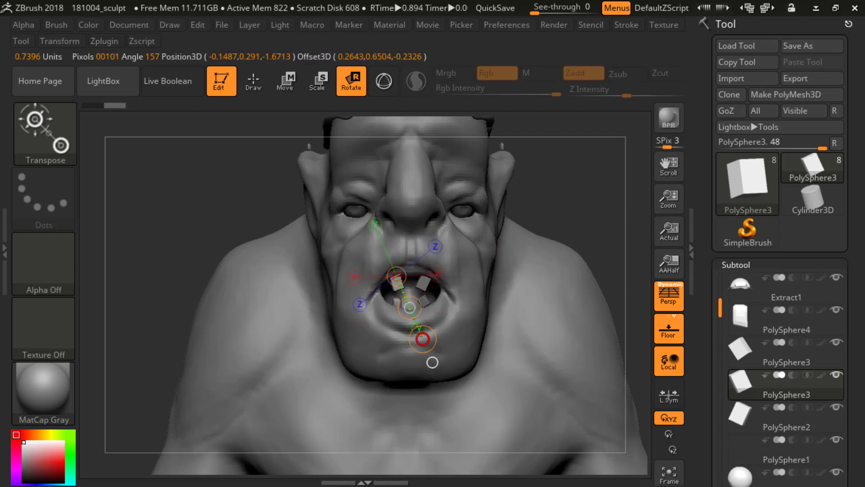
key(w)
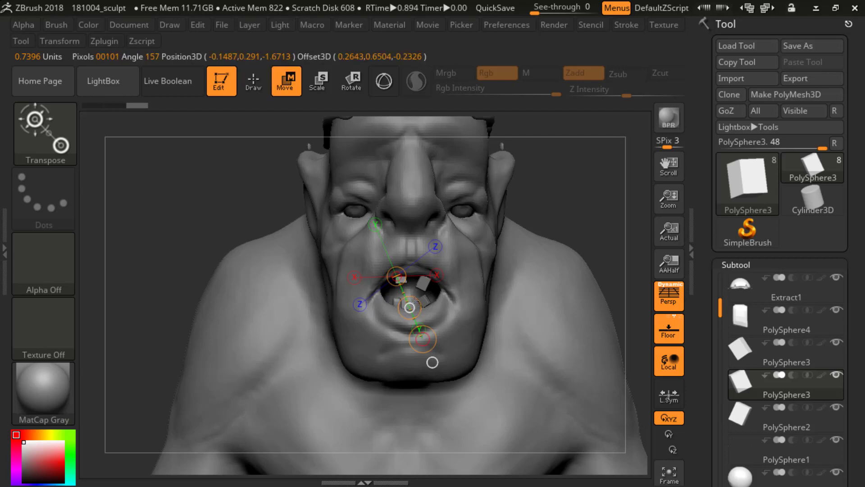
right_drag(410, 304, 324, 302)
drag(389, 318, 384, 317)
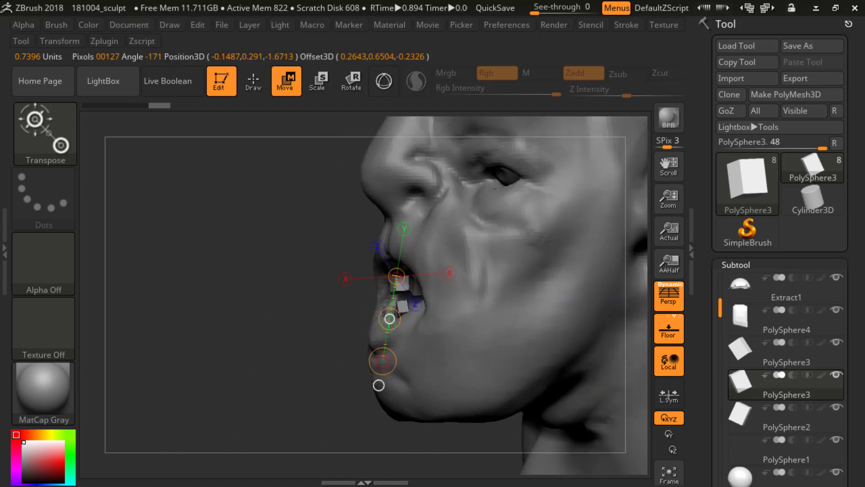
Step: Hide the ogre body subtool and reduce the selected upper tooth's depth with the Transpose line
ctrl+right_drag(328, 248, 334, 361)
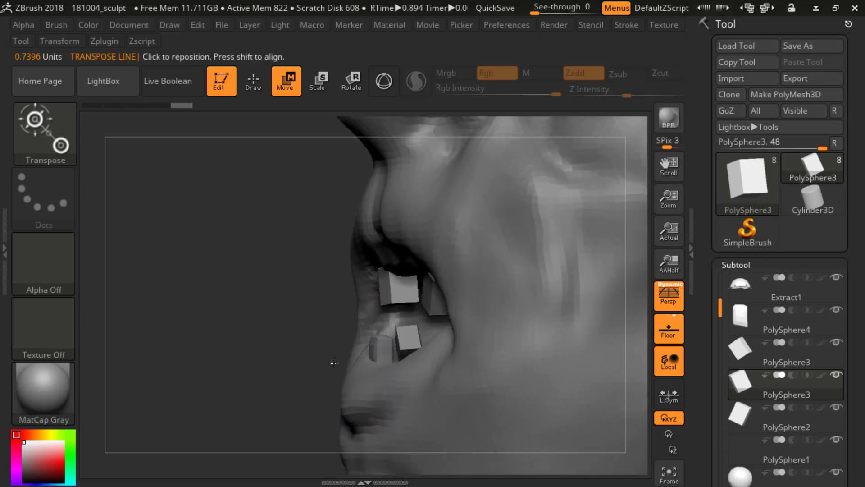
scroll(761, 311, up, 1)
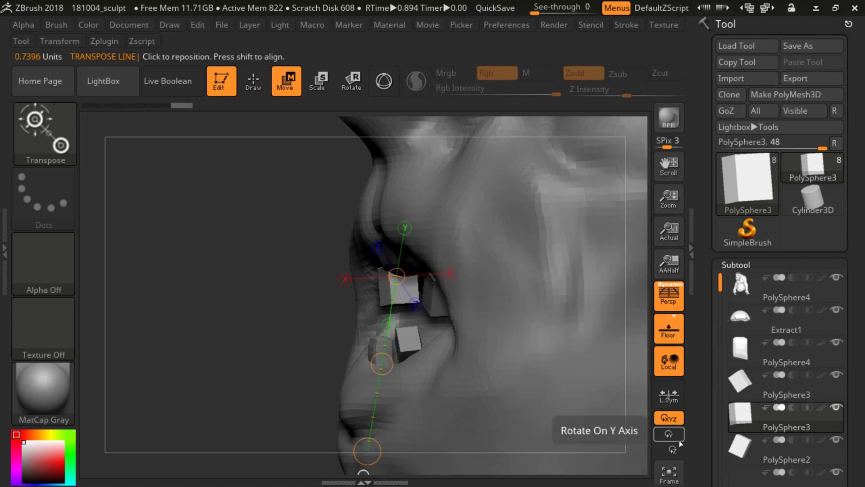
click(837, 277)
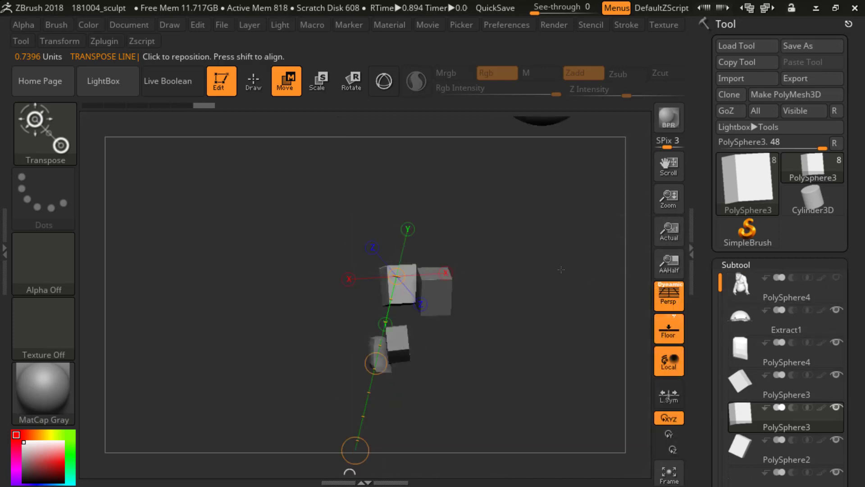
drag(385, 282, 470, 279)
key(e)
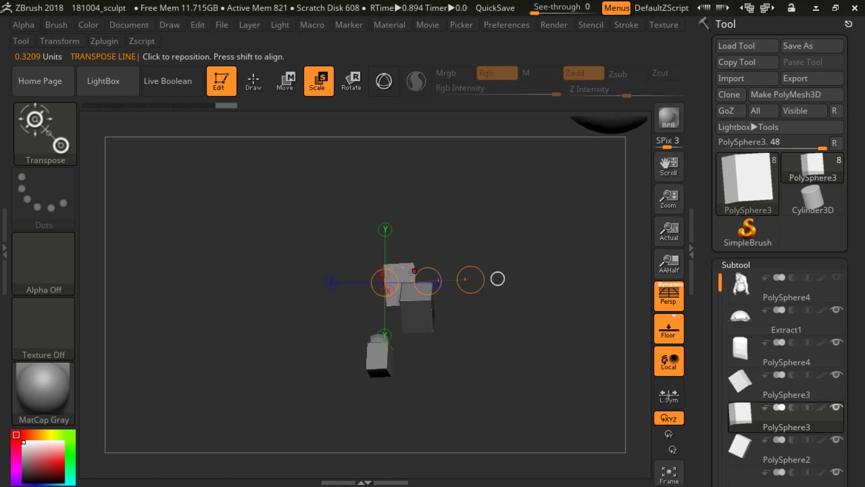
key(w)
drag(391, 269, 411, 266)
drag(385, 297, 433, 296)
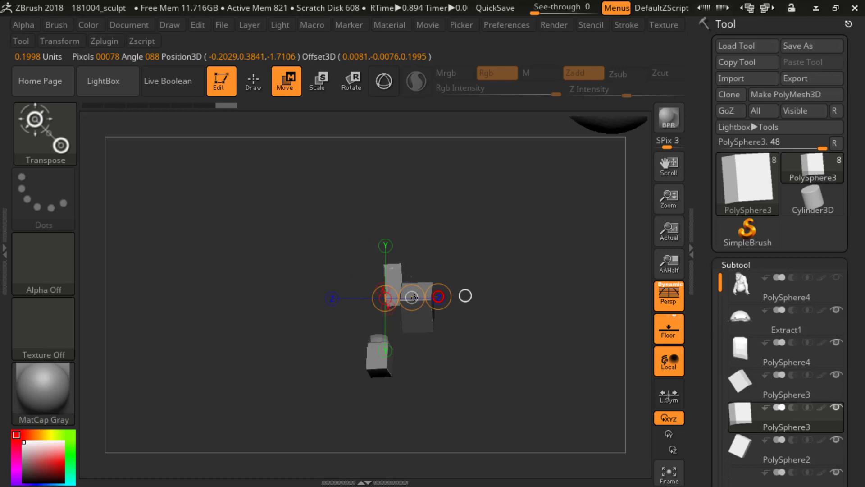
ctrl+right_drag(394, 279, 429, 263)
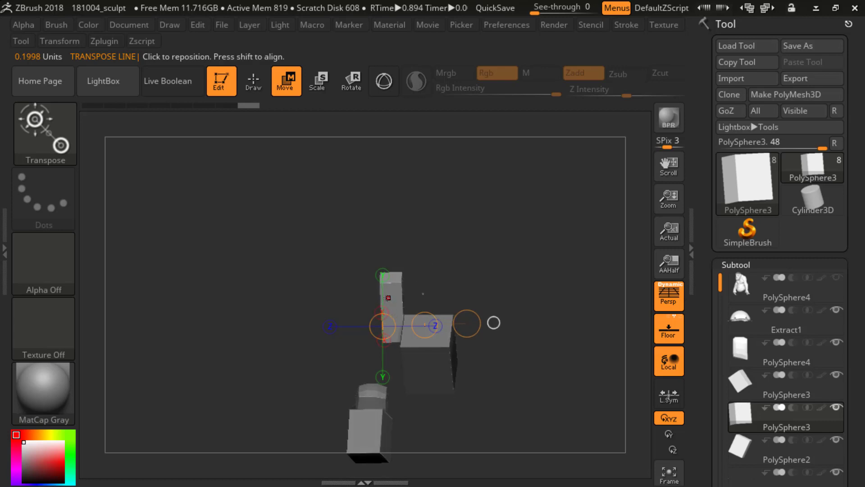
Step: Fine-tune the tooth along its depth axis with a new Transpose line and show the body subtool again
drag(388, 297, 491, 297)
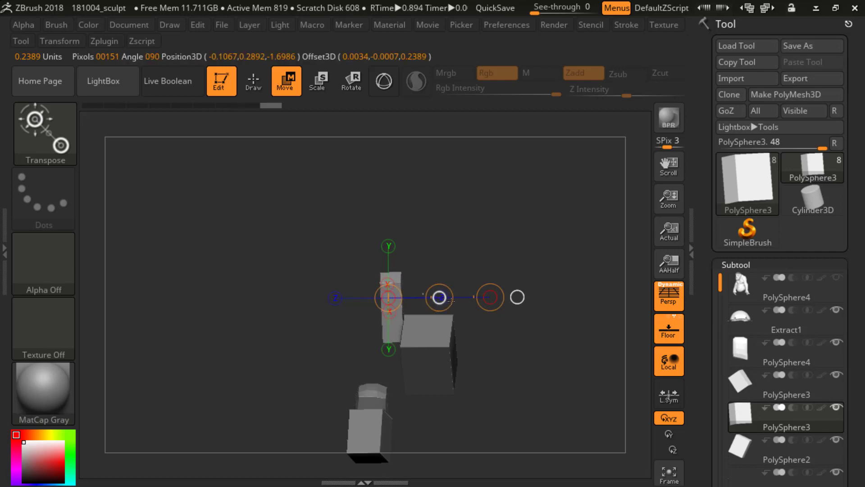
drag(448, 298, 443, 297)
drag(479, 223, 498, 242)
click(835, 279)
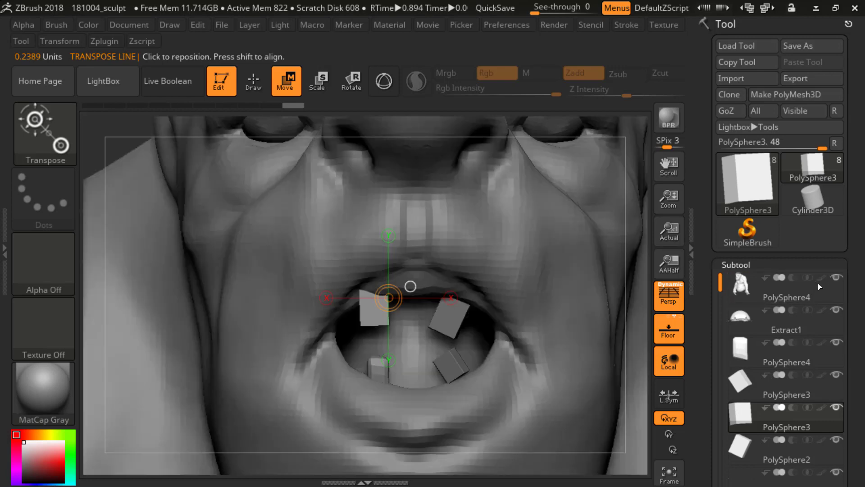
Step: Move the upper tooth closer to the mouth's centre and rotate it to sit along the gum
drag(144, 137, 456, 275)
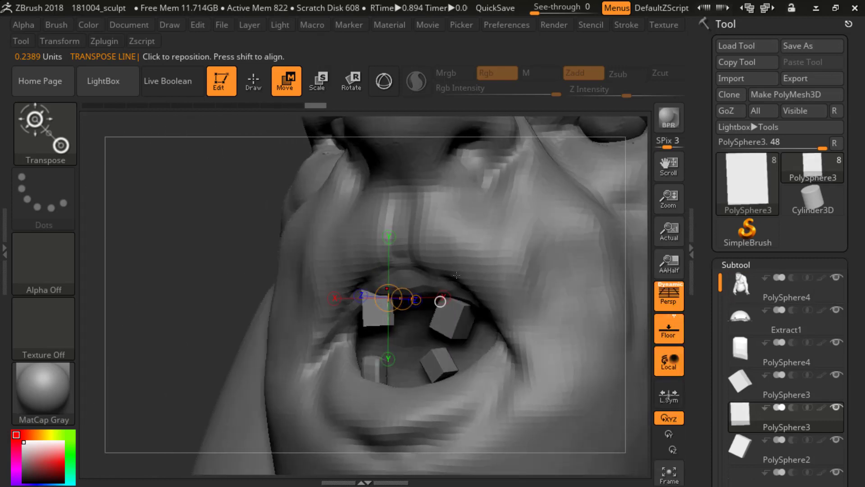
drag(399, 310, 415, 356)
drag(393, 294, 393, 366)
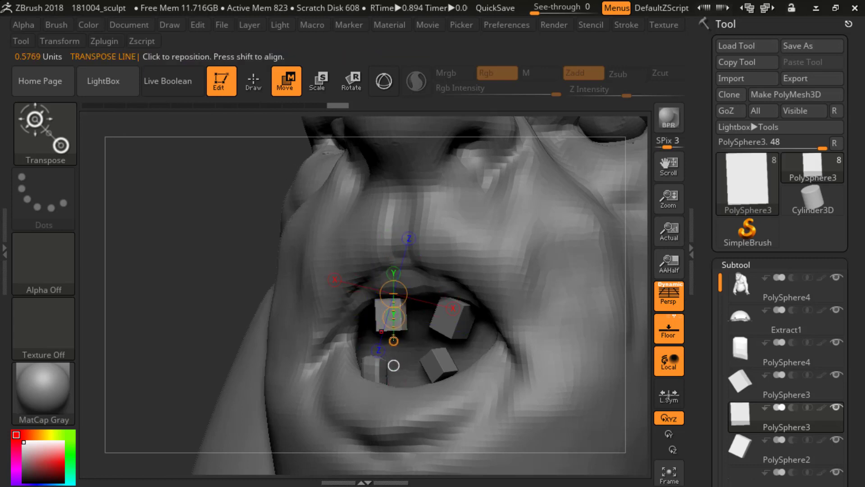
key(r)
drag(216, 218, 267, 247)
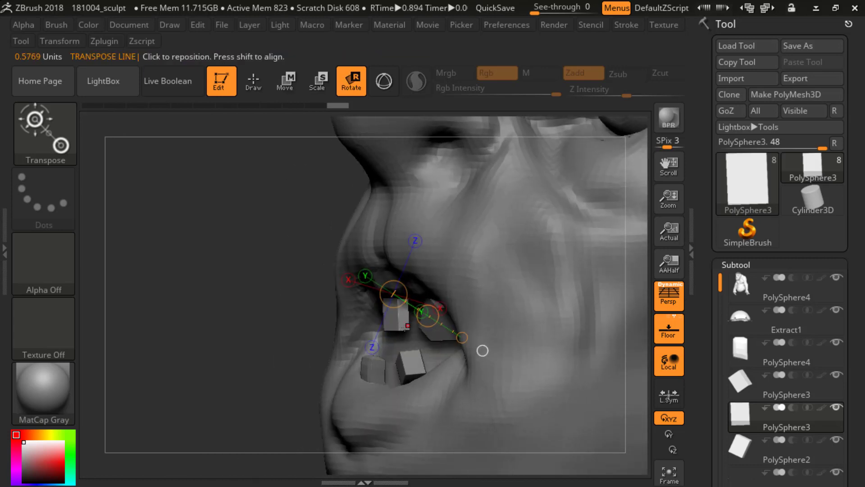
drag(399, 329, 402, 338)
drag(397, 294, 362, 345)
drag(297, 340, 259, 334)
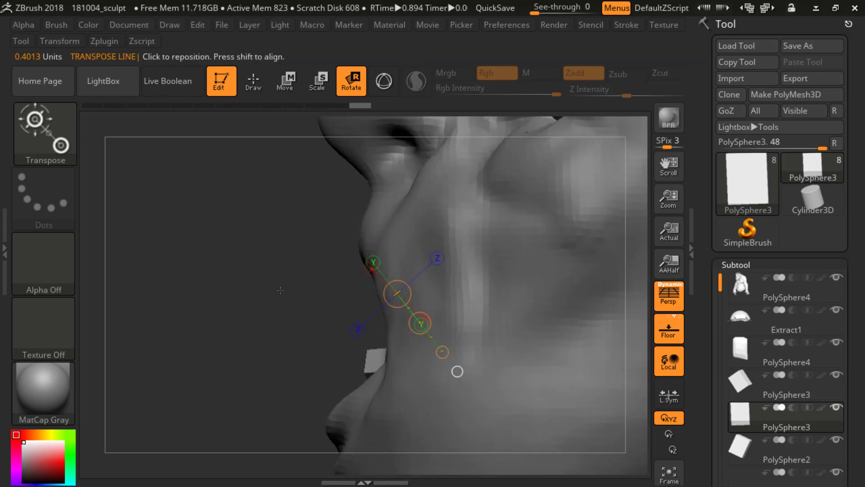
Step: Undo the last tooth adjustment and re-angle the tooth with new Transpose rotation lines from the side
key(ctrl+z)
click(425, 283)
mouse_move(440, 302)
mouse_down()
mouse_move(432, 269)
mouse_move(403, 354)
mouse_up()
click(403, 355)
click(403, 354)
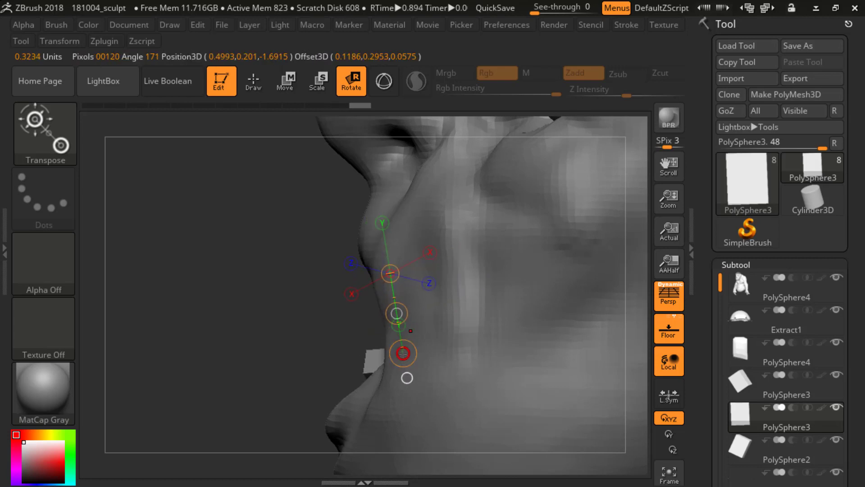
mouse_move(311, 353)
mouse_down()
mouse_move(377, 349)
mouse_move(369, 347)
mouse_up()
drag(291, 292, 282, 348)
drag(200, 312, 171, 316)
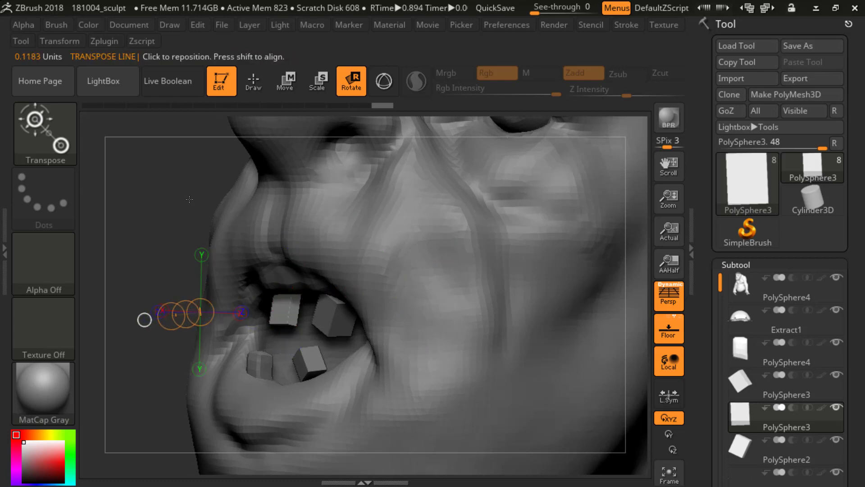
mouse_move(189, 200)
mouse_down()
mouse_move(167, 202)
mouse_move(207, 305)
mouse_move(288, 298)
mouse_up()
alt+drag(252, 372, 262, 280)
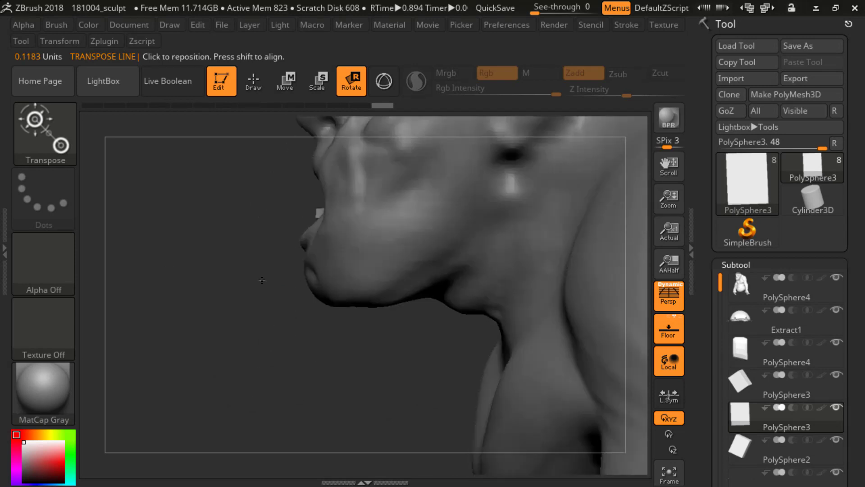
mouse_move(280, 333)
alt+mouse_down()
mouse_move(320, 390)
mouse_move(353, 270)
alt+mouse_up()
Step: Bend the straightened upper tooth's lower edge into a slight curve with the Move brush
key(q)
alt+drag(299, 299, 478, 271)
alt+drag(545, 189, 498, 342)
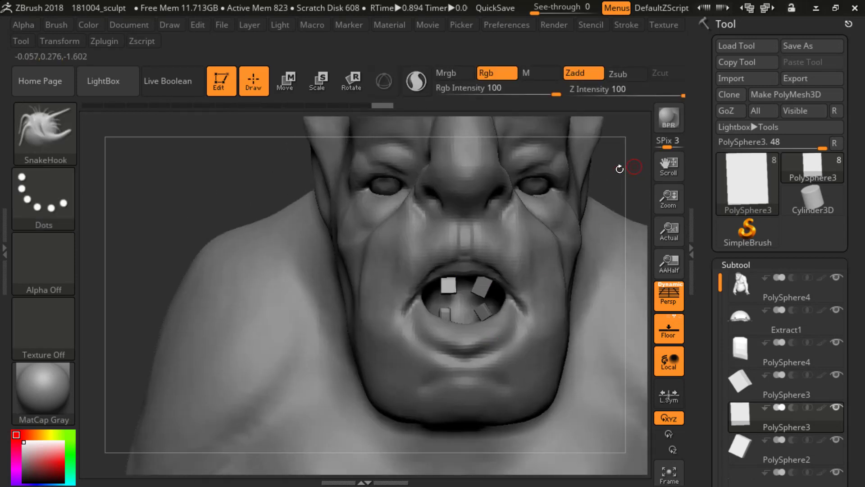
mouse_move(620, 168)
alt+mouse_down()
mouse_move(563, 215)
mouse_move(569, 219)
alt+mouse_up()
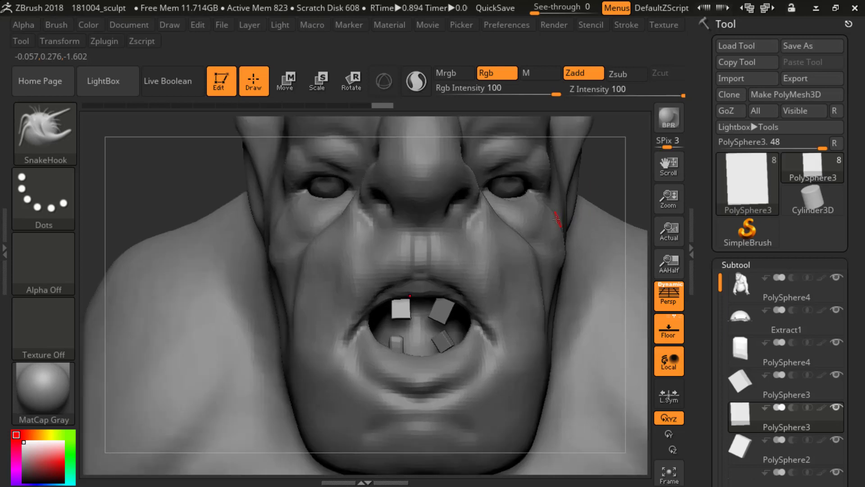
key(b)
key(m)
key(v)
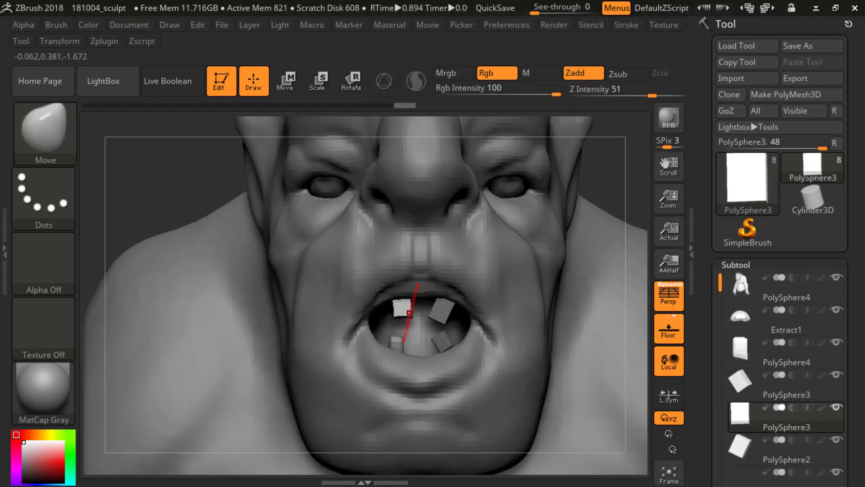
click(405, 310)
click(405, 311)
drag(403, 312, 390, 299)
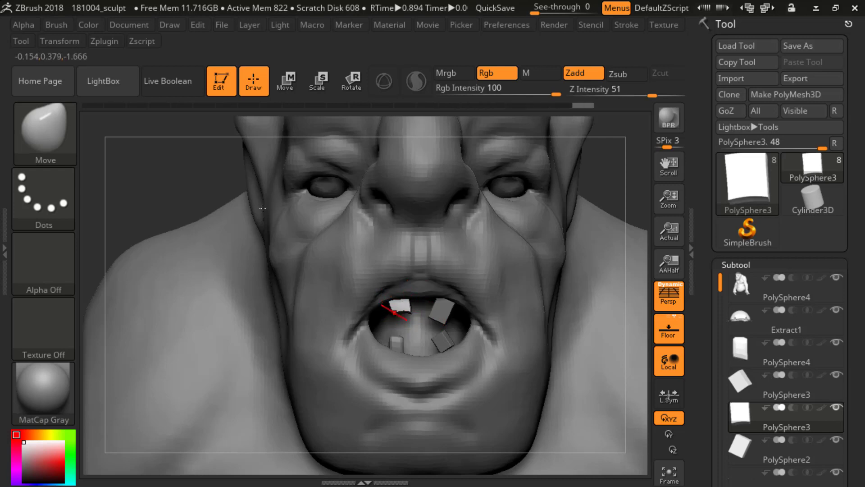
Step: Select the other upper tooth's subtool and warp its edges and corners with the Move brush
alt+click(441, 319)
drag(408, 309, 401, 308)
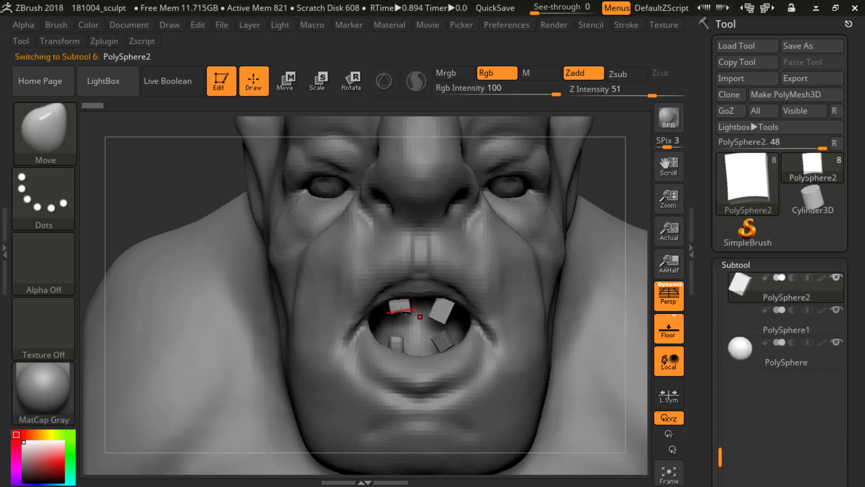
alt+click(401, 310)
alt+click(440, 316)
mouse_move(433, 314)
mouse_down()
mouse_move(445, 317)
mouse_move(452, 301)
mouse_up()
alt+drag(621, 128, 589, 168)
alt+drag(589, 168, 601, 197)
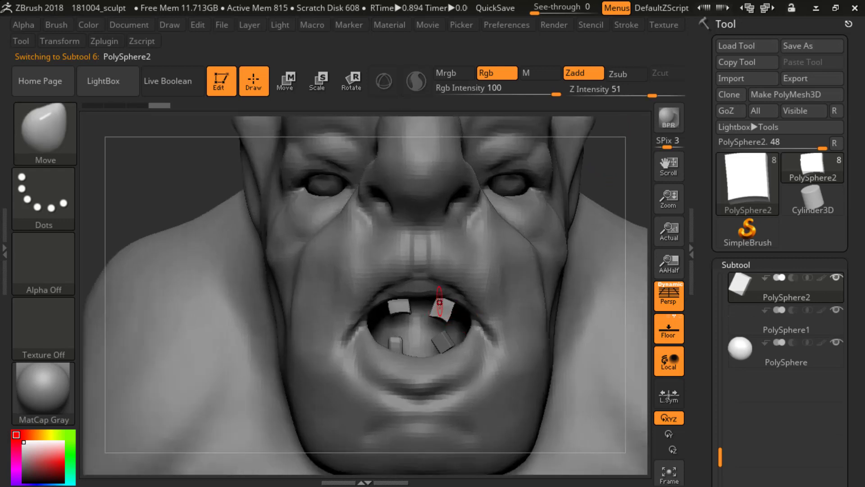
drag(439, 302, 442, 301)
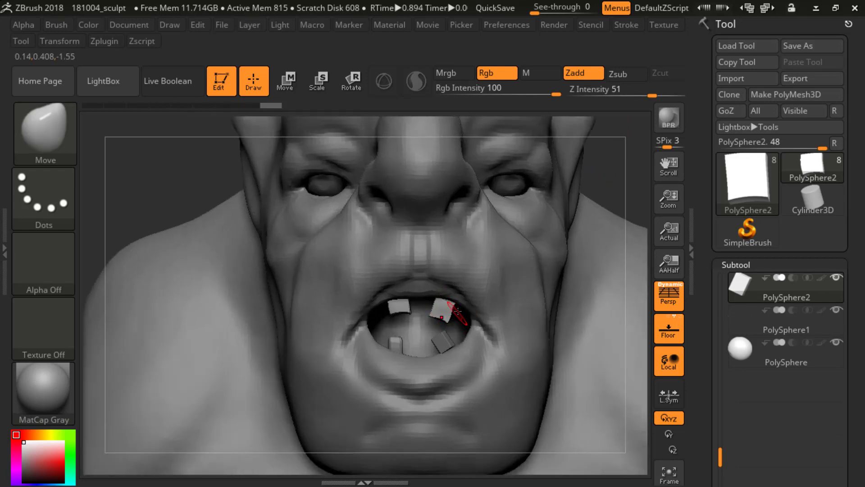
Step: Build up the front and side faces of the second upper tooth with the ClayBuildup brush
key(b)
key(b)
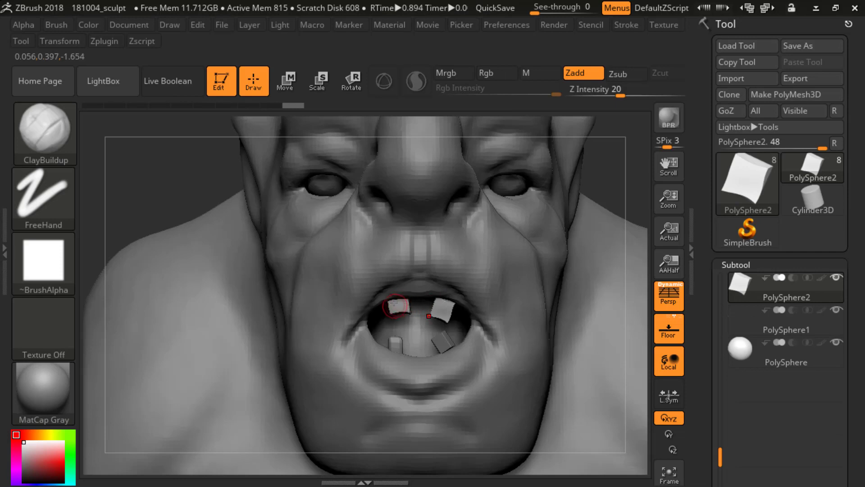
drag(435, 309, 440, 310)
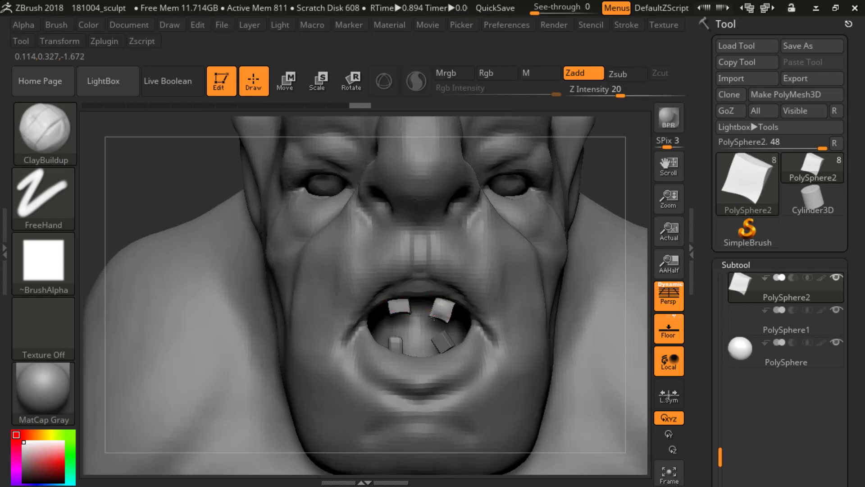
mouse_move(605, 169)
mouse_down()
mouse_move(589, 139)
mouse_move(565, 180)
mouse_up()
drag(304, 274, 364, 292)
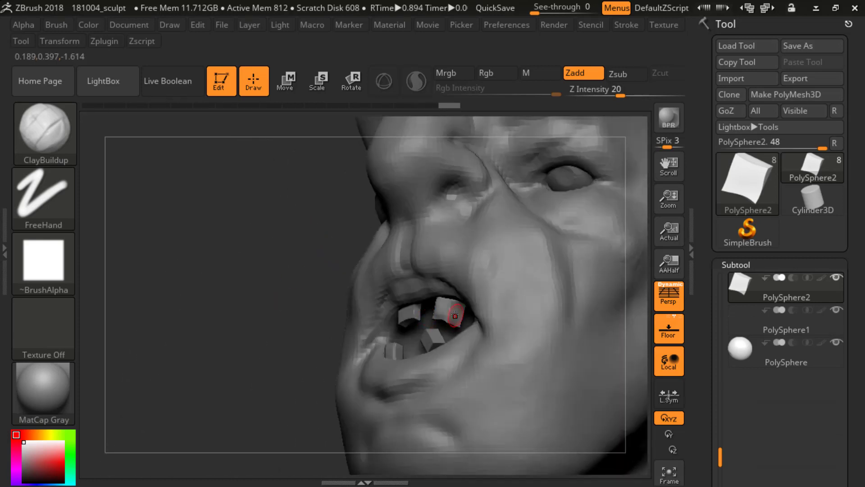
mouse_move(455, 316)
mouse_down()
mouse_move(448, 313)
mouse_move(460, 321)
mouse_up()
drag(272, 243, 367, 252)
drag(422, 100, 661, 339)
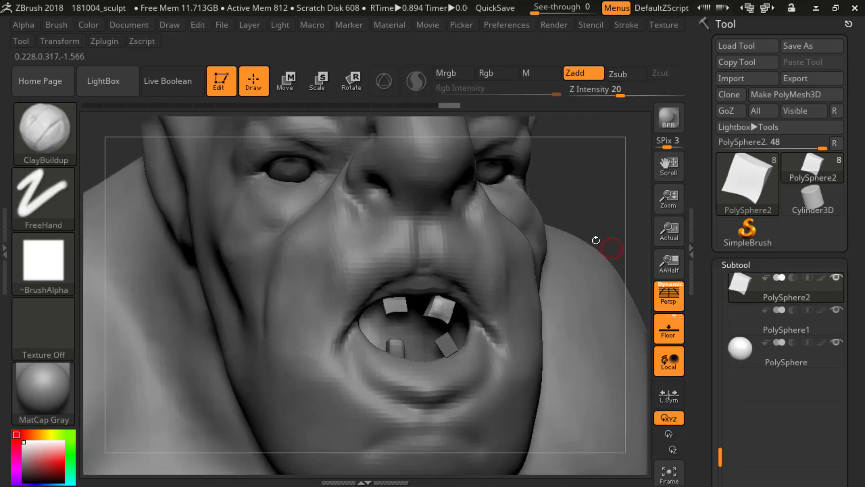
mouse_move(595, 240)
mouse_down()
mouse_move(572, 264)
mouse_move(583, 261)
mouse_move(592, 273)
mouse_up()
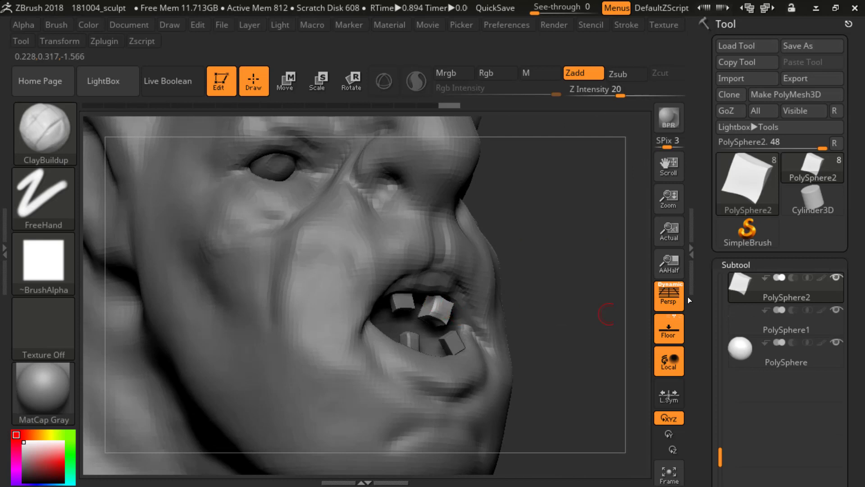
Step: Delete the second upper tooth's subtool
scroll(701, 430, down, 10)
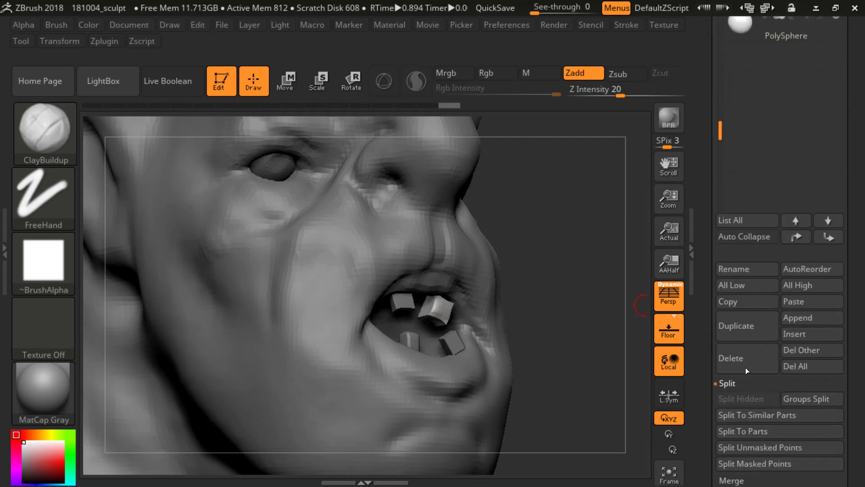
click(744, 359)
click(627, 392)
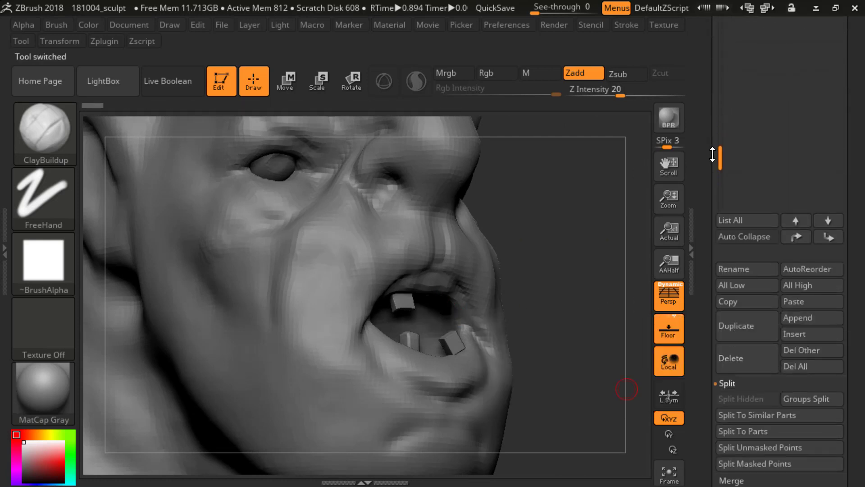
Step: Select the remaining upper tooth's subtool and mirror it to the other side of the mouth with SubTool Master
scroll(700, 161, up, 10)
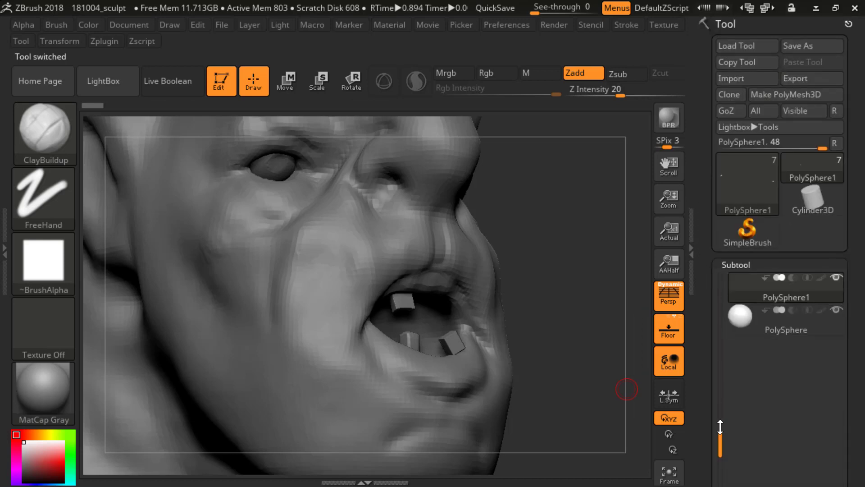
drag(721, 444, 723, 392)
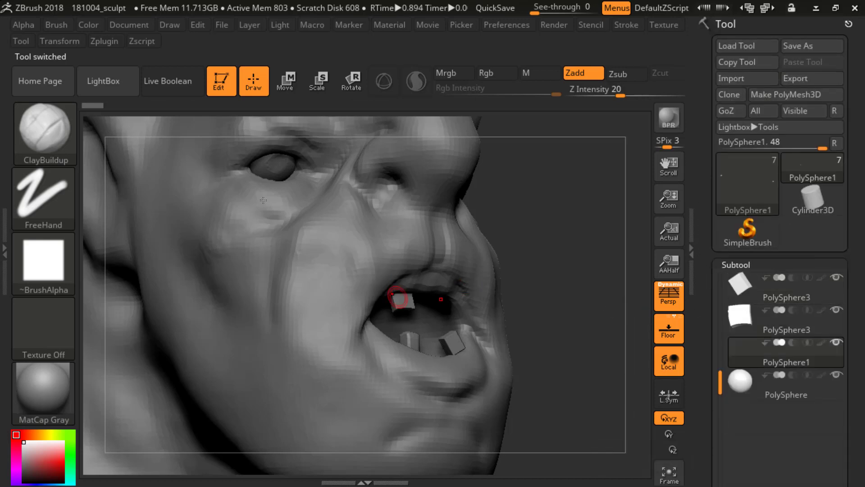
alt+click(401, 304)
shift+drag(563, 235, 566, 266)
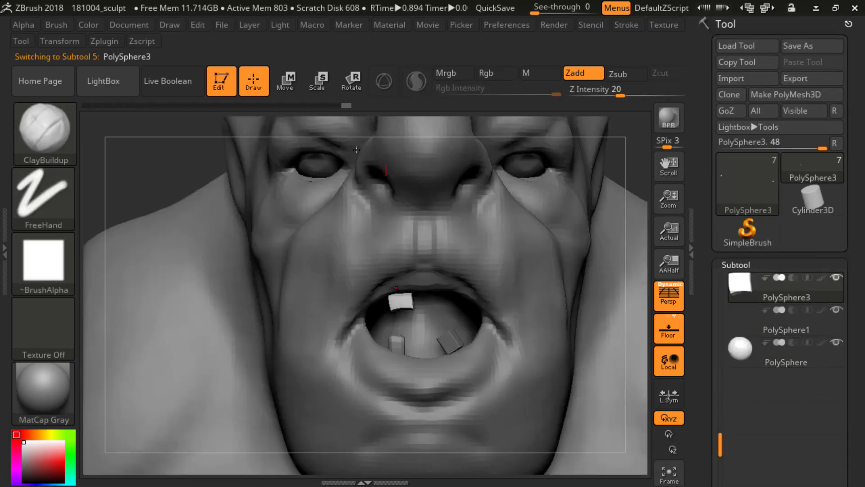
click(102, 41)
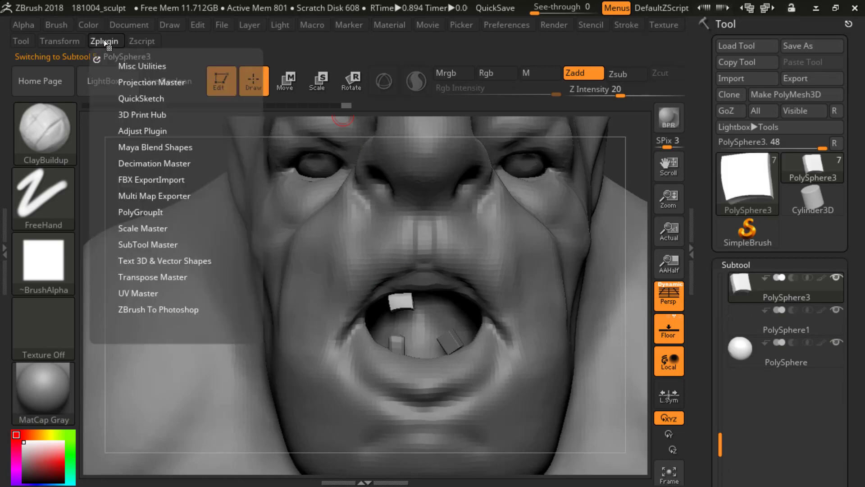
click(129, 246)
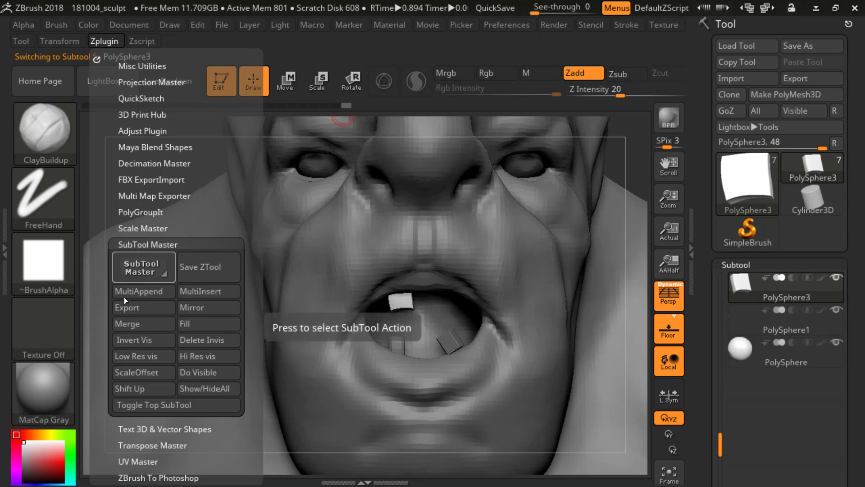
click(206, 307)
click(357, 283)
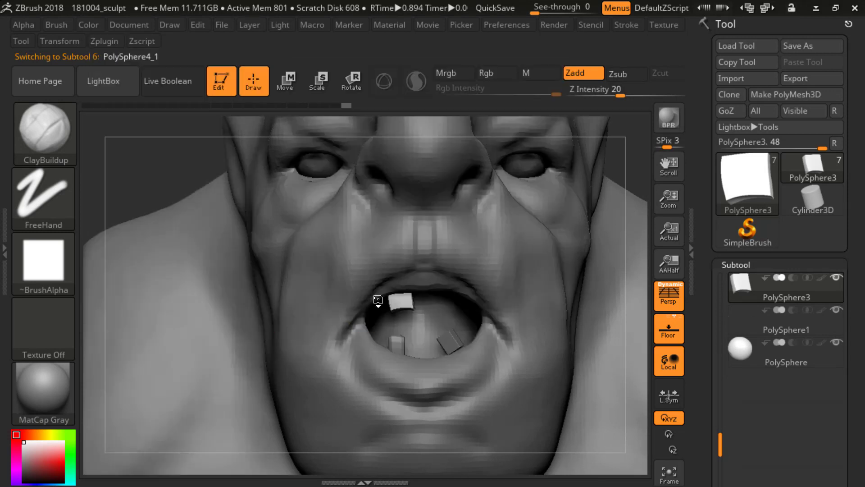
alt+drag(638, 153, 617, 143)
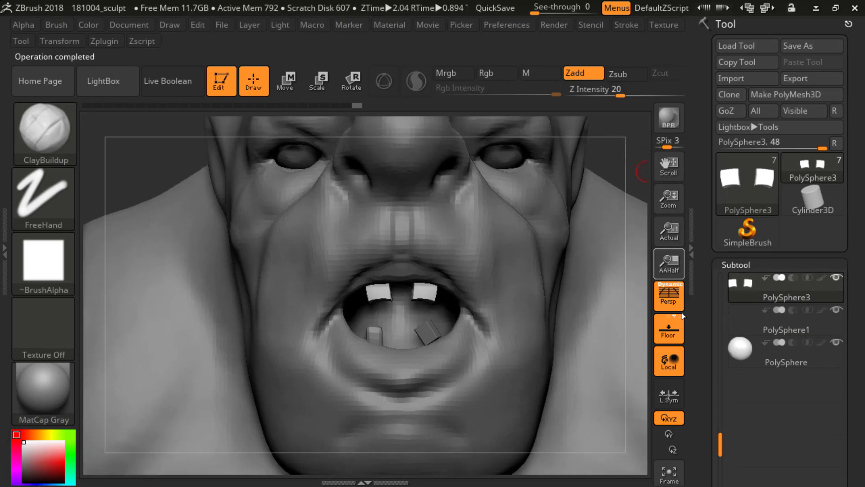
Step: Split the mirrored pair of upper teeth into separate subtools with Split To Parts
drag(707, 382, 713, 315)
drag(705, 413, 706, 334)
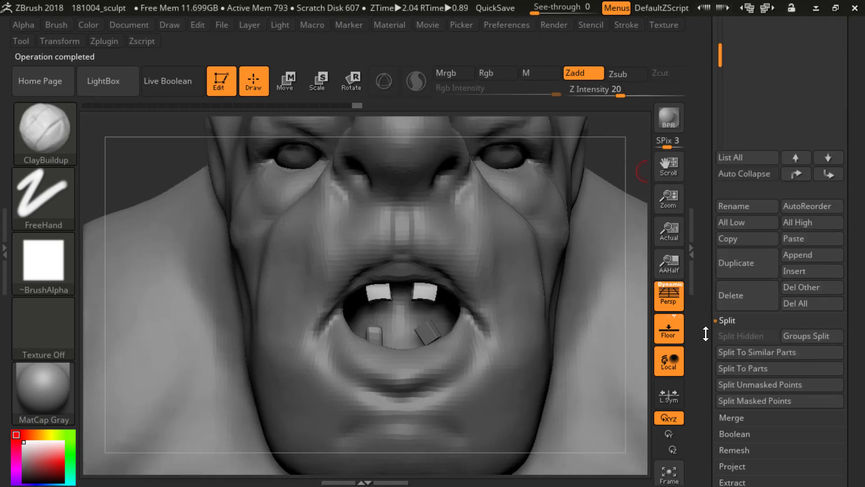
click(753, 371)
click(622, 405)
drag(708, 219, 708, 361)
Step: Select the mirrored upper tooth and warp its outline with the Move brush so it differs from its twin
alt+click(426, 298)
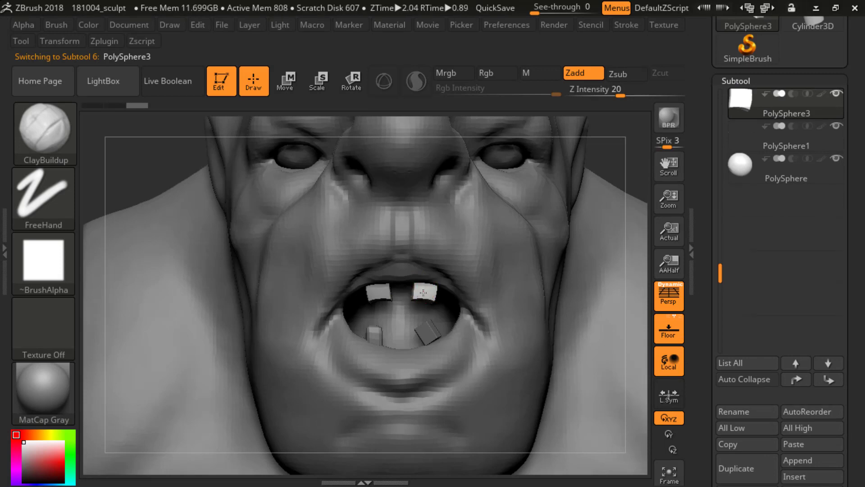
drag(432, 297, 434, 294)
key(b)
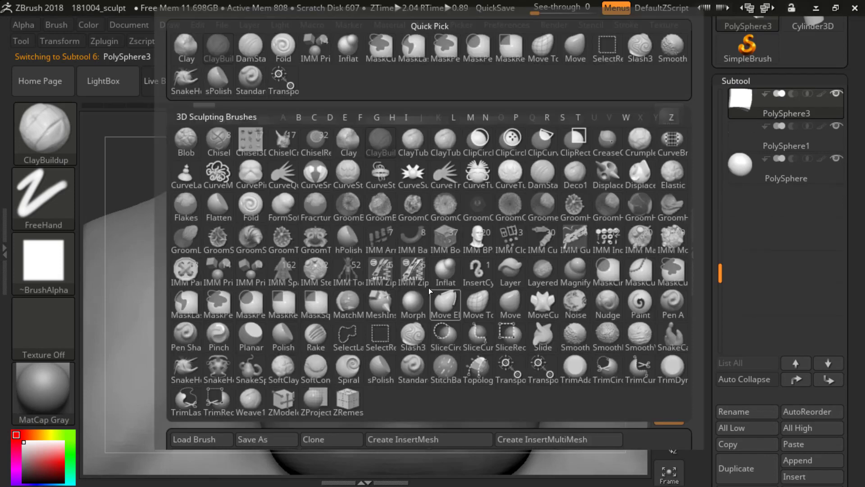
key(s)
key(b)
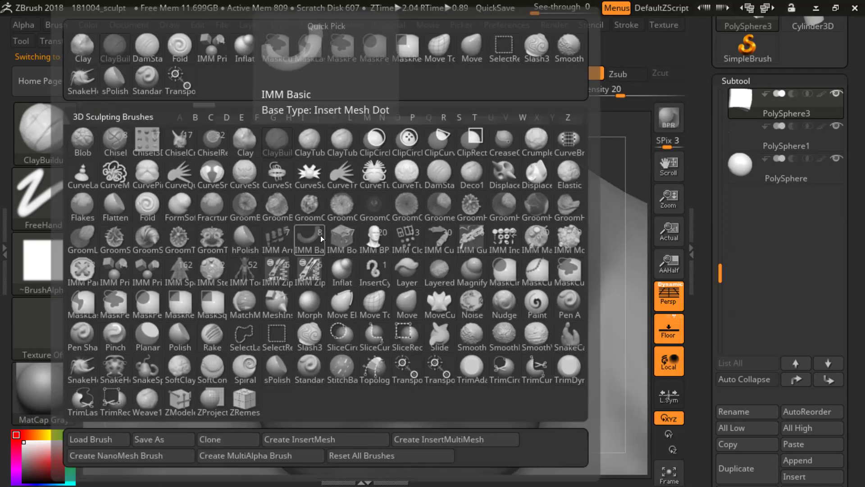
key(m)
key(v)
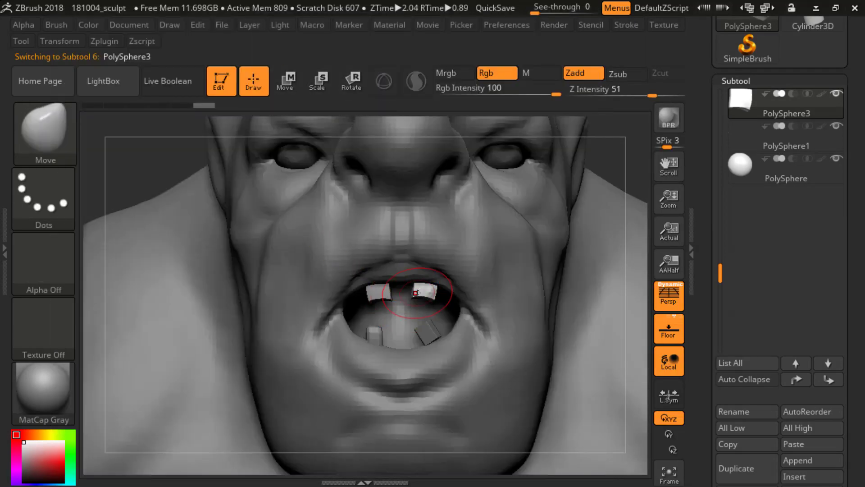
drag(433, 295, 438, 291)
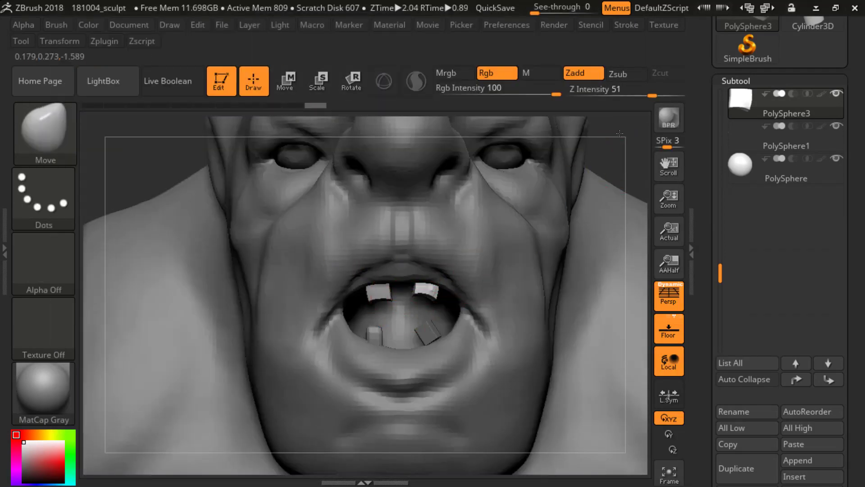
alt+drag(632, 148, 582, 54)
alt+drag(551, 178, 559, 234)
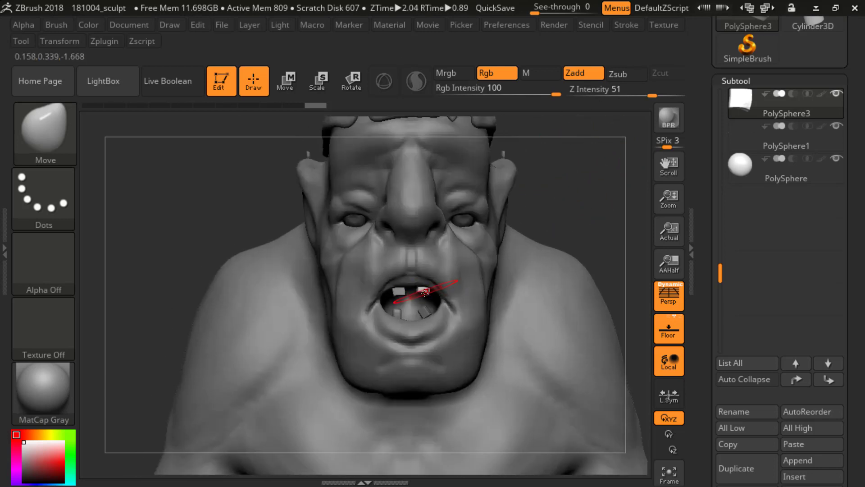
drag(426, 290, 421, 291)
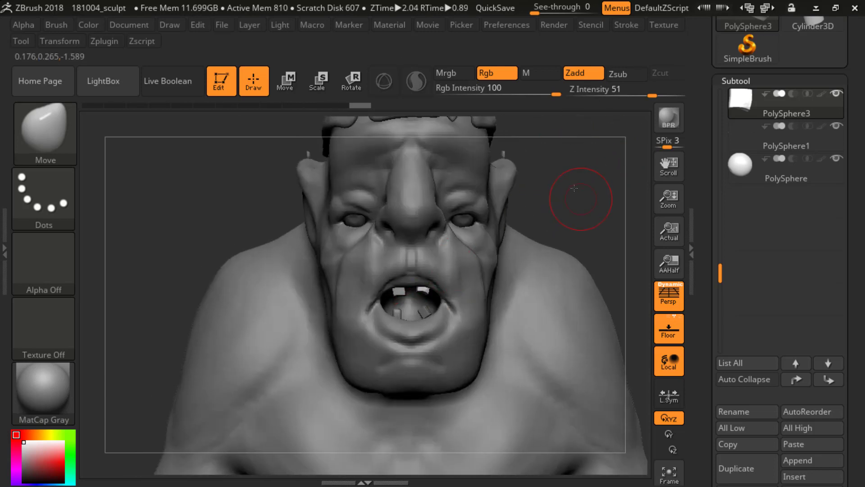
mouse_move(573, 187)
mouse_down()
mouse_move(518, 191)
mouse_move(575, 177)
mouse_move(573, 221)
mouse_up()
Step: Select the tilted lower tooth's subtool and pull its edges and corners into an irregular shape with the Move brush
alt+click(428, 319)
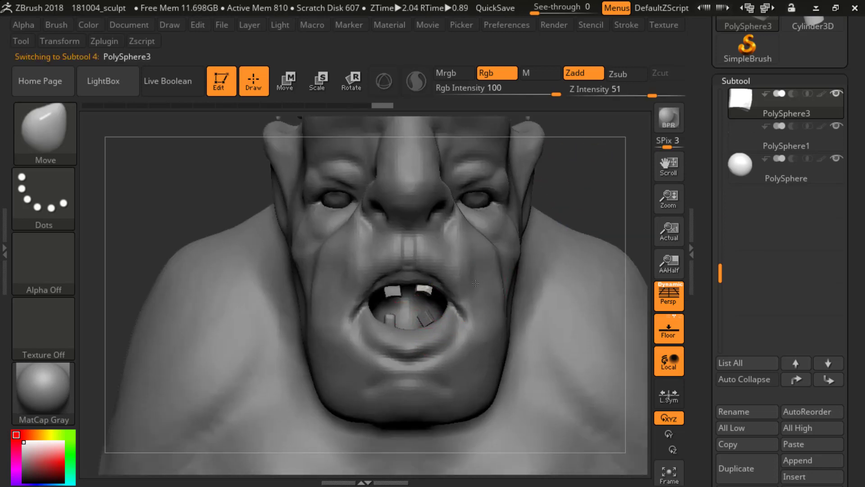
mouse_move(562, 189)
mouse_down()
mouse_move(591, 233)
mouse_move(580, 266)
mouse_up()
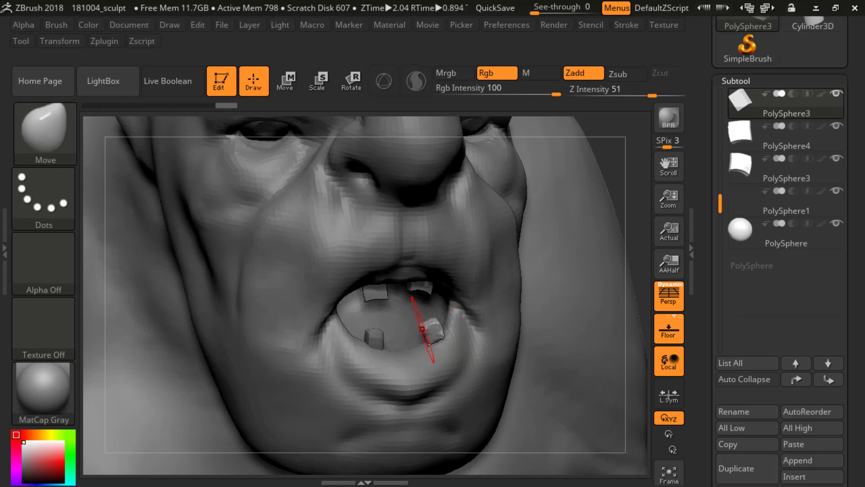
alt+click(427, 346)
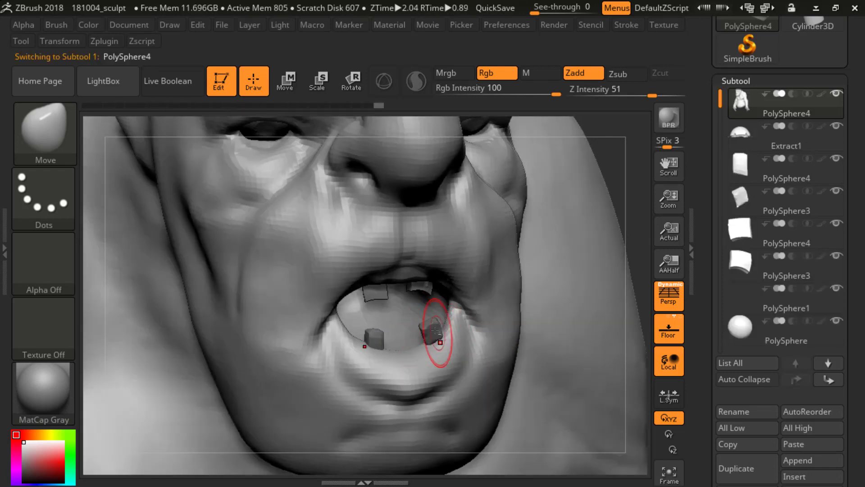
alt+click(430, 328)
drag(439, 334, 430, 333)
alt+drag(628, 130, 590, 194)
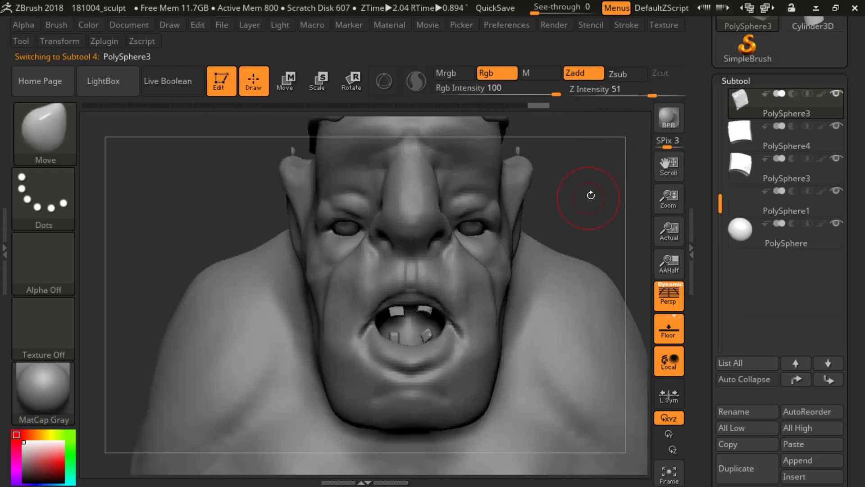
alt+drag(564, 257, 569, 292)
drag(436, 335, 434, 335)
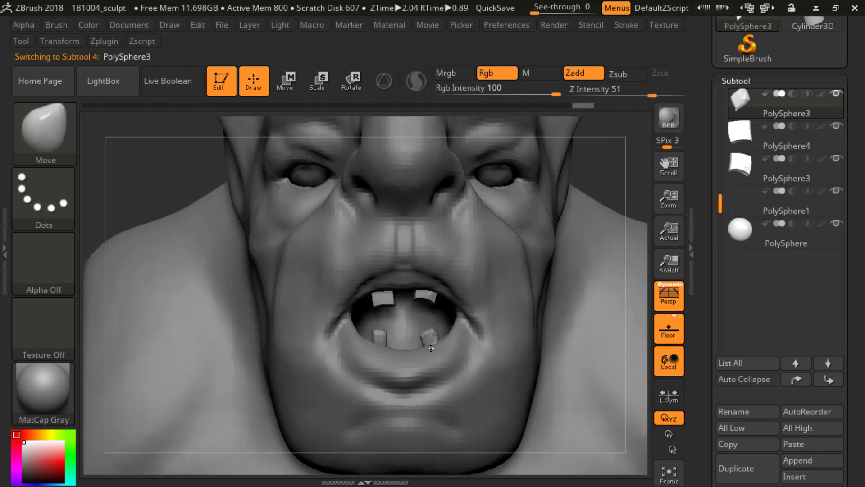
drag(431, 348, 437, 339)
mouse_move(614, 185)
alt+mouse_down()
mouse_move(580, 210)
mouse_move(574, 242)
mouse_move(597, 245)
alt+mouse_up()
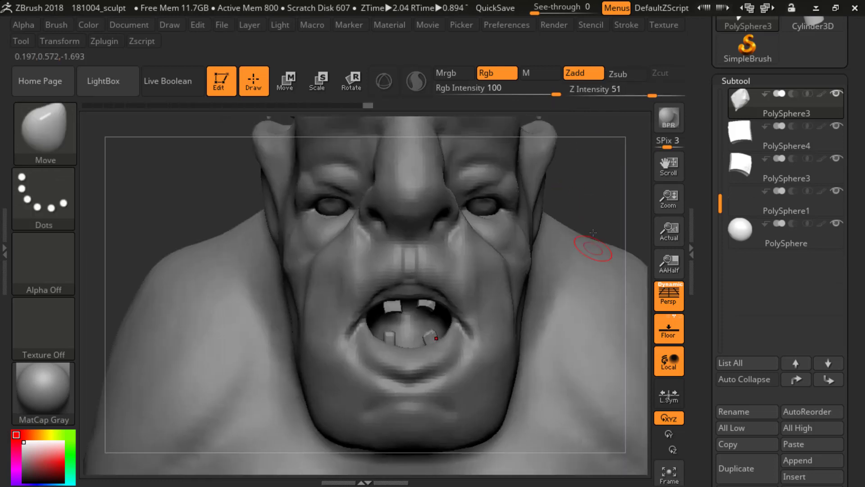
Step: Select the upright lower tooth's subtool and bend it toward the middle of the mouth with the Move brush
alt+click(384, 344)
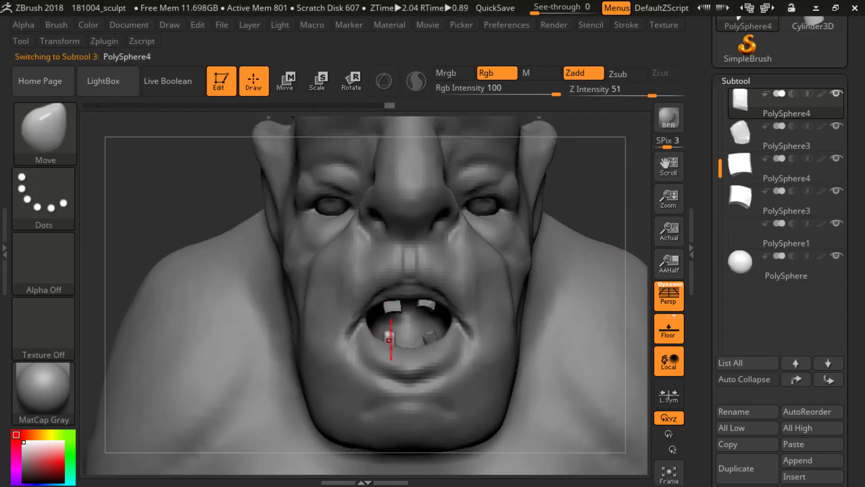
drag(386, 344, 396, 340)
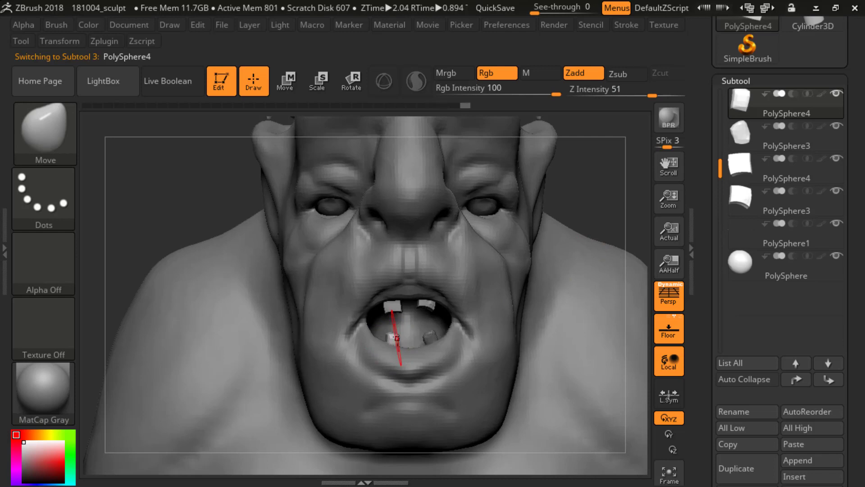
alt+drag(597, 164, 396, 123)
mouse_move(590, 180)
mouse_down()
mouse_move(473, 189)
mouse_move(504, 185)
mouse_move(451, 203)
mouse_up()
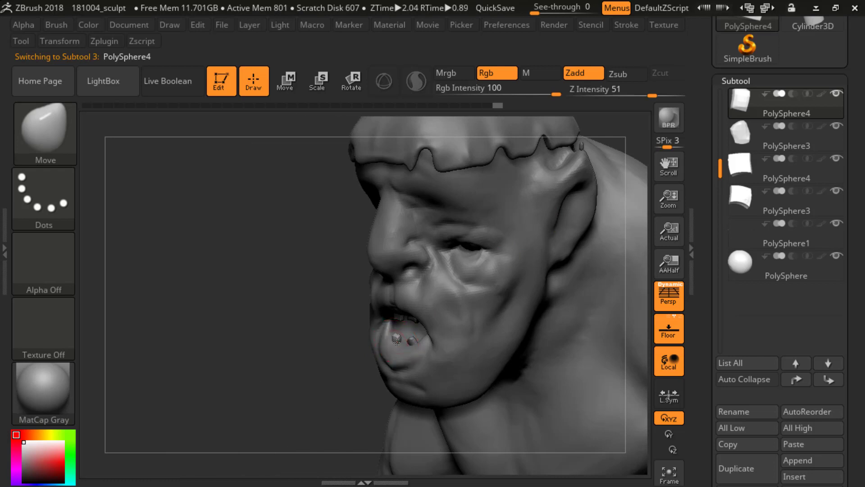
shift+drag(293, 334, 419, 311)
alt+drag(563, 232, 529, 164)
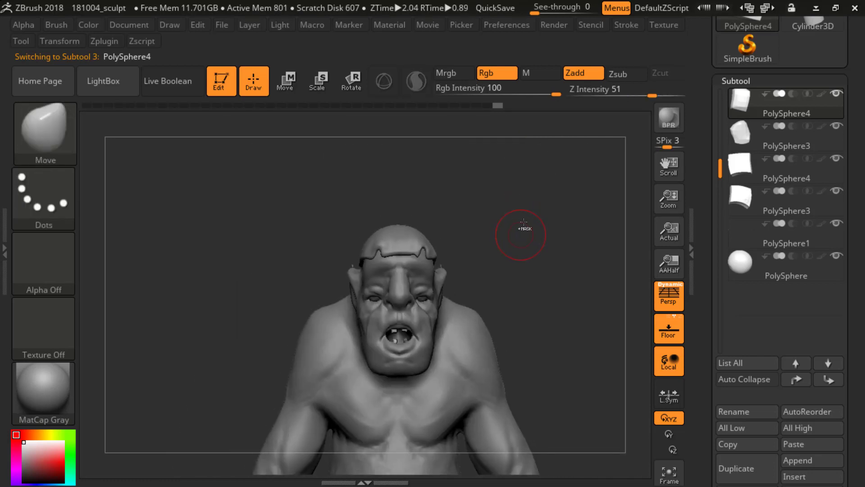
Step: Select the ogre body's subtool and carve creases along the lower lip and mouth corner with the DamStandard brush
ctrl+drag(530, 223, 523, 320)
alt+click(508, 323)
drag(561, 195, 554, 235)
alt+drag(554, 234, 539, 199)
mouse_move(539, 255)
alt+mouse_down()
mouse_move(537, 206)
mouse_move(555, 268)
mouse_move(538, 186)
mouse_move(544, 212)
mouse_move(575, 198)
mouse_move(527, 229)
alt+mouse_up()
key(b)
key(d)
key(s)
mouse_move(439, 296)
mouse_down()
mouse_move(433, 279)
mouse_move(426, 310)
mouse_up()
alt+drag(563, 186, 585, 179)
mouse_move(412, 314)
mouse_down()
mouse_move(402, 314)
mouse_move(423, 312)
mouse_up()
Step: Build up the lower lip's rim with the ClayBuildup brush at a smaller draw size and smooth it
key(b)
key(c)
key(b)
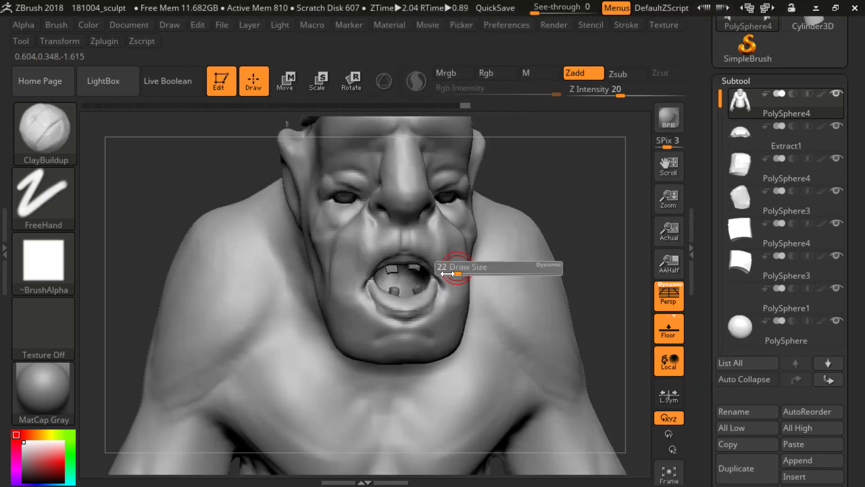
drag(434, 290, 415, 304)
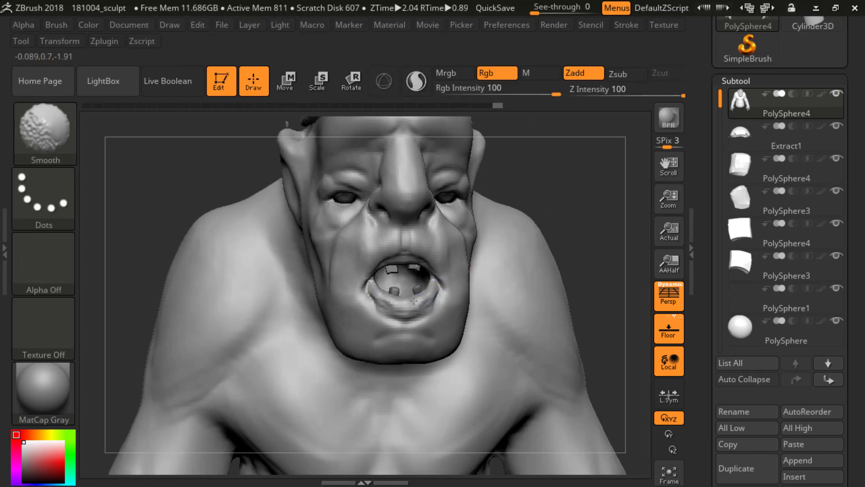
mouse_move(556, 199)
shift+mouse_down()
mouse_move(575, 201)
mouse_move(513, 220)
shift+mouse_up()
alt+drag(322, 261, 342, 306)
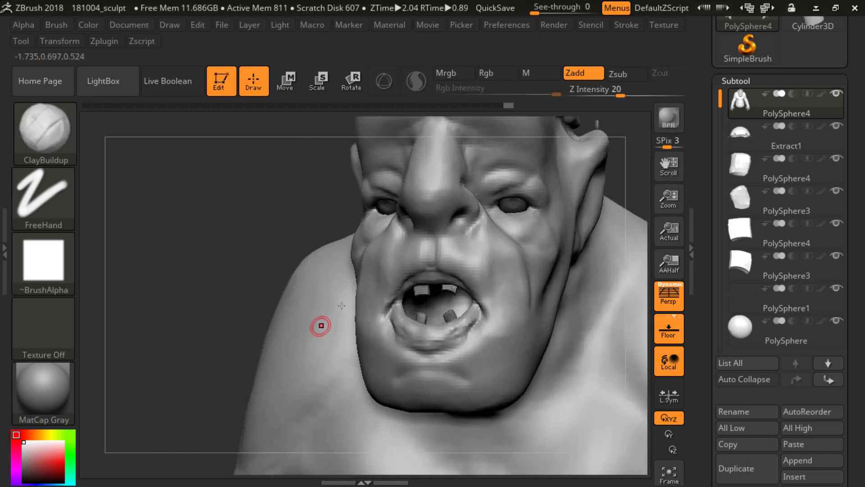
mouse_move(418, 307)
mouse_down()
mouse_move(443, 317)
mouse_move(427, 316)
mouse_up()
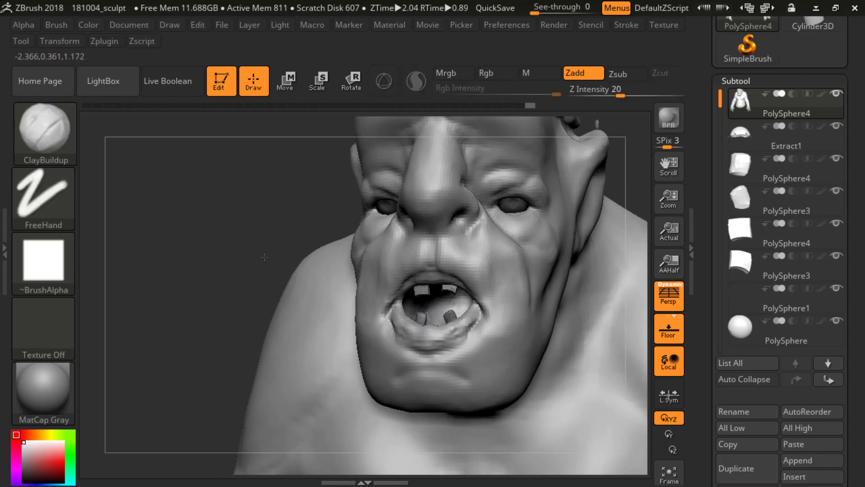
Step: Isolate the lower face around the mouth by hiding the rest of the body mesh
alt+drag(270, 306, 263, 270)
mouse_move(338, 259)
mouse_down()
mouse_move(291, 254)
mouse_move(273, 315)
mouse_up()
ctrl+shift+drag(265, 380, 385, 236)
drag(392, 252, 378, 194)
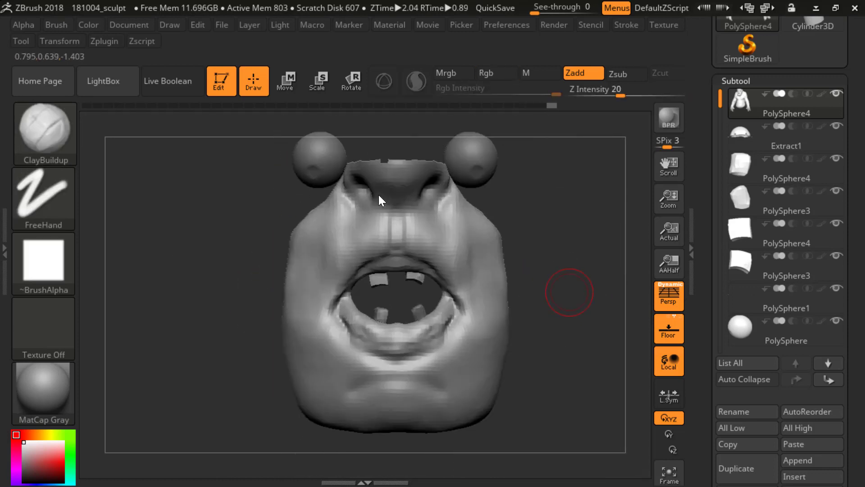
Step: Add volume along the upper lip with the ClayBuildup brush and smooth the strokes
drag(383, 249, 356, 277)
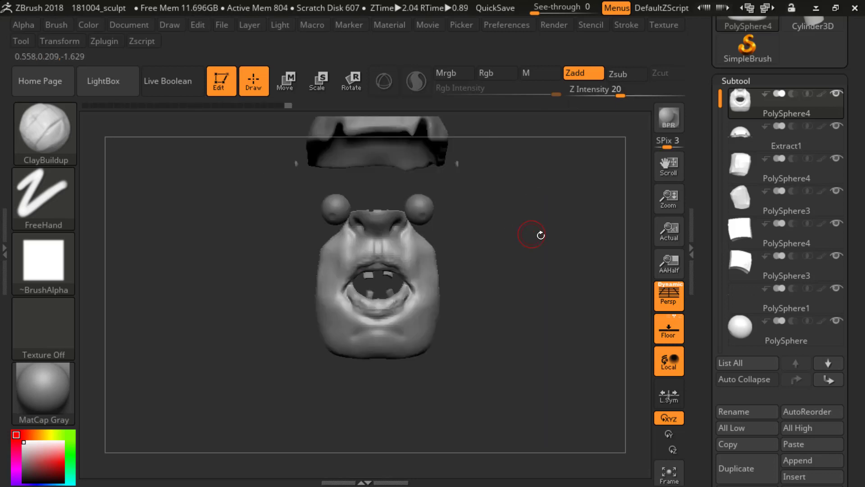
key(shift)
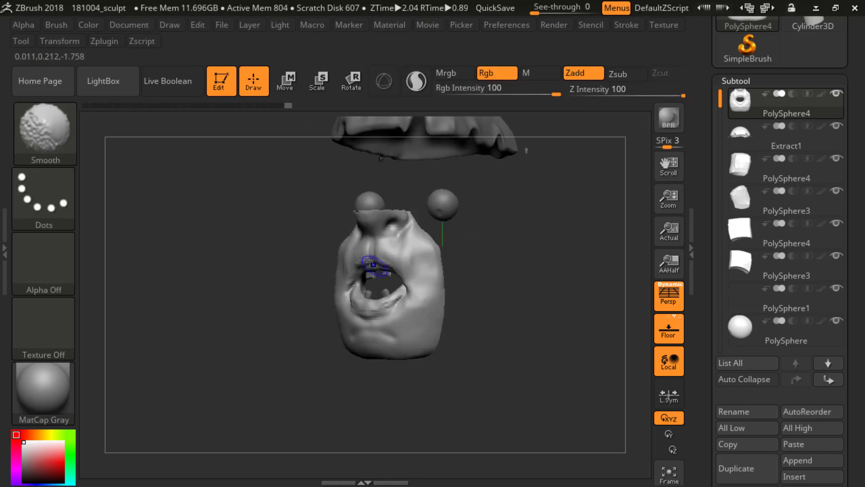
shift+drag(370, 262, 367, 259)
shift+drag(518, 228, 517, 259)
drag(363, 262, 365, 264)
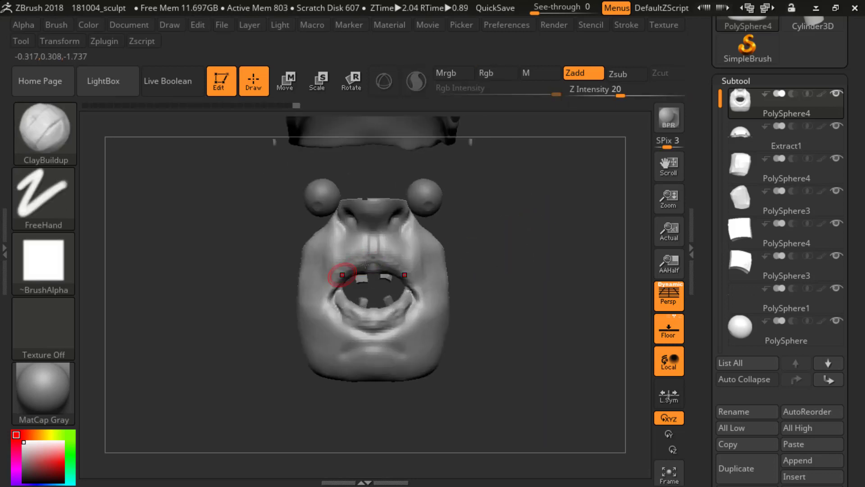
Step: Carve creases into the corners of the mouth with the DamStandard brush
mouse_move(464, 247)
mouse_down()
mouse_move(496, 252)
mouse_move(525, 324)
mouse_move(535, 305)
mouse_move(522, 306)
mouse_up()
key(b)
key(d)
key(s)
drag(407, 307, 411, 298)
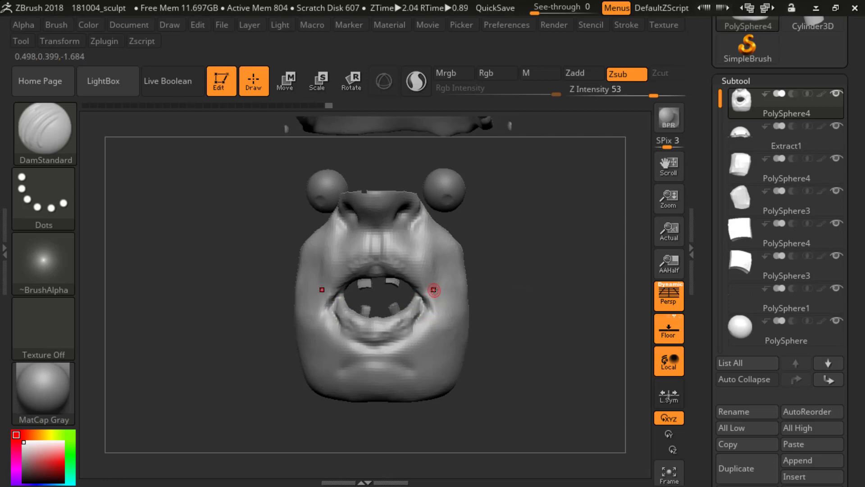
shift+drag(433, 246, 436, 239)
Step: Deepen the crease running from the mouth corner to beneath the lower lip with the DamStandard brush
drag(375, 185, 325, 193)
mouse_move(487, 268)
mouse_down()
mouse_move(522, 282)
mouse_move(501, 294)
mouse_up()
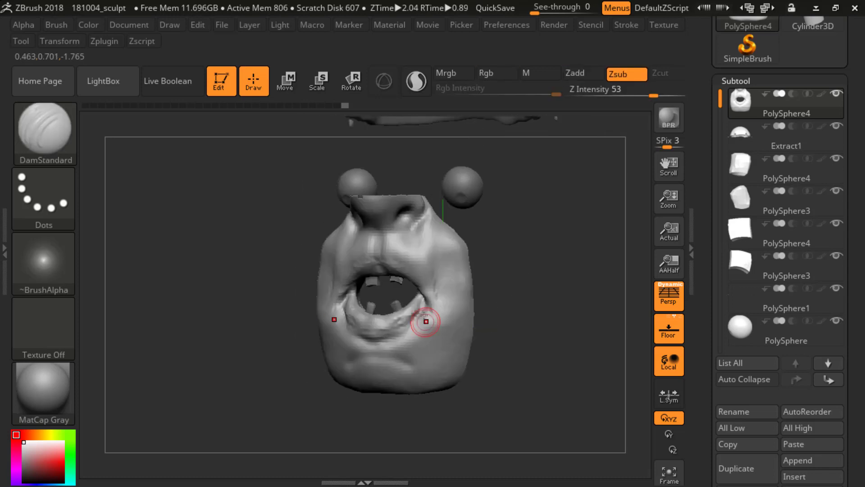
drag(423, 295, 391, 347)
shift+drag(414, 311, 393, 348)
shift+drag(534, 313, 552, 315)
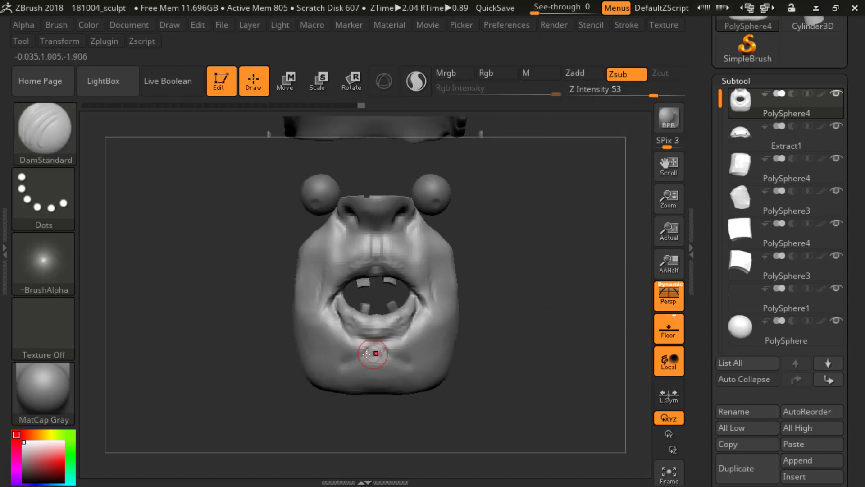
Step: Carve a crease across the chin beneath the lower lip with DamStandard and unhide the rest of the body mesh
mouse_move(367, 355)
mouse_down()
mouse_move(338, 370)
mouse_move(367, 354)
mouse_move(341, 366)
mouse_move(403, 354)
mouse_up()
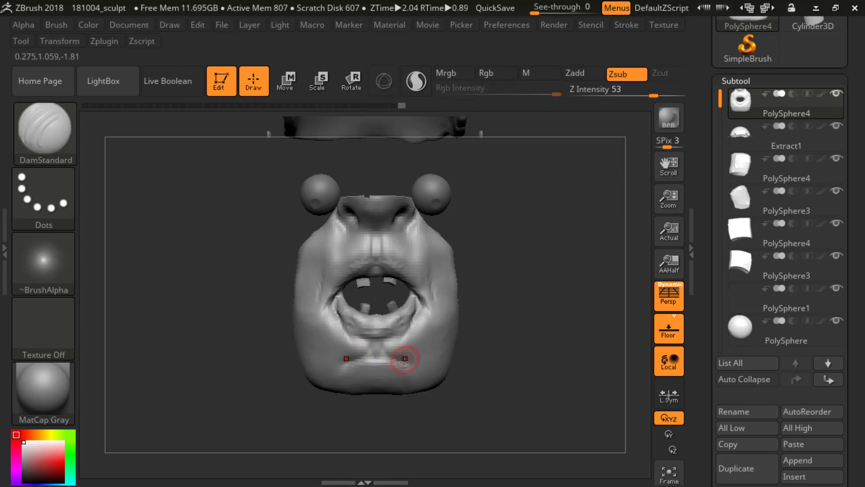
mouse_move(489, 331)
alt+mouse_down()
mouse_move(506, 299)
mouse_move(496, 316)
alt+mouse_up()
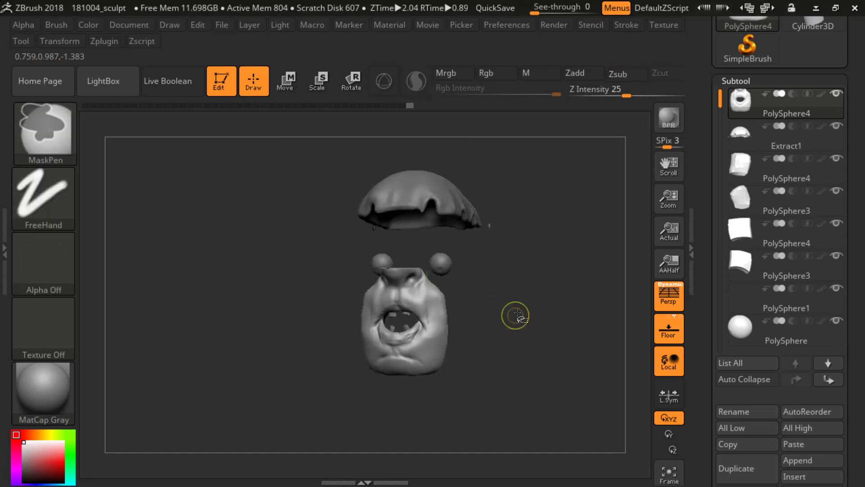
ctrl+shift+click(516, 314)
mouse_move(567, 262)
shift+mouse_down()
mouse_move(568, 228)
mouse_move(551, 246)
shift+mouse_up()
shift+drag(418, 364, 386, 367)
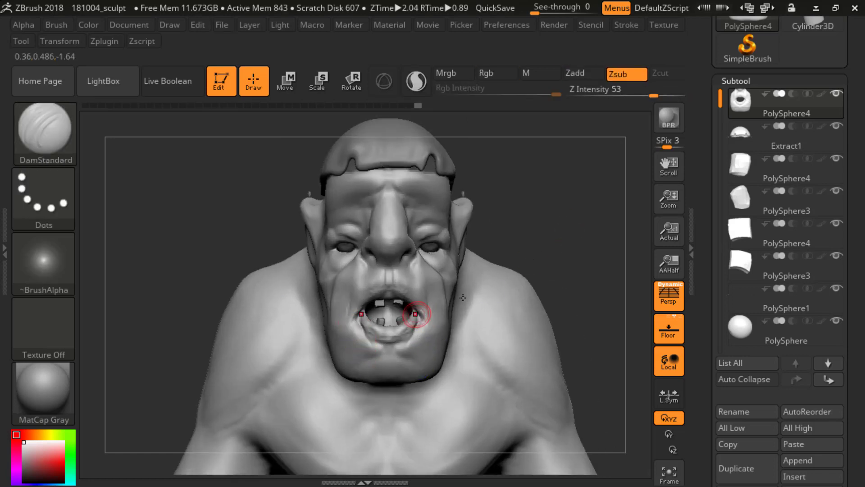
Step: Build up the chin area around the mouth with the ClayBuildup brush and smooth the surface below the lower lip
right_drag(479, 311, 433, 313)
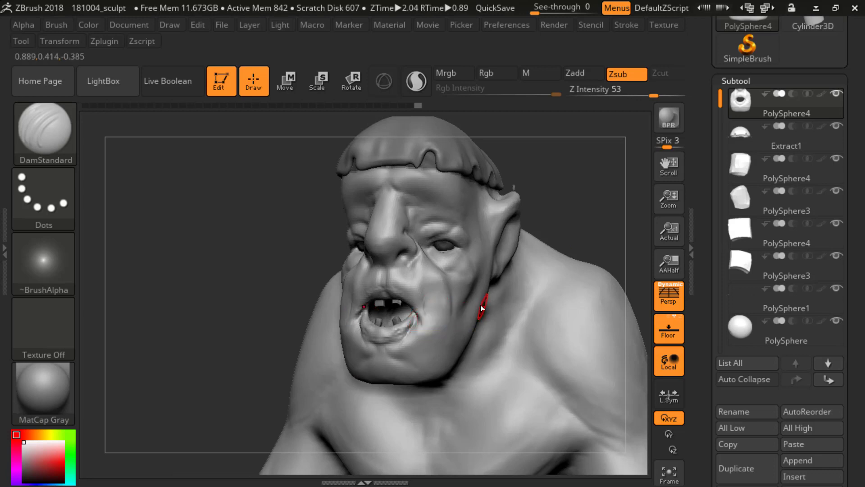
key(b)
key(c)
key(b)
mouse_move(566, 199)
shift+mouse_down()
mouse_move(578, 209)
mouse_move(550, 208)
mouse_move(545, 224)
mouse_move(553, 223)
shift+mouse_up()
key(s)
drag(553, 223, 504, 239)
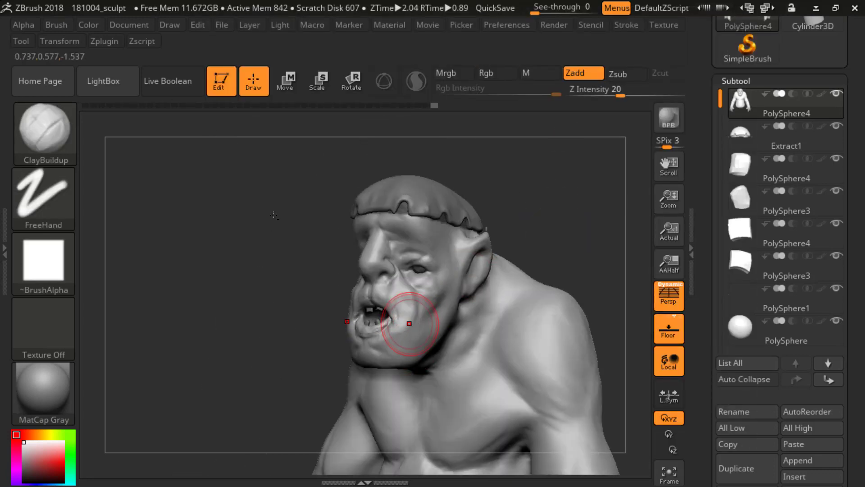
shift+drag(551, 213, 560, 218)
alt+drag(360, 157, 356, 182)
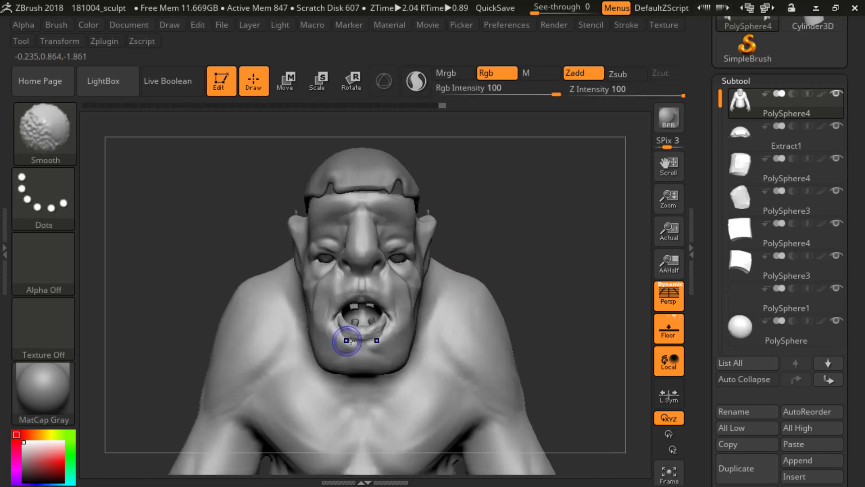
mouse_move(347, 340)
shift+mouse_down()
mouse_move(339, 333)
mouse_move(362, 343)
shift+mouse_up()
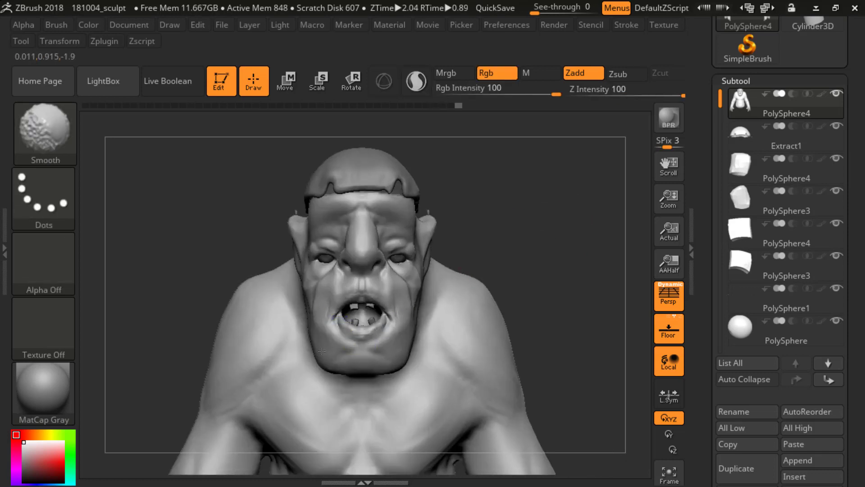
alt+drag(517, 251, 515, 225)
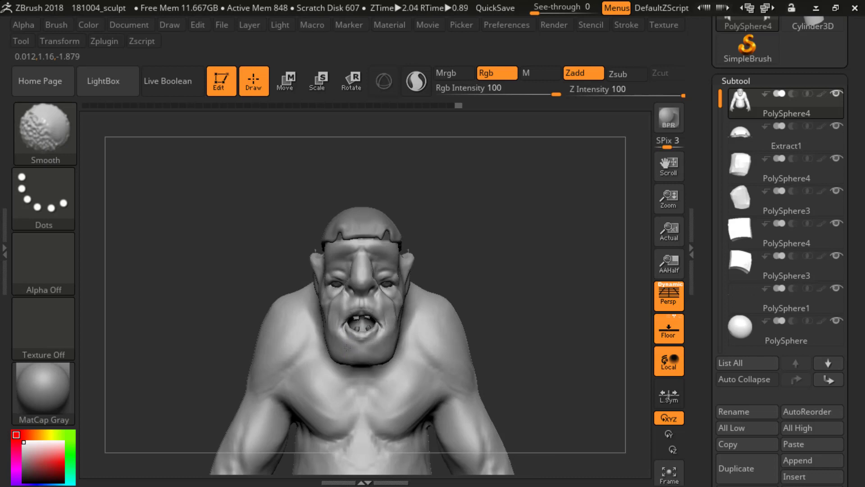
shift+drag(347, 347, 345, 349)
alt+drag(325, 159, 466, 288)
alt+drag(523, 237, 499, 260)
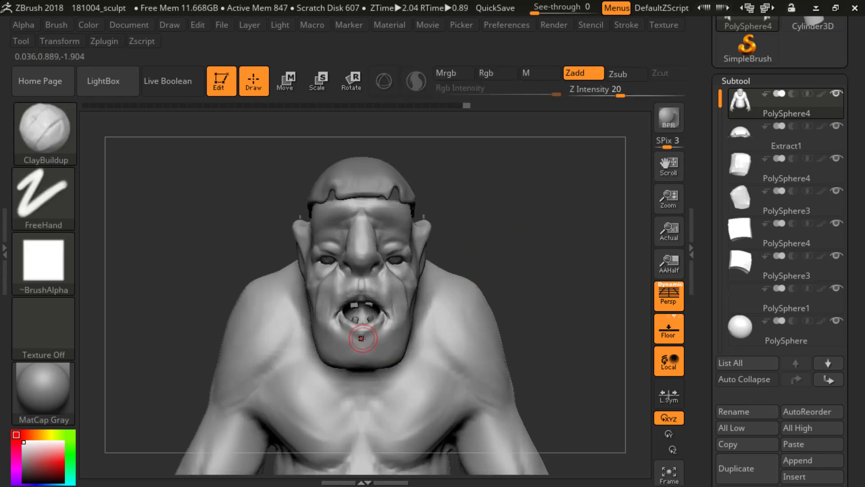
Step: Redefine the crease between the lower lip and the chin with the DamStandard brush
key(b)
key(d)
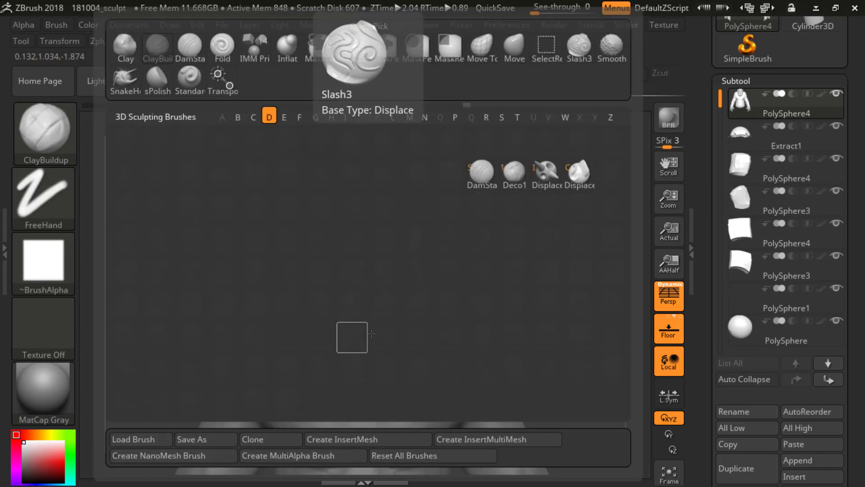
key(s)
drag(358, 344, 338, 335)
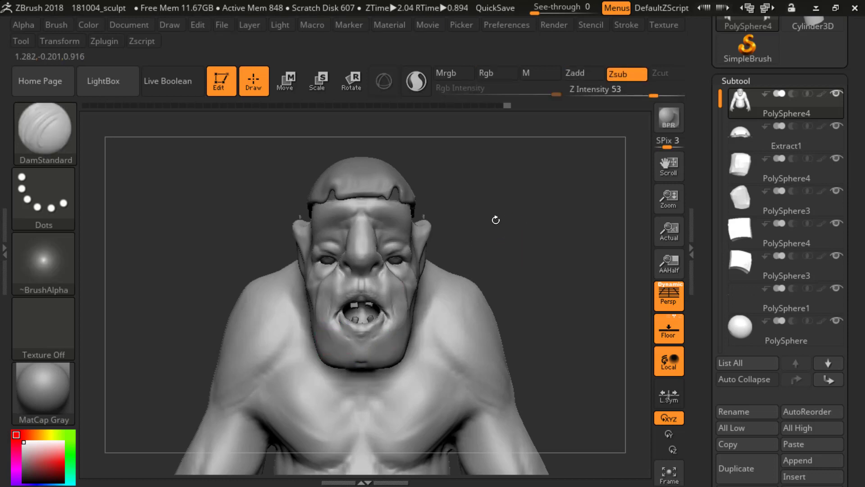
Step: Carve the back edge of the jaw below the ear with a resized DamStandard brush
alt+drag(496, 220, 491, 261)
drag(491, 262, 455, 259)
shift+drag(162, 210, 196, 210)
mouse_move(456, 196)
alt+mouse_down()
mouse_move(449, 242)
mouse_move(488, 223)
mouse_move(552, 264)
mouse_move(535, 251)
mouse_move(481, 293)
alt+mouse_up()
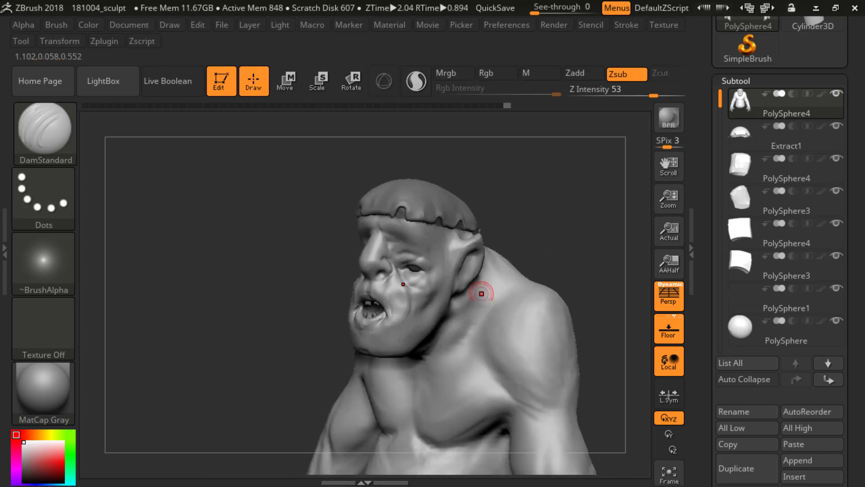
mouse_move(370, 354)
shift+mouse_down()
mouse_move(289, 353)
mouse_move(361, 361)
shift+mouse_up()
key(s)
drag(363, 364, 401, 335)
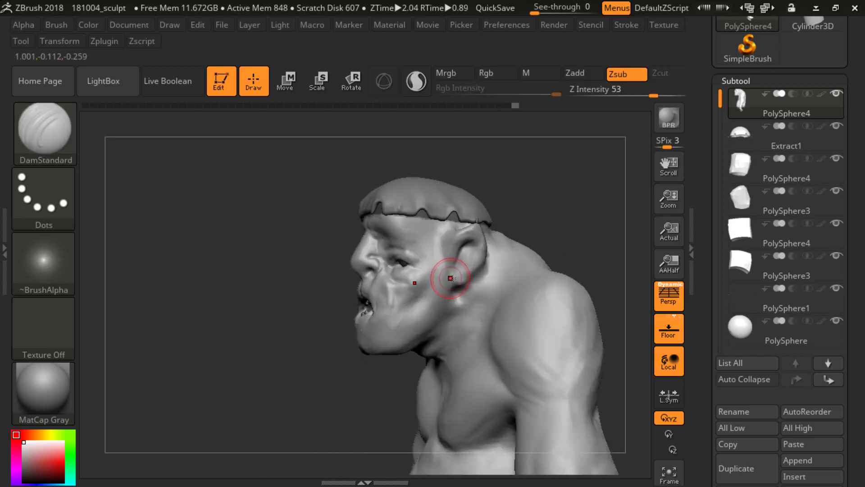
mouse_move(448, 273)
mouse_down()
mouse_move(457, 290)
mouse_move(468, 289)
mouse_move(443, 318)
mouse_up()
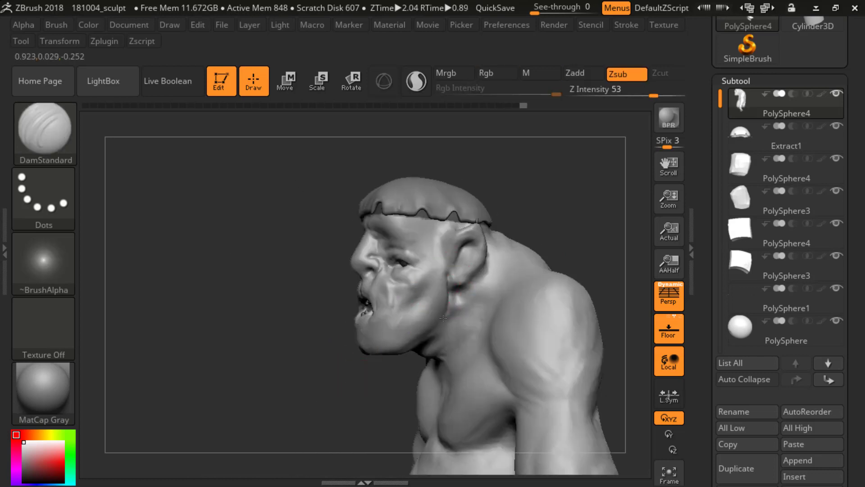
Step: Carve neck muscle creases running down from below the ear with the DamStandard brush
mouse_move(336, 396)
alt+mouse_down()
mouse_move(319, 295)
mouse_move(431, 306)
alt+mouse_up()
alt+drag(330, 371, 332, 433)
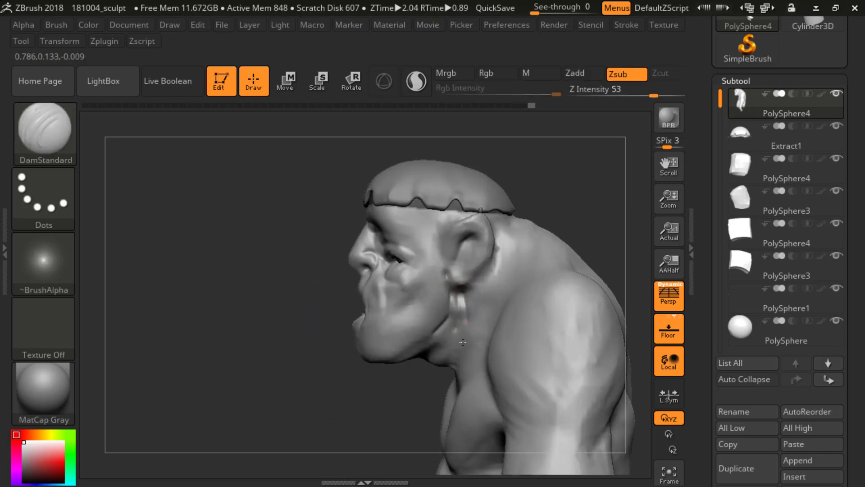
drag(462, 342, 462, 344)
shift+drag(457, 297, 456, 313)
drag(392, 396, 419, 391)
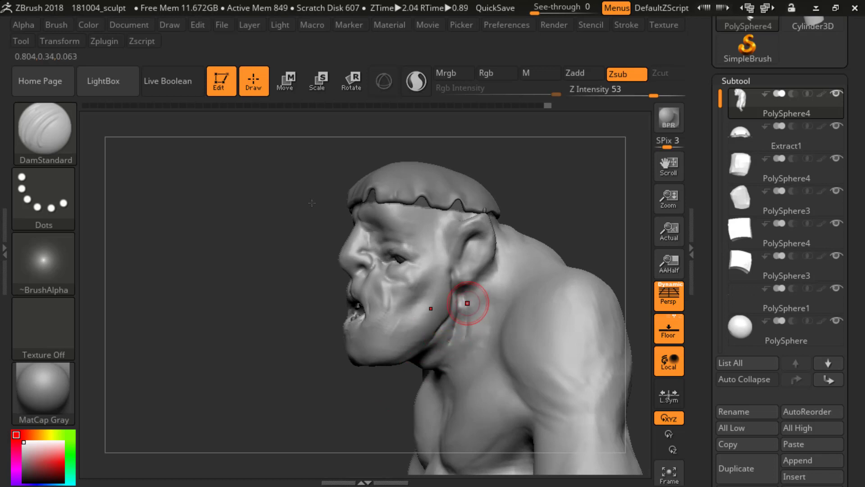
mouse_move(417, 387)
mouse_down()
mouse_move(334, 323)
mouse_move(535, 224)
mouse_move(571, 237)
mouse_move(376, 155)
mouse_move(450, 320)
mouse_up()
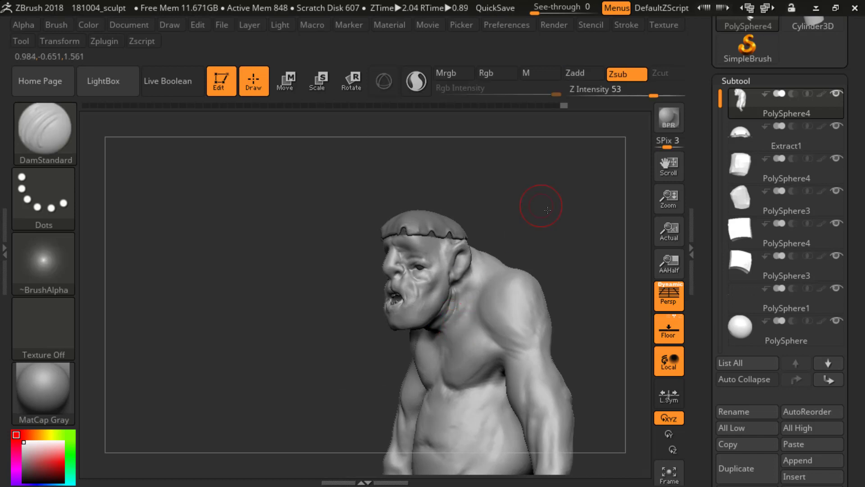
Step: Extend the creases down the side of the neck with DamStandard and smooth them towards the collarbone
mouse_move(539, 199)
mouse_down()
mouse_move(463, 294)
mouse_move(466, 285)
mouse_up()
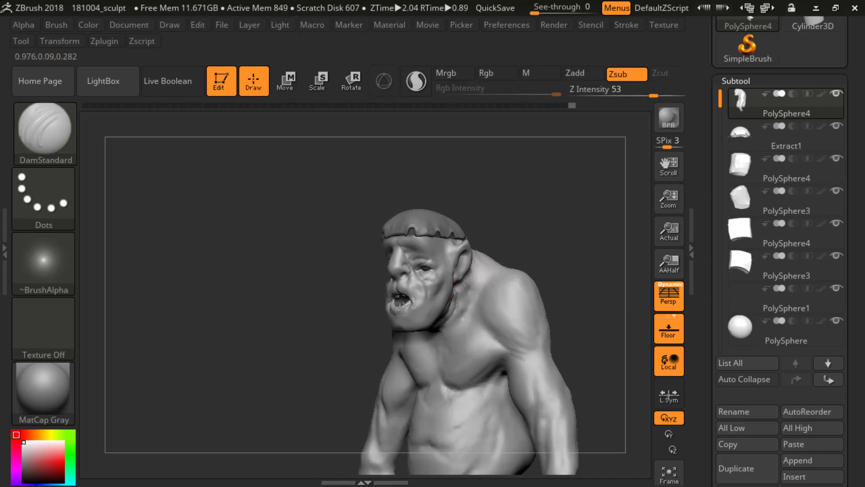
drag(459, 321, 454, 334)
drag(526, 247, 555, 249)
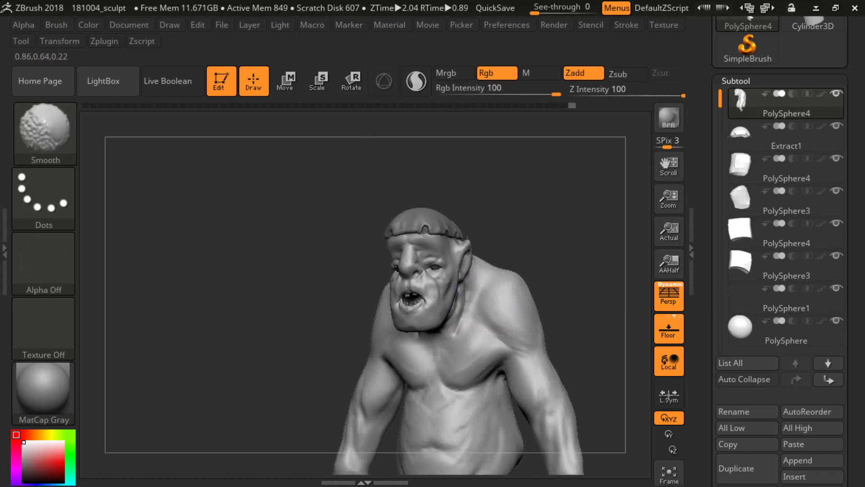
shift+drag(446, 345, 422, 356)
mouse_move(549, 249)
shift+mouse_down()
mouse_move(555, 255)
mouse_move(560, 176)
shift+mouse_up()
alt+drag(566, 271, 373, 166)
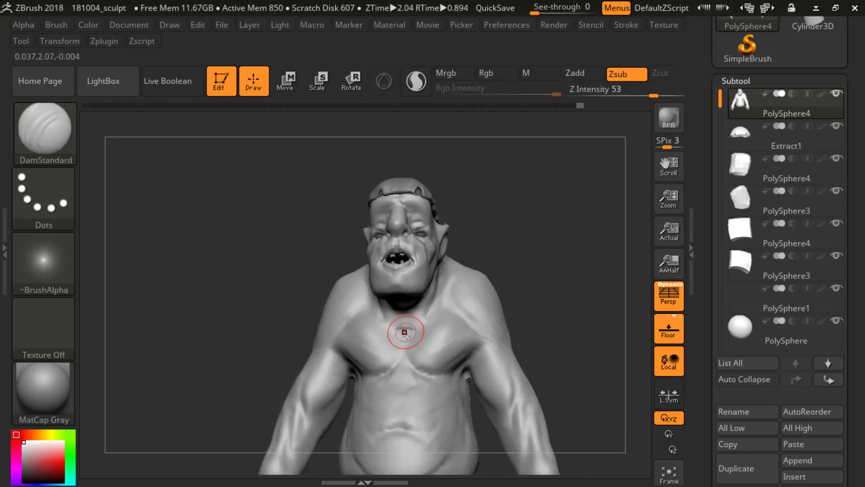
Step: Carve the hollow at the base of the neck and the inner collarbone lines with the DamStandard brush
shift+drag(406, 334, 403, 330)
drag(518, 264, 522, 271)
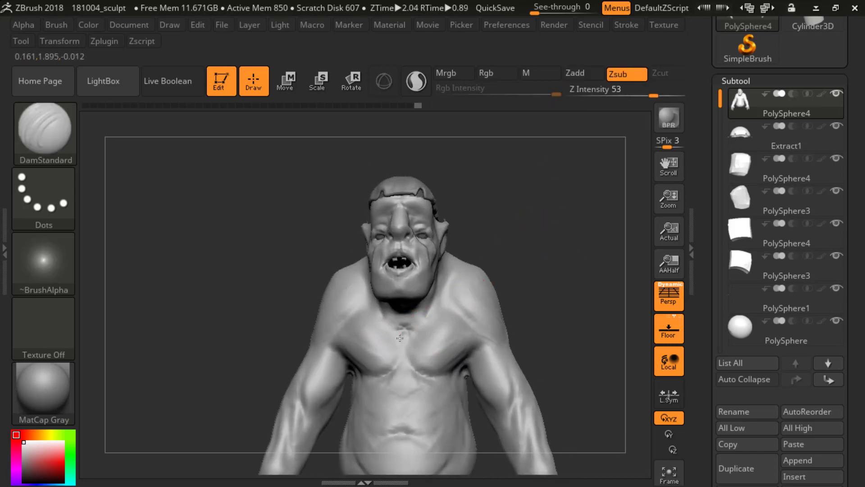
shift+drag(401, 339, 402, 334)
drag(522, 247, 537, 258)
key(s)
mouse_move(543, 270)
mouse_down()
mouse_move(551, 288)
mouse_move(543, 280)
mouse_up()
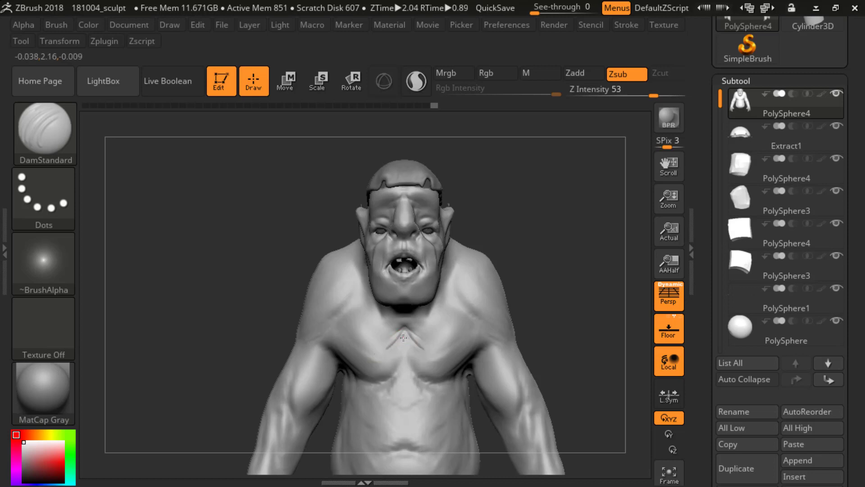
Step: Soften the collarbone creases on the upper chest with the Smooth brush
key(shift)
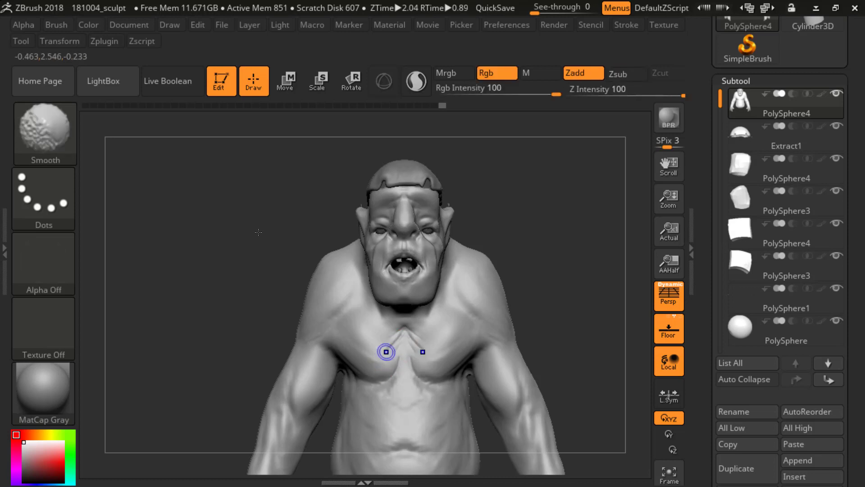
alt+drag(375, 132, 281, 220)
key(shift)
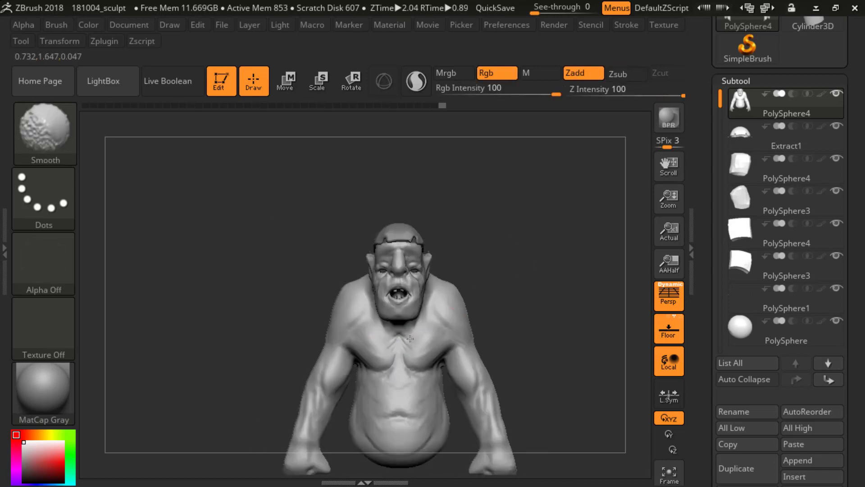
shift+drag(414, 341, 421, 333)
Step: Sharpen the fold under the chest muscle near the armpit with the DamStandard brush
mouse_move(523, 253)
alt+mouse_down()
mouse_move(517, 284)
mouse_move(469, 310)
alt+mouse_up()
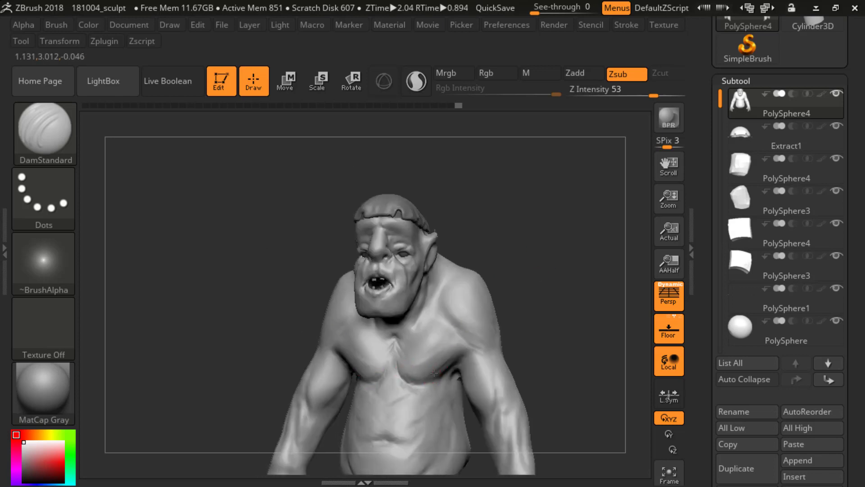
drag(525, 305, 550, 256)
drag(550, 256, 518, 289)
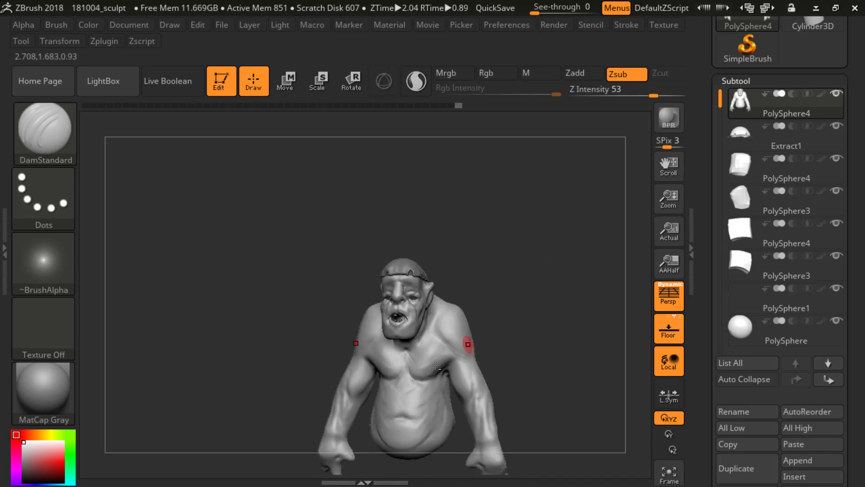
shift+drag(436, 373, 440, 373)
shift+drag(499, 322, 515, 310)
mouse_move(515, 310)
alt+mouse_down()
mouse_move(527, 280)
mouse_move(537, 286)
mouse_move(503, 285)
alt+mouse_up()
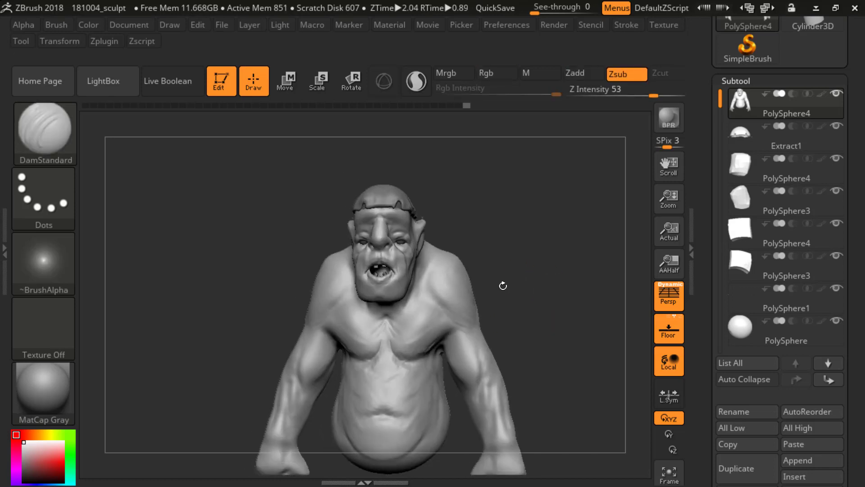
Step: Smooth the transition between the shoulders and the upper chest
key(shift)
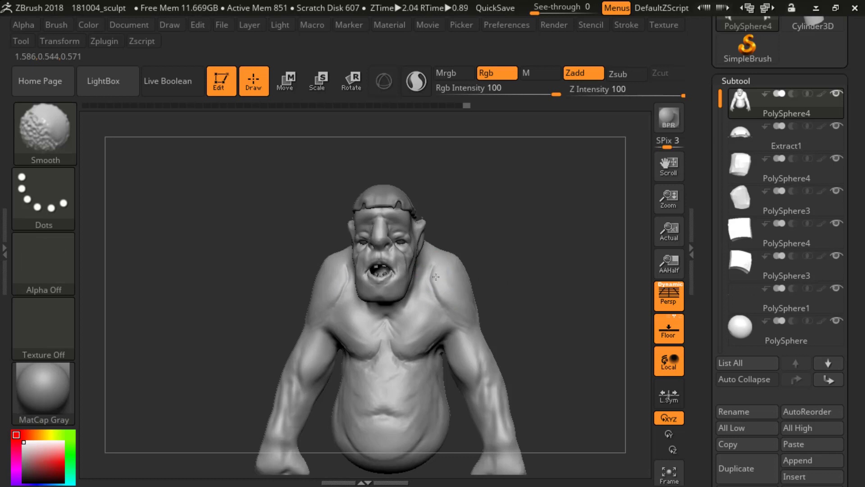
shift+drag(438, 295, 444, 293)
shift+drag(498, 282, 513, 275)
mouse_move(513, 276)
alt+mouse_down()
mouse_move(516, 249)
mouse_move(542, 292)
mouse_move(501, 262)
mouse_move(527, 264)
mouse_move(489, 289)
alt+mouse_up()
Step: Add muscle volume to the shoulders with the ClayBuildup brush and smooth the shoulders, chest and arms
key(b)
key(c)
key(b)
mouse_move(436, 273)
mouse_down()
mouse_move(465, 305)
mouse_move(473, 289)
mouse_move(460, 290)
mouse_move(473, 295)
mouse_up()
drag(500, 280, 538, 272)
shift+drag(454, 272, 449, 283)
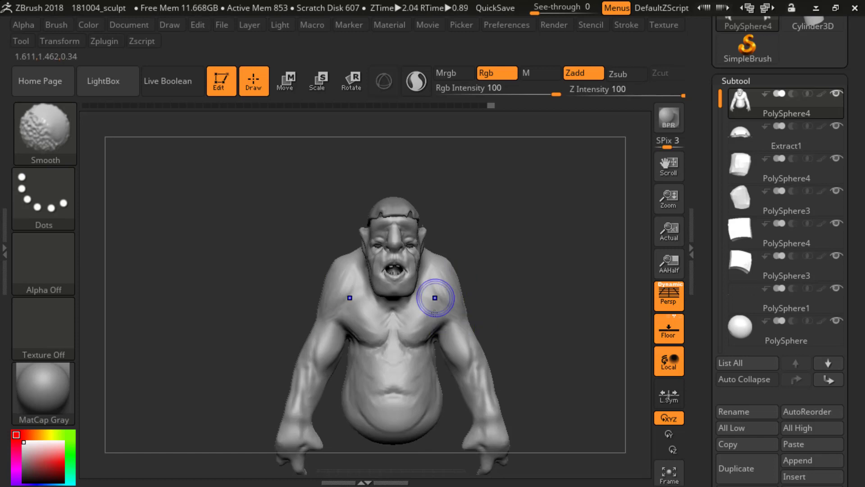
drag(411, 326, 411, 330)
key(shift)
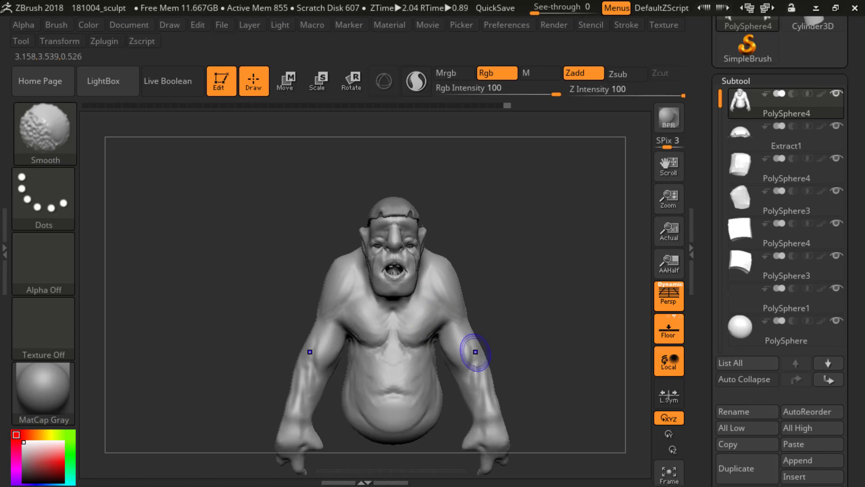
mouse_move(451, 379)
alt+mouse_down()
mouse_move(531, 266)
mouse_move(494, 297)
alt+mouse_up()
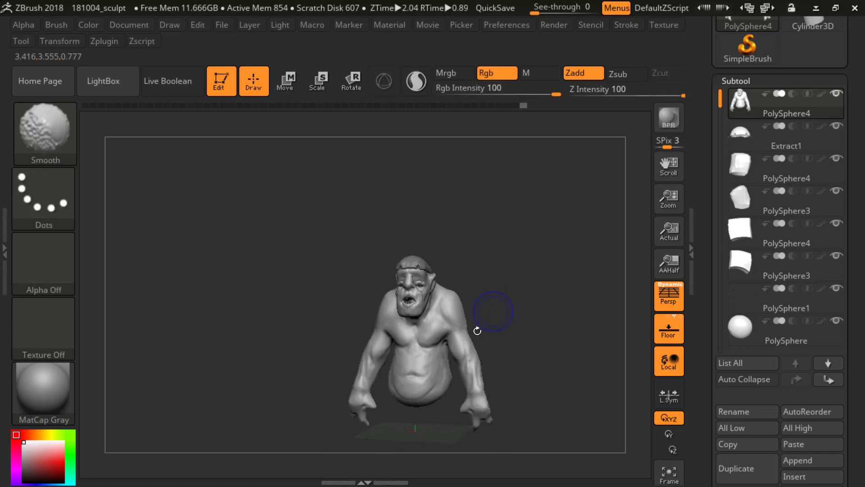
mouse_move(477, 331)
shift+mouse_down()
mouse_move(476, 364)
mouse_move(542, 353)
mouse_move(543, 366)
shift+mouse_up()
key(b)
key(d)
key(s)
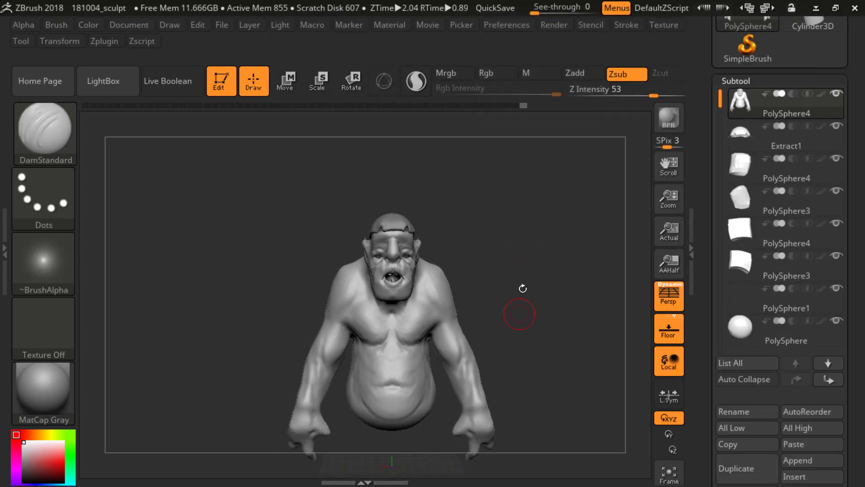
alt+drag(539, 247, 534, 228)
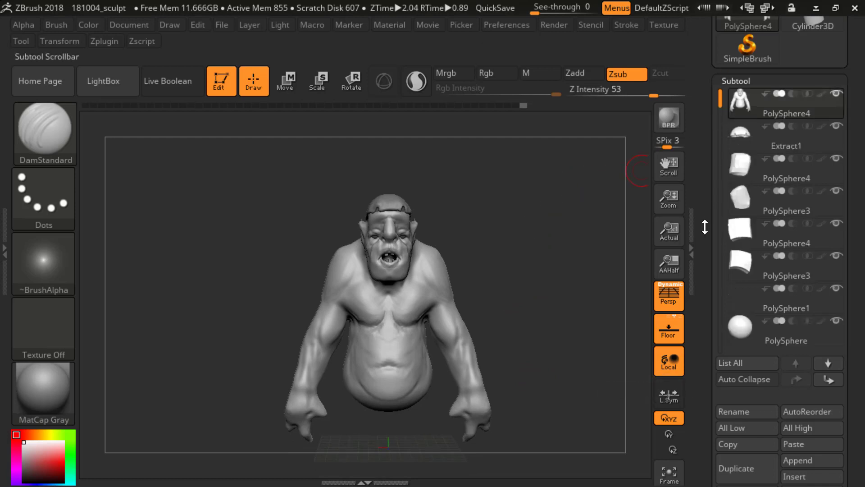
mouse_move(542, 315)
alt+mouse_down()
mouse_move(521, 253)
mouse_move(525, 290)
alt+mouse_up()
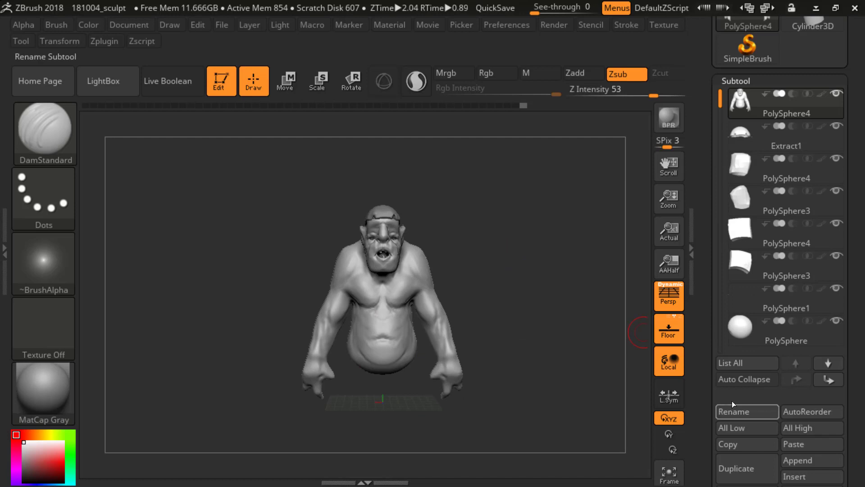
Step: Save the project as a new file named 181004_sculpt_2
drag(770, 388, 706, 331)
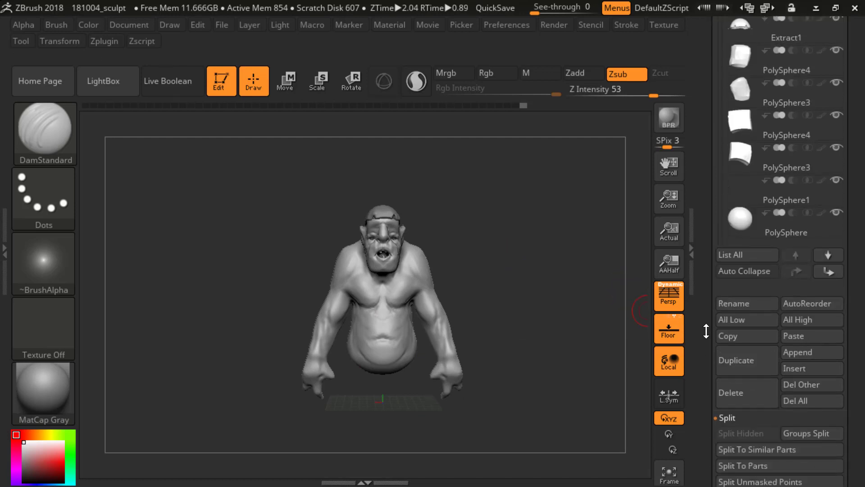
click(222, 24)
click(318, 49)
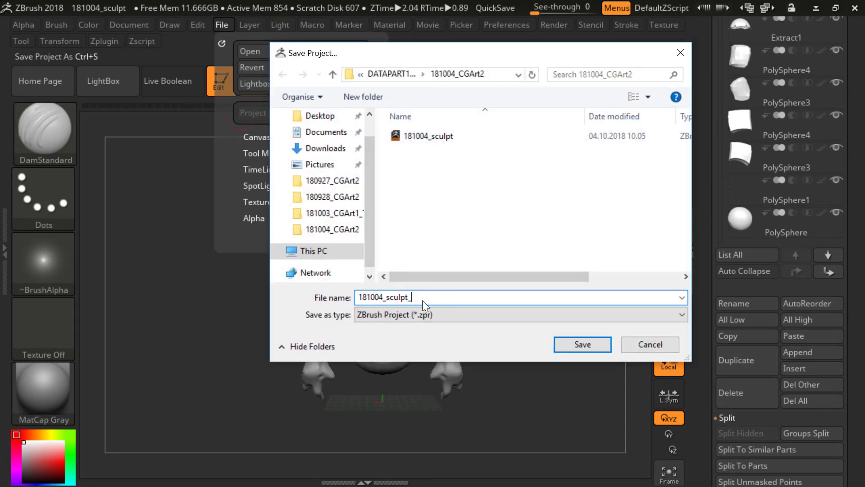
key(Return)
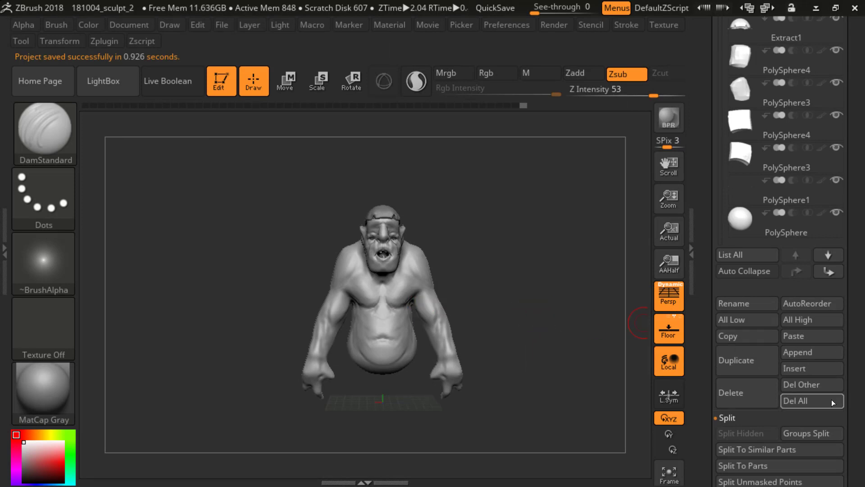
Step: Append a Cylinder3D to the model as a new subtool and make it the active subtool
drag(844, 298, 832, 322)
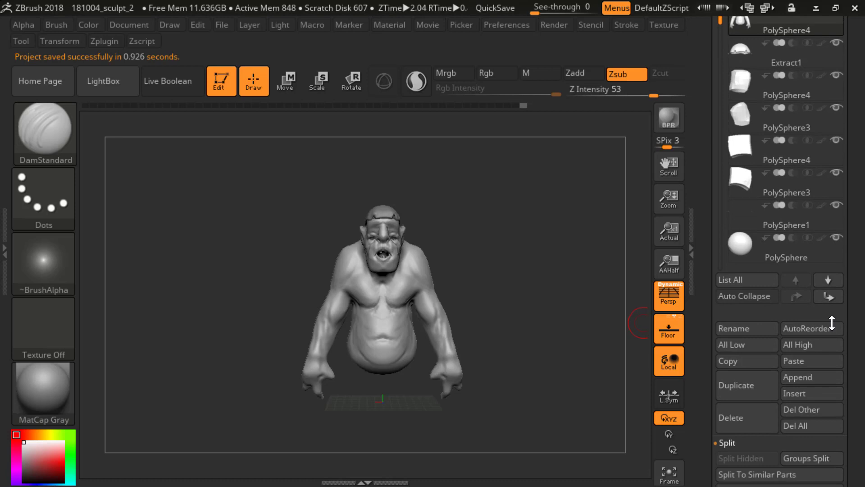
click(801, 377)
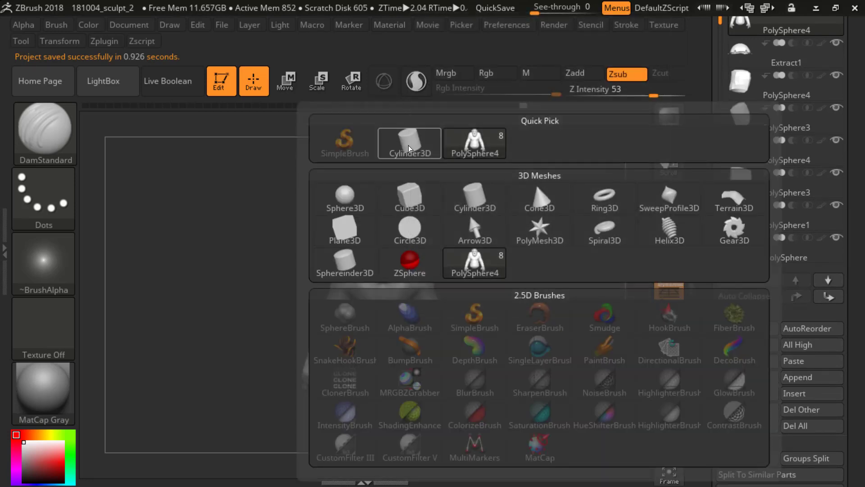
click(469, 190)
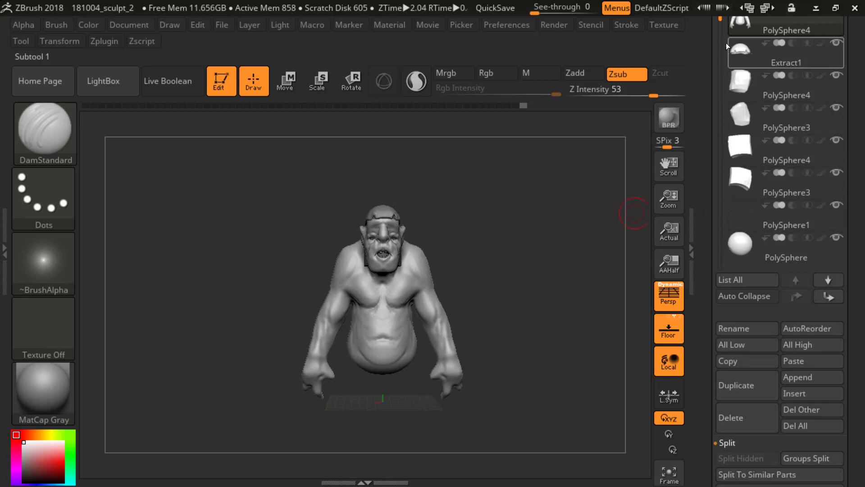
drag(726, 24, 721, 63)
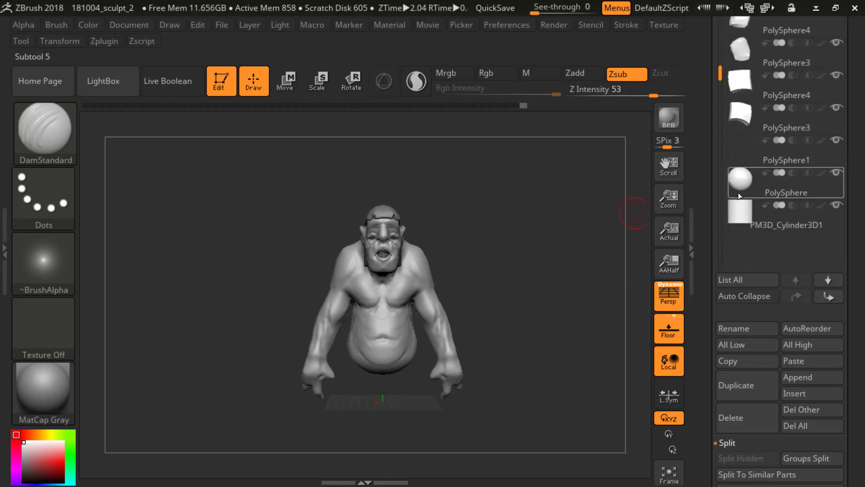
click(729, 220)
Step: Move the cylinder straight down from the head to floor level beneath the torso with the 3D gizmo
shift+drag(507, 297, 452, 270)
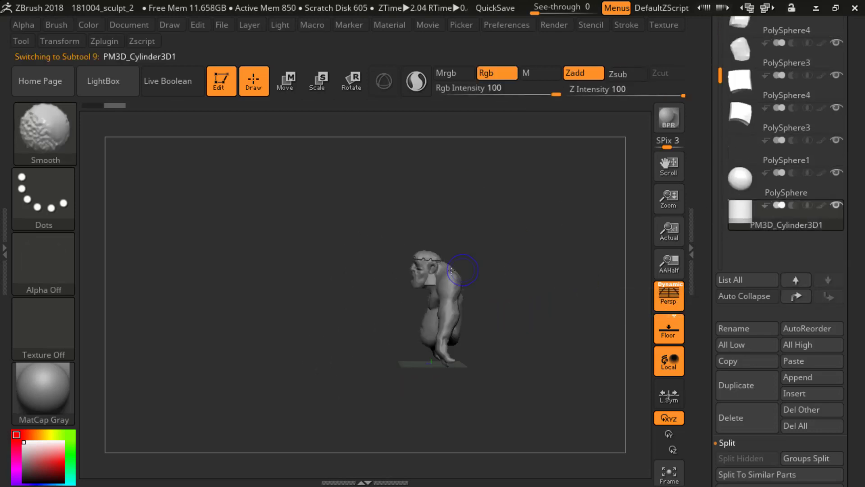
key(w)
click(384, 81)
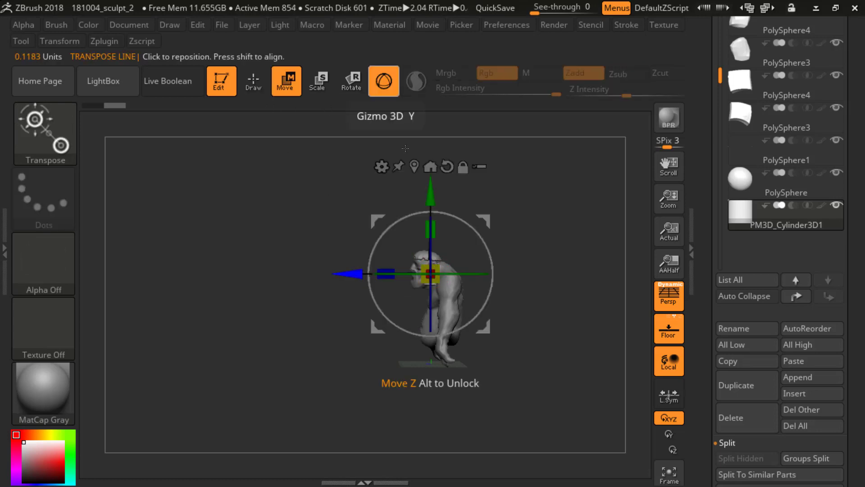
alt+drag(432, 198, 428, 296)
Step: Turn off perspective and scale the cylinder up uniformly to slightly wider than the ogre's belly, with its base near the floor
key(e)
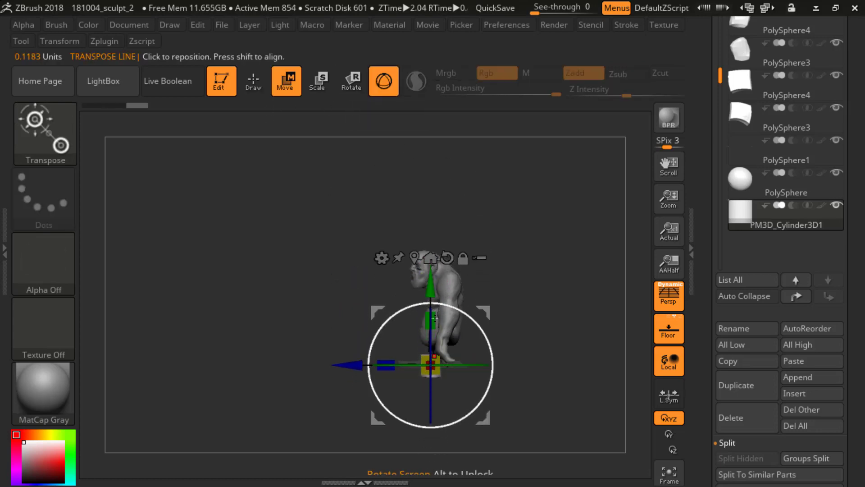
shift+drag(567, 276, 469, 348)
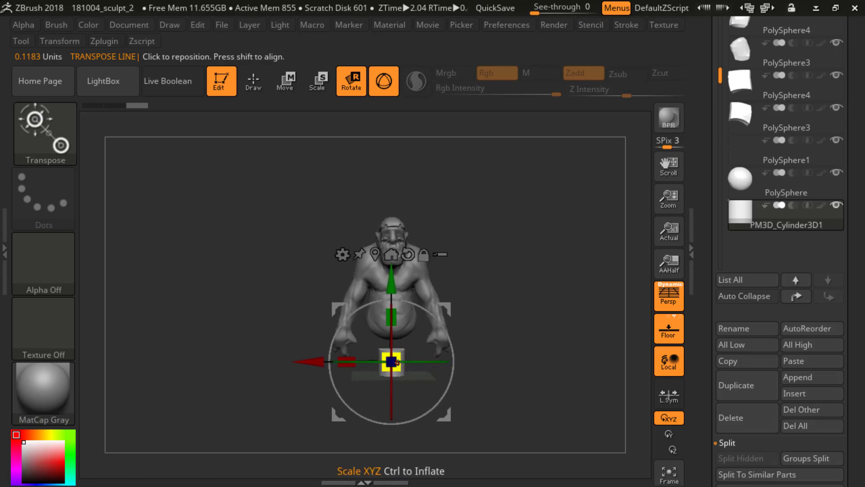
key(o)
key(p)
drag(396, 359, 428, 356)
drag(538, 313, 325, 361)
drag(498, 301, 569, 294)
drag(411, 352, 412, 352)
drag(407, 282, 407, 278)
mouse_move(524, 279)
shift+mouse_down()
mouse_move(456, 283)
mouse_move(510, 296)
mouse_move(520, 335)
mouse_move(534, 306)
mouse_move(512, 326)
mouse_move(539, 321)
shift+mouse_up()
key(q)
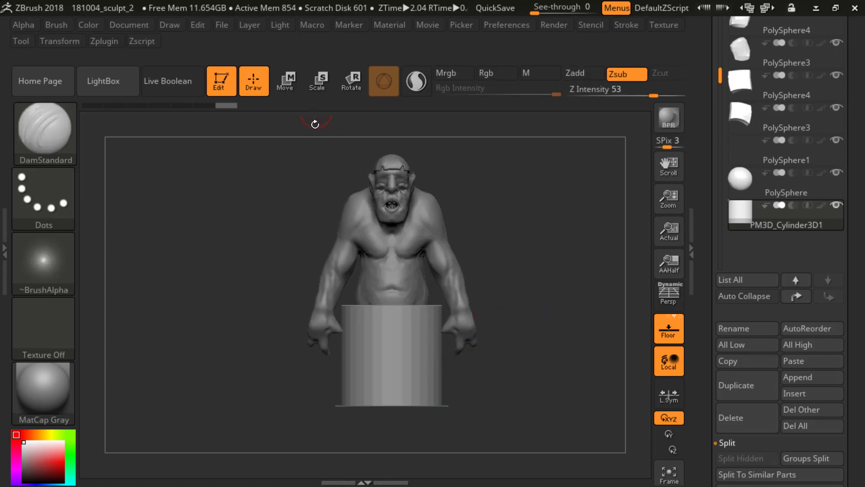
Step: Fine-tune the cylinder's size and its front-to-back position so that it sits centred under the ogre's torso
key(w)
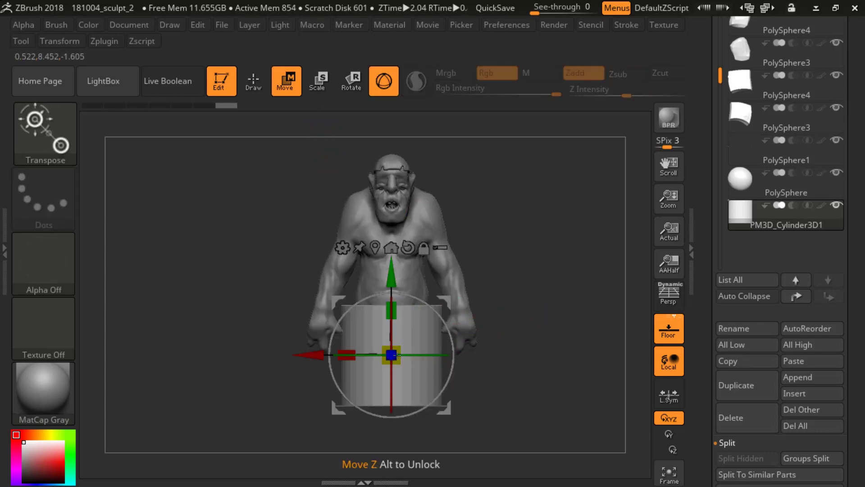
drag(396, 355, 392, 352)
drag(548, 265, 484, 268)
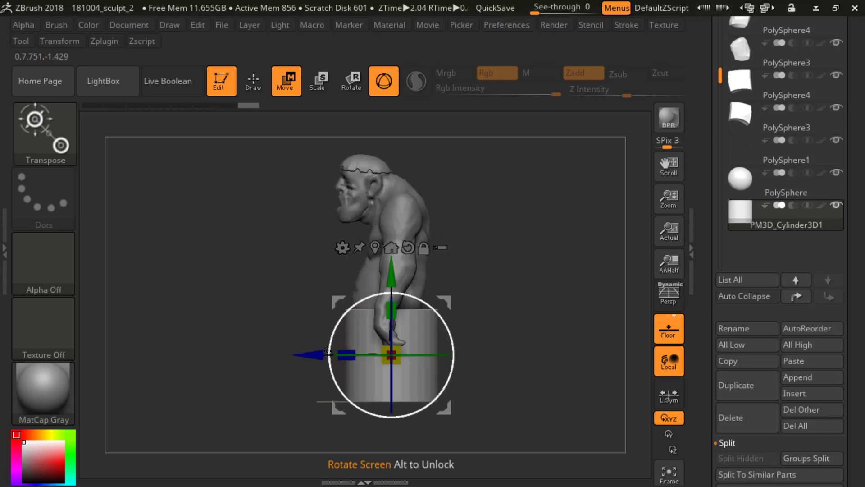
drag(315, 355, 310, 355)
key(q)
mouse_move(502, 284)
alt+mouse_down()
mouse_move(475, 250)
mouse_move(528, 255)
mouse_move(502, 318)
alt+mouse_up()
drag(556, 300, 264, 309)
mouse_move(515, 271)
alt+mouse_down()
mouse_move(517, 291)
mouse_move(447, 286)
mouse_move(392, 267)
mouse_move(492, 257)
mouse_move(529, 264)
alt+mouse_up()
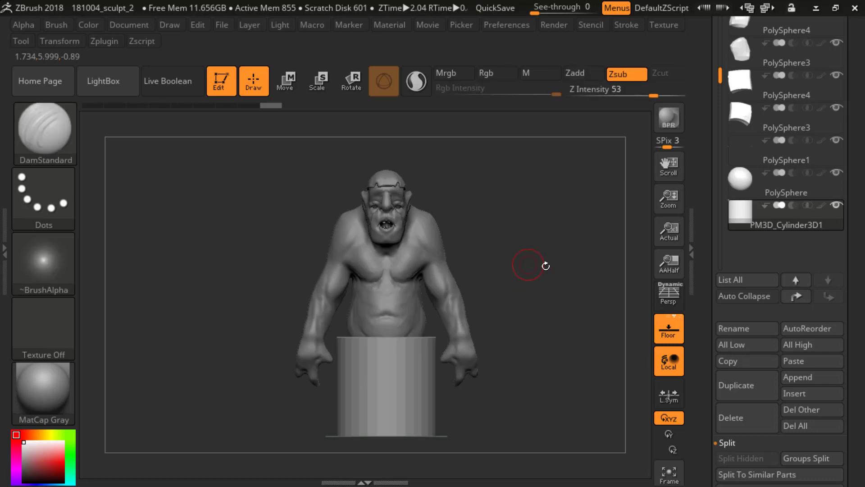
Step: Remesh the cylinder with DynaMesh at a resolution of 300
drag(705, 332, 715, 269)
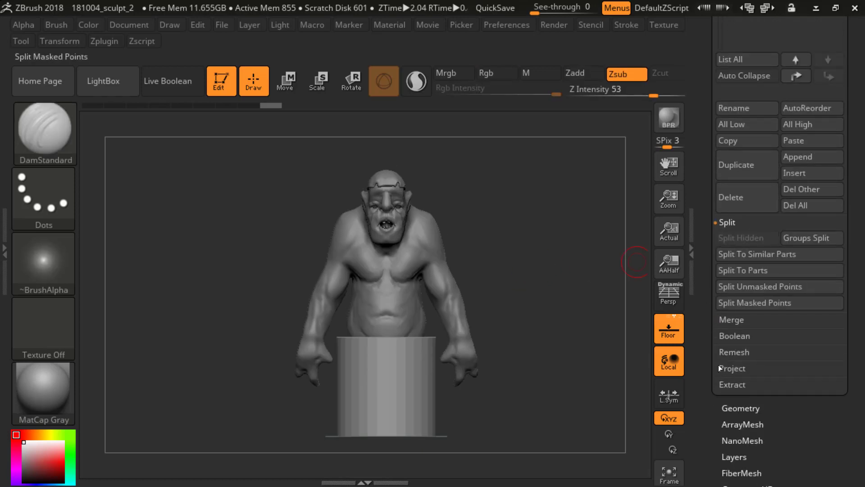
click(725, 408)
scroll(731, 182, up, 5)
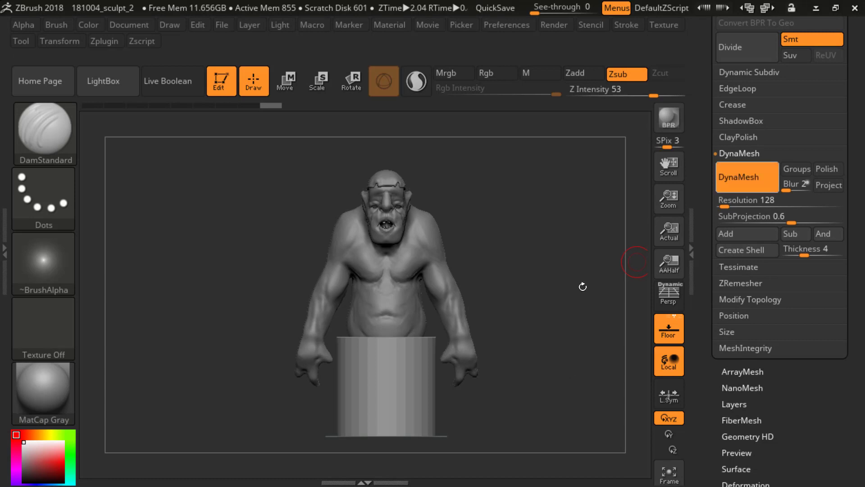
mouse_move(546, 319)
mouse_down()
mouse_move(553, 305)
mouse_move(554, 359)
mouse_move(572, 322)
mouse_up()
click(722, 200)
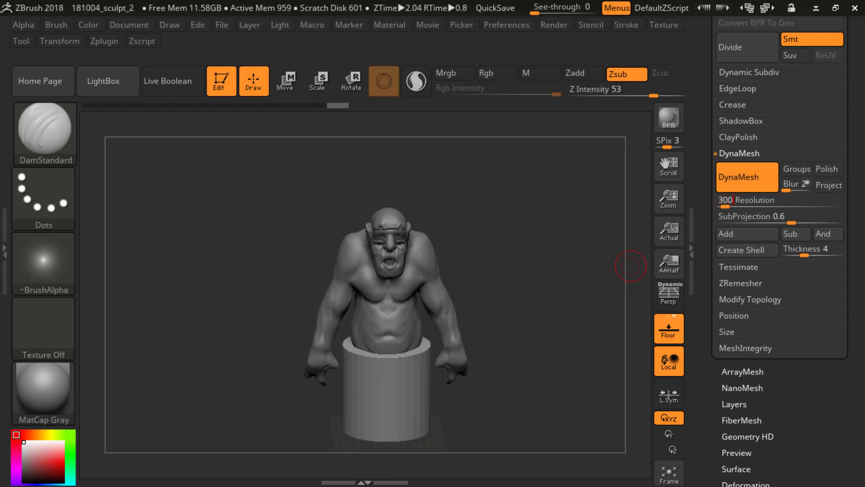
ctrl+drag(521, 259, 513, 315)
Step: Apply the Smooth deformation to the whole cylinder
drag(700, 402, 758, 293)
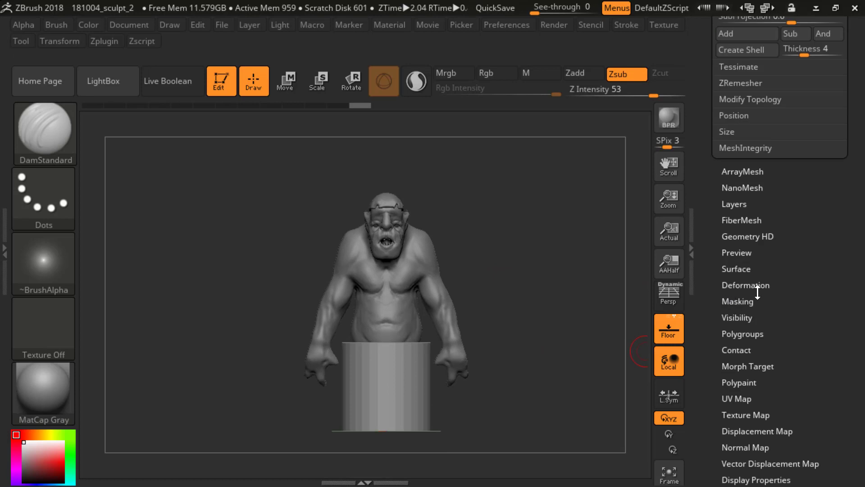
drag(719, 399, 725, 388)
click(743, 272)
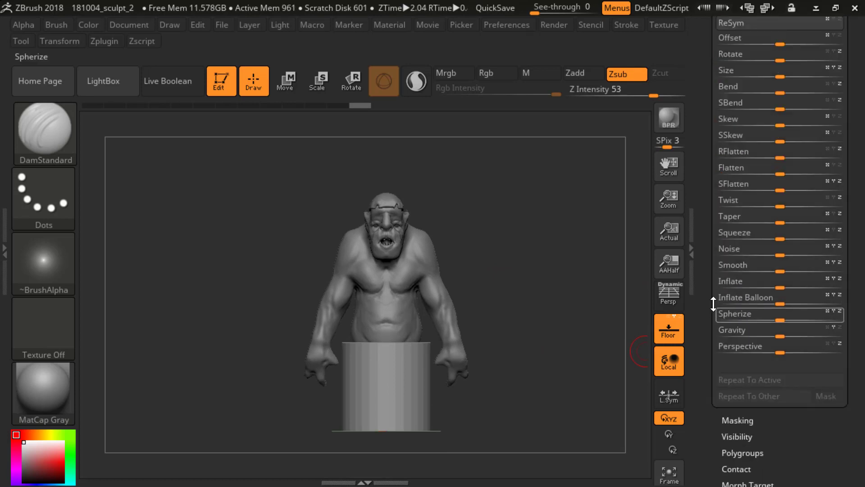
drag(779, 271, 792, 271)
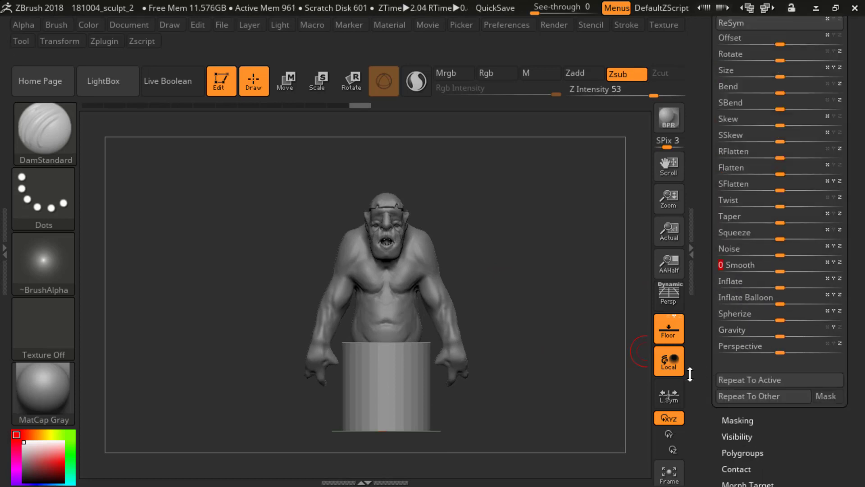
drag(575, 323, 638, 297)
Step: Apply the Polish deformation to the cylinder with a strength of 41
drag(710, 240, 711, 314)
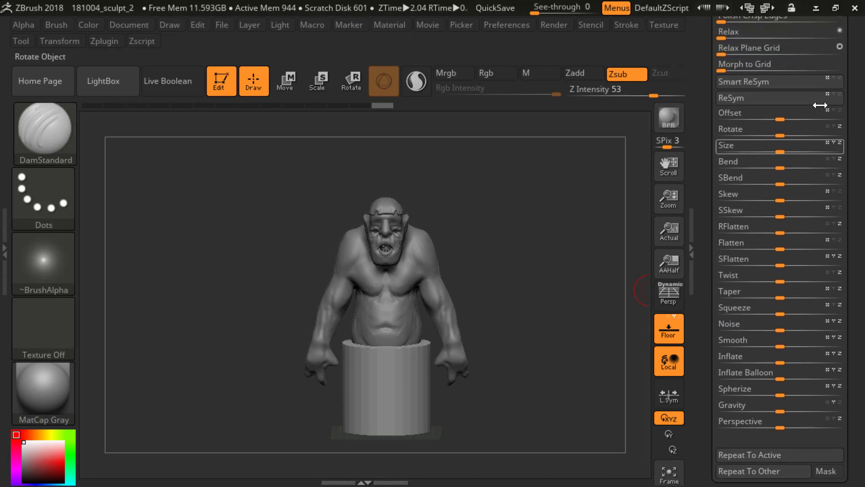
drag(711, 84, 710, 134)
drag(720, 54, 735, 75)
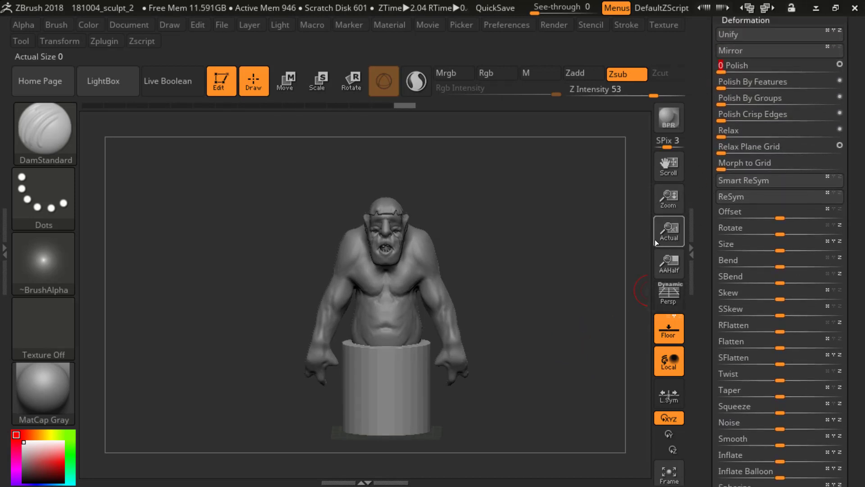
click(762, 67)
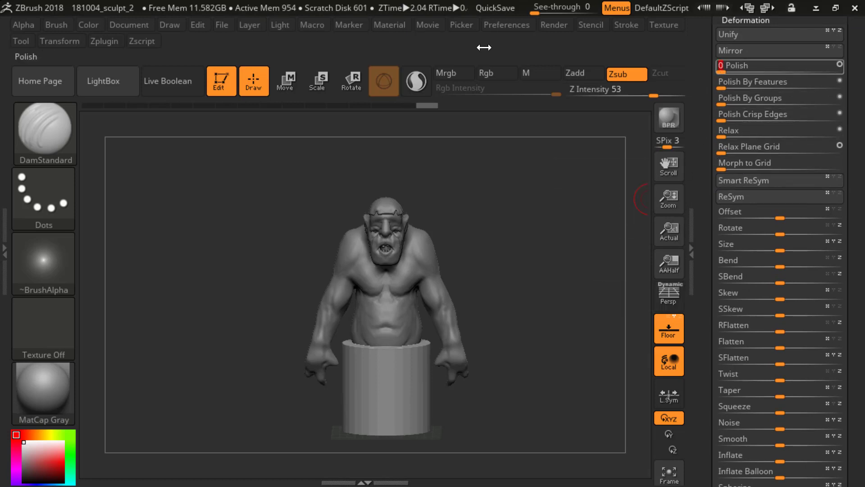
click(769, 67)
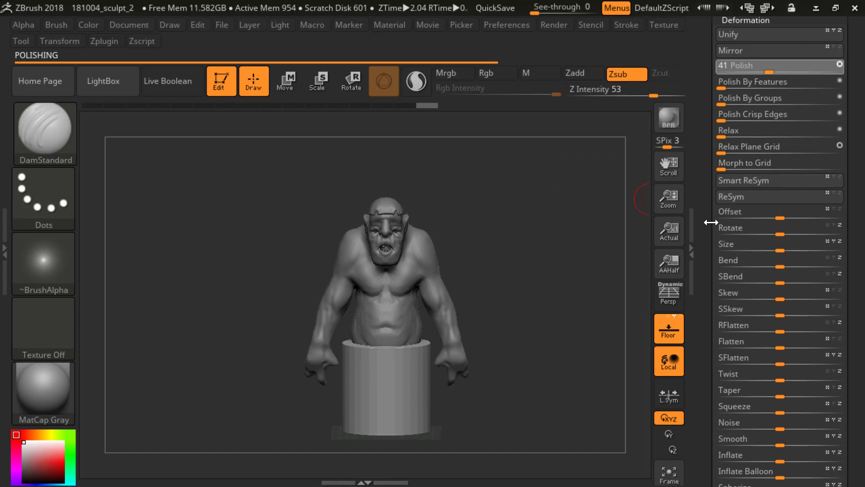
Step: Smooth the cylinder's faceted side with the Smooth brush and apply a strong Smooth deformation to the whole cylinder
key(shift)
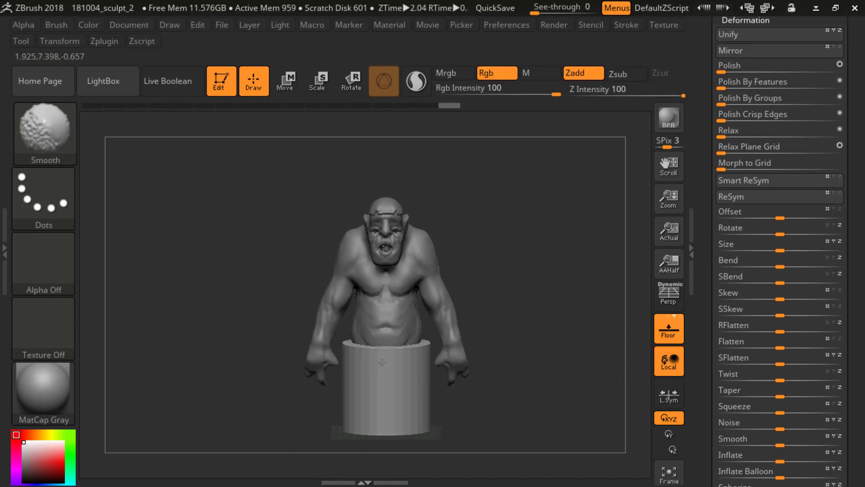
shift+click(392, 406)
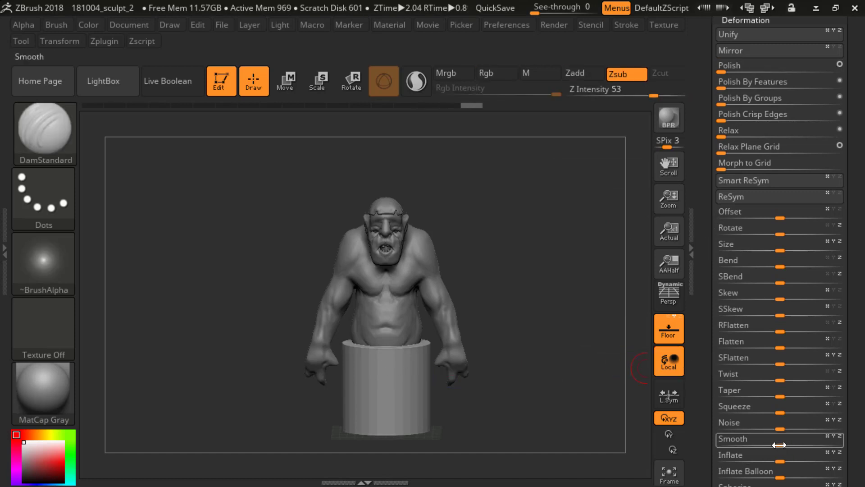
mouse_move(782, 441)
mouse_down()
mouse_move(818, 457)
mouse_move(816, 446)
mouse_move(832, 464)
mouse_up()
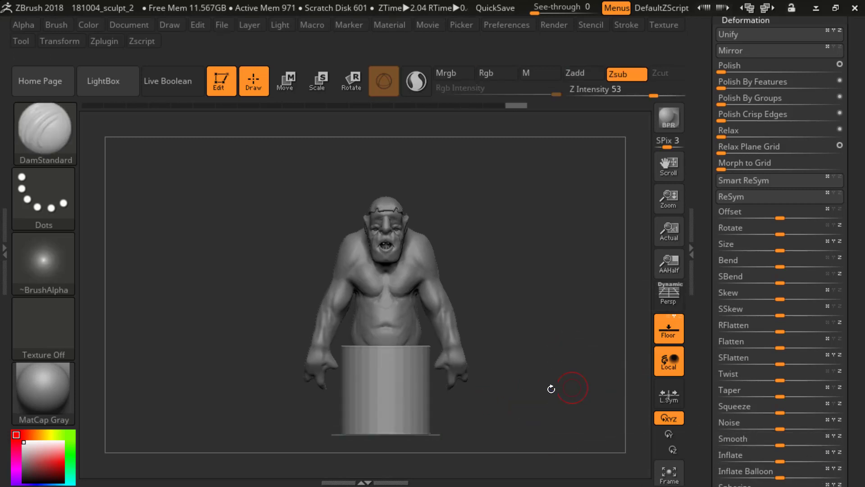
key(shift)
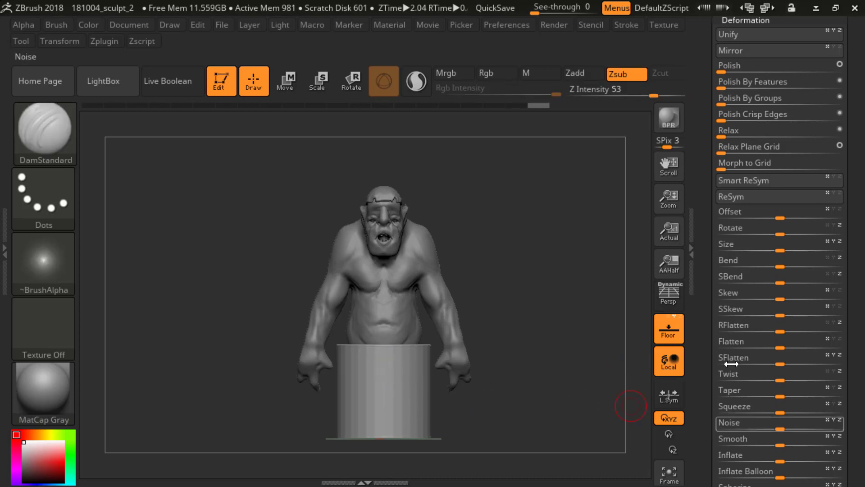
Step: Remesh the cylinder with DynaMesh at a resolution of 48
drag(710, 111, 472, 148)
click(748, 189)
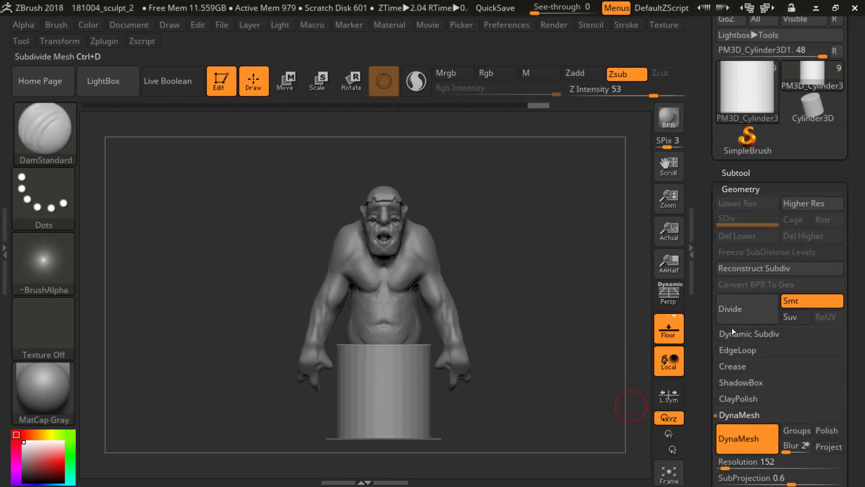
drag(709, 424, 710, 349)
click(736, 387)
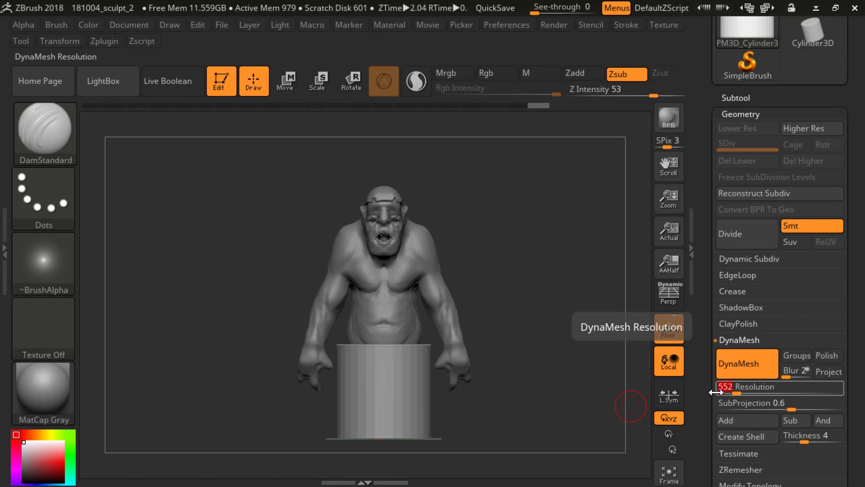
text(50)
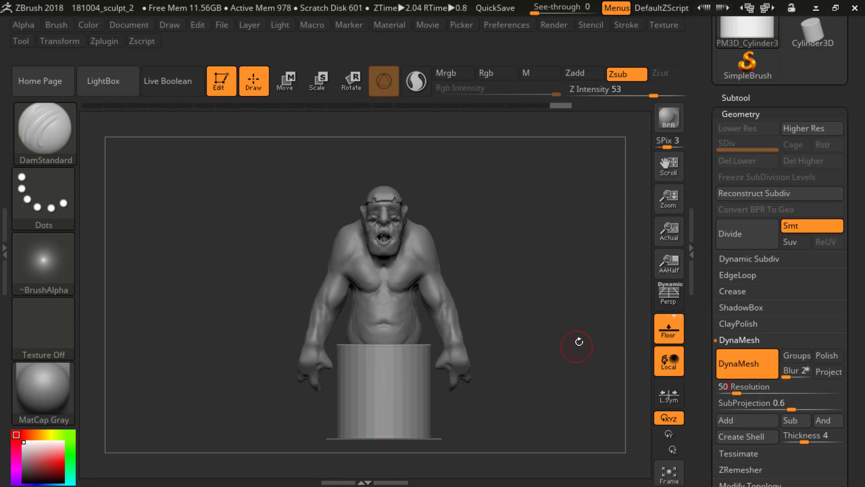
drag(488, 296, 496, 301)
click(728, 389)
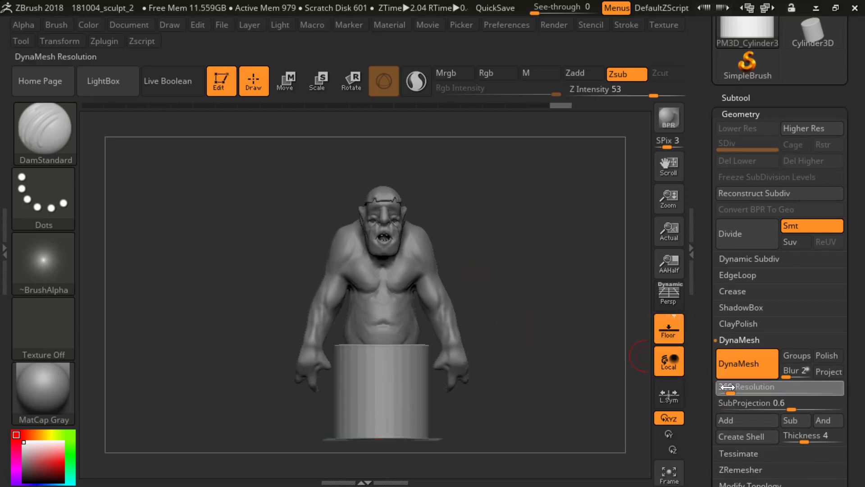
text(48)
key(Return)
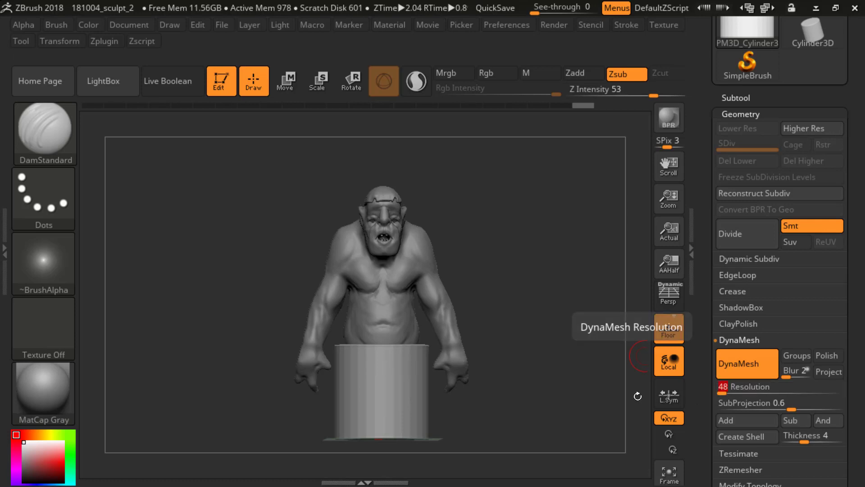
key(ctrl)
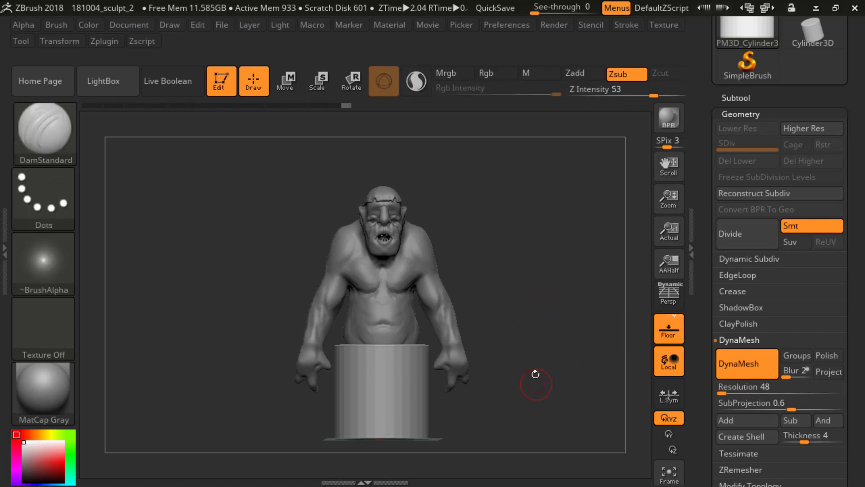
Step: Apply the Polish deformation to the cylinder repeatedly to soften its faceted side and rim
scroll(735, 346, down, 5)
scroll(717, 361, down, 3)
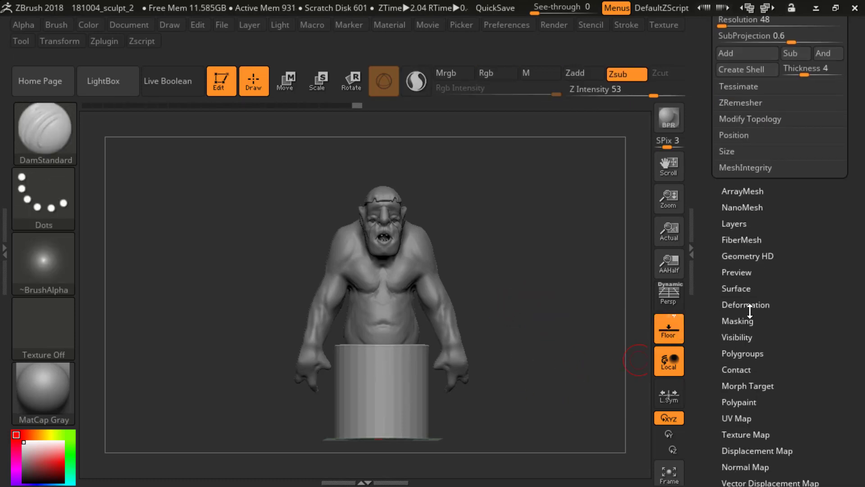
click(745, 305)
scroll(707, 317, down, 6)
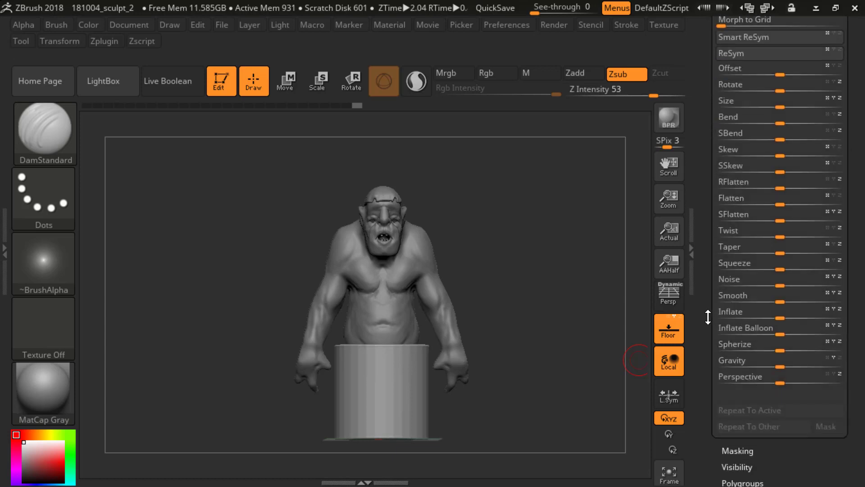
scroll(707, 317, up, 1)
scroll(709, 367, up, 5)
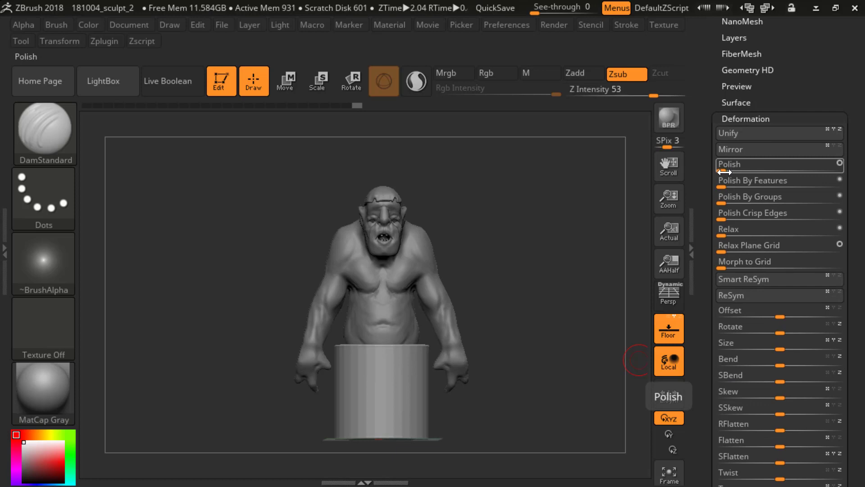
drag(725, 173, 793, 178)
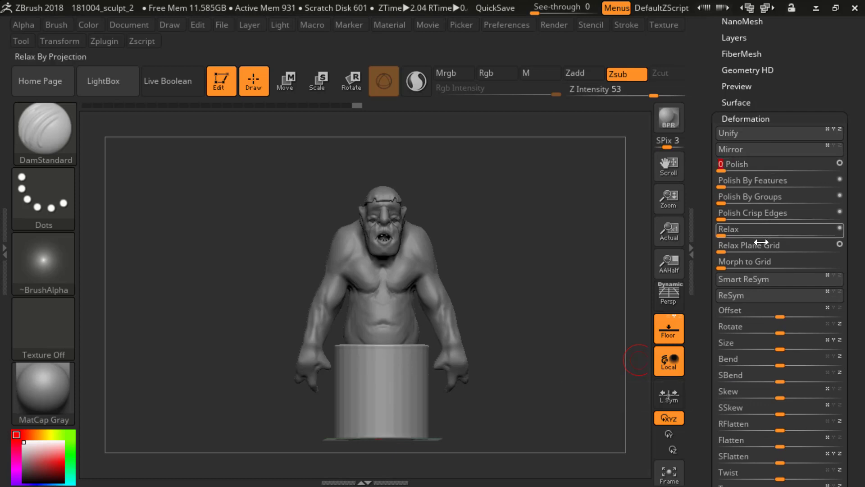
drag(729, 167, 839, 191)
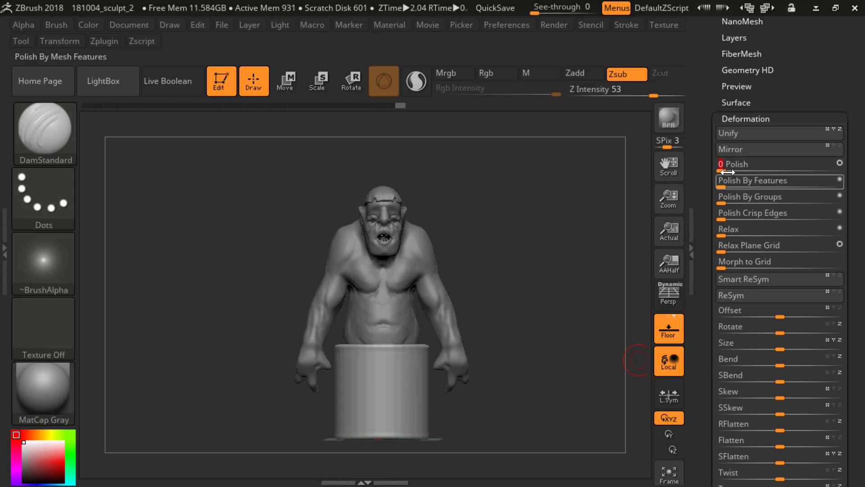
drag(727, 171, 835, 203)
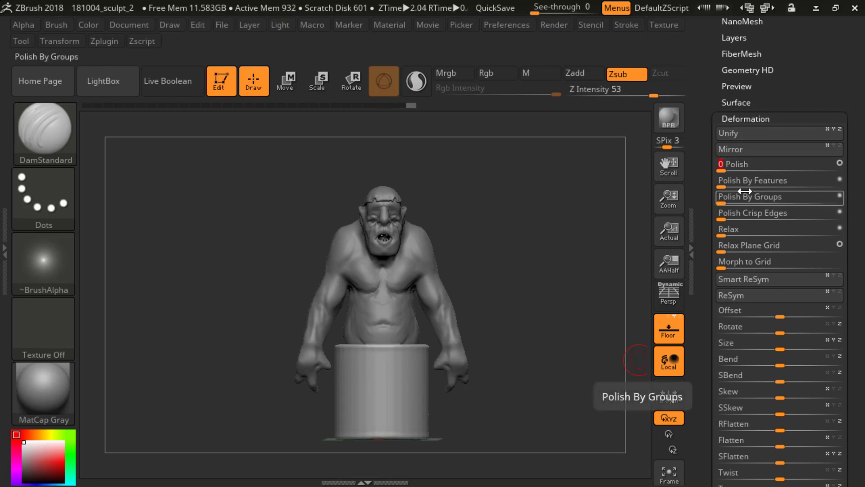
Step: Move the cylinder vertically so its top slightly overlaps the lower end of the ogre's torso
mouse_move(558, 269)
mouse_down()
mouse_move(569, 286)
mouse_move(556, 285)
mouse_move(569, 302)
mouse_move(574, 233)
mouse_move(541, 267)
mouse_move(528, 315)
mouse_up()
key(p)
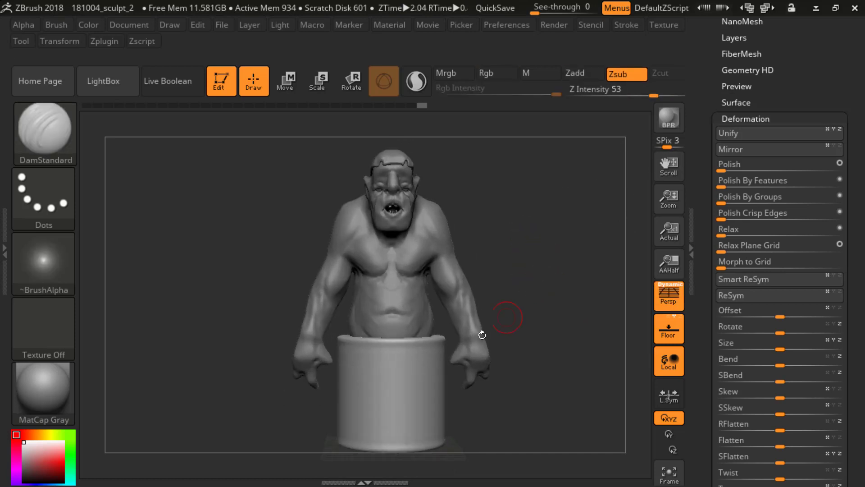
mouse_move(482, 335)
mouse_down()
mouse_move(545, 266)
mouse_move(527, 299)
mouse_move(442, 351)
mouse_up()
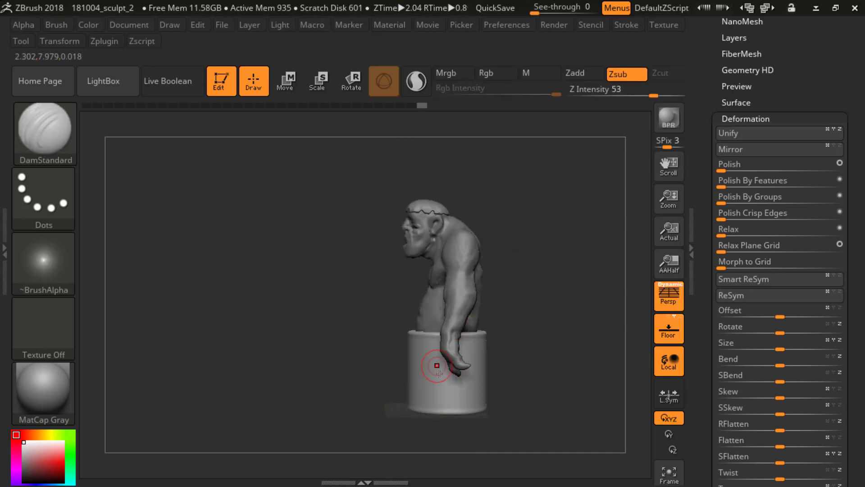
key(p)
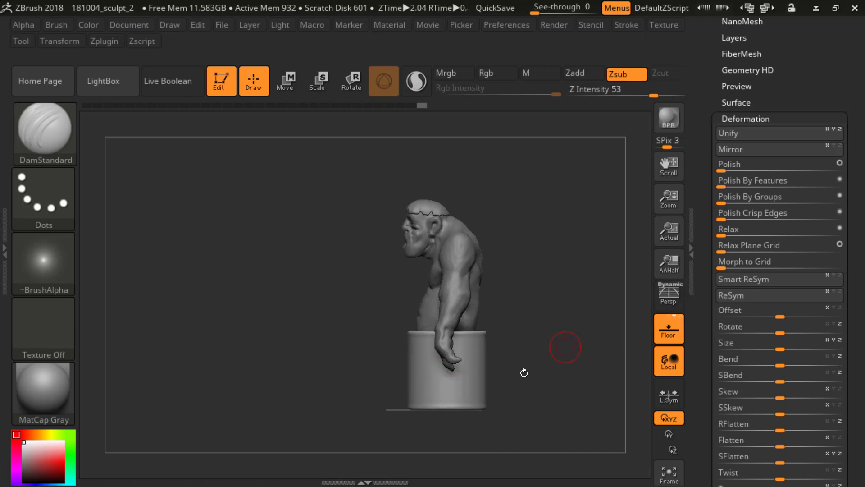
key(w)
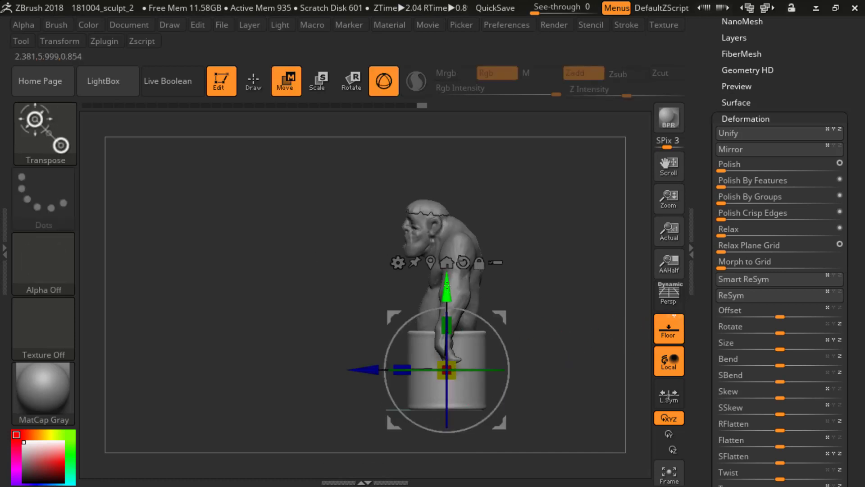
drag(447, 292, 448, 282)
drag(450, 314, 451, 304)
shift+drag(529, 244, 558, 256)
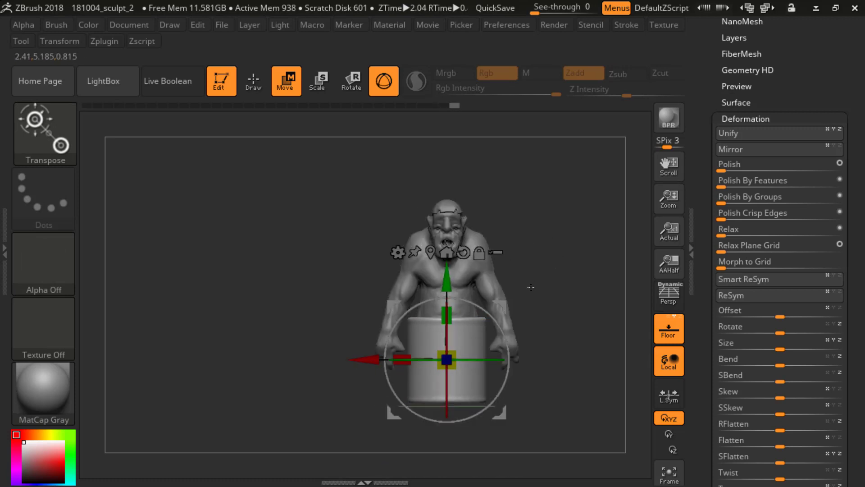
drag(445, 273, 443, 282)
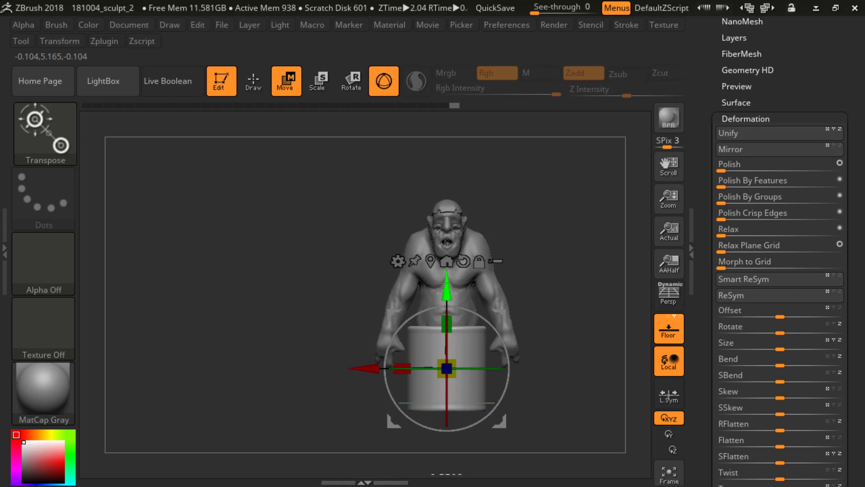
key(q)
Step: Select the ogre's body subtool and show the subtool list
mouse_move(579, 286)
shift+mouse_down()
mouse_move(547, 287)
mouse_move(573, 234)
mouse_move(545, 261)
mouse_move(579, 248)
shift+mouse_up()
alt+click(441, 252)
drag(706, 163, 705, 219)
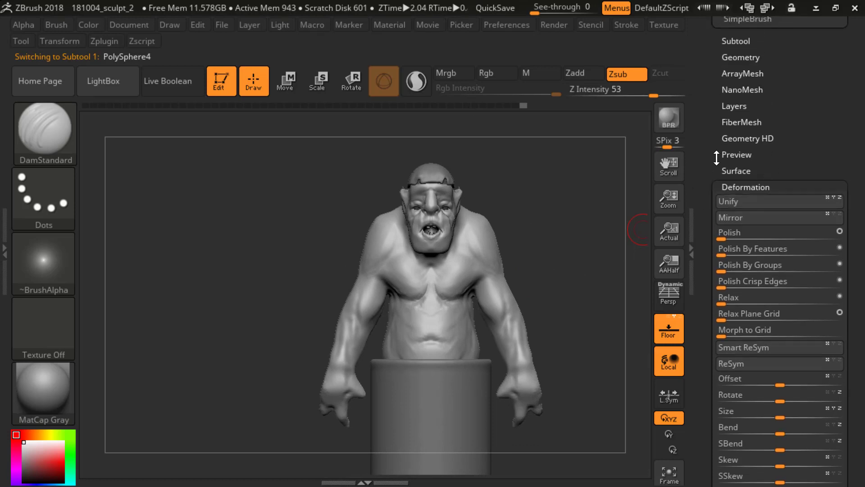
drag(694, 160, 464, 148)
click(730, 186)
drag(712, 124, 712, 253)
click(734, 175)
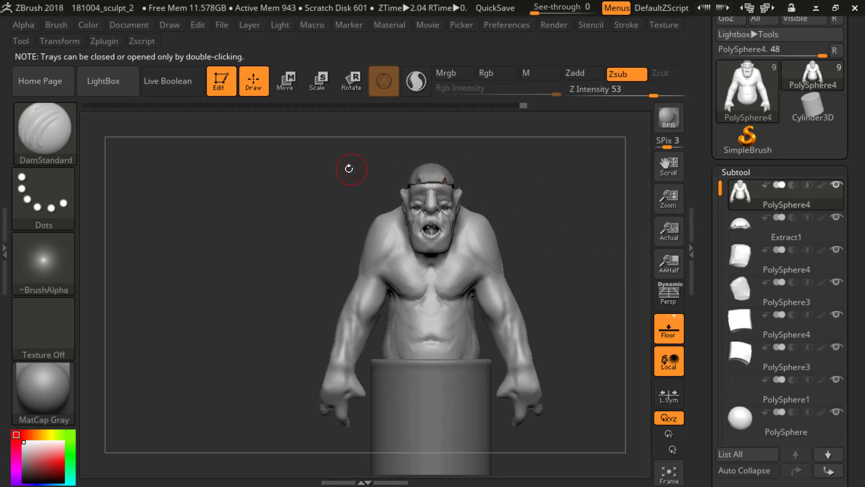
Step: Duplicate the ogre's body subtool
shift+drag(538, 231, 570, 229)
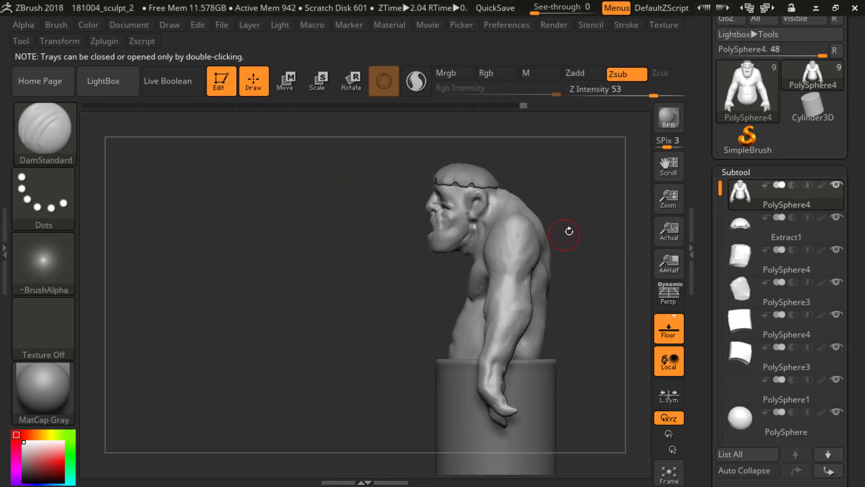
mouse_move(574, 172)
shift+mouse_down()
mouse_move(550, 222)
mouse_move(541, 220)
mouse_move(586, 220)
mouse_move(553, 231)
mouse_move(535, 218)
mouse_move(547, 251)
mouse_move(564, 245)
mouse_move(549, 252)
shift+mouse_up()
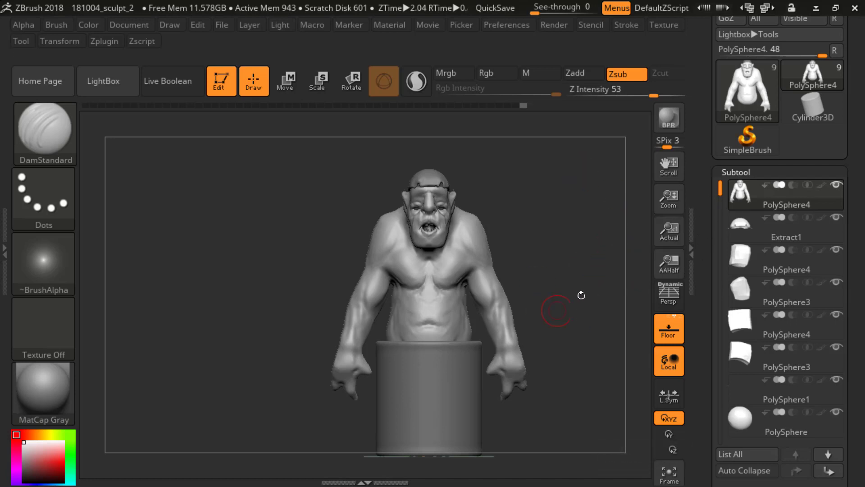
mouse_move(581, 296)
mouse_down()
mouse_move(590, 296)
mouse_move(591, 329)
mouse_up()
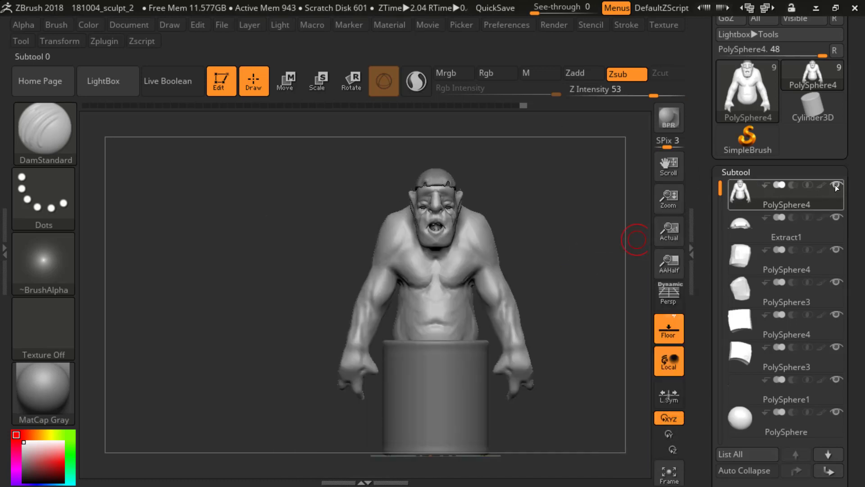
drag(721, 257, 721, 217)
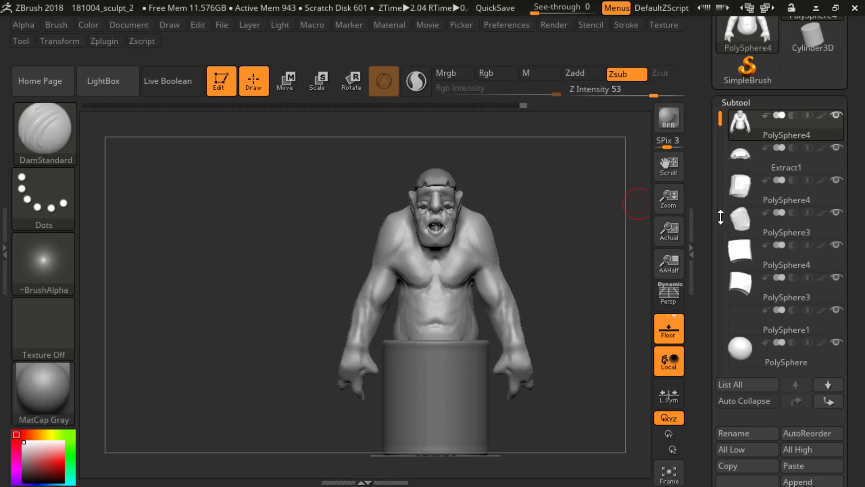
mouse_move(721, 217)
mouse_down()
mouse_move(724, 189)
mouse_move(715, 226)
mouse_move(716, 217)
mouse_up()
mouse_move(738, 132)
drag(706, 404, 705, 384)
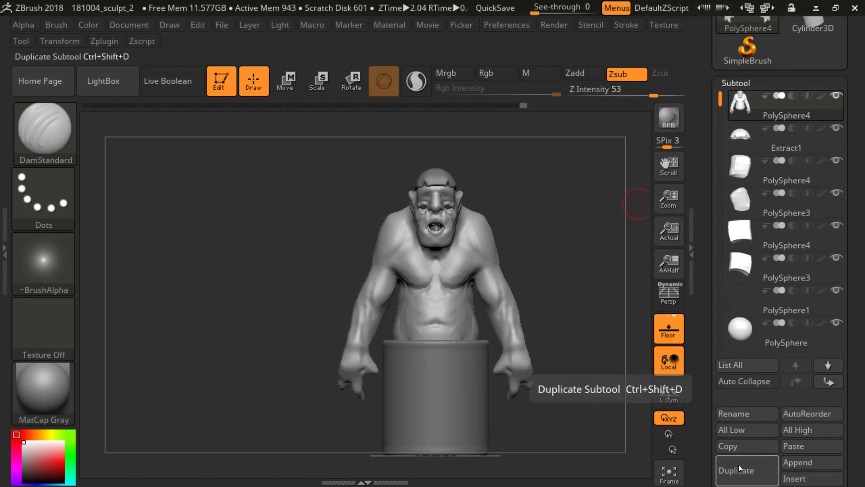
click(739, 467)
Step: Remesh the duplicated ogre body with ZRemesher at a target polygon count of 5
drag(705, 273, 709, 182)
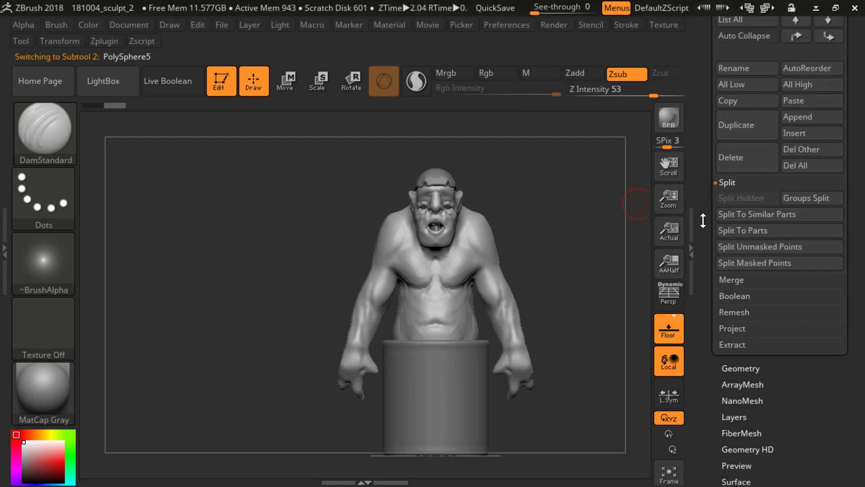
click(740, 368)
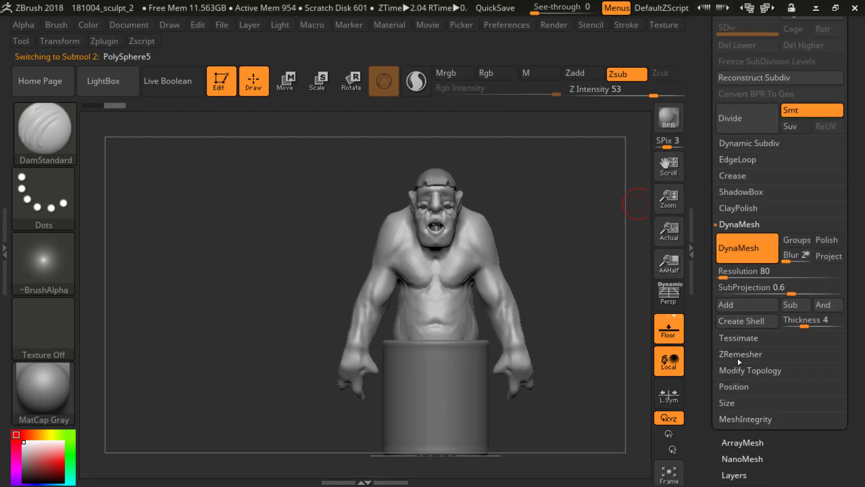
click(738, 355)
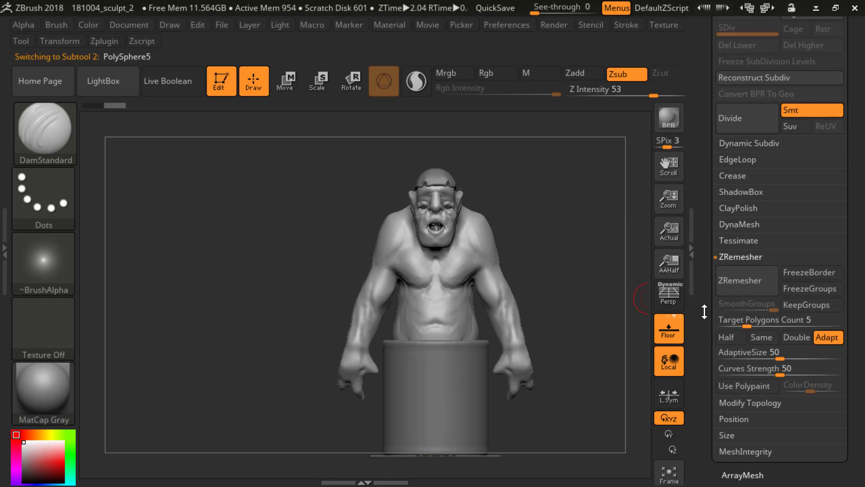
click(733, 223)
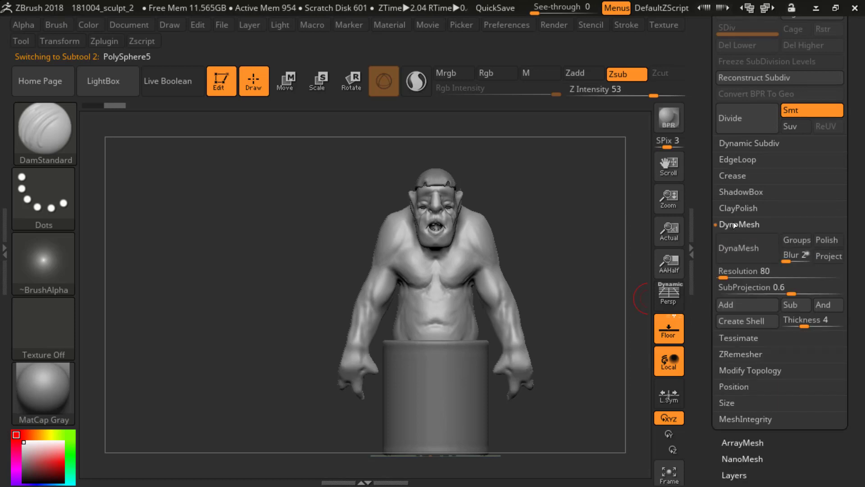
click(734, 223)
click(731, 263)
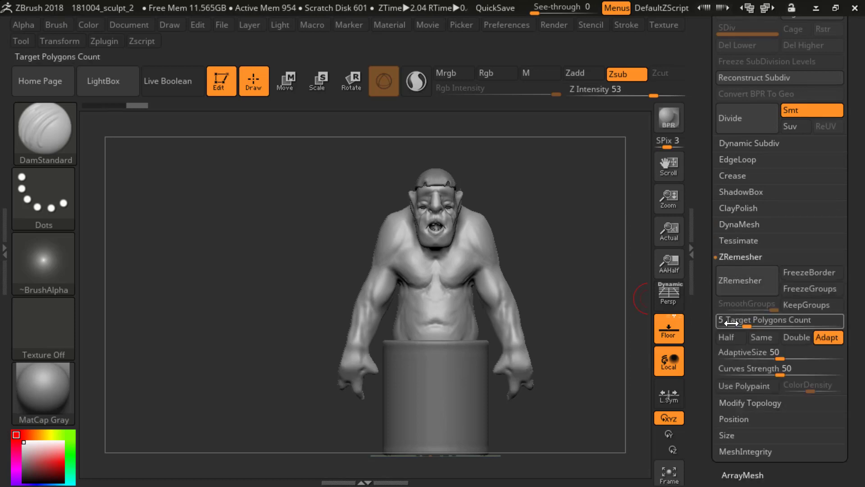
click(732, 281)
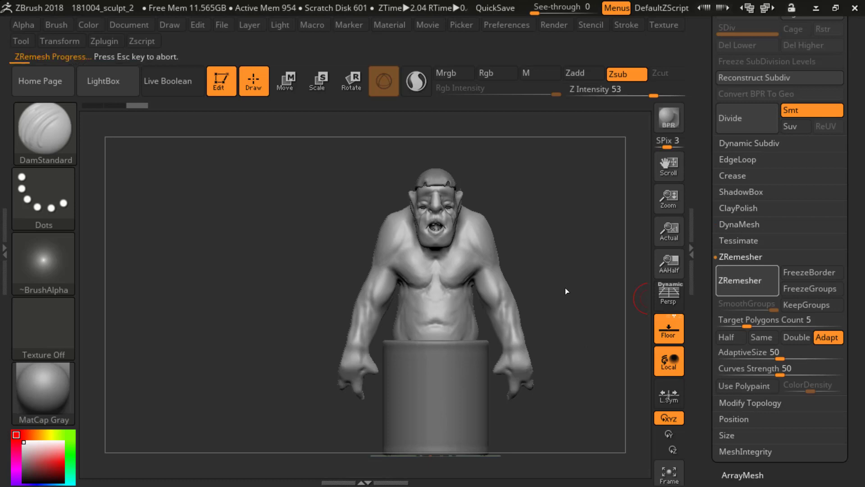
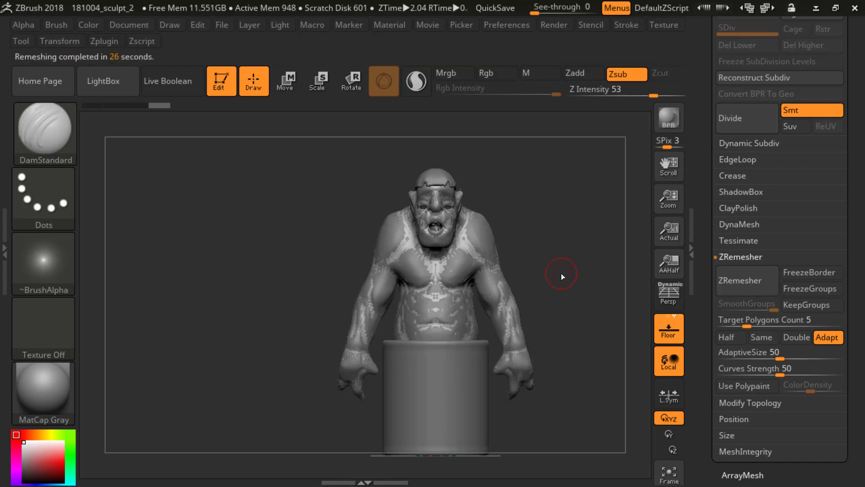
Step: Hide the original ogre body subtool and inspect the polygon wireframe of the remeshed copy
scroll(740, 172, up, 5)
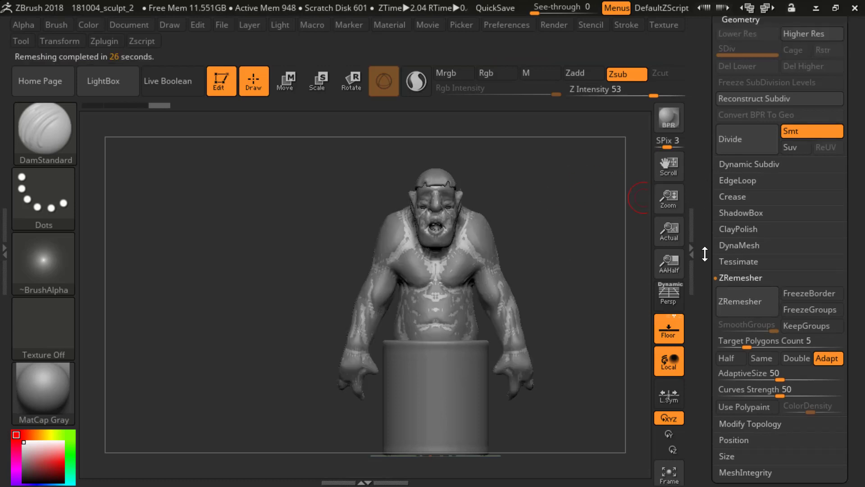
click(739, 169)
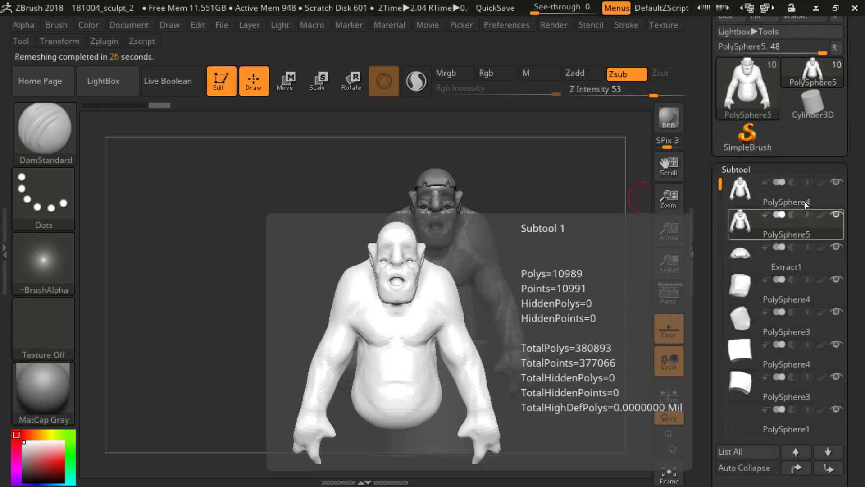
click(835, 181)
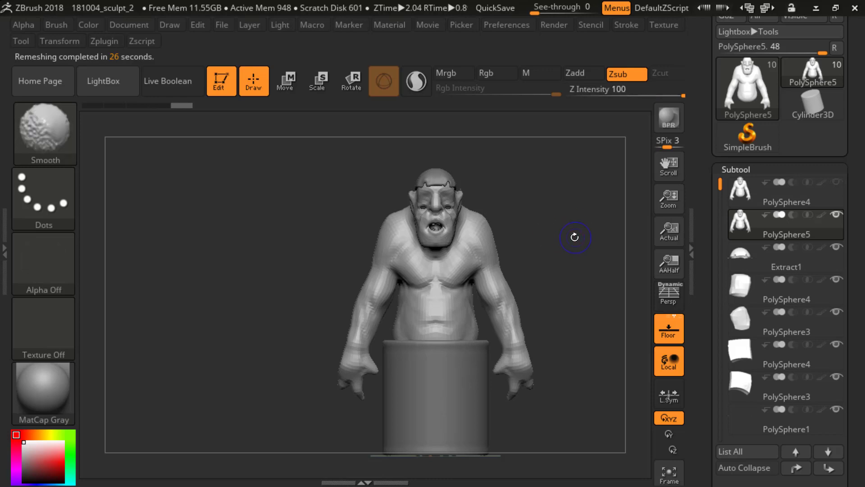
key(shift+f)
mouse_move(580, 237)
alt+mouse_down()
mouse_move(620, 272)
mouse_move(623, 288)
alt+mouse_up()
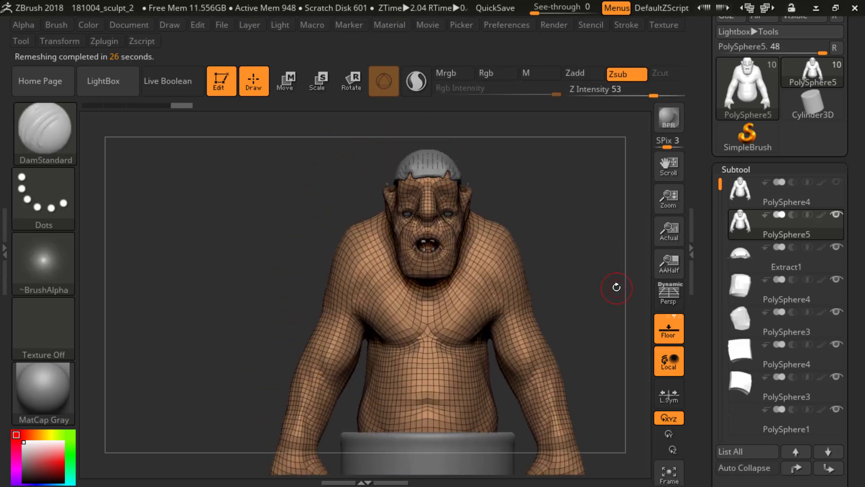
alt+drag(610, 213, 615, 192)
mouse_move(610, 155)
alt+mouse_down()
mouse_move(635, 268)
mouse_move(622, 284)
mouse_move(621, 231)
mouse_move(620, 250)
mouse_move(622, 241)
mouse_move(554, 252)
mouse_move(629, 253)
mouse_move(604, 212)
mouse_move(620, 242)
alt+mouse_up()
key(shift+f)
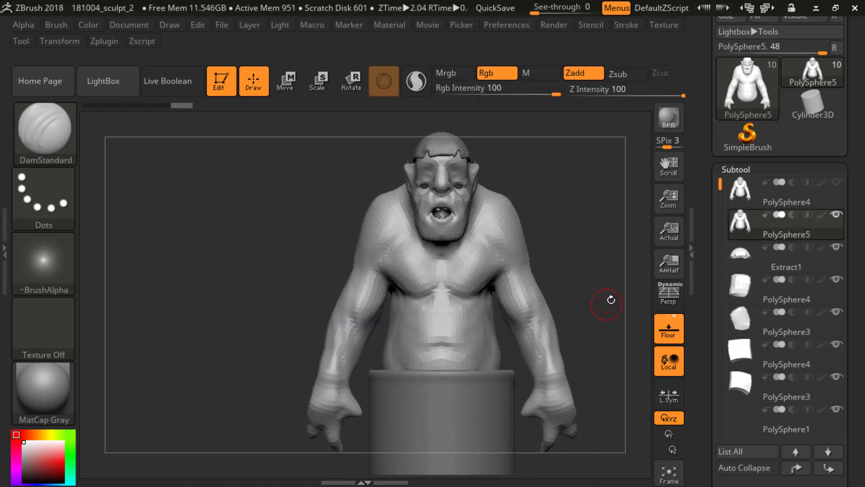
Step: Subdivide the remeshed body copy three times and make the original ogre body visible again
click(756, 183)
mouse_move(746, 187)
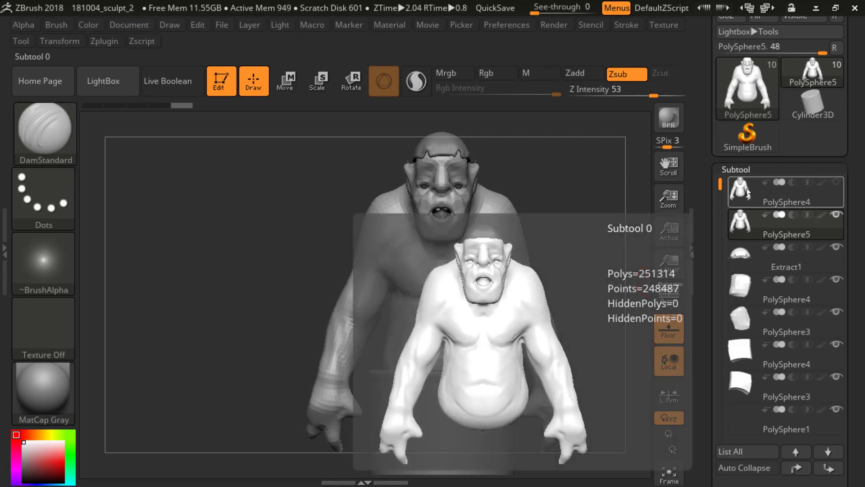
mouse_move(748, 222)
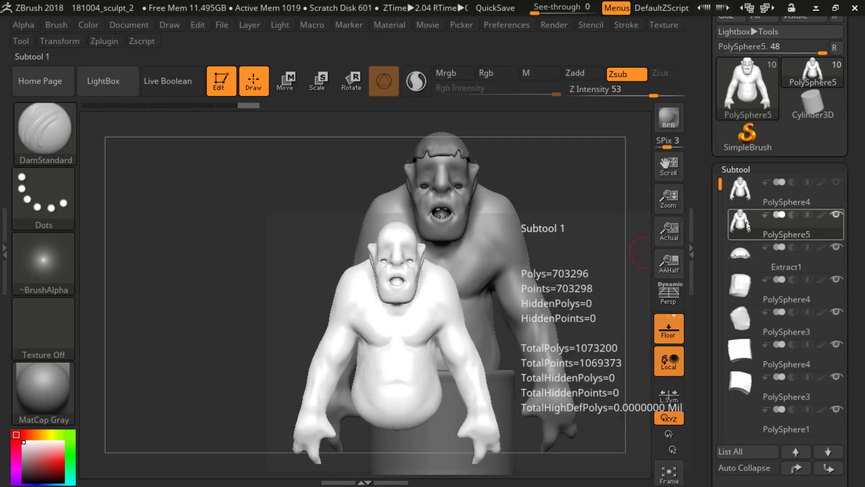
mouse_move(734, 203)
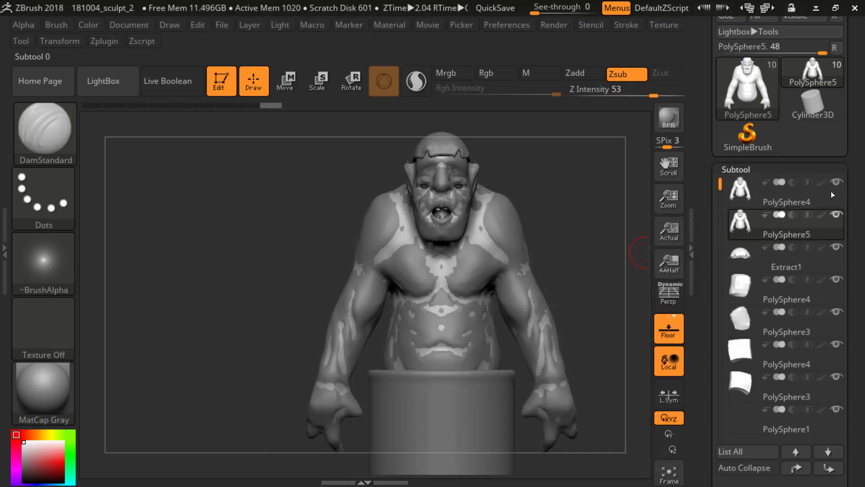
Step: Project the original body's detail onto the subdivided copy with ProjectAll at a distance of 0.02
scroll(726, 212, down, 10)
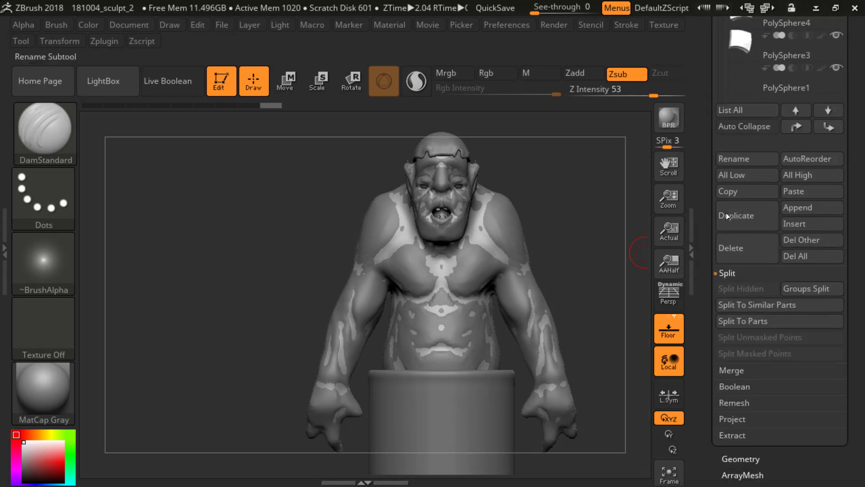
click(732, 418)
scroll(749, 363, down, 1)
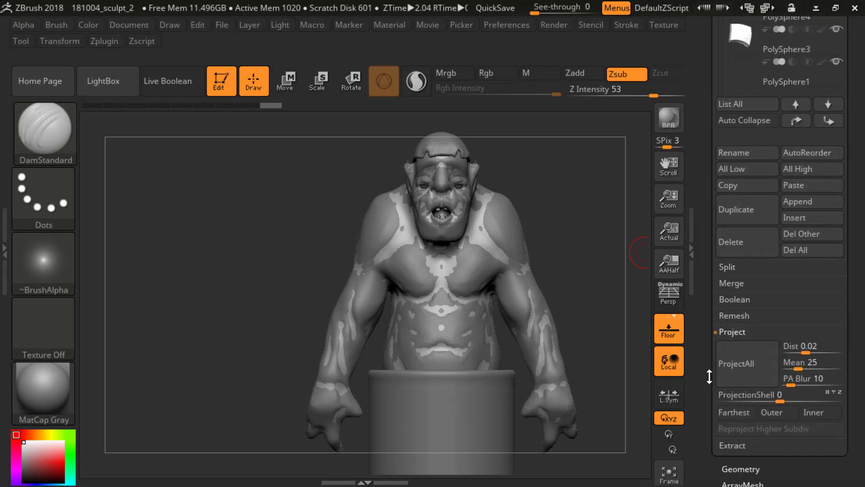
click(750, 363)
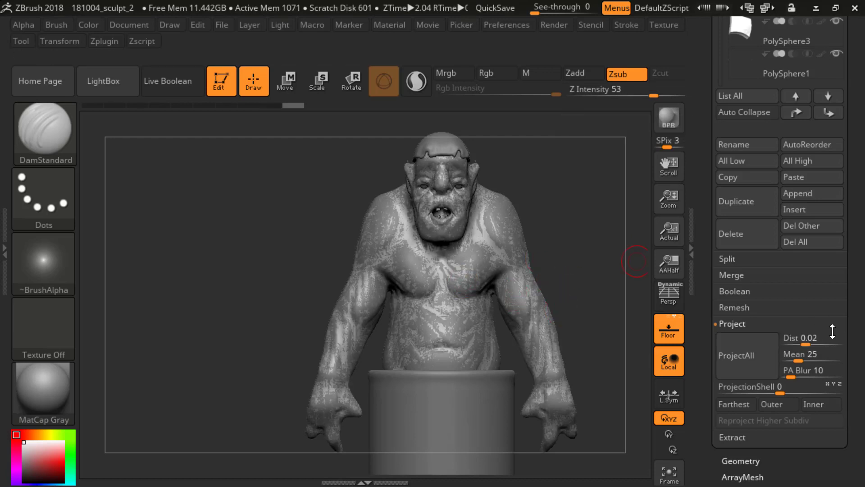
Step: Hide the original body subtool and examine the projected detail on the copy's torso from the front
click(805, 338)
drag(711, 259, 710, 480)
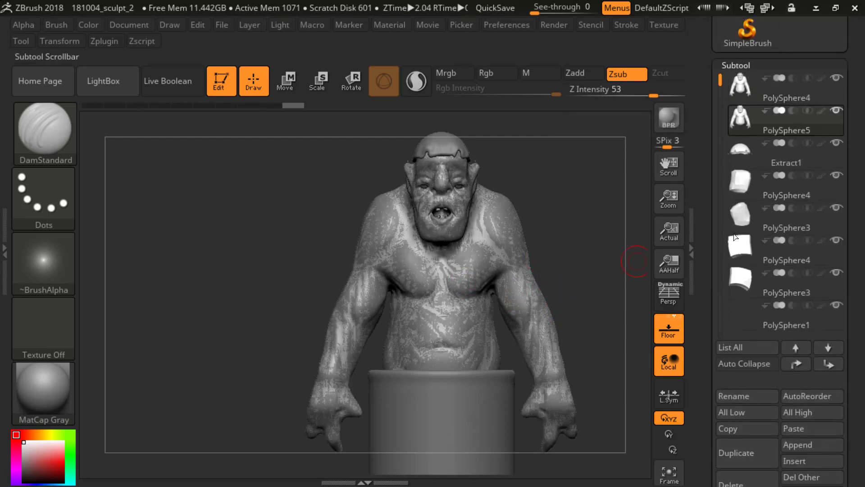
click(836, 78)
mouse_move(593, 216)
alt+mouse_down()
mouse_move(595, 231)
mouse_move(559, 248)
mouse_move(581, 246)
alt+mouse_up()
mouse_move(579, 278)
alt+mouse_down()
mouse_move(582, 215)
mouse_move(582, 296)
alt+mouse_up()
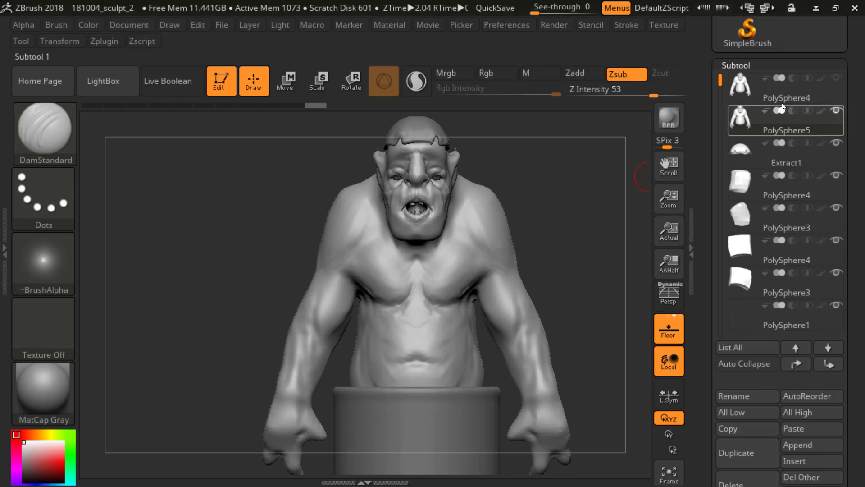
Step: Drop the body copy to a lower subdivision level and adjust its back silhouette with a resized Move brush
key(shift)
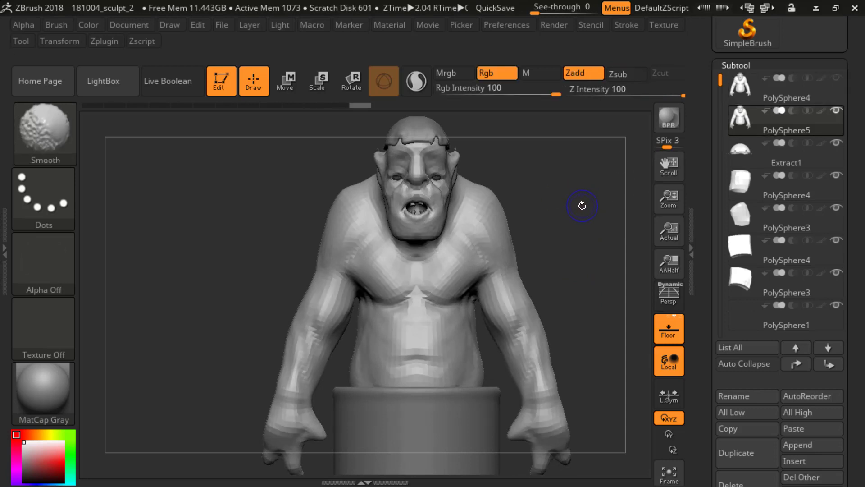
mouse_move(596, 246)
mouse_down()
mouse_move(536, 248)
mouse_move(608, 230)
mouse_move(583, 215)
mouse_up()
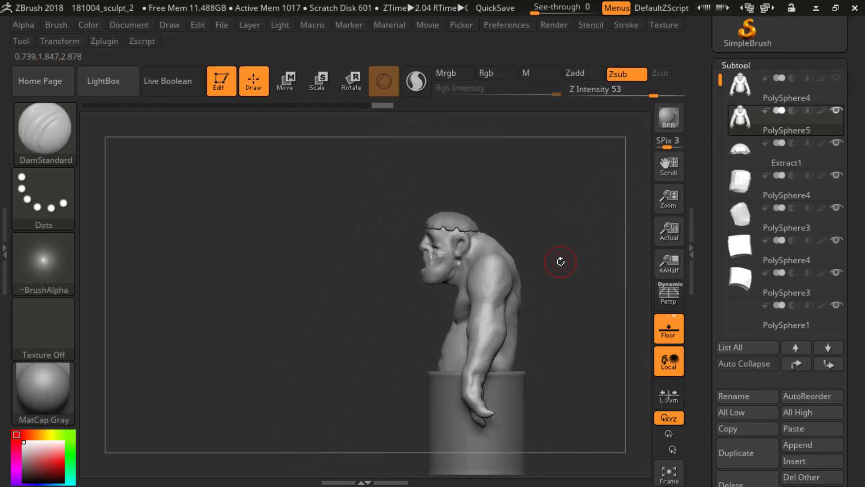
key(b)
key(m)
key(v)
key(s)
drag(553, 262, 571, 266)
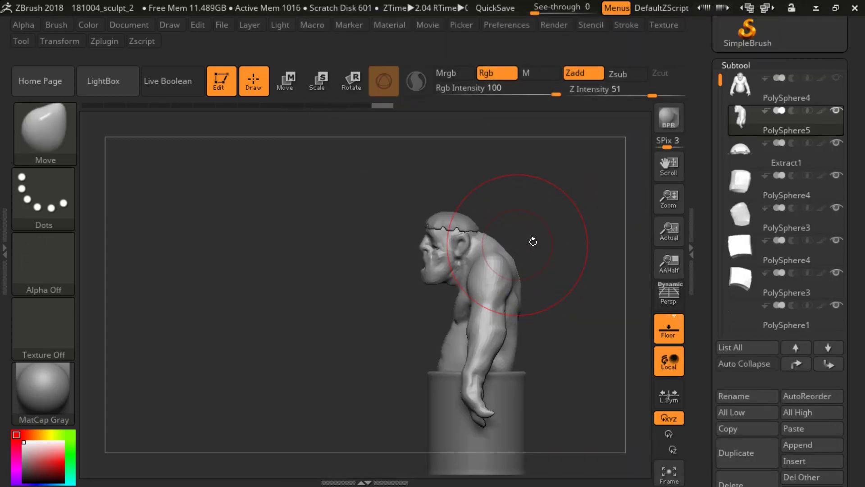
key(s)
drag(532, 240, 518, 239)
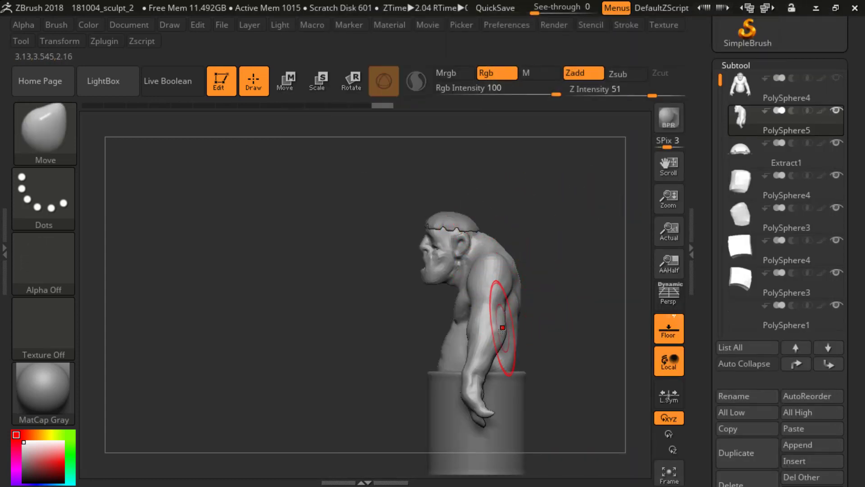
mouse_move(505, 331)
mouse_down()
mouse_move(515, 345)
mouse_move(540, 323)
mouse_move(448, 330)
mouse_up()
drag(524, 336, 529, 332)
drag(522, 344, 518, 347)
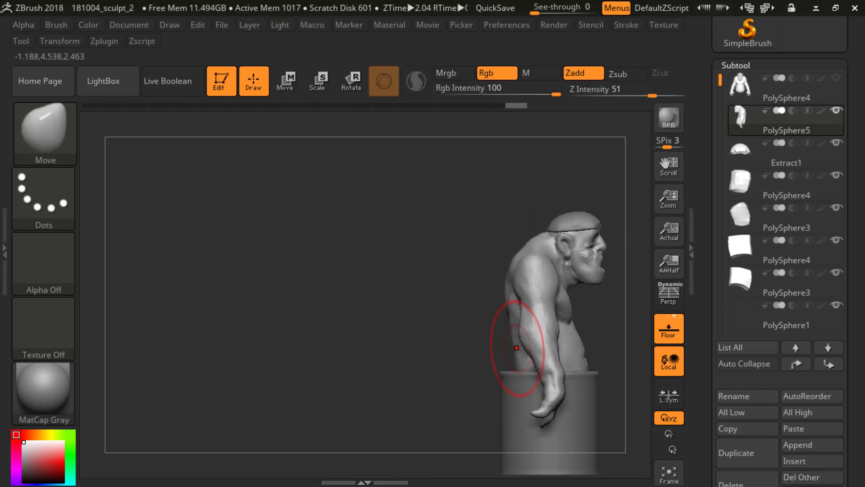
Step: Reshape the sides of the lower back beneath the arms with the Move Topological brush, viewing the ogre from behind
mouse_move(471, 324)
shift+mouse_down()
mouse_move(524, 338)
mouse_move(515, 346)
shift+mouse_up()
mouse_move(457, 334)
mouse_down()
mouse_move(446, 332)
mouse_move(456, 342)
mouse_up()
key(b)
key(m)
key(t)
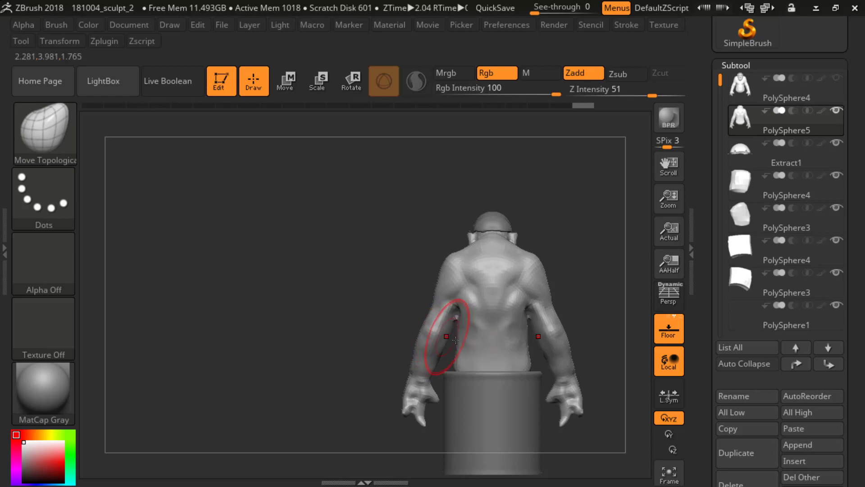
mouse_move(456, 340)
mouse_down()
mouse_move(463, 347)
mouse_move(457, 367)
mouse_up()
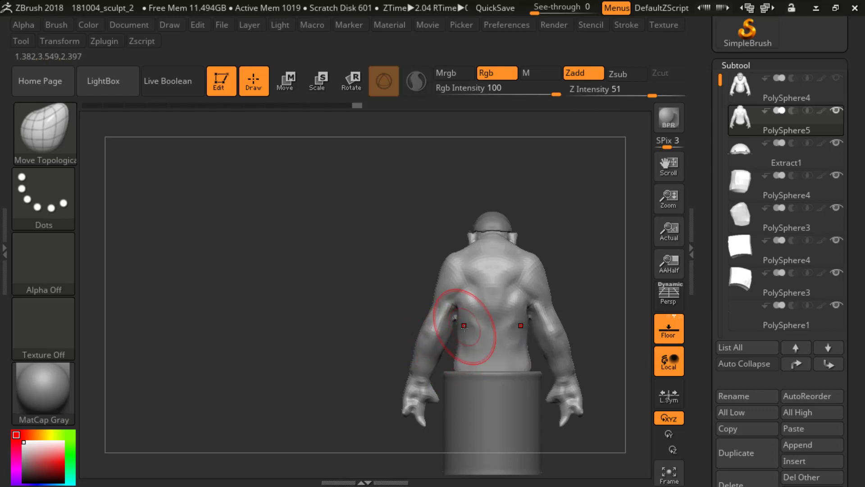
mouse_move(459, 328)
mouse_down()
mouse_move(464, 353)
mouse_move(465, 319)
mouse_move(468, 346)
mouse_up()
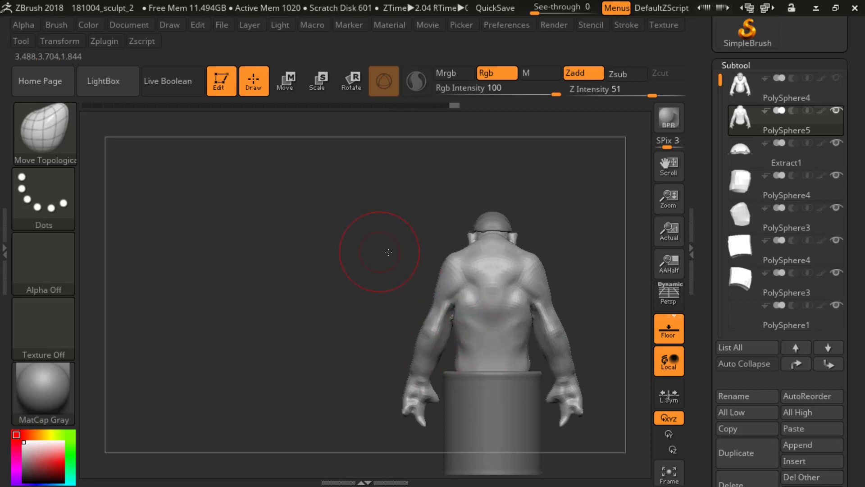
Step: Refine the flank contours below the armpits from a closer rear view and smooth the adjusted area
mouse_move(382, 252)
mouse_down()
mouse_move(401, 253)
mouse_move(388, 259)
mouse_up()
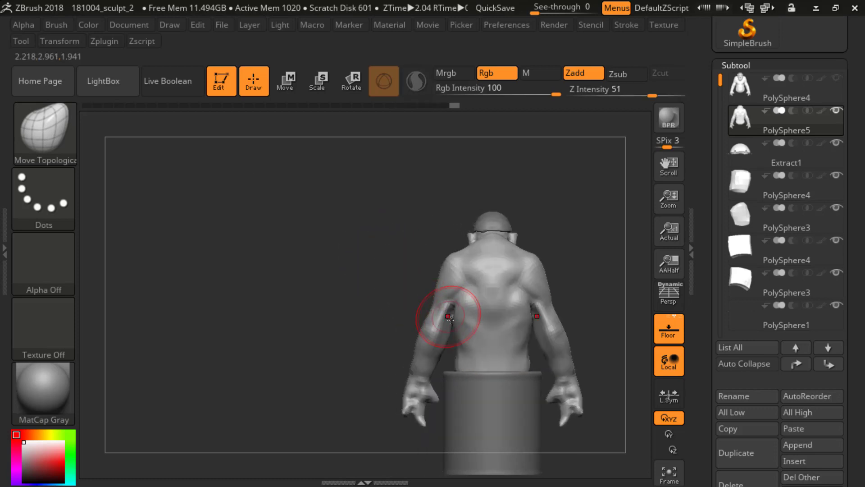
drag(443, 319, 451, 325)
ctrl+right_drag(451, 326, 425, 353)
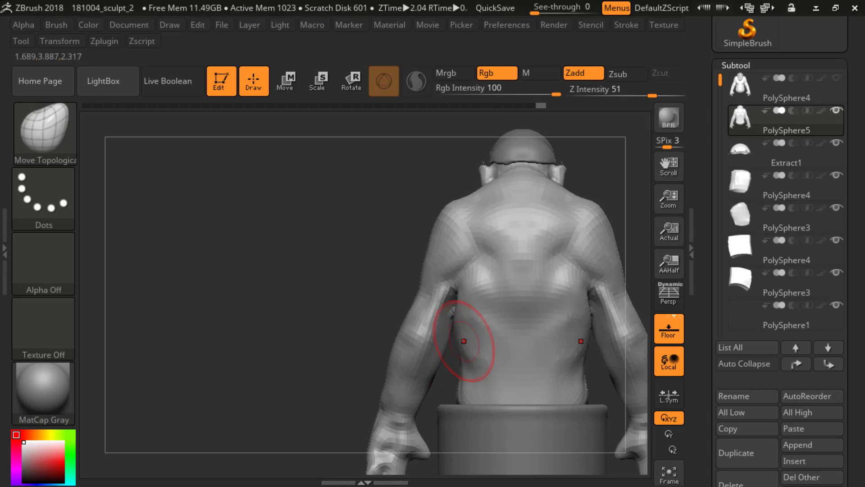
drag(450, 313, 457, 309)
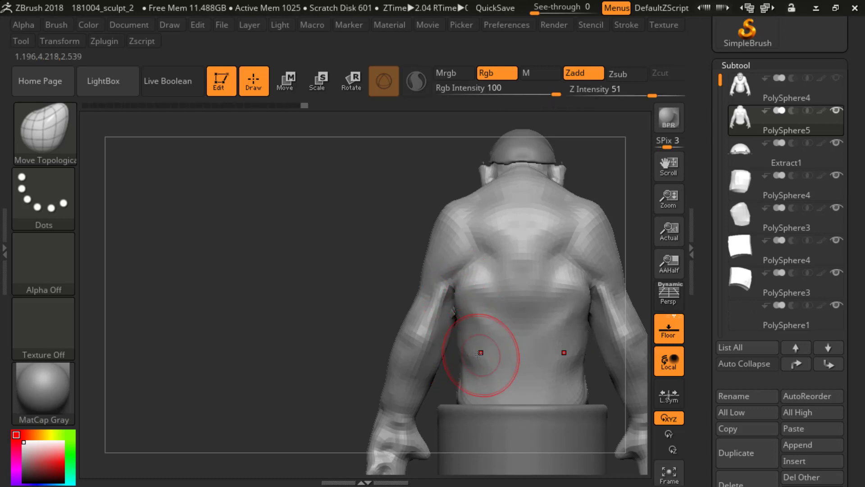
key(shift)
shift+drag(482, 320, 488, 304)
Step: Adjust the back and flanks with a resized Move Topological brush from angled and front views
drag(335, 253, 432, 268)
alt+drag(588, 280, 527, 299)
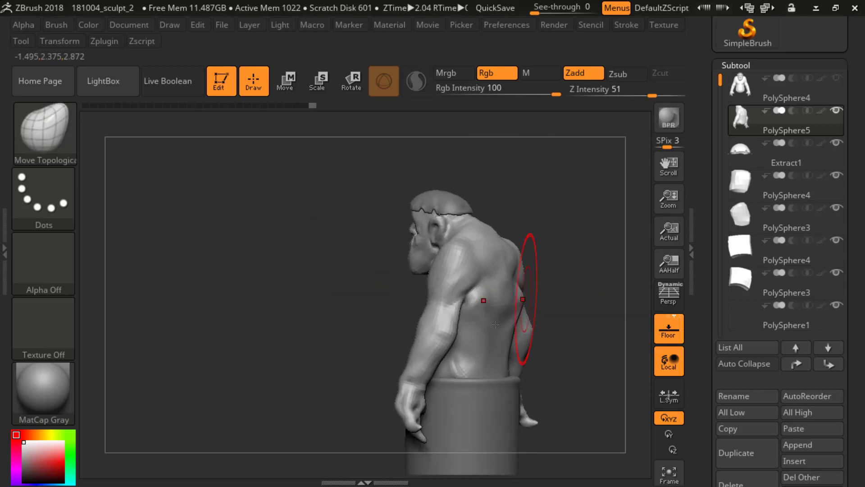
key(s)
mouse_move(507, 328)
mouse_down()
mouse_move(497, 328)
mouse_move(514, 307)
mouse_up()
drag(548, 307, 576, 311)
drag(505, 300, 511, 301)
drag(527, 313, 601, 295)
mouse_move(612, 266)
alt+mouse_down()
mouse_move(599, 240)
mouse_move(547, 252)
alt+mouse_up()
drag(529, 311, 524, 308)
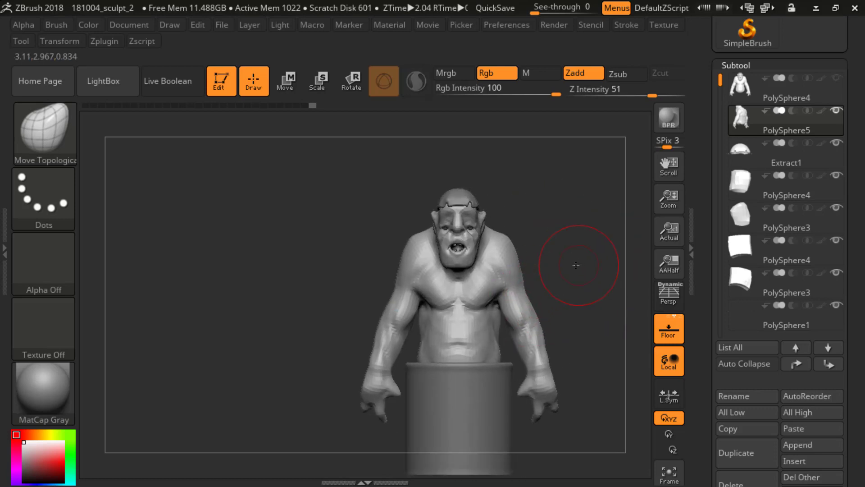
Step: Return the body copy to a higher subdivision level, switch to the DamStandard brush and dismiss the radial menu
mouse_move(577, 266)
alt+mouse_down()
mouse_move(547, 250)
mouse_move(491, 257)
alt+mouse_up()
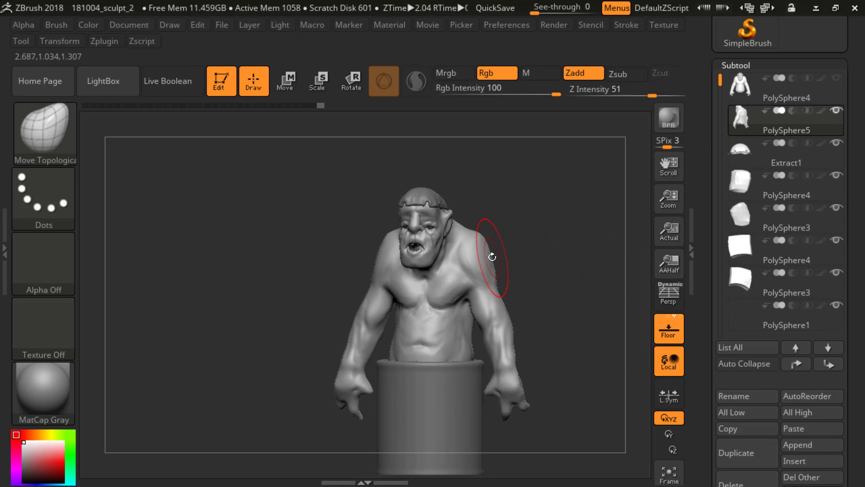
mouse_move(521, 324)
shift+mouse_down()
mouse_move(580, 247)
mouse_move(583, 231)
mouse_move(559, 239)
mouse_move(571, 235)
shift+mouse_up()
key(b)
key(d)
key(s)
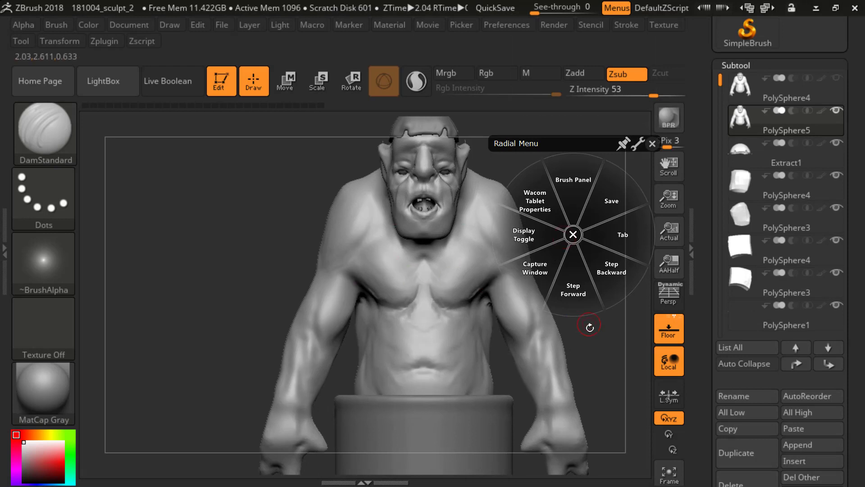
drag(589, 324, 605, 338)
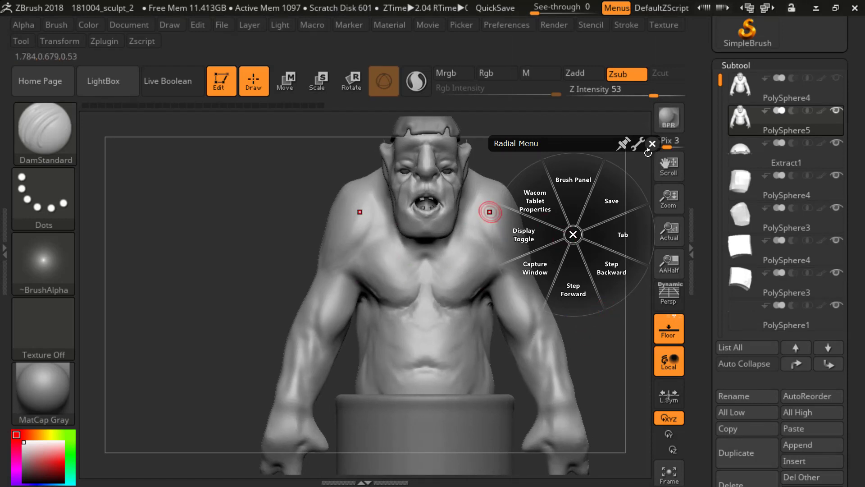
click(652, 144)
mouse_move(555, 260)
mouse_down()
mouse_move(579, 278)
mouse_move(560, 257)
mouse_move(564, 270)
mouse_move(525, 266)
mouse_move(562, 248)
mouse_move(548, 234)
mouse_move(555, 262)
mouse_move(566, 261)
mouse_move(546, 264)
mouse_move(542, 248)
mouse_move(531, 254)
mouse_up()
Step: Turn on perspective and set the DamStandard brush to a Z intensity of 29 with an adjusted draw size
key(b)
key(d)
key(s)
key(p)
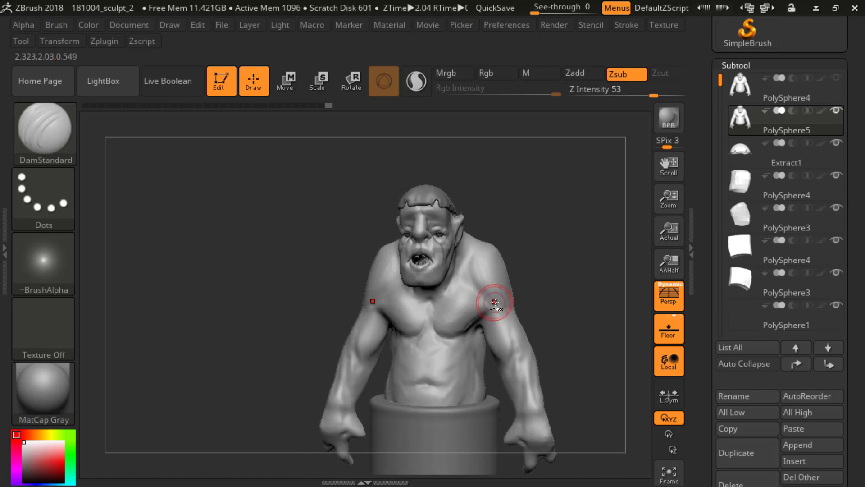
key(u)
click(478, 305)
key(s)
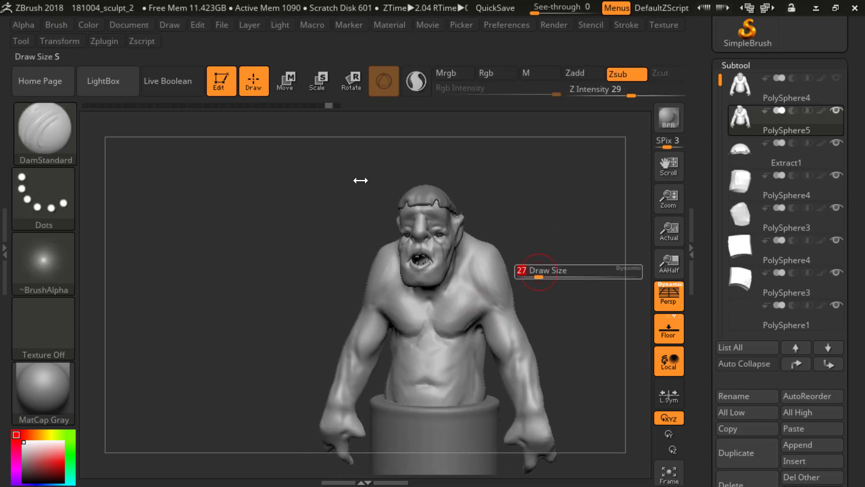
drag(555, 273, 546, 274)
key(s)
click(544, 275)
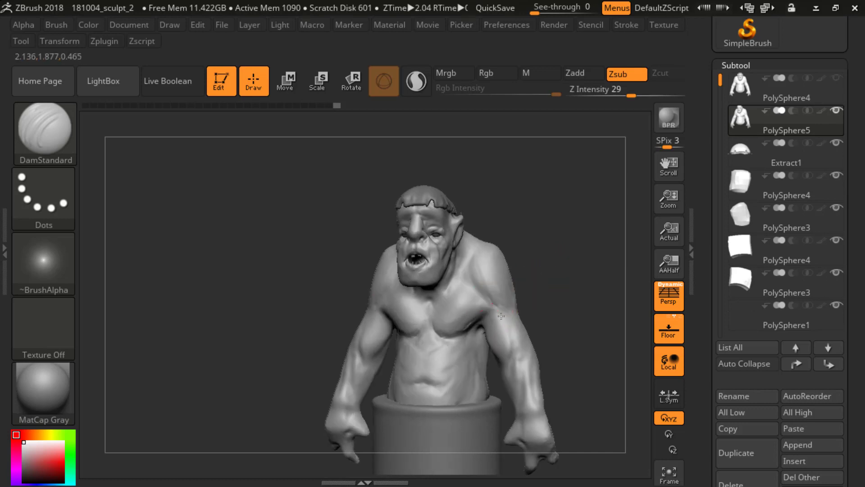
Step: Carve creases where the chest meets the arm and down the centre of the upper chest with DamStandard
drag(486, 313, 487, 310)
shift+drag(528, 277, 539, 274)
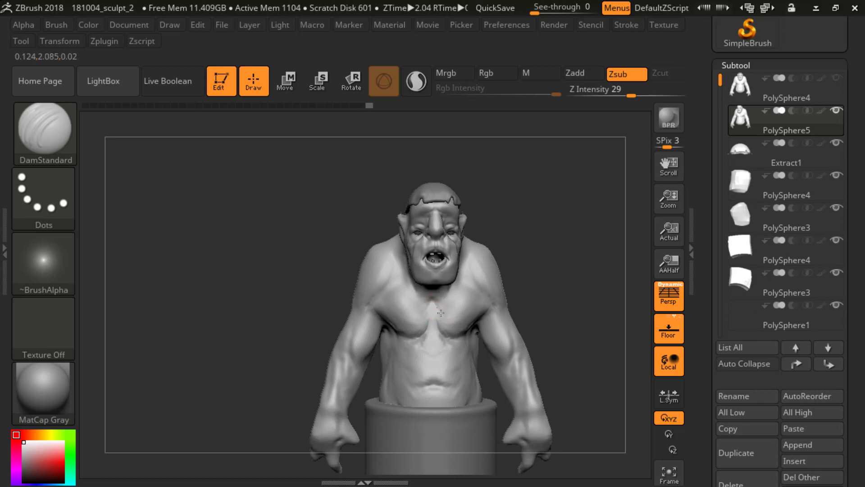
drag(440, 310, 441, 317)
Step: Carve facial creases around the mouth corners and below the lower lip with DamStandard
drag(540, 268, 515, 250)
mouse_move(525, 217)
alt+mouse_down()
mouse_move(529, 185)
mouse_move(559, 215)
mouse_move(571, 205)
mouse_move(594, 244)
mouse_move(582, 224)
mouse_move(547, 234)
mouse_move(450, 208)
alt+mouse_up()
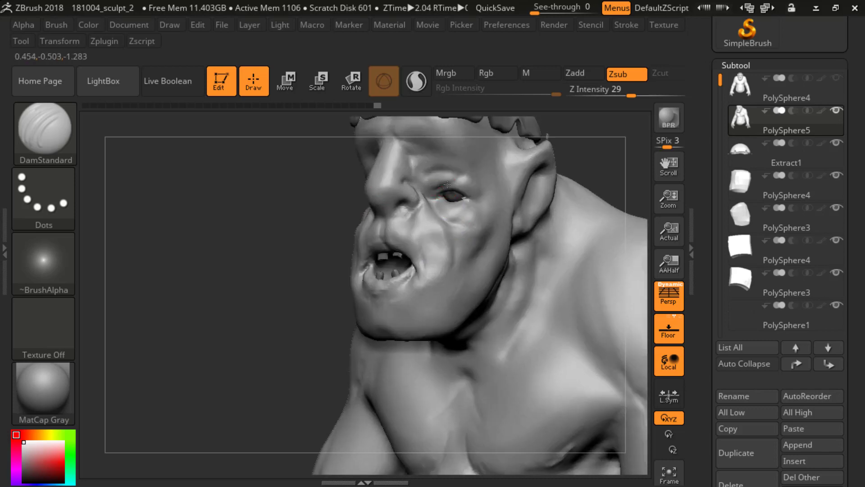
shift+drag(592, 153, 591, 165)
mouse_move(569, 208)
mouse_down()
mouse_move(561, 166)
mouse_move(582, 193)
mouse_move(539, 199)
mouse_up()
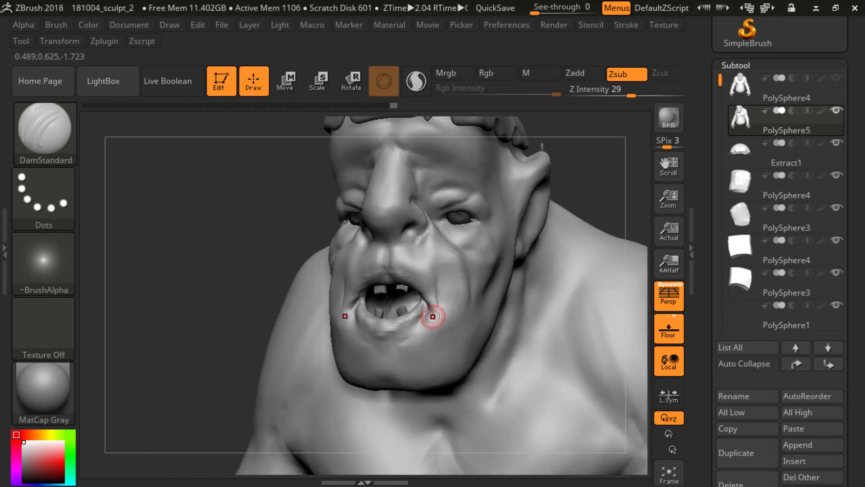
drag(389, 334, 412, 334)
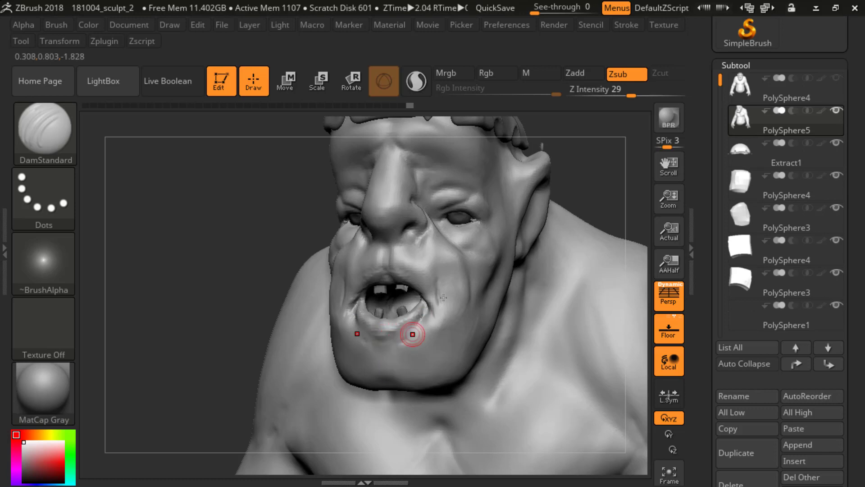
Step: Smooth the surface of the ogre's cheek beside the corner of the mouth
mouse_move(581, 195)
shift+mouse_down()
mouse_move(594, 201)
mouse_move(536, 179)
mouse_move(568, 198)
shift+mouse_up()
drag(572, 201, 507, 205)
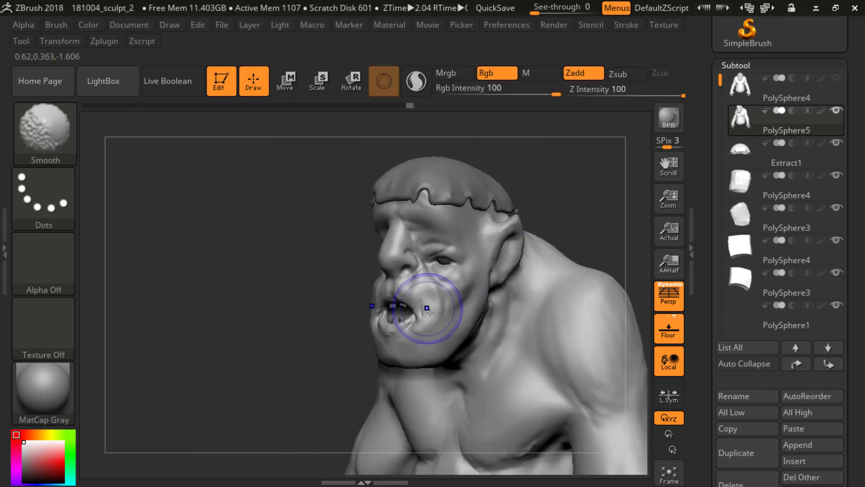
shift+drag(423, 299, 421, 303)
Step: Examine the ogre's face and upper body from the front, side and three-quarter angles
shift+drag(586, 209, 588, 220)
alt+drag(588, 220, 554, 234)
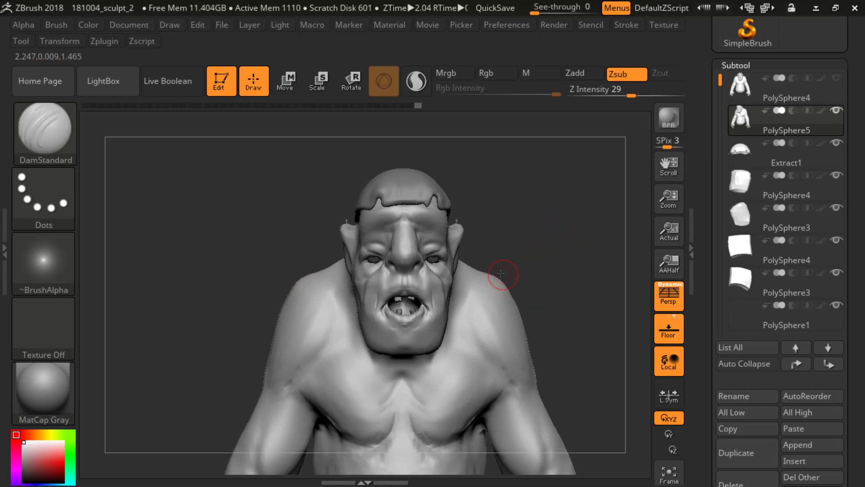
mouse_move(539, 239)
mouse_down()
mouse_move(531, 183)
mouse_move(451, 237)
mouse_up()
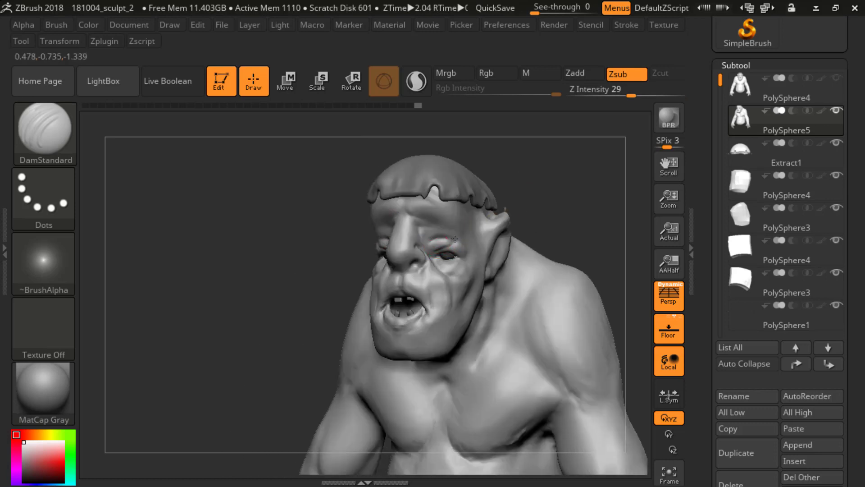
mouse_move(563, 185)
shift+mouse_down()
mouse_move(570, 193)
mouse_move(520, 232)
mouse_move(358, 171)
shift+mouse_up()
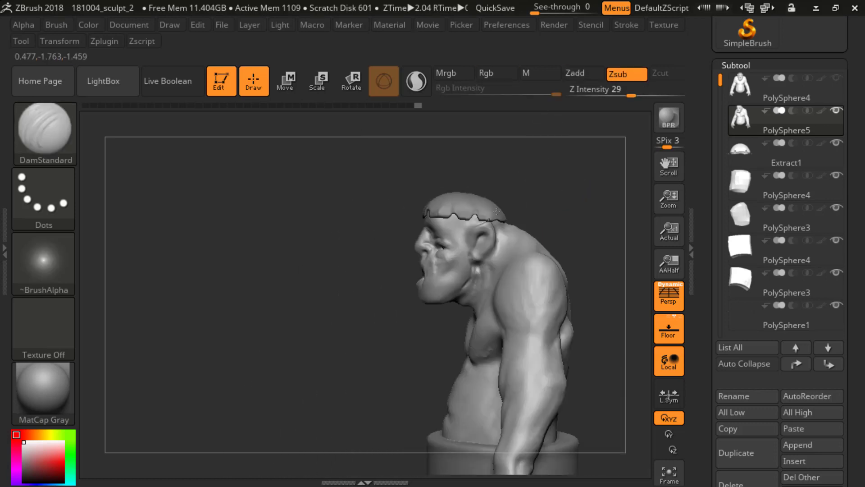
alt+drag(383, 321, 391, 270)
mouse_move(270, 189)
mouse_down()
mouse_move(250, 186)
mouse_move(379, 275)
mouse_move(401, 280)
mouse_move(602, 154)
mouse_move(515, 160)
mouse_up()
mouse_move(562, 209)
mouse_down()
mouse_move(593, 223)
mouse_move(551, 216)
mouse_up()
mouse_move(550, 215)
alt+mouse_down()
mouse_move(519, 164)
mouse_move(545, 196)
mouse_move(504, 183)
mouse_move(549, 174)
mouse_move(544, 154)
mouse_move(523, 154)
alt+mouse_up()
mouse_move(523, 155)
alt+mouse_down()
mouse_move(558, 232)
mouse_move(558, 209)
mouse_move(595, 201)
mouse_move(573, 191)
mouse_move(578, 228)
mouse_move(447, 284)
alt+mouse_up()
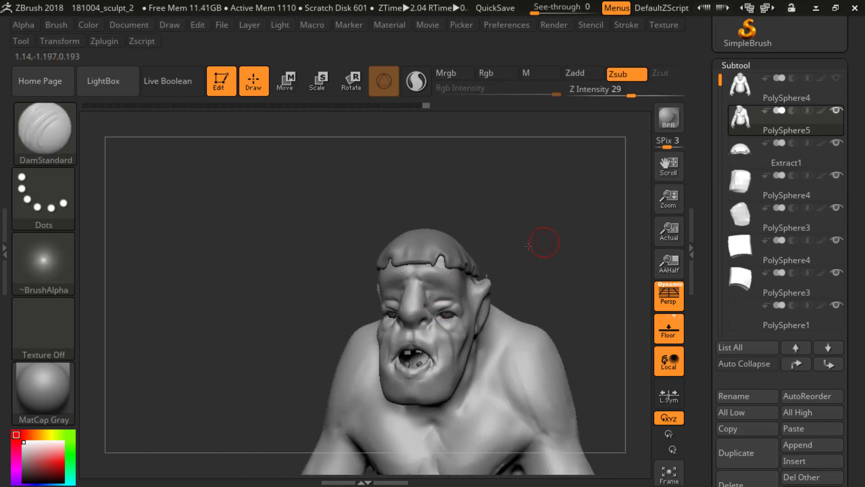
drag(542, 242, 444, 309)
drag(355, 294, 412, 307)
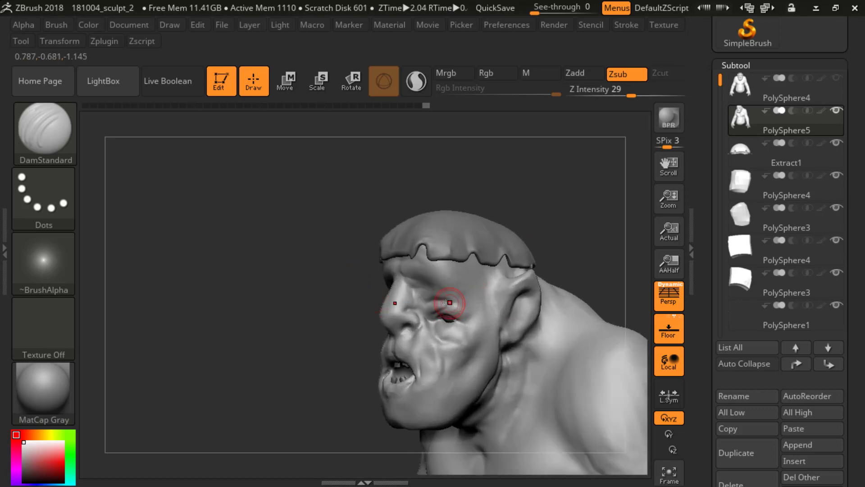
mouse_move(339, 296)
shift+mouse_down()
mouse_move(519, 249)
mouse_move(440, 280)
mouse_move(556, 221)
mouse_move(574, 198)
shift+mouse_up()
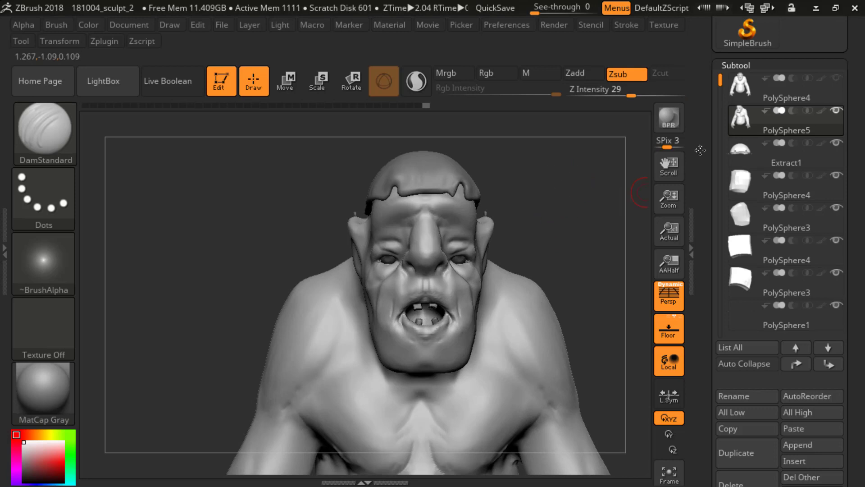
Step: Add another subdivision level to the ogre body copy
mouse_move(734, 113)
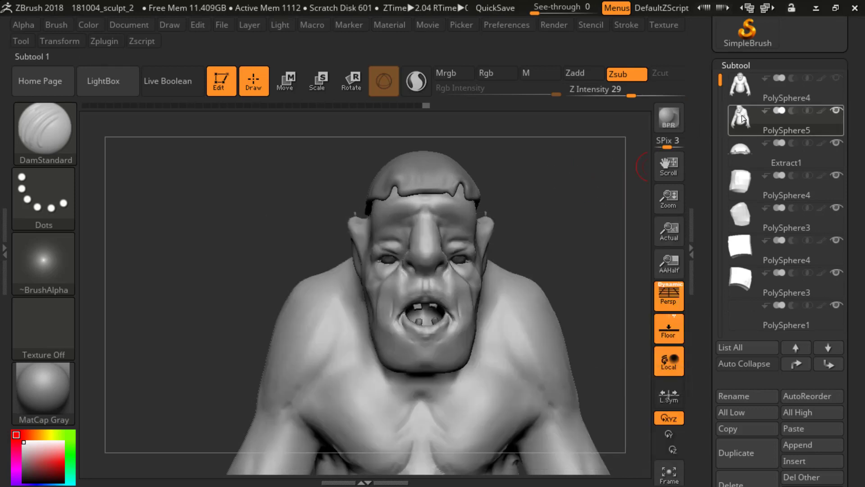
key(ctrl)
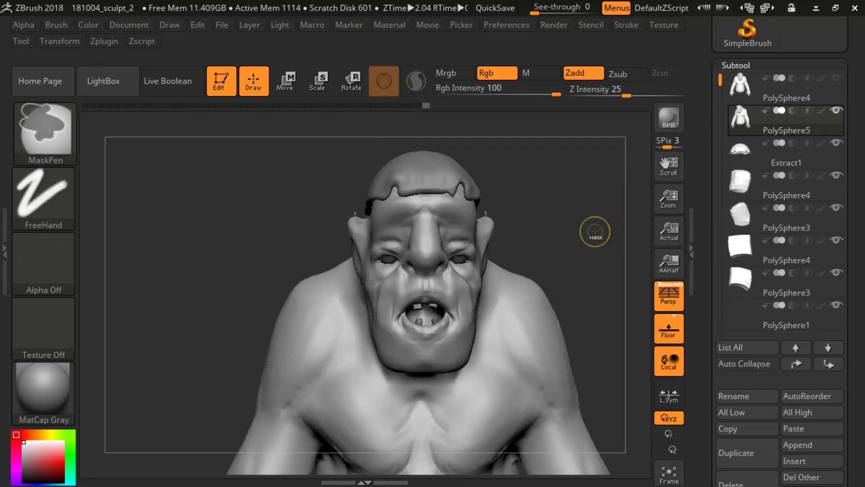
key(ctrl+d)
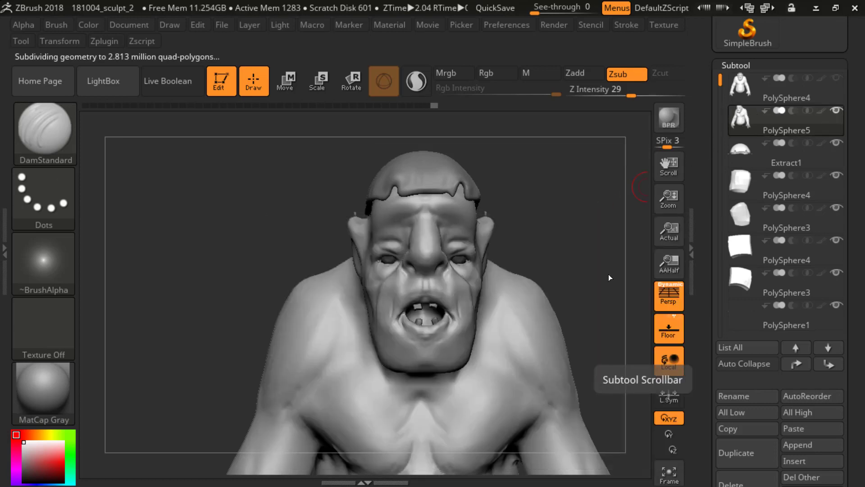
Step: Switch to the Standard brush and open the alpha library
mouse_move(595, 205)
alt+mouse_down()
mouse_move(603, 221)
mouse_move(591, 216)
alt+mouse_up()
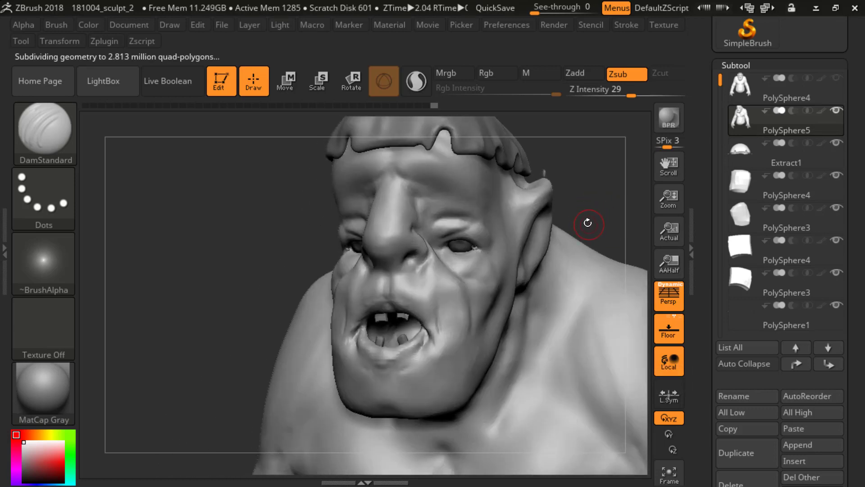
key(b)
key(s)
key(t)
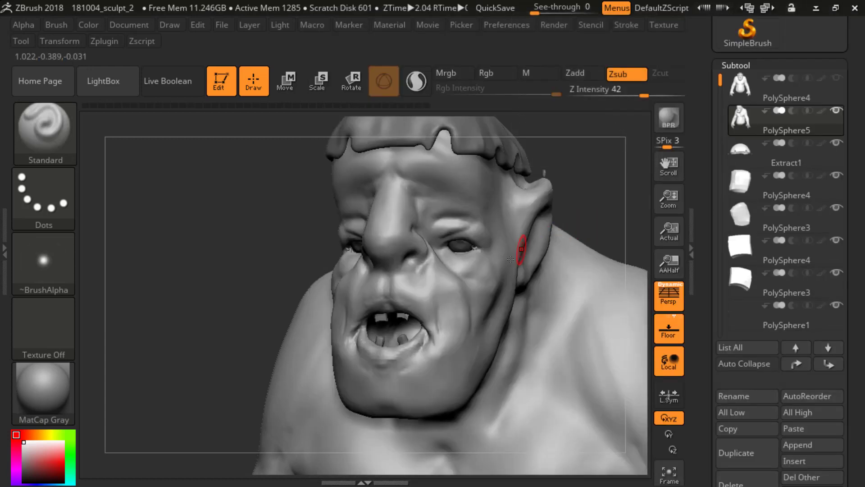
click(69, 278)
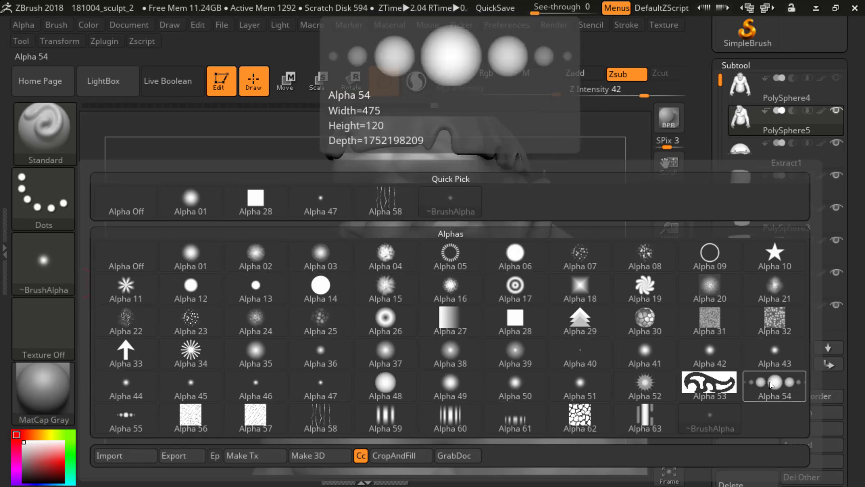
Step: Switch to Chrome and search Google for "skin alpha" in a new window
key(alt+Tab)
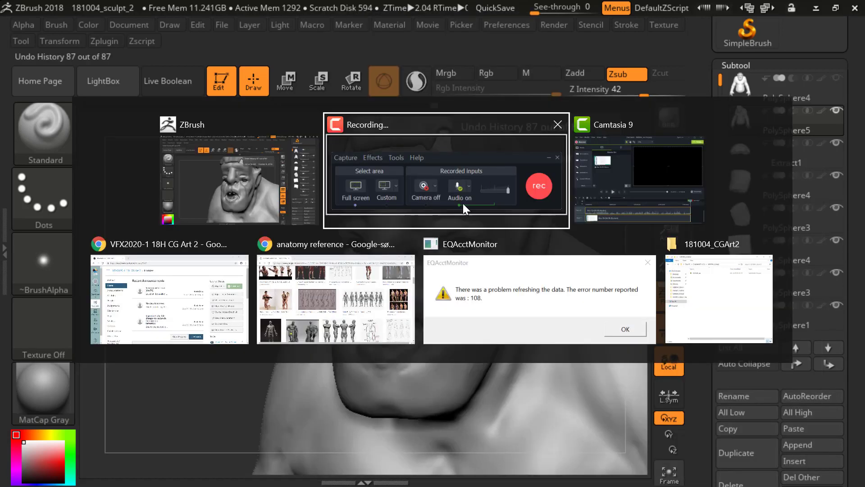
click(280, 289)
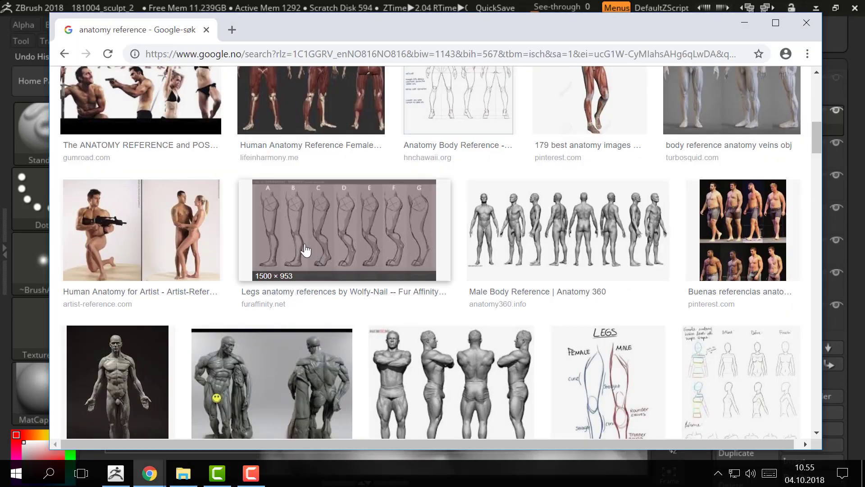
key(ctrl+n)
text(skin alpha)
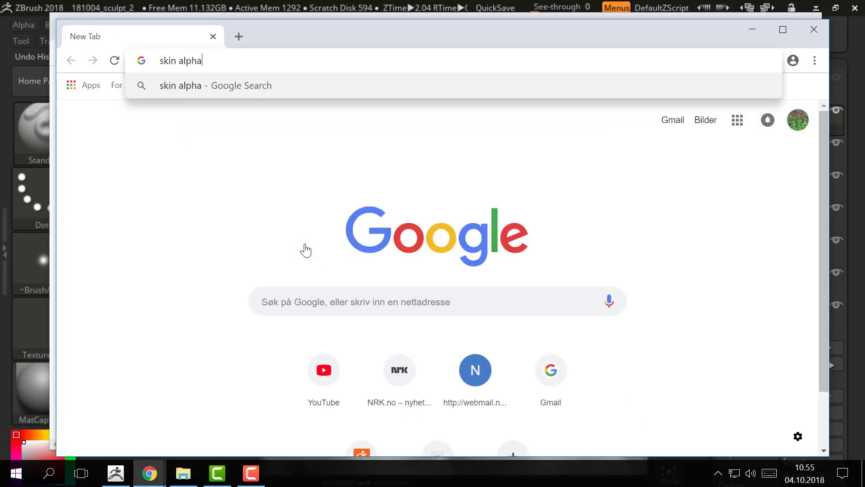
key(Return)
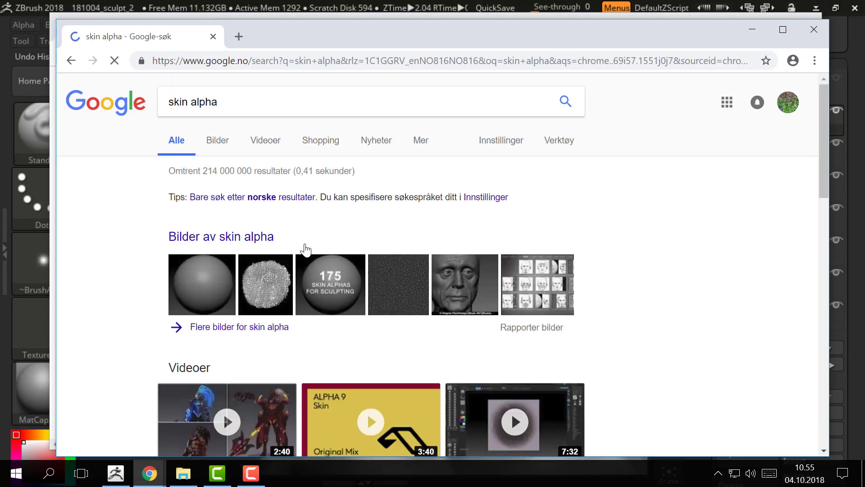
Step: Preview the alphaSkin Faces #01 and Zbrush Skin Alphas image results and switch back to ZBrush
click(330, 300)
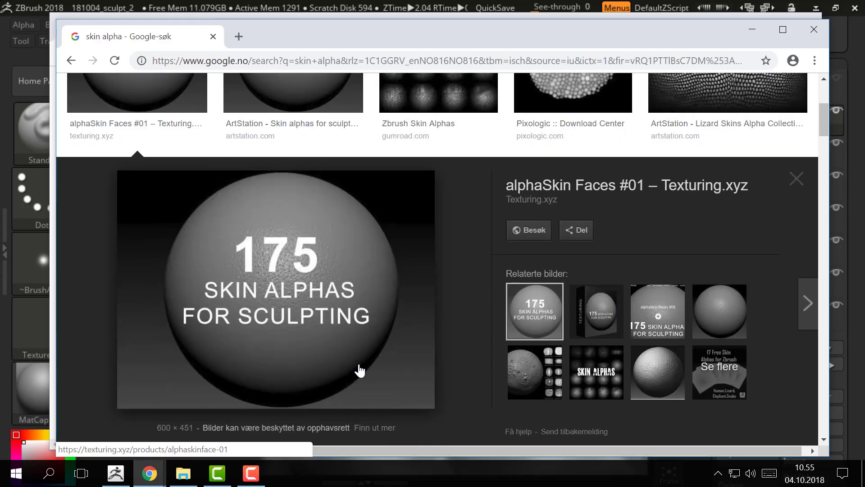
click(605, 371)
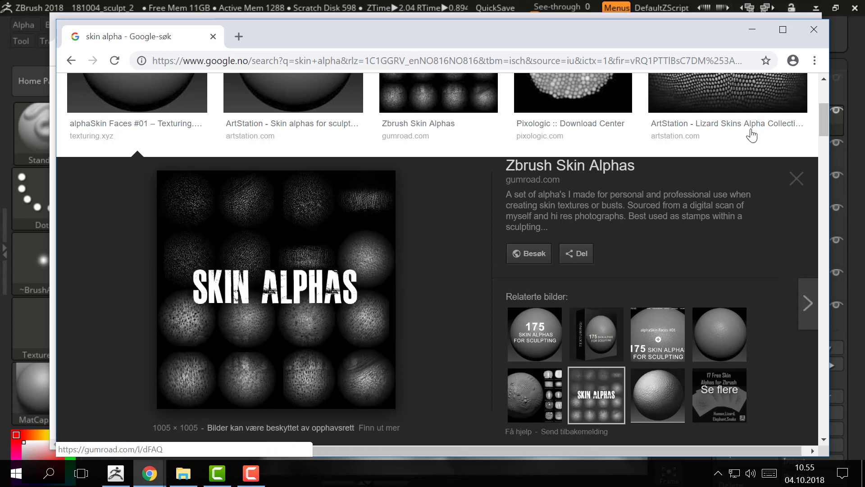
drag(818, 115, 823, 95)
key(alt+Tab)
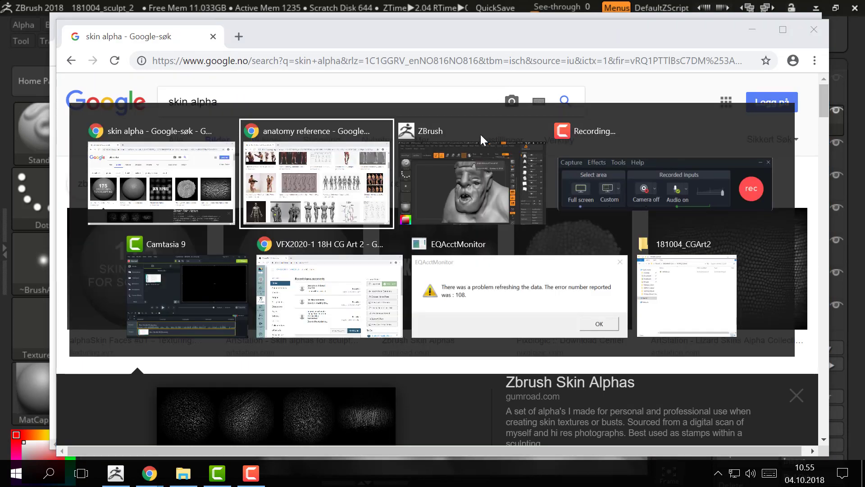
key(alt+Tab)
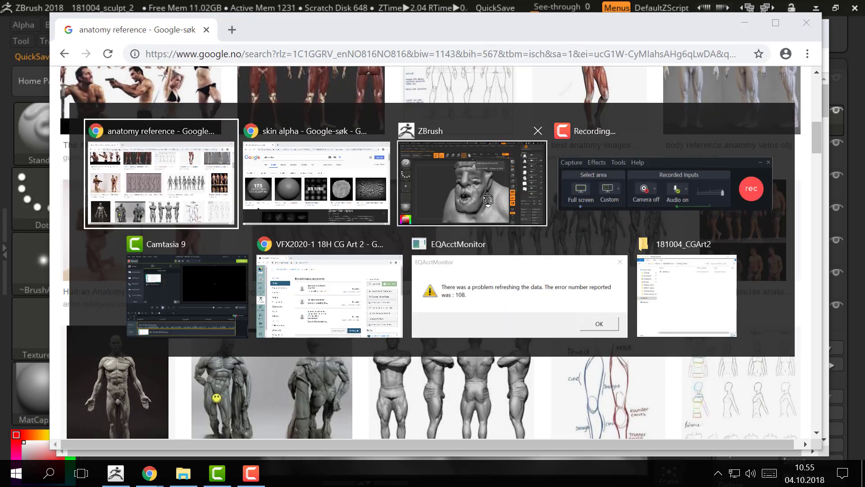
Step: Assign Alpha 24 and the DragRect stroke to the Standard brush
click(62, 255)
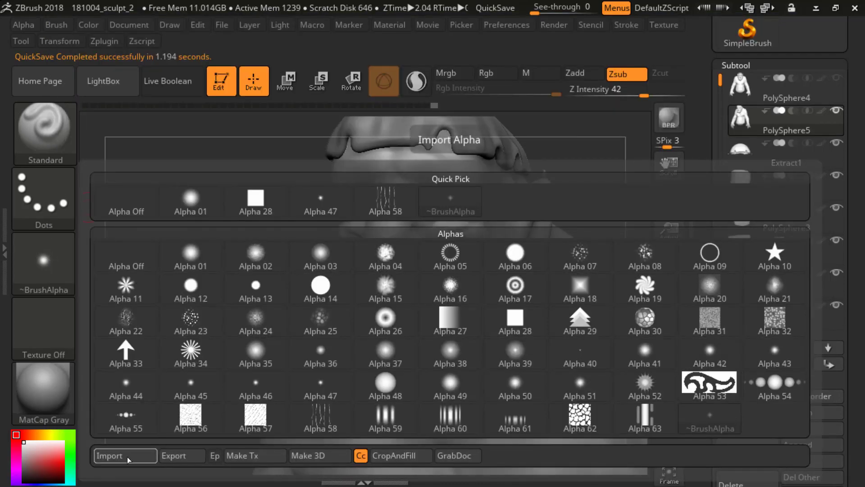
click(266, 332)
click(40, 216)
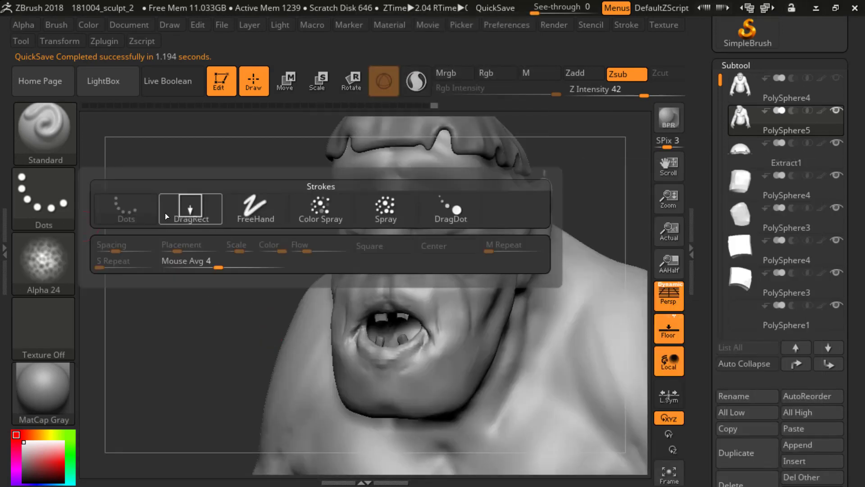
click(165, 213)
Step: Undo a first test stamp, set the Z intensity to 15 and stamp the skin alpha onto the cheek beside the nose
alt+drag(600, 183, 581, 228)
mouse_move(415, 298)
mouse_down()
mouse_move(427, 310)
mouse_move(396, 320)
mouse_move(424, 303)
mouse_move(424, 317)
mouse_up()
key(ctrl+z)
key(u)
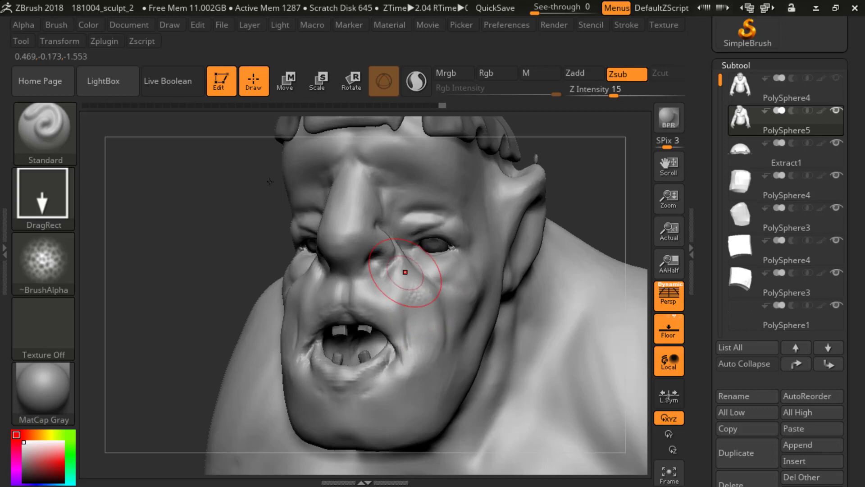
drag(567, 188, 511, 194)
alt+drag(241, 319, 243, 361)
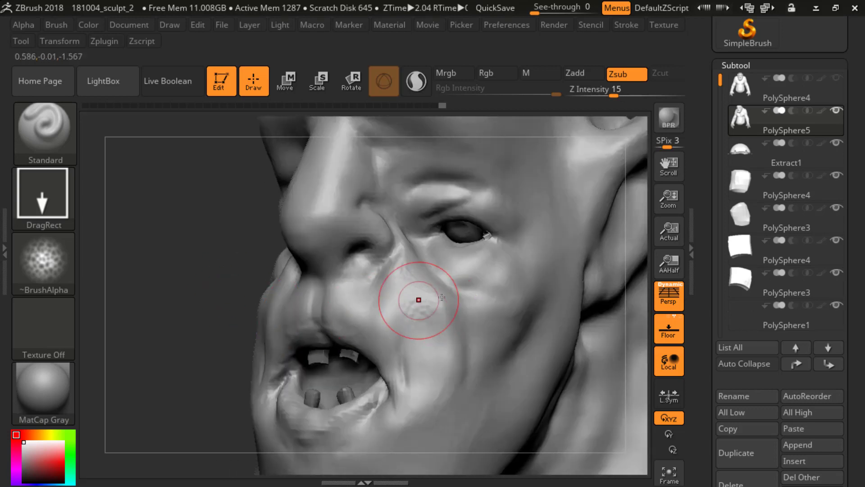
alt+drag(226, 261, 216, 207)
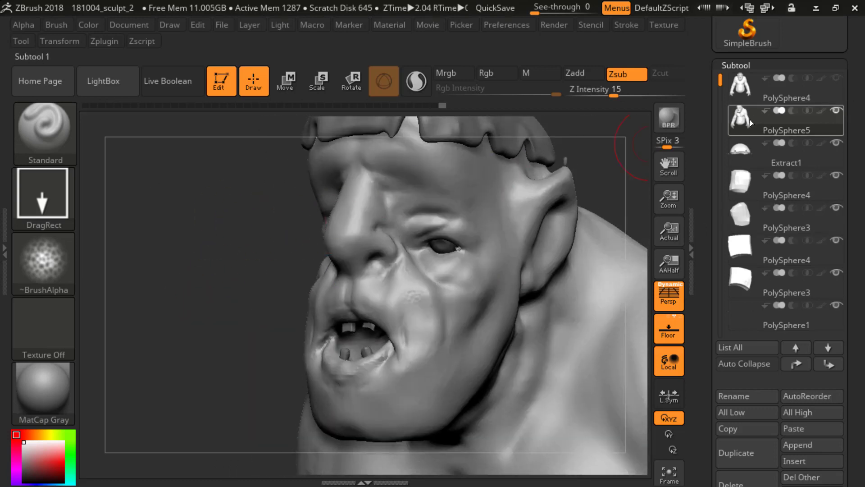
Step: Subdivide the ogre body copy once more and check its polygon count
key(ctrl)
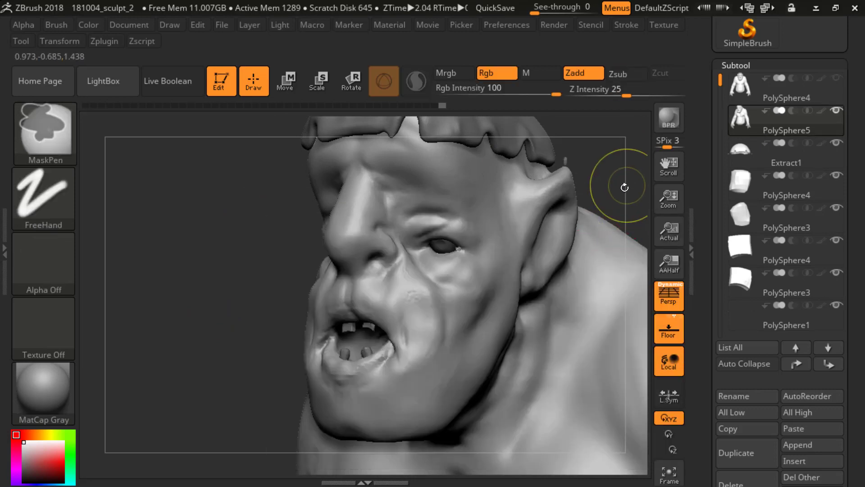
key(ctrl+d)
key(alt)
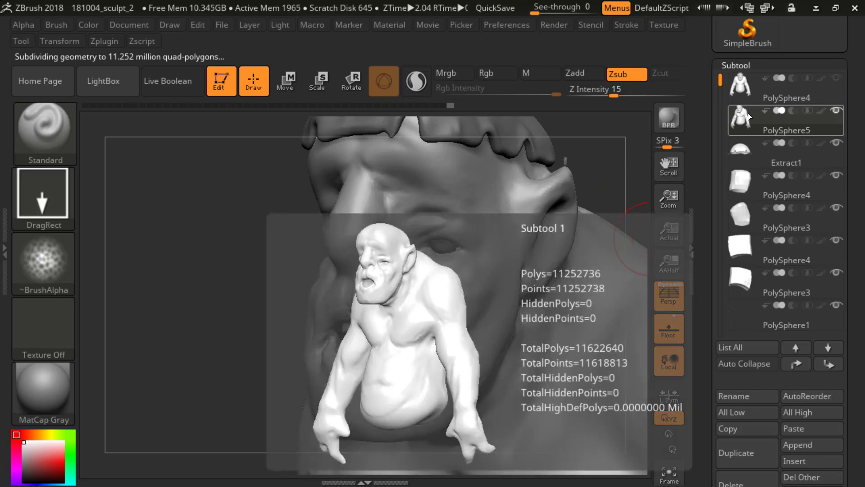
mouse_move(759, 117)
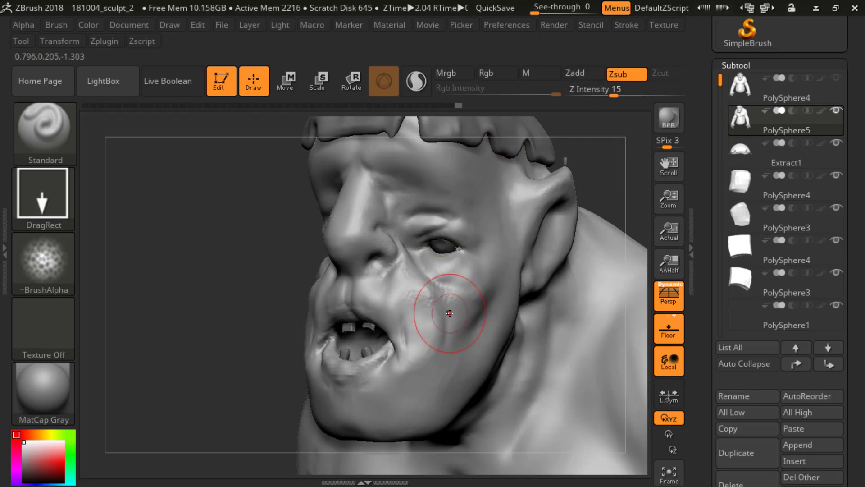
Step: Stamp Alpha 24 skin texture across the cheek and below the outer eye, raising the Z intensity to 21 and adjusting the draw size
drag(452, 336, 435, 320)
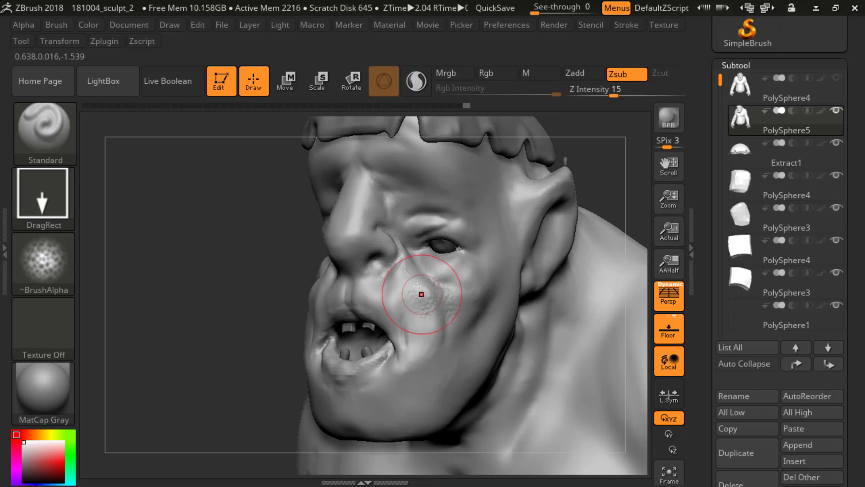
drag(408, 280, 416, 304)
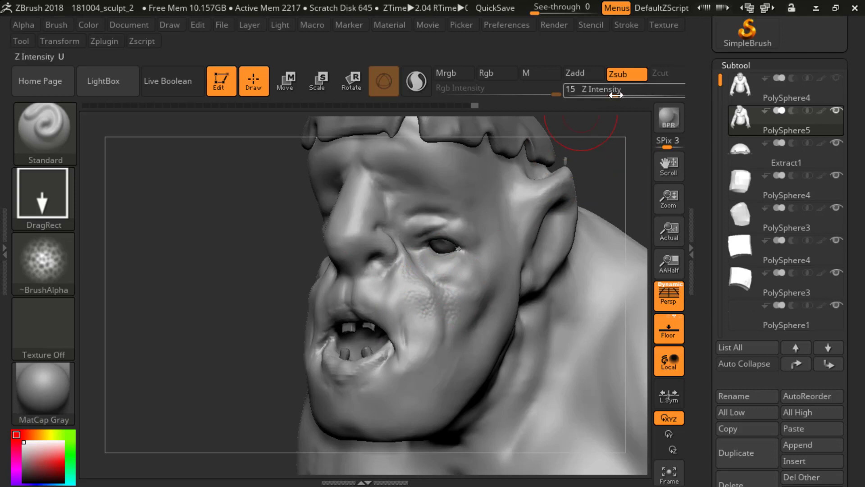
drag(614, 96, 622, 96)
key(s)
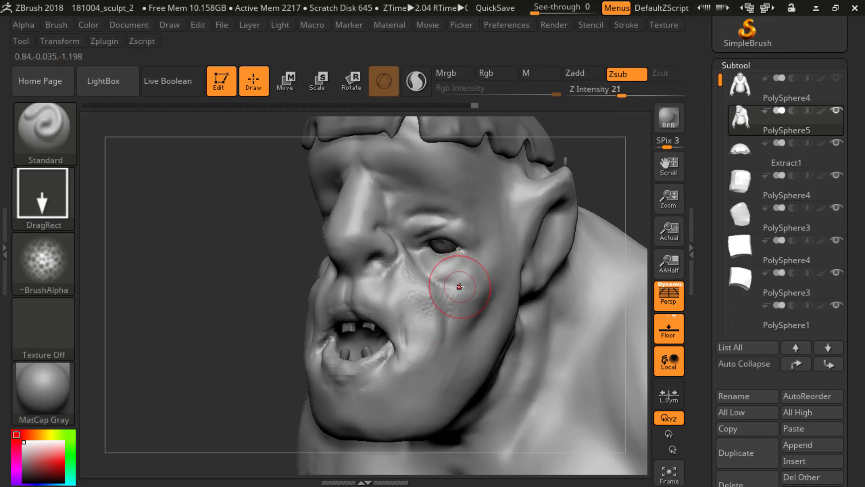
drag(460, 285, 475, 297)
key(ctrl+z)
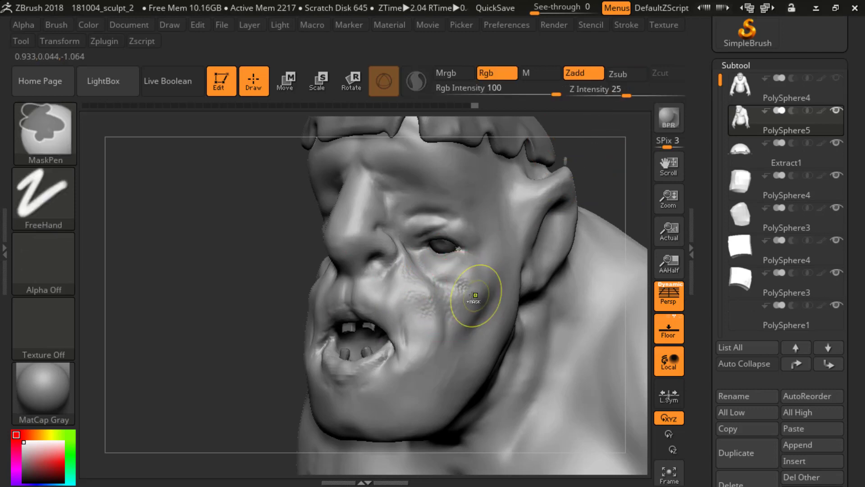
mouse_move(277, 288)
mouse_down()
mouse_move(299, 298)
mouse_move(448, 273)
mouse_move(476, 291)
mouse_move(474, 314)
mouse_up()
drag(266, 294, 592, 191)
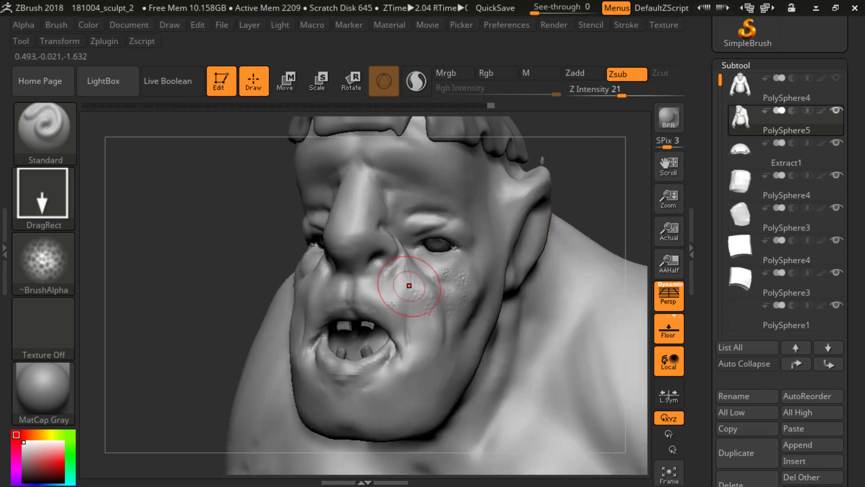
Step: Assign Alpha 40 to the Standard brush and stamp it on the cheek below the eye
click(63, 269)
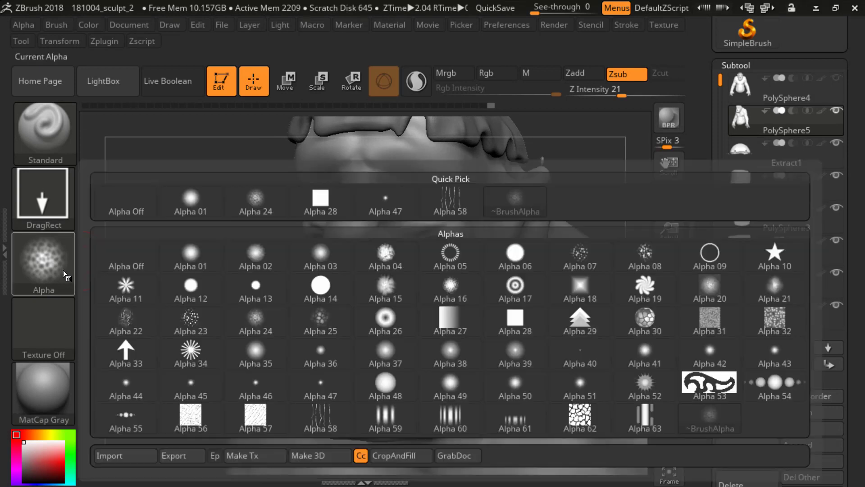
click(574, 353)
drag(419, 287, 472, 285)
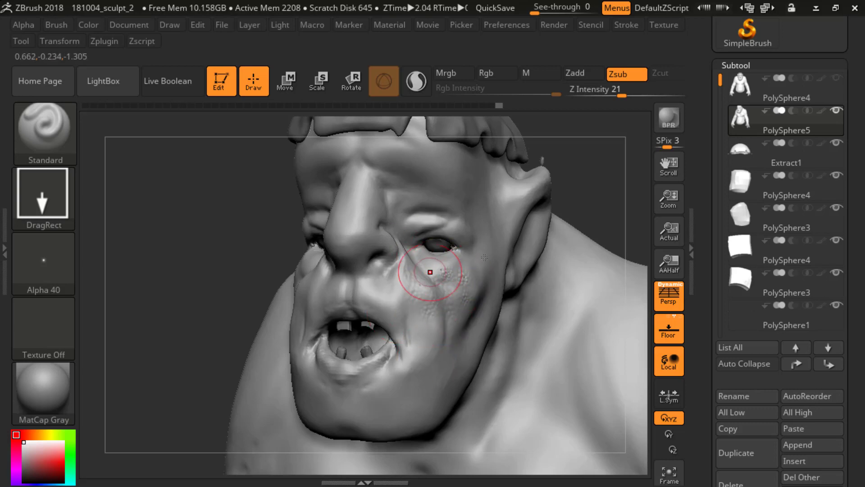
click(58, 260)
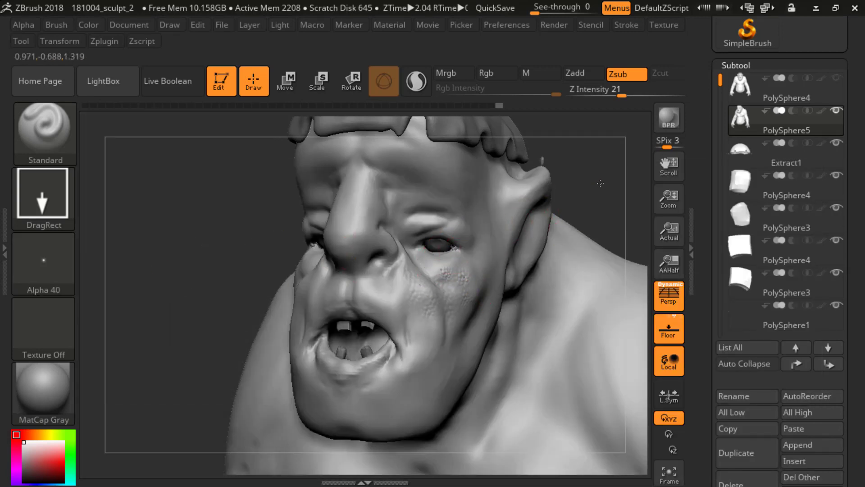
Step: Switch to the ClayBuildup brush and dab tiny bumps on the cheek just below the eye
alt+drag(600, 183, 597, 216)
key(b)
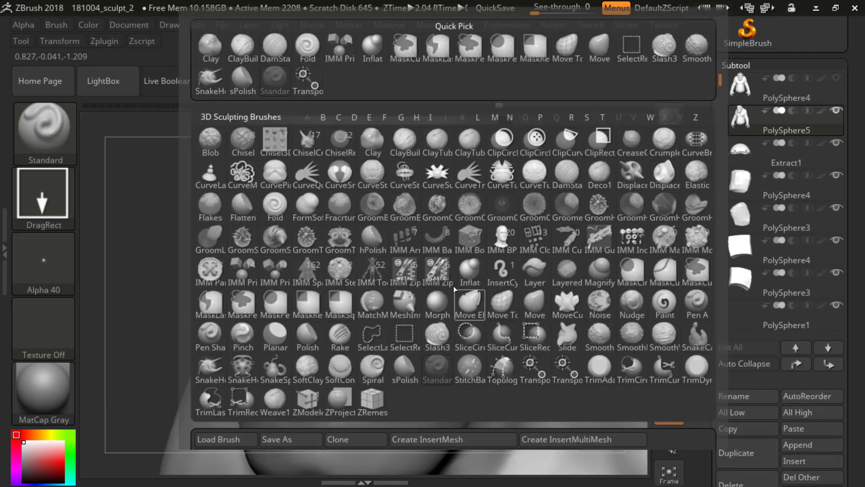
key(c)
key(b)
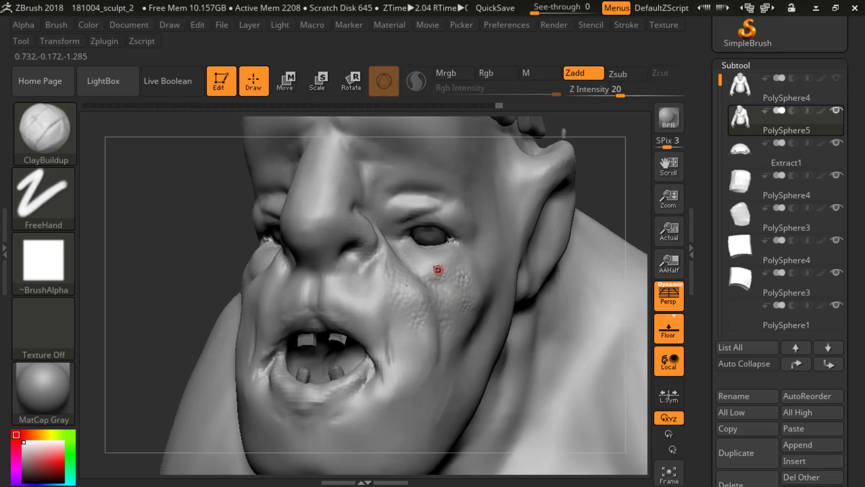
drag(441, 269, 440, 272)
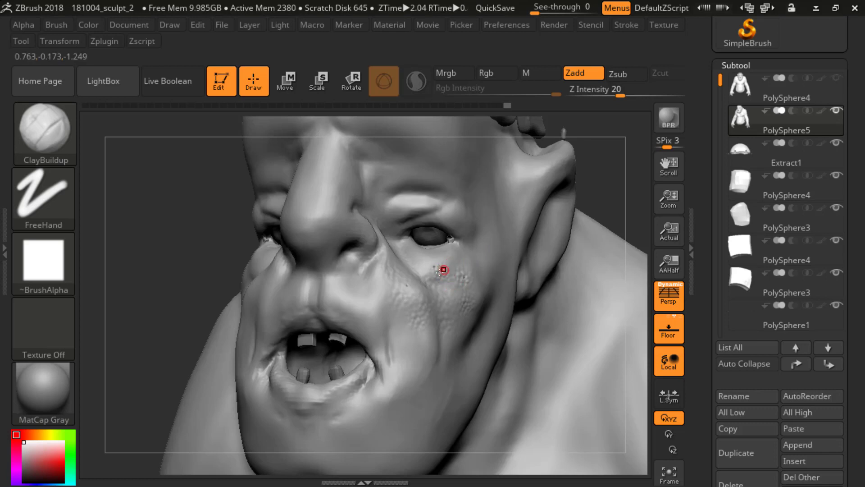
Step: Return to the Standard brush, assign Alpha 31 and stamp its pore texture on the lower cheek beside the mouth
key(b)
key(s)
key(t)
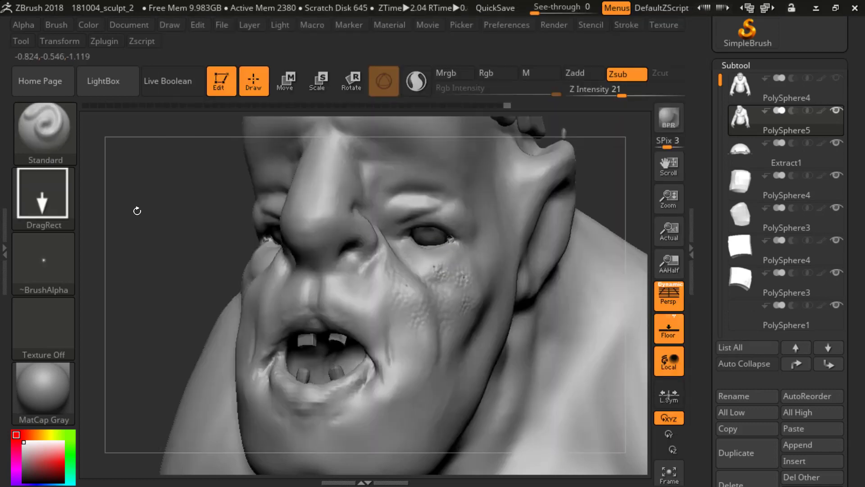
click(67, 259)
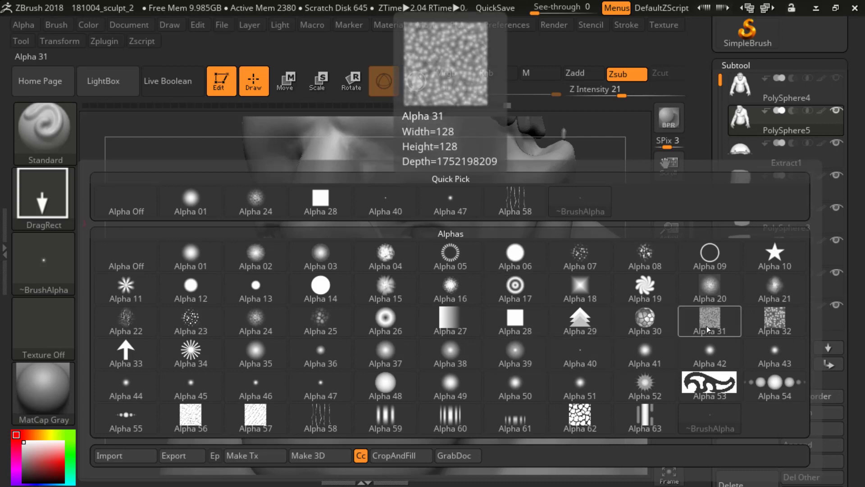
click(706, 323)
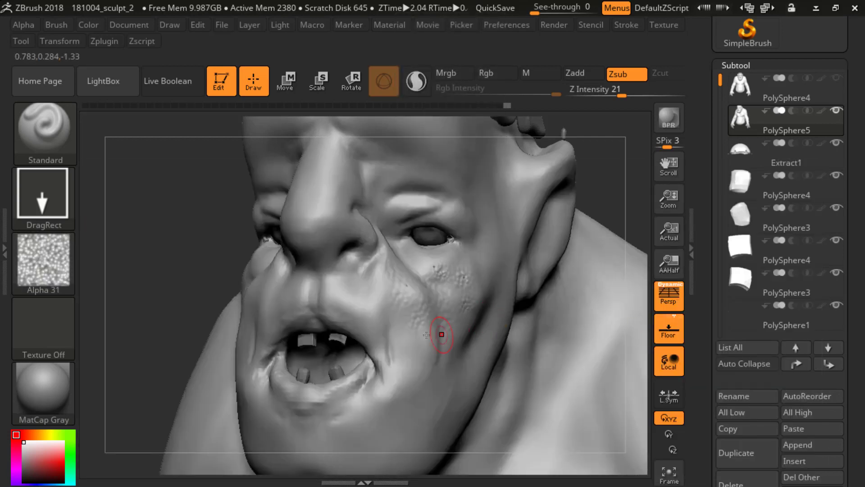
key(s)
drag(420, 319, 446, 358)
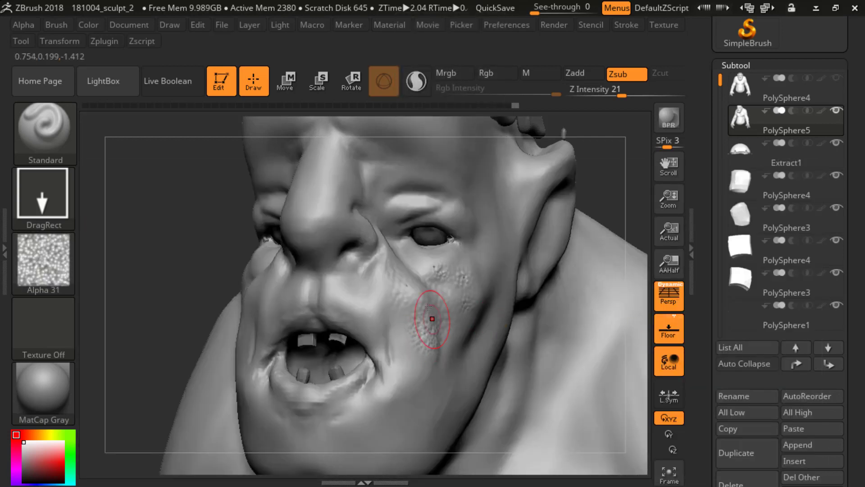
Step: Stamp Alpha 31 pore texture along the bridge and side of the nose
drag(361, 218, 347, 212)
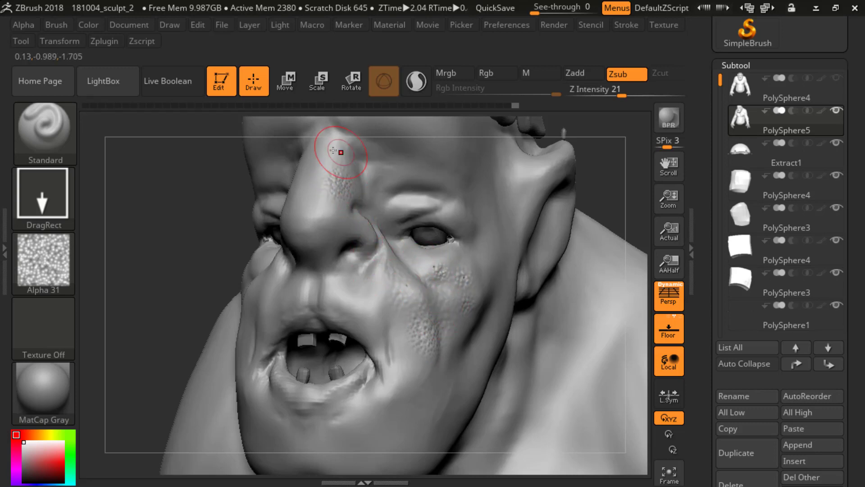
drag(334, 152, 346, 172)
drag(341, 170, 354, 181)
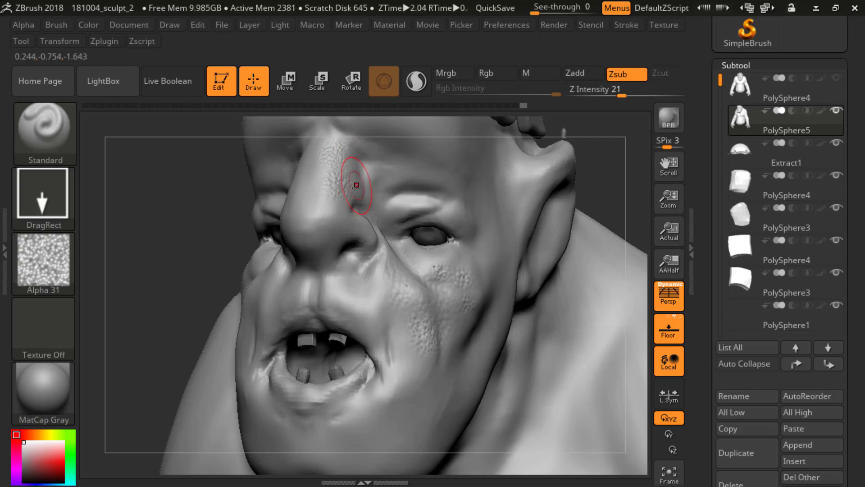
drag(333, 209, 343, 217)
Step: Undo the last nose stamp, set the Z intensity to 14 and stamp Alpha 31 beside the nose bridge and on the nose tip
key(ctrl)
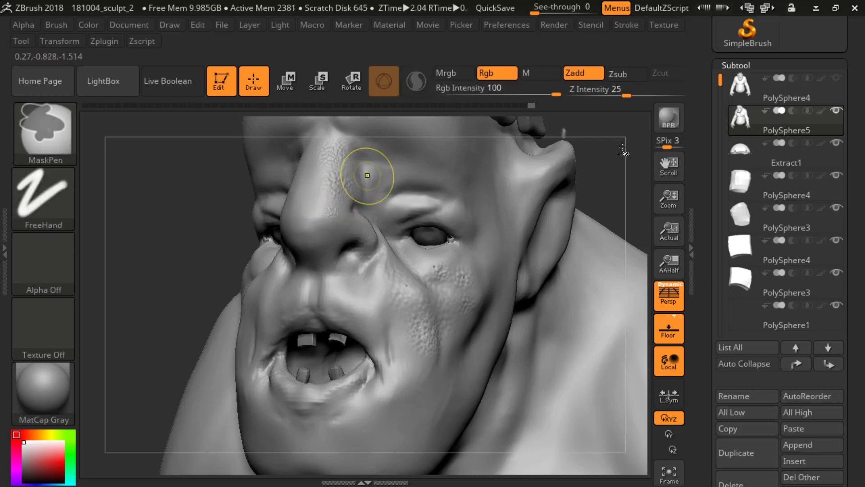
key(ctrl+z)
alt+drag(598, 165, 603, 197)
mouse_move(349, 185)
mouse_down()
mouse_move(377, 201)
mouse_move(351, 181)
mouse_move(391, 191)
mouse_up()
key(u)
mouse_move(327, 233)
mouse_down()
mouse_move(349, 239)
mouse_move(341, 265)
mouse_up()
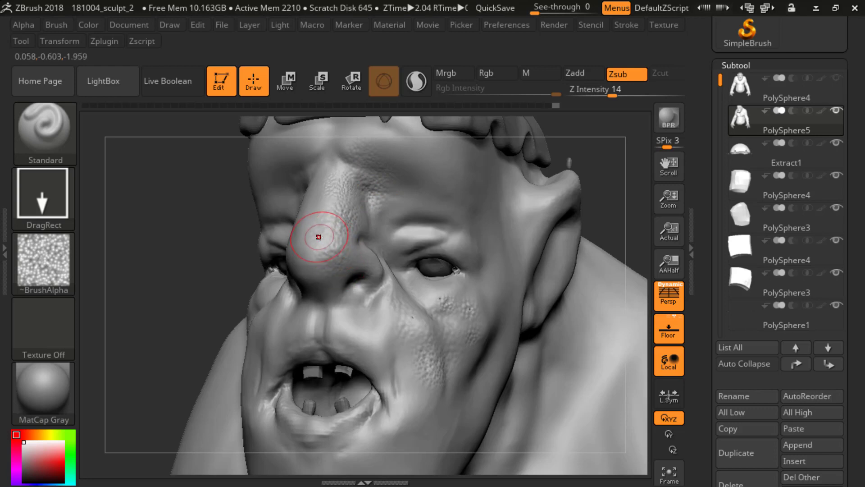
drag(320, 237, 325, 272)
Step: Stamp Alpha 31 texture on the skin between the nose and the inner eye corner
mouse_move(223, 252)
mouse_down()
mouse_move(357, 218)
mouse_move(388, 265)
mouse_up()
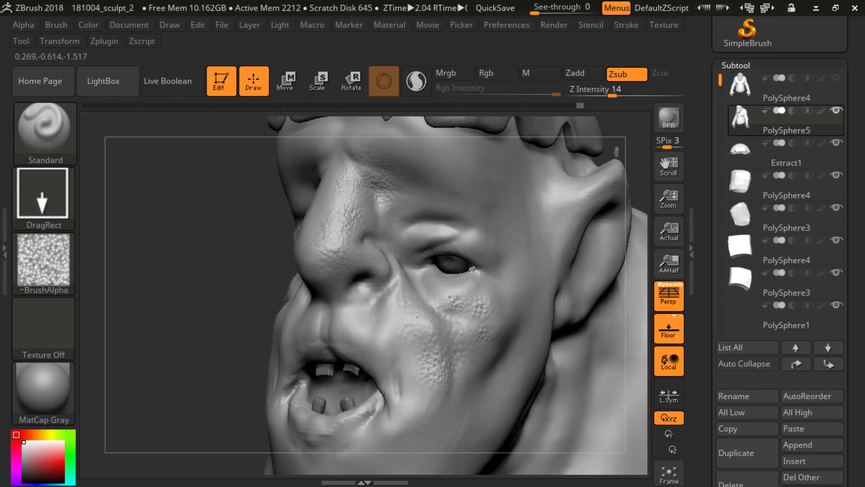
drag(391, 229, 411, 214)
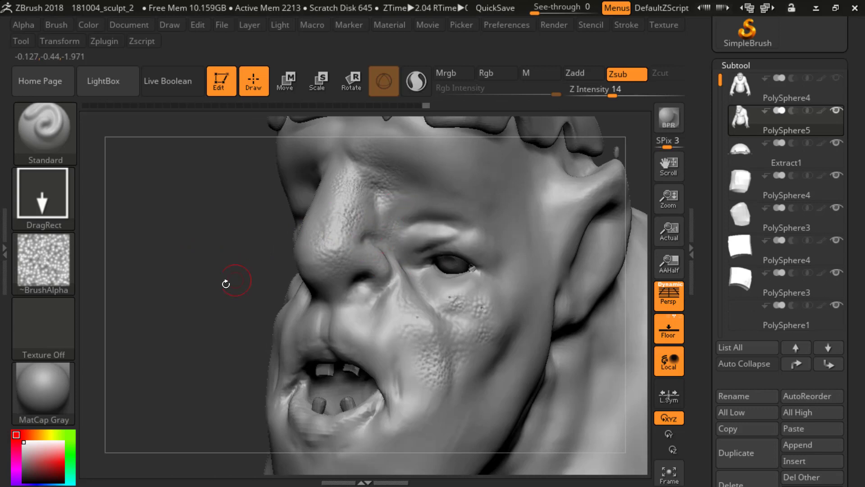
drag(228, 286, 338, 222)
drag(288, 260, 256, 261)
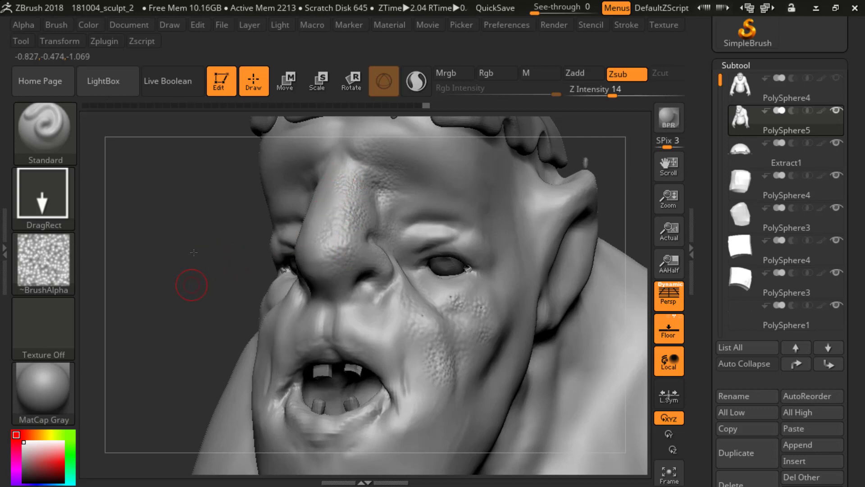
Step: Stamp Alpha 31 texture across the brow and the forehead above the eye
alt+drag(194, 252, 195, 221)
drag(236, 274, 361, 268)
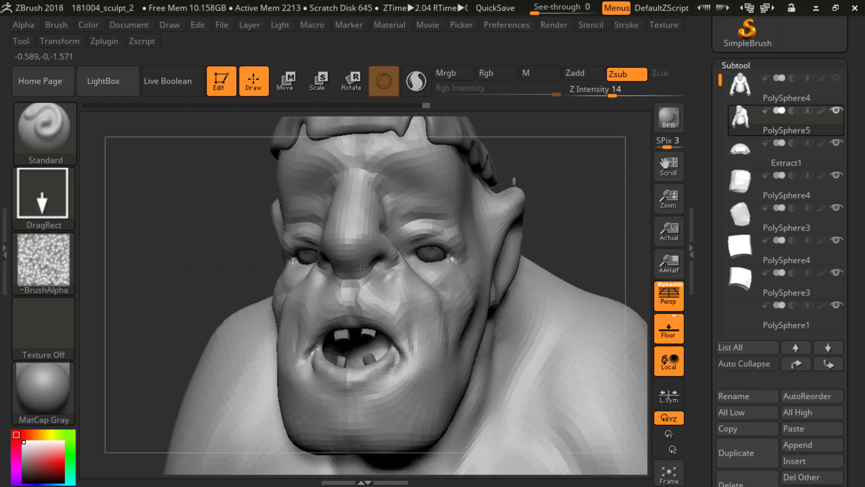
drag(576, 180, 536, 198)
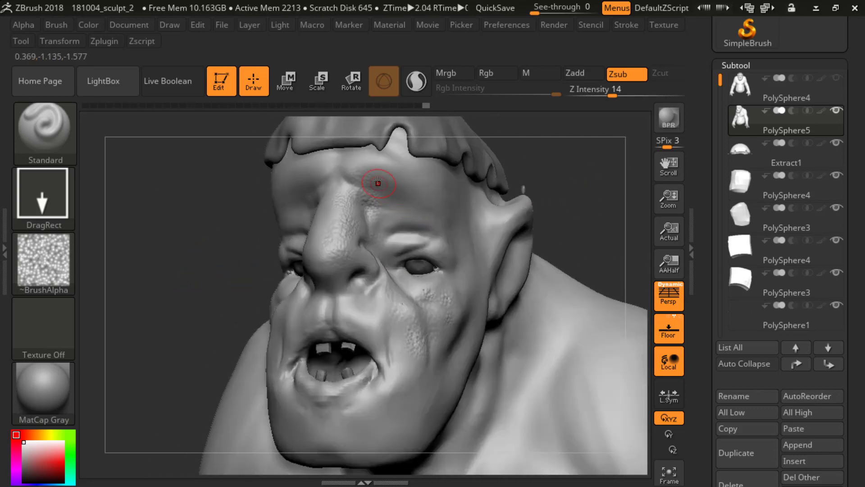
mouse_move(378, 183)
mouse_down()
mouse_move(340, 167)
mouse_move(365, 157)
mouse_up()
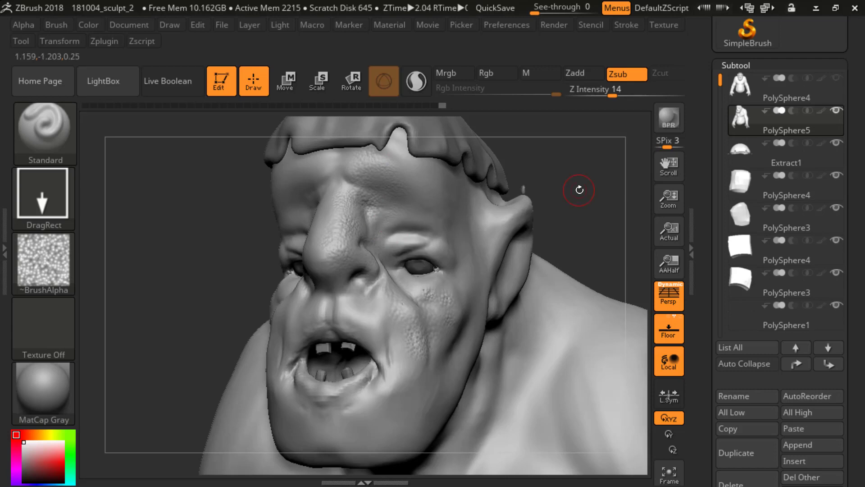
drag(579, 190, 557, 191)
alt+drag(177, 241, 223, 255)
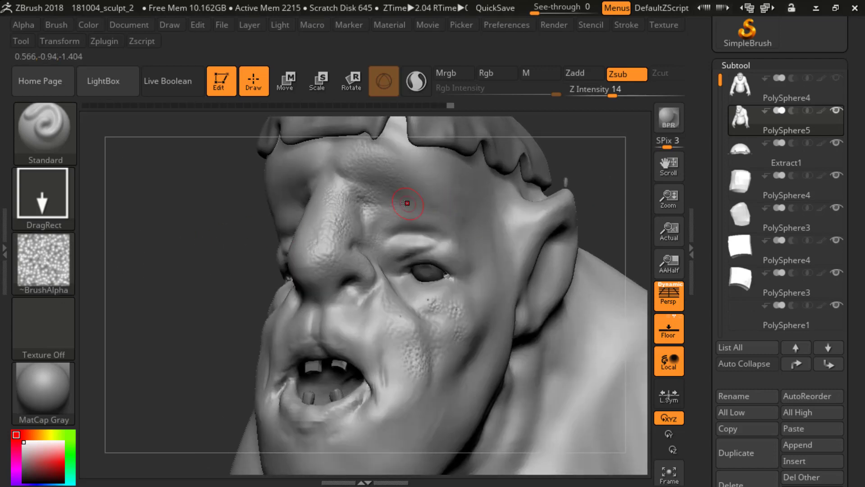
mouse_move(381, 136)
right_down()
mouse_move(428, 141)
mouse_move(388, 149)
right_up()
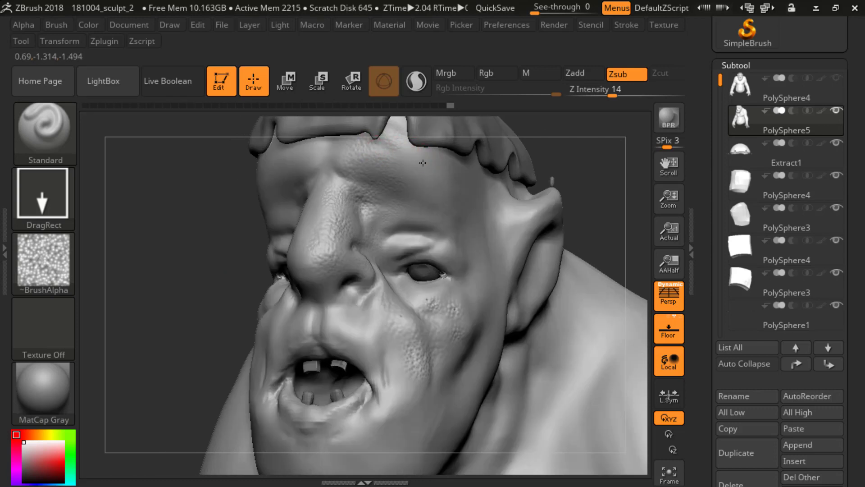
drag(426, 173, 426, 173)
drag(413, 168, 426, 213)
mouse_move(433, 180)
mouse_down()
mouse_move(439, 205)
mouse_move(445, 172)
mouse_up()
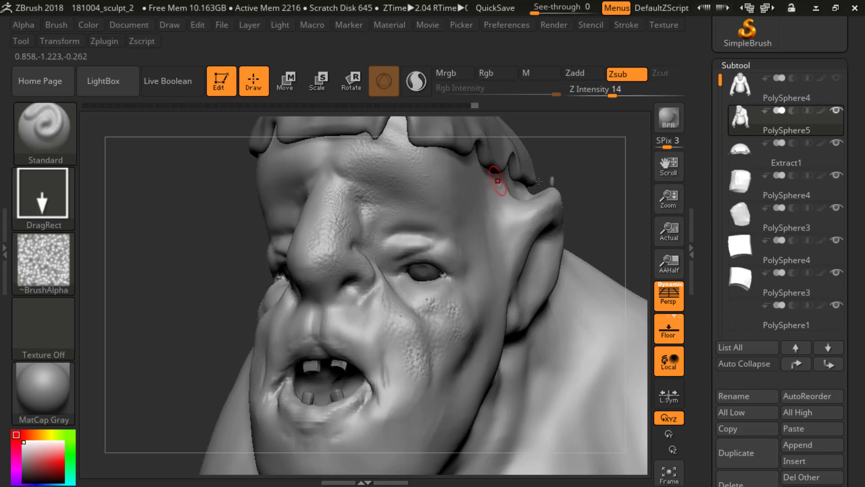
Step: Switch to Chrome, search for "texturing xyz" in a new window and open the Texturing.xyz website
key(alt+Tab)
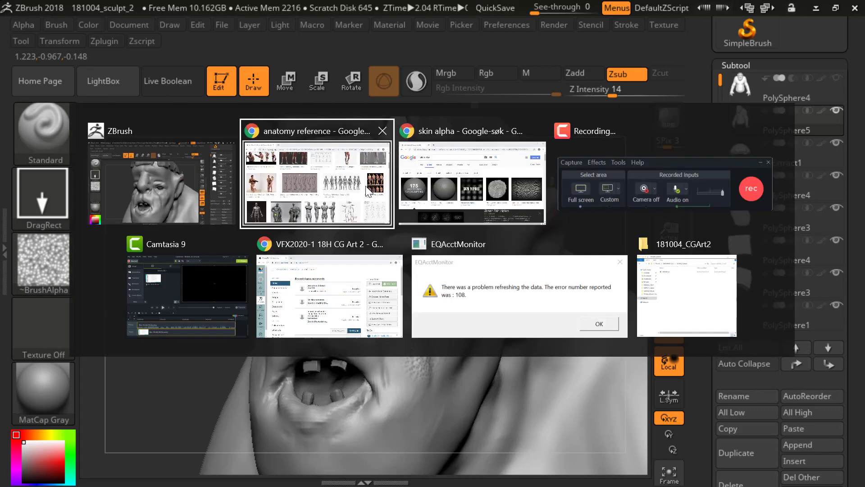
click(380, 179)
key(ctrl+n)
text(texturing)
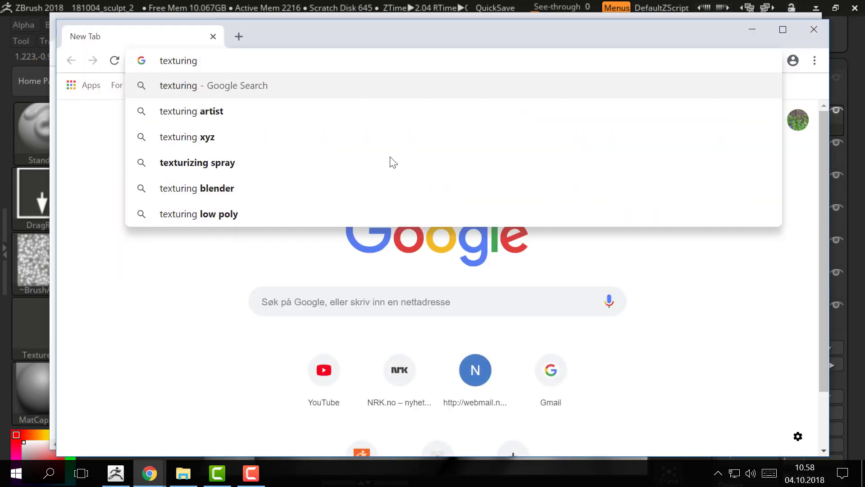
text( x)
key(Down)
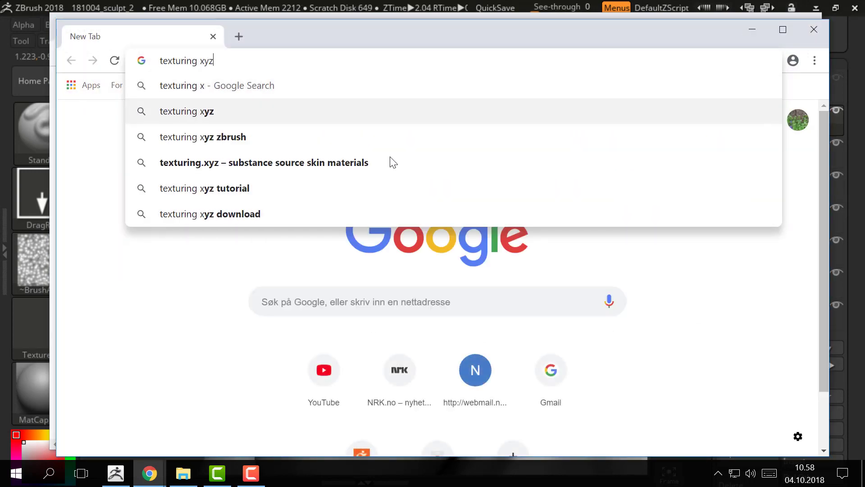
key(Return)
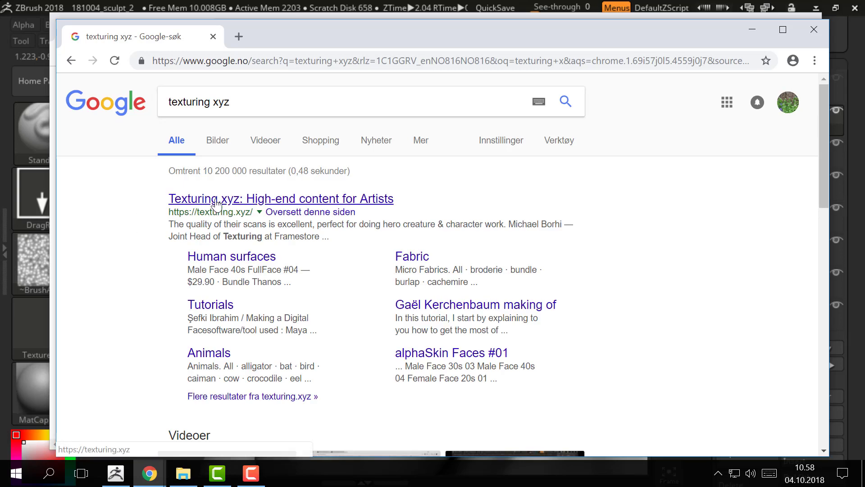
click(215, 199)
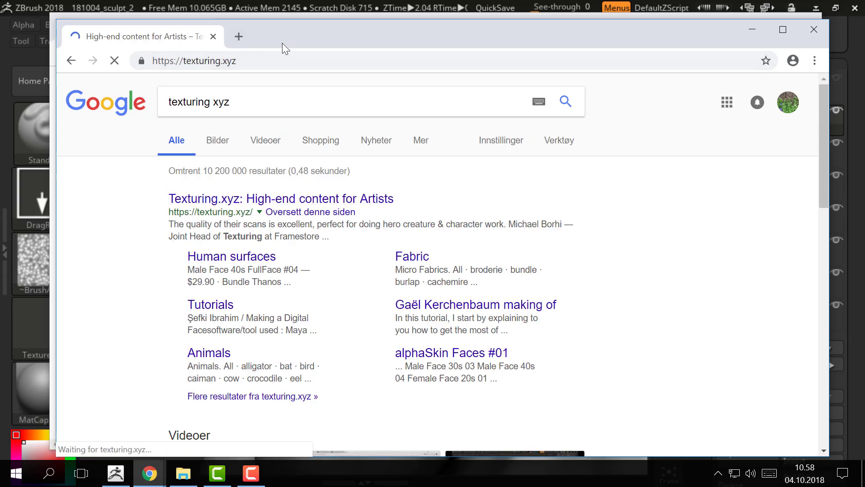
drag(282, 42, 276, 29)
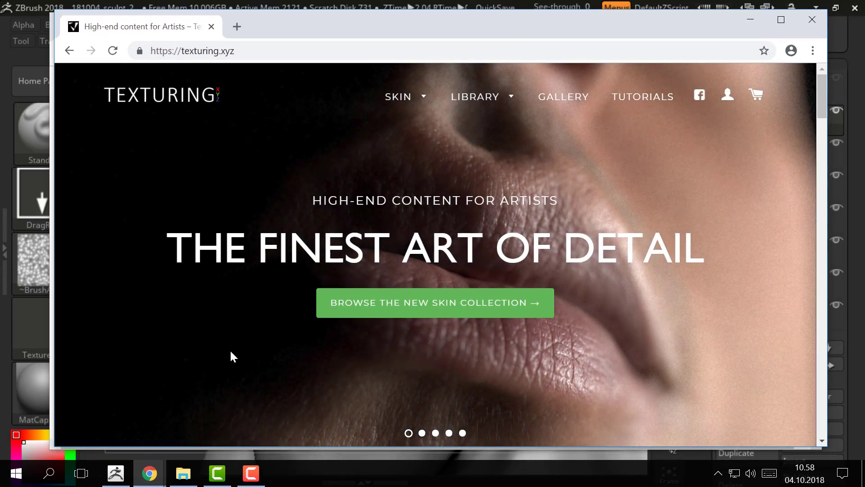
Step: Browse the new and featured products on the Texturing.xyz home page for face scans, skin alphas and animal skin textures
scroll(487, 302, down, 15)
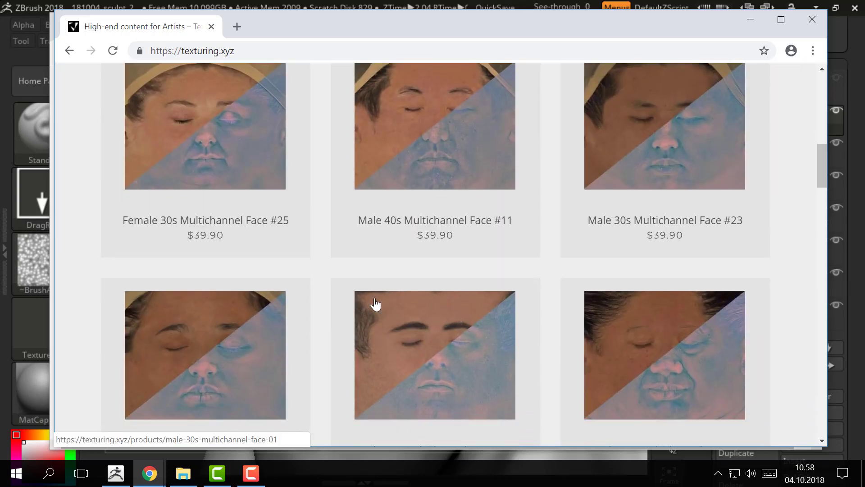
scroll(372, 303, down, 5)
scroll(334, 316, up, 2)
scroll(329, 317, up, 8)
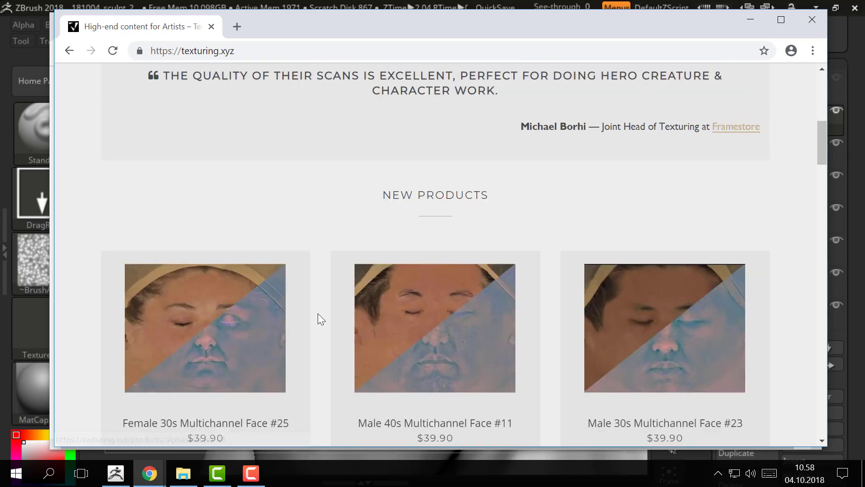
scroll(320, 294, down, 3)
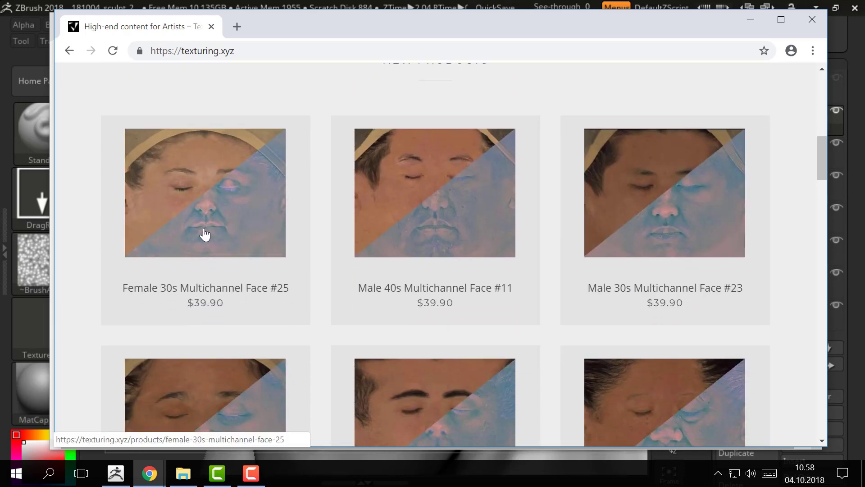
scroll(204, 234, down, 9)
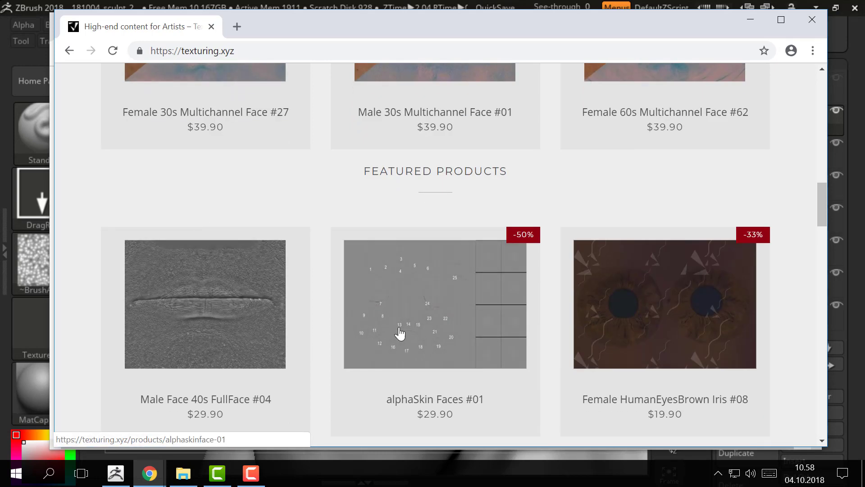
scroll(399, 333, down, 8)
scroll(251, 228, up, 6)
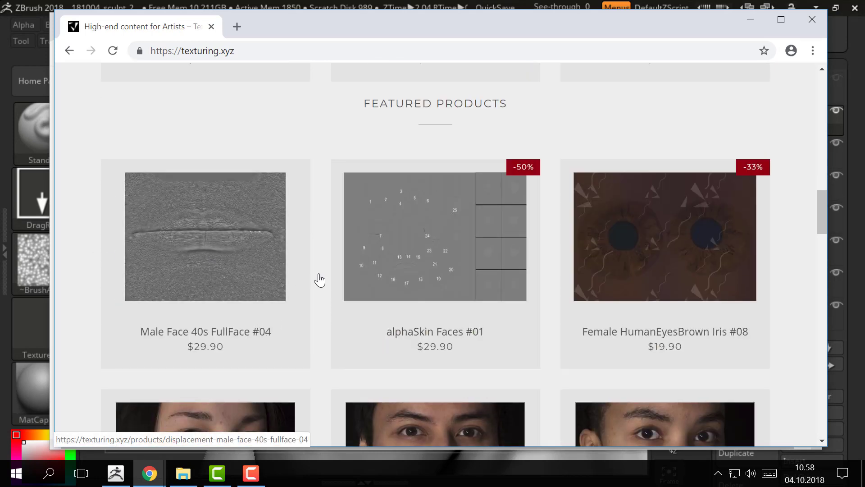
scroll(320, 280, down, 12)
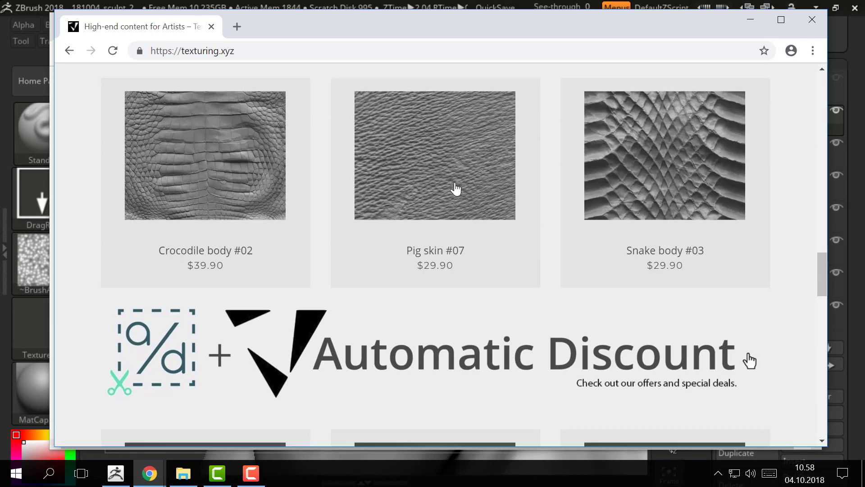
Step: Open the Male Face 40s FullFace #04 product page and examine its displacement map previews
scroll(409, 208, up, 12)
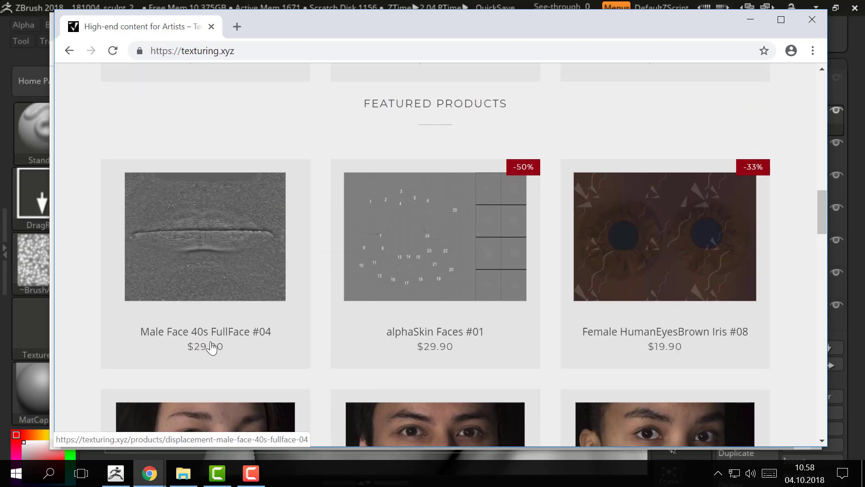
click(218, 286)
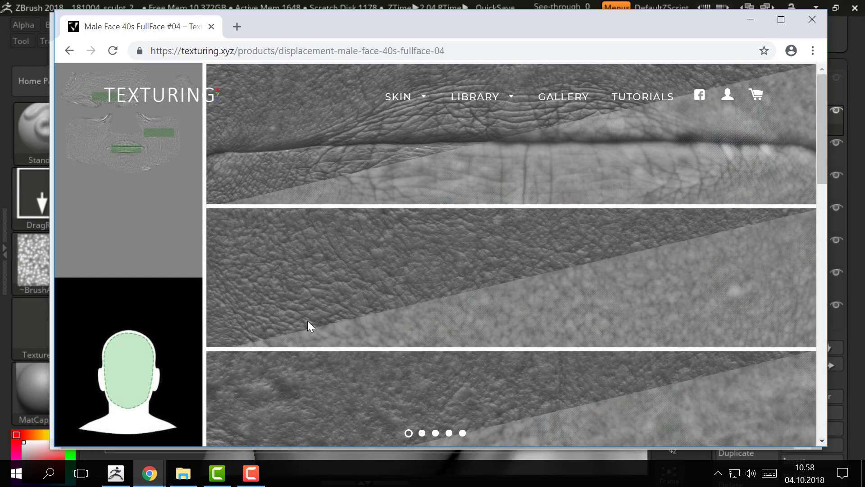
scroll(431, 283, down, 6)
scroll(430, 283, up, 6)
Step: Switch to File Explorer and open the network location \\mmtlager-ste
key(alt+Tab)
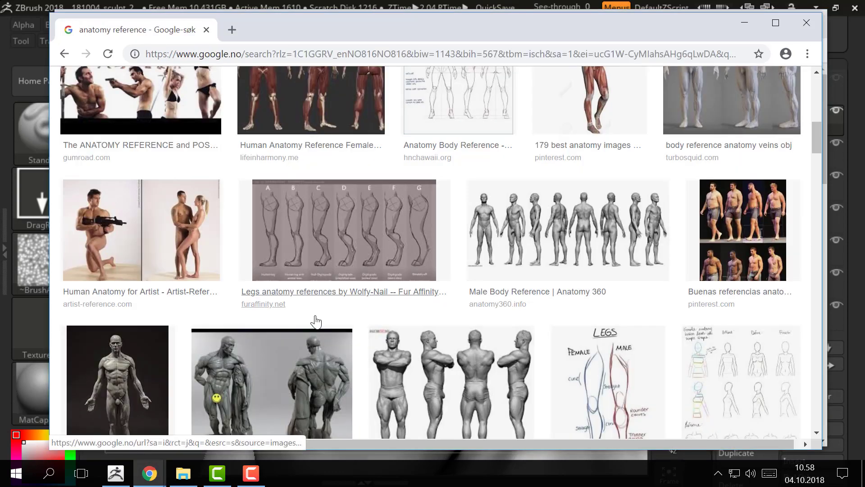
key(alt+Tab)
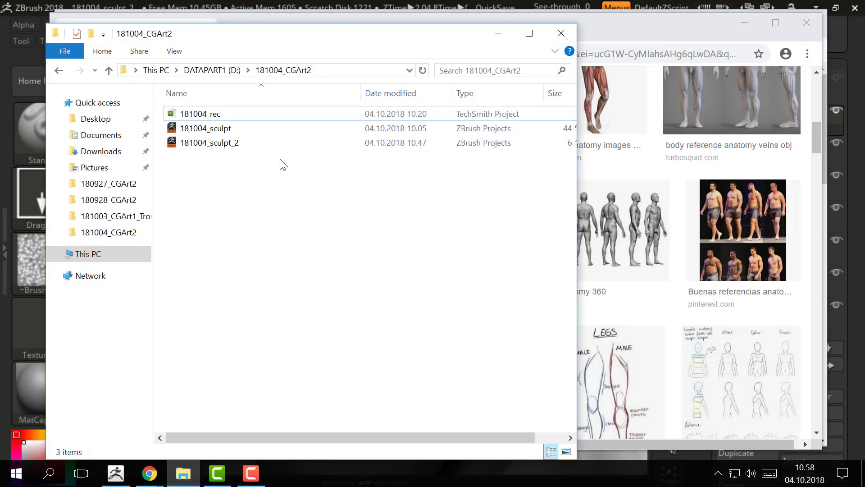
click(352, 50)
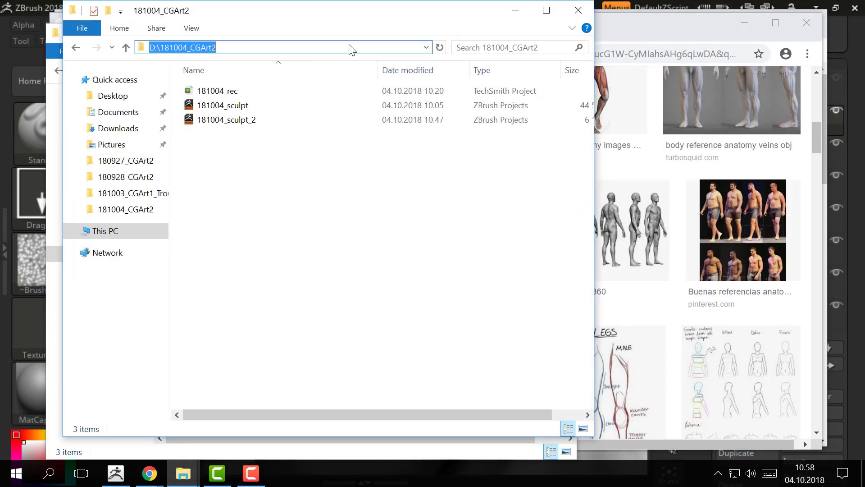
text(\\mmtlag)
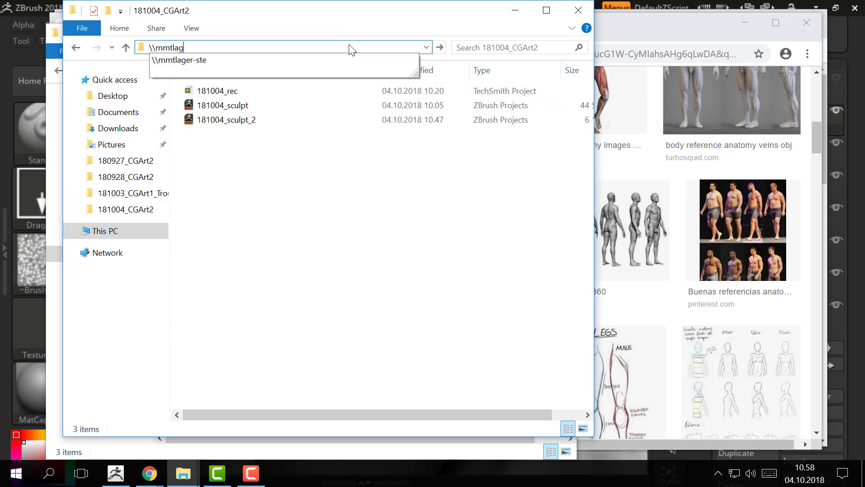
text(er-ste)
key(Return)
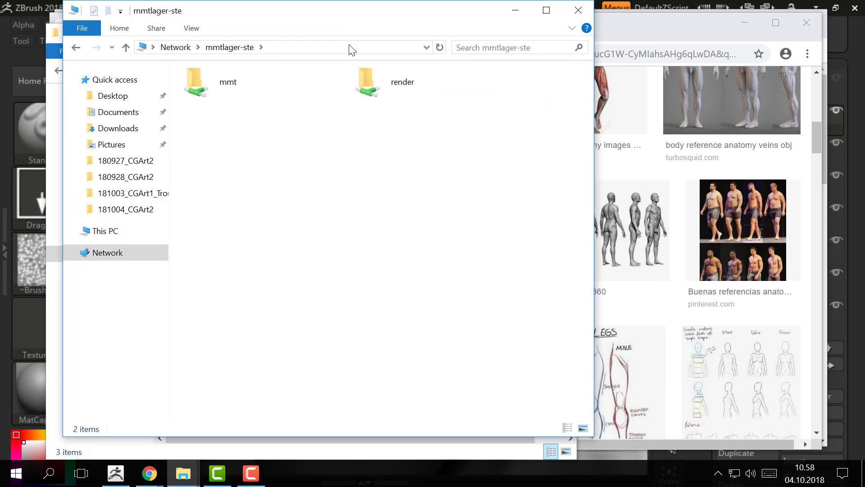
Step: From mmt\teaching, go through the instructor's folder to _Resources\_TEXTURES\TexturingXYZ and open the texturingxyz_displace_male_fullface_04 folder
double_click(259, 71)
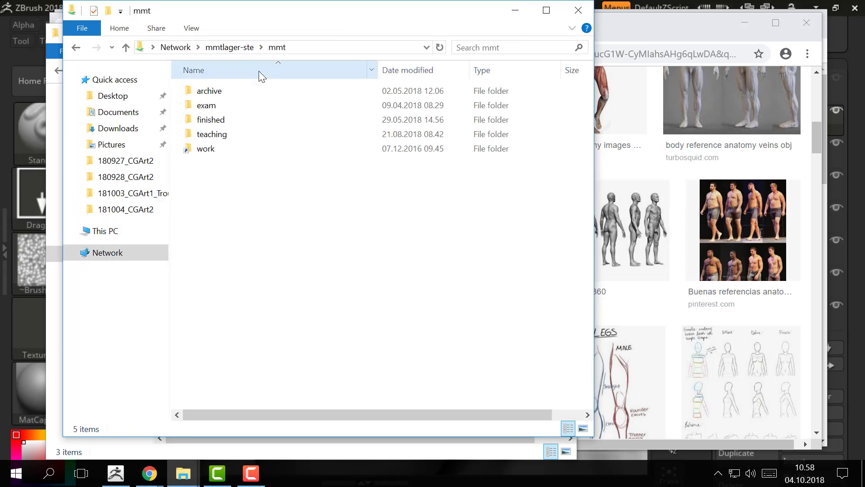
double_click(232, 137)
double_click(212, 350)
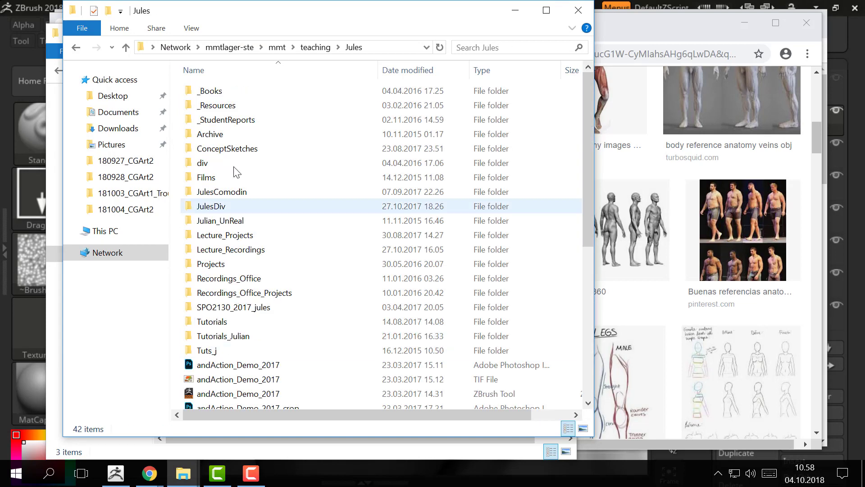
double_click(219, 107)
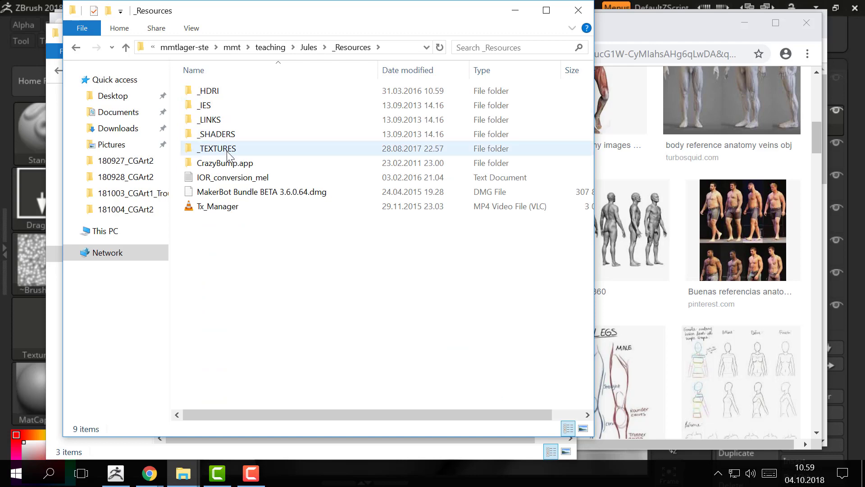
double_click(228, 153)
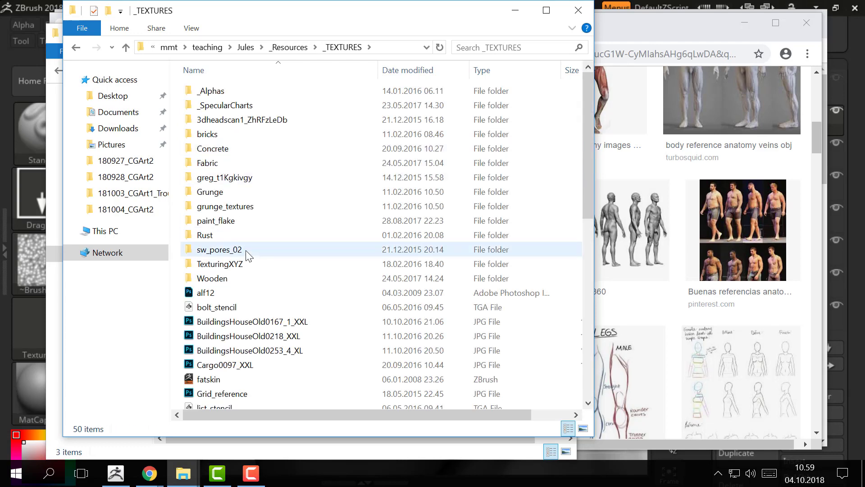
double_click(249, 266)
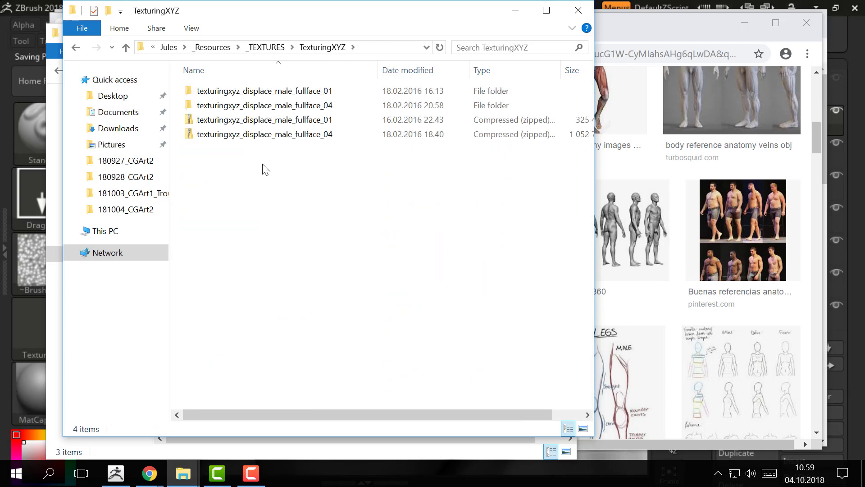
double_click(325, 109)
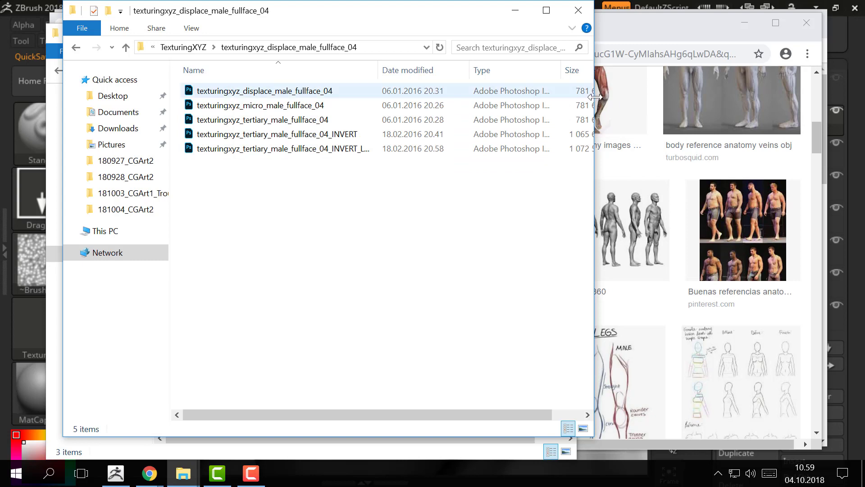
Step: Widen the folder window and open the texturingxyz_displace_male_fullface_04 file in Adobe Photoshop CC 2018, dismissing the scale notice
drag(593, 104, 752, 110)
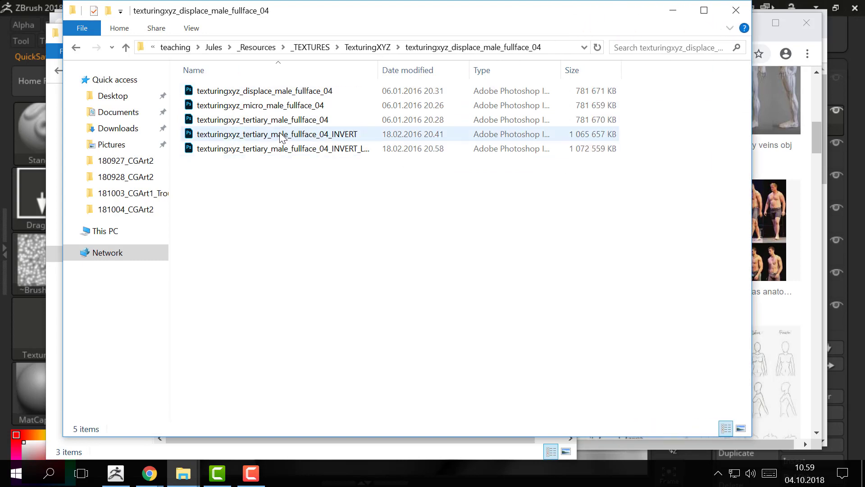
click(315, 92)
right_click(328, 95)
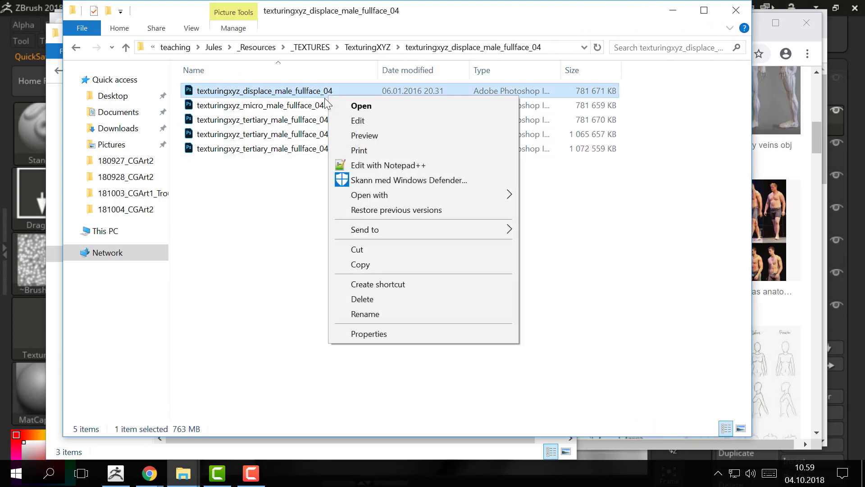
mouse_move(417, 195)
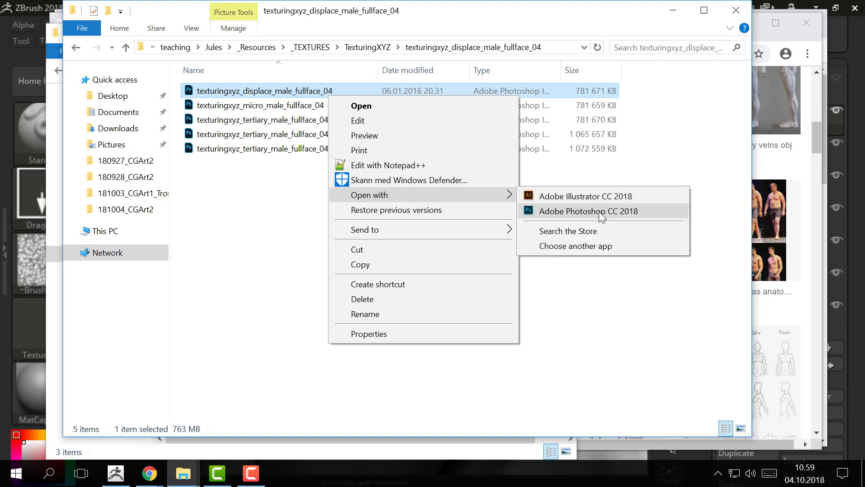
click(602, 214)
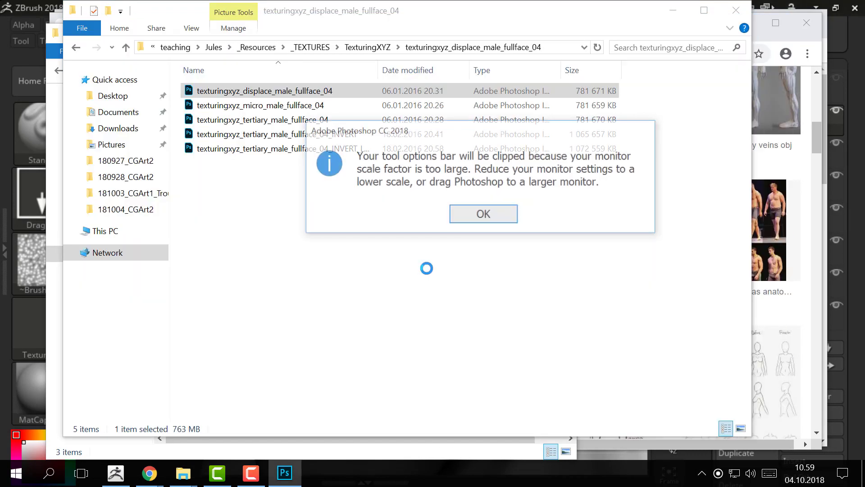
click(474, 215)
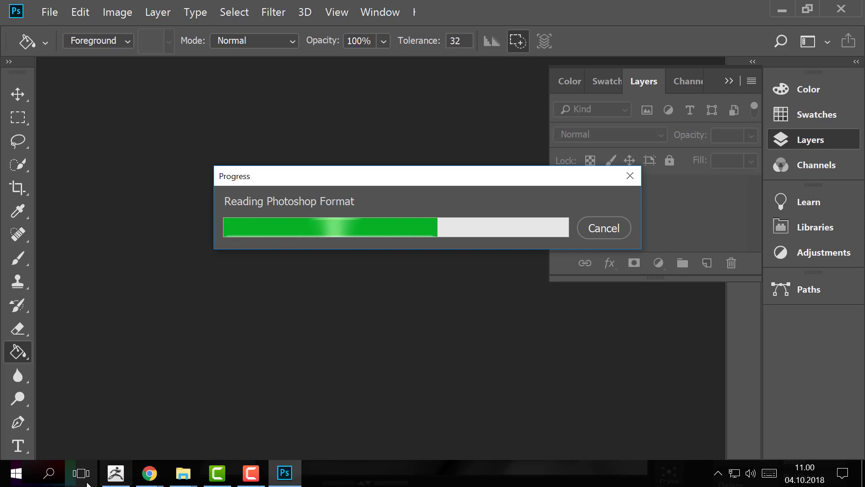
Step: Switch to ZBrush while the texture loads, check the loading progress in Photoshop and return to the sculpt
click(116, 472)
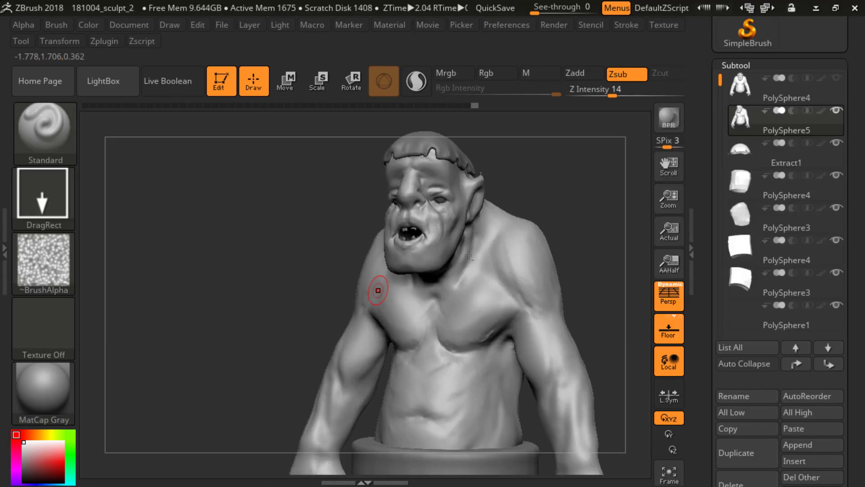
mouse_move(600, 212)
mouse_down()
mouse_move(606, 248)
mouse_move(539, 242)
mouse_move(554, 253)
mouse_move(548, 231)
mouse_up()
key(alt+Tab)
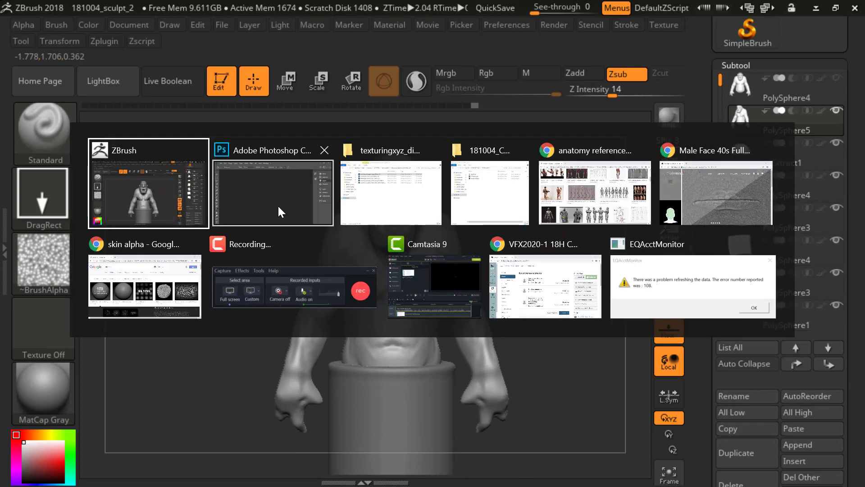
key(Escape)
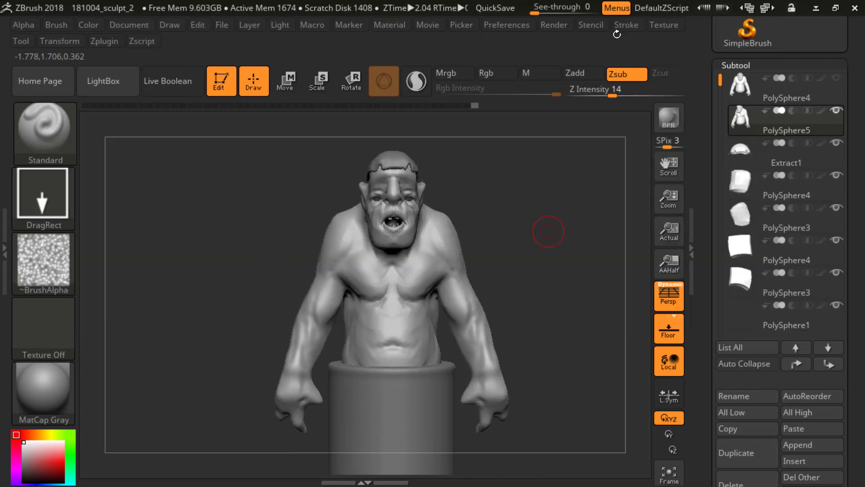
key(alt+Tab)
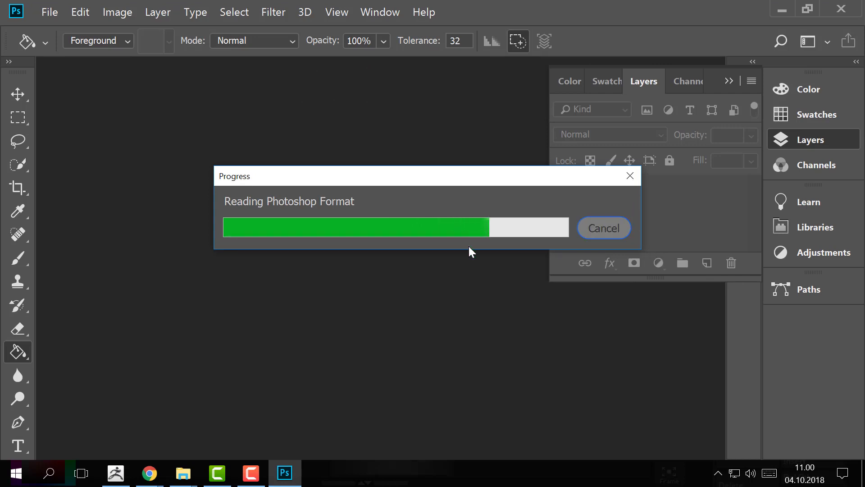
key(alt+Tab)
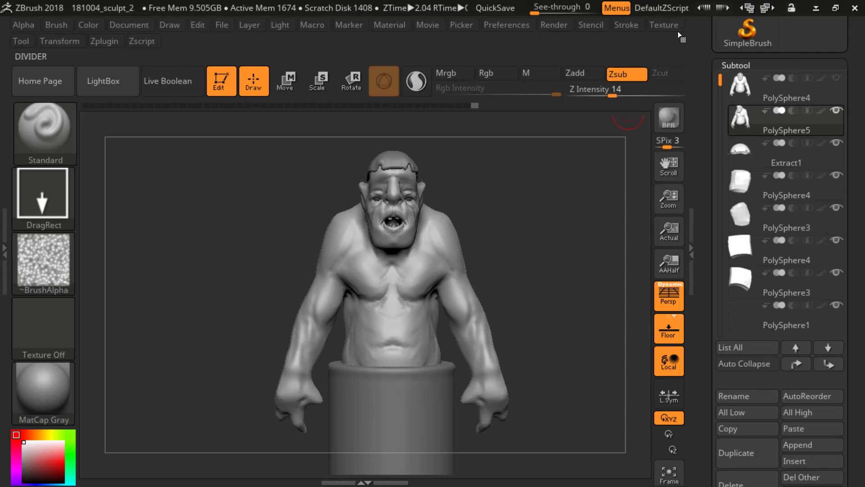
Step: Look at the available textures and examine the ogre's face and body from several angles and distances
click(664, 24)
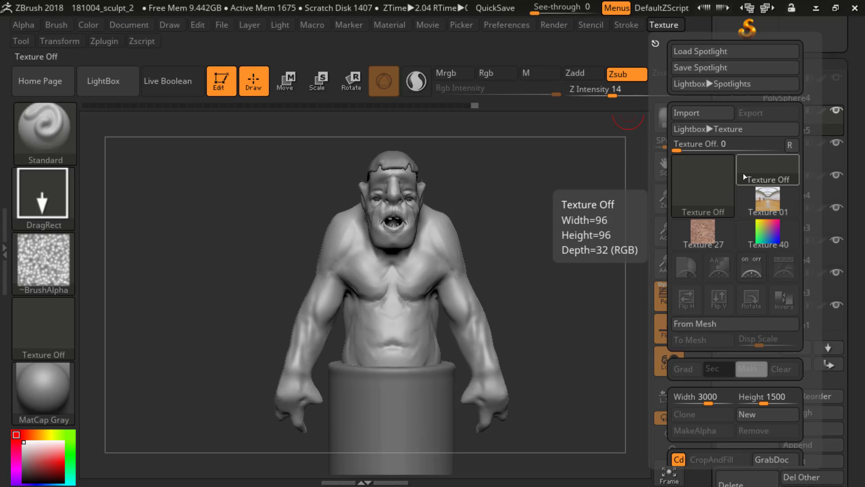
drag(516, 207, 135, 196)
mouse_move(260, 201)
alt+mouse_down()
mouse_move(293, 302)
mouse_move(303, 280)
mouse_move(618, 266)
mouse_move(550, 272)
mouse_move(609, 219)
alt+mouse_up()
mouse_move(608, 276)
alt+mouse_down()
mouse_move(574, 212)
mouse_move(535, 226)
mouse_move(546, 223)
alt+mouse_up()
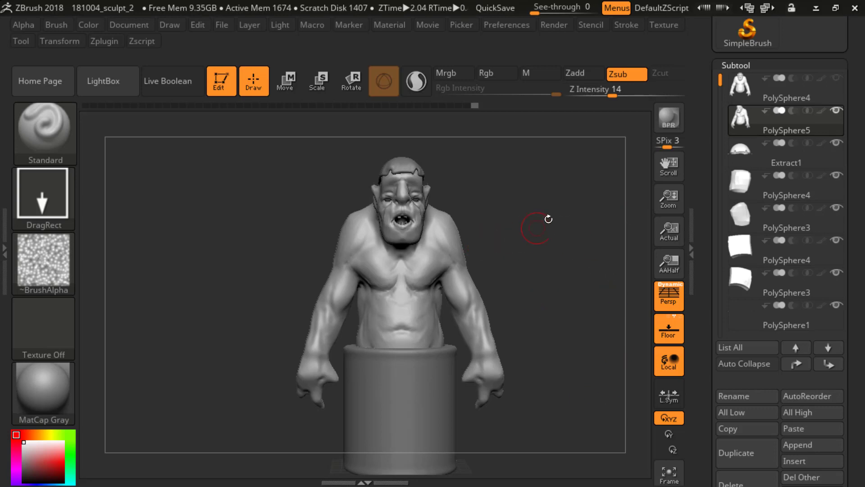
mouse_move(545, 257)
mouse_down()
mouse_move(507, 247)
mouse_move(547, 239)
mouse_move(550, 290)
mouse_move(547, 271)
mouse_up()
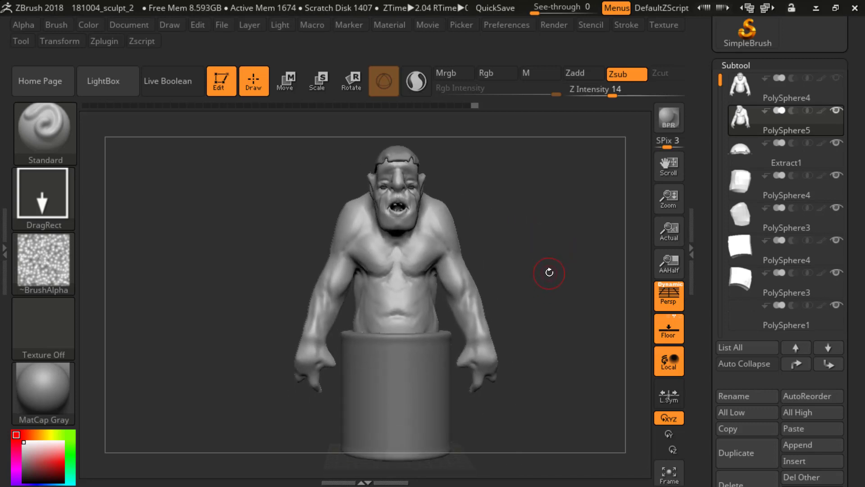
key(shift)
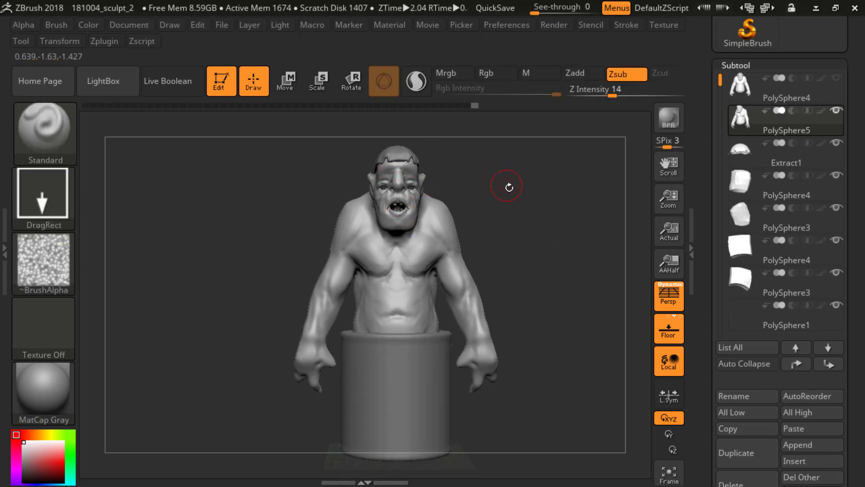
mouse_move(509, 187)
mouse_down()
mouse_move(471, 187)
mouse_move(520, 176)
mouse_up()
mouse_move(521, 176)
alt+mouse_down()
mouse_move(548, 270)
mouse_move(560, 223)
mouse_move(548, 210)
mouse_move(560, 245)
mouse_move(576, 171)
mouse_move(539, 199)
mouse_move(560, 121)
mouse_move(565, 135)
alt+mouse_up()
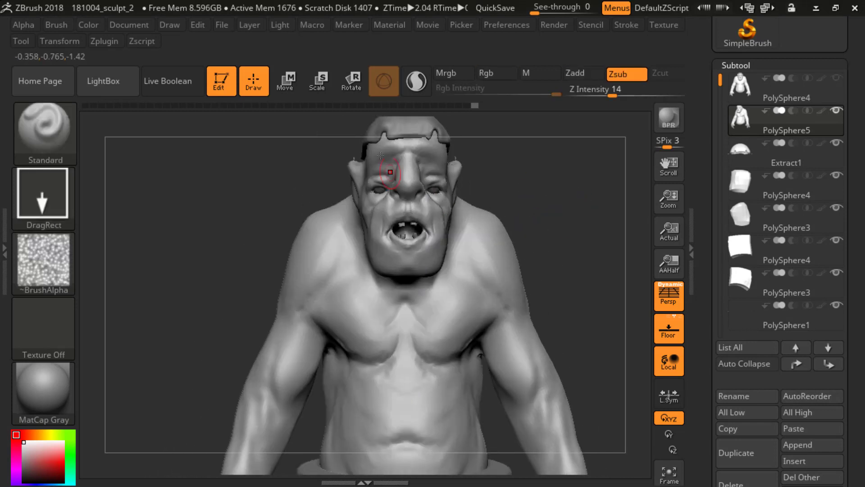
mouse_move(548, 180)
mouse_down()
mouse_move(543, 131)
mouse_move(568, 245)
mouse_up()
alt+drag(568, 246, 559, 203)
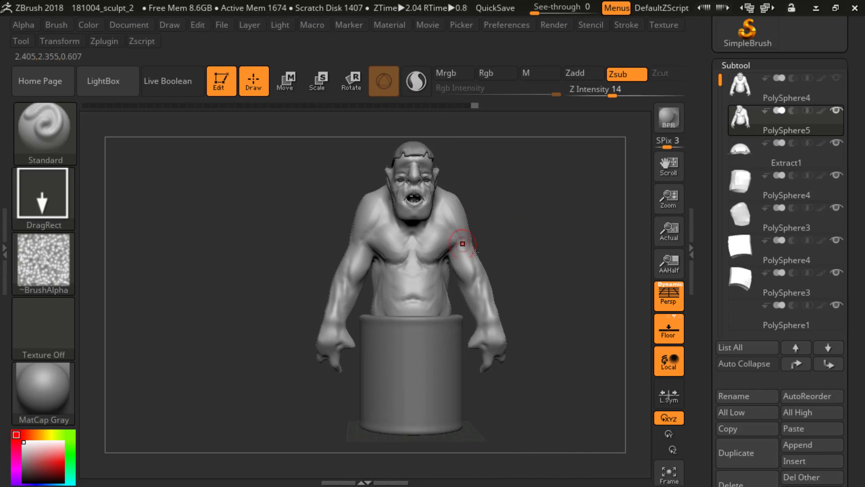
mouse_move(479, 237)
alt+mouse_down()
mouse_move(551, 255)
mouse_move(469, 259)
mouse_move(509, 245)
alt+mouse_up()
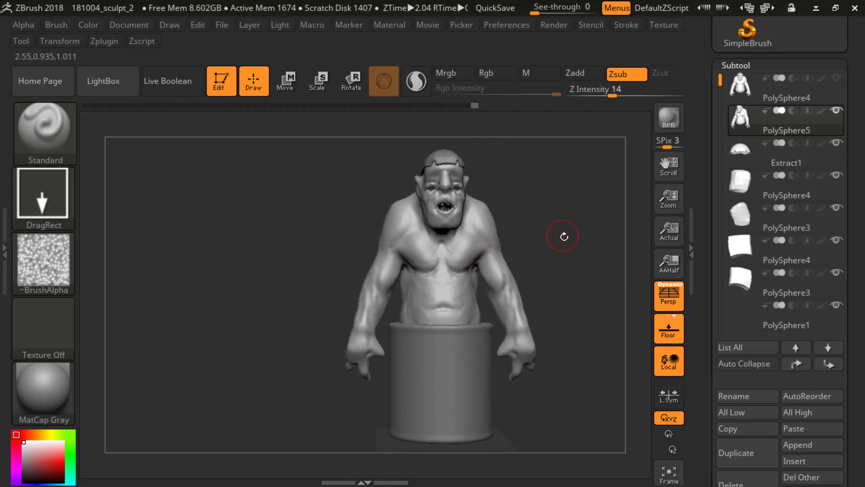
mouse_move(562, 236)
alt+mouse_down()
mouse_move(526, 241)
mouse_move(495, 225)
alt+mouse_up()
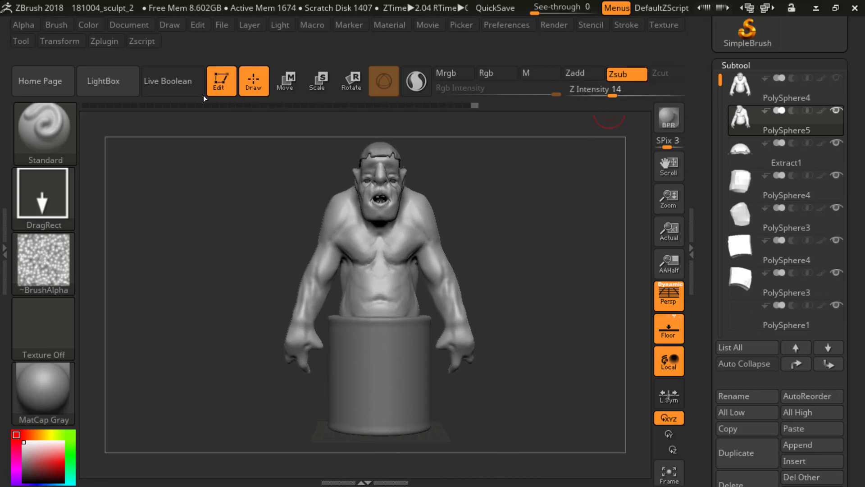
Step: Collapse the SubTool Master plugin section and fold up the Tool palette
click(105, 41)
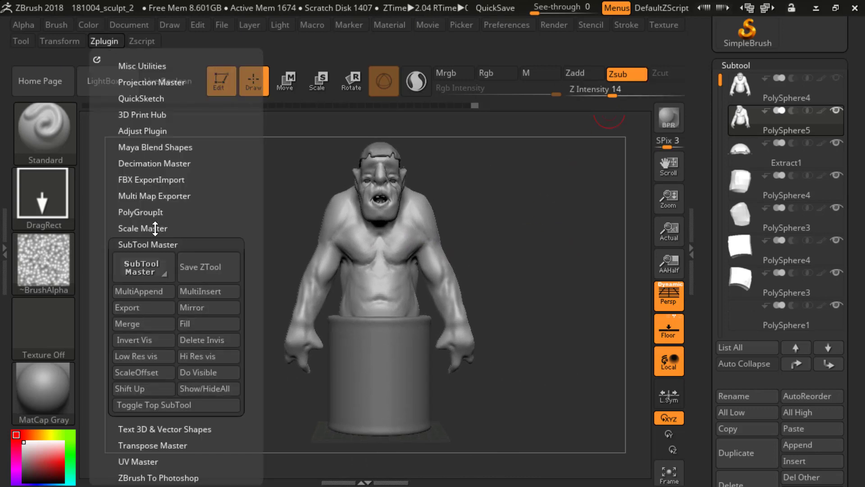
click(151, 245)
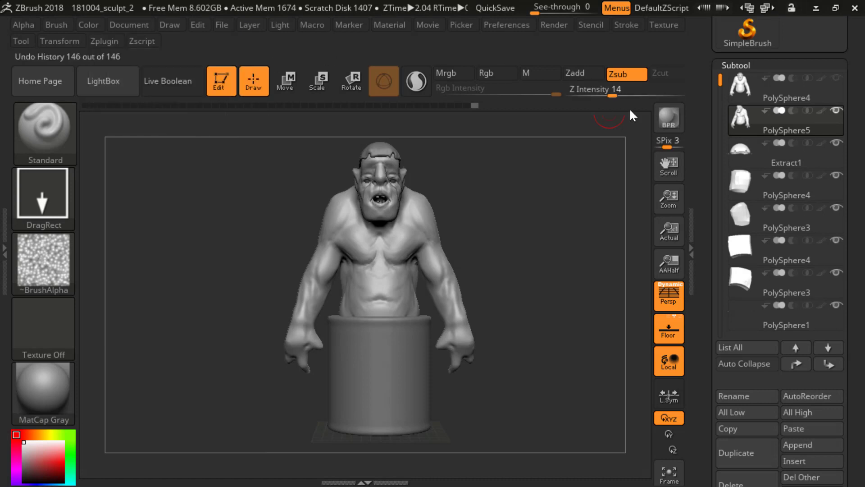
drag(701, 76, 701, 155)
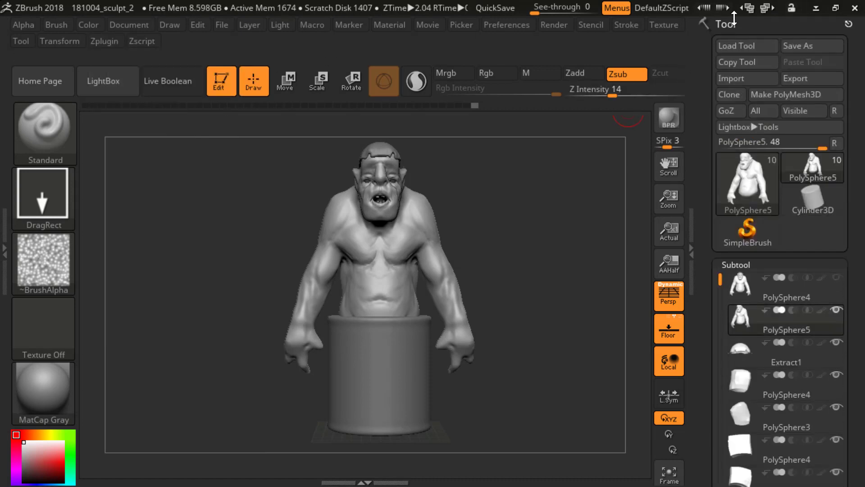
click(732, 24)
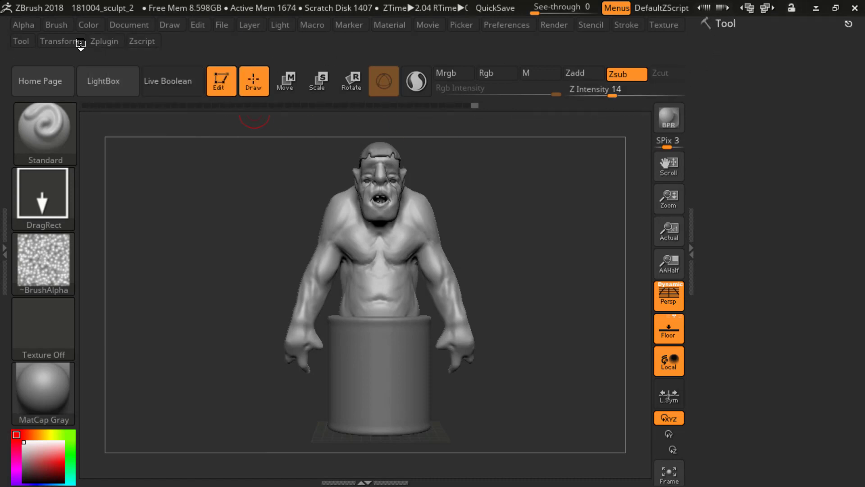
Step: Dock the Zplugin palette beneath the Tool palette, close the opposite tray and expand the Transpose Master section
mouse_move(99, 43)
click(97, 59)
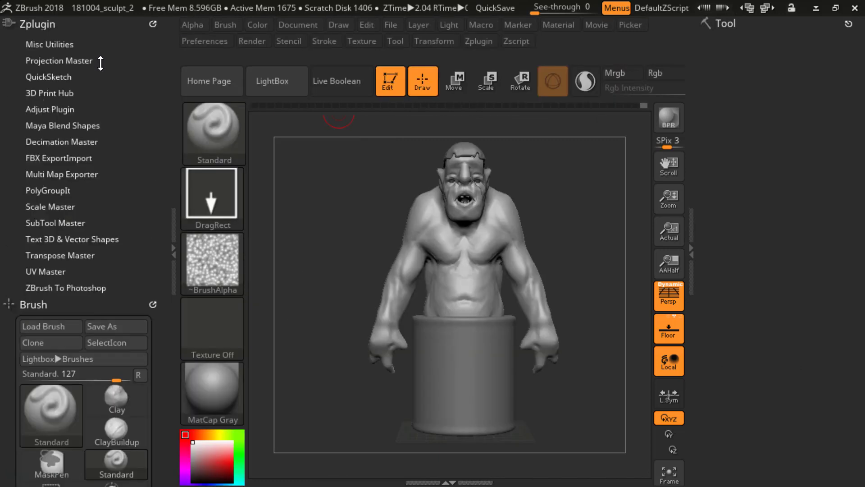
click(153, 303)
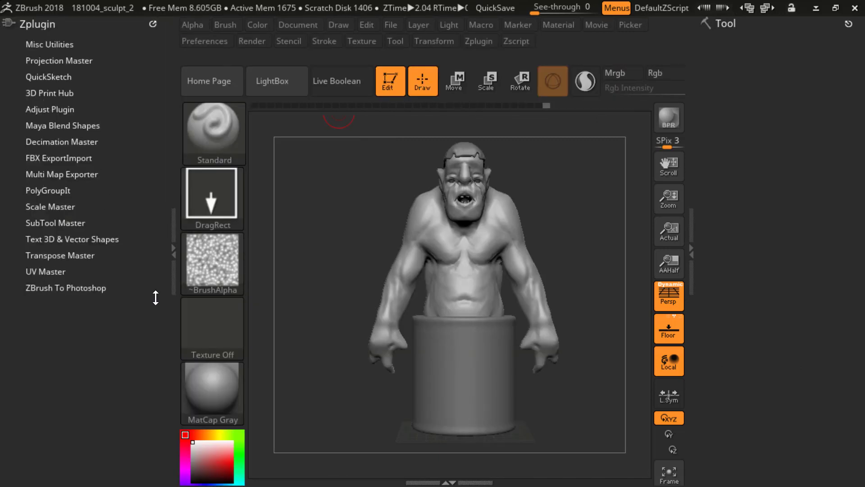
drag(153, 24, 639, 128)
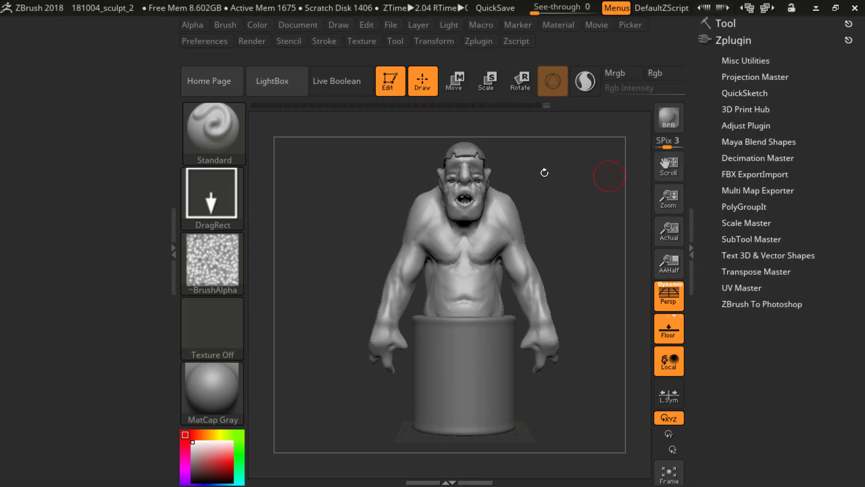
double_click(172, 253)
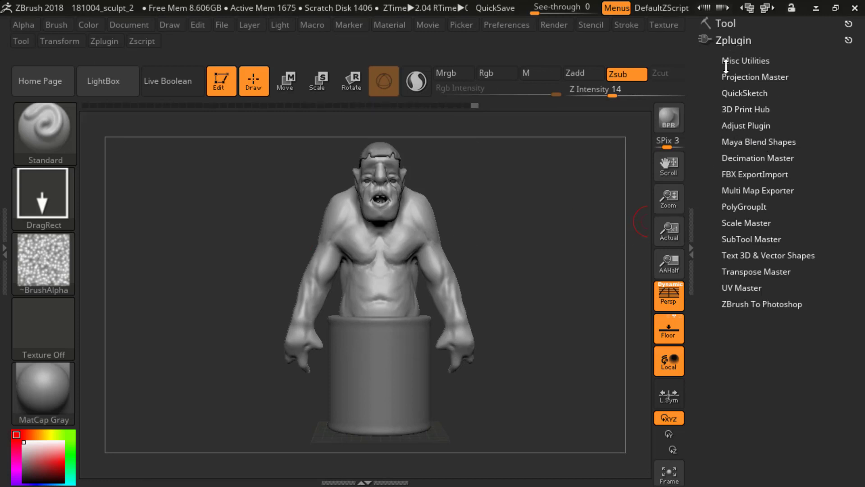
click(751, 271)
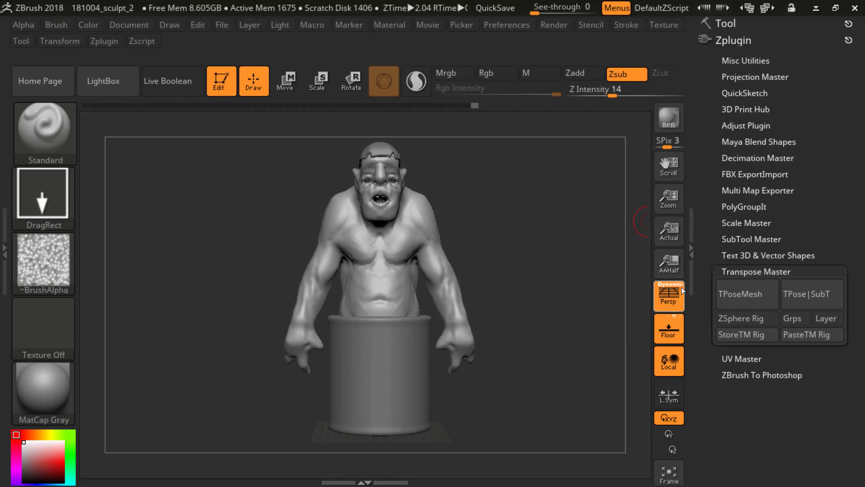
Step: Save the project as a new version named 181004_sculpt_3
click(224, 26)
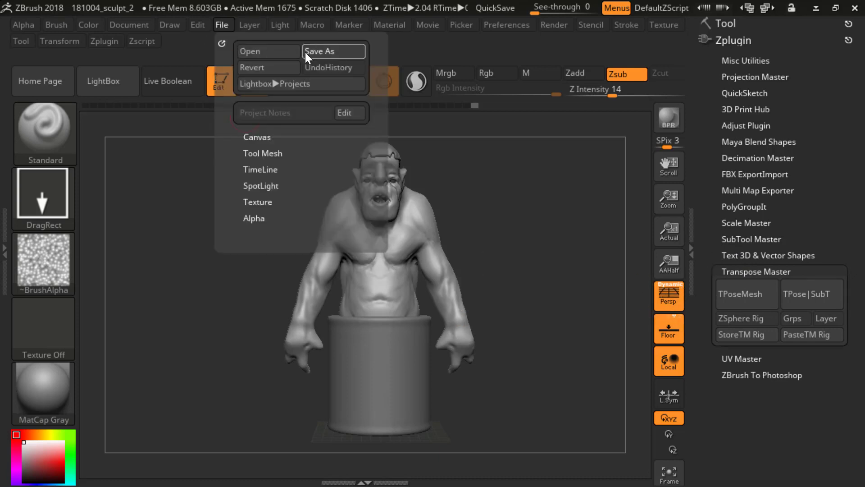
click(305, 52)
click(430, 294)
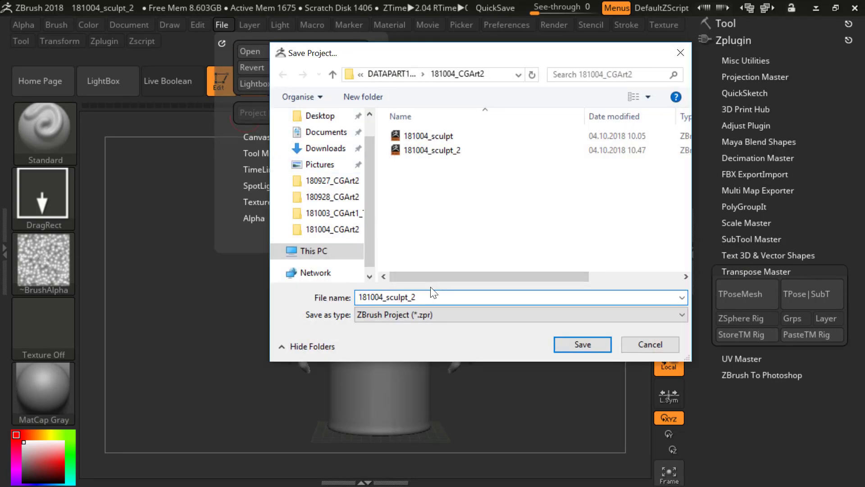
key(Return)
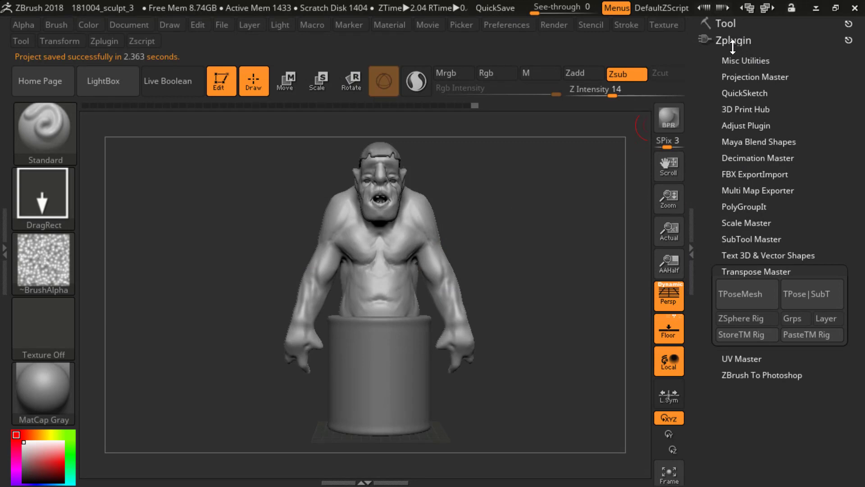
Step: Open the Tool palette, look through its subtool settings and examine the ogre's face up close
click(726, 24)
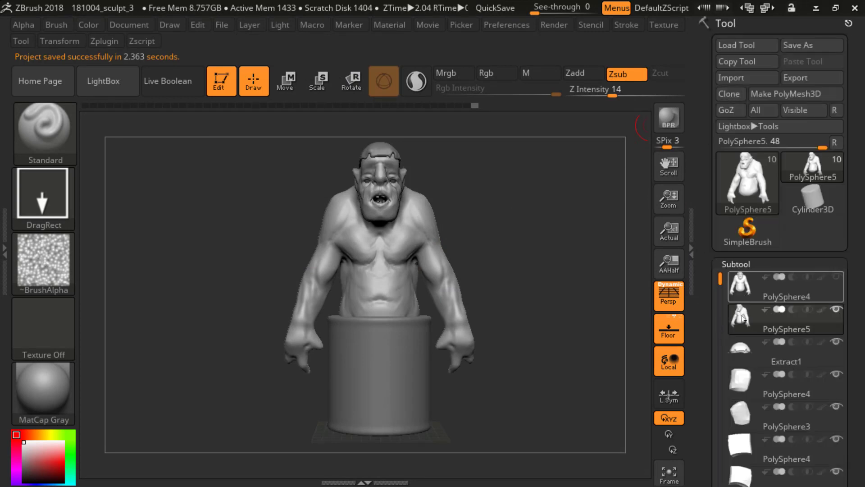
drag(708, 324, 709, 286)
scroll(709, 286, down, 10)
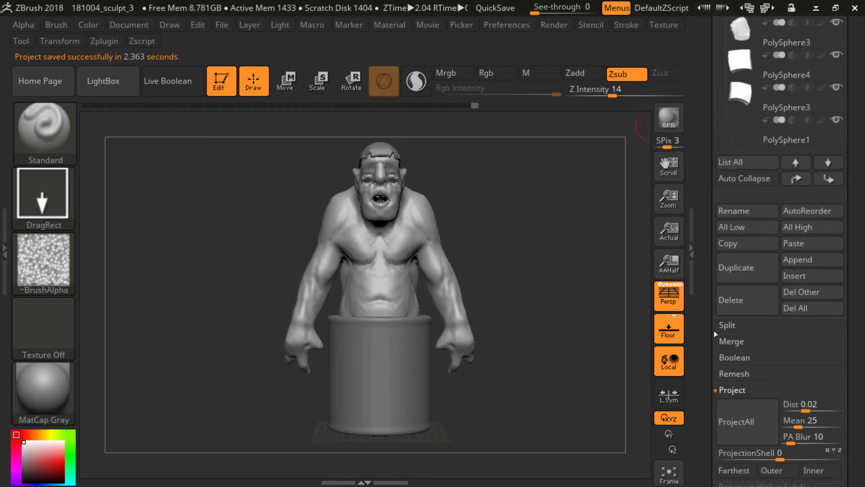
alt+drag(529, 249, 578, 336)
alt+drag(577, 251, 617, 442)
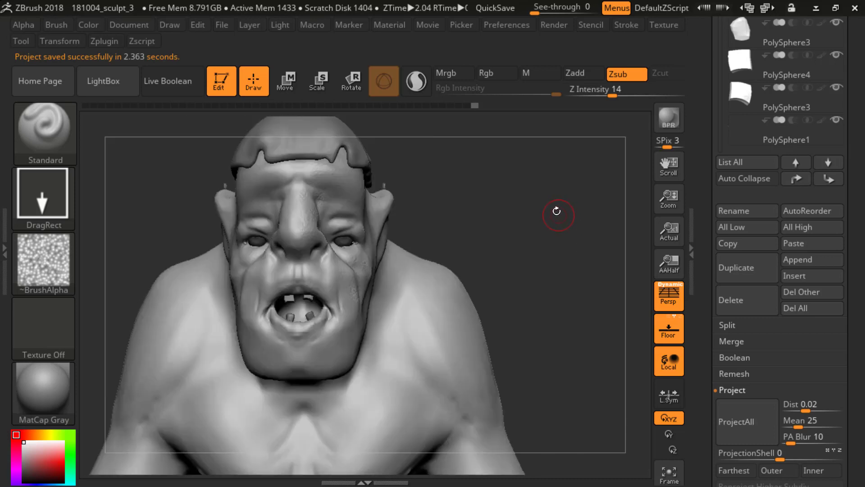
alt+drag(557, 210, 602, 243)
Step: Delete the ogre body's subdivision levels above level 4 and collapse the Geometry section
key(shift)
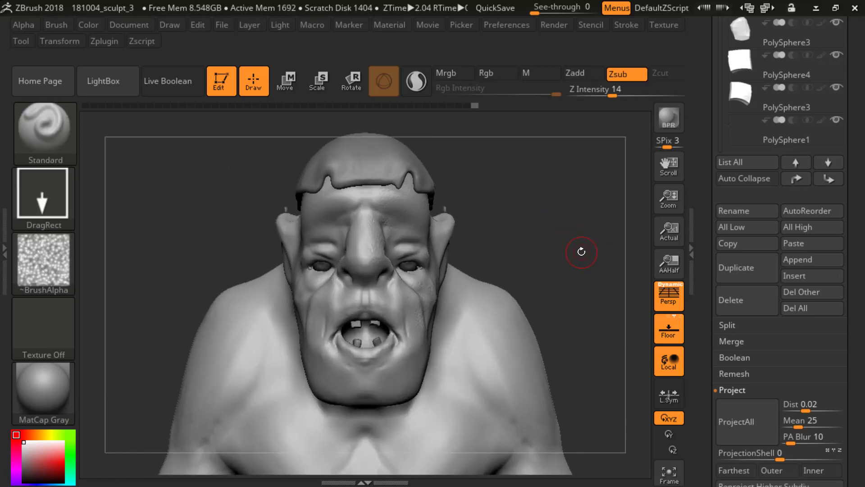
key(shift)
key(alt)
drag(710, 335, 711, 45)
click(738, 241)
drag(711, 419, 720, 329)
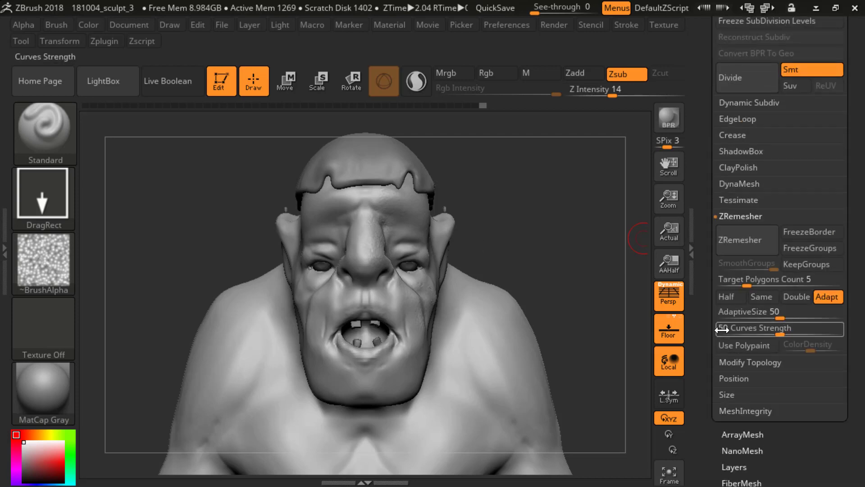
drag(713, 131, 706, 211)
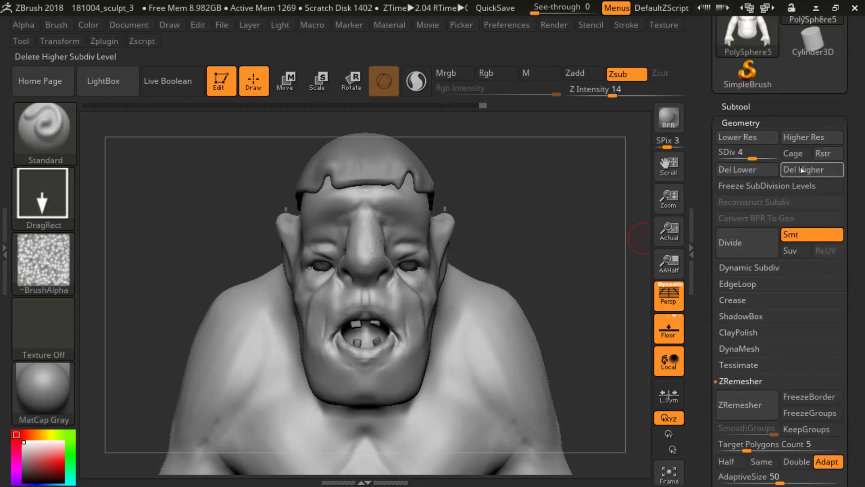
click(800, 169)
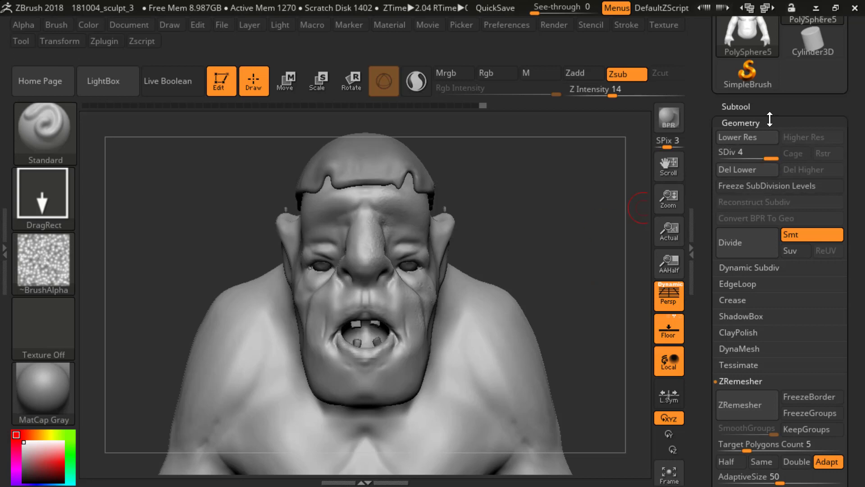
click(739, 122)
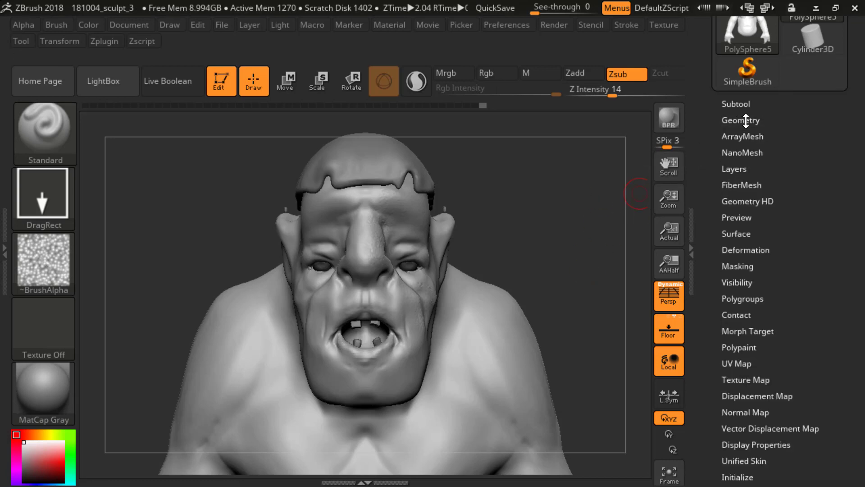
Step: View the whole figure, check the current tool's polygon statistics and look over the subtool list
mouse_move(555, 301)
alt+mouse_down()
mouse_move(562, 309)
mouse_move(573, 292)
mouse_move(585, 208)
alt+mouse_up()
mouse_move(570, 249)
alt+mouse_down()
mouse_move(562, 276)
mouse_move(584, 254)
alt+mouse_up()
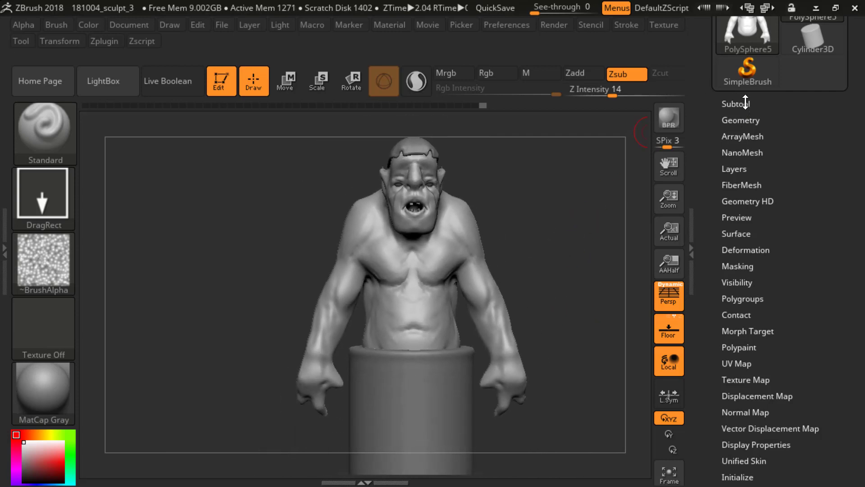
scroll(711, 116, up, 3)
mouse_move(738, 80)
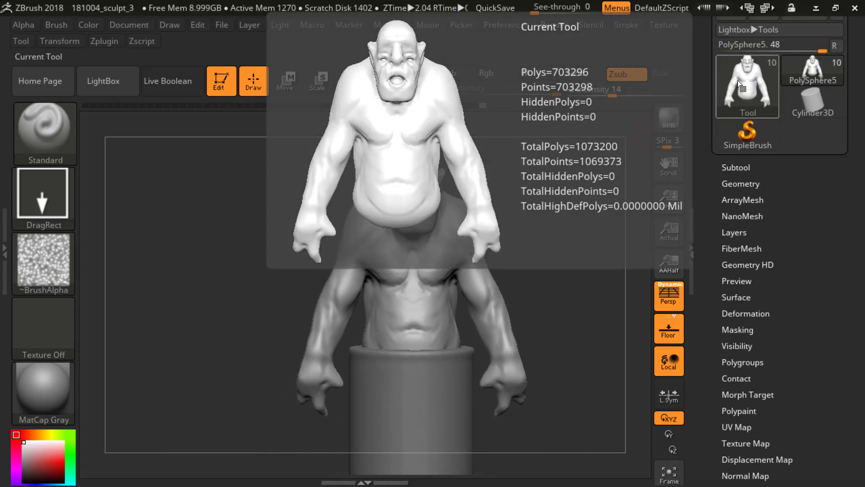
alt+drag(599, 262, 571, 254)
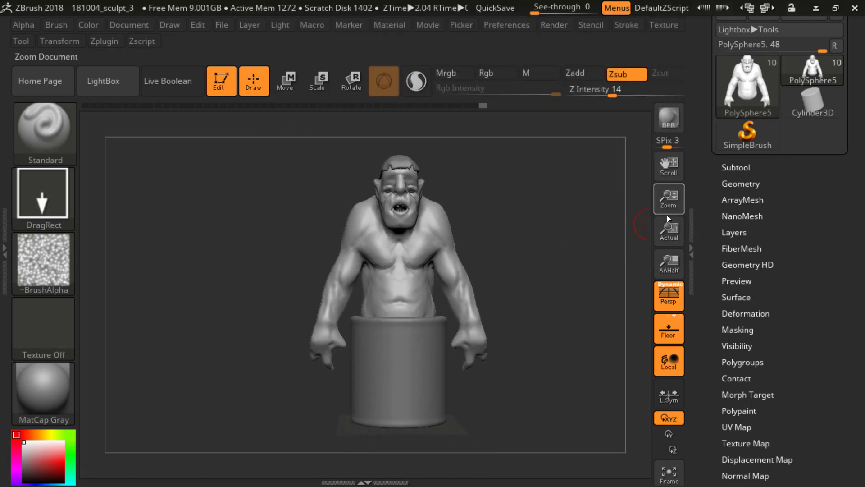
click(736, 168)
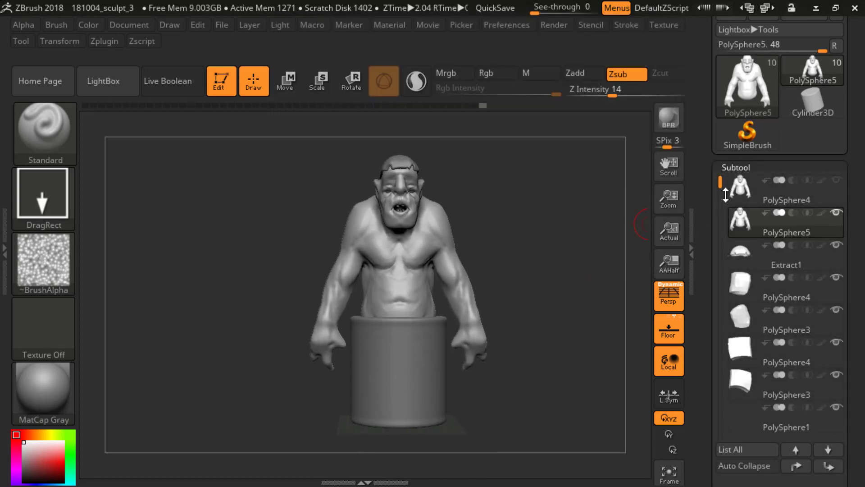
click(735, 168)
Step: Create a TPoseMesh of all subtools with Transpose Master and dismiss the completion notice
click(725, 26)
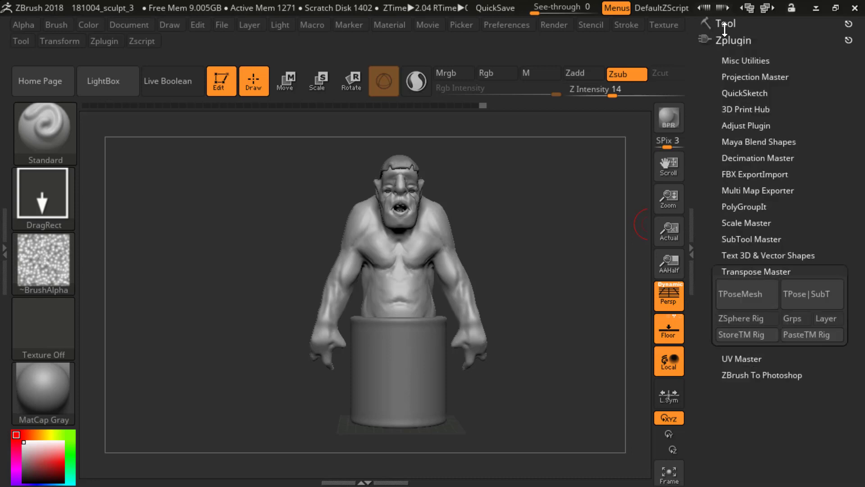
click(751, 271)
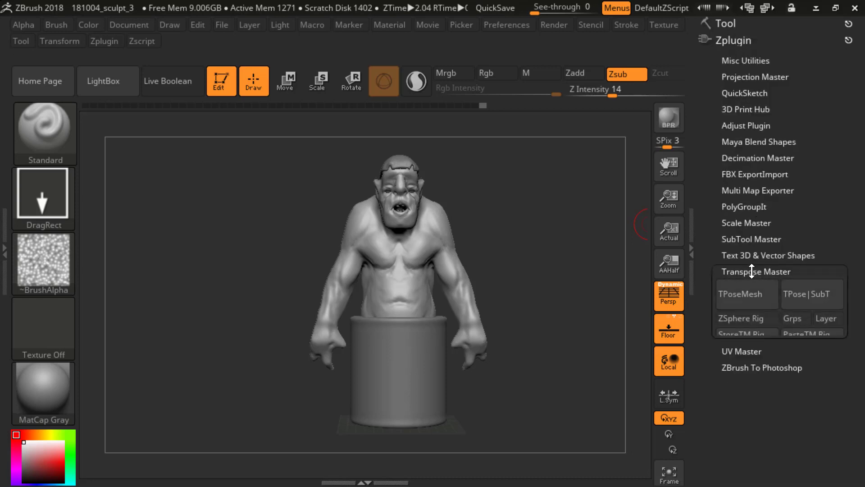
click(752, 271)
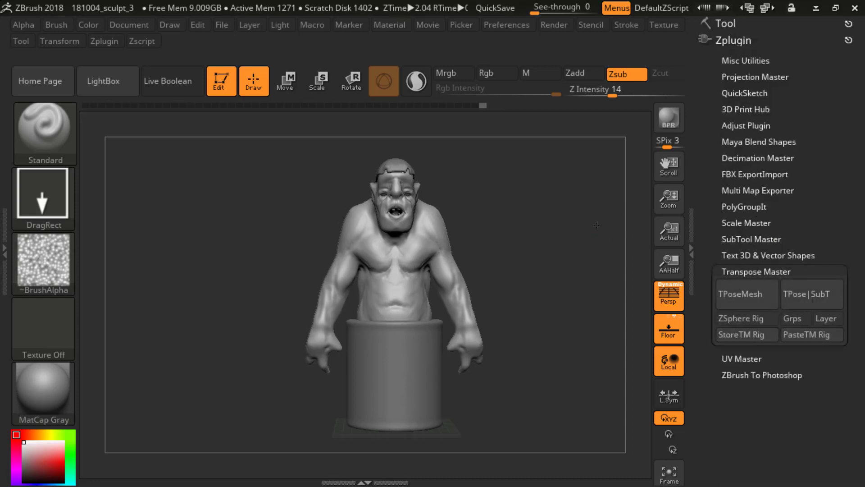
click(745, 296)
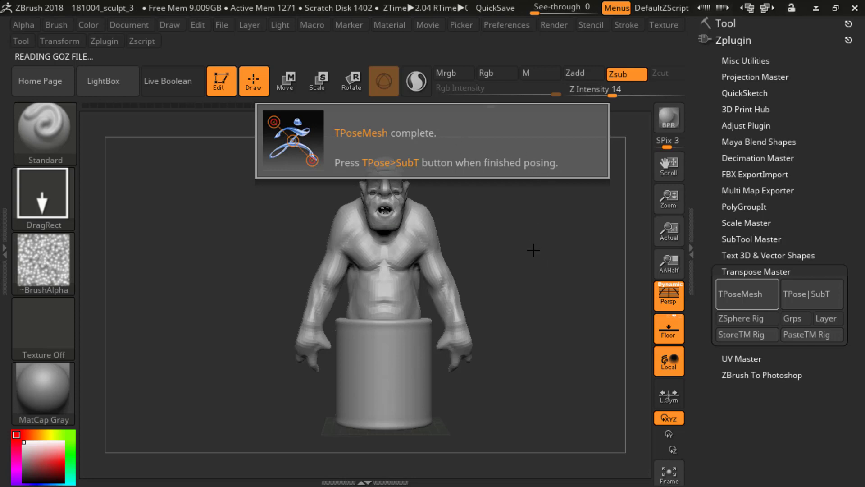
click(534, 263)
Step: Mask everything below the chest, try moving the ogre's head and shoulders sideways, and undo the trial move
alt+drag(525, 258, 538, 264)
ctrl+drag(288, 150, 504, 283)
ctrl+click(544, 283)
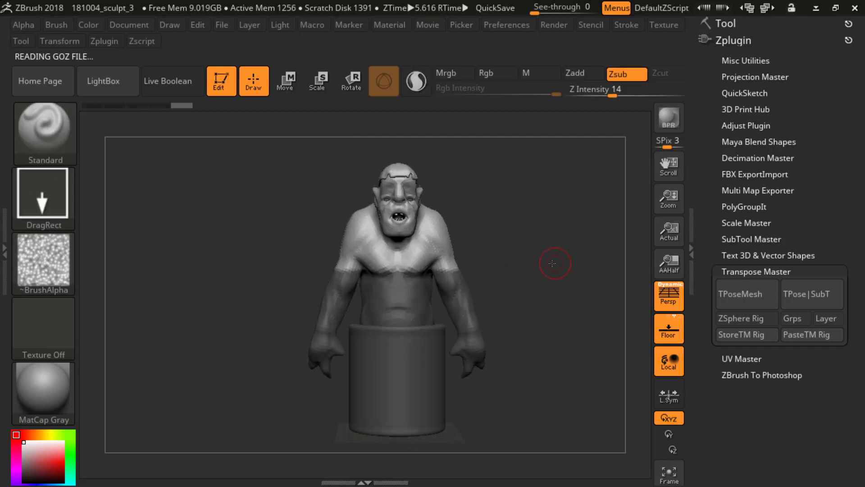
key(w)
drag(352, 210, 356, 230)
key(ctrl+z)
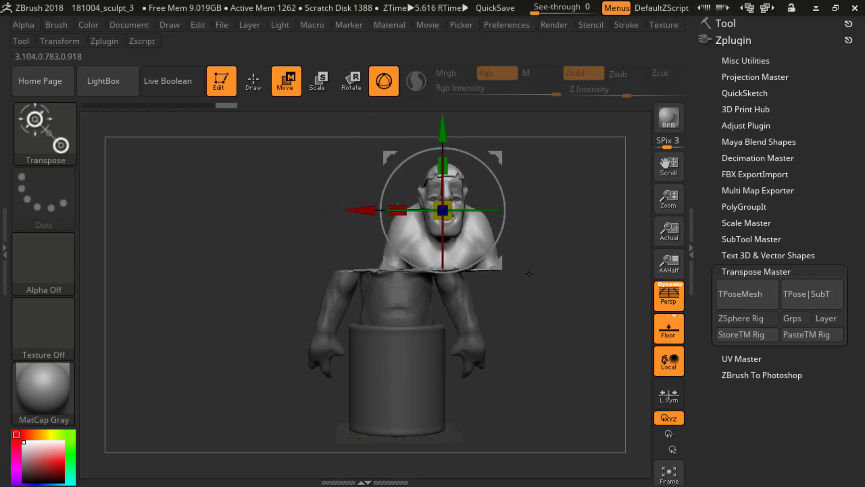
key(ctrl+z)
mouse_move(549, 236)
mouse_down()
mouse_move(513, 258)
mouse_move(565, 254)
mouse_up()
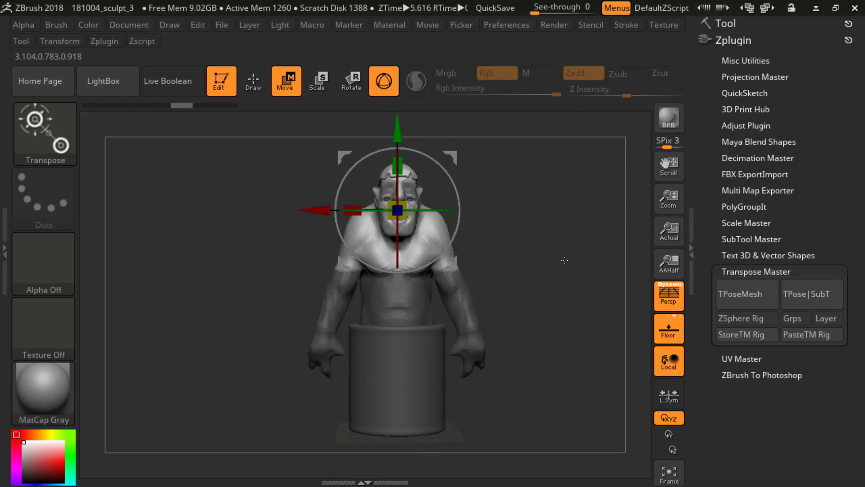
key(ctrl+shift+z)
key(ctrl+shift+z)
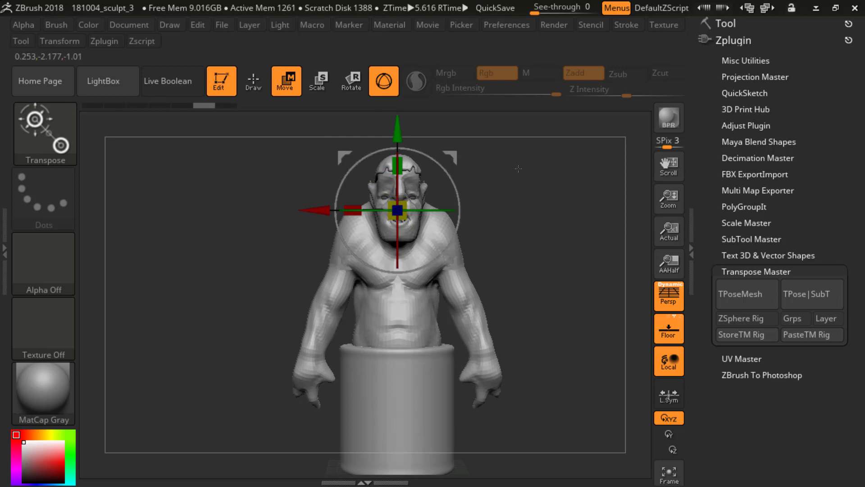
Step: Mask the ogre's head, chest and upper arms, and invert the mask to protect the forearms, belly and cylinder
drag(300, 134, 319, 152)
ctrl+click(525, 265)
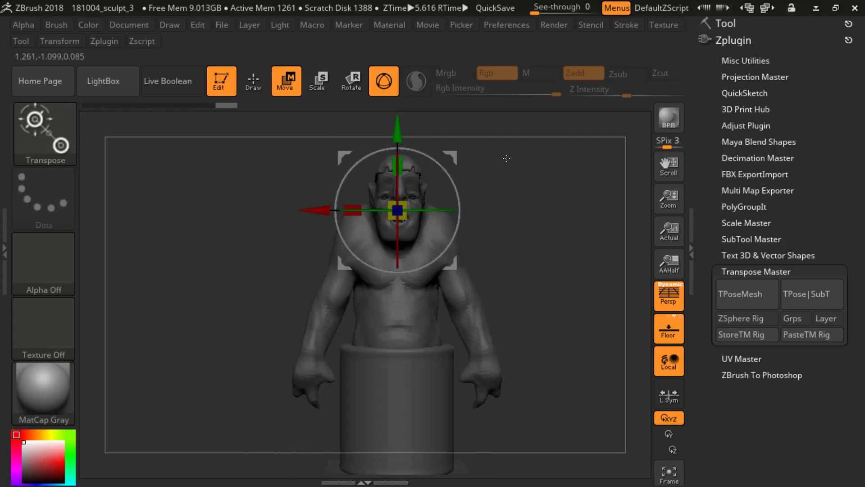
ctrl+click(536, 126)
ctrl+drag(555, 126, 251, 296)
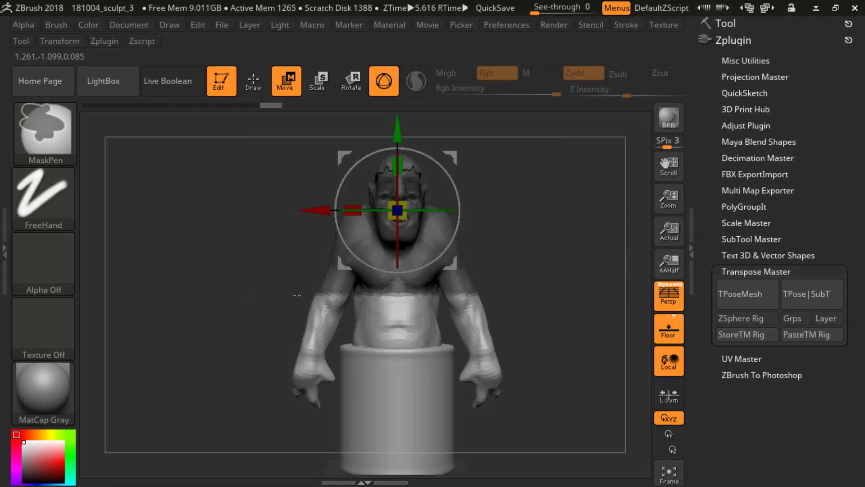
ctrl+click(539, 297)
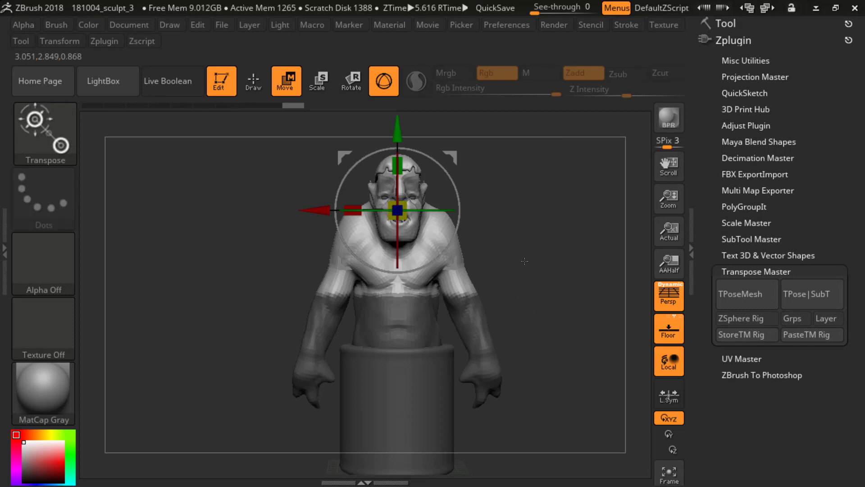
Step: Switch the masking brush to MaskLasso and unmask the ogre's left forearm and hand
mouse_move(525, 261)
alt+mouse_down()
mouse_move(537, 296)
mouse_move(527, 266)
mouse_move(531, 224)
mouse_move(539, 228)
alt+mouse_up()
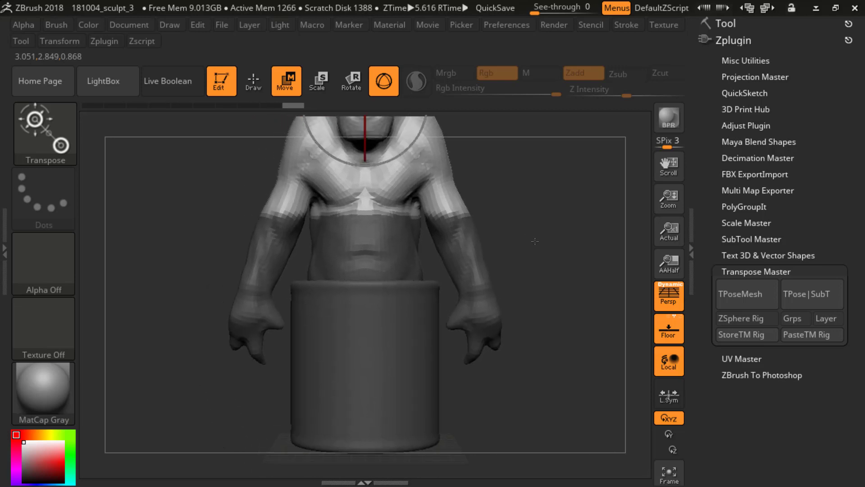
key(b)
key(m)
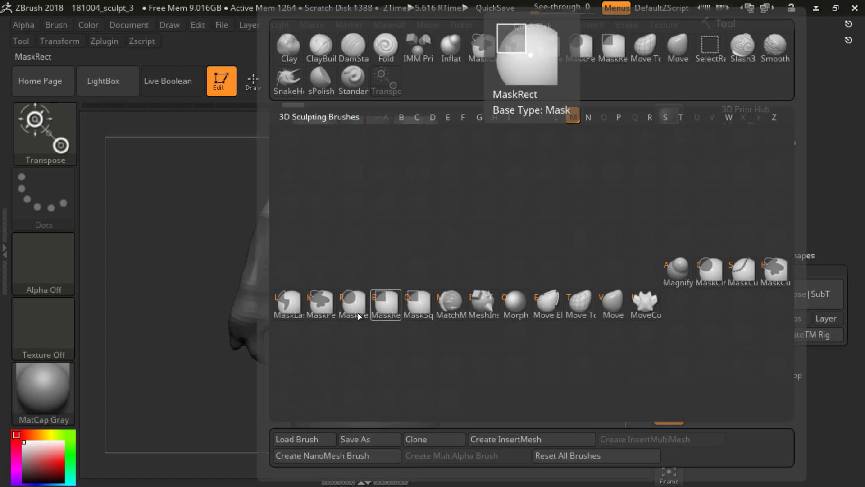
click(289, 303)
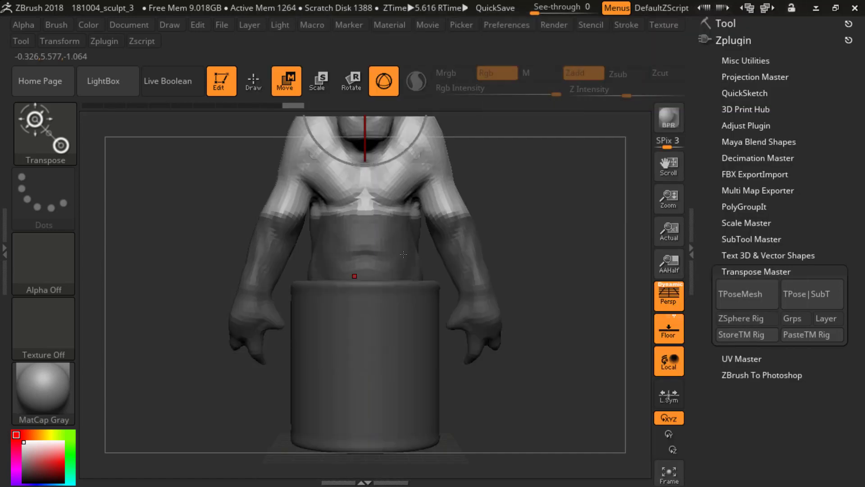
key(ctrl)
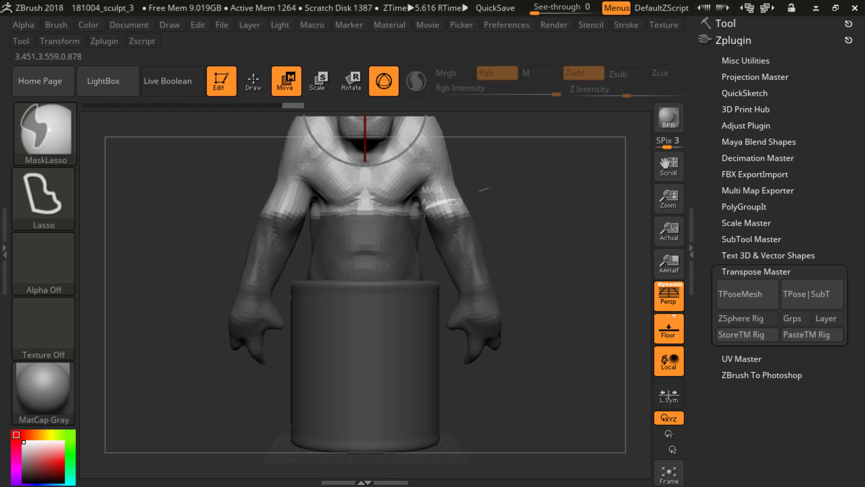
mouse_move(424, 213)
ctrl+mouse_down()
mouse_move(444, 232)
mouse_move(450, 299)
mouse_move(487, 389)
mouse_move(595, 322)
ctrl+mouse_up()
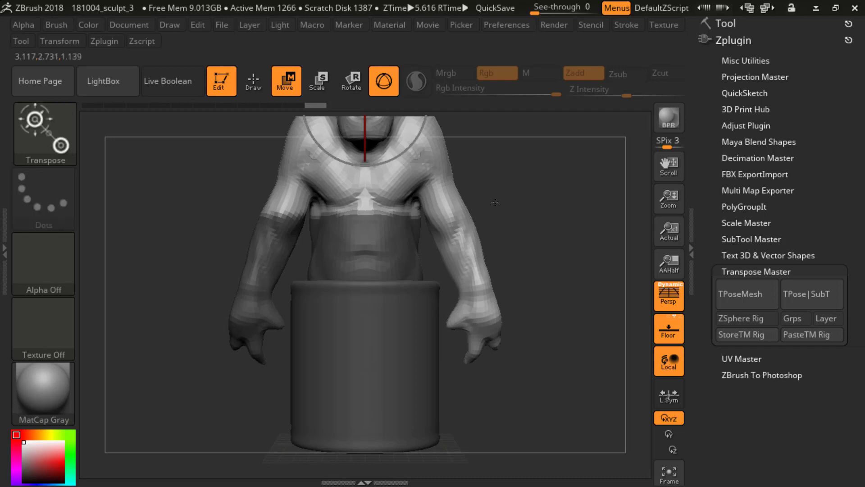
Step: Clean up the remaining mask on the ogre's left arm and unmask the right forearm and hand
alt+drag(498, 202, 522, 225)
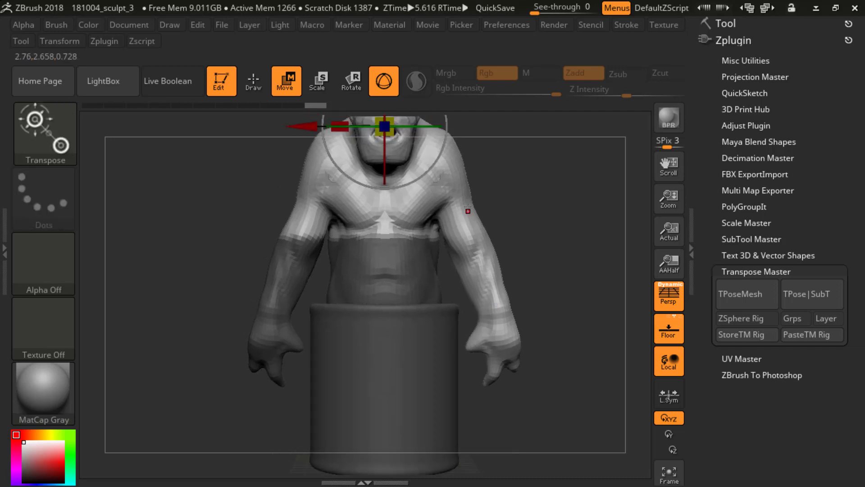
key(ctrl)
key(ctrl)
mouse_move(461, 209)
ctrl+mouse_down()
mouse_move(445, 228)
mouse_move(456, 291)
mouse_move(471, 307)
ctrl+mouse_up()
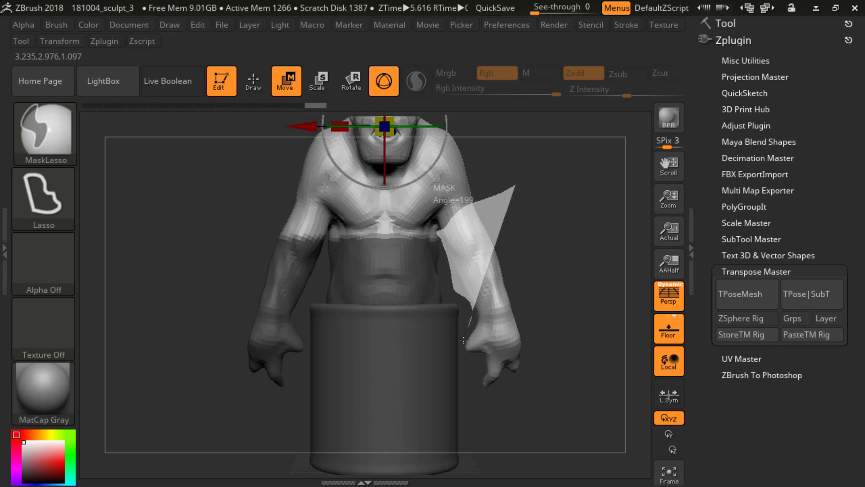
ctrl+drag(462, 346, 574, 370)
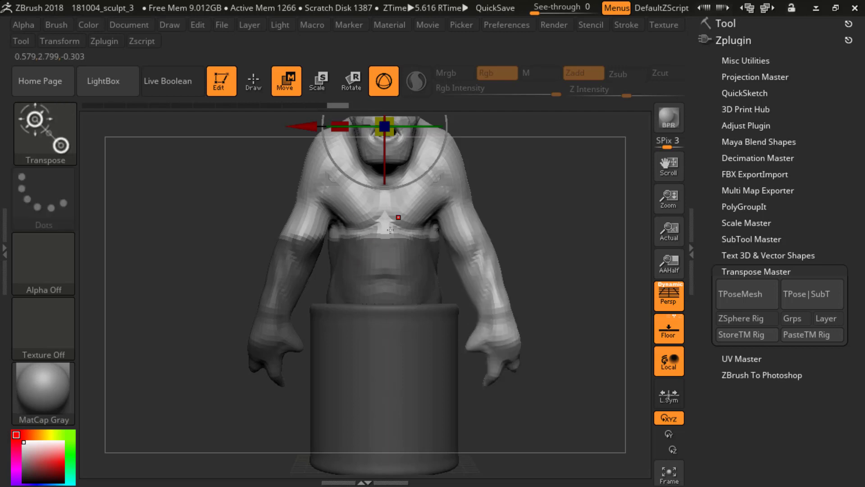
mouse_move(269, 417)
ctrl+mouse_down()
mouse_move(309, 361)
mouse_move(325, 258)
mouse_move(189, 268)
mouse_move(180, 290)
ctrl+mouse_up()
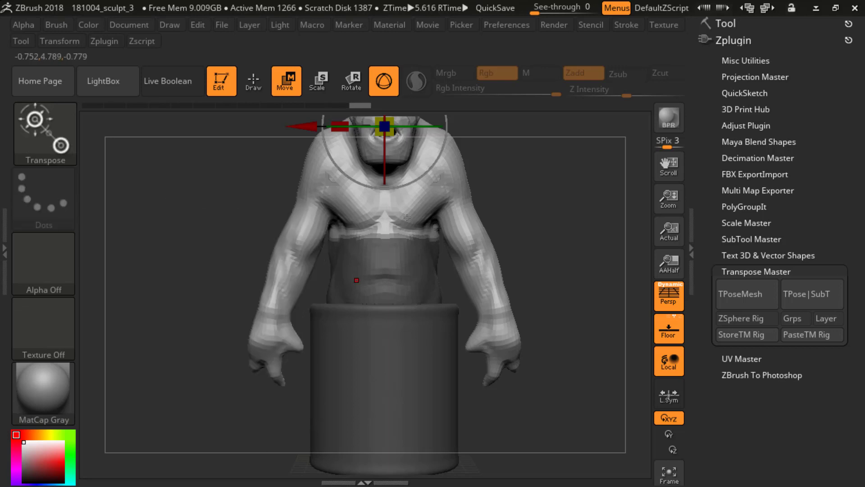
Step: Show the tool's Masking settings and blur the mask repeatedly to soften its edge across the ogre's belly
mouse_move(570, 202)
alt+mouse_down()
mouse_move(536, 135)
mouse_move(532, 252)
alt+mouse_up()
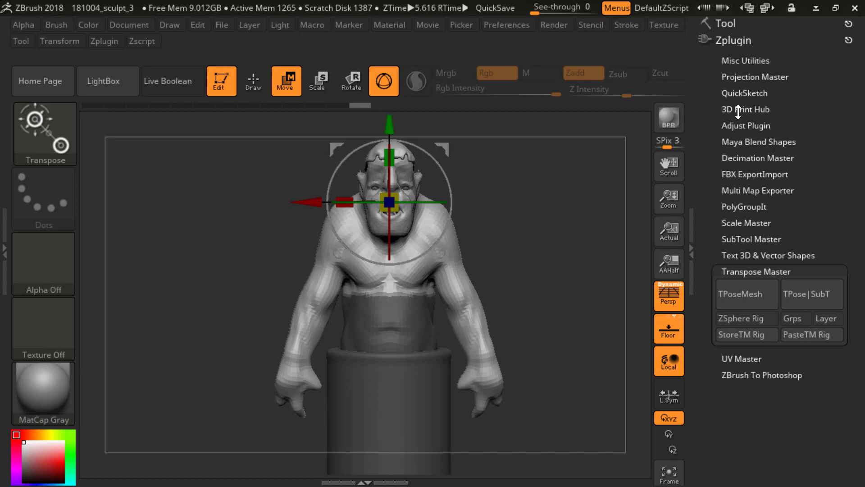
click(732, 24)
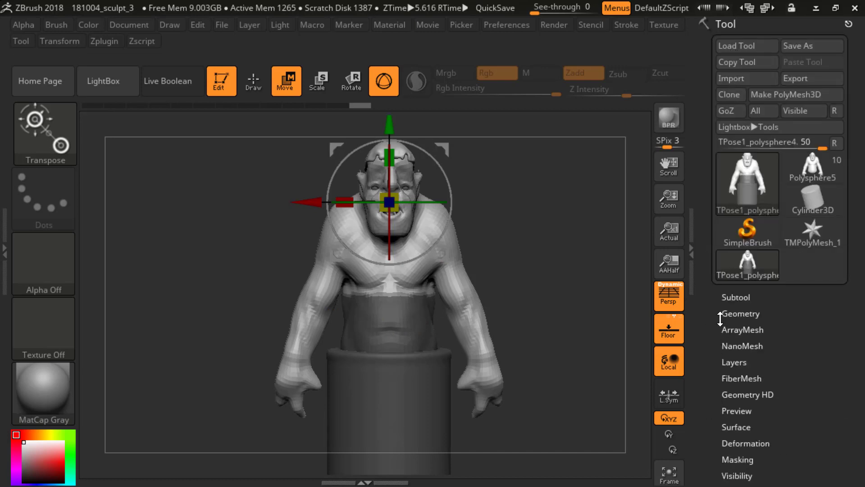
drag(720, 319, 719, 201)
click(742, 322)
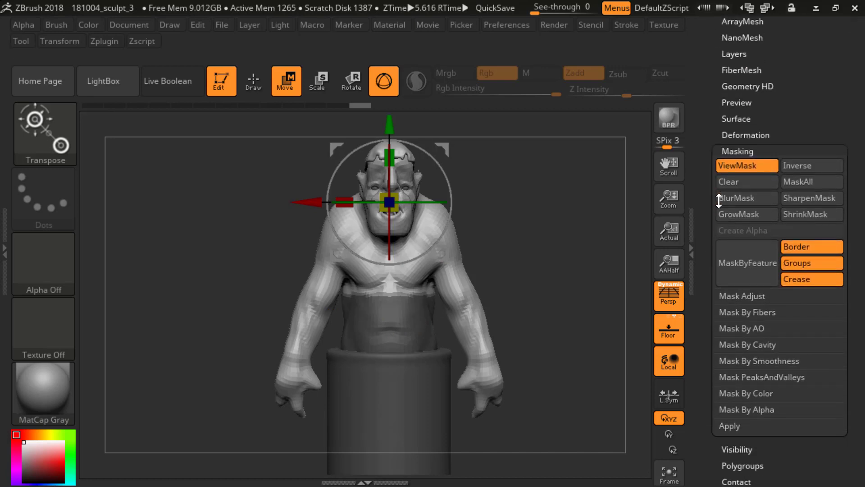
drag(704, 229, 704, 231)
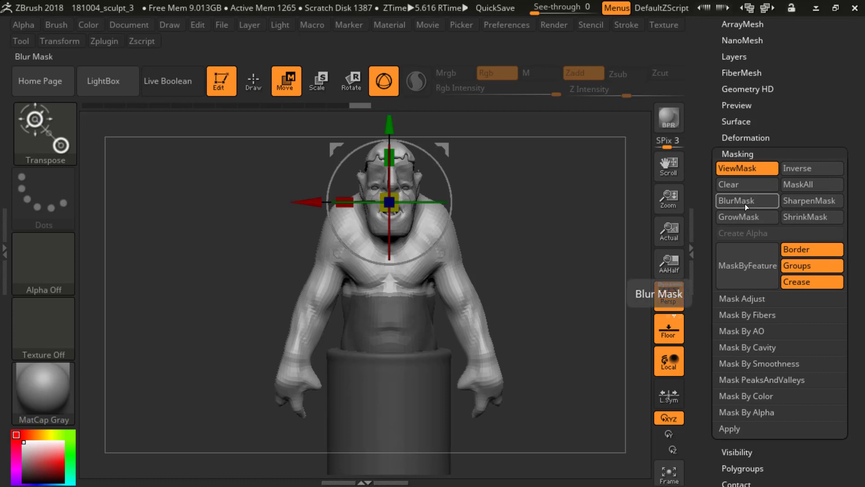
ctrl+click(410, 327)
ctrl+click(410, 331)
ctrl+click(414, 350)
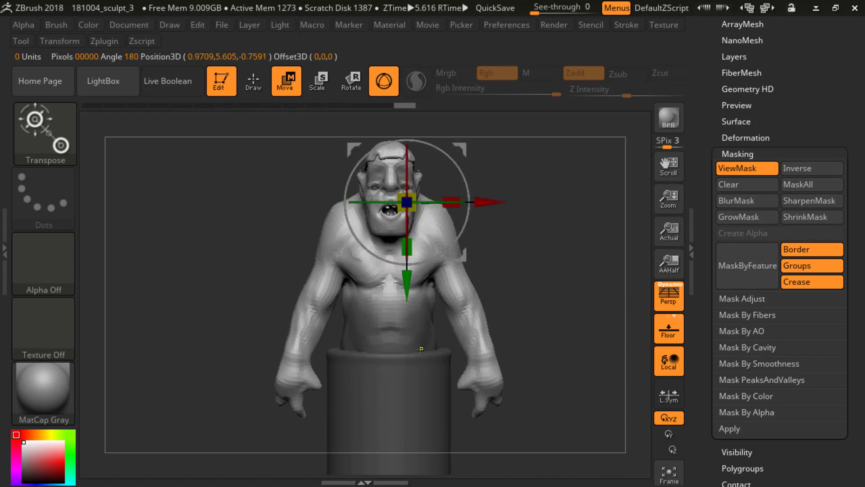
ctrl+click(420, 352)
ctrl+click(428, 379)
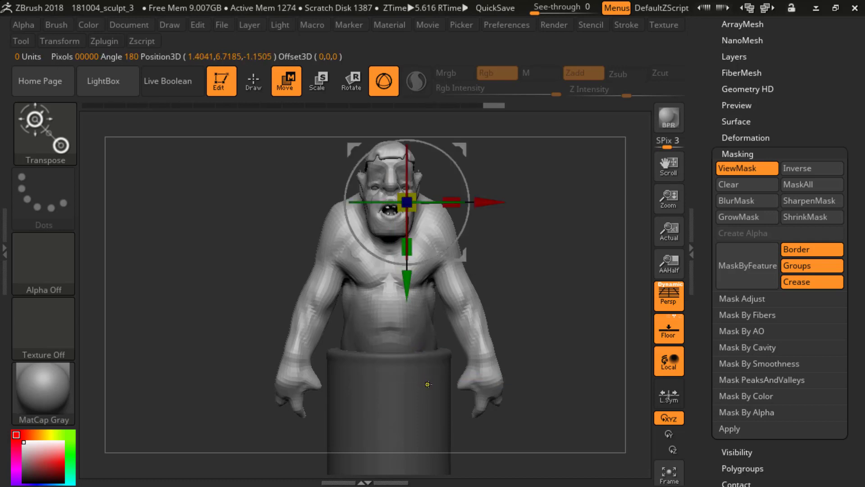
ctrl+click(428, 383)
Step: Try rotating the ogre's unmasked upper body with the gizmo and undo the rotation
mouse_move(539, 265)
mouse_down()
mouse_move(433, 270)
mouse_move(496, 272)
mouse_up()
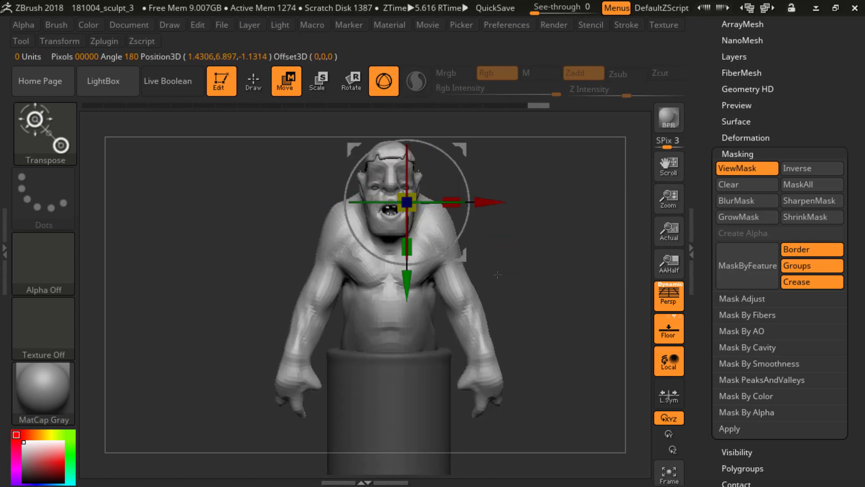
ctrl+click(393, 281)
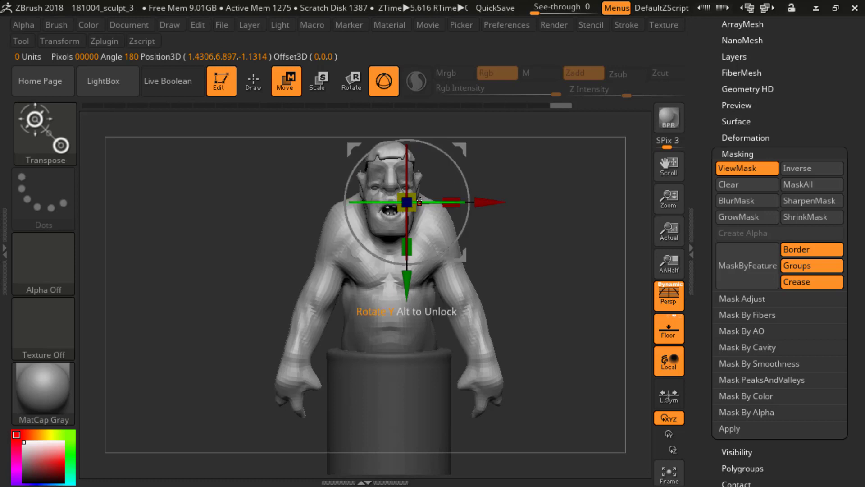
mouse_move(428, 203)
mouse_down()
mouse_move(495, 205)
mouse_move(439, 203)
mouse_up()
key(ctrl+z)
Step: Tilt the ogre's upper body slightly sideways and move it along the Z axis, checking the pose from above and the front
drag(549, 252, 515, 251)
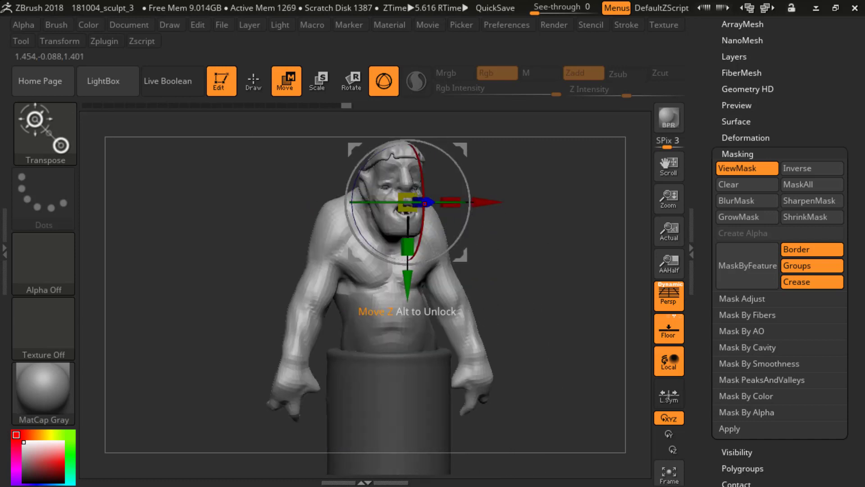
drag(237, 123, 233, 132)
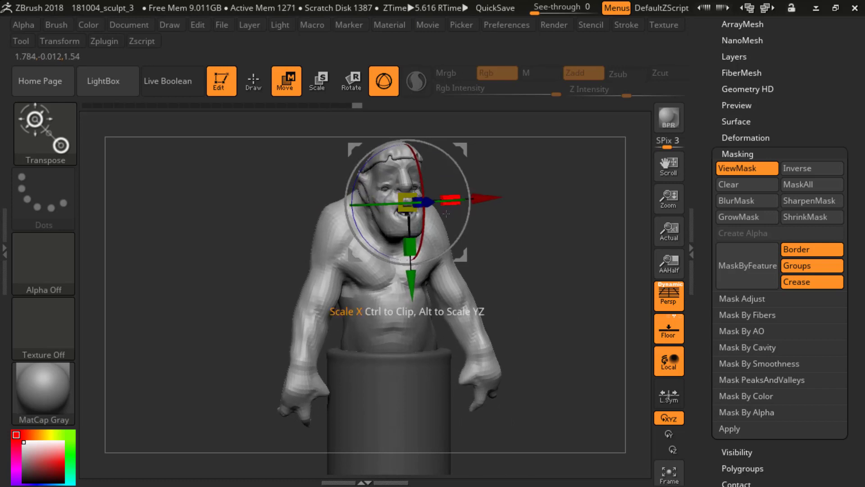
drag(549, 187, 537, 313)
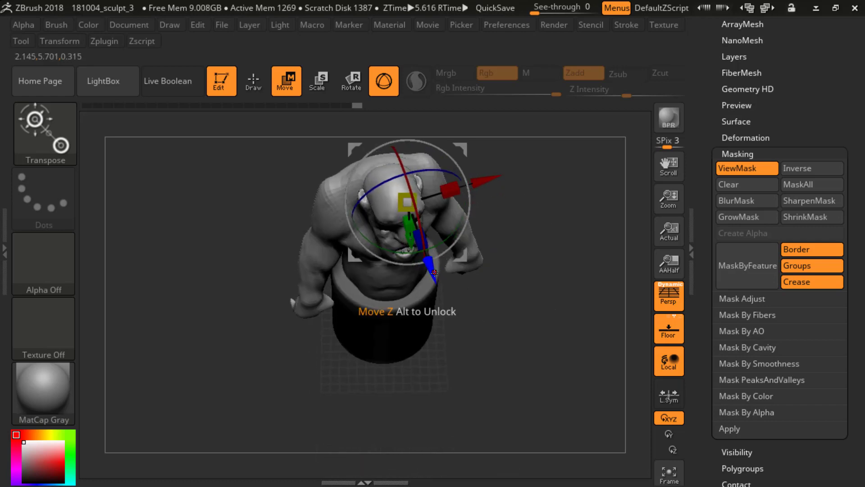
drag(433, 272, 436, 280)
drag(513, 270, 537, 272)
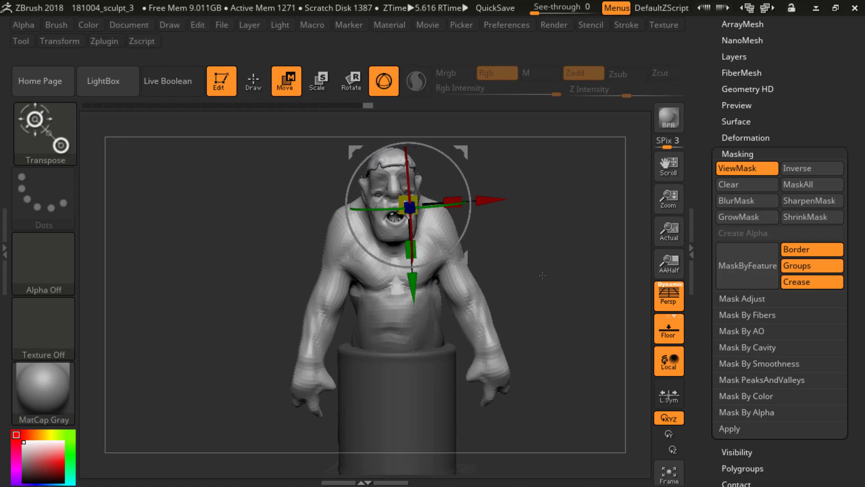
Step: Clear the mask, return to Draw mode and inspect the posed torso with the mask display toggled
drag(528, 242, 539, 261)
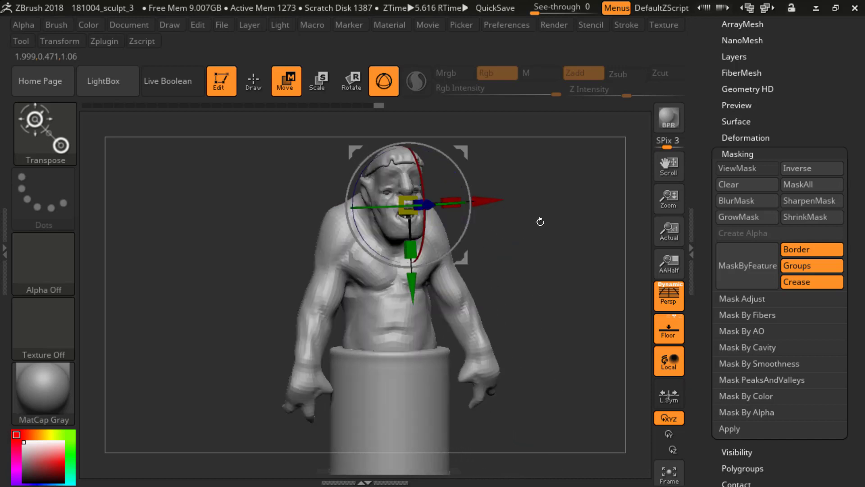
key(q)
mouse_move(557, 236)
mouse_down()
mouse_move(586, 239)
mouse_move(557, 239)
mouse_up()
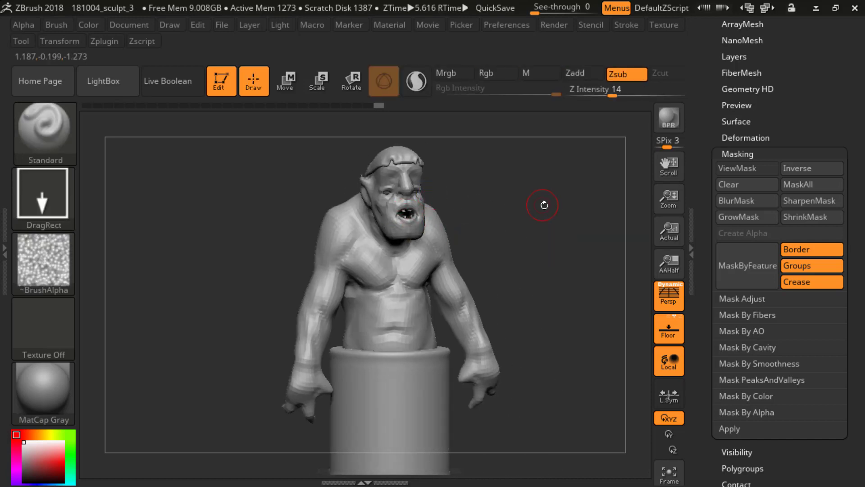
mouse_move(544, 205)
mouse_down()
mouse_move(572, 209)
mouse_move(541, 214)
mouse_up()
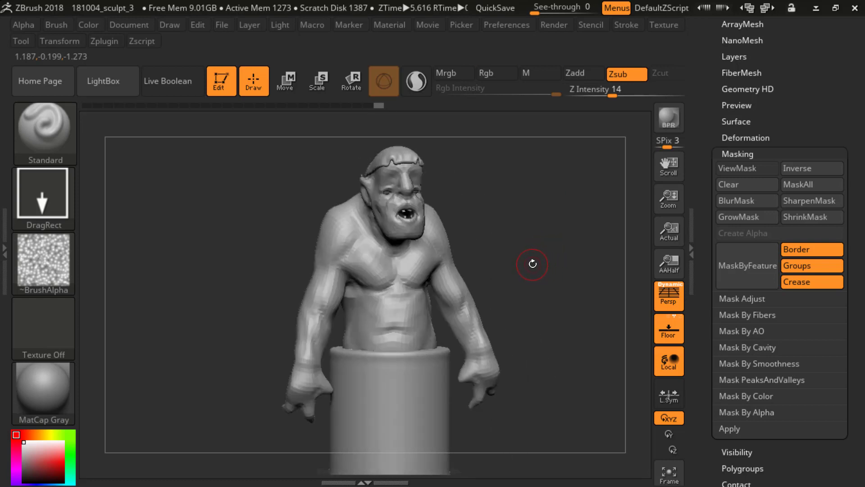
mouse_move(517, 200)
mouse_down()
mouse_move(470, 218)
mouse_move(526, 249)
mouse_move(509, 258)
mouse_move(534, 249)
mouse_move(504, 275)
mouse_move(554, 272)
mouse_move(512, 270)
mouse_move(538, 245)
mouse_move(536, 215)
mouse_up()
key(ctrl+h)
key(ctrl+h)
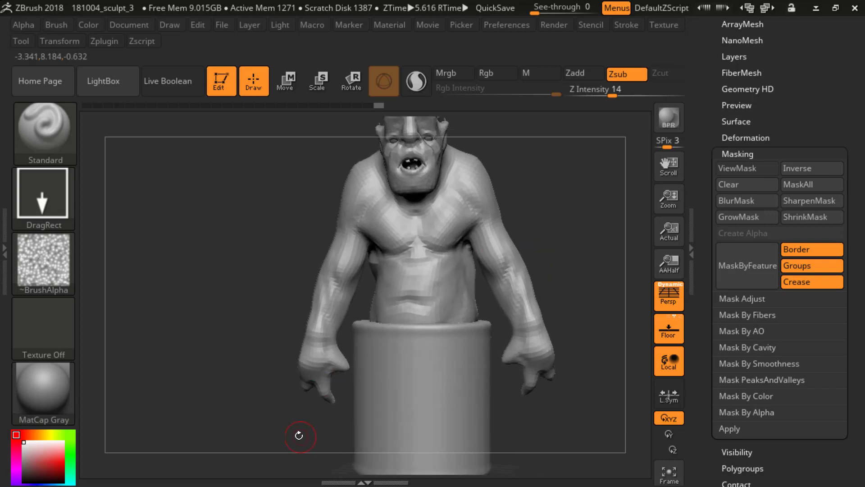
Step: Lasso-mask the ogre's right forearm and hand and invert the mask so only that forearm stays free
key(ctrl)
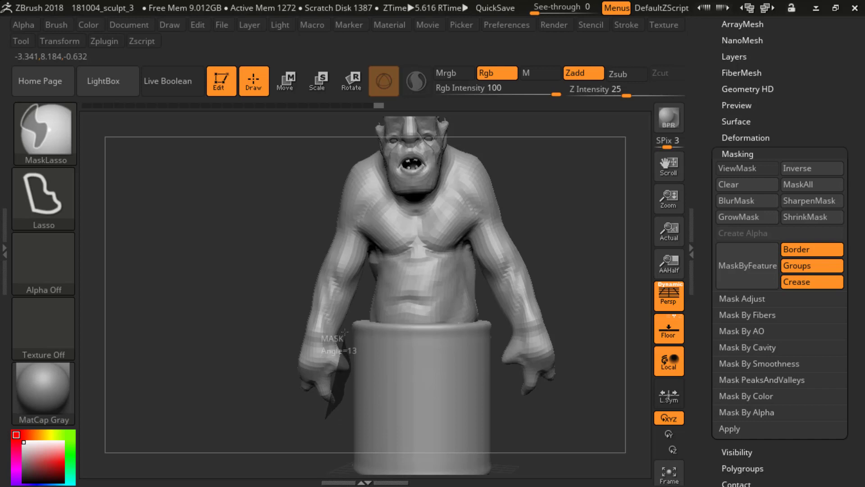
mouse_move(353, 312)
ctrl+mouse_down()
mouse_move(370, 281)
mouse_move(350, 283)
mouse_move(331, 255)
mouse_move(298, 244)
mouse_move(228, 256)
ctrl+mouse_up()
mouse_move(266, 295)
mouse_down()
mouse_move(277, 288)
mouse_move(269, 271)
mouse_move(246, 266)
mouse_move(280, 271)
mouse_up()
Step: Draw a Transpose line from the elbow past the hand and rotate the right forearm forward around the elbow
key(w)
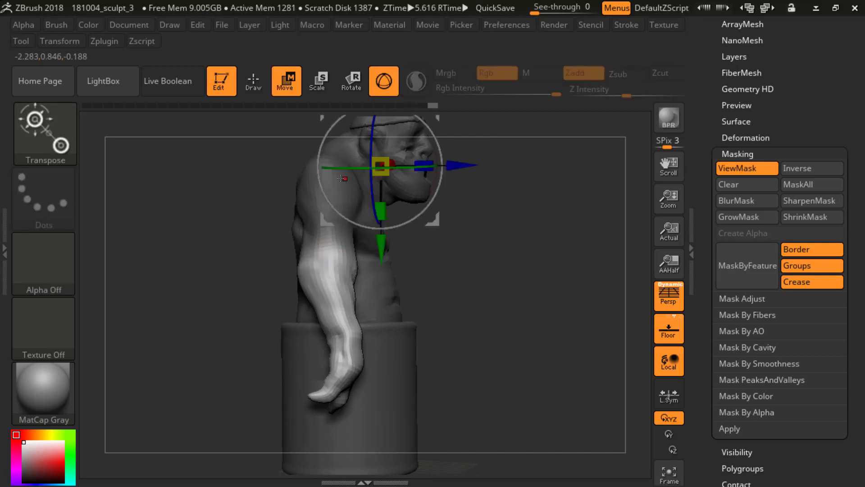
click(384, 81)
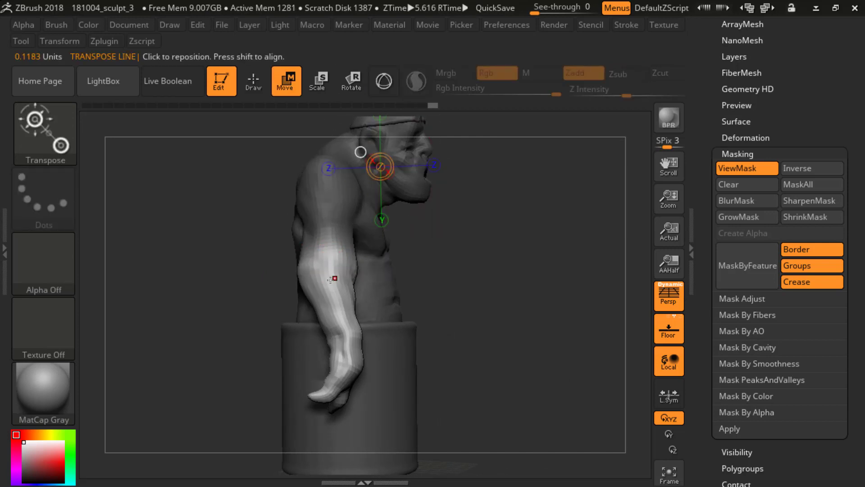
mouse_move(328, 256)
mouse_down()
mouse_move(349, 378)
mouse_move(330, 416)
mouse_up()
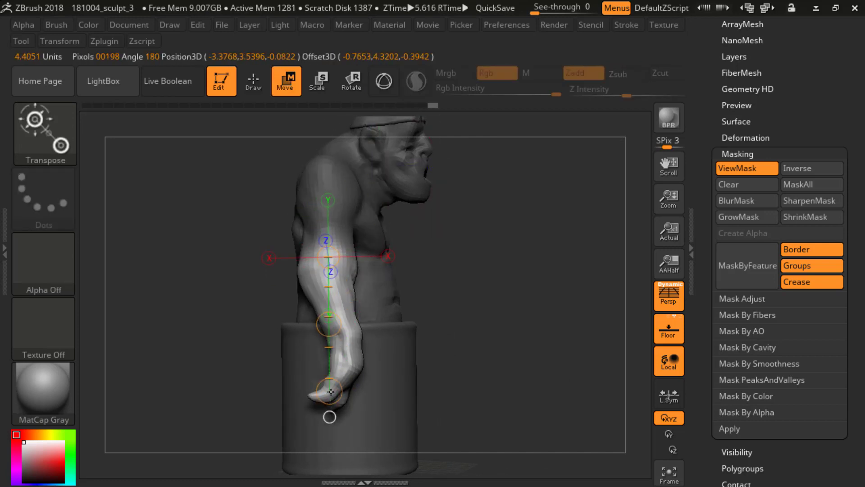
click(343, 91)
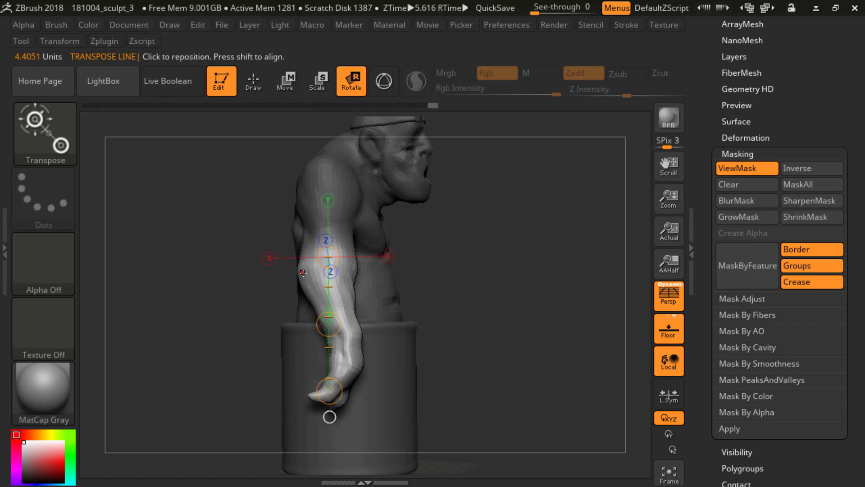
mouse_move(309, 269)
mouse_down()
mouse_move(329, 382)
mouse_move(354, 366)
mouse_move(388, 365)
mouse_up()
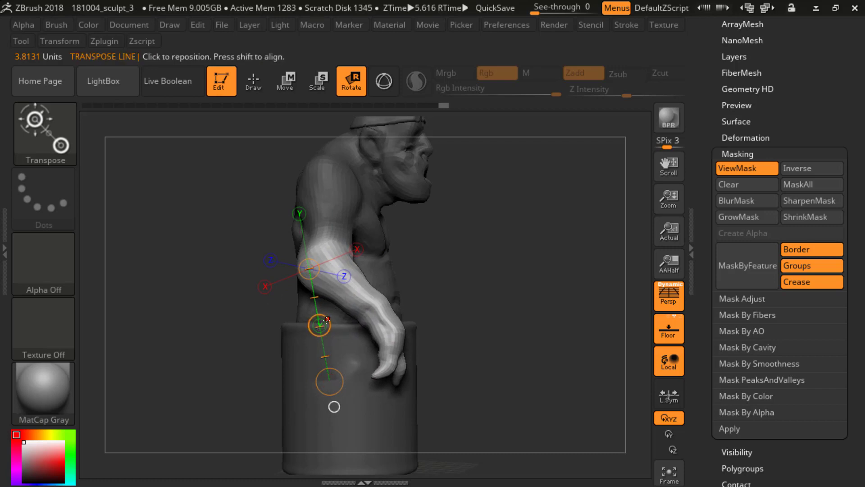
drag(327, 319, 325, 327)
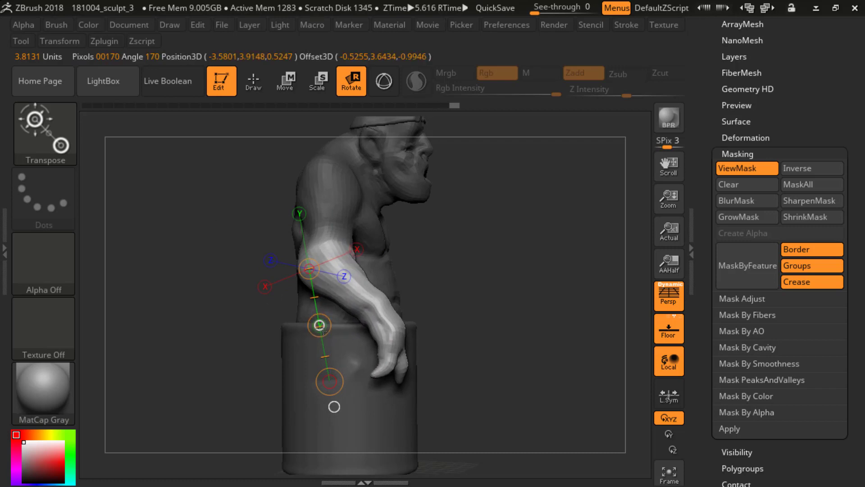
Step: Nudge the right forearm slightly forward with the Transpose line, realign the line along it and check the arm from the side
key(w)
drag(319, 325, 321, 322)
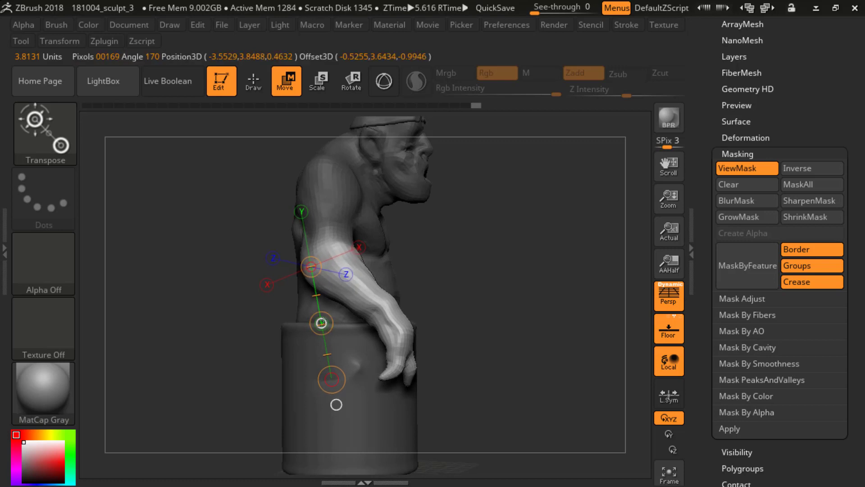
mouse_move(519, 252)
mouse_down()
mouse_move(388, 246)
mouse_move(433, 241)
mouse_move(516, 162)
mouse_move(483, 226)
mouse_move(498, 183)
mouse_move(499, 202)
mouse_move(533, 222)
mouse_move(484, 219)
mouse_up()
drag(317, 278, 301, 362)
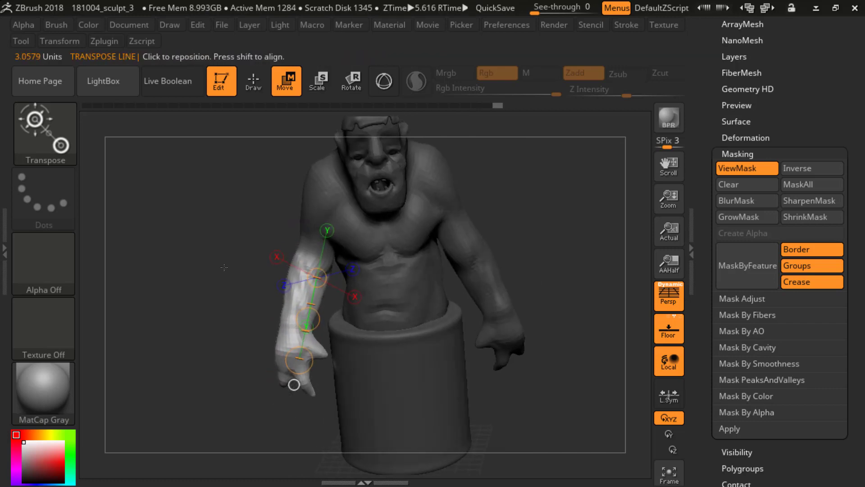
key(q)
mouse_move(525, 238)
mouse_down()
mouse_move(326, 218)
mouse_move(494, 226)
mouse_move(479, 209)
mouse_move(491, 227)
mouse_up()
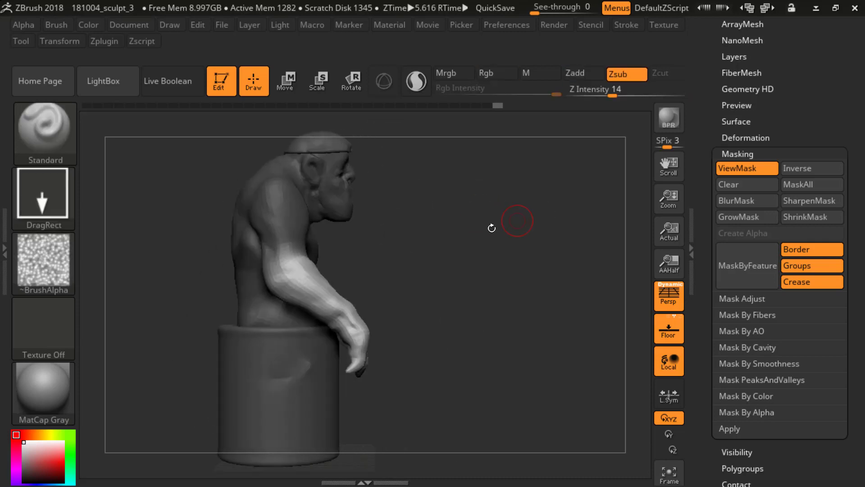
Step: Select the Move brush and reshape the ogre's right upper arm and elbow from the front
drag(424, 228, 346, 225)
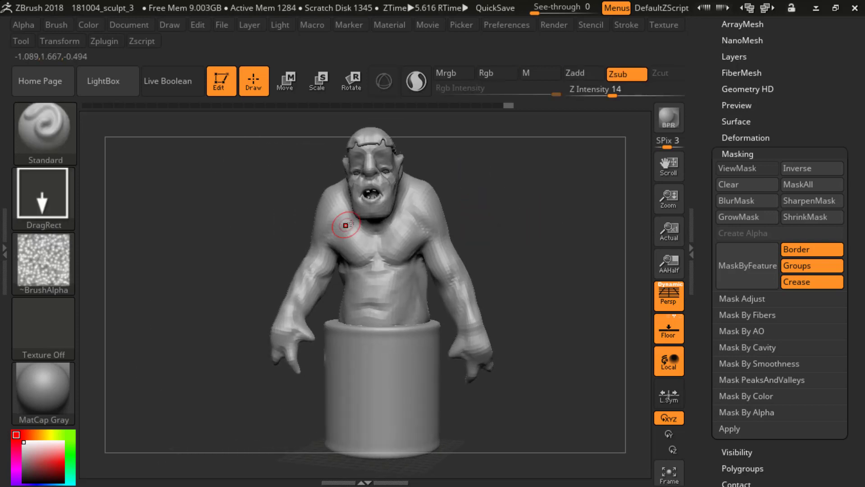
key(b)
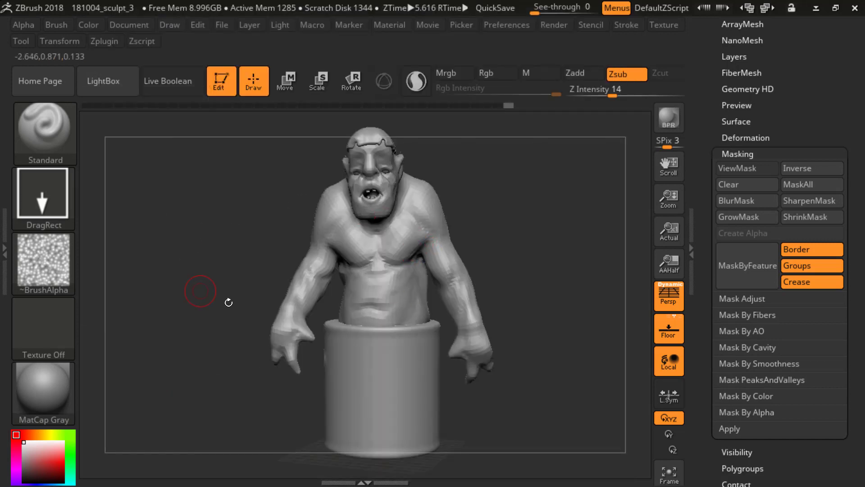
key(b)
key(m)
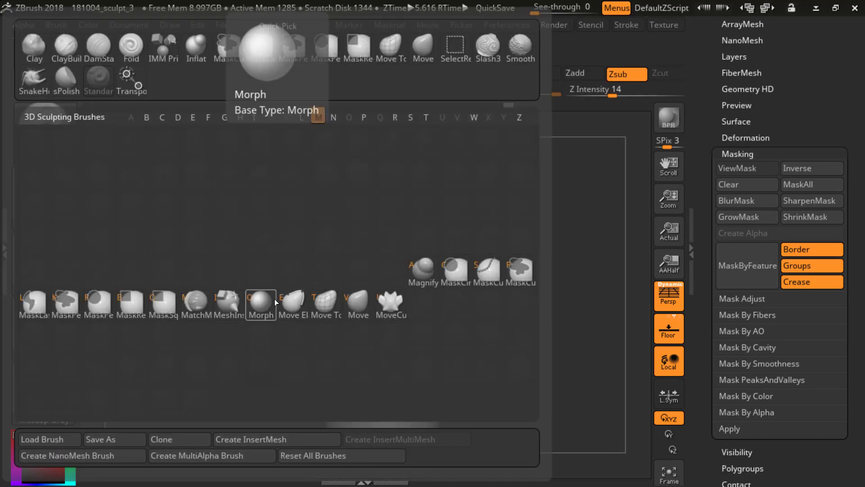
key(v)
mouse_move(272, 285)
mouse_down()
mouse_move(281, 242)
mouse_move(318, 253)
mouse_up()
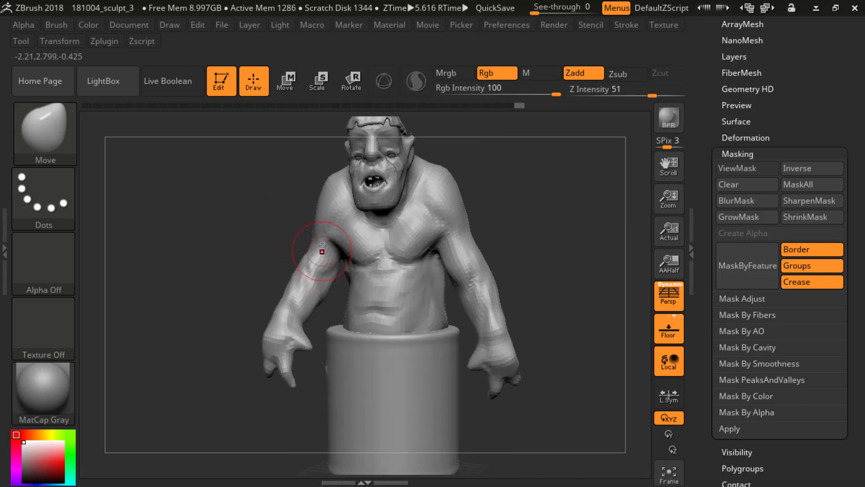
mouse_move(320, 262)
mouse_down()
mouse_move(281, 251)
mouse_move(331, 270)
mouse_move(356, 267)
mouse_move(319, 258)
mouse_up()
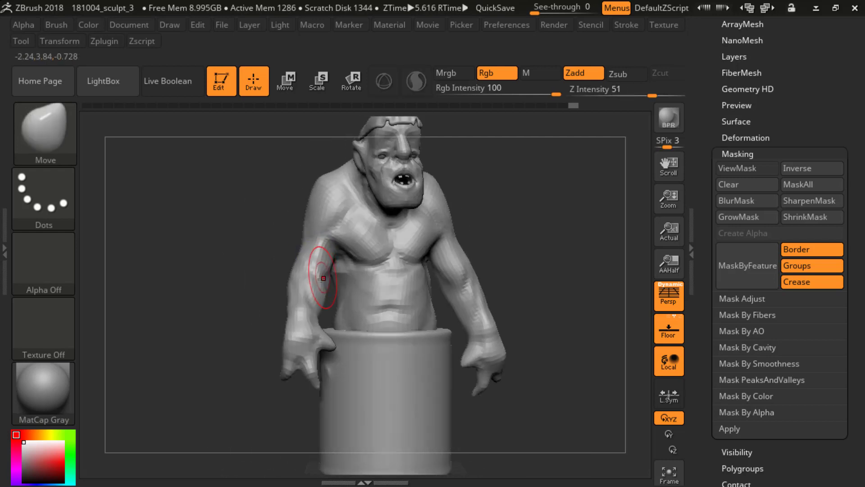
mouse_move(311, 291)
mouse_down()
mouse_move(289, 251)
mouse_move(305, 248)
mouse_move(302, 237)
mouse_up()
Step: Push the back of the right elbow forward with the Move brush and check the arms from the side, front and below
mouse_move(439, 242)
mouse_down()
mouse_move(245, 212)
mouse_move(246, 278)
mouse_move(325, 231)
mouse_move(270, 252)
mouse_move(217, 243)
mouse_move(256, 255)
mouse_move(248, 248)
mouse_move(333, 235)
mouse_up()
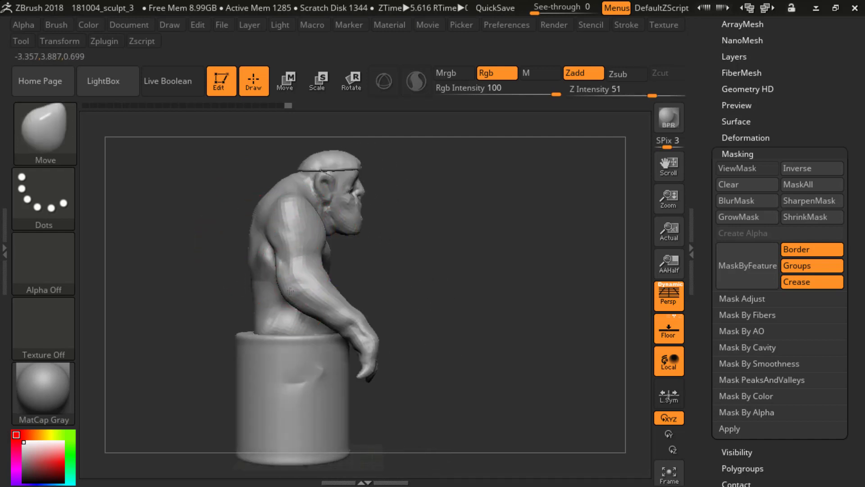
drag(290, 291, 306, 287)
drag(428, 239, 316, 253)
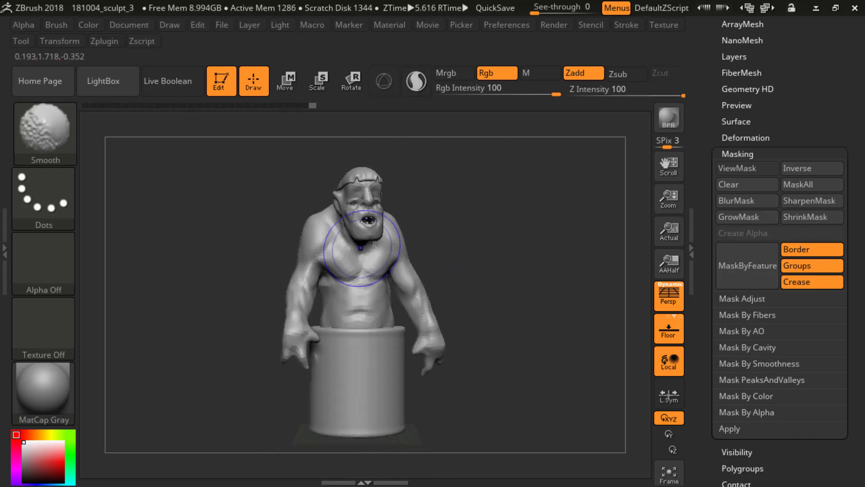
mouse_move(457, 230)
alt+mouse_down()
mouse_move(444, 230)
mouse_move(500, 248)
alt+mouse_up()
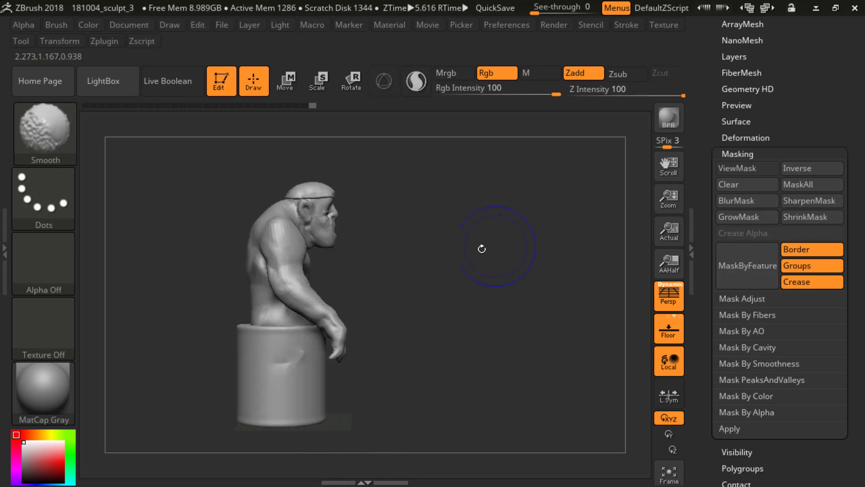
mouse_move(396, 259)
mouse_down()
mouse_move(446, 267)
mouse_move(313, 279)
mouse_up()
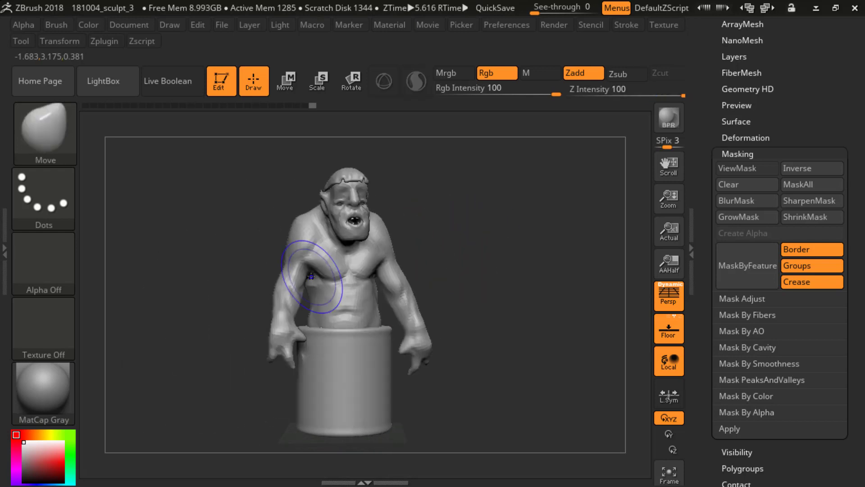
mouse_move(421, 274)
alt+mouse_down()
mouse_move(409, 266)
mouse_move(477, 242)
alt+mouse_up()
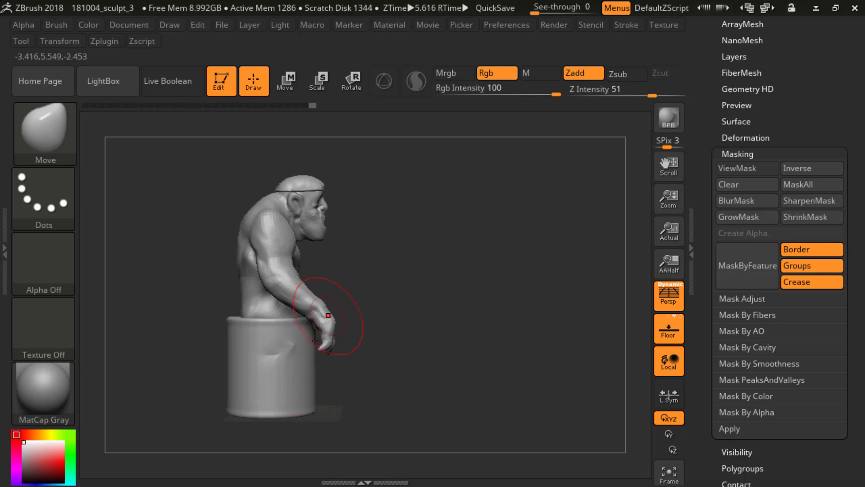
drag(352, 361, 266, 365)
mouse_move(403, 246)
shift+mouse_down()
mouse_move(475, 240)
mouse_move(479, 211)
mouse_move(477, 239)
mouse_move(483, 228)
mouse_move(464, 254)
mouse_move(461, 181)
mouse_move(464, 211)
mouse_move(445, 188)
mouse_move(432, 189)
shift+mouse_up()
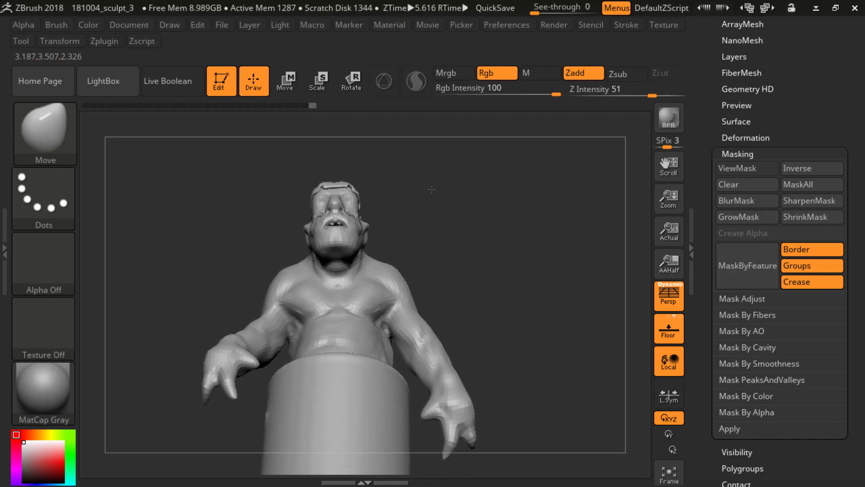
Step: Lasso-mask the ogre's head, soften the mask edge at the neck and invert the mask so only the head stays free
key(ctrl)
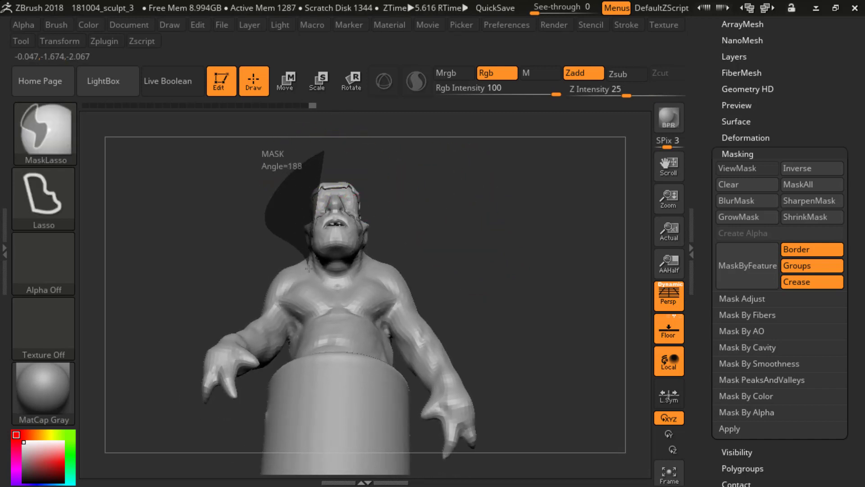
mouse_move(421, 189)
ctrl+mouse_down()
mouse_move(433, 183)
mouse_move(473, 245)
mouse_move(550, 270)
ctrl+mouse_up()
key(ctrl)
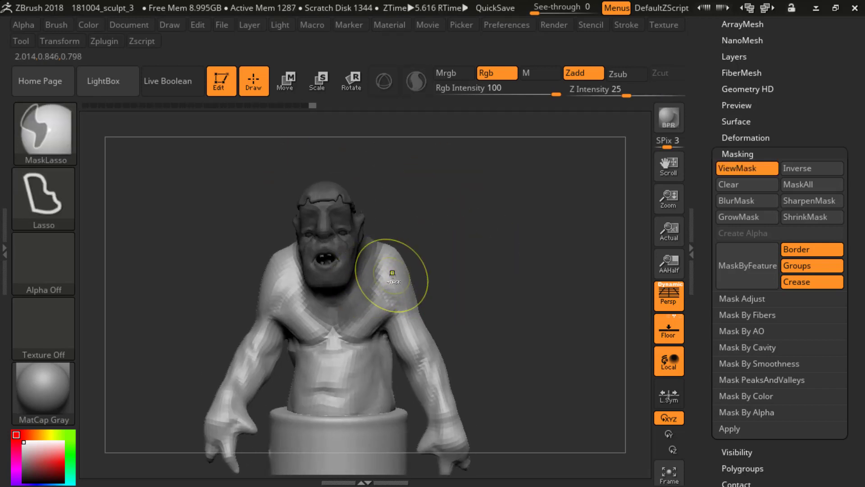
ctrl+click(393, 274)
ctrl+click(394, 276)
ctrl+click(394, 277)
ctrl+click(452, 265)
key(ctrl)
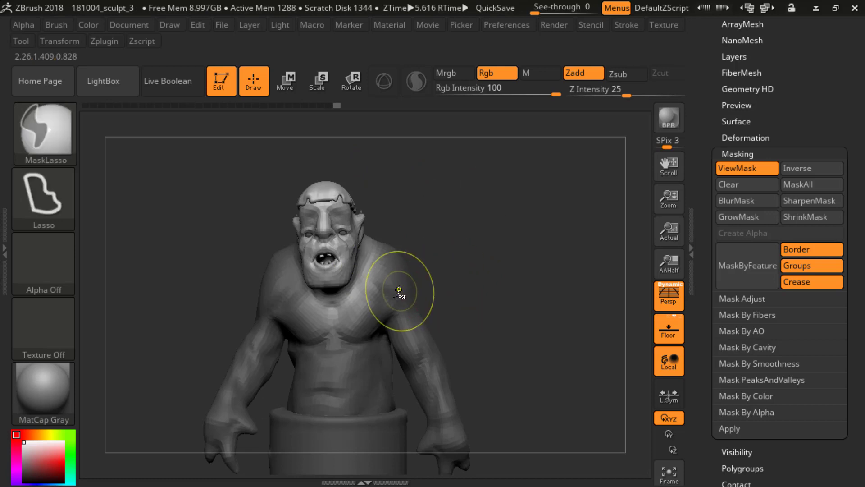
drag(469, 247, 450, 243)
Step: Draw a Transpose line from the crown to the upper chest and rotate the head slightly toward the ogre's left
key(w)
drag(325, 229, 344, 357)
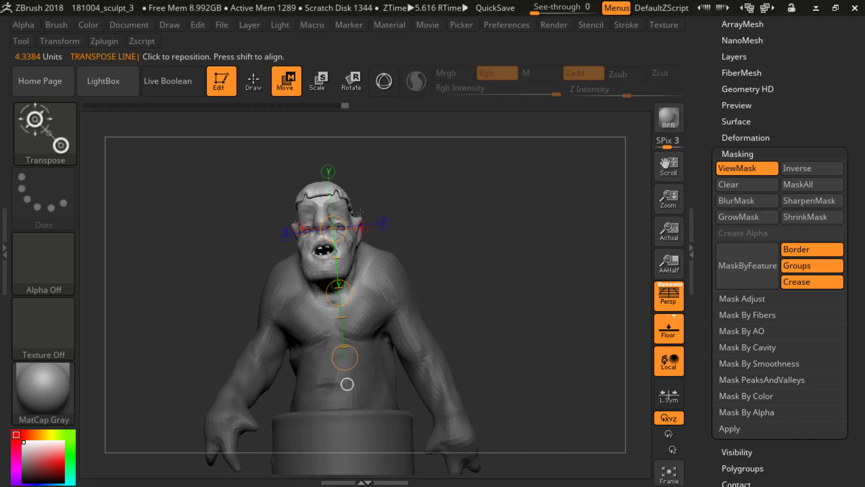
drag(279, 121, 374, 142)
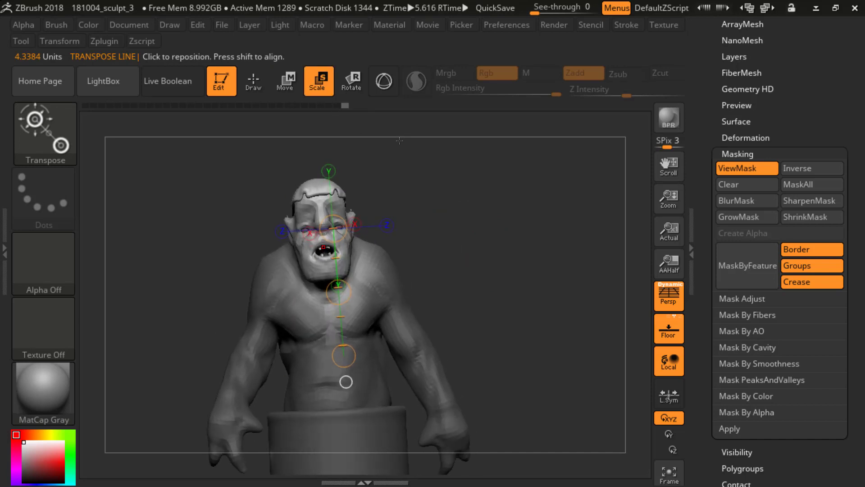
key(e)
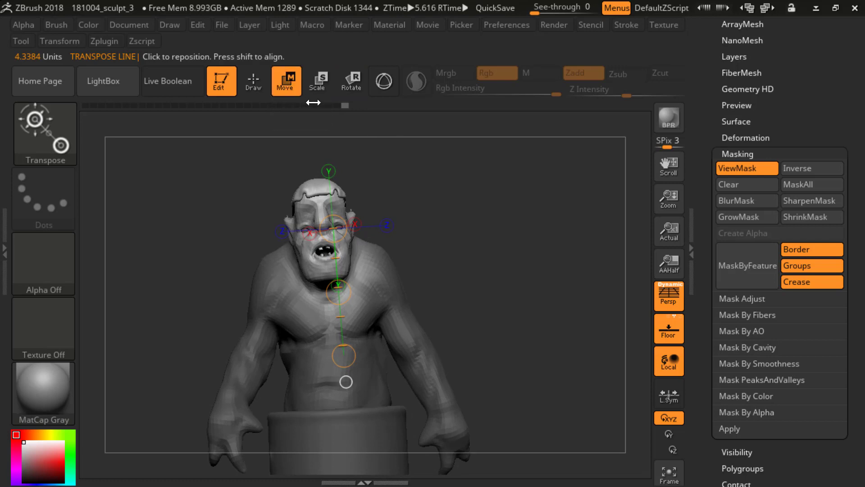
key(r)
drag(414, 196, 417, 195)
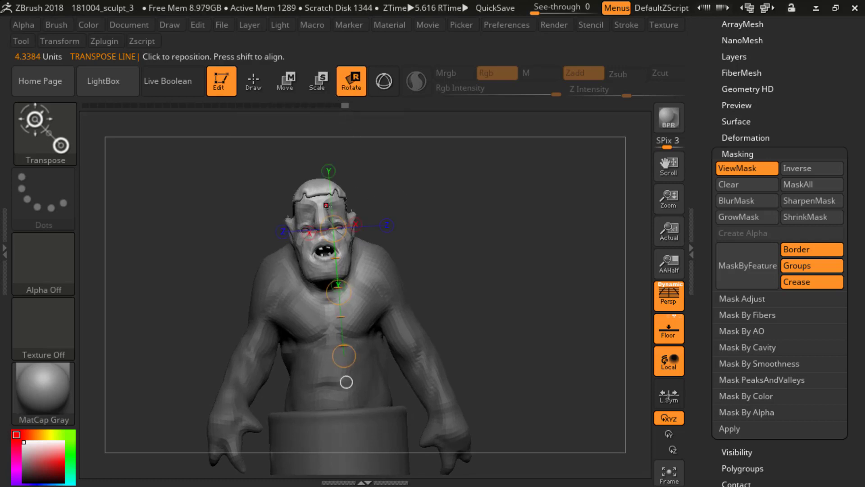
drag(314, 182, 331, 317)
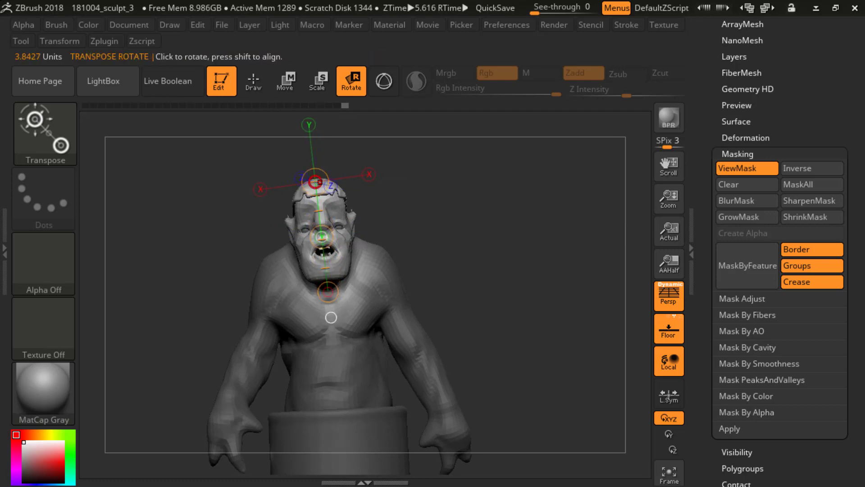
drag(315, 181, 313, 179)
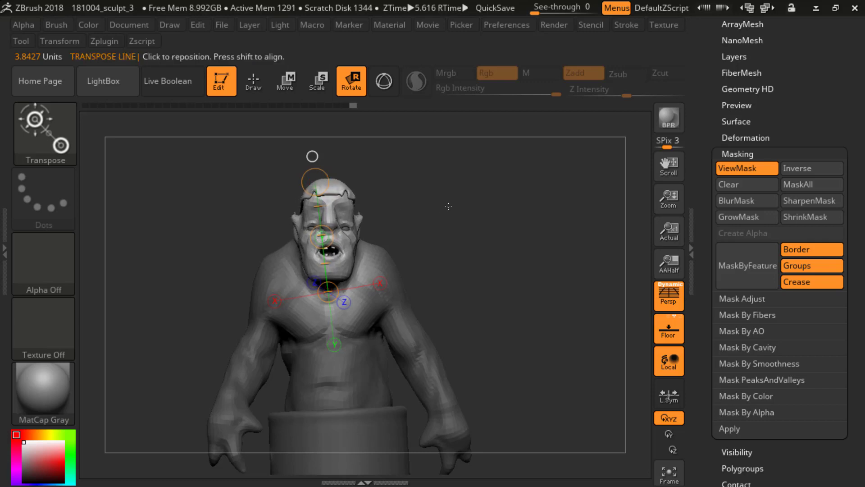
mouse_move(448, 204)
mouse_down()
mouse_move(445, 250)
mouse_move(367, 247)
mouse_up()
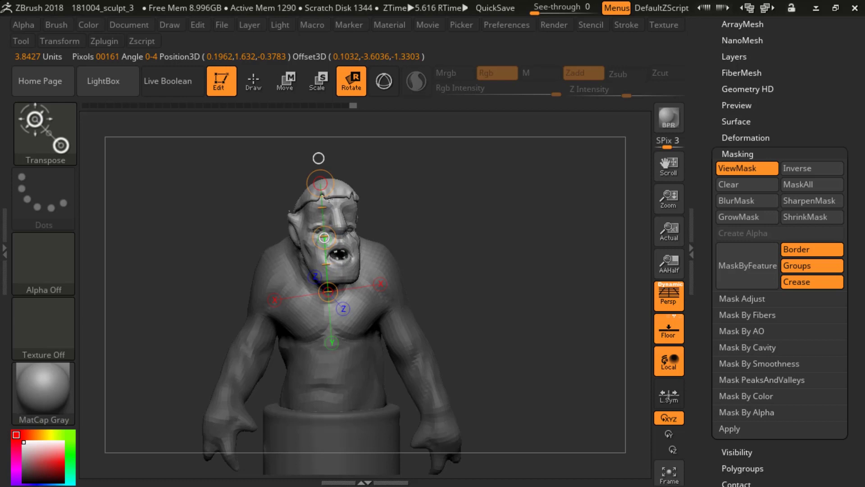
Step: Nudge the turned head into place with the Transpose line, then clear the mask and return to Draw mode
key(w)
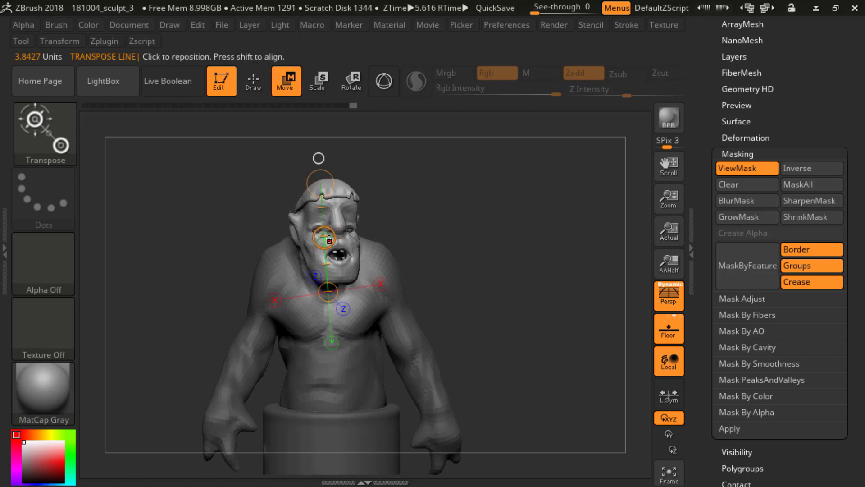
drag(323, 237, 328, 234)
mouse_move(443, 202)
mouse_down()
mouse_move(294, 216)
mouse_move(454, 241)
mouse_move(444, 184)
mouse_move(471, 250)
mouse_move(413, 247)
mouse_move(469, 255)
mouse_move(458, 243)
mouse_move(480, 243)
mouse_move(453, 224)
mouse_move(469, 284)
mouse_move(467, 228)
mouse_move(452, 231)
mouse_move(447, 190)
mouse_move(469, 226)
mouse_move(430, 187)
mouse_up()
key(q)
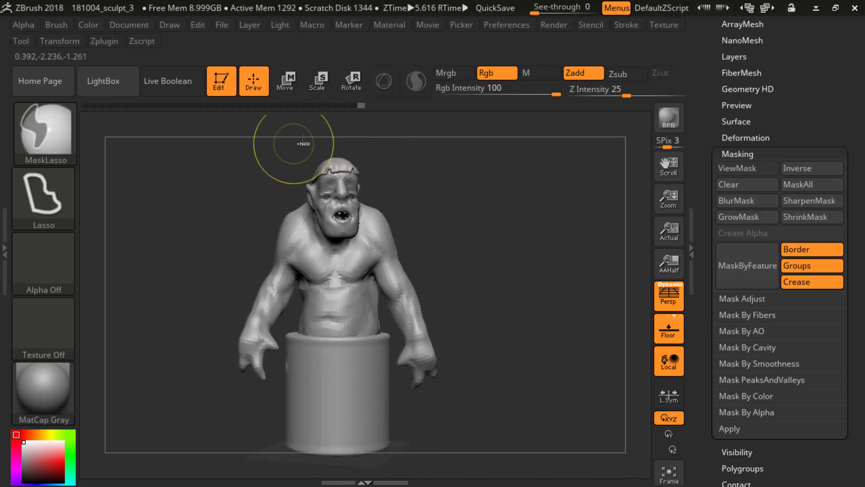
mouse_move(300, 138)
ctrl+mouse_down()
mouse_move(177, 367)
mouse_move(263, 402)
ctrl+mouse_up()
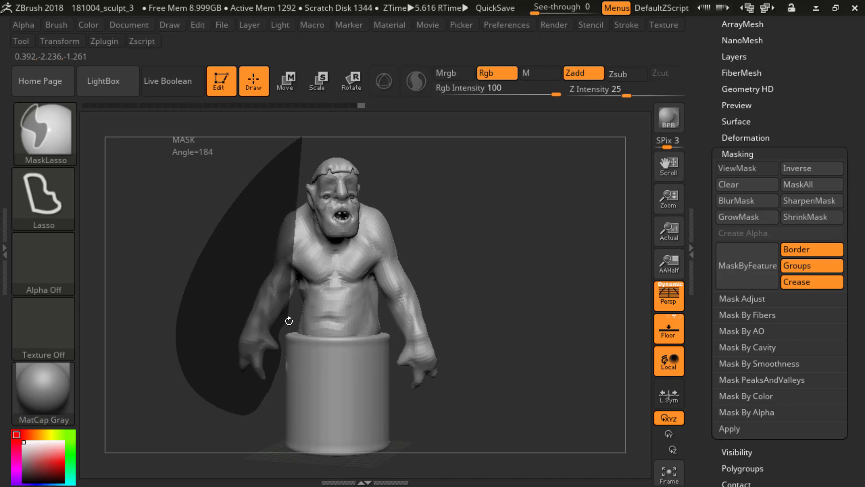
ctrl+drag(289, 321, 289, 321)
mouse_move(172, 257)
ctrl+mouse_down()
mouse_move(181, 251)
mouse_move(195, 278)
ctrl+mouse_up()
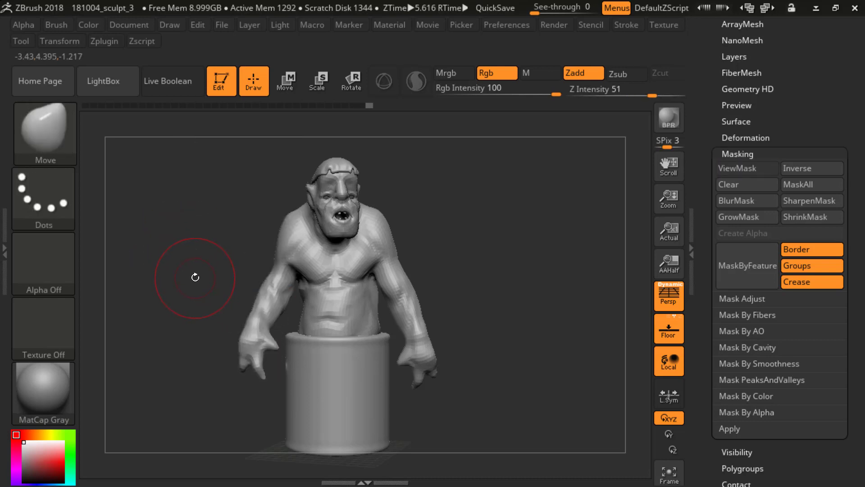
Step: Switch off perspective and lasso-mask the hands, arms, head and torso down to just above the pedestal
key(p)
mouse_move(212, 207)
ctrl+mouse_down()
mouse_move(221, 423)
mouse_move(275, 385)
mouse_move(282, 347)
ctrl+mouse_up()
alt+drag(192, 271, 184, 301)
alt+drag(146, 336, 153, 287)
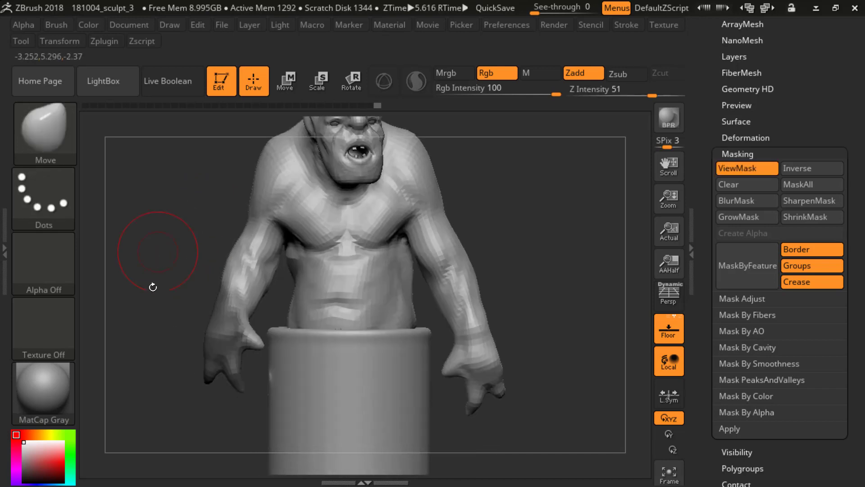
mouse_move(155, 349)
ctrl+mouse_down()
mouse_move(212, 446)
mouse_move(253, 372)
mouse_move(272, 293)
ctrl+mouse_up()
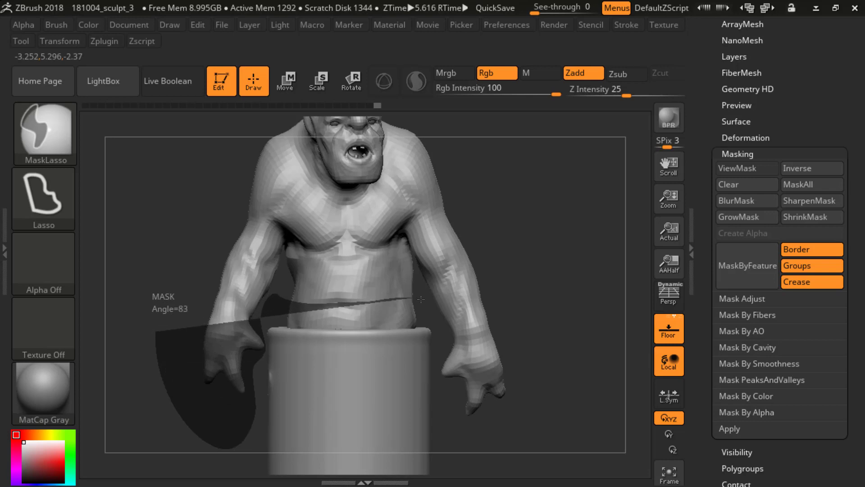
mouse_move(421, 299)
ctrl+mouse_down()
mouse_move(444, 342)
mouse_move(450, 416)
mouse_move(559, 230)
mouse_move(466, 120)
mouse_move(150, 183)
ctrl+mouse_up()
alt+drag(523, 181, 515, 263)
mouse_move(395, 115)
ctrl+mouse_down()
mouse_move(232, 243)
mouse_move(231, 209)
ctrl+mouse_up()
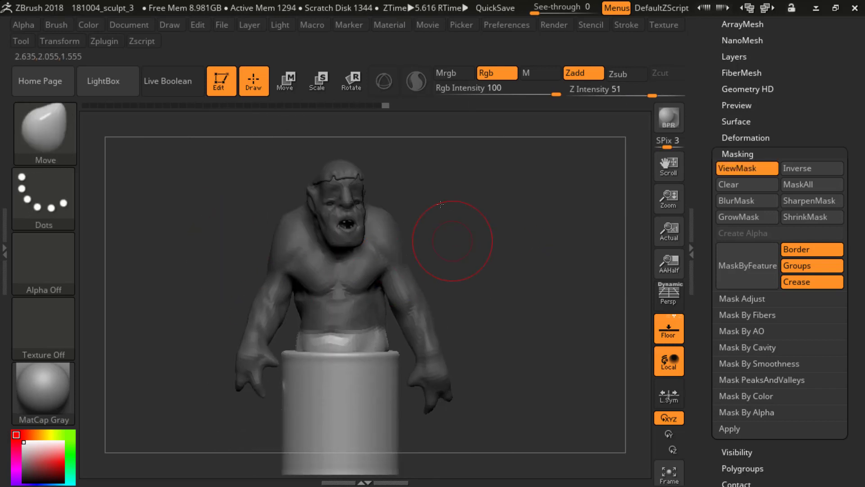
Step: Invert and blur the mask so the pedestal is protected, extending it over the lower abdomen with a lasso
alt+drag(440, 205, 456, 214)
ctrl+click(456, 215)
ctrl+click(354, 351)
ctrl+click(357, 351)
ctrl+click(358, 351)
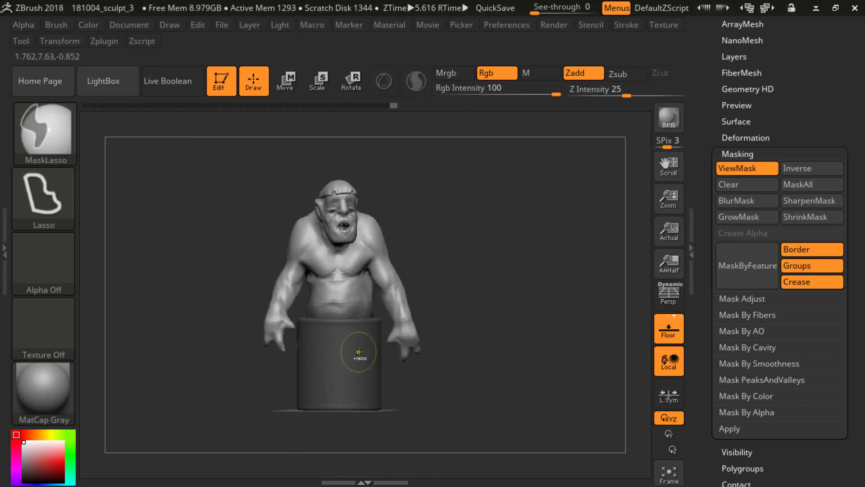
mouse_move(431, 277)
alt+mouse_down()
mouse_move(476, 251)
mouse_move(451, 254)
alt+mouse_up()
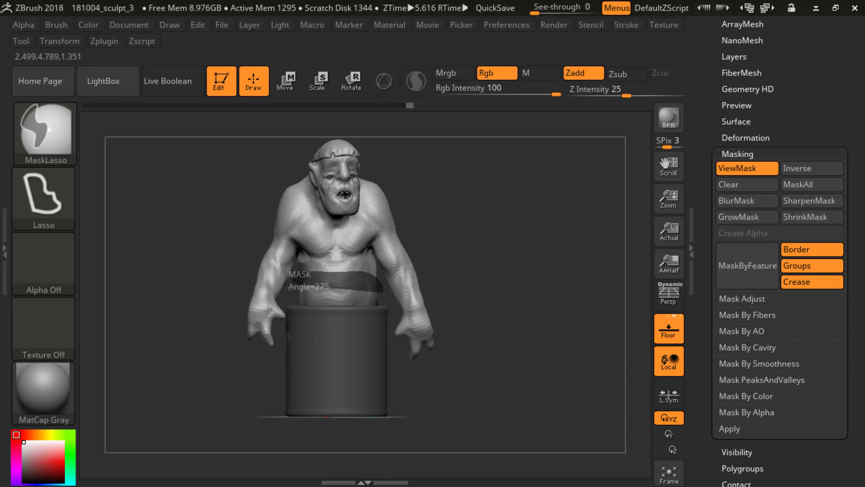
mouse_move(288, 295)
ctrl+mouse_down()
mouse_move(322, 376)
mouse_move(399, 436)
ctrl+mouse_up()
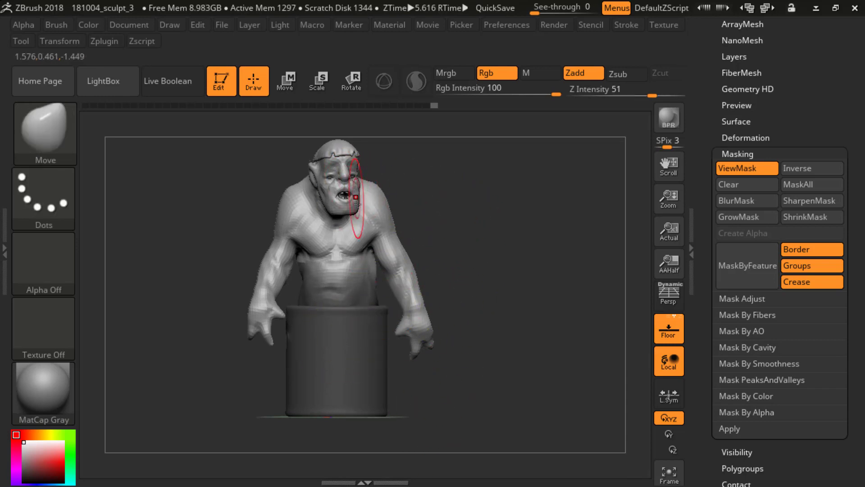
Step: Draw a Transpose line in Move mode from the head down to the pedestal's rim and align its lower end in side view
mouse_move(477, 178)
mouse_down()
mouse_move(448, 174)
mouse_move(445, 183)
mouse_up()
key(w)
mouse_move(350, 180)
mouse_down()
mouse_move(359, 313)
mouse_move(370, 325)
mouse_up()
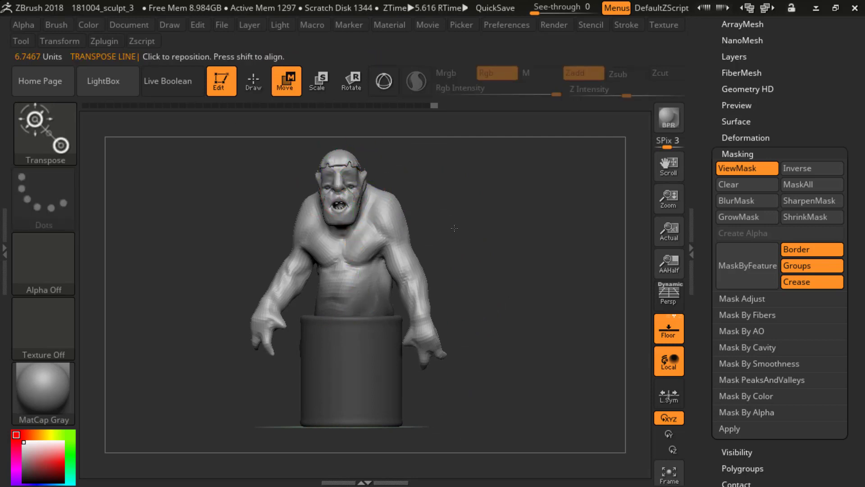
drag(454, 228, 401, 229)
drag(367, 311, 403, 302)
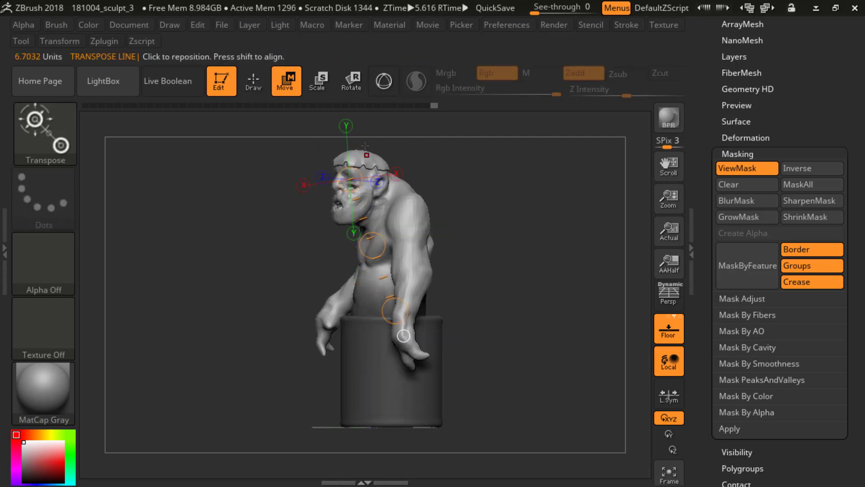
right_click(349, 179)
key(ctrl+z)
Step: Reposition both ends of the Transpose line so it runs through the middle of the head and torso
alt+drag(481, 158, 471, 186)
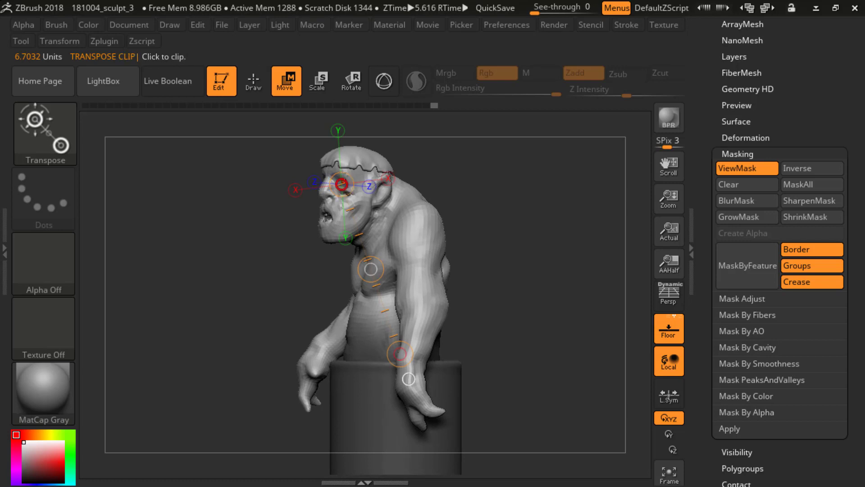
drag(344, 175, 357, 141)
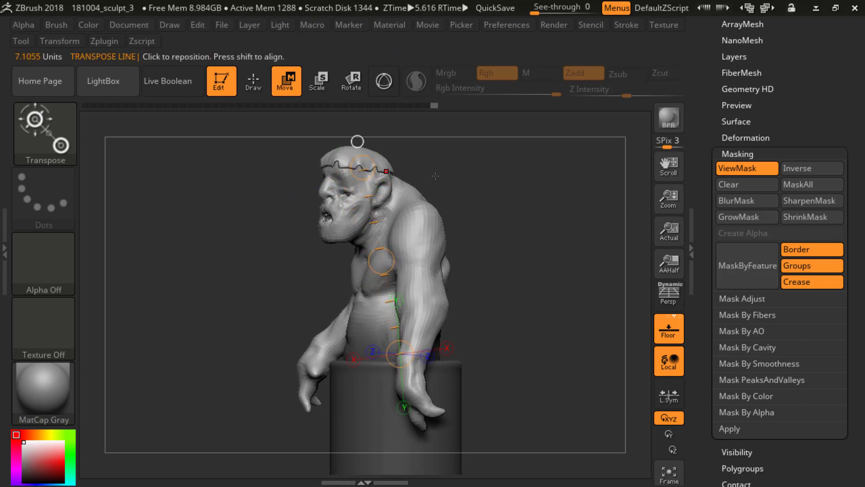
drag(435, 176, 434, 324)
drag(401, 347, 345, 353)
drag(376, 156, 347, 157)
drag(348, 351, 352, 352)
drag(500, 315, 401, 320)
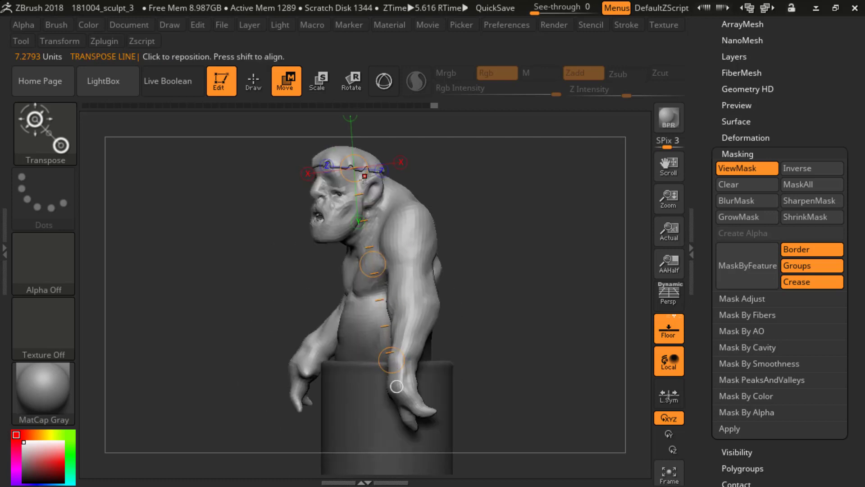
Step: Twist the unmasked upper body slightly around the vertical Transpose line in Rotate mode, and return to Draw mode
drag(451, 218, 477, 248)
key(e)
key(r)
drag(359, 264, 365, 172)
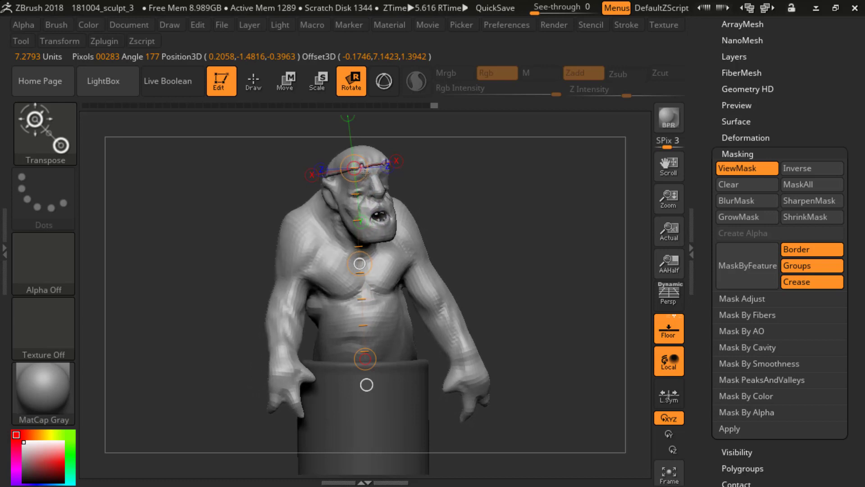
drag(356, 216, 359, 263)
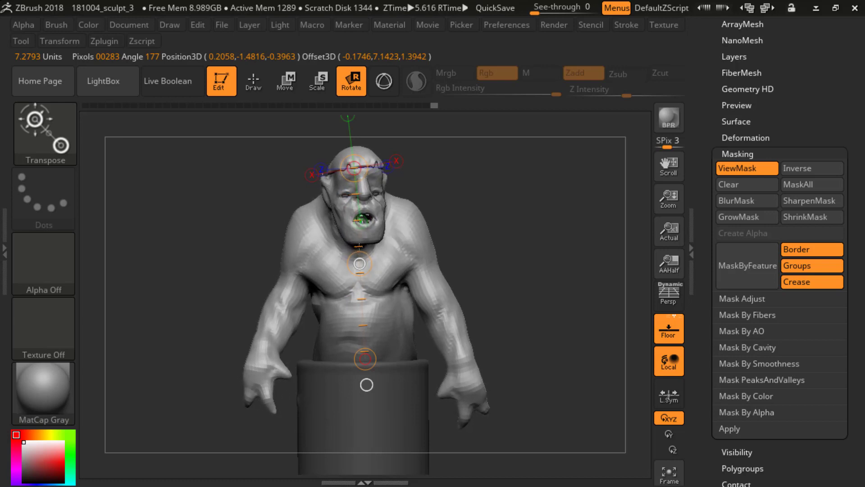
drag(368, 212, 369, 209)
mouse_move(473, 196)
mouse_down()
mouse_move(423, 197)
mouse_move(516, 197)
mouse_move(488, 196)
mouse_move(425, 253)
mouse_up()
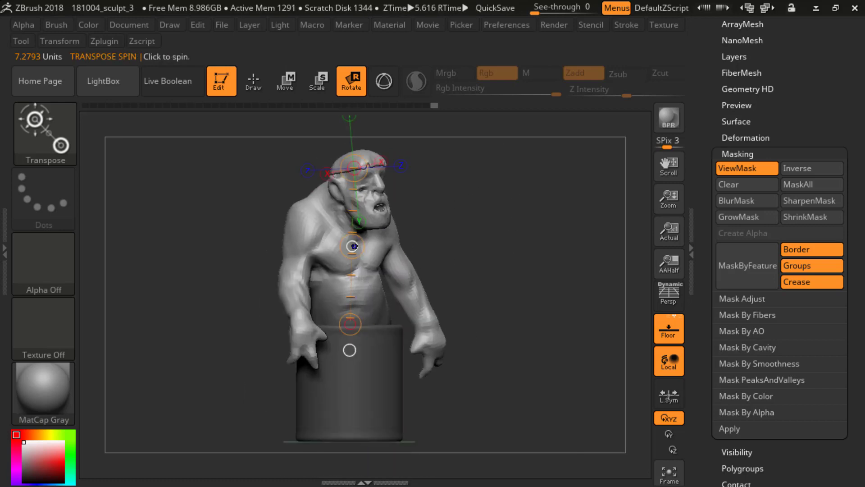
drag(354, 246, 355, 266)
drag(464, 218, 180, 292)
key(q)
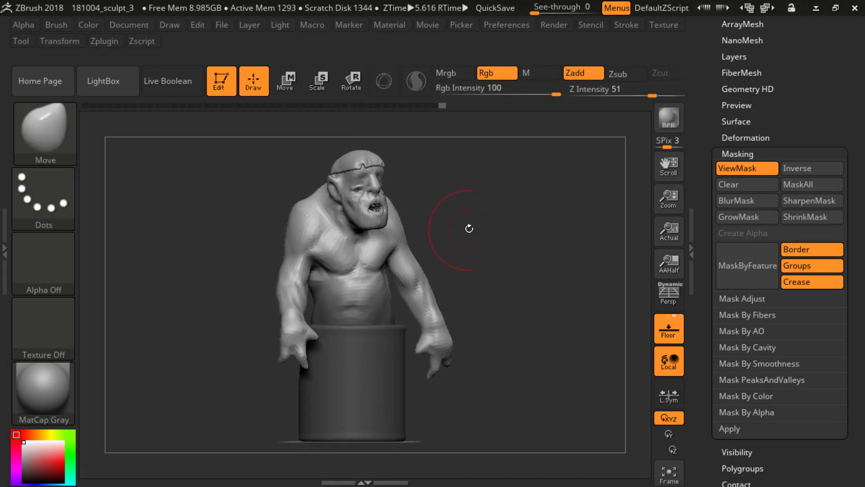
Step: Turn perspective on, lasso-mask the ogre's left arm from shoulder to hand, and invert the mask so only that arm stays editable
key(p)
mouse_move(475, 237)
mouse_down()
mouse_move(471, 228)
mouse_move(467, 240)
mouse_move(441, 245)
mouse_move(482, 243)
mouse_move(411, 246)
mouse_move(449, 244)
mouse_move(441, 210)
mouse_move(448, 205)
mouse_move(434, 199)
mouse_move(469, 216)
mouse_move(435, 215)
mouse_up()
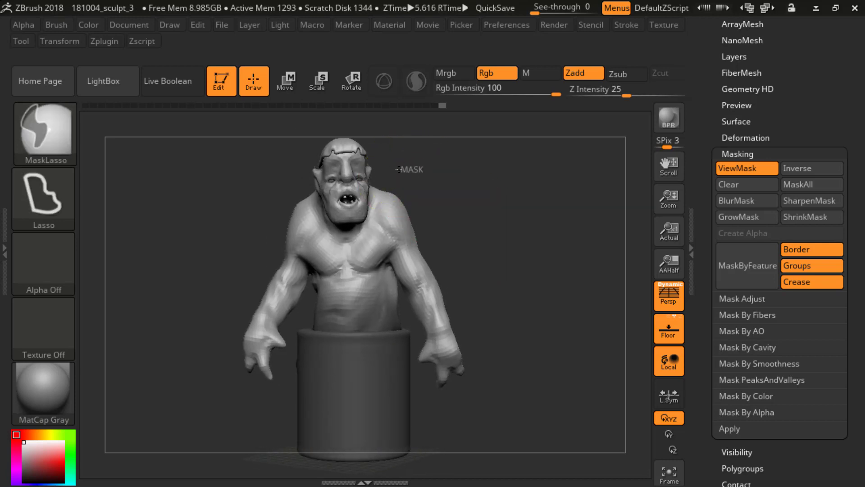
ctrl+drag(383, 218, 469, 197)
ctrl+drag(420, 160, 382, 186)
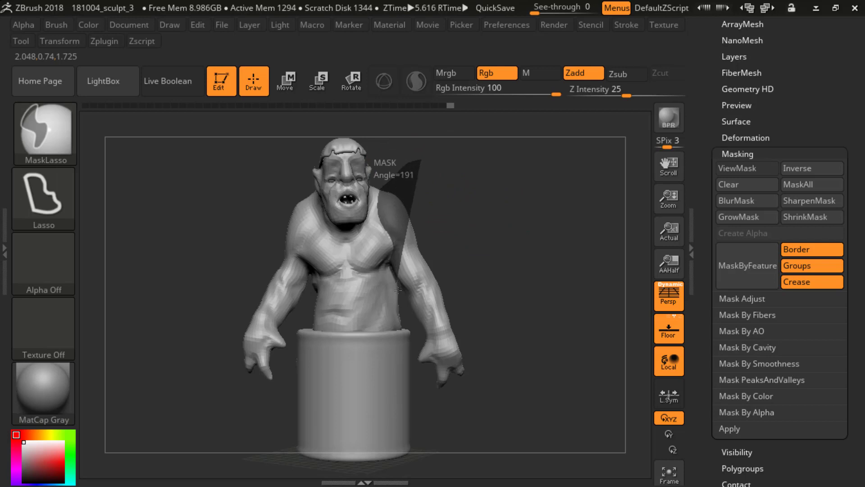
mouse_move(413, 348)
ctrl+mouse_down()
mouse_move(486, 407)
mouse_move(543, 279)
mouse_move(502, 264)
mouse_move(464, 270)
ctrl+mouse_up()
ctrl+click(510, 241)
drag(492, 226, 442, 234)
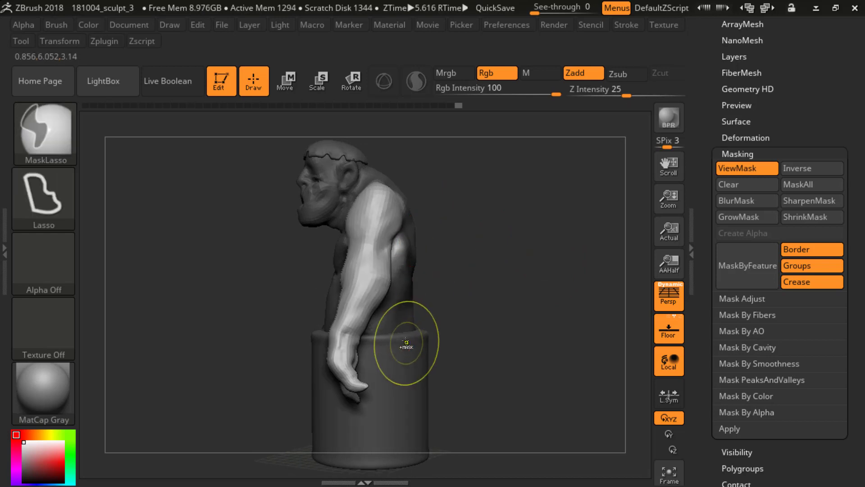
Step: Draw a Transpose line from the left shoulder to the hand and rotate the arm slightly at the shoulder
mouse_move(494, 290)
mouse_down()
mouse_move(552, 164)
mouse_move(516, 199)
mouse_move(460, 220)
mouse_up()
key(w)
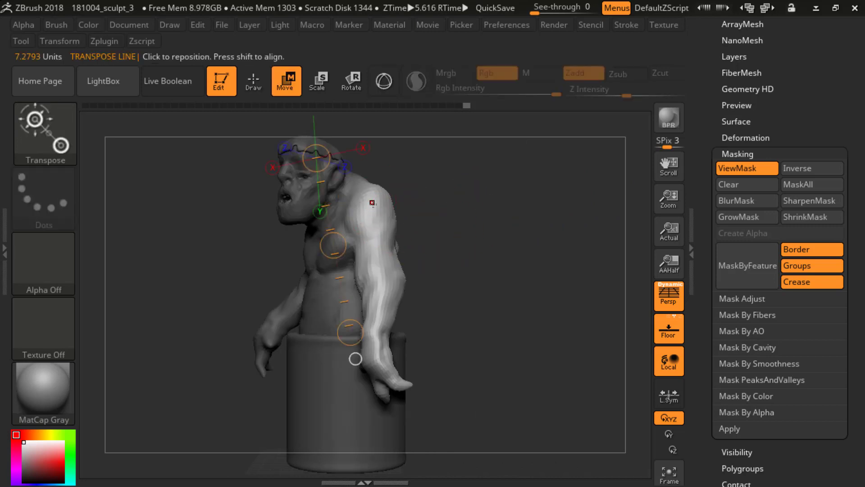
drag(369, 194, 384, 373)
mouse_move(497, 308)
mouse_down()
mouse_move(397, 360)
mouse_move(398, 368)
mouse_move(425, 357)
mouse_up()
key(r)
drag(475, 287, 318, 335)
drag(309, 365, 325, 370)
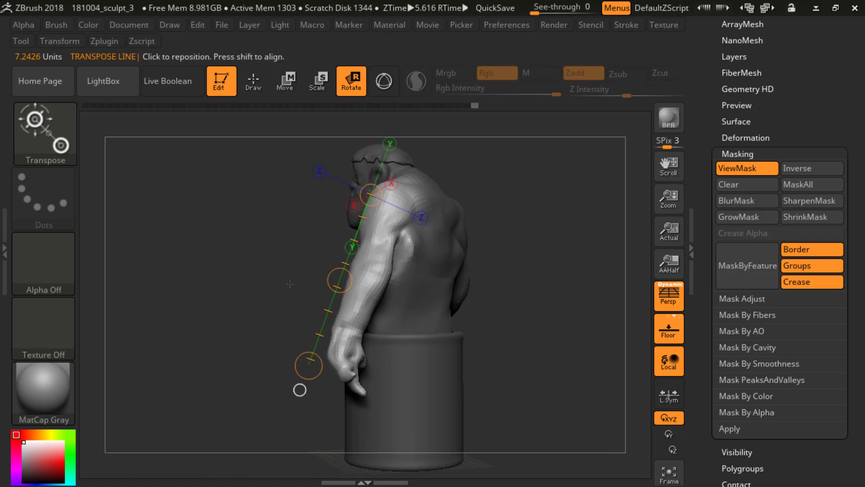
drag(248, 258, 312, 256)
drag(473, 255, 392, 252)
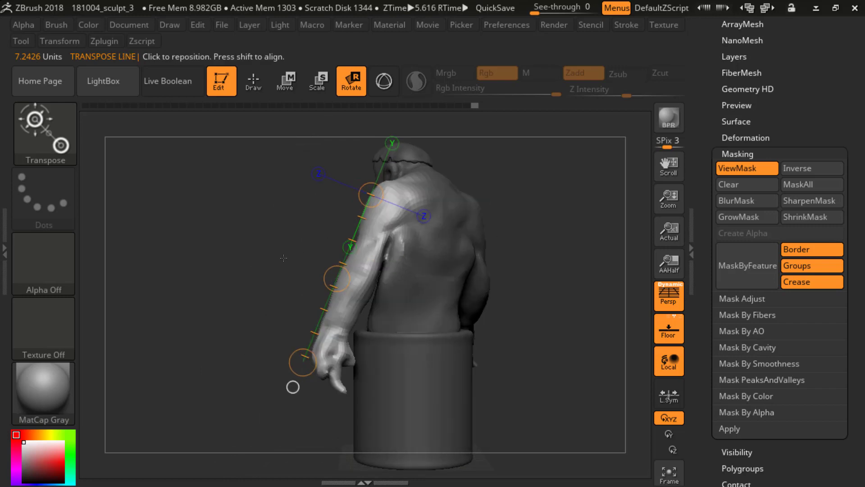
alt+drag(285, 240, 270, 253)
mouse_move(518, 207)
ctrl+mouse_down()
mouse_move(533, 227)
mouse_move(547, 286)
ctrl+mouse_up()
Step: Switch to the Move brush, clear the mask, and adjust the back surface beside the left armpit
key(b)
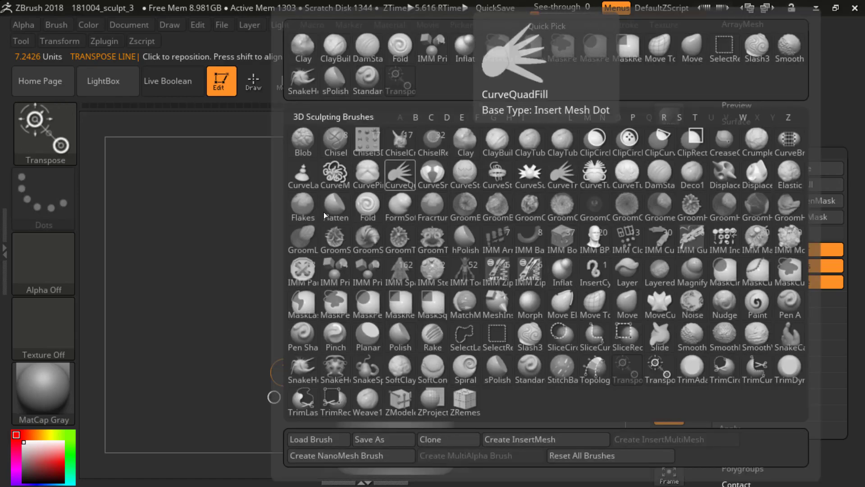
key(m)
key(v)
key(q)
key(b)
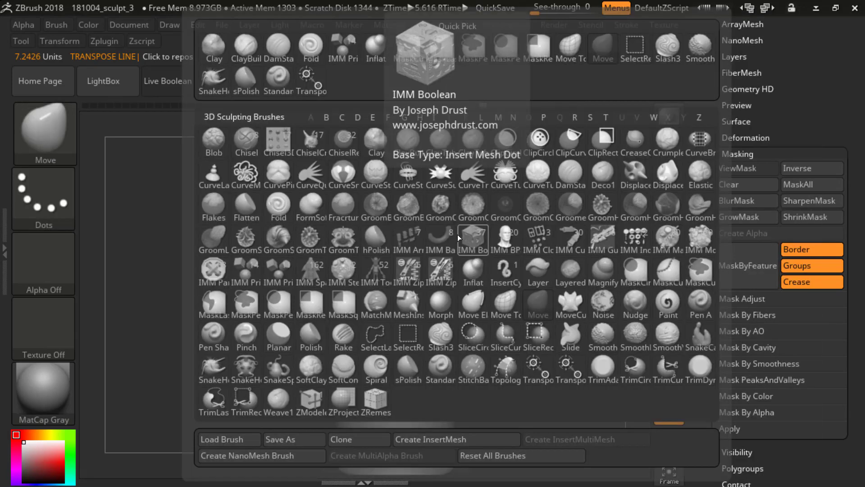
key(m)
key(v)
mouse_move(508, 234)
mouse_down()
mouse_move(540, 271)
mouse_move(501, 269)
mouse_up()
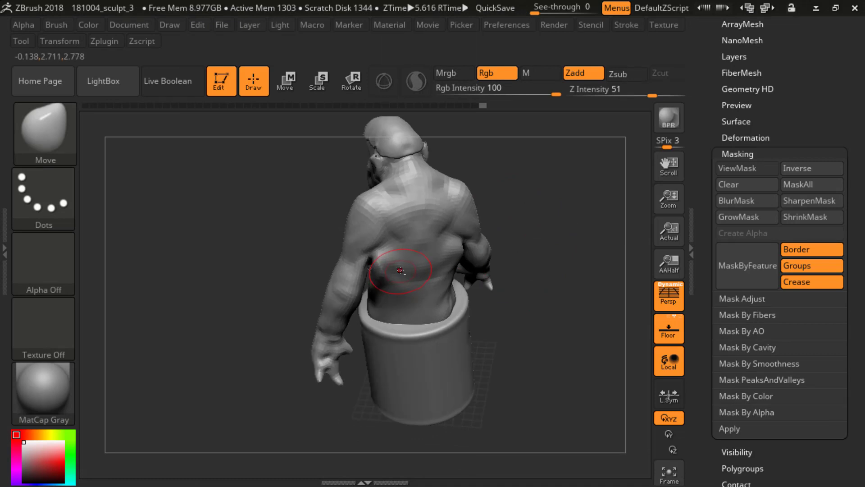
drag(392, 267, 382, 260)
mouse_move(293, 189)
mouse_down()
mouse_move(274, 226)
mouse_move(284, 243)
mouse_move(295, 234)
mouse_up()
Step: Switch to the Move Topological brush and reshape the crease behind the left armpit
key(b)
key(m)
key(t)
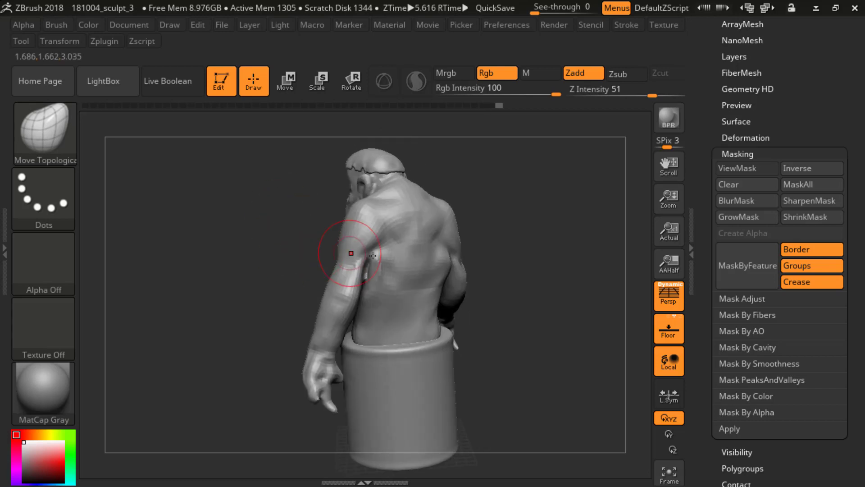
shift+drag(382, 266, 383, 284)
mouse_move(276, 243)
mouse_down()
mouse_move(329, 234)
mouse_move(396, 250)
mouse_up()
mouse_move(447, 236)
mouse_down()
mouse_move(473, 195)
mouse_move(490, 204)
mouse_up()
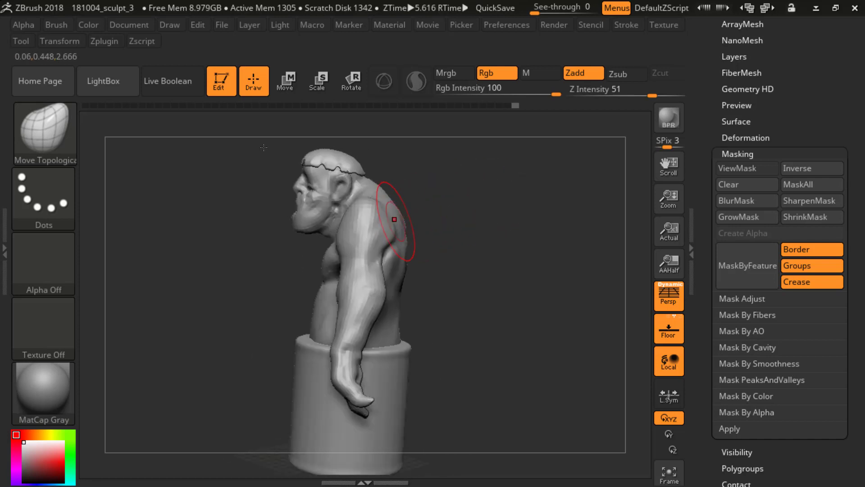
Step: Push in the upper back behind the left shoulder and raise the ogre's right shoulder slightly
drag(393, 218, 388, 219)
mouse_move(446, 221)
mouse_down()
mouse_move(533, 205)
mouse_move(494, 227)
mouse_move(573, 220)
mouse_move(509, 228)
mouse_move(505, 208)
mouse_move(475, 225)
mouse_move(265, 251)
mouse_move(273, 253)
mouse_up()
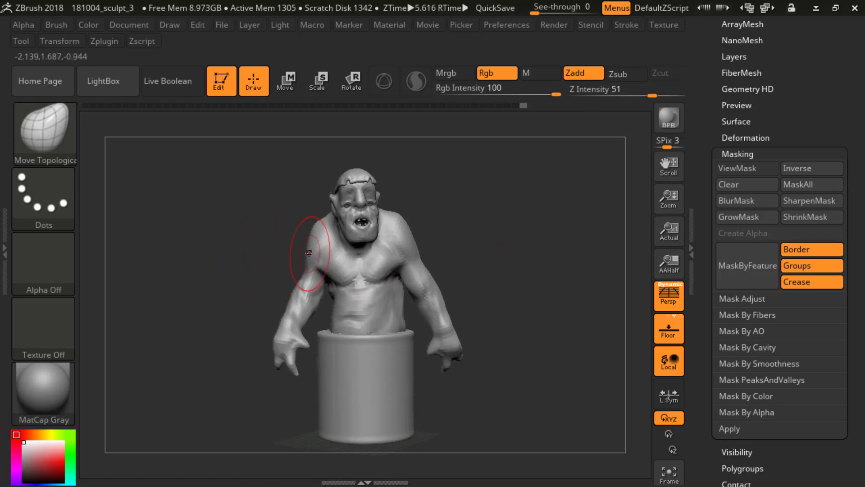
drag(317, 235, 320, 218)
mouse_move(269, 230)
mouse_down()
mouse_move(245, 233)
mouse_move(266, 229)
mouse_up()
drag(487, 213, 500, 223)
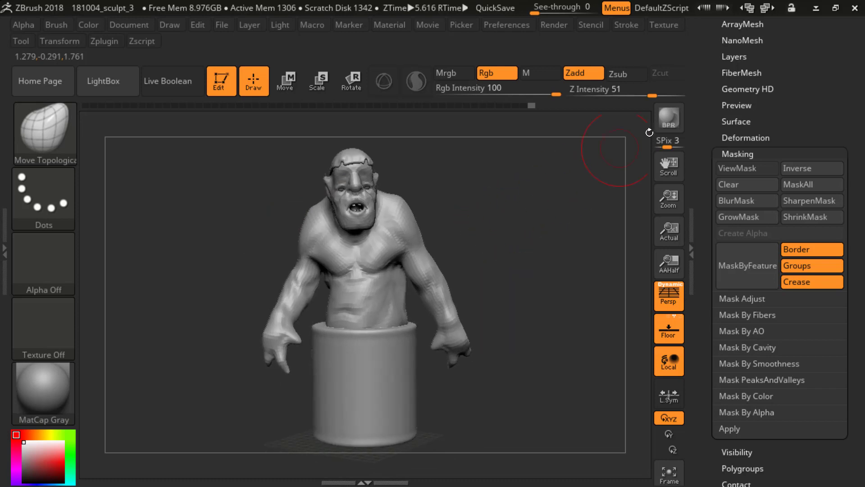
Step: Preview the pose with a BPR render, then nudge the arm's shape with Move Topological
click(667, 120)
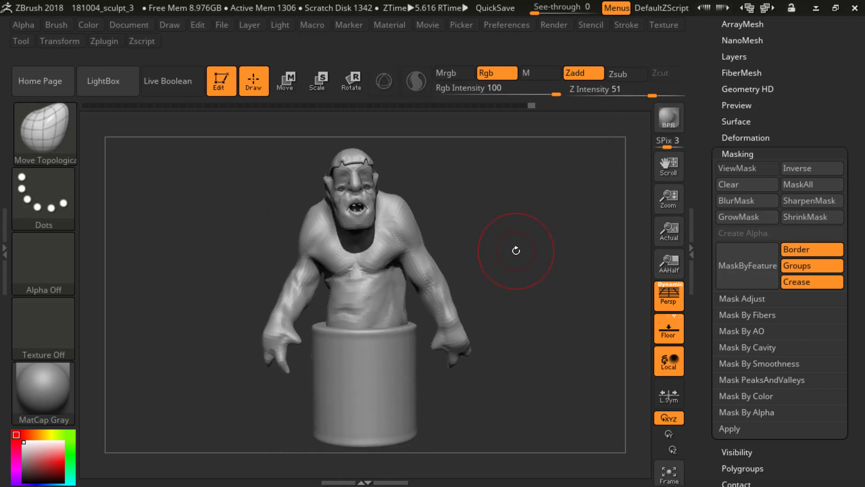
click(612, 186)
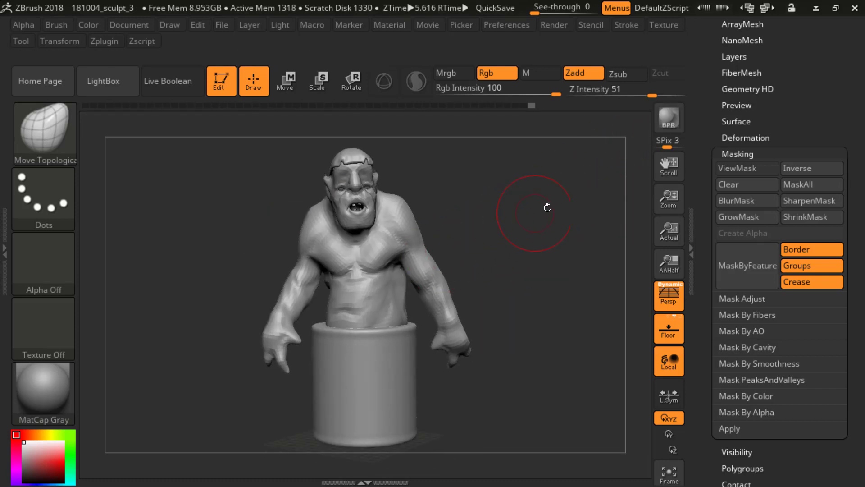
shift+drag(549, 205, 518, 206)
mouse_move(520, 249)
mouse_down()
mouse_move(406, 265)
mouse_move(473, 253)
mouse_move(405, 257)
mouse_up()
shift+drag(313, 270, 298, 290)
mouse_move(421, 253)
mouse_down()
mouse_move(518, 228)
mouse_move(516, 249)
mouse_move(535, 253)
mouse_move(546, 277)
mouse_move(564, 235)
mouse_up()
Step: Transfer the pose from the Transpose Master mesh back to the original subtools with TPose|SubT
click(730, 154)
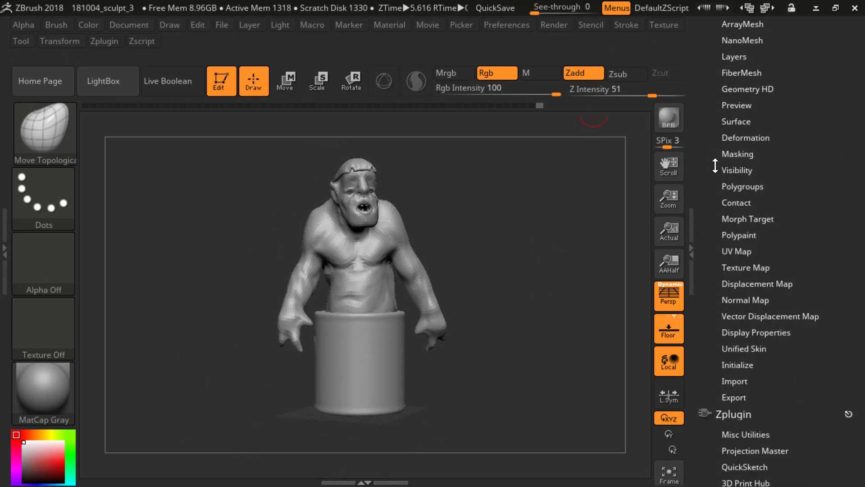
scroll(702, 327, down, 5)
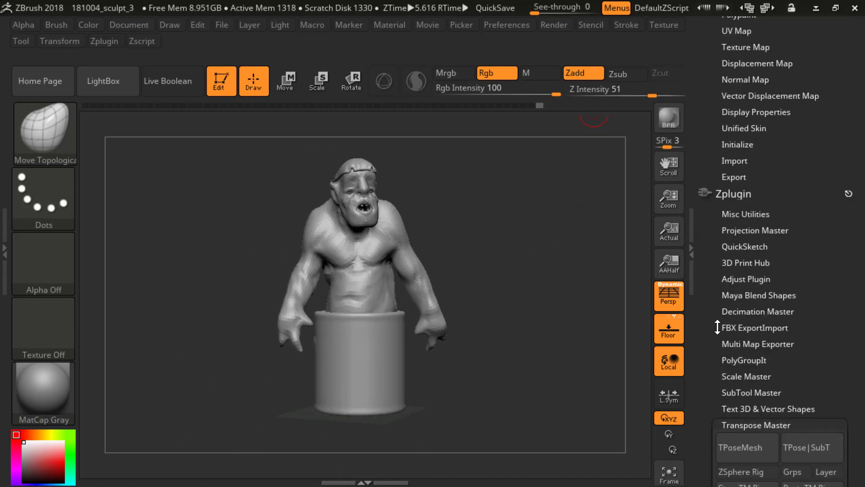
scroll(702, 326, down, 4)
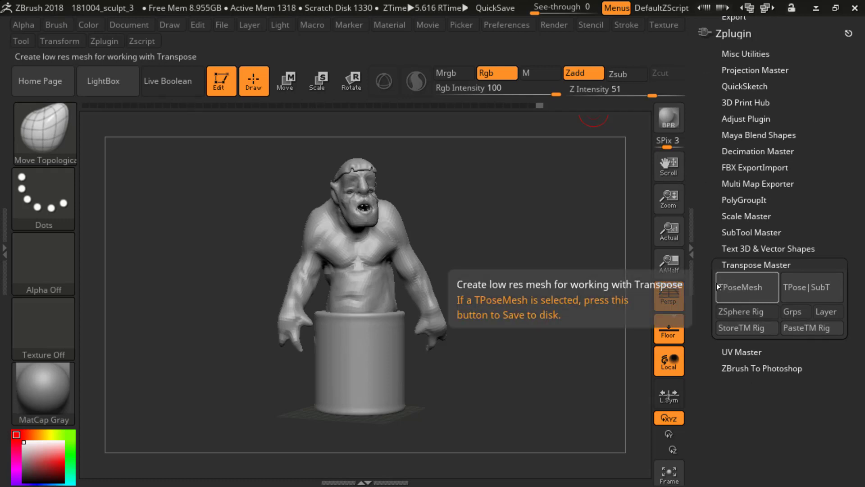
key(p)
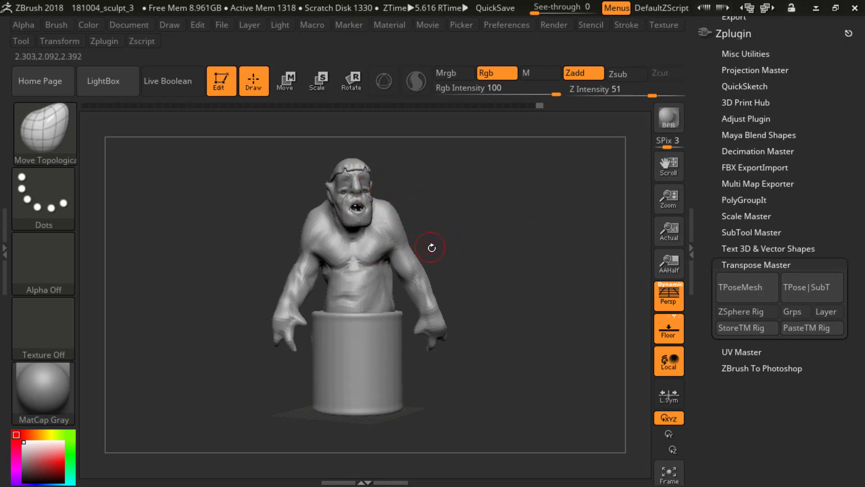
alt+drag(434, 198, 407, 185)
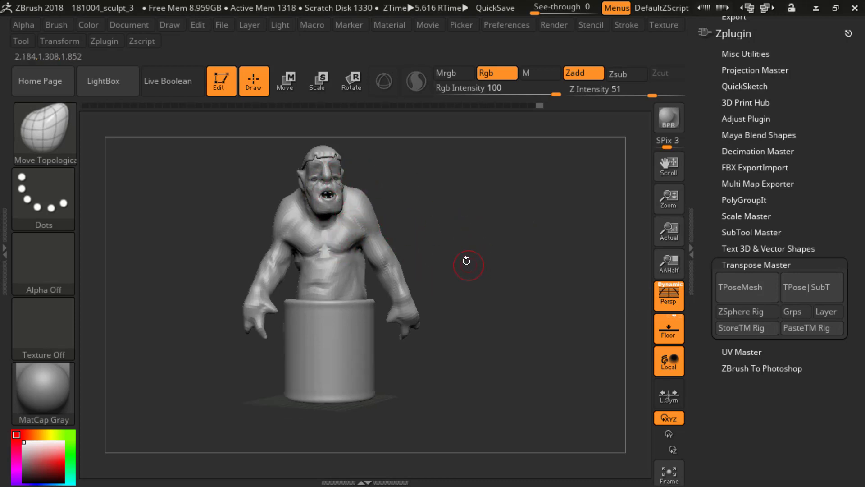
mouse_move(466, 260)
alt+mouse_down()
mouse_move(536, 292)
mouse_move(535, 282)
alt+mouse_up()
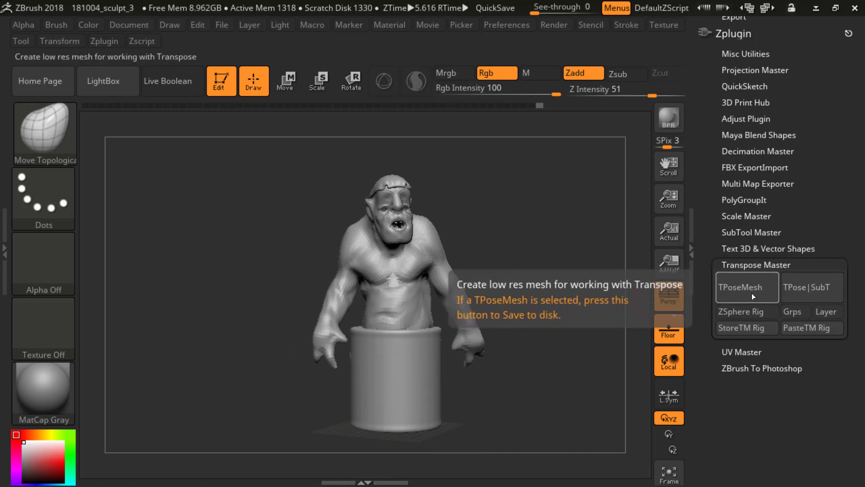
click(812, 290)
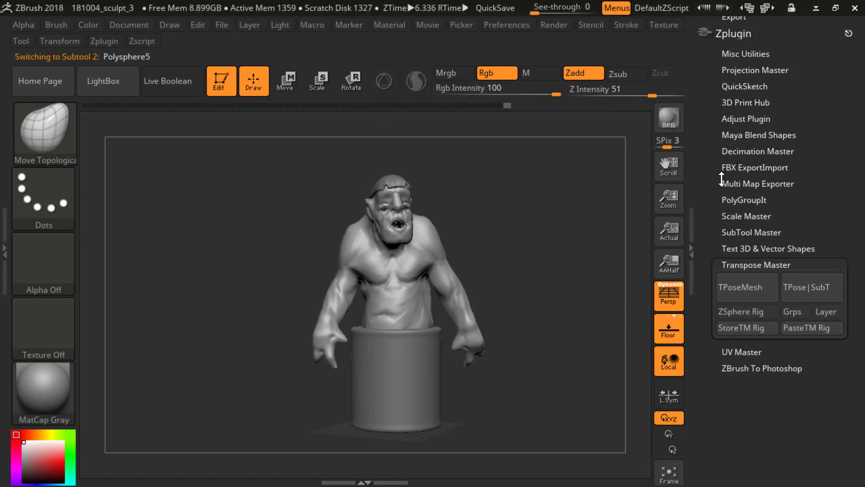
Step: Expand the subtool list and examine the posed high-resolution ogre from several angles
drag(711, 180, 712, 222)
drag(720, 137, 731, 237)
click(740, 102)
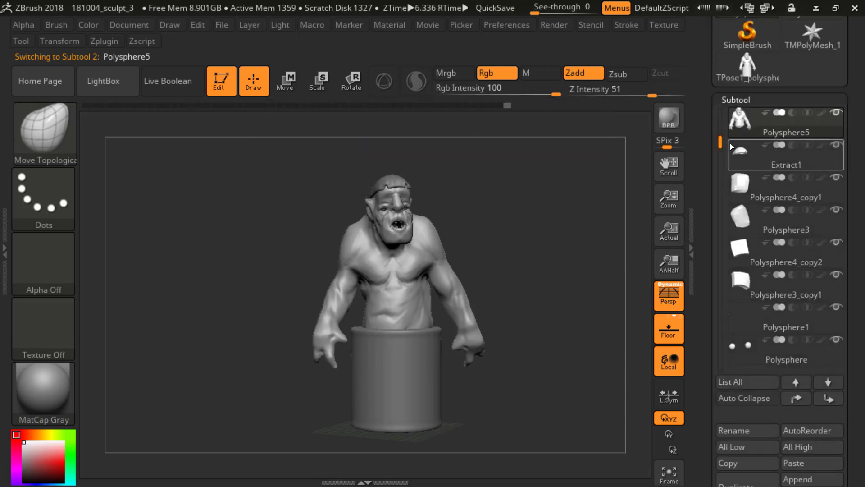
mouse_move(571, 253)
mouse_down()
mouse_move(553, 281)
mouse_move(519, 284)
mouse_move(573, 282)
mouse_move(565, 304)
mouse_up()
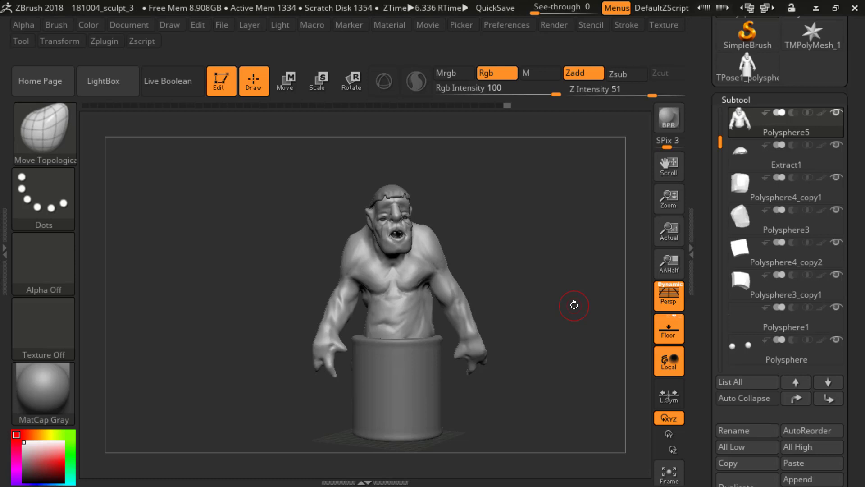
mouse_move(560, 287)
mouse_down()
mouse_move(550, 261)
mouse_move(558, 252)
mouse_move(587, 295)
mouse_move(573, 276)
mouse_up()
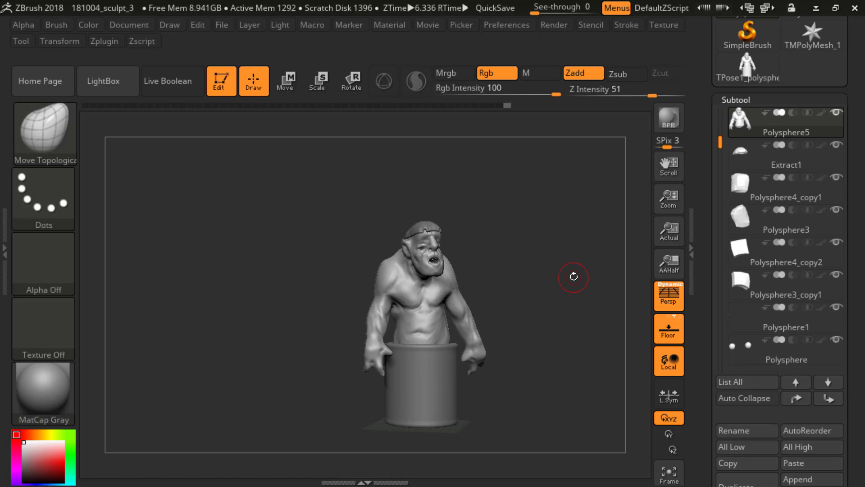
mouse_move(518, 291)
mouse_down()
mouse_move(515, 329)
mouse_move(521, 315)
mouse_up()
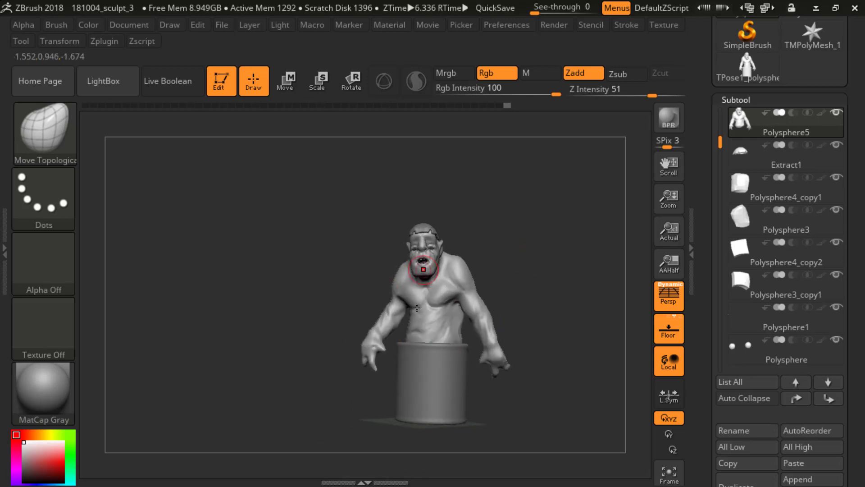
drag(518, 252, 513, 247)
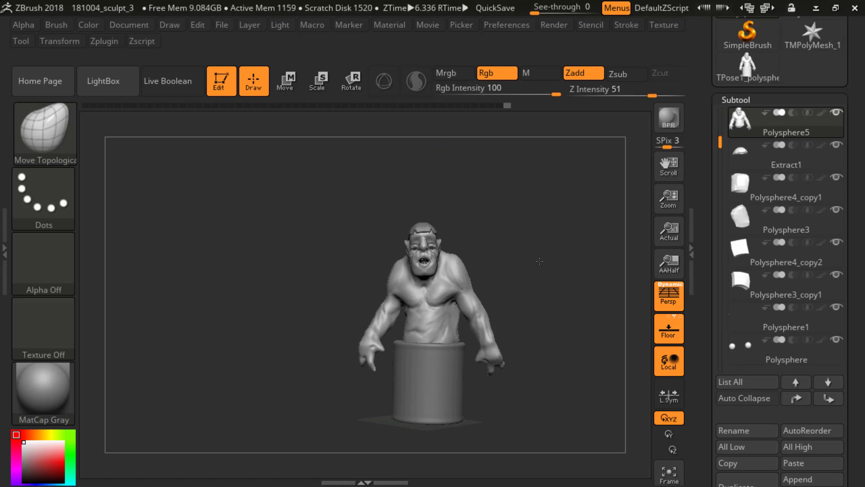
drag(540, 260, 350, 175)
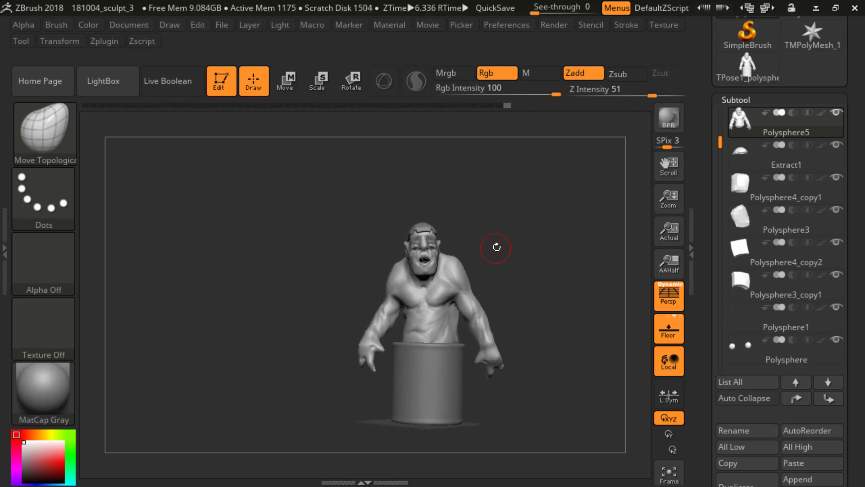
drag(506, 256, 507, 264)
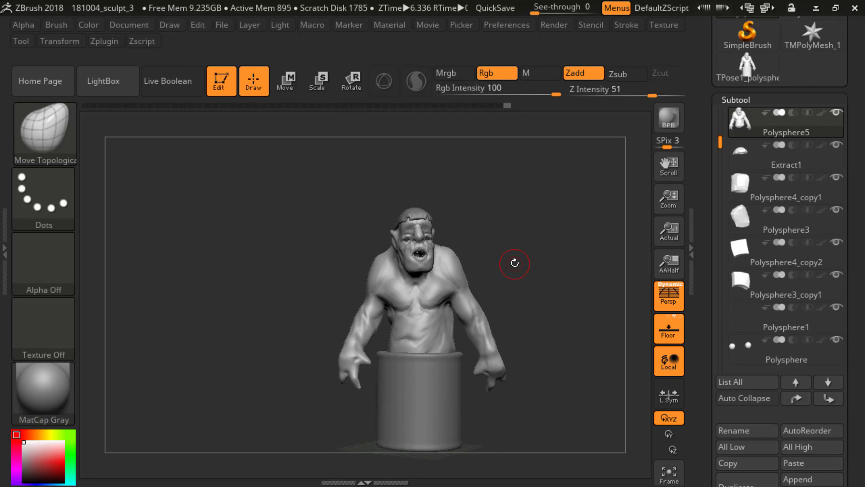
mouse_move(558, 196)
mouse_down()
mouse_move(504, 200)
mouse_move(530, 197)
mouse_up()
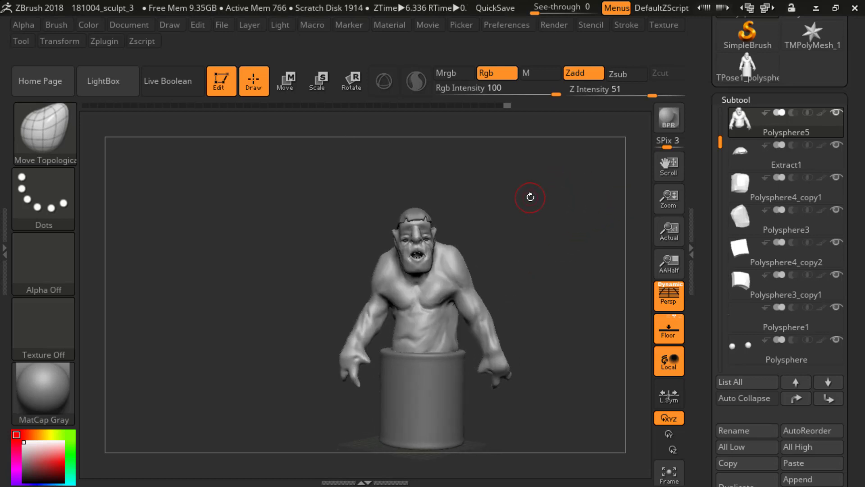
mouse_move(521, 231)
mouse_down()
mouse_move(349, 150)
mouse_move(522, 224)
mouse_up()
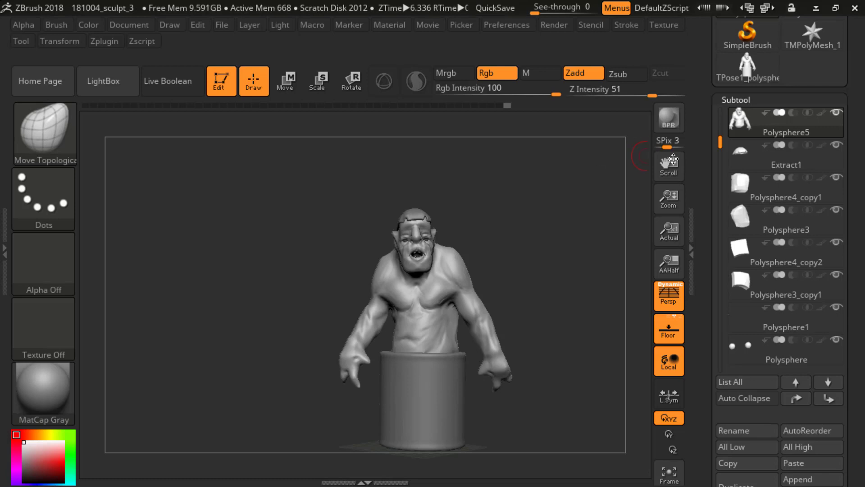
drag(705, 142, 707, 218)
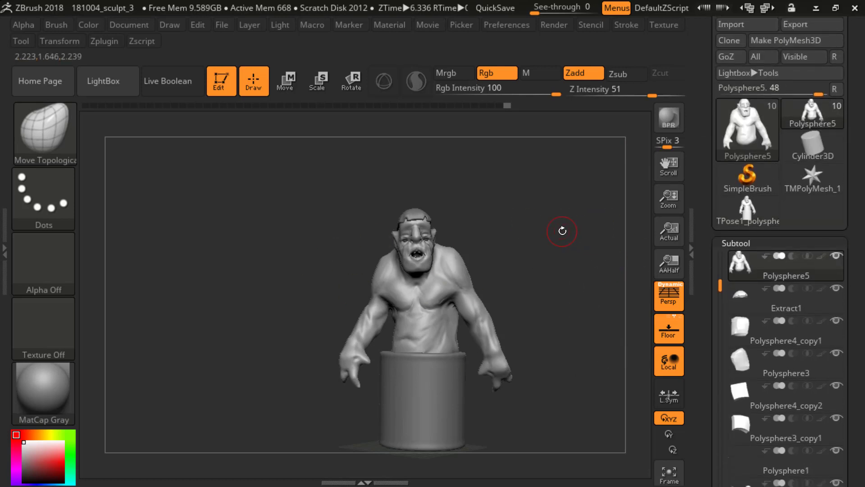
Step: Show the wireframe on the posed ogre body and examine the topology of the head and shoulders
key(shift+f)
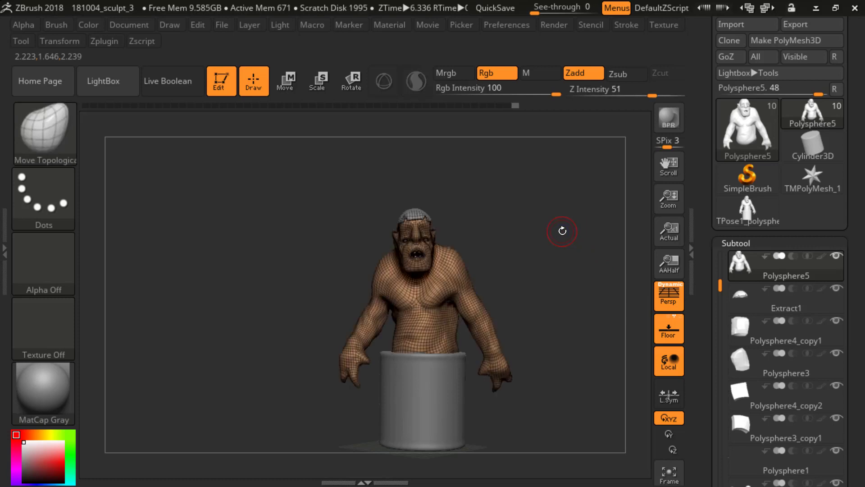
mouse_move(562, 231)
alt+mouse_down()
mouse_move(568, 272)
mouse_move(583, 247)
mouse_move(562, 220)
mouse_move(550, 226)
mouse_move(595, 223)
mouse_move(563, 217)
alt+mouse_up()
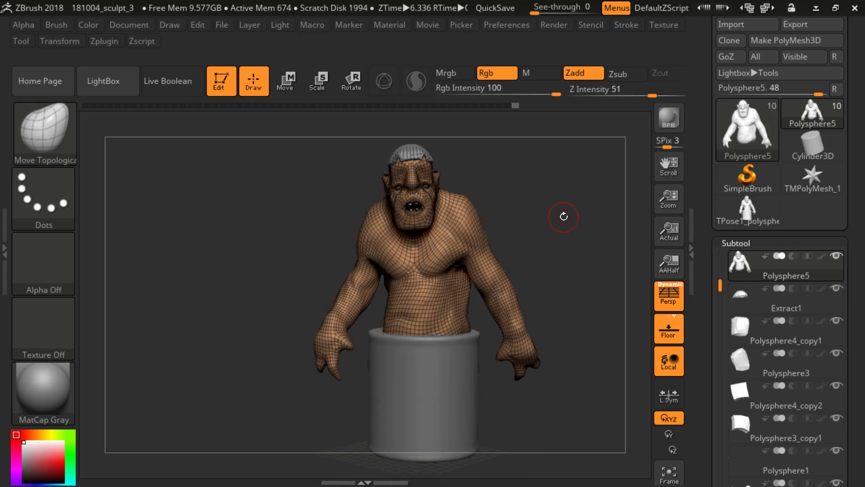
alt+drag(569, 198, 683, 426)
alt+drag(577, 245, 435, 239)
alt+drag(574, 236, 607, 173)
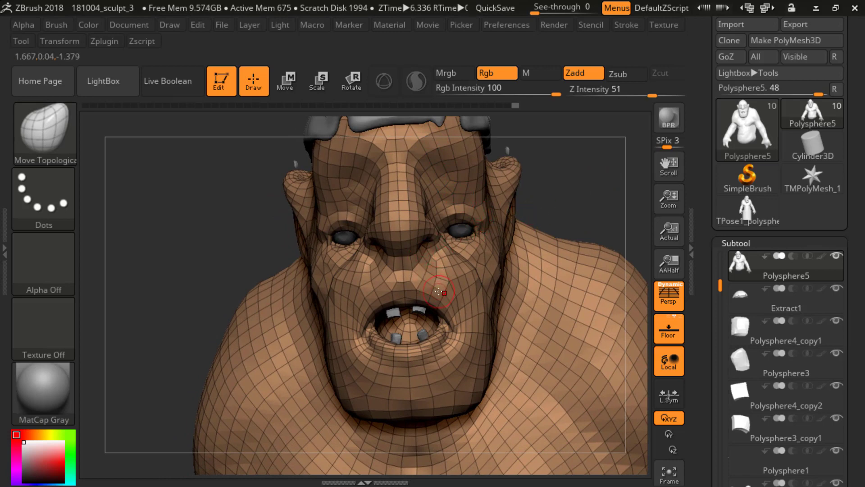
alt+drag(590, 195, 553, 173)
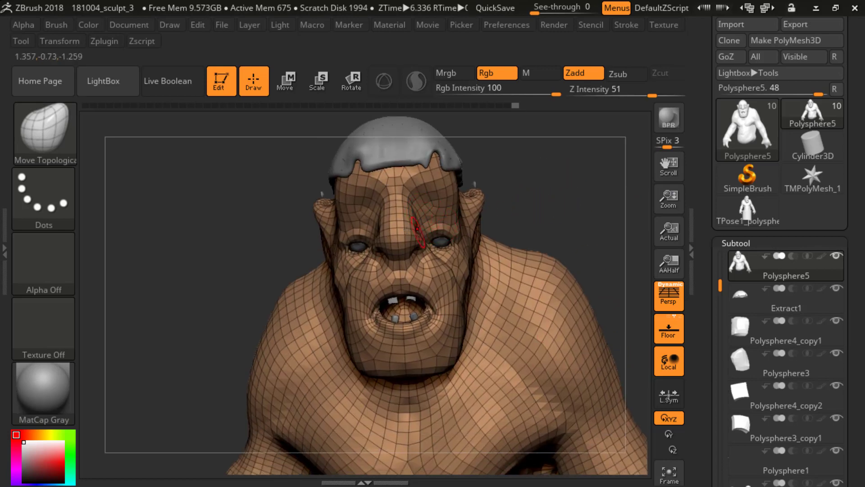
mouse_move(587, 187)
mouse_down()
mouse_move(583, 197)
mouse_move(377, 131)
mouse_up()
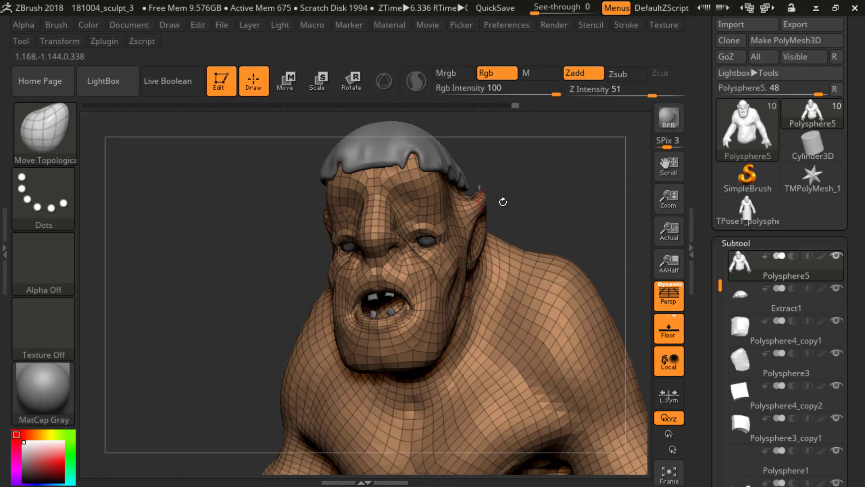
mouse_move(521, 186)
mouse_down()
mouse_move(533, 188)
mouse_move(558, 143)
mouse_move(594, 193)
mouse_move(595, 154)
mouse_up()
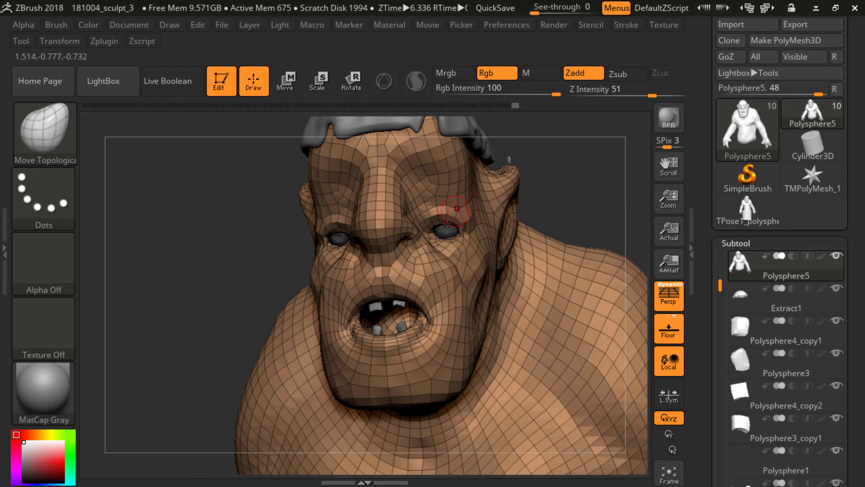
Step: Examine the polygon flow around the eyes, ear and mouth up close, then frame the whole figure
drag(702, 160, 702, 324)
alt+drag(573, 182, 614, 260)
key(f)
mouse_move(582, 186)
alt+mouse_down()
mouse_move(589, 217)
mouse_move(569, 267)
mouse_move(496, 232)
mouse_move(518, 228)
mouse_move(518, 123)
mouse_move(527, 228)
alt+mouse_up()
mouse_move(527, 229)
mouse_down()
mouse_move(552, 232)
mouse_move(575, 206)
mouse_move(566, 145)
mouse_move(544, 230)
mouse_move(560, 226)
mouse_move(538, 229)
mouse_up()
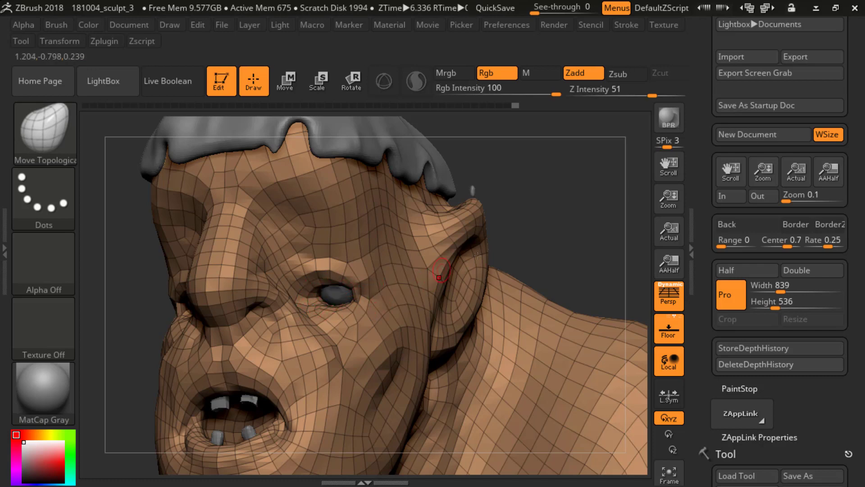
mouse_move(545, 213)
mouse_down()
mouse_move(538, 216)
mouse_move(552, 219)
mouse_move(541, 221)
mouse_up()
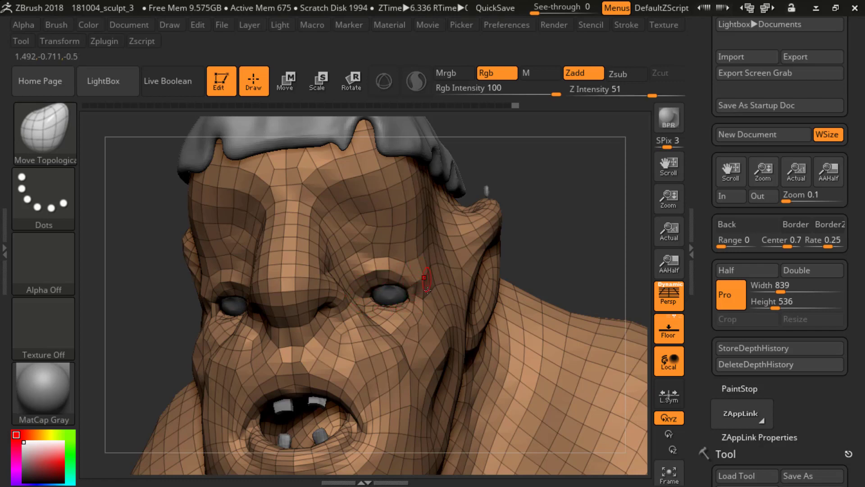
mouse_move(563, 228)
mouse_down()
mouse_move(575, 237)
mouse_move(537, 133)
mouse_move(495, 199)
mouse_move(518, 209)
mouse_move(521, 199)
mouse_move(541, 228)
mouse_move(524, 234)
mouse_up()
key(f)
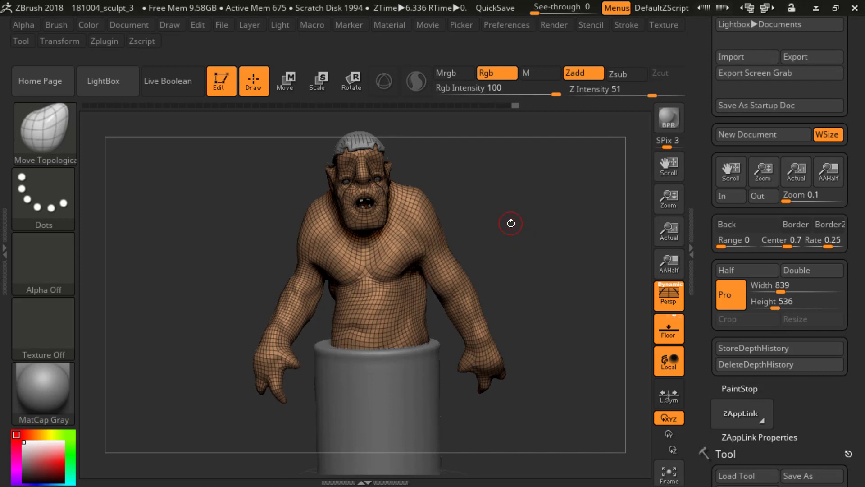
Step: Compare the posed ogre with and without the wireframe, leaving the wireframe hidden
key(shift+f)
mouse_move(553, 234)
mouse_down()
mouse_move(550, 222)
mouse_move(508, 229)
mouse_move(537, 230)
mouse_up()
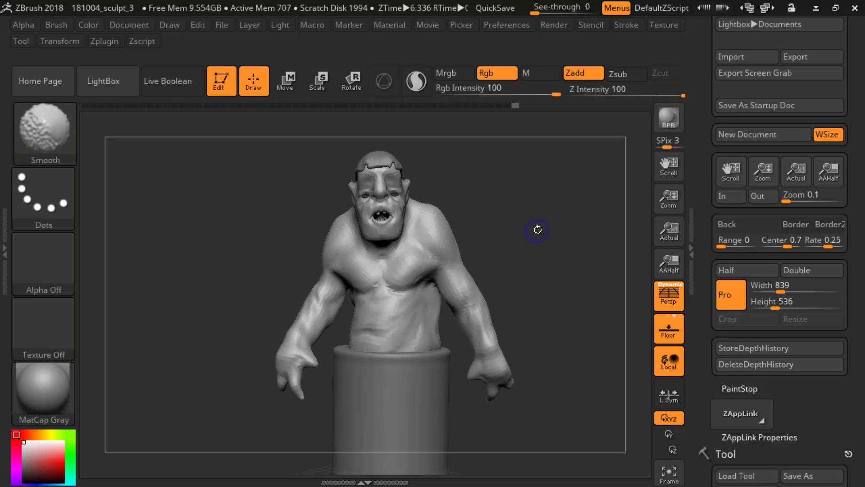
key(shift+f)
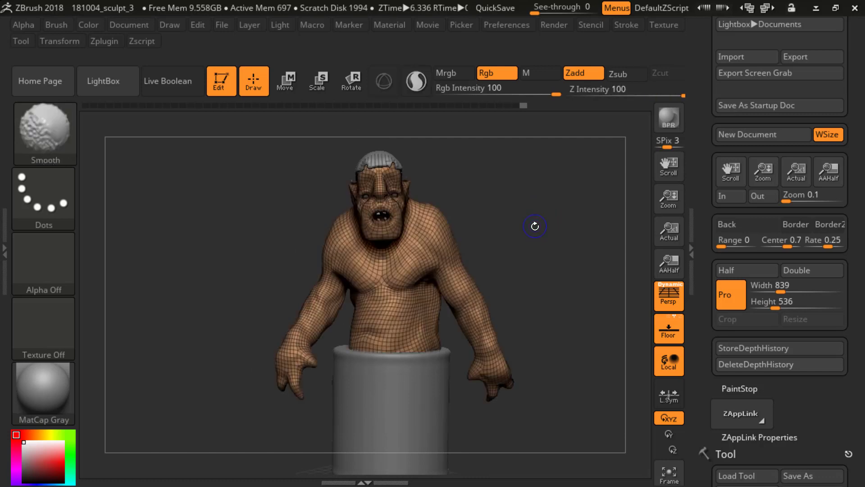
key(shift+f)
drag(538, 225, 514, 231)
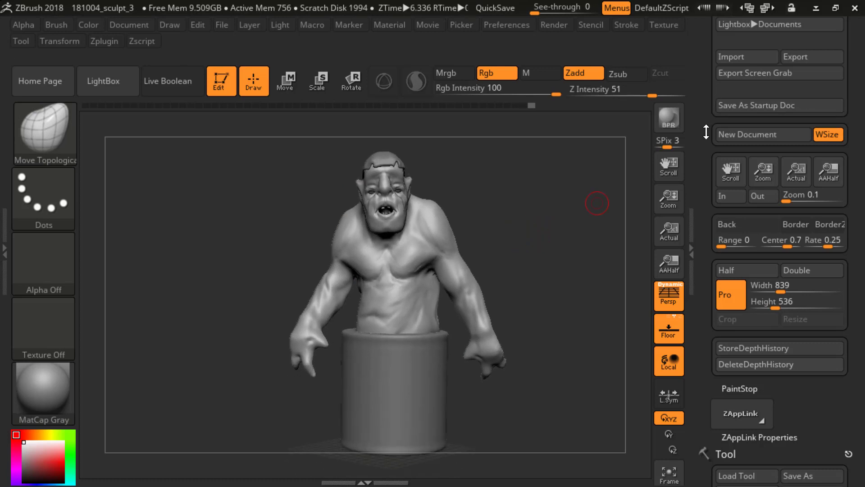
Step: Collapse the Document and Tool sections to reach the Transpose Master options and start a BPR render of the posed ogre
drag(706, 133, 704, 234)
click(740, 24)
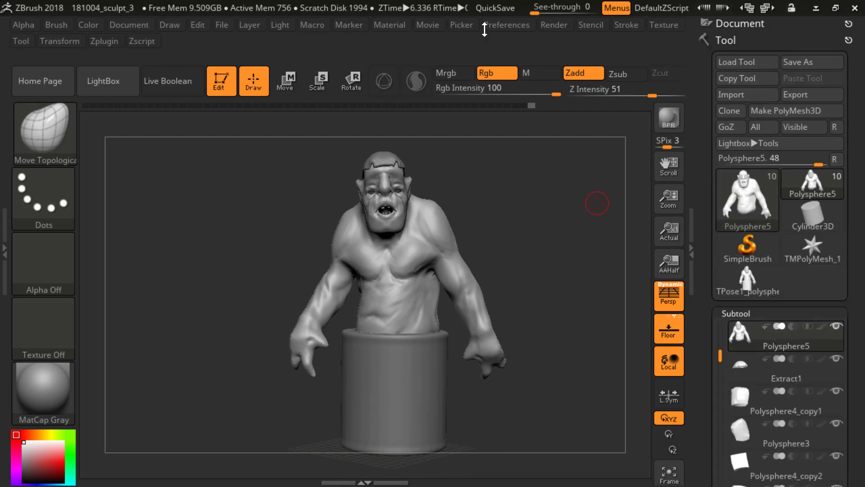
click(727, 39)
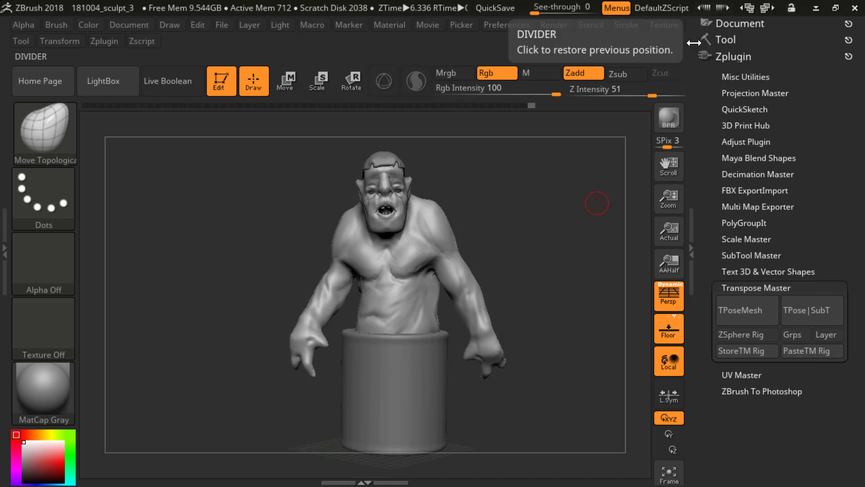
click(665, 118)
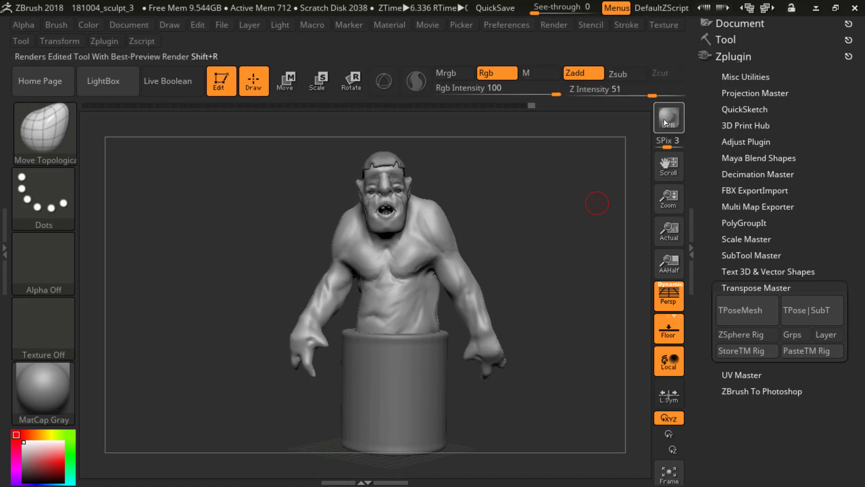
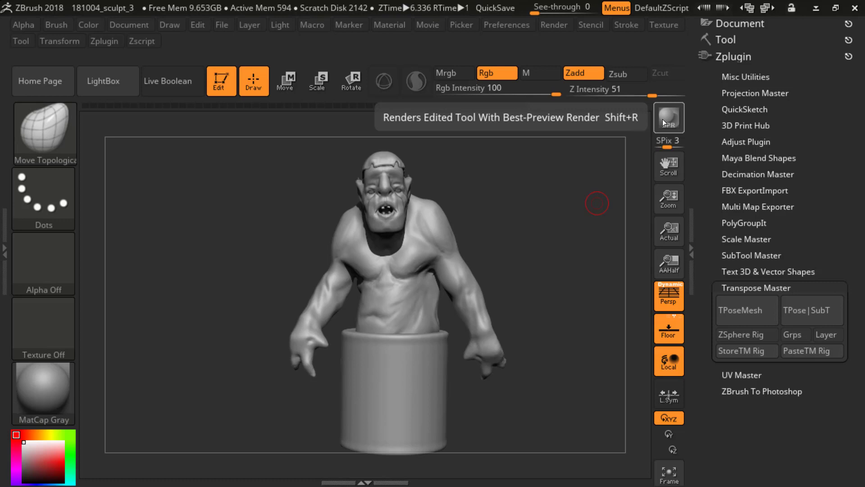
Step: Render the posed ogre and its cylindrical base with BPR from a new front view
mouse_move(545, 201)
mouse_down()
mouse_move(536, 241)
mouse_move(581, 184)
mouse_up()
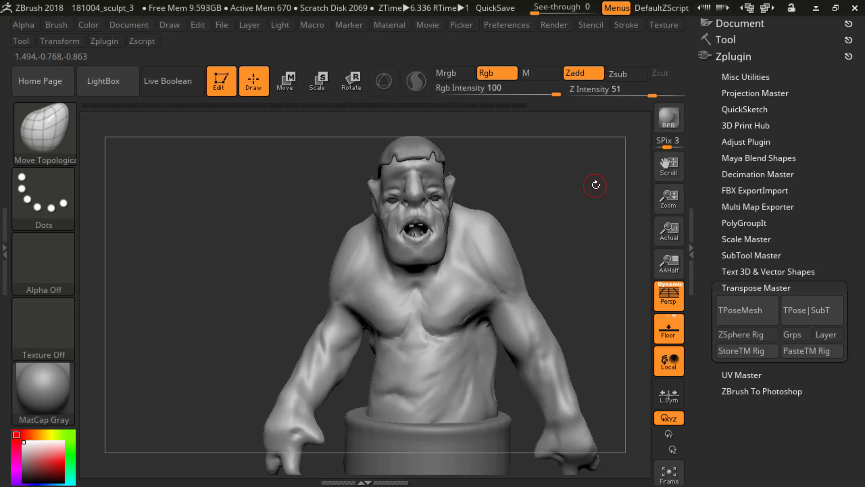
mouse_move(565, 209)
alt+mouse_down()
mouse_move(554, 195)
mouse_move(569, 213)
mouse_move(575, 193)
alt+mouse_up()
click(669, 118)
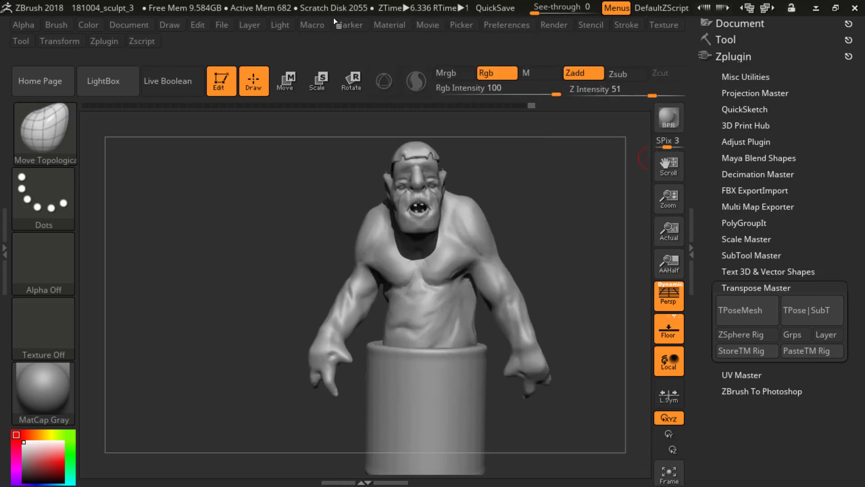
Step: Enable KeyShot as the external renderer and switch it off again
mouse_move(559, 25)
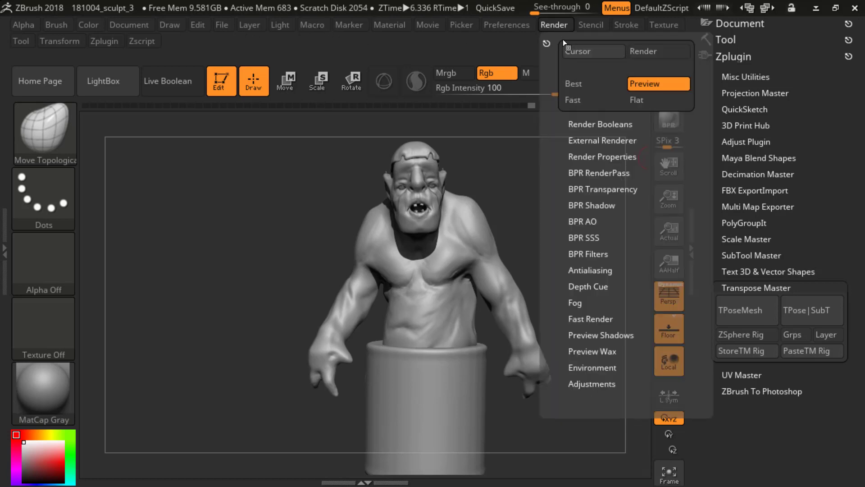
click(595, 140)
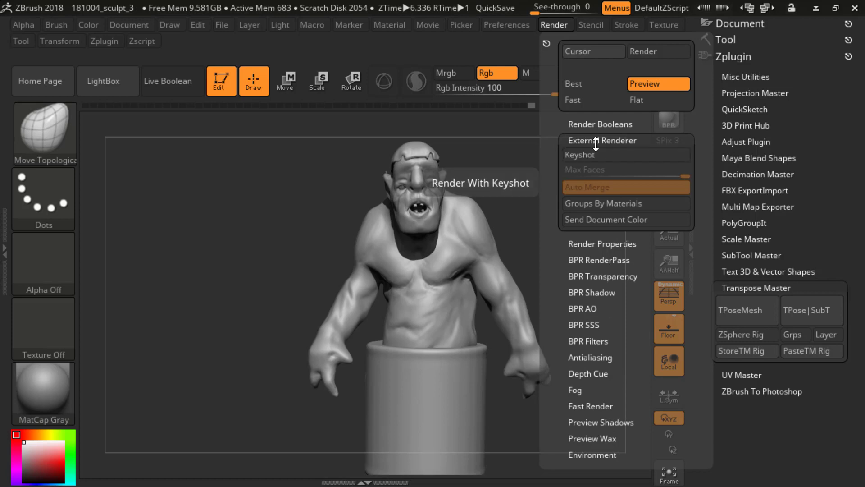
click(598, 155)
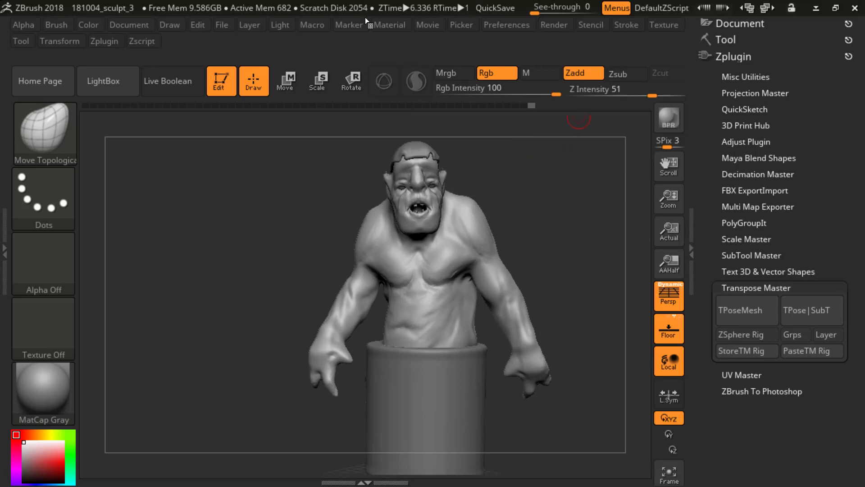
click(553, 25)
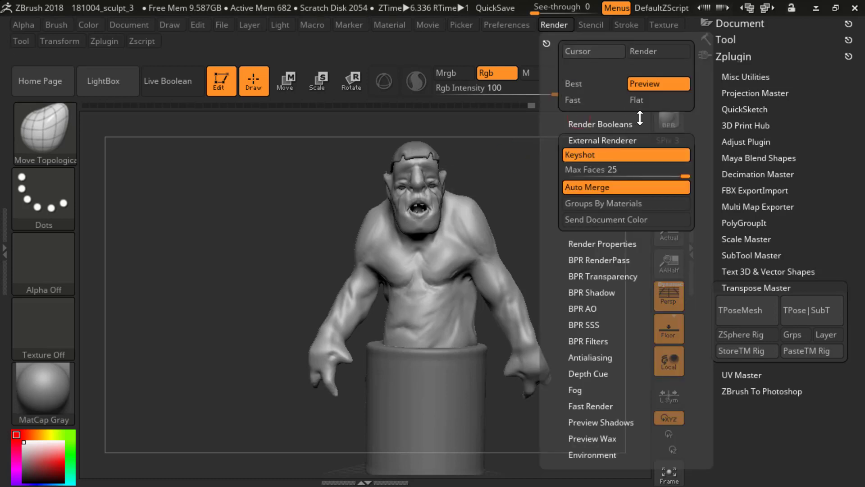
click(561, 27)
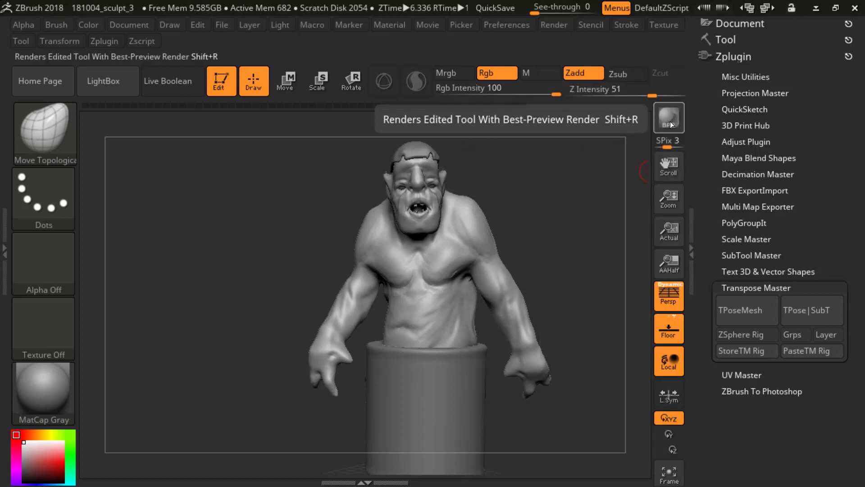
click(560, 26)
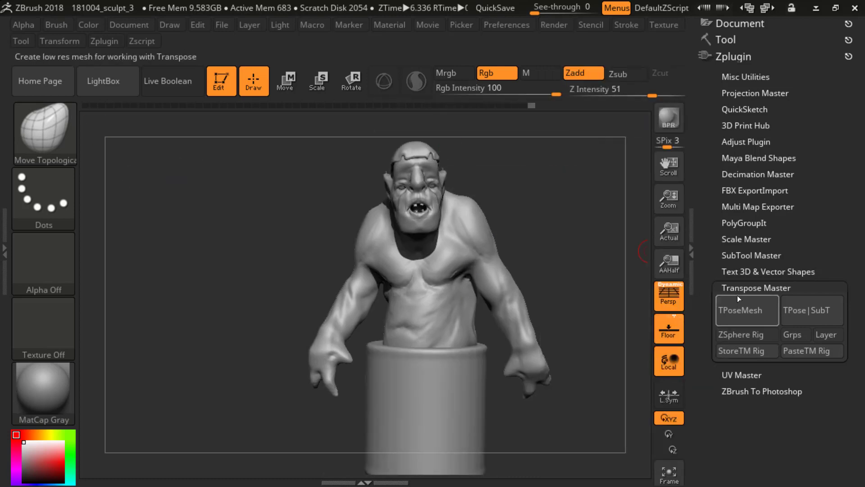
Step: Collapse the Zplugin section, dock the Render palette below it and close the emptied tray
click(727, 55)
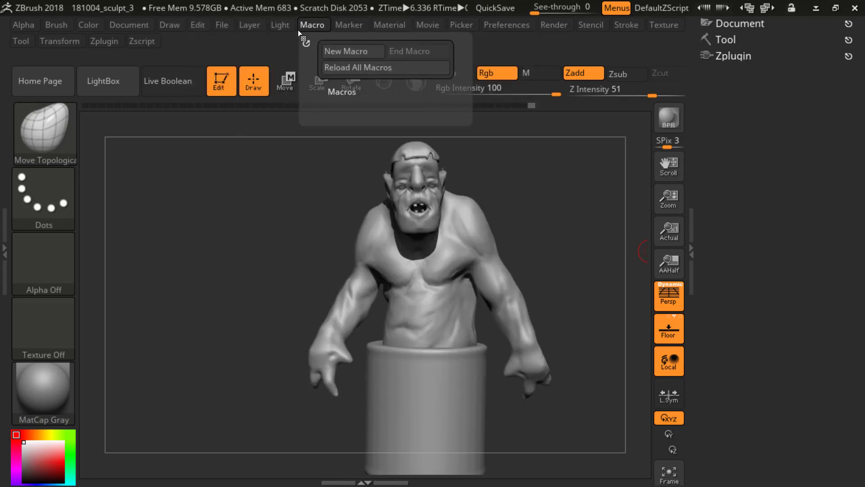
mouse_move(552, 21)
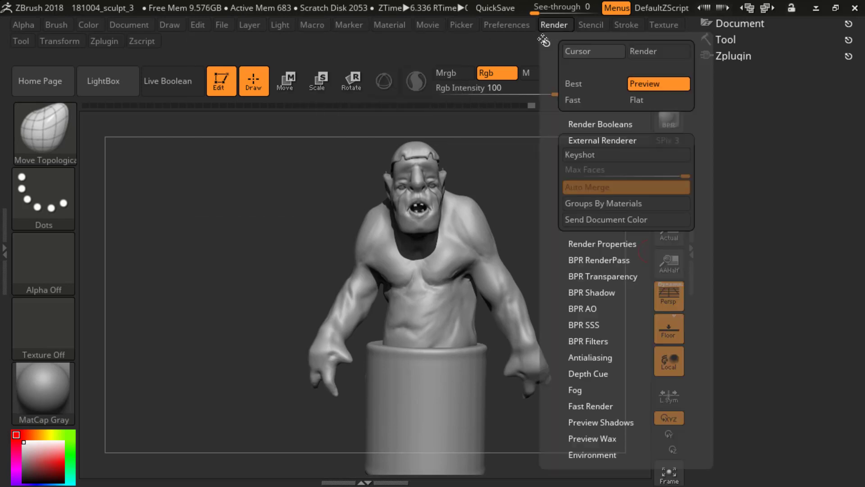
click(543, 39)
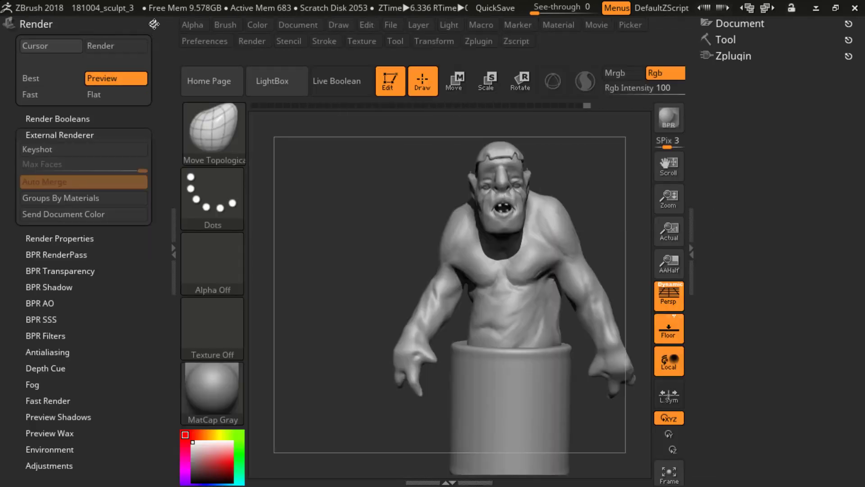
drag(154, 24, 739, 201)
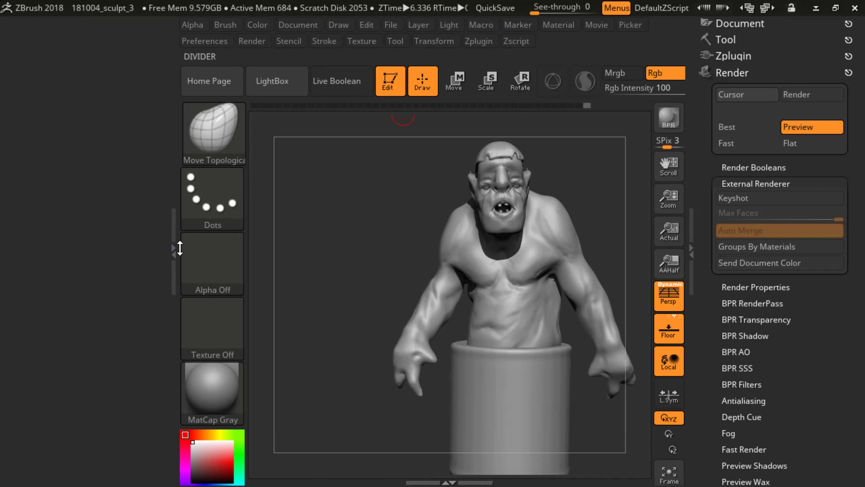
click(171, 247)
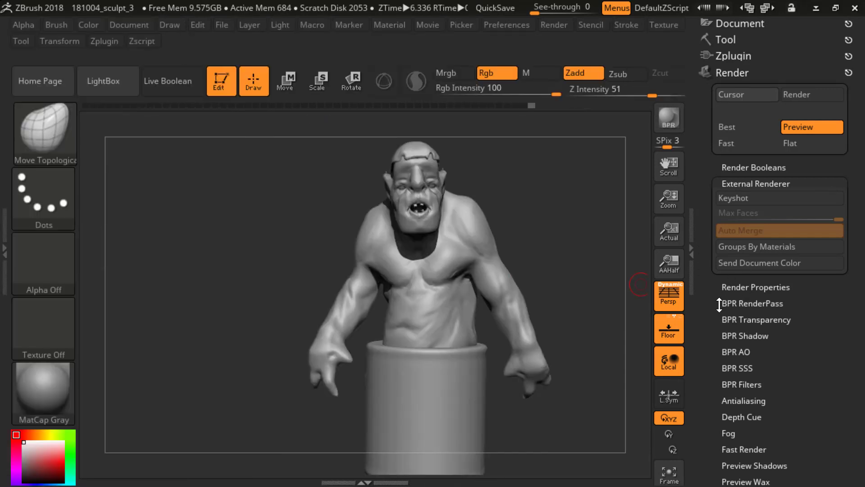
Step: Collapse the External Renderer options and expand BPR RenderPass to show the rendered maps
click(718, 198)
drag(709, 182, 709, 166)
click(730, 181)
click(730, 171)
drag(723, 212, 724, 221)
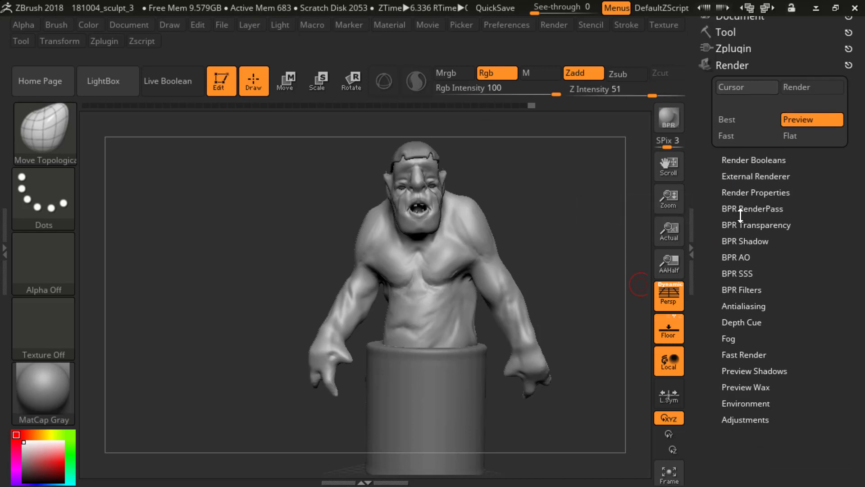
click(728, 189)
click(734, 188)
click(727, 208)
drag(710, 308, 709, 295)
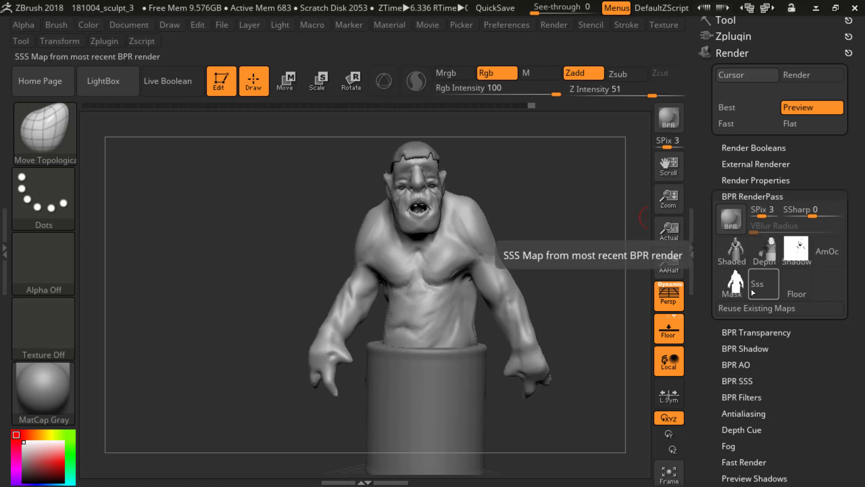
mouse_move(736, 250)
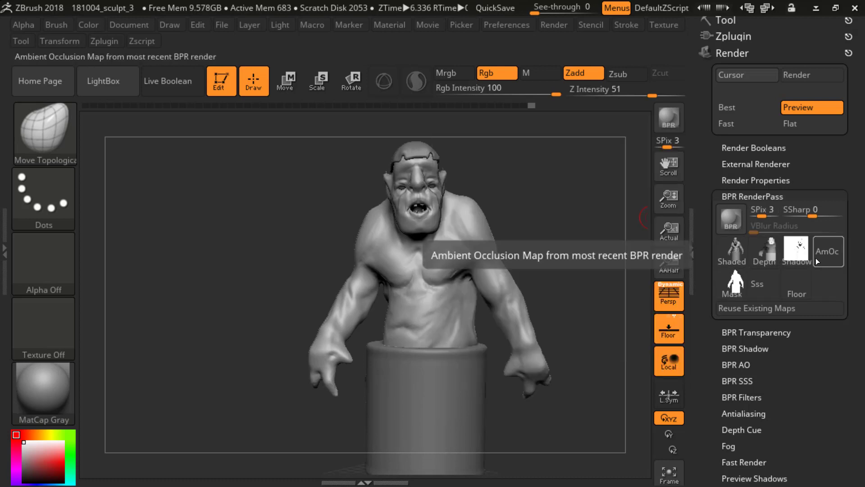
Step: Export the shaded and depth passes as Photoshop files BPR_Render and BPR_Depth, and open the mask pass for export
click(744, 258)
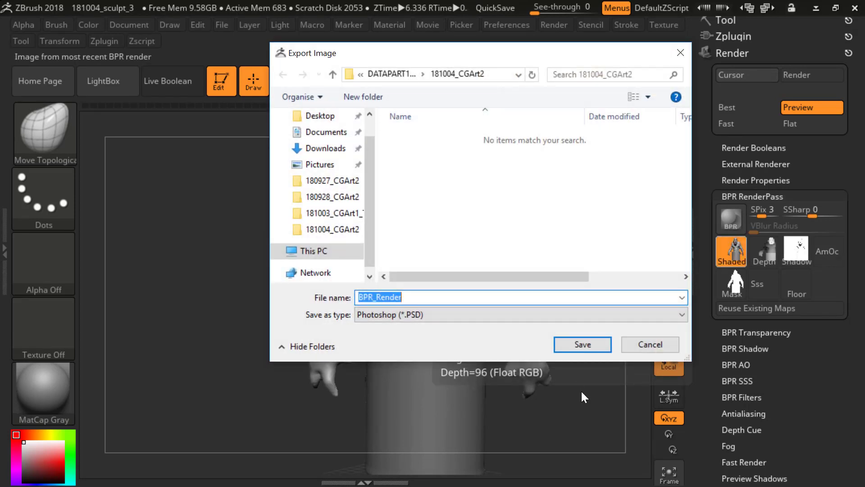
click(569, 345)
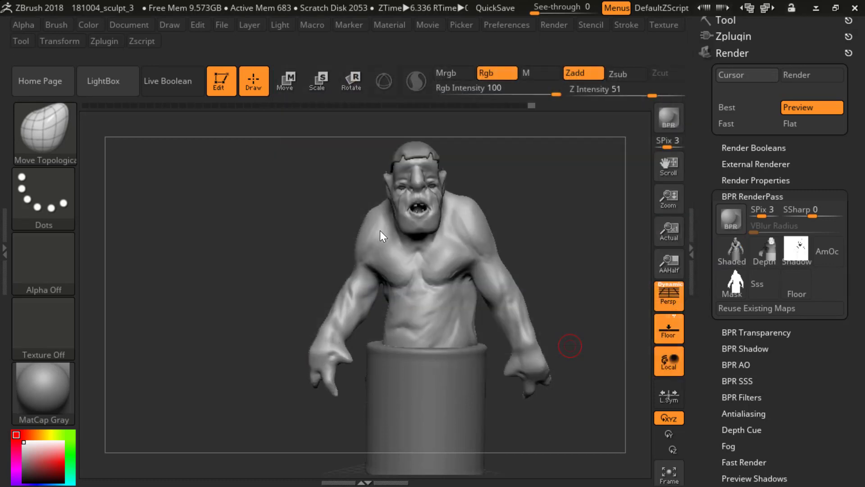
click(765, 254)
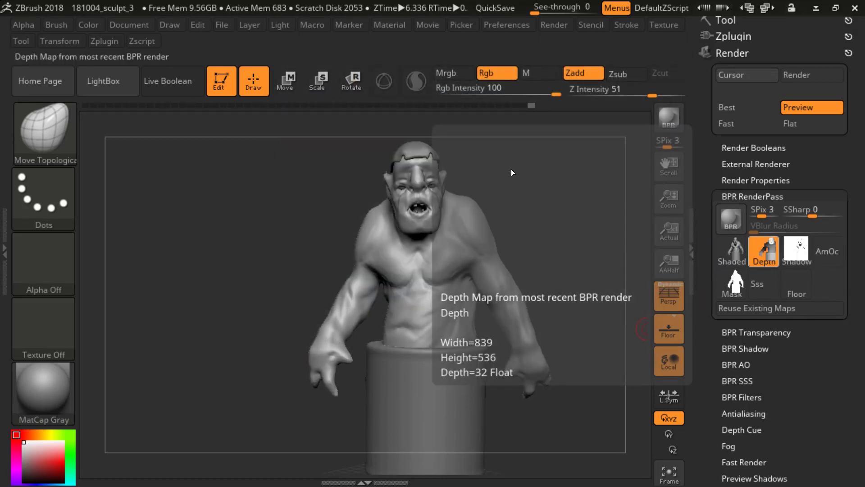
click(588, 344)
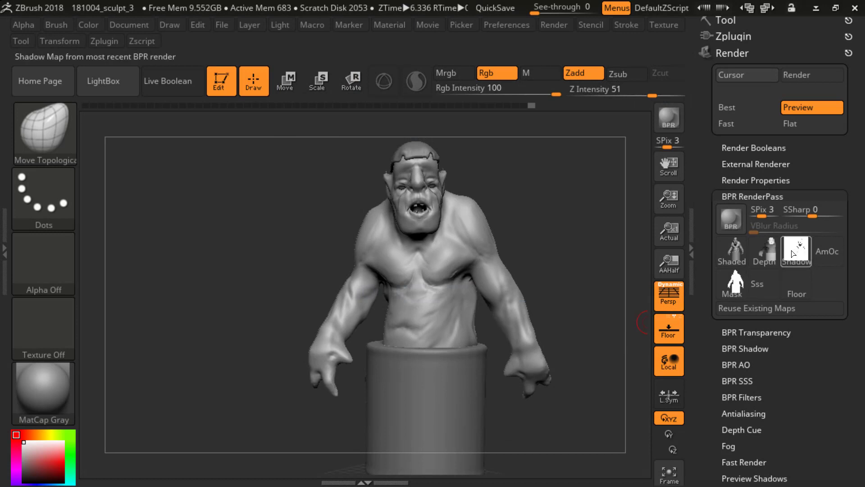
click(734, 283)
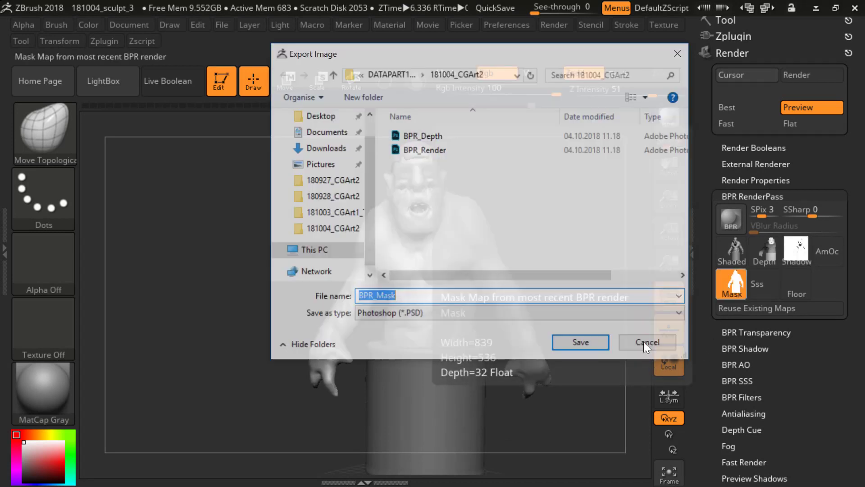
key(Return)
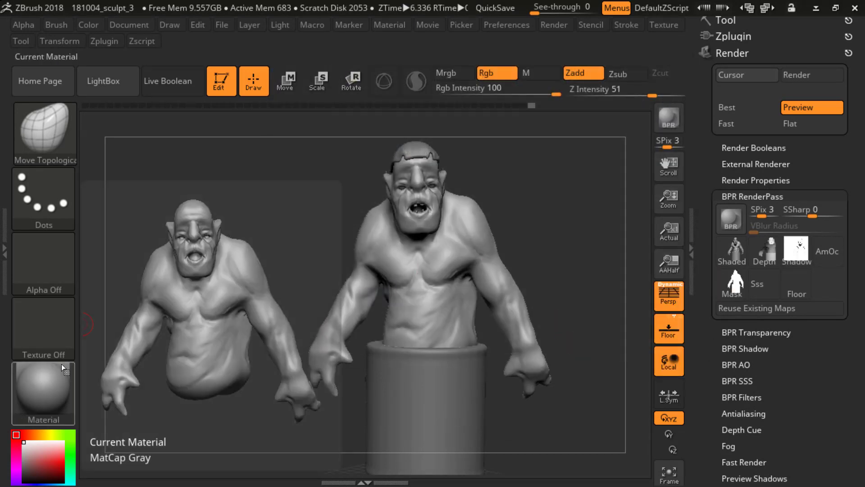
Step: Move the main light high up and off to the side on the placement sphere and render the ogre with BPR
click(198, 25)
click(278, 25)
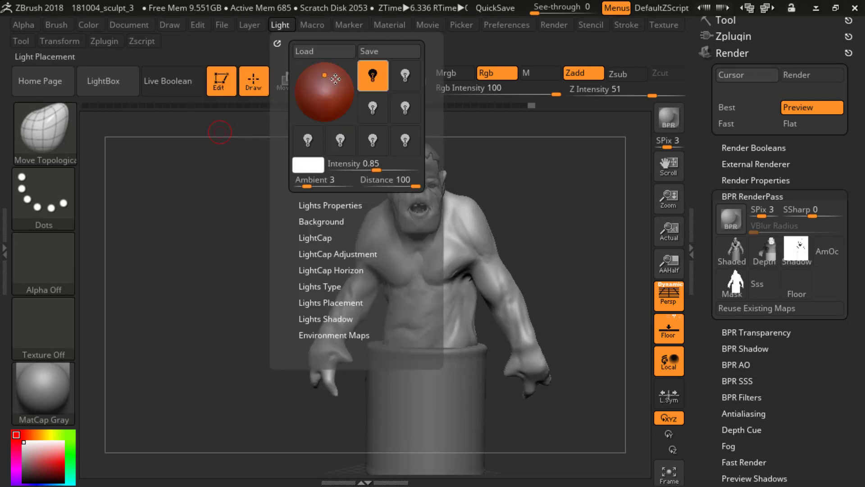
drag(324, 76, 311, 68)
key(shift+r)
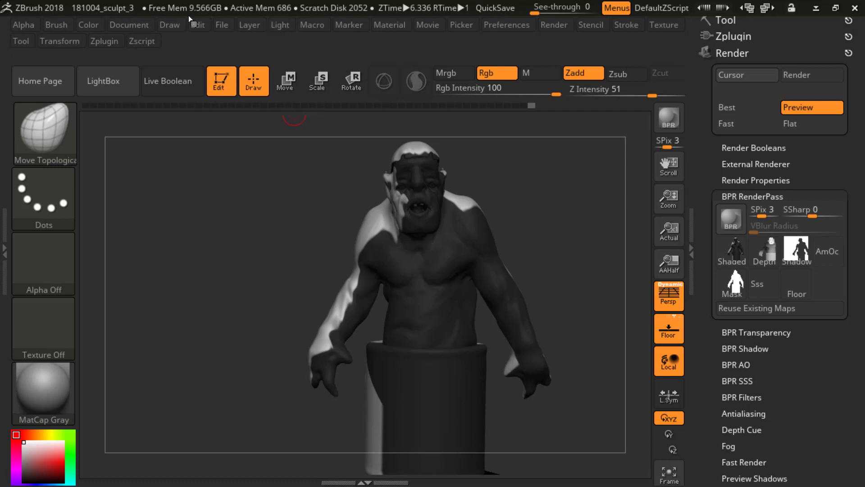
Step: Try several positions for the main light on the placement sphere while MatCap Gray is active
click(279, 24)
click(310, 69)
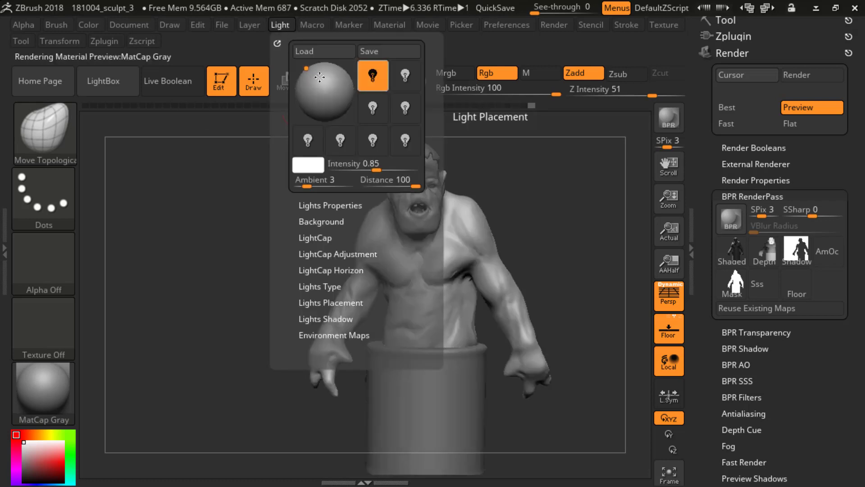
click(330, 93)
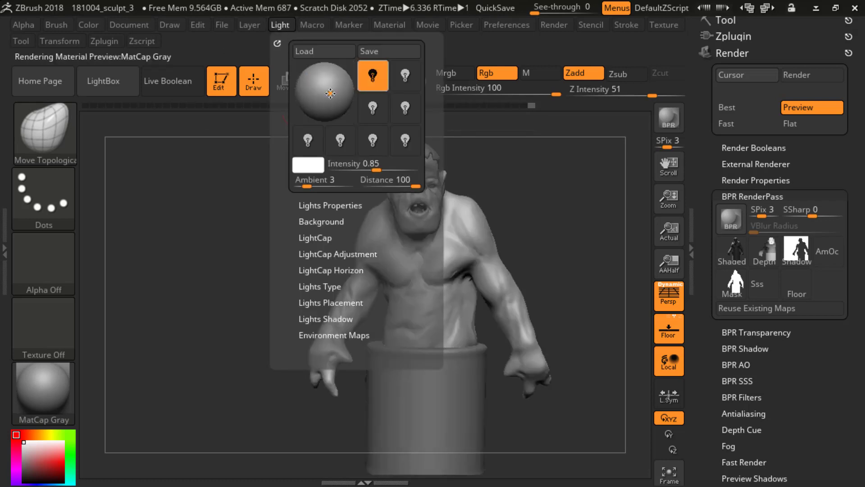
click(315, 76)
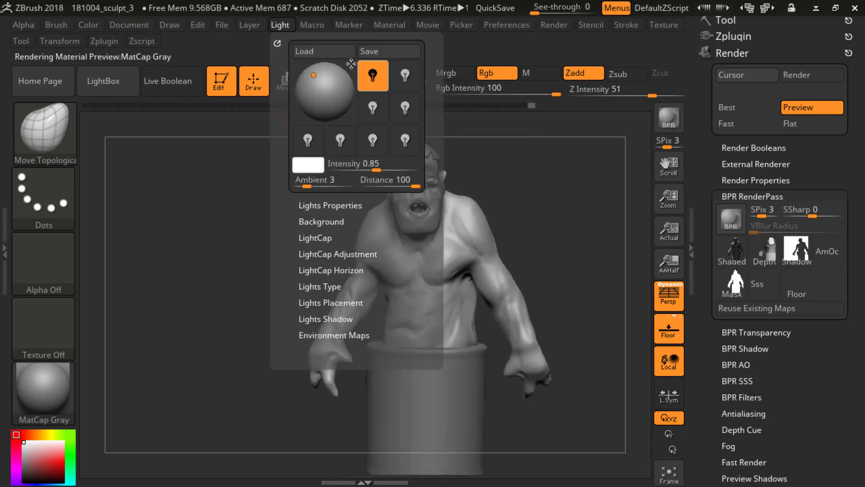
click(310, 69)
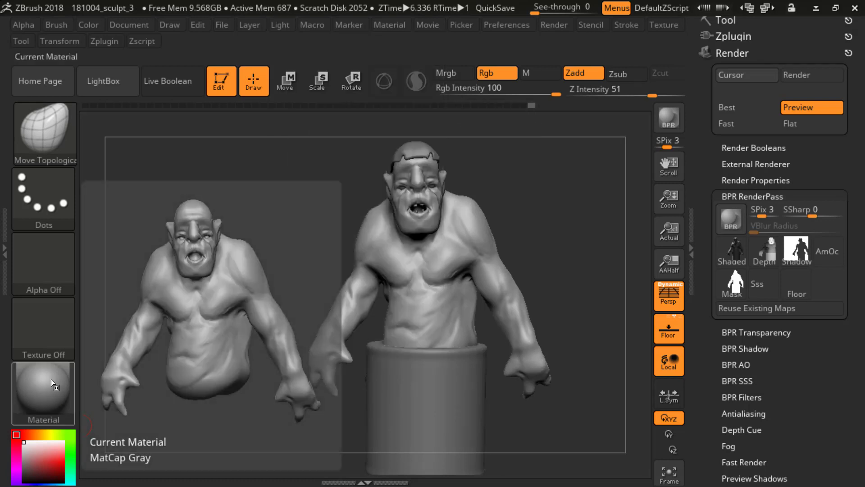
Step: Apply BasicMaterial from the standard materials to the ogre in place of MatCap Gray
click(50, 379)
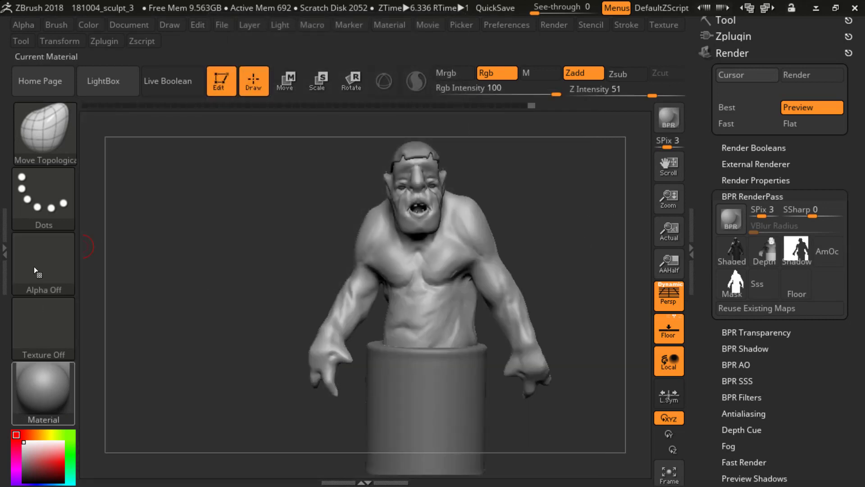
click(44, 387)
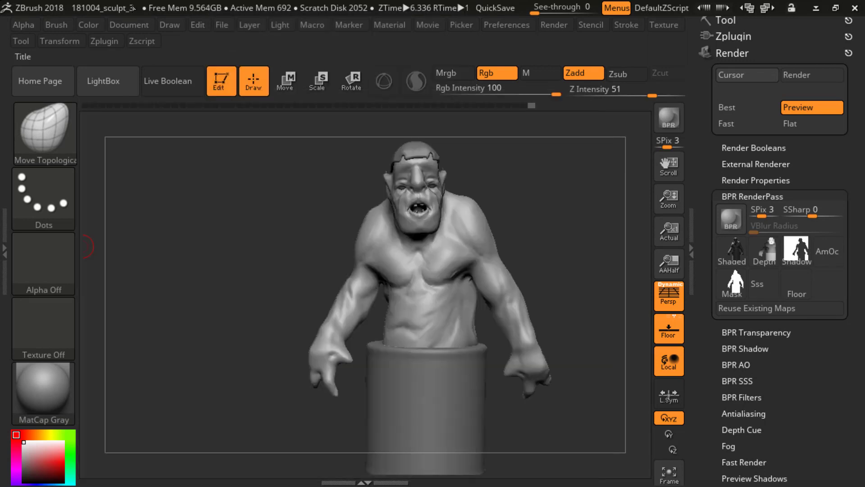
click(53, 385)
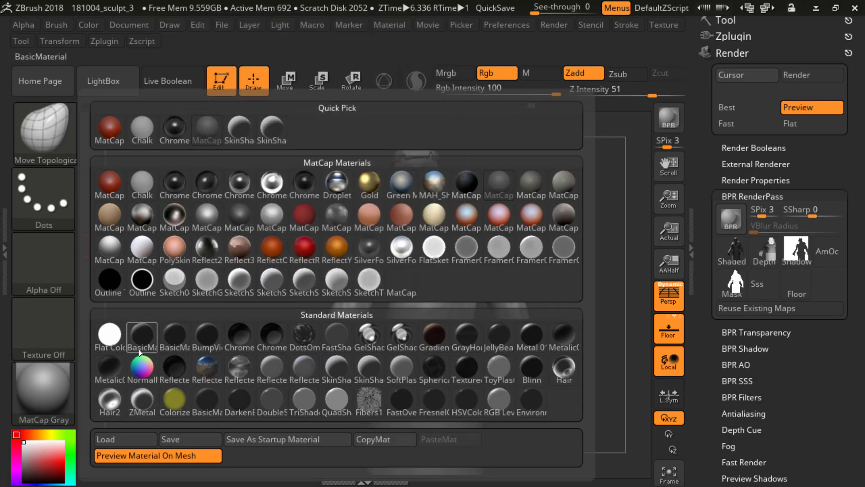
click(140, 344)
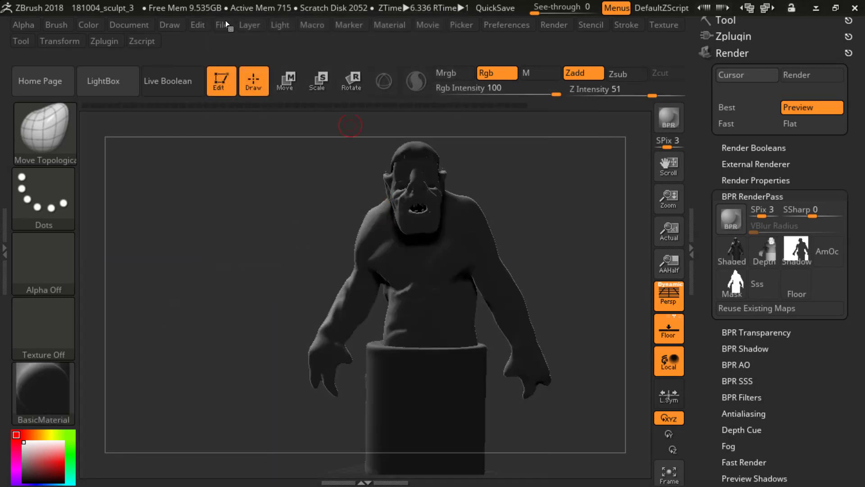
Step: Place the main light near the upper edge of the placement sphere and render the BasicMaterial ogre with BPR
click(281, 26)
click(312, 72)
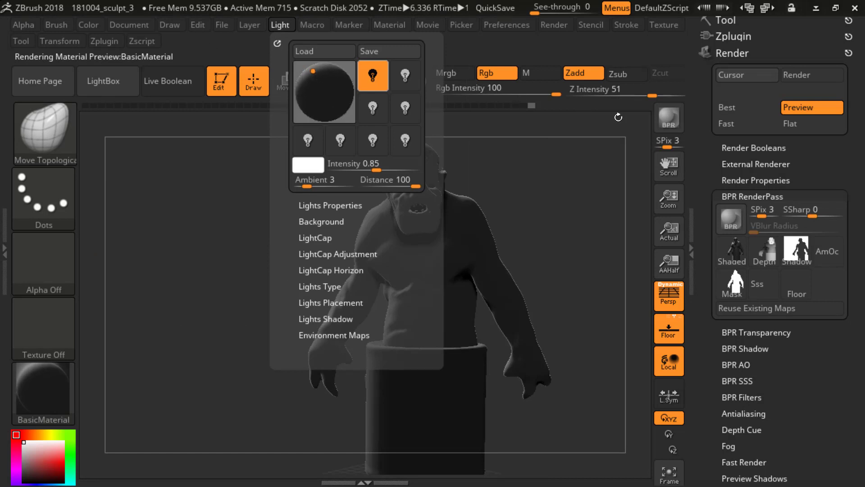
click(667, 119)
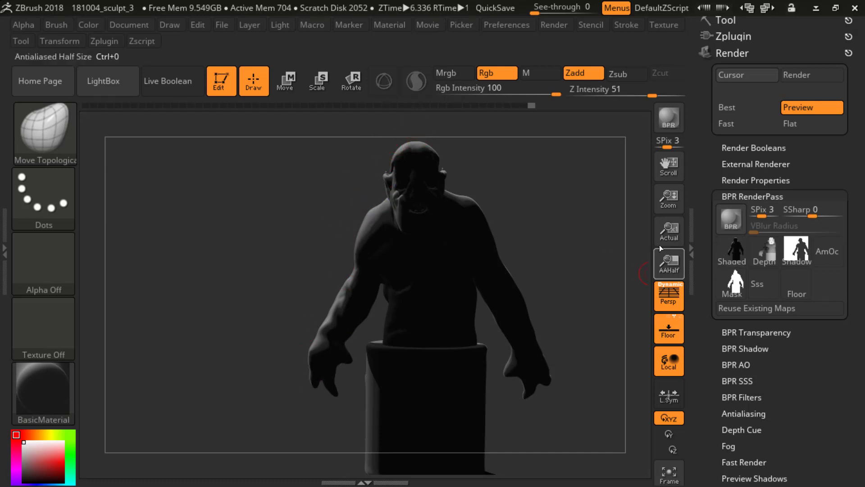
click(742, 180)
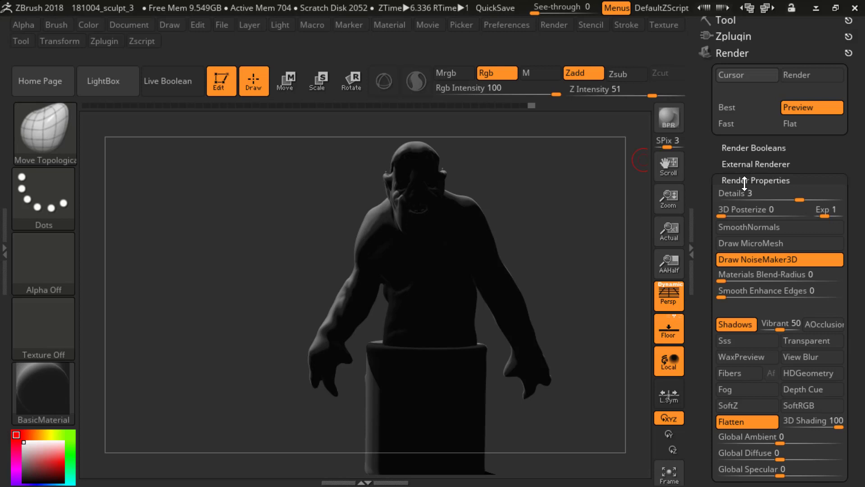
click(745, 181)
click(766, 197)
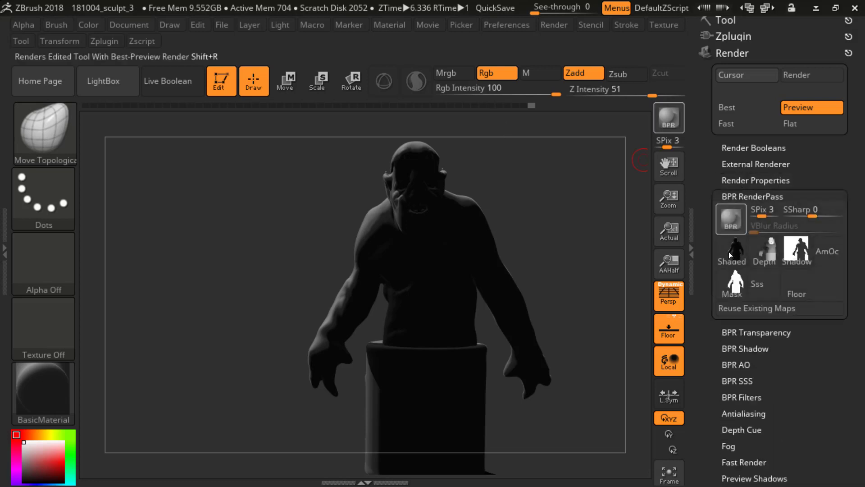
Step: Fine-tune the main light near the upper edge of the placement sphere and render the ogre again with BPR
mouse_move(724, 245)
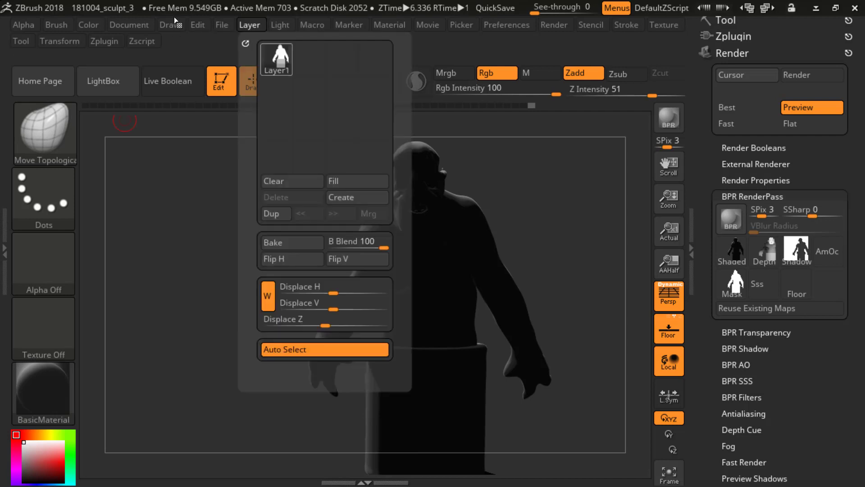
mouse_move(273, 22)
drag(311, 73, 312, 75)
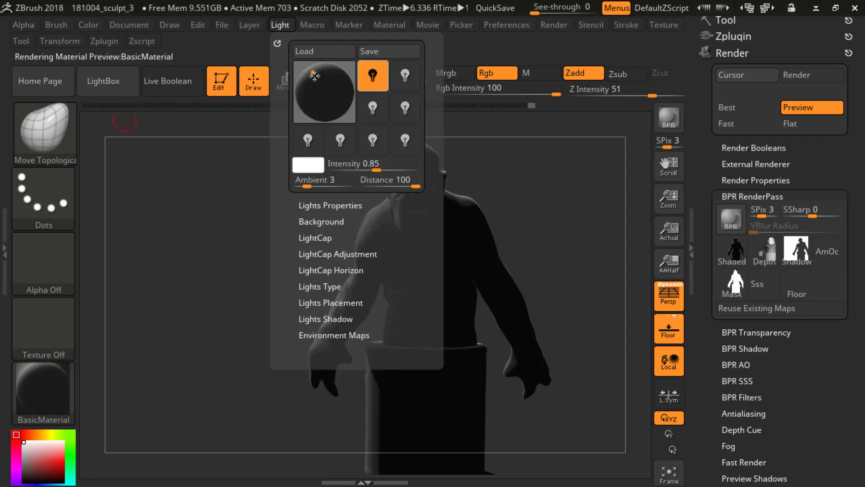
click(730, 218)
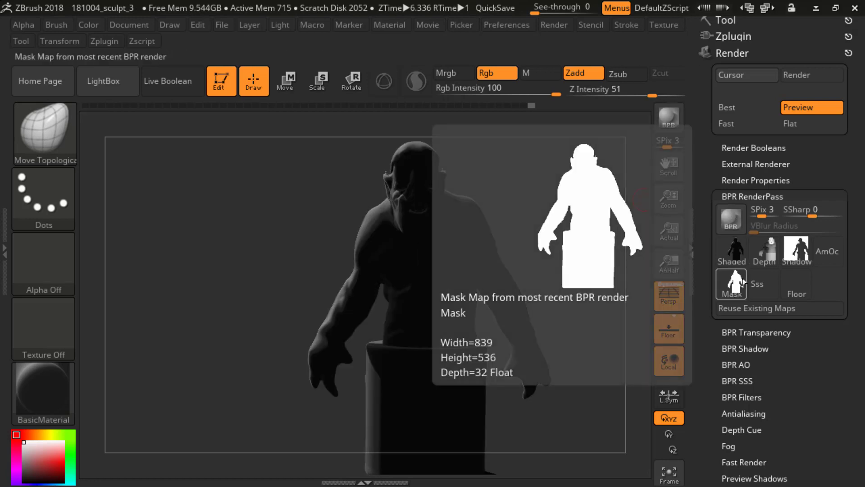
Step: Export the Shaded render pass as a Photoshop file named BPR_Render2 in the 181004_CGArt2 folder
click(739, 258)
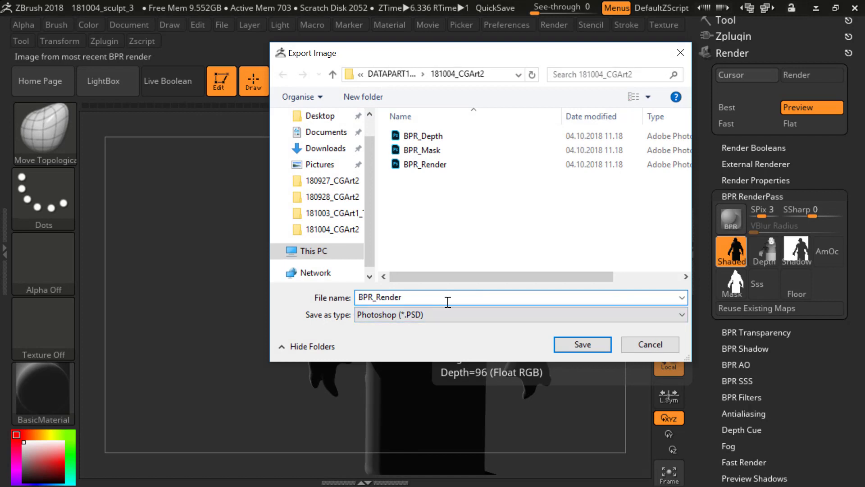
text(2)
click(581, 344)
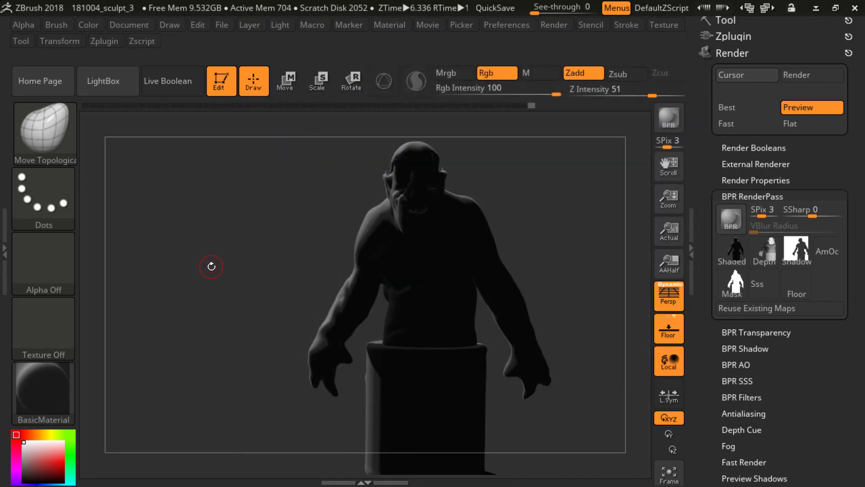
Step: Switch to the 181004_CGArt2 folder and open BPR_Render in Photoshop, leaving the canvas clear of the Layers panel
key(alt+Tab)
click(382, 206)
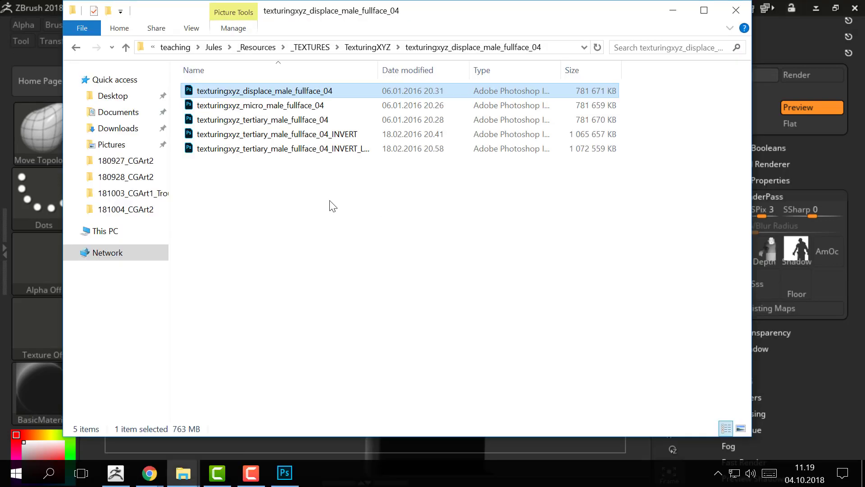
key(alt+Tab)
key(alt+Tab)
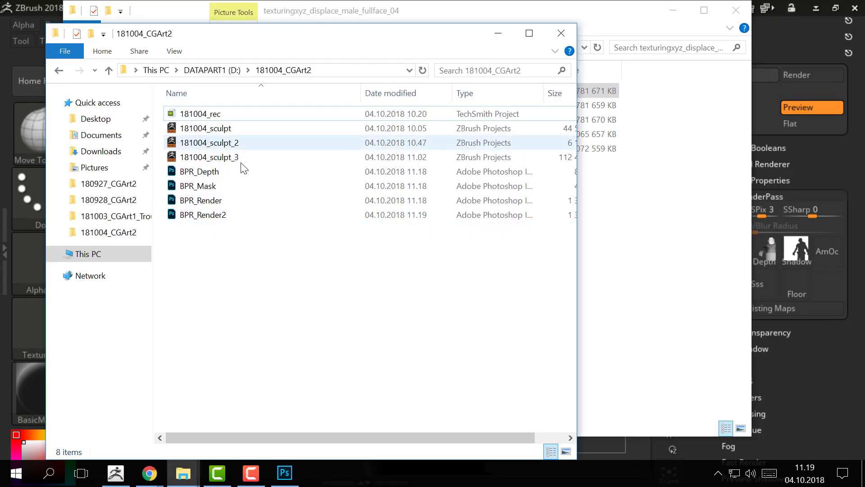
click(222, 203)
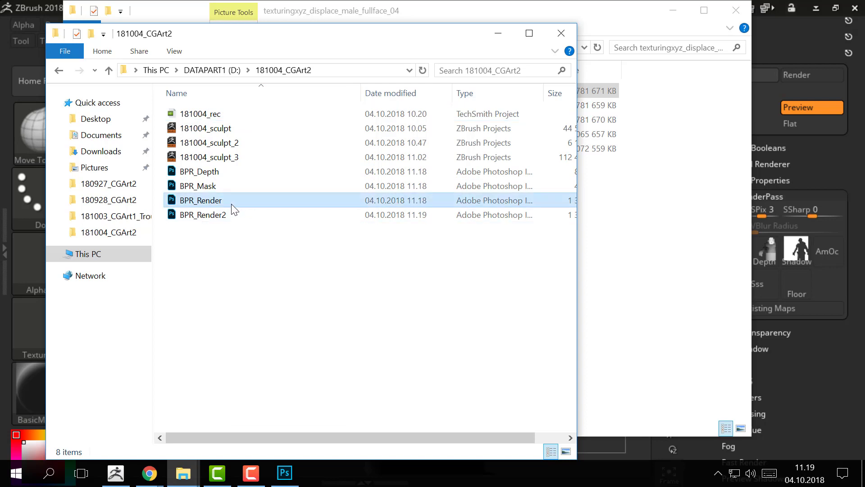
double_click(220, 202)
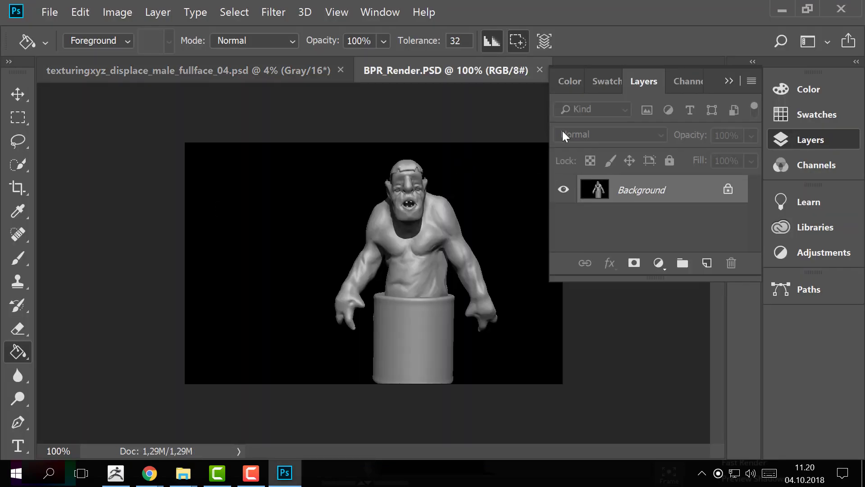
click(728, 81)
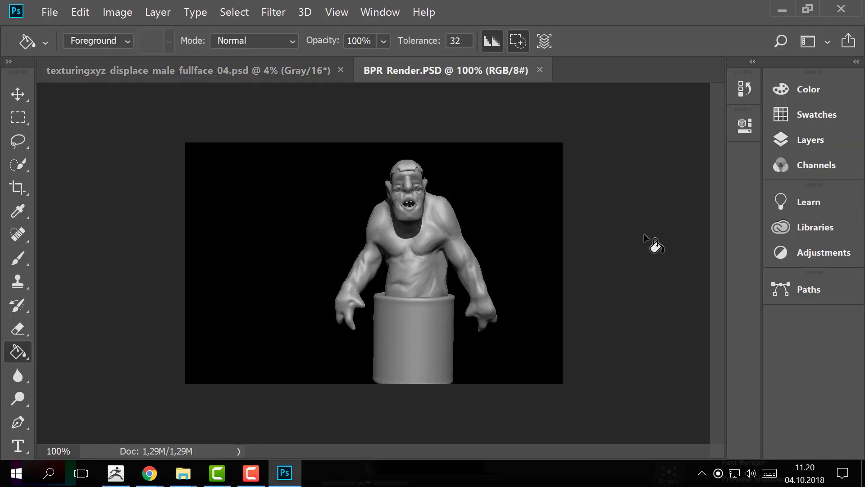
Step: Open BPR_Render2 from the folder, copy its whole image, close it and paste the image into BPR_Render as a new layer
key(alt+Tab)
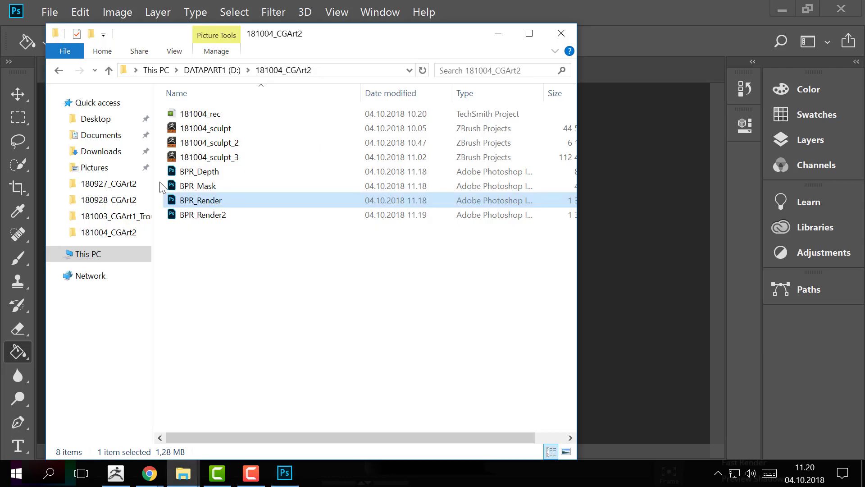
double_click(224, 215)
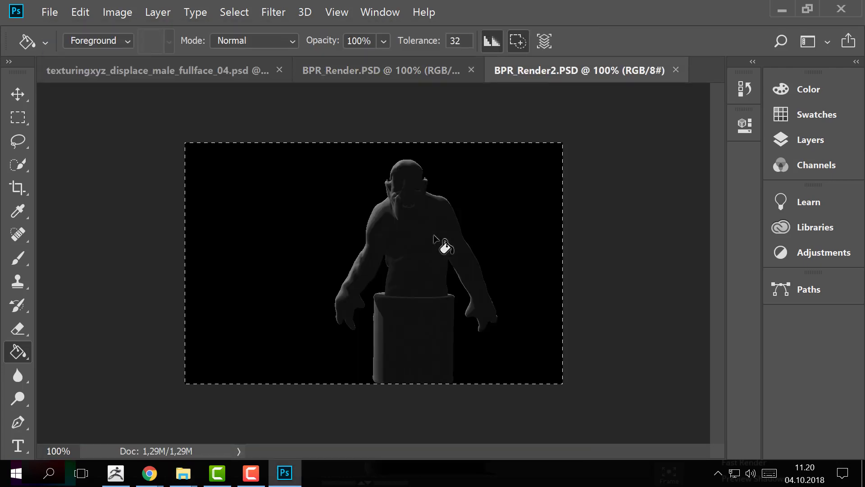
key(ctrl+w)
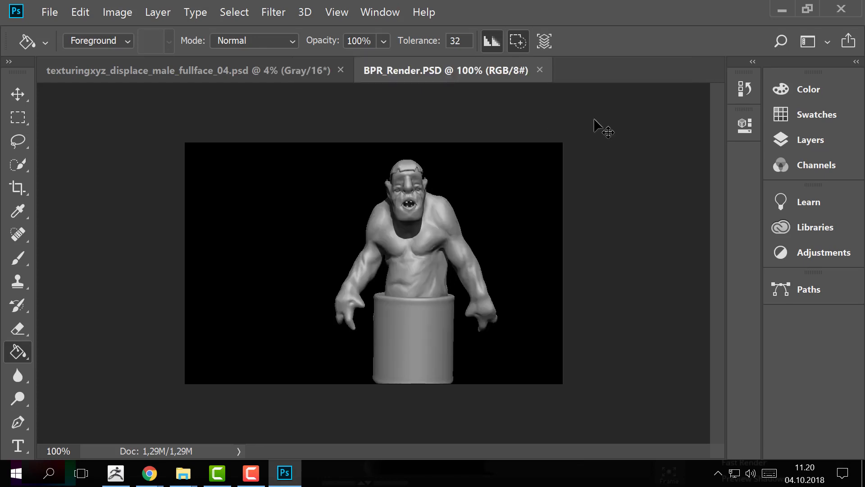
key(ctrl+v)
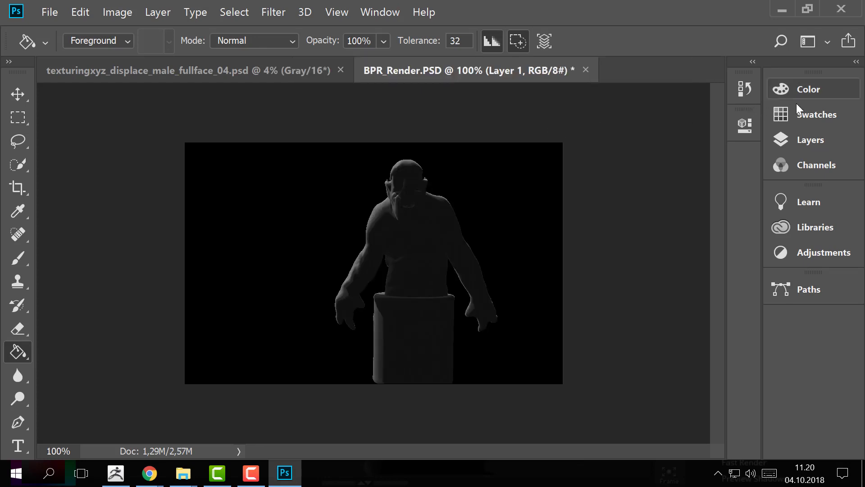
Step: Set the pasted layer's blend mode to Linear Dodge (Add)
click(809, 140)
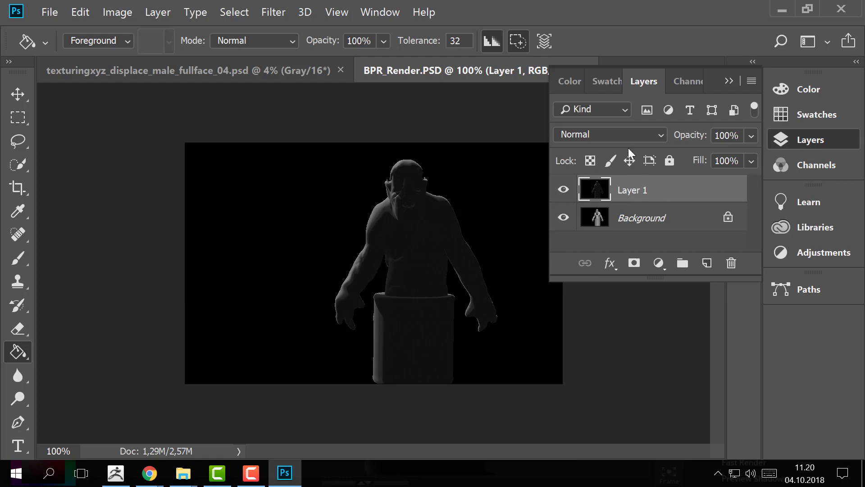
click(627, 135)
click(619, 169)
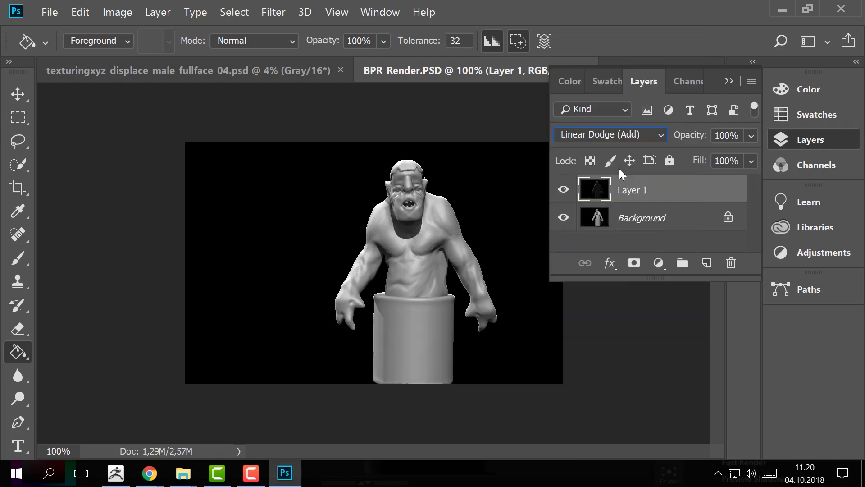
Step: Convert the Background into a regular layer named Layer 0 and lower its opacity to 17%
click(678, 220)
double_click(677, 220)
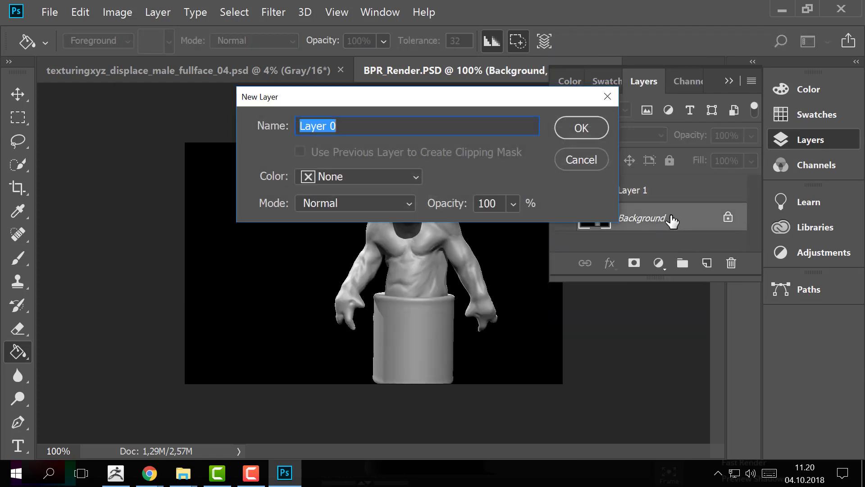
key(Return)
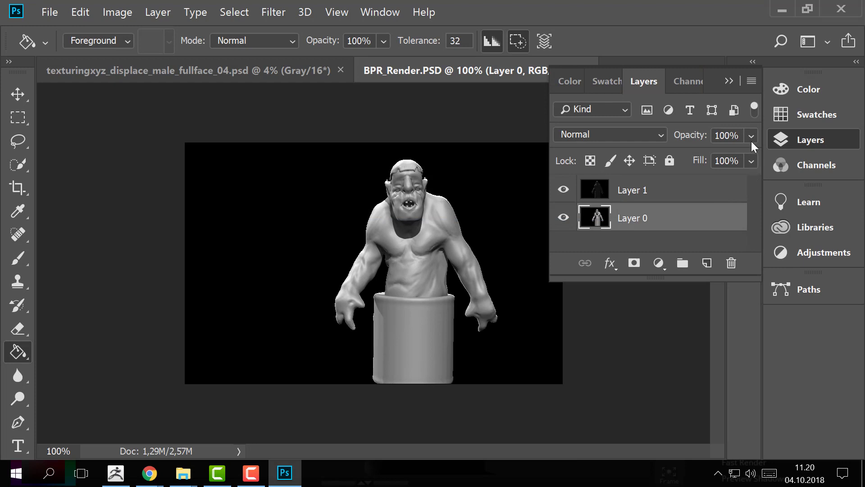
mouse_move(751, 135)
mouse_down()
mouse_move(717, 158)
mouse_move(682, 163)
mouse_up()
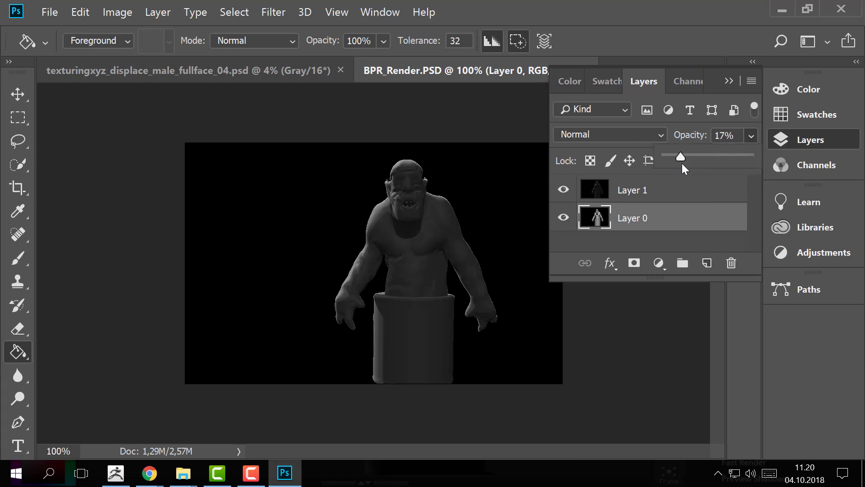
Step: Set the opacity of the pasted render on Layer 1 to 100%
click(626, 197)
click(746, 138)
drag(748, 155, 769, 155)
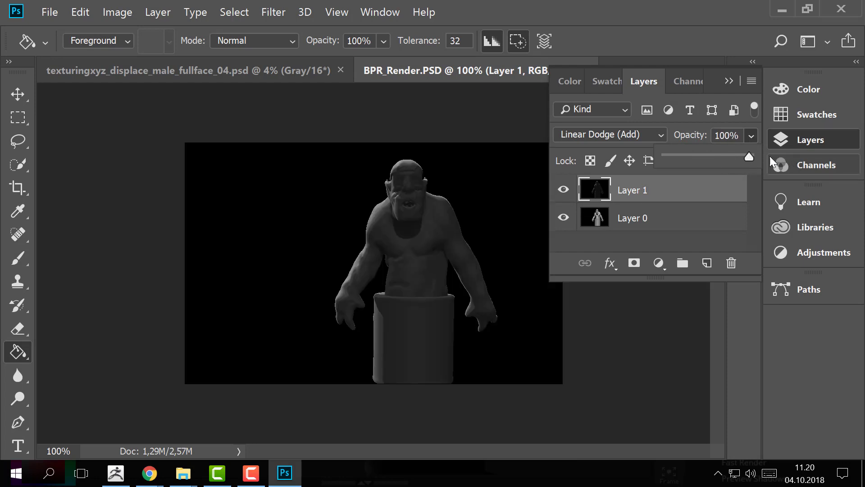
Step: Add a new layer, fill it with black and place it beneath both render layers
click(707, 263)
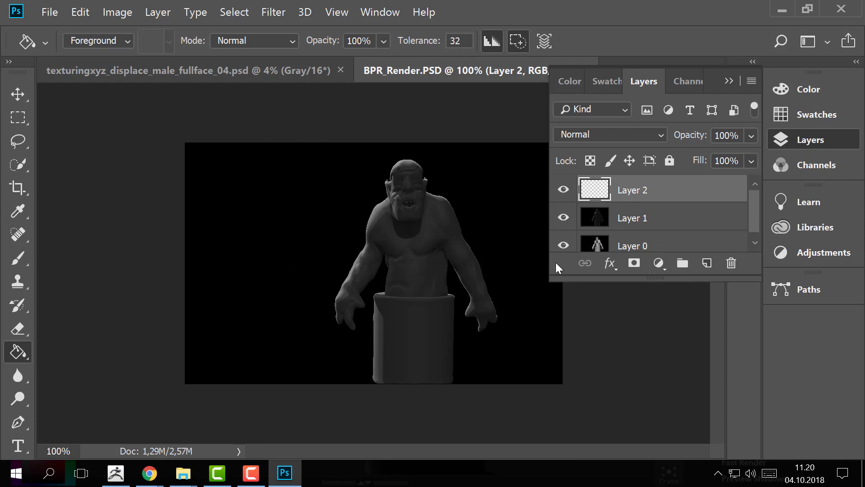
key(i)
key(g)
click(326, 233)
mouse_move(647, 231)
mouse_down()
mouse_move(606, 248)
mouse_move(604, 231)
mouse_move(603, 247)
mouse_up()
Step: Lower the opacity of the Linear Dodge render on Layer 1 to 76%
click(608, 189)
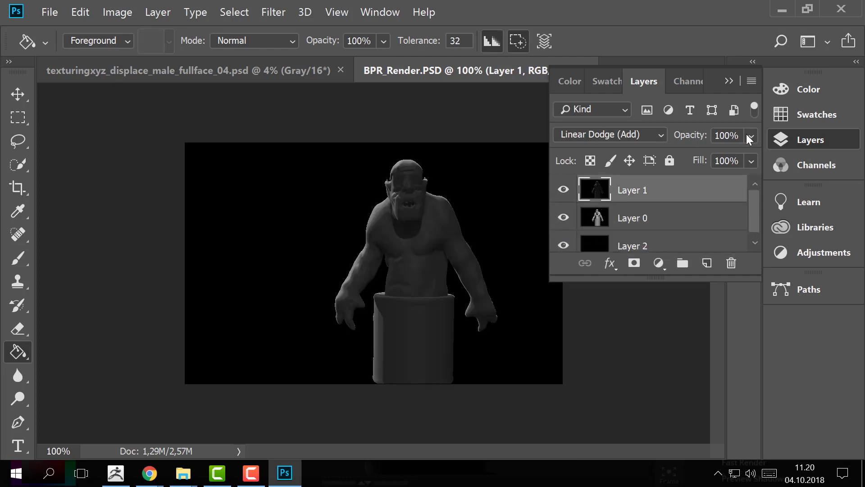
drag(747, 135, 728, 157)
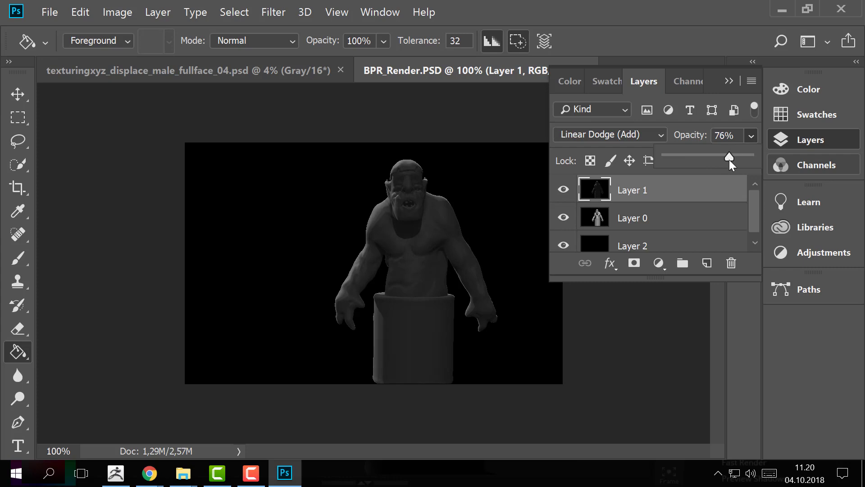
Step: Switch back to ZBrush and move the main light to the centre of the placement sphere
key(alt+Tab)
key(alt+Tab)
click(518, 215)
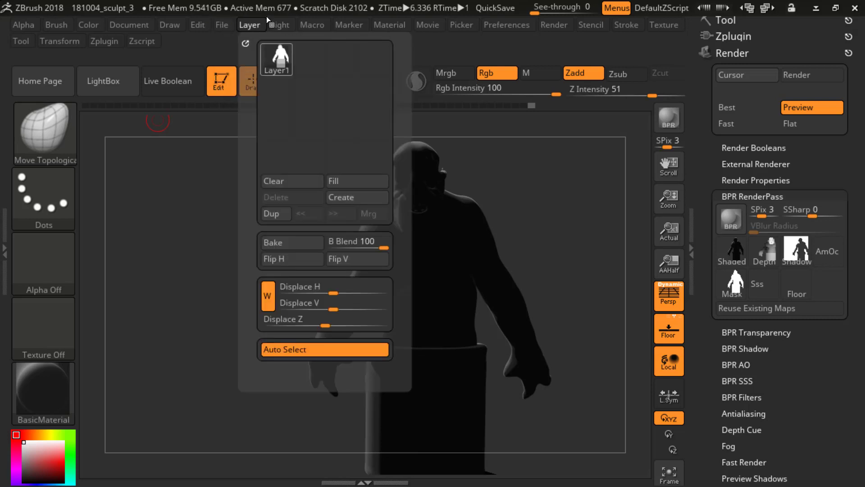
mouse_move(275, 26)
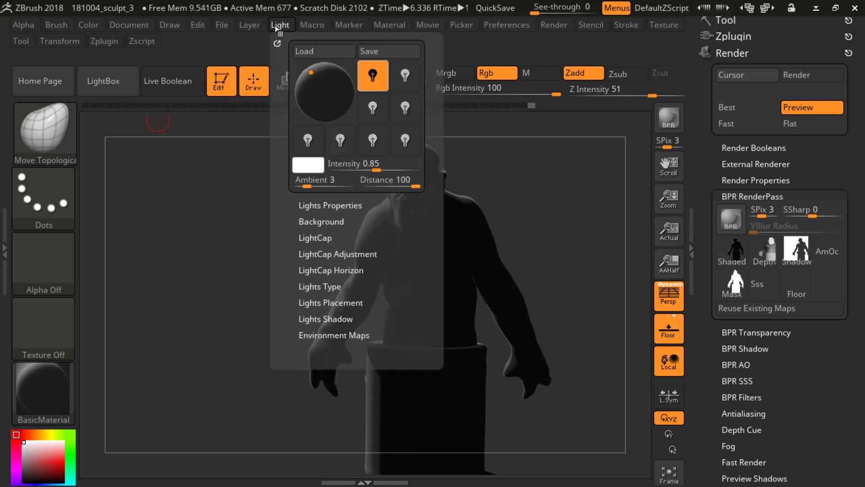
click(328, 74)
drag(328, 74, 325, 92)
click(342, 82)
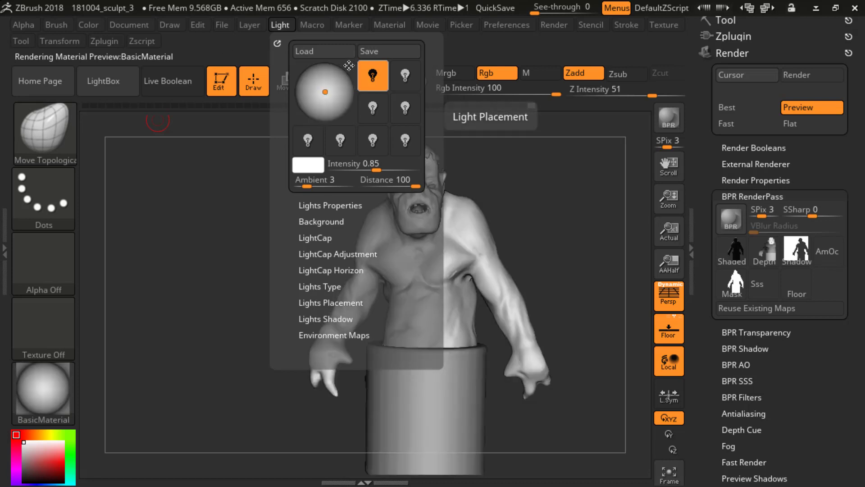
click(348, 66)
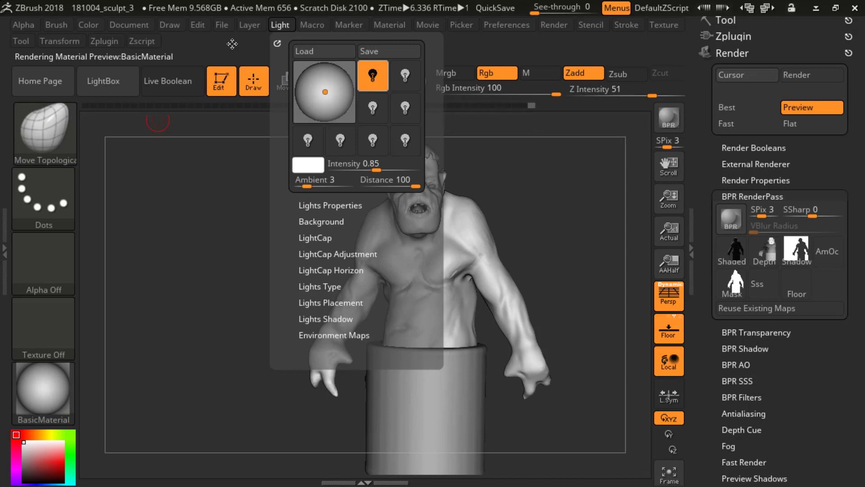
Step: Try the main light off to the side of the placement sphere's centre
mouse_move(328, 87)
mouse_down()
mouse_move(311, 71)
mouse_move(342, 89)
mouse_up()
click(333, 91)
click(332, 92)
click(317, 80)
click(349, 67)
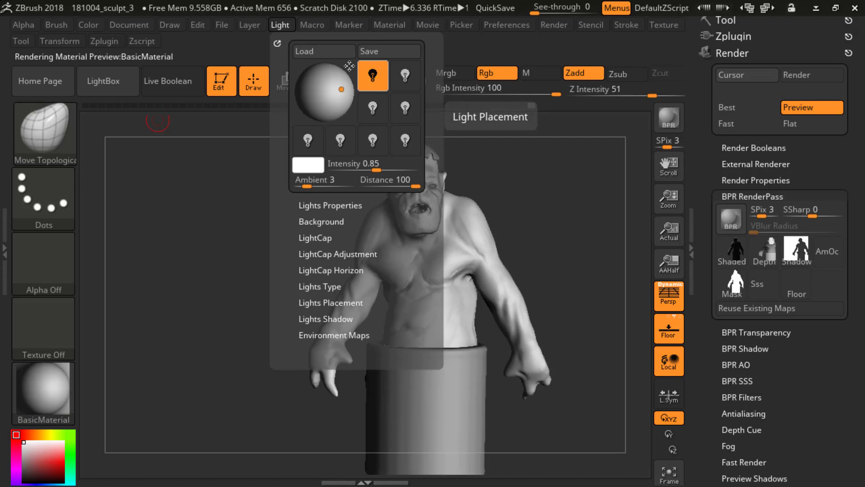
click(349, 66)
click(345, 72)
Step: Bring the main light back near the centre of the placement sphere and render the ogre with BPR
drag(336, 91, 327, 91)
click(349, 67)
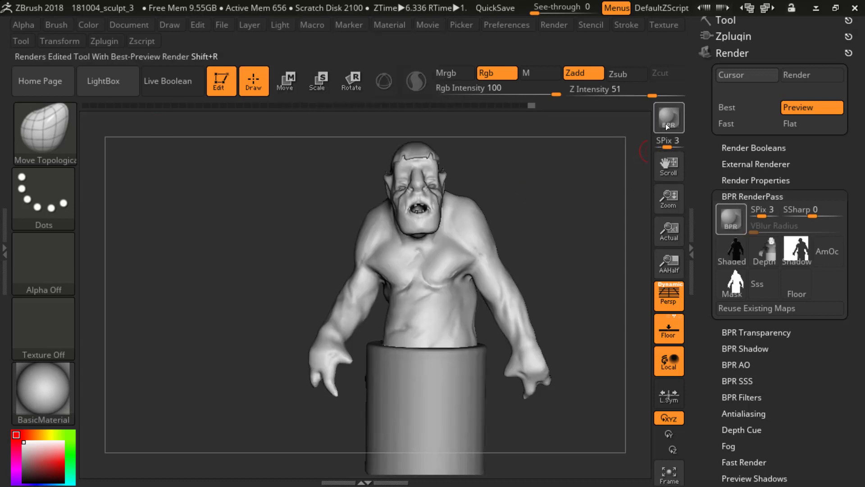
click(666, 124)
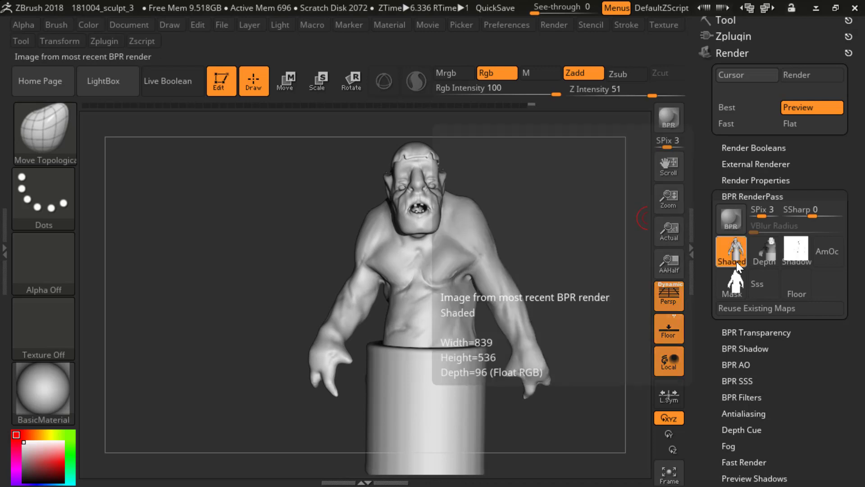
Step: Export the front-lit Shaded pass as a Photoshop file named BPR_Render3
click(736, 262)
key(End)
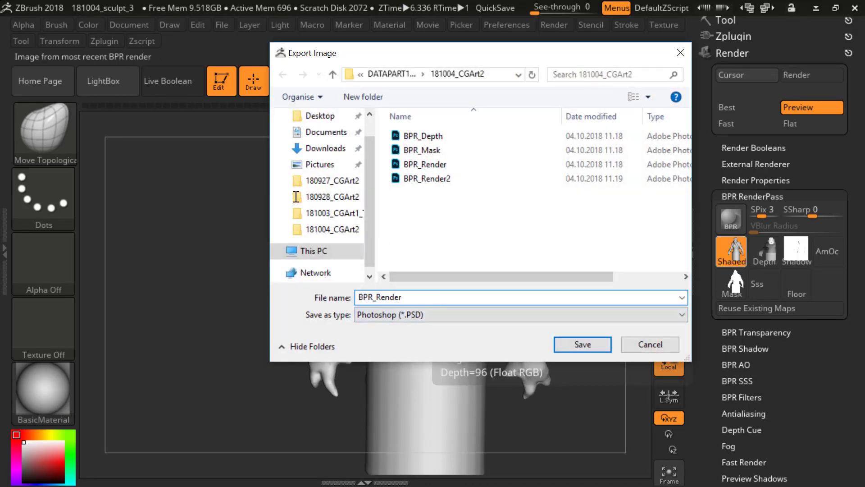
text(3)
key(Return)
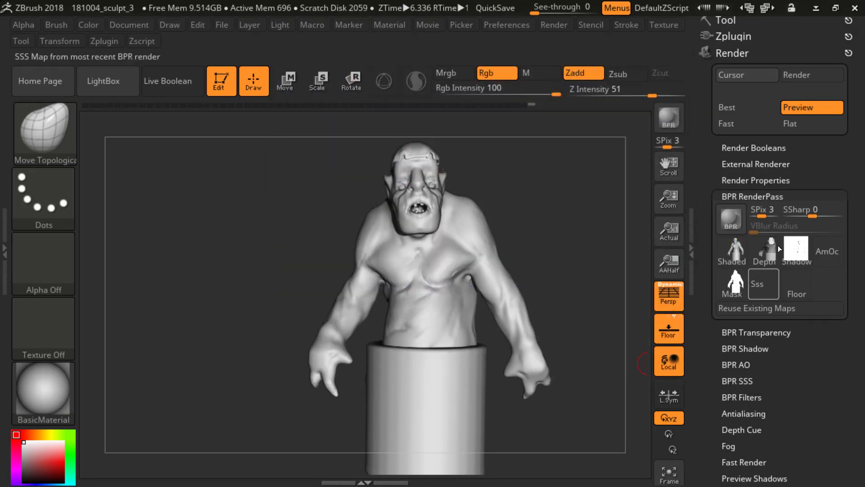
Step: Switch to Photoshop, paste the BPR_Render3 image into BPR_Render.PSD as a new layer, and lower that layer's opacity to 4%
key(alt+Tab)
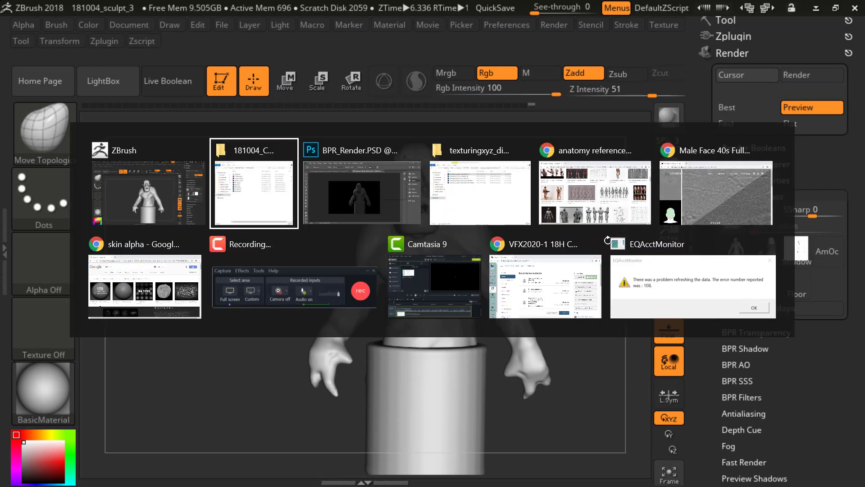
double_click(229, 228)
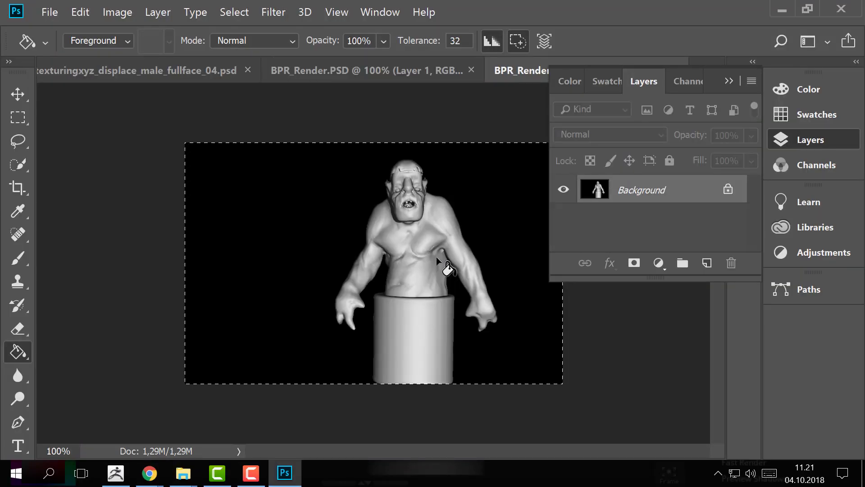
key(ctrl+w)
key(ctrl+v)
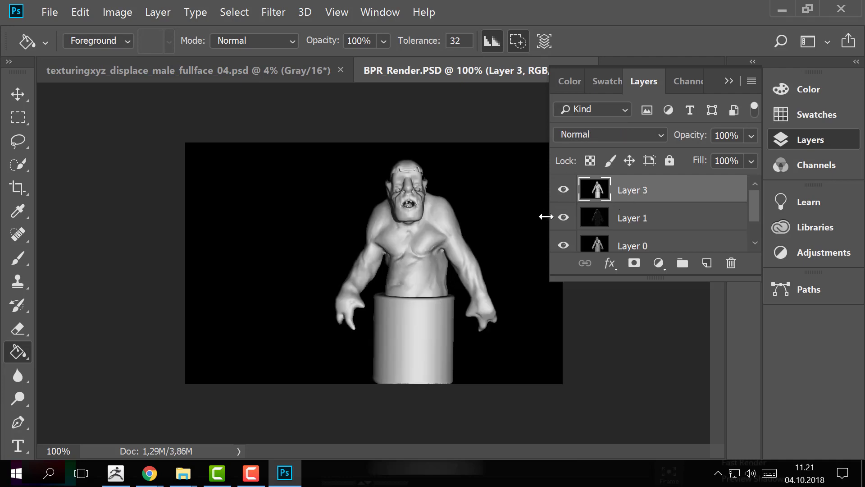
click(751, 135)
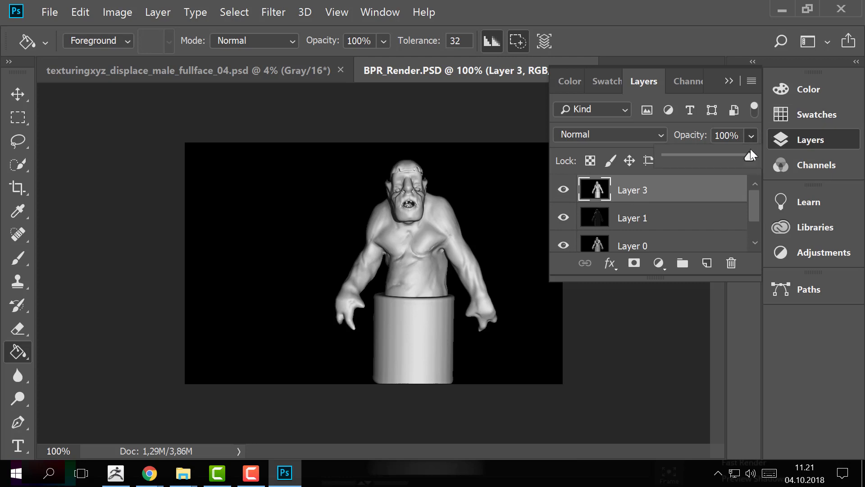
drag(742, 159, 669, 158)
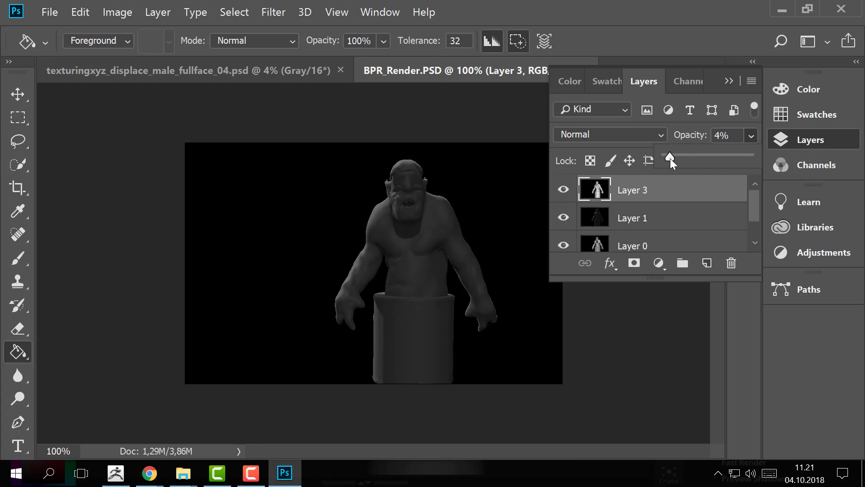
Step: Switch to ZBrush, try the Flat Color material on the ogre, and return to a basic shaded material
key(alt+Tab)
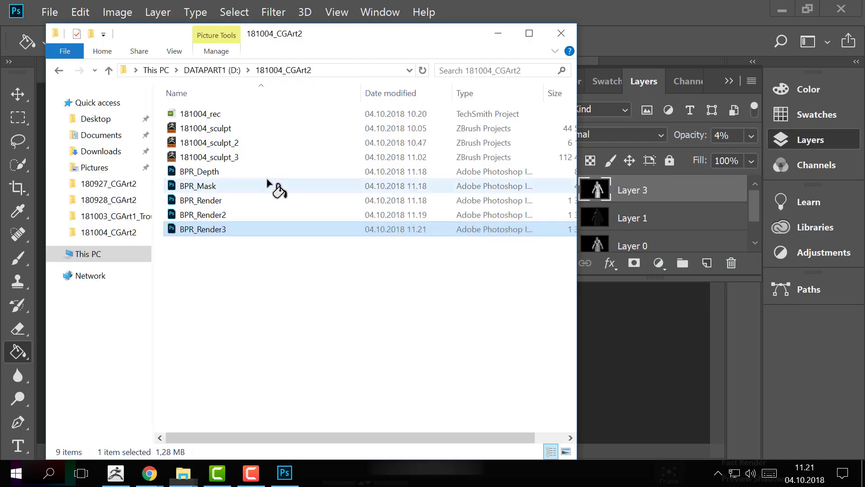
key(alt+Tab)
key(Tab)
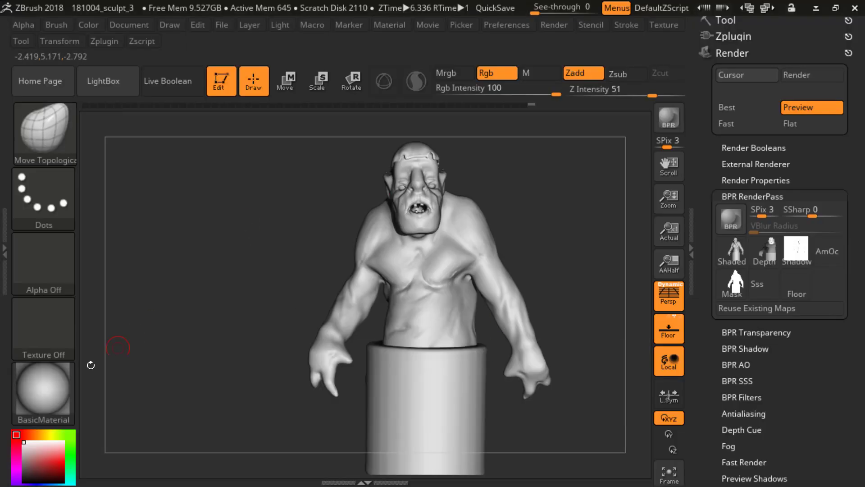
click(62, 400)
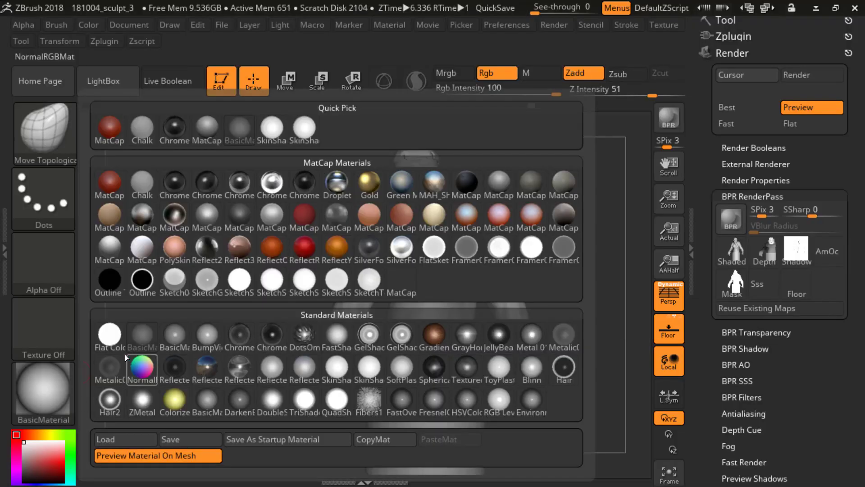
click(110, 335)
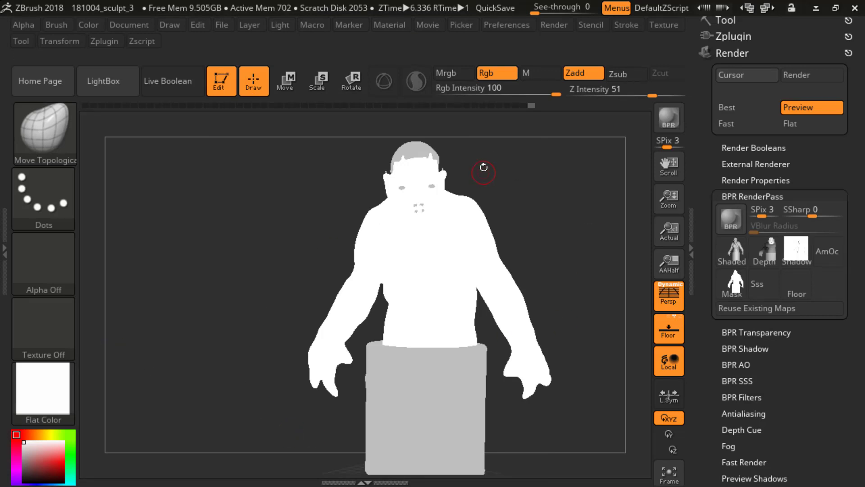
click(62, 399)
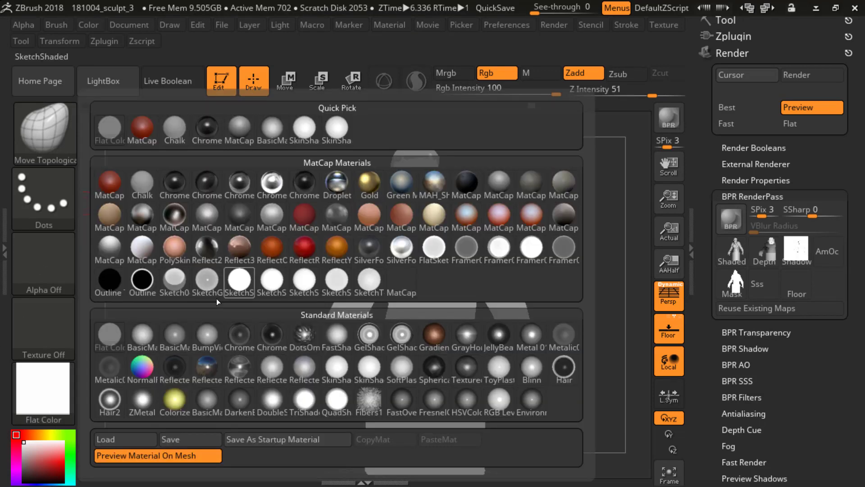
click(174, 336)
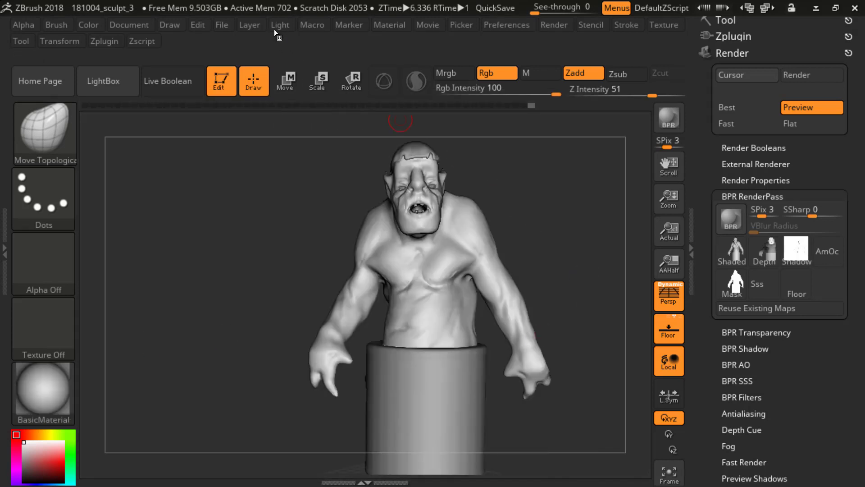
key(alt+Tab)
key(alt+Tab)
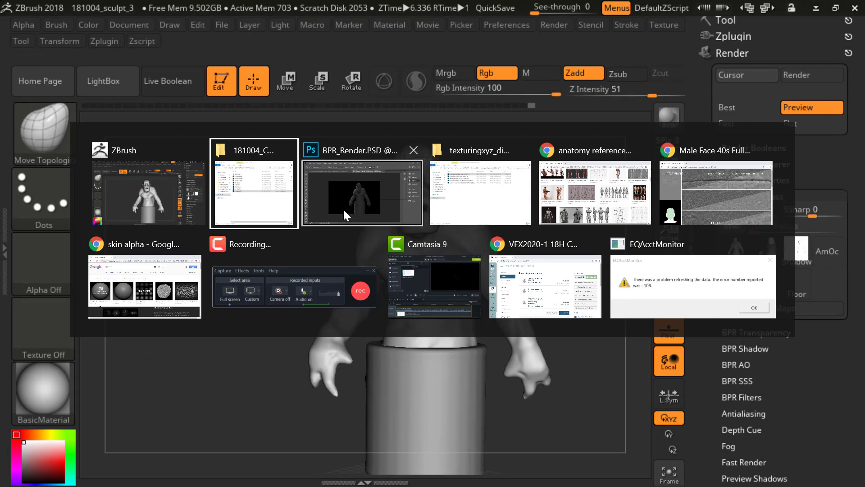
key(alt+Tab)
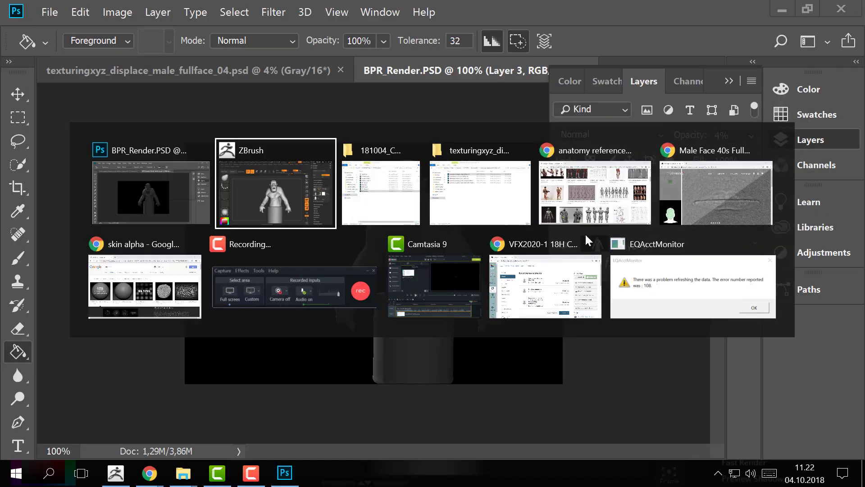
click(594, 223)
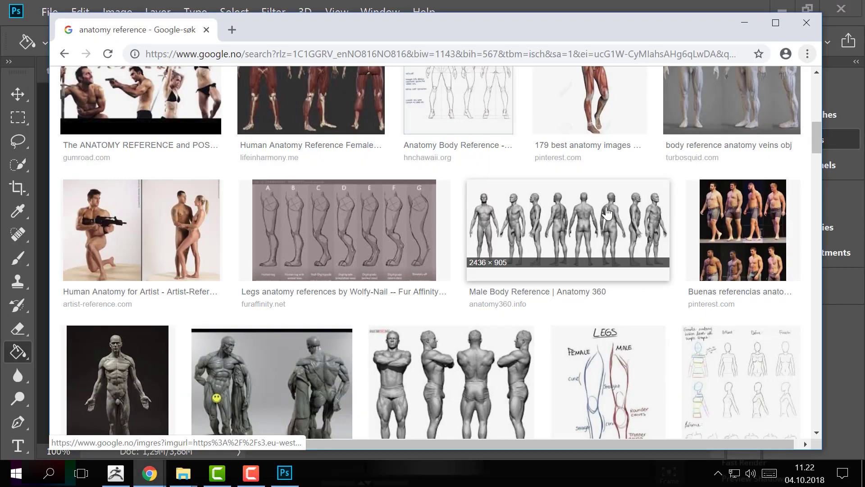
key(alt+Tab)
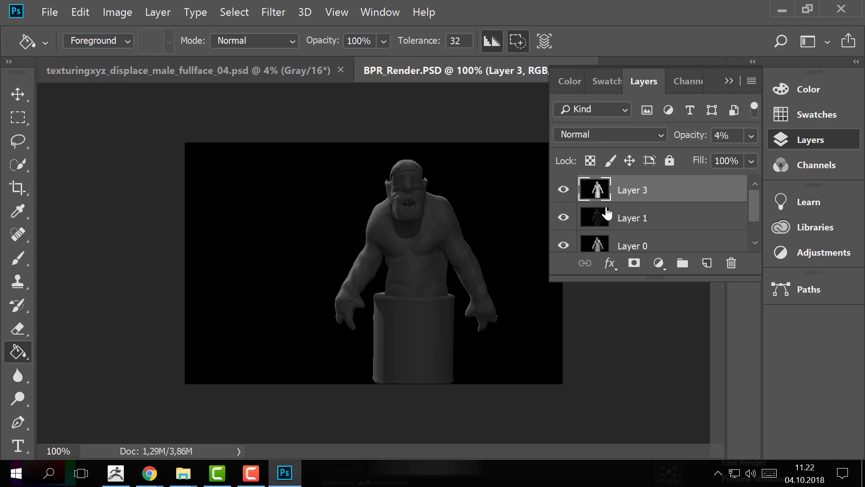
key(alt+Tab)
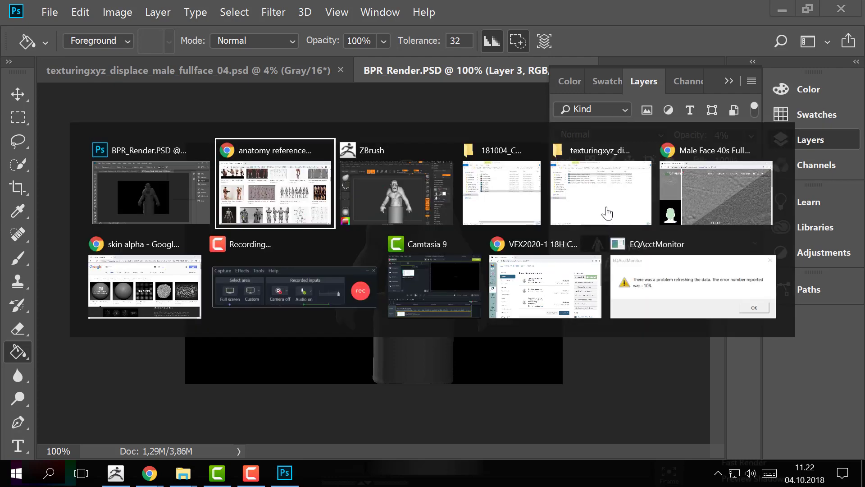
key(alt+Tab)
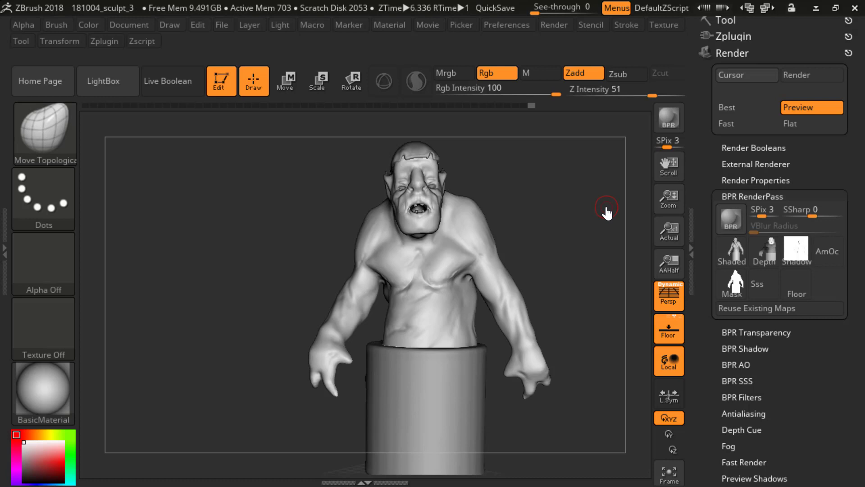
Step: Open BPR_Depth from the 181004_CGArt2 folder in Photoshop and paste its image into BPR_Render.PSD as a new top layer
click(736, 196)
click(737, 196)
key(alt+Tab)
key(alt+Tab)
click(489, 196)
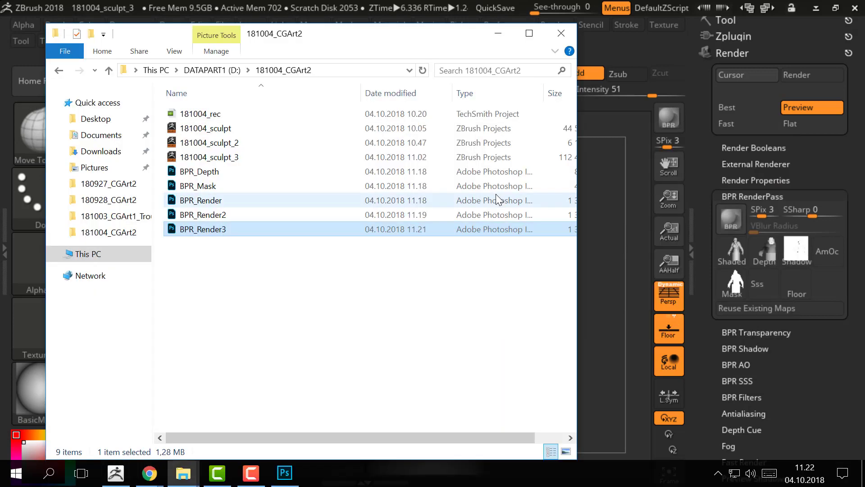
double_click(224, 171)
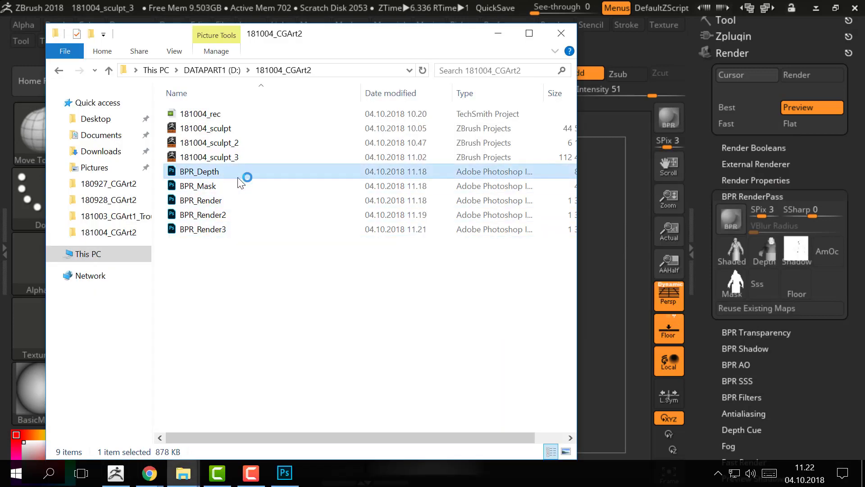
key(ctrl+w)
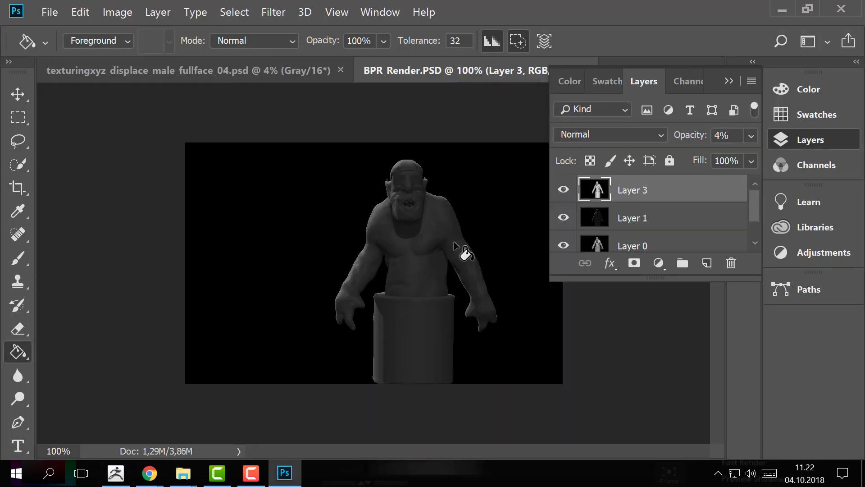
key(ctrl+v)
Step: Blend the depth layer in Soft Light, compare the image with the layer hidden and shown, and set its opacity to 64%
click(620, 131)
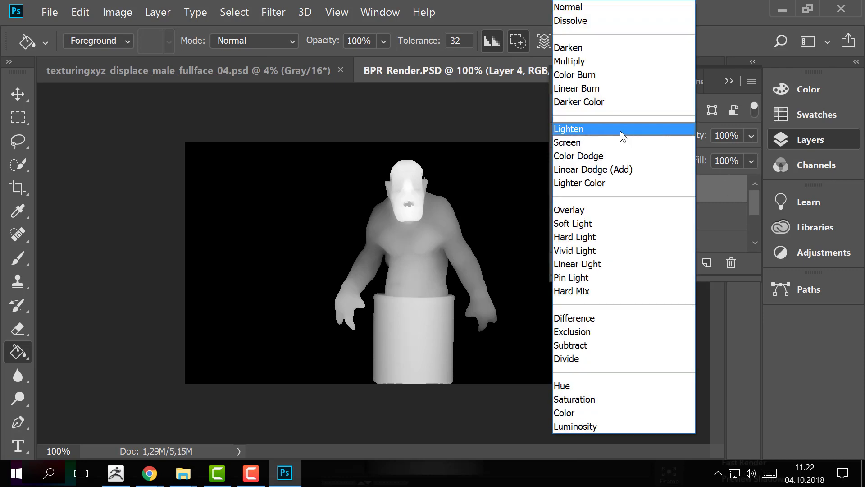
click(595, 224)
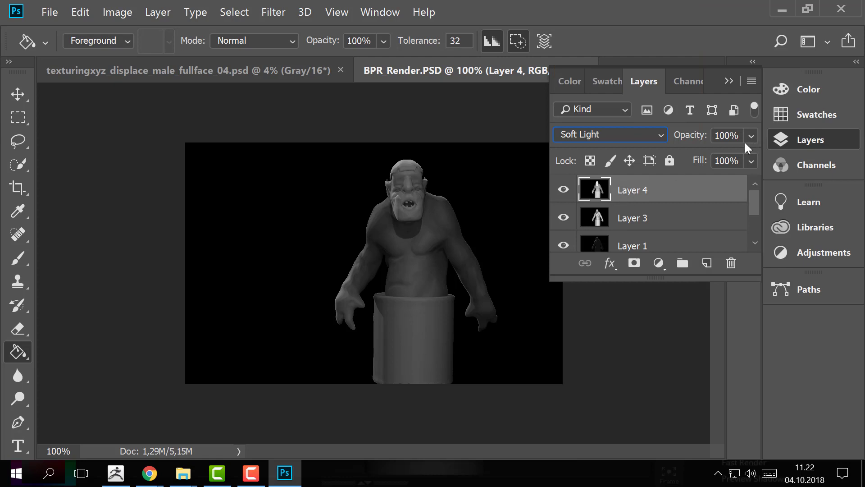
click(563, 190)
click(562, 189)
click(562, 190)
click(562, 190)
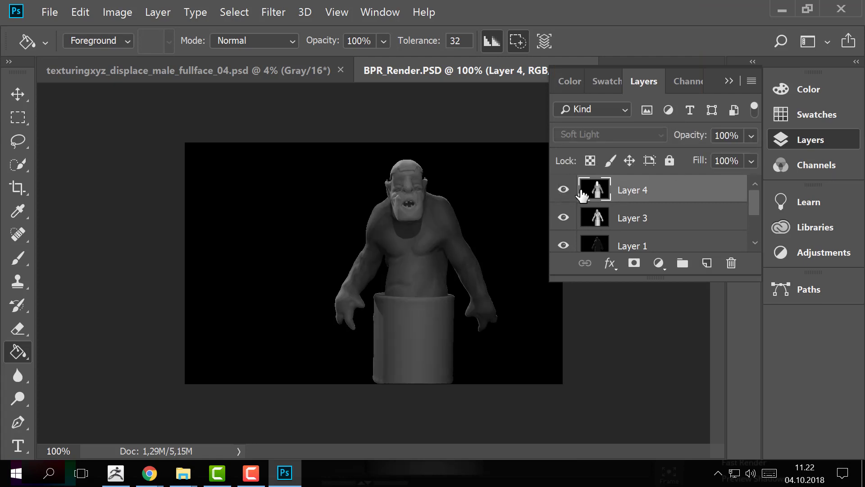
click(751, 136)
drag(706, 157, 719, 156)
click(600, 195)
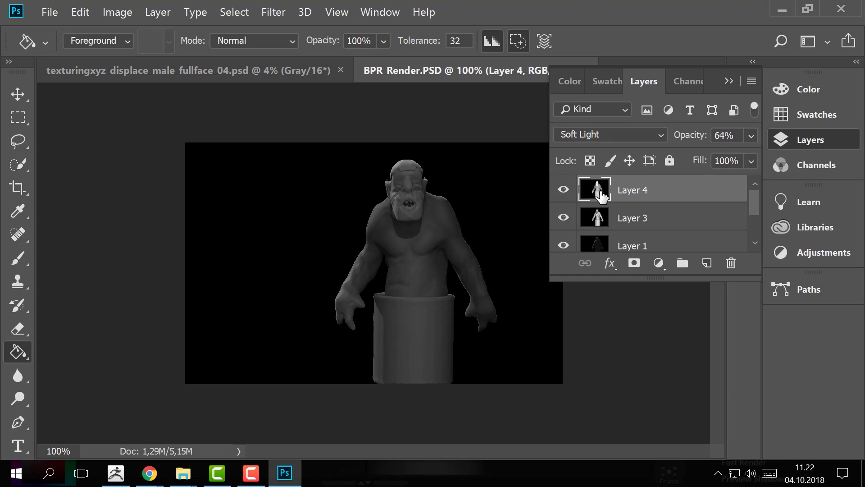
click(116, 12)
key(Escape)
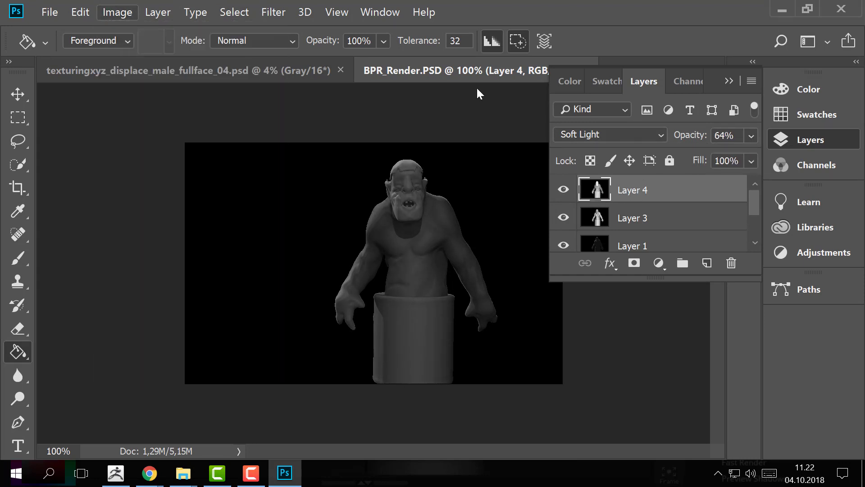
Step: Try the Overlay blend mode on the depth layer and set its blending back to Normal
click(600, 128)
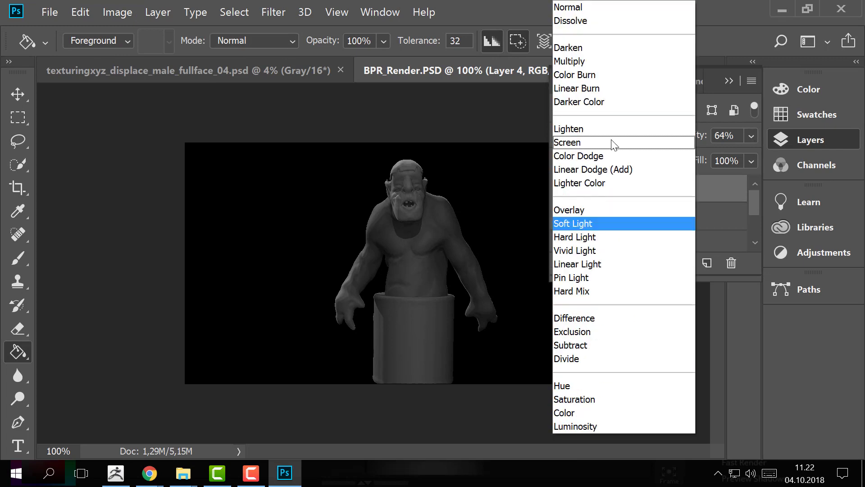
click(593, 7)
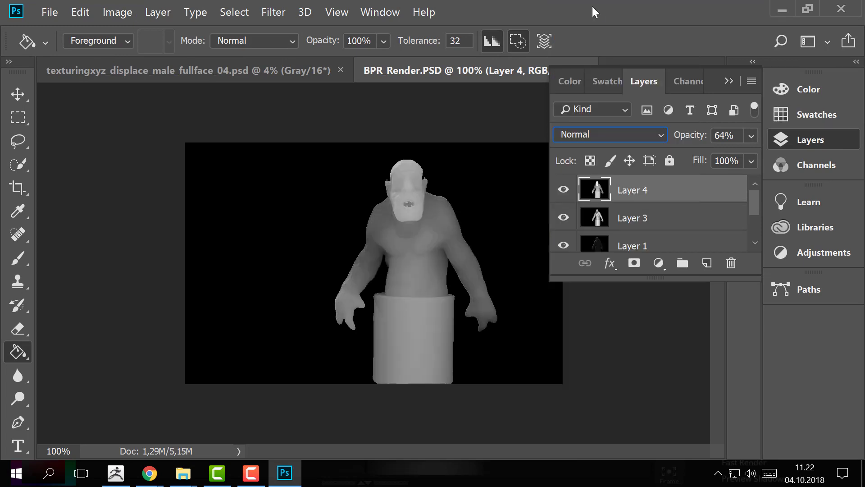
click(619, 135)
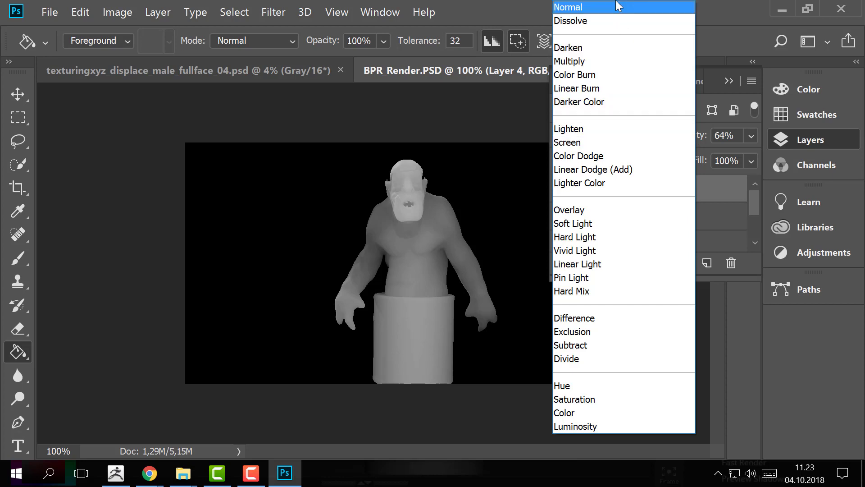
click(601, 211)
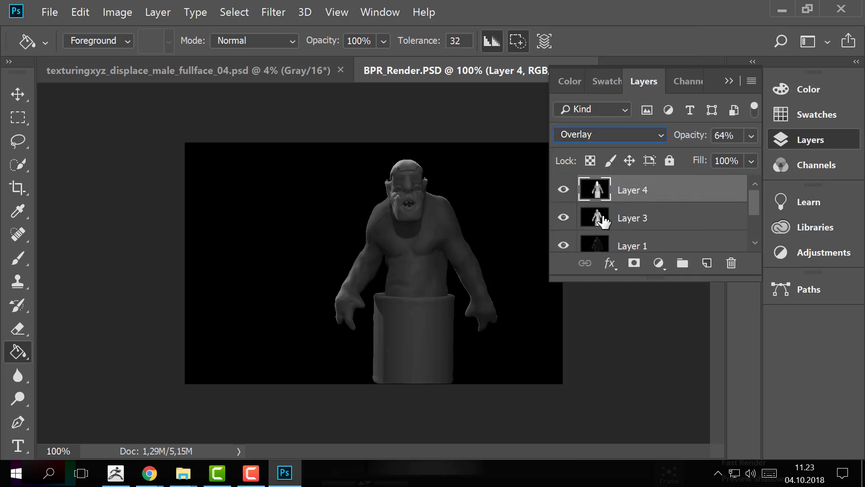
click(605, 133)
click(570, 7)
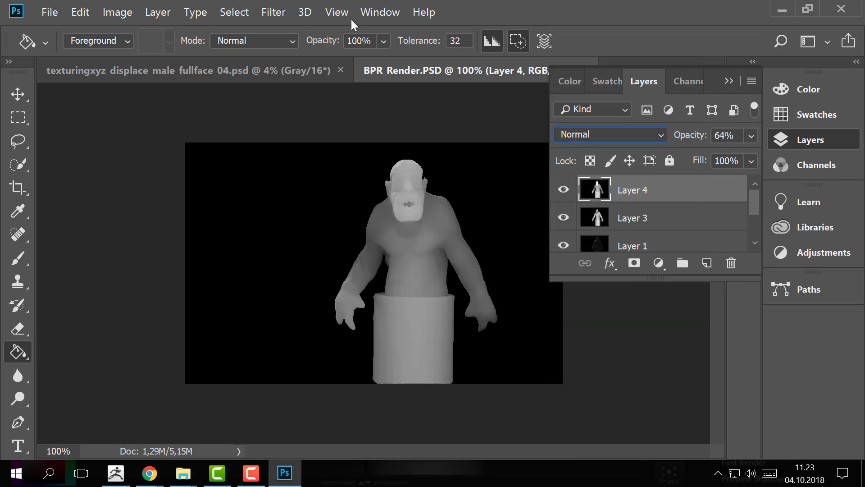
click(284, 11)
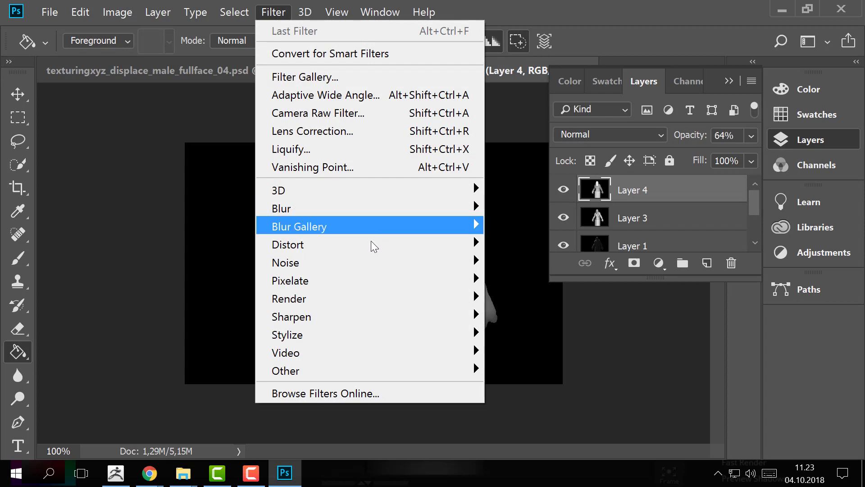
mouse_move(370, 302)
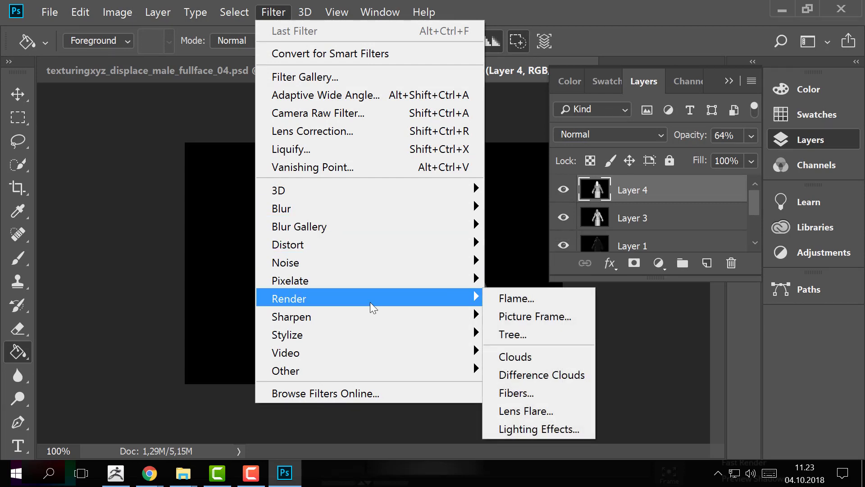
mouse_move(374, 333)
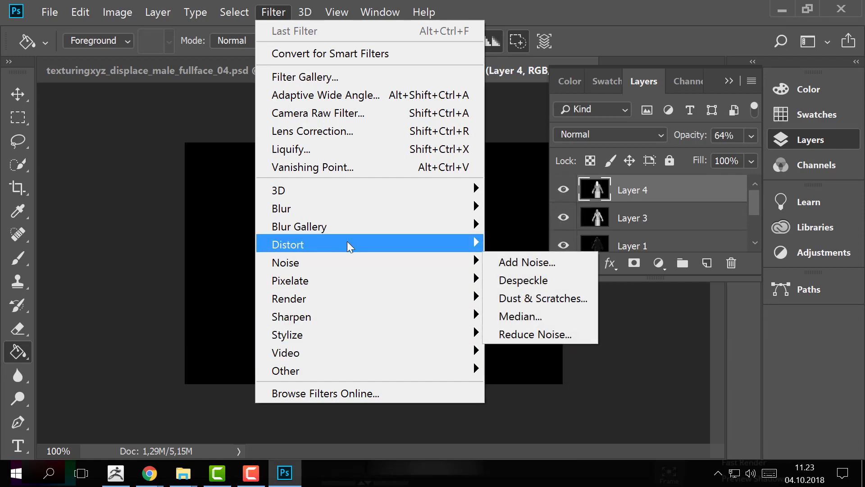
mouse_move(355, 211)
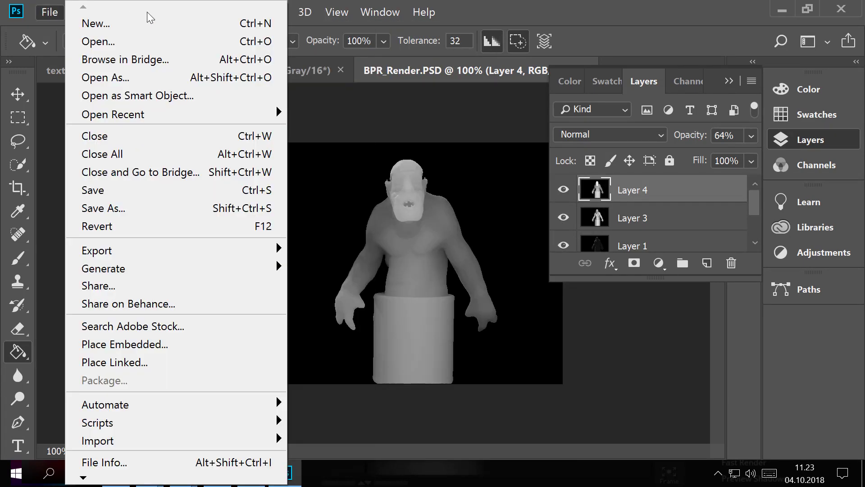
mouse_move(305, 12)
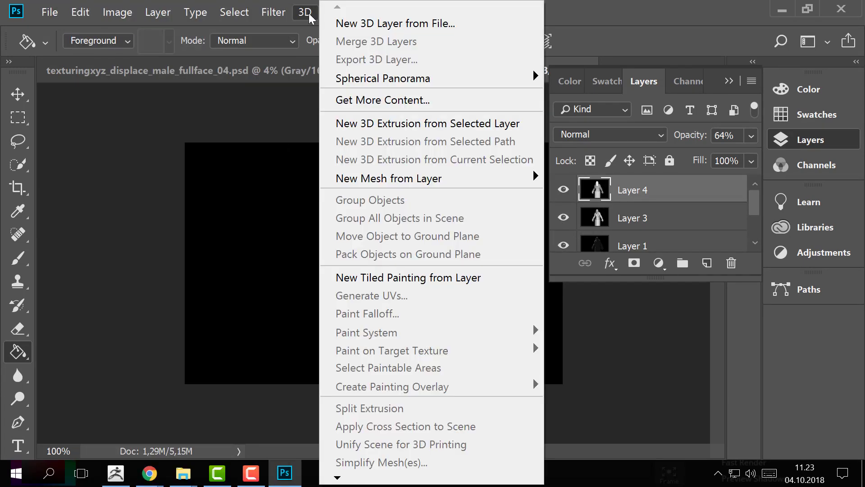
Step: Compare the composite with the depth layer hidden and shown
mouse_move(269, 13)
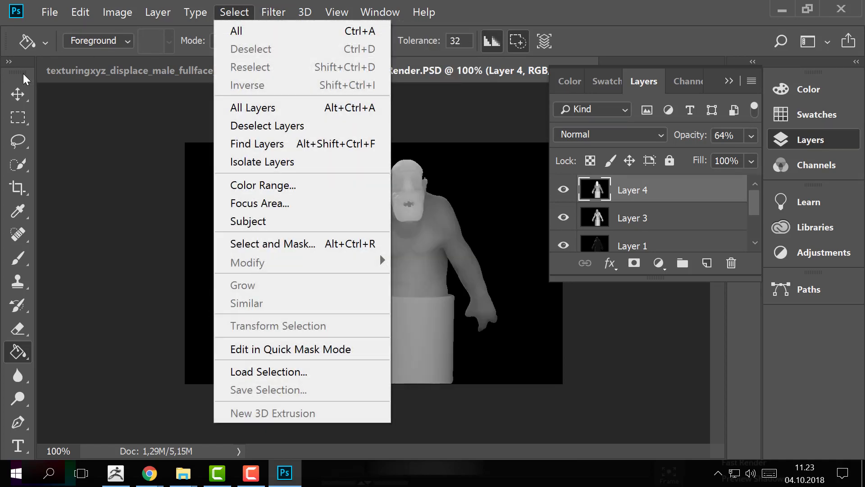
click(649, 193)
click(560, 190)
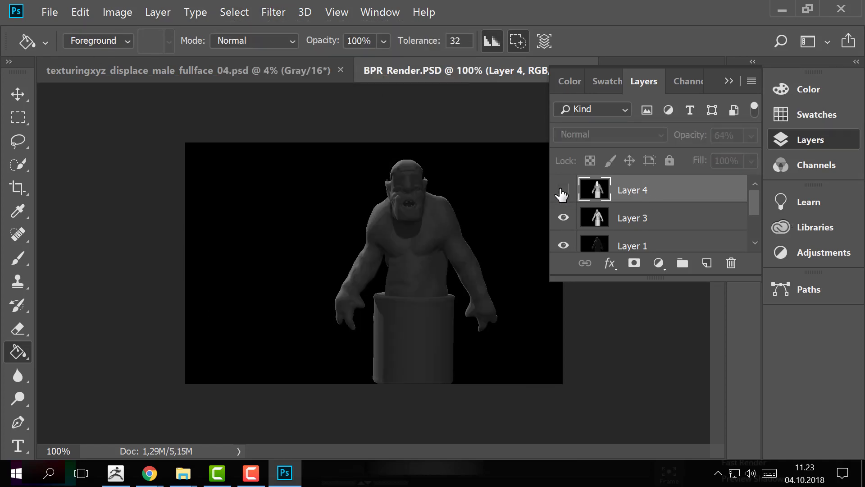
click(560, 192)
click(561, 191)
click(561, 192)
click(561, 191)
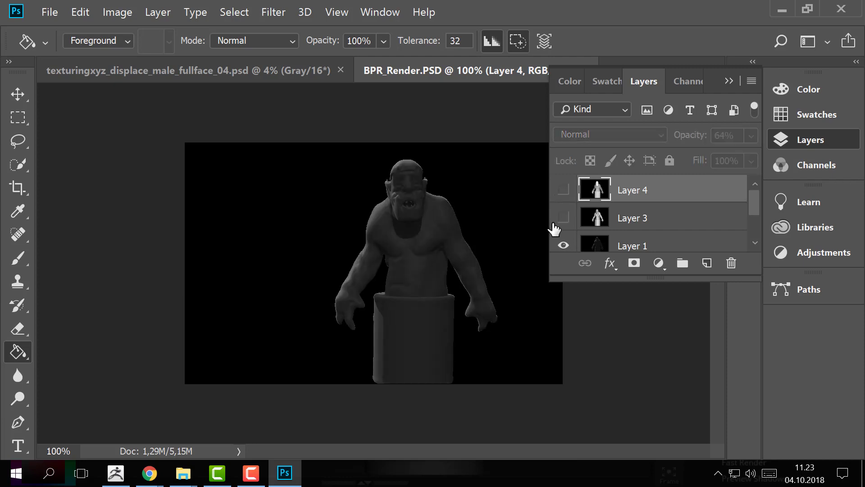
click(563, 193)
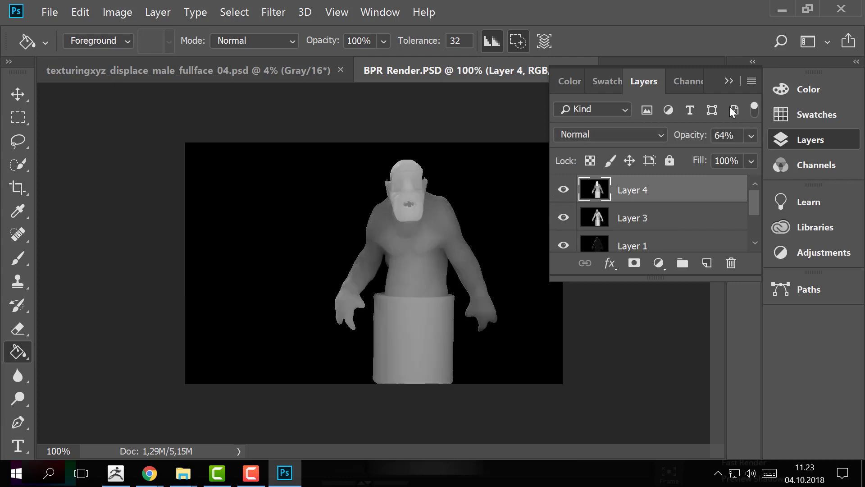
Step: Try the Lighten blend mode on the depth layer
click(635, 133)
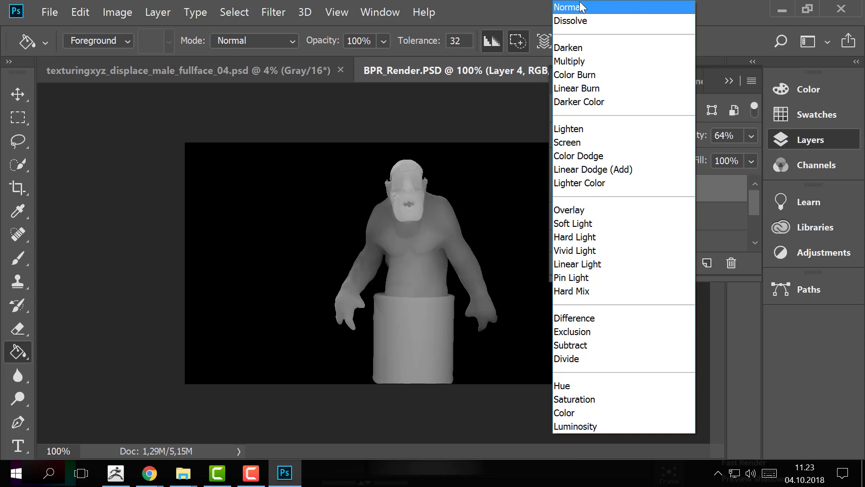
click(570, 128)
click(570, 133)
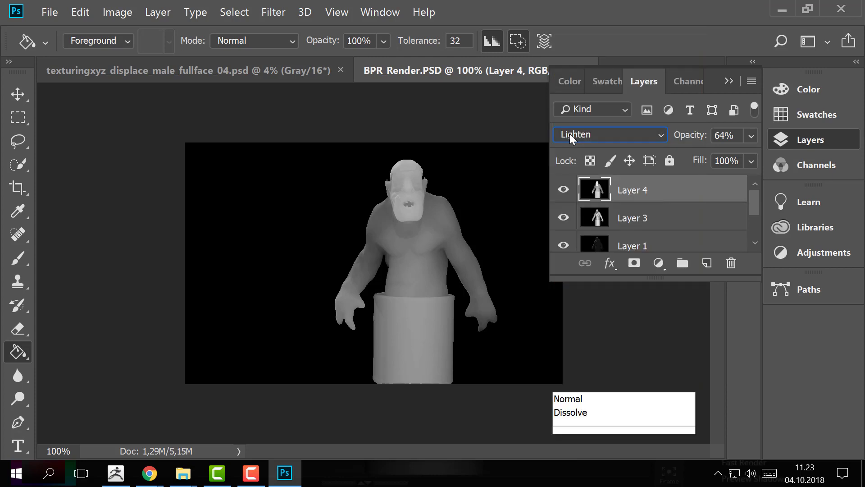
click(622, 130)
click(621, 131)
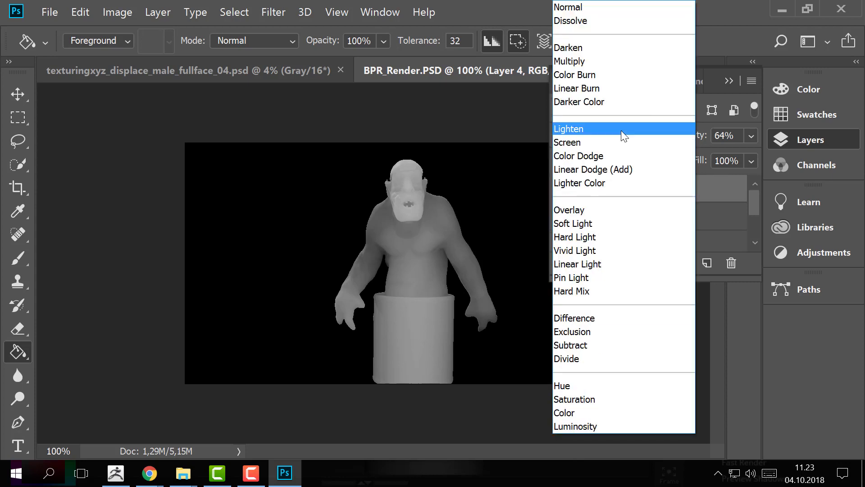
Step: Lower the depth layer's opacity to 22% and set its blend mode to Screen
click(741, 142)
click(750, 136)
drag(711, 157, 684, 155)
click(608, 134)
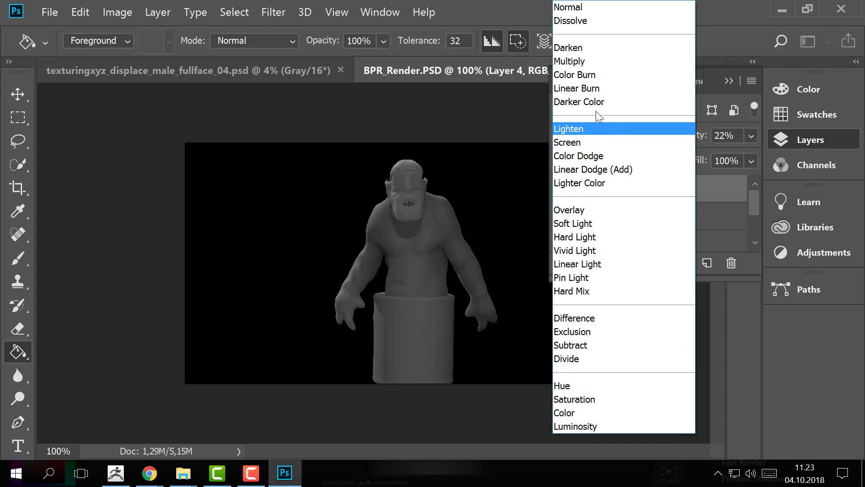
click(589, 142)
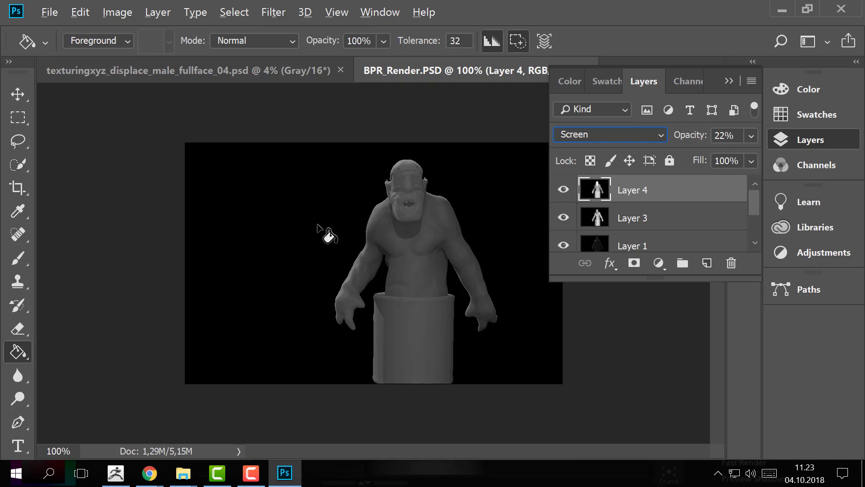
Step: Switch to ZBrush and reframe the whole ogre and its cylinder inside the document frame
key(alt+Tab)
key(Tab)
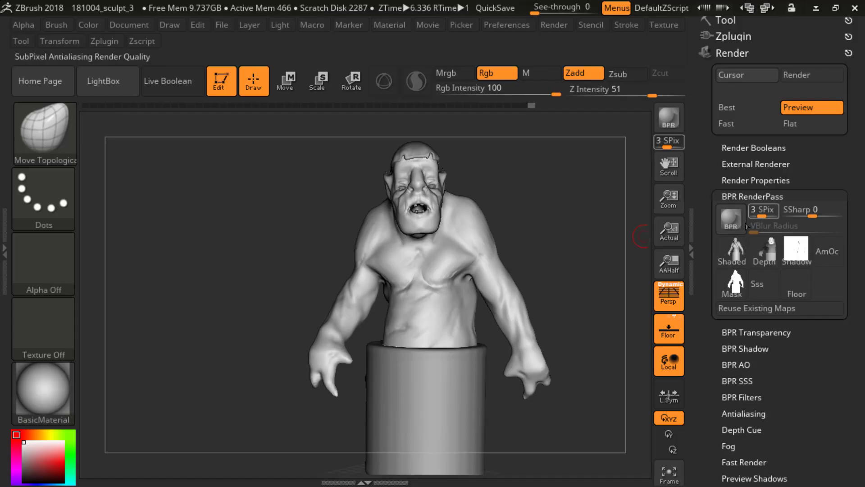
key(alt+Tab)
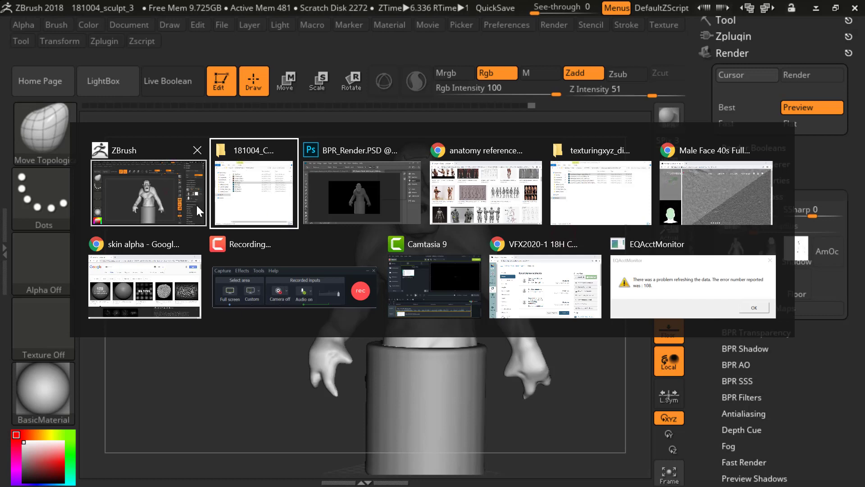
click(253, 191)
key(alt+Tab)
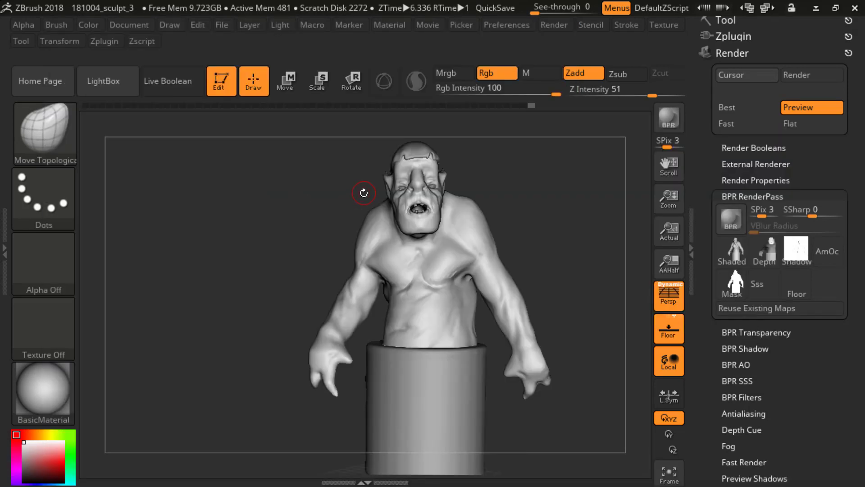
mouse_move(603, 222)
mouse_down()
mouse_move(586, 223)
mouse_move(560, 248)
mouse_move(556, 206)
mouse_move(571, 231)
mouse_move(523, 222)
mouse_move(522, 213)
mouse_up()
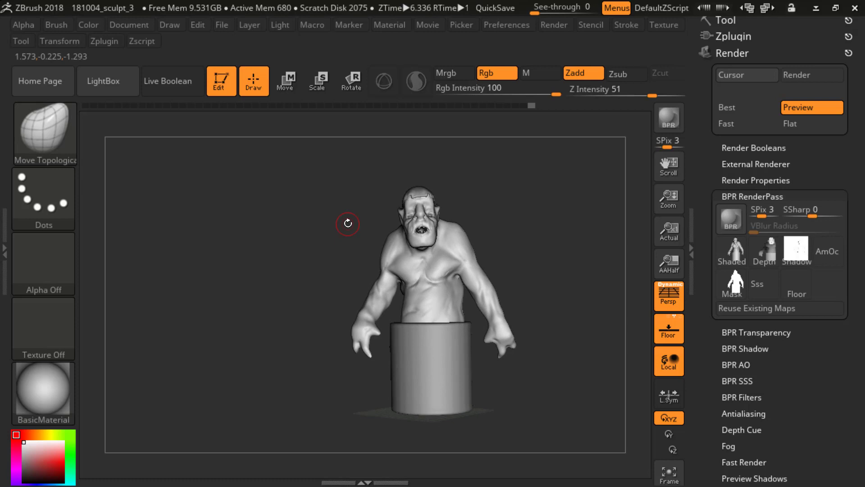
mouse_move(592, 269)
mouse_down()
mouse_move(644, 268)
mouse_move(512, 275)
mouse_up()
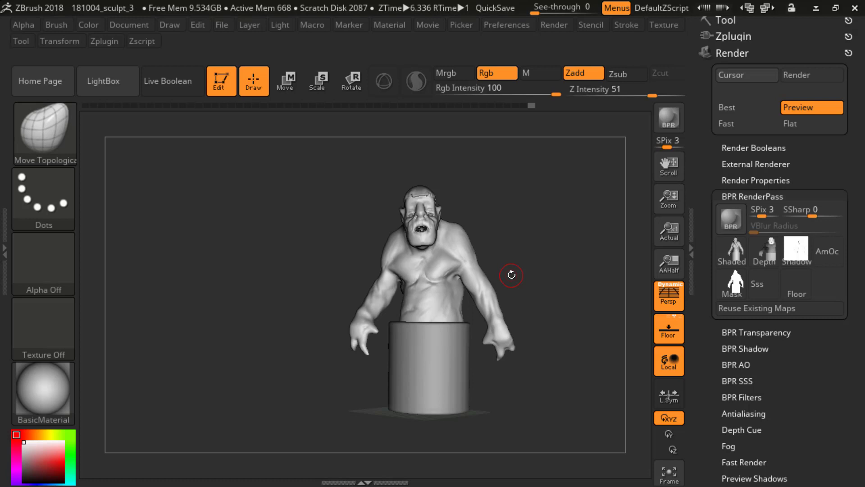
alt+drag(569, 244, 569, 252)
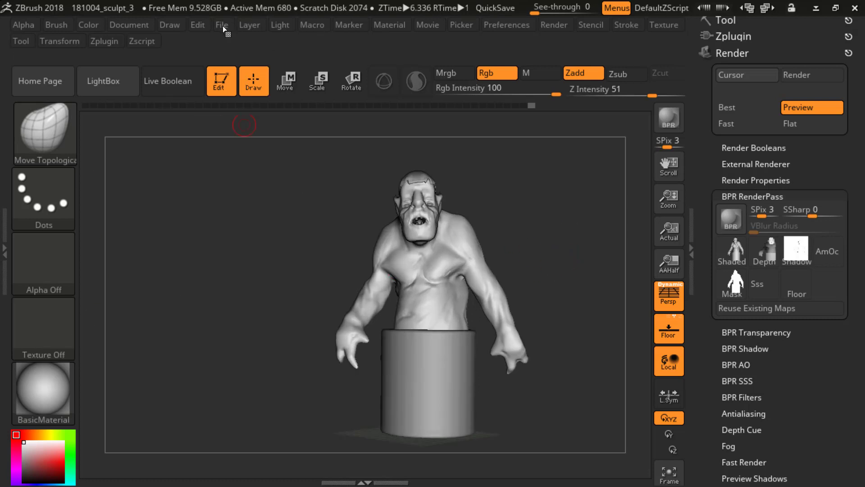
Step: Shift the scene light up and to the left, and turn the ogre slightly to view it at an angle
click(291, 26)
drag(325, 92, 310, 79)
mouse_move(555, 203)
mouse_down()
mouse_move(529, 205)
mouse_move(566, 226)
mouse_up()
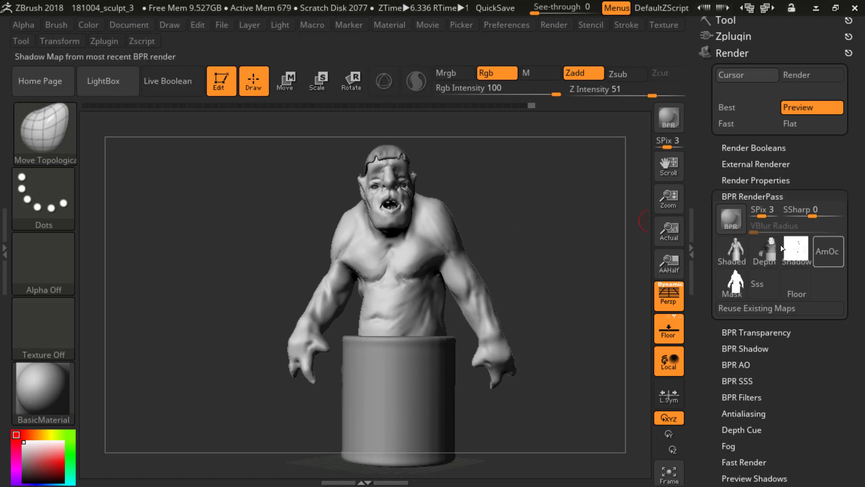
mouse_move(739, 262)
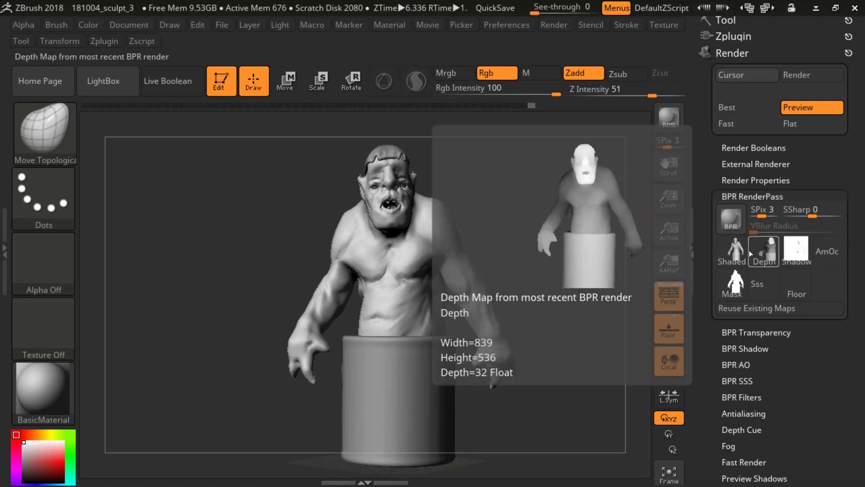